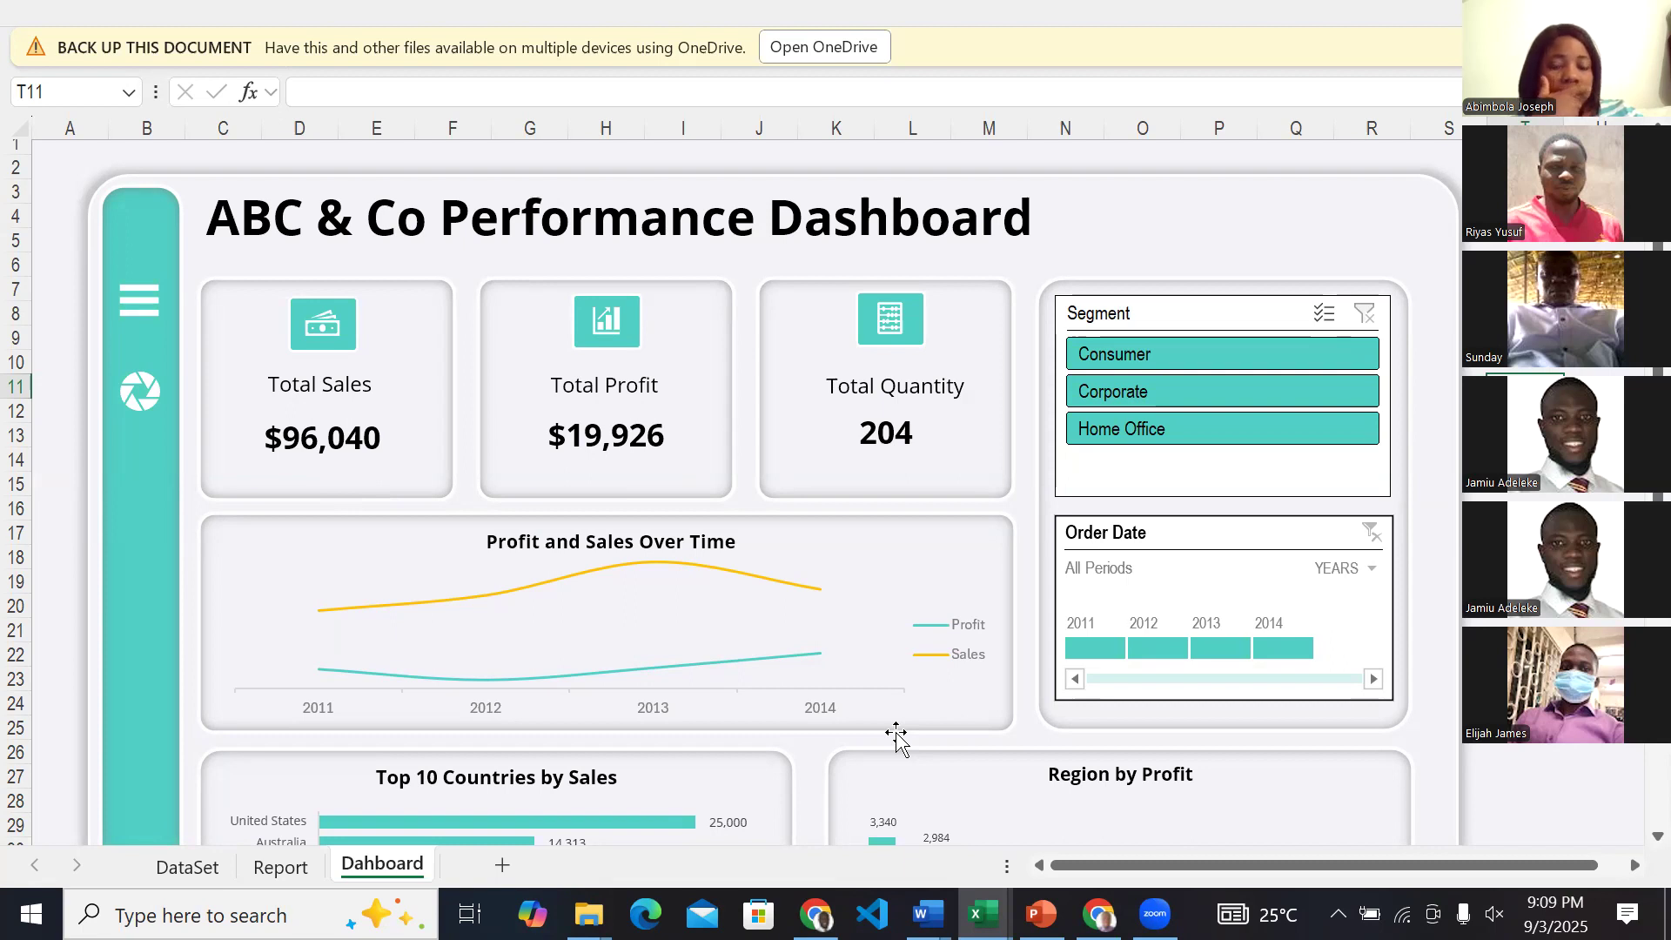
View the sales dashboard in the ExcelDashboardZart workbook, and return to the Cohort 8 Excel Dashboard workbook.
mouse_move(984, 914)
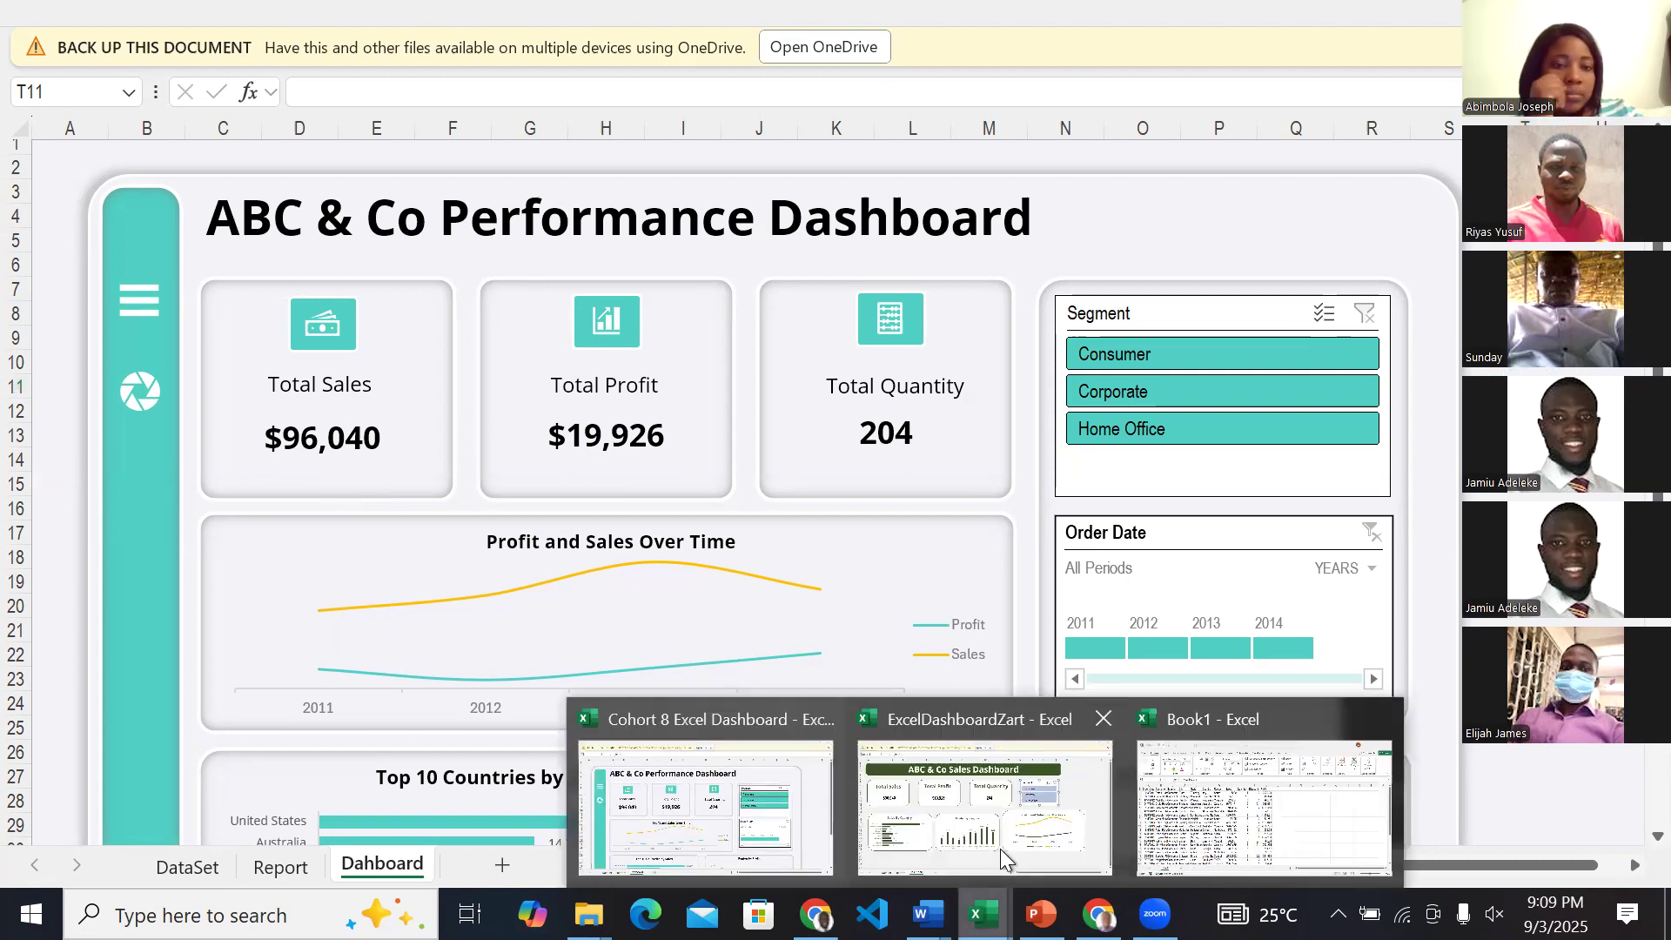
click(1001, 853)
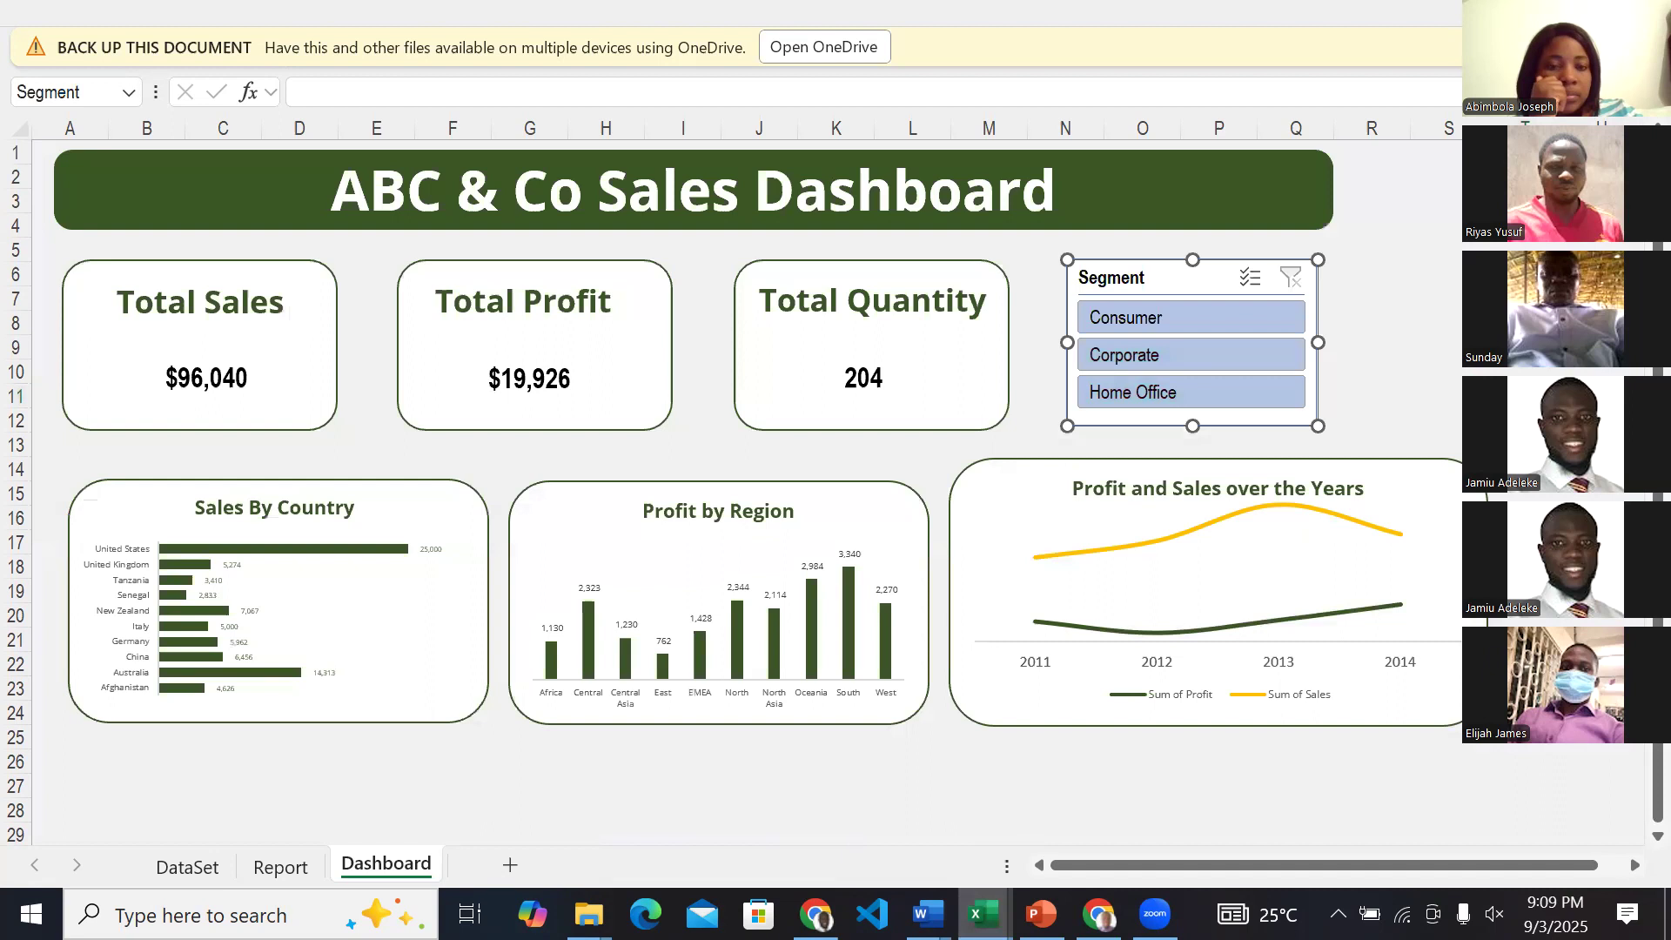
click(713, 832)
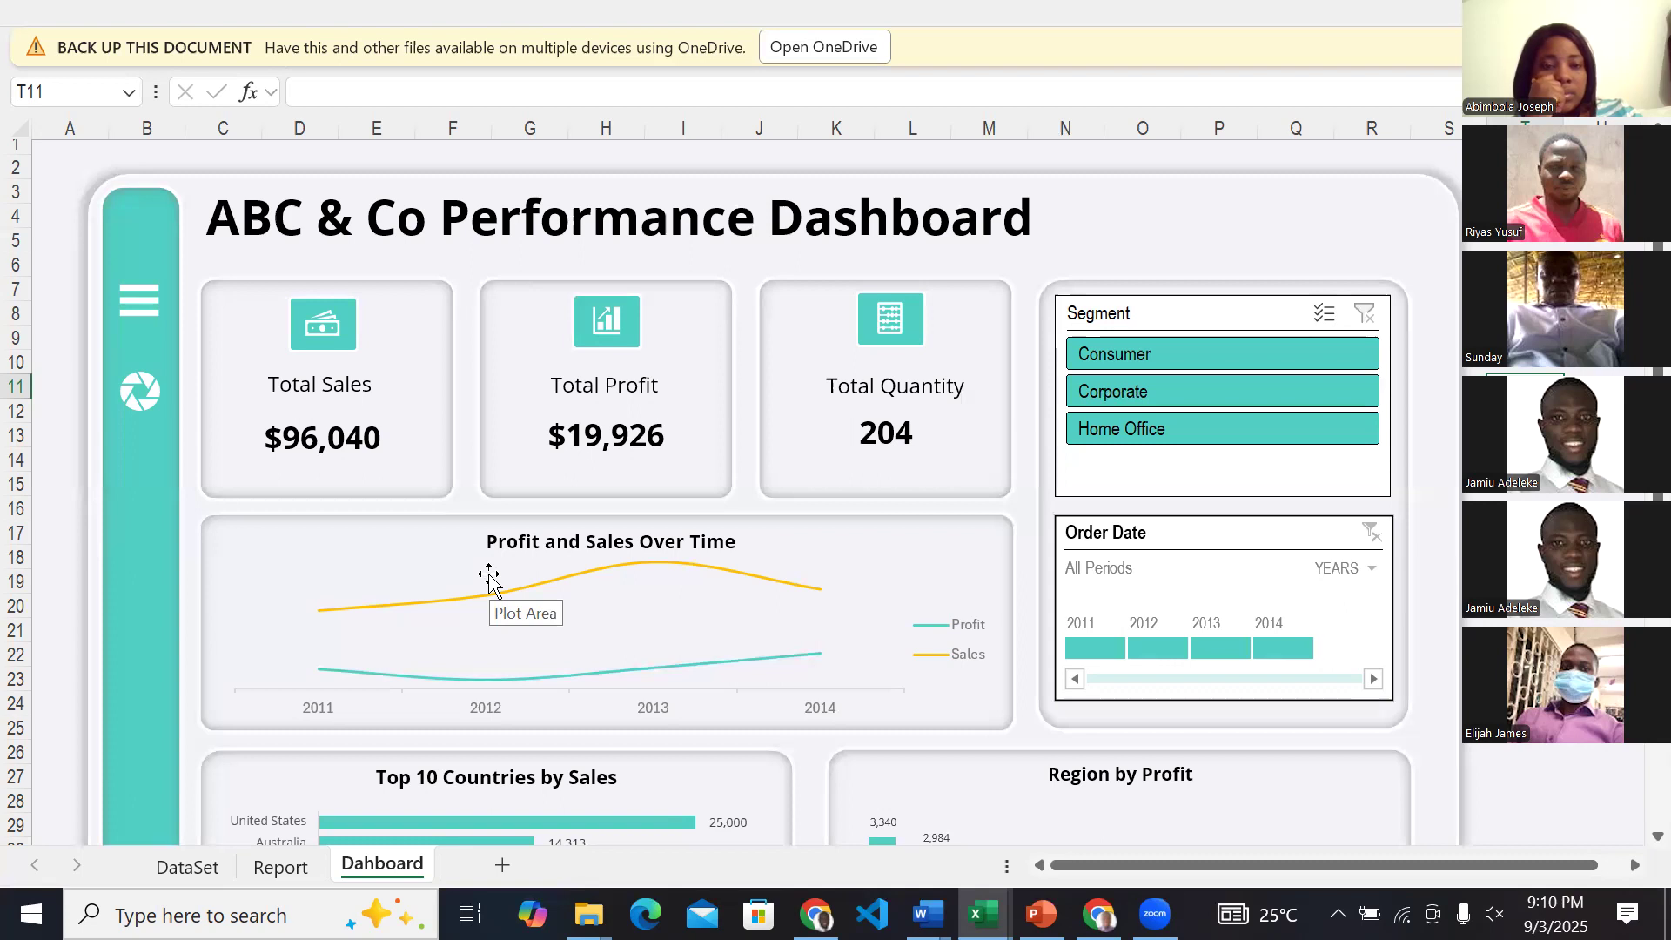
Examine the performance dashboard's total cards, Segment and Order Date filters, profit and sales trend, top-countries chart and region profit chart.
scroll(488, 572, down, 3)
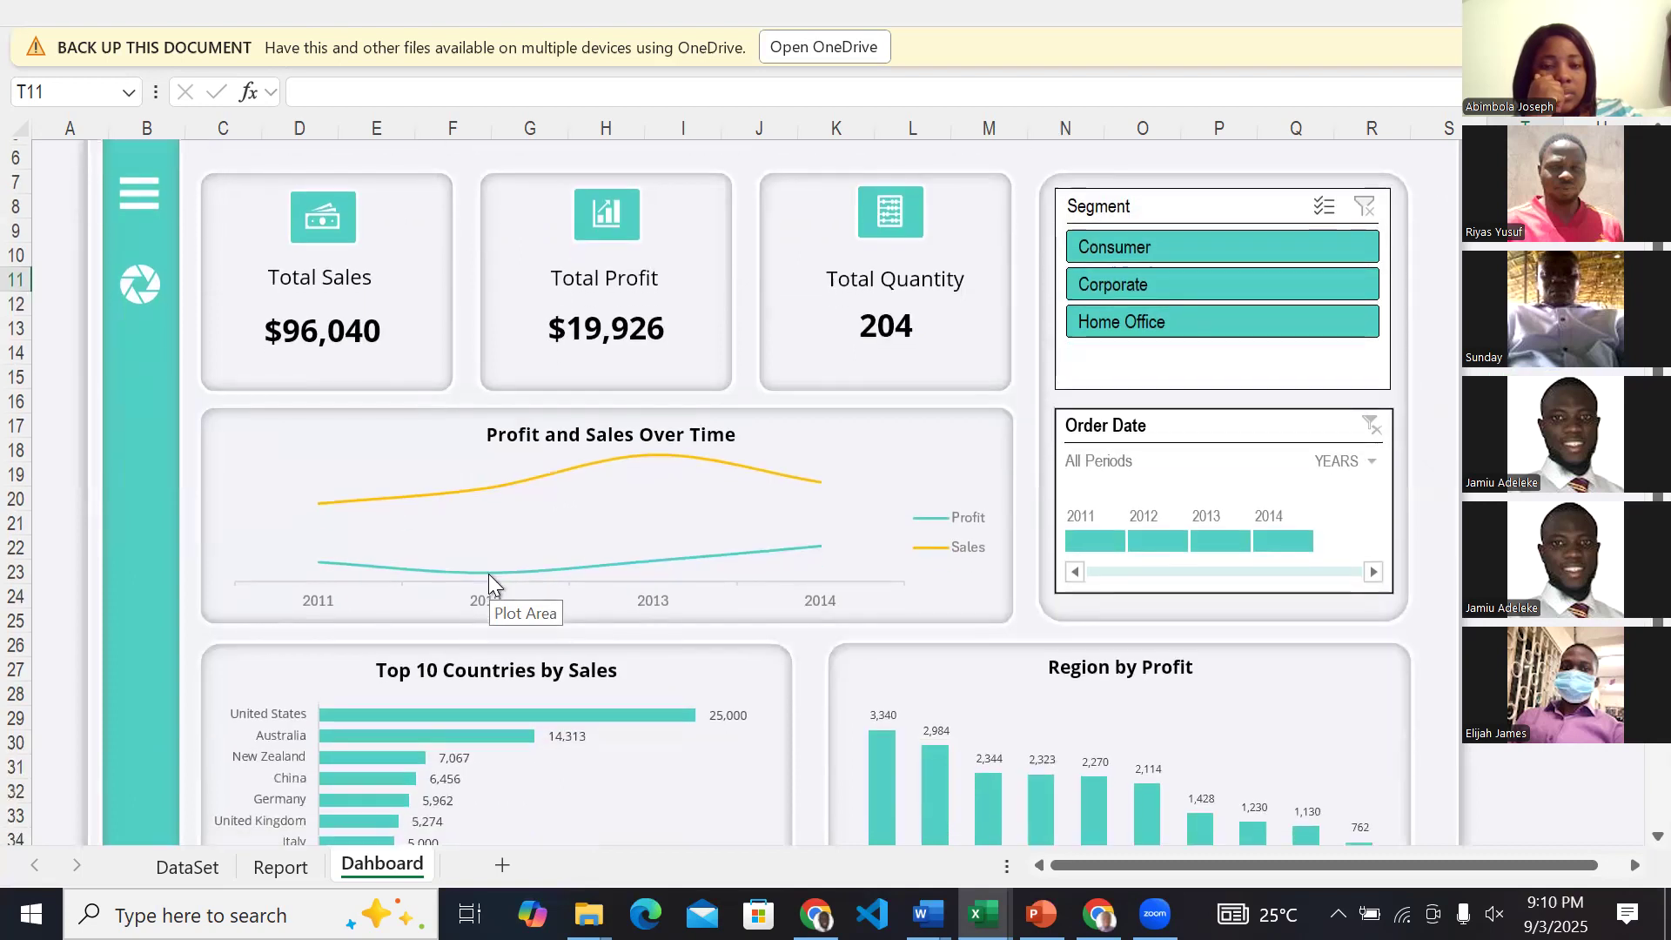
scroll(489, 573, down, 3)
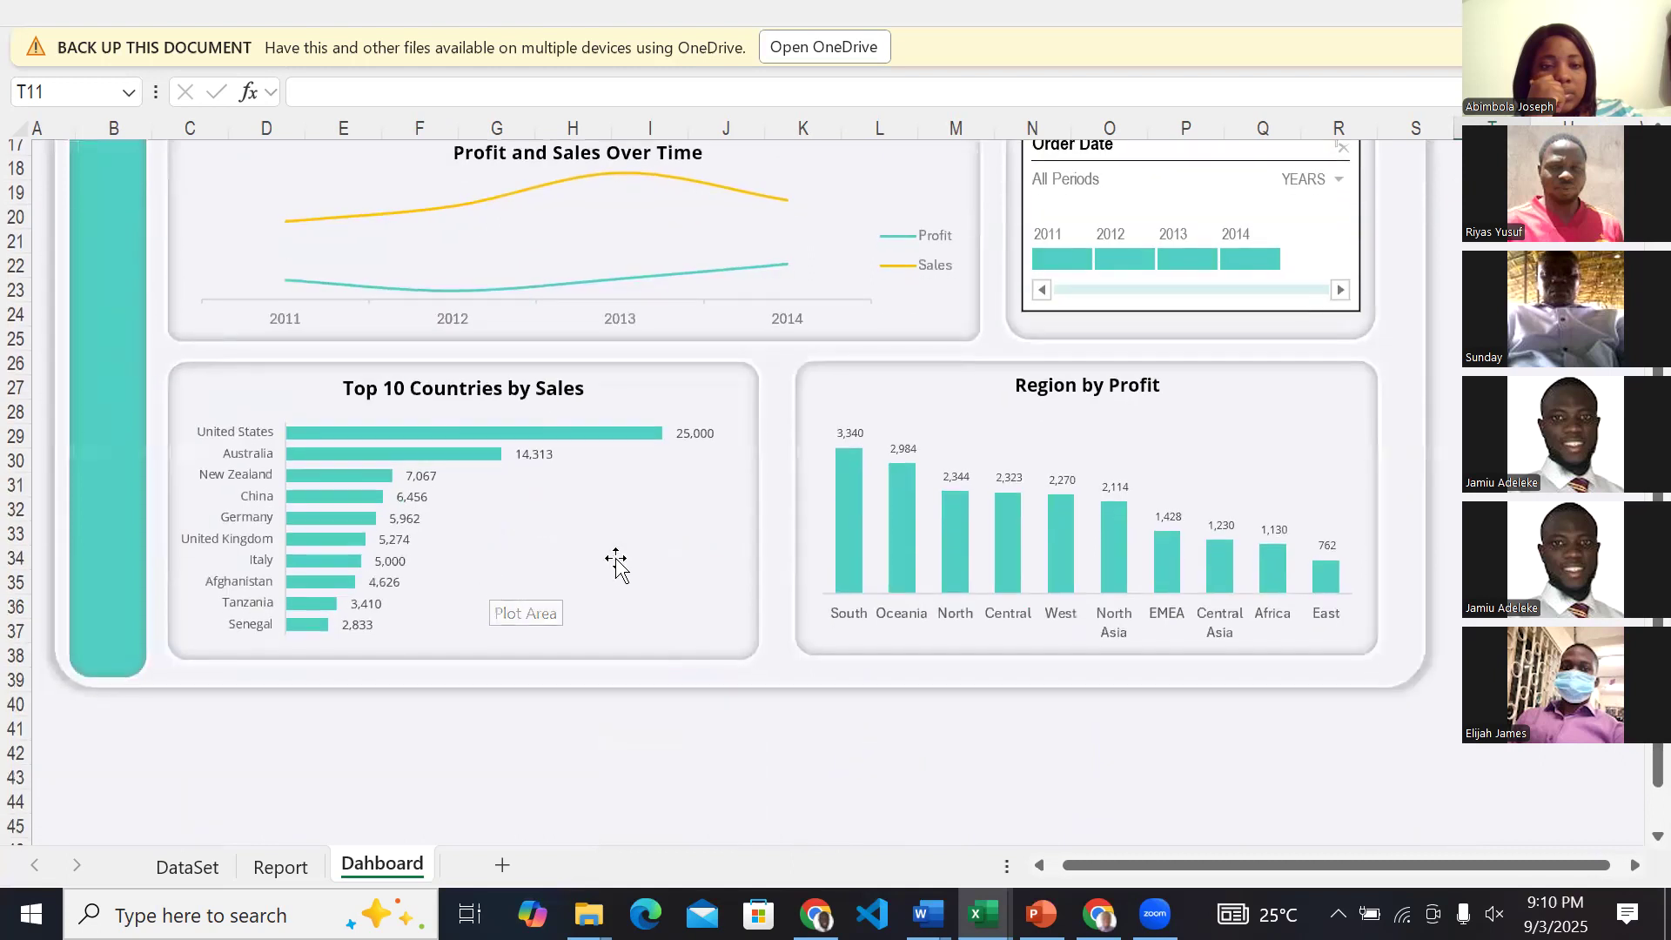
scroll(615, 563, up, 4)
scroll(615, 563, up, 1)
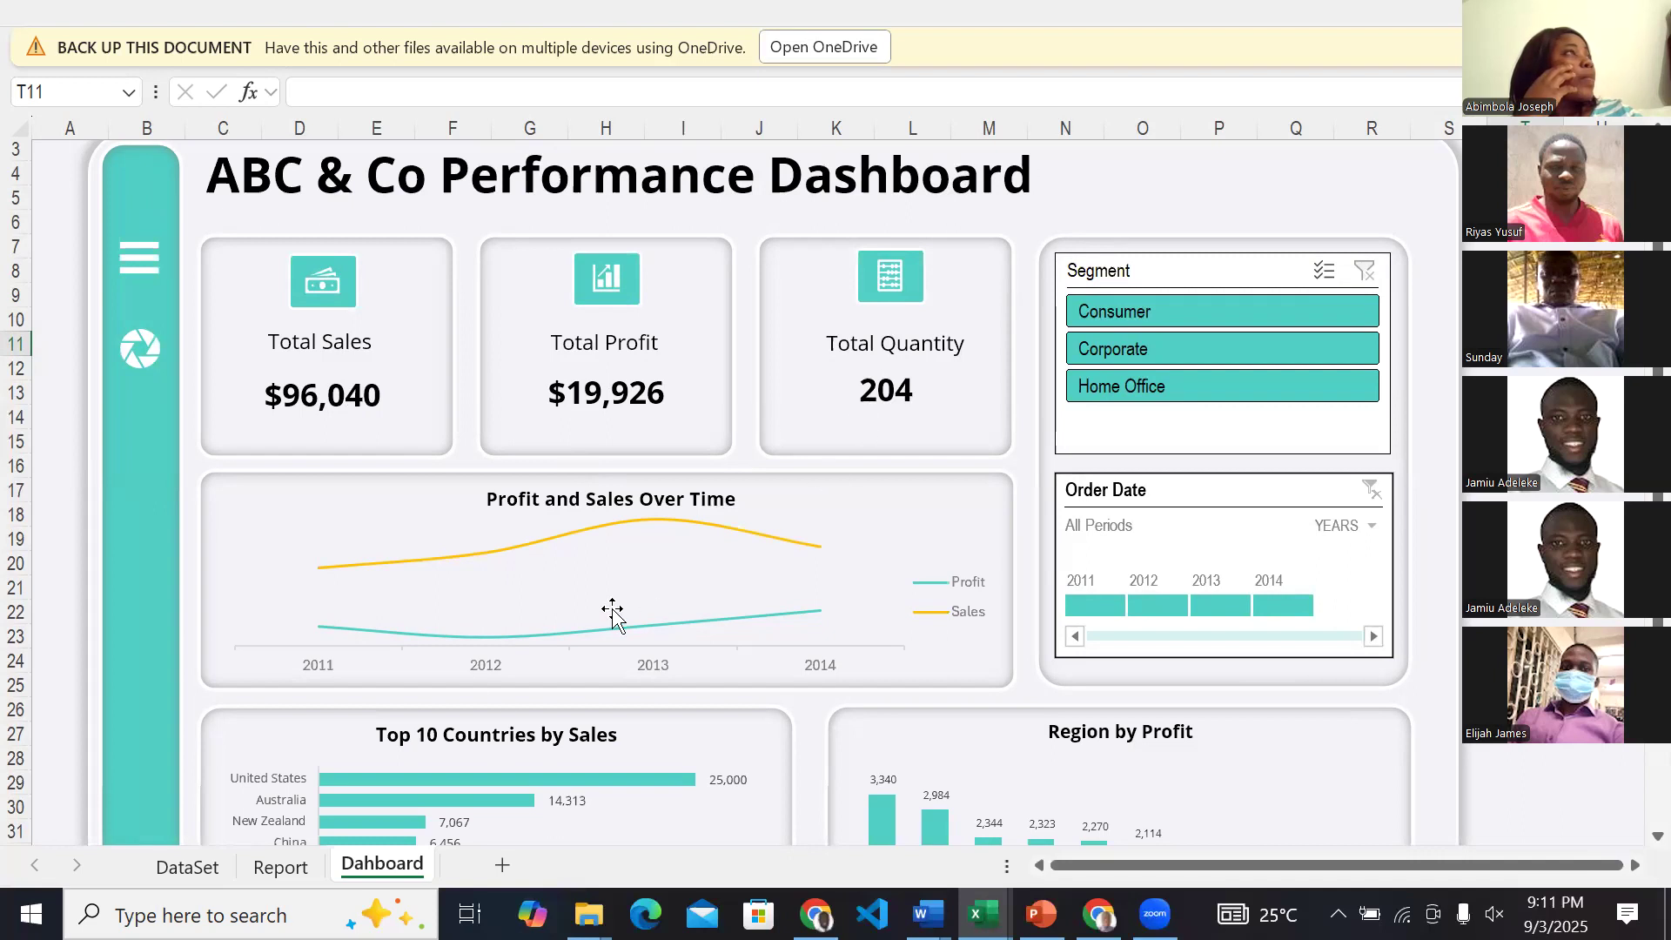
scroll(441, 746, down, 1)
scroll(255, 424, up, 2)
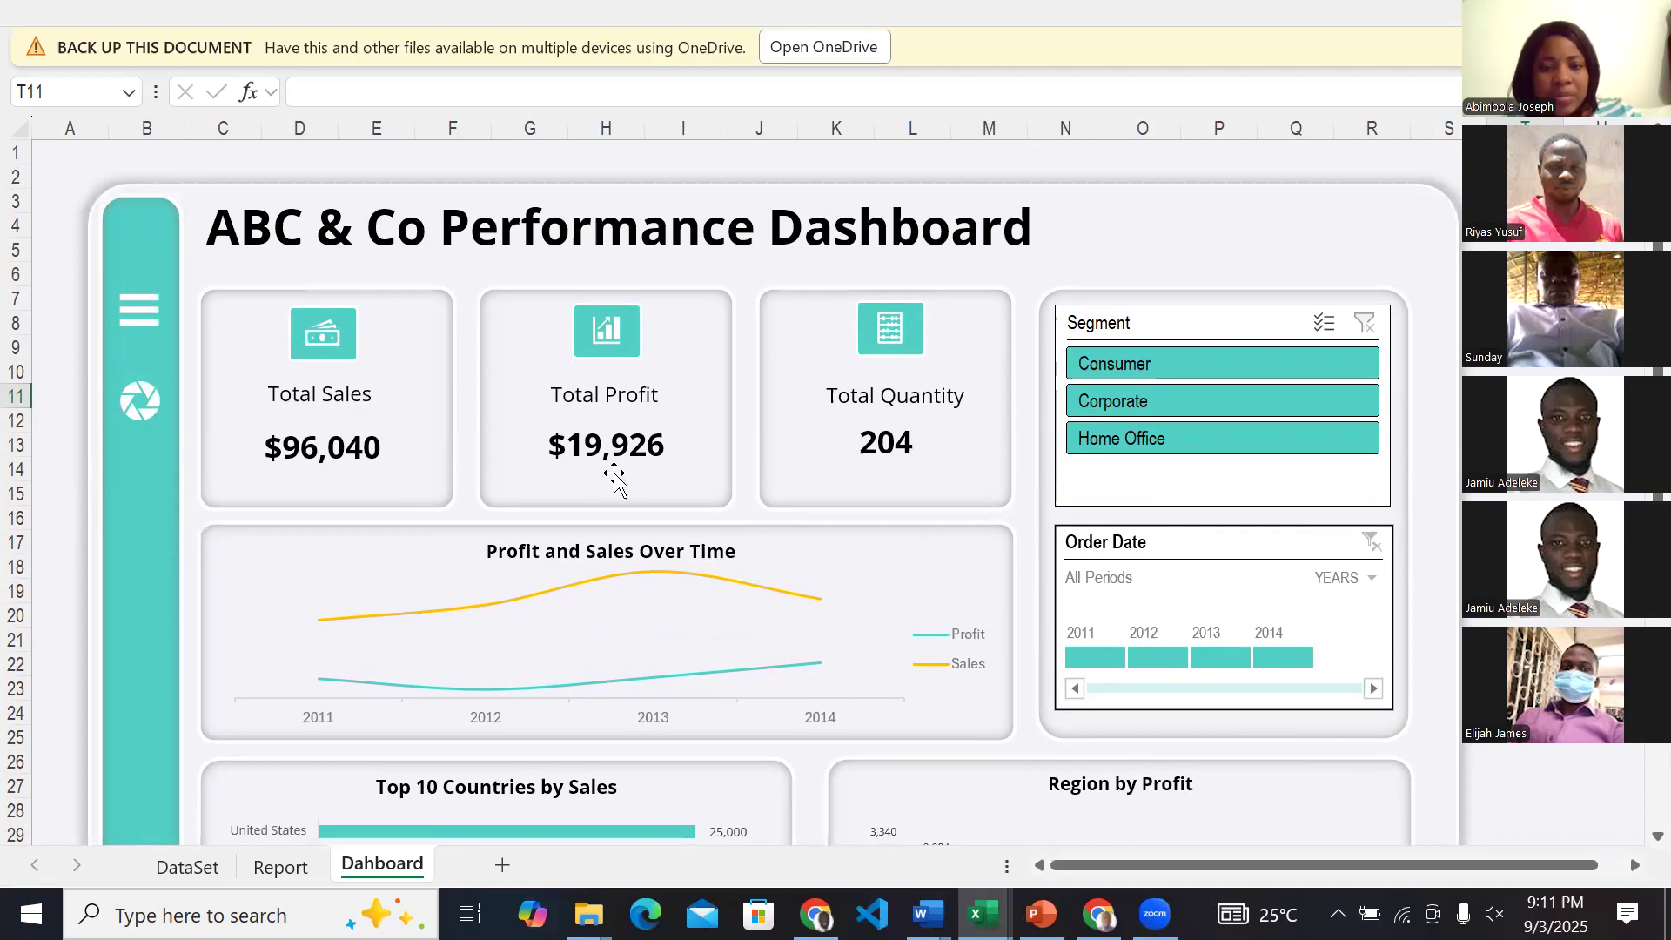
scroll(944, 738, down, 2)
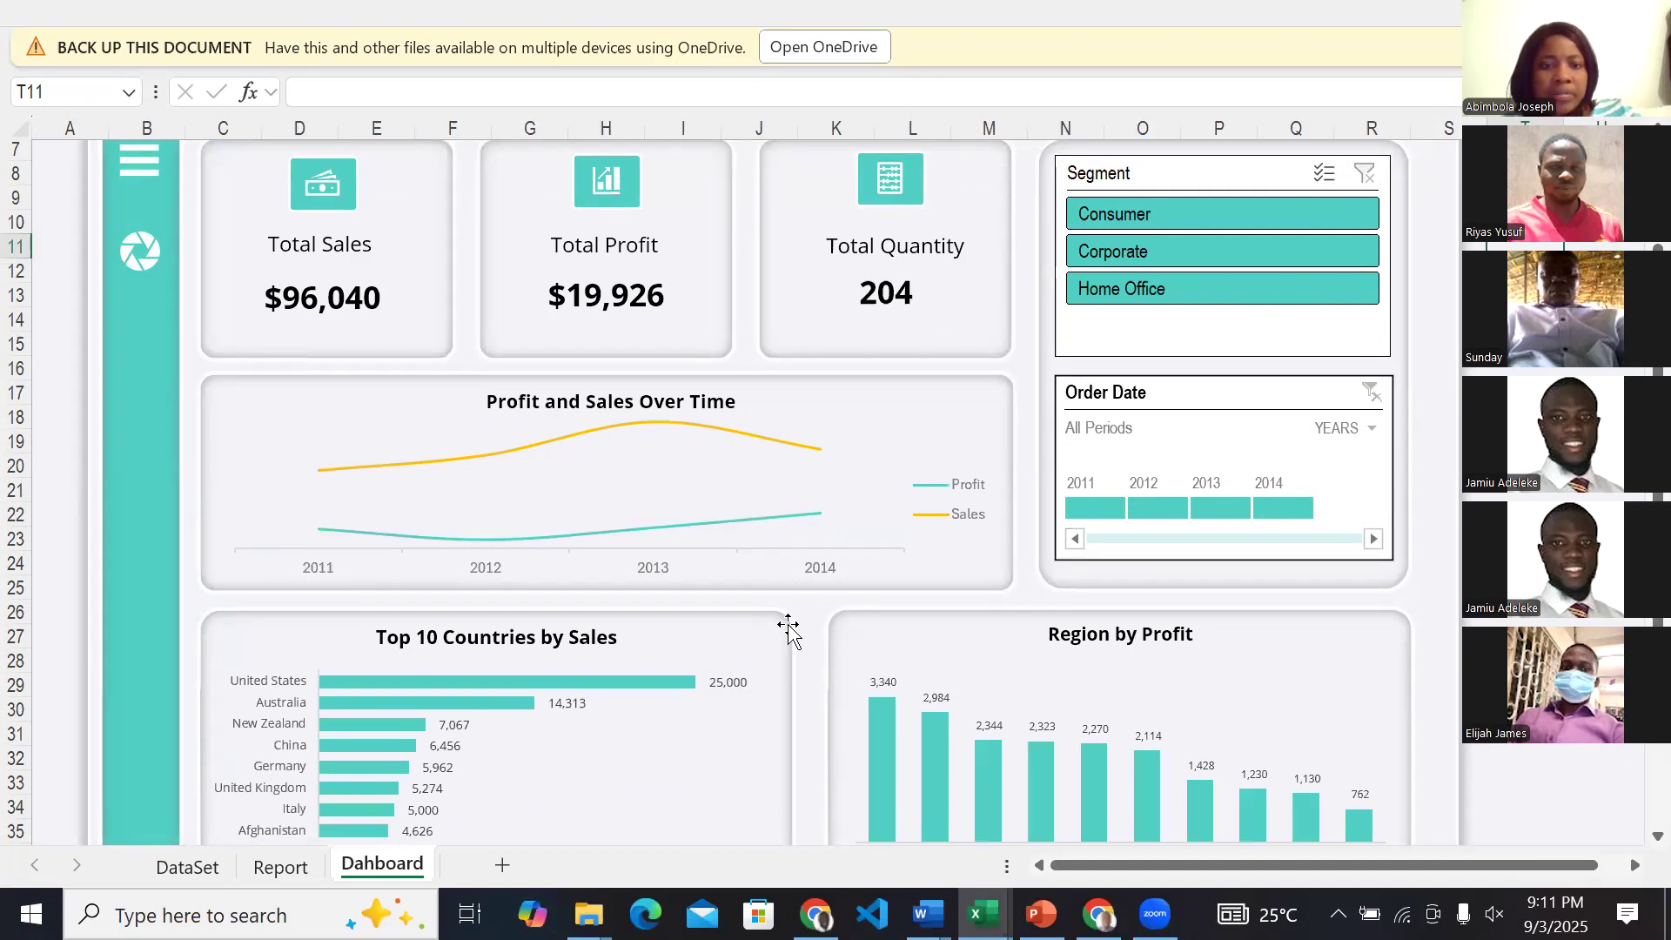
scroll(580, 522, down, 3)
scroll(580, 523, up, 3)
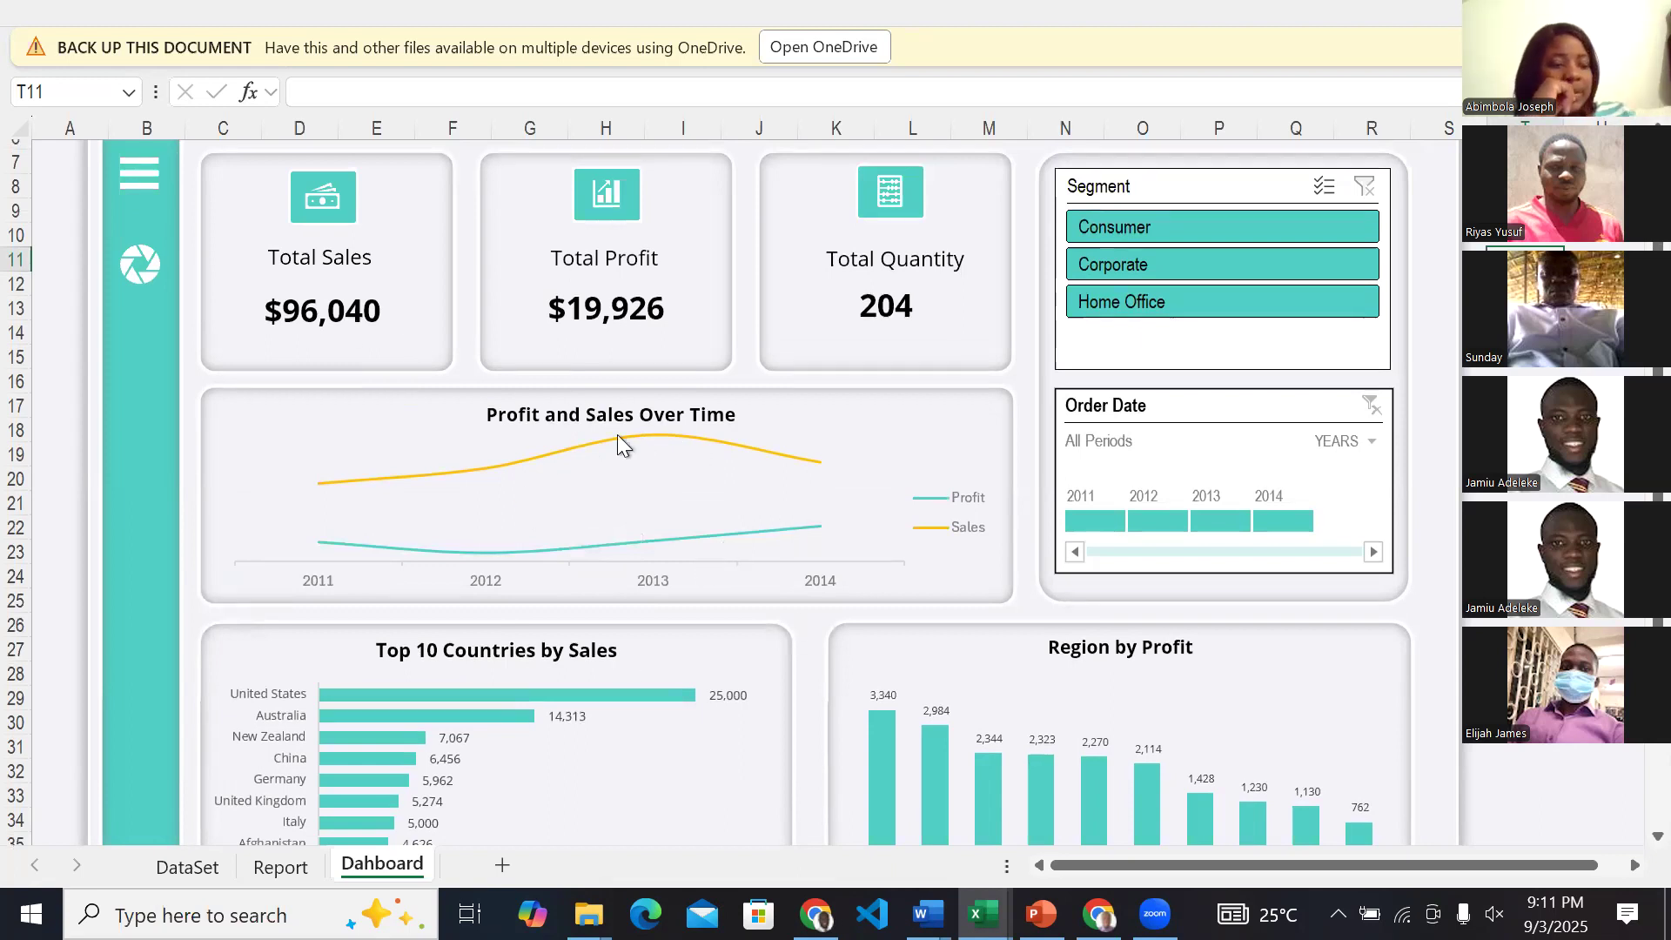
mouse_move(785, 529)
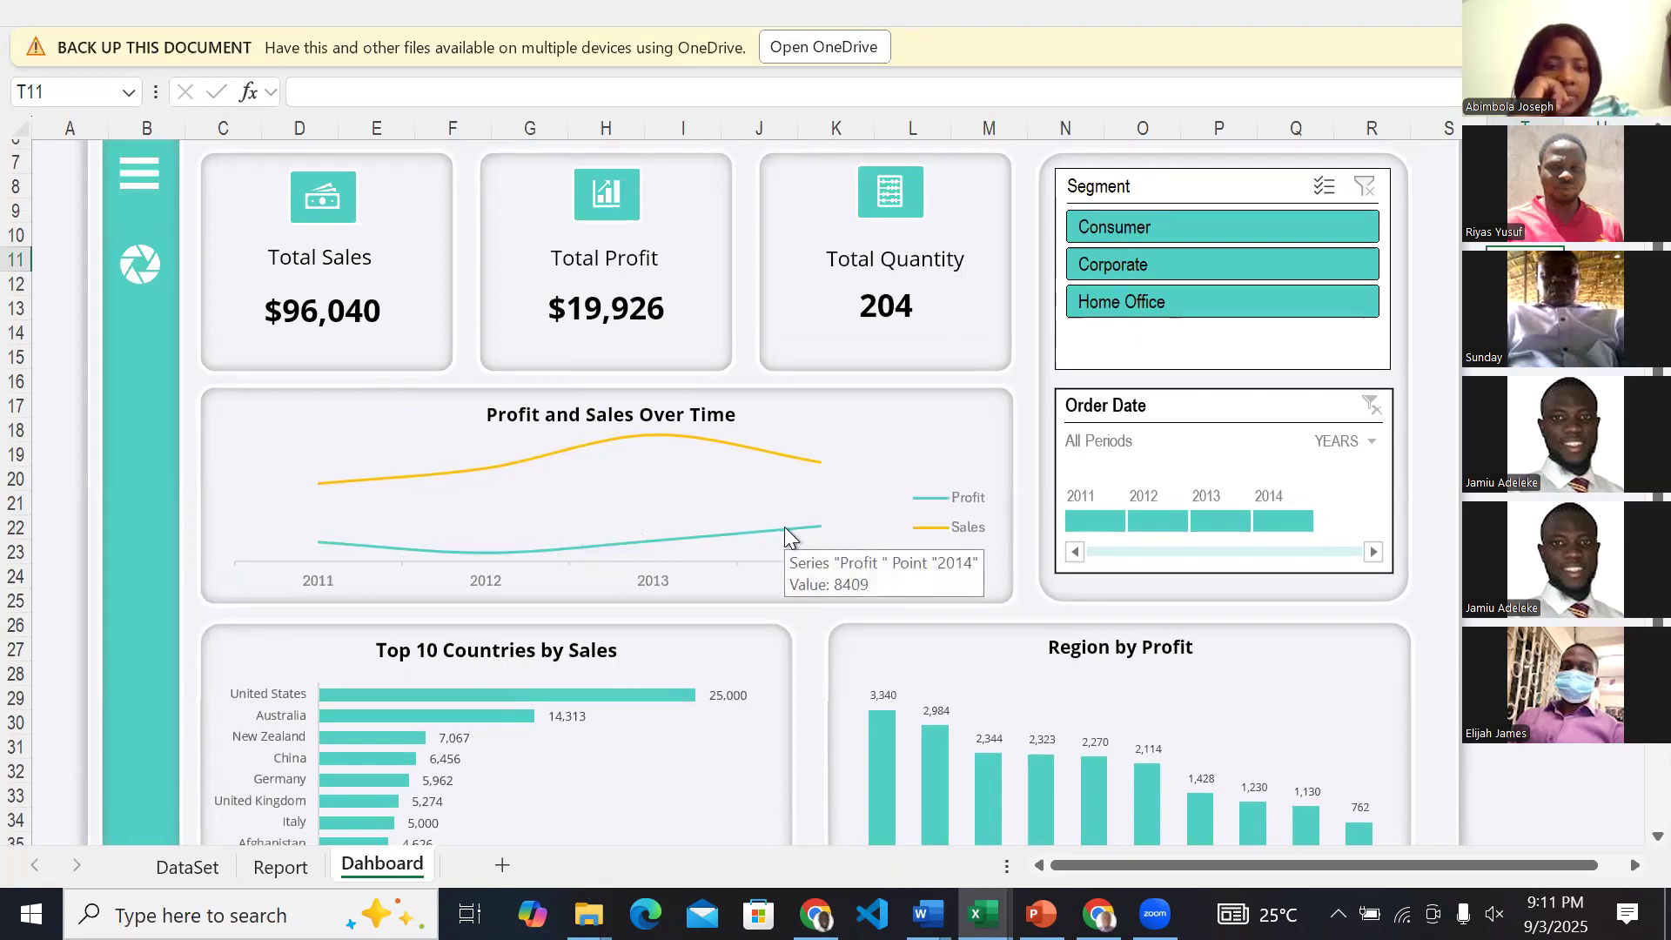
scroll(785, 528, up, 2)
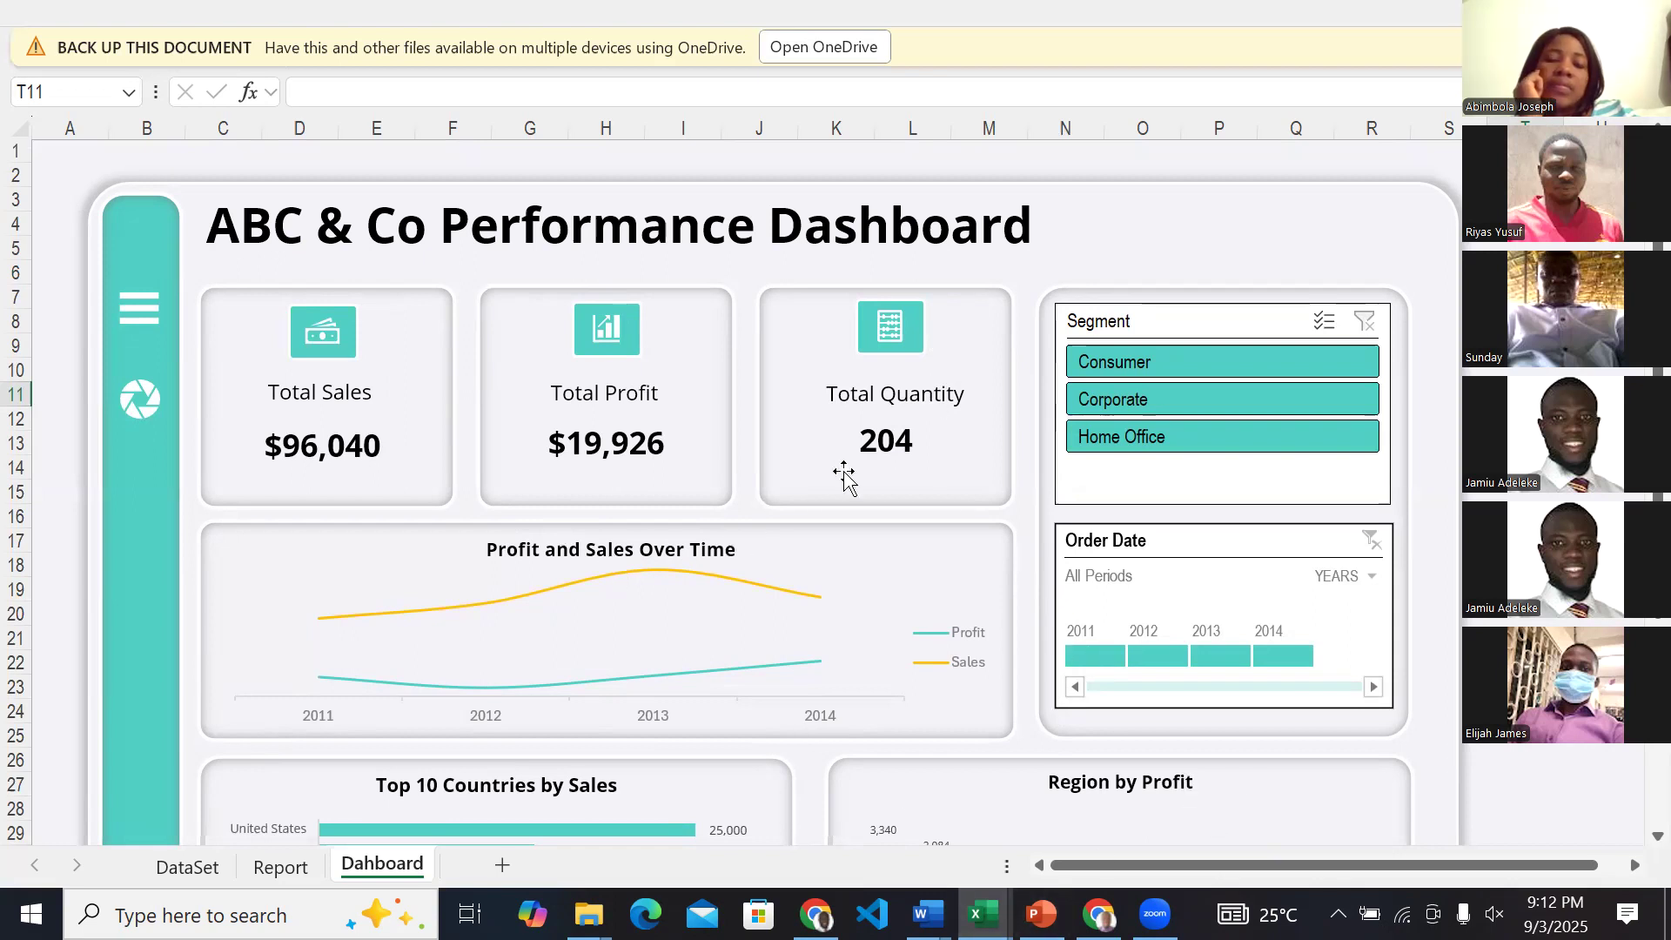
scroll(981, 653, down, 1)
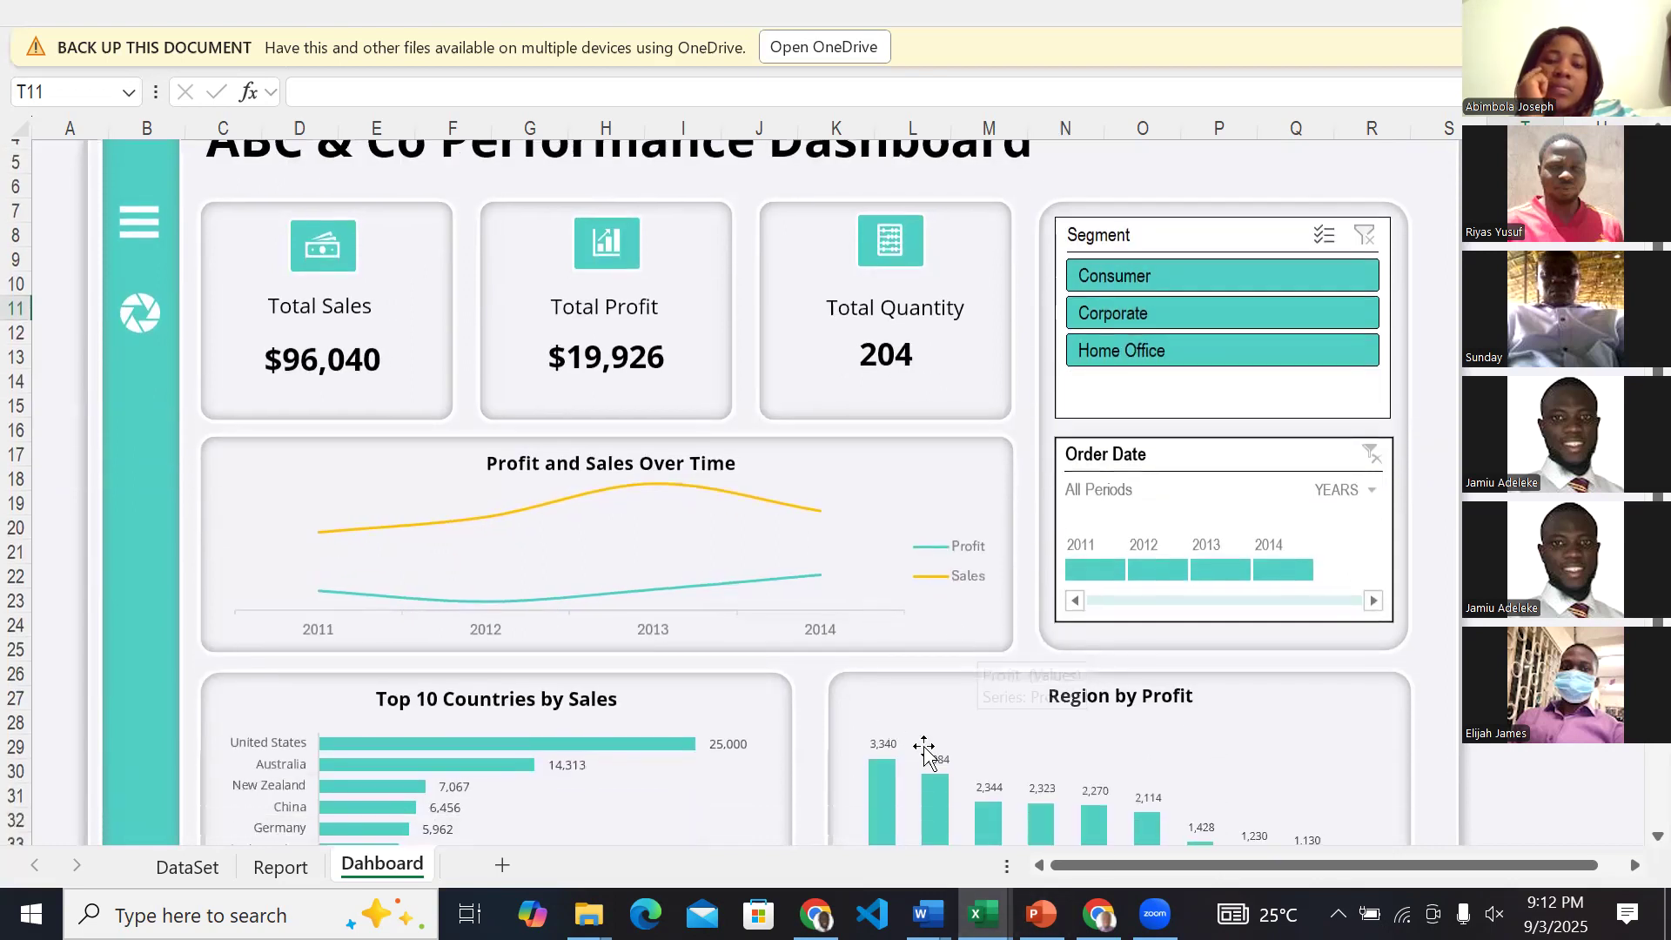
scroll(924, 749, down, 3)
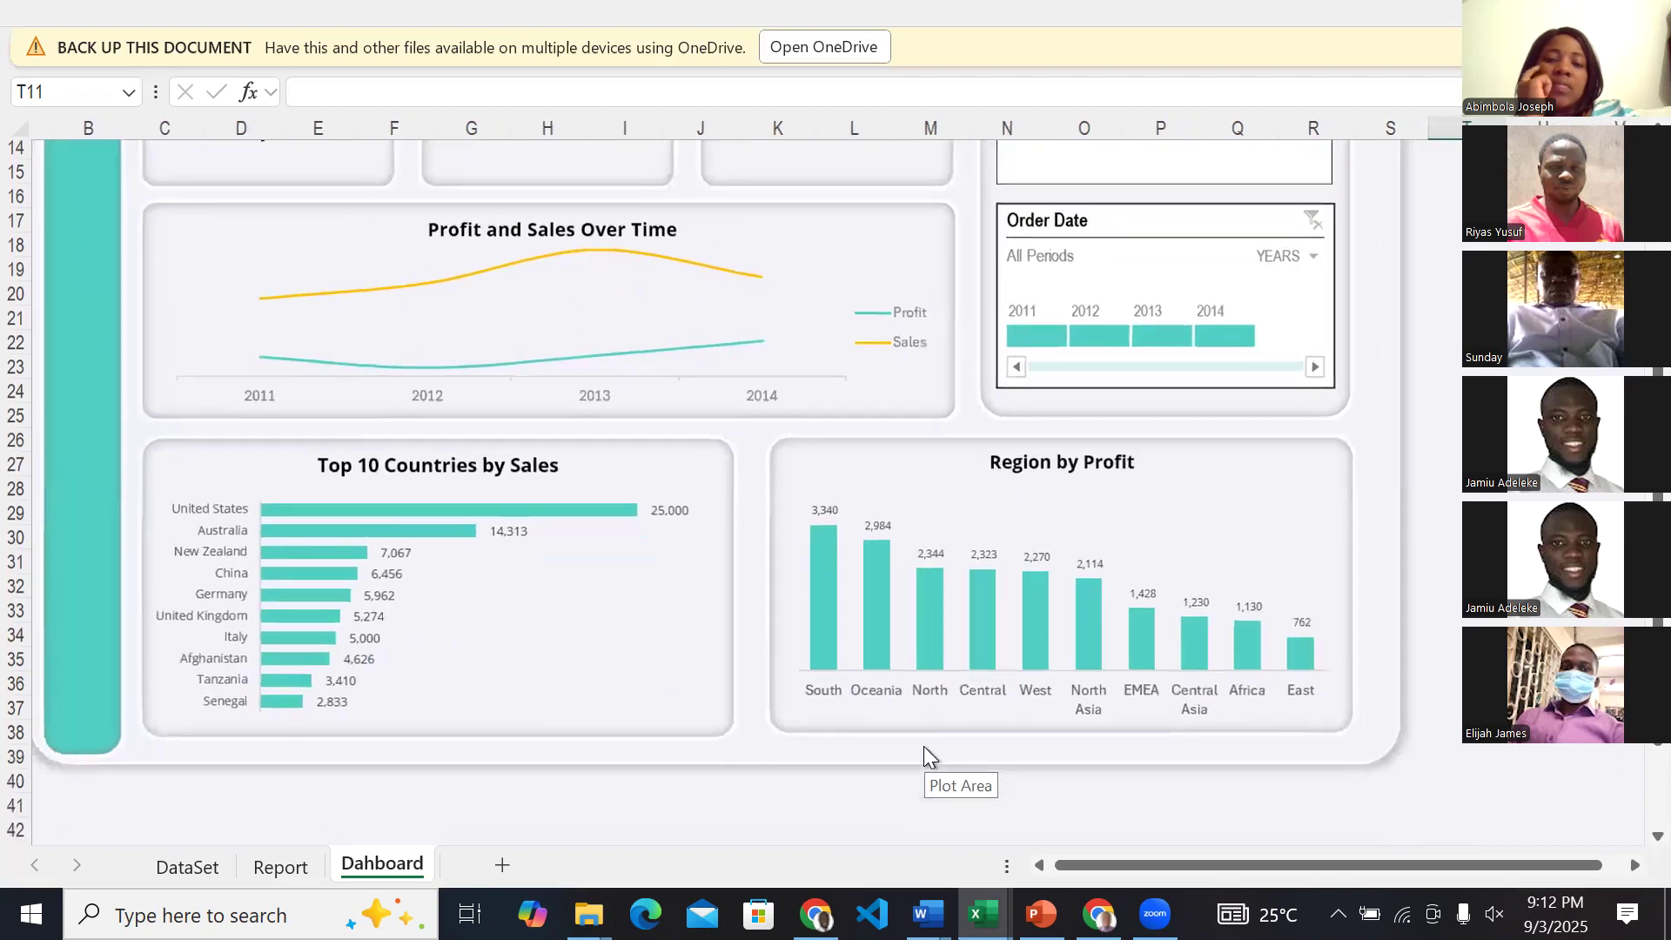
scroll(923, 745, up, 5)
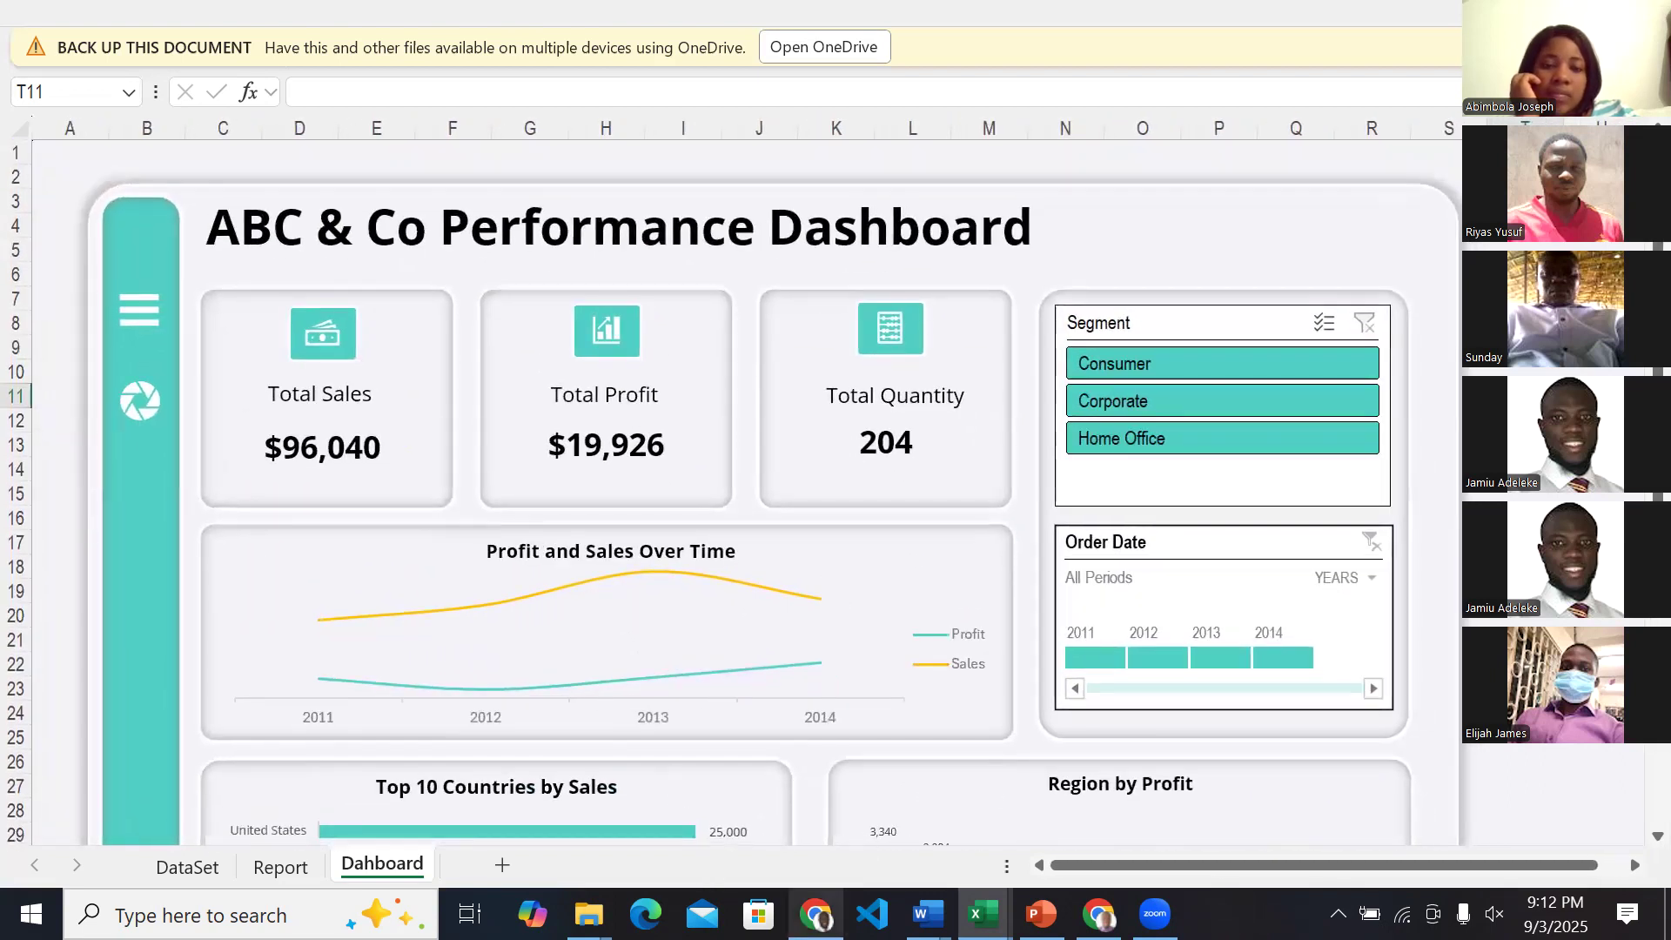
Compare the performance dashboard with the green ABC & Co Sales Dashboard in ExcelDashboardZart, ending back on the performance dashboard.
mouse_move(984, 914)
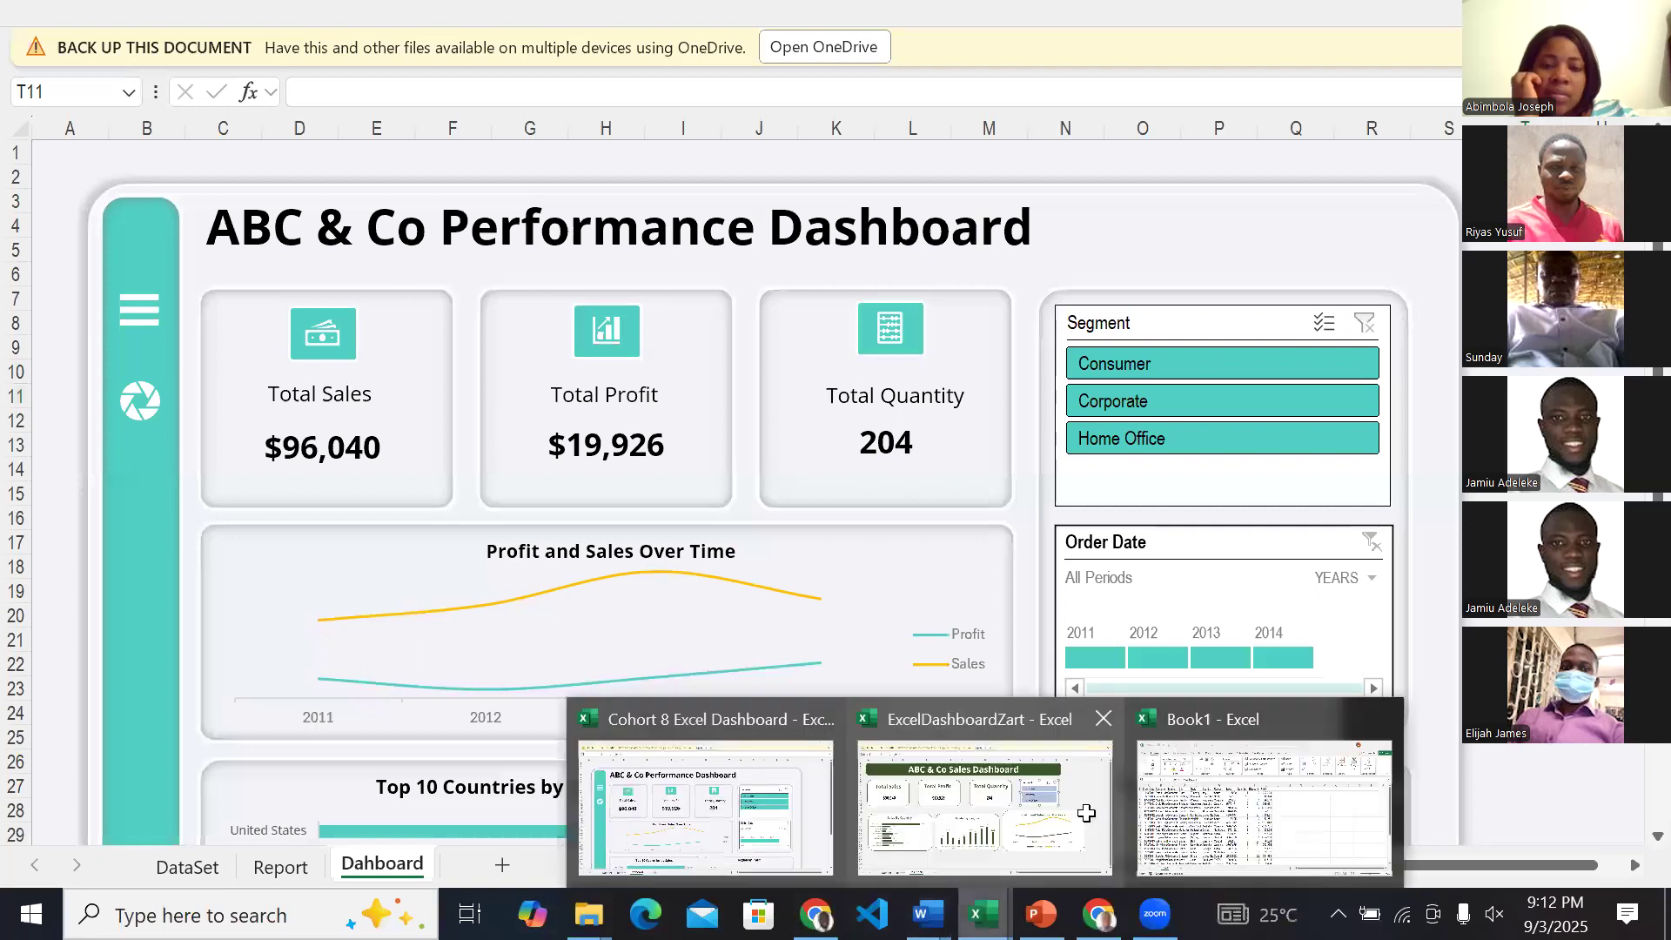
click(1087, 813)
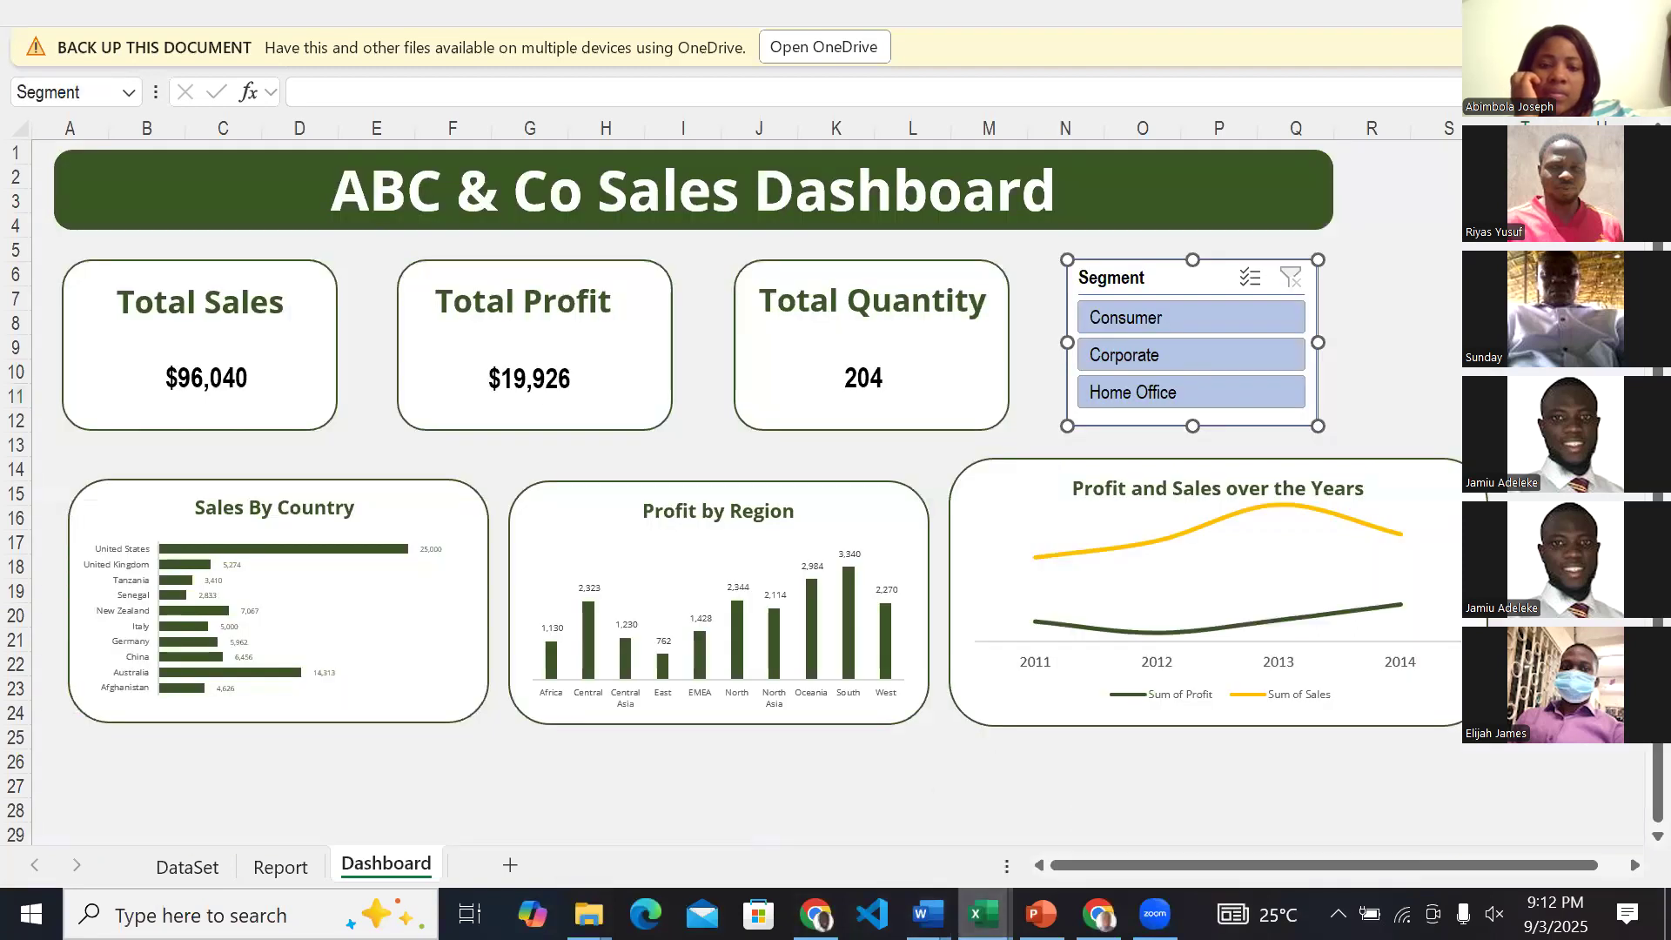
click(708, 805)
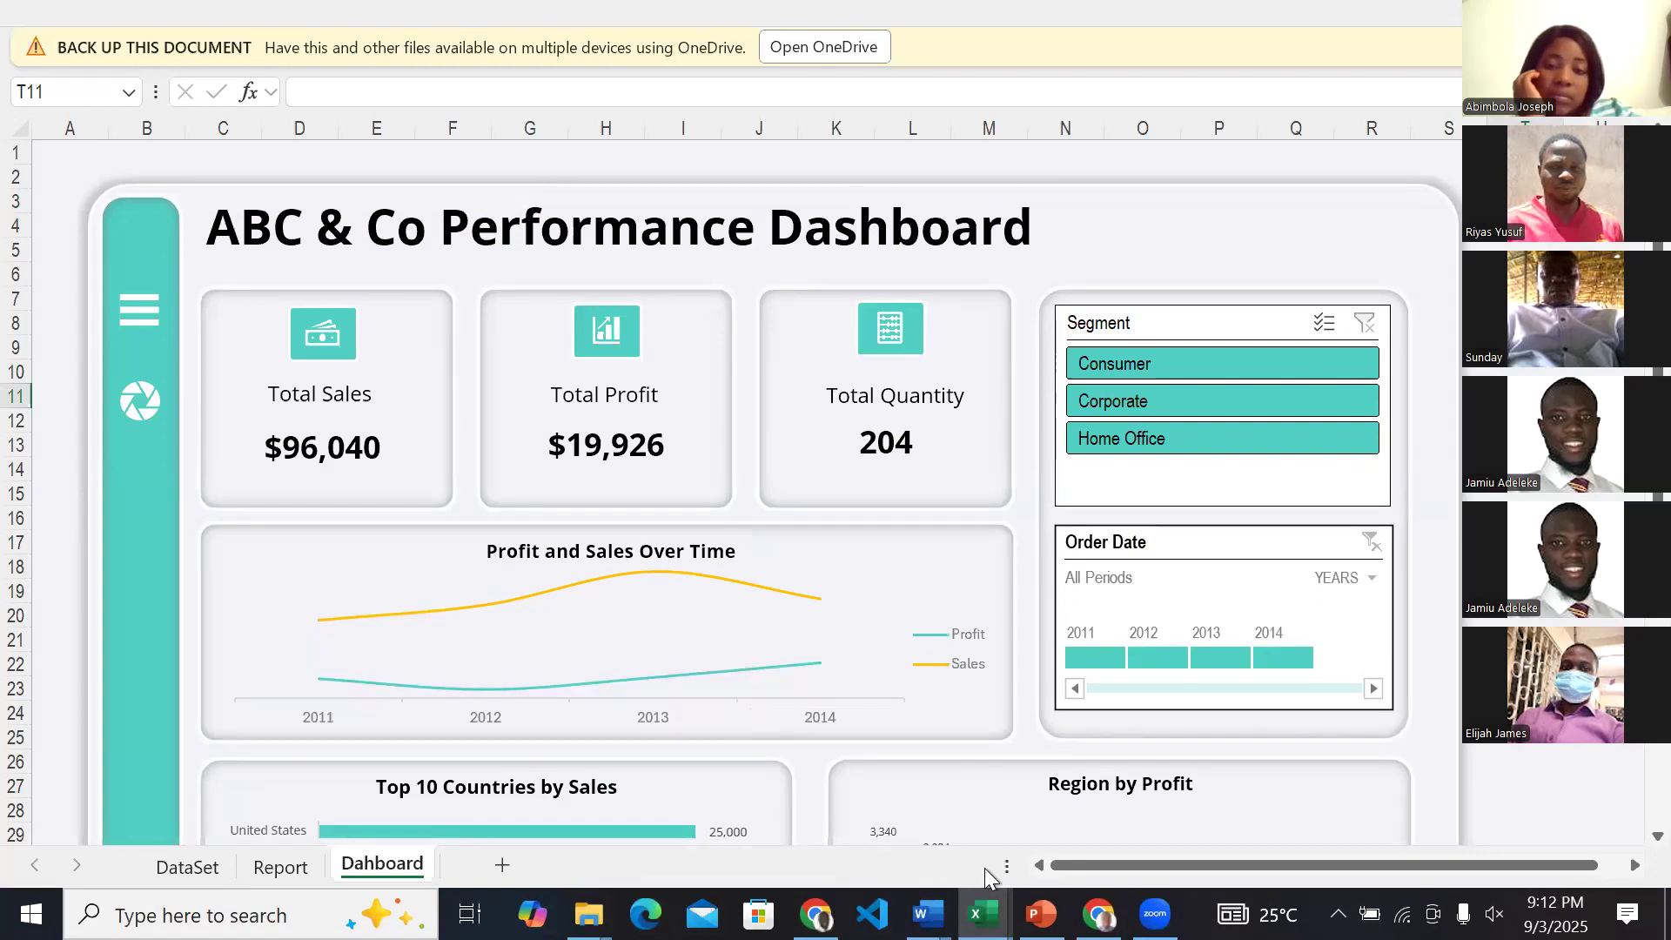
Switch to the Book1 workbook to show the raw sales data on Sheet1.
mouse_move(984, 914)
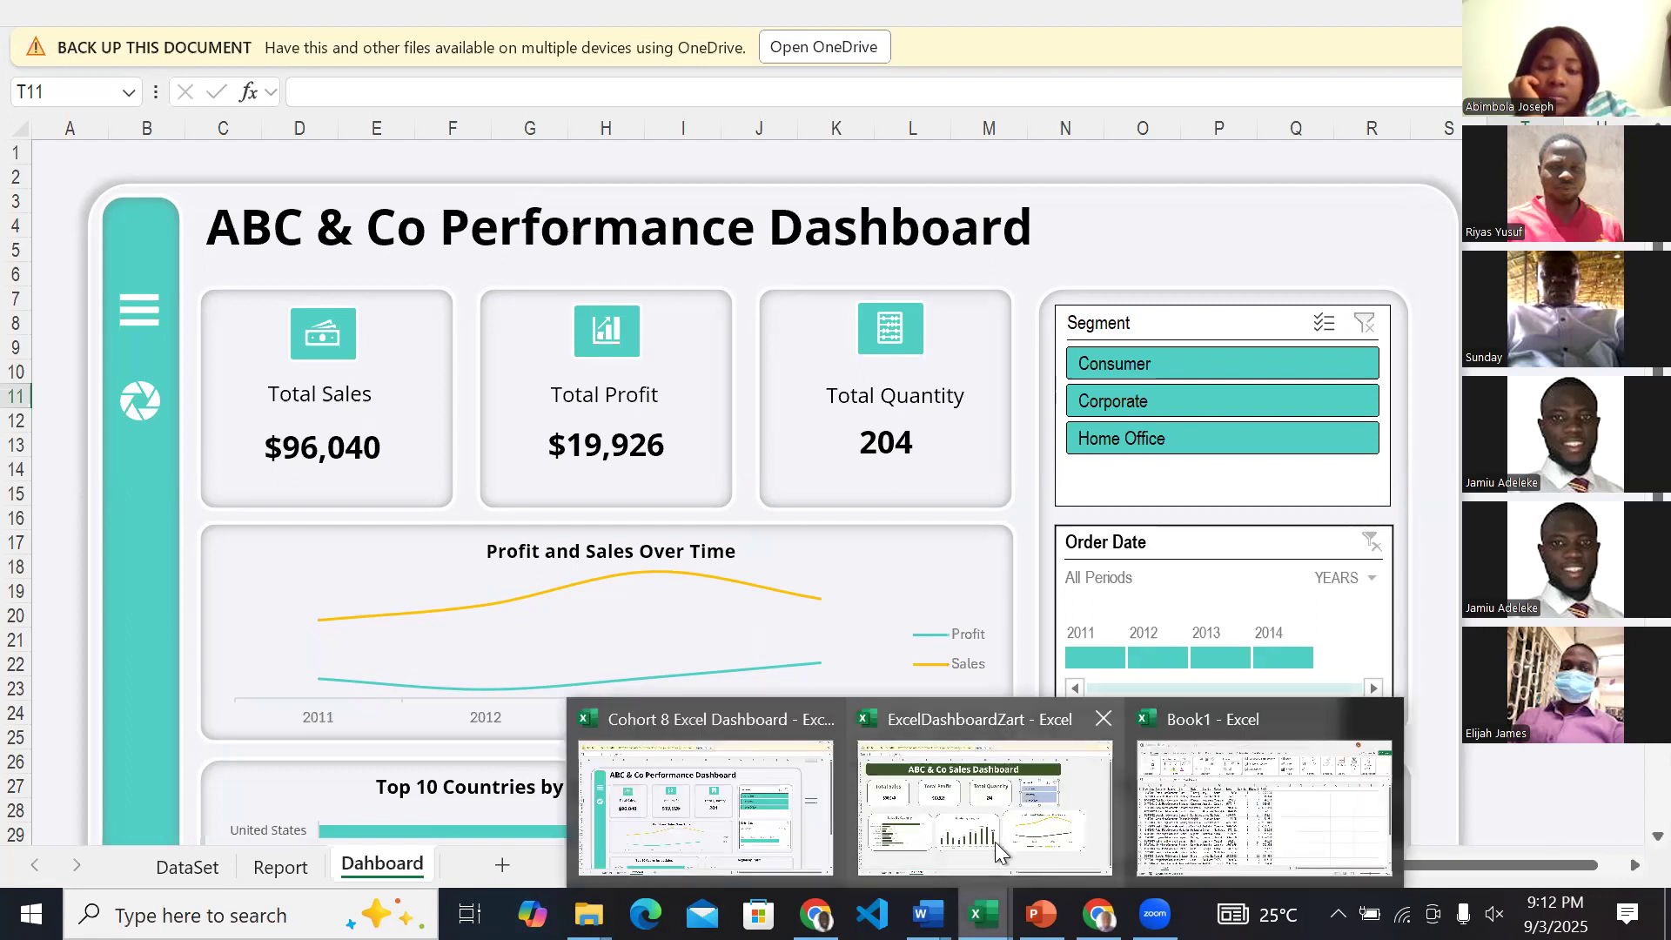
click(1282, 804)
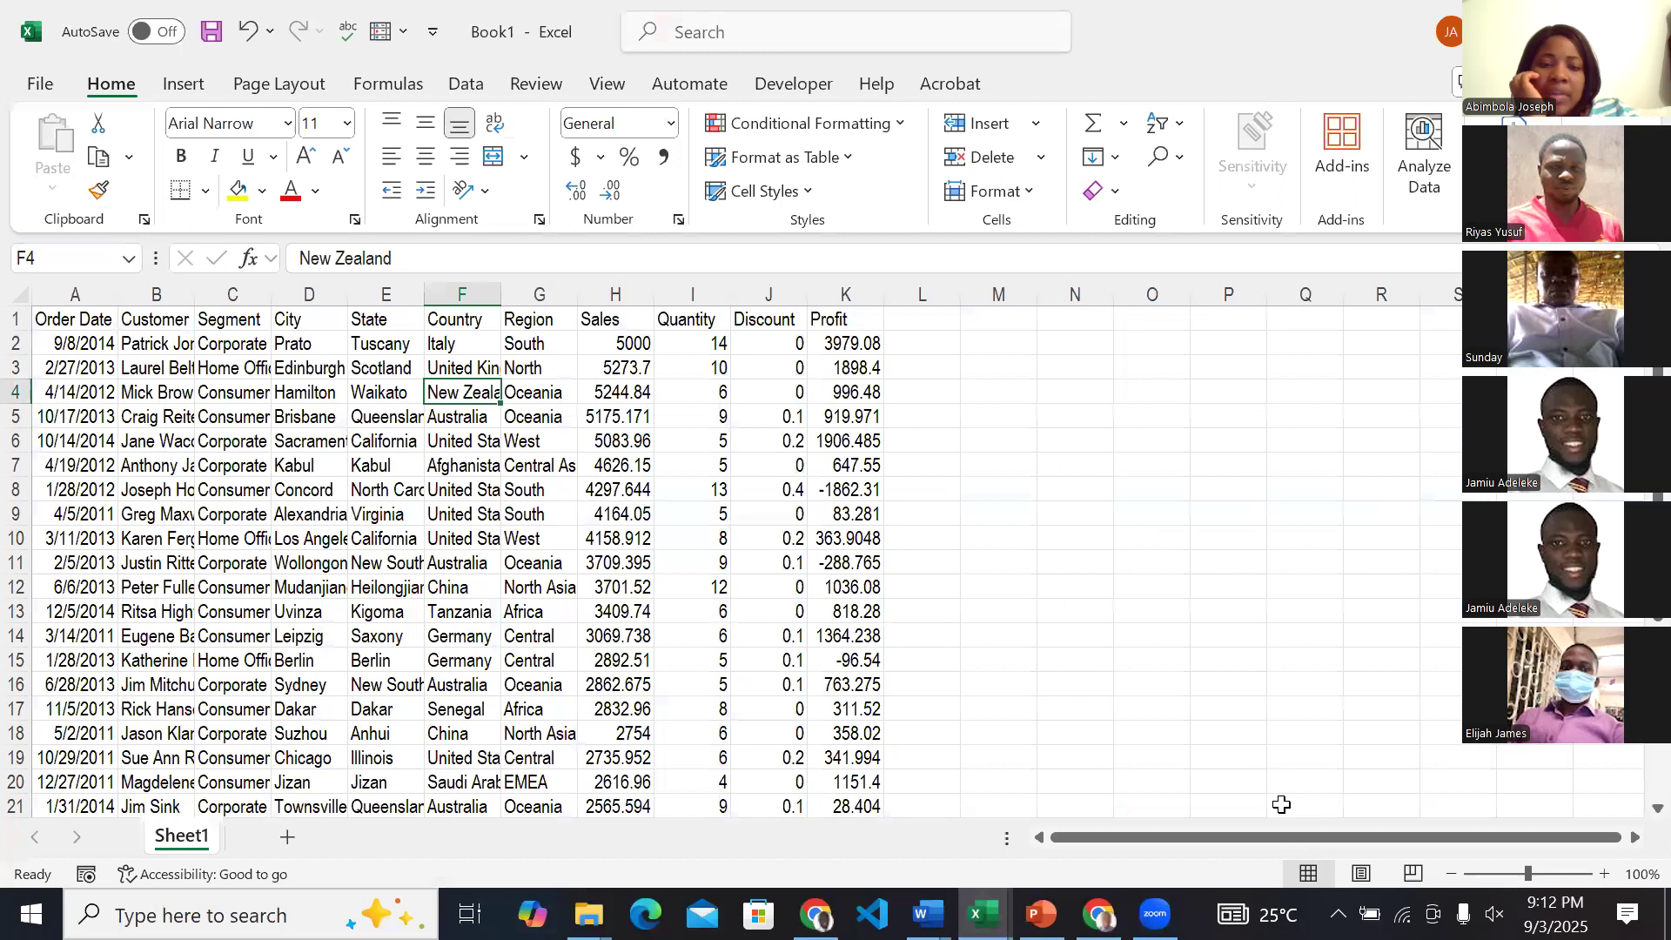
click(984, 914)
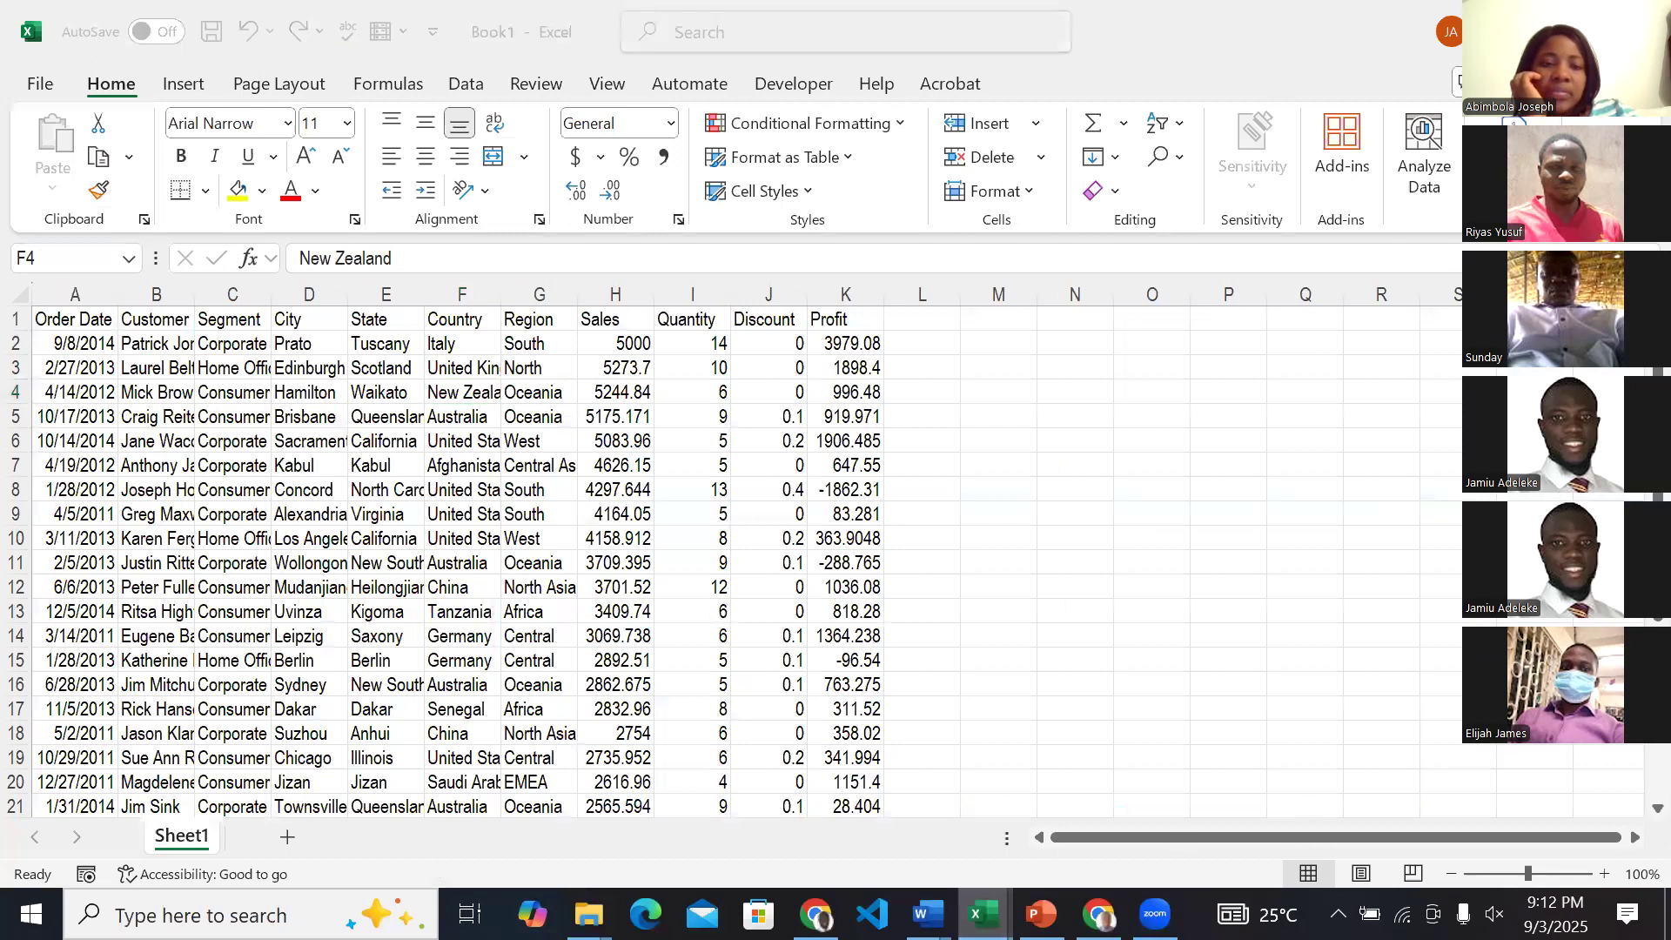
click(1123, 803)
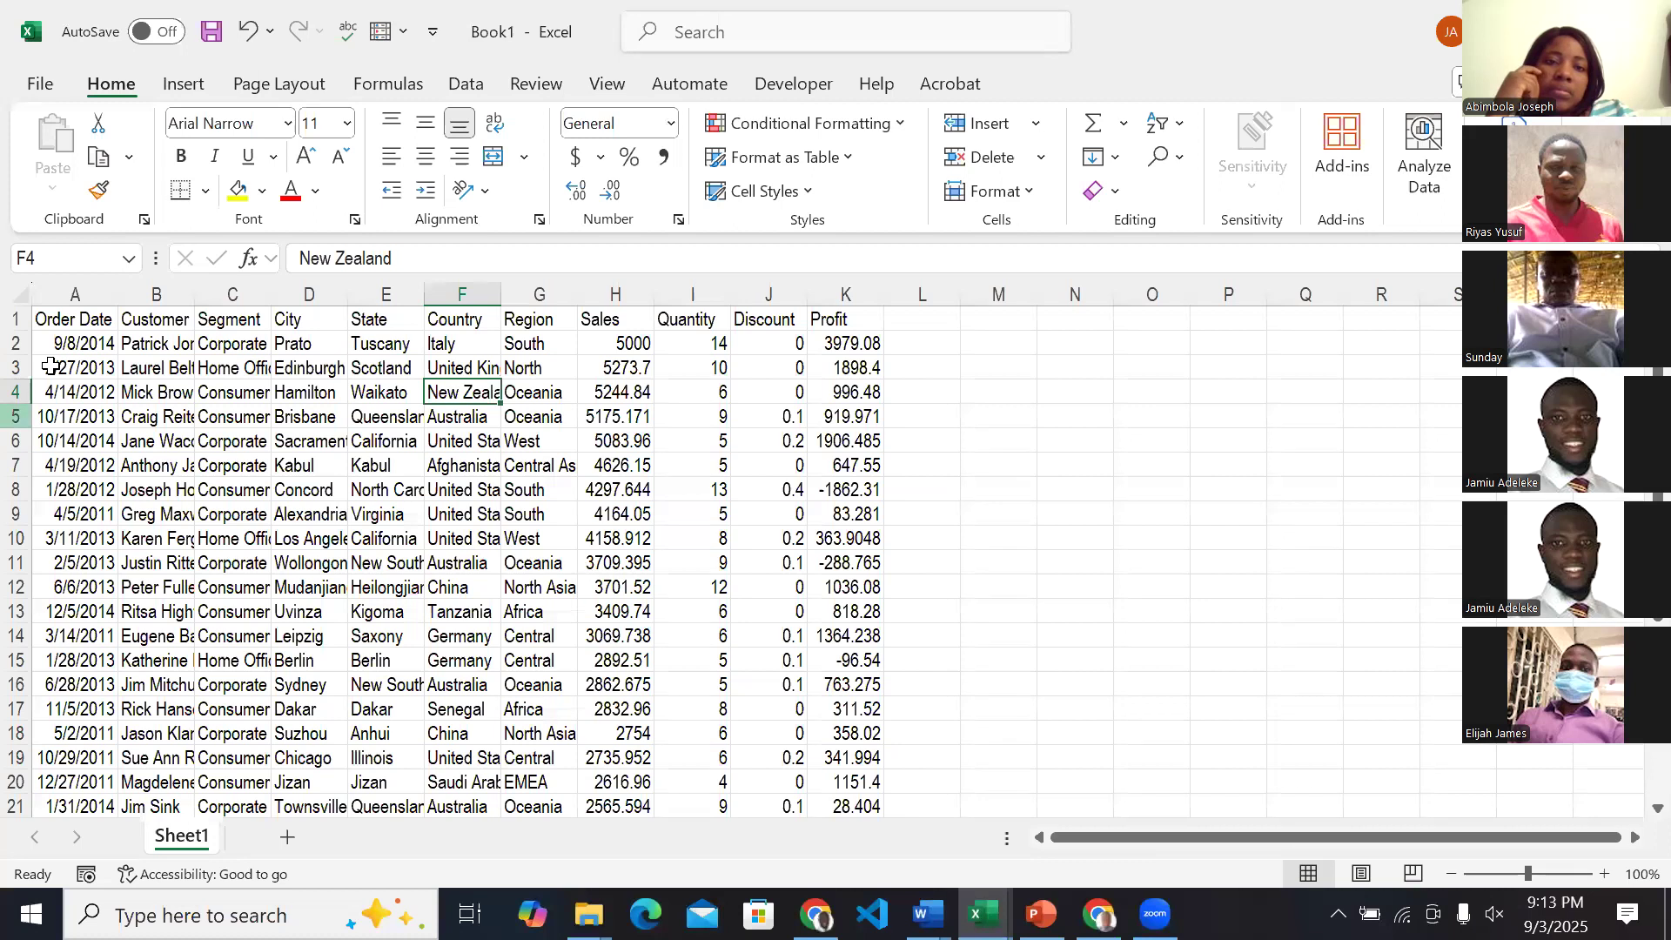
Highlight columns A to E of the raw data, the Order Date and Customer columns individually, and finish on cell E8.
drag(61, 332, 344, 492)
drag(71, 296, 389, 332)
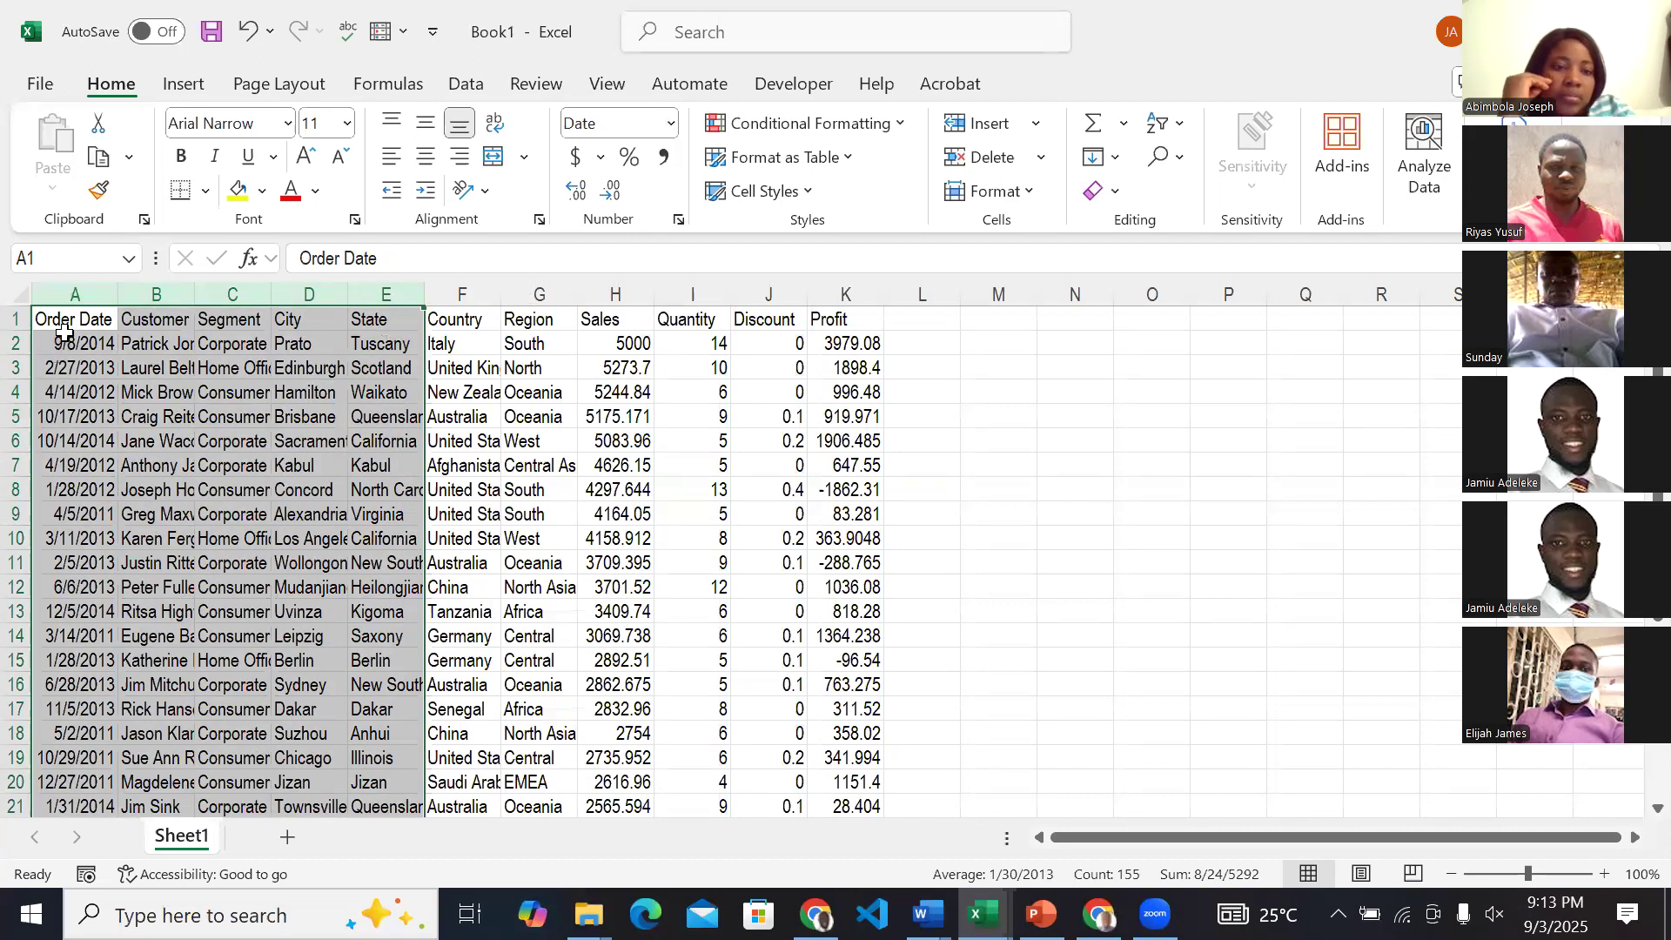
click(69, 294)
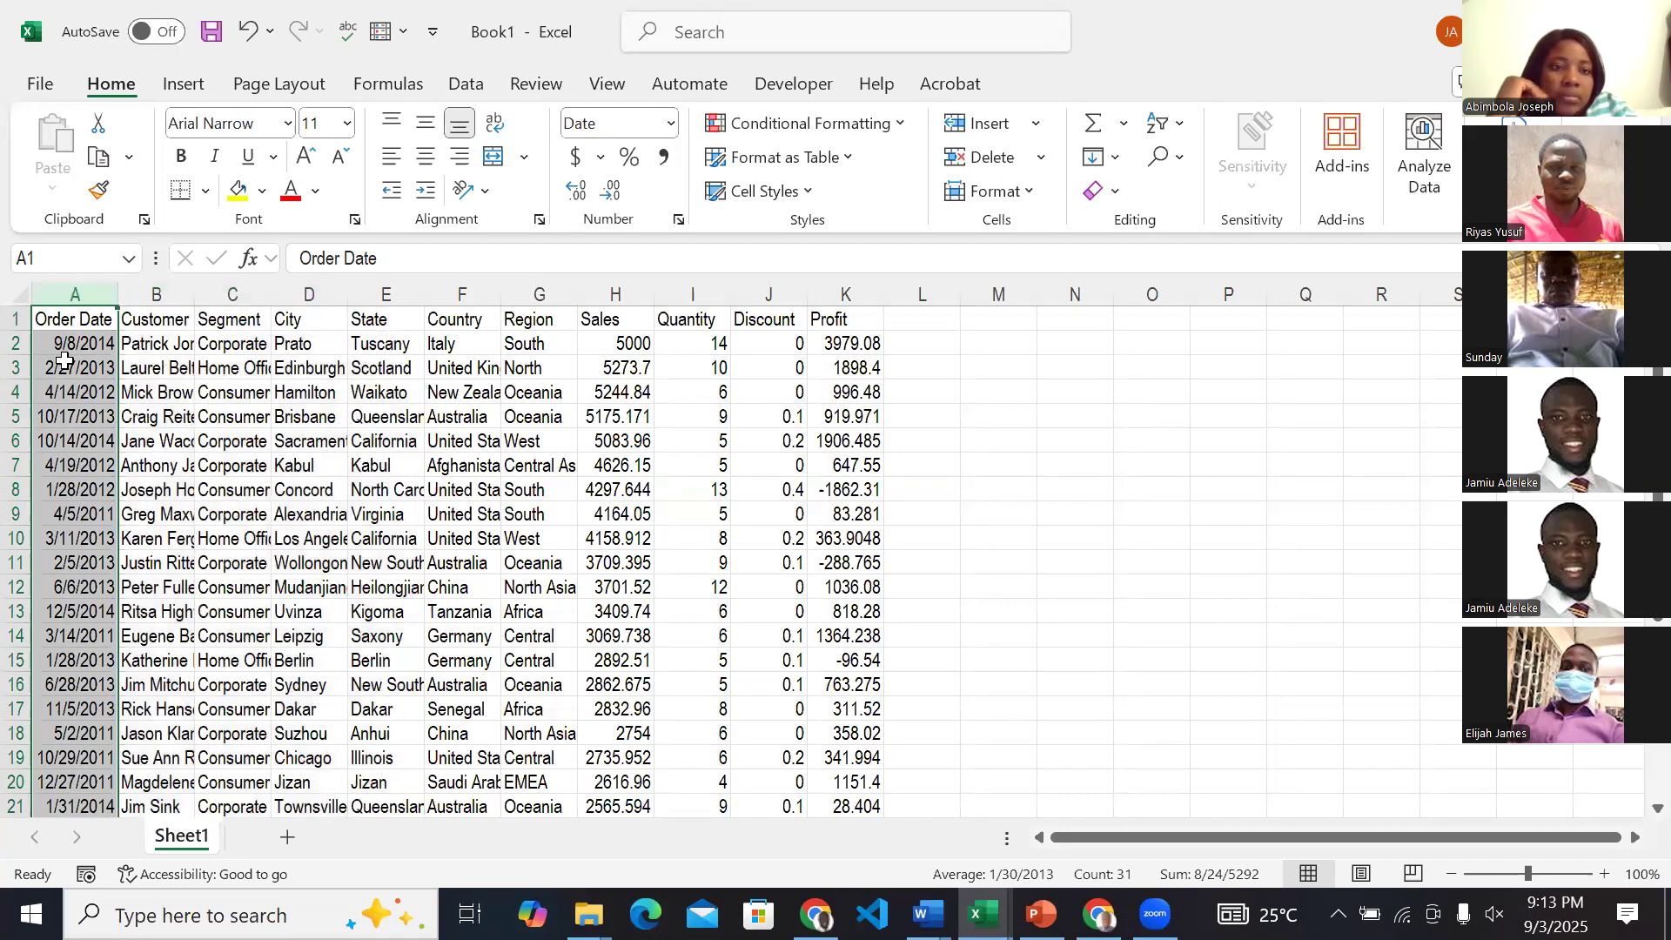
click(152, 298)
click(370, 489)
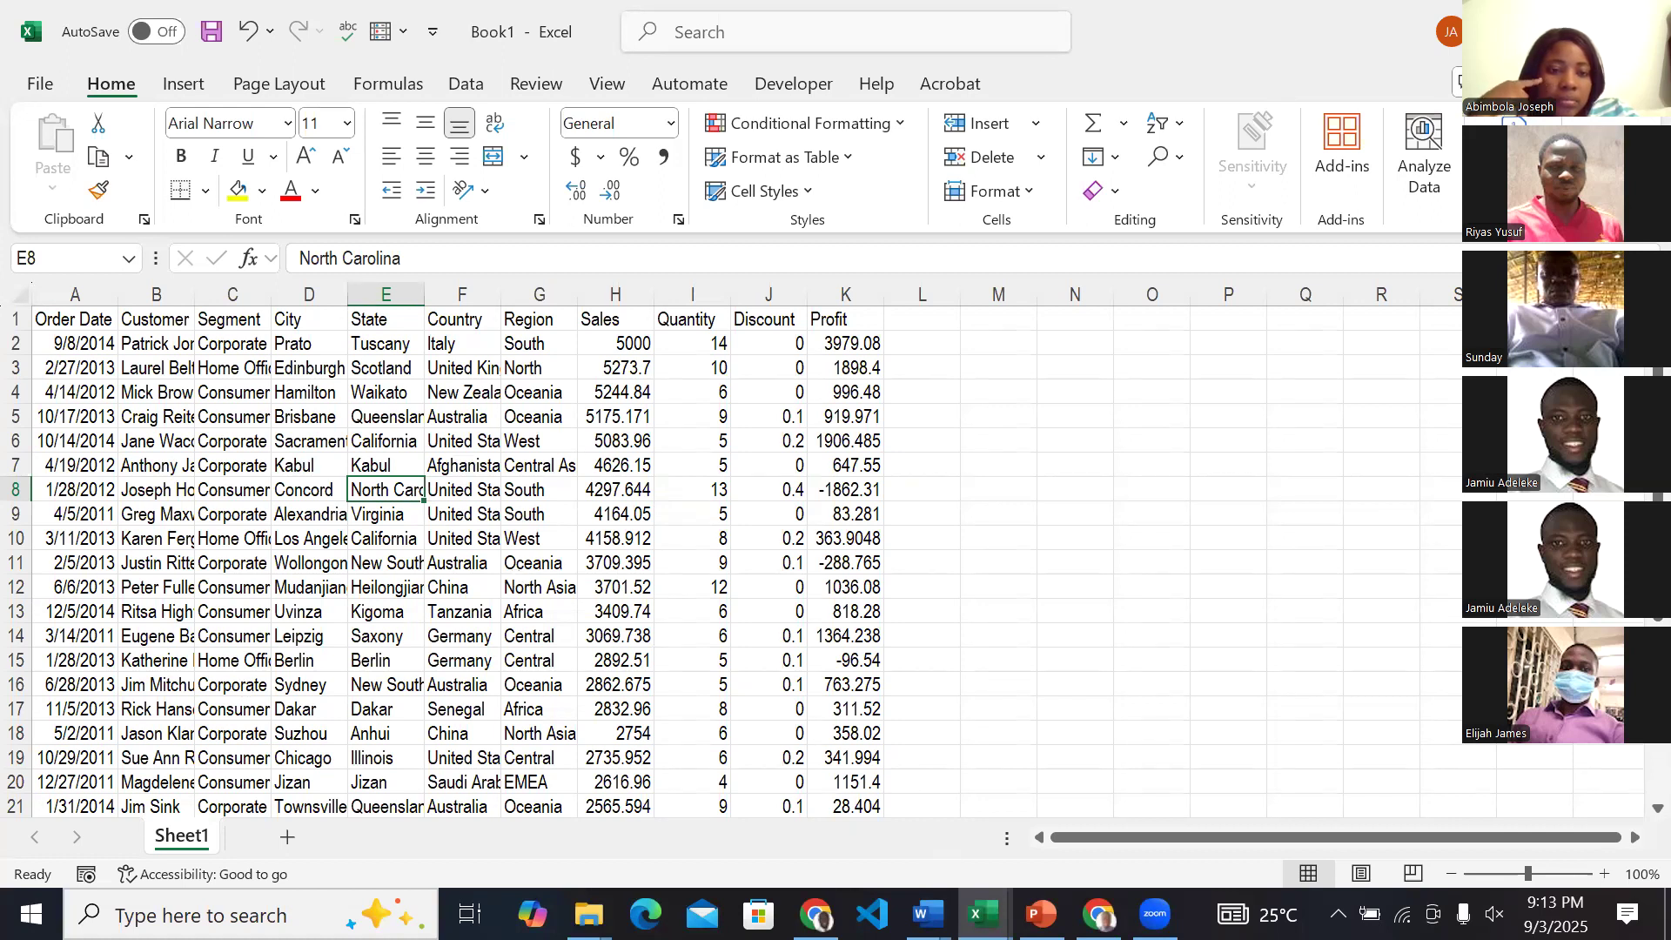
Switch to the Introduction to Data Analysis presentation in PowerPoint and show slide 12, Data Analysis Process.
key(alt+Tab)
scroll(9, 552, up, 15)
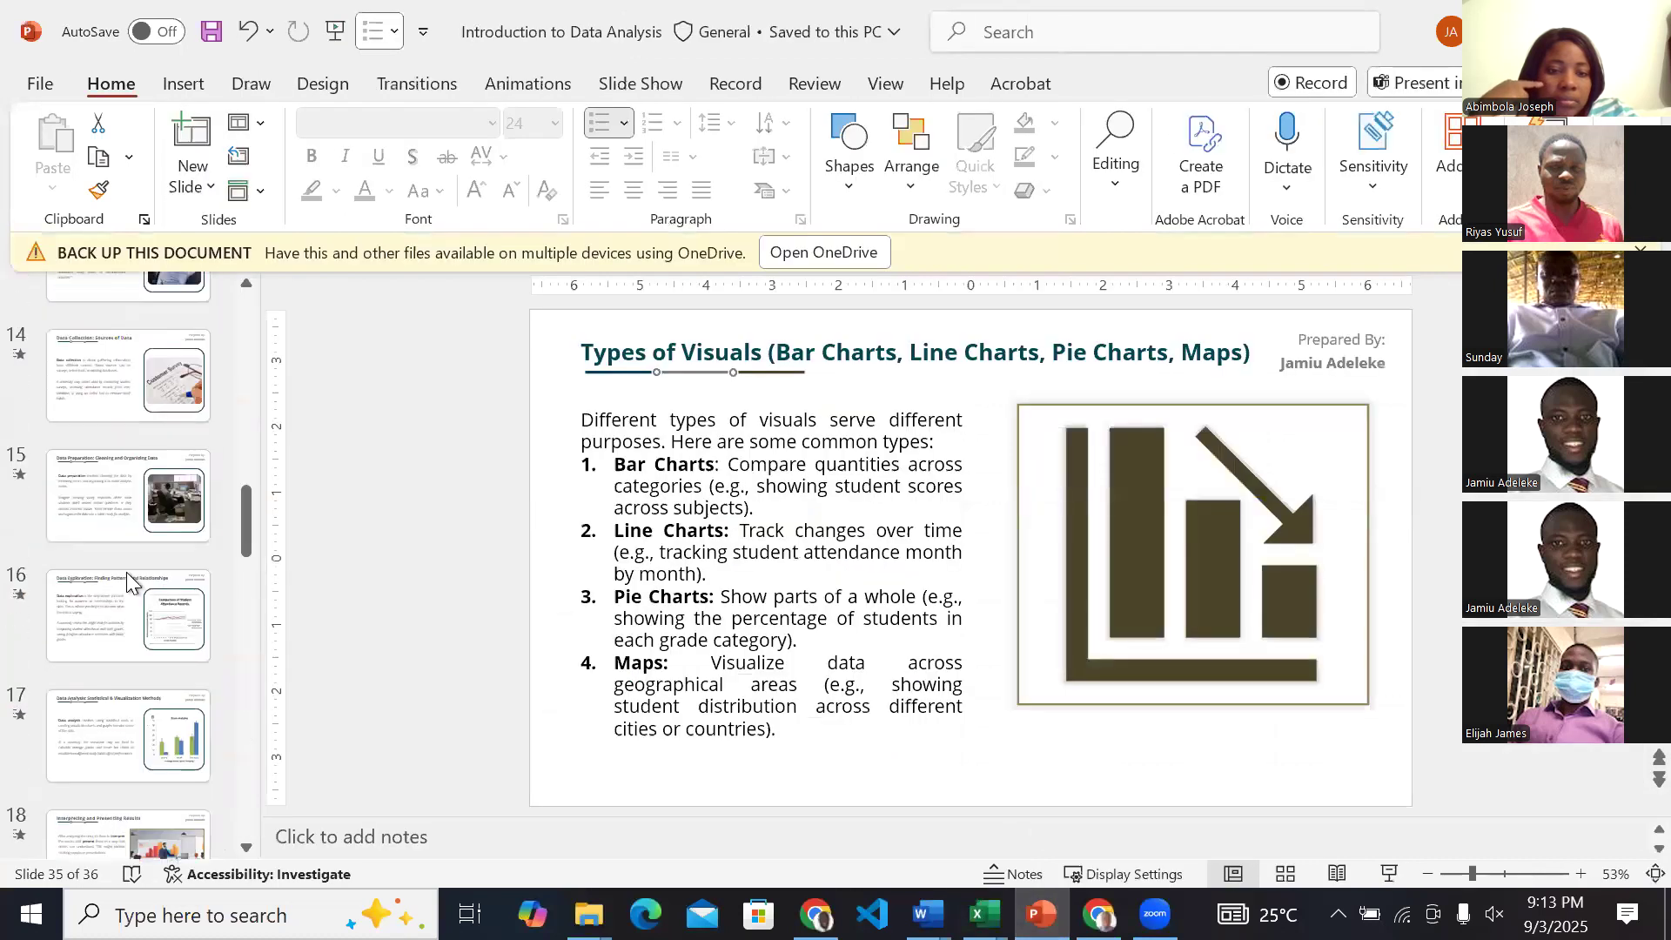
scroll(127, 572, up, 4)
scroll(128, 510, down, 2)
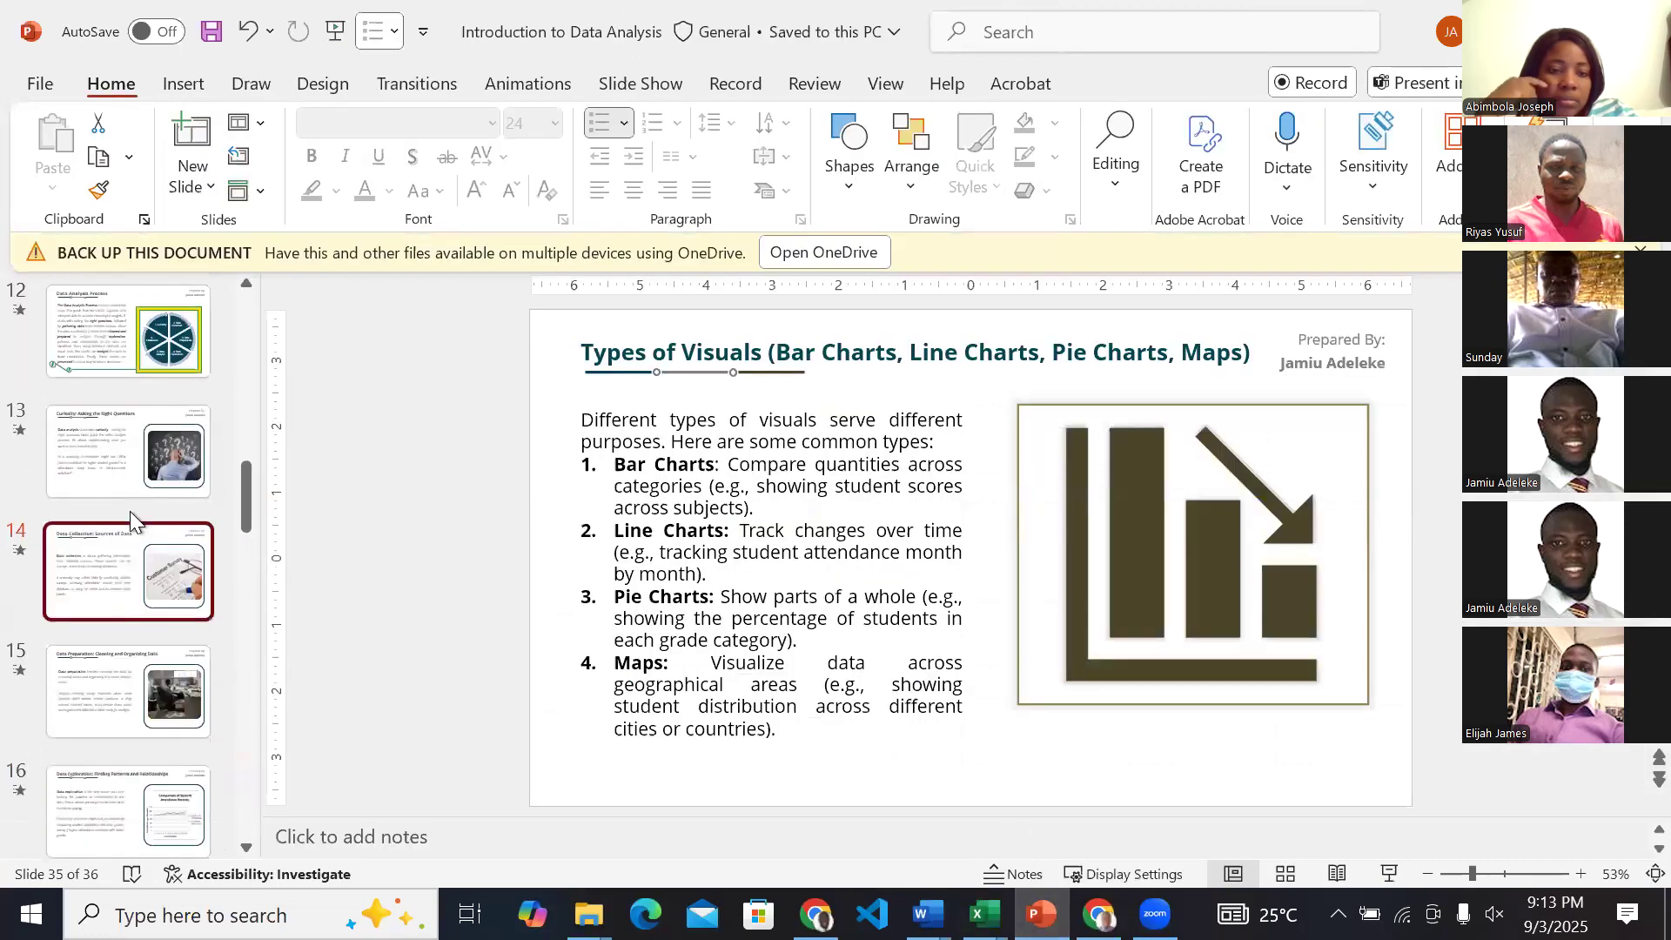
click(138, 372)
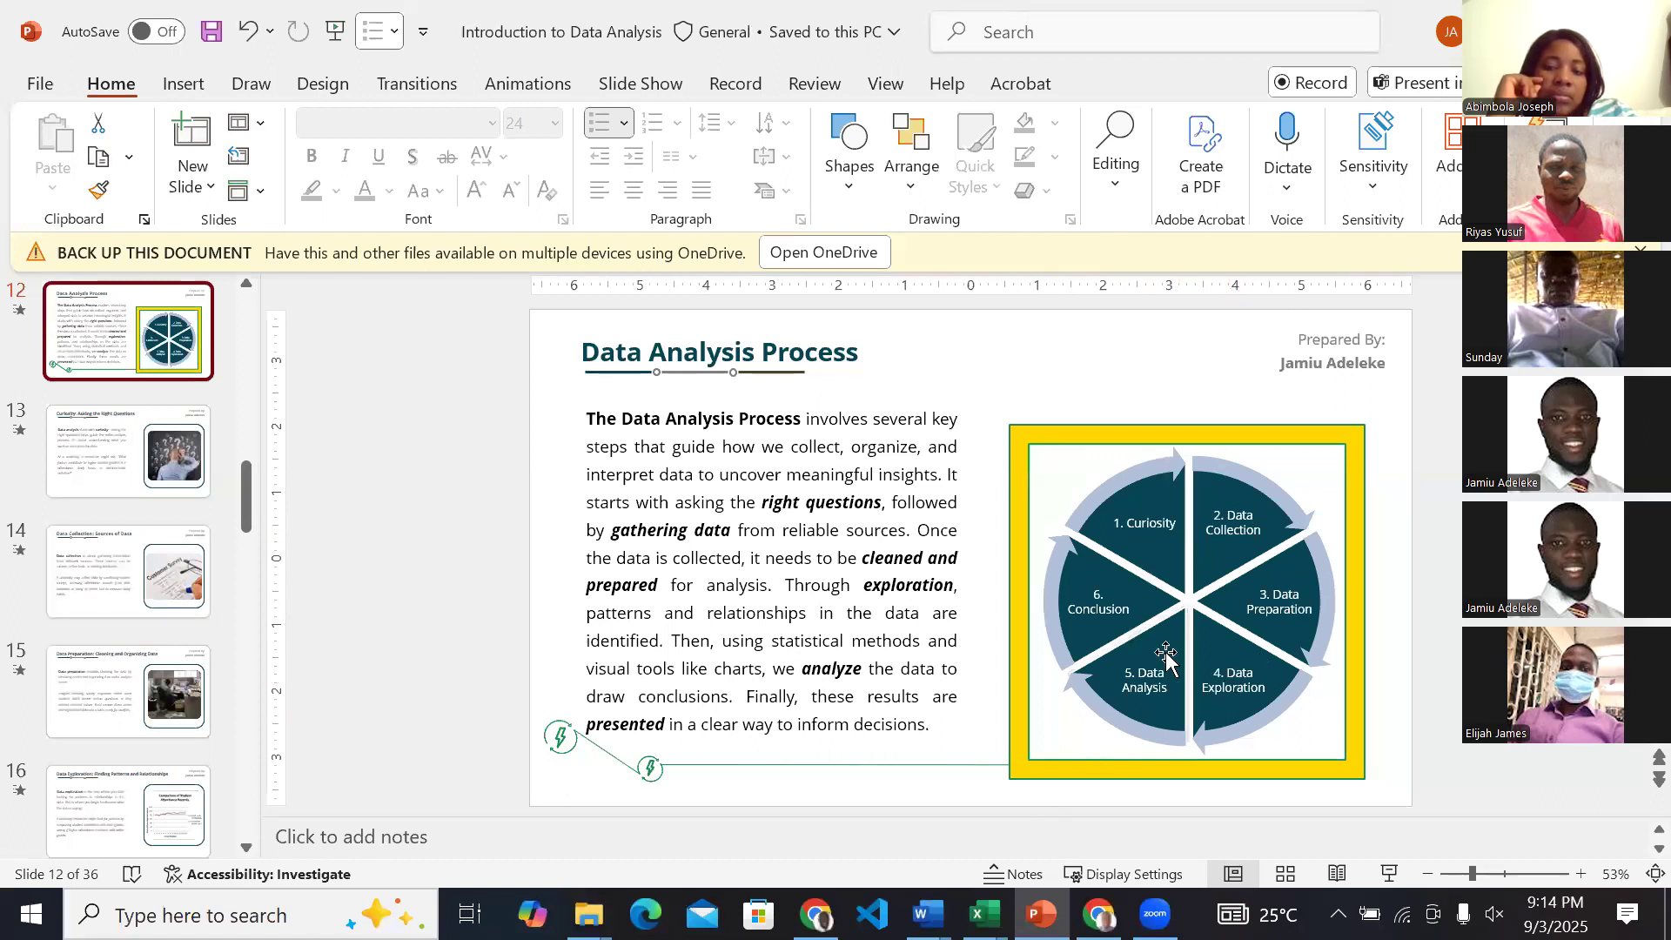
Return to the Book1 workbook in Excel and highlight the Order Date column, followed by rows 2 and 3.
click(982, 914)
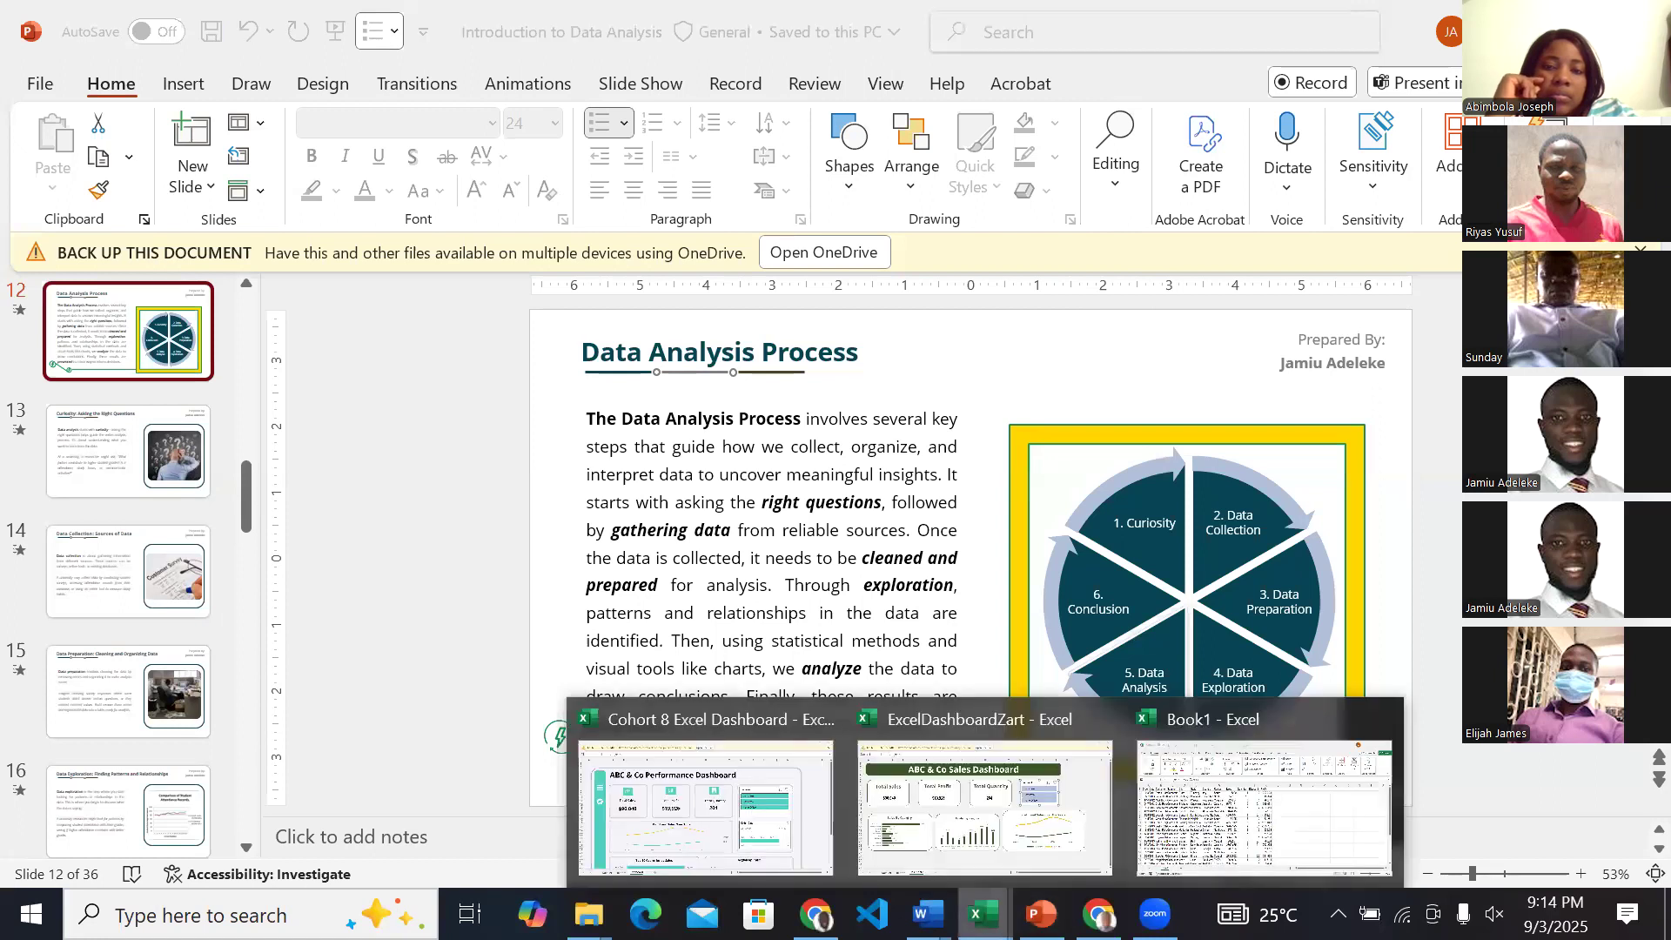
click(1175, 832)
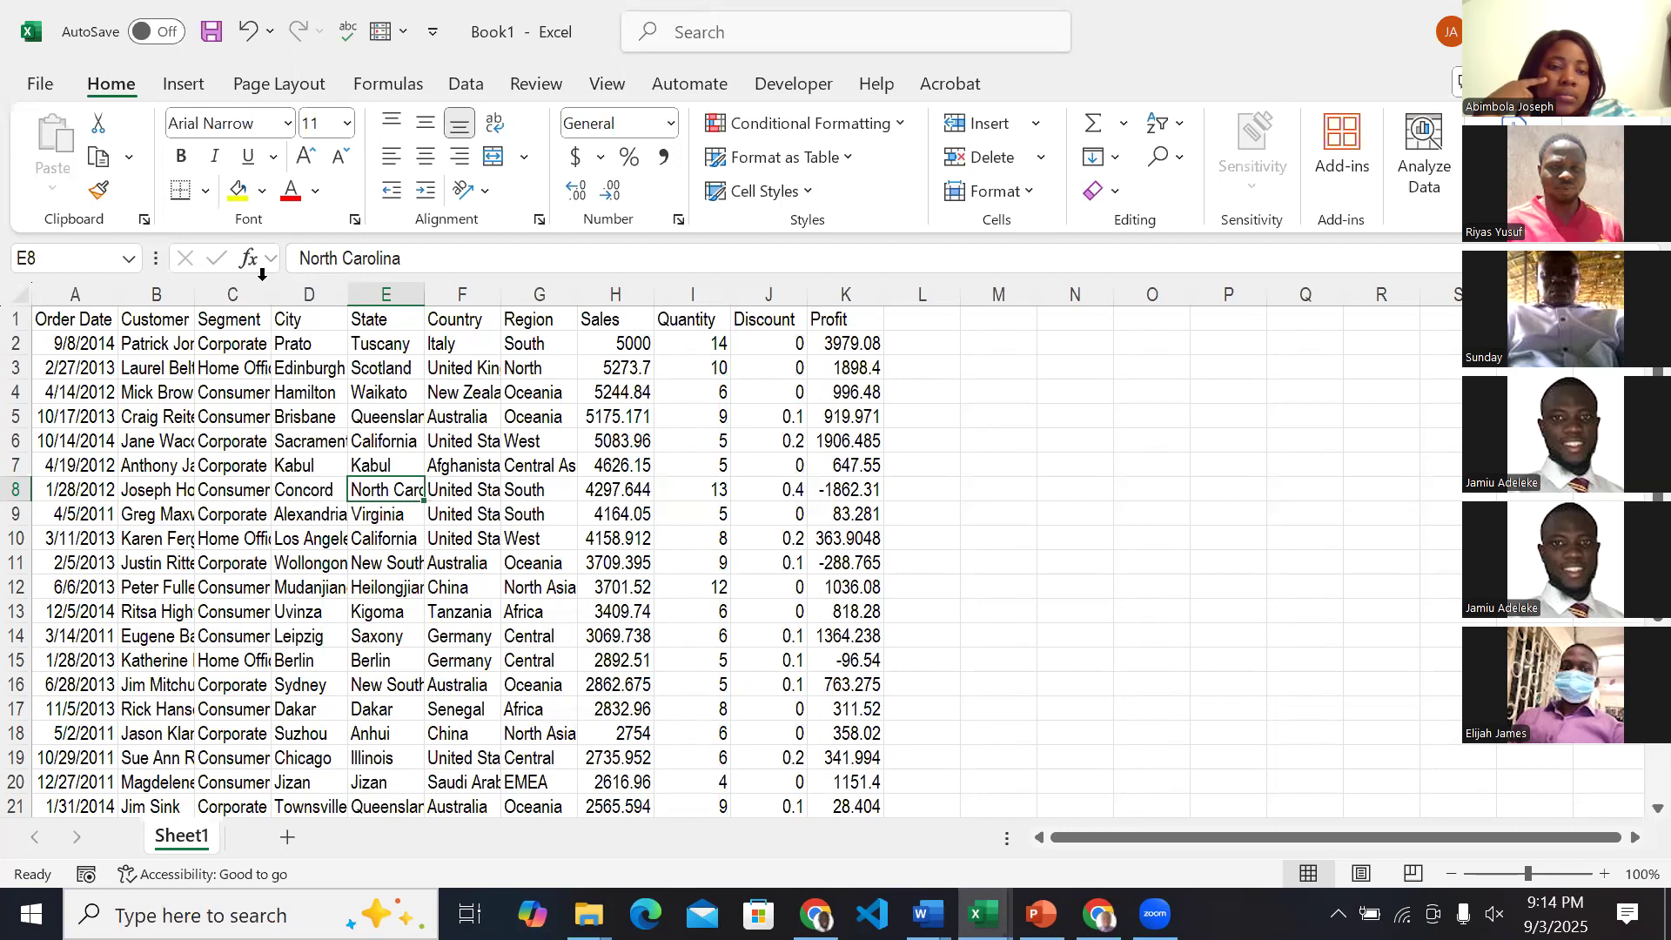
click(105, 292)
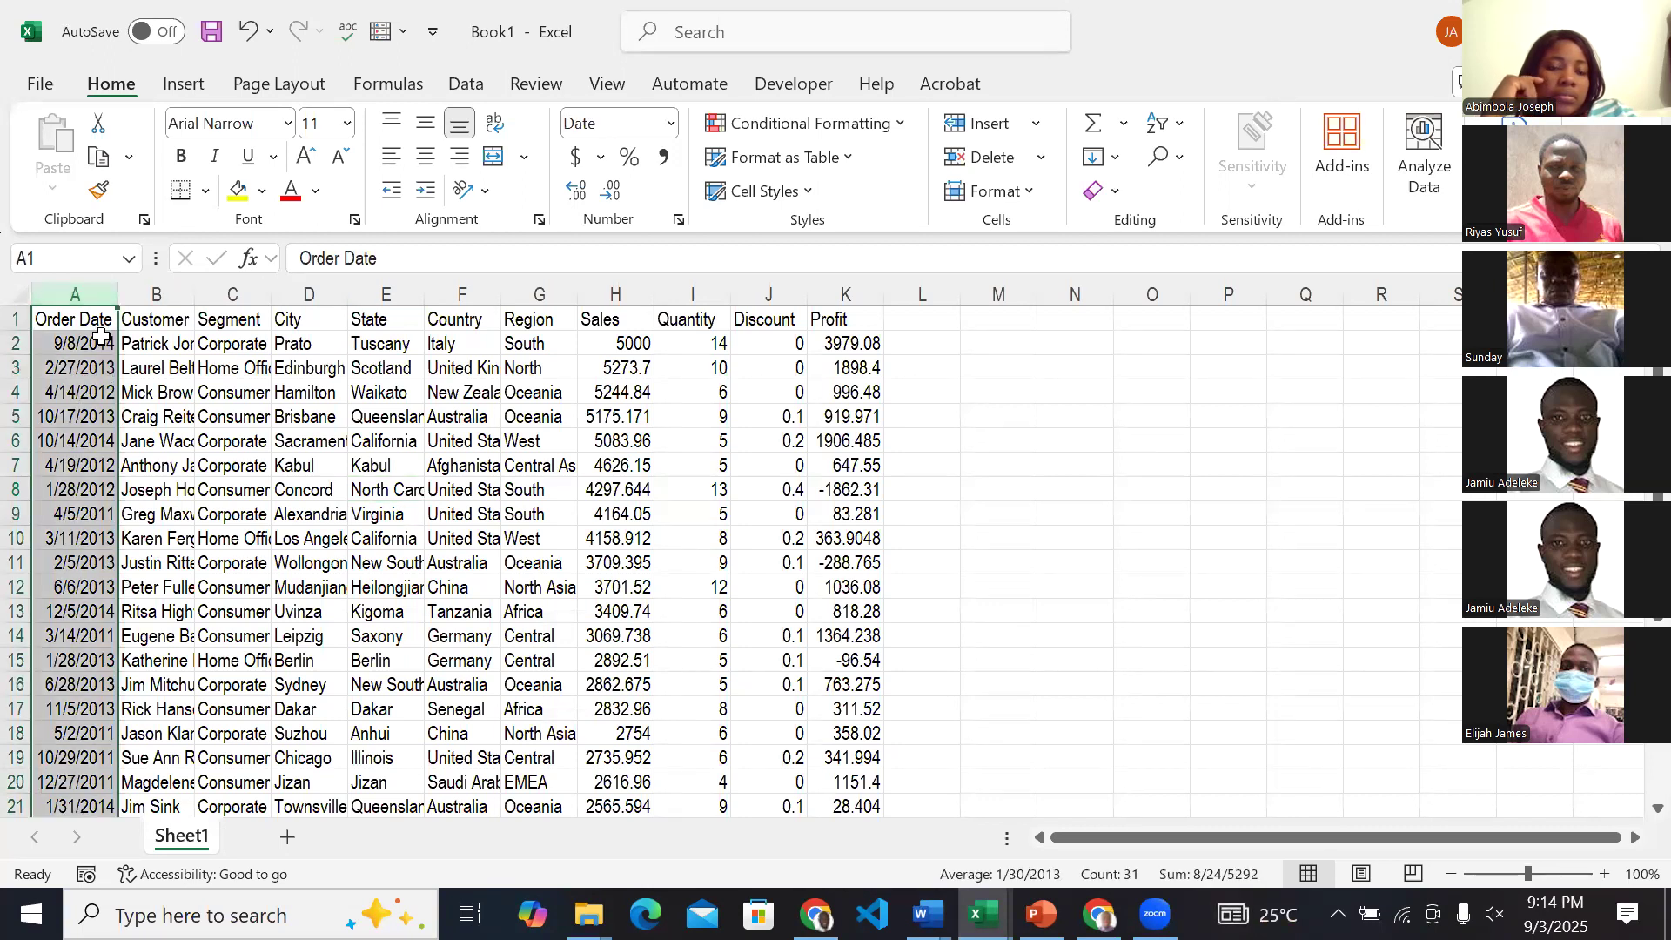
click(17, 344)
click(16, 368)
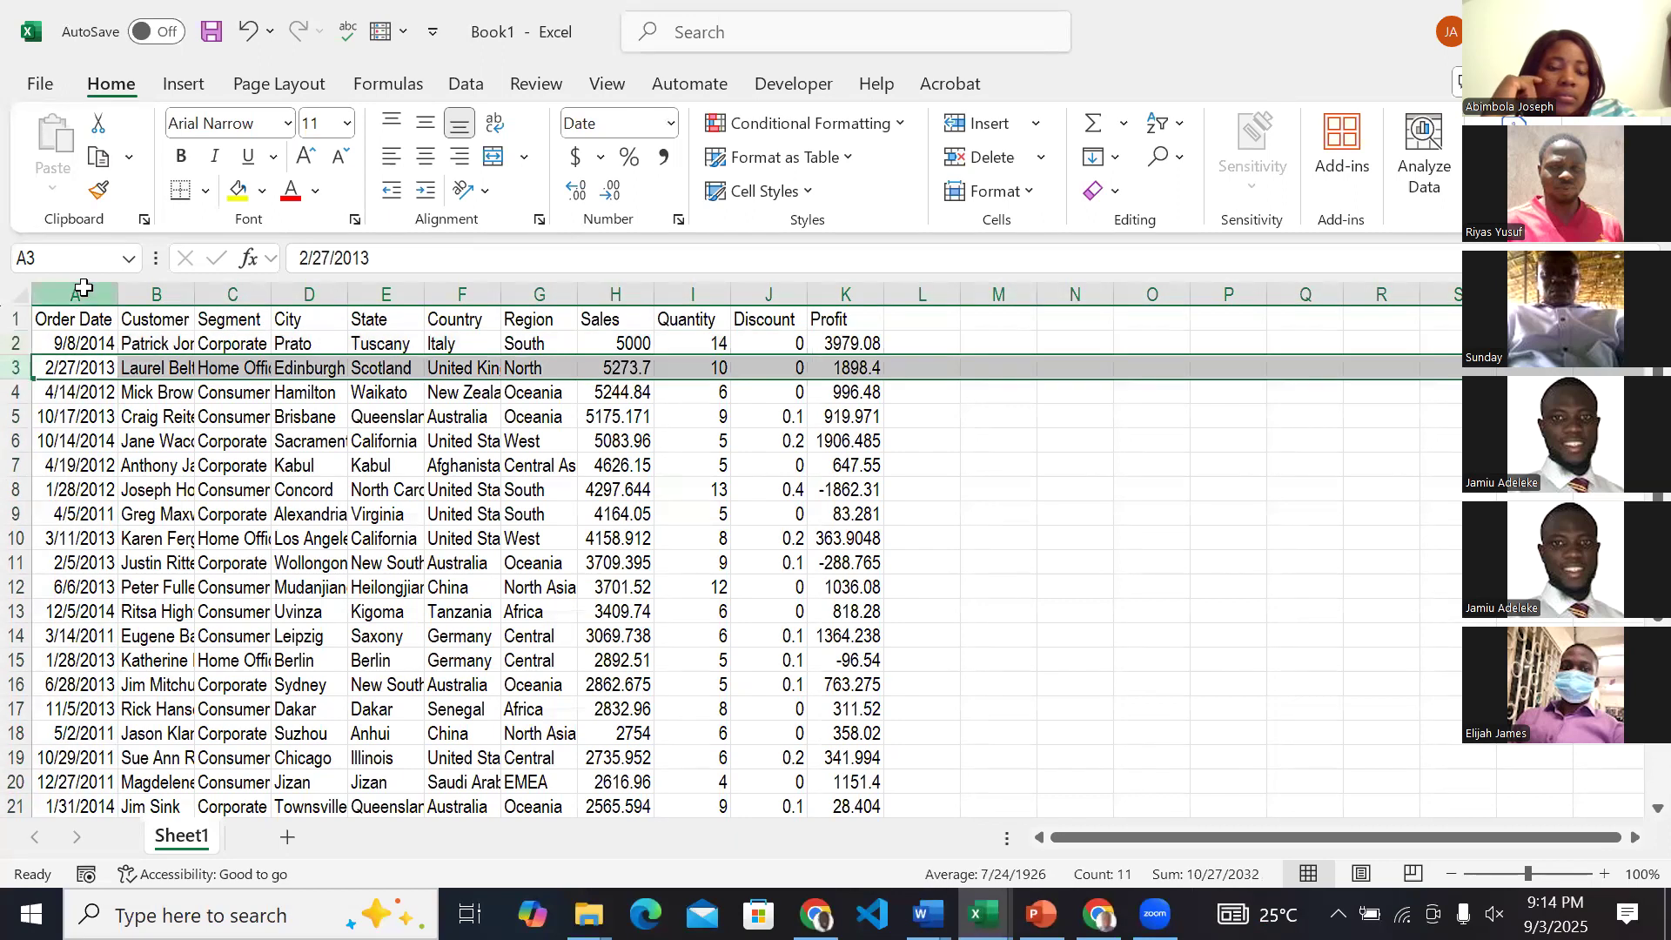
Contrast columns with rows by highlighting column A, followed by rows 2, 3 and 4 one at a time.
click(82, 290)
click(15, 346)
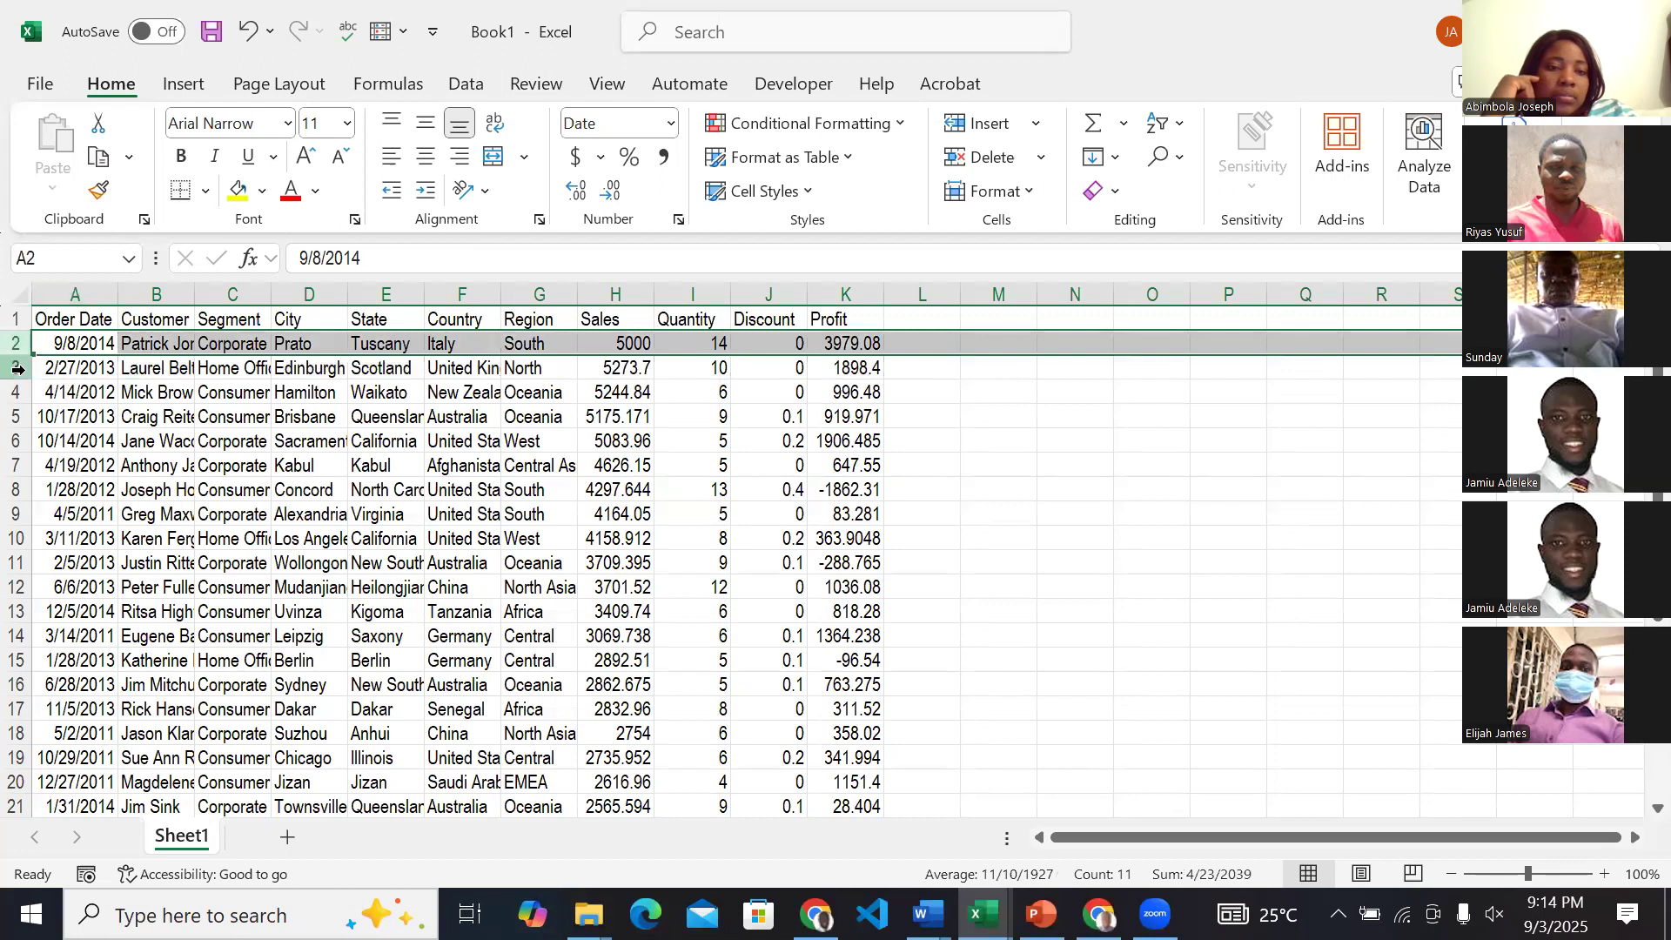
click(17, 369)
click(17, 391)
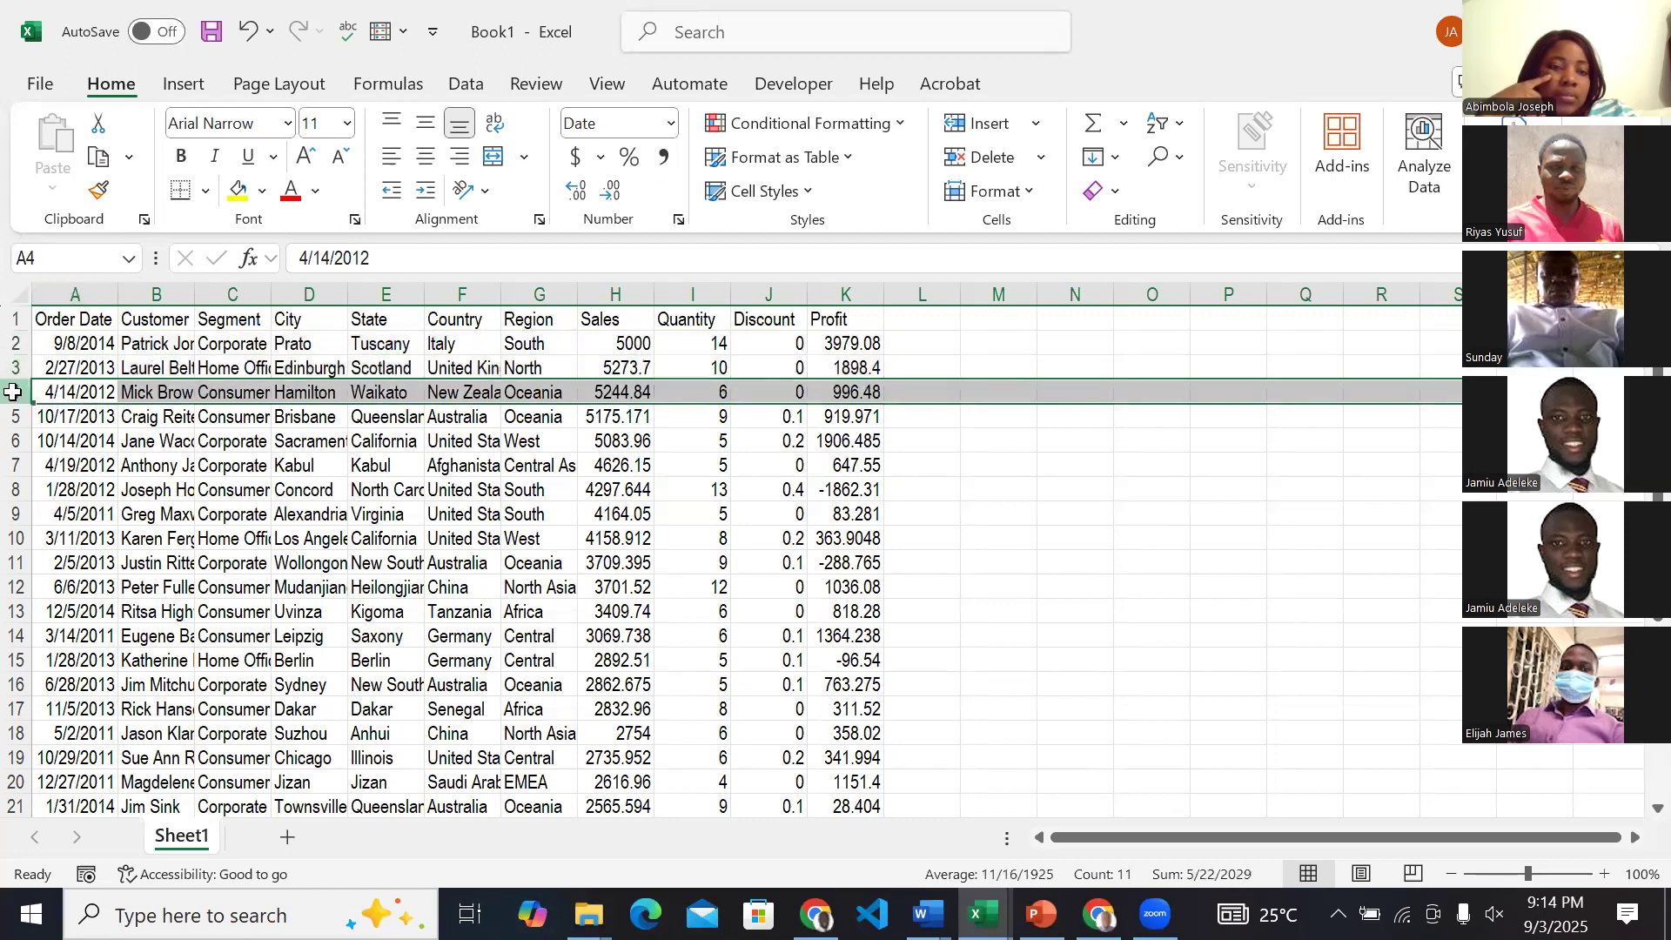
Highlight the Order Date, Customer and Segment columns one after another.
click(80, 294)
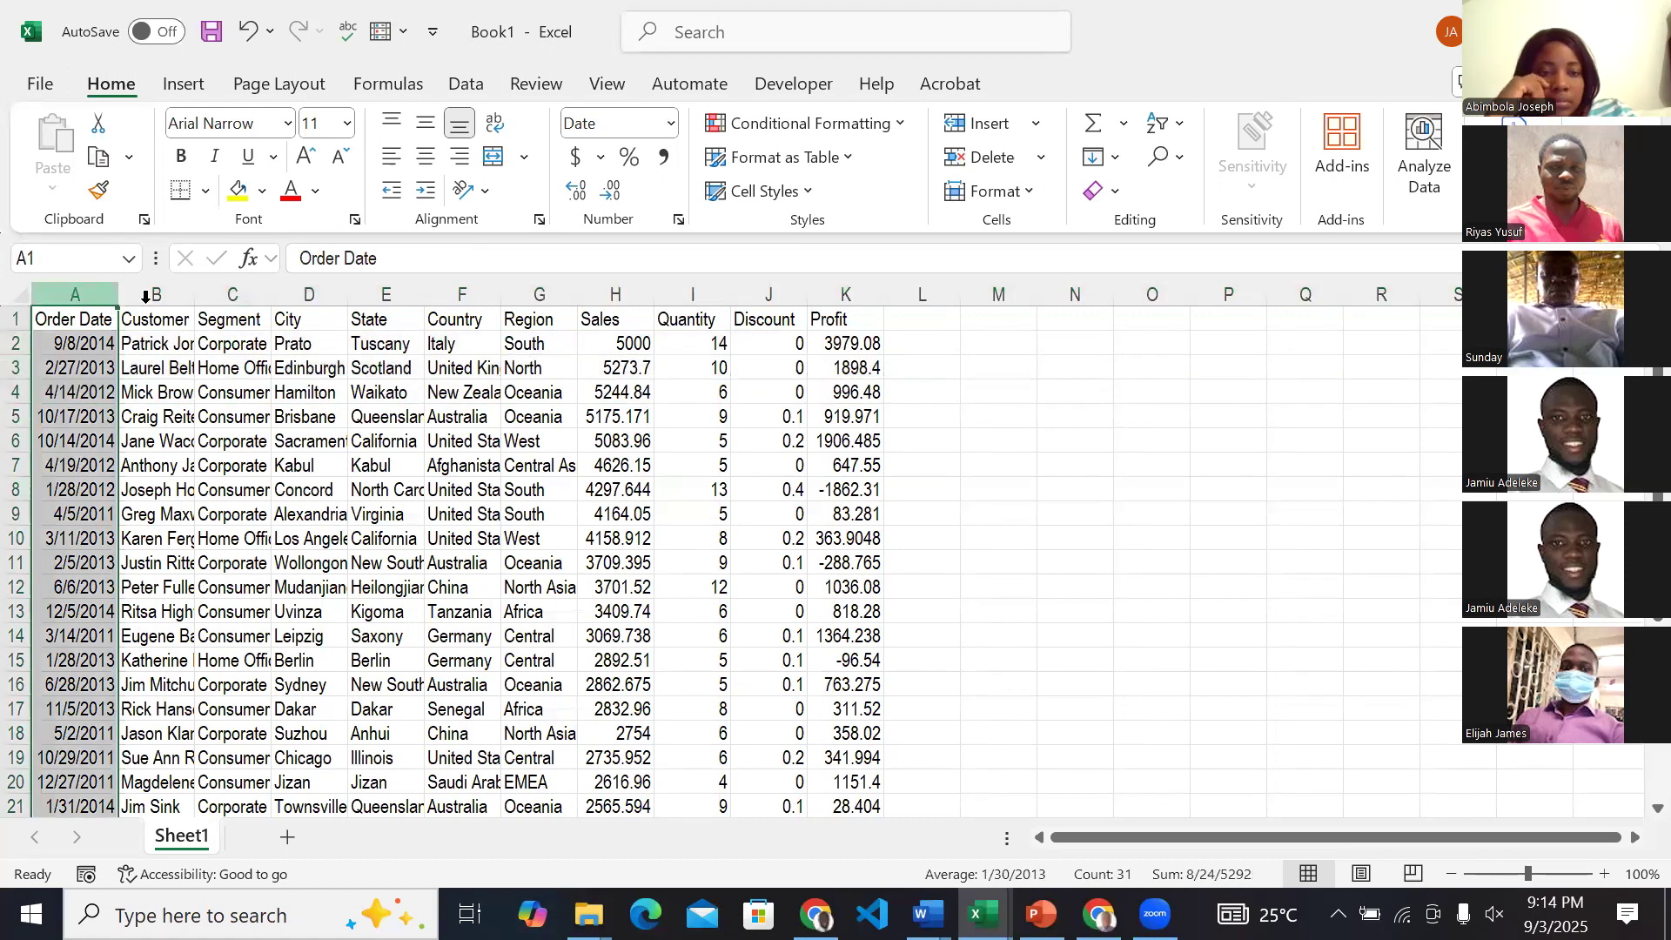
click(179, 293)
click(223, 293)
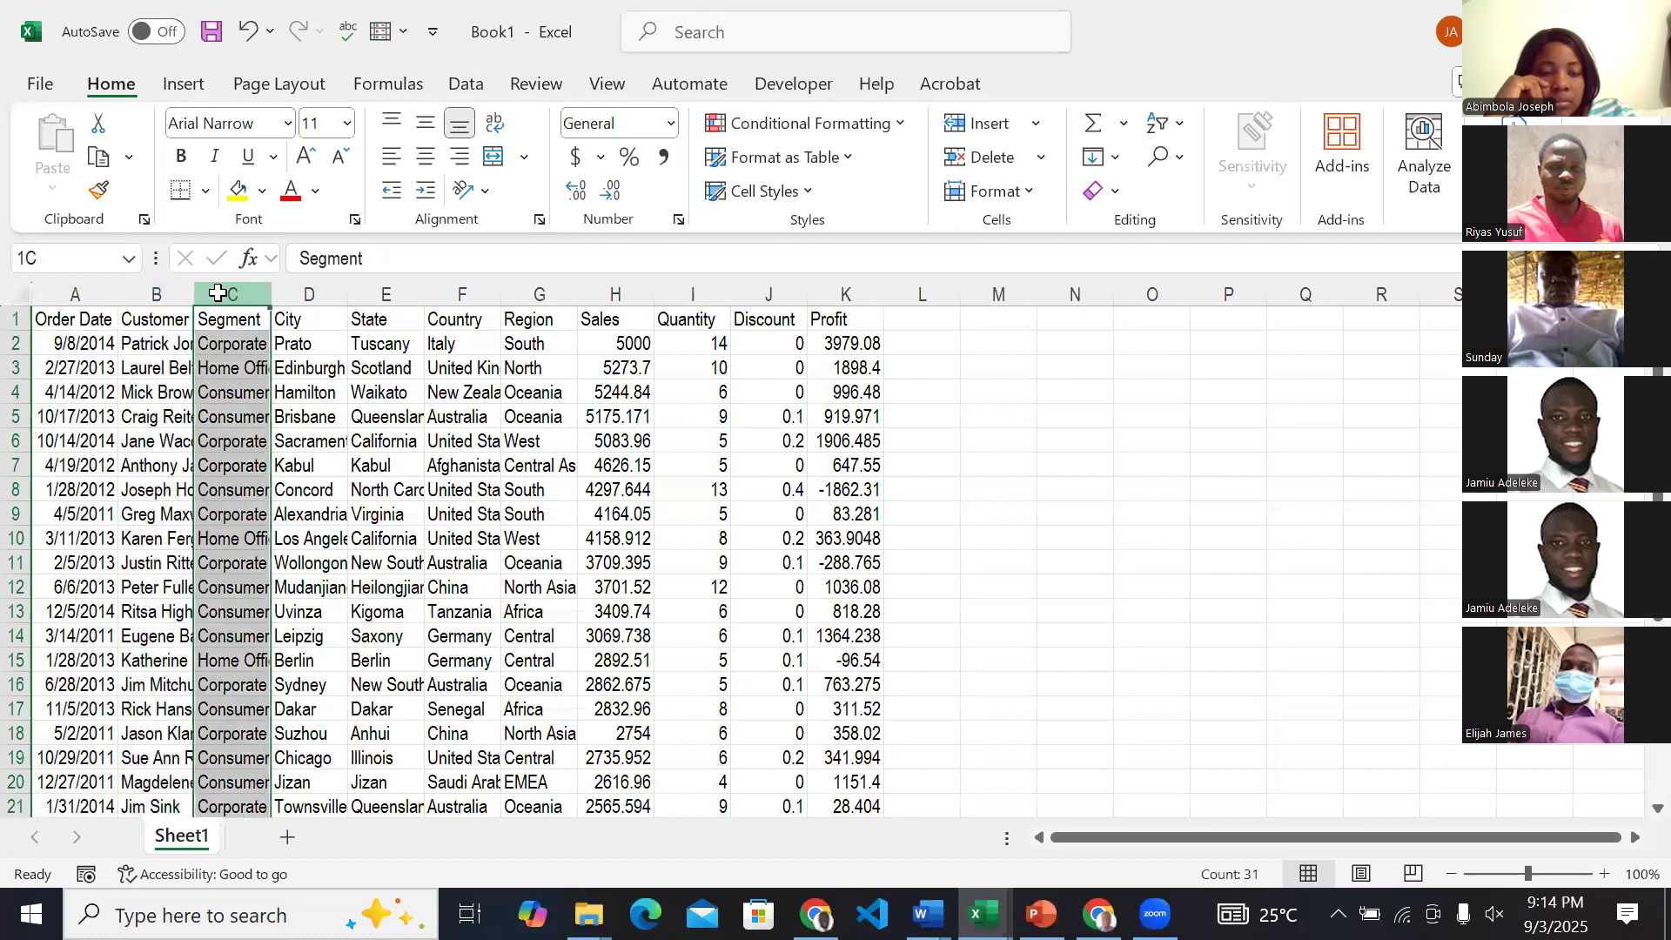
Highlight the Order Date, Customer, Segment, City and State columns one after another.
click(98, 293)
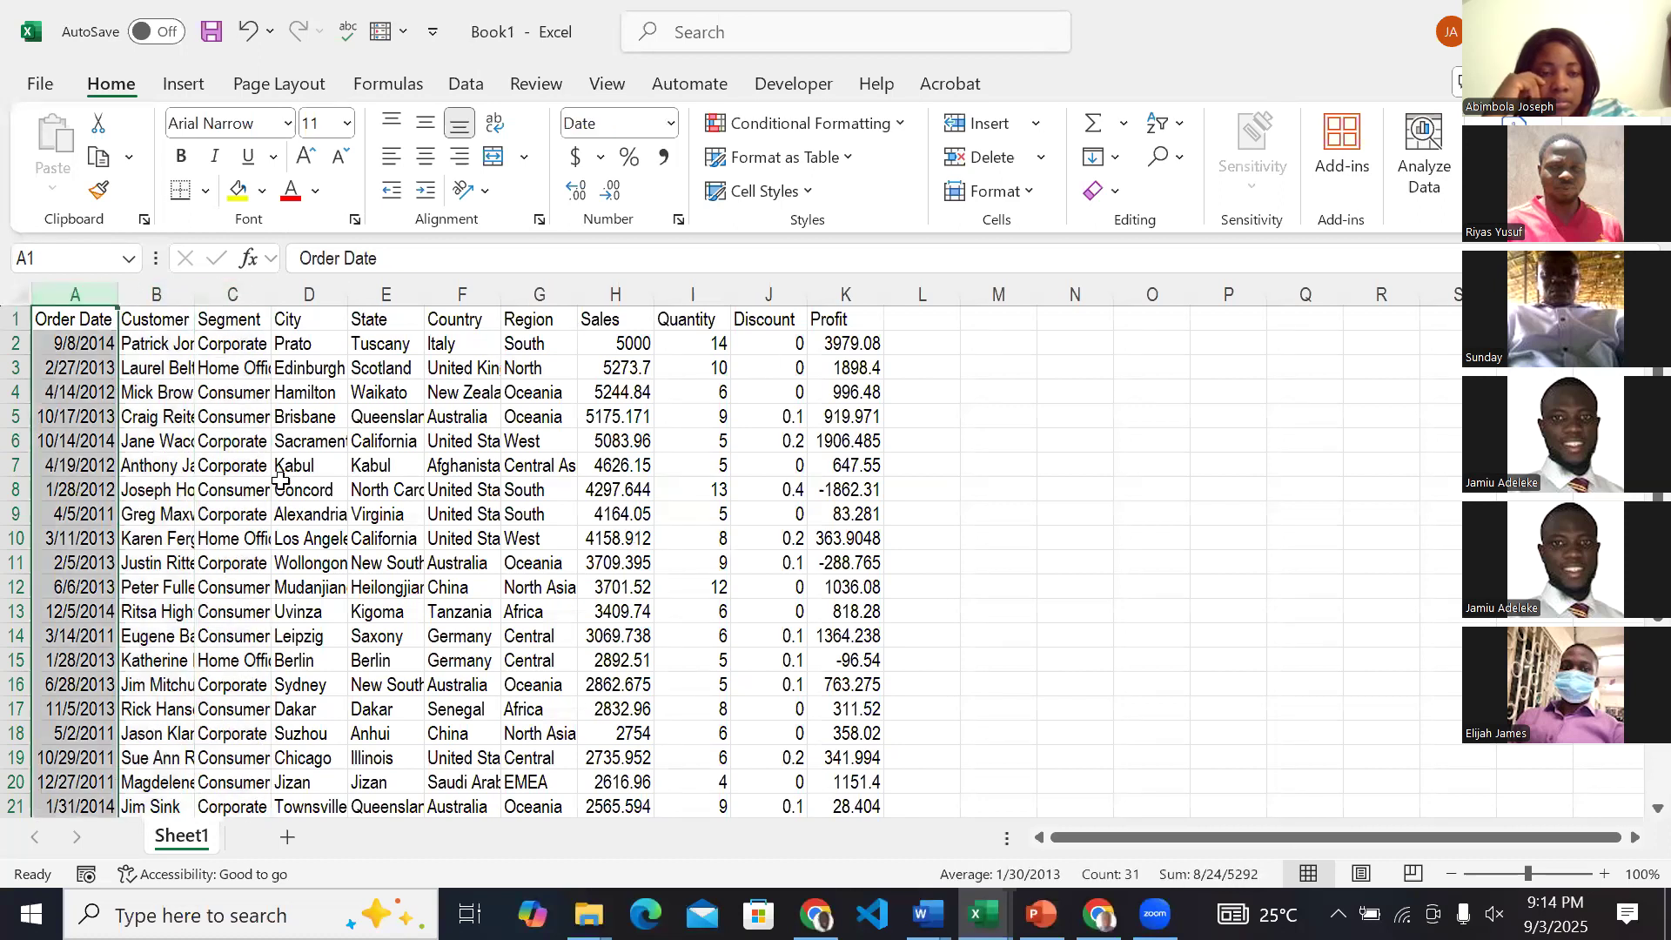
click(157, 292)
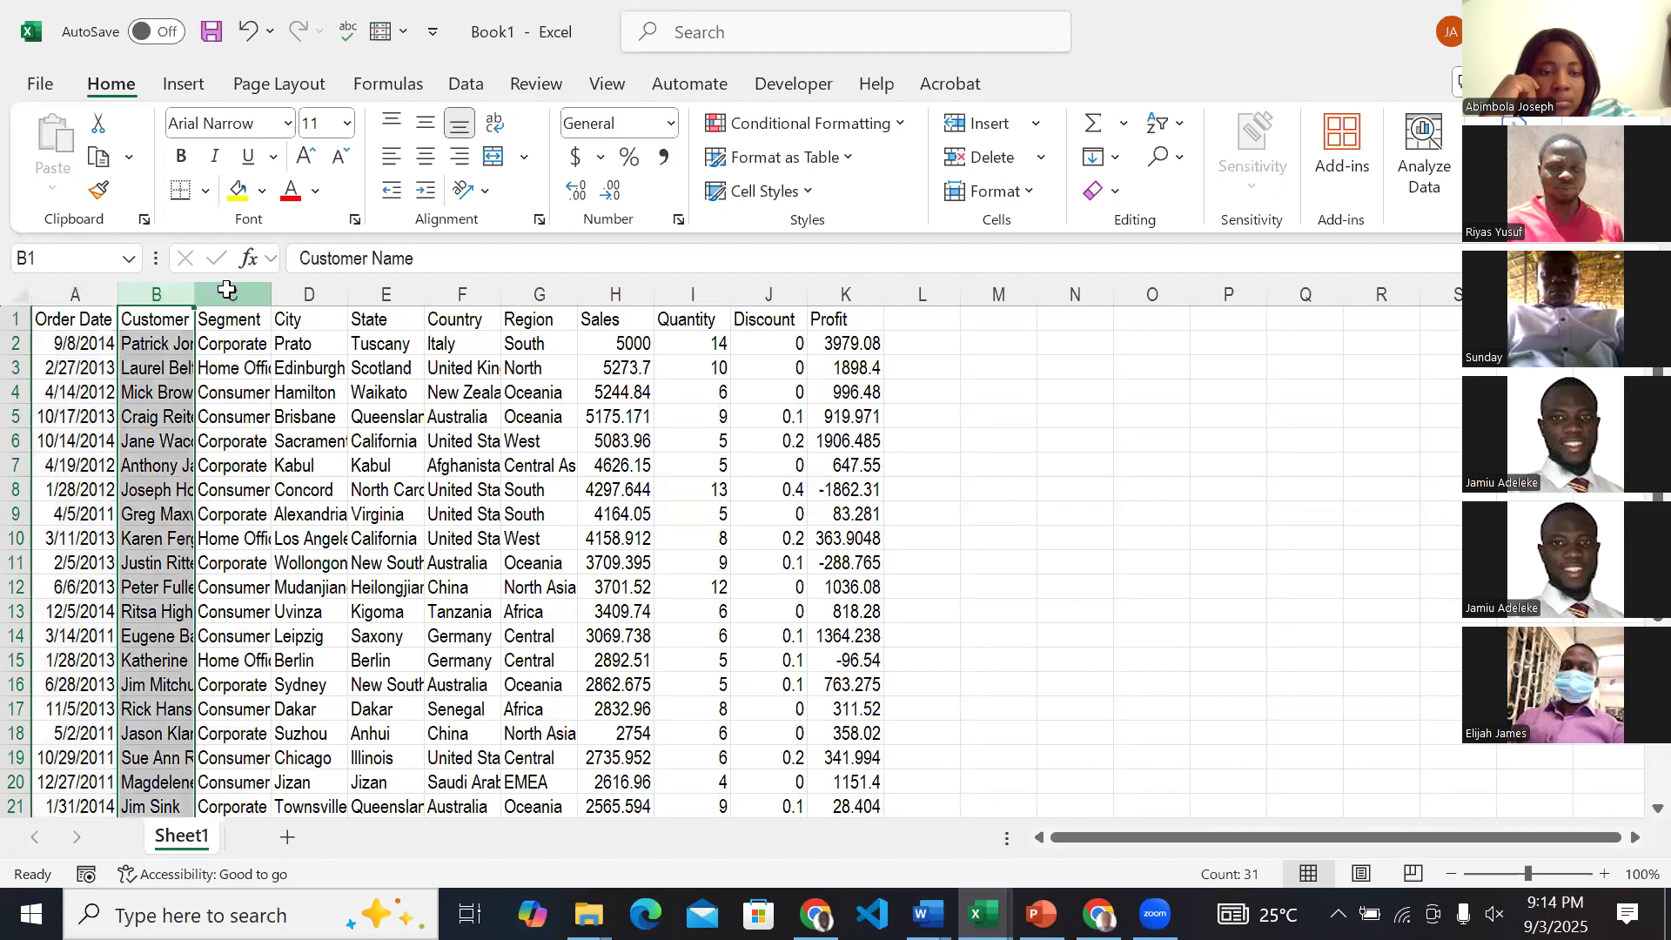
click(227, 293)
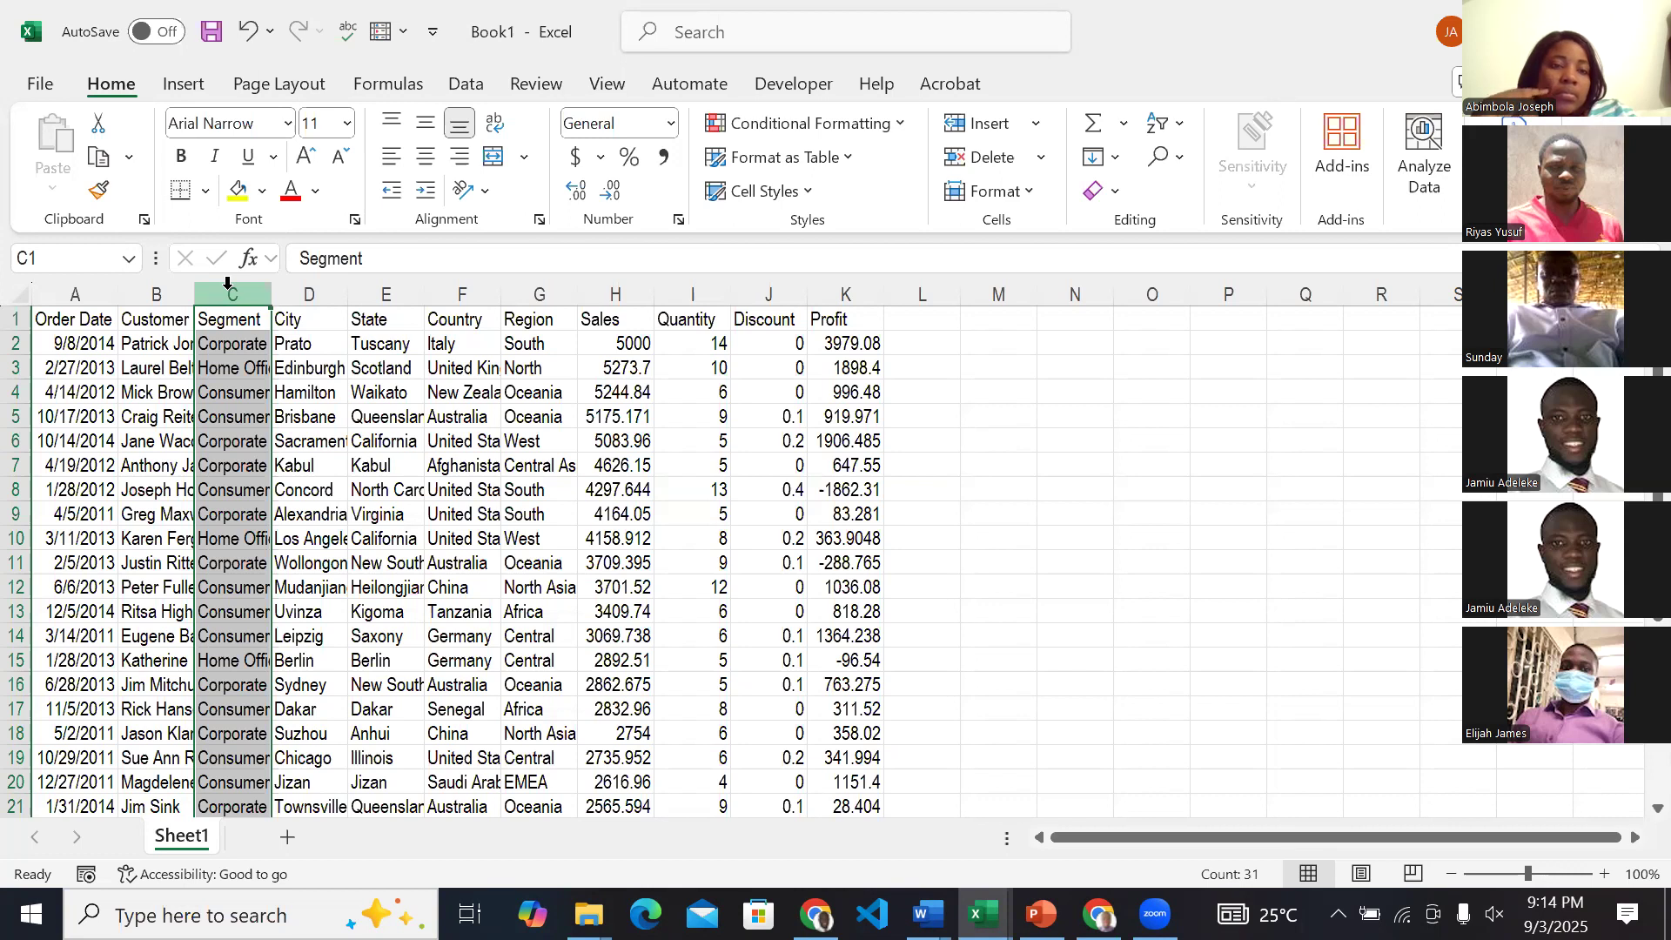
click(299, 292)
click(388, 296)
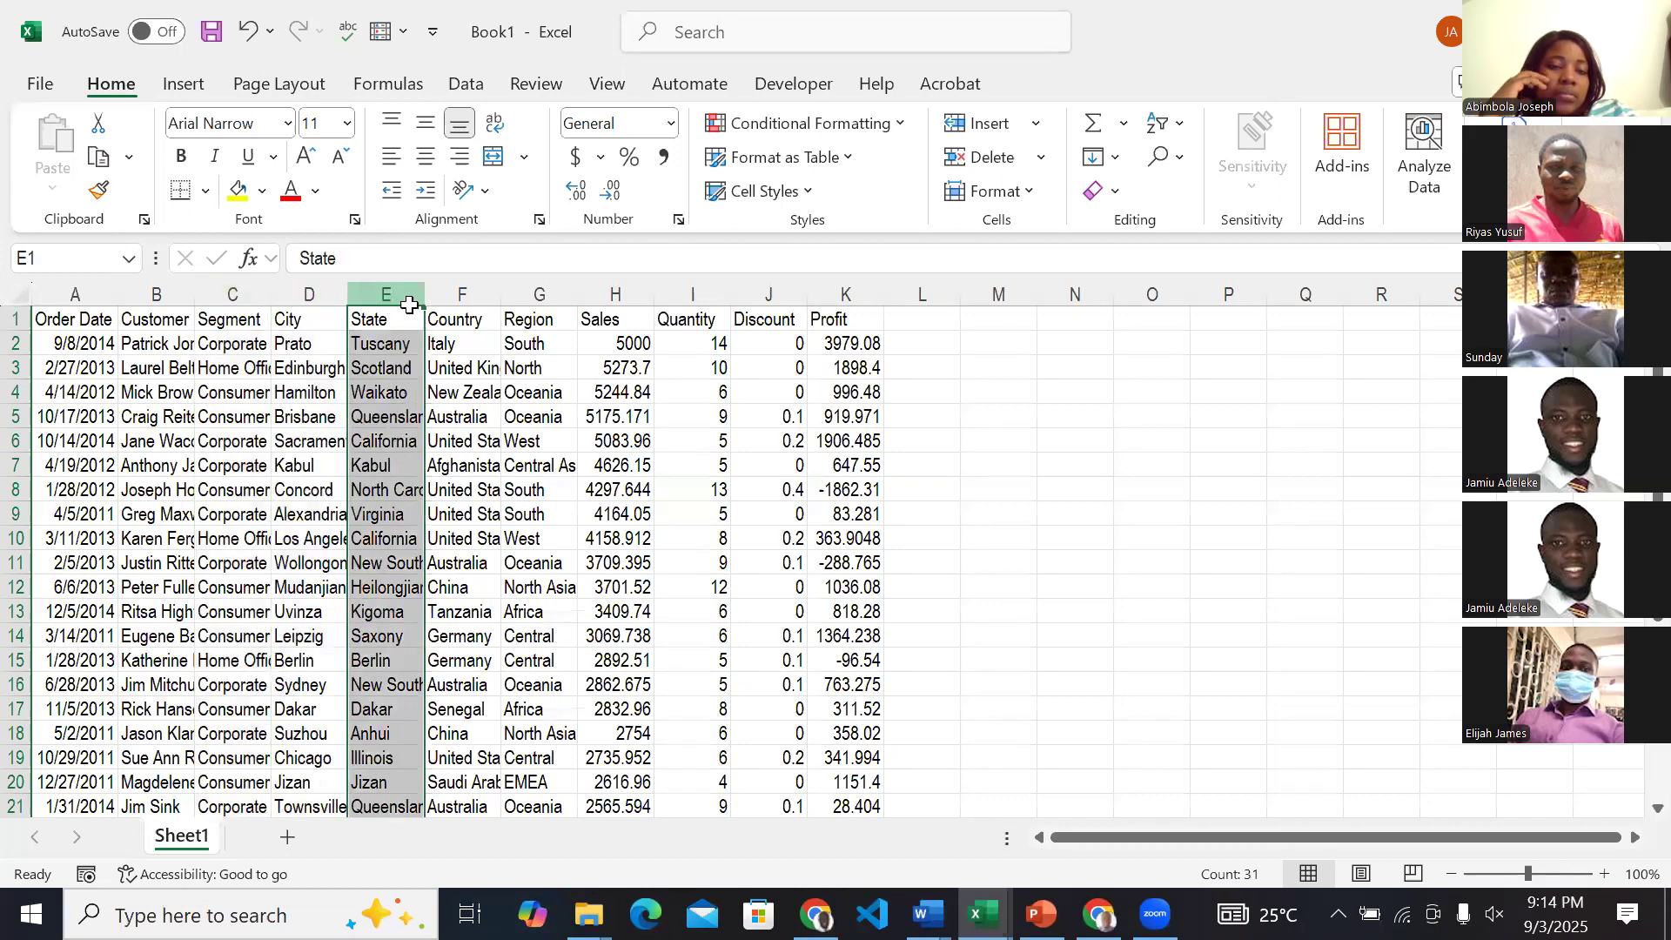
Contrast columns with rows by highlighting the Order Date through City columns in turn, followed by rows 2 to 6 one at a time.
click(75, 294)
click(141, 289)
click(231, 293)
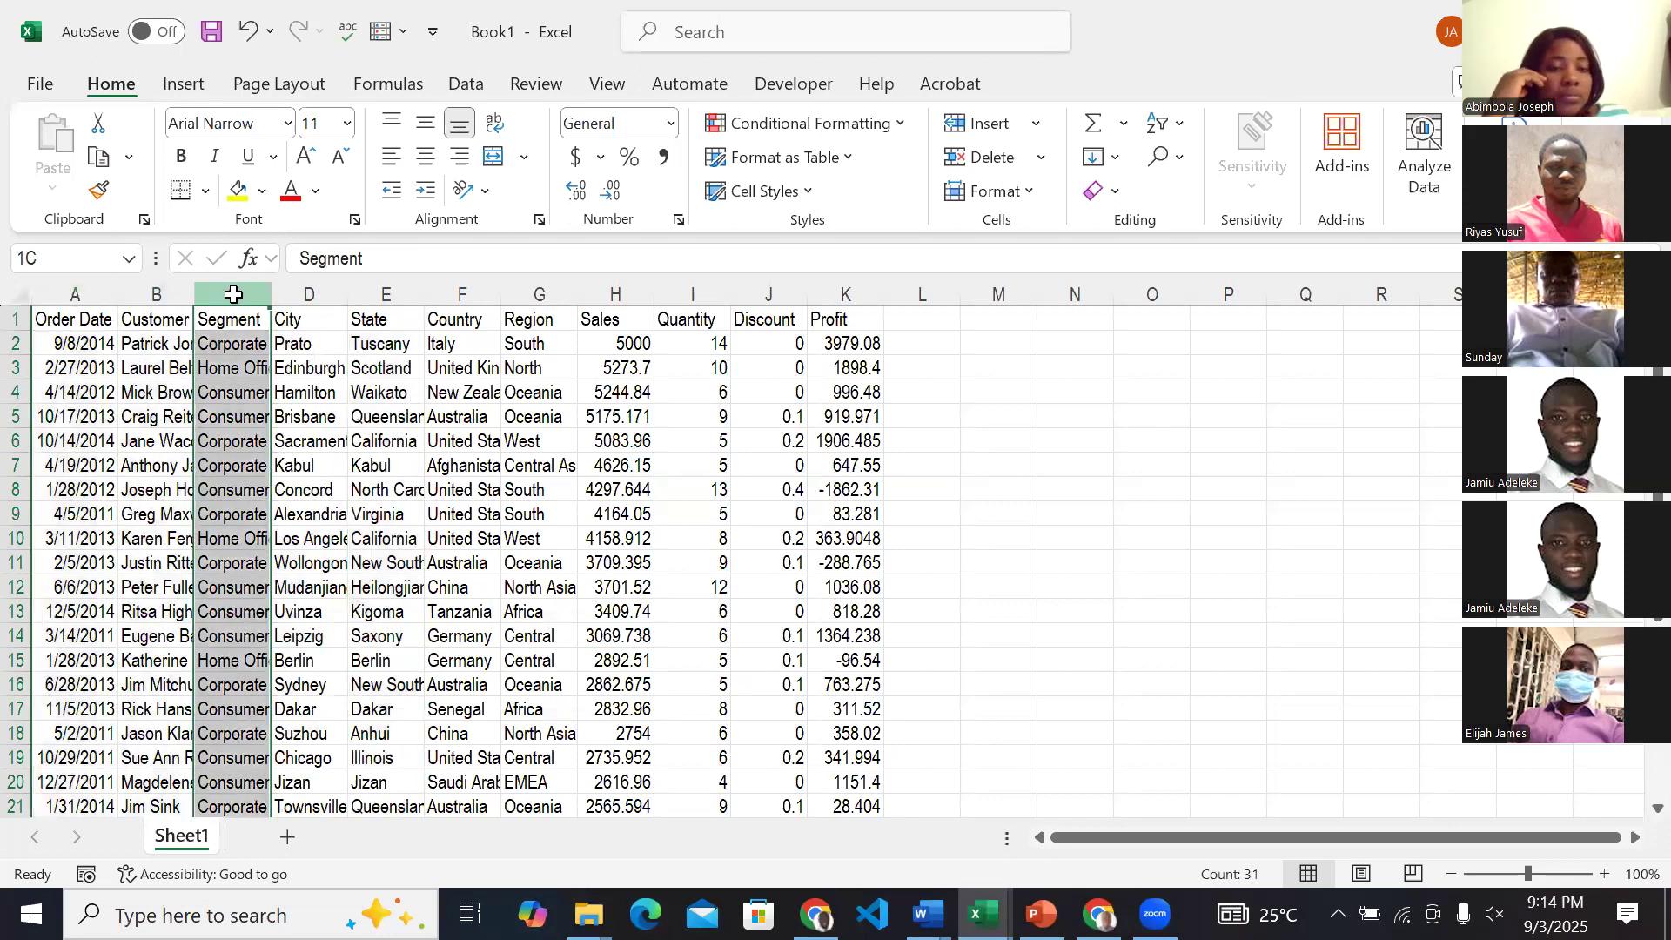
click(324, 293)
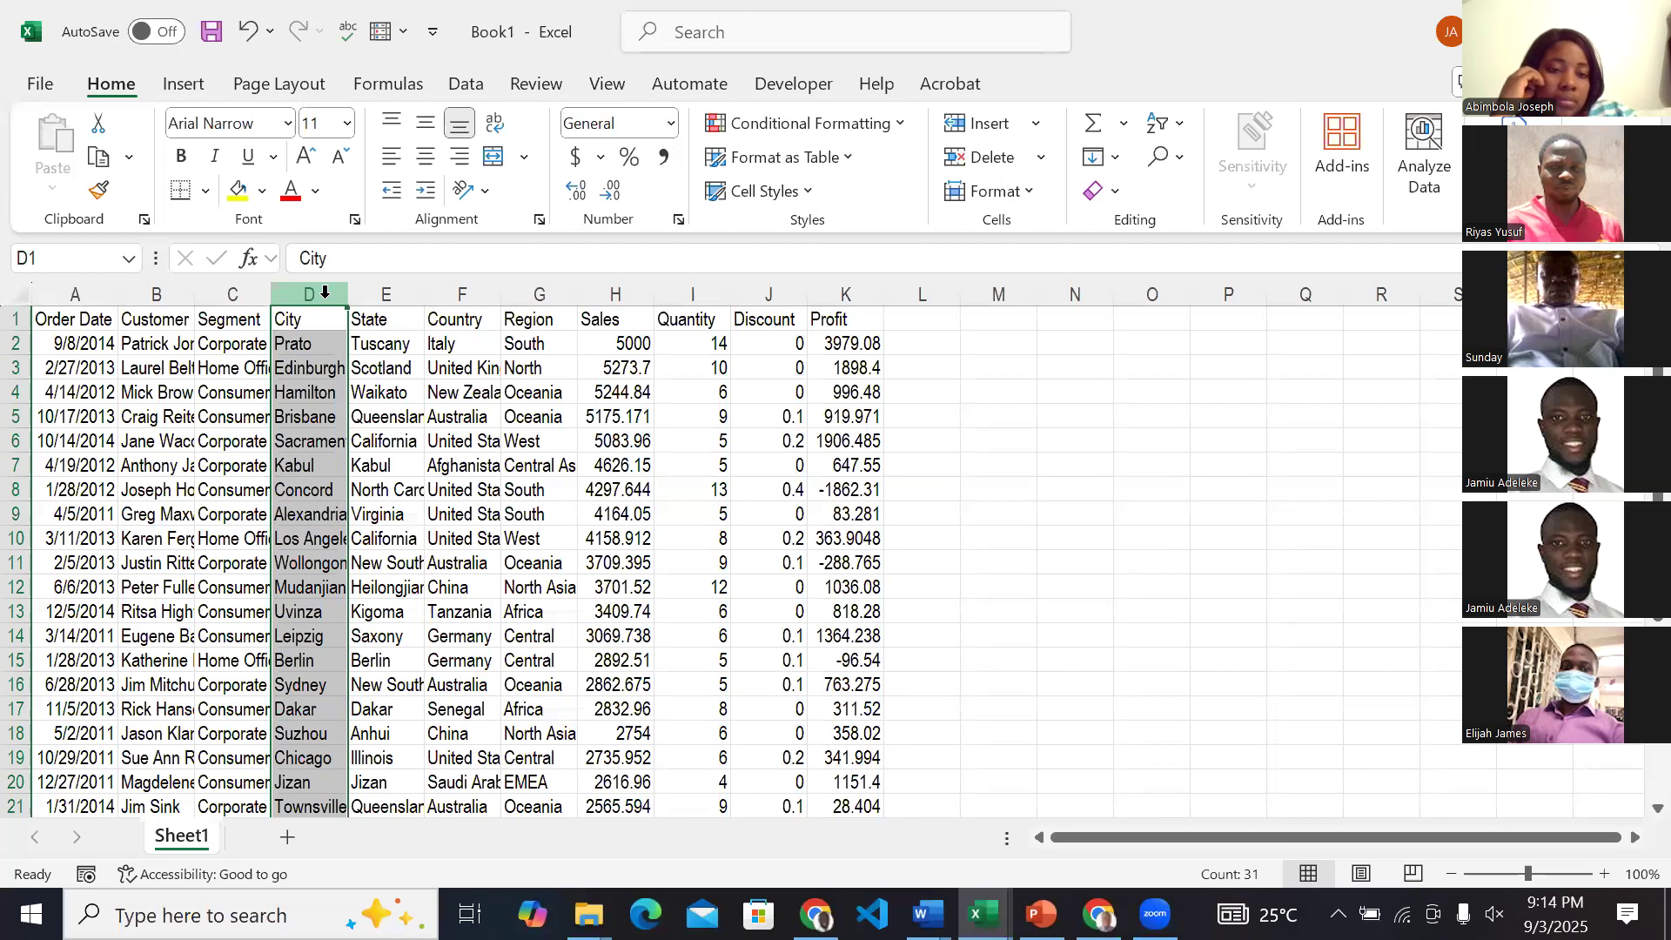
click(16, 343)
click(17, 368)
click(16, 391)
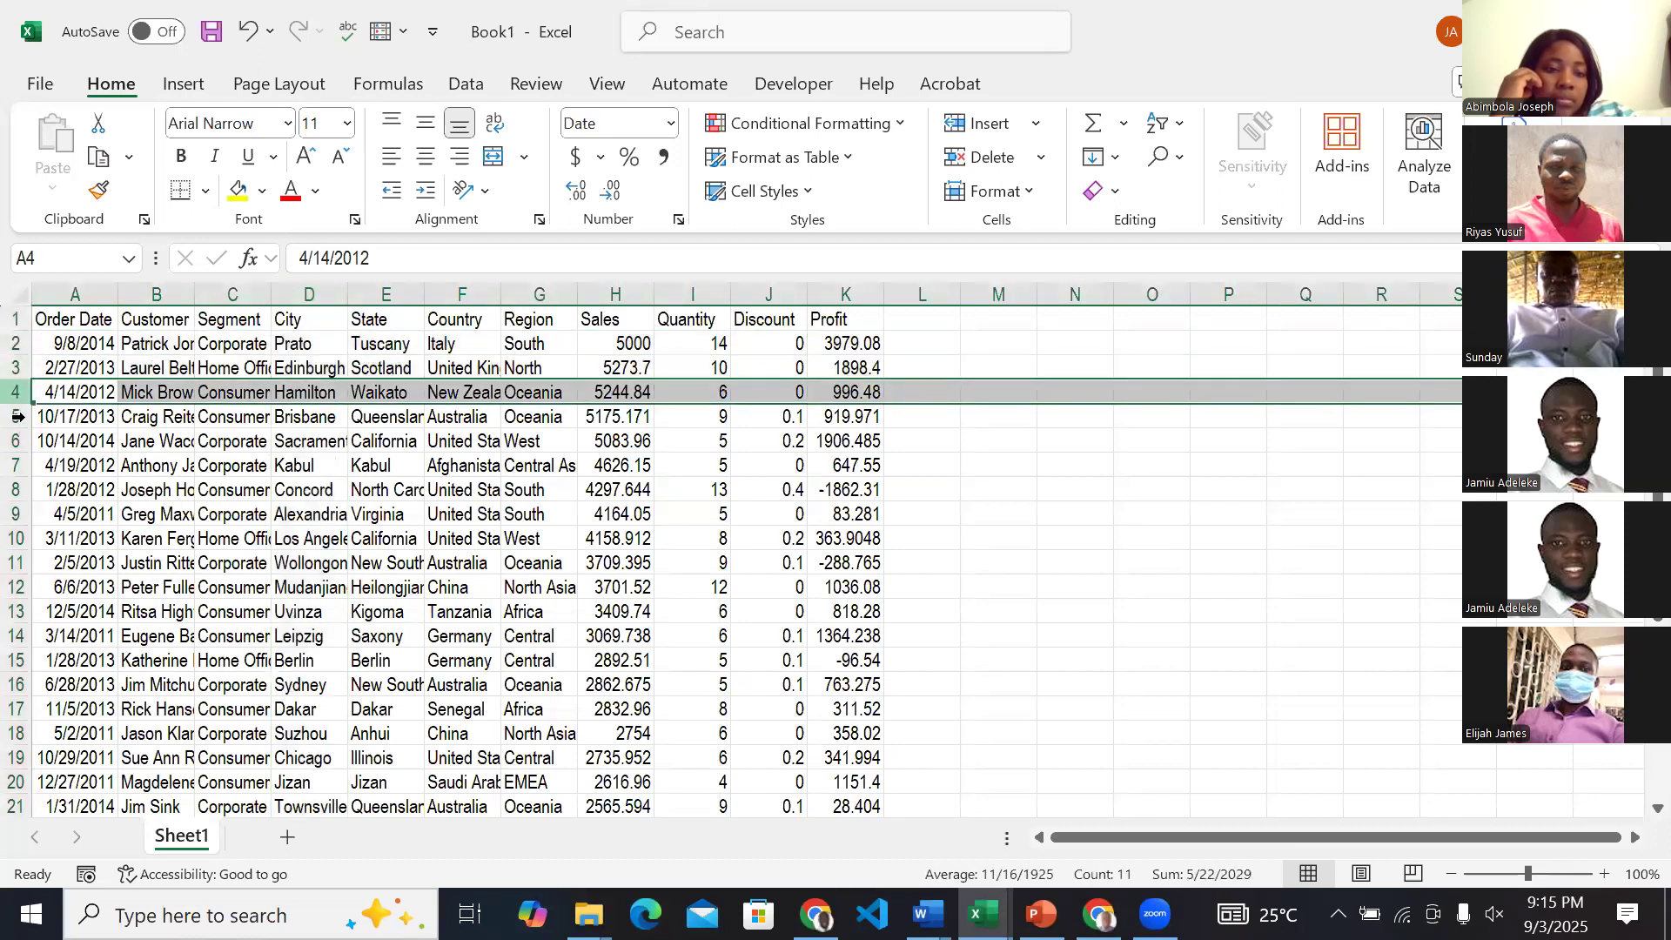
click(18, 416)
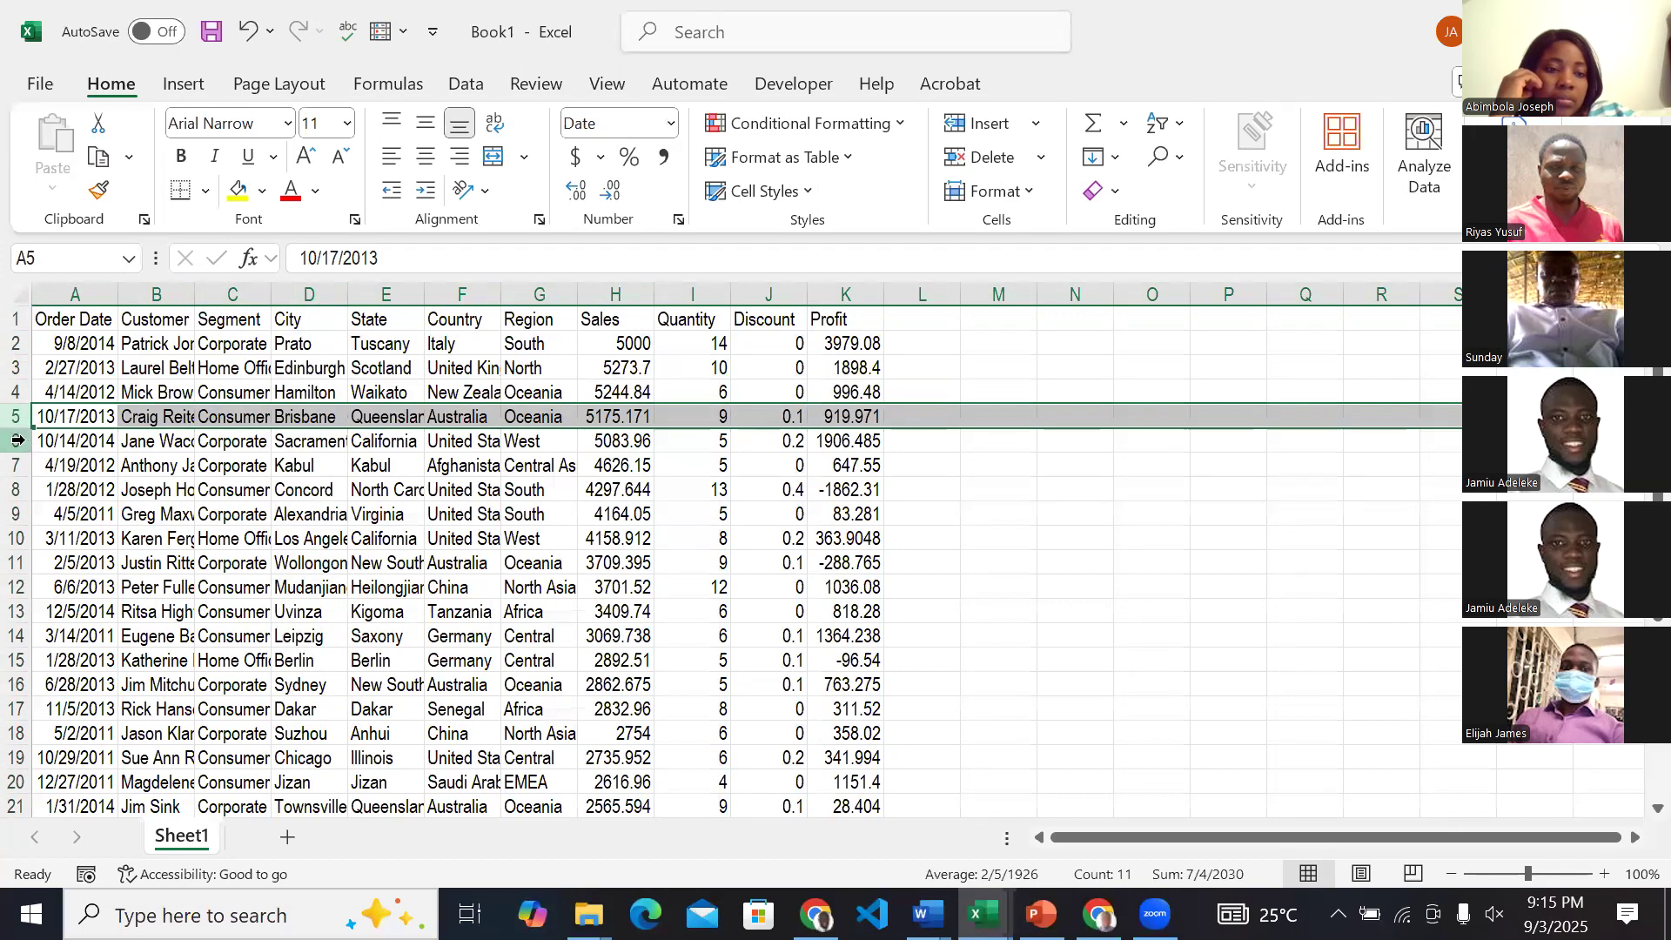
click(17, 441)
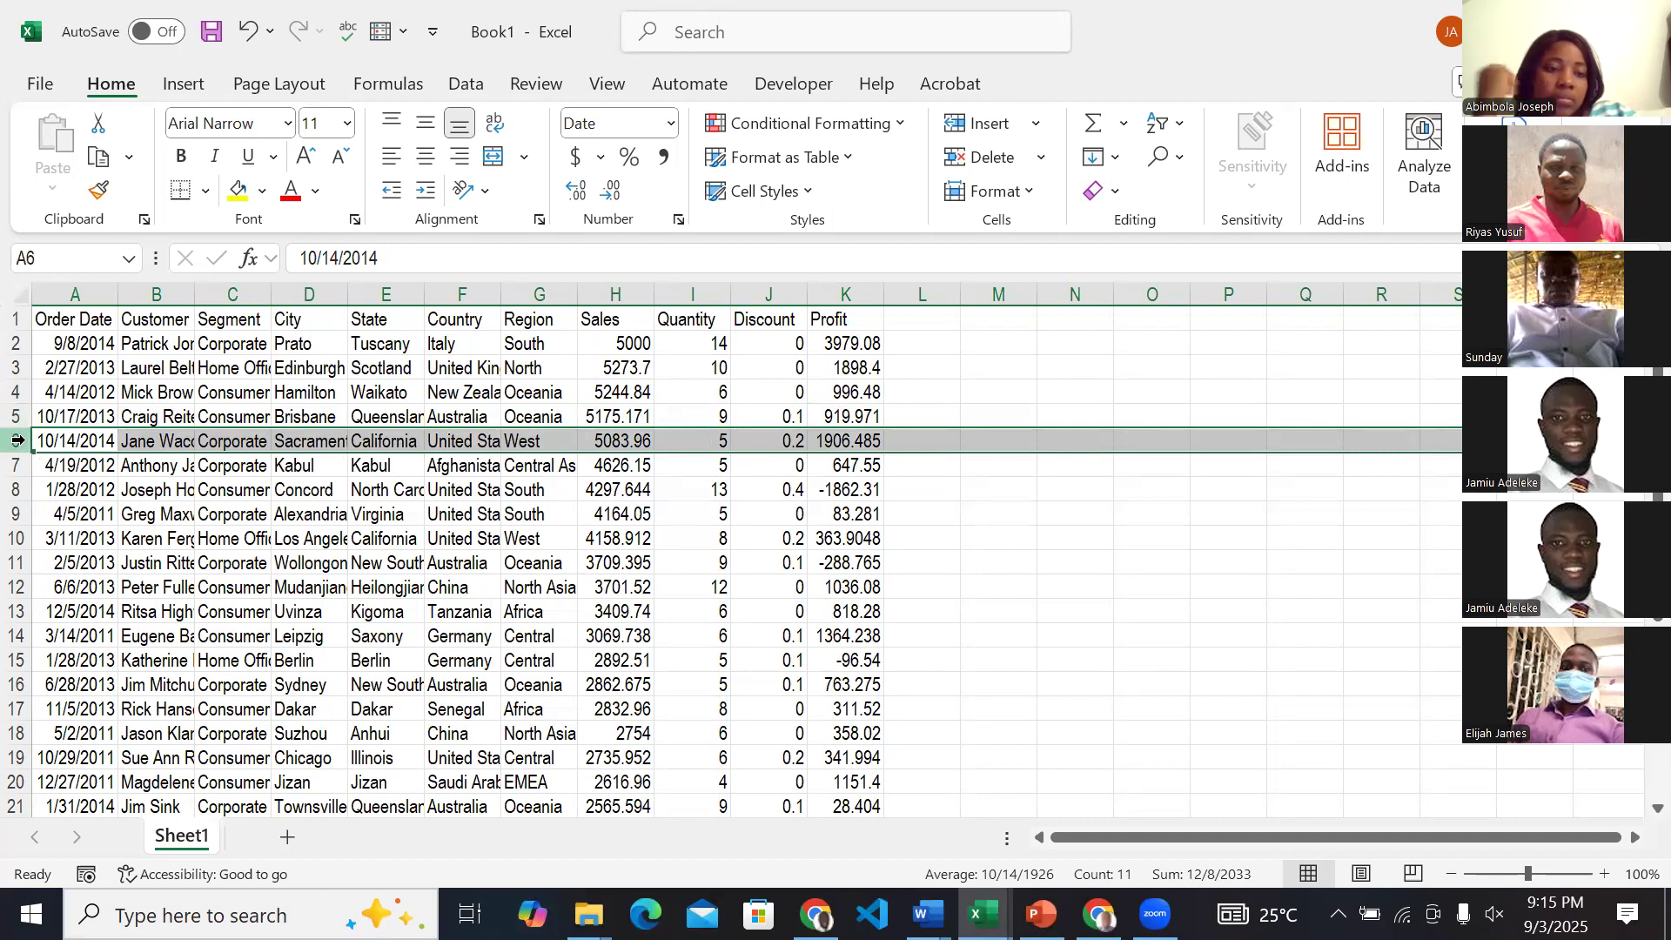
Highlight the Order Date, Customer and Segment columns in turn, and repeat the run from Order Date through City.
click(79, 294)
click(154, 292)
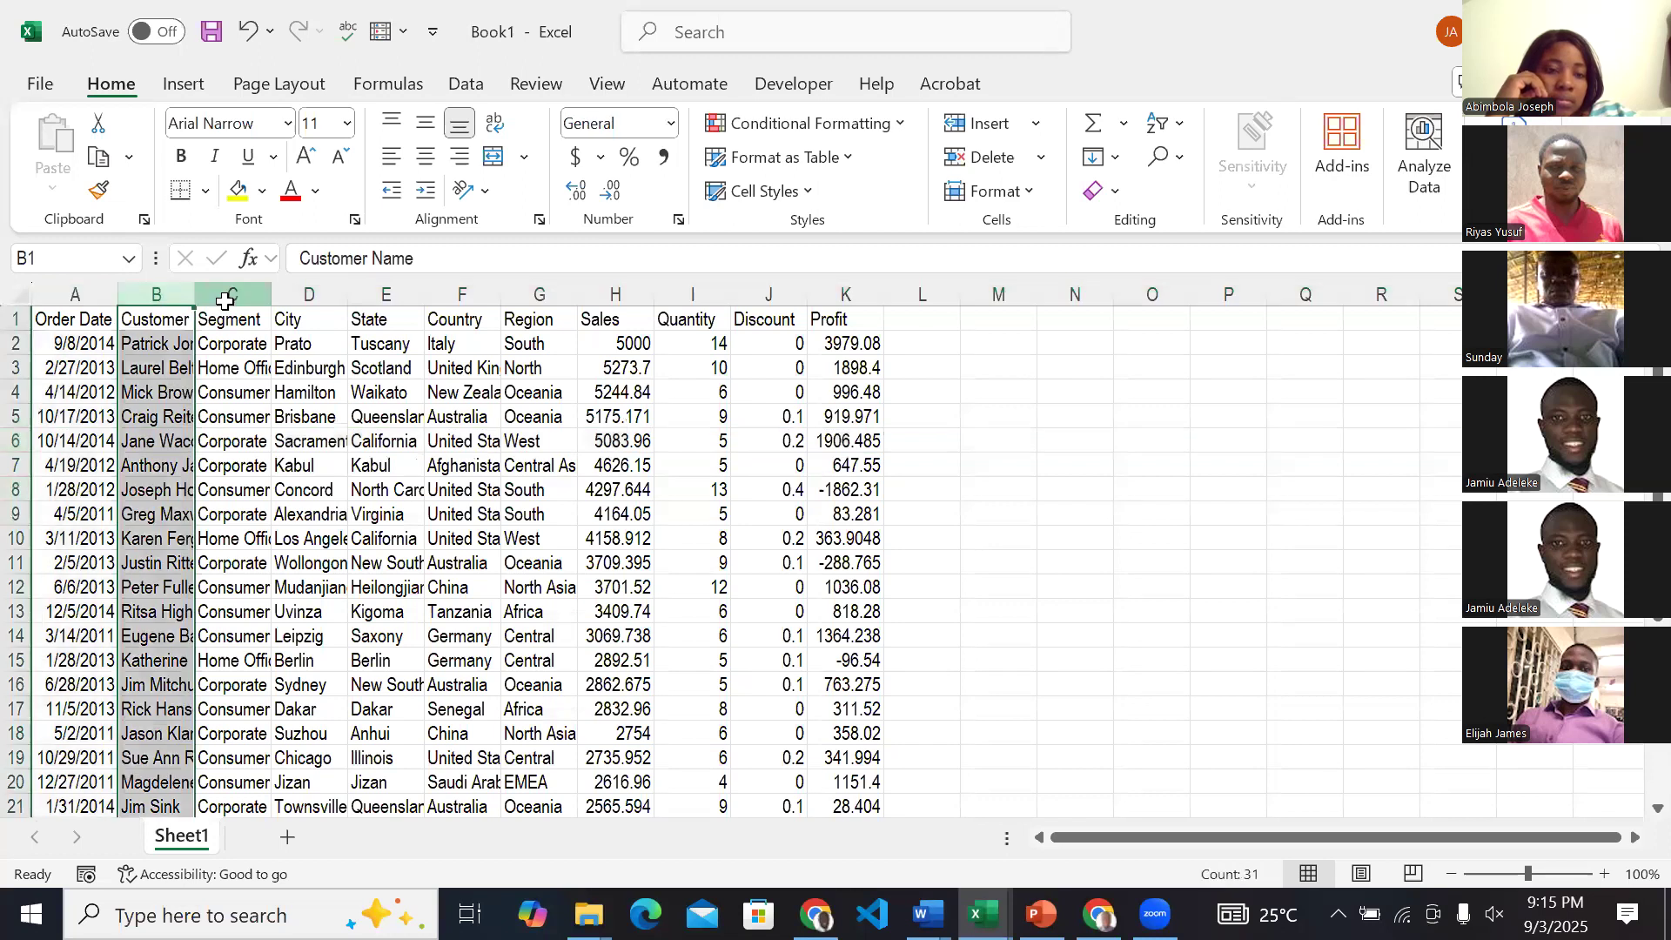
click(226, 295)
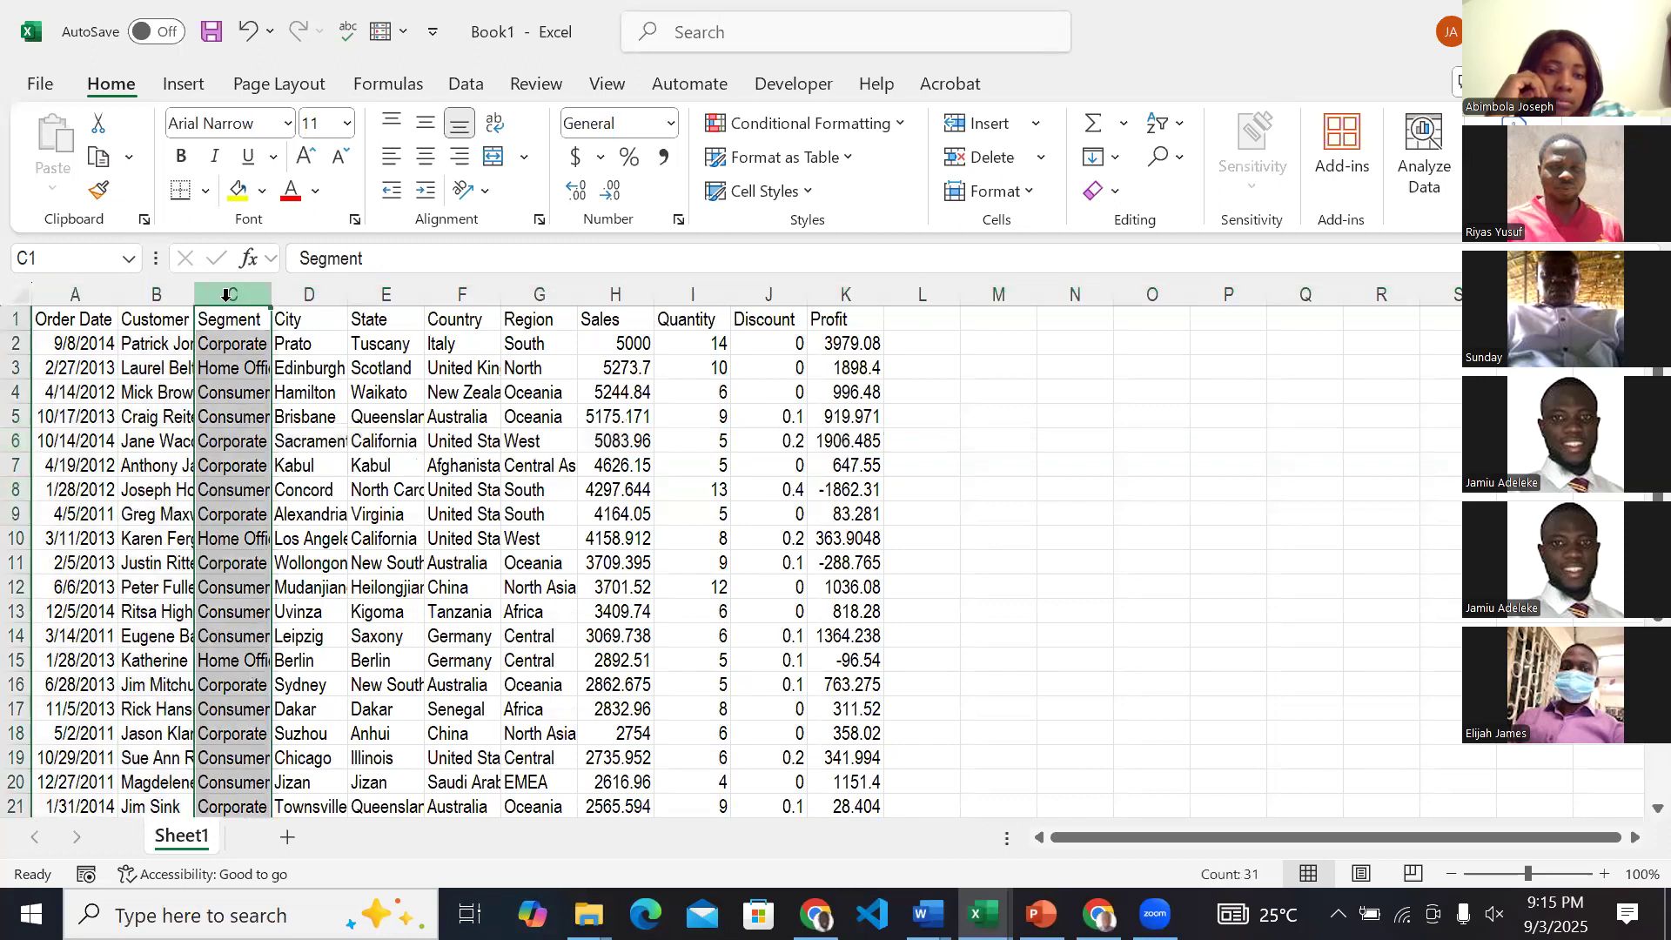
click(105, 295)
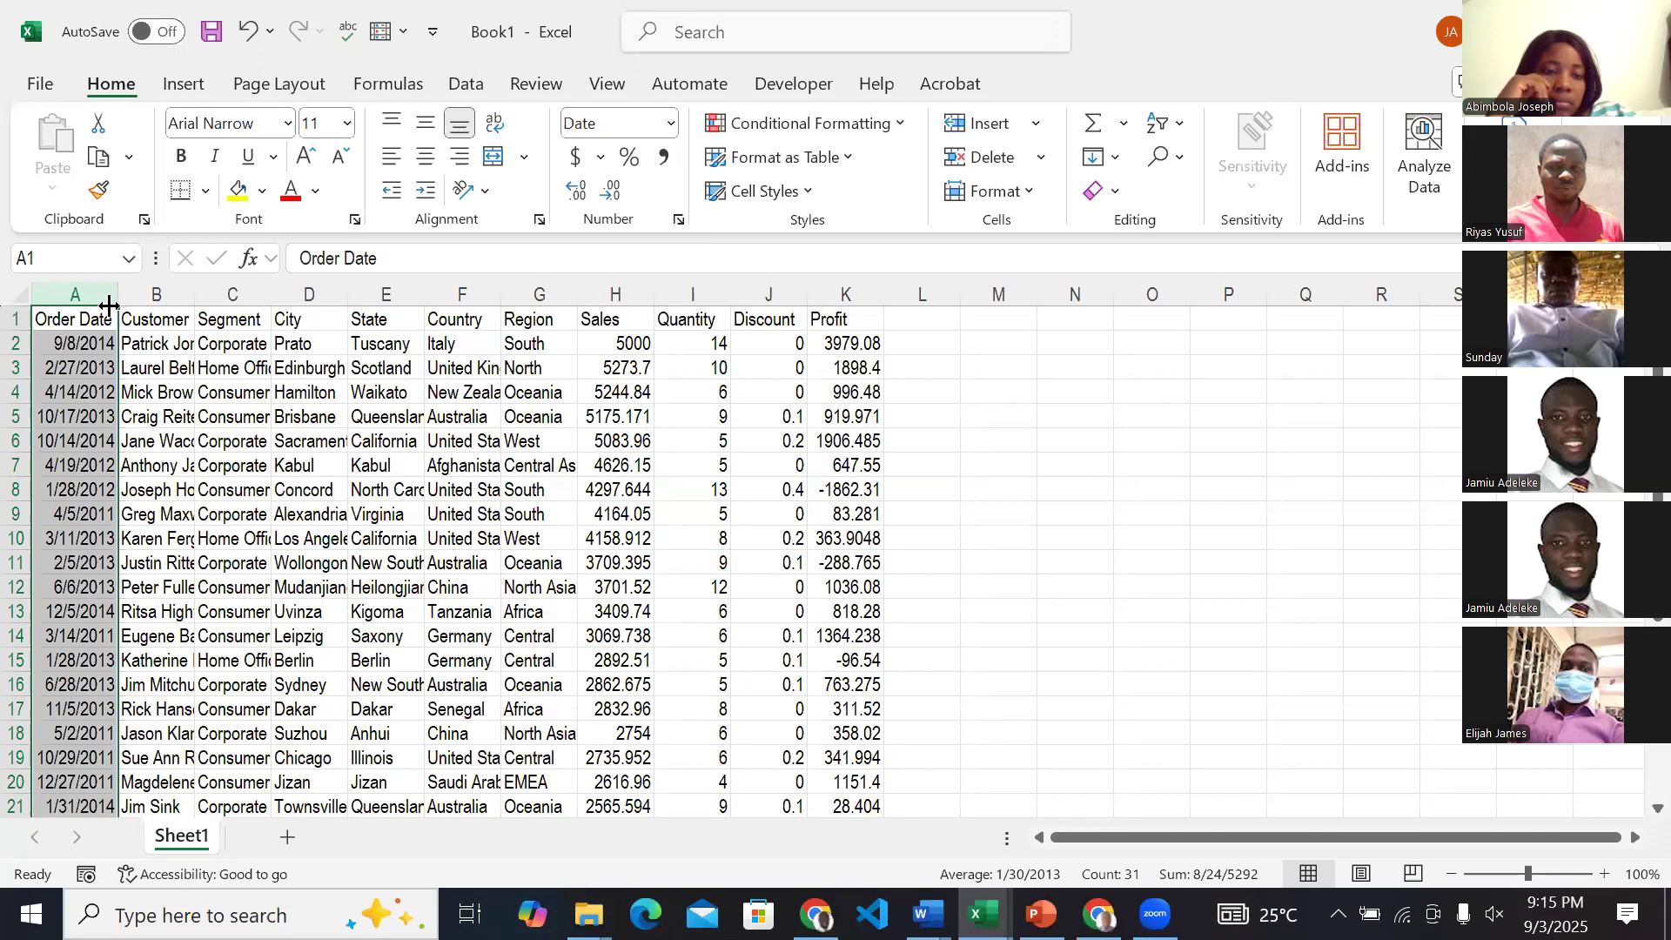
click(158, 290)
click(225, 291)
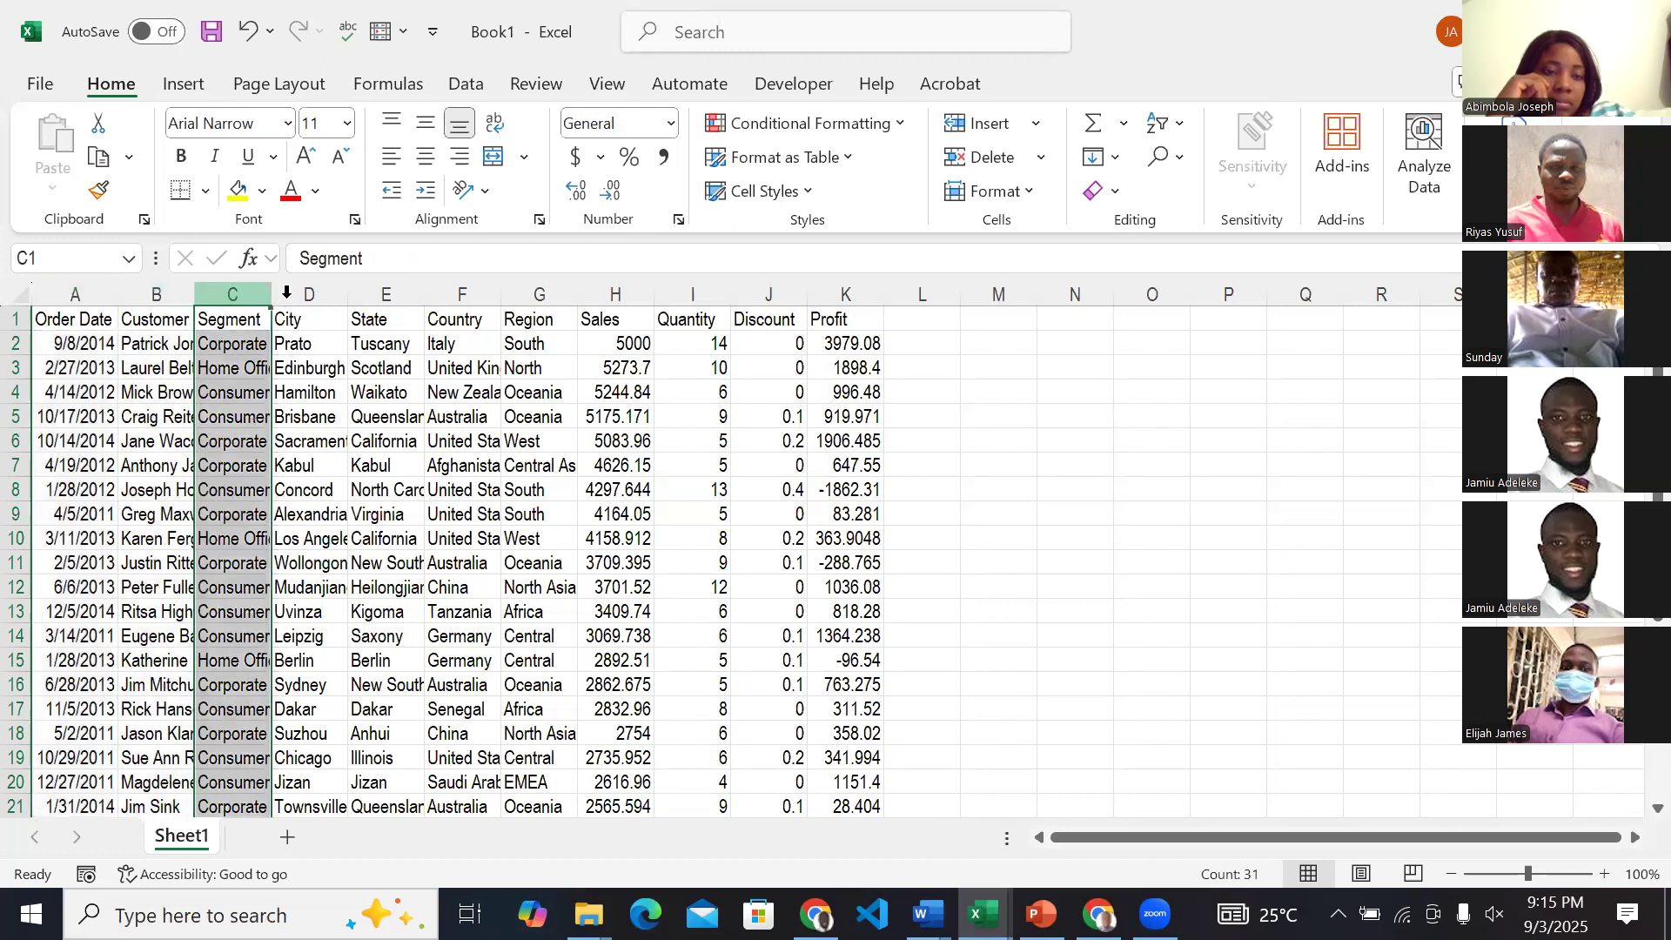
click(286, 291)
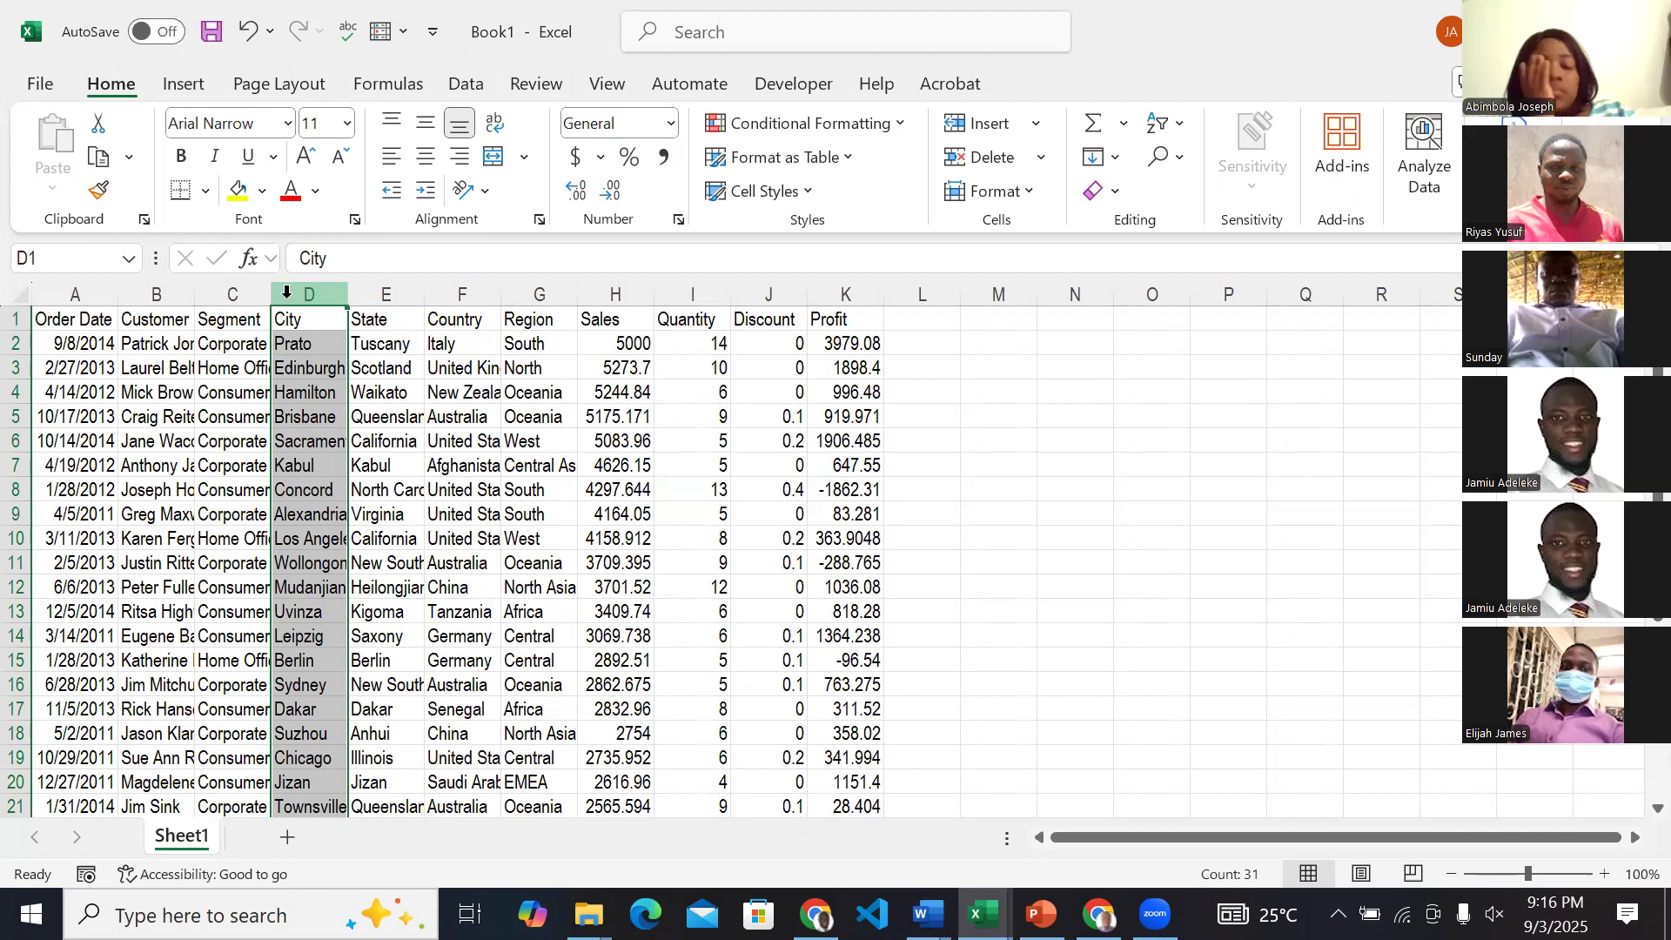
Highlight each column from Order Date through Country in turn, and return to the Order Date column.
click(72, 283)
click(174, 286)
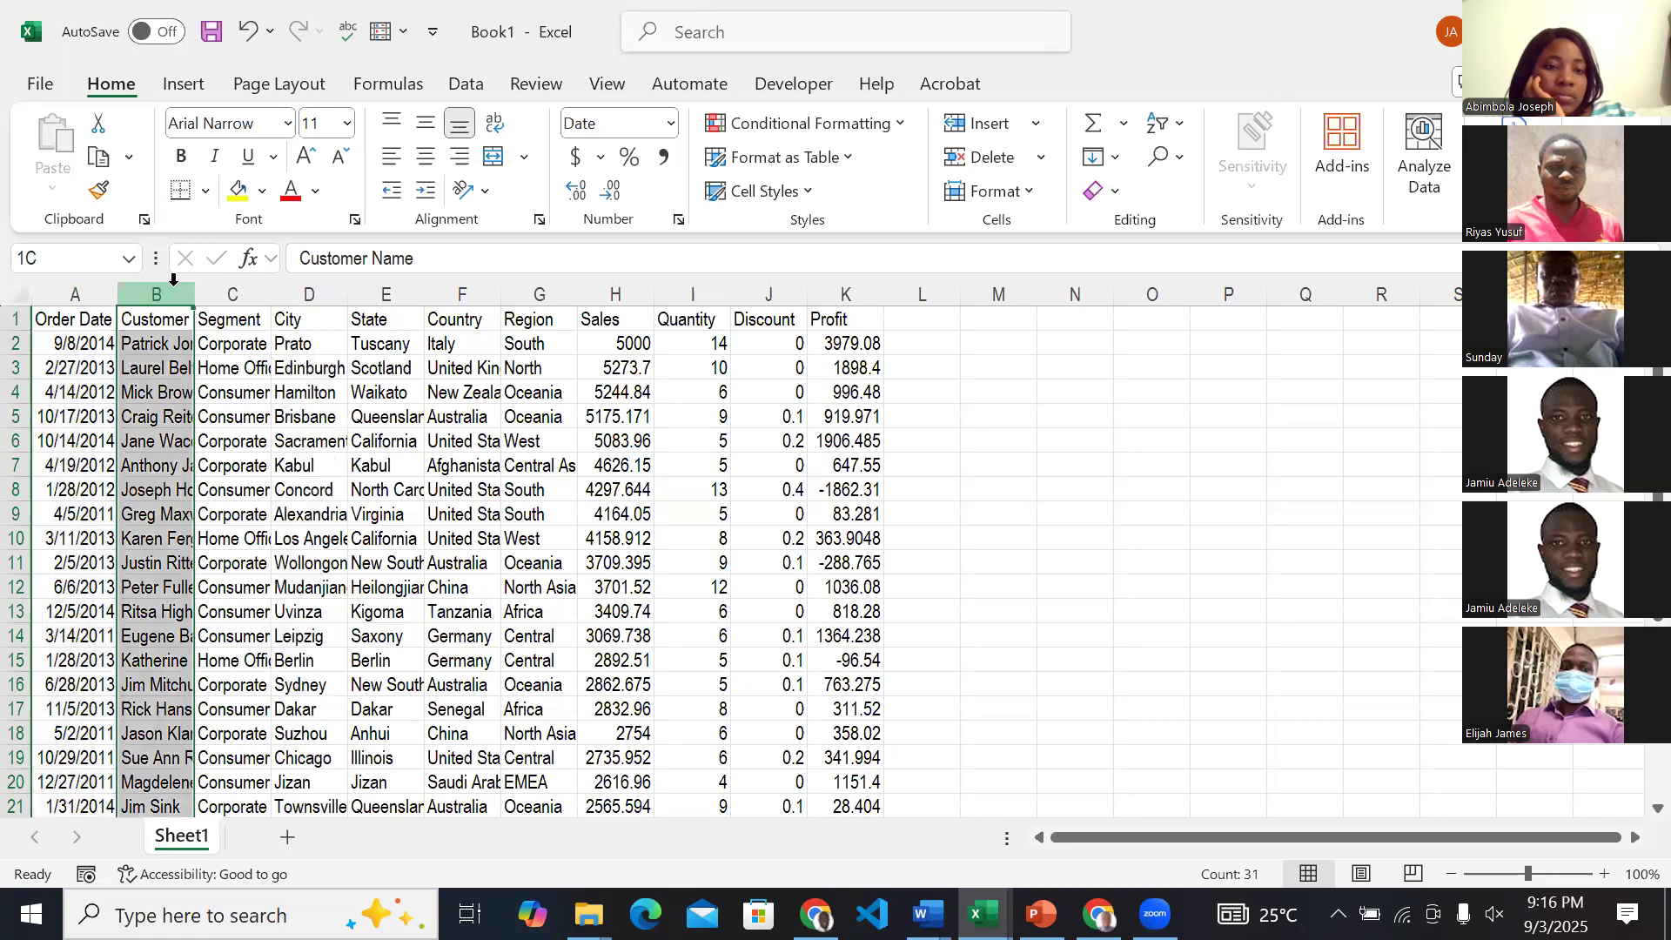
click(258, 295)
click(324, 293)
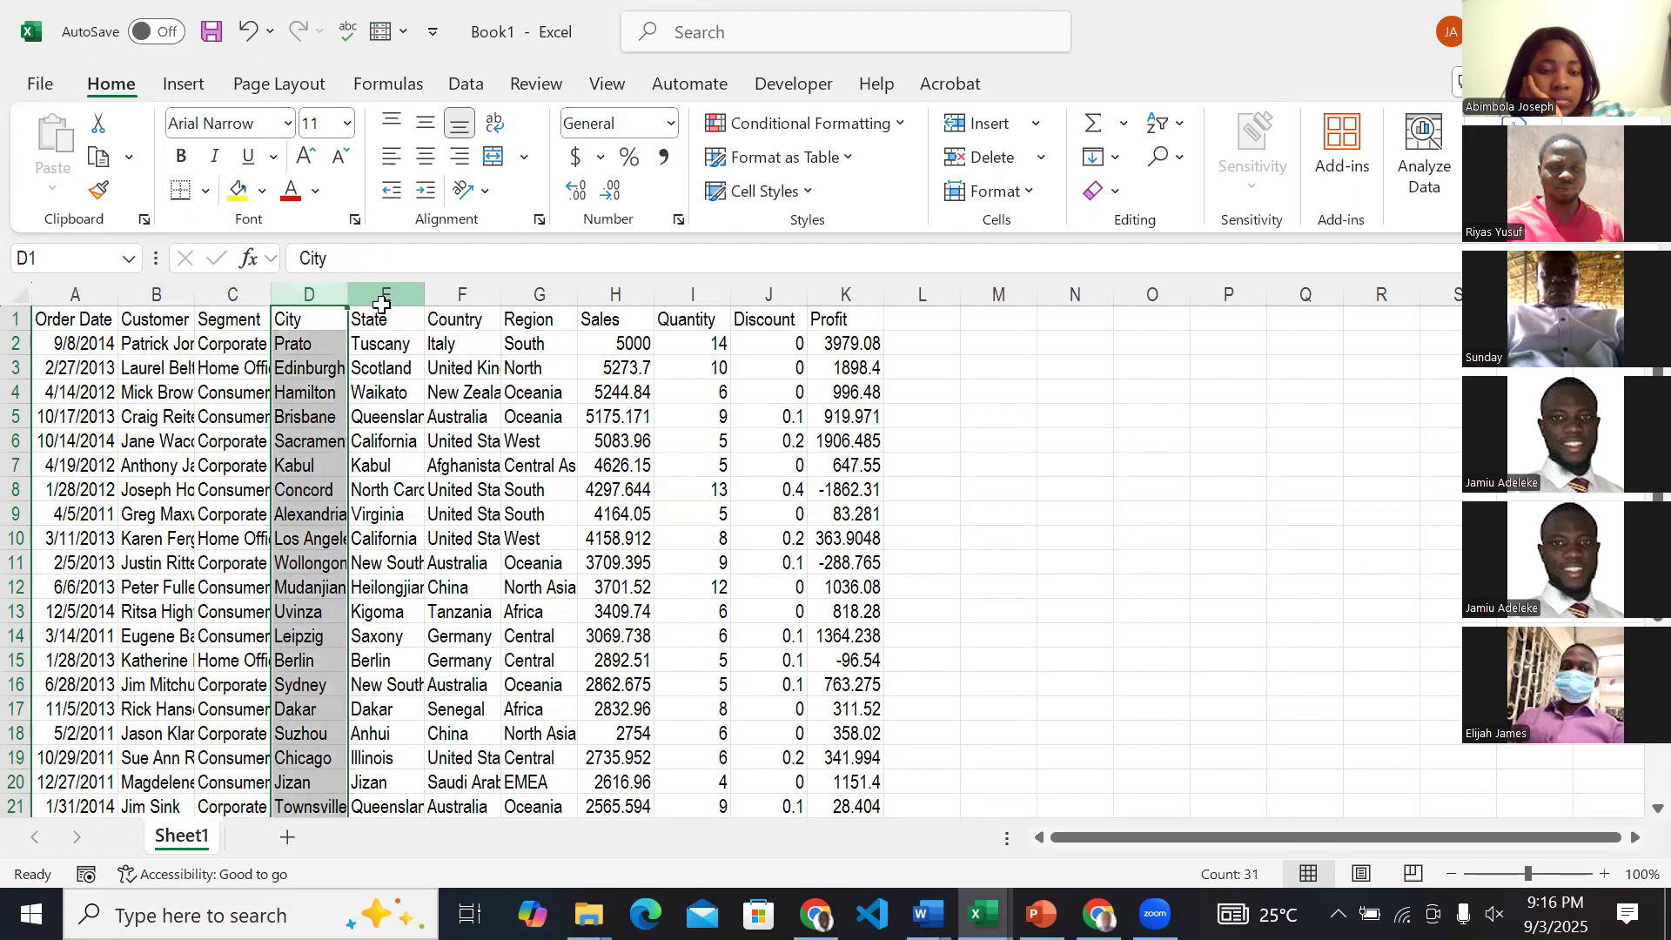
click(409, 295)
click(466, 294)
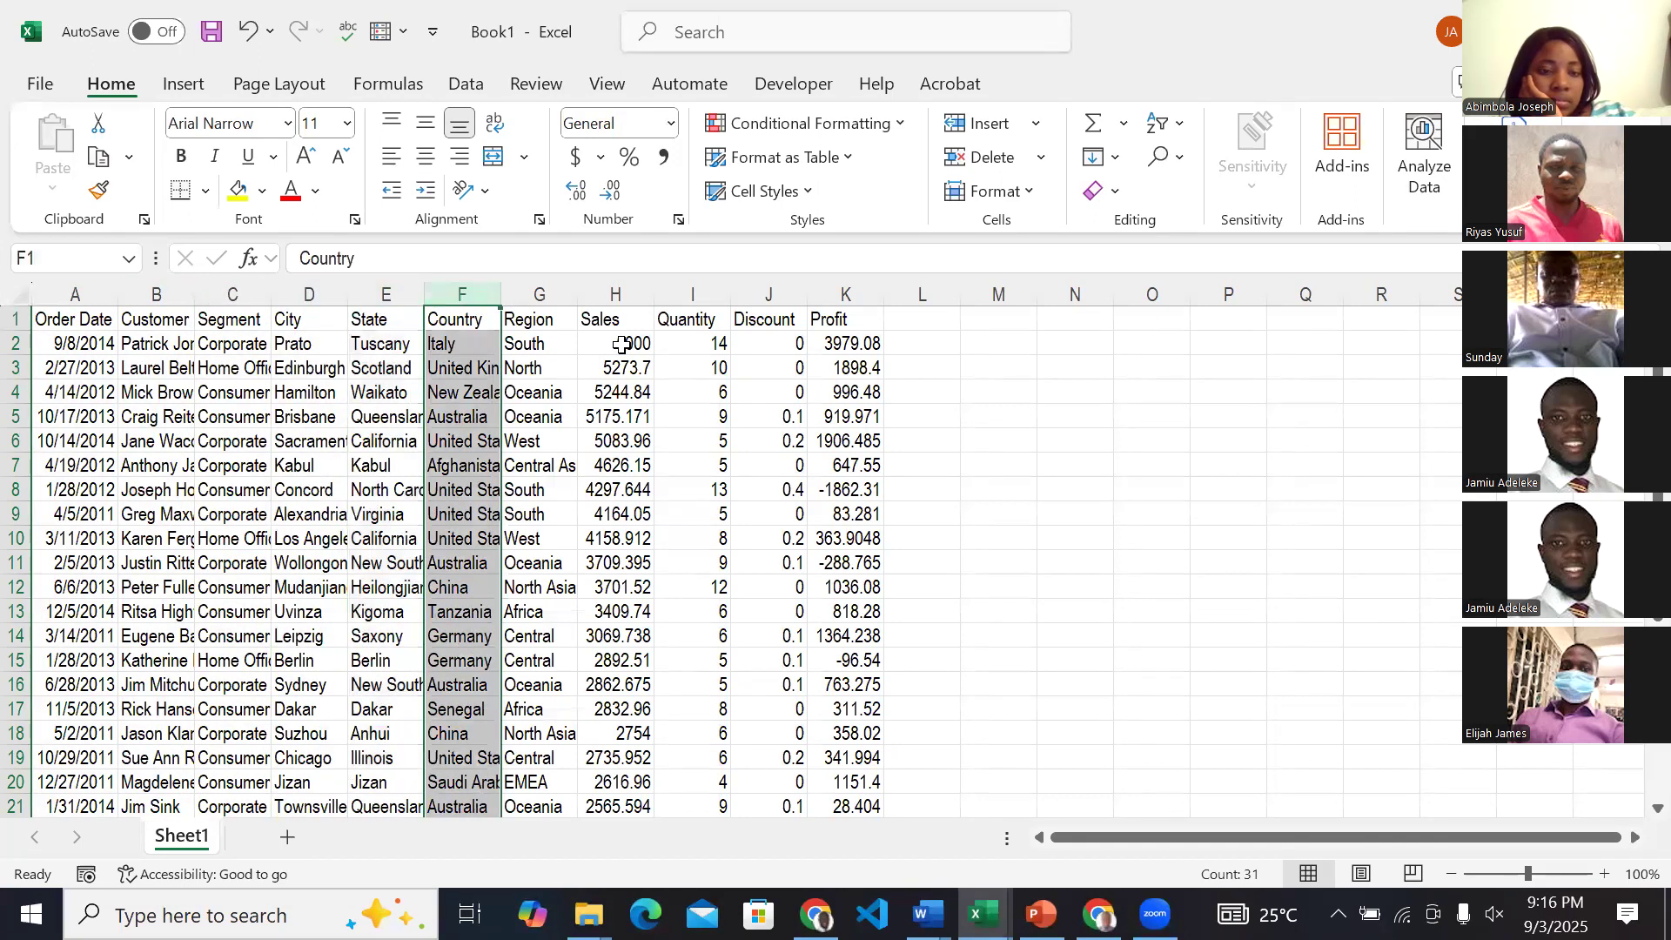
click(70, 288)
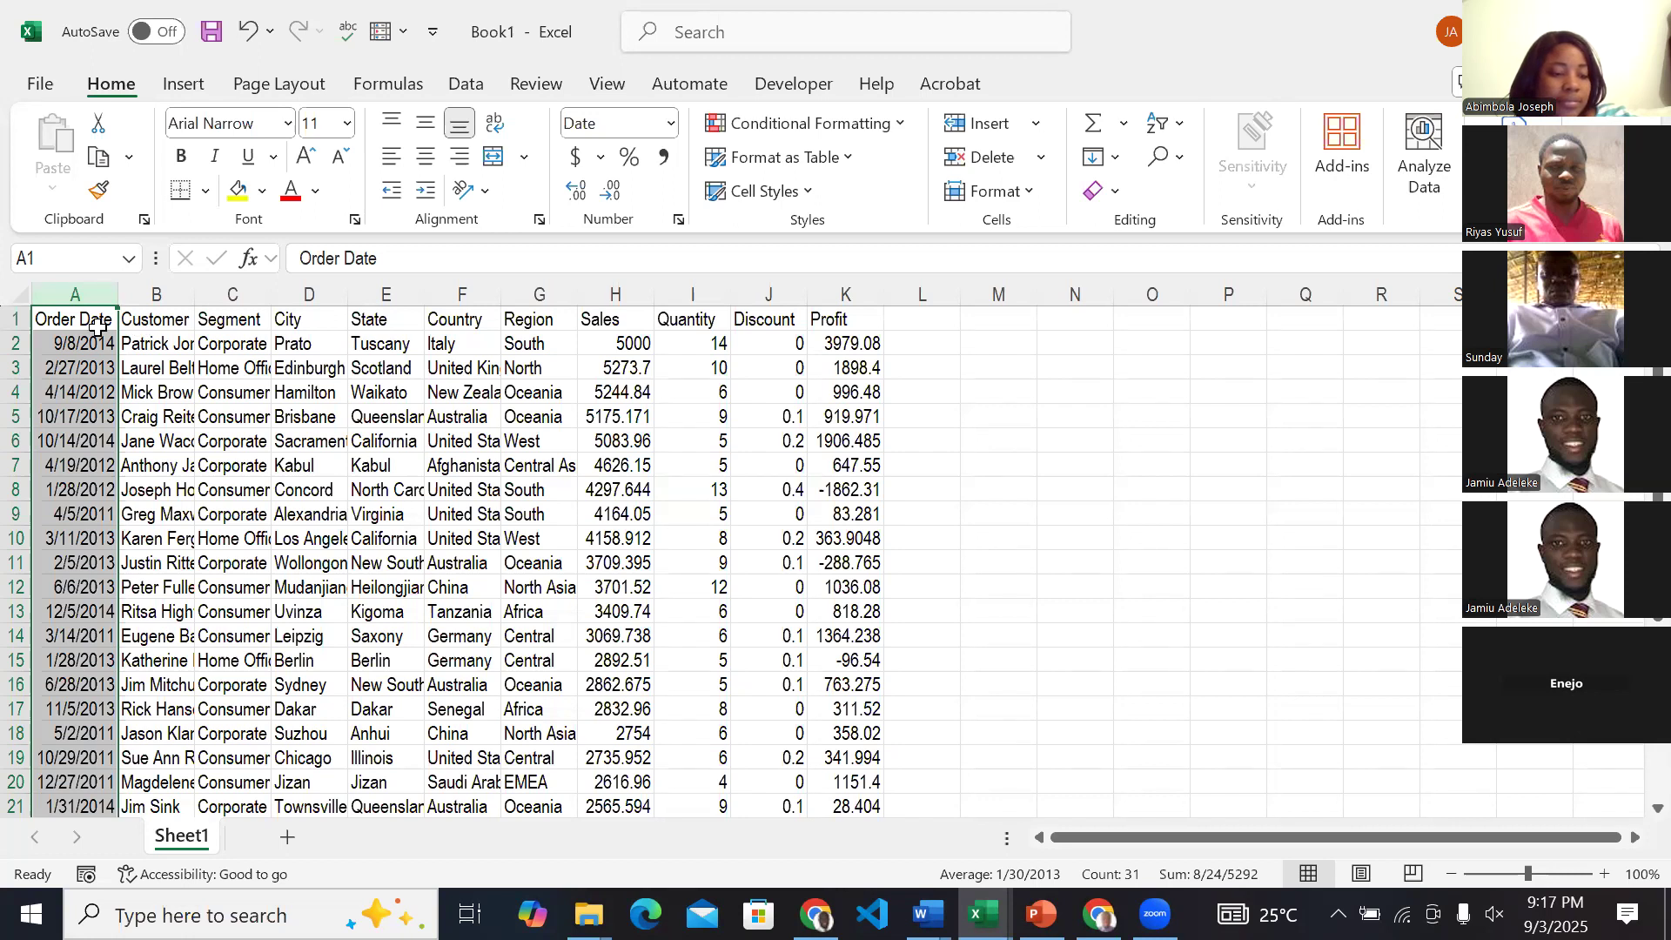
Select the Order Date column and view the number formats available for it, leaving its Date format in place.
click(212, 342)
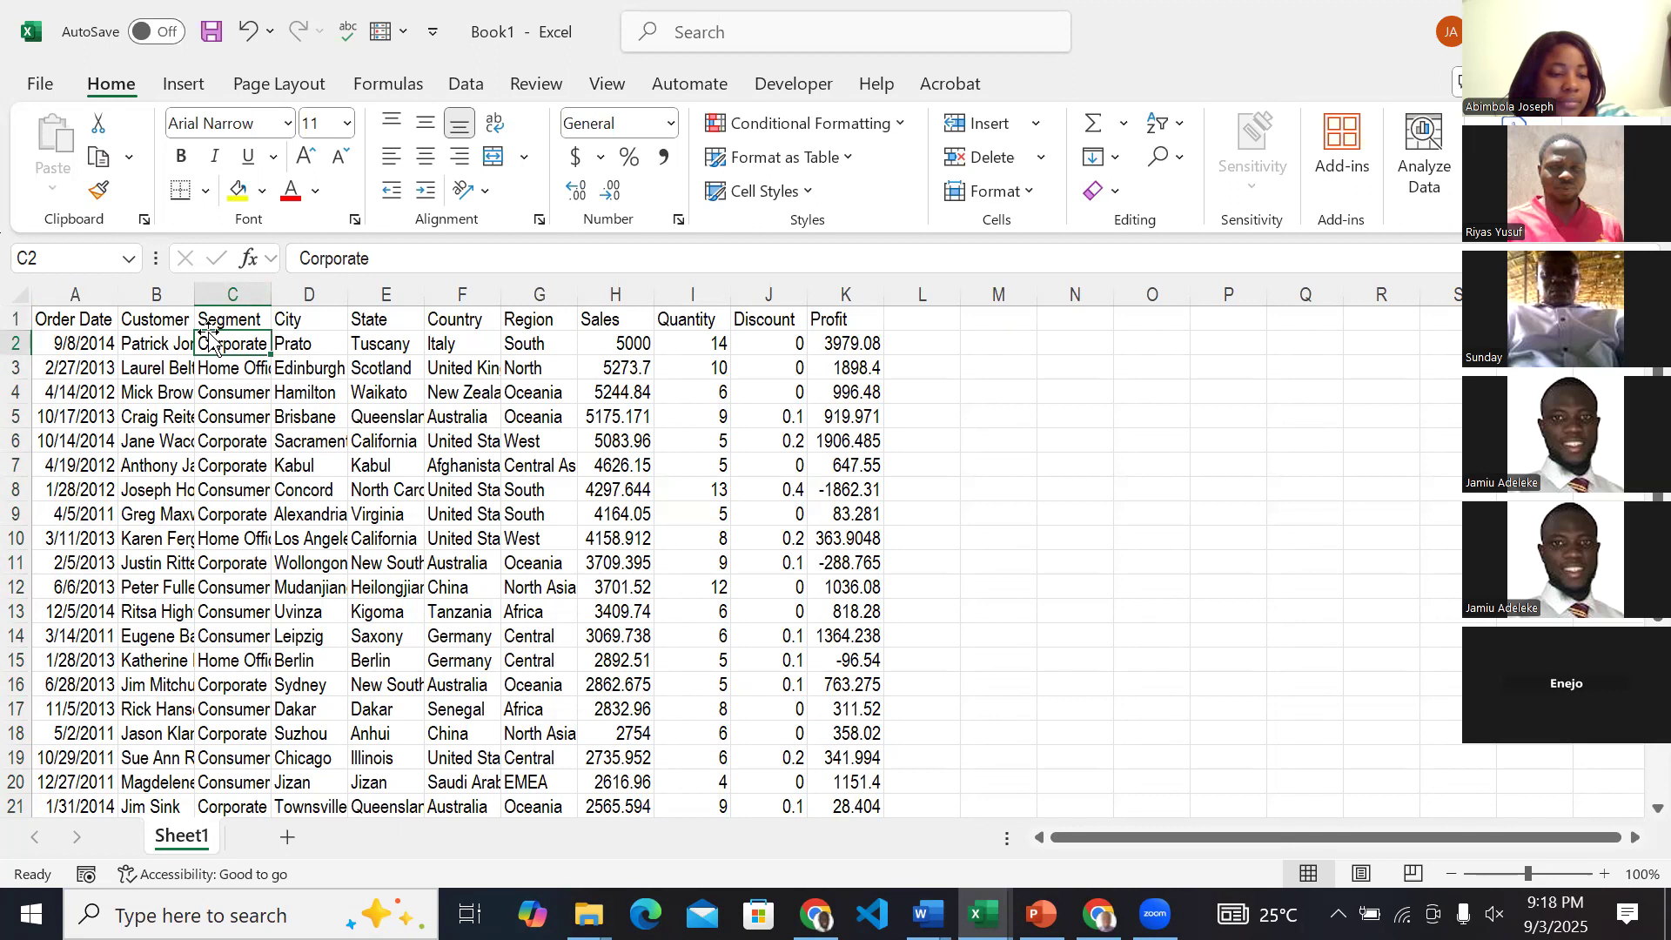
click(95, 294)
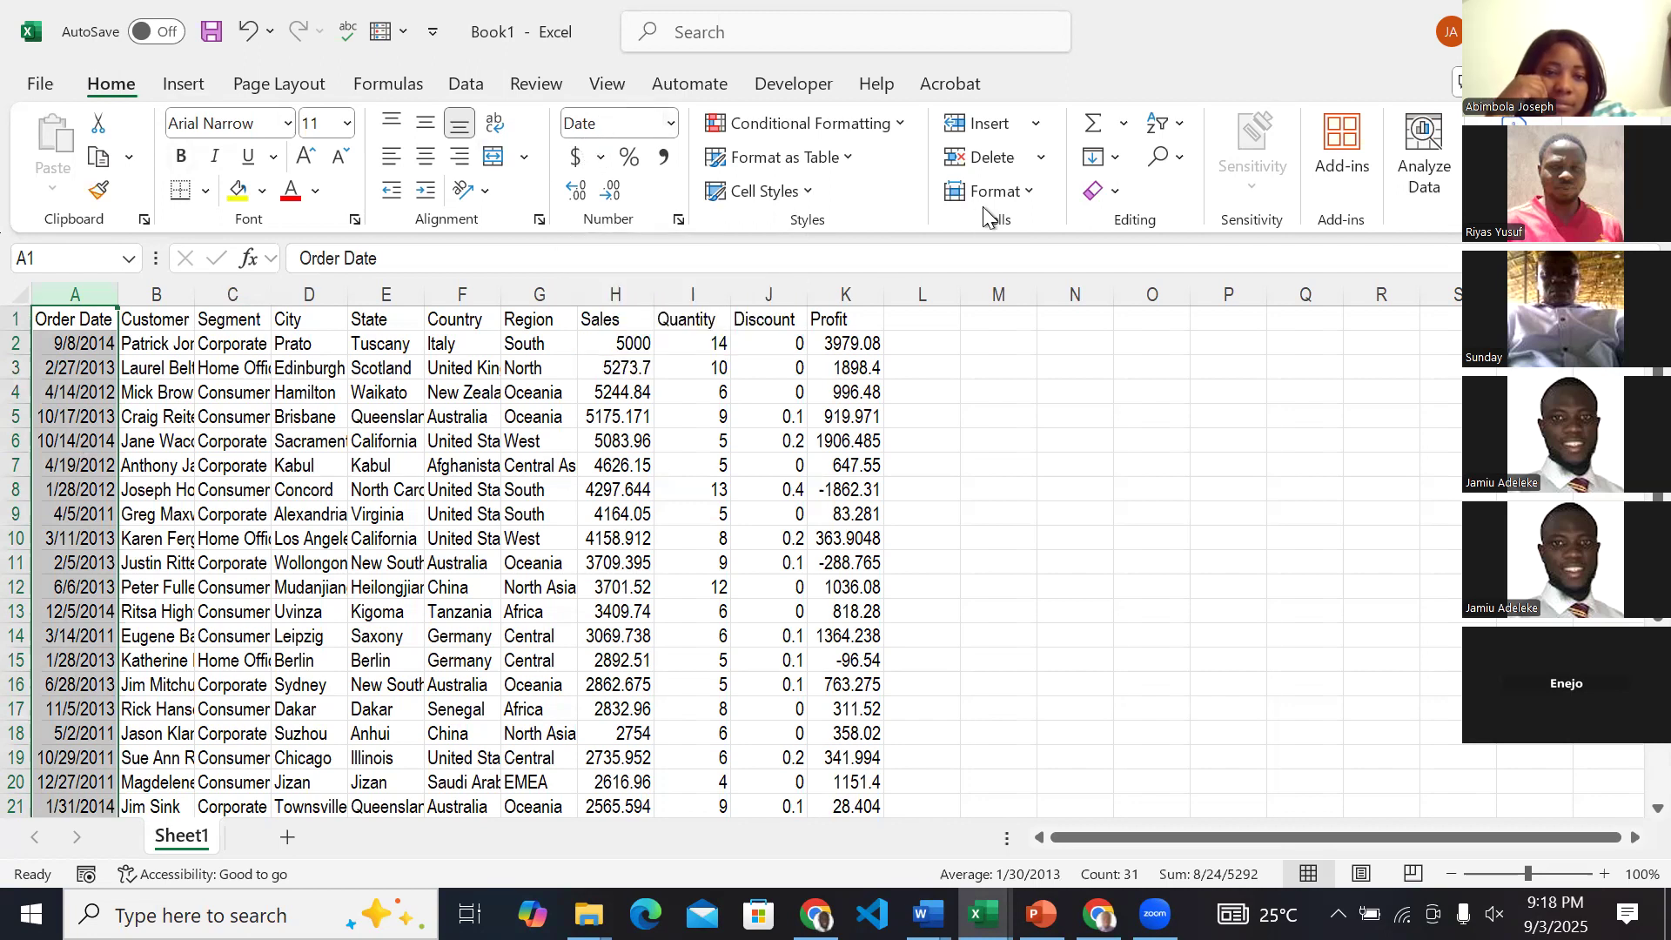
click(671, 123)
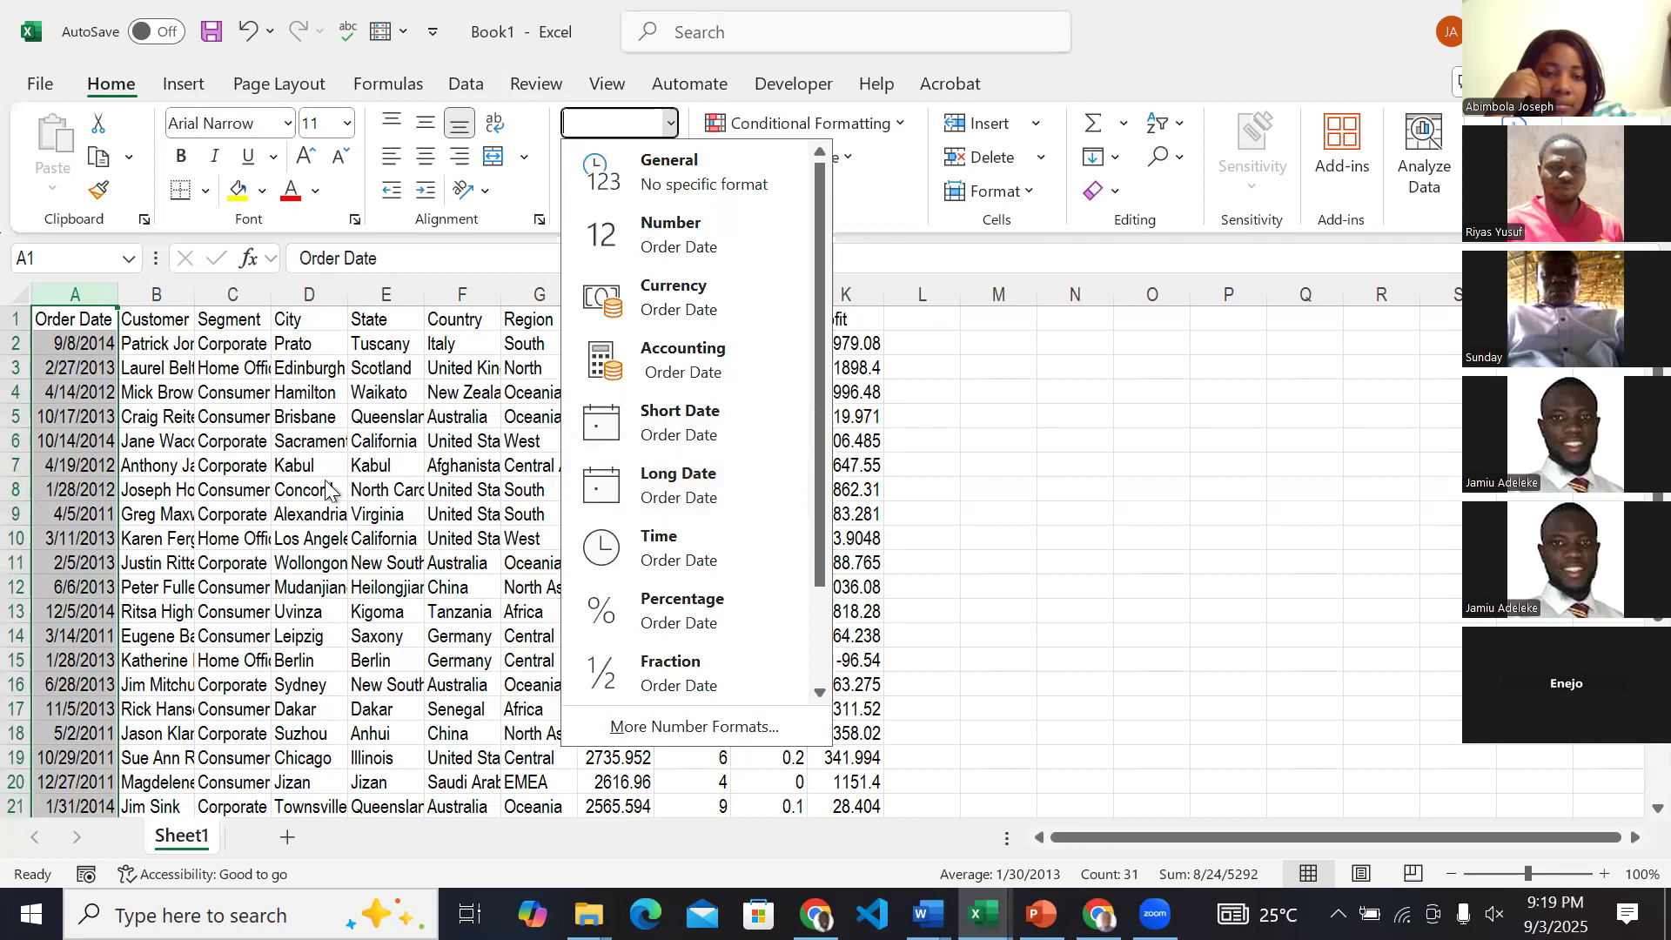
key(Escape)
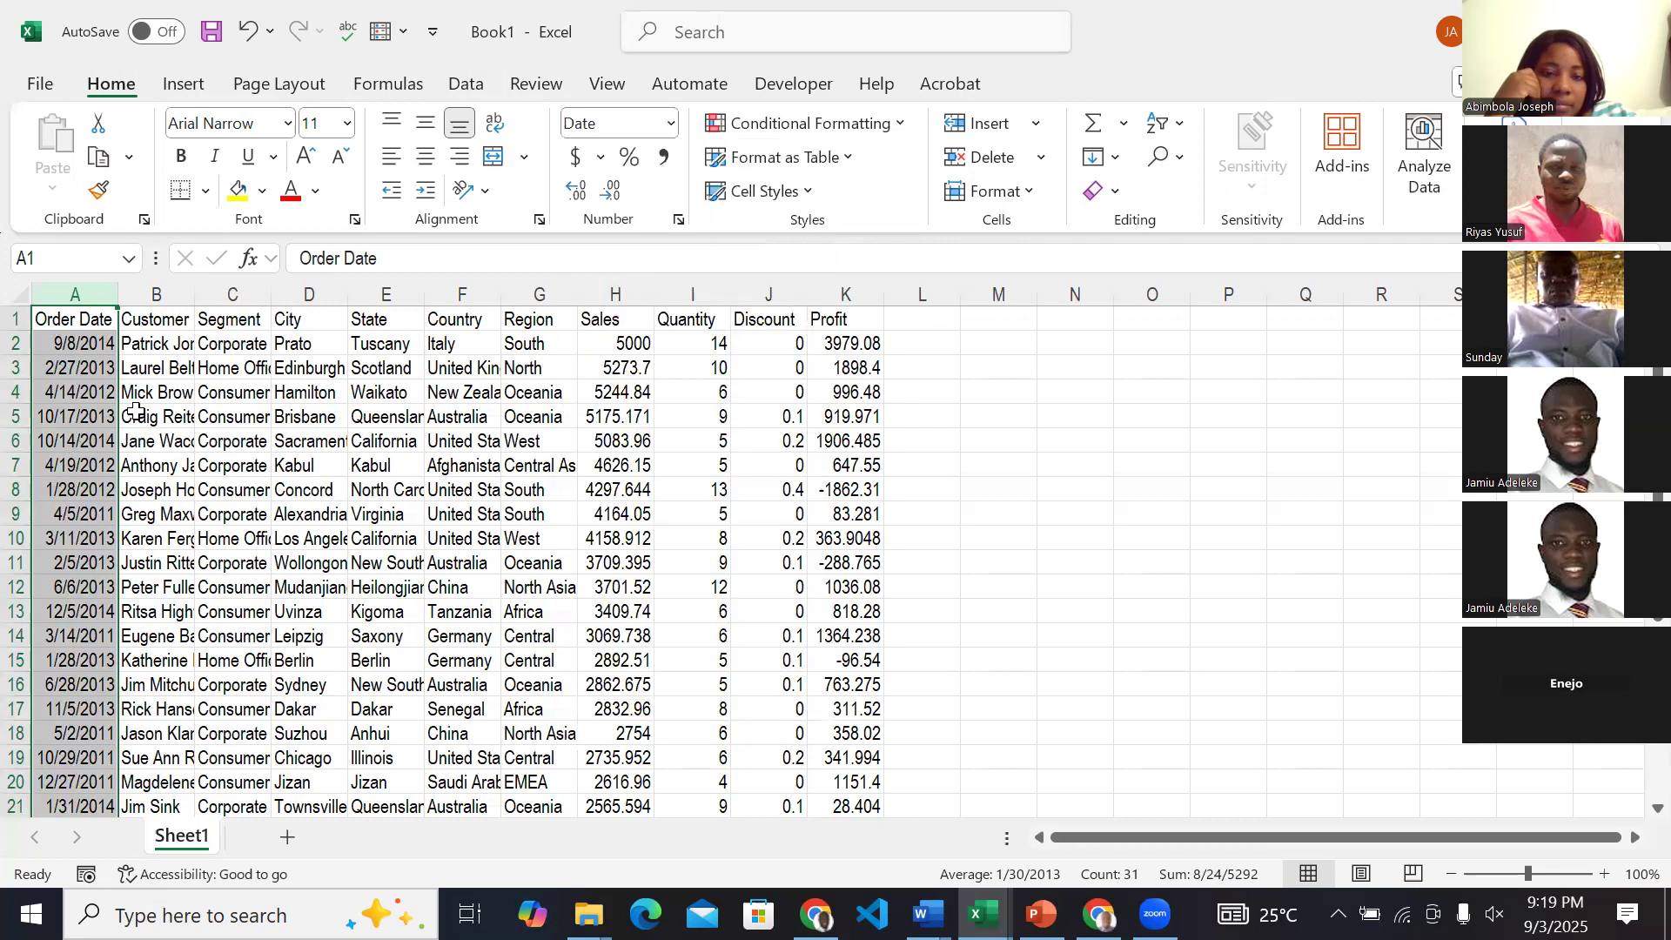
Format the Customer Name column as Text.
click(149, 292)
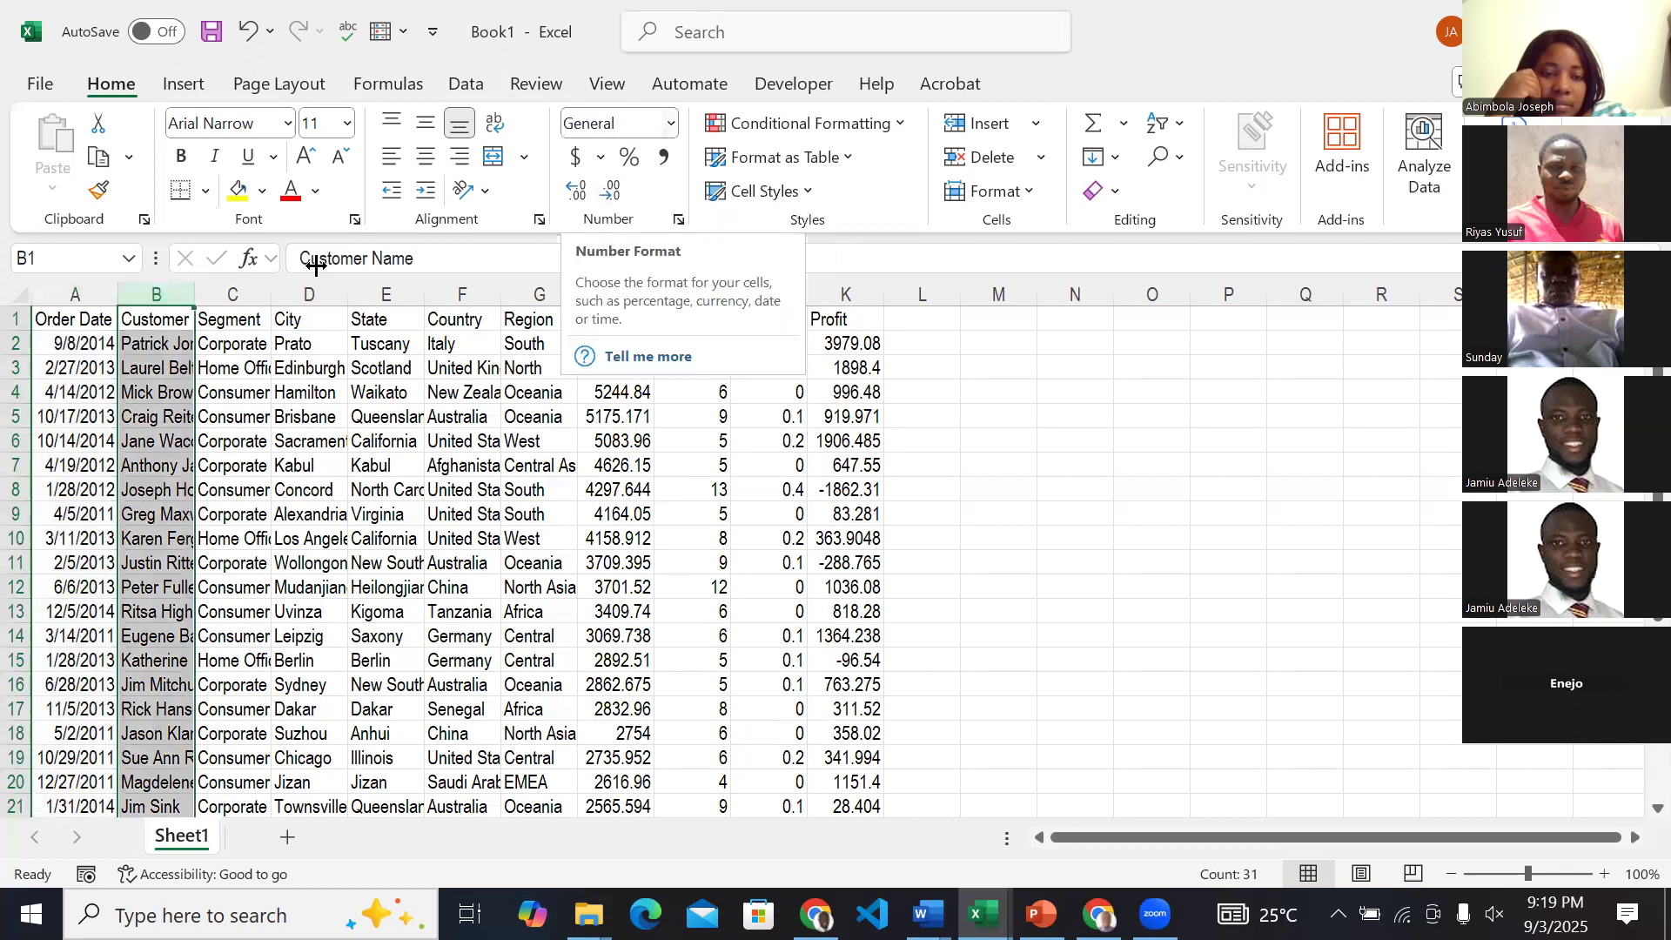
click(671, 130)
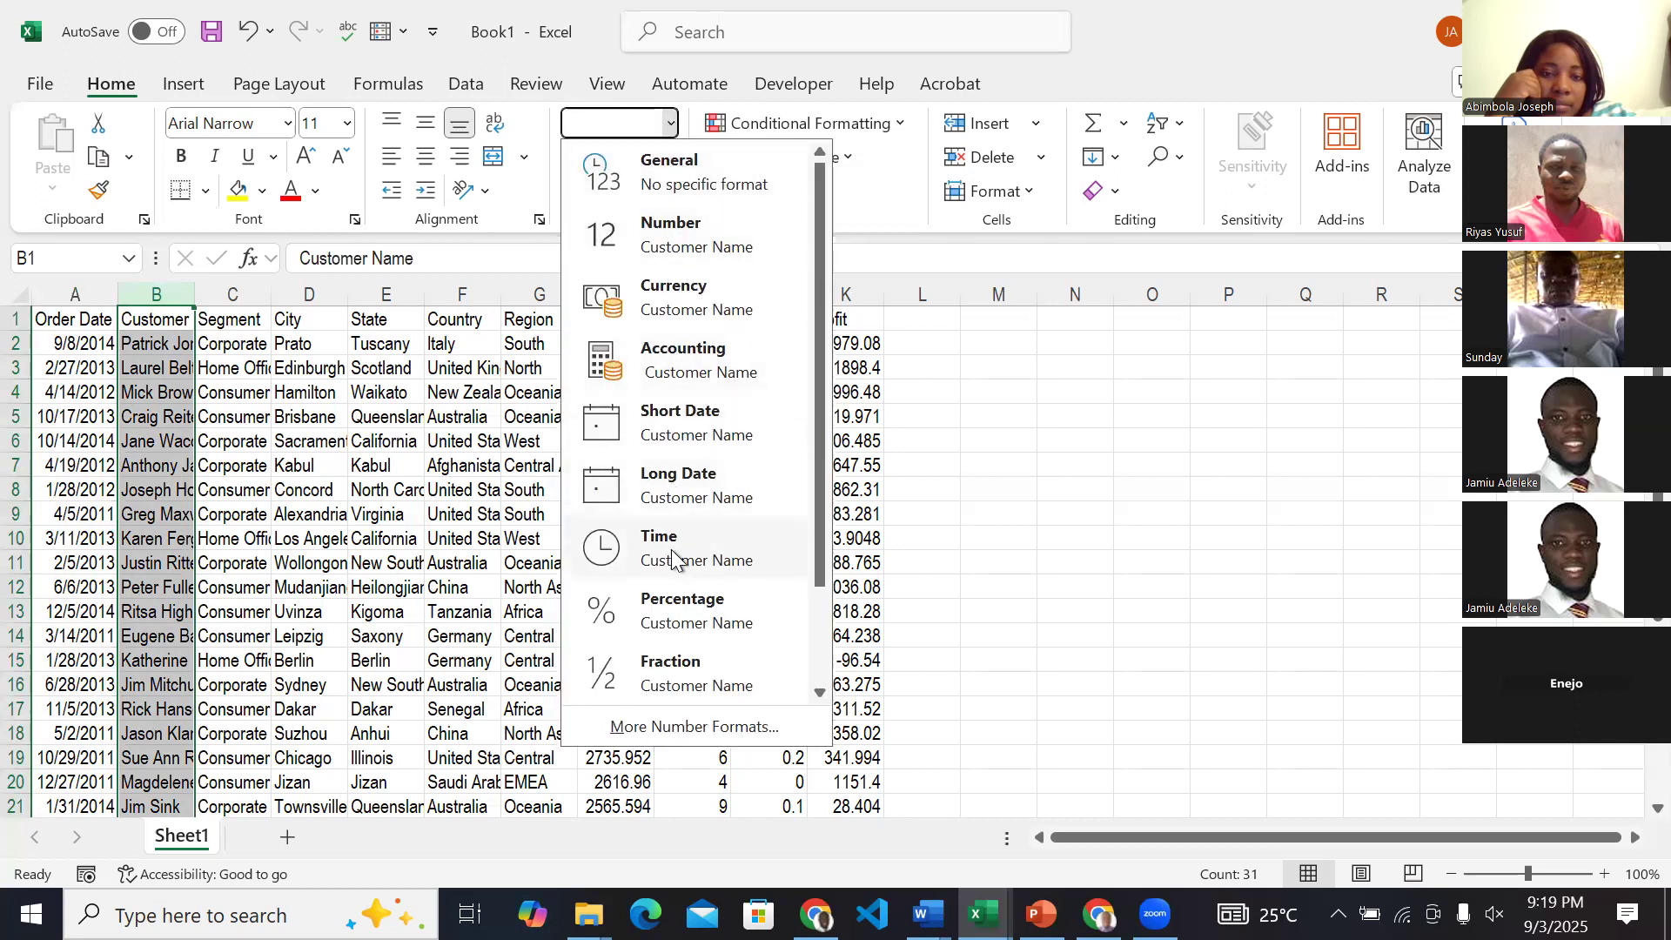
scroll(679, 579, down, 2)
click(674, 666)
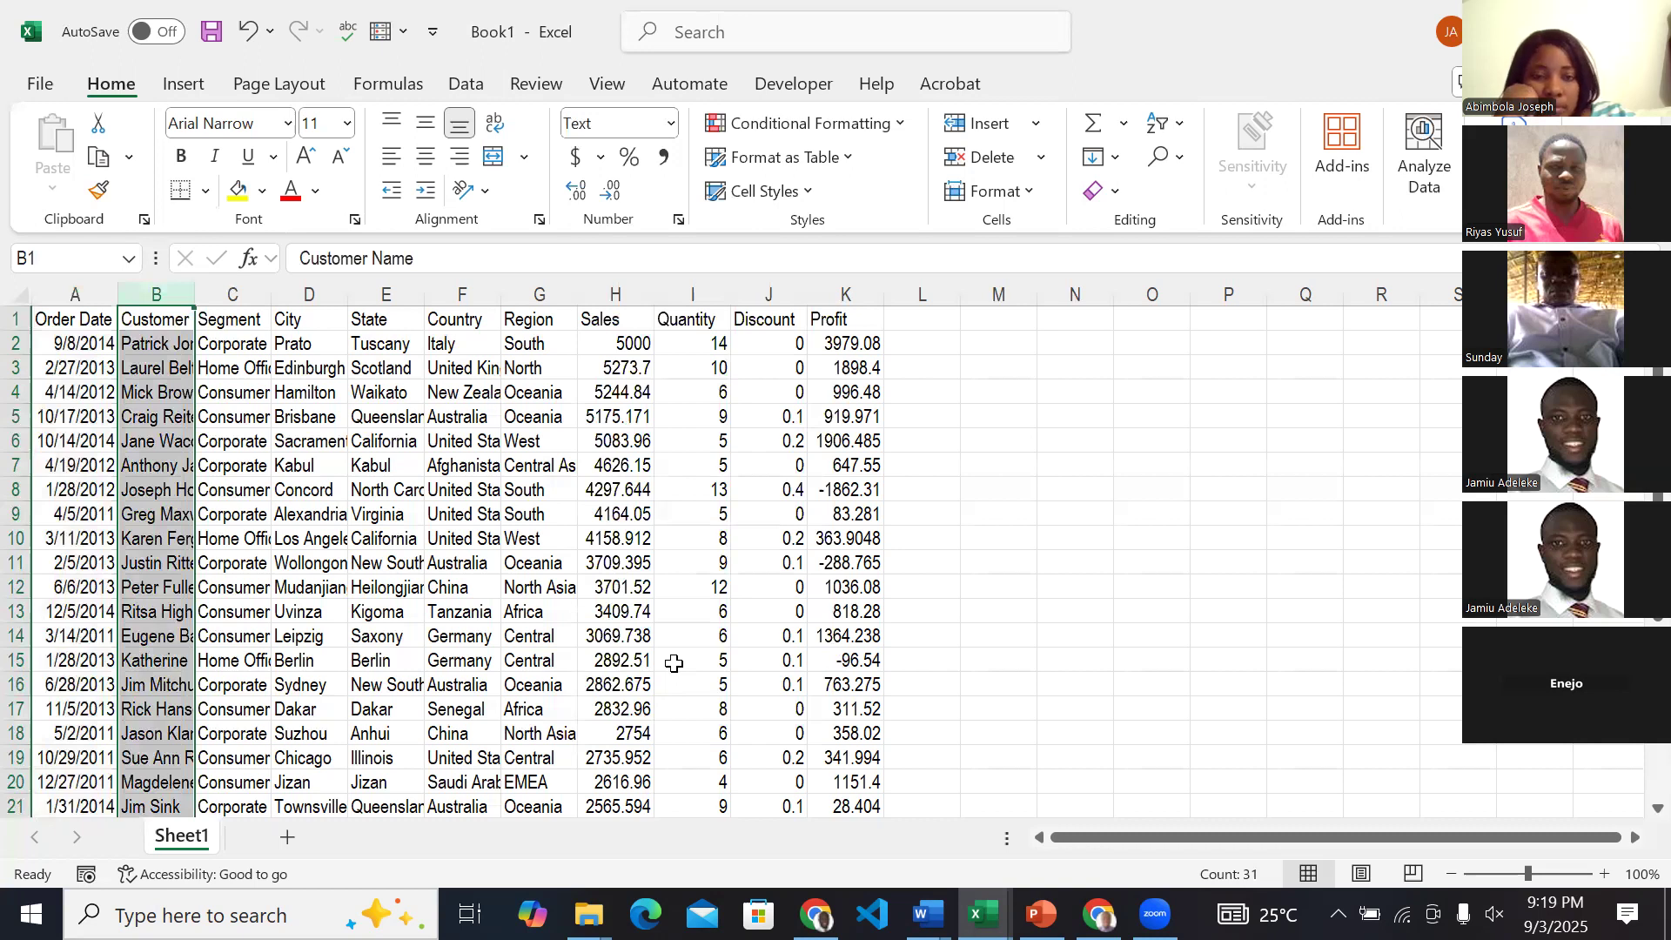
click(160, 290)
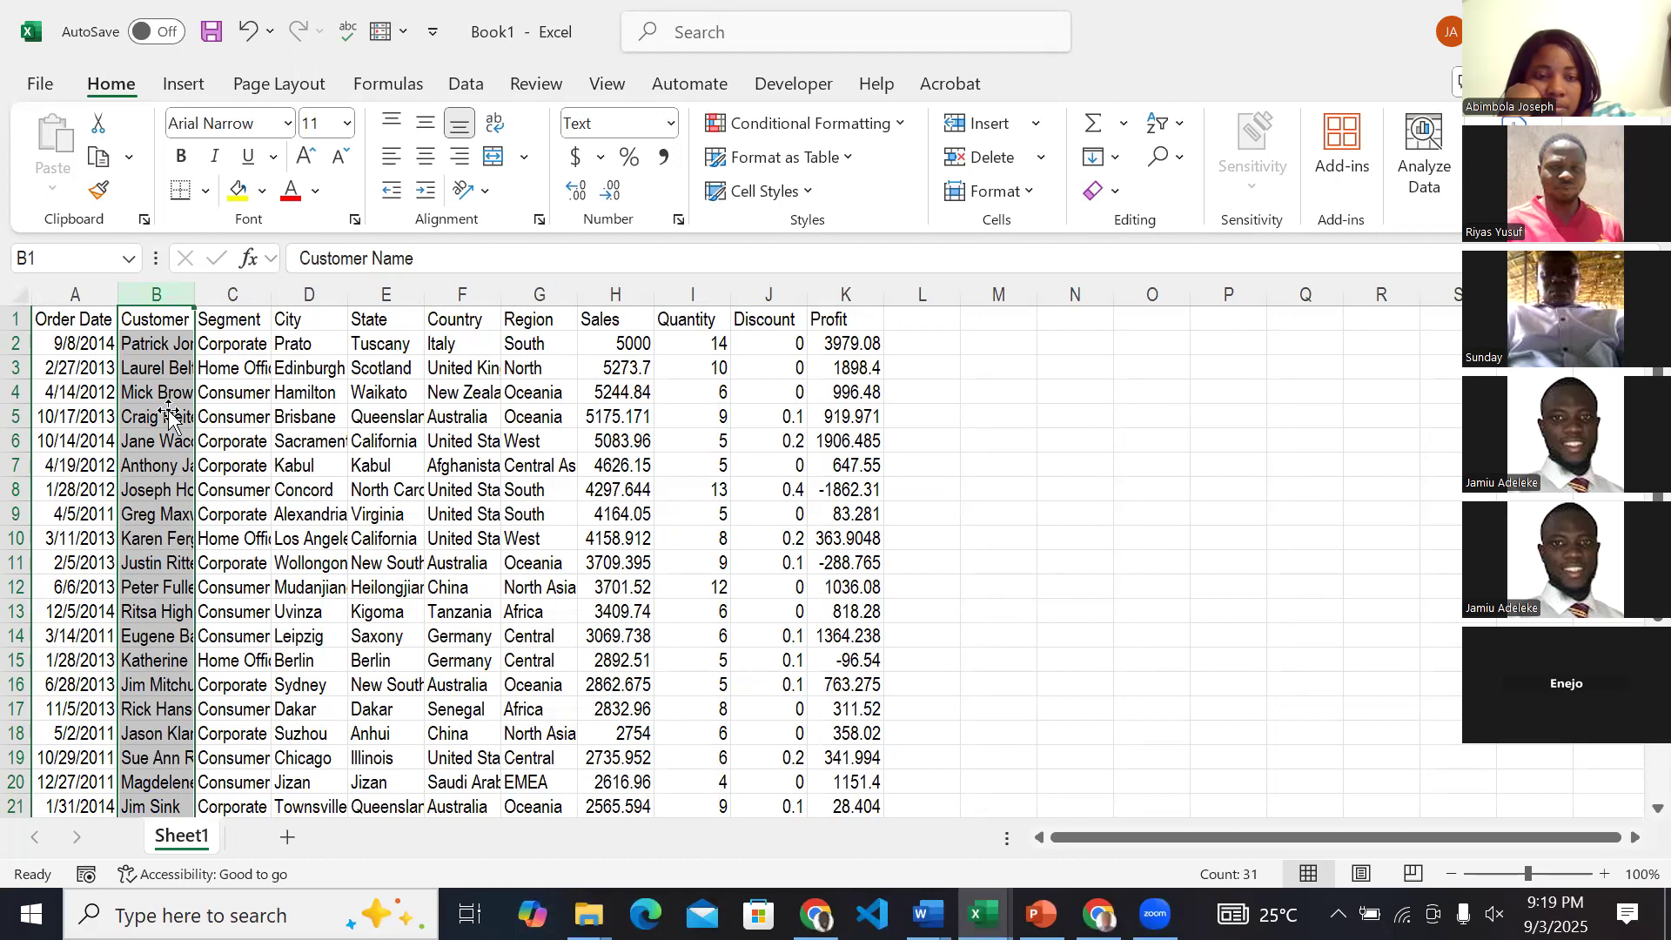
Format the Segment through Region columns as Text.
click(248, 296)
drag(354, 314, 524, 307)
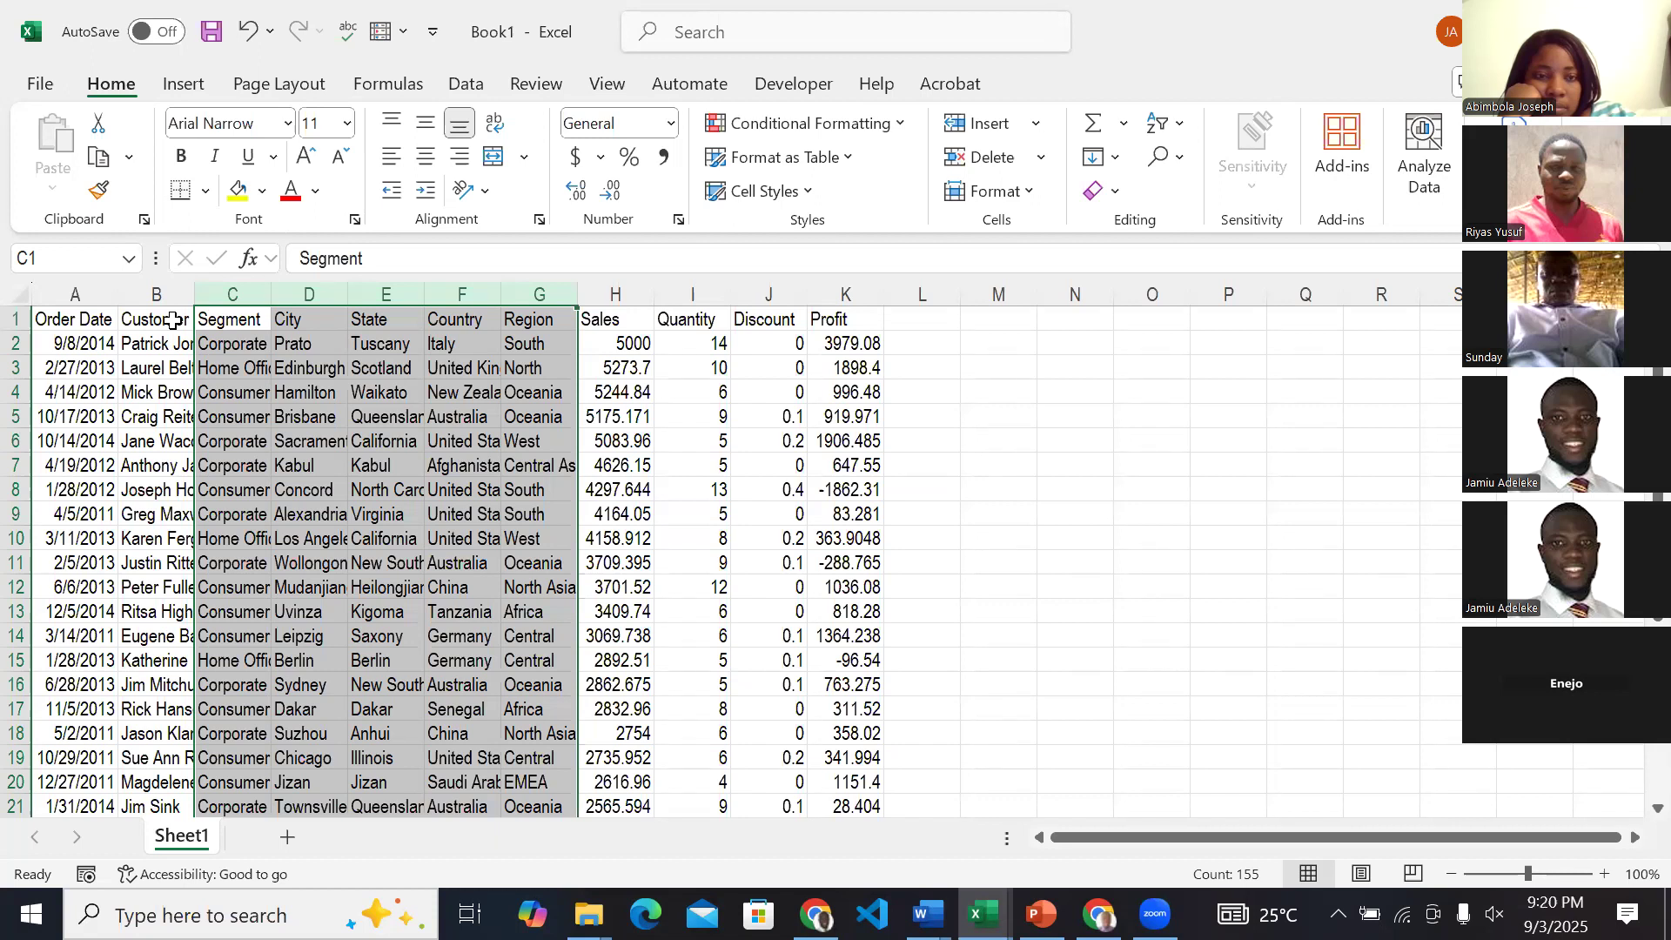
click(671, 130)
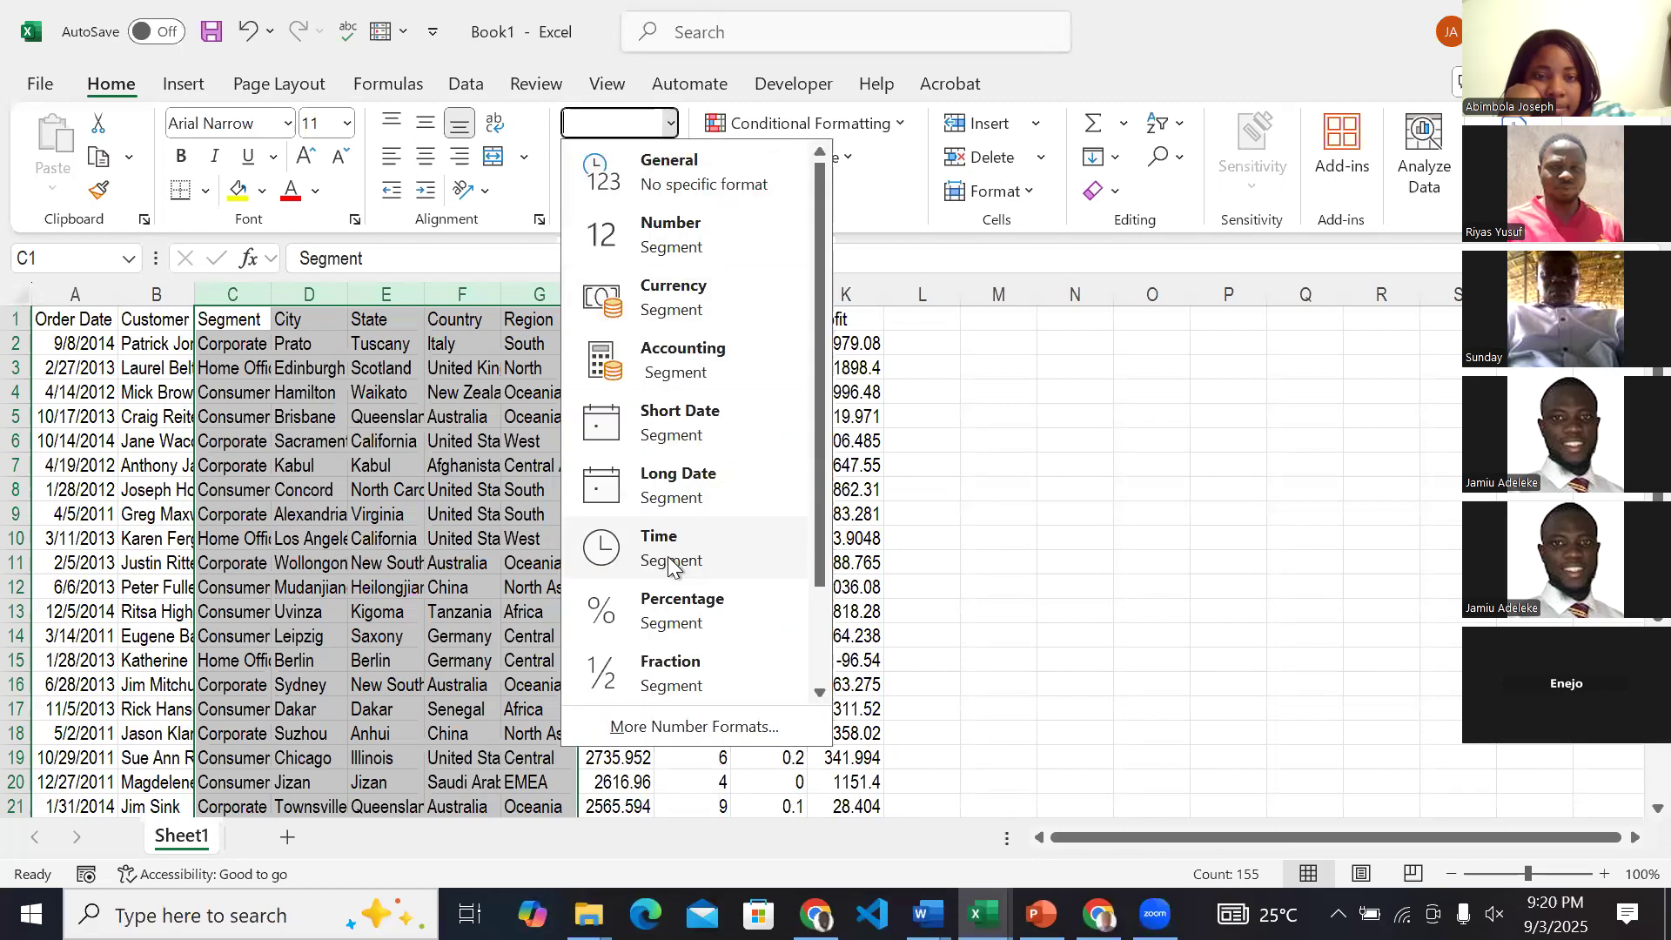
scroll(670, 565, down, 2)
click(655, 670)
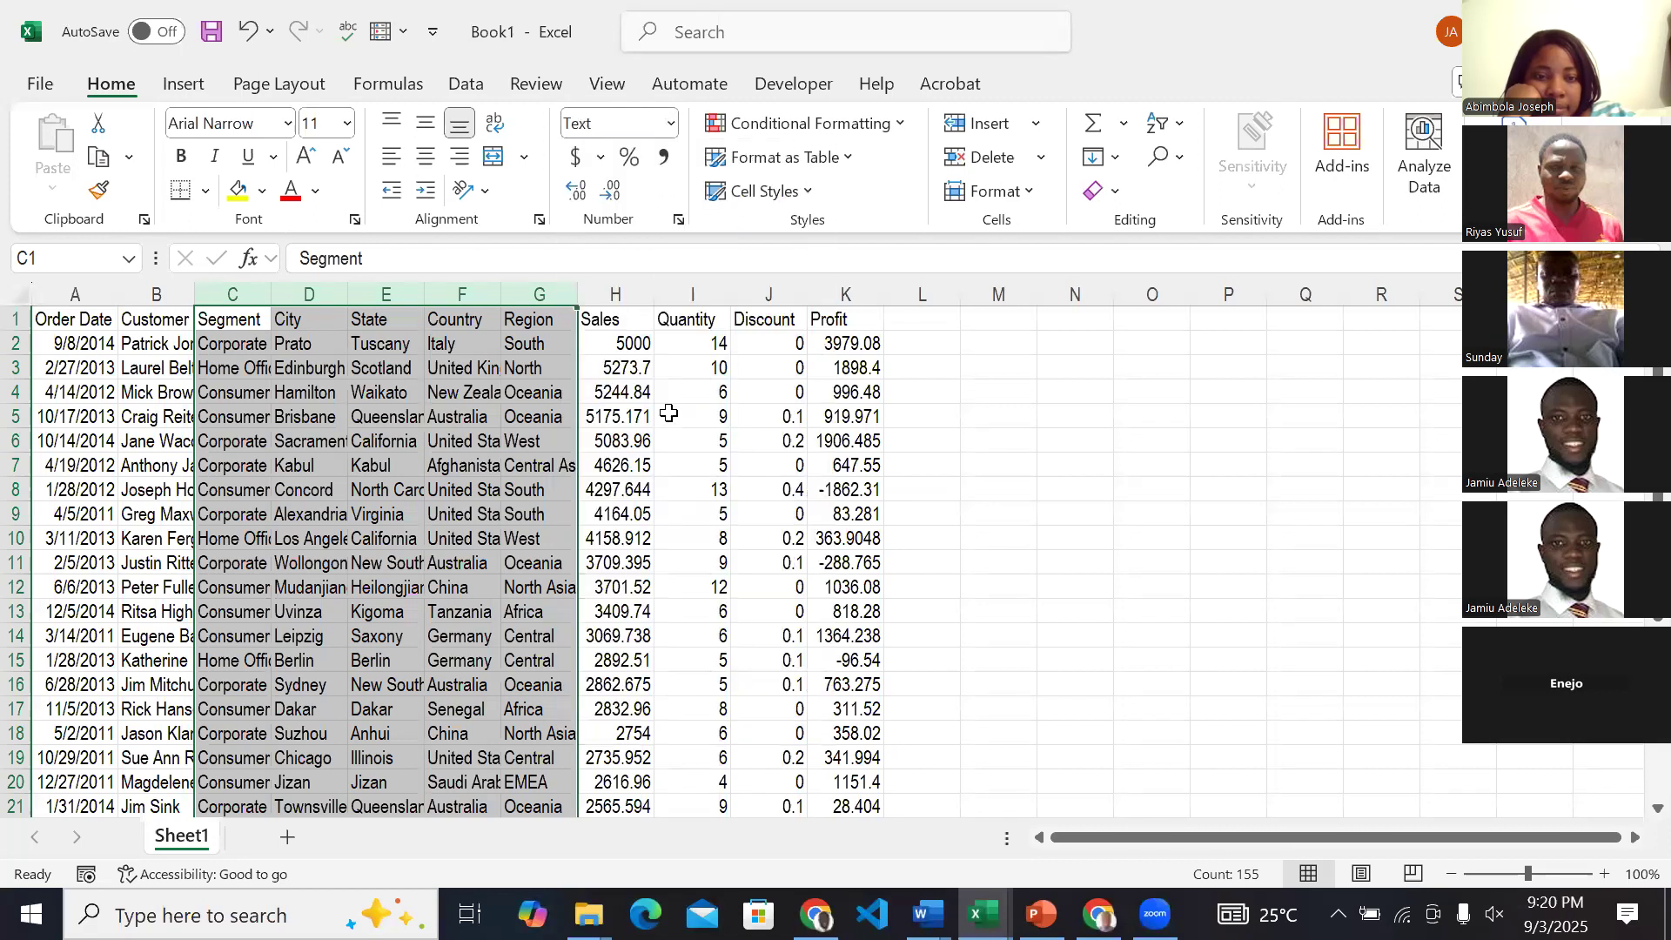
Format the Sales, Quantity, Discount and Profit columns as Number.
click(617, 294)
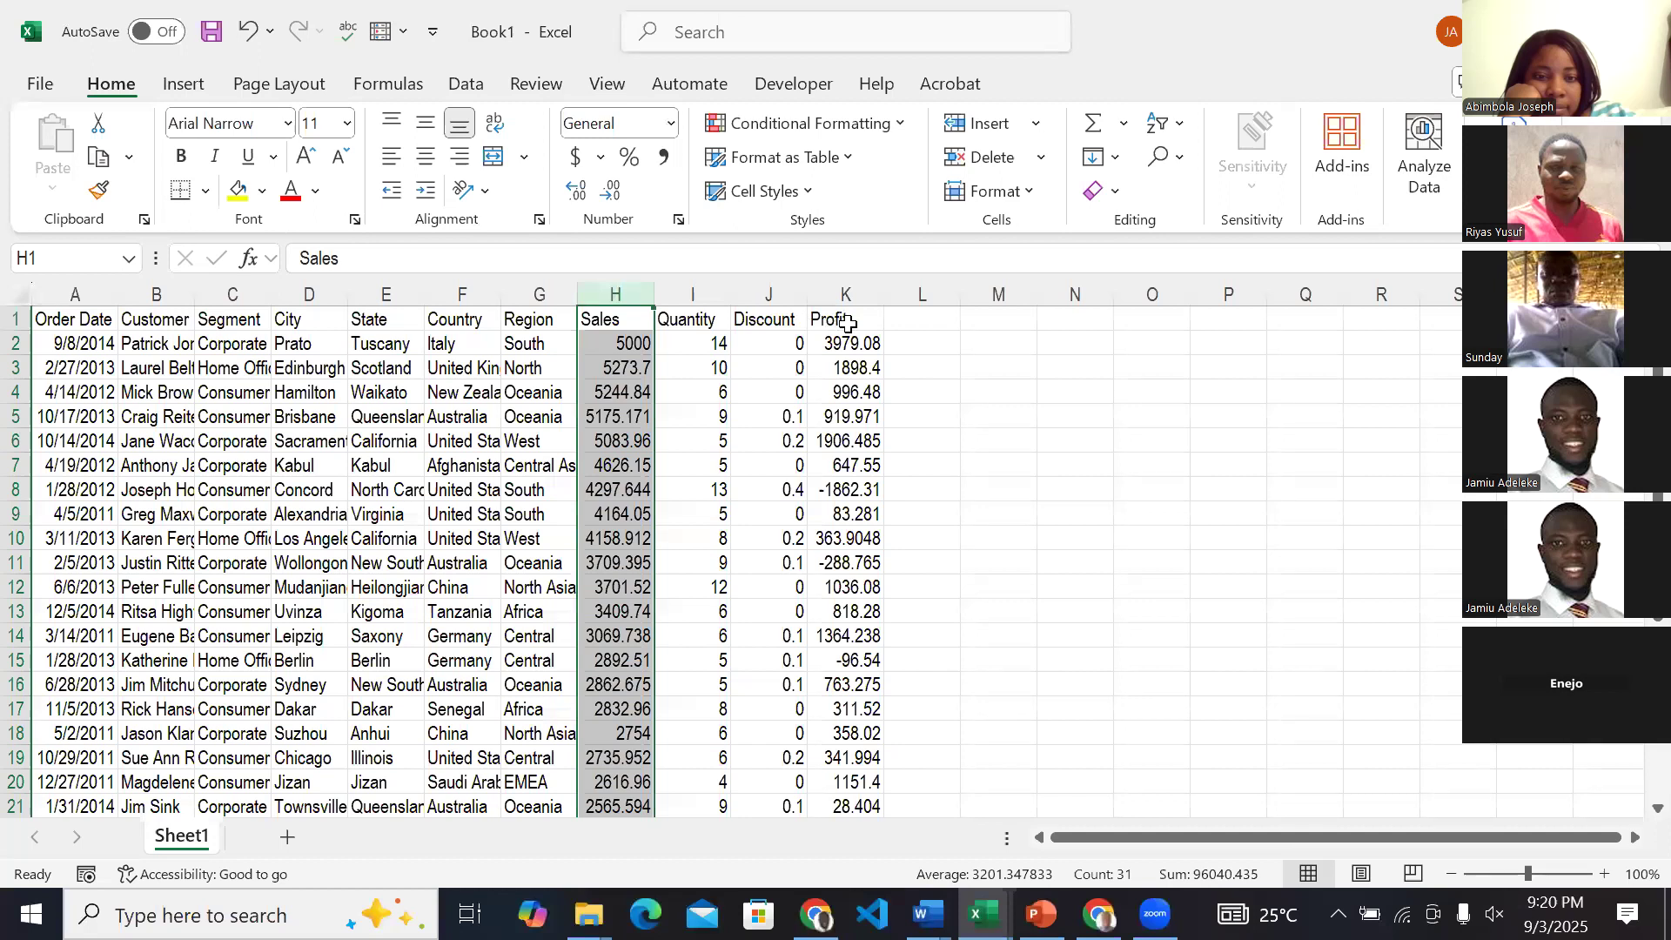
drag(633, 295, 837, 295)
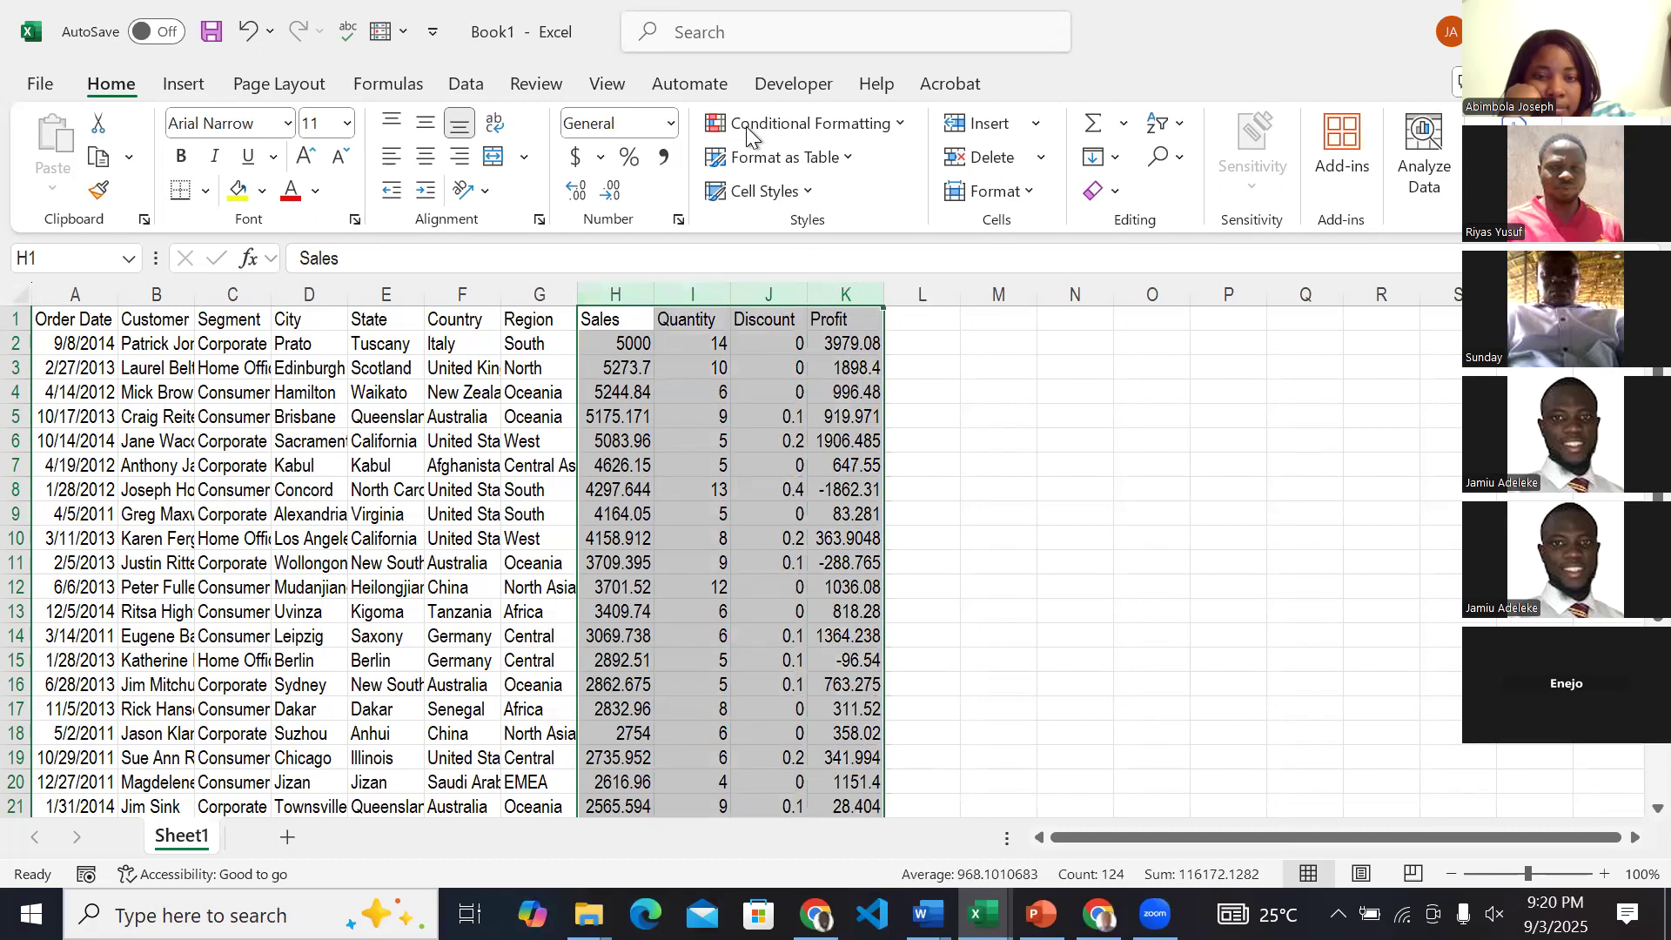
click(671, 123)
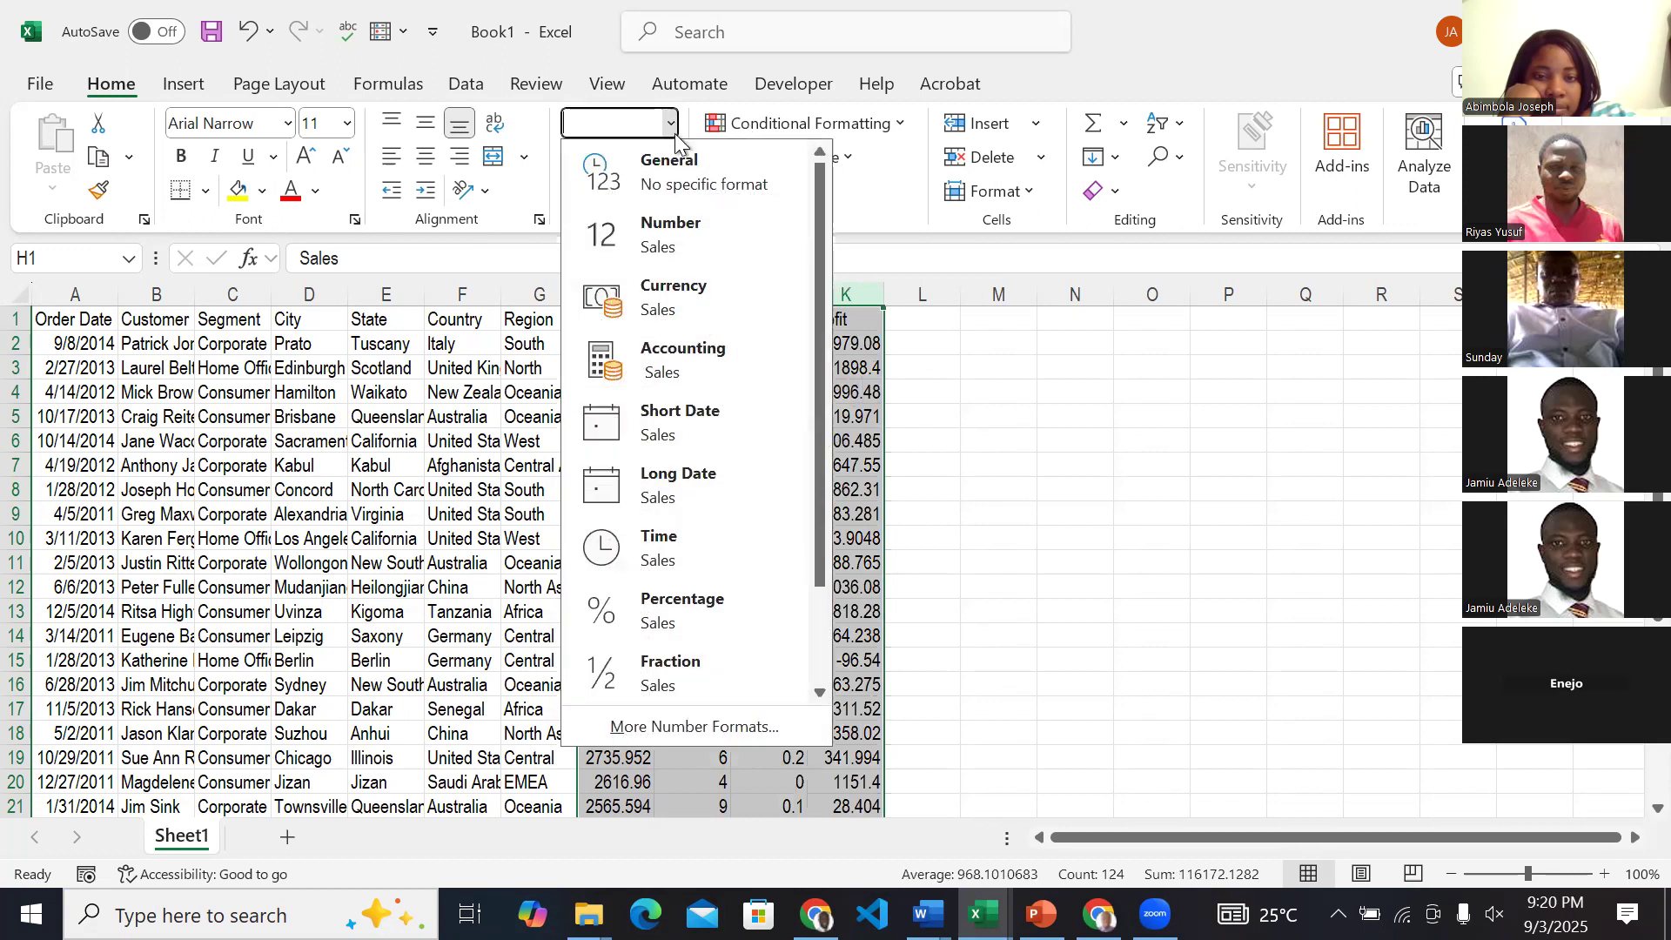
click(671, 229)
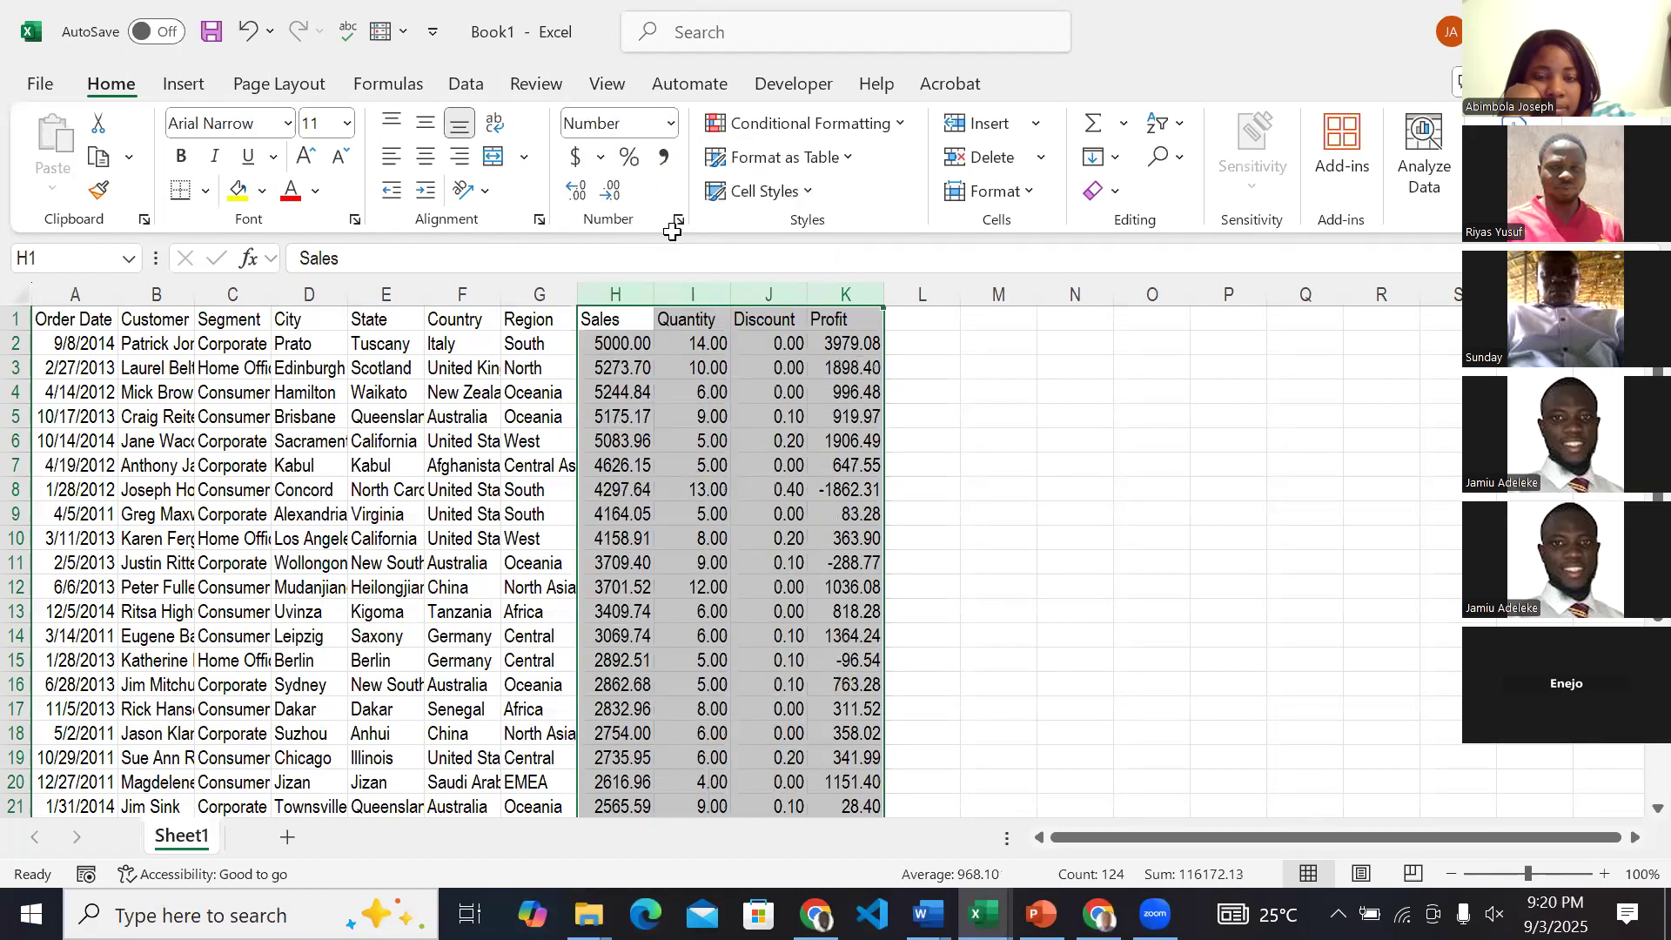
Increase the Sales and Quantity columns to four decimal places.
click(687, 343)
drag(612, 295, 702, 296)
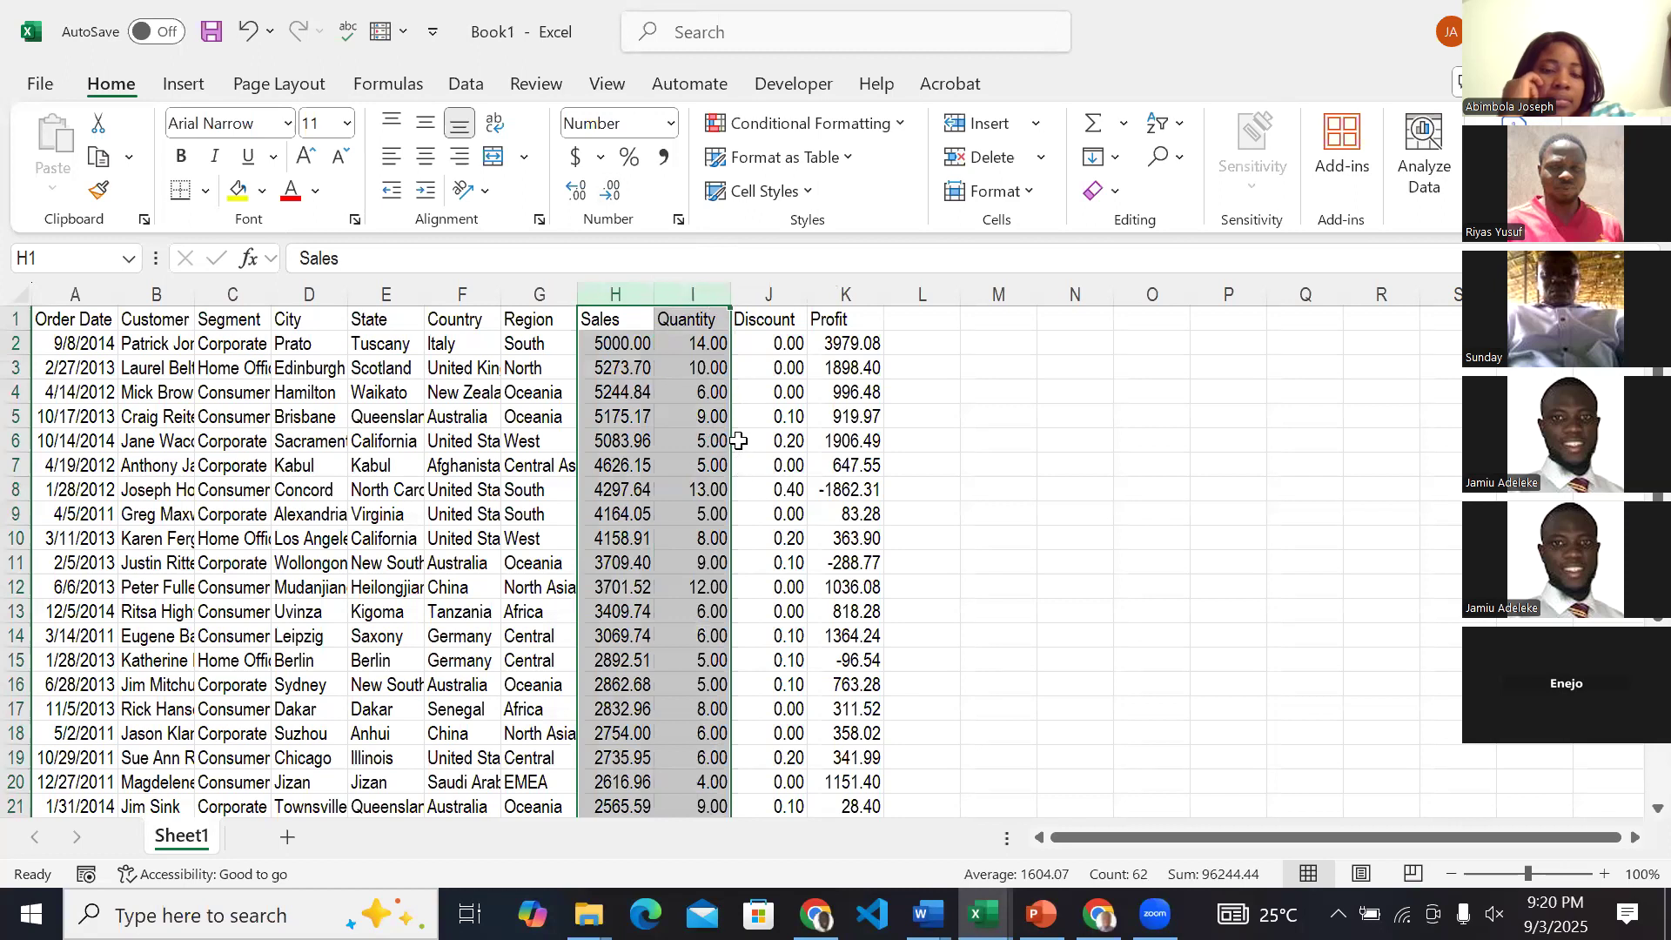
click(588, 197)
click(589, 196)
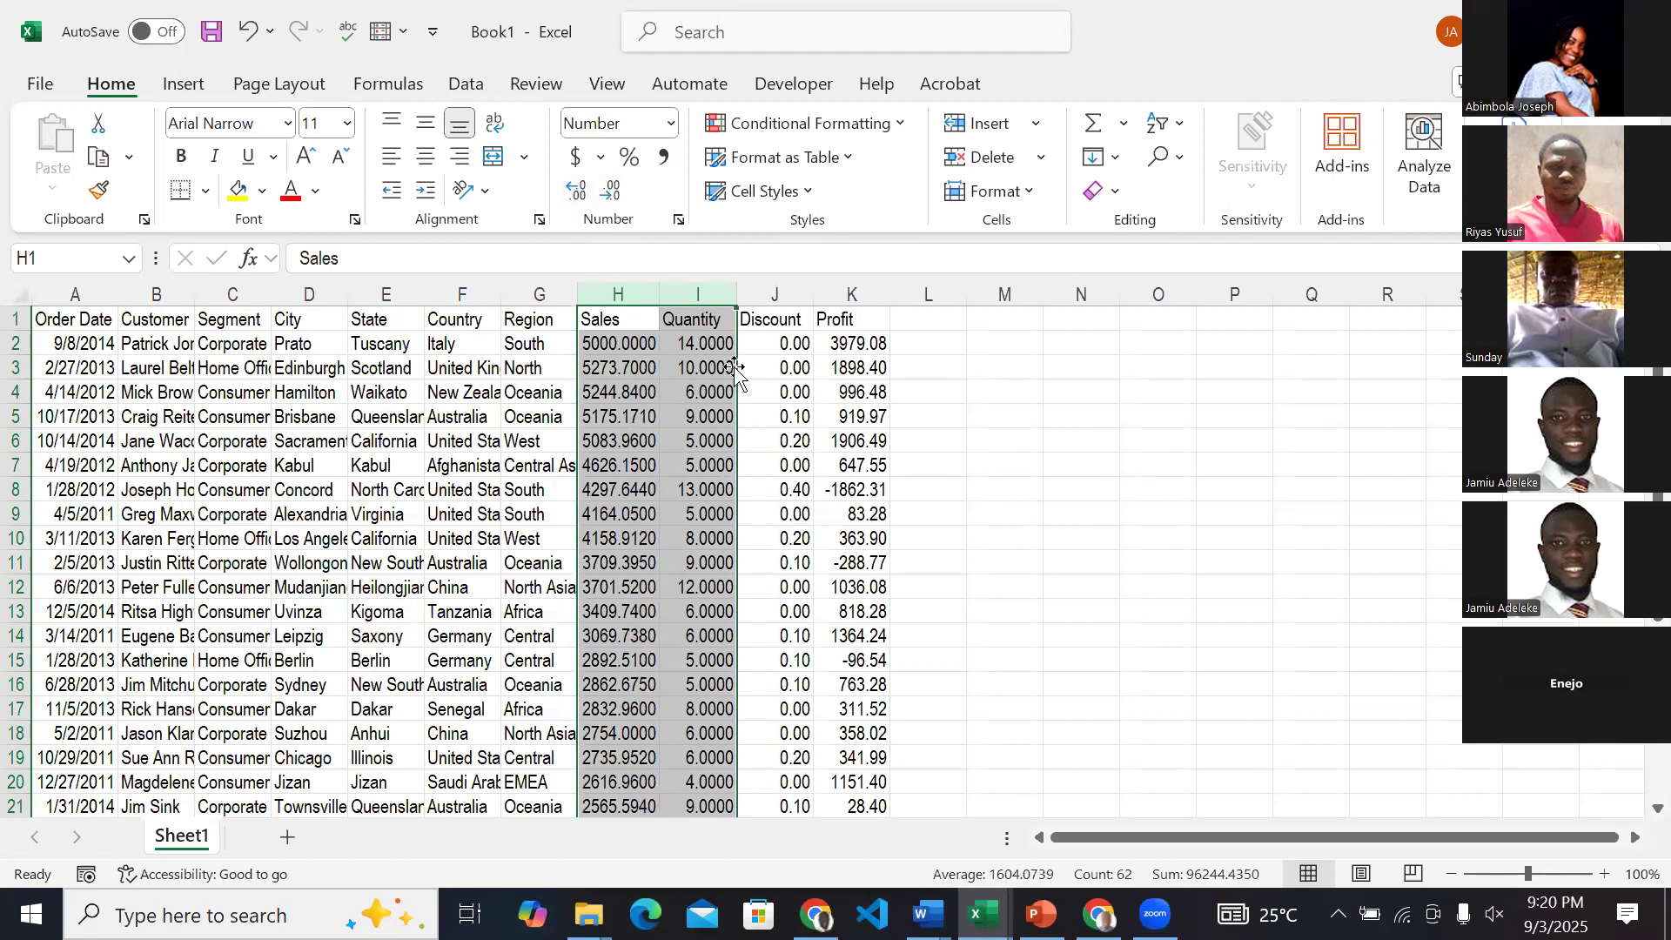
Reduce the Sales, Quantity and Profit columns to zero decimal places, leaving the Discount column as it is.
click(618, 198)
click(618, 198)
click(618, 198)
click(618, 198)
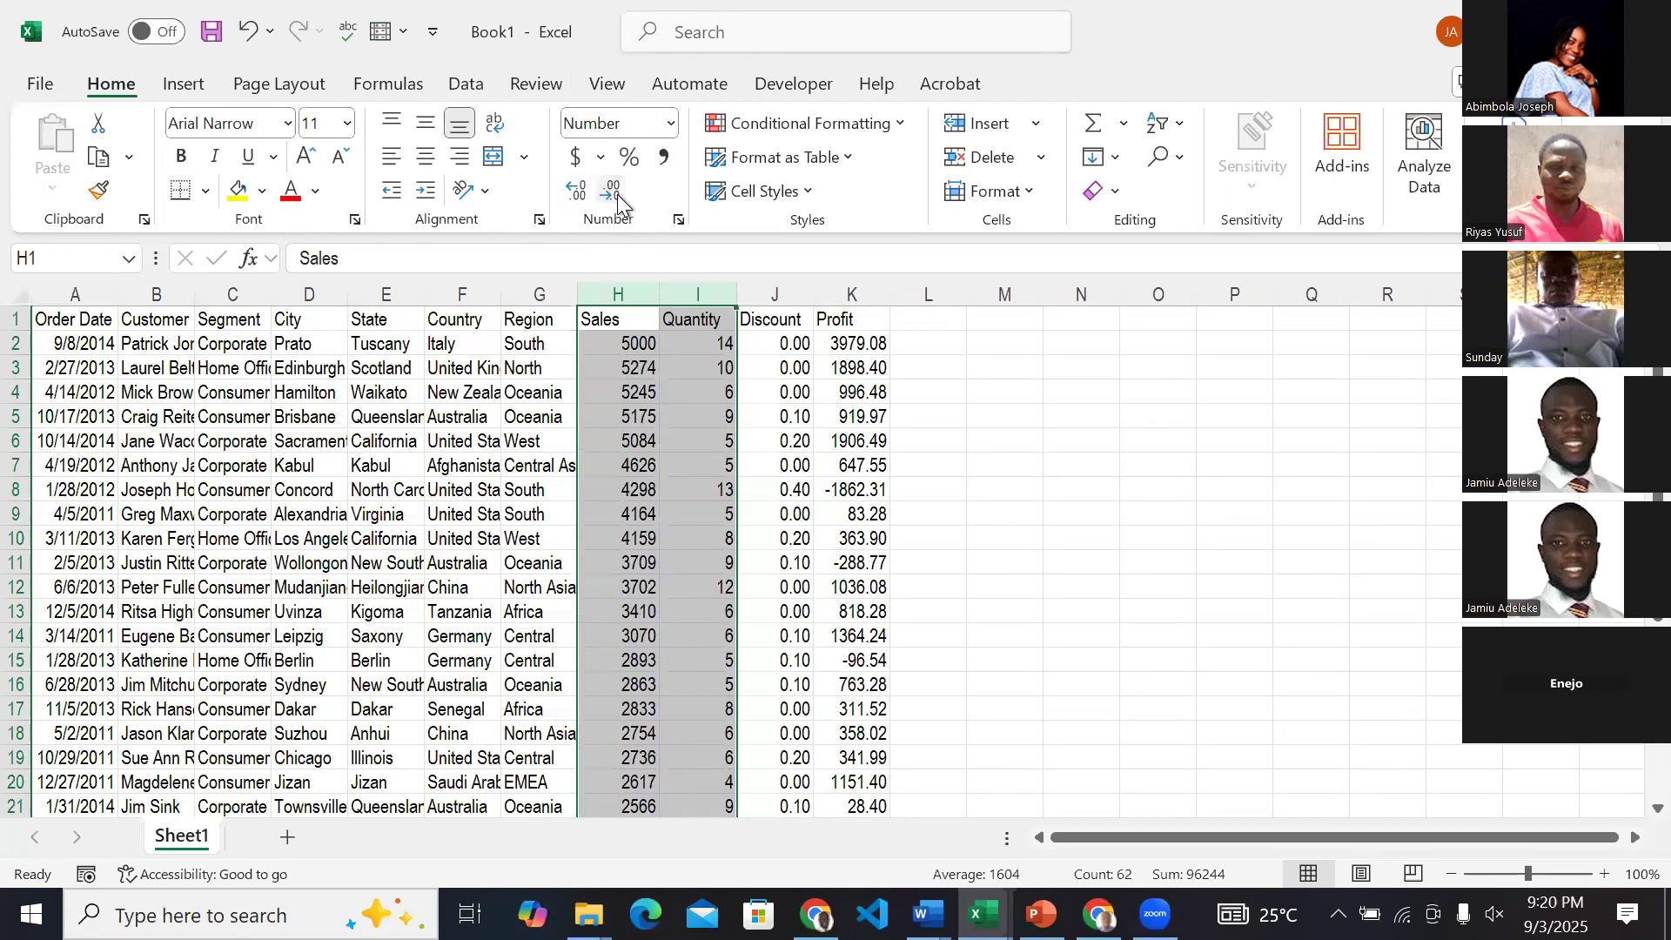
click(842, 294)
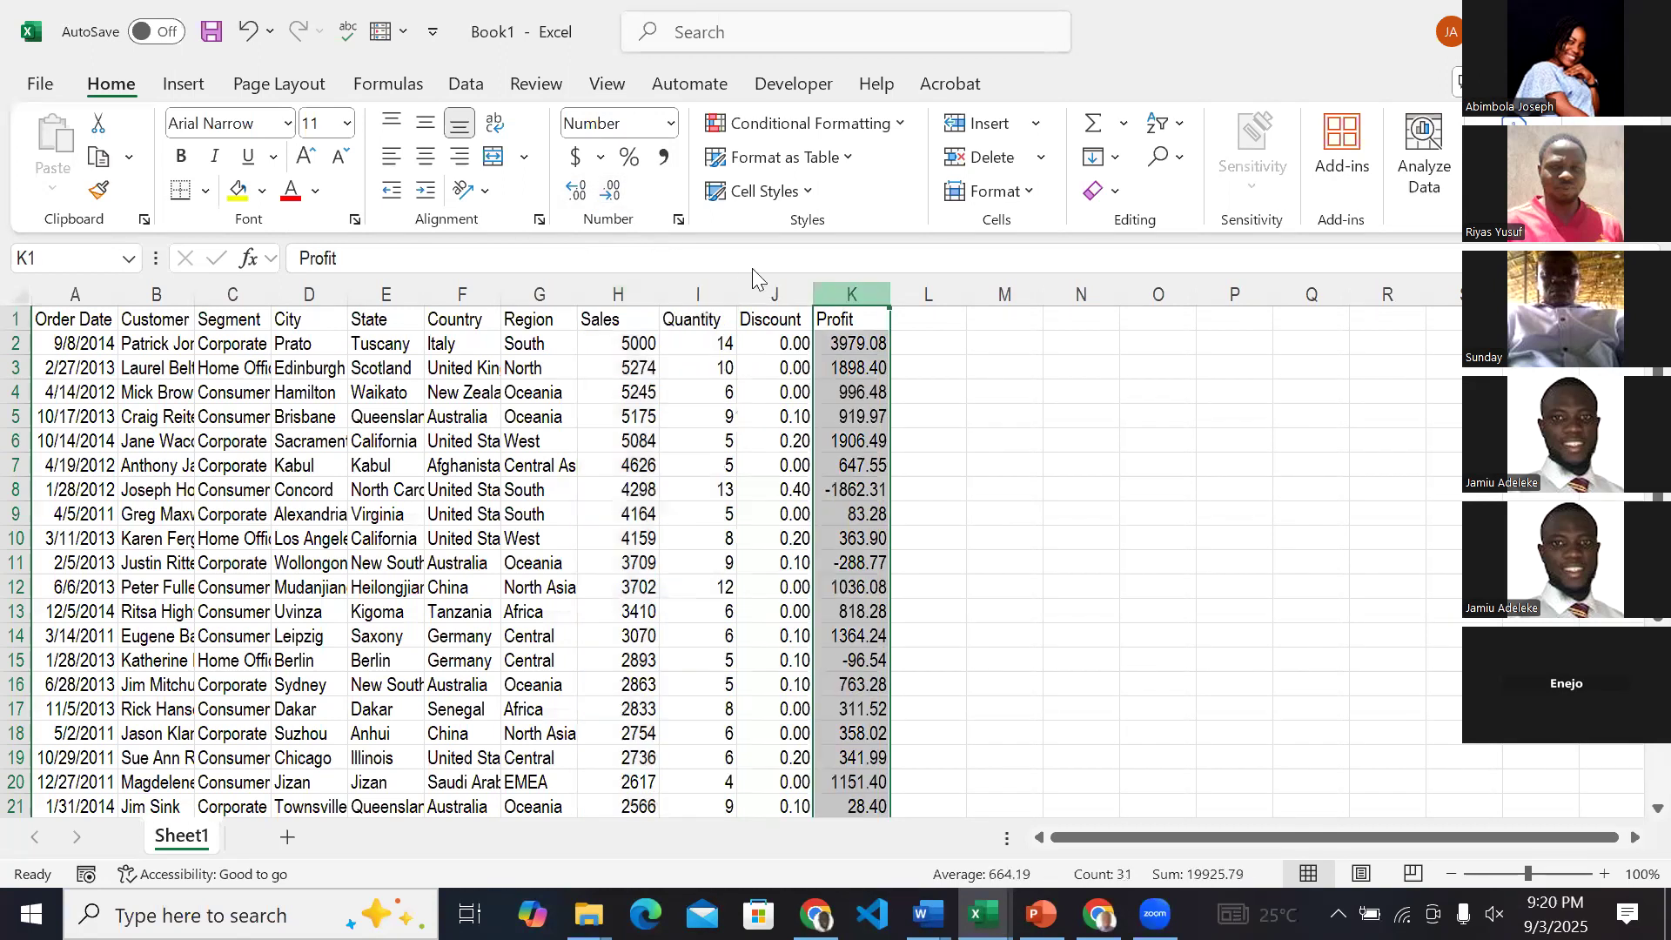
click(617, 209)
click(617, 209)
click(1018, 566)
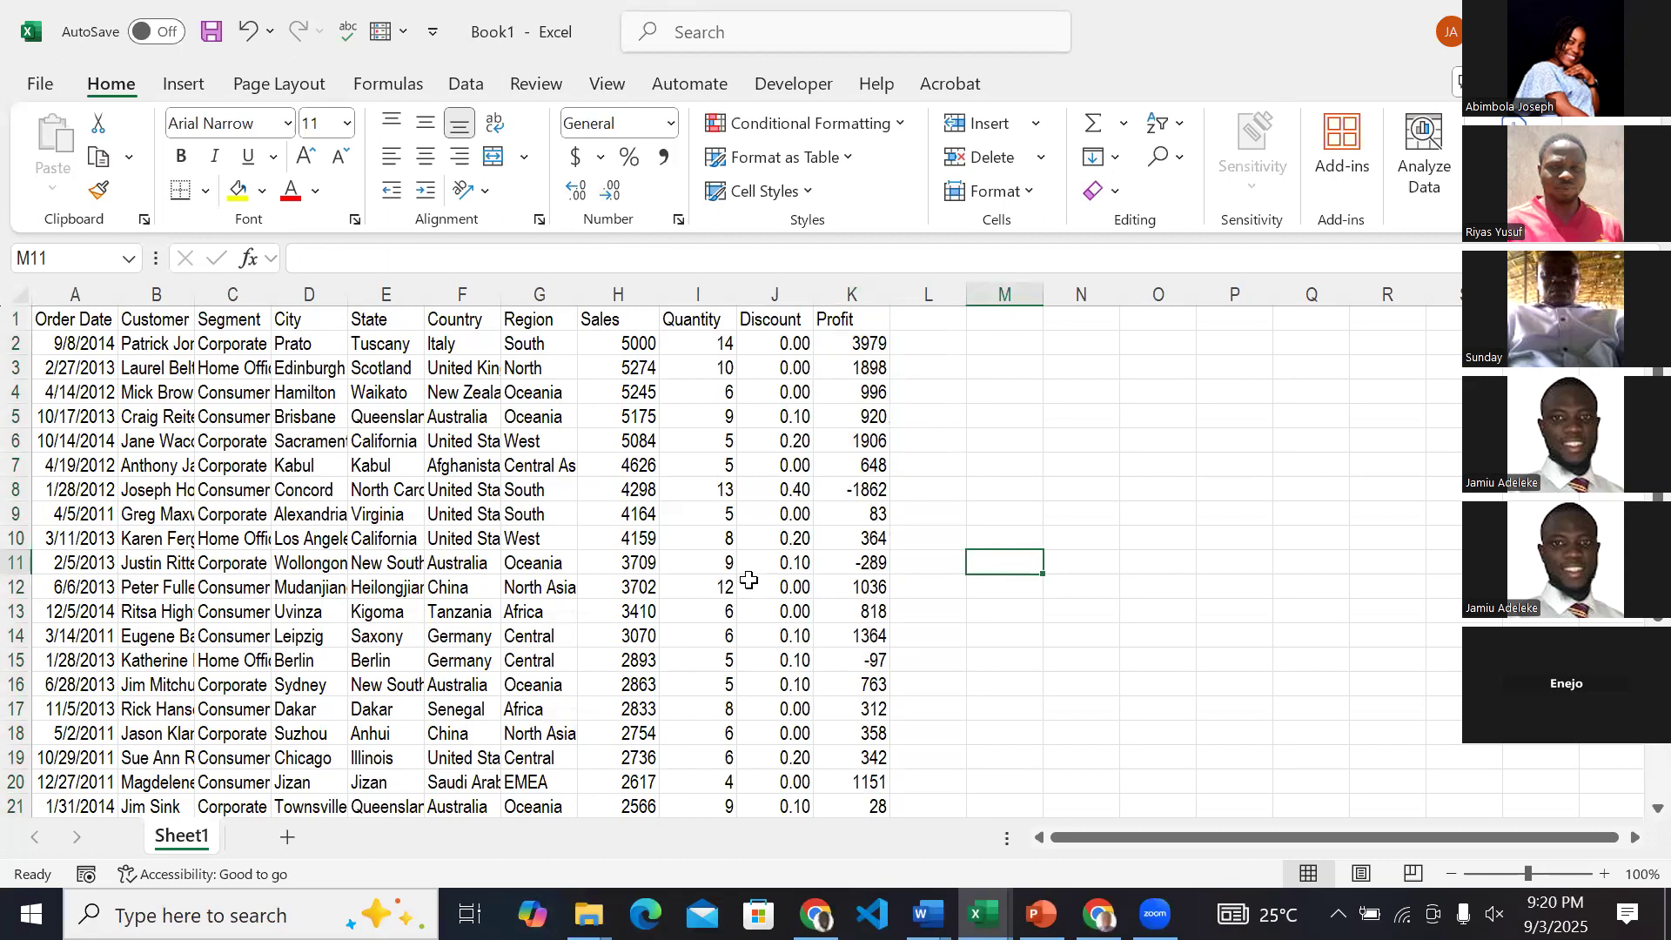
Look through all rows of the raw sales data from the header to the last record.
scroll(748, 580, down, 6)
scroll(749, 579, up, 6)
scroll(495, 393, down, 8)
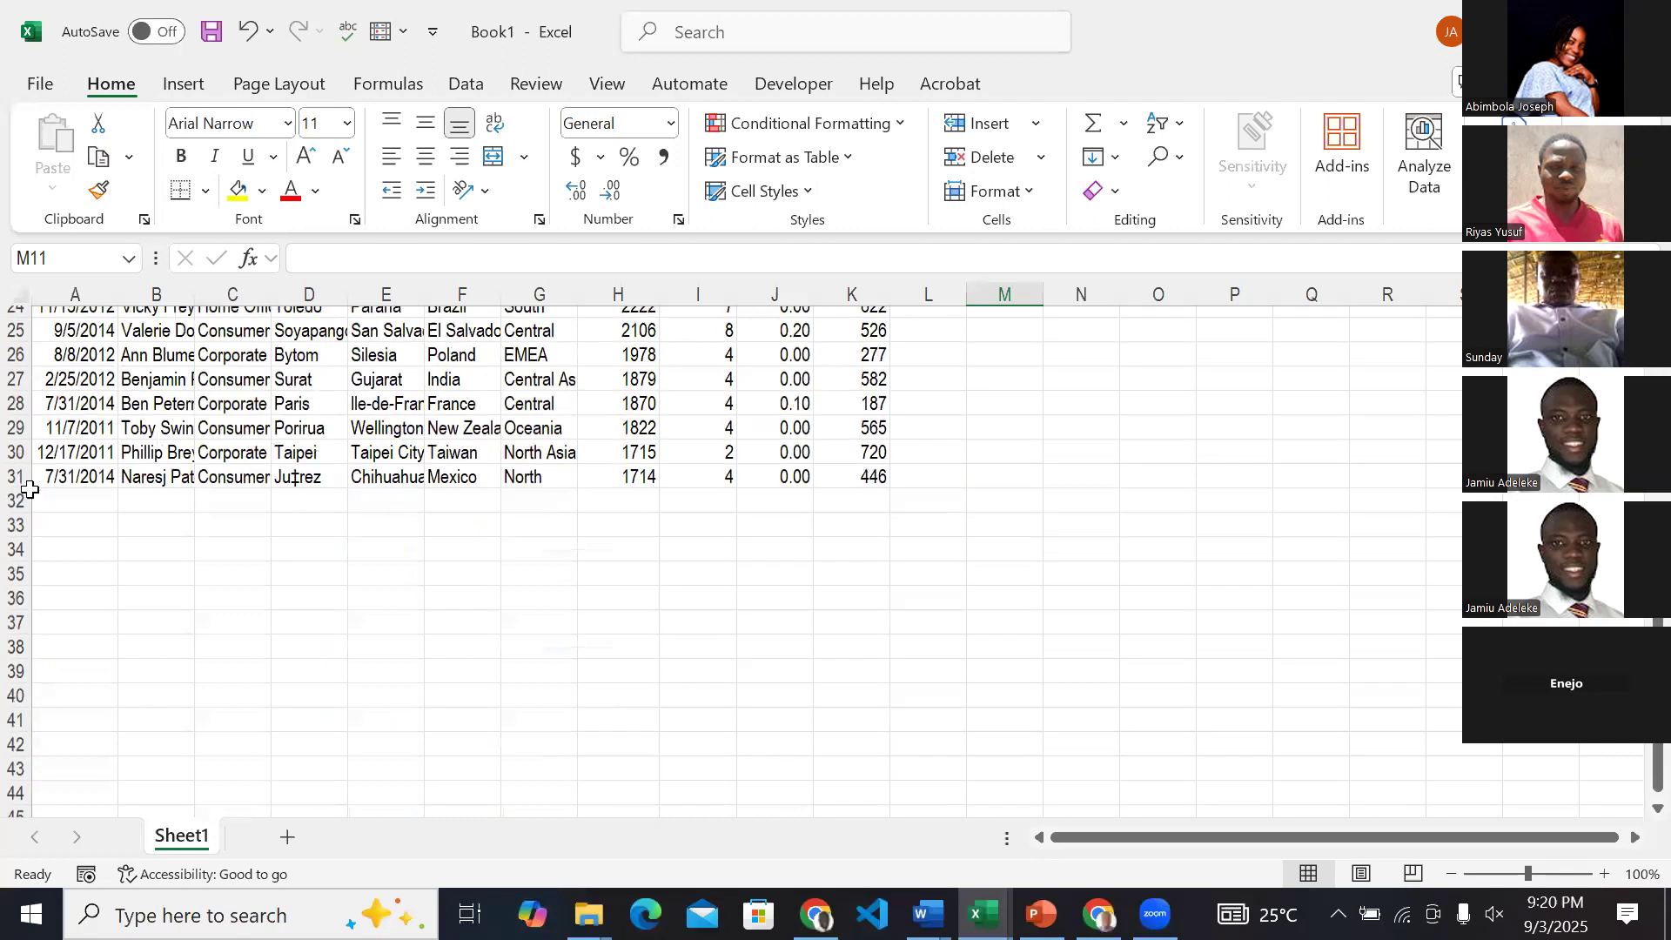
scroll(164, 463, up, 8)
scroll(164, 463, down, 1)
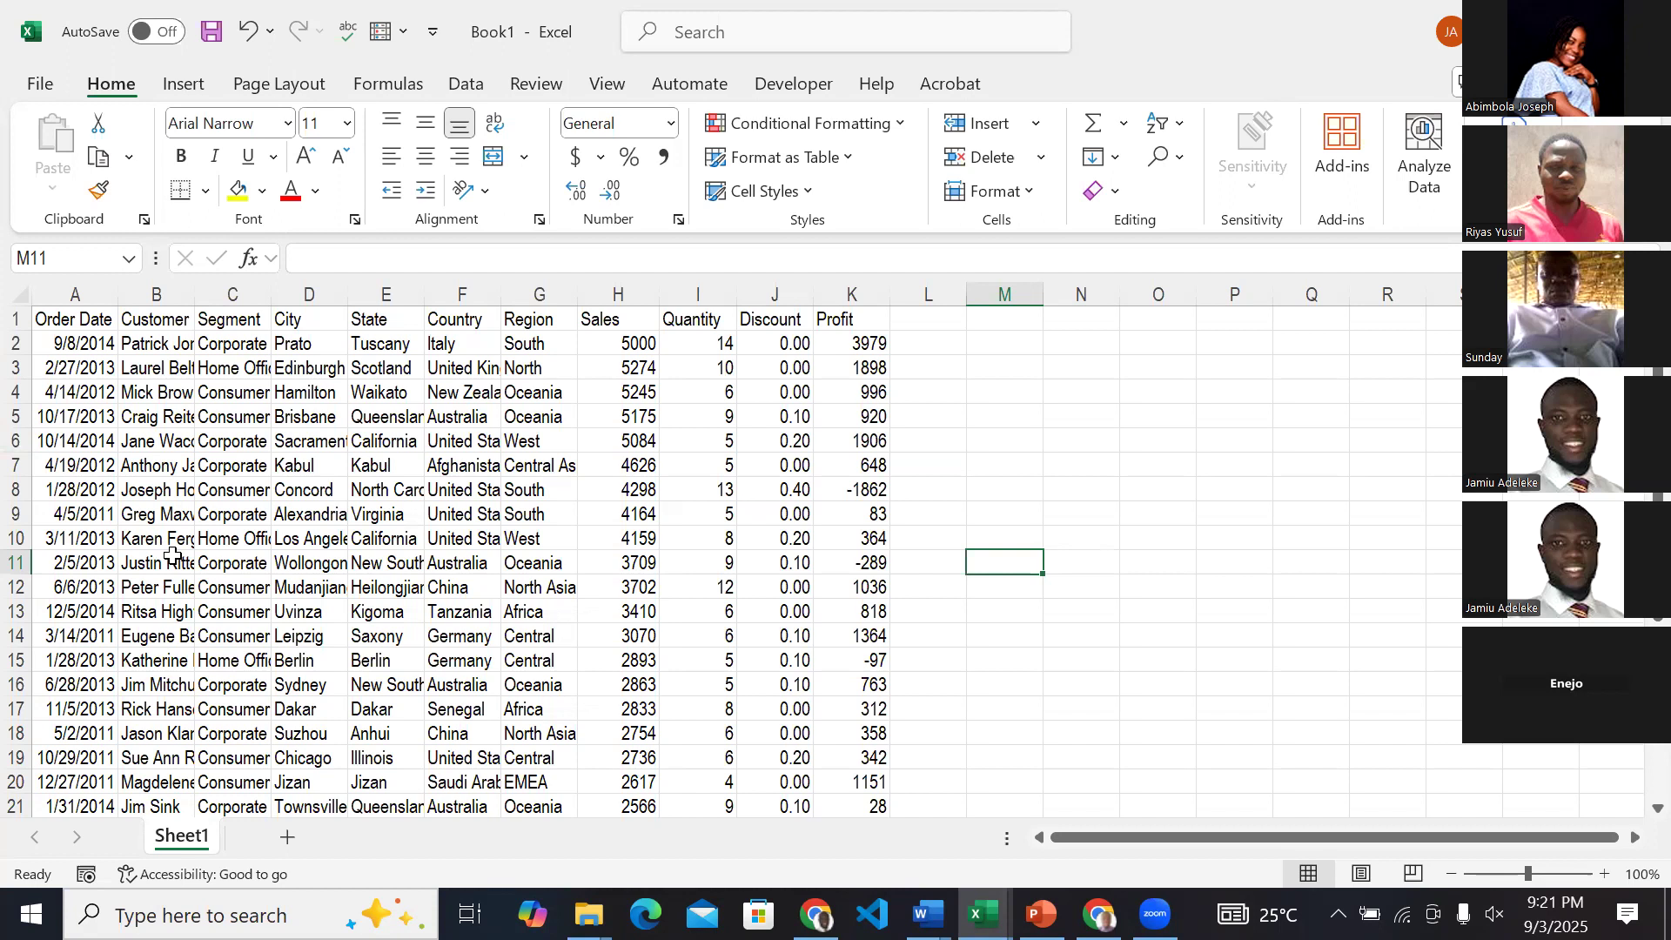
scroll(172, 555, down, 2)
scroll(173, 555, down, 3)
scroll(172, 556, up, 5)
scroll(500, 641, down, 3)
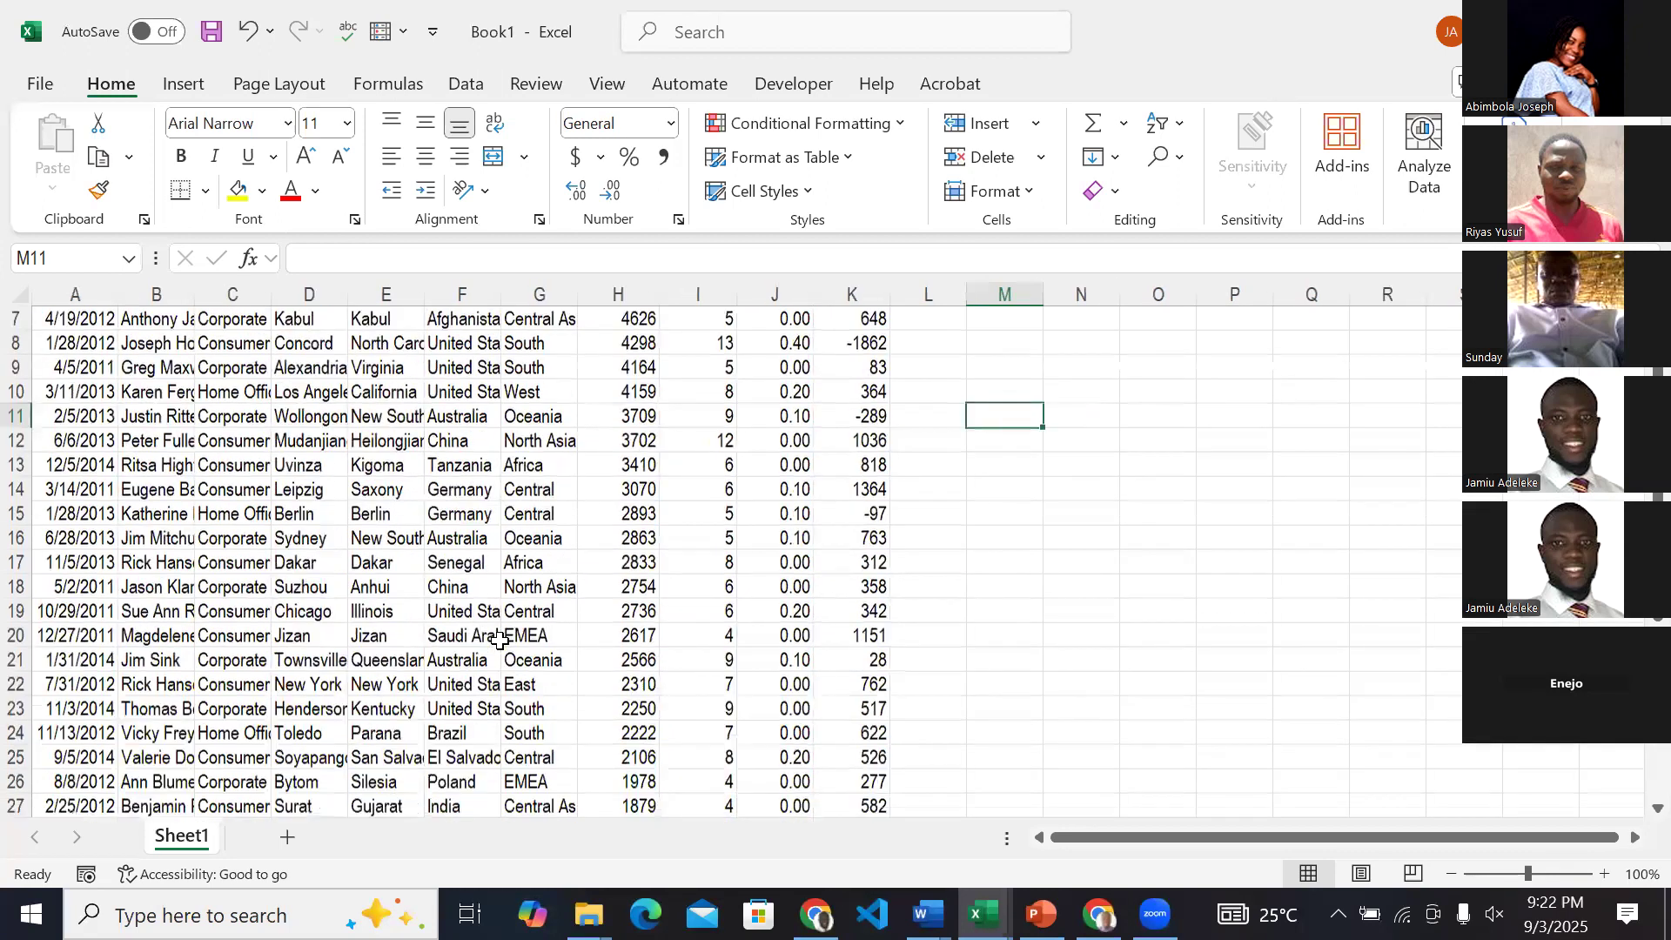
scroll(500, 640, up, 3)
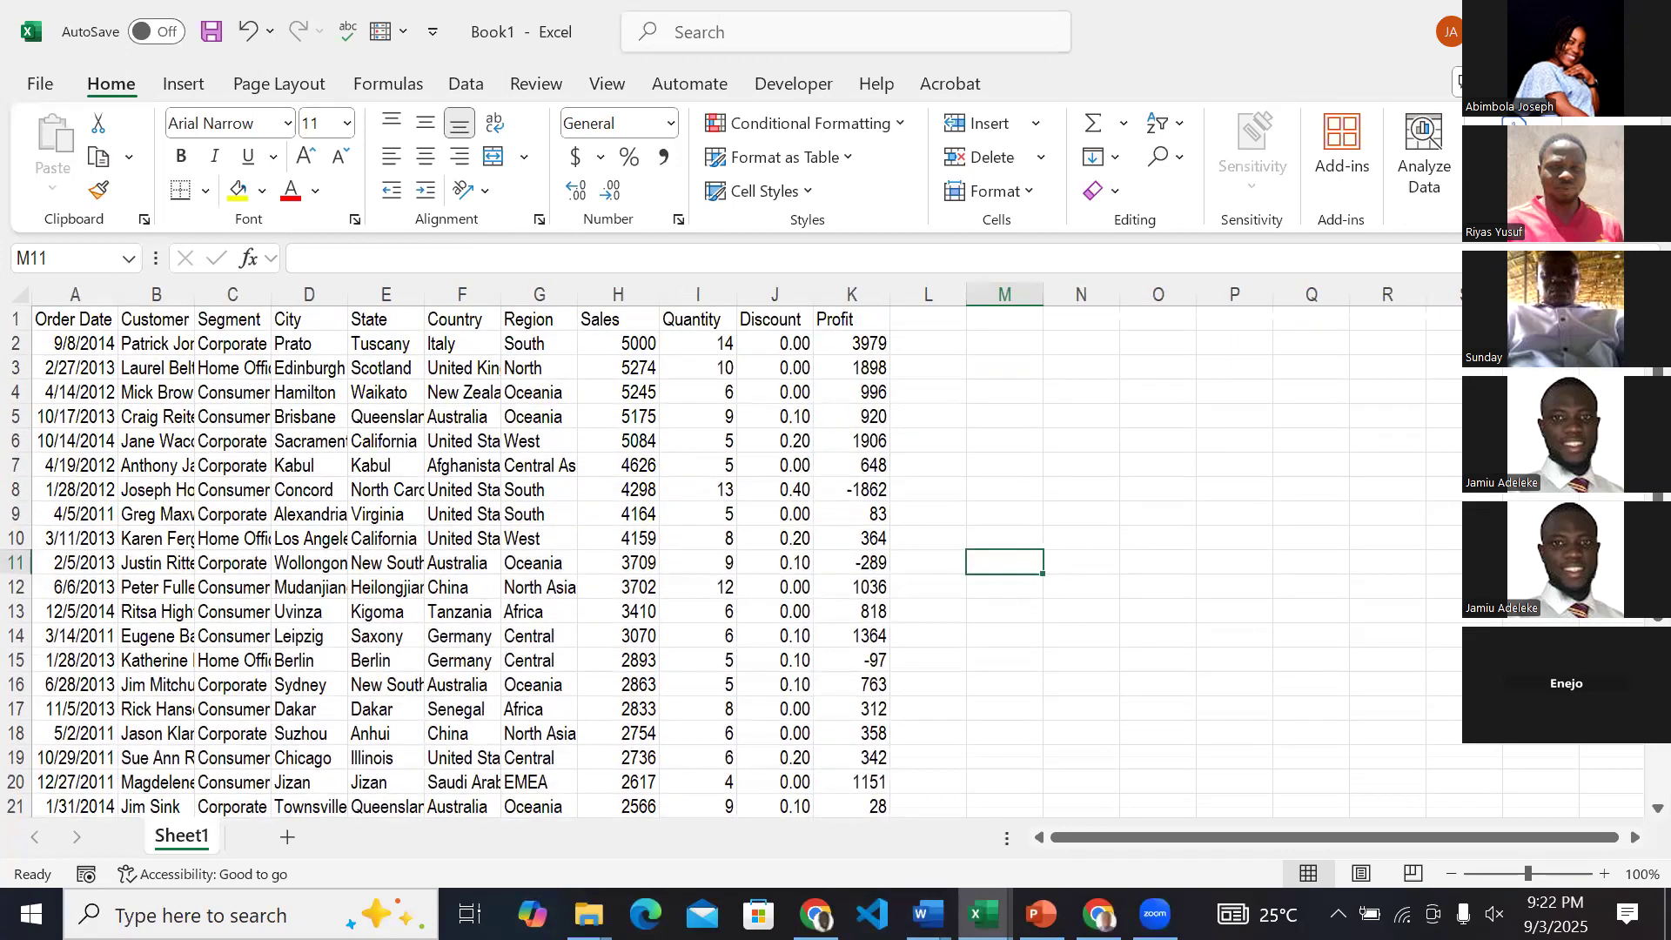
Switch to the ABC & Co Sales Dashboard workbook, examine its summary cards and charts, and return to Book1.
click(984, 914)
click(926, 832)
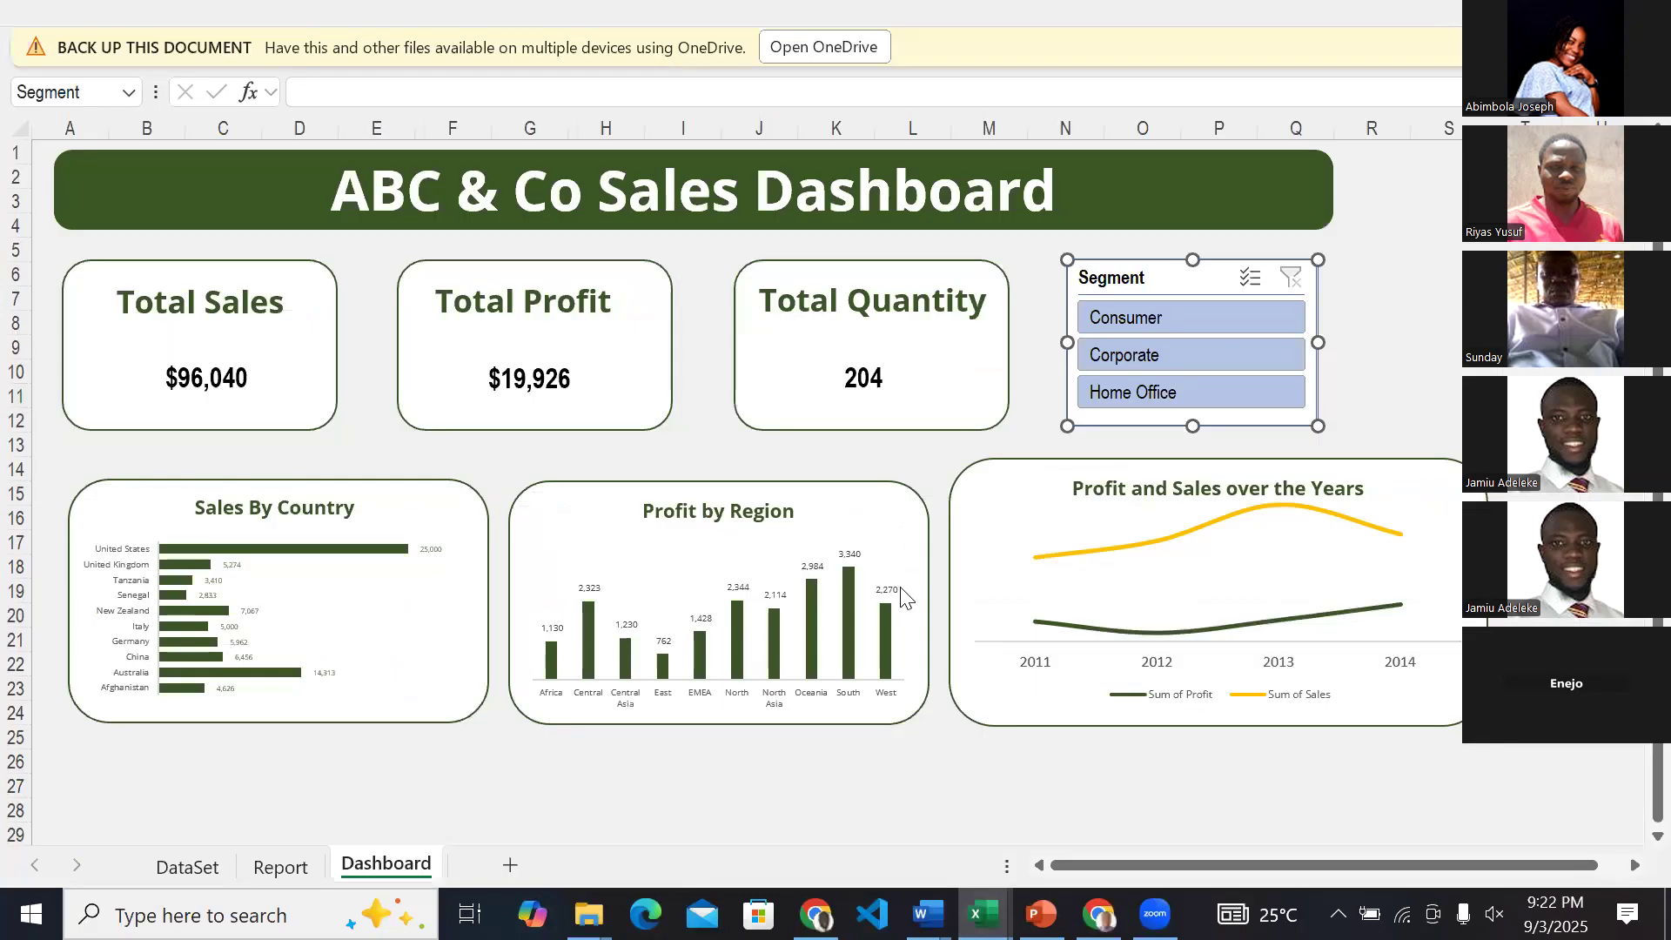
mouse_move(905, 599)
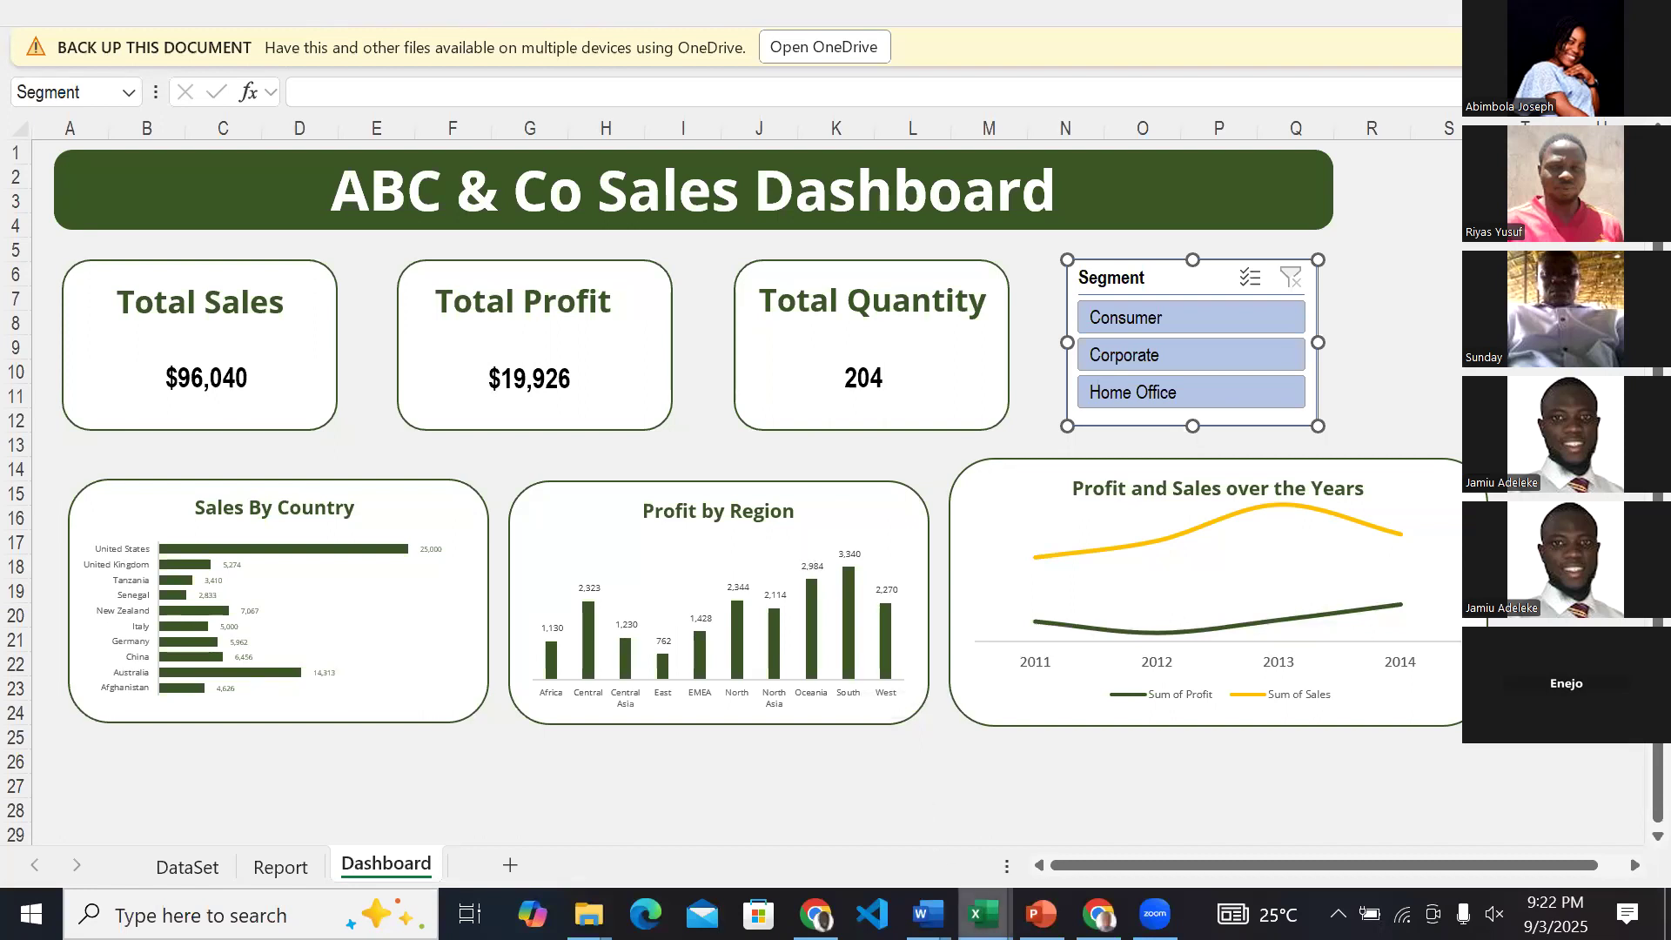
mouse_move(984, 914)
click(1258, 822)
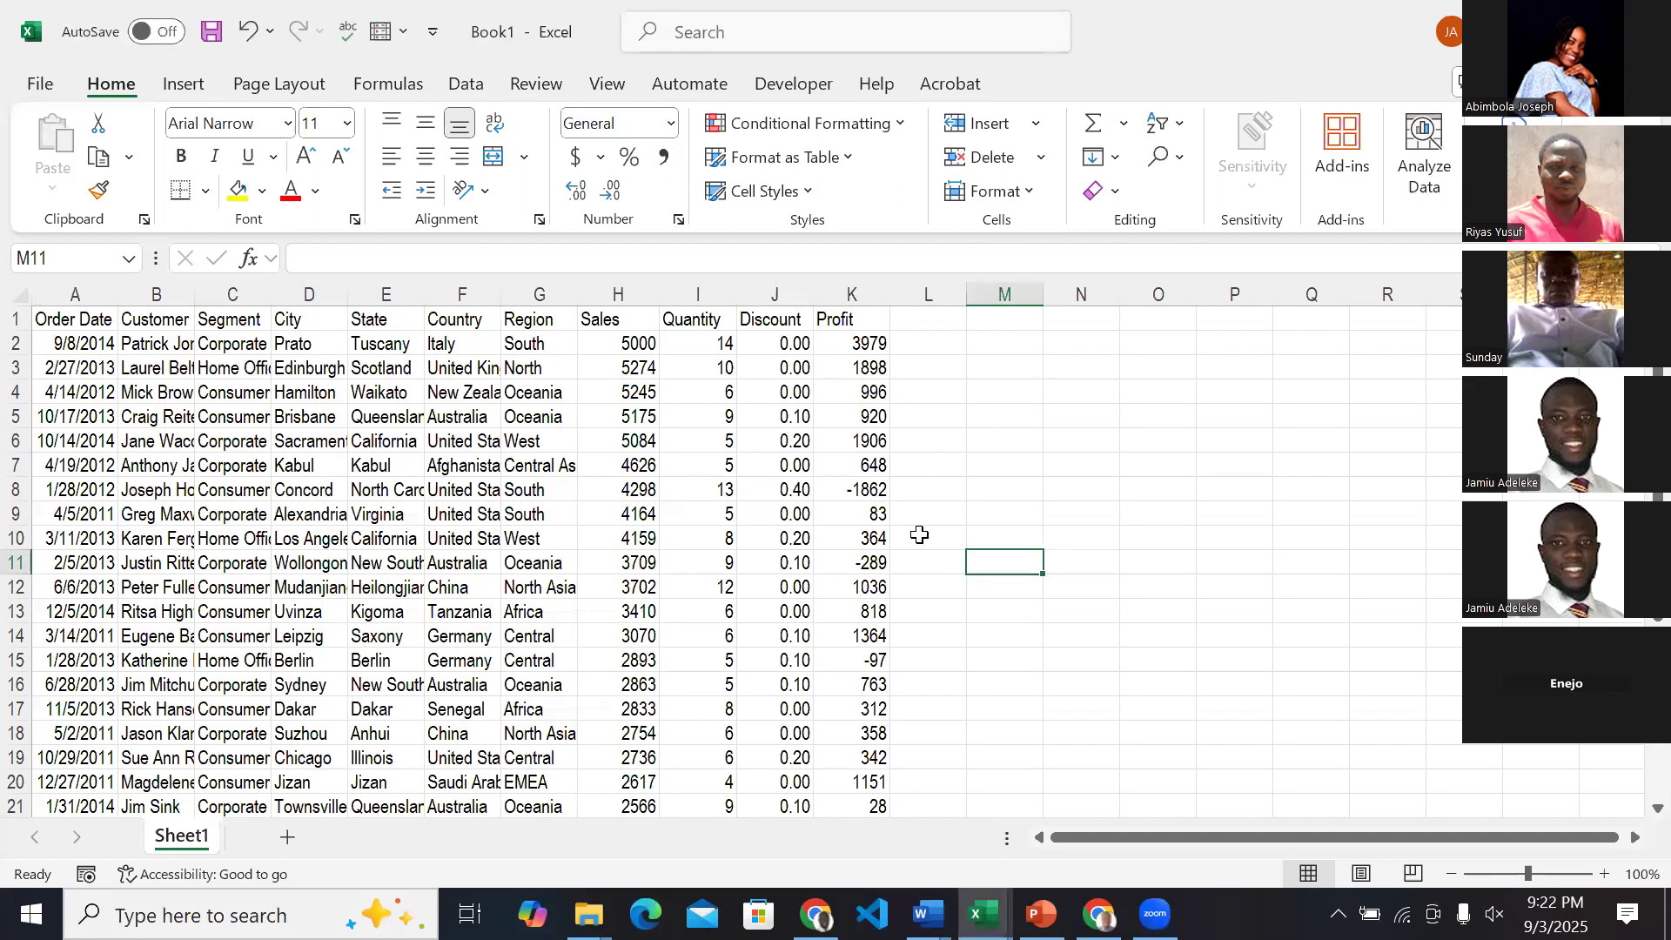
Review the raw sales rows in Book1 again and bring up the finished sales dashboard for comparison.
scroll(533, 586, down, 1)
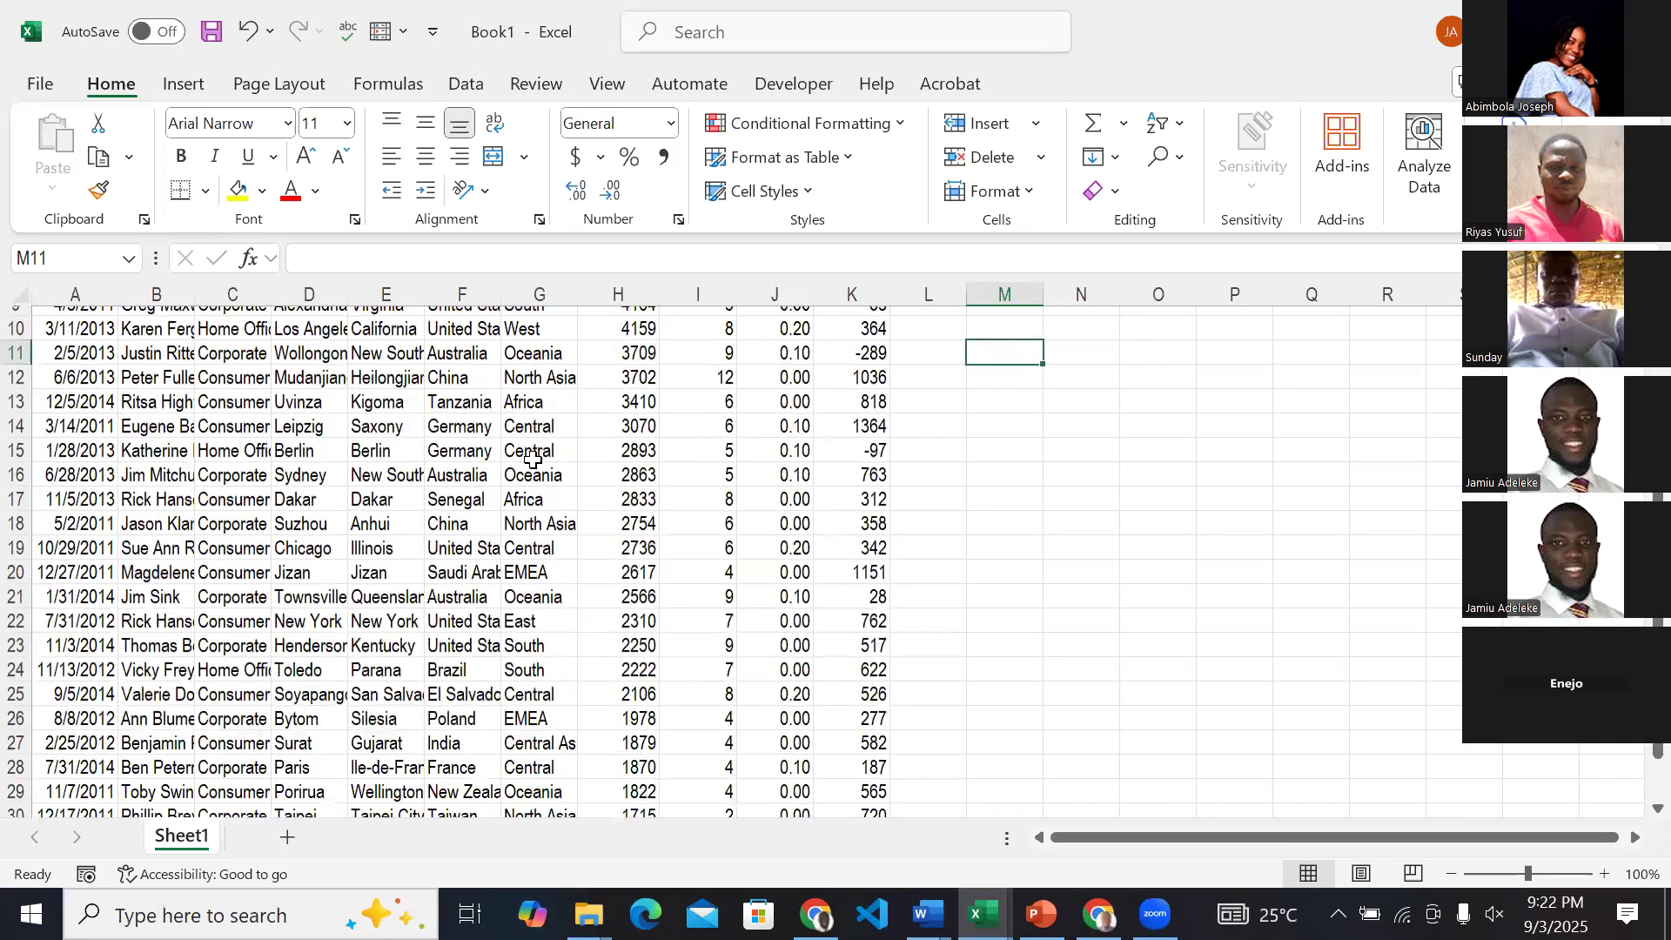
scroll(533, 459, down, 1)
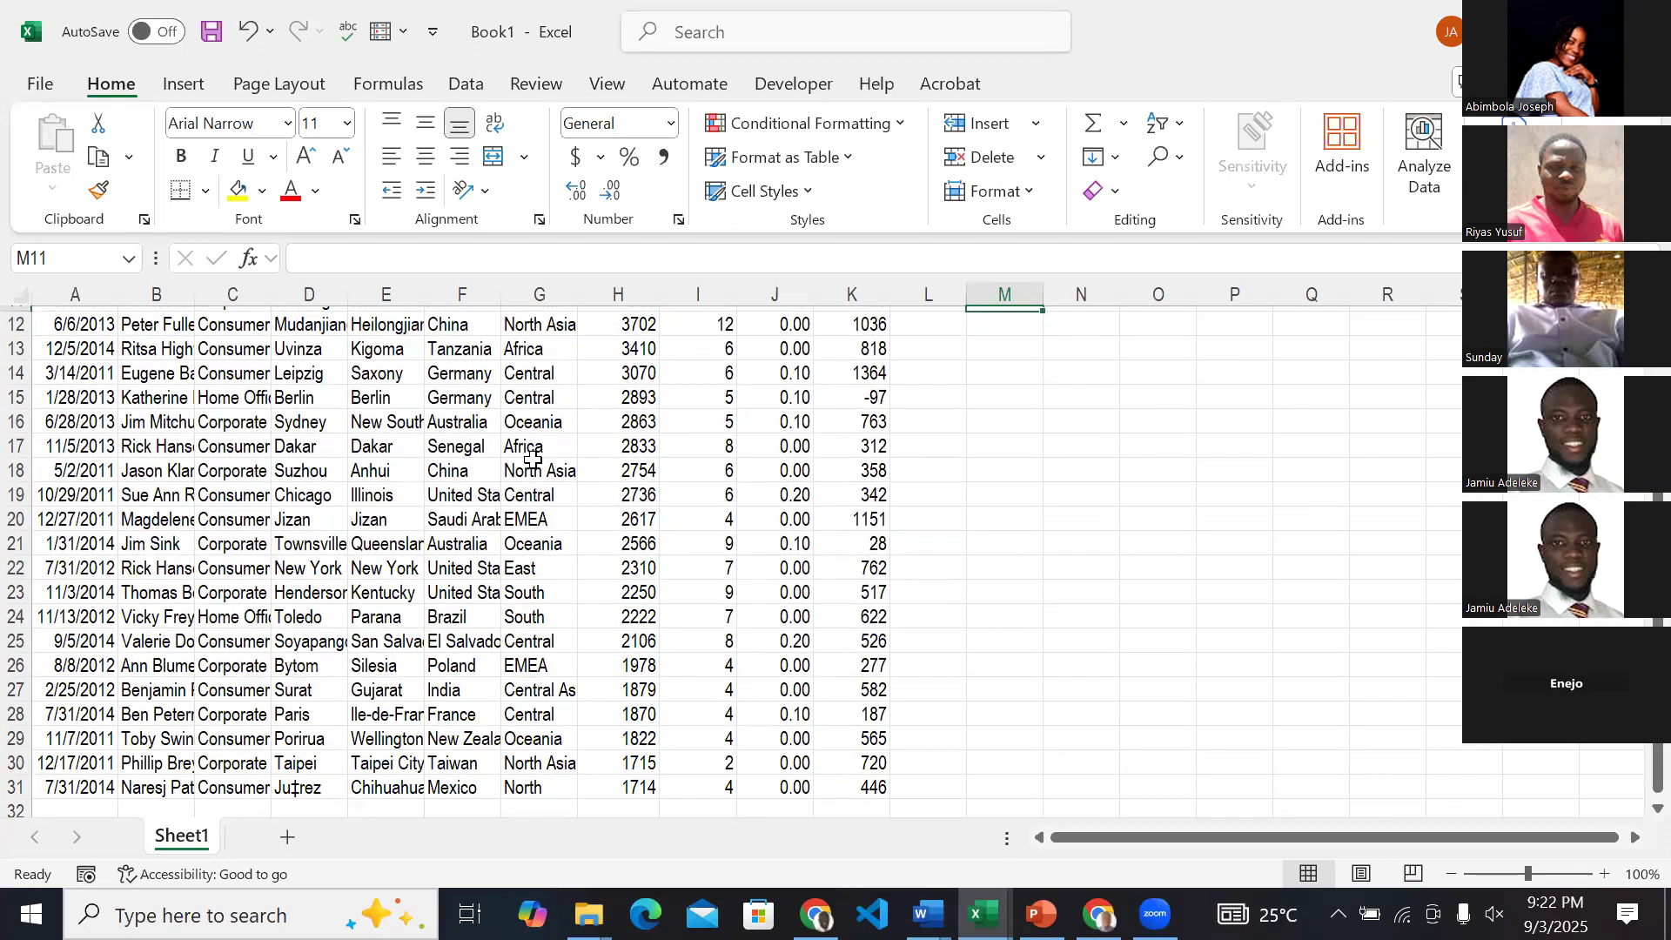
scroll(533, 459, up, 4)
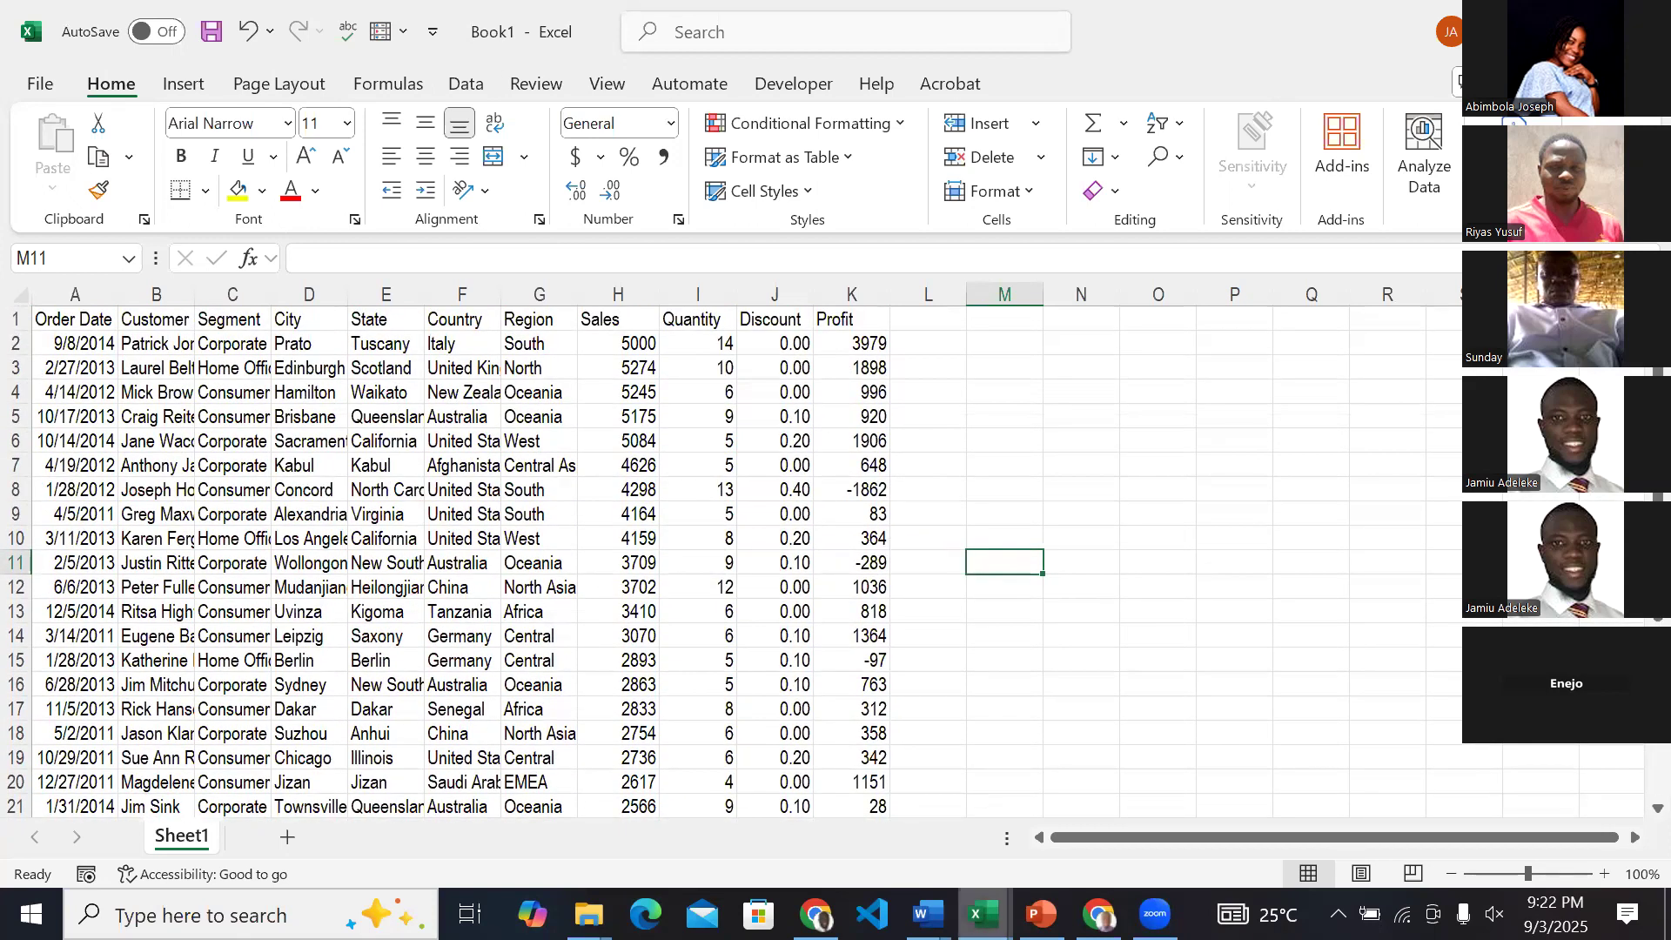
click(983, 914)
click(888, 825)
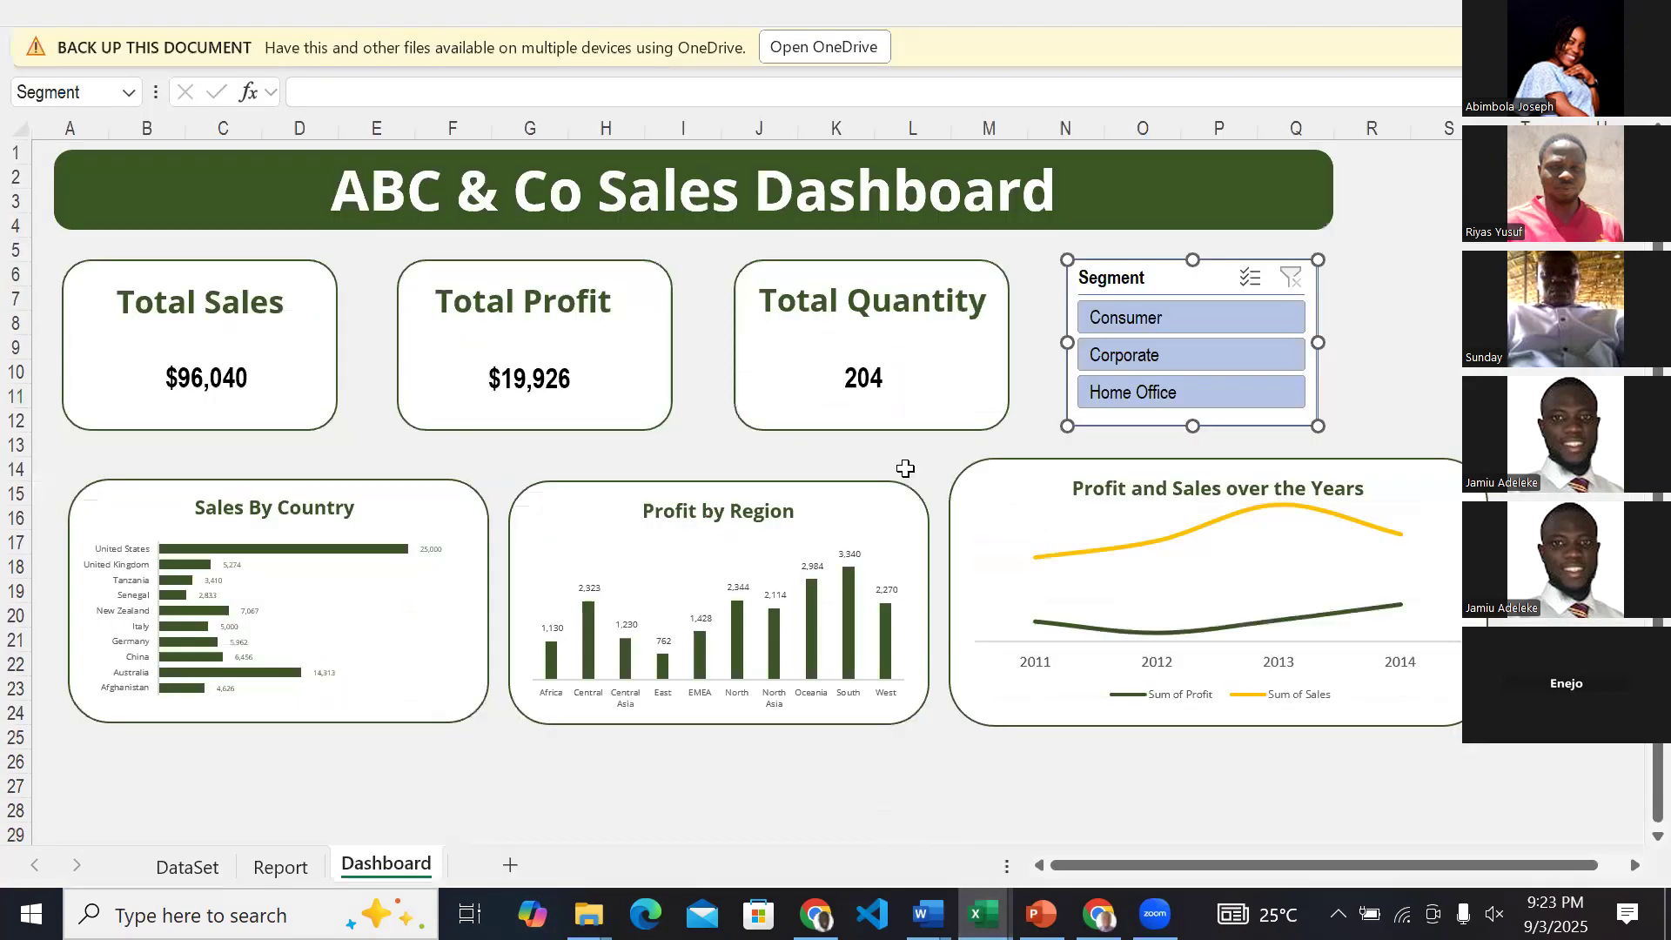
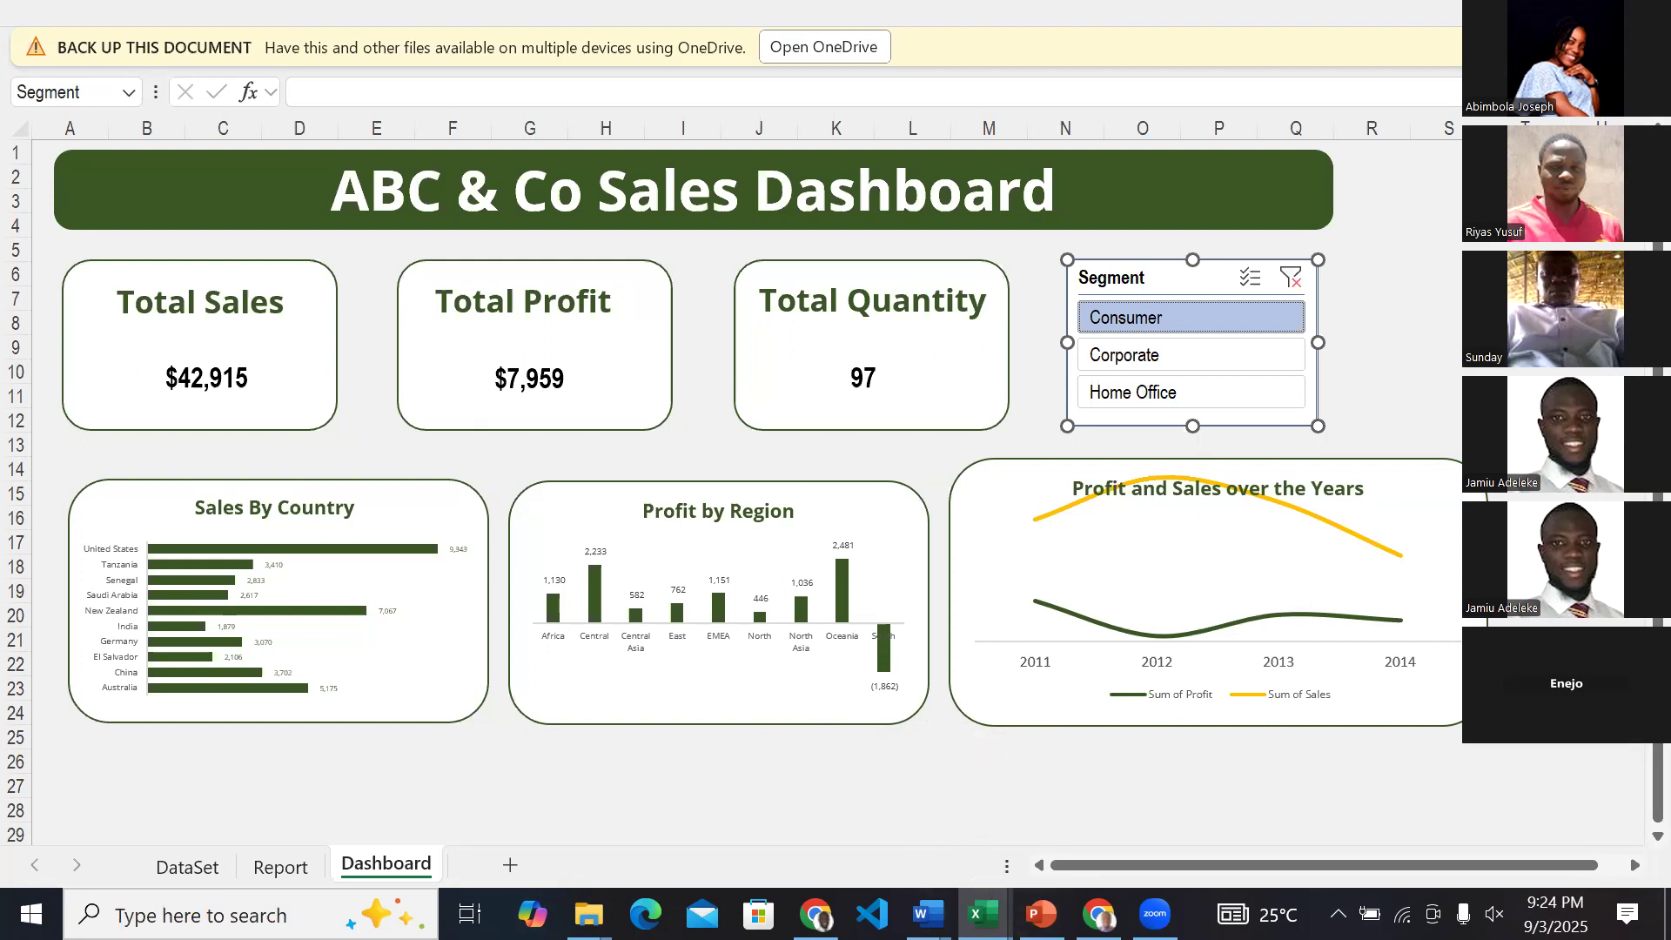
Return to the Book1 workbook and look through the raw sales rows again.
mouse_move(983, 914)
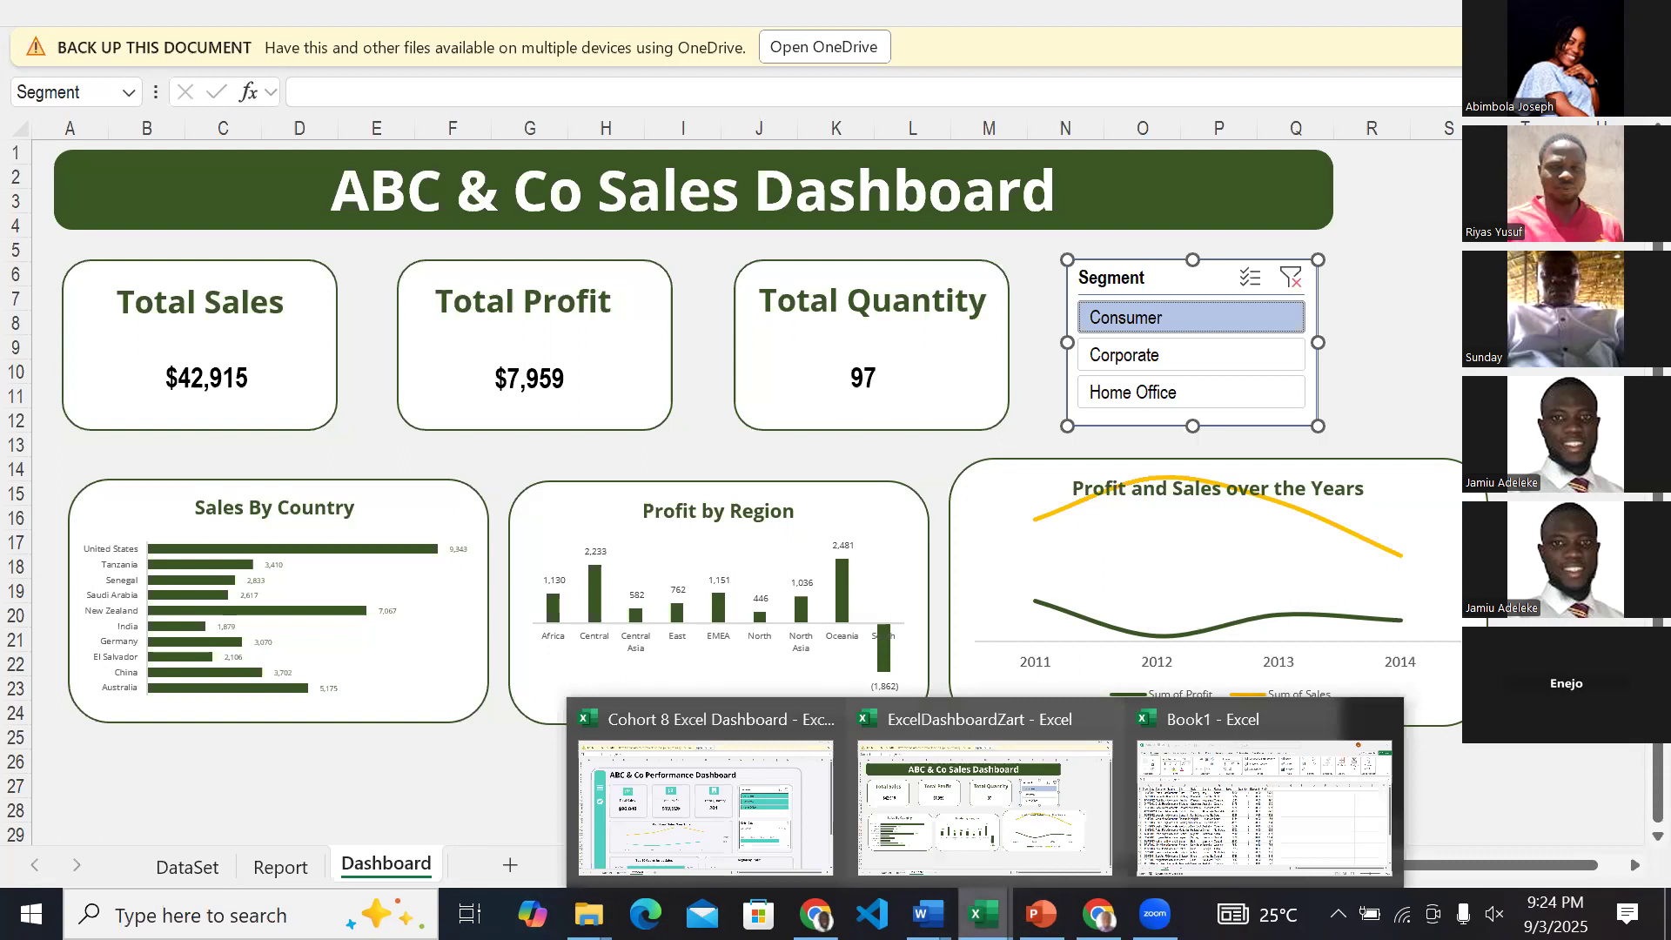
click(1199, 834)
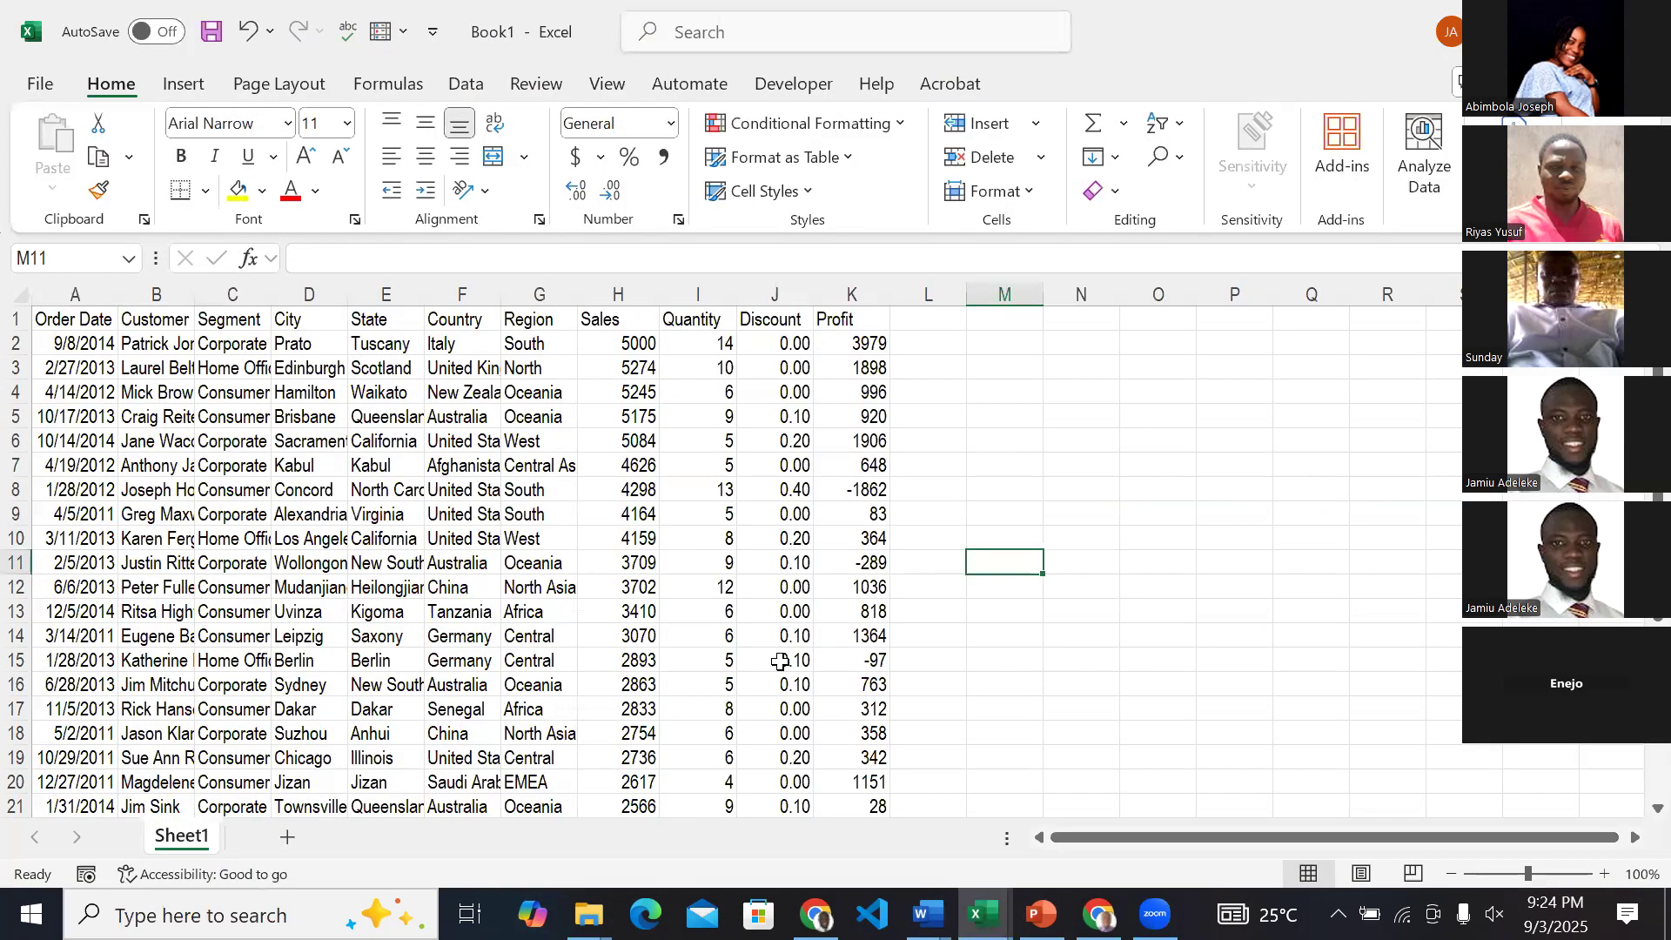
scroll(780, 662, down, 2)
scroll(339, 471, up, 2)
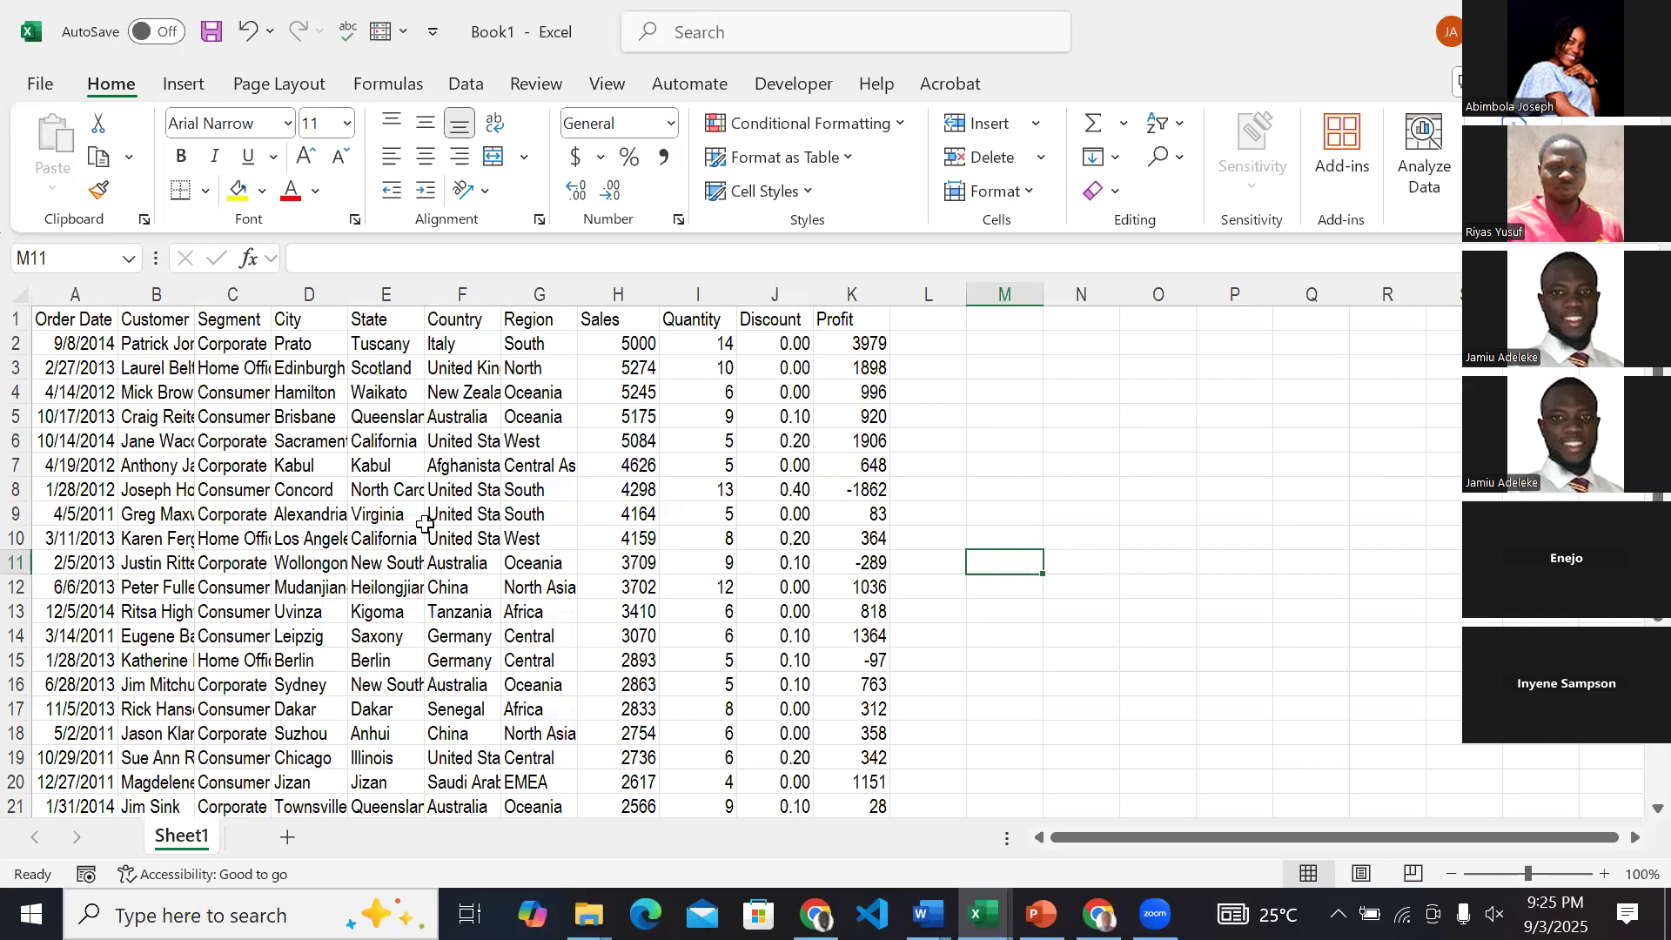
Switch to PowerPoint to view the Data Analysis Process slide, and return to the raw data in Book1.
click(1041, 914)
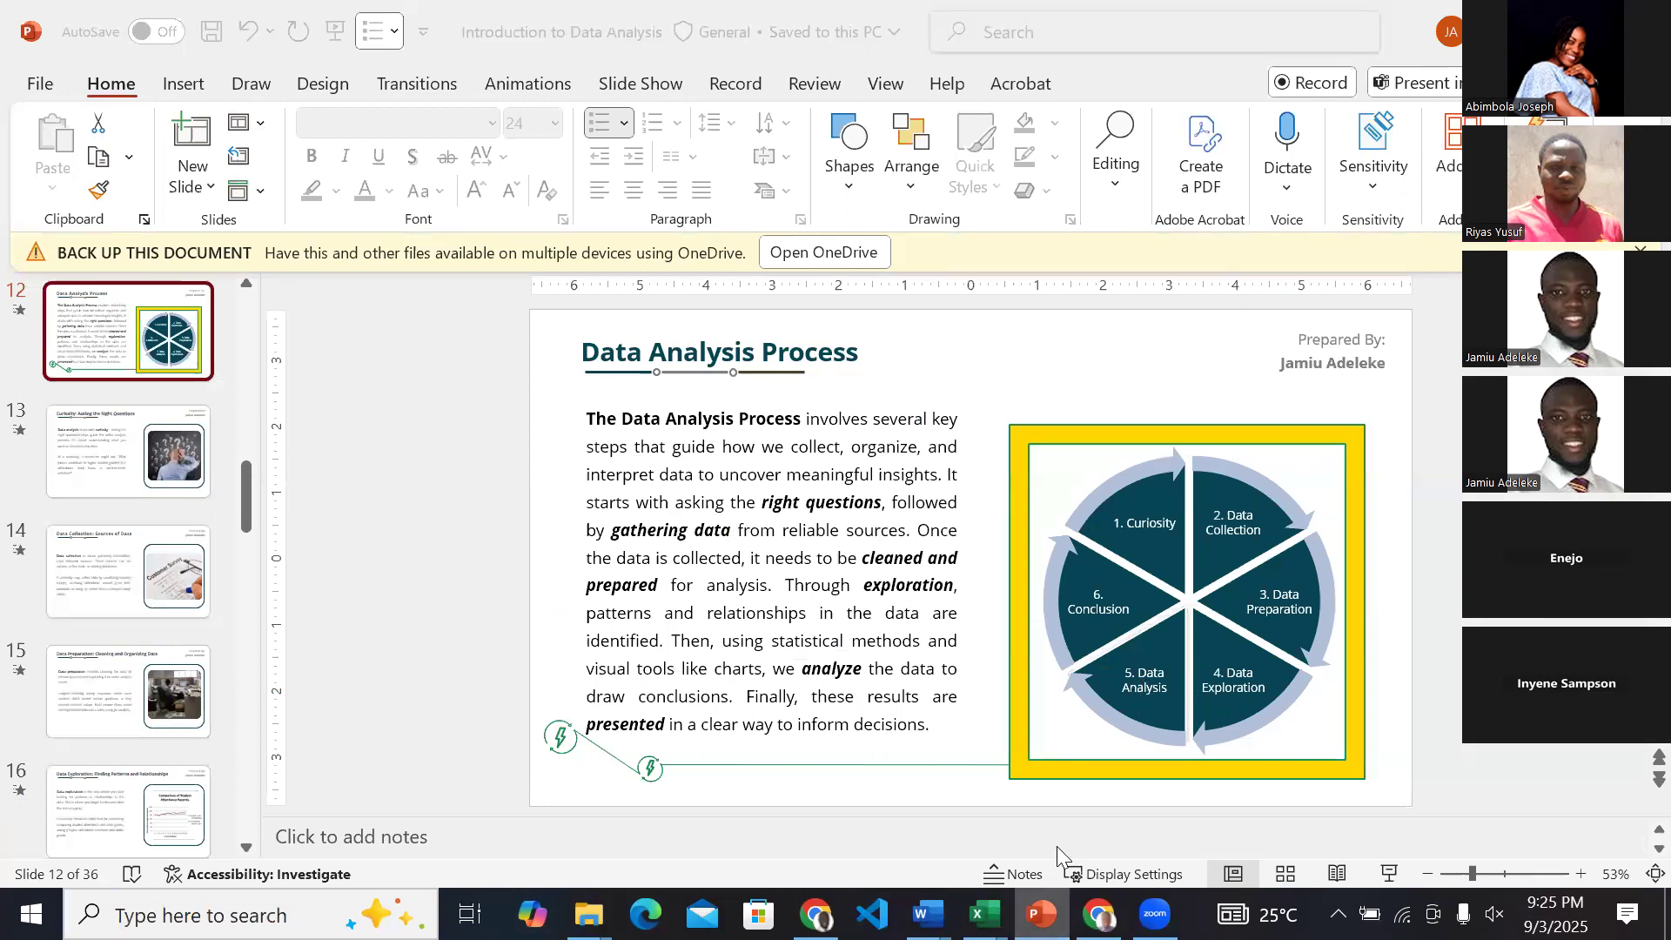
click(983, 914)
click(1036, 913)
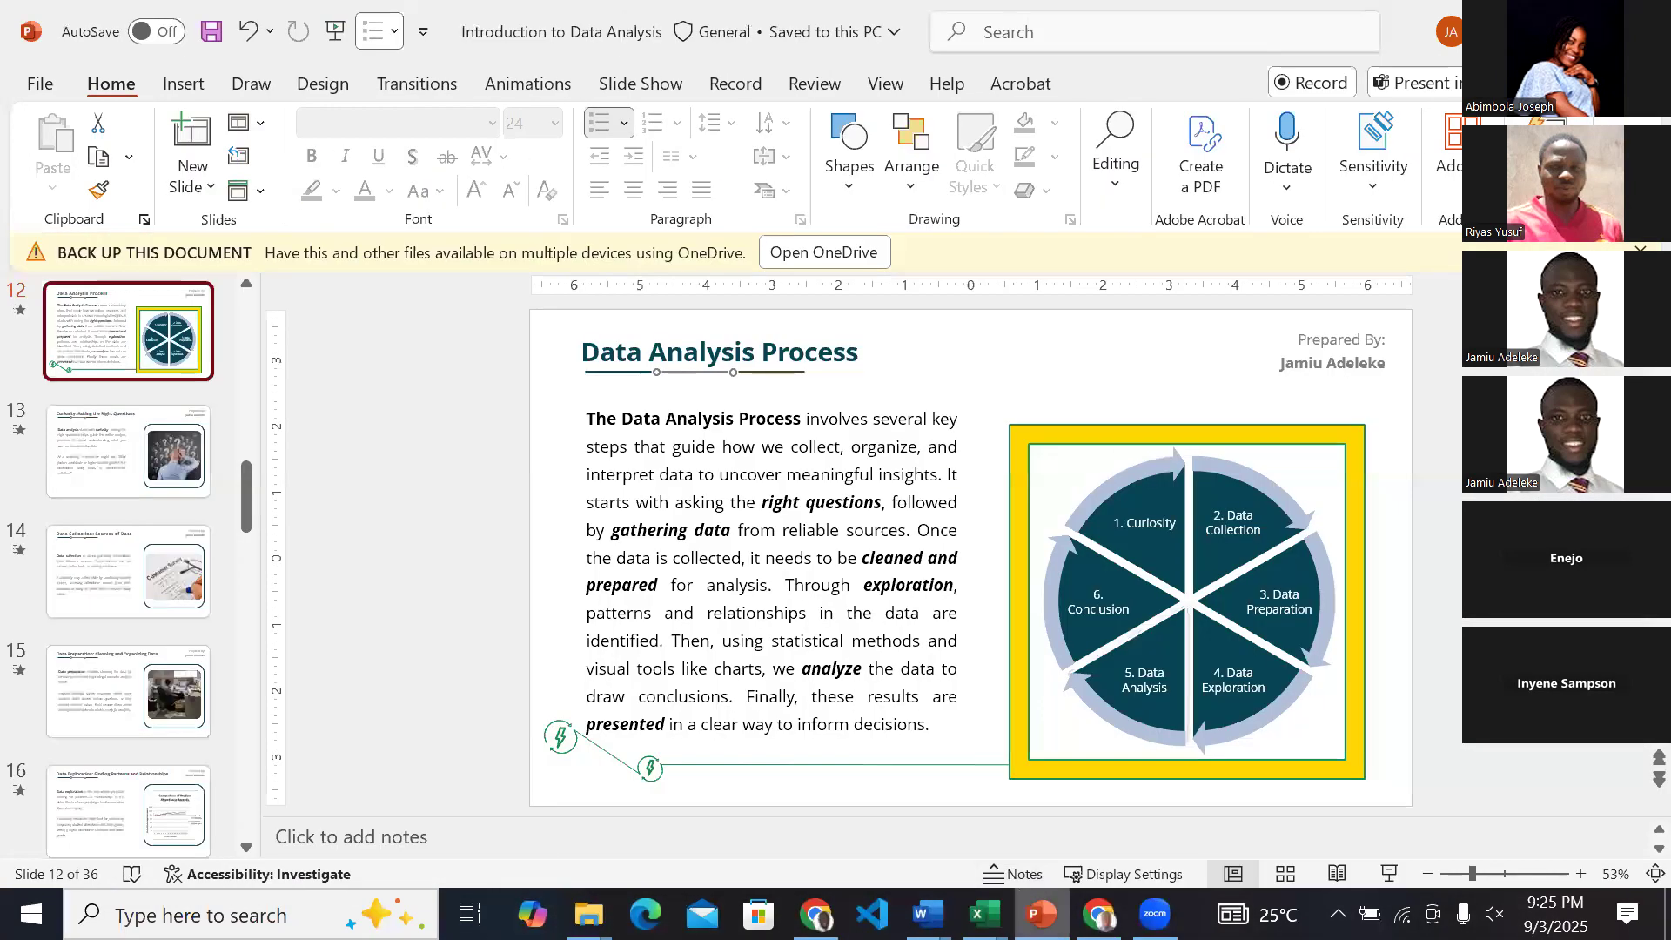
key(alt+Tab)
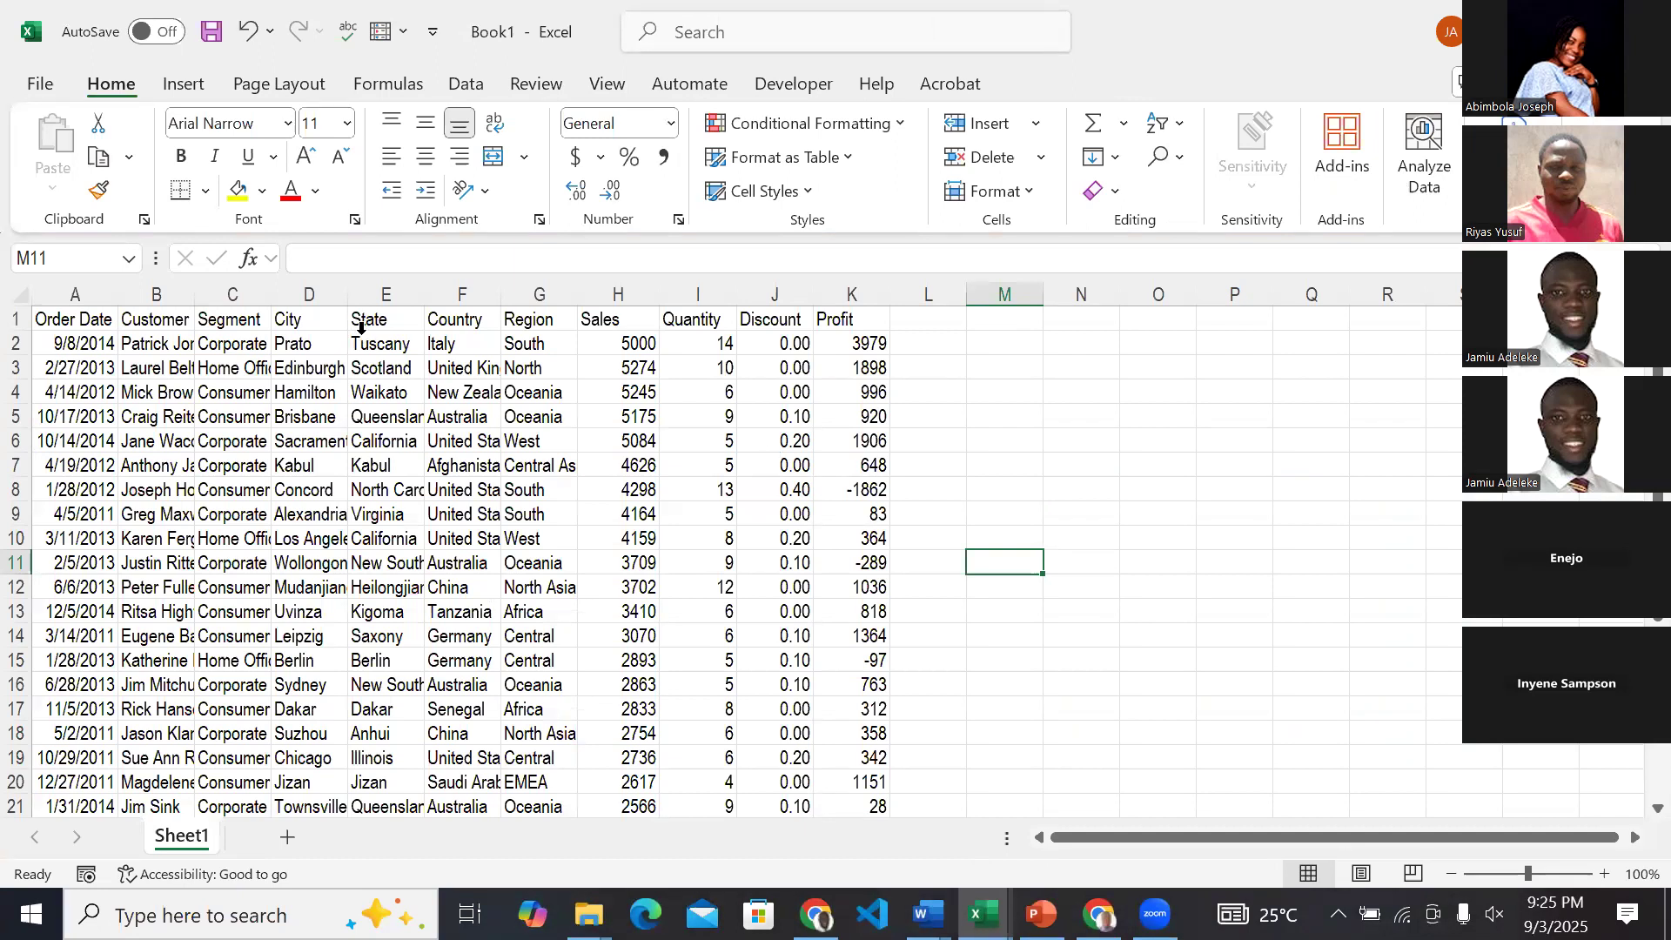
Highlight the Order Date column, examine the ABC & Co Sales Dashboard for comparison, and return to Book1.
click(88, 288)
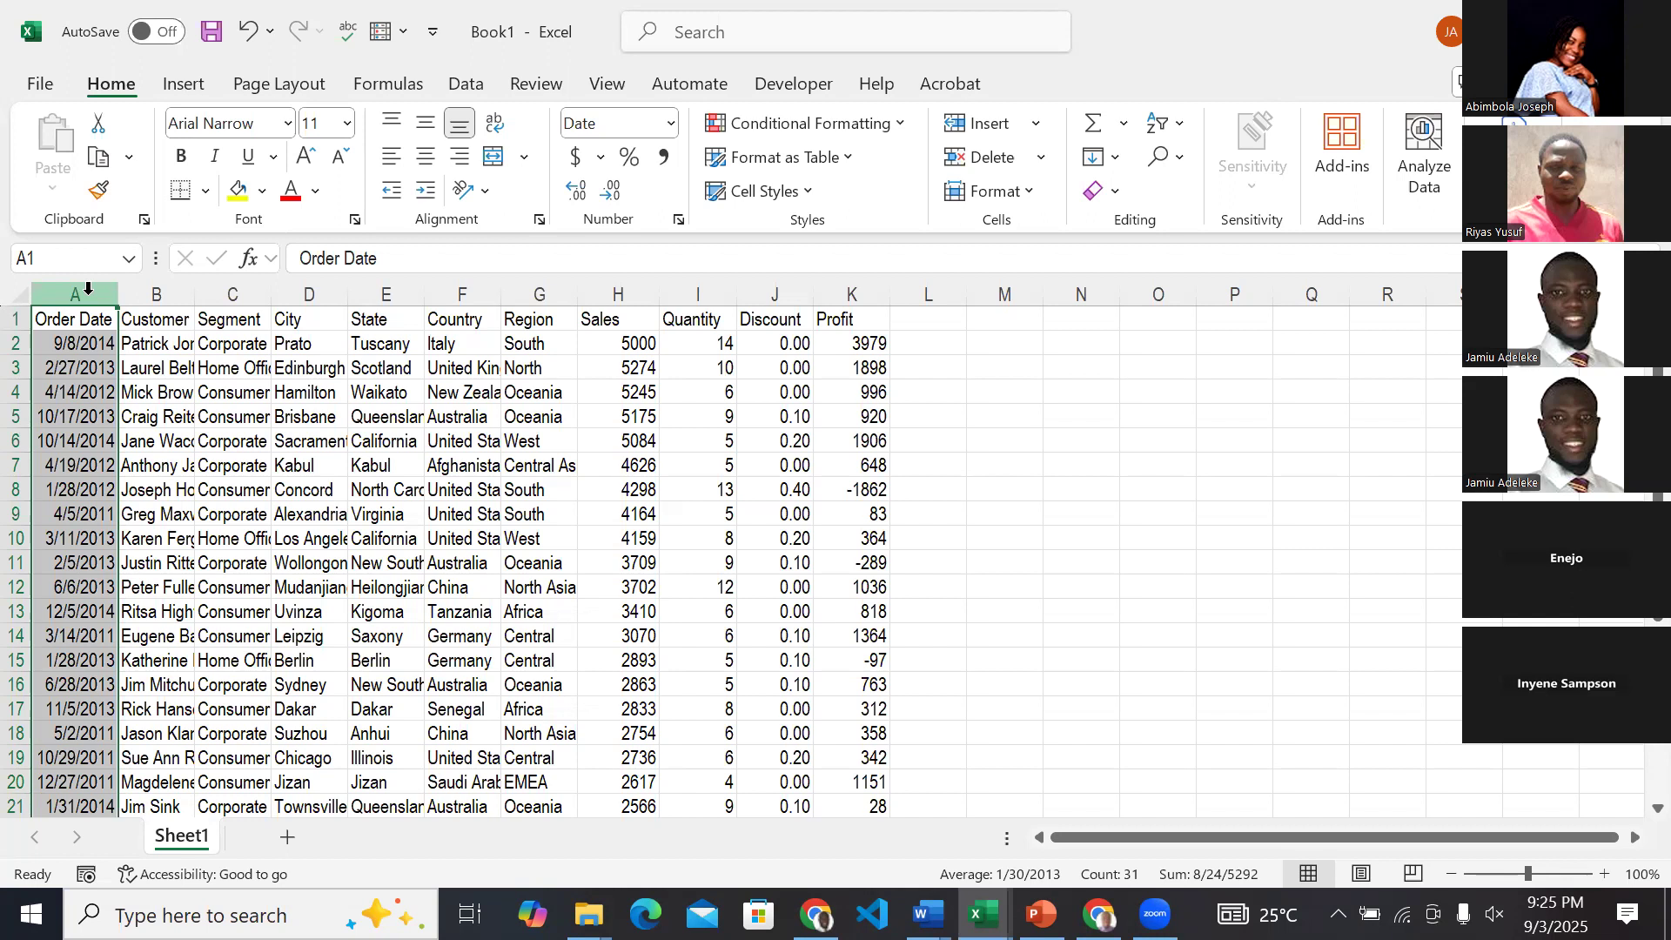
click(984, 914)
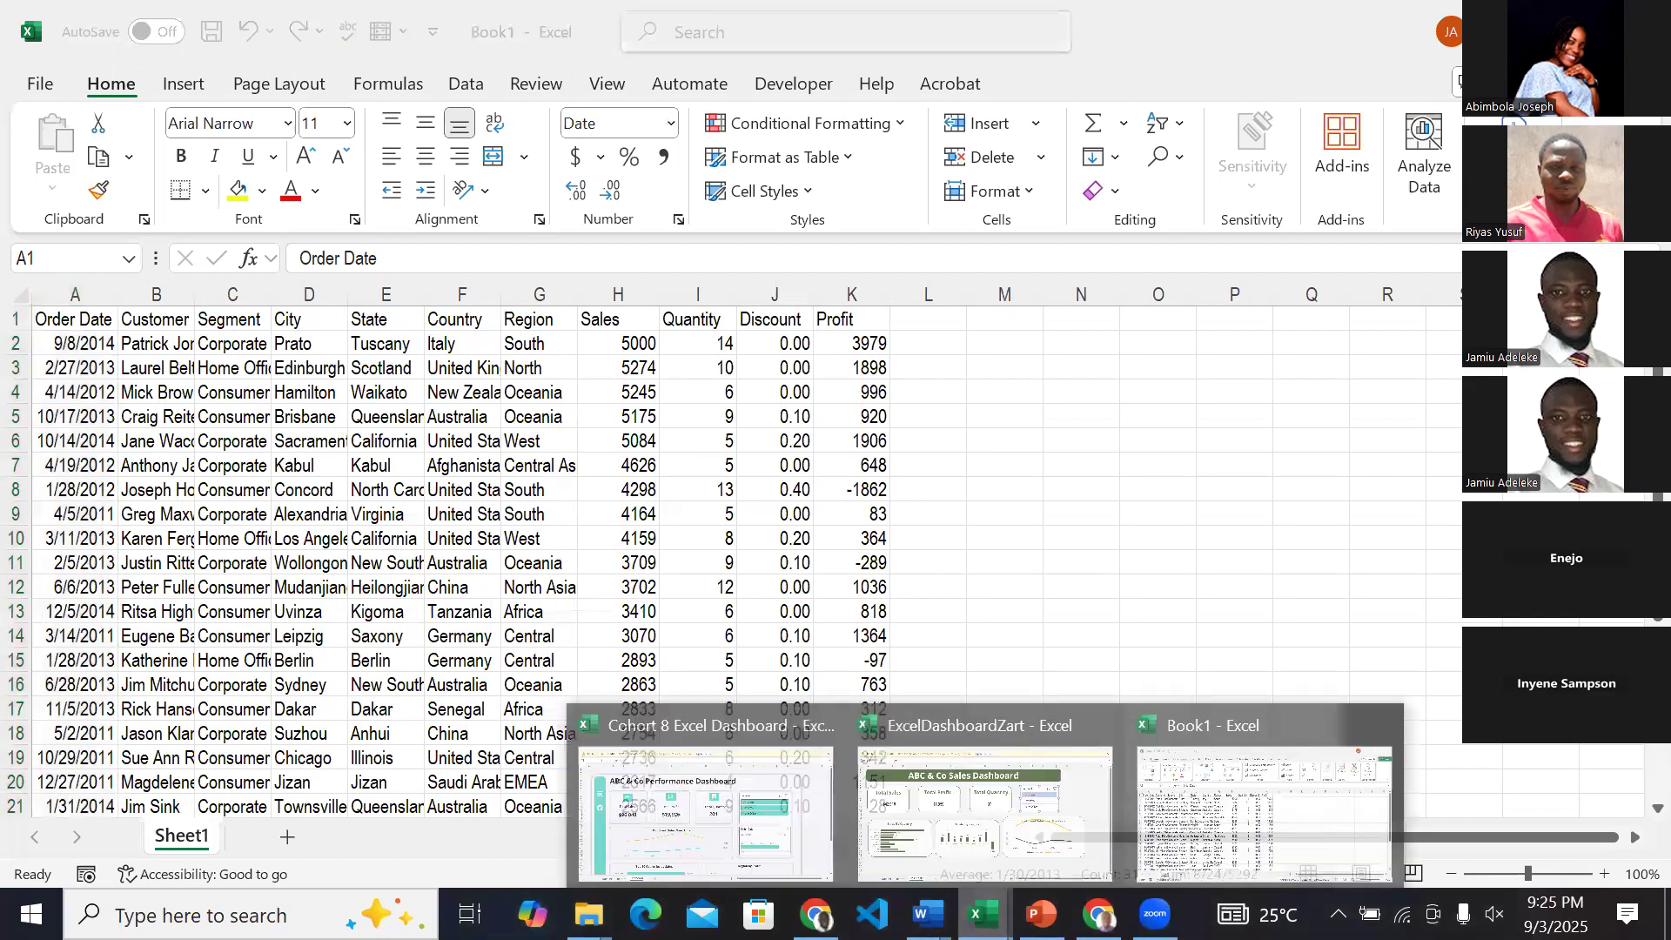
click(1023, 805)
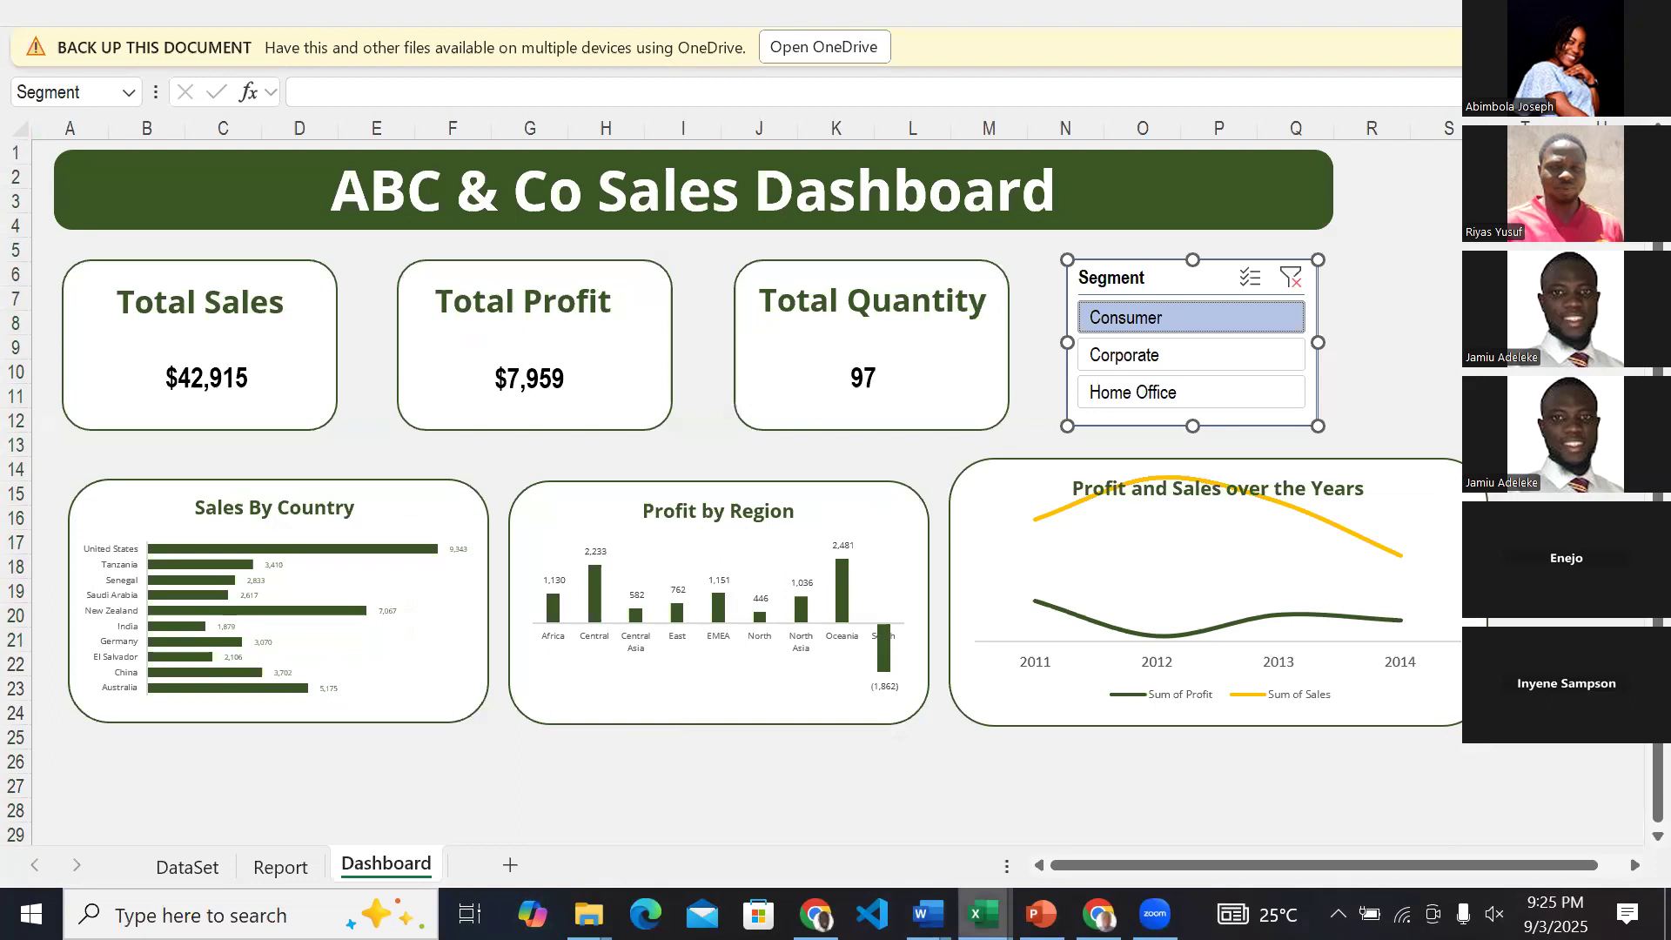
click(983, 914)
click(1288, 811)
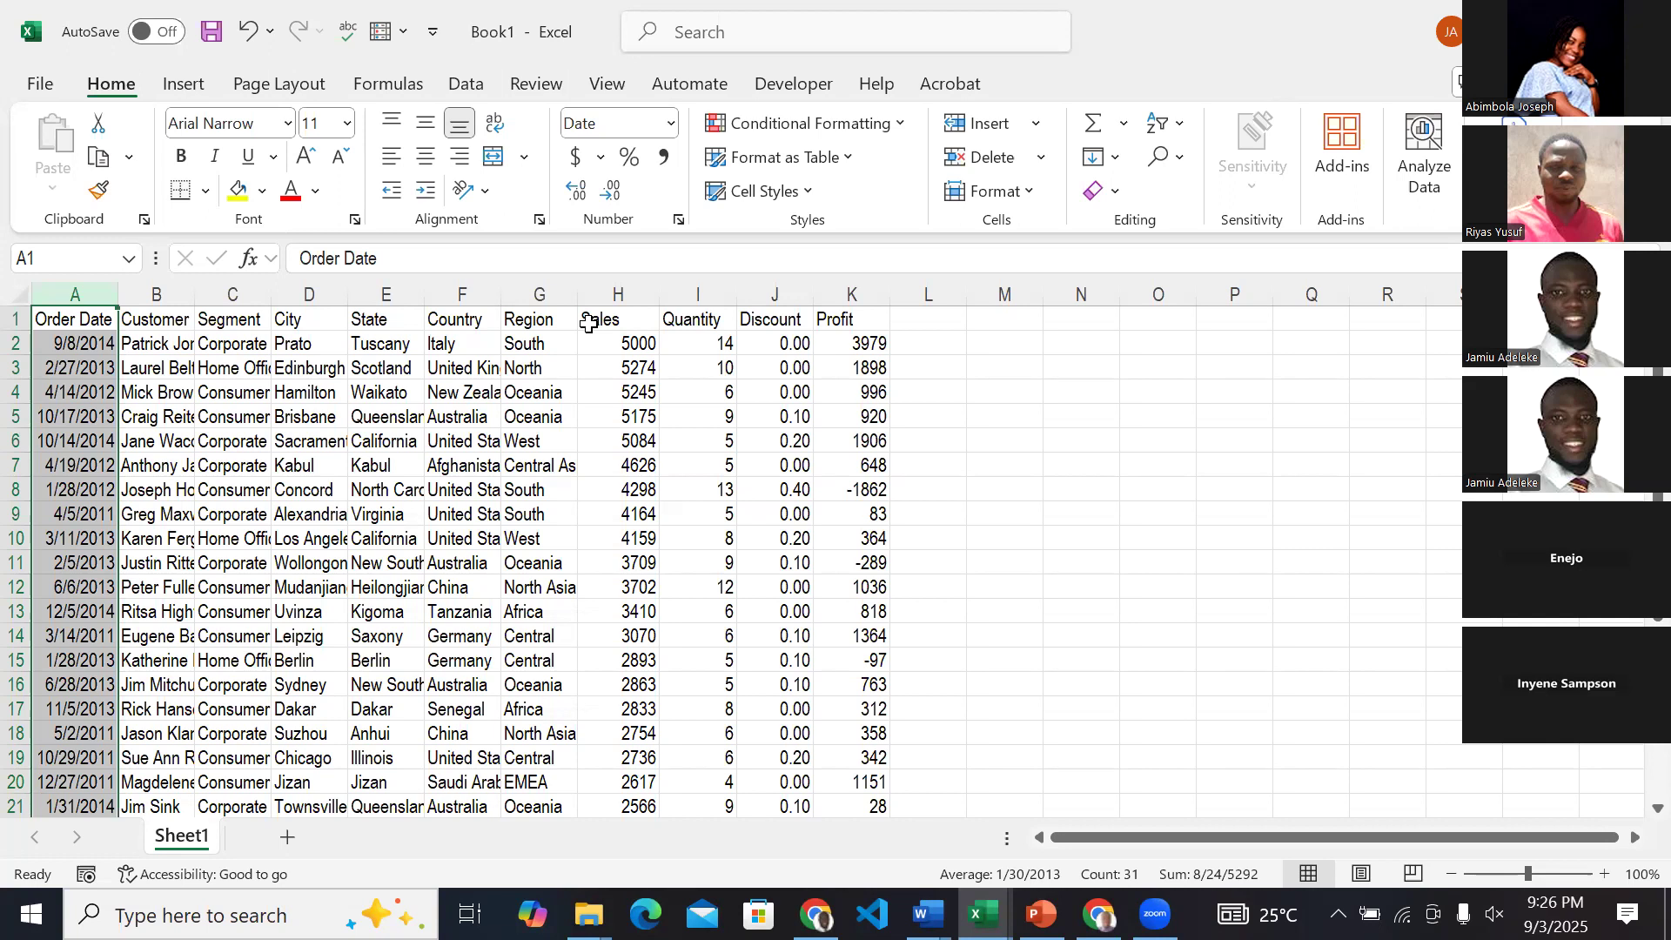
Switch to the Introduction to Data Analysis presentation in PowerPoint and look through its slide thumbnails around the Data Analysis Process slide.
click(531, 468)
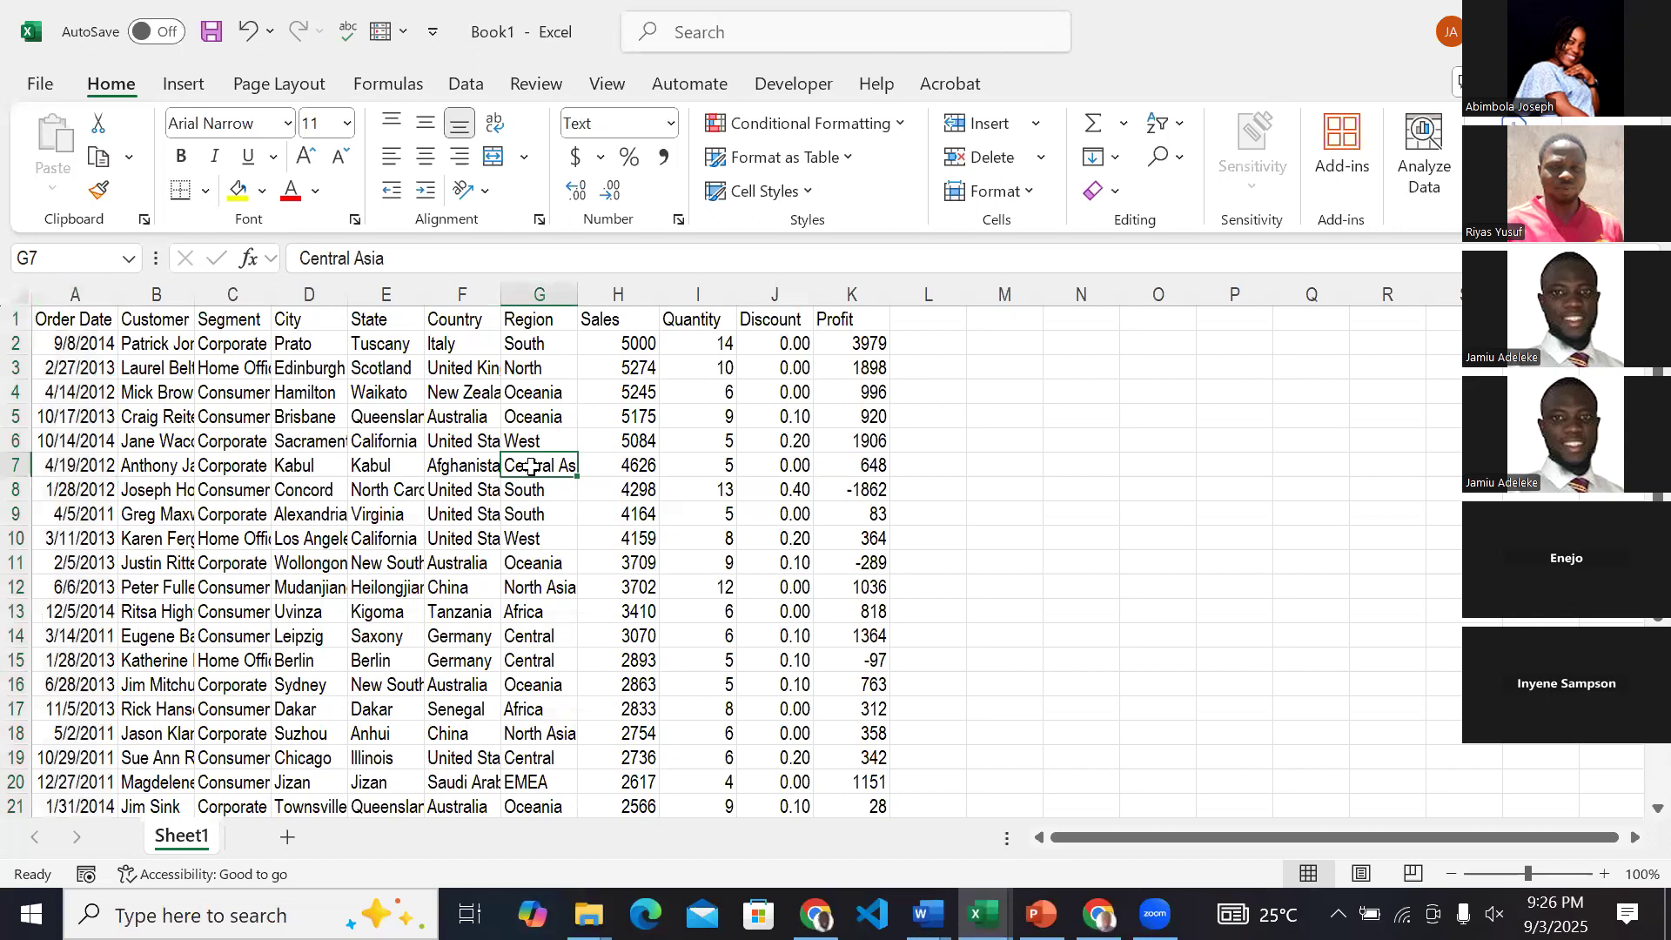
key(alt+Tab)
scroll(154, 693, down, 10)
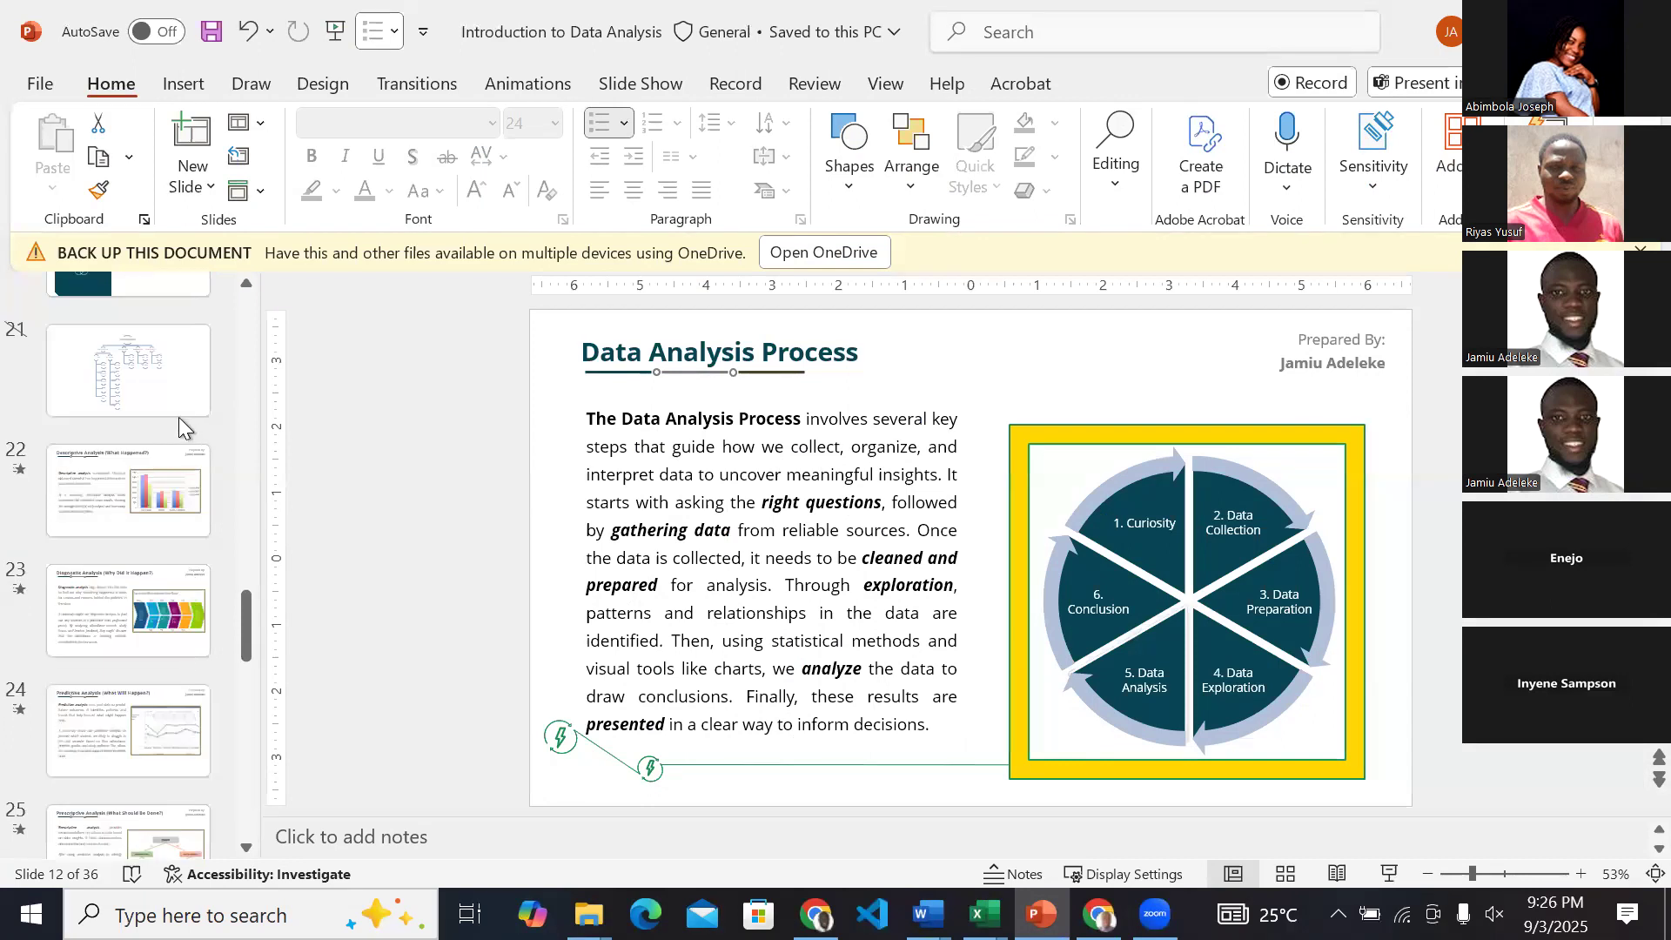
scroll(144, 618, down, 8)
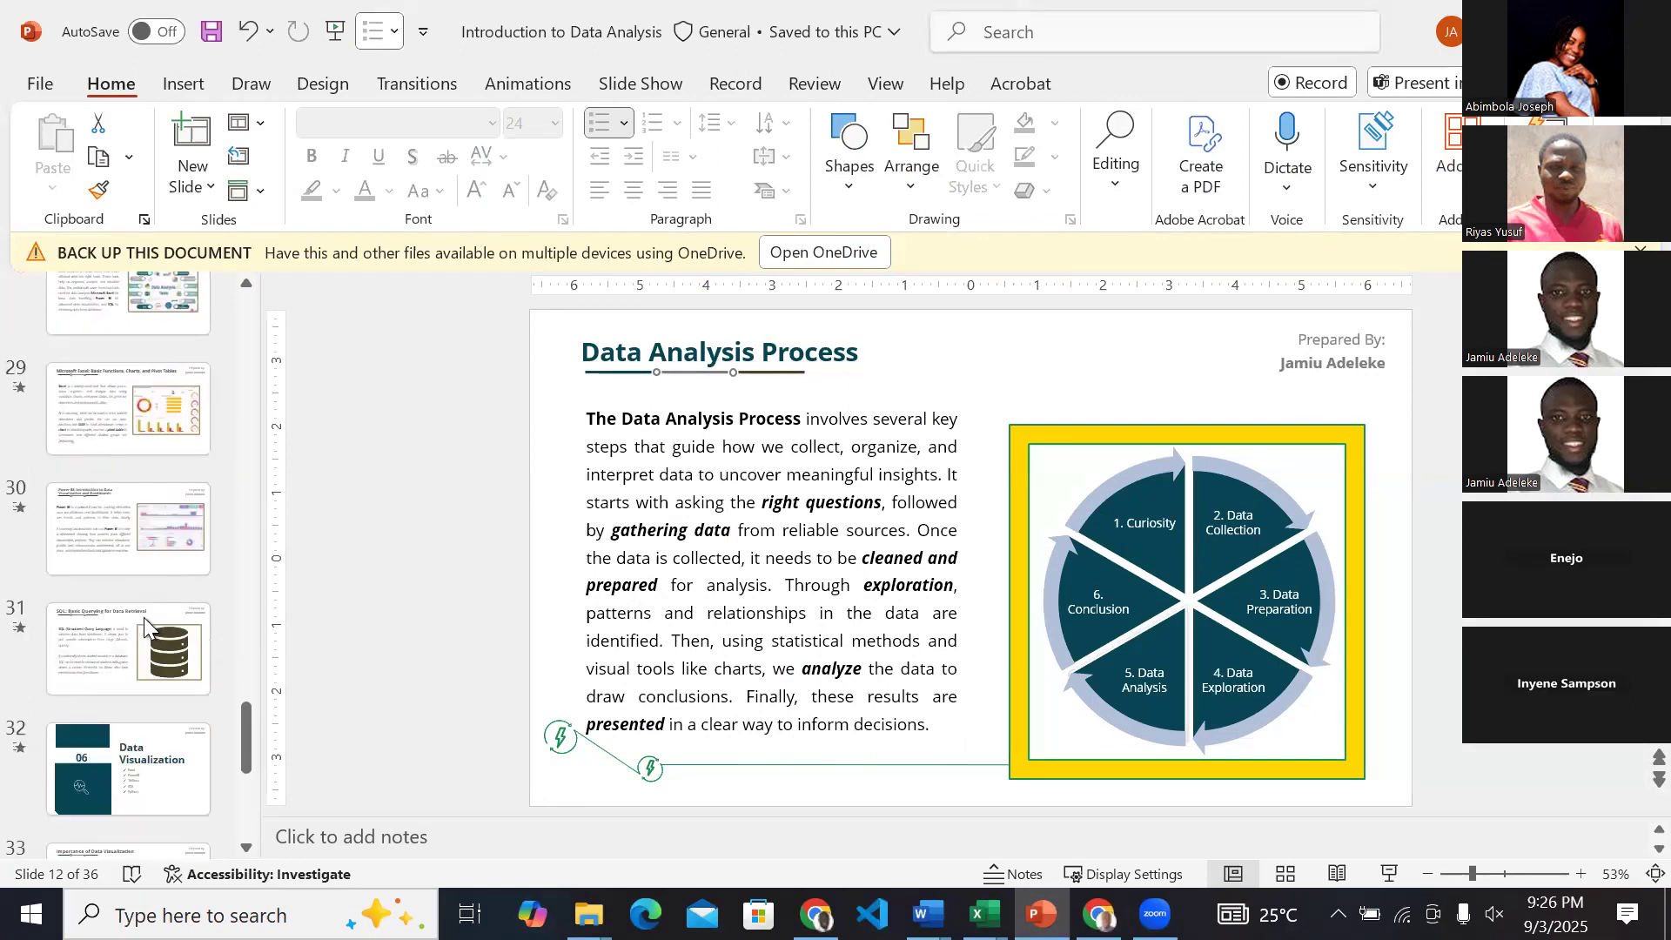
scroll(144, 618, down, 4)
scroll(143, 618, up, 20)
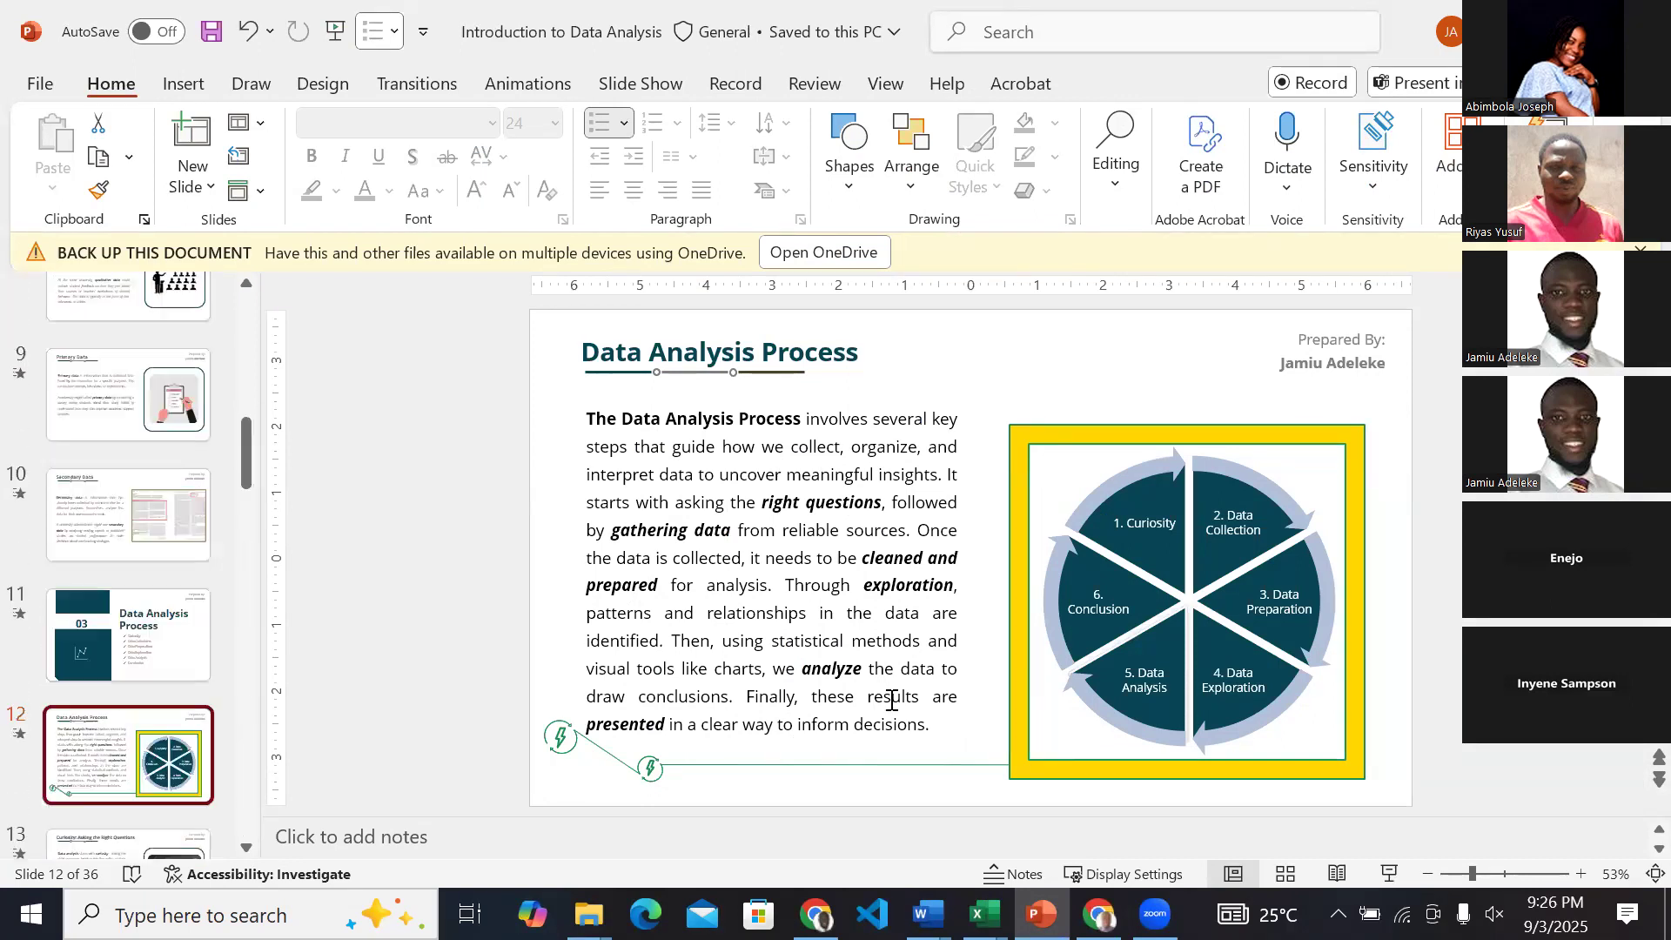
Switch to Excel and compare the raw sales rows in Book1 with the ABC & Co Sales Dashboard, ending in Book1.
click(984, 914)
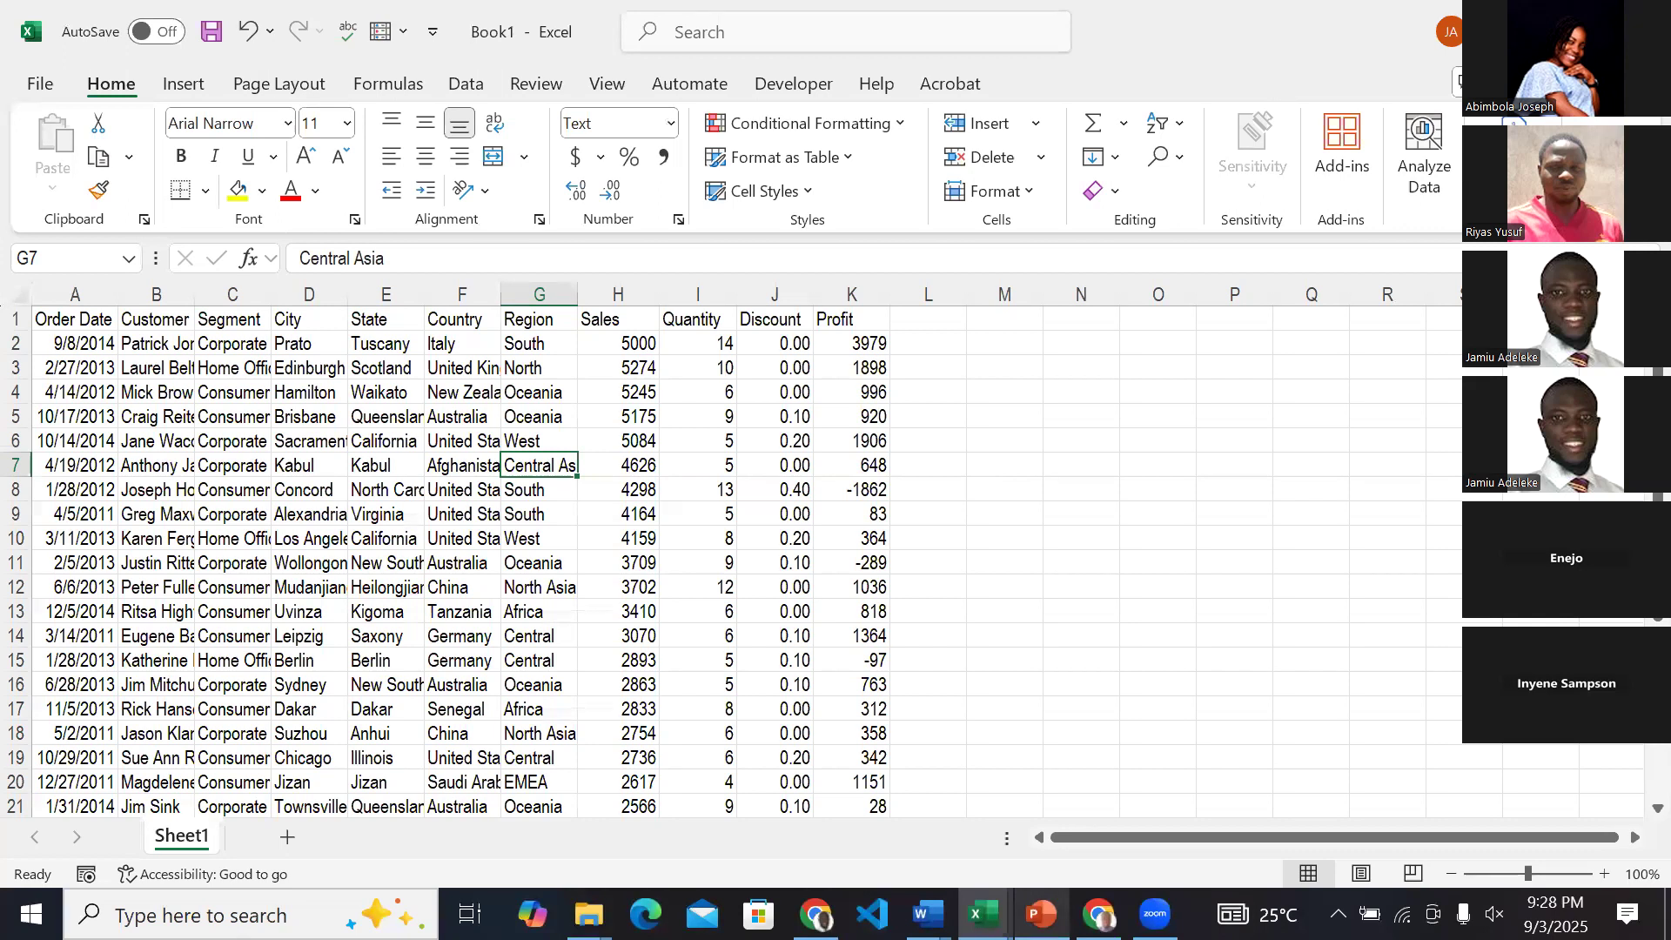
mouse_move(983, 914)
click(1037, 864)
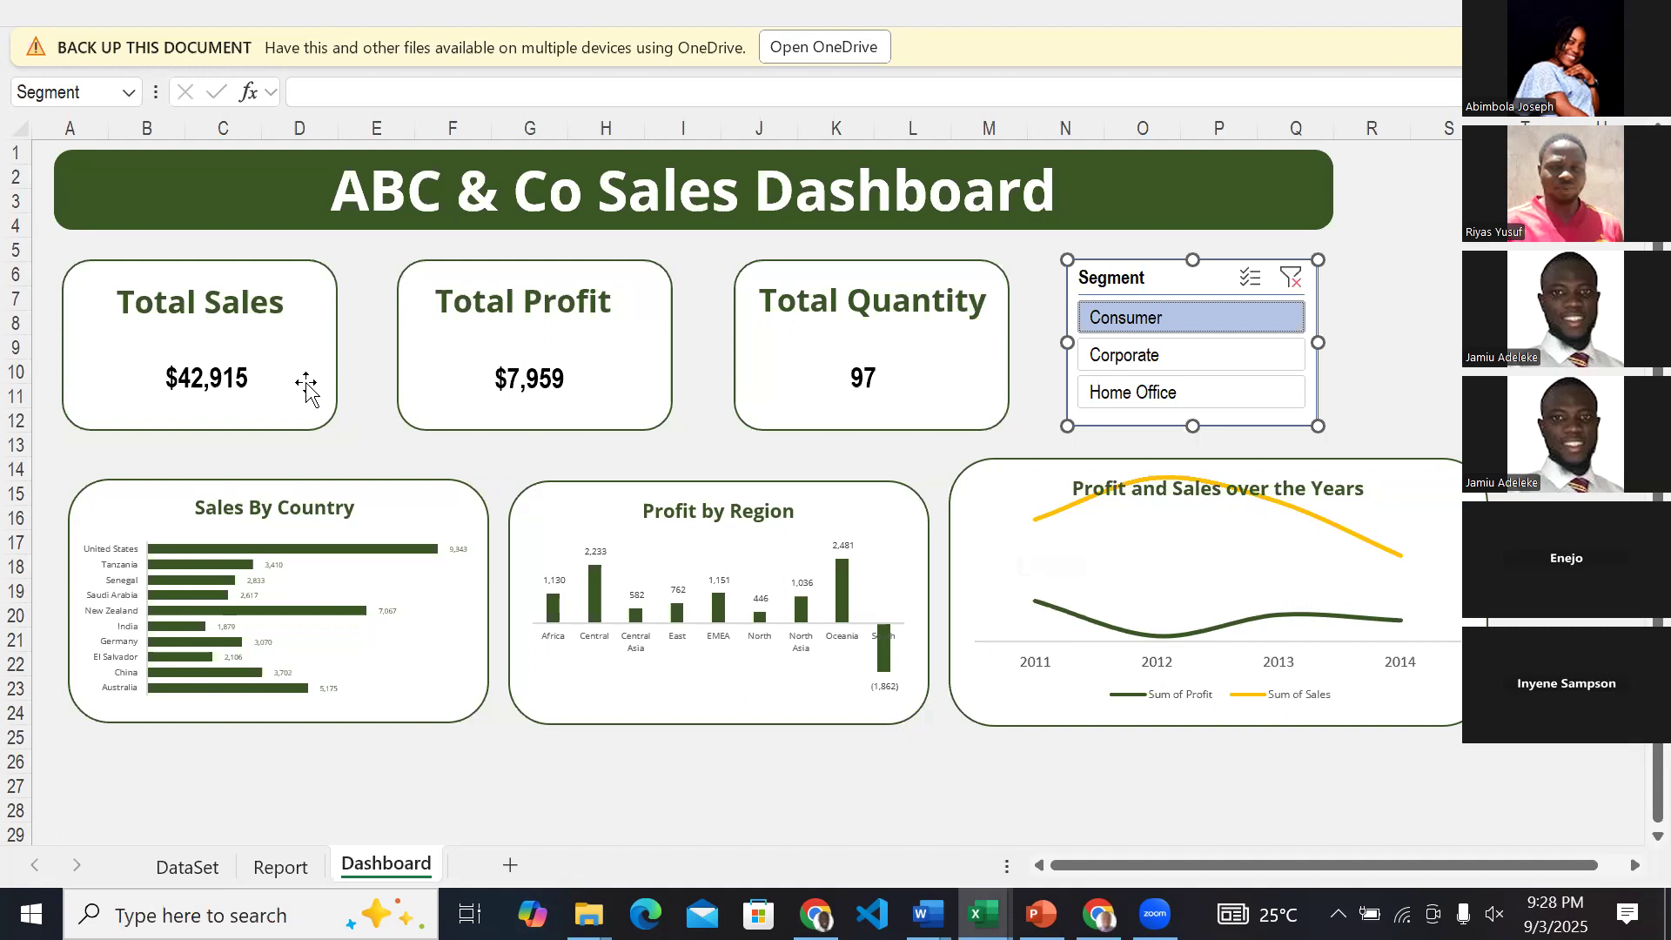
mouse_move(967, 914)
click(1214, 818)
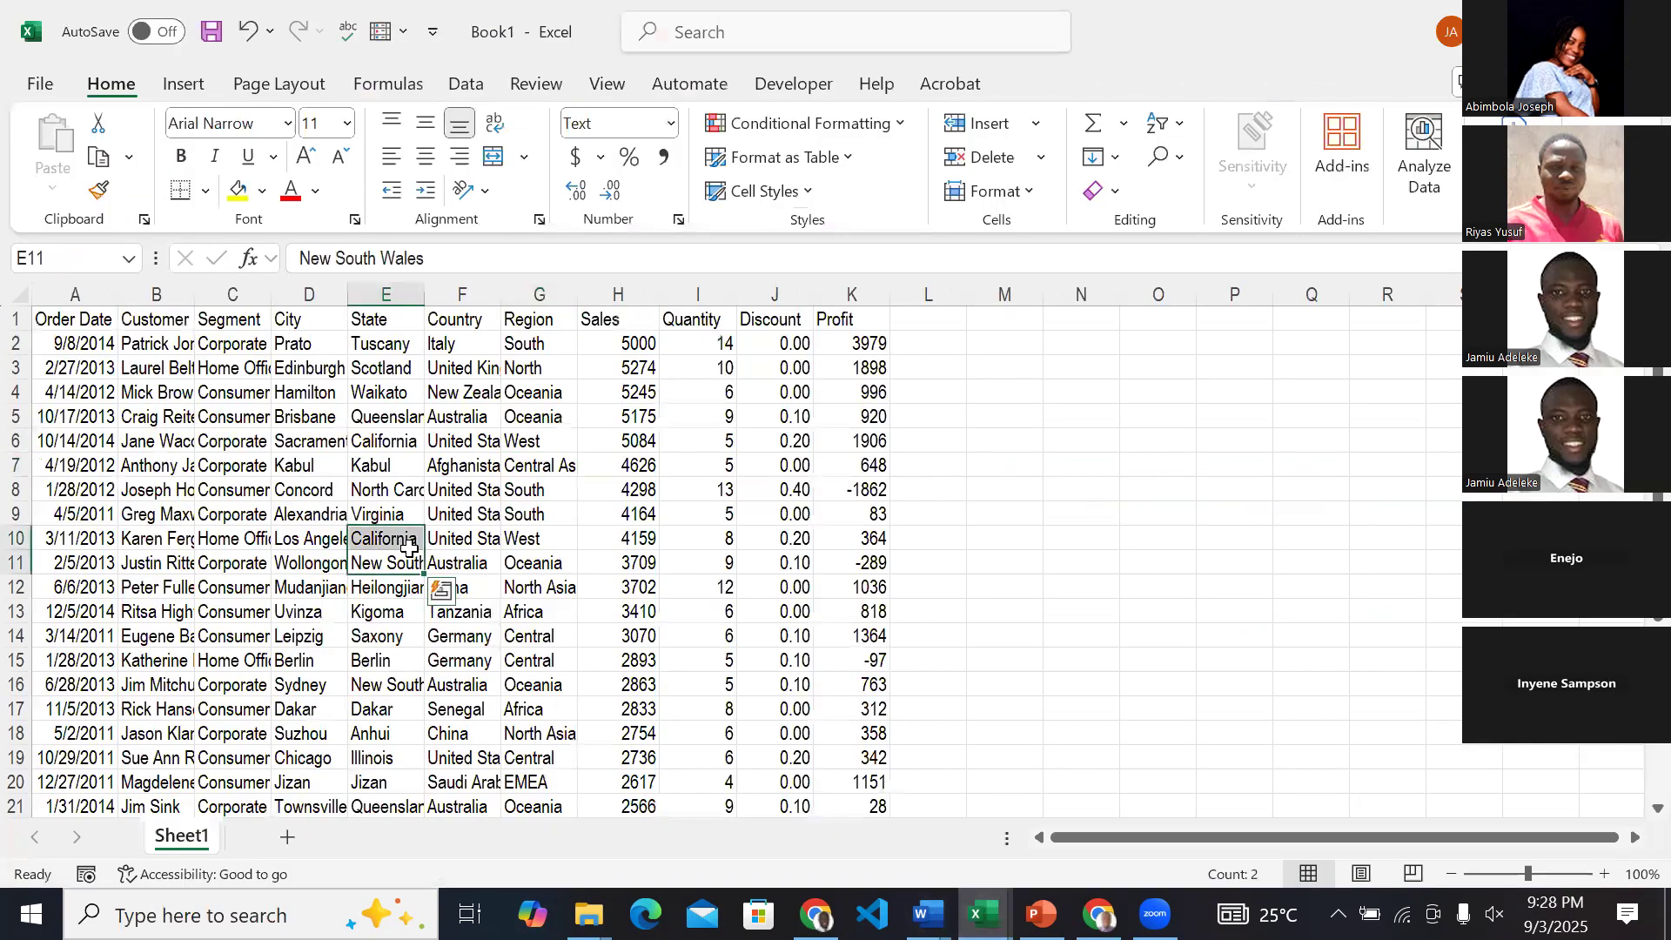
click(242, 389)
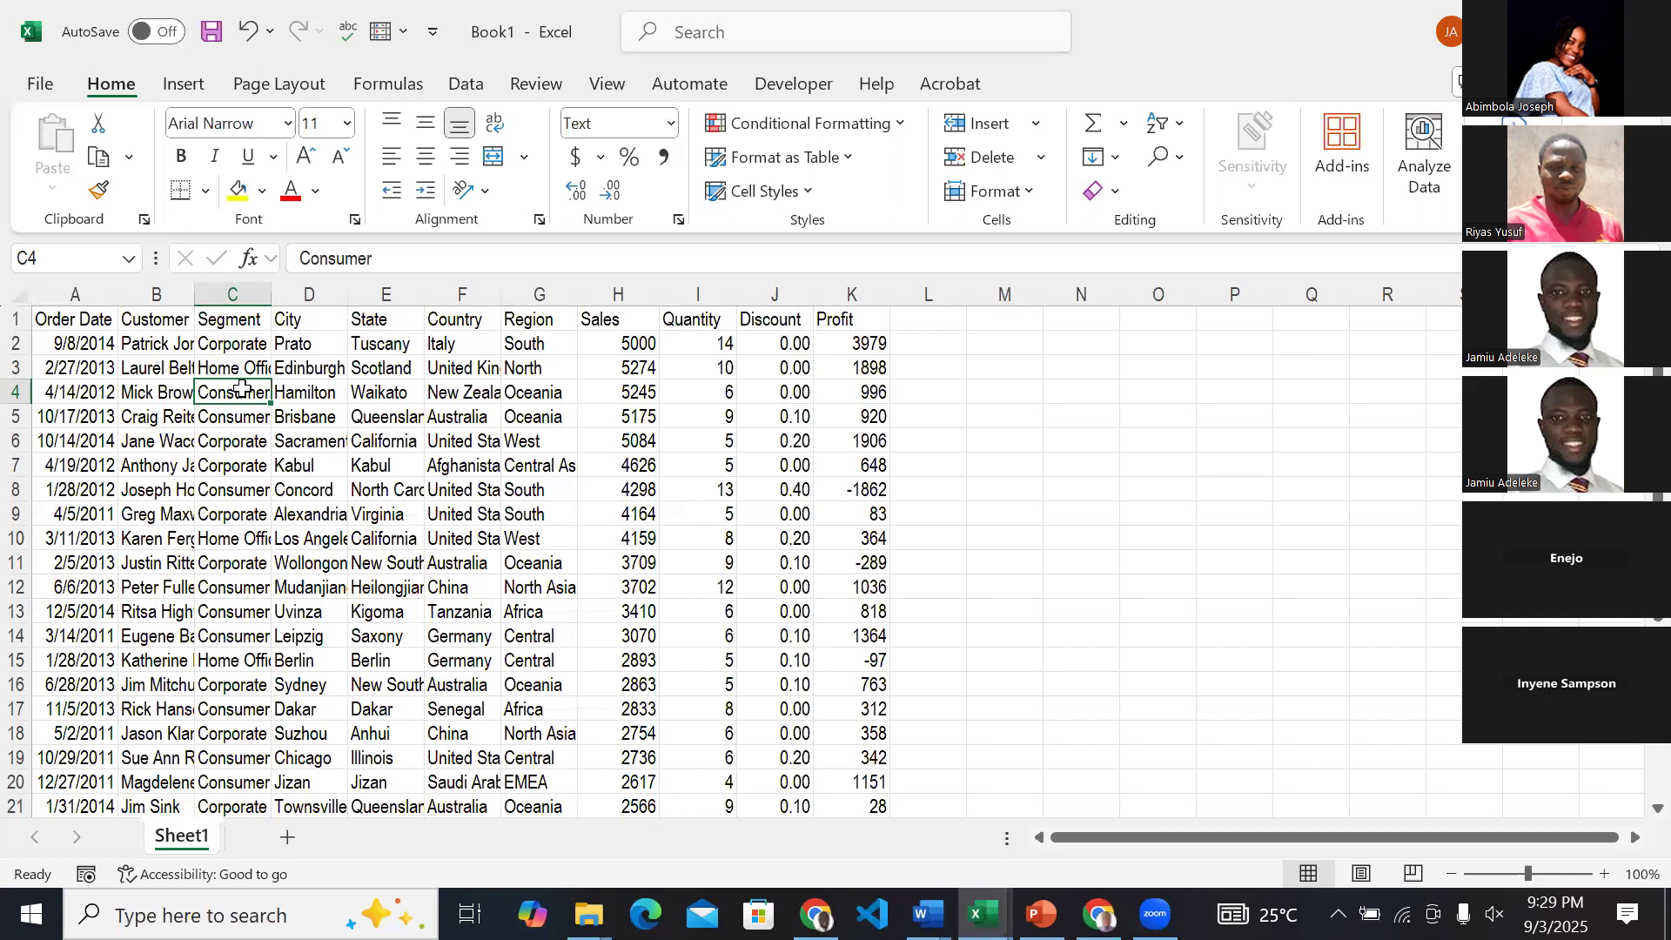
Rename the raw sales data sheet as Dataset.
drag(71, 321, 870, 515)
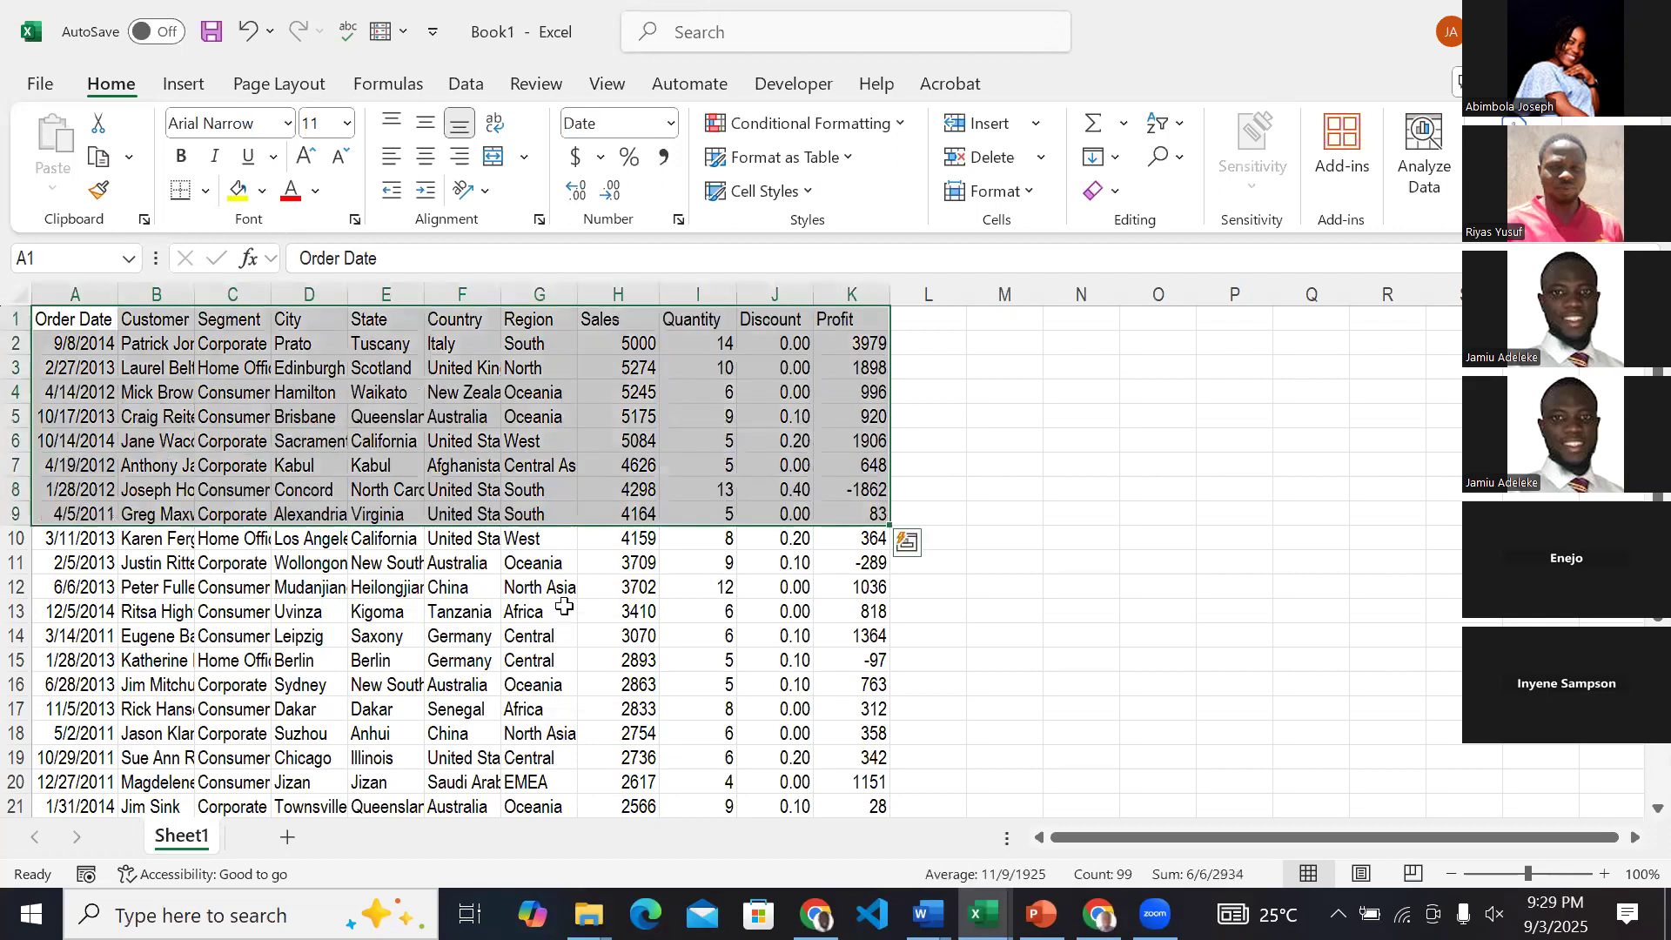
double_click(193, 834)
text(Datatset)
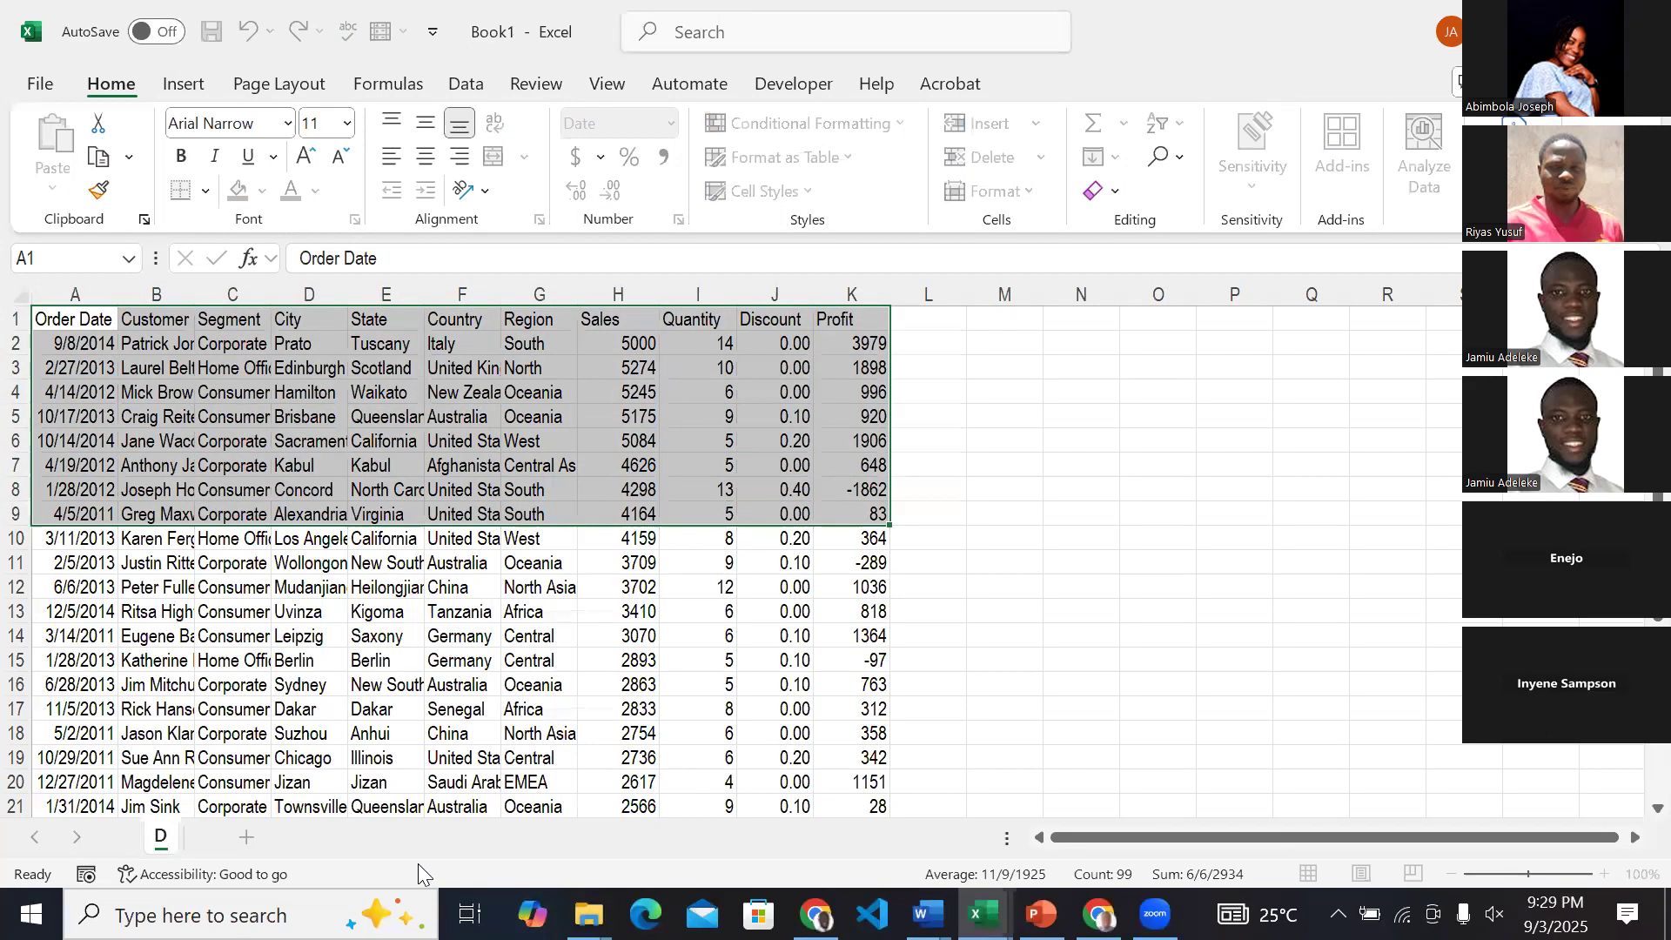
key(BackSpace)
key(BackSpace)
key(BackSpace)
key(BackSpace)
text(set)
click(456, 728)
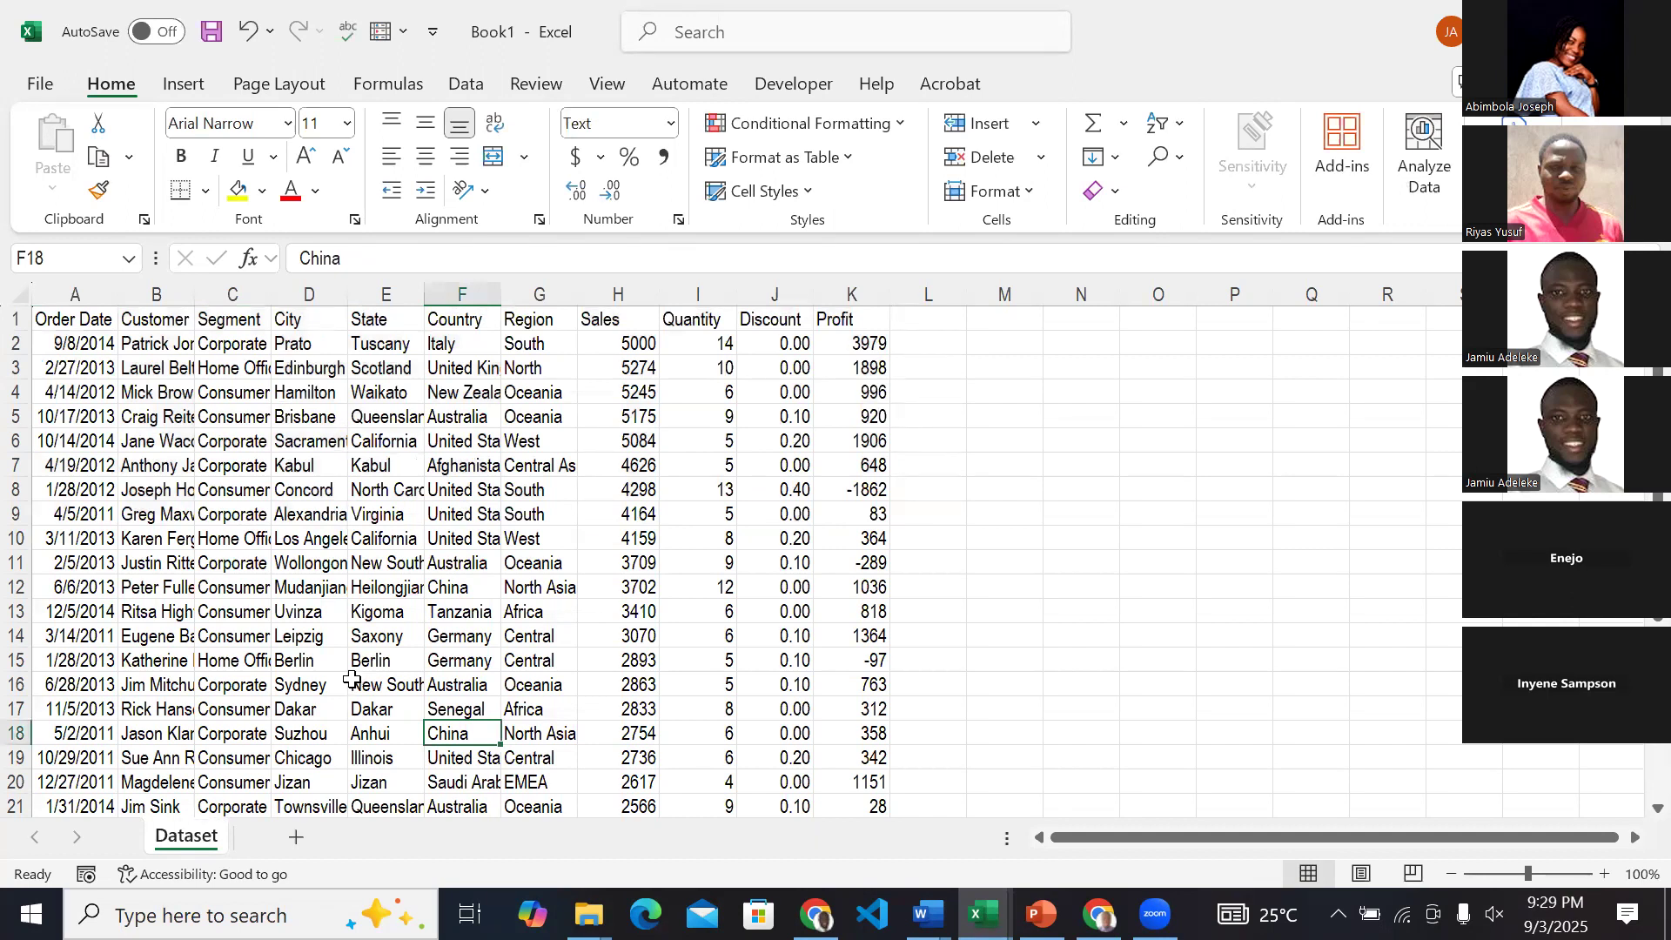
click(77, 321)
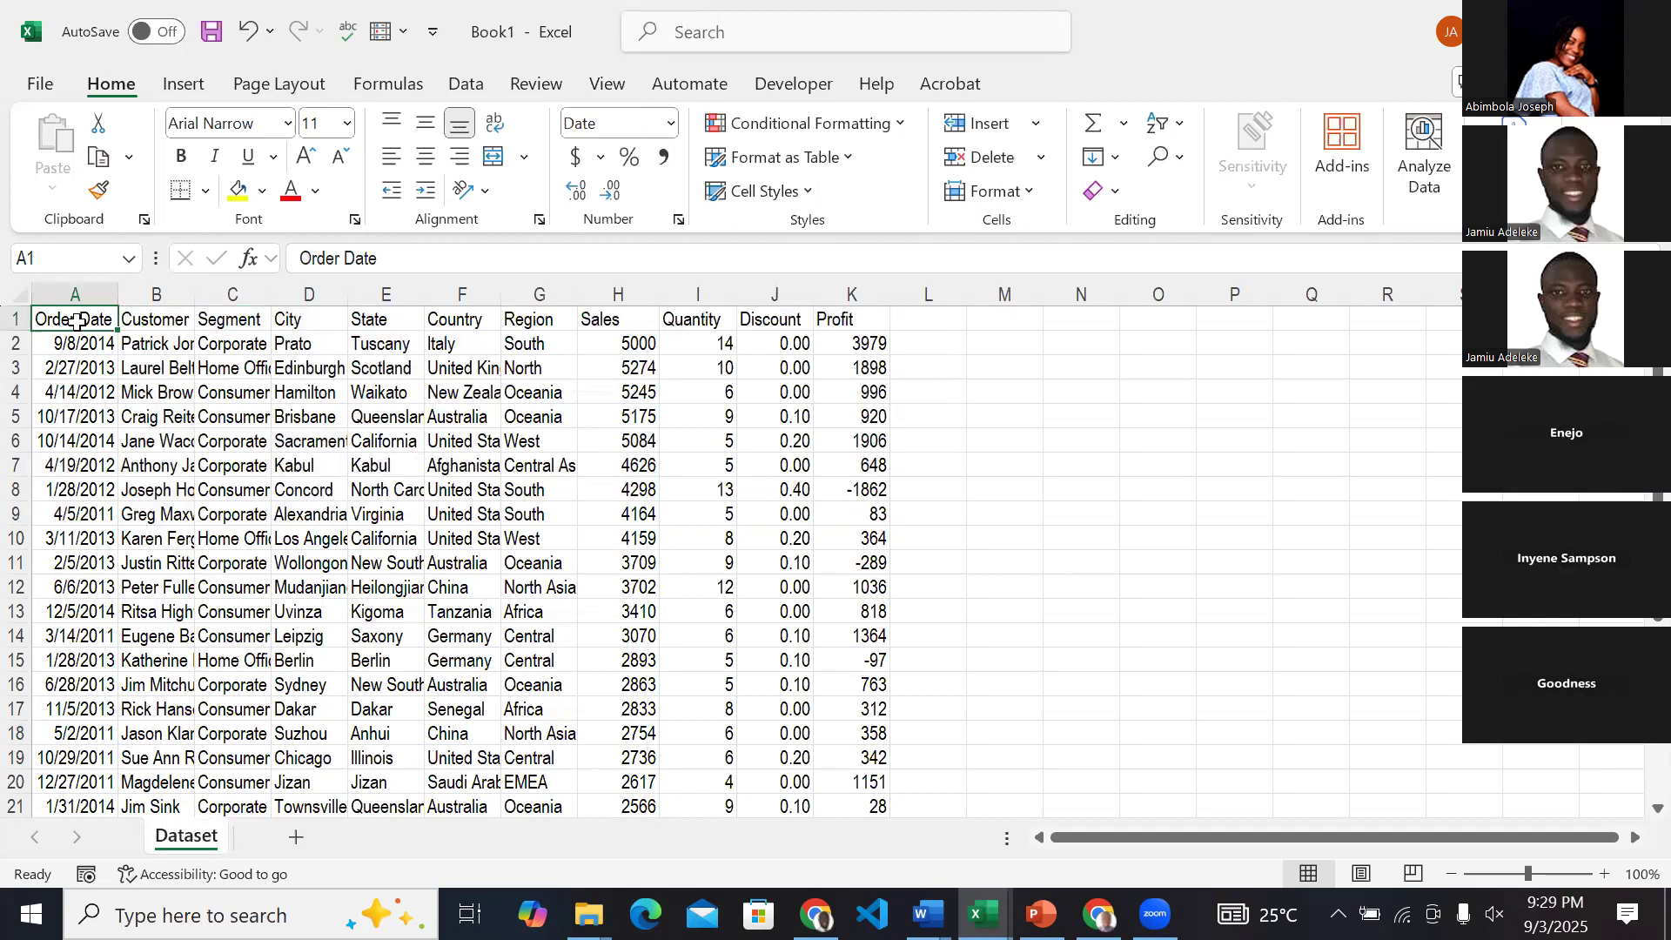
drag(76, 321, 387, 372)
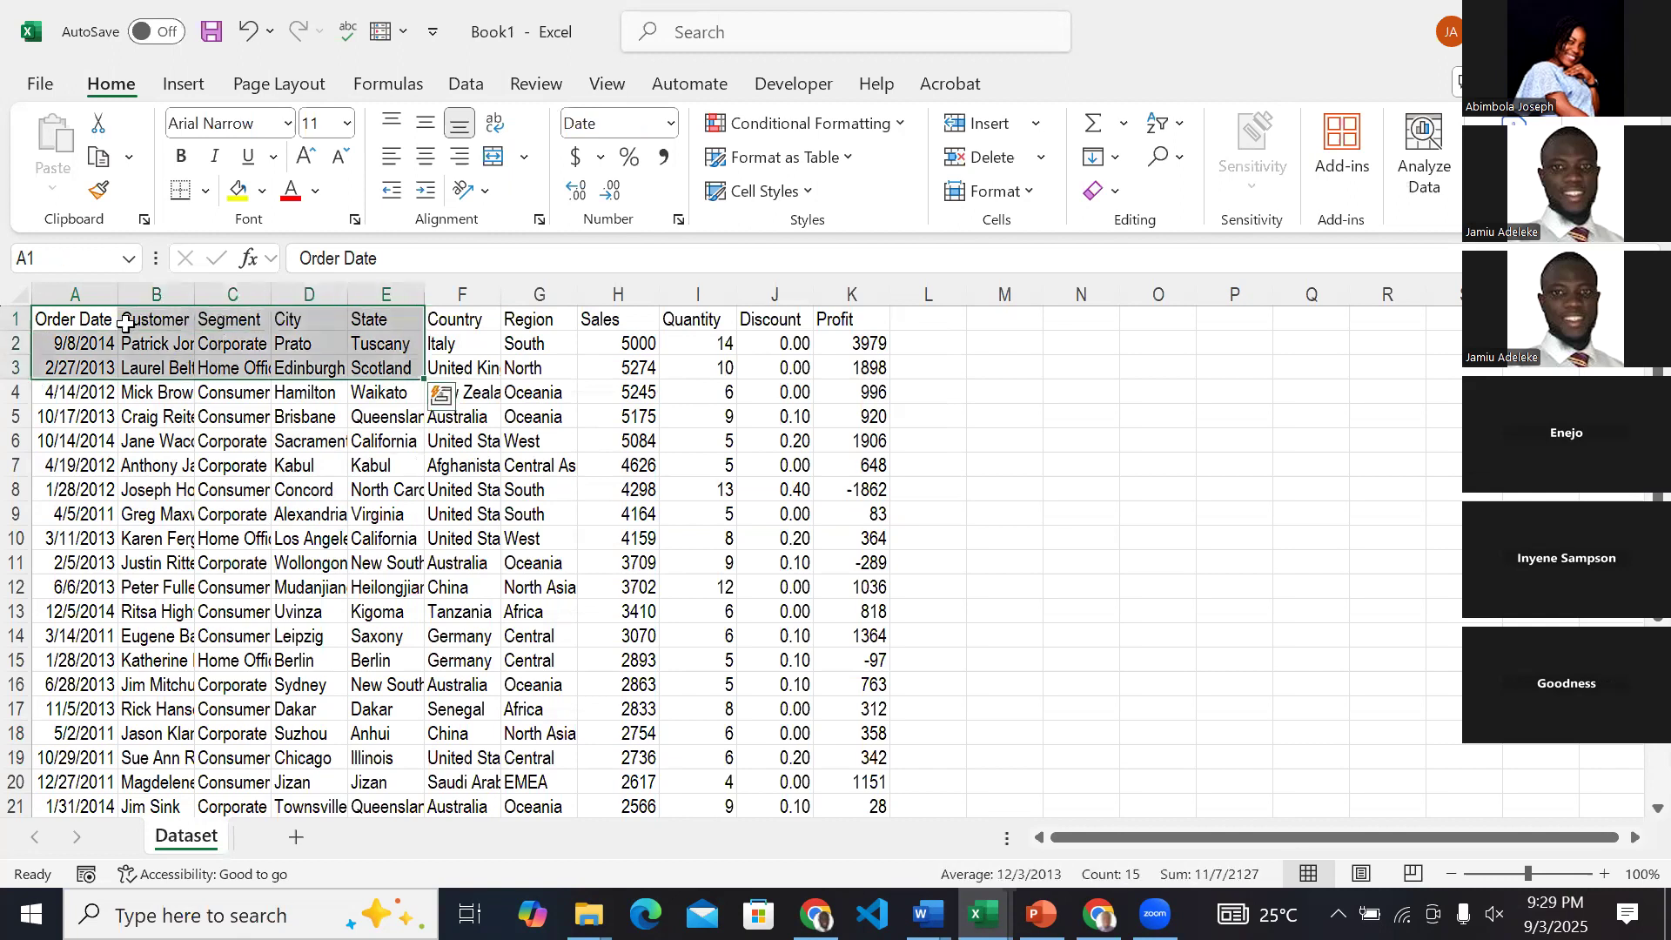
click(92, 313)
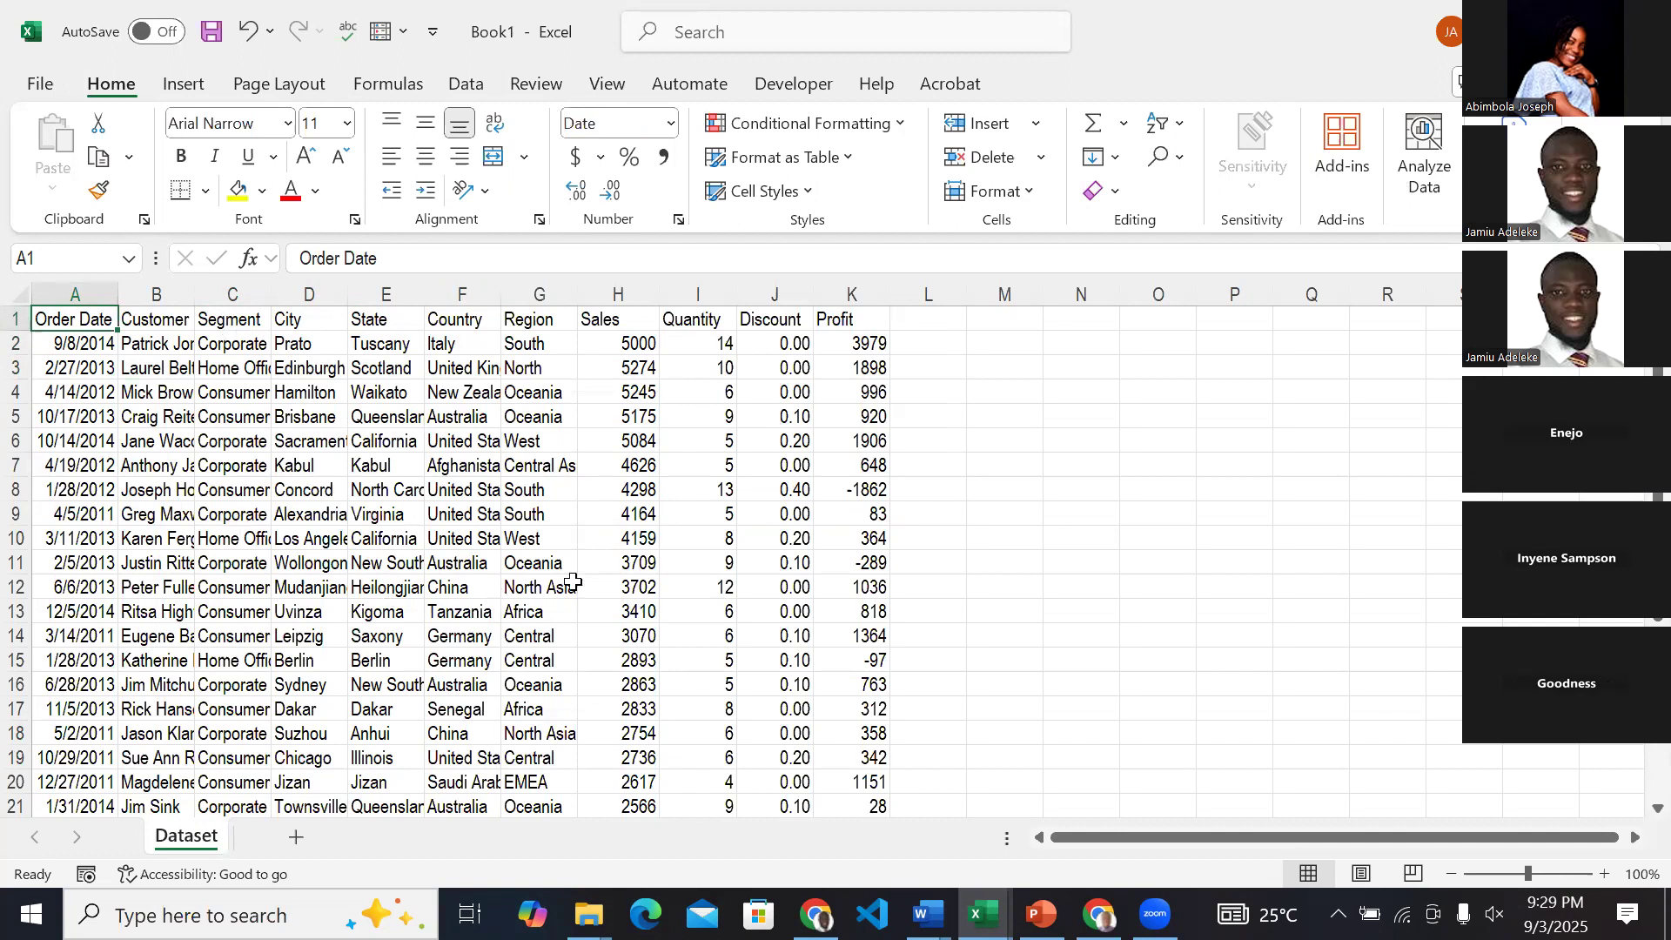
click(250, 415)
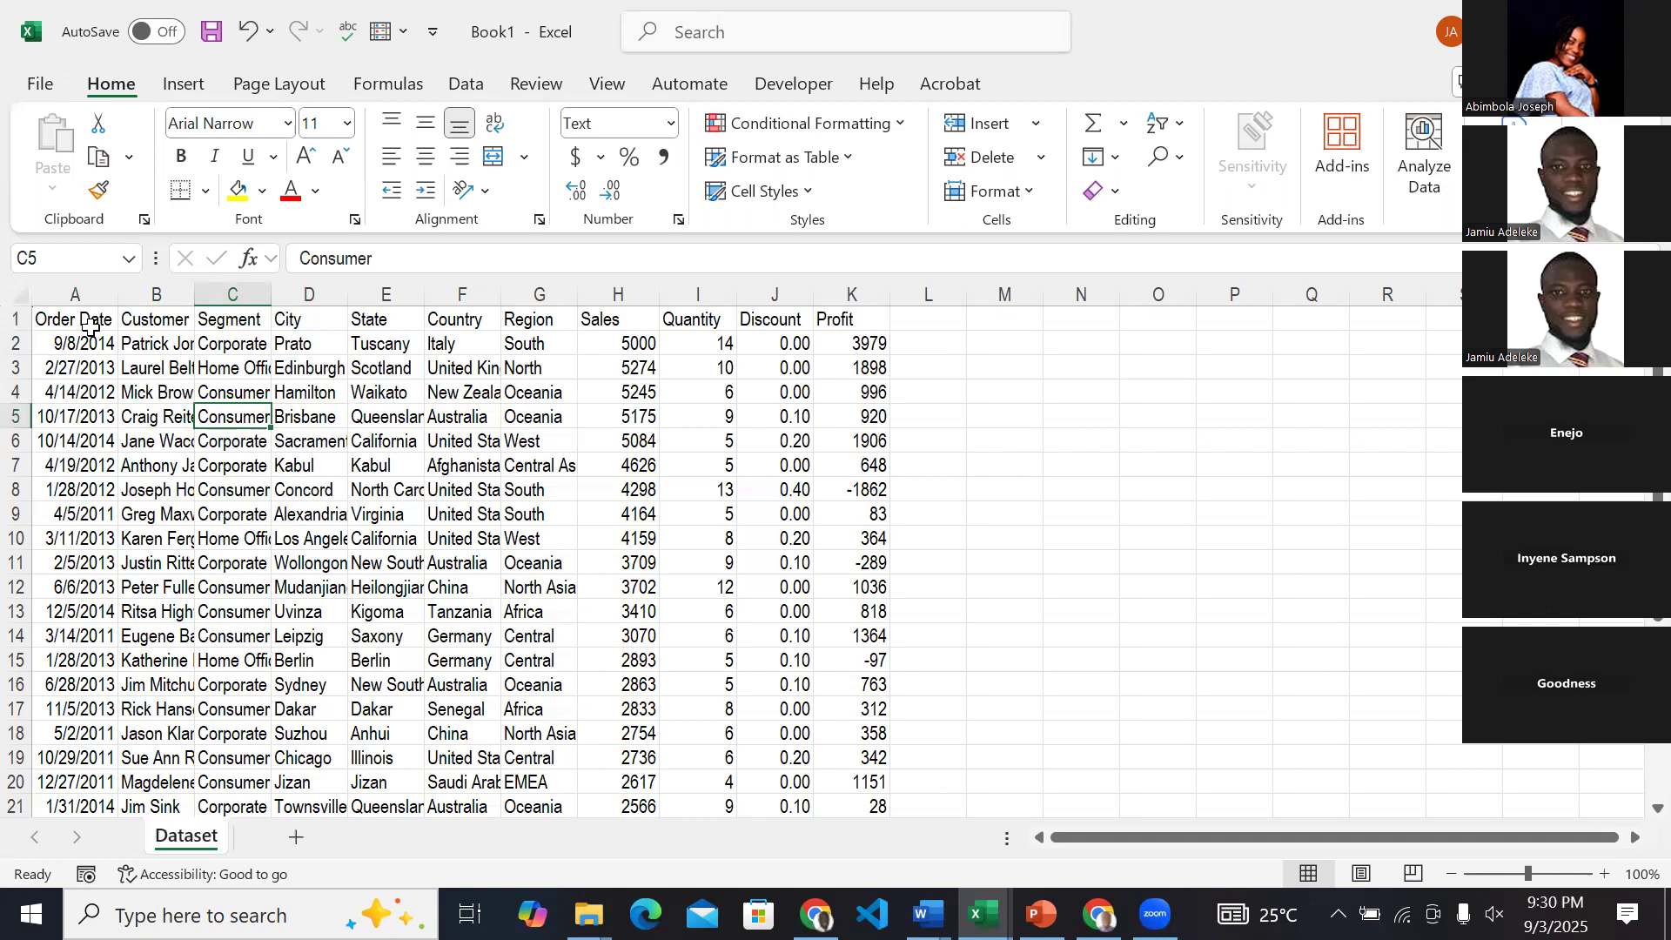
drag(89, 326, 881, 664)
scroll(323, 462, up, 3)
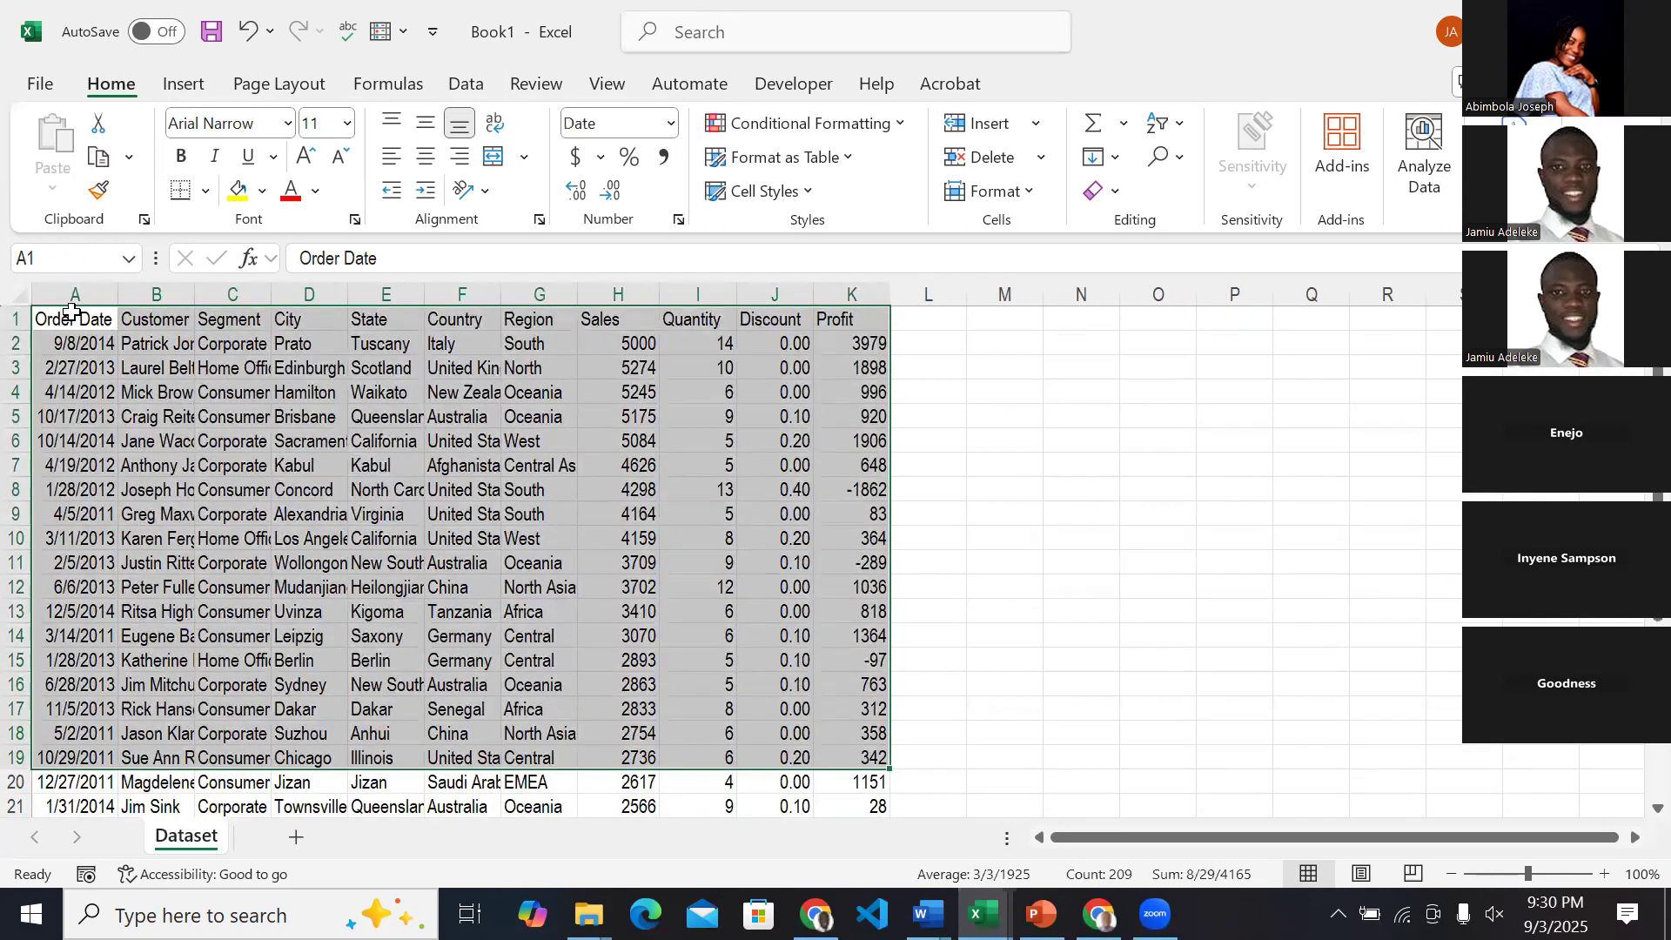
Convert the whole sales data range A1:K31 into a table, keeping the first row as headers.
click(59, 311)
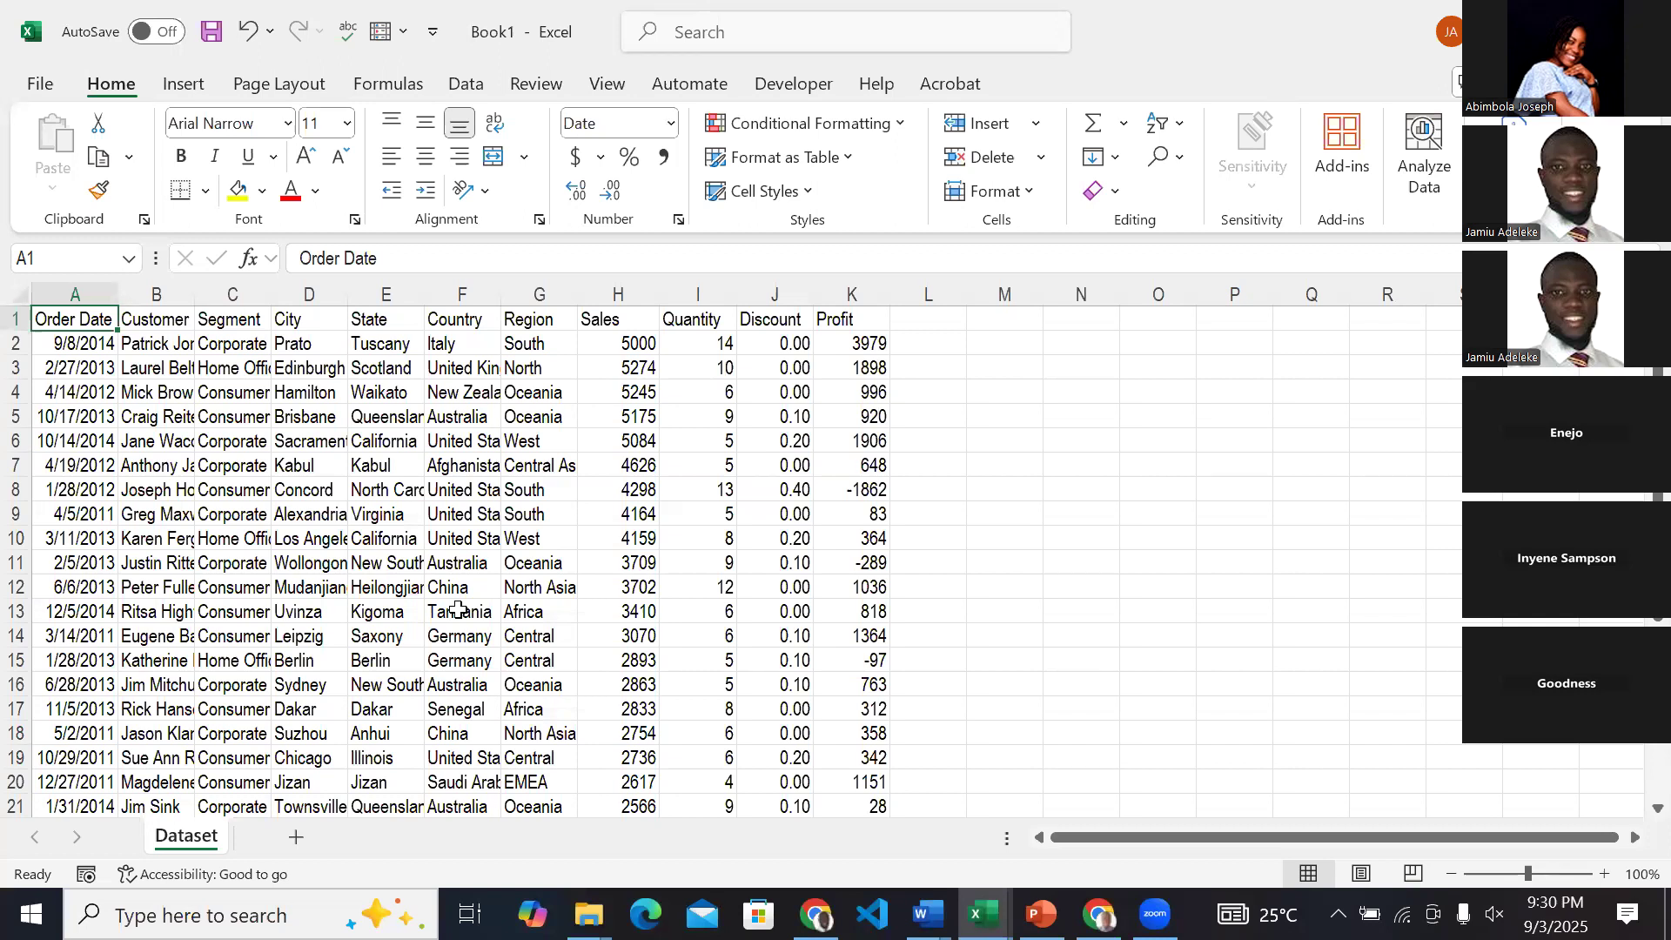
key(ctrl+shift+Right)
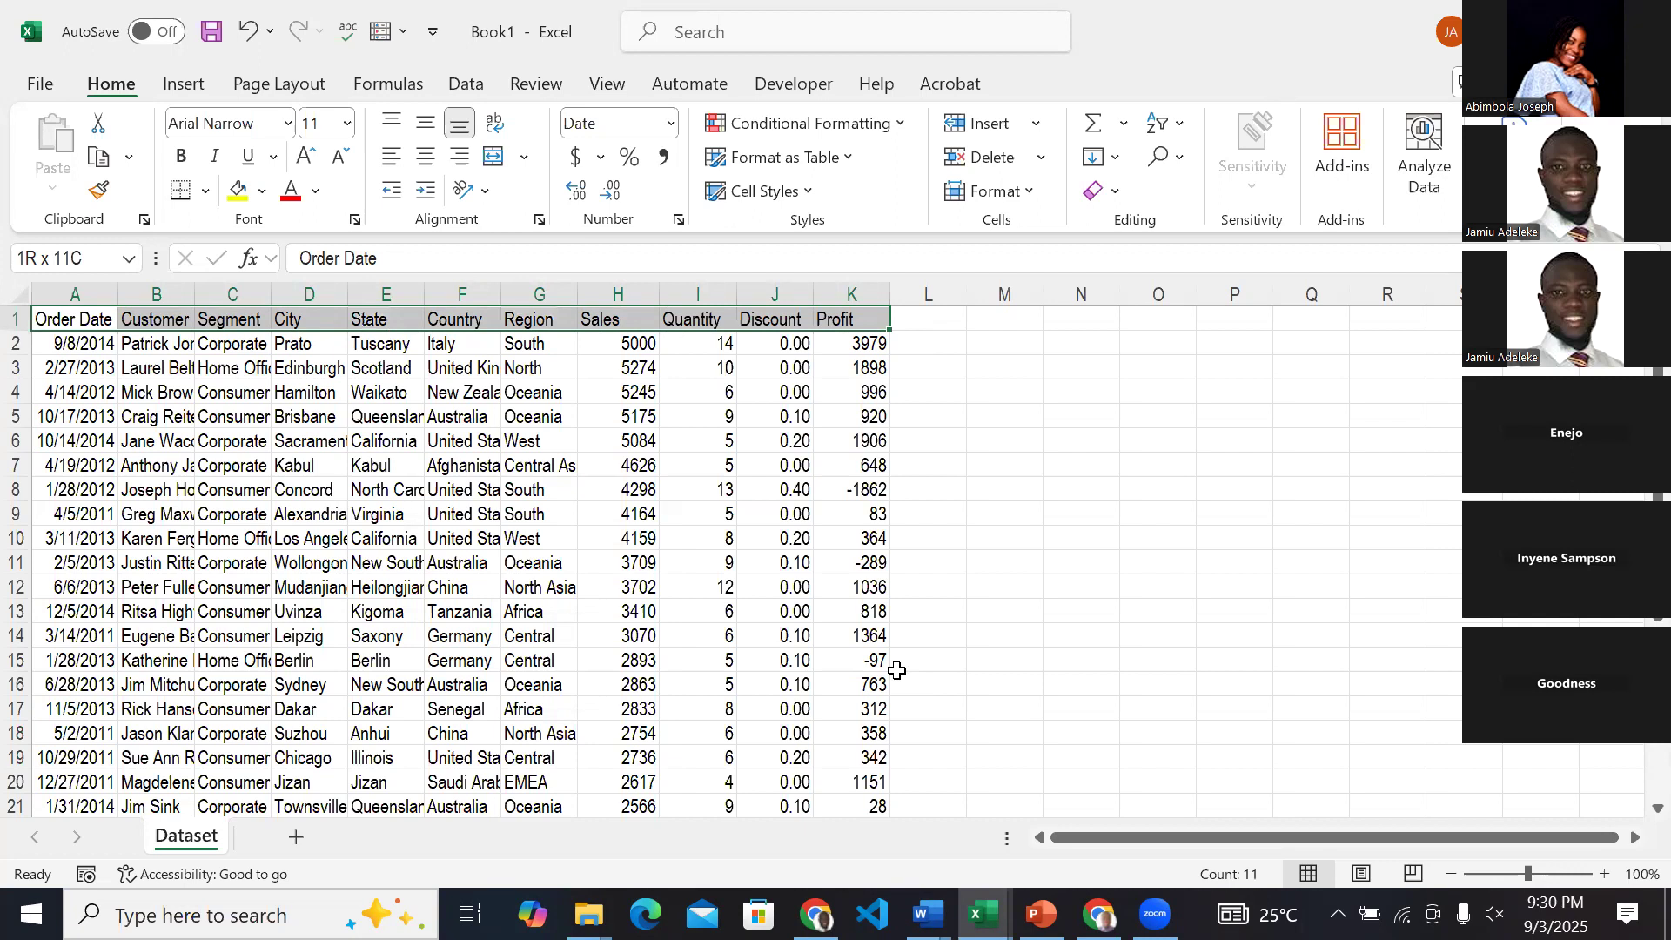
key(ctrl+shift+Down)
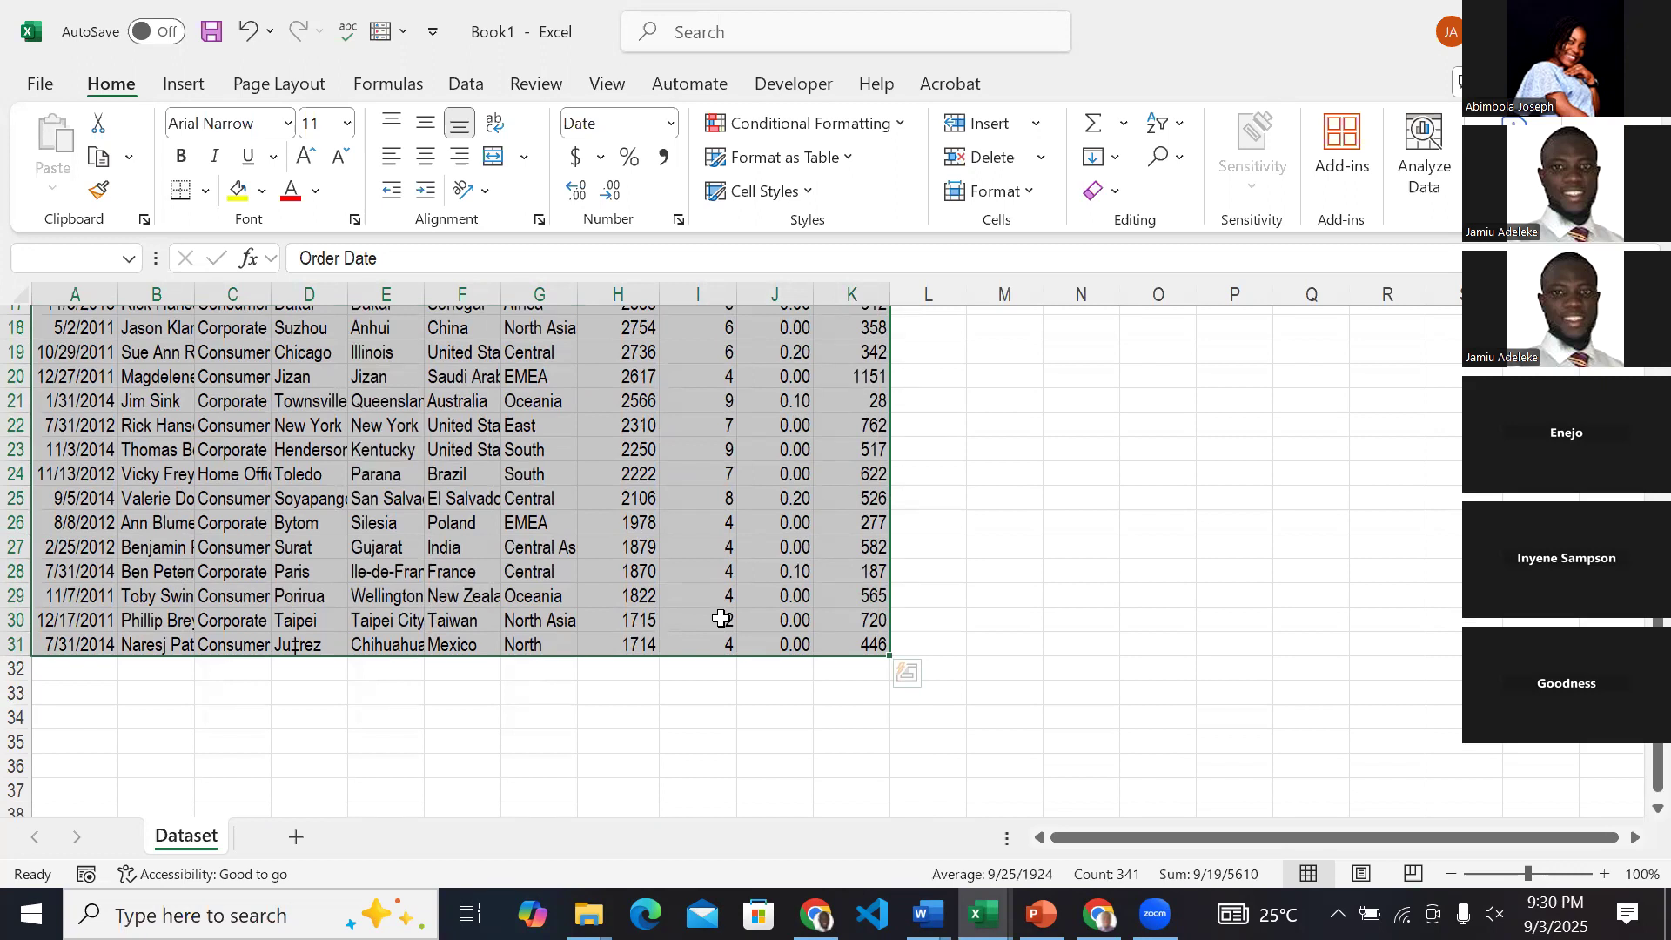
scroll(721, 618, up, 6)
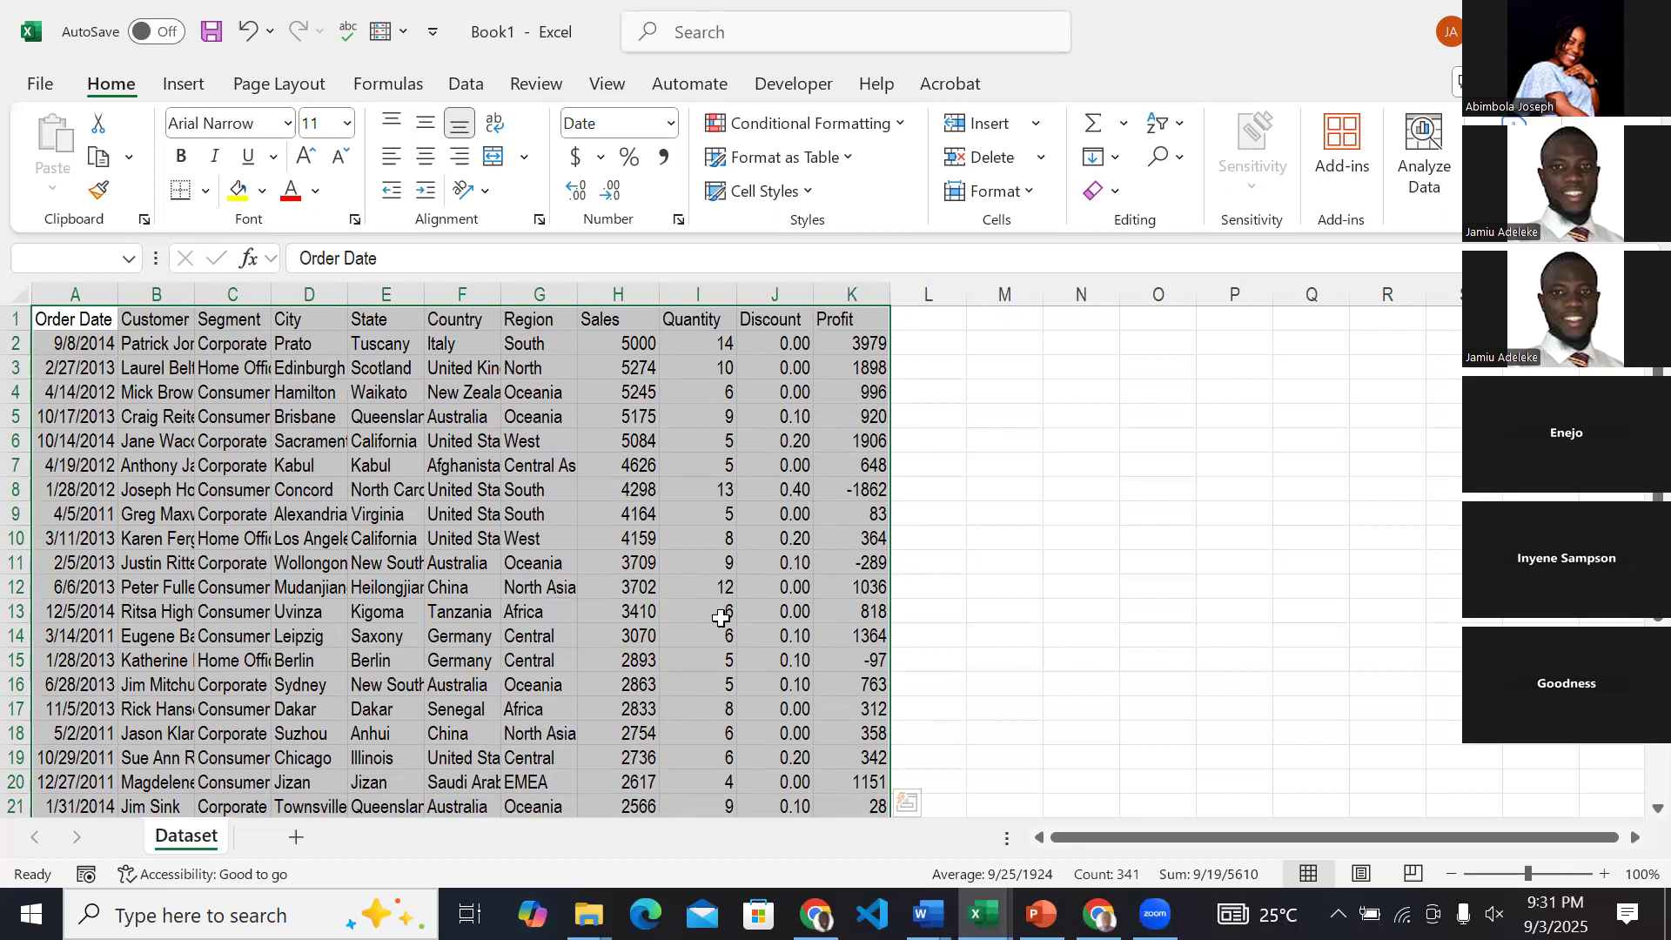
key(ctrl+t)
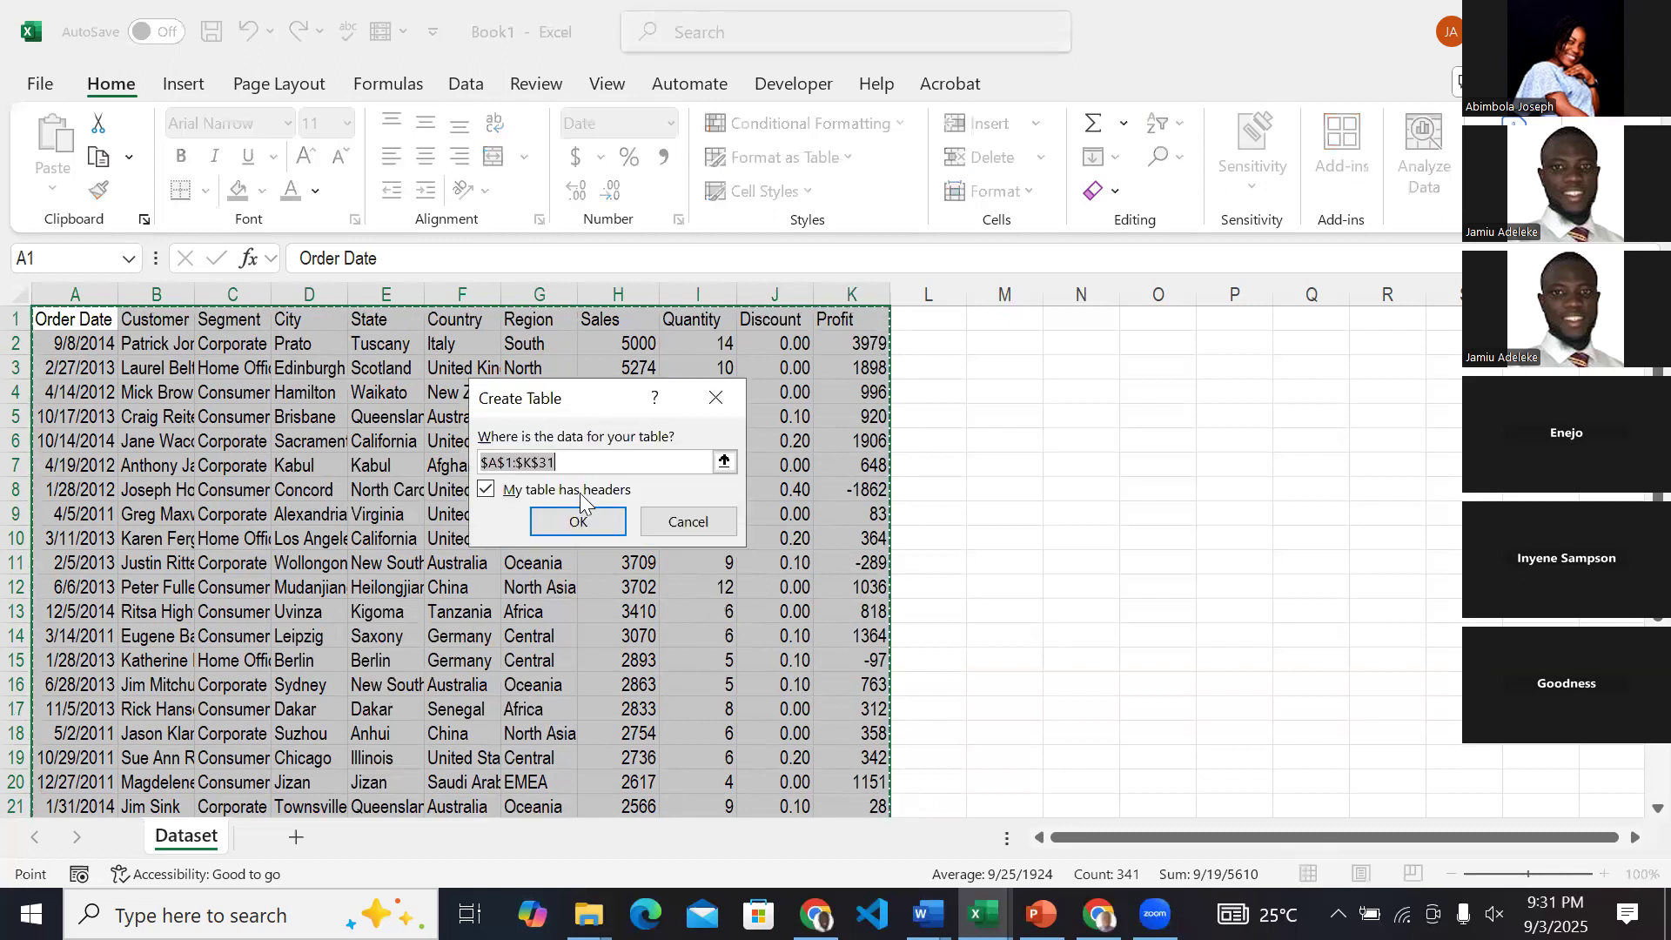
drag(592, 388, 728, 356)
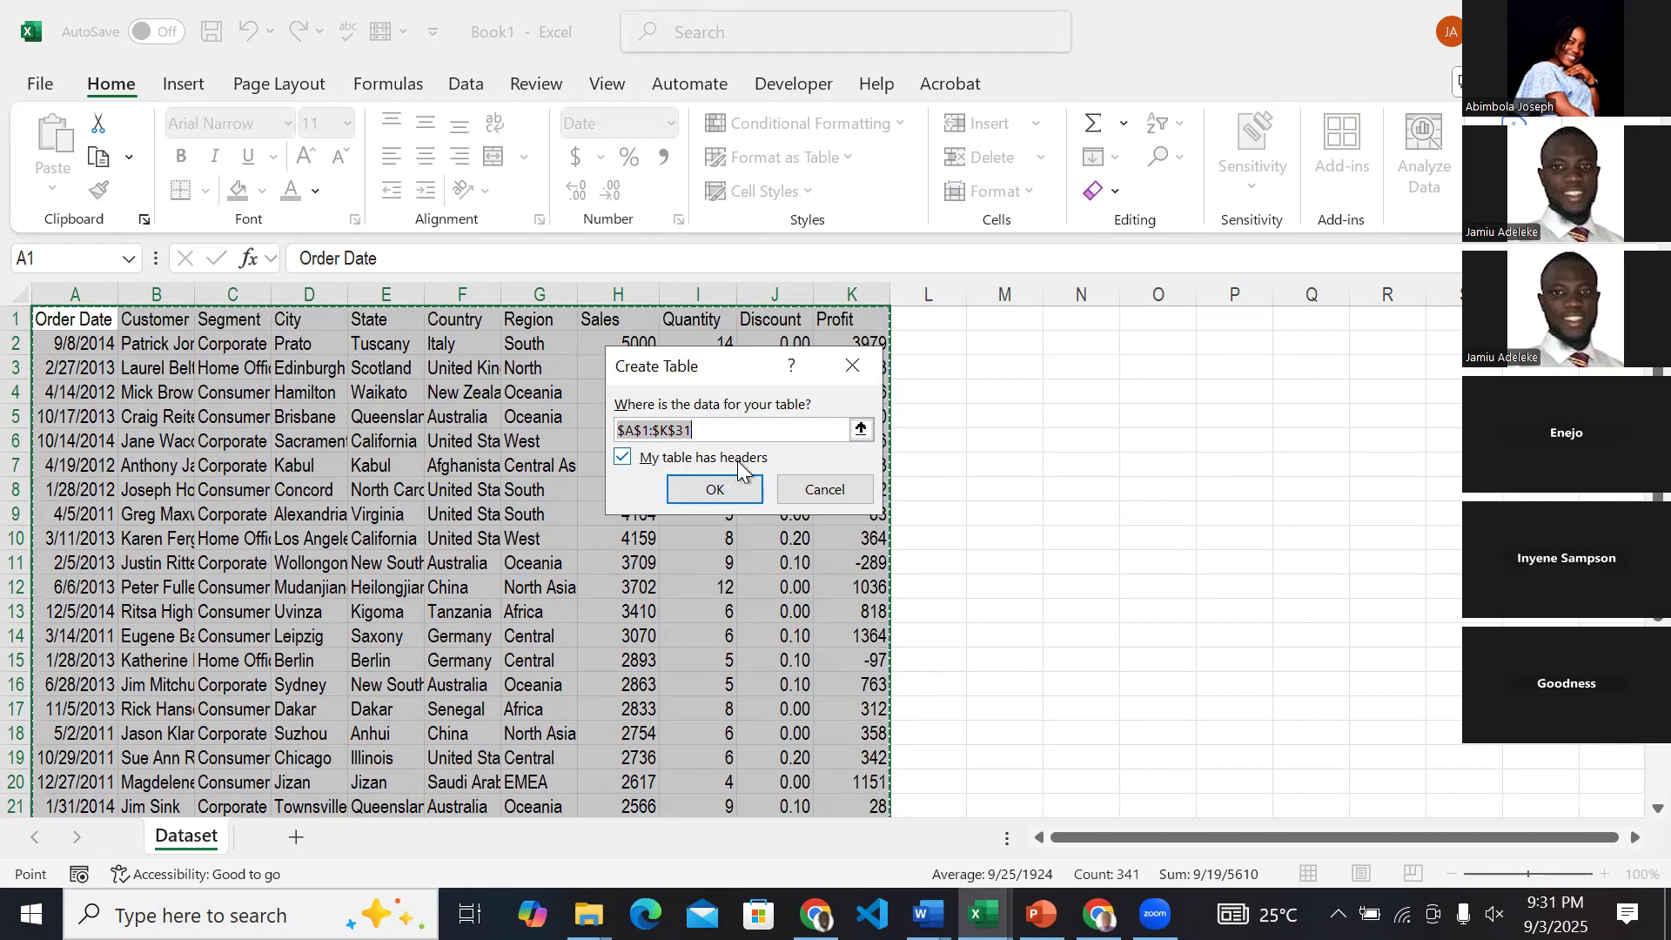
click(628, 462)
click(629, 462)
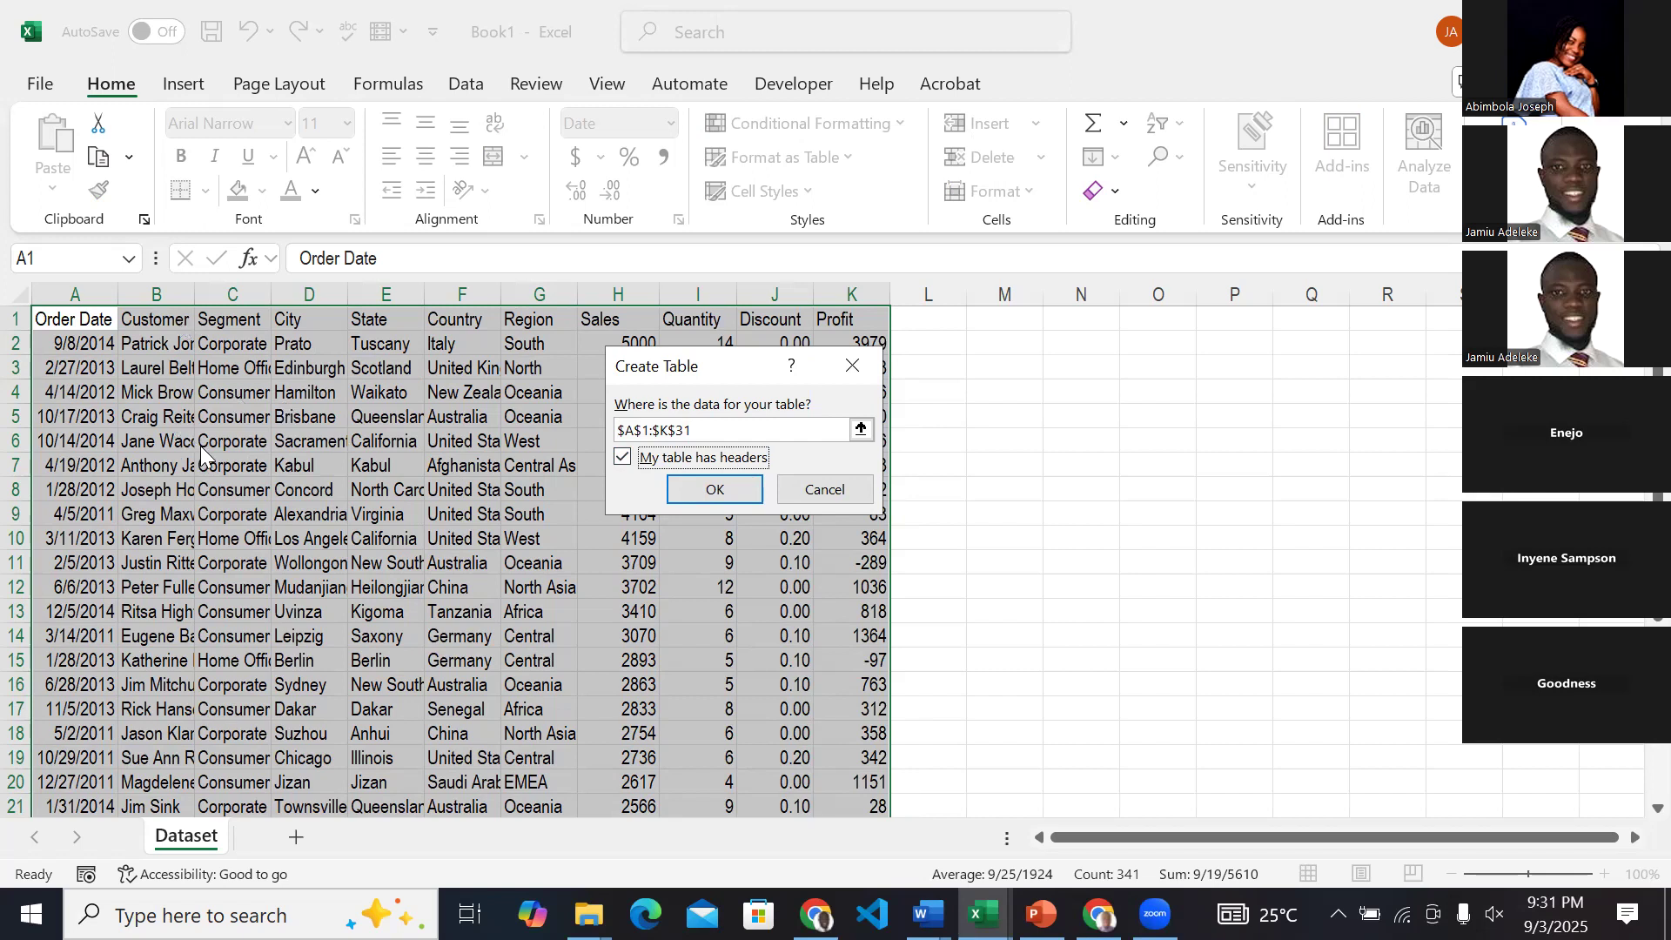
click(706, 481)
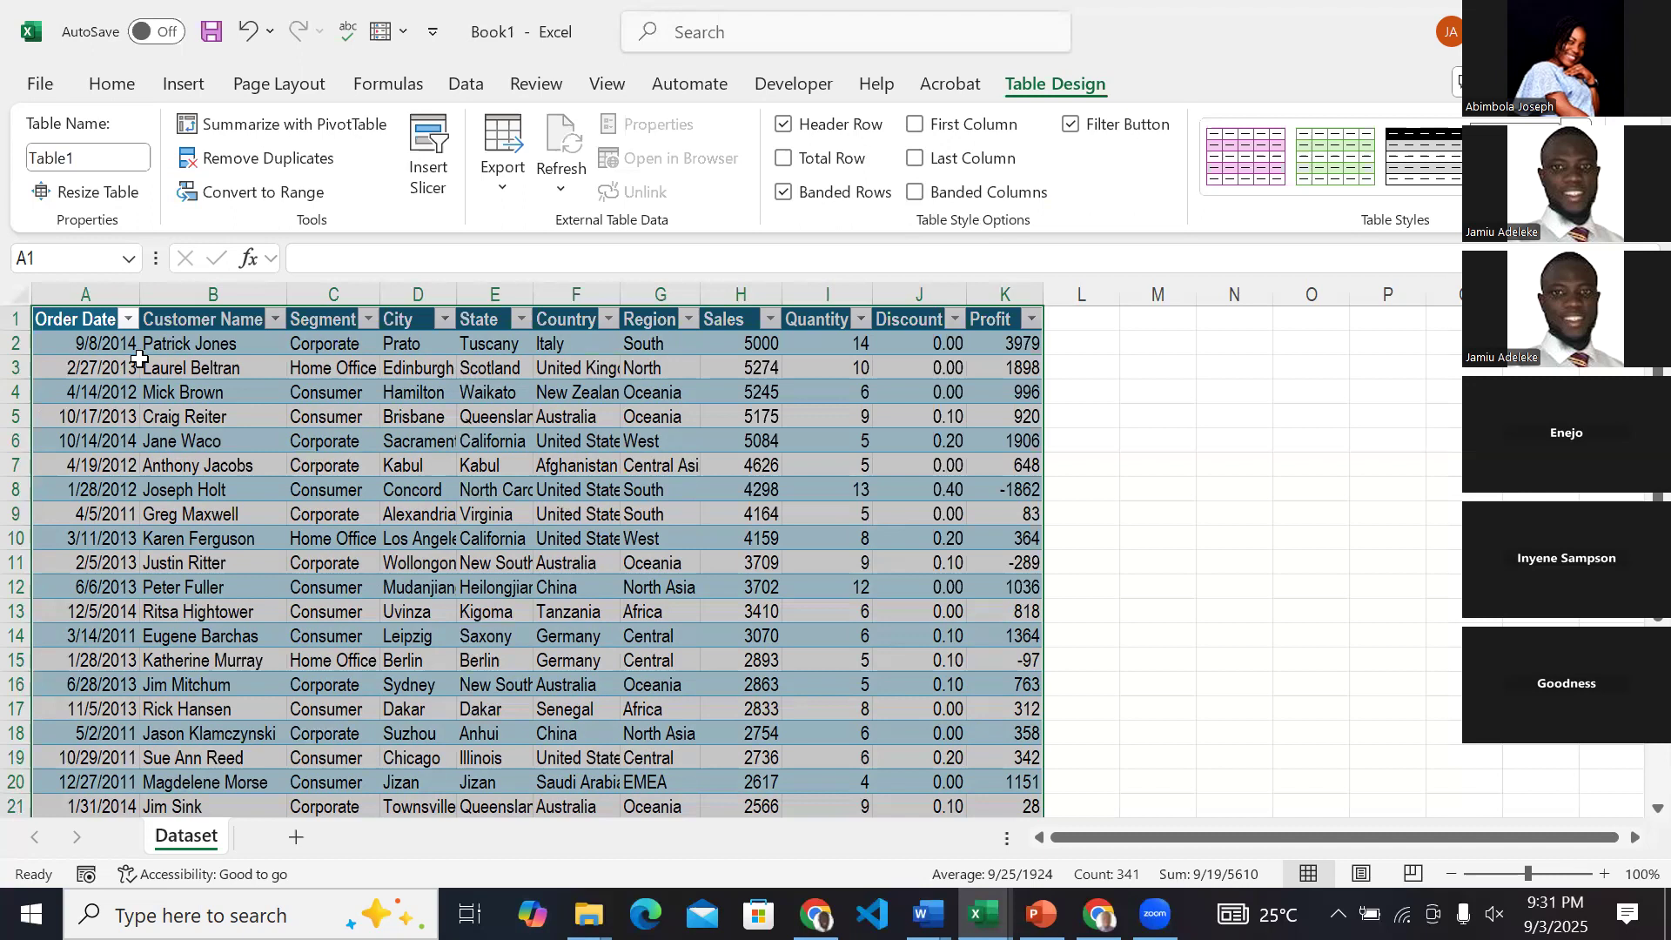
click(99, 349)
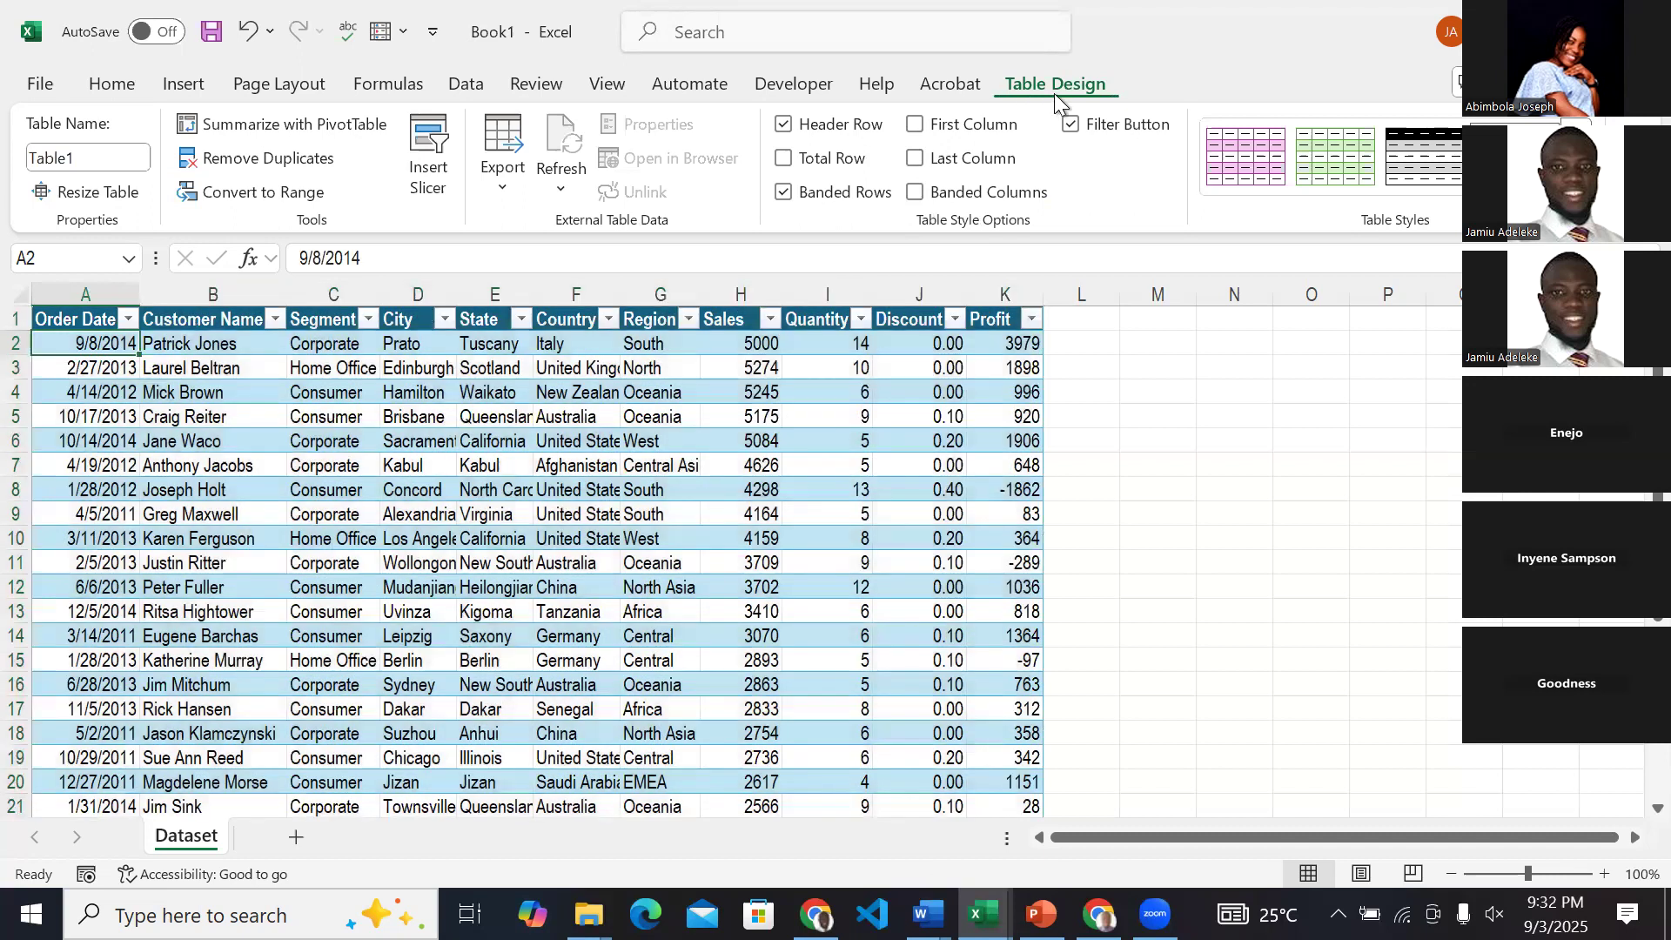
Rename the sales data table with the presenter's first name followed directly by the word Table.
click(94, 156)
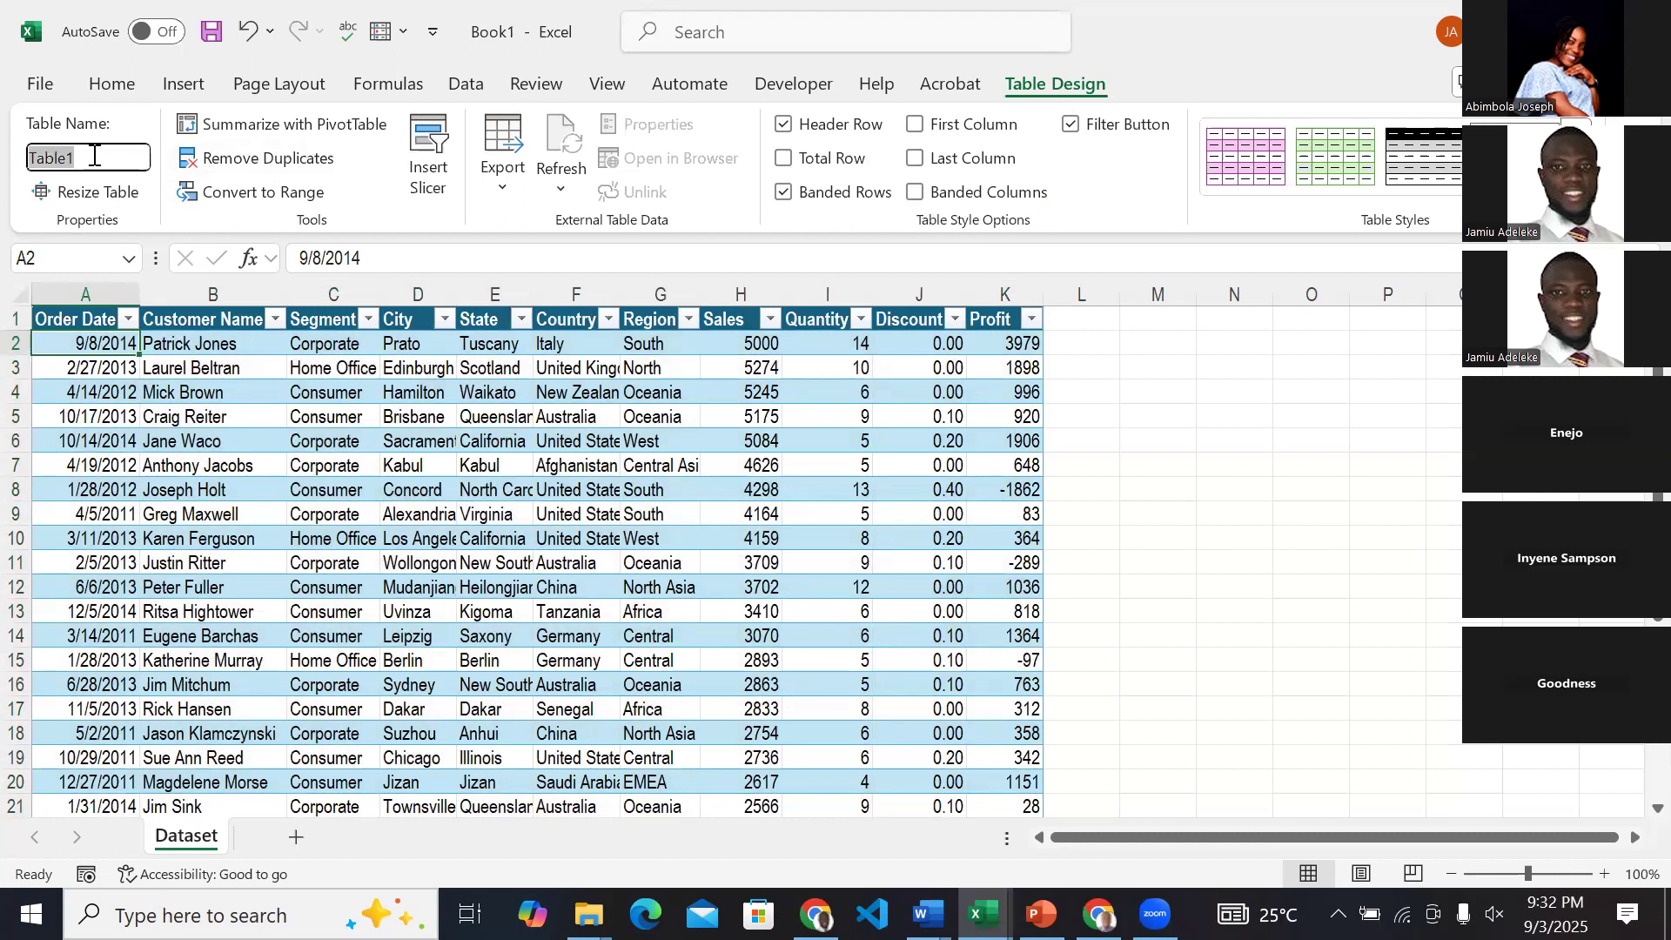
text(JamiuTable)
click(160, 388)
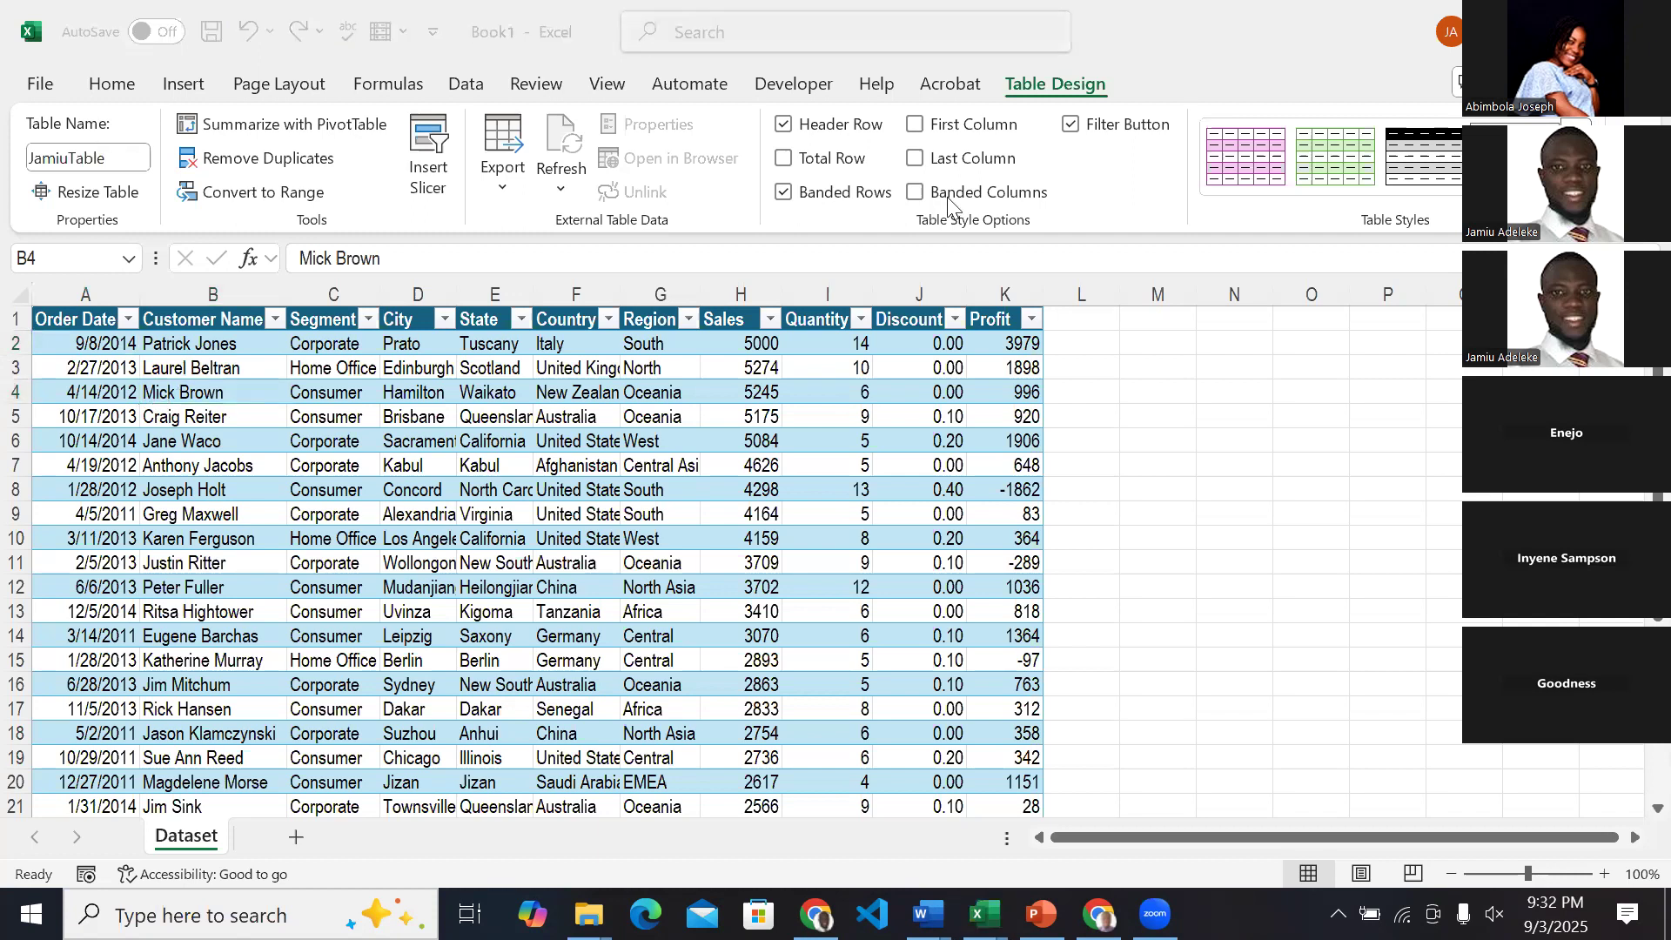
click(551, 385)
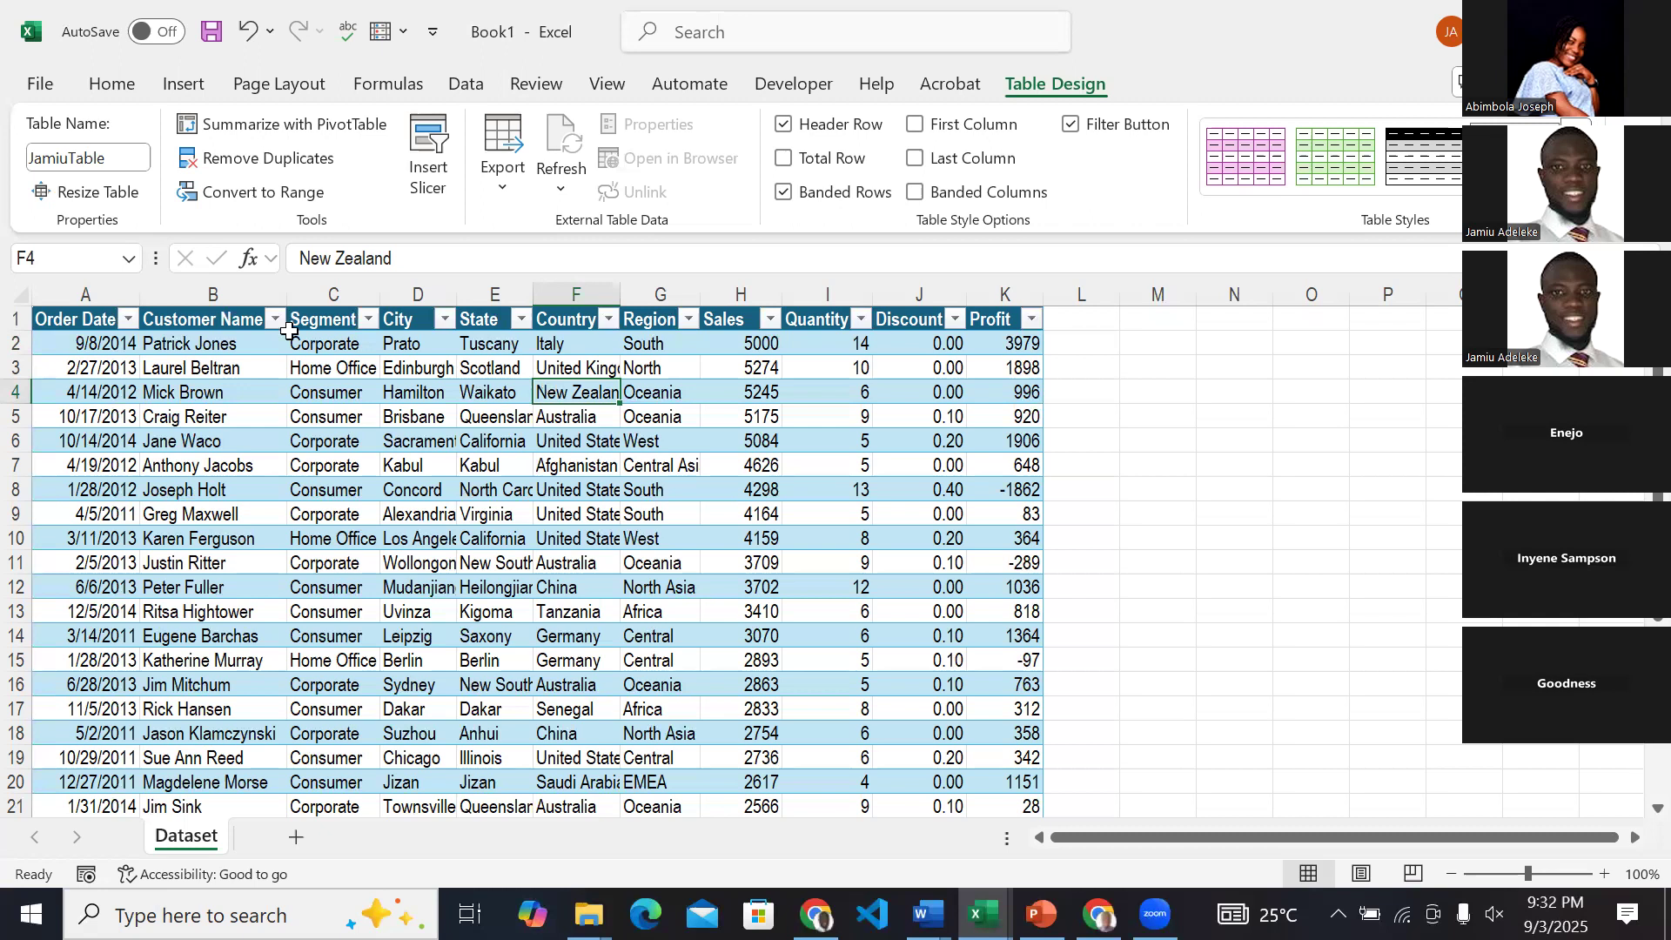
click(107, 348)
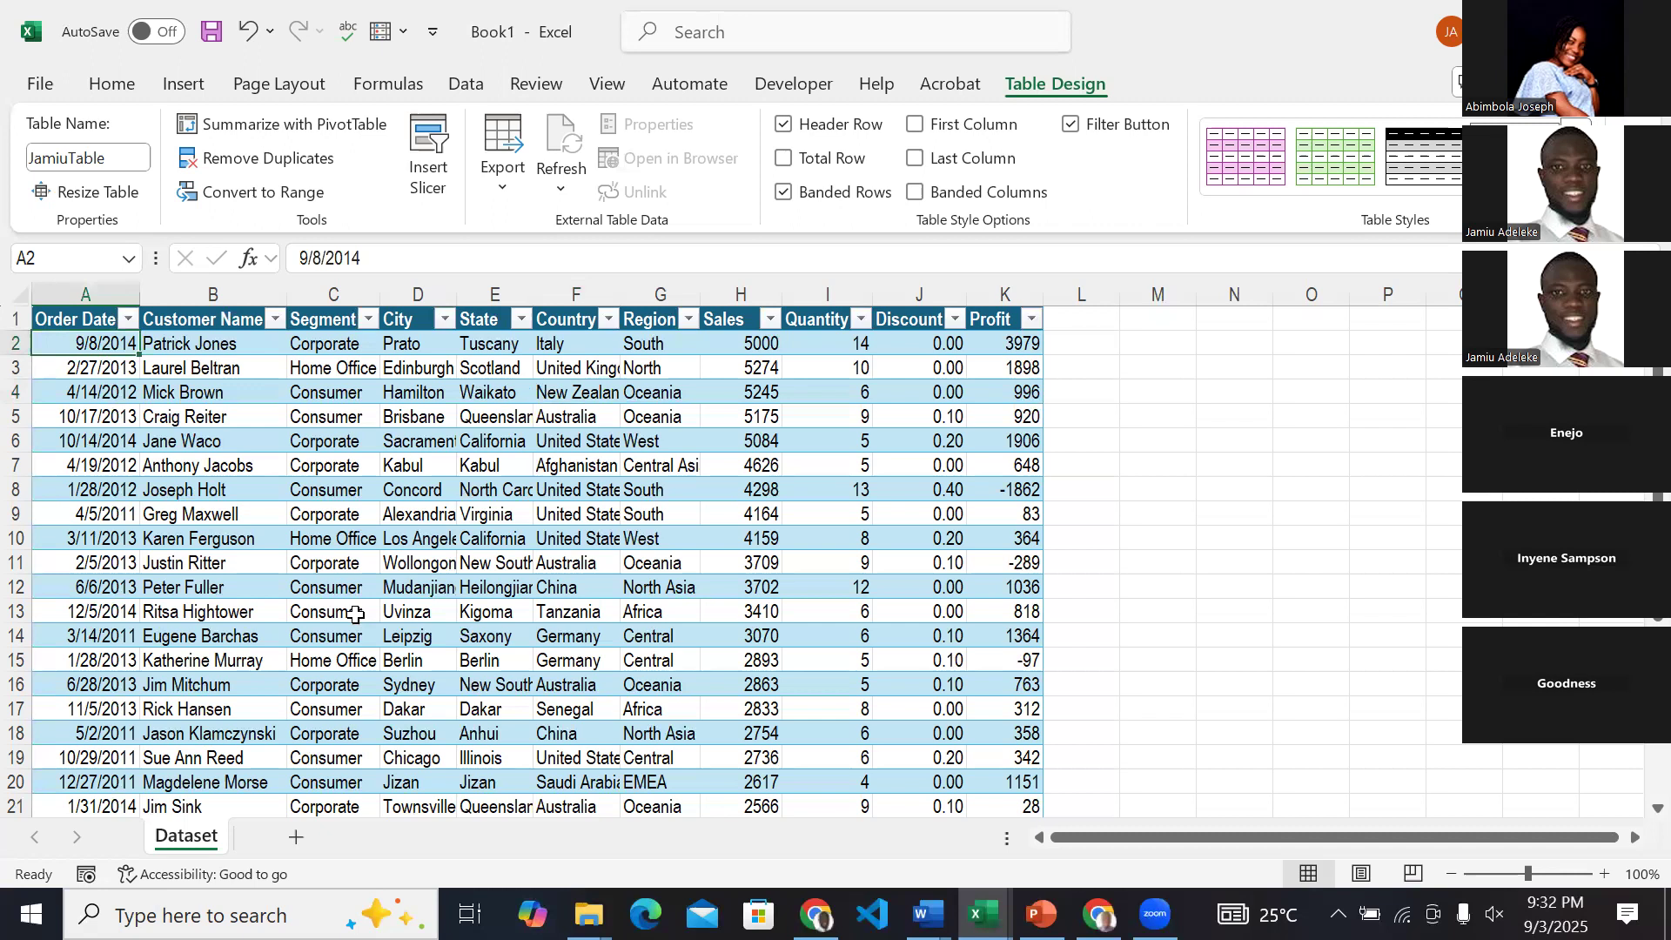
click(415, 444)
click(663, 443)
click(918, 445)
click(909, 516)
click(752, 560)
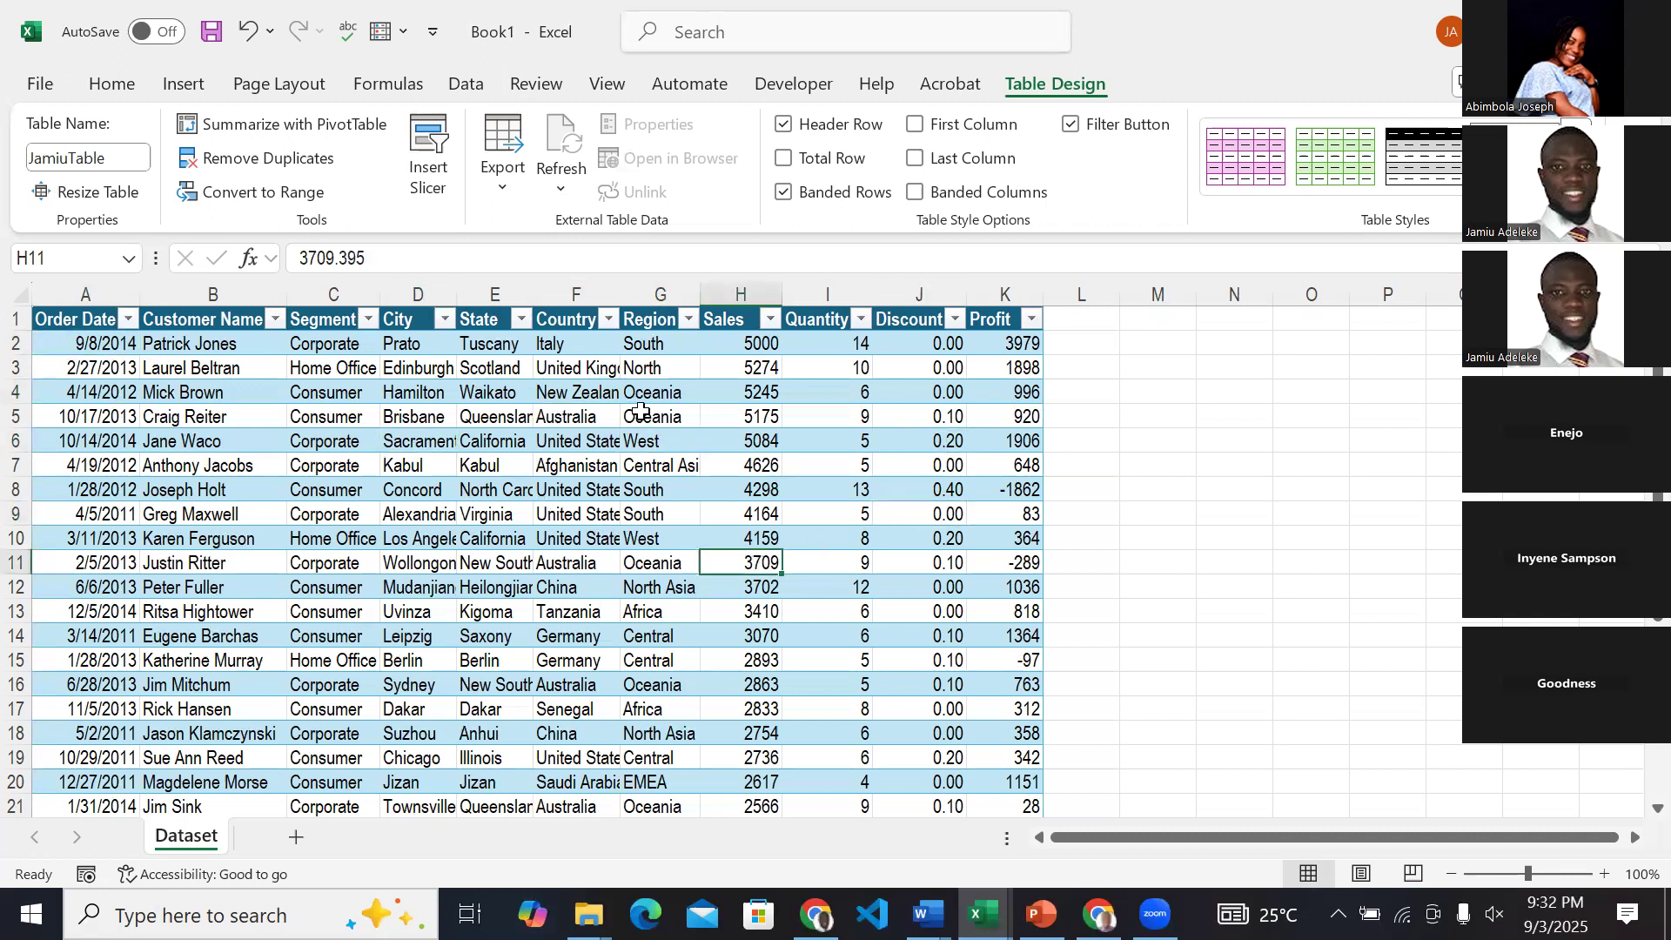
click(461, 659)
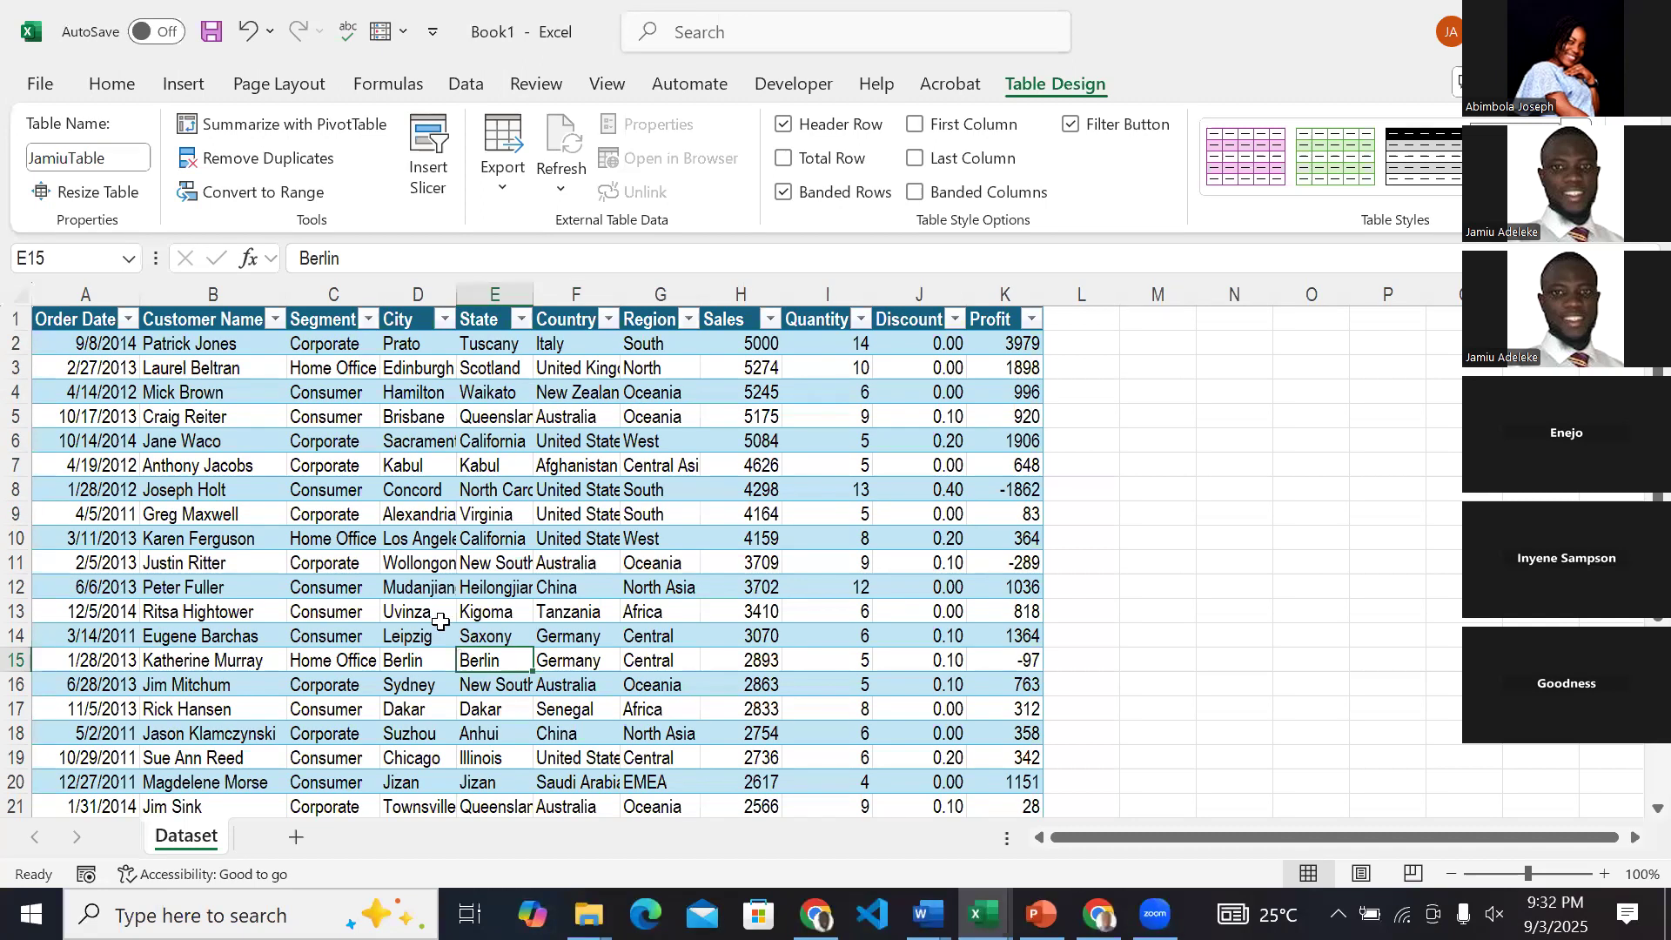
Add a new worksheet after the Dataset sheet and name it Report.
click(184, 84)
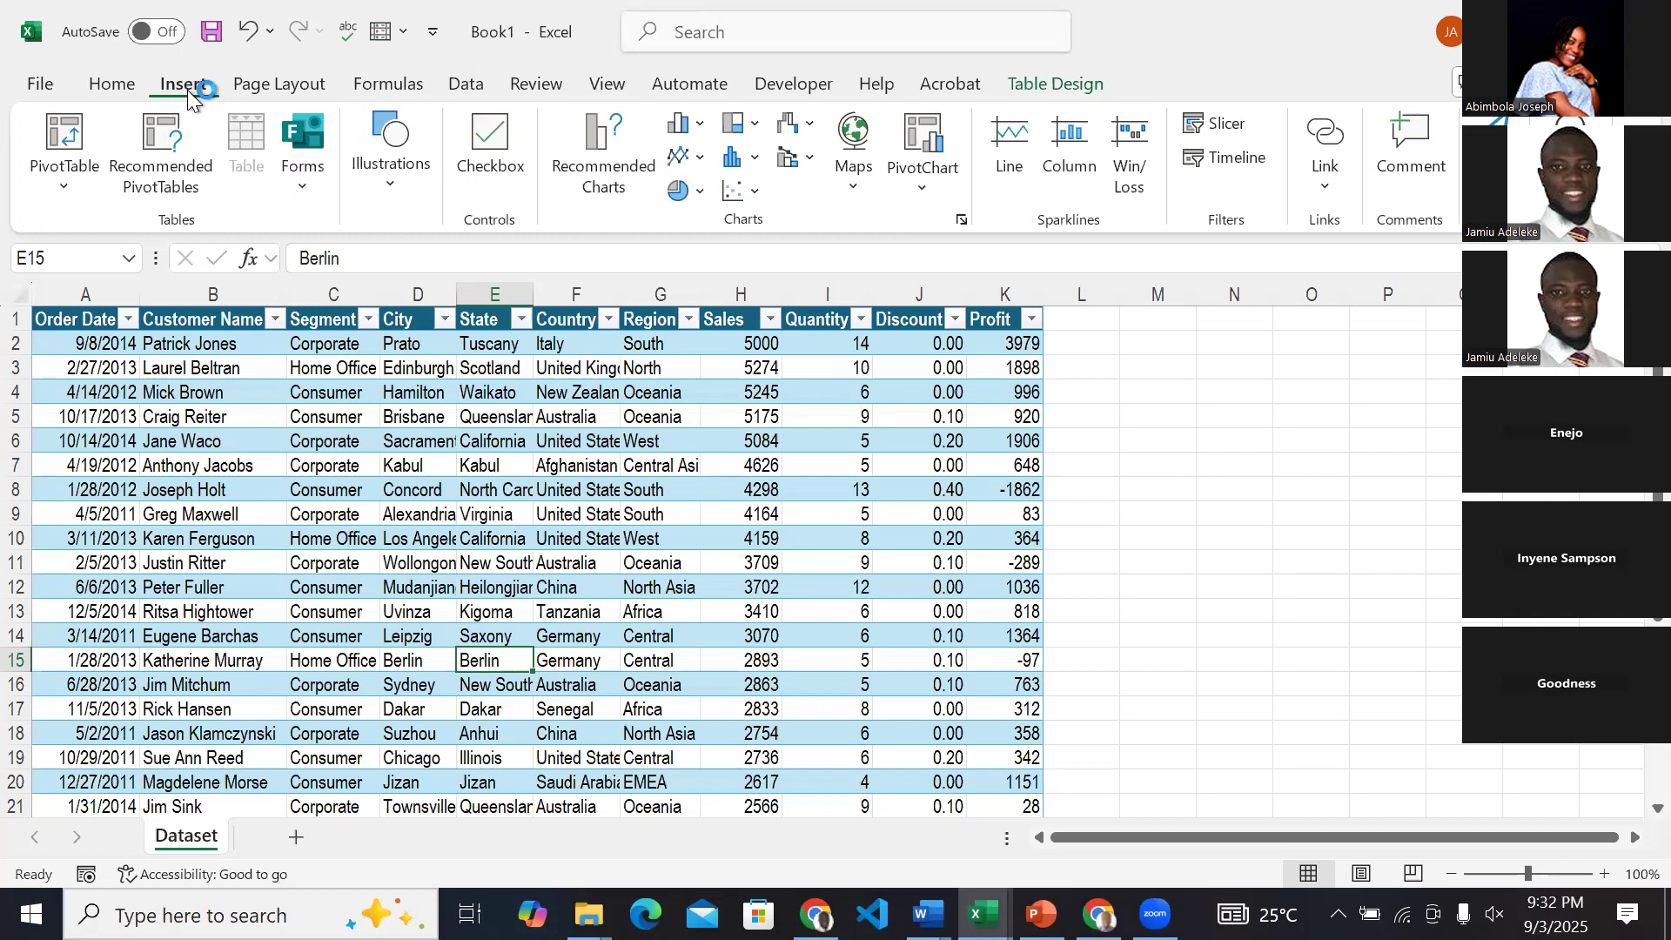
click(297, 839)
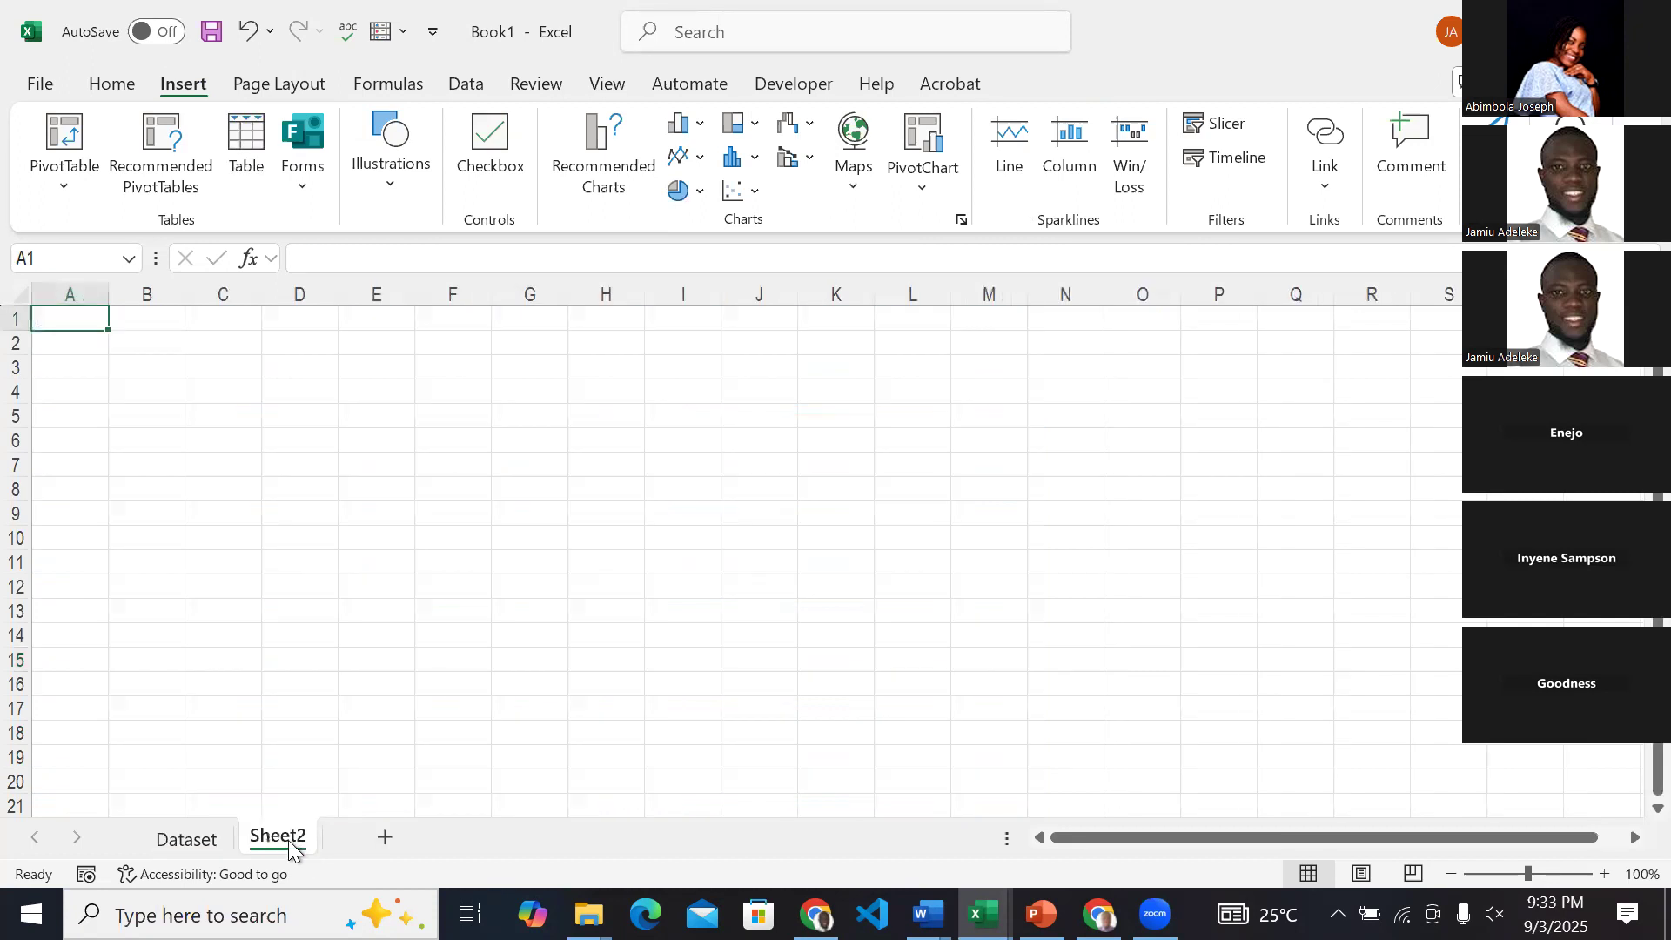
double_click(291, 841)
text(Re)
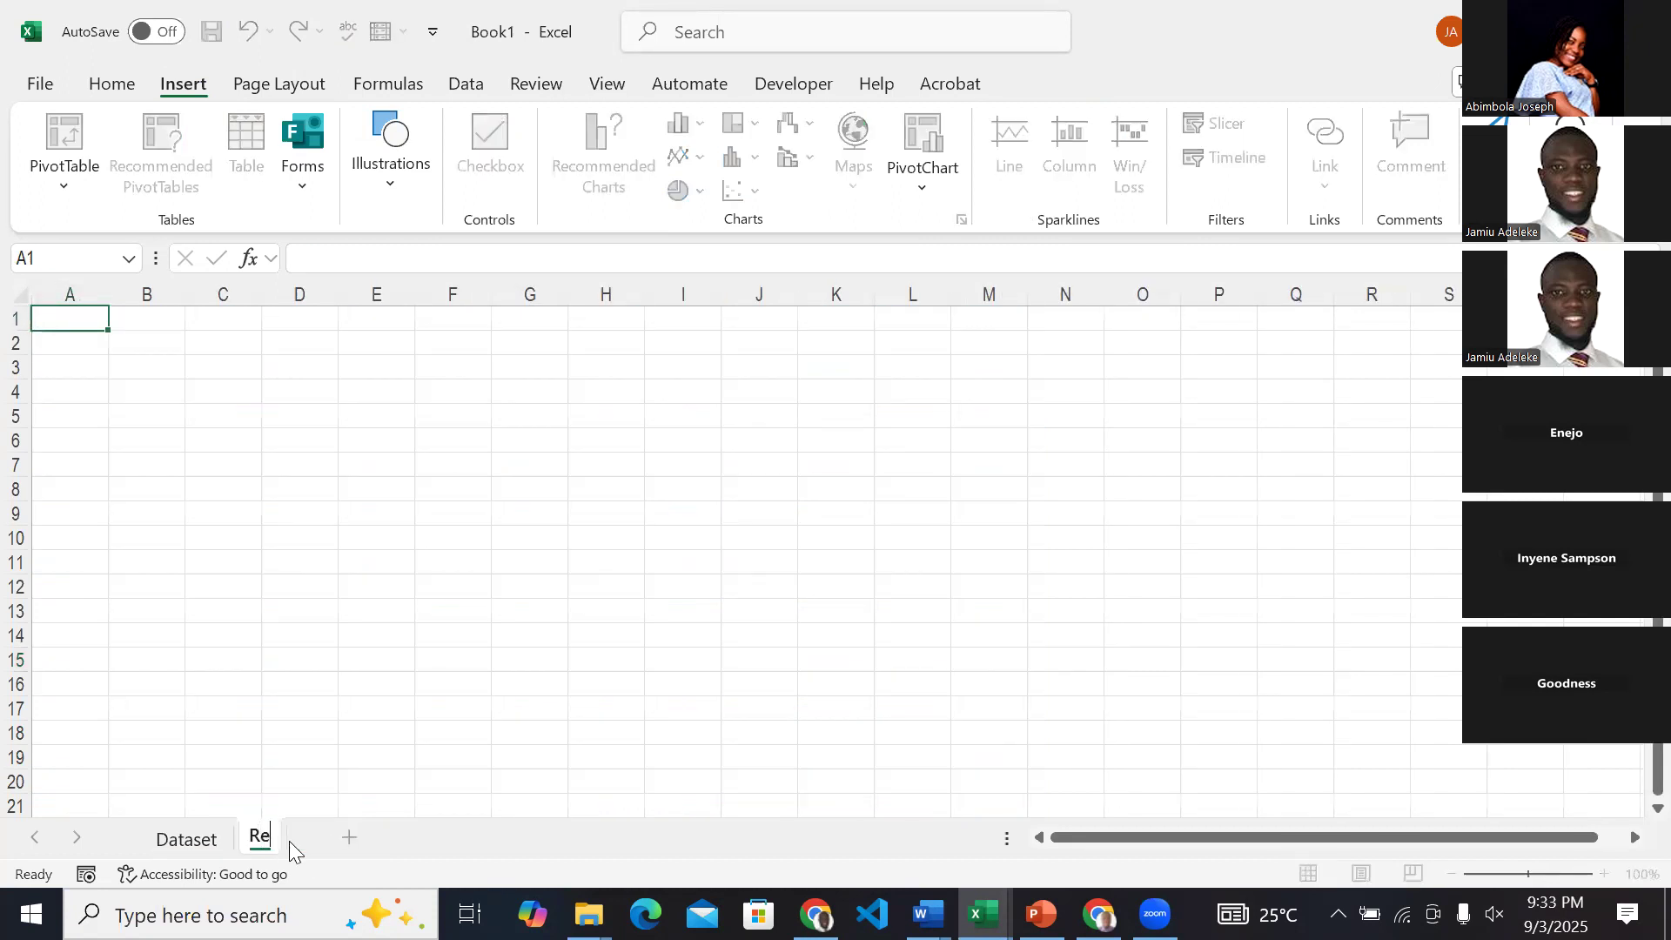
text(port)
key(Return)
click(211, 662)
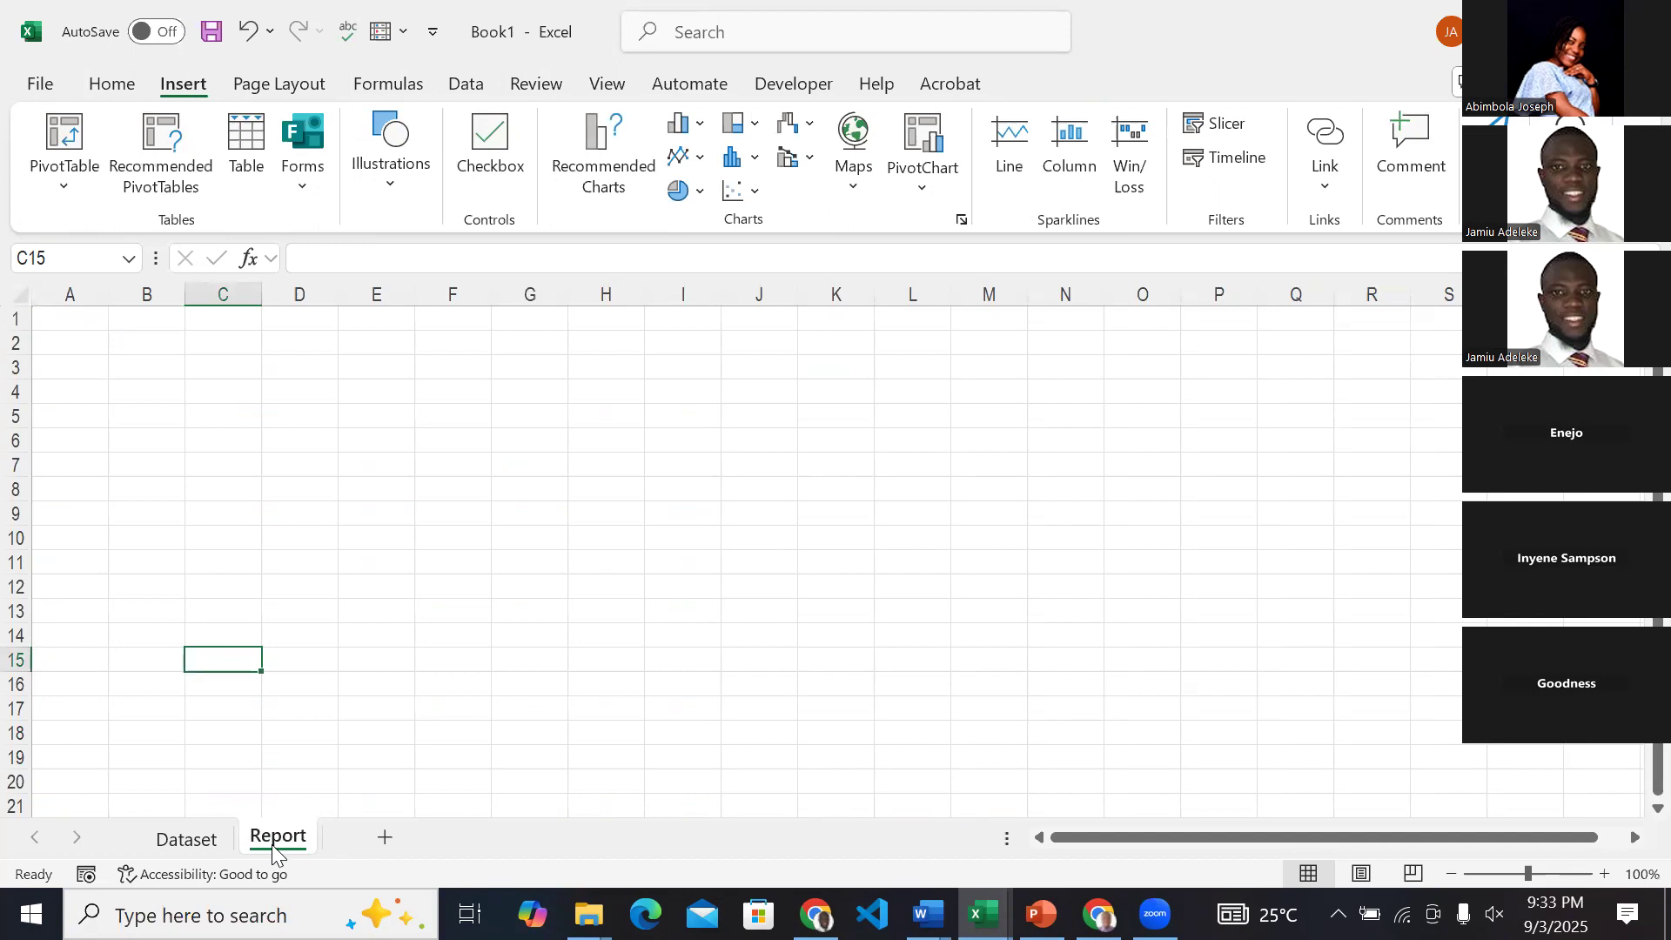
Insert a PivotTable based on the Dataset sheet's sales table, placing it on the existing Report sheet at cell A5.
click(186, 845)
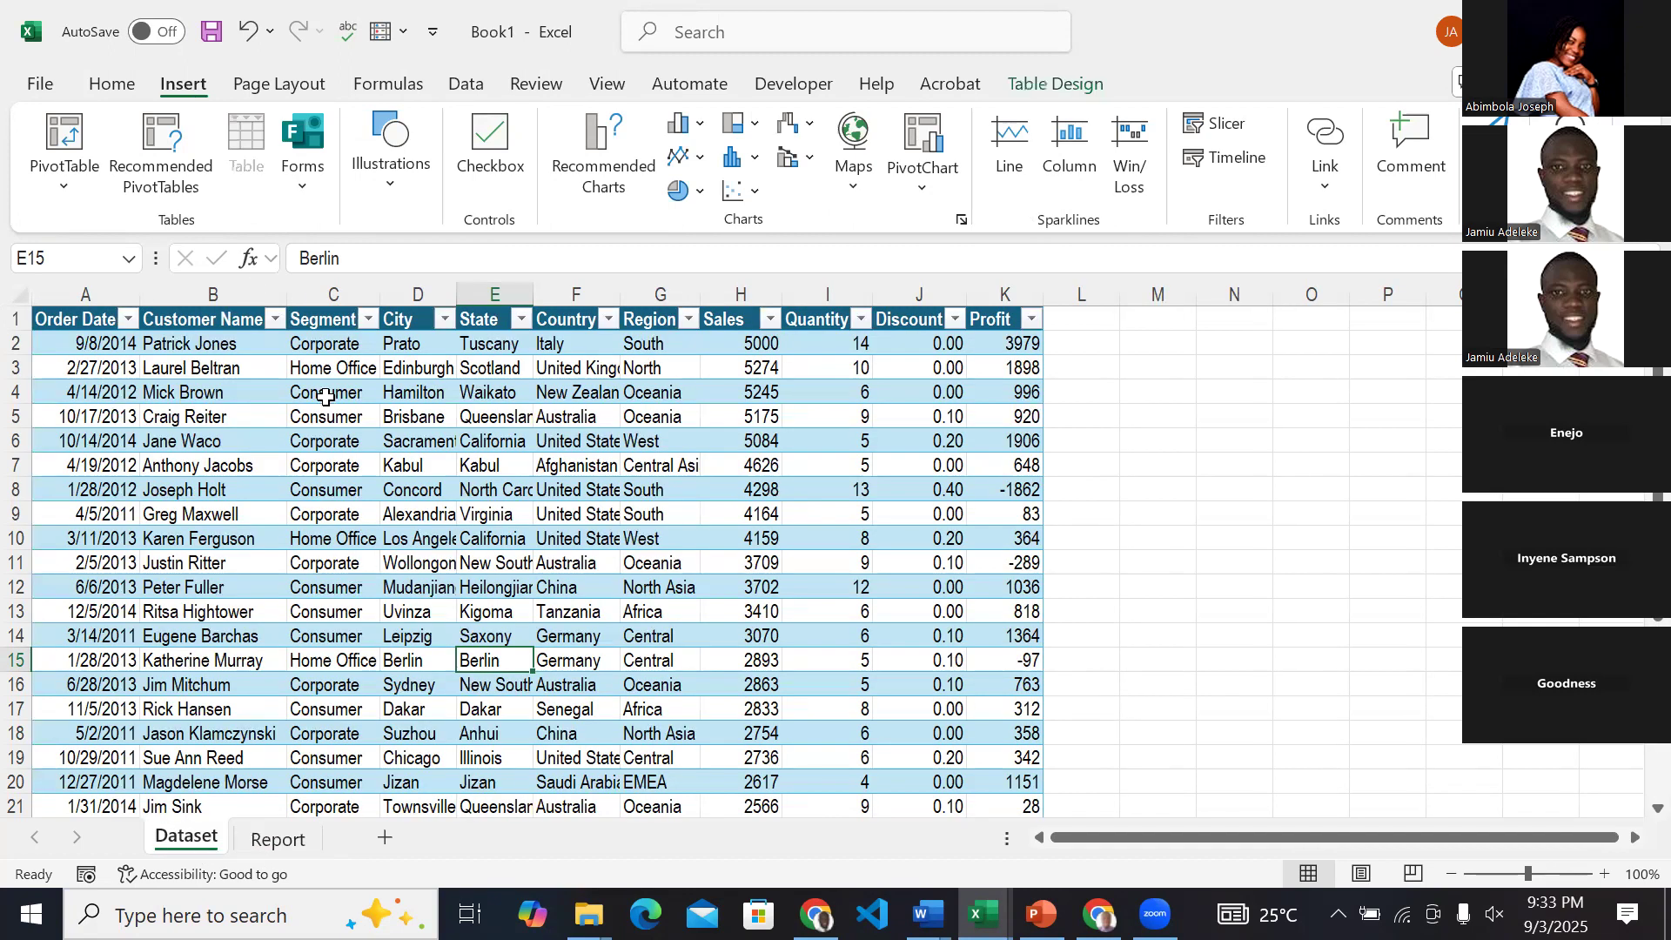
click(231, 391)
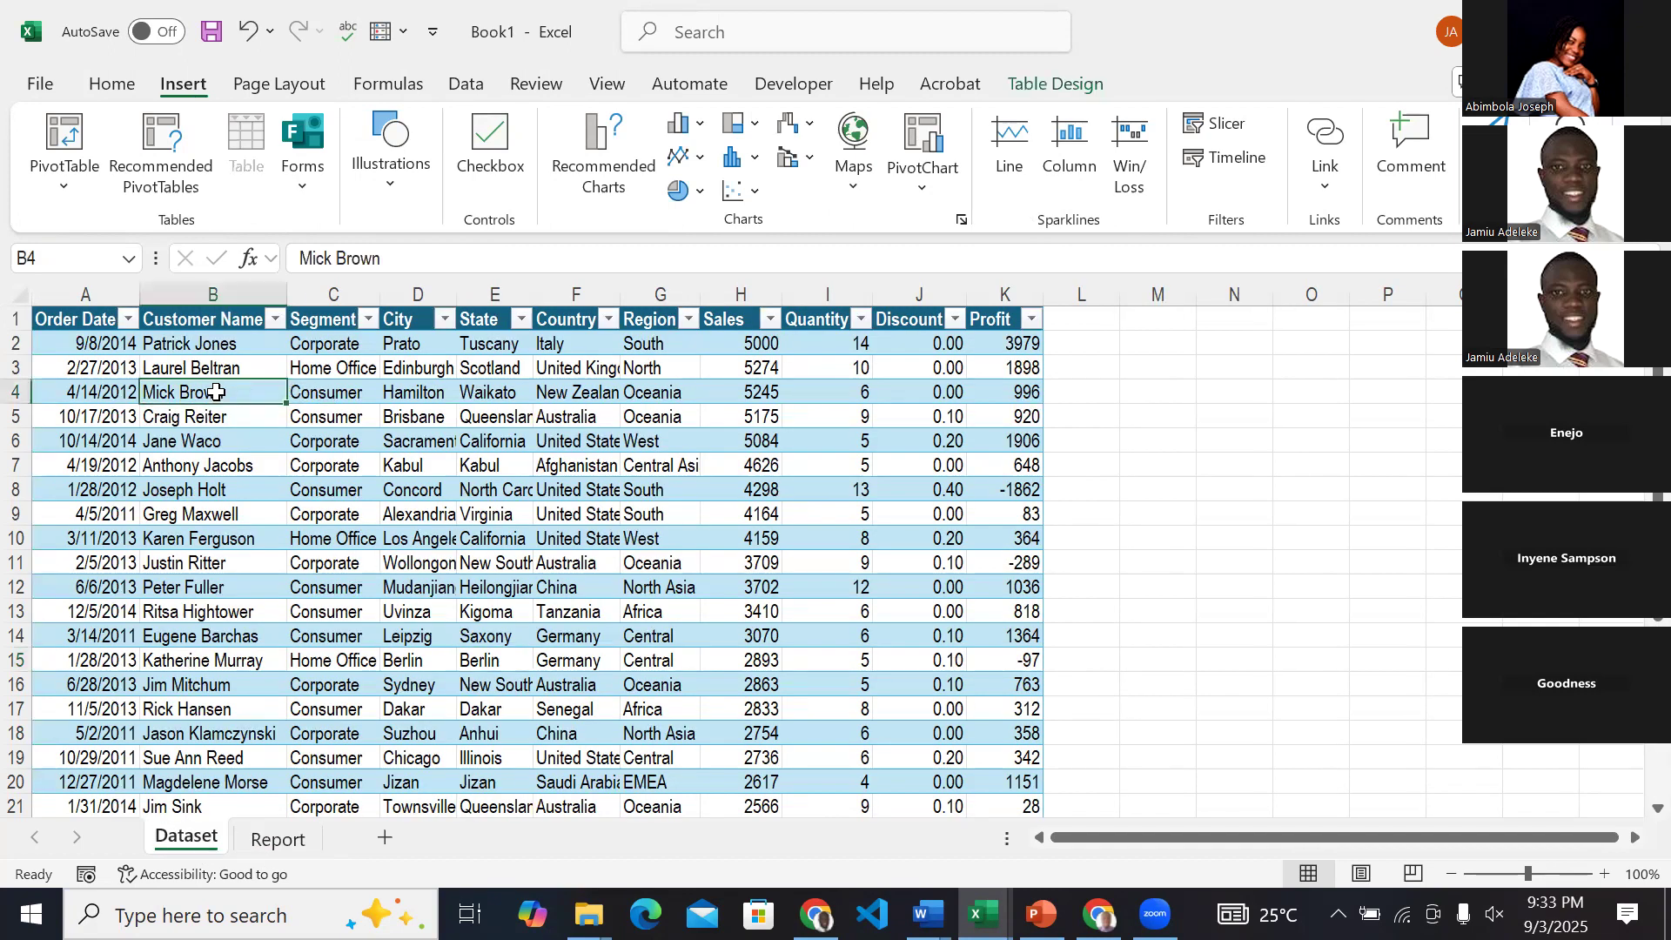
click(337, 420)
click(471, 419)
click(348, 464)
click(582, 466)
drag(578, 514, 492, 540)
click(333, 563)
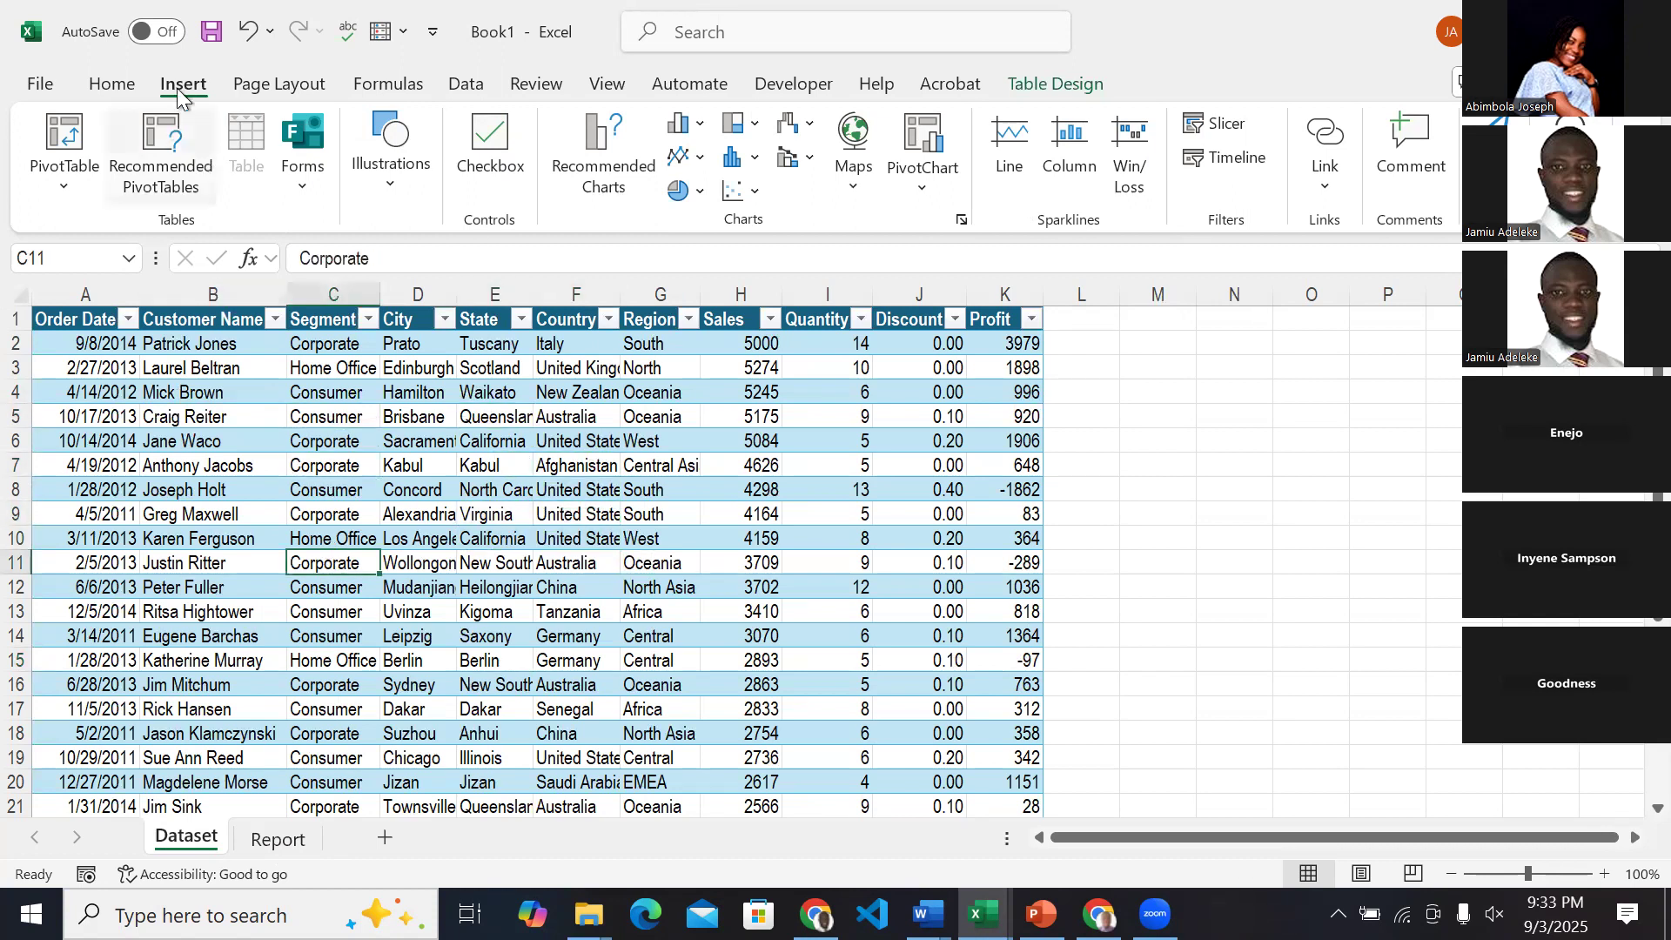
click(61, 184)
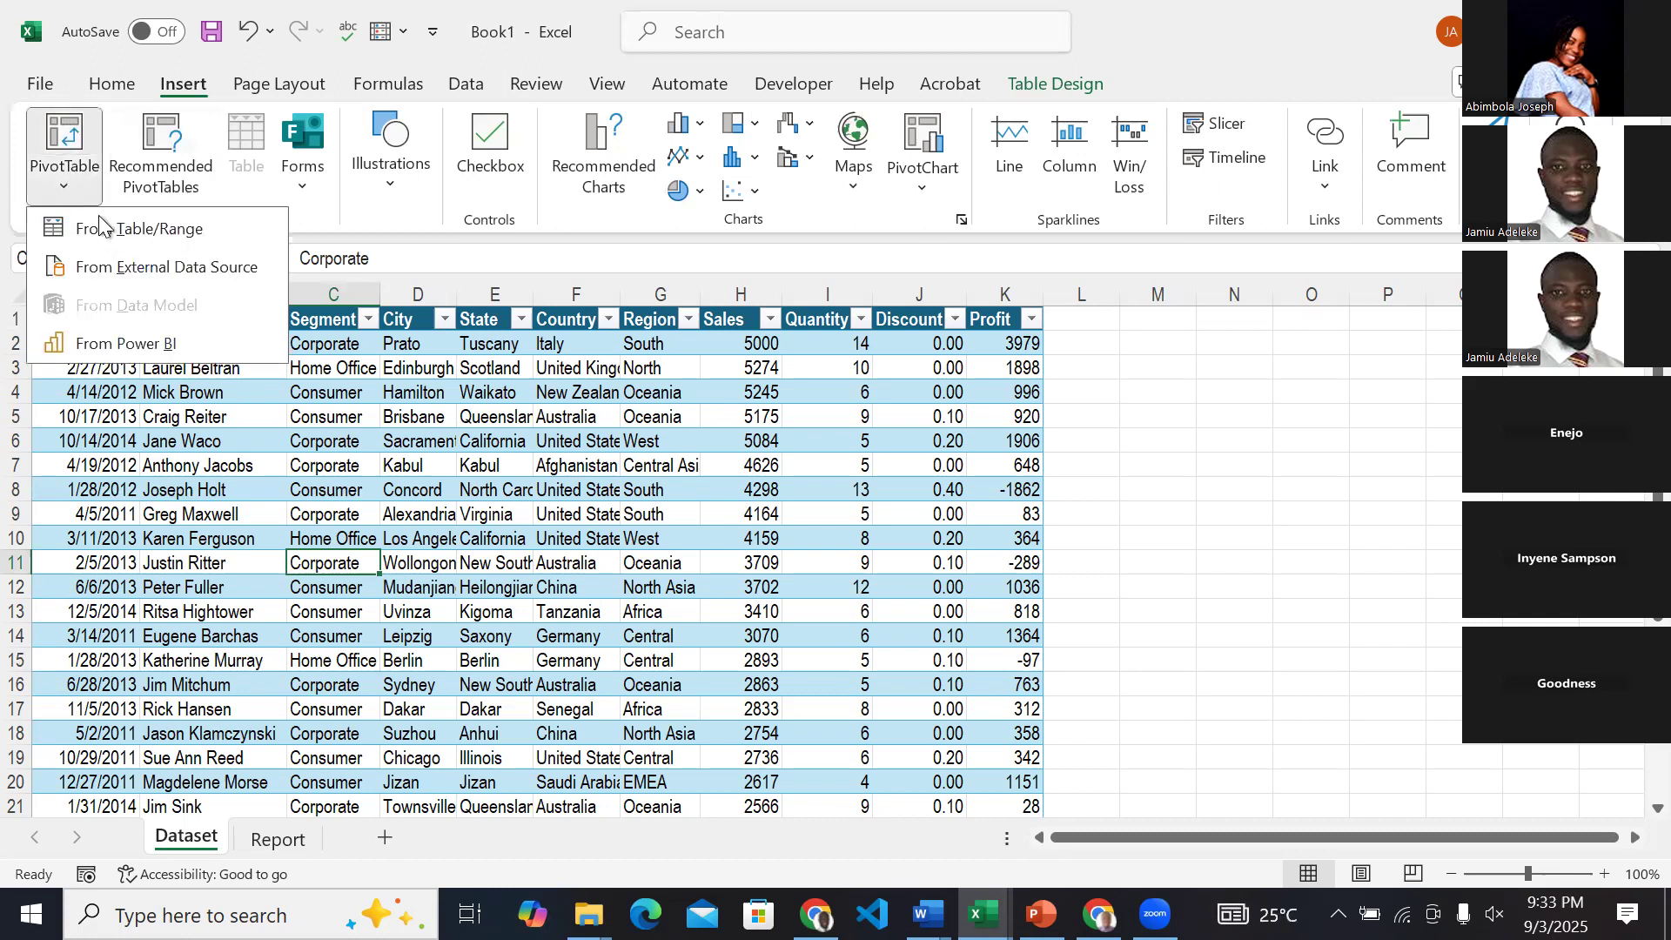
click(132, 229)
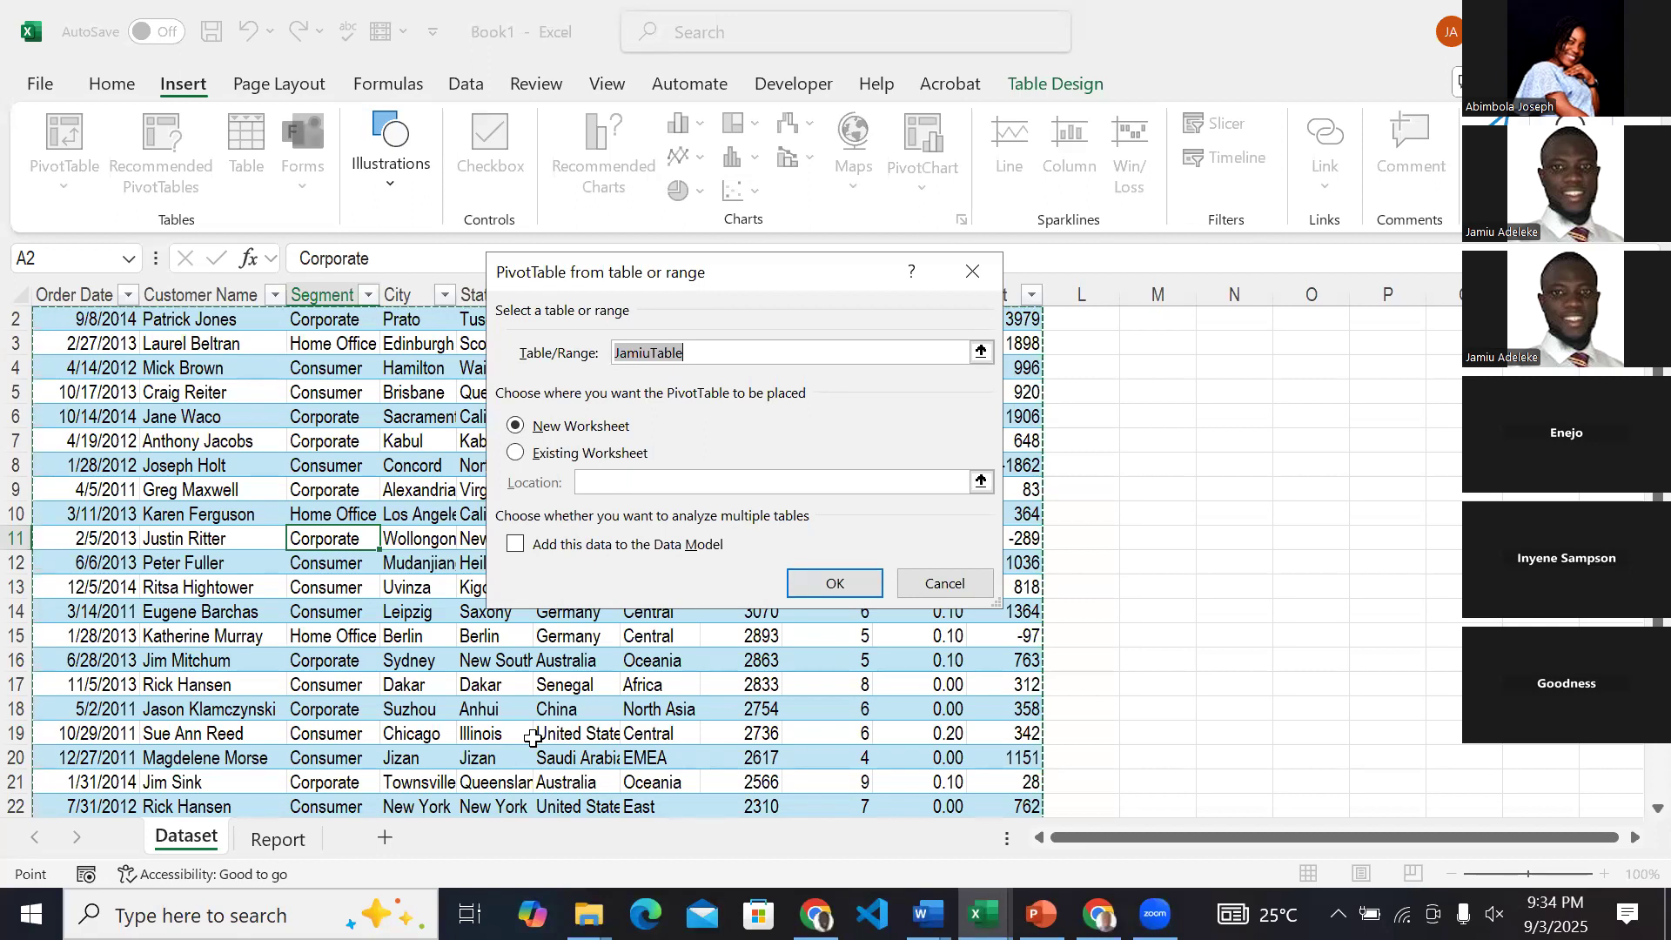
click(562, 454)
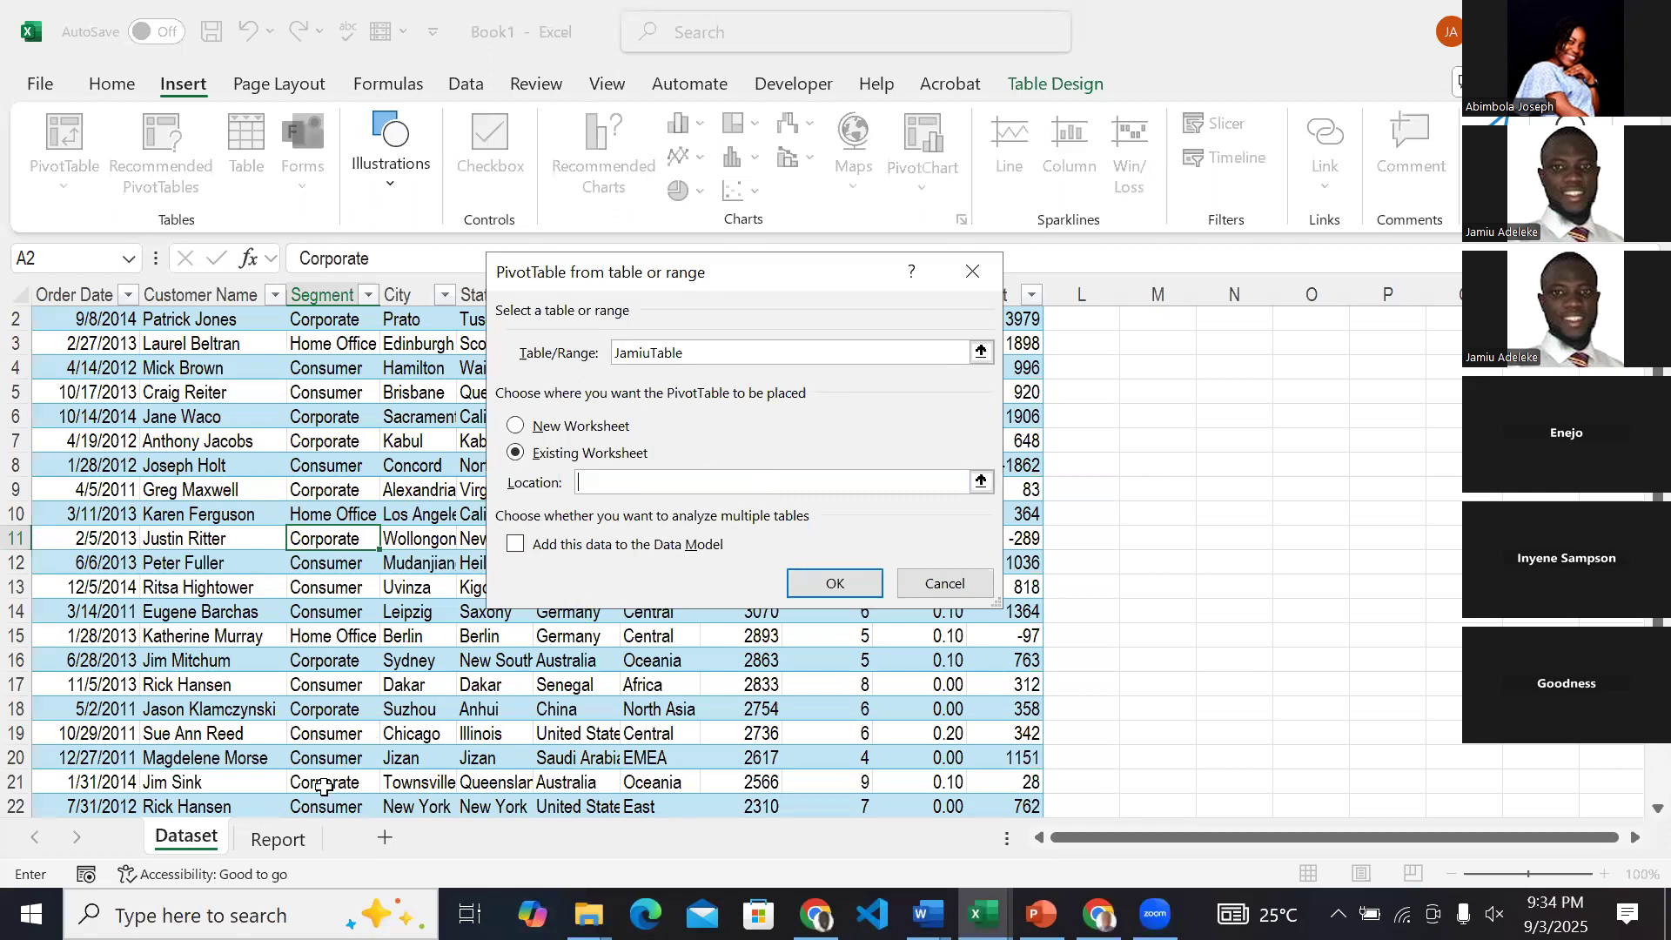
click(279, 841)
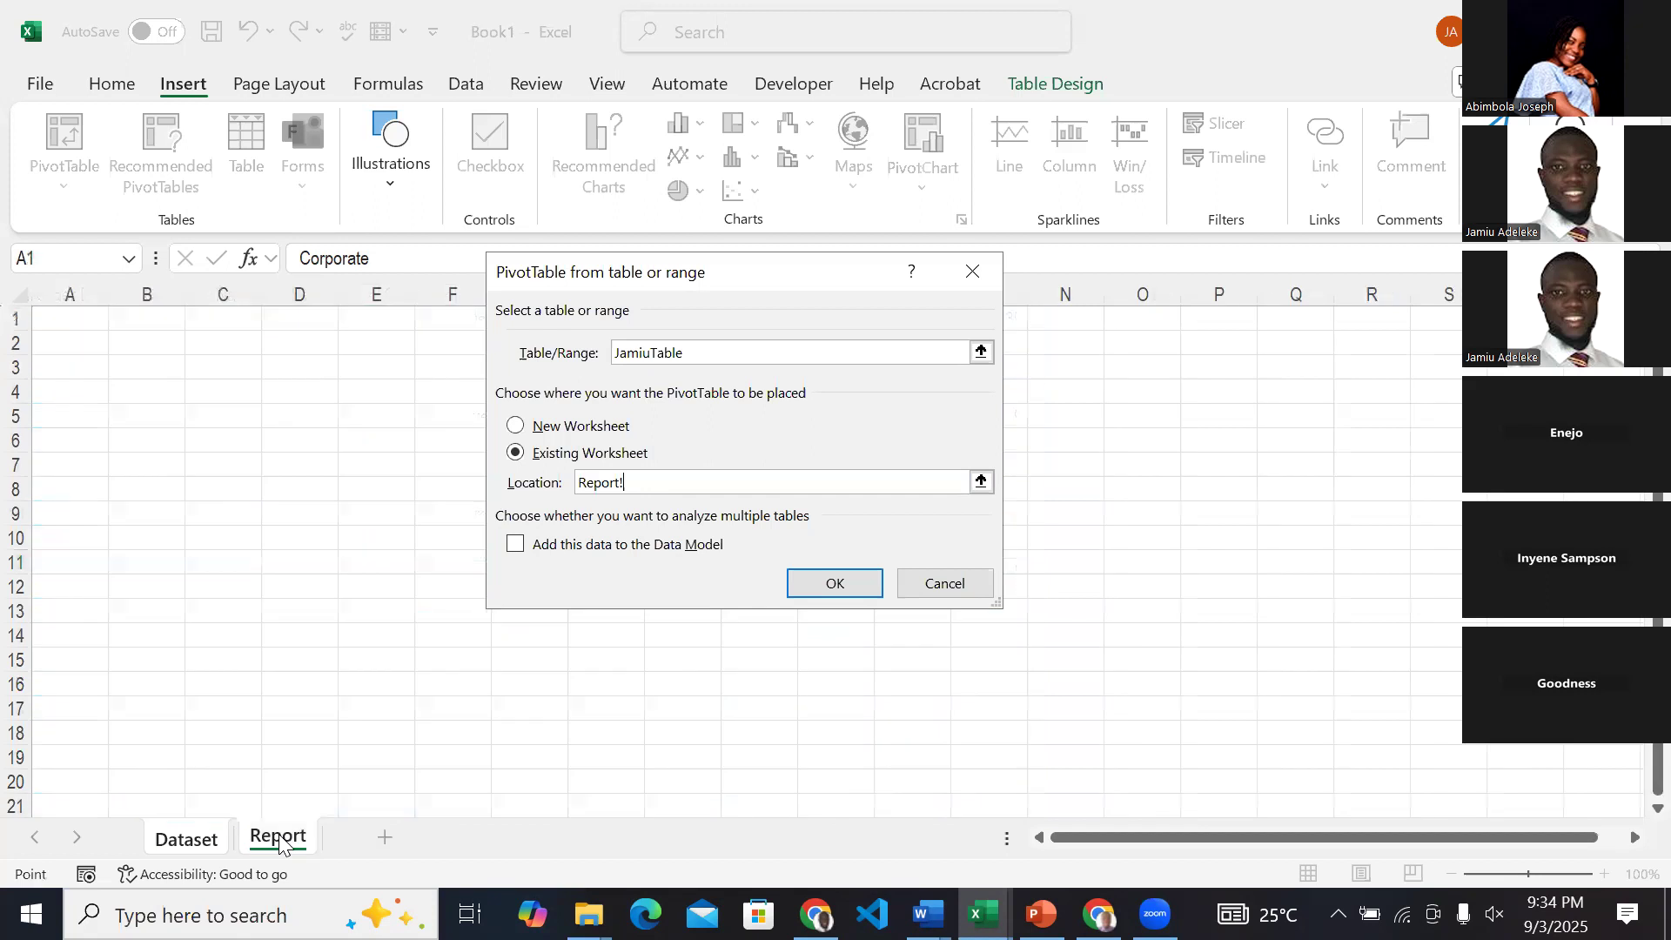
click(91, 409)
click(839, 592)
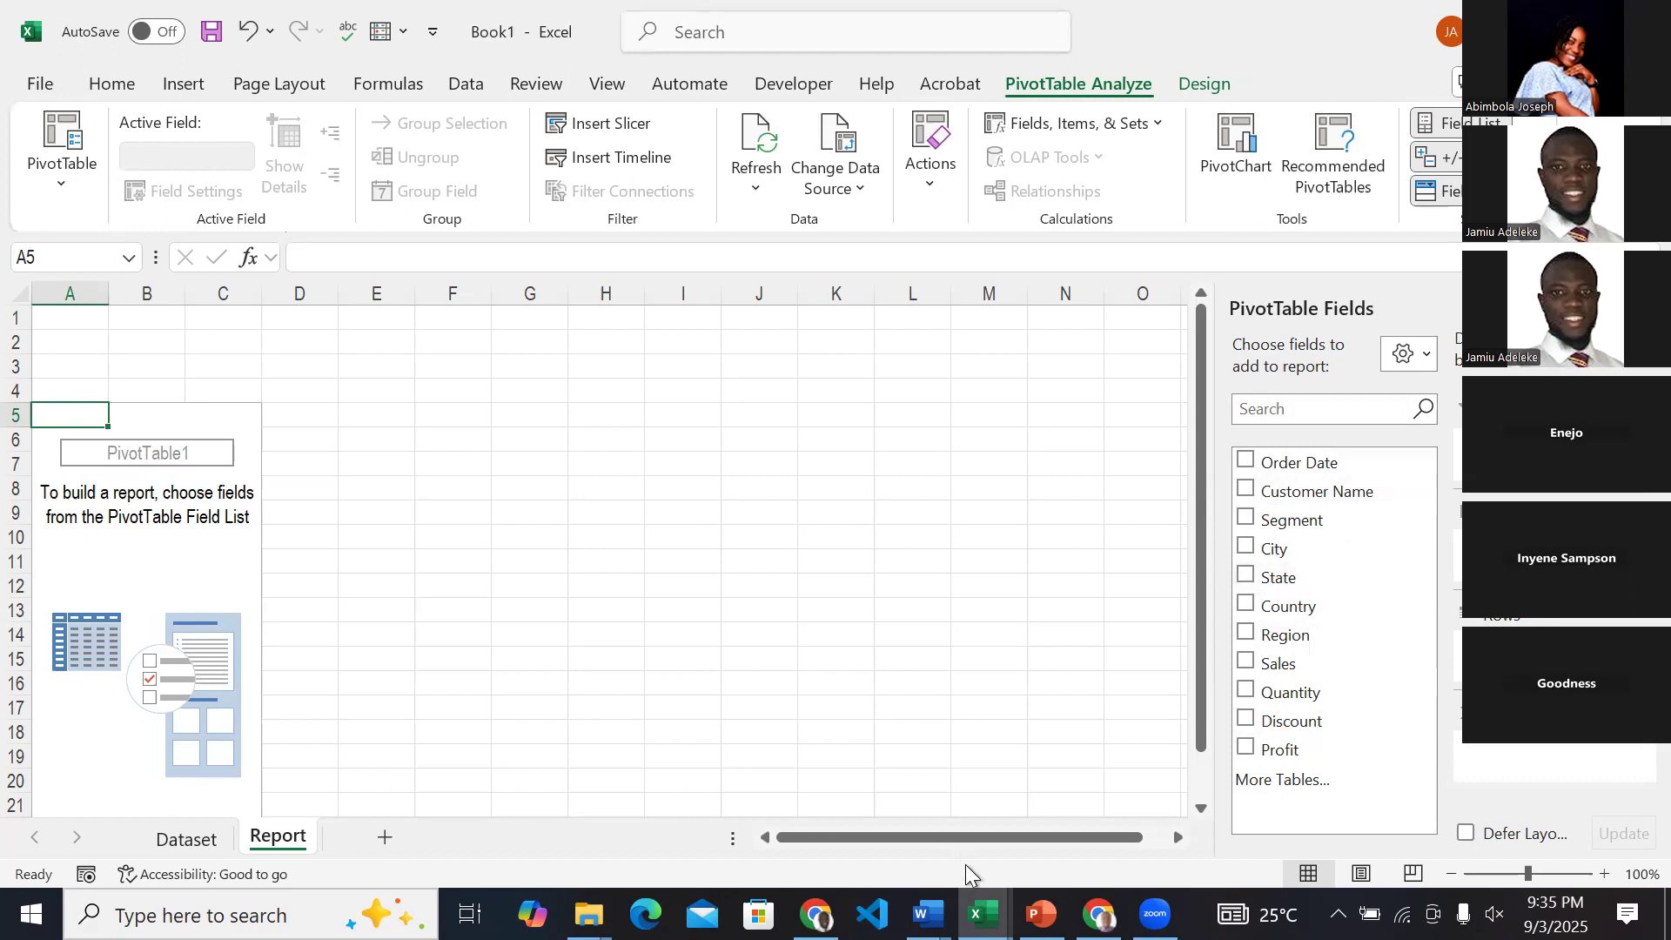
Check the Total Sales card on the ABC & Co Sales Dashboard and add the Sales field to the Book1 PivotTable.
mouse_move(983, 914)
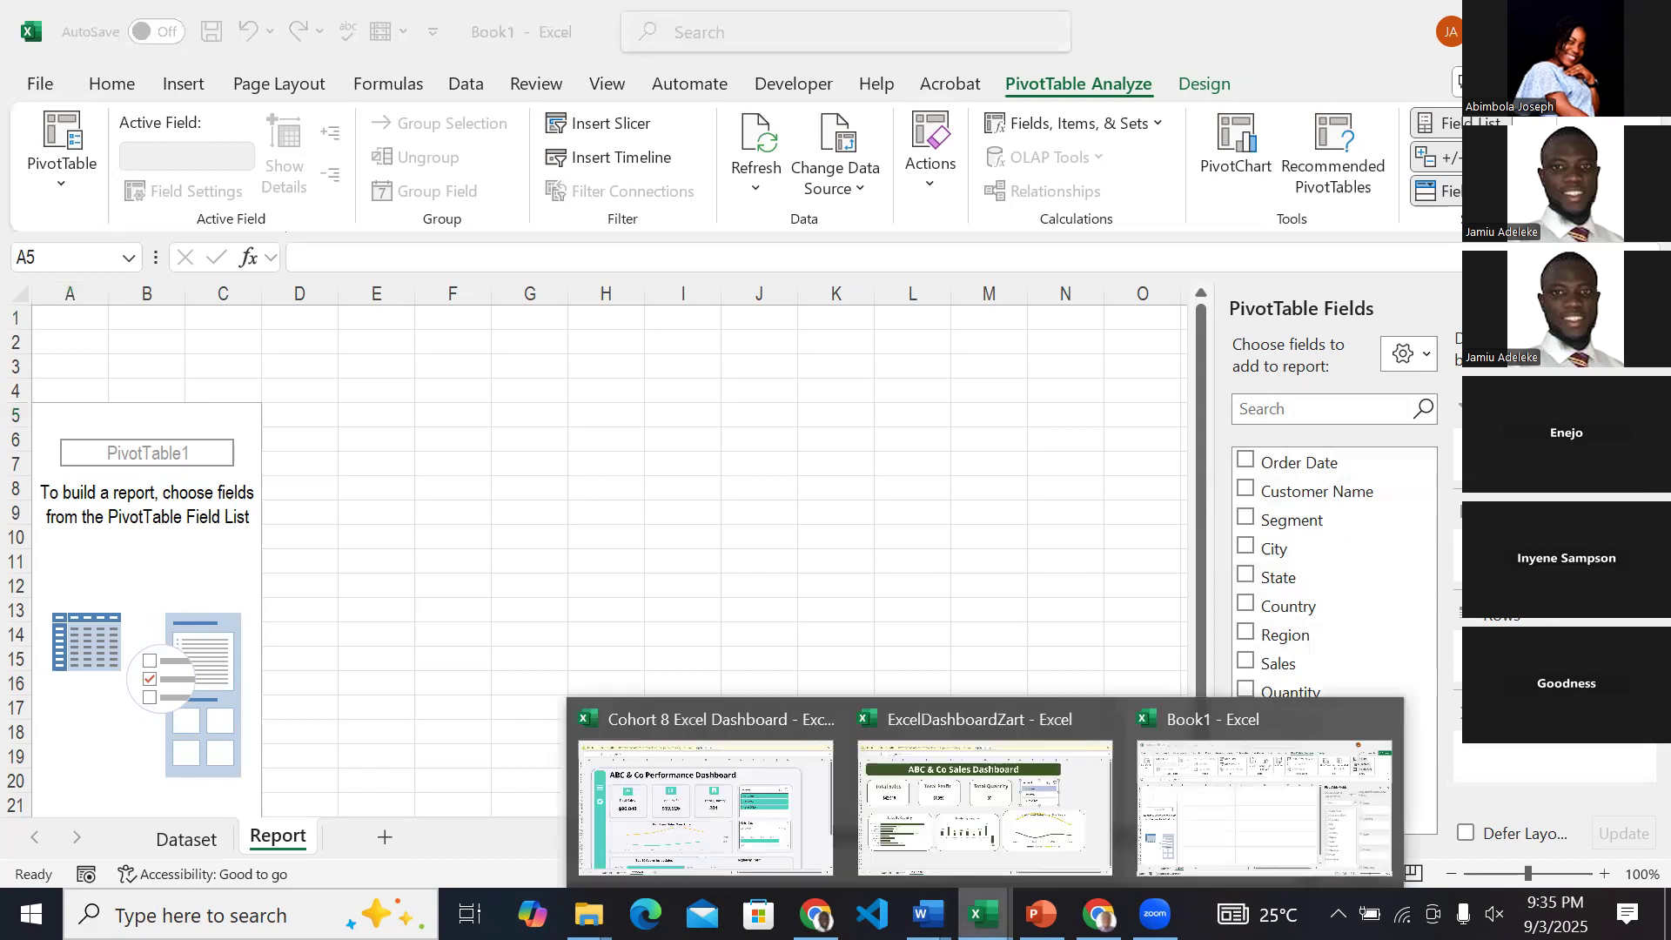
click(1021, 849)
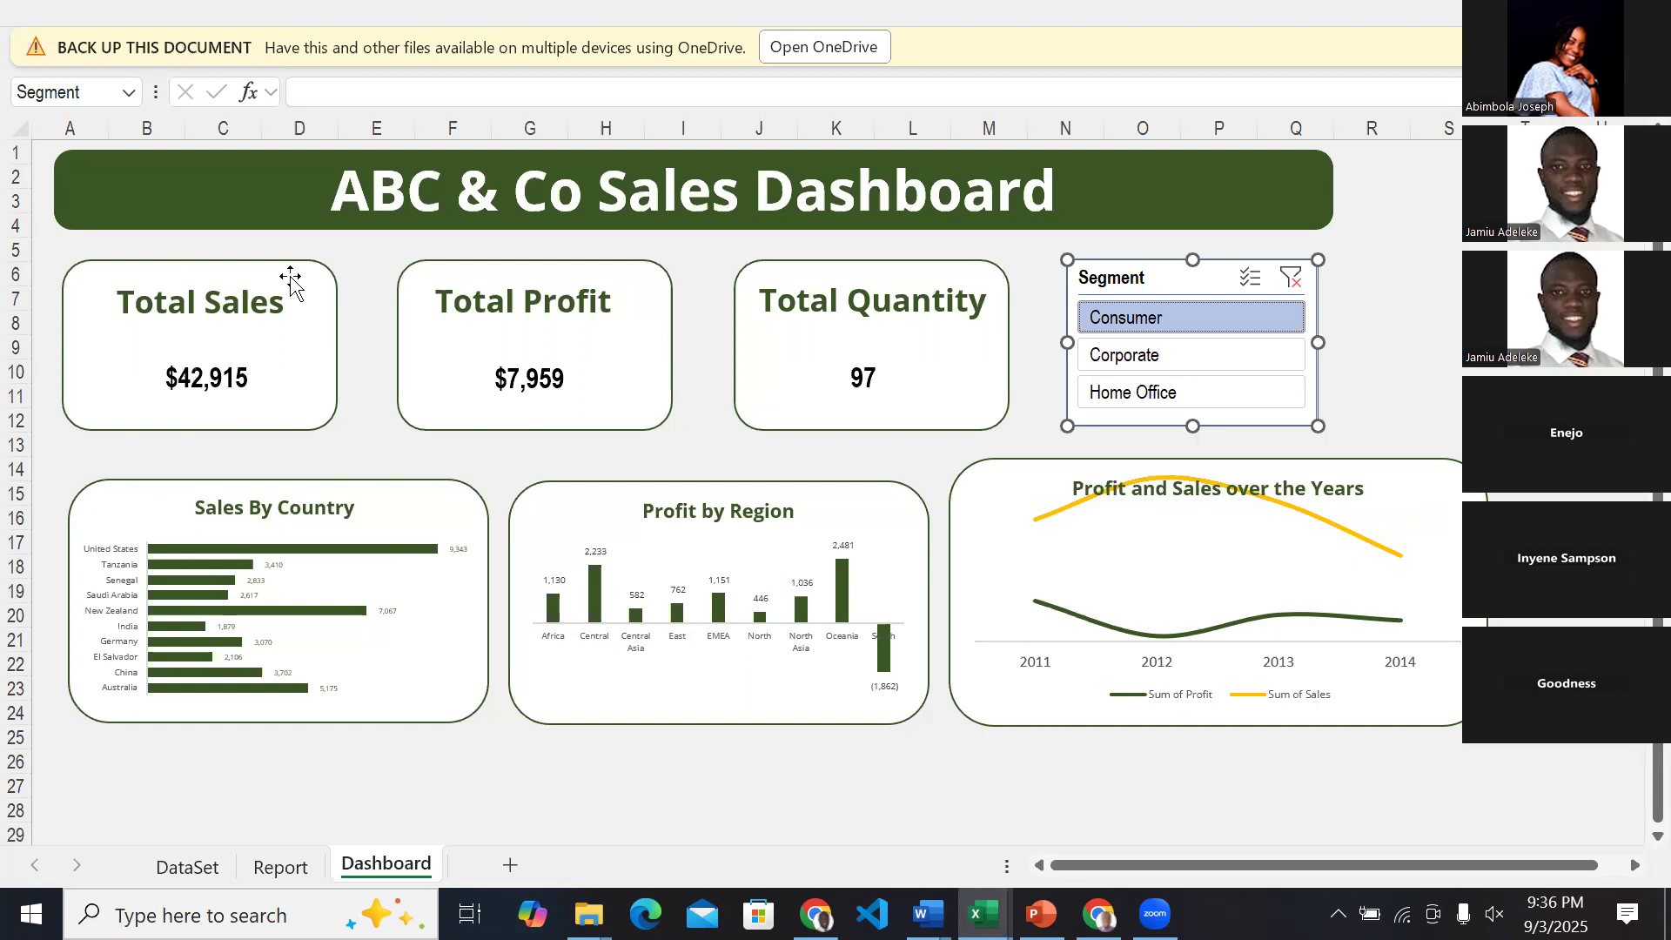
mouse_move(984, 914)
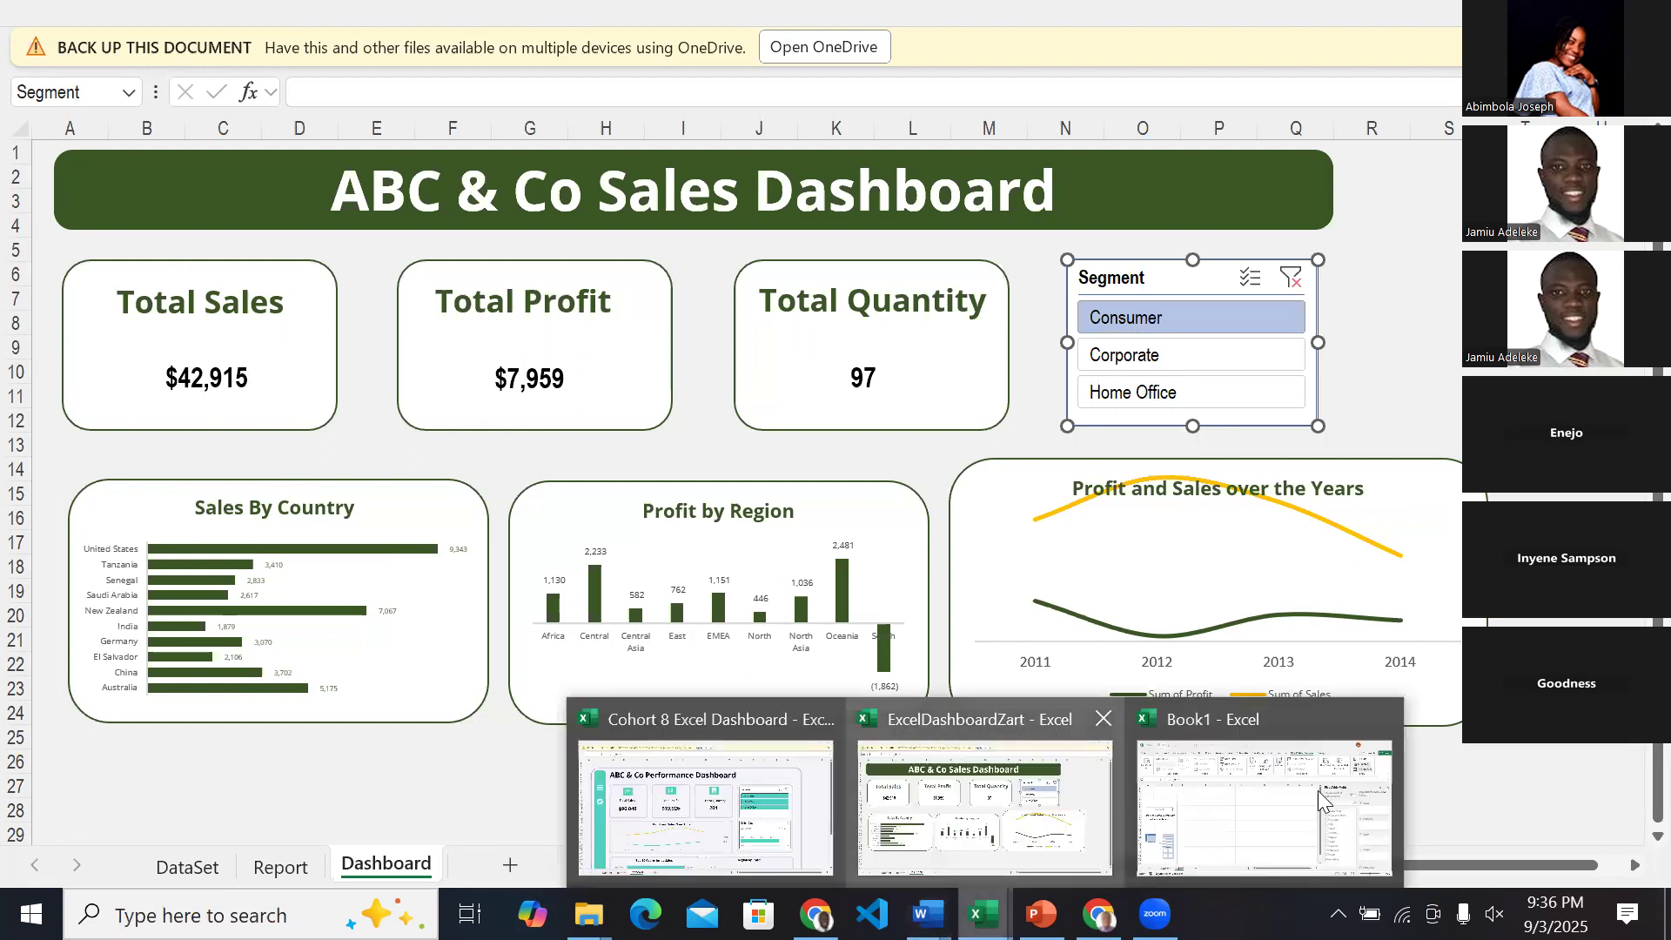
click(1322, 799)
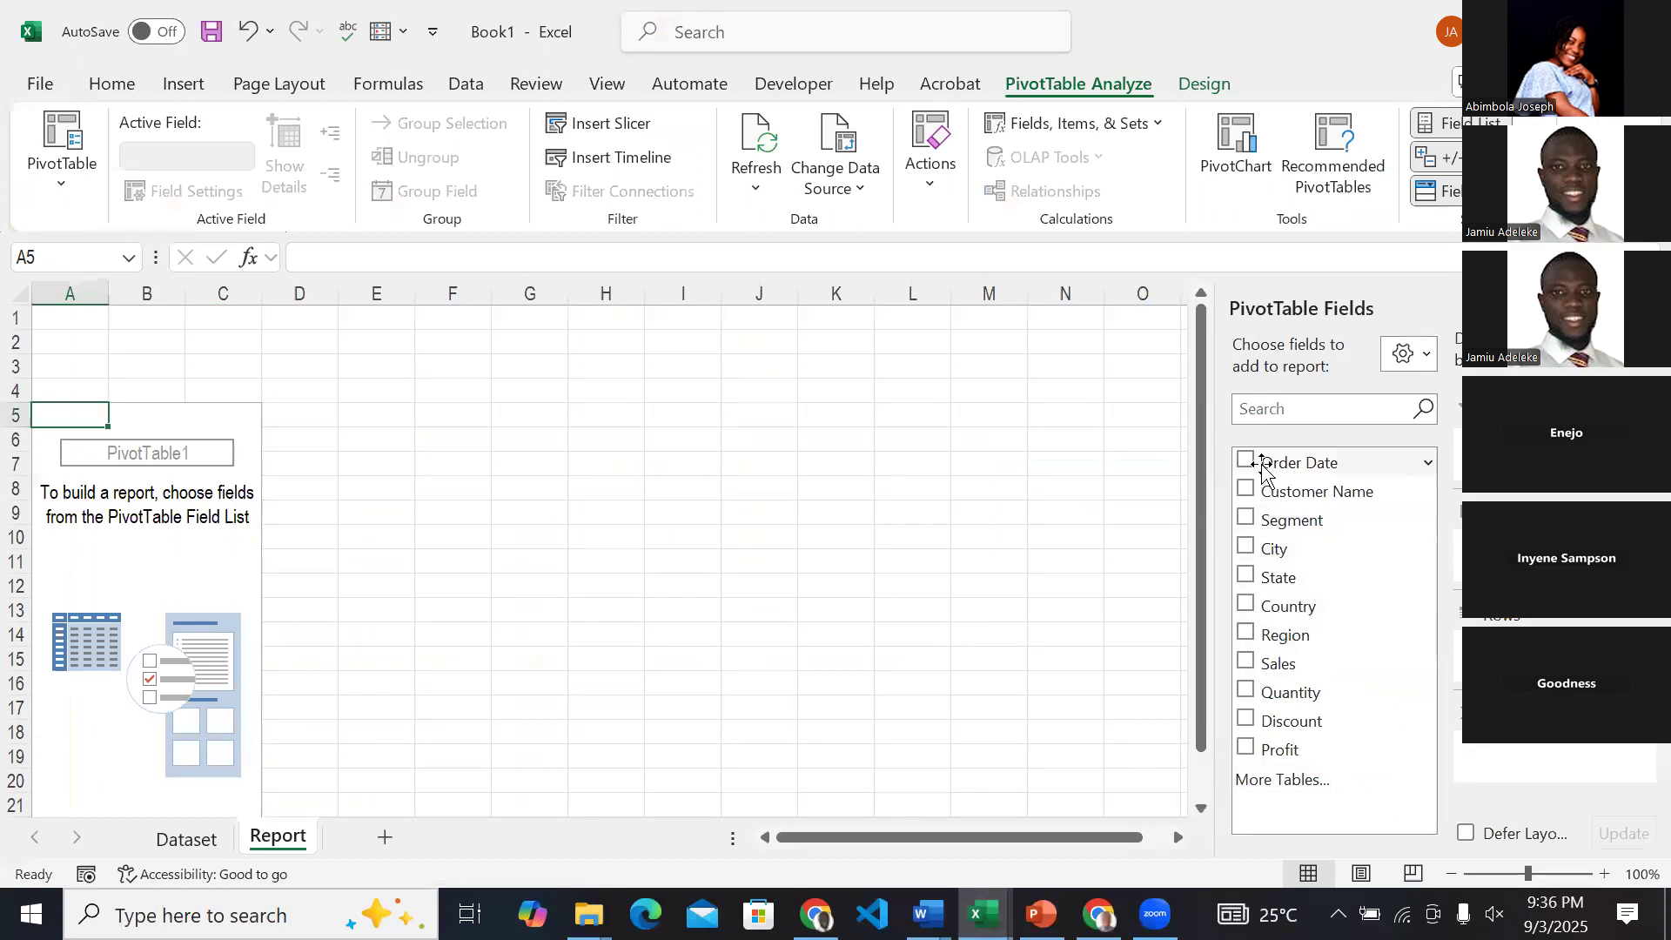
click(1245, 664)
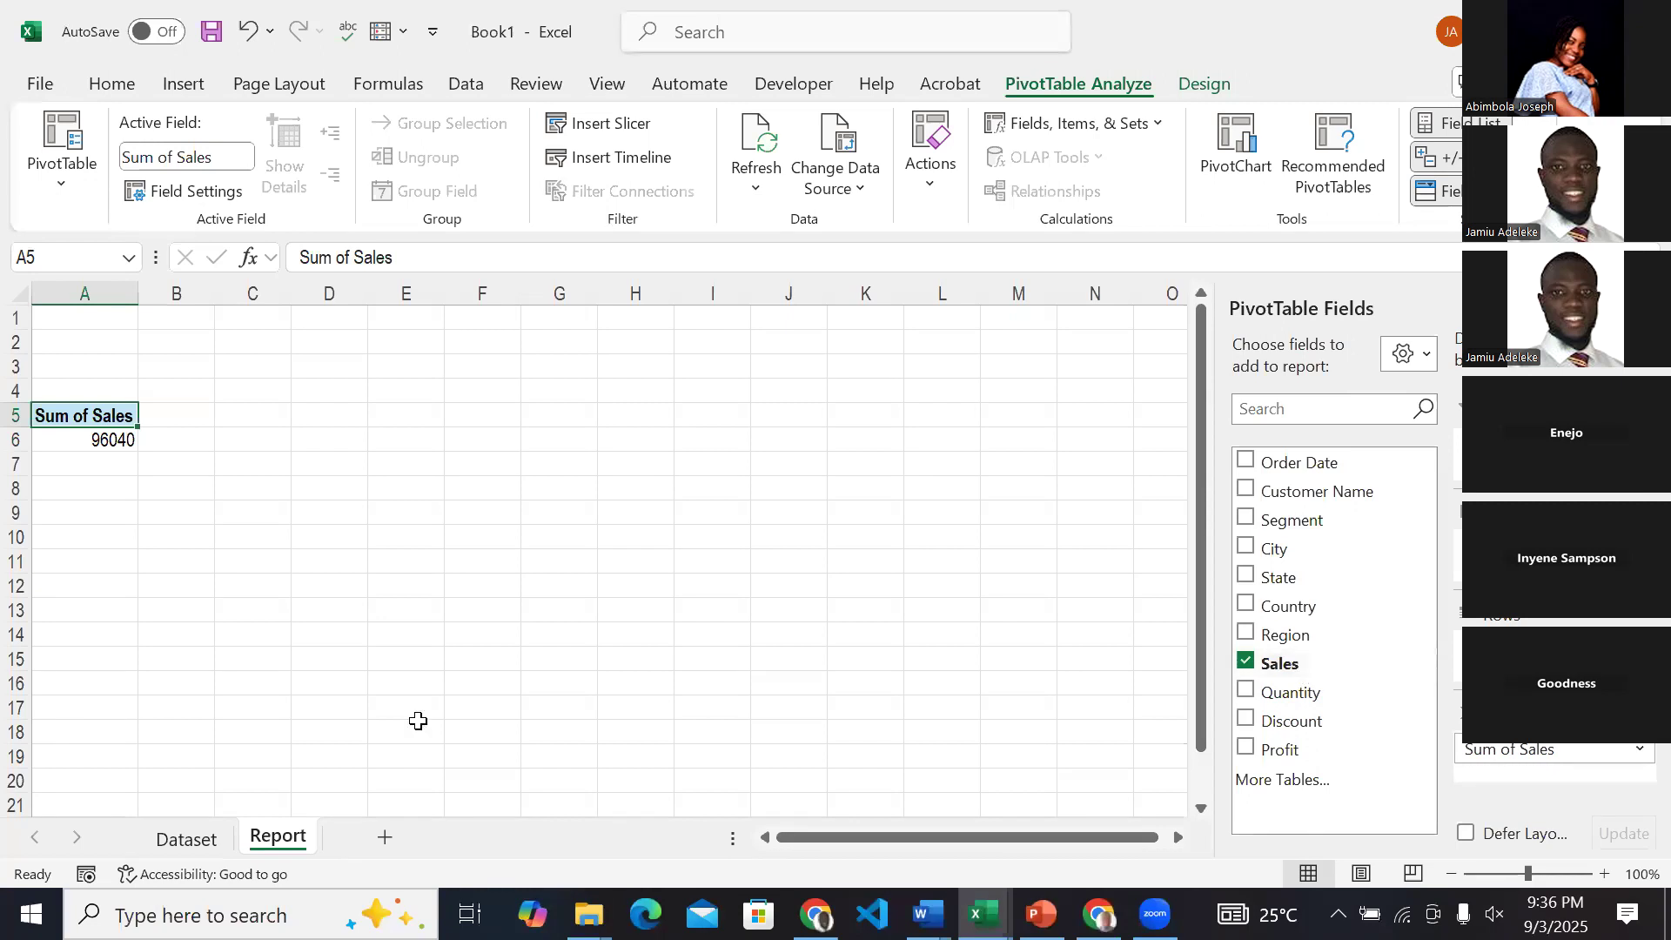
Select the Sales column on the Dataset sheet and compare its sum with the PivotTable, ending on the Report sheet.
click(180, 838)
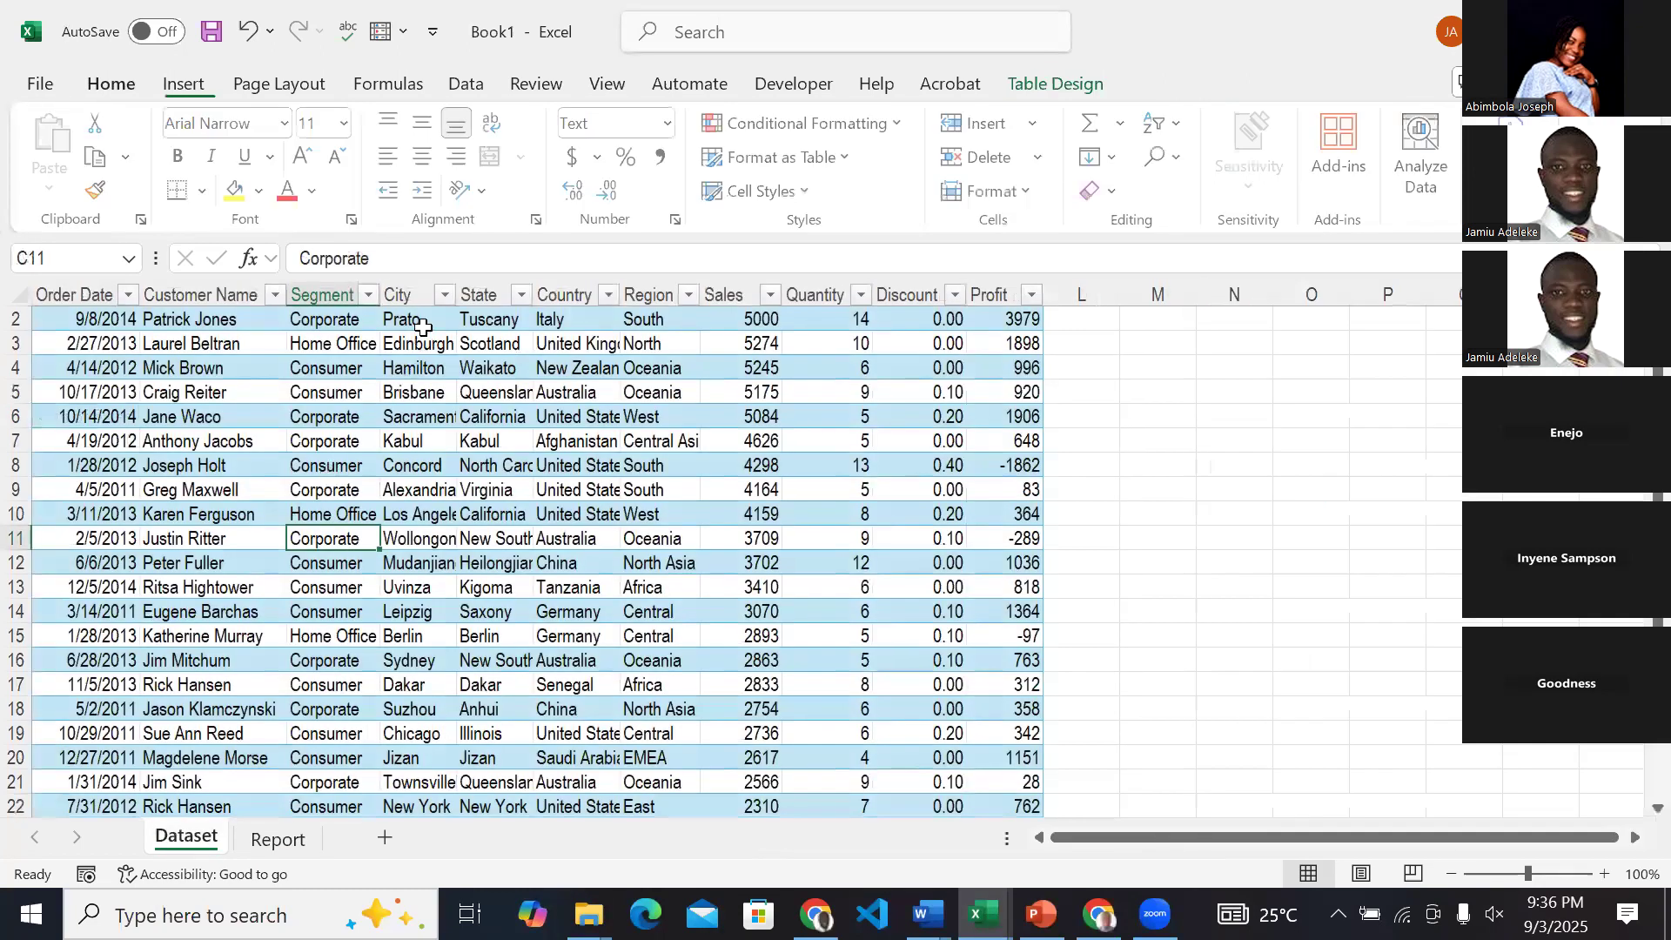
click(727, 288)
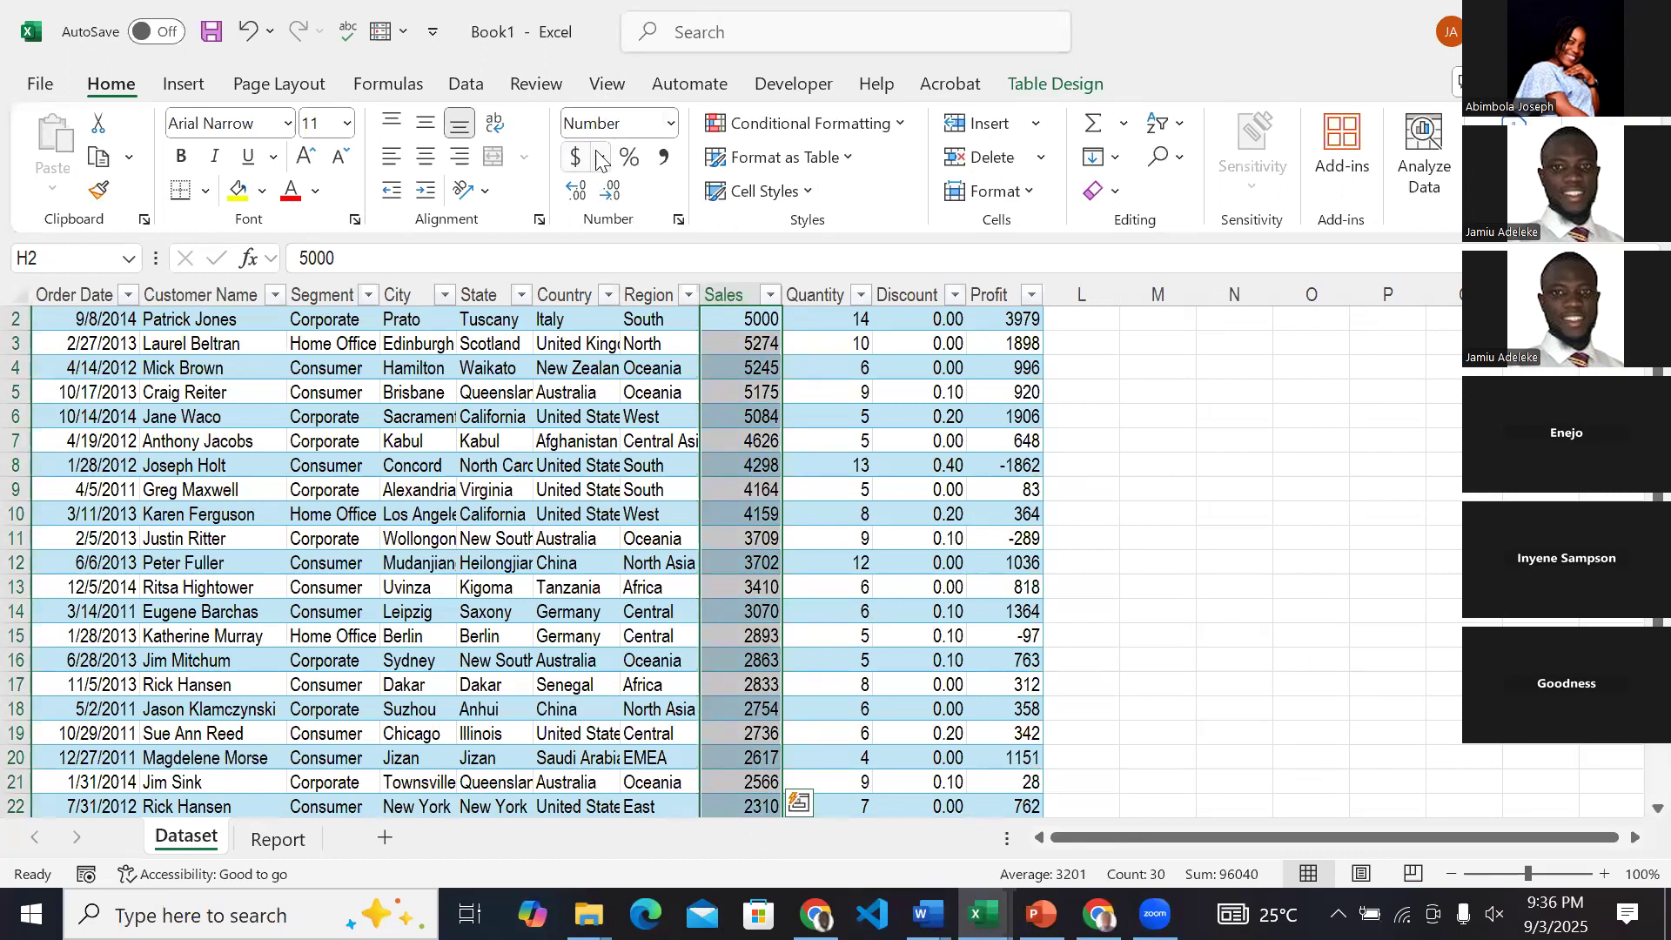
click(290, 841)
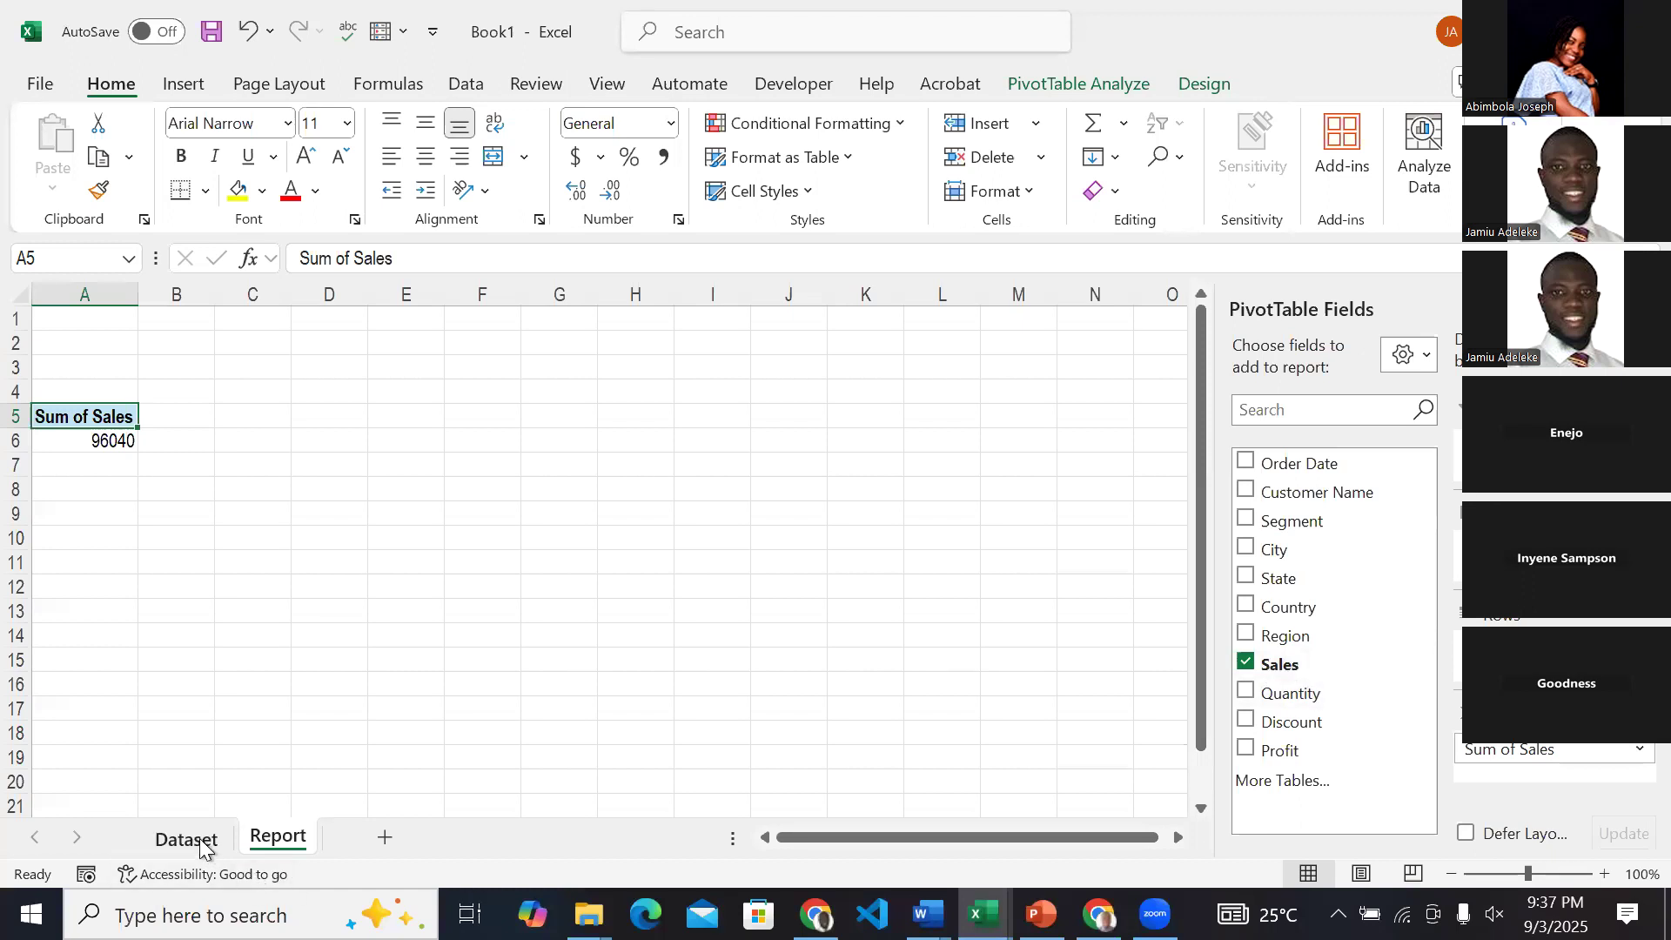
key(ctrl+Page_Up)
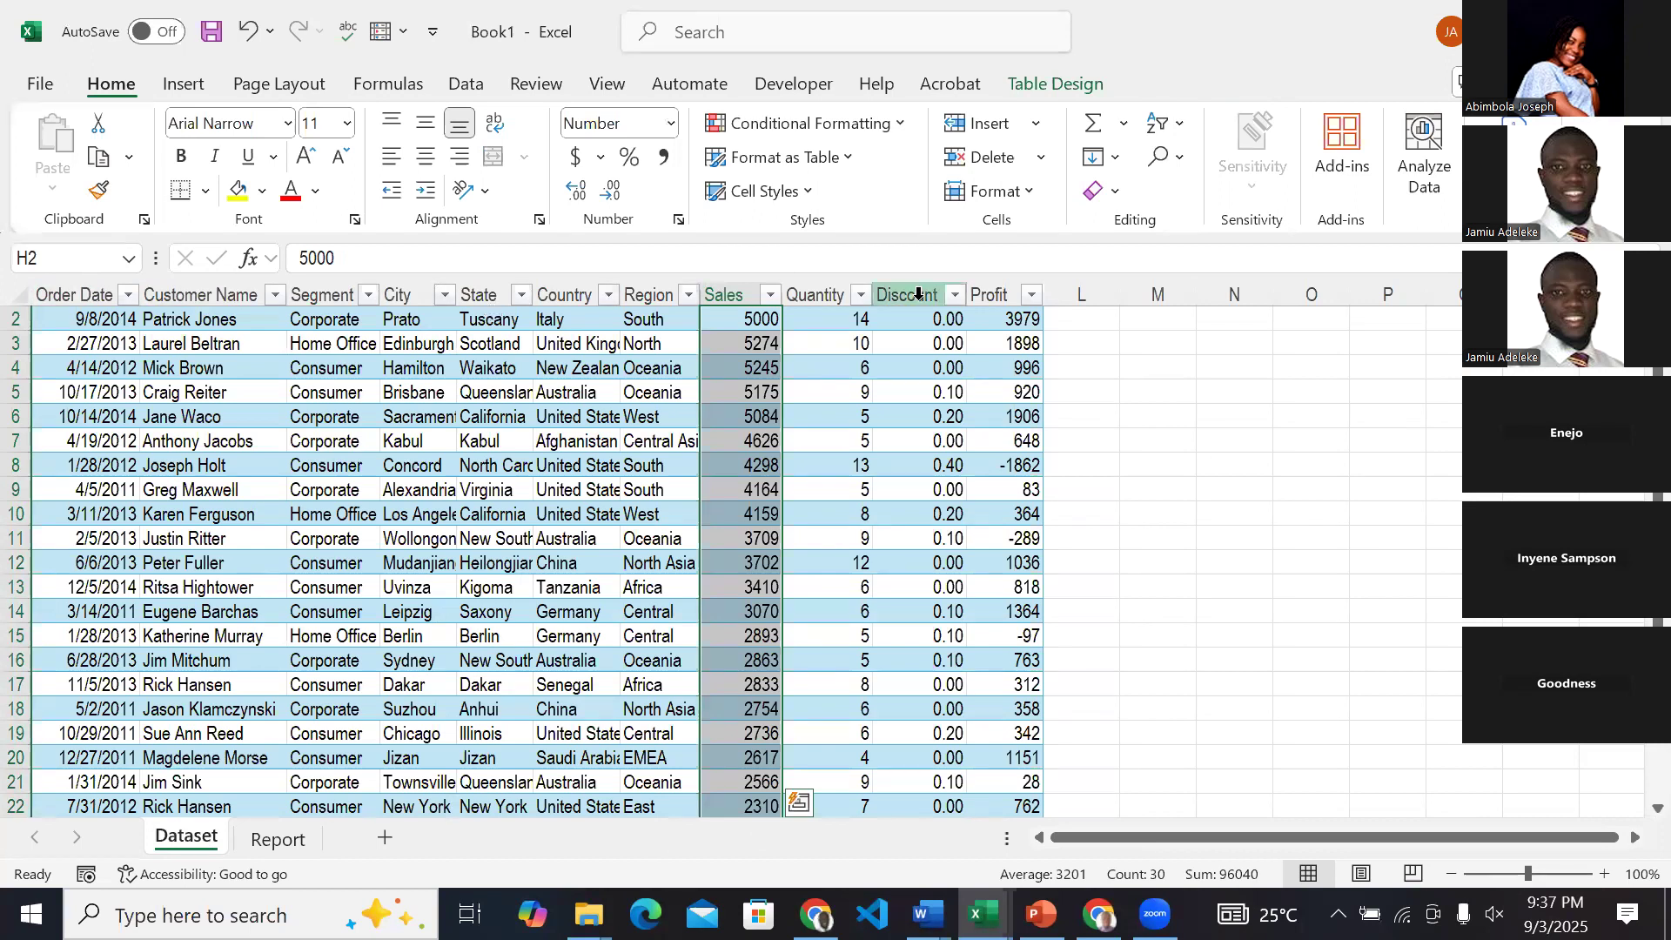
click(287, 838)
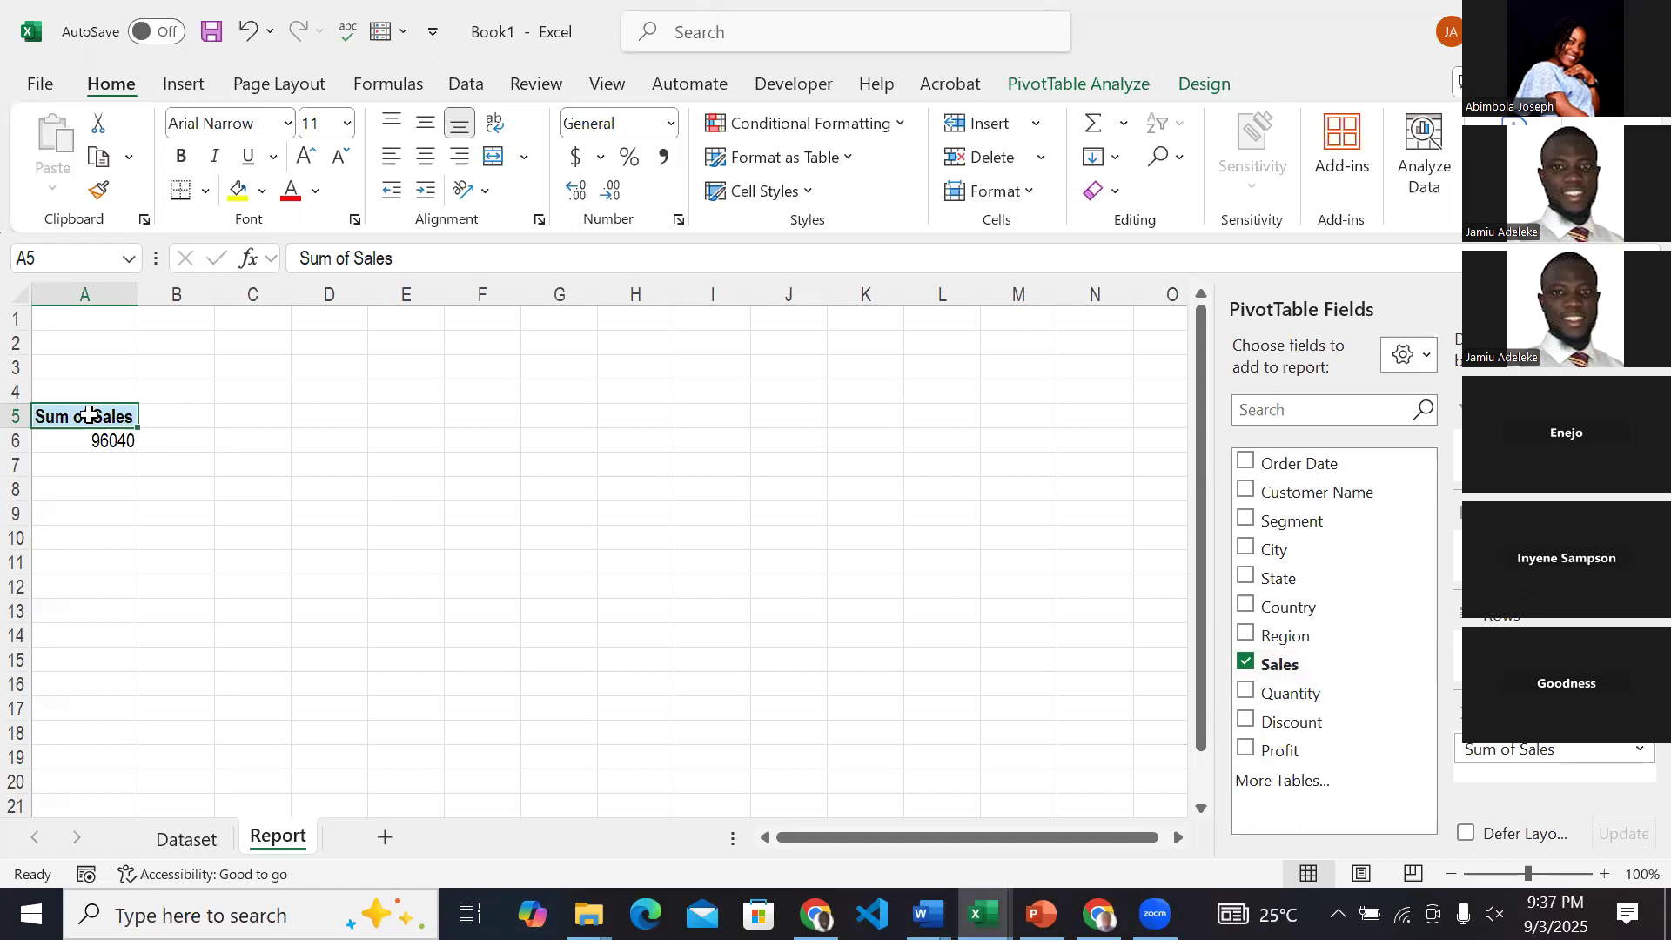
Rename the PivotTable's Sum of Sales header as Total Sales.
drag(349, 259, 296, 259)
text(Total)
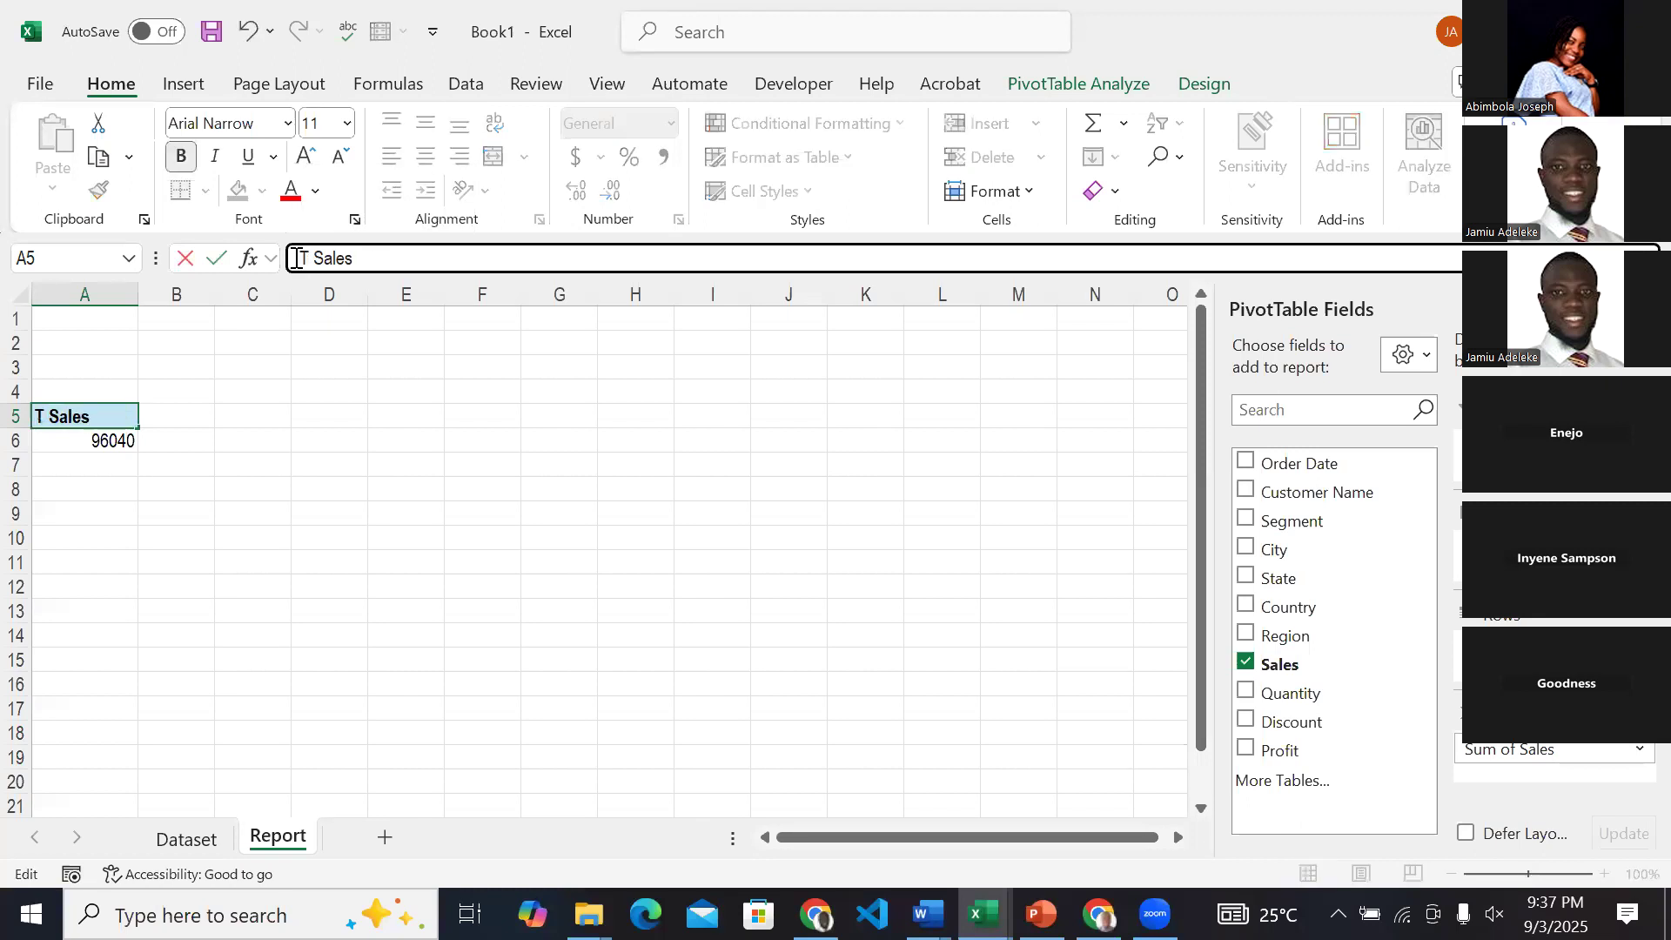
key(Return)
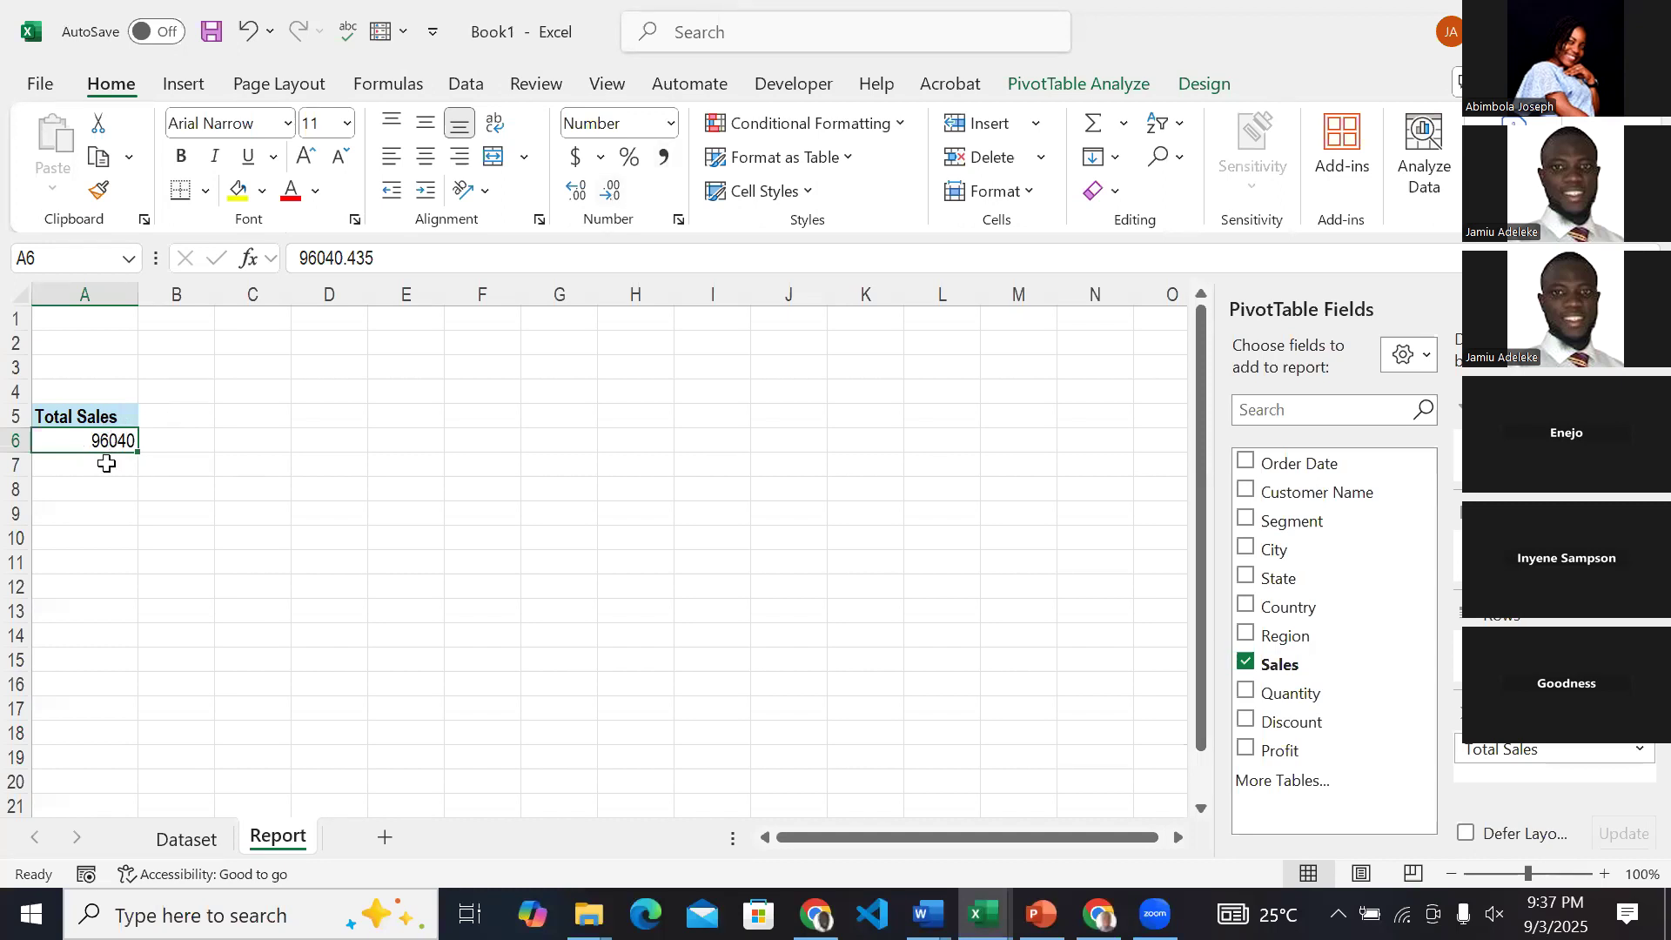
Format the Total Sales value in A6 as dollar accounting without decimal places.
click(583, 171)
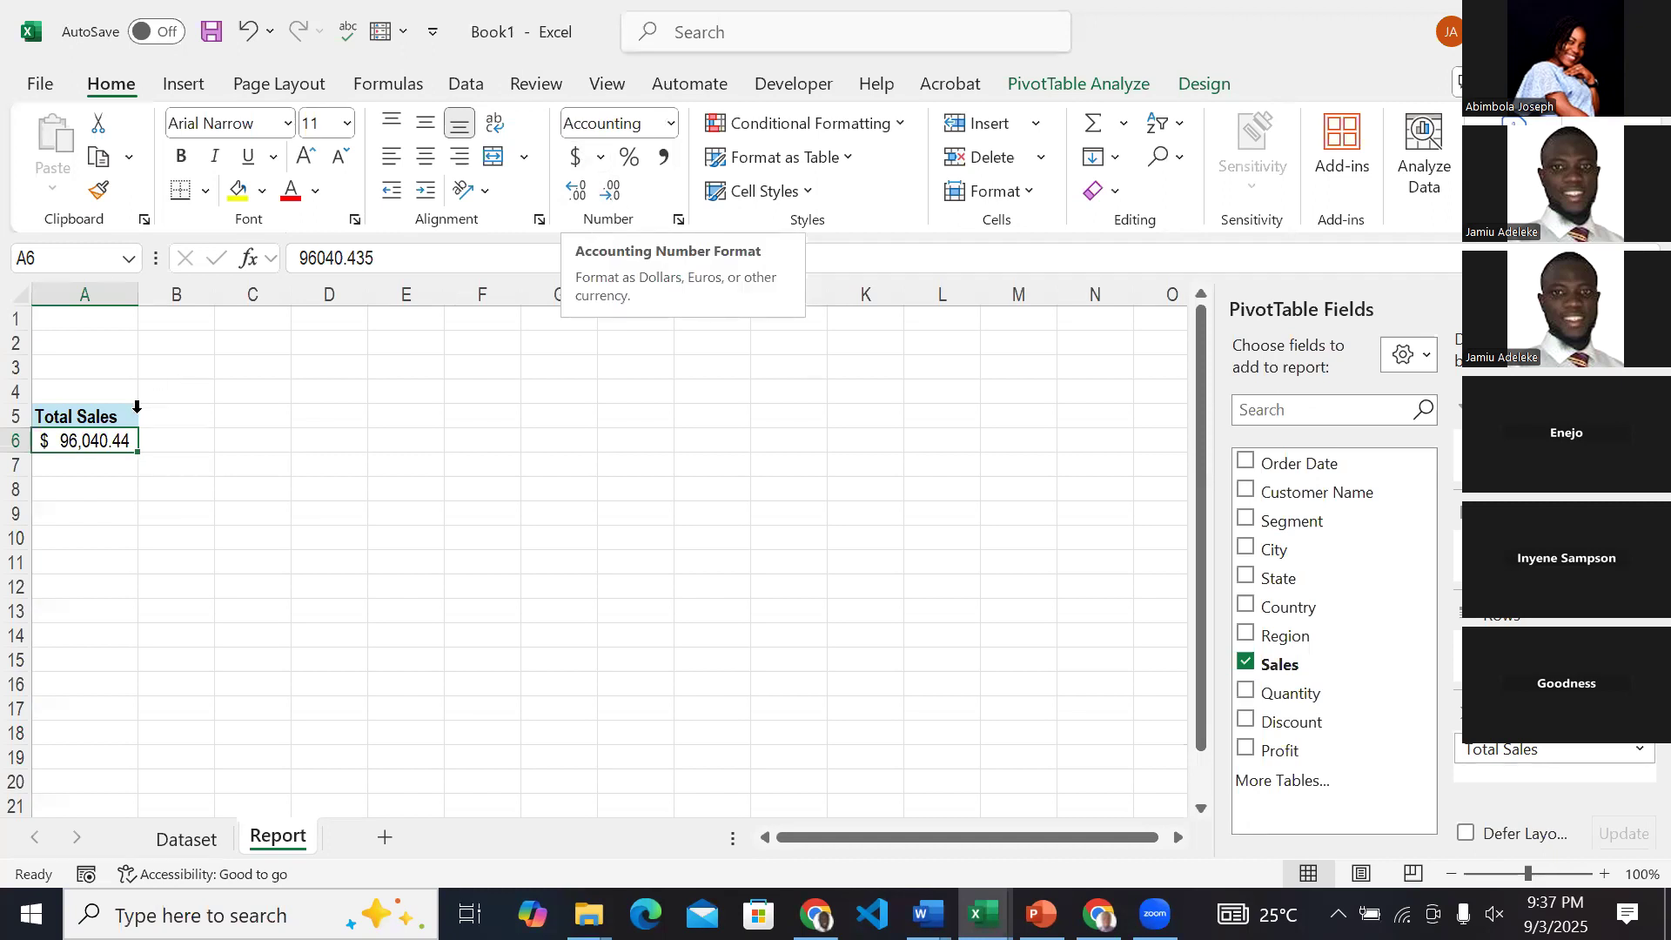
click(605, 189)
click(603, 189)
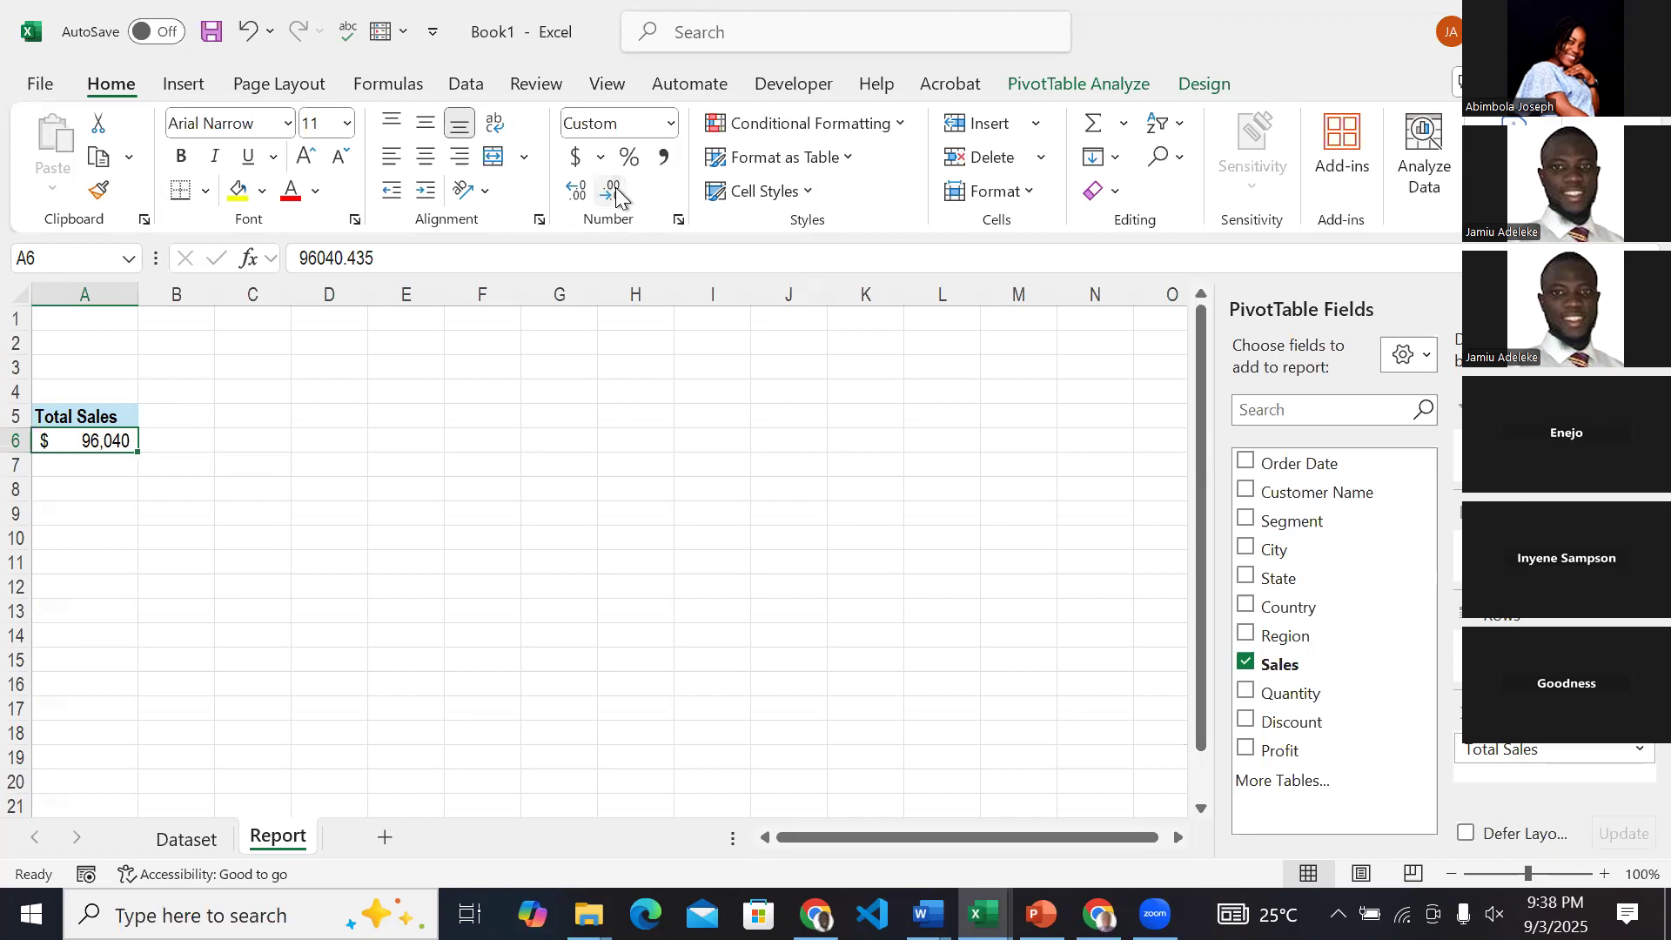
click(395, 556)
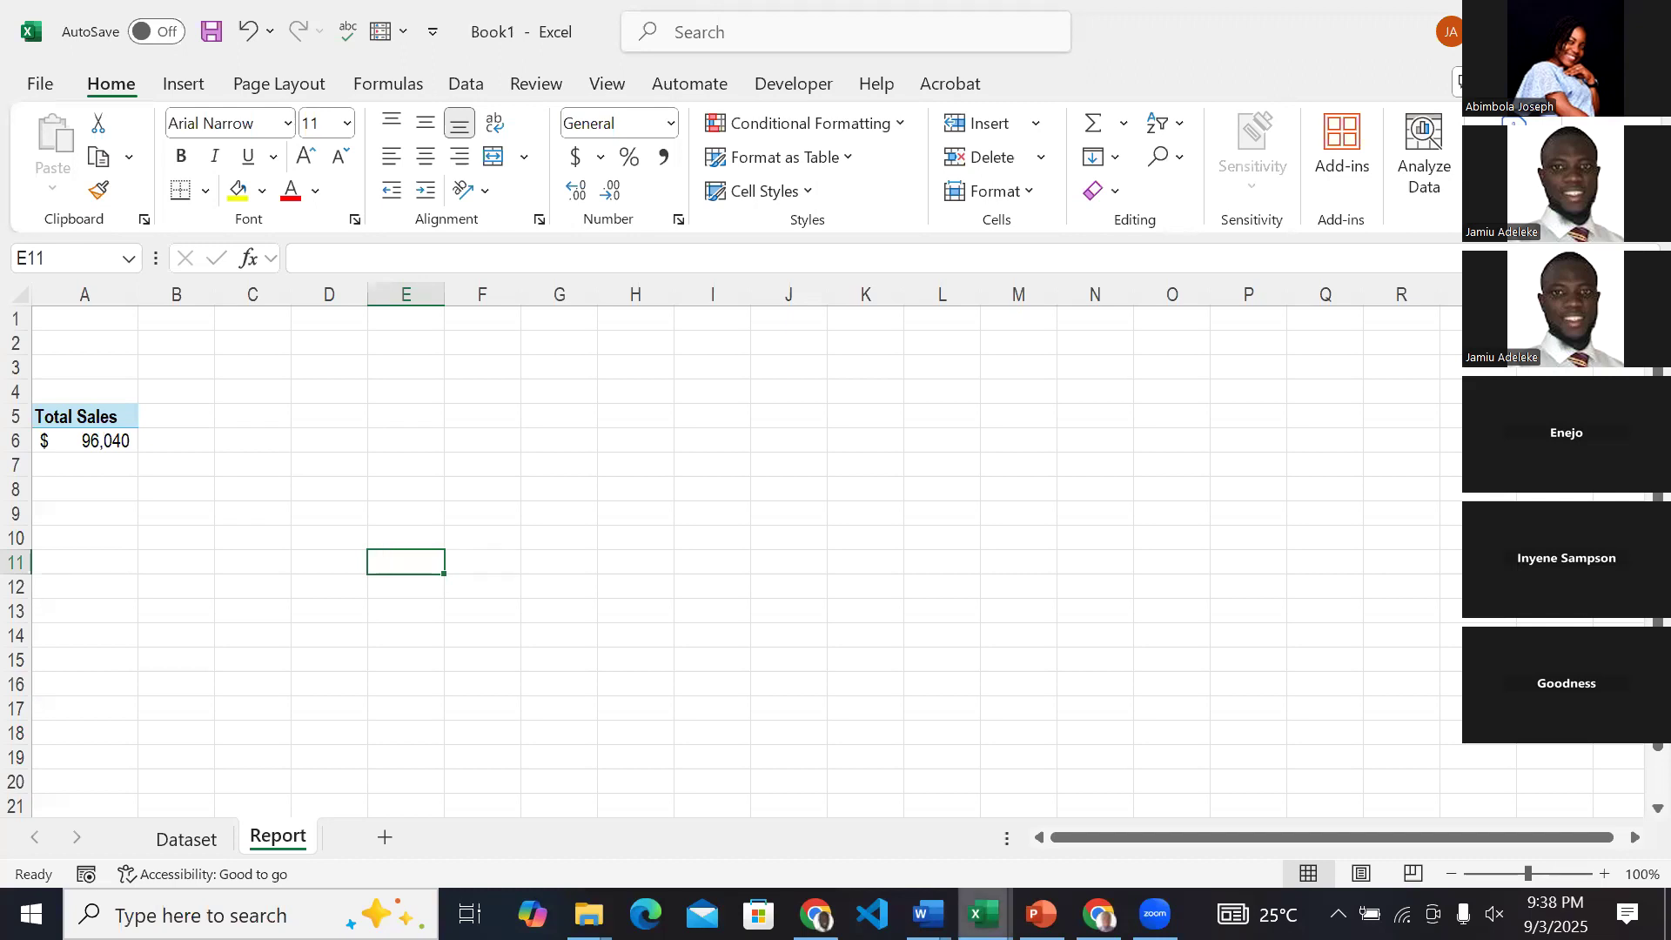
Check the Total Profit card on the ABC & Co Sales Dashboard in ExcelDashboardZart and return to the Book1 Report sheet.
click(984, 914)
click(1085, 823)
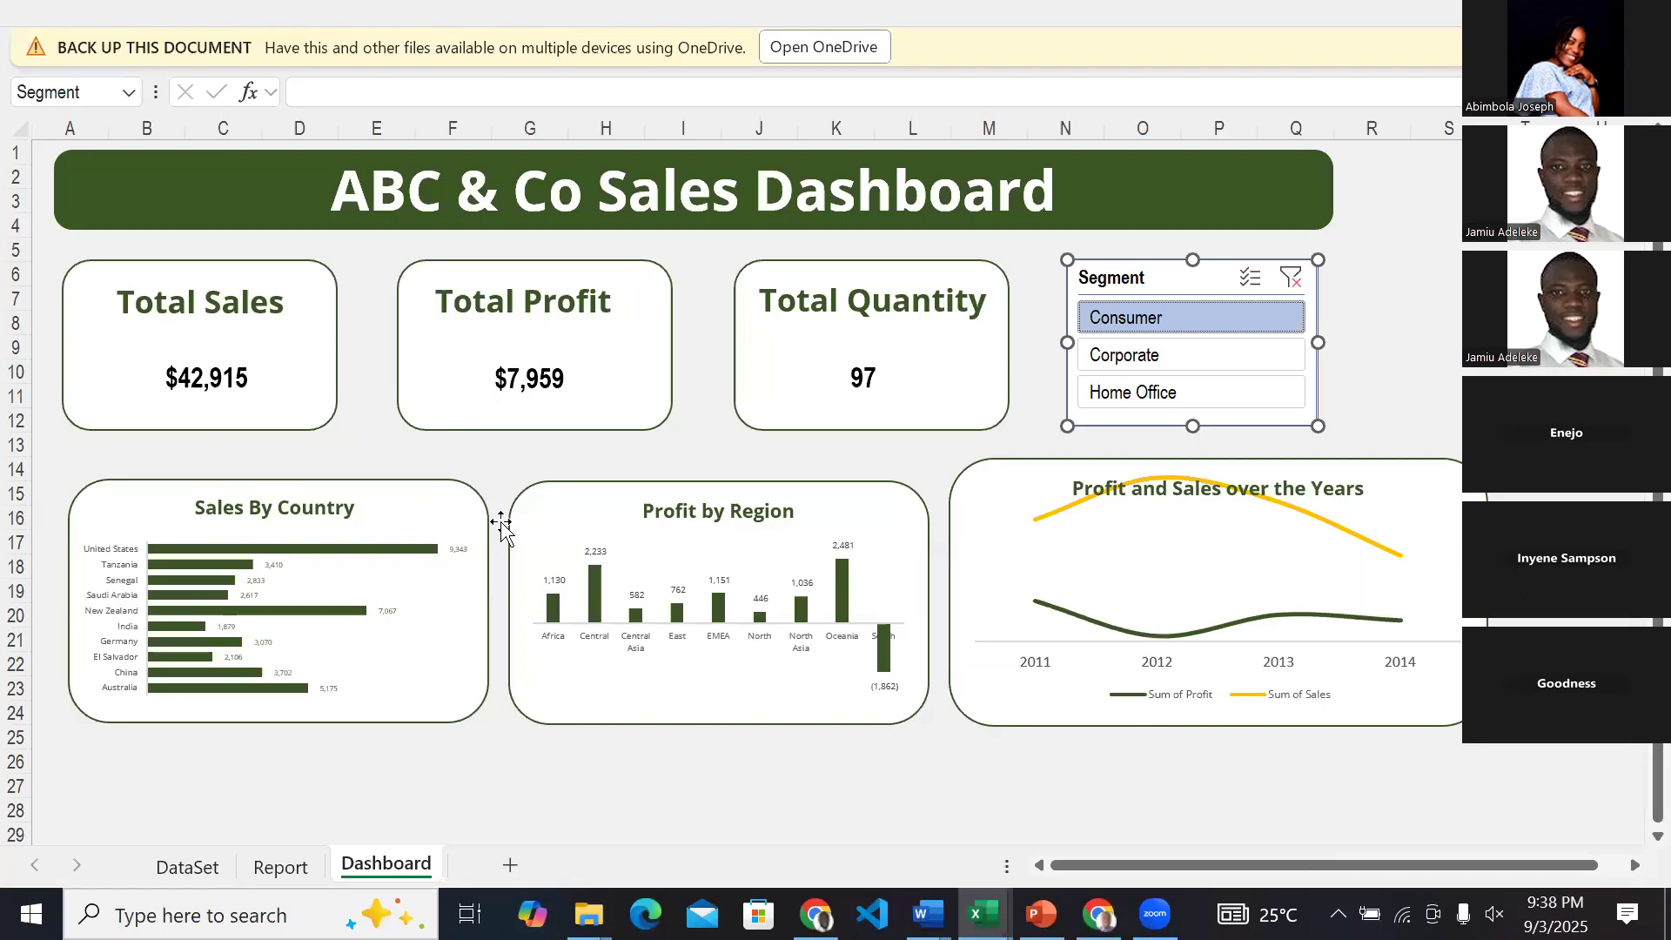
click(984, 914)
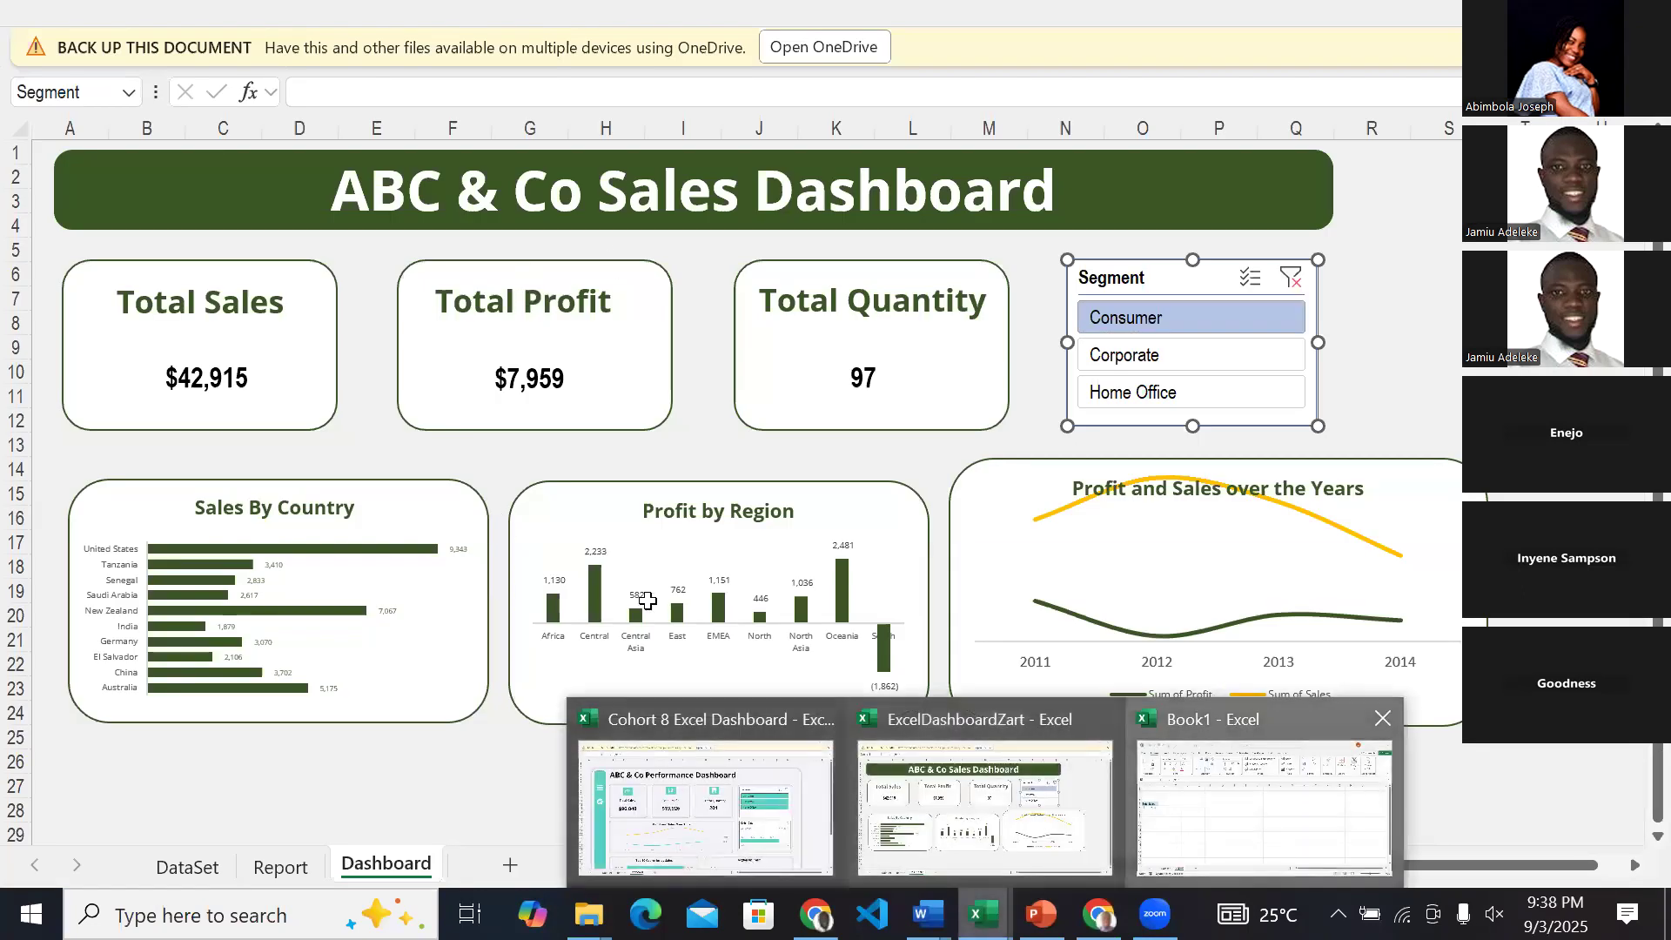
click(1277, 842)
click(285, 418)
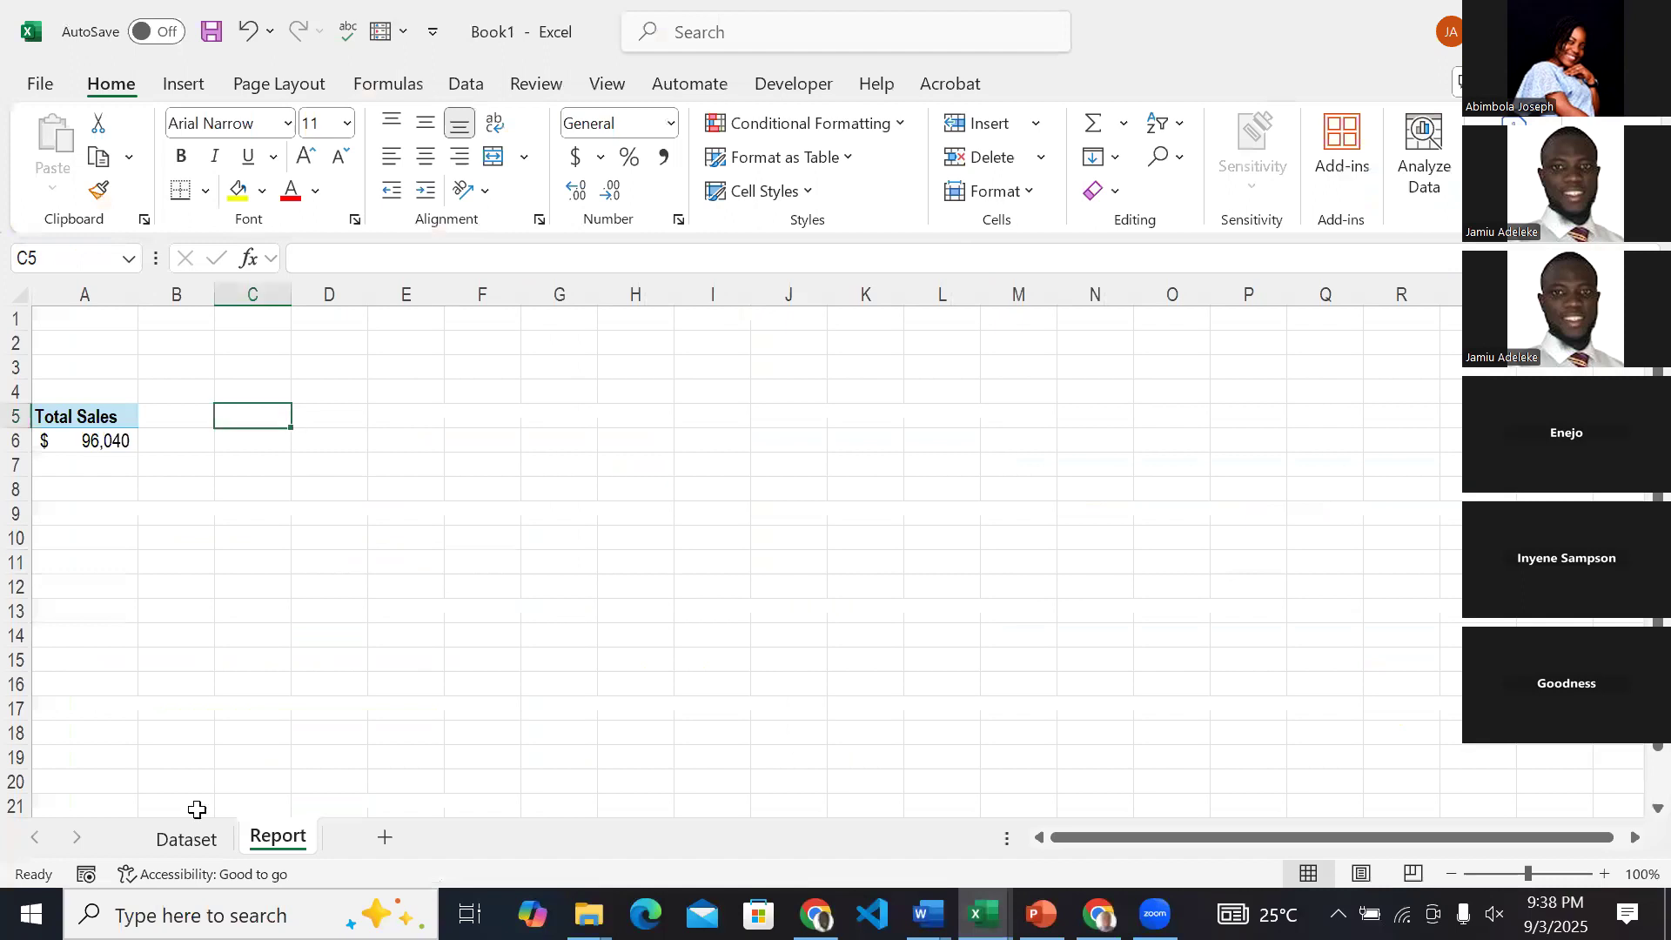
Insert a PivotTable from the Dataset sheet's sales table into cell D5 of the existing Report sheet.
click(193, 835)
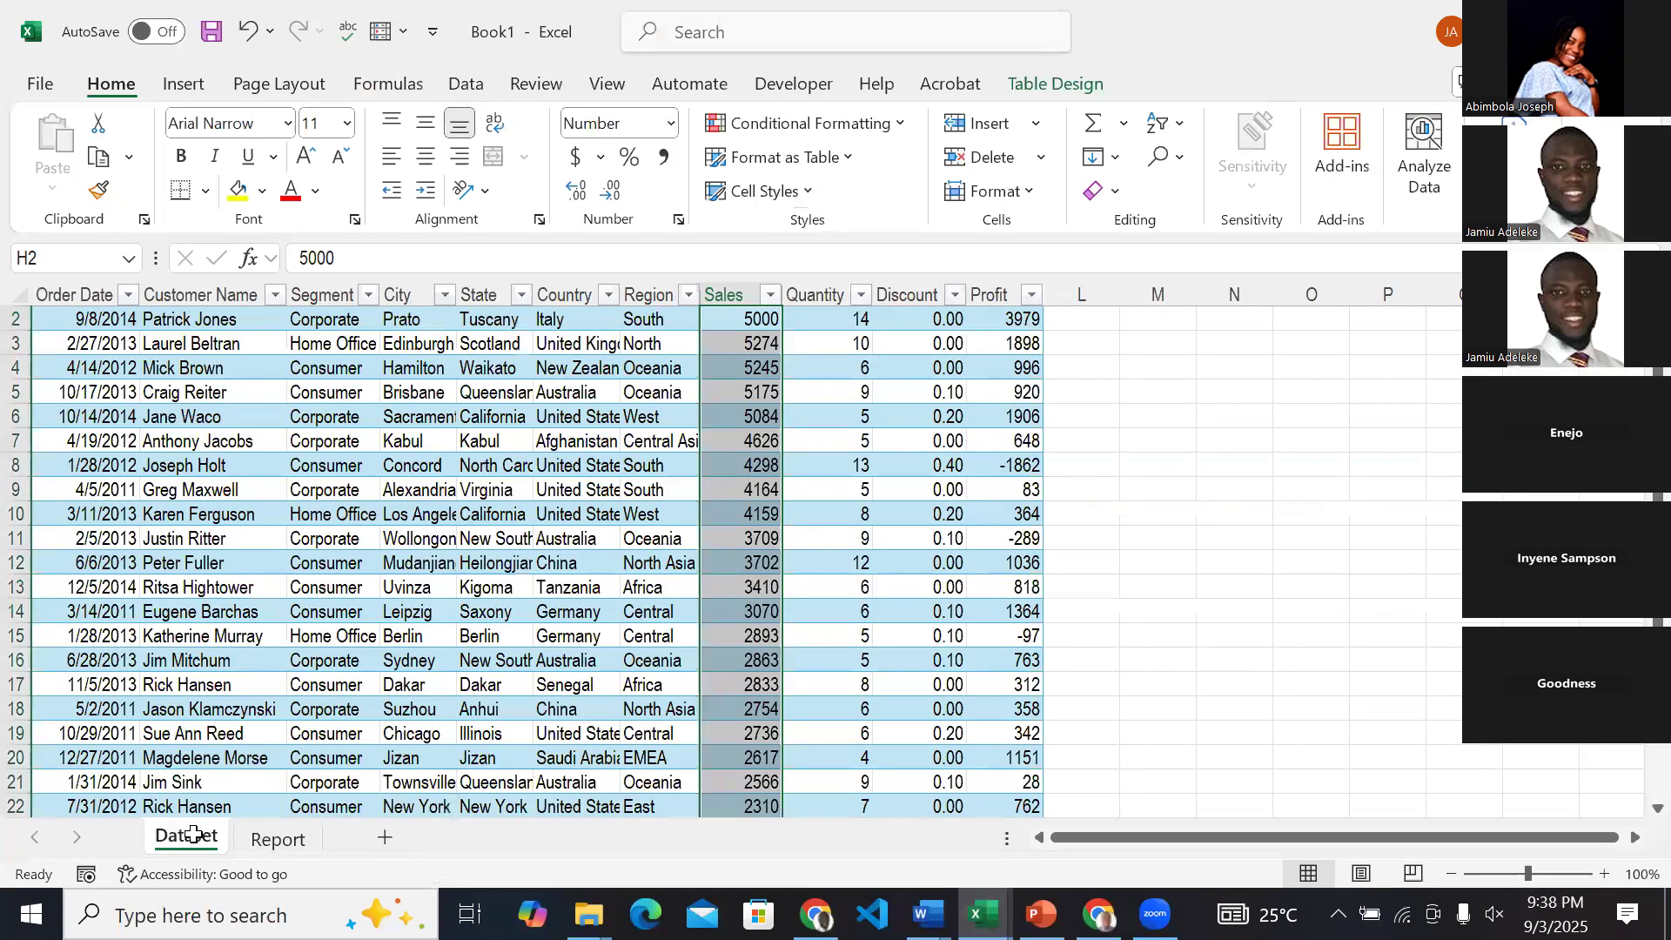
drag(413, 463, 416, 487)
click(582, 456)
click(557, 441)
click(186, 87)
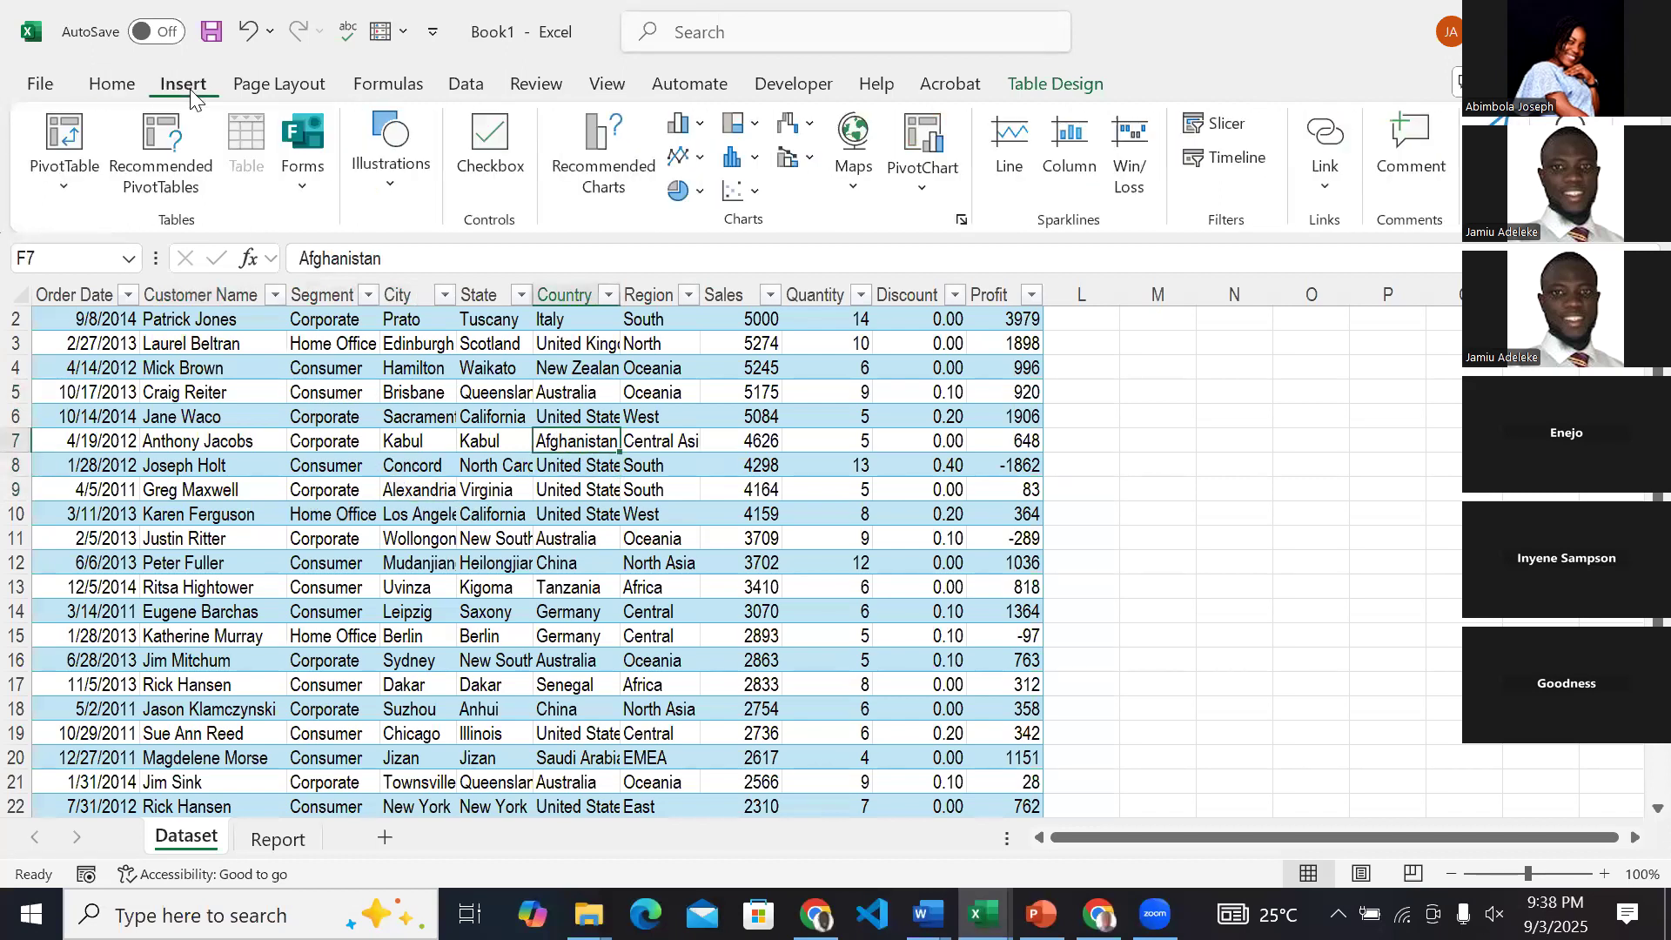
click(54, 186)
click(127, 229)
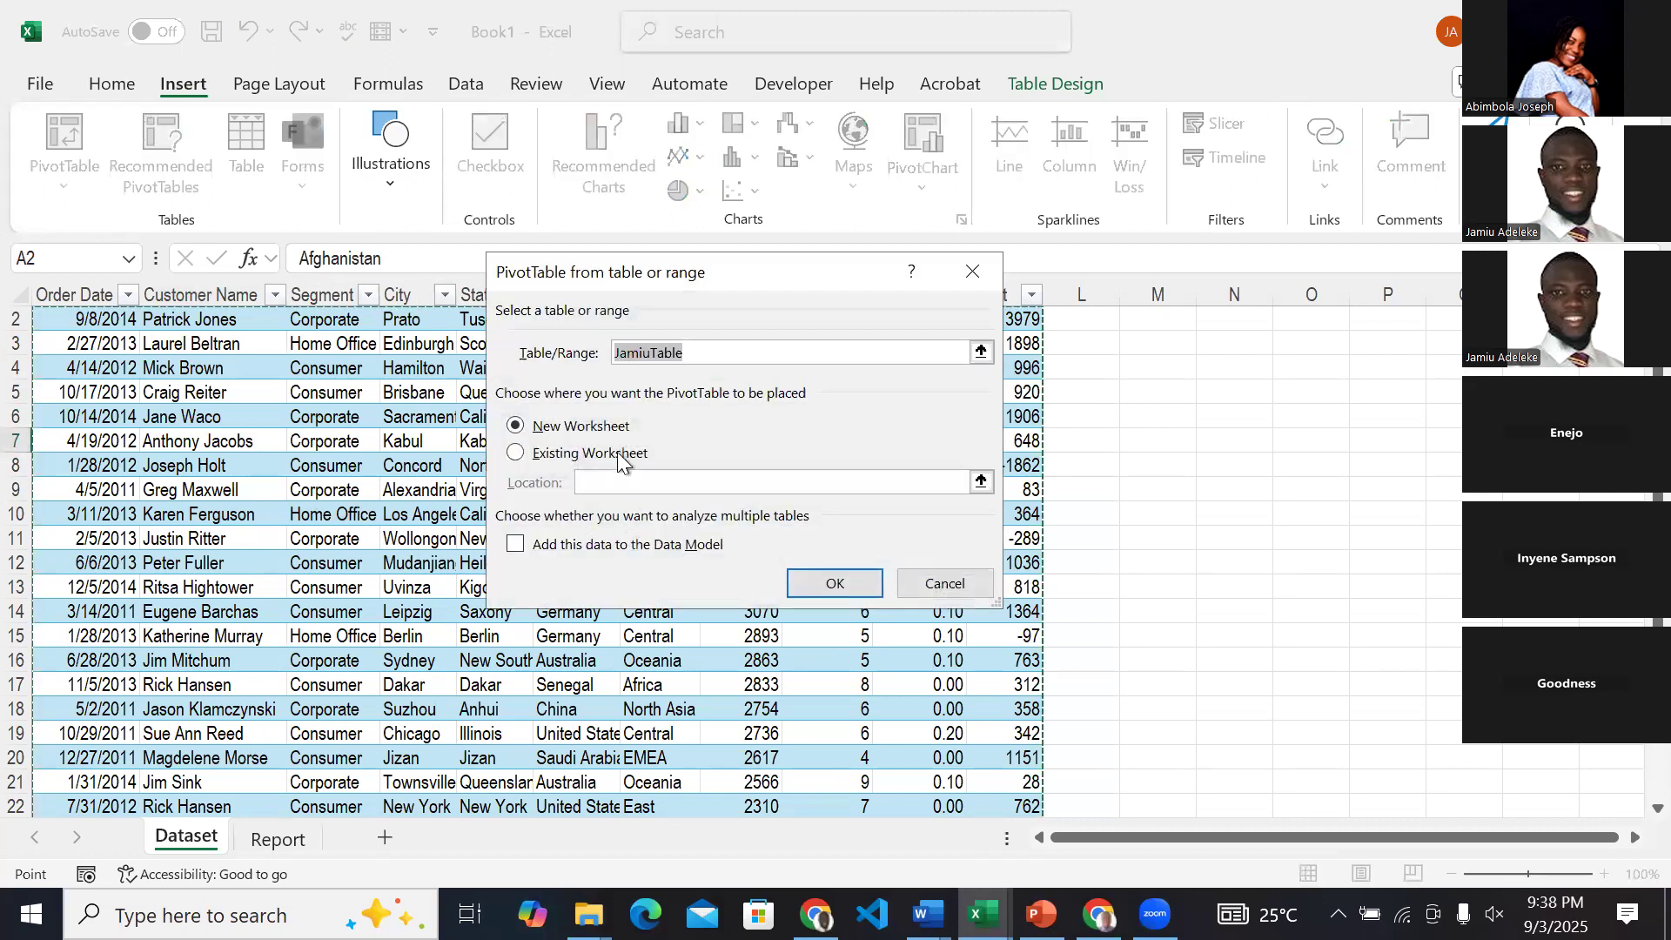
click(591, 460)
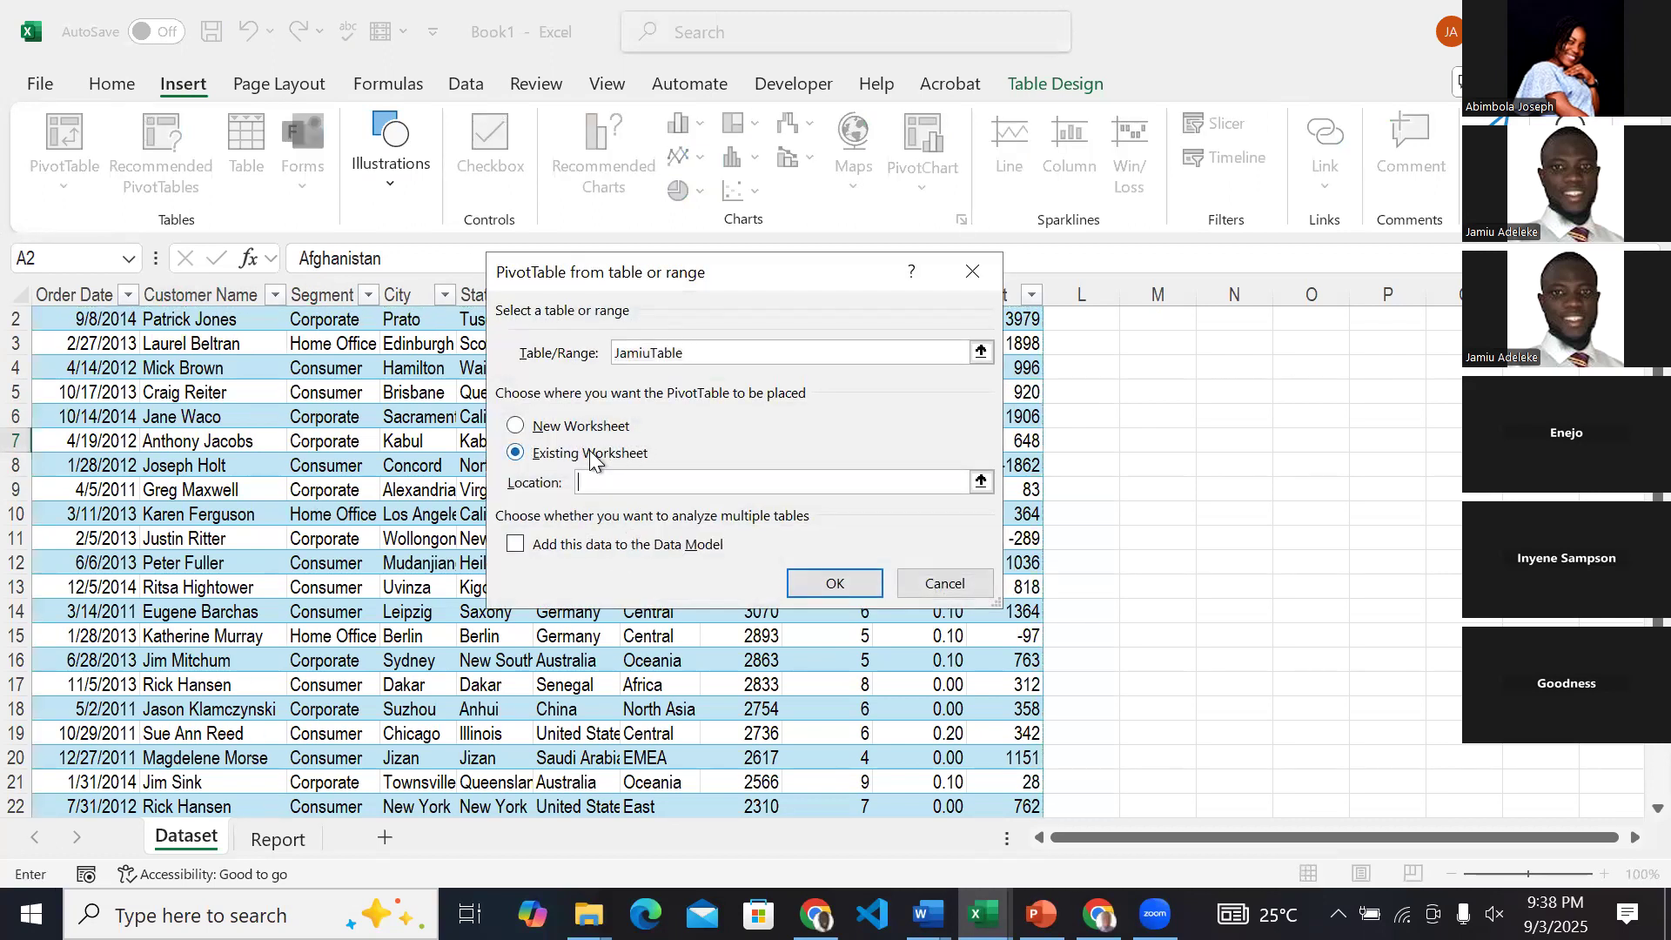
click(275, 839)
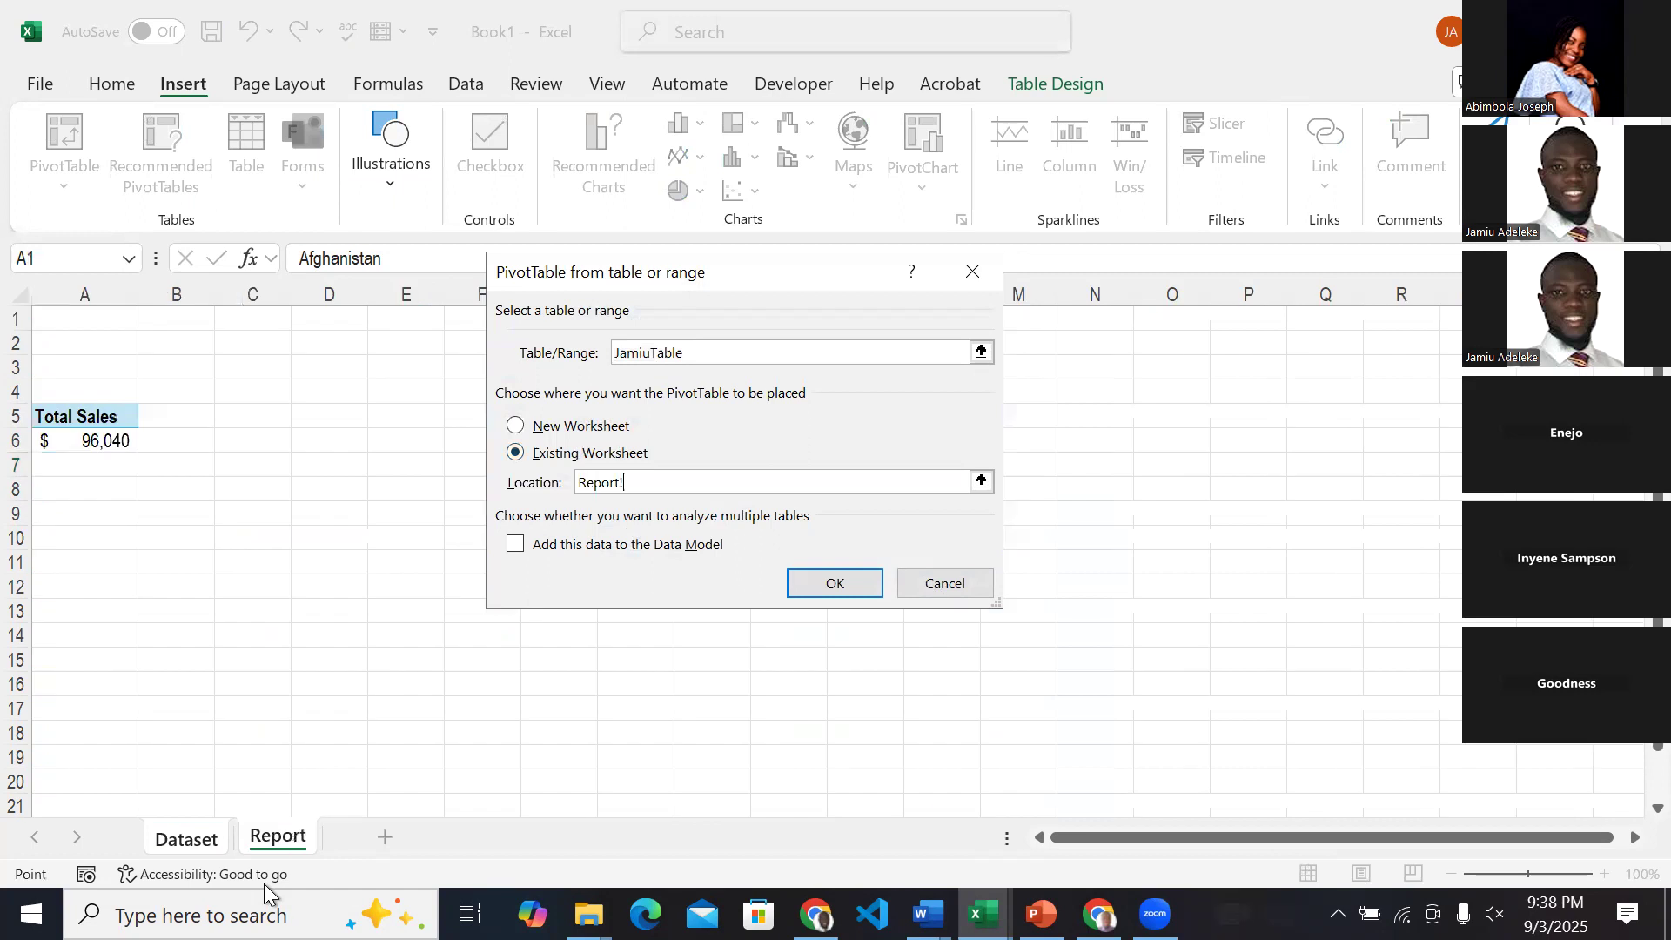
click(310, 423)
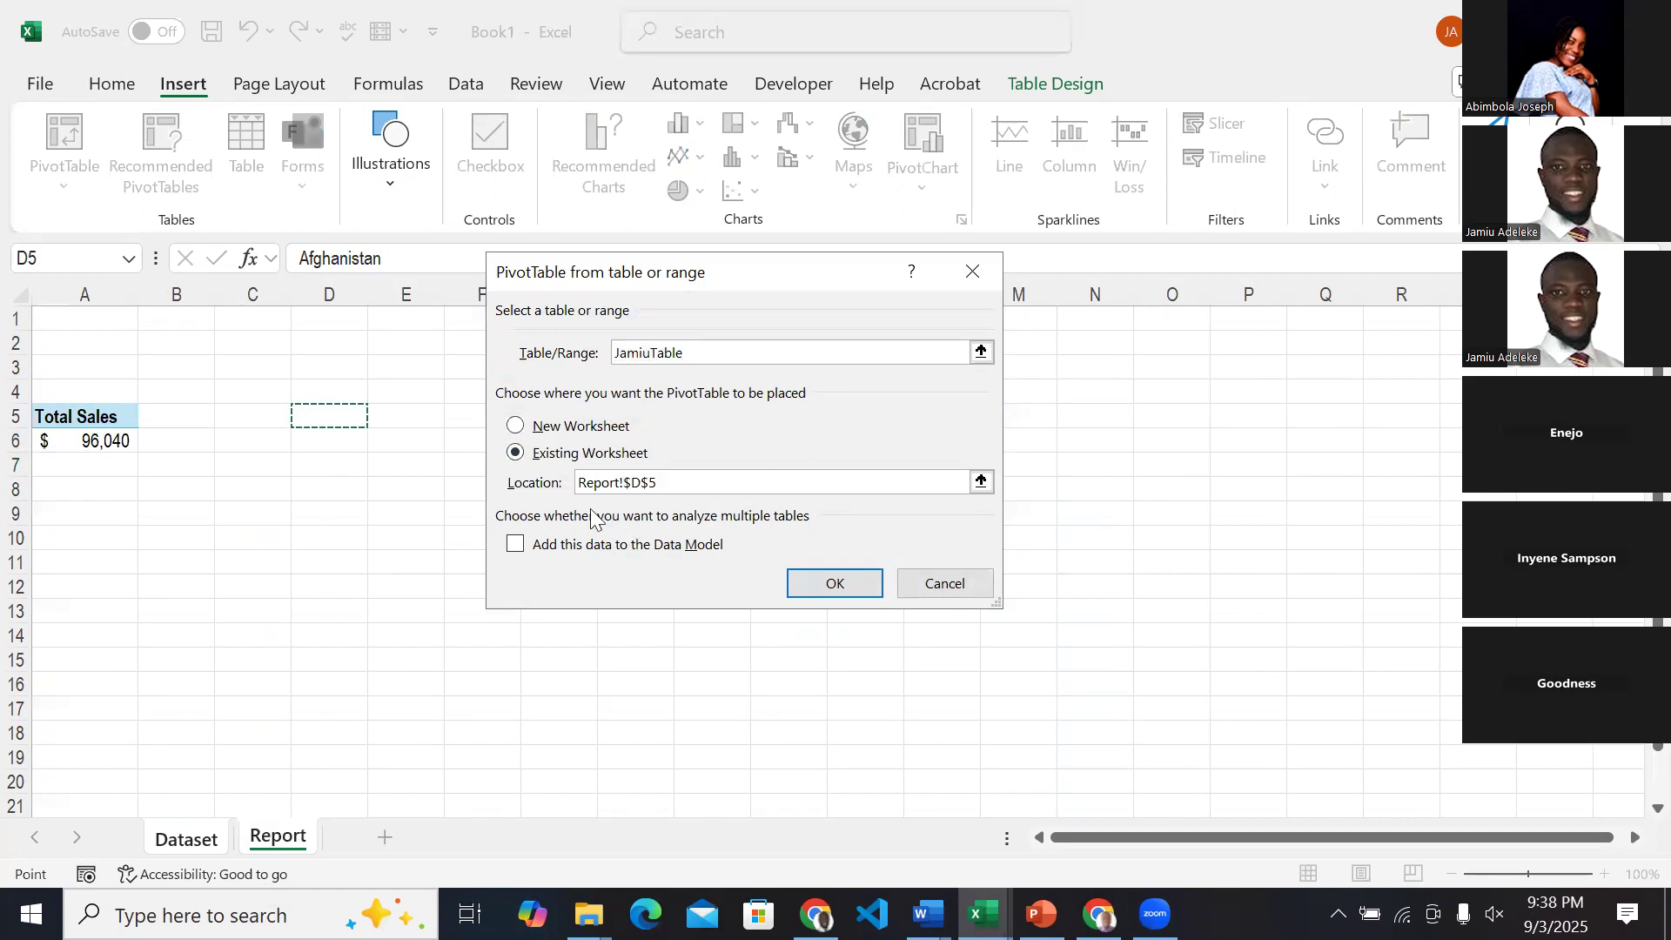
click(796, 581)
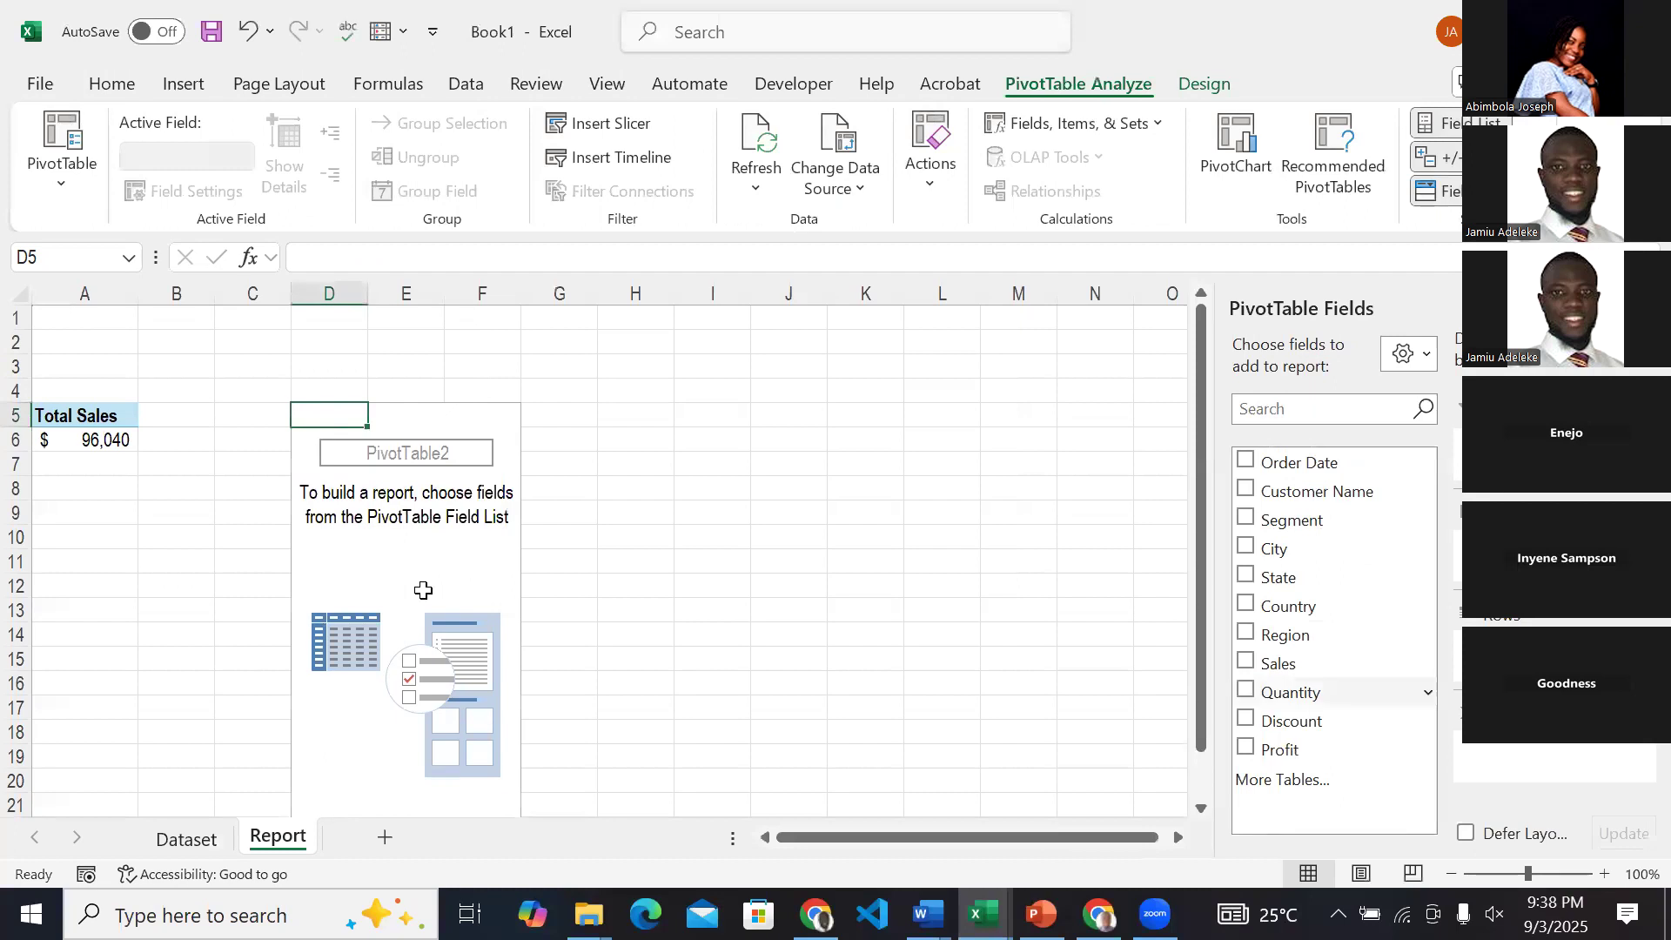
Add the Profit field to the PivotTable at D5 and rename its Sum of Profit header as Total Profit.
click(1247, 750)
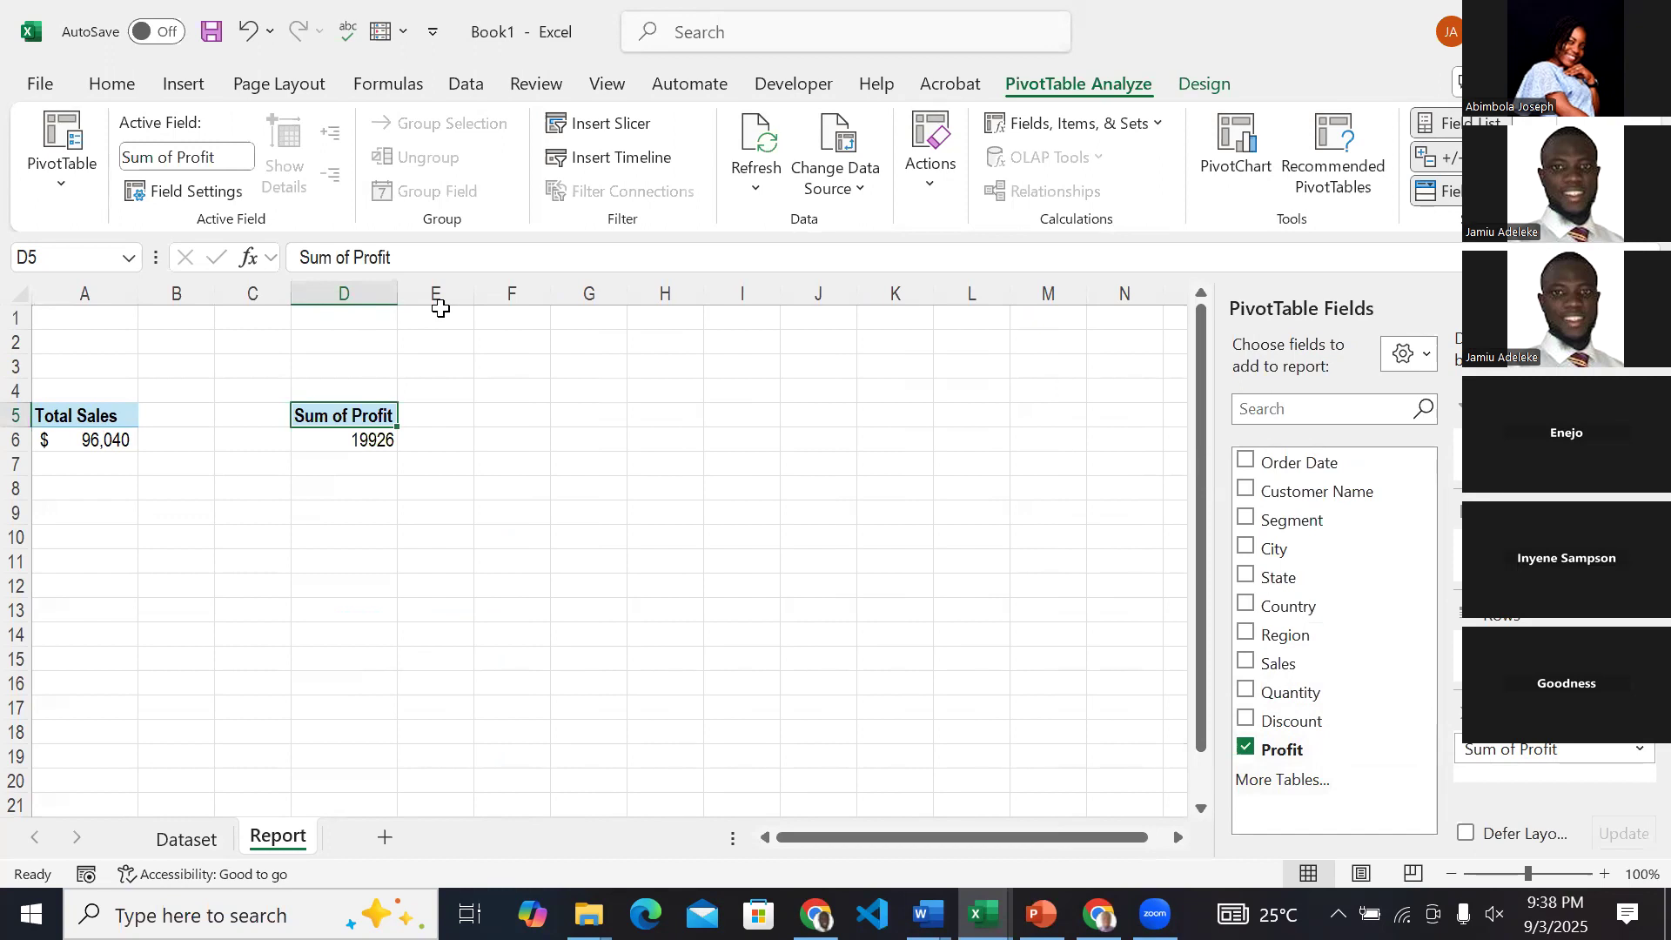
drag(354, 257, 297, 258)
text(T)
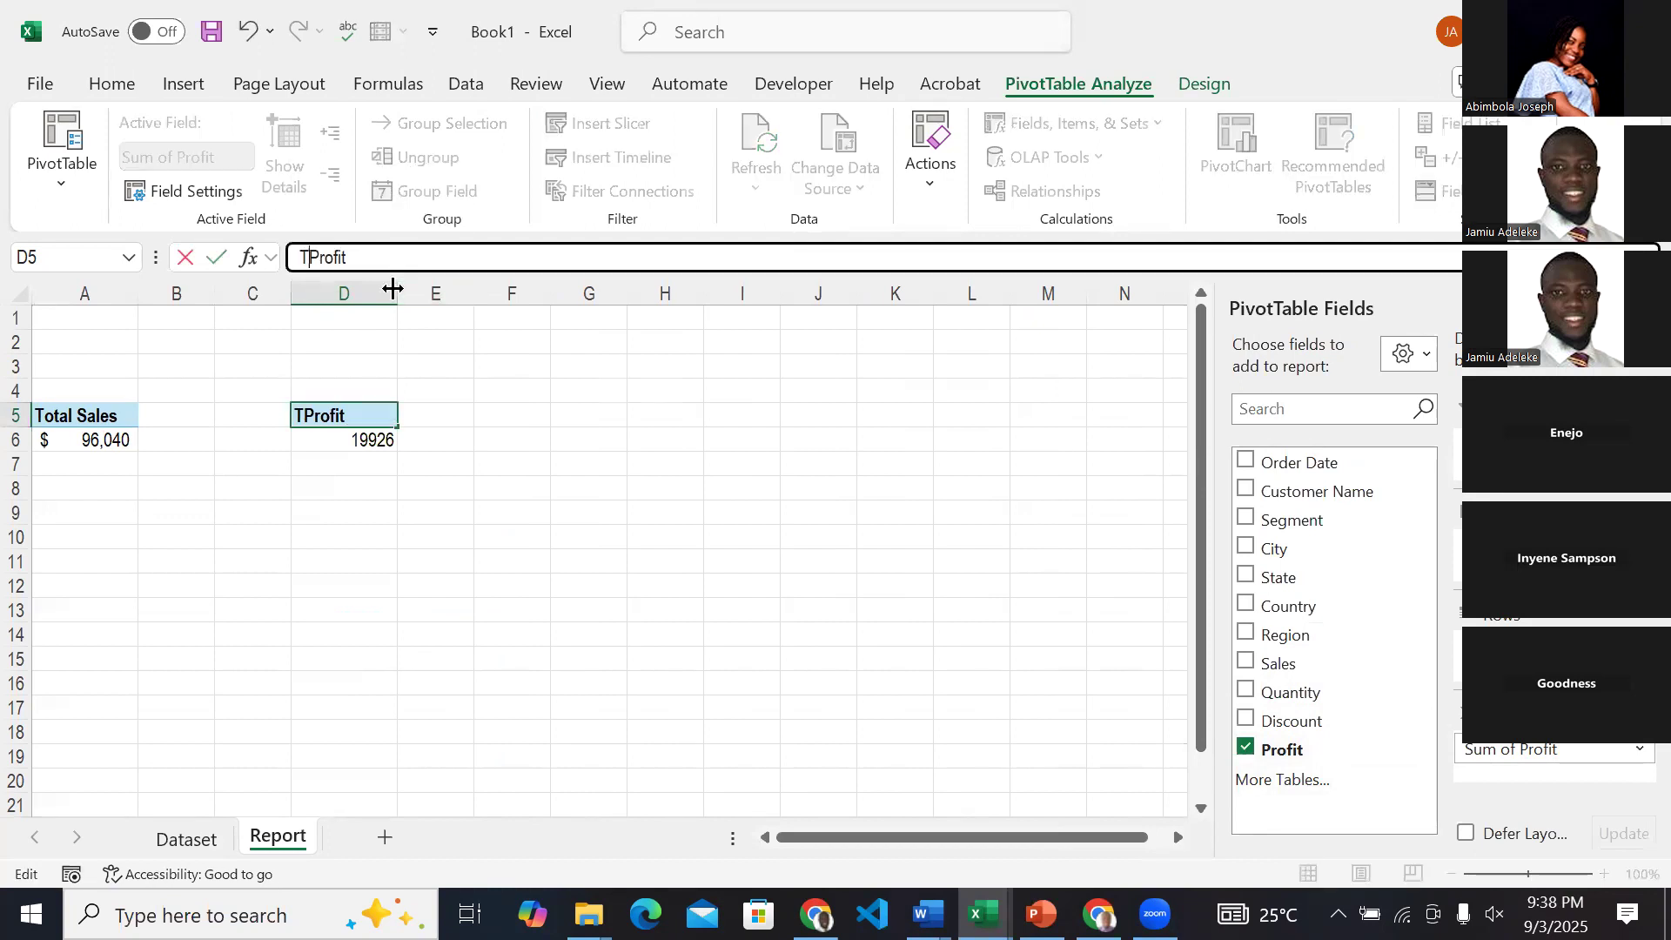
text(otal)
key(BackSpace)
text(l)
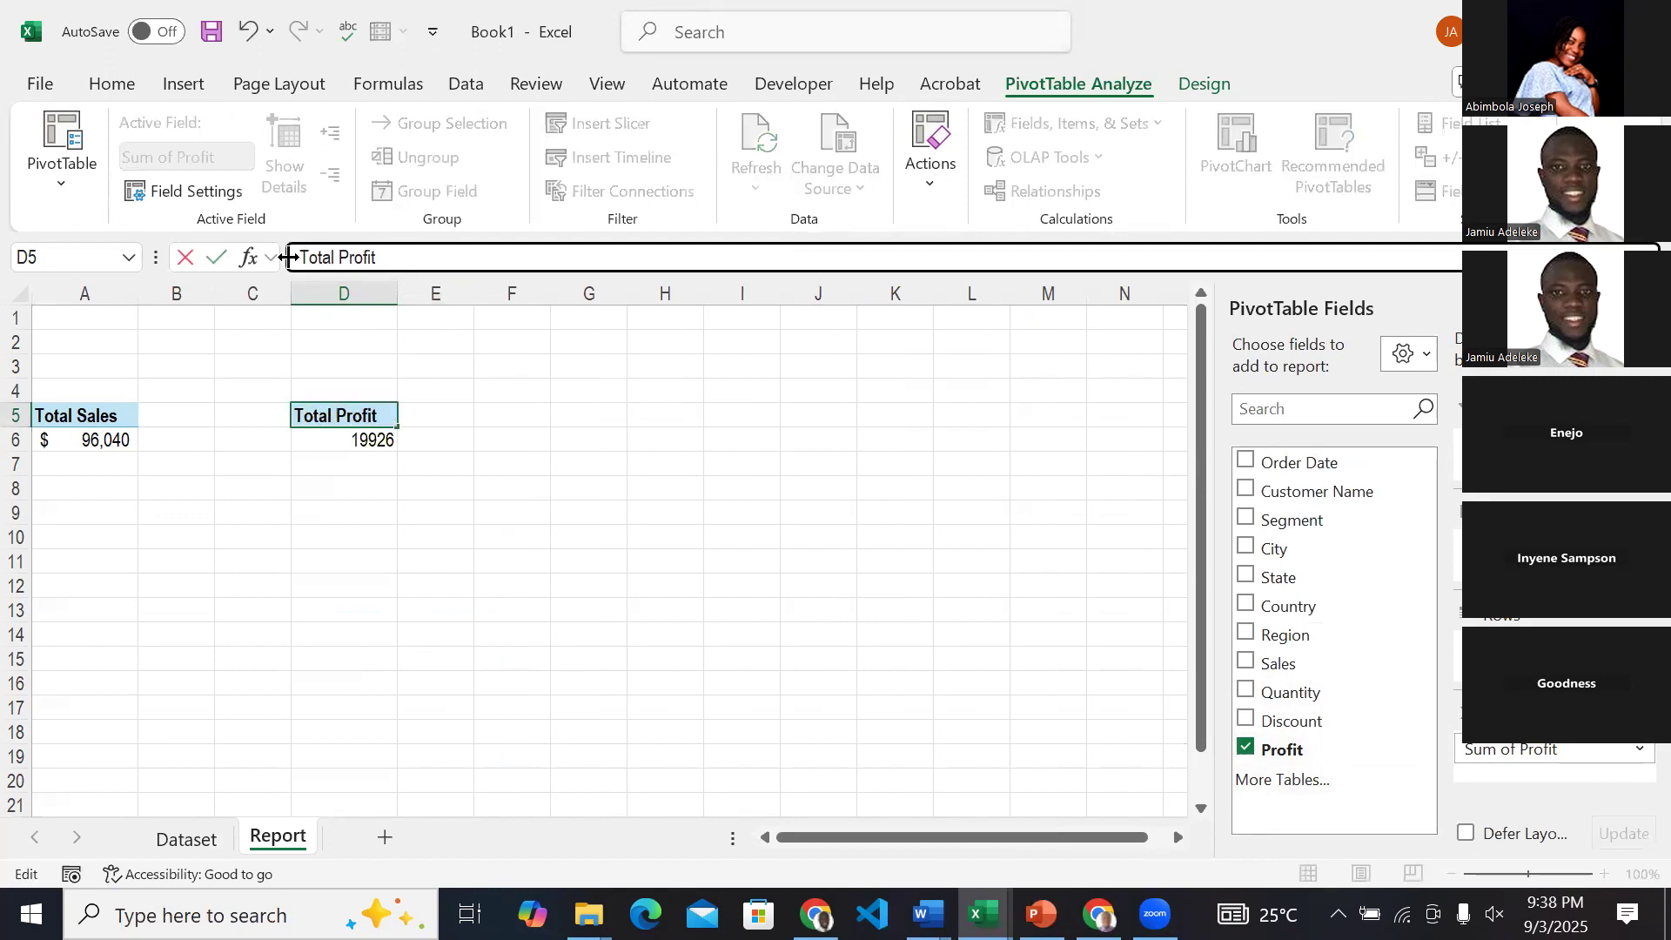
Format the Total Profit value in D6 as dollar accounting without decimal places.
click(328, 441)
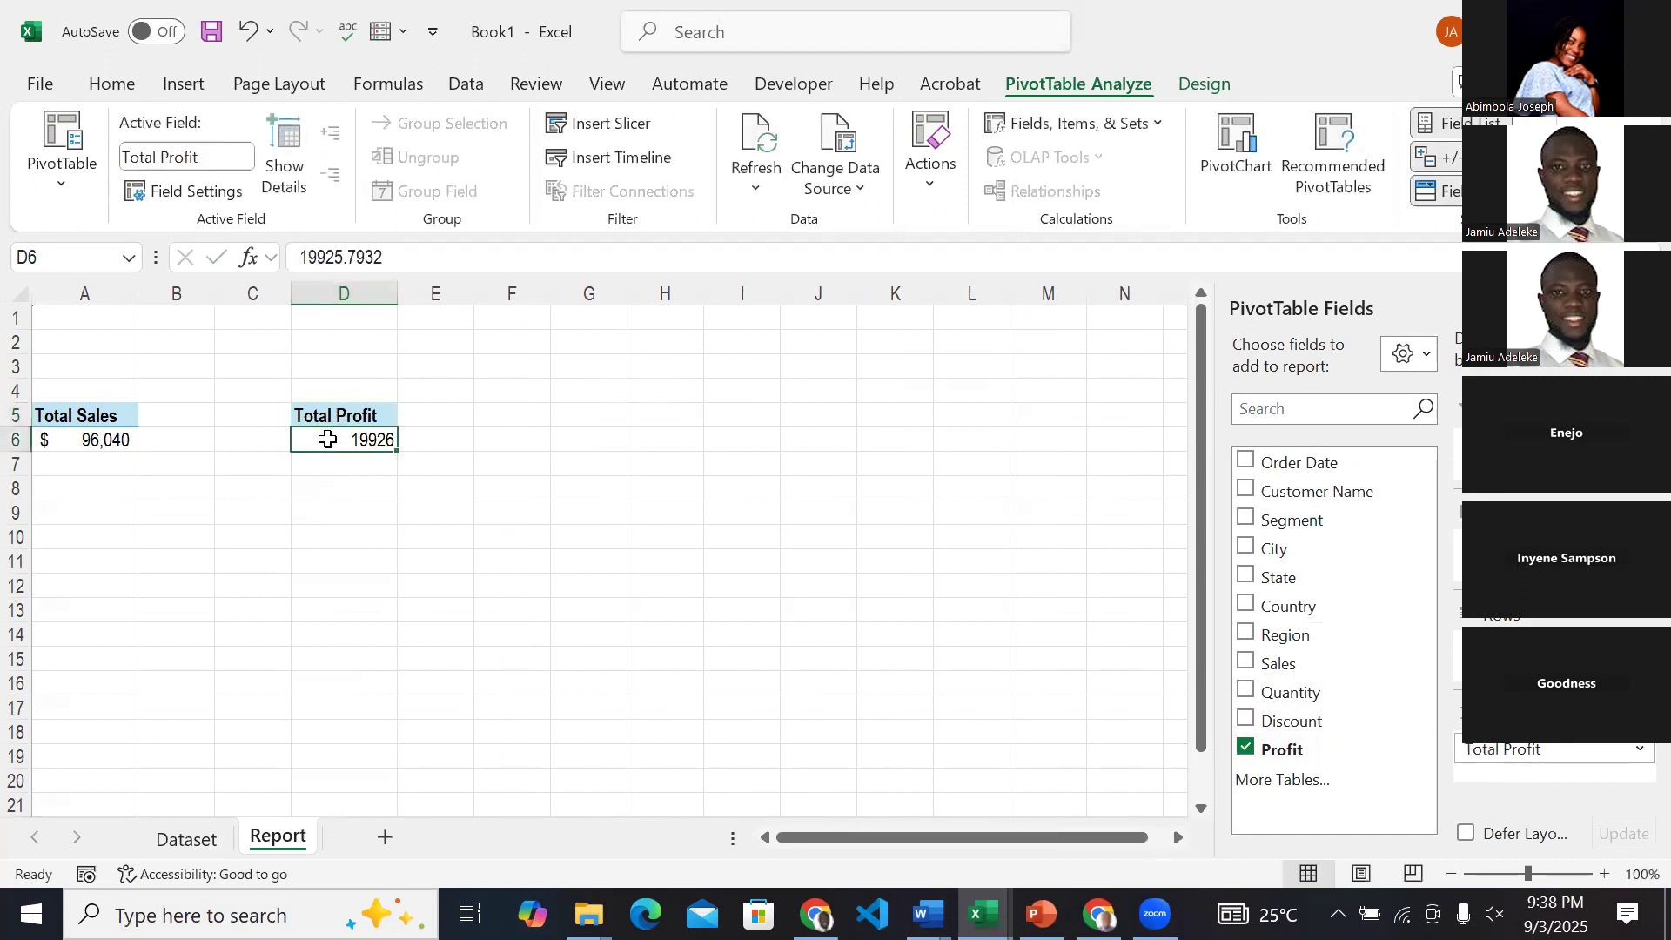
click(118, 83)
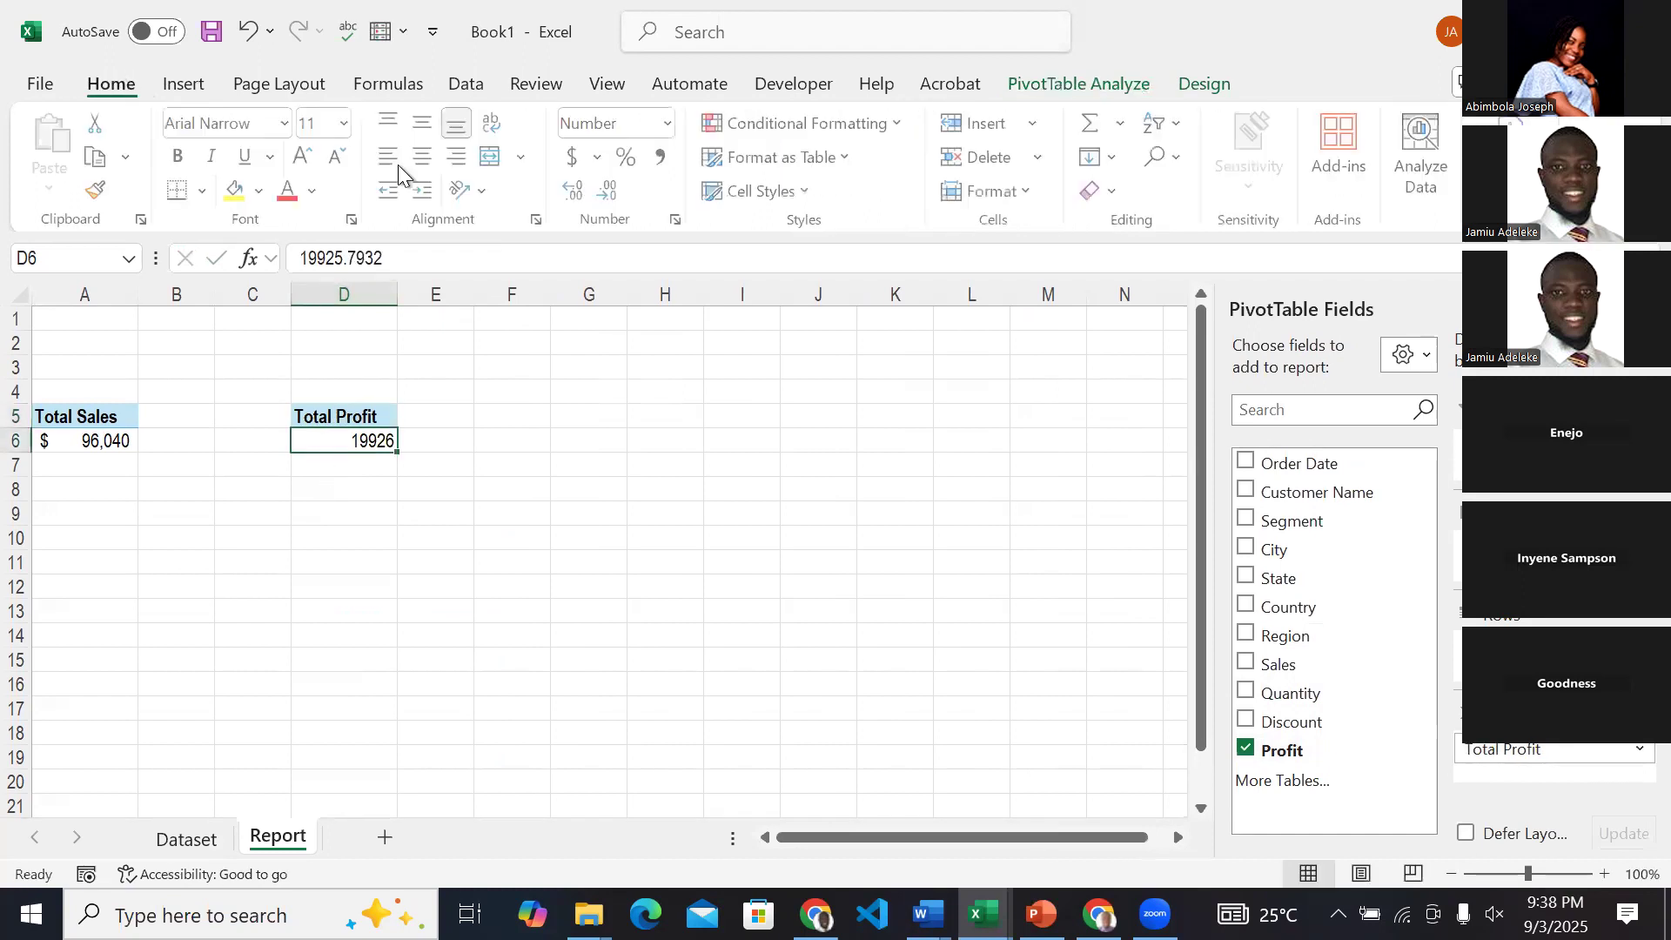
click(575, 159)
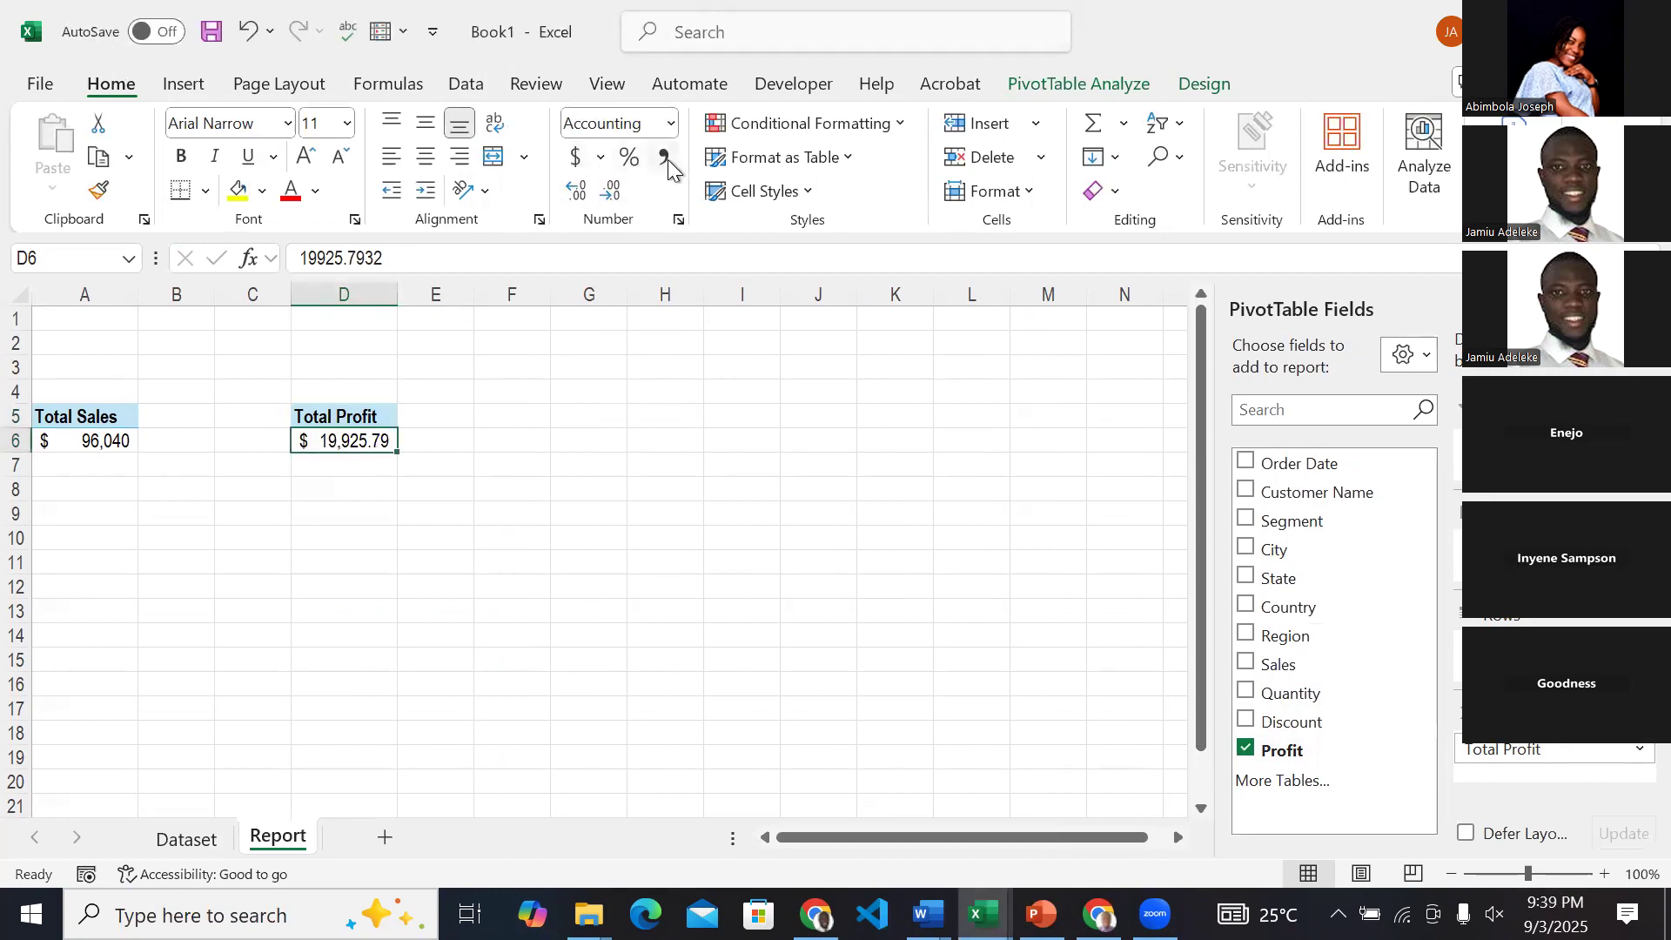
double_click(618, 195)
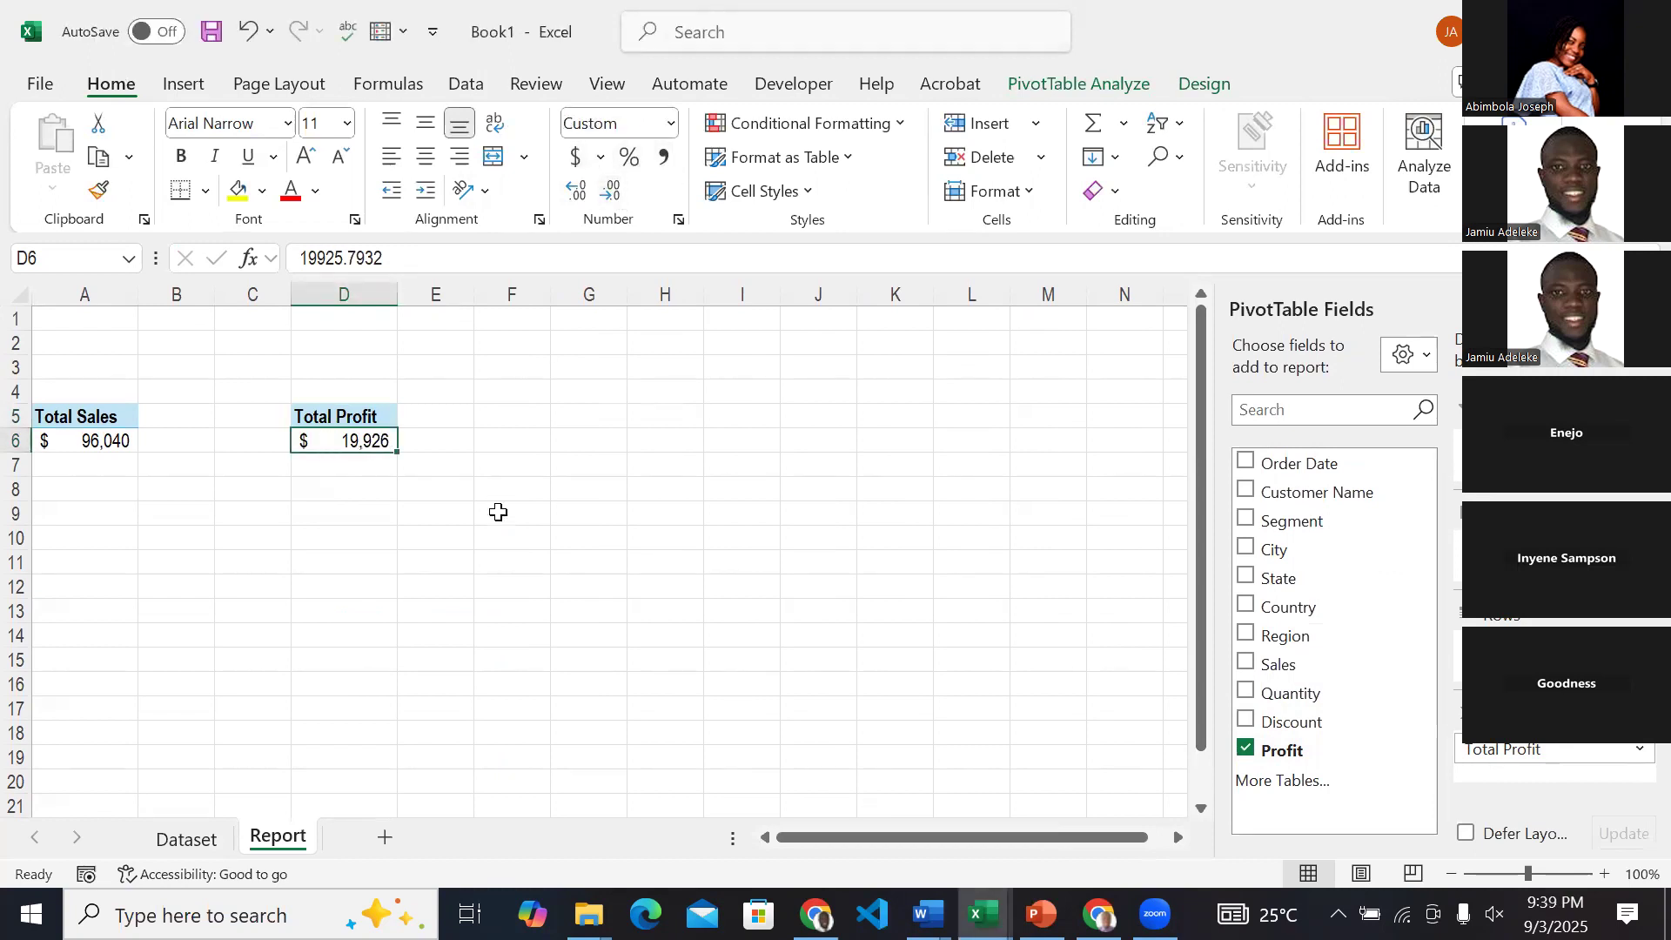
click(514, 419)
click(620, 419)
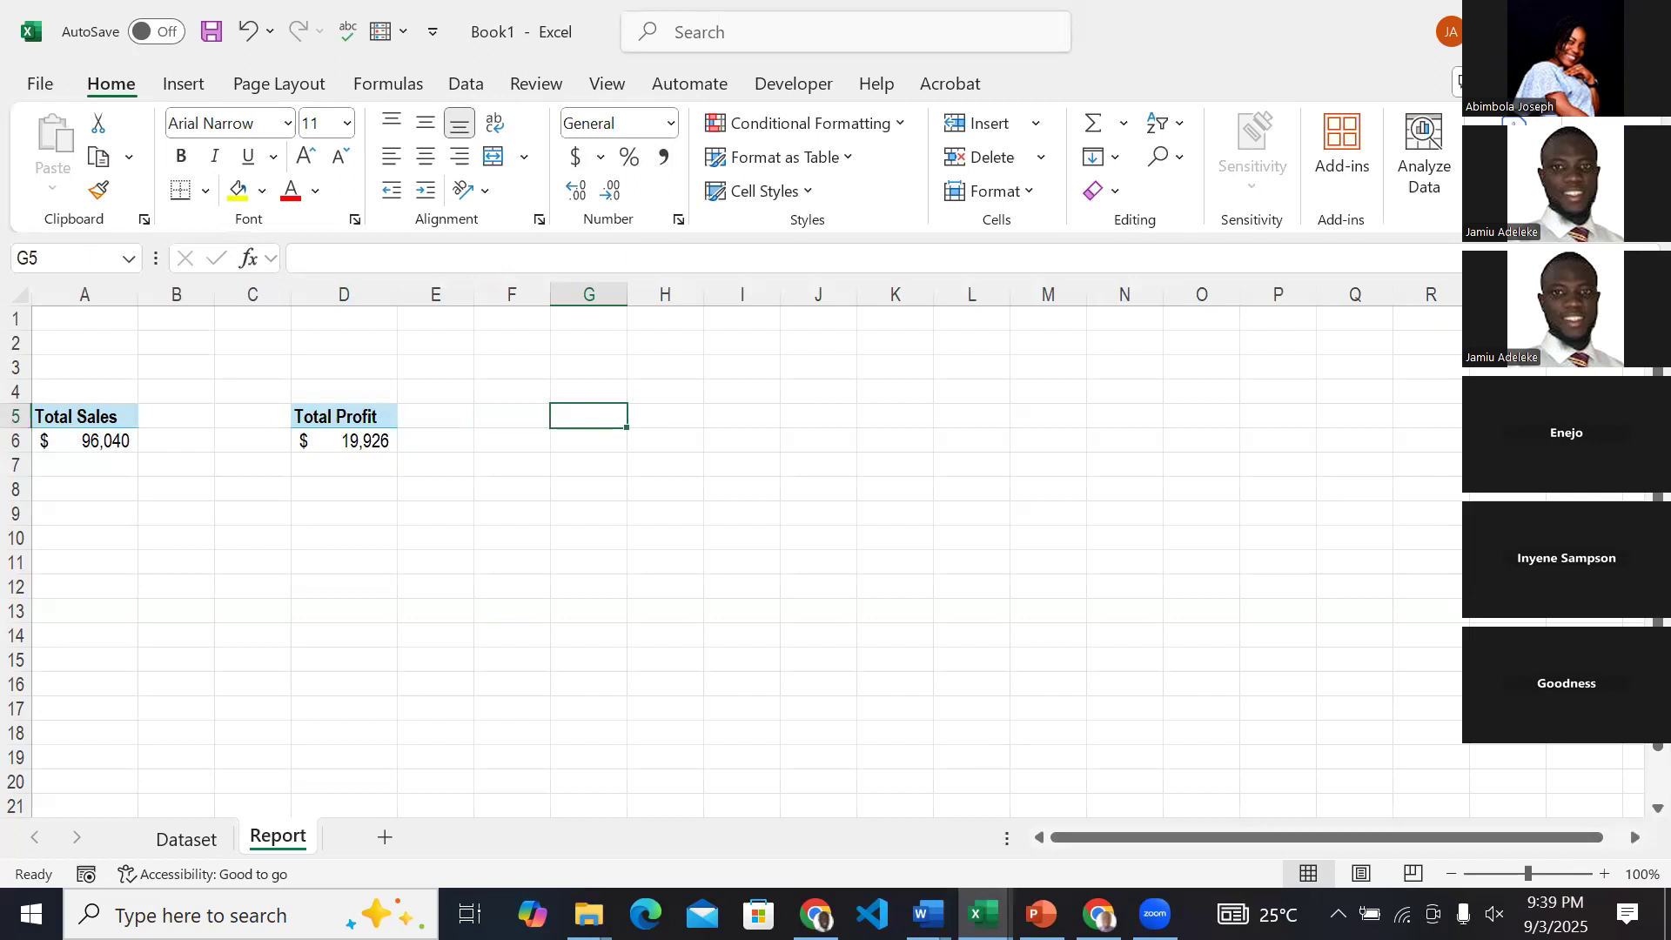
Check the Total Quantity card on the ABC & Co Sales Dashboard and return to the Book1 workbook.
click(984, 914)
click(1064, 809)
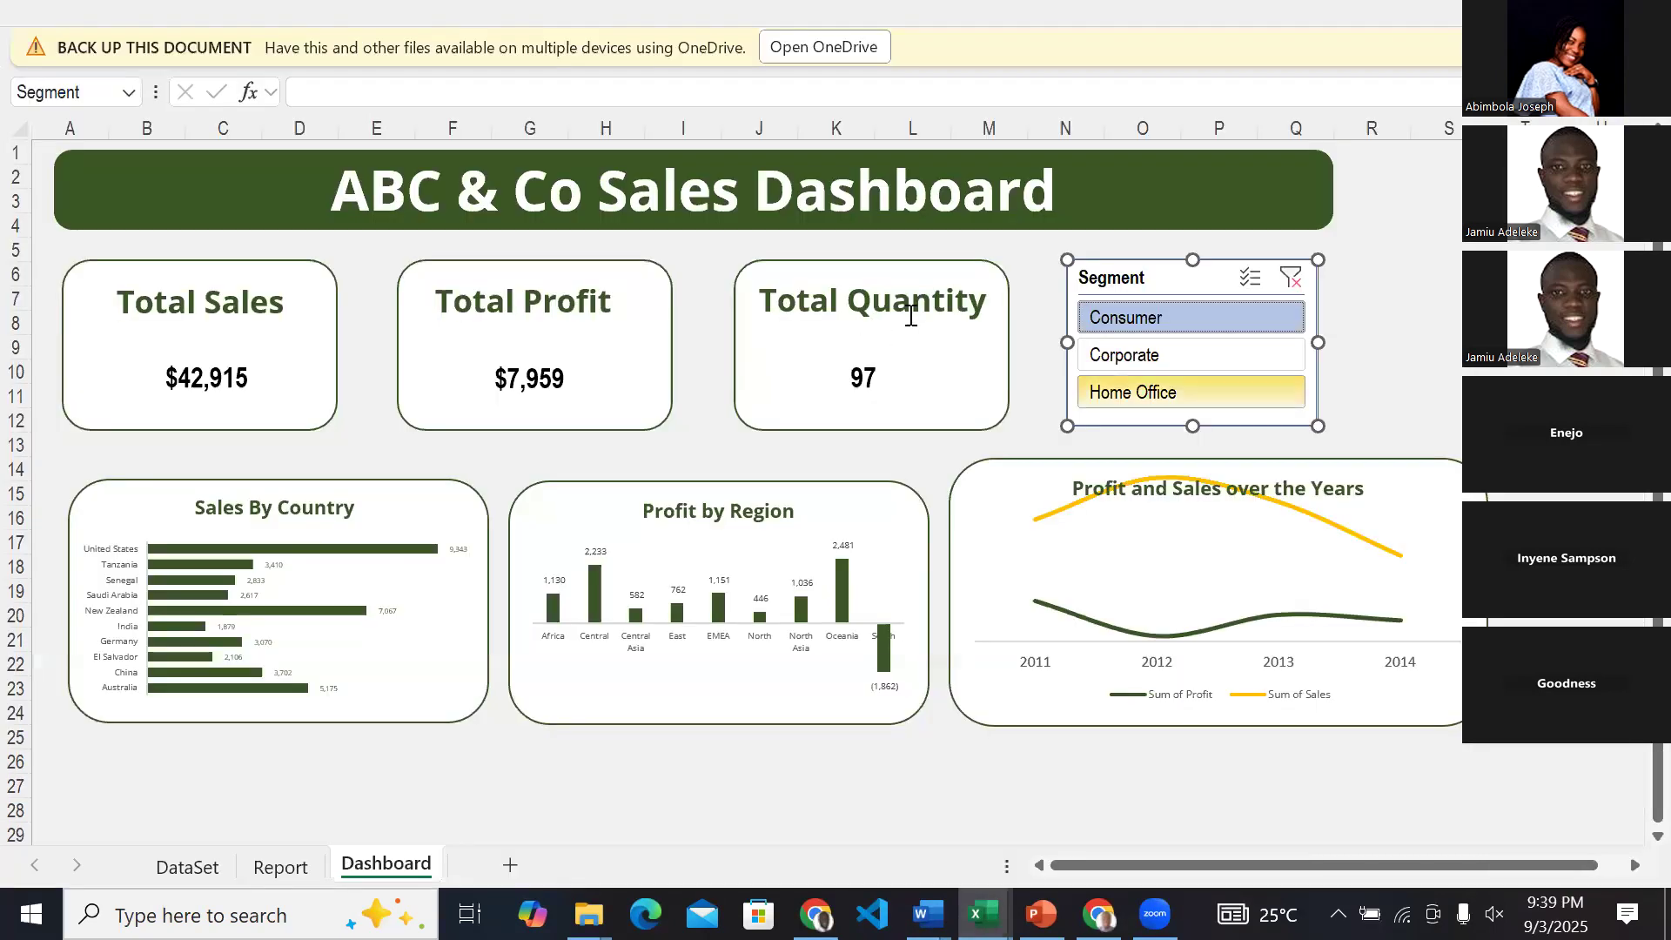
mouse_move(984, 914)
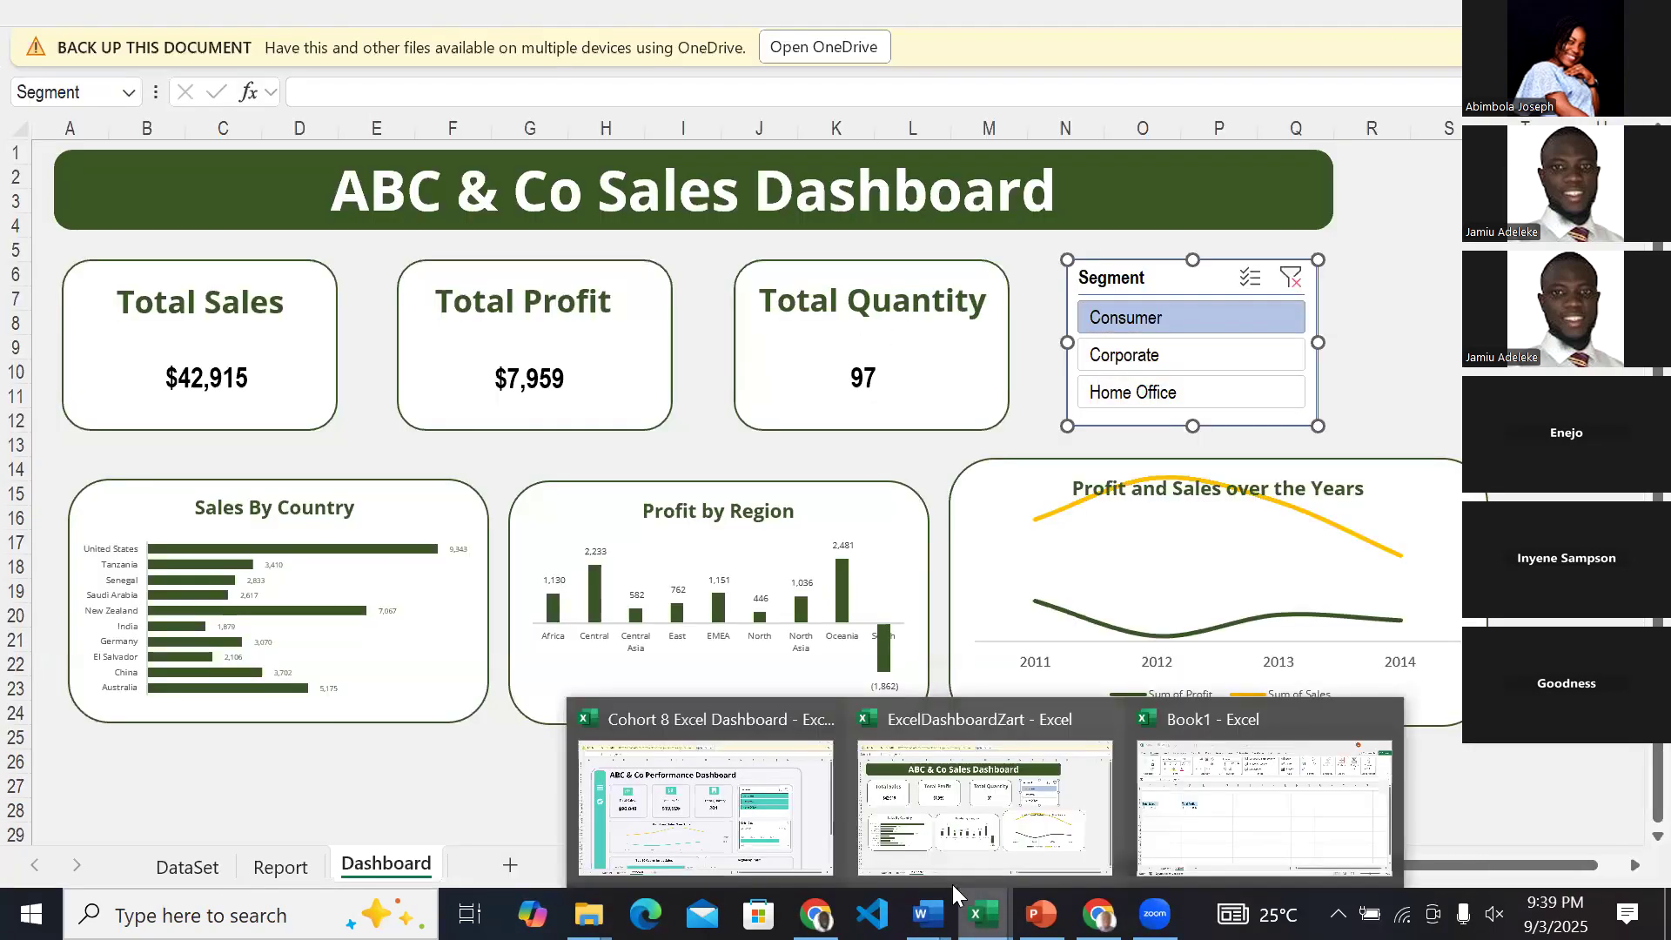
click(1190, 805)
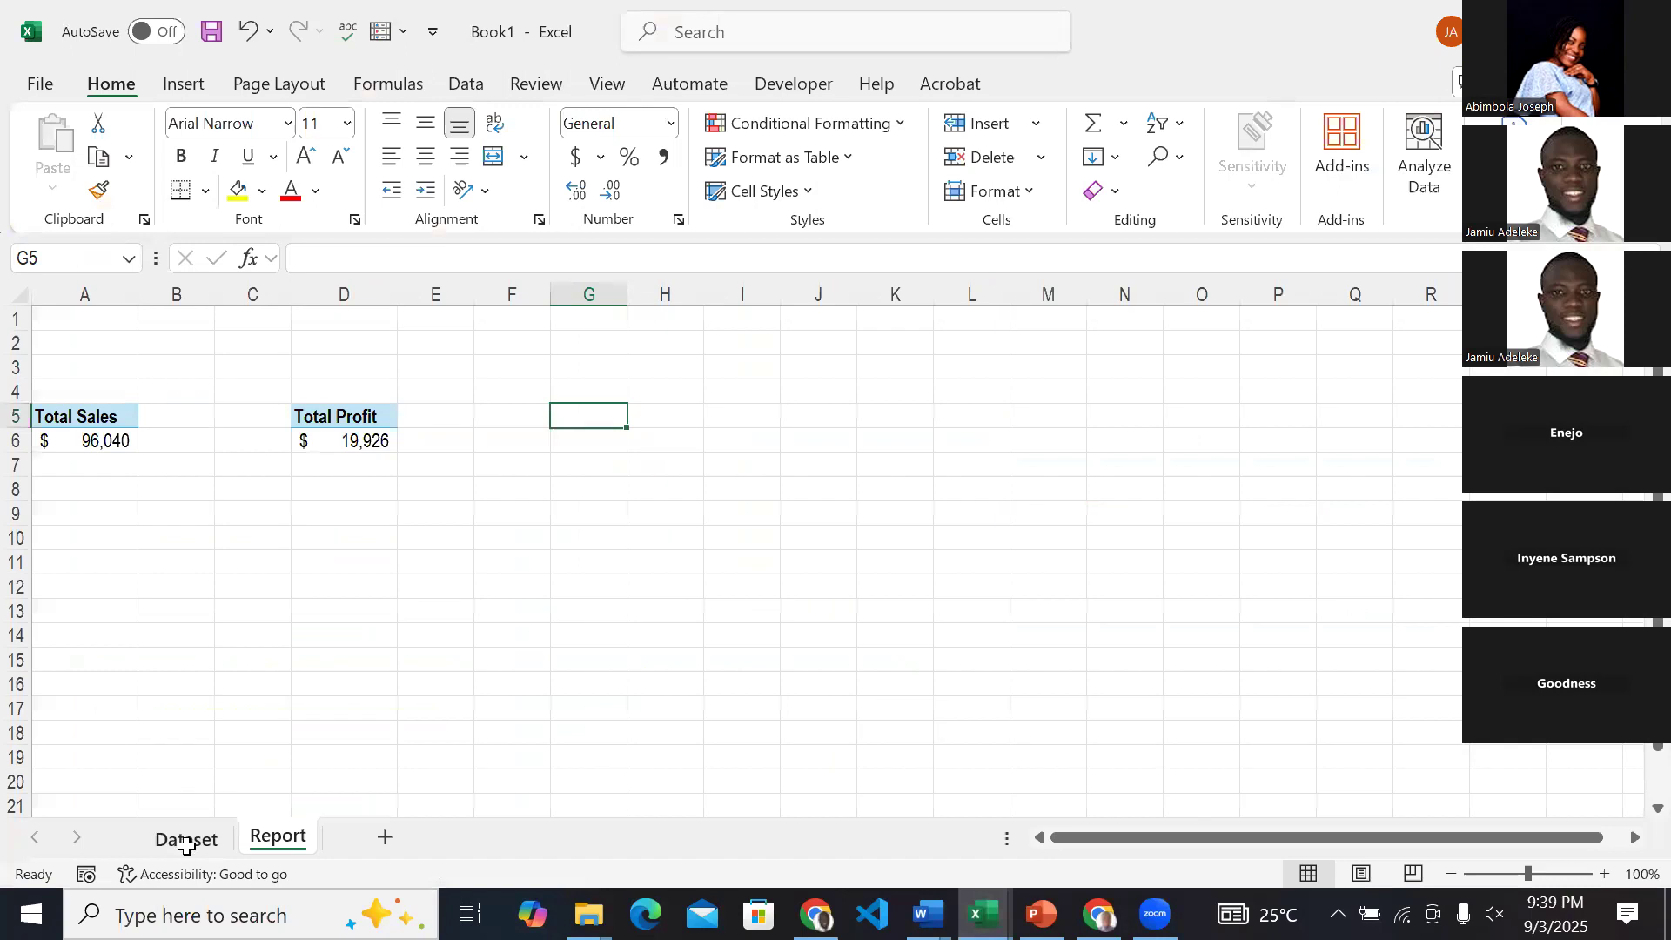
Insert another PivotTable from the Dataset sheet's sales table into cell G5 of the existing Report sheet.
click(185, 841)
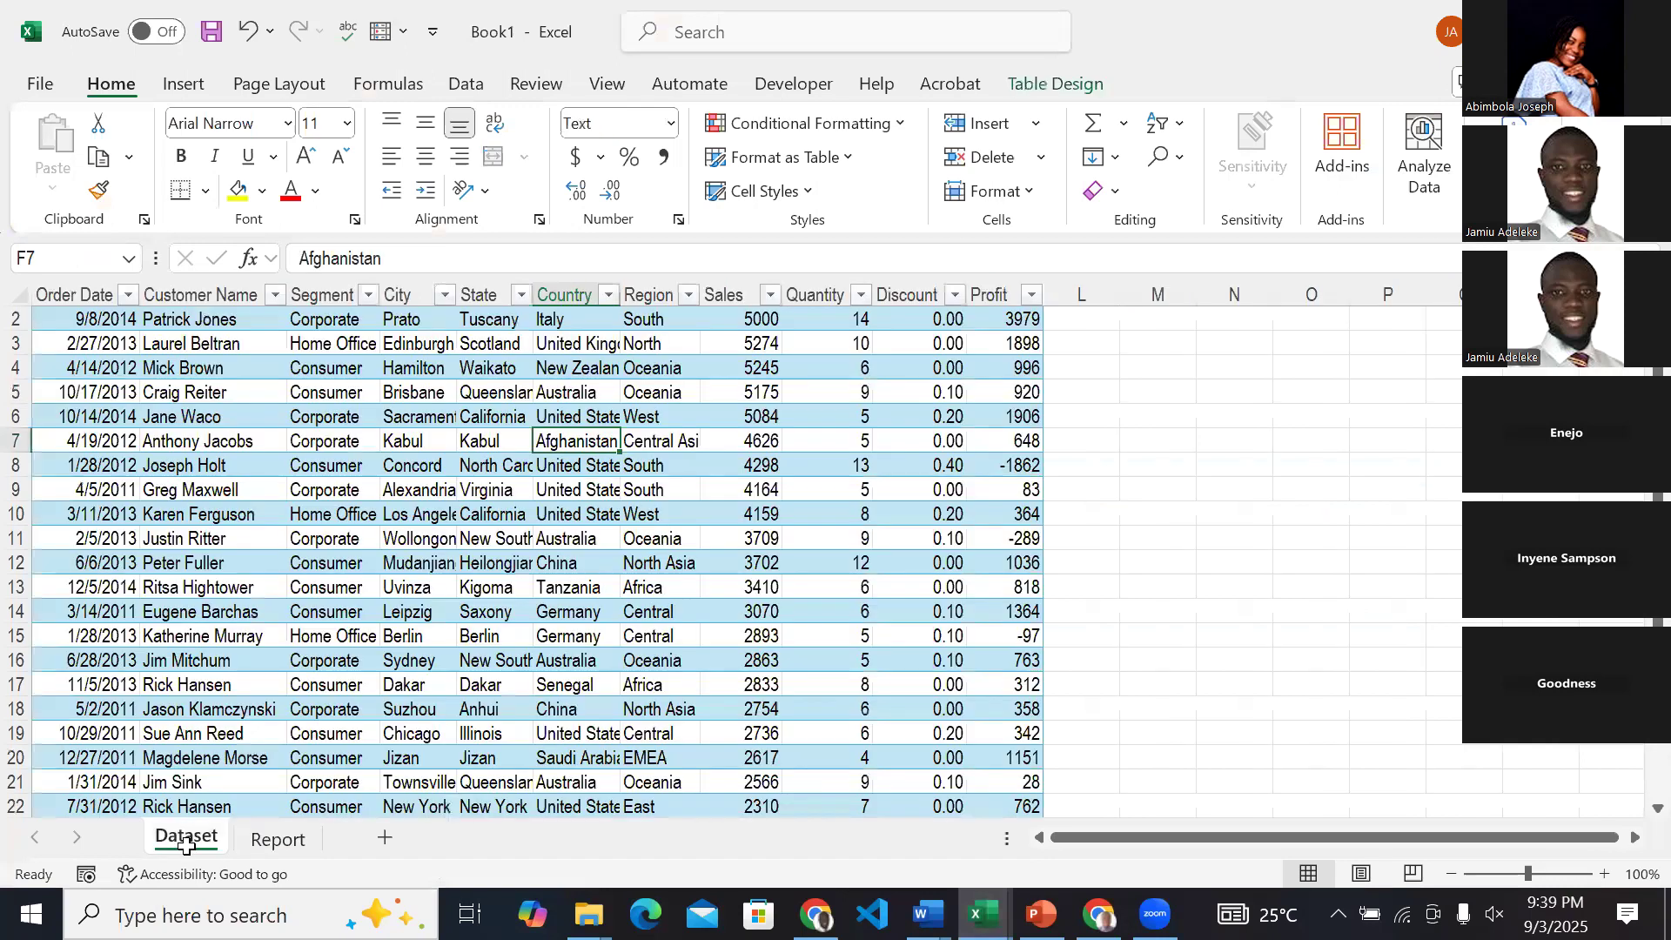
click(186, 85)
click(64, 161)
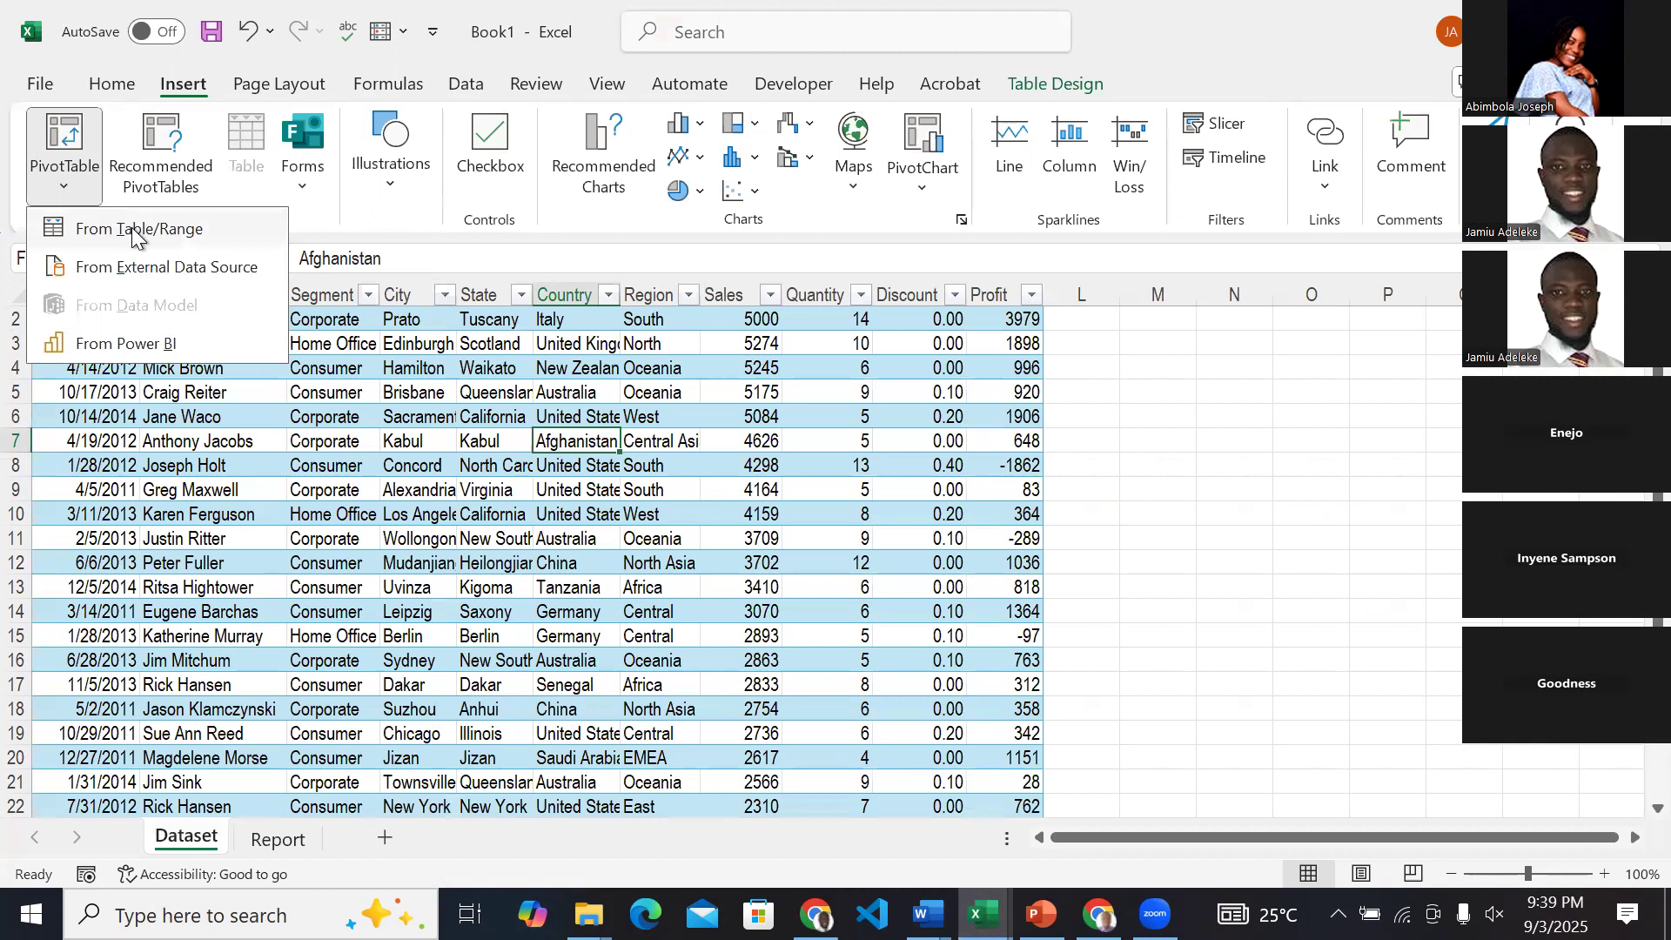
click(132, 232)
click(525, 456)
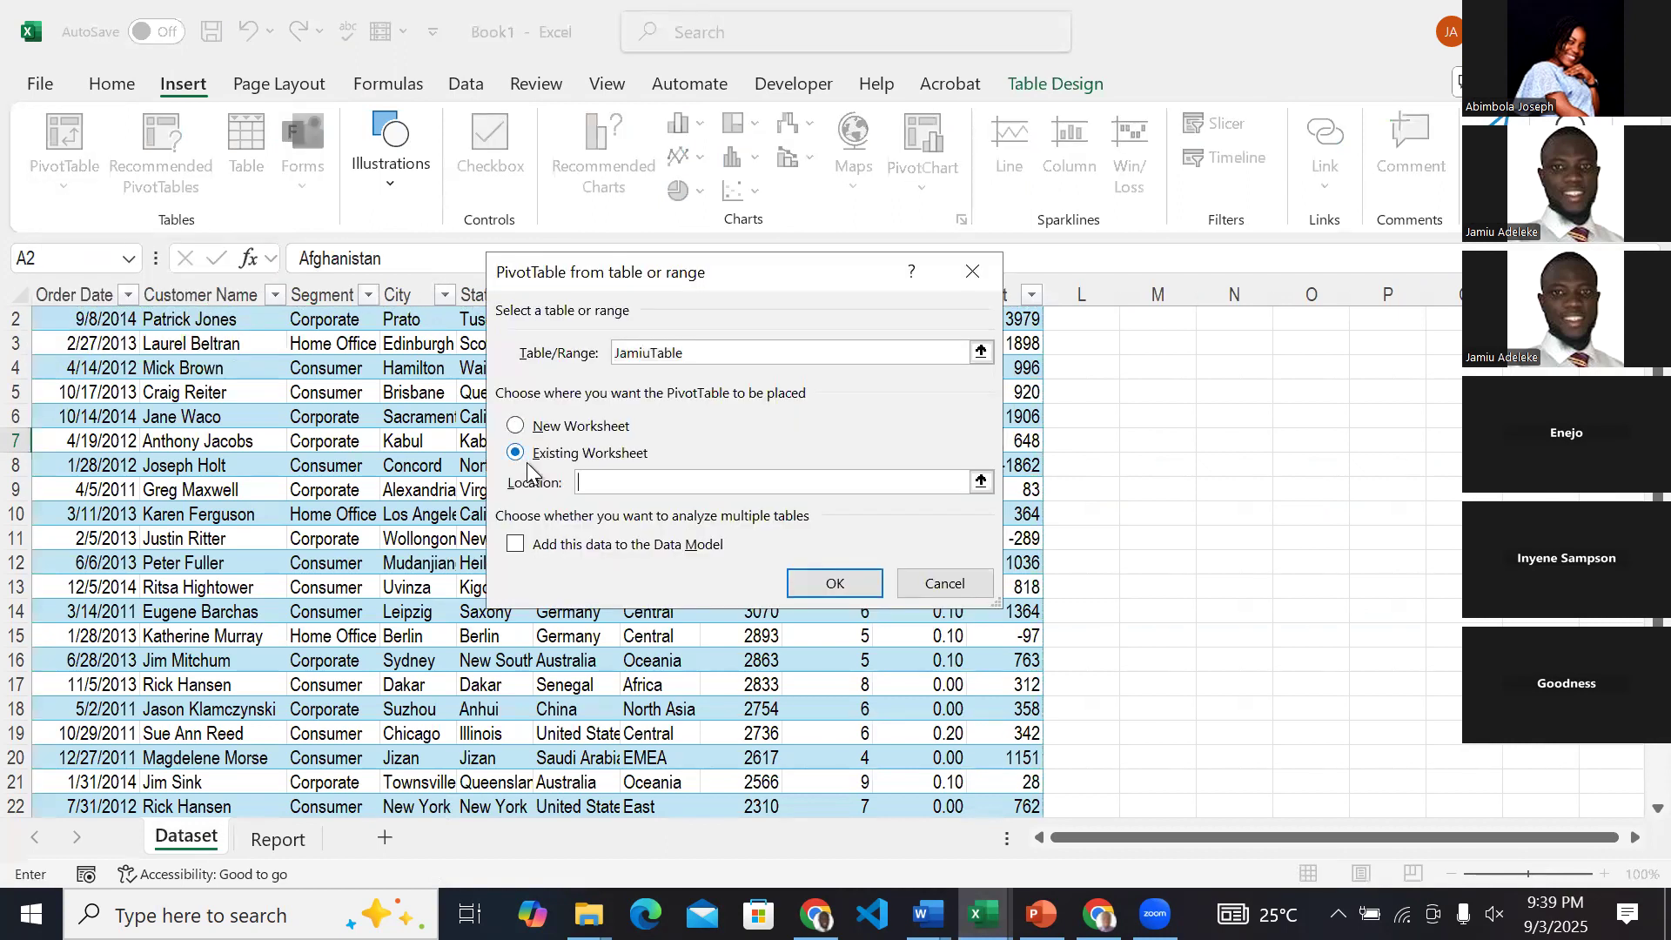
click(278, 840)
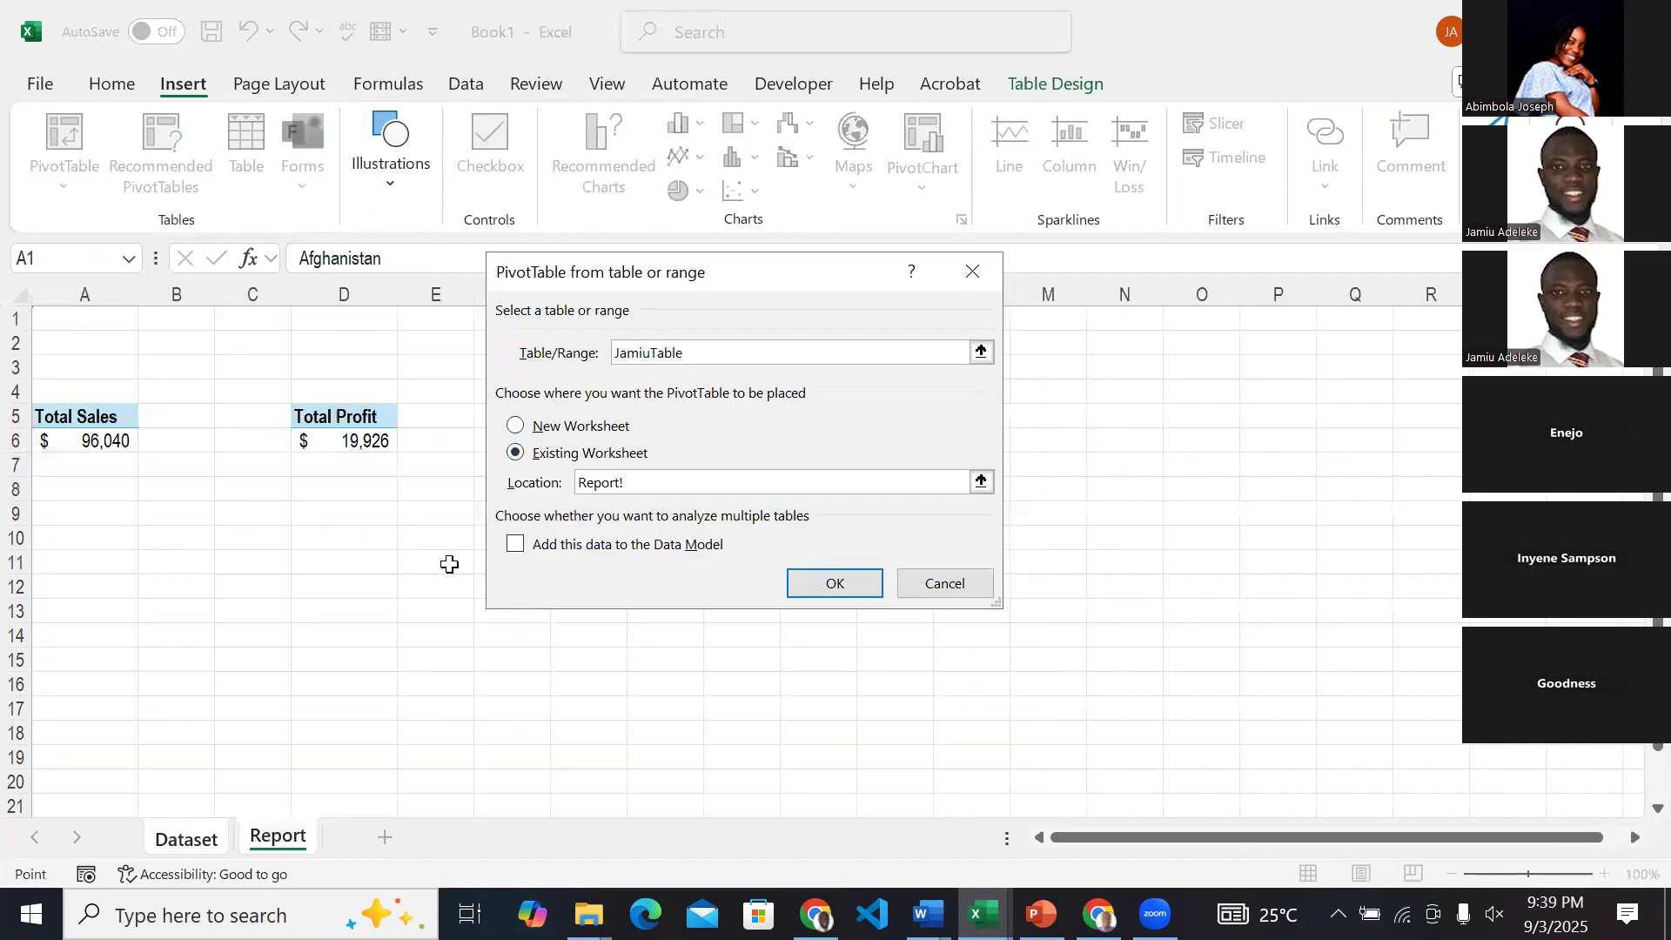
drag(749, 273, 1187, 158)
click(603, 411)
click(1272, 468)
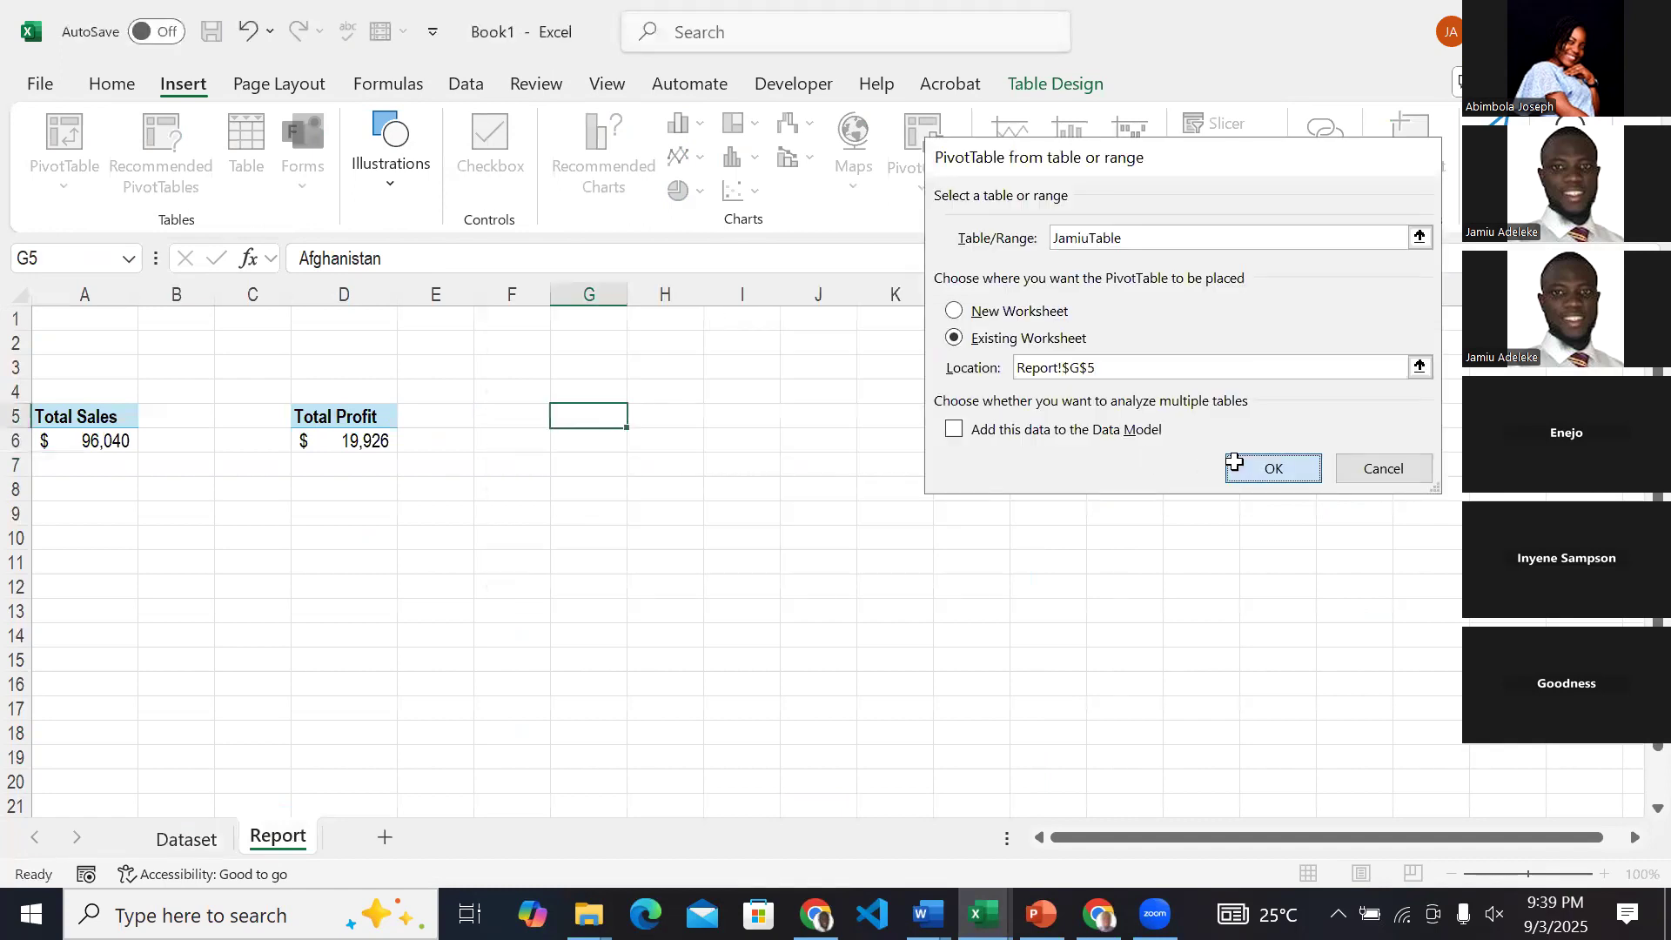
Add the Quantity field to the PivotTable at G5 and rename its Sum of Quantity header as Quantity.
click(1247, 692)
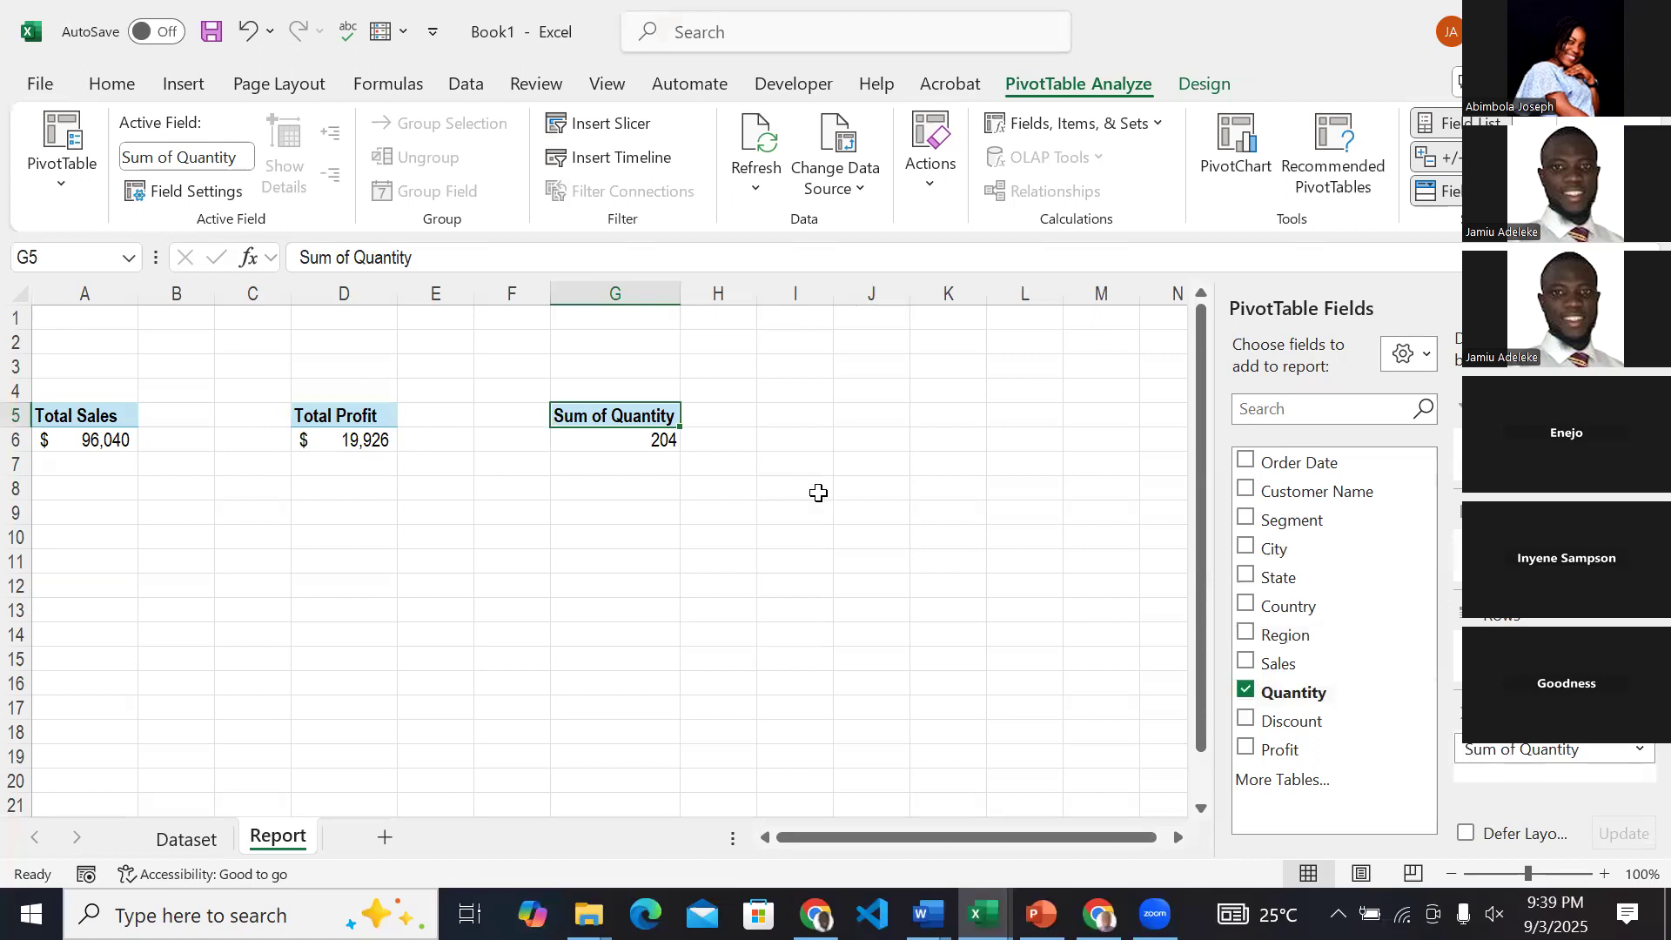
click(349, 256)
drag(349, 255, 297, 256)
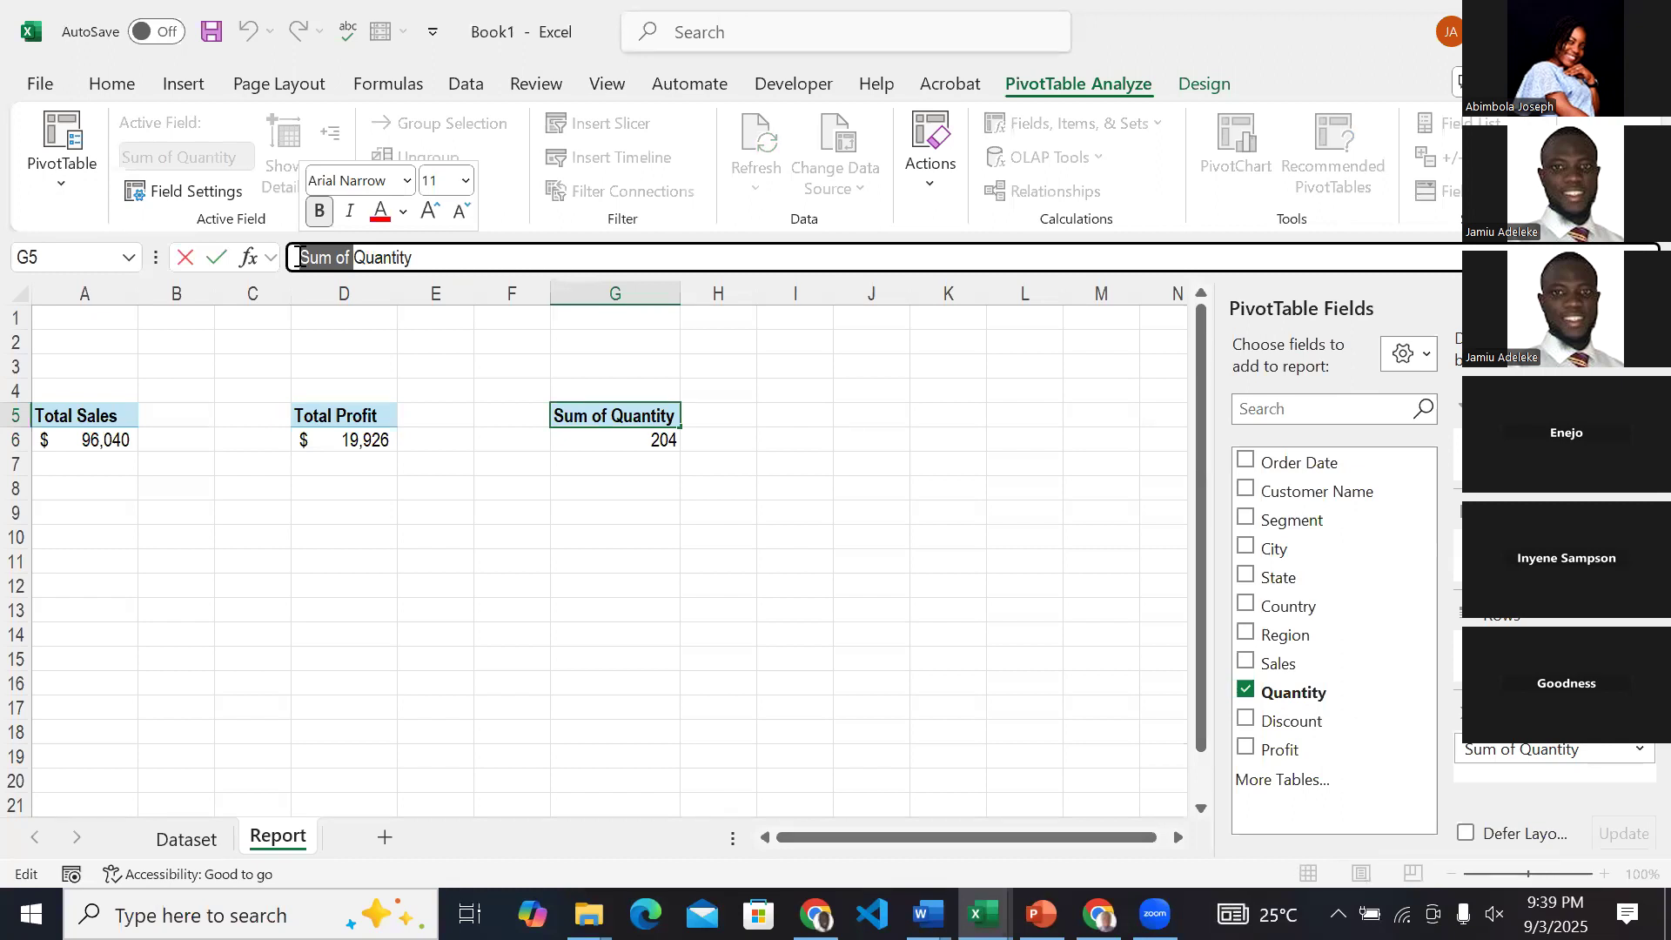
key(BackSpace)
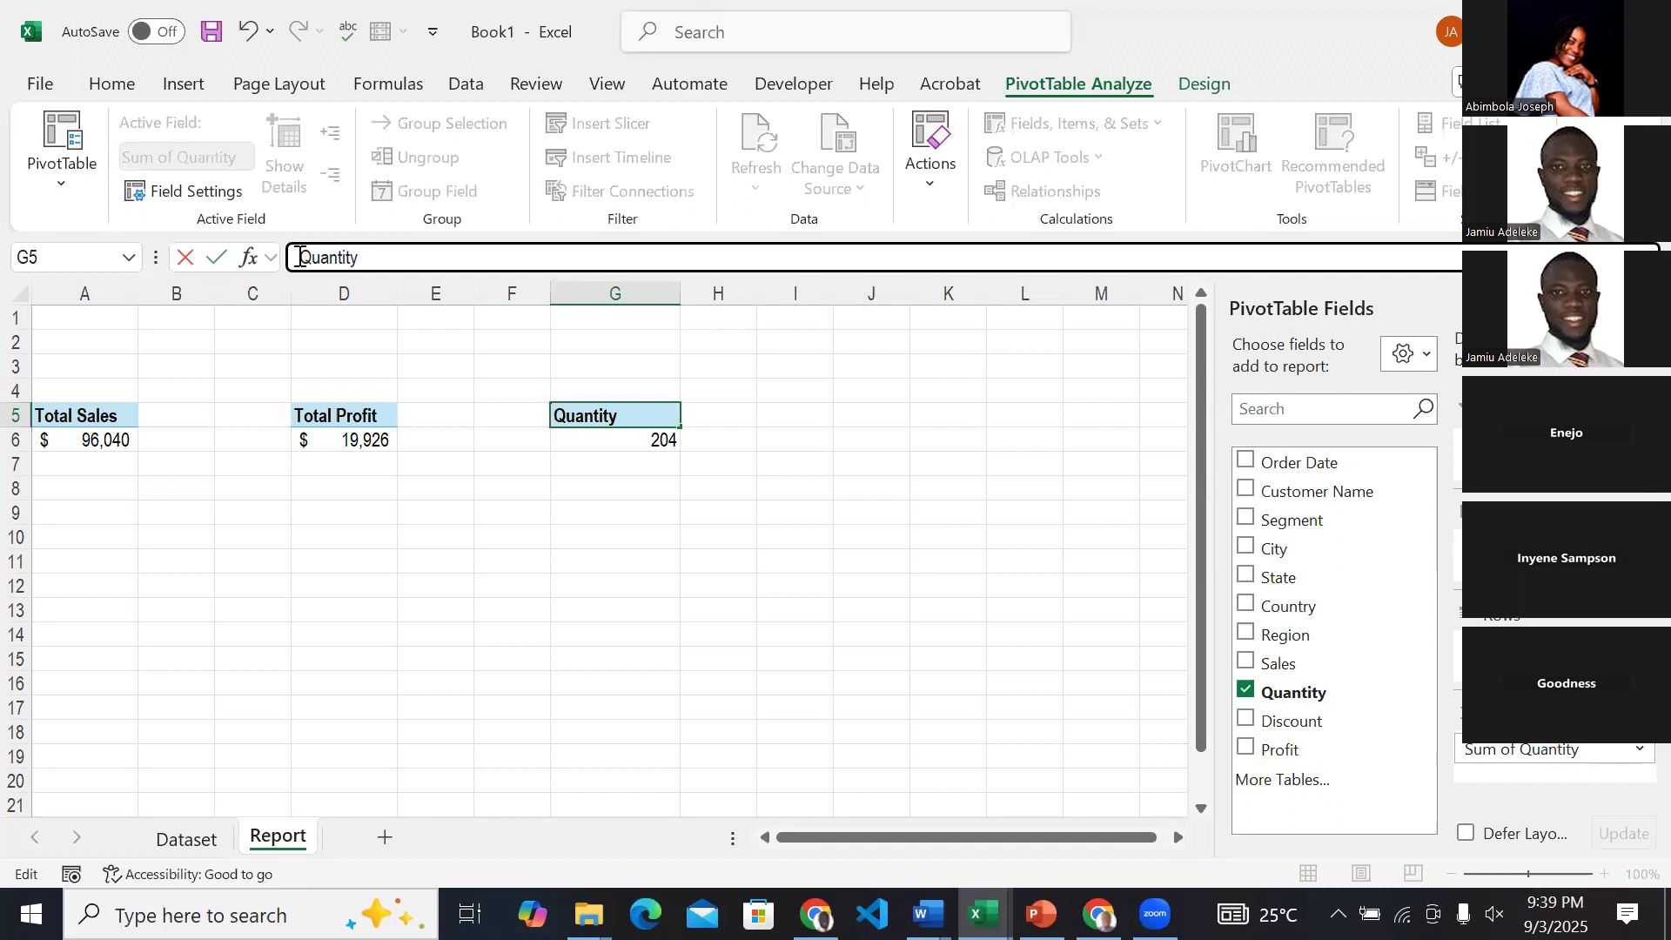
key(Return)
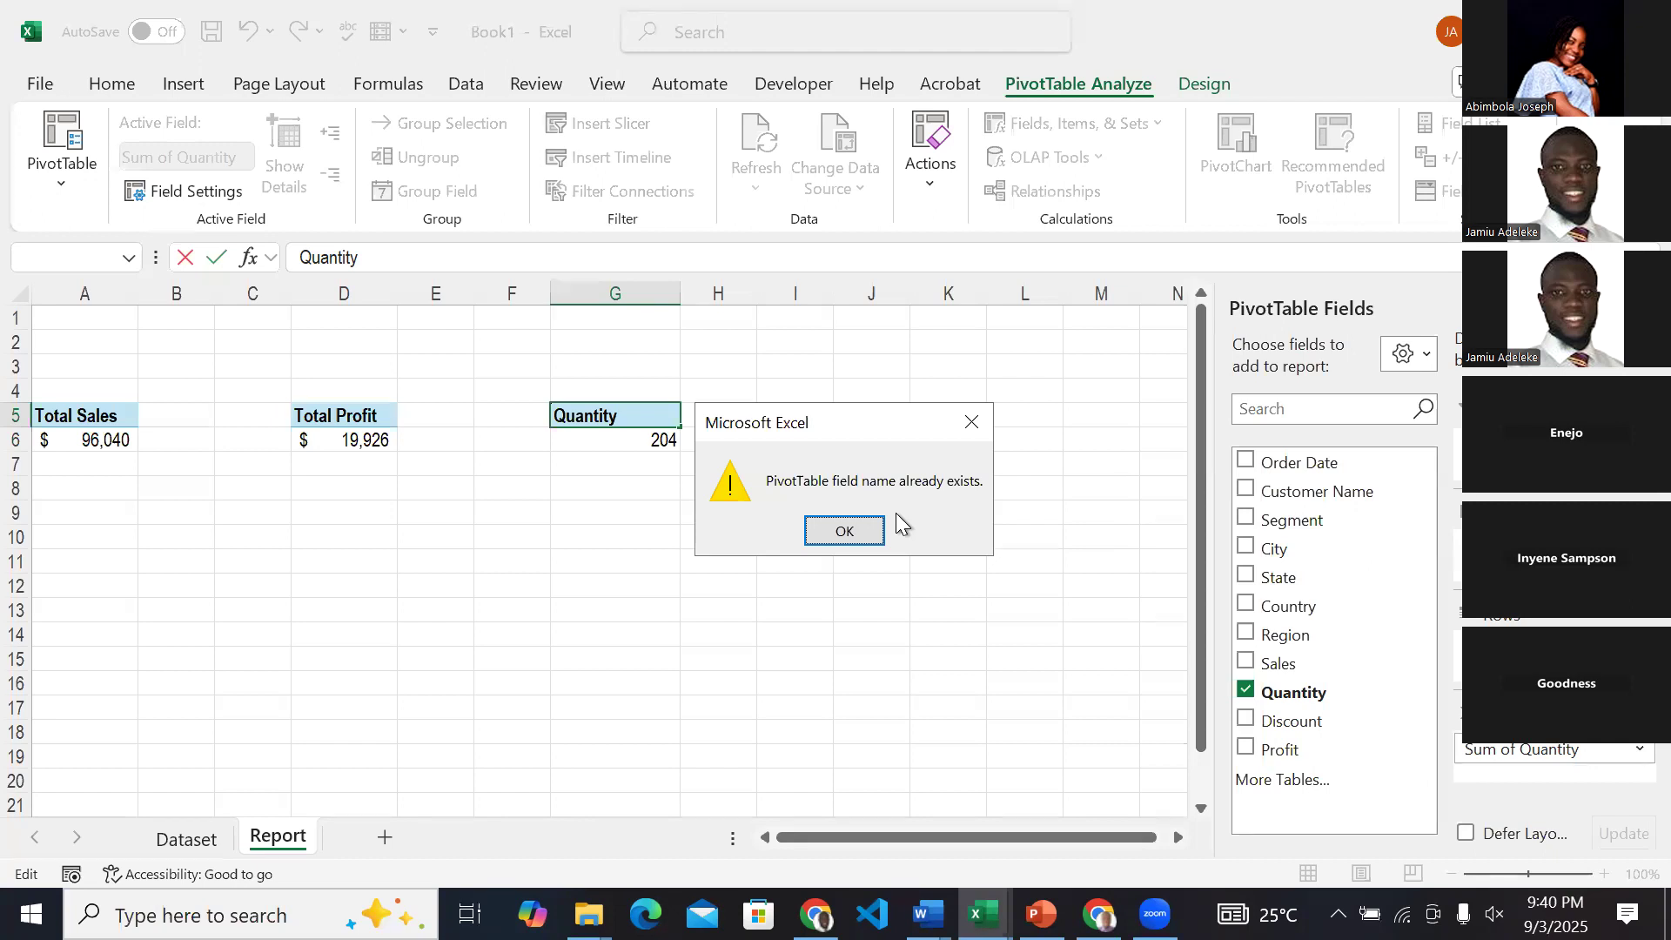
click(844, 531)
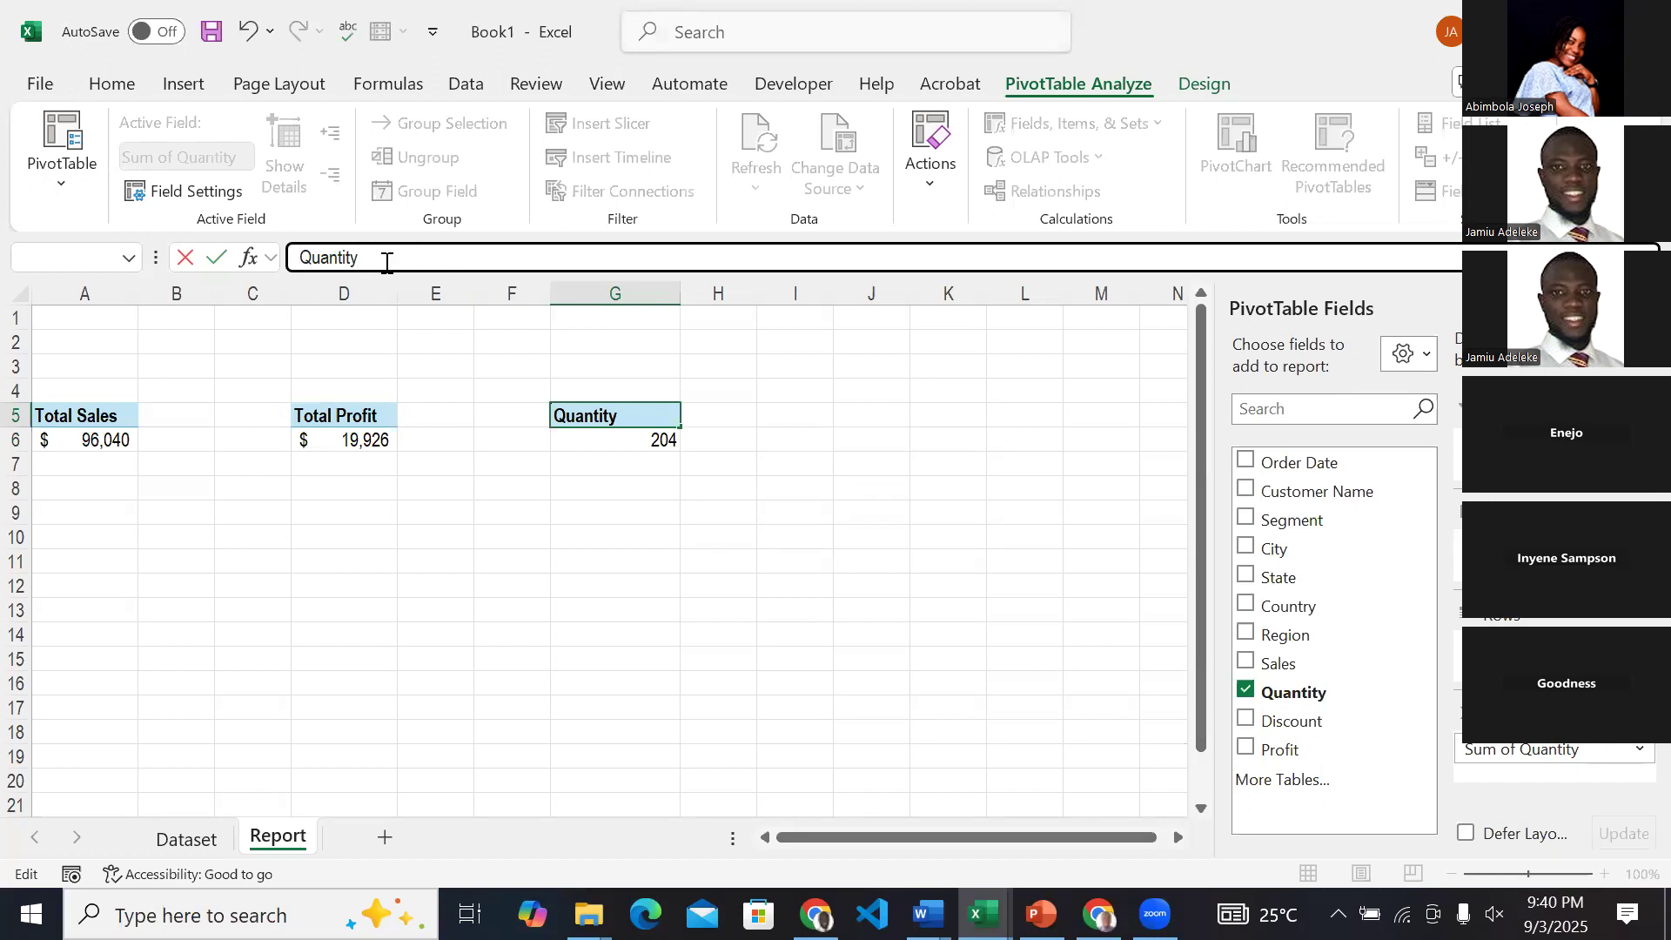
key(Return)
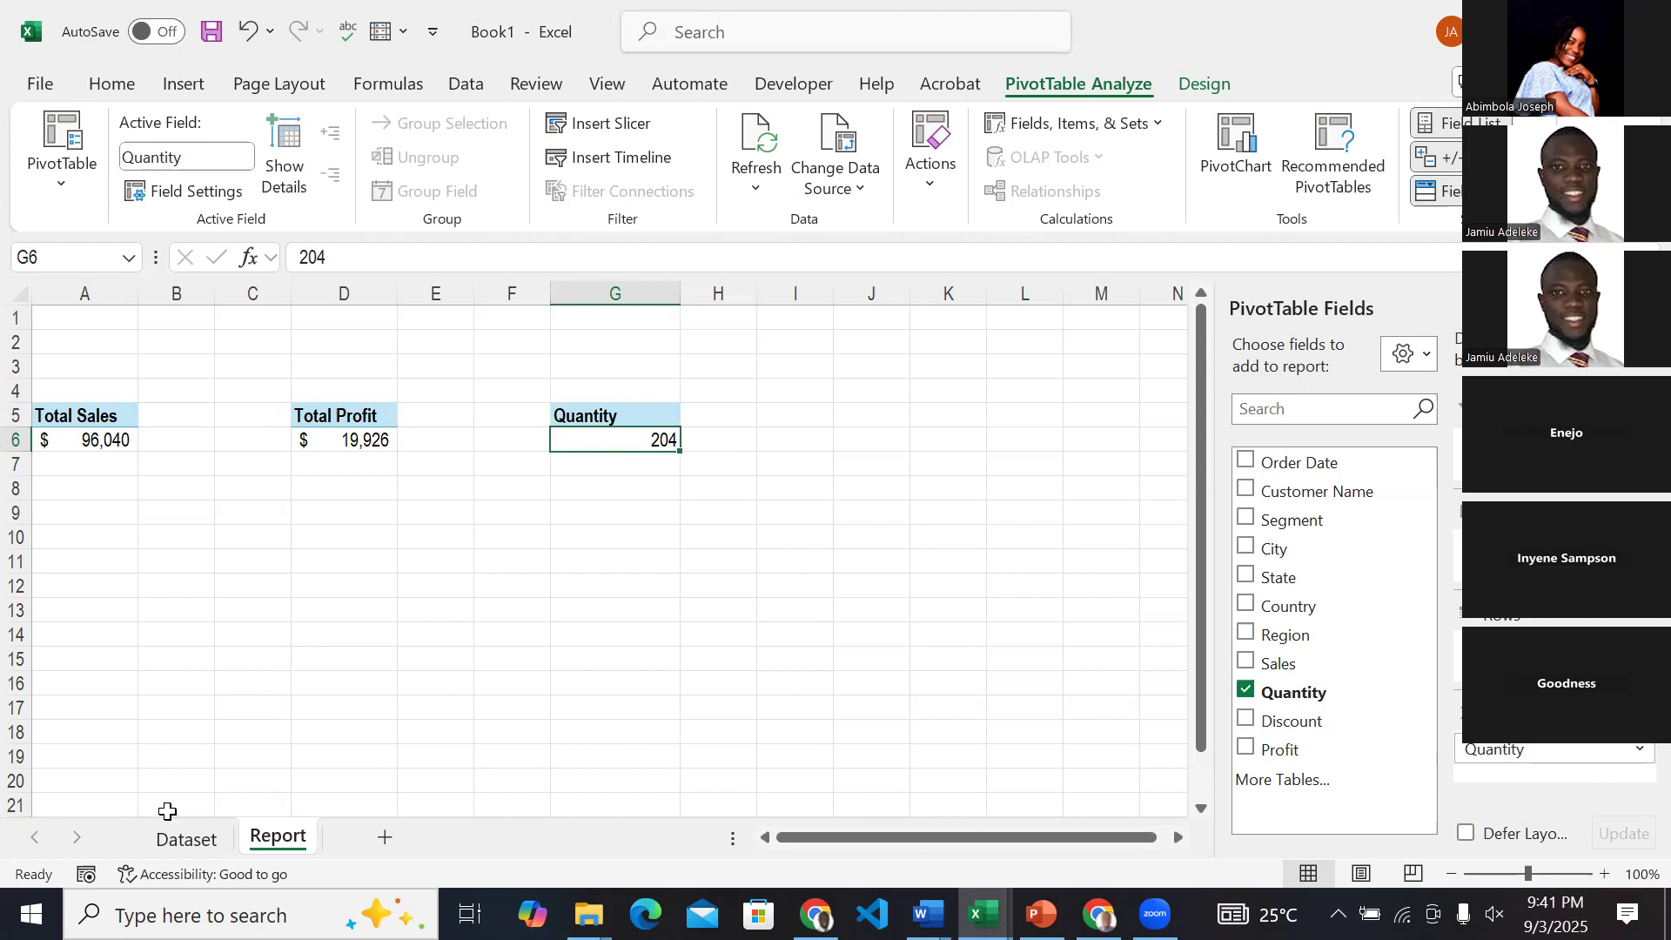
Copy the Quantity PivotTable in G5:G6 of the Report sheet and paste it at J5.
click(174, 841)
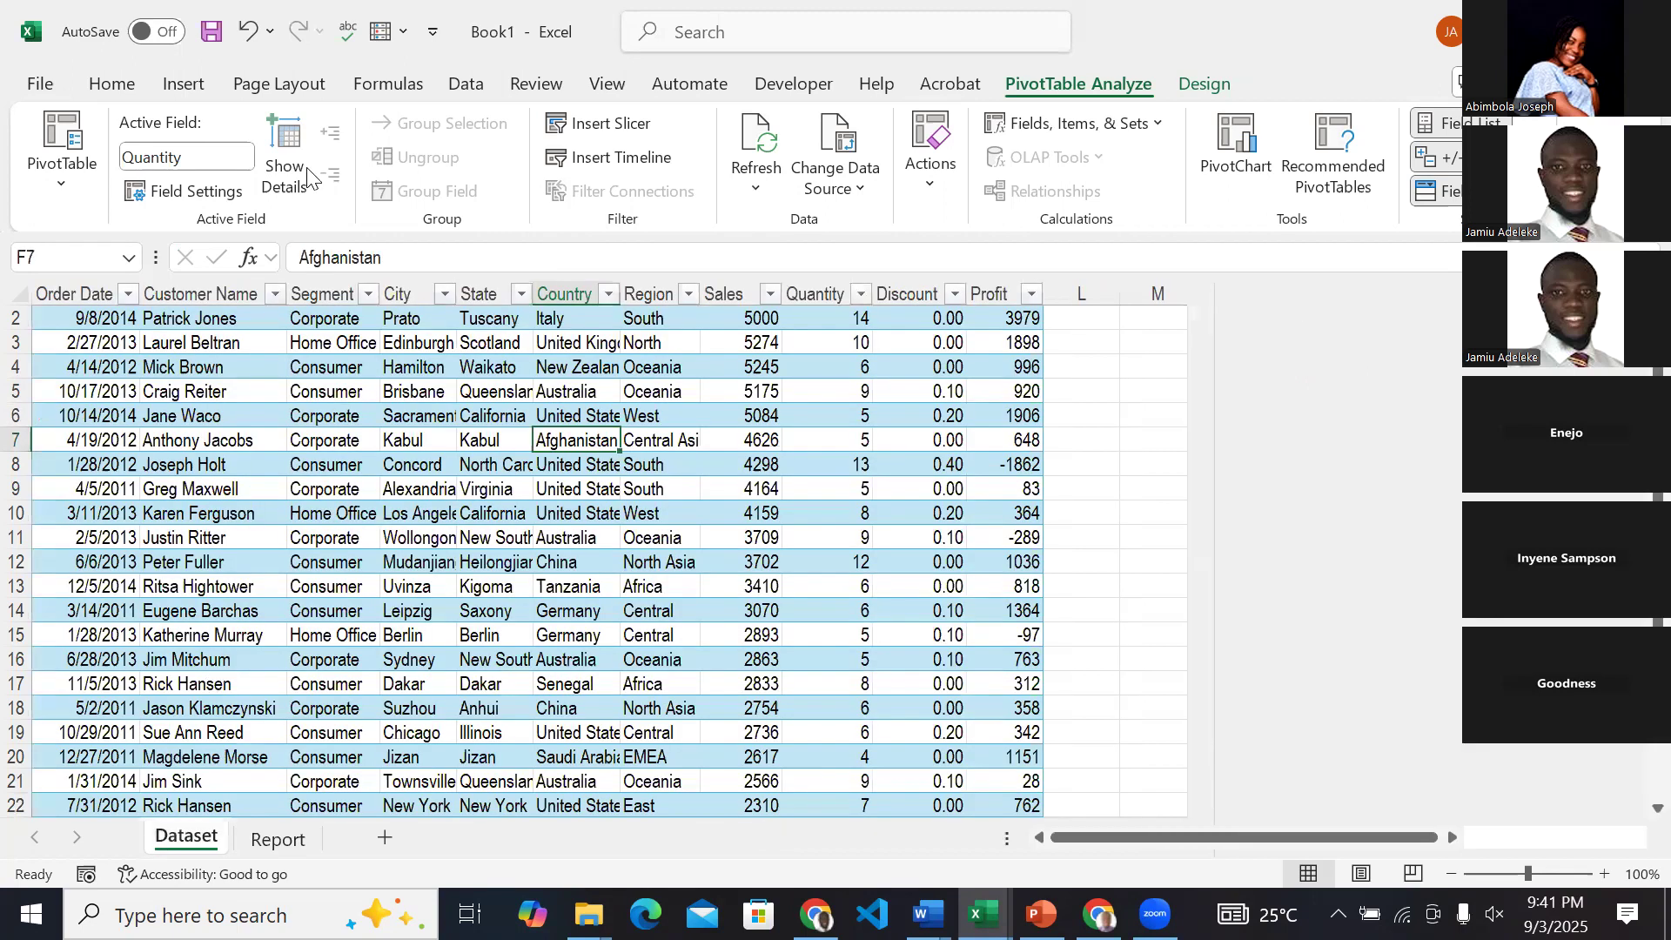
click(277, 841)
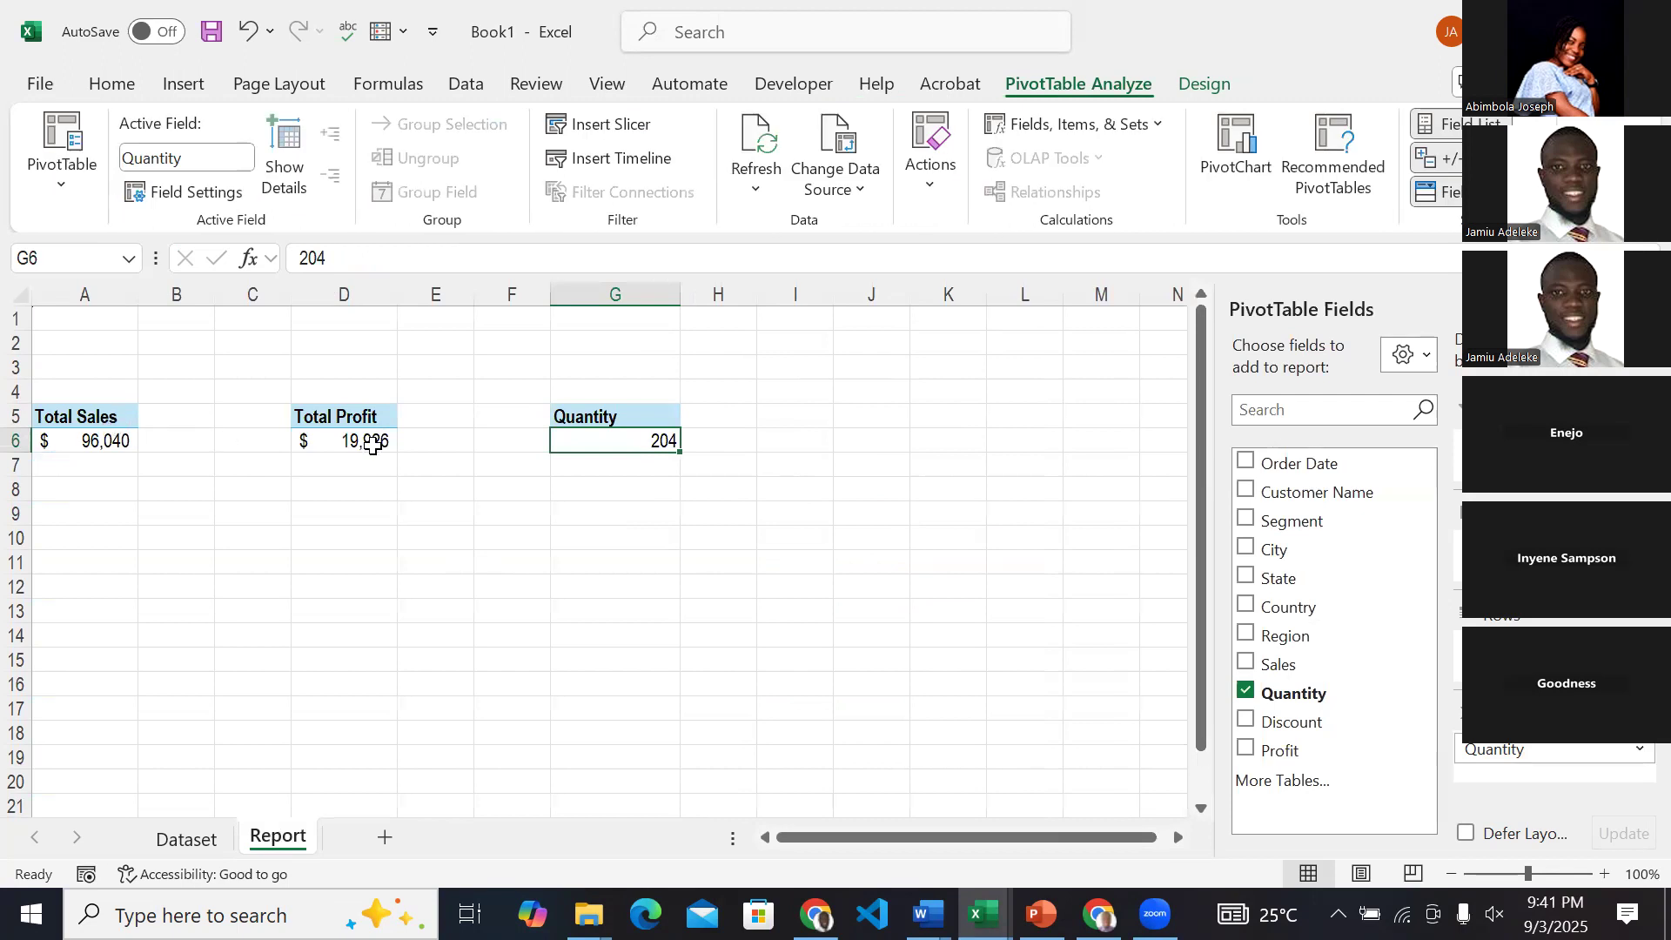
drag(605, 405, 657, 439)
key(ctrl+c)
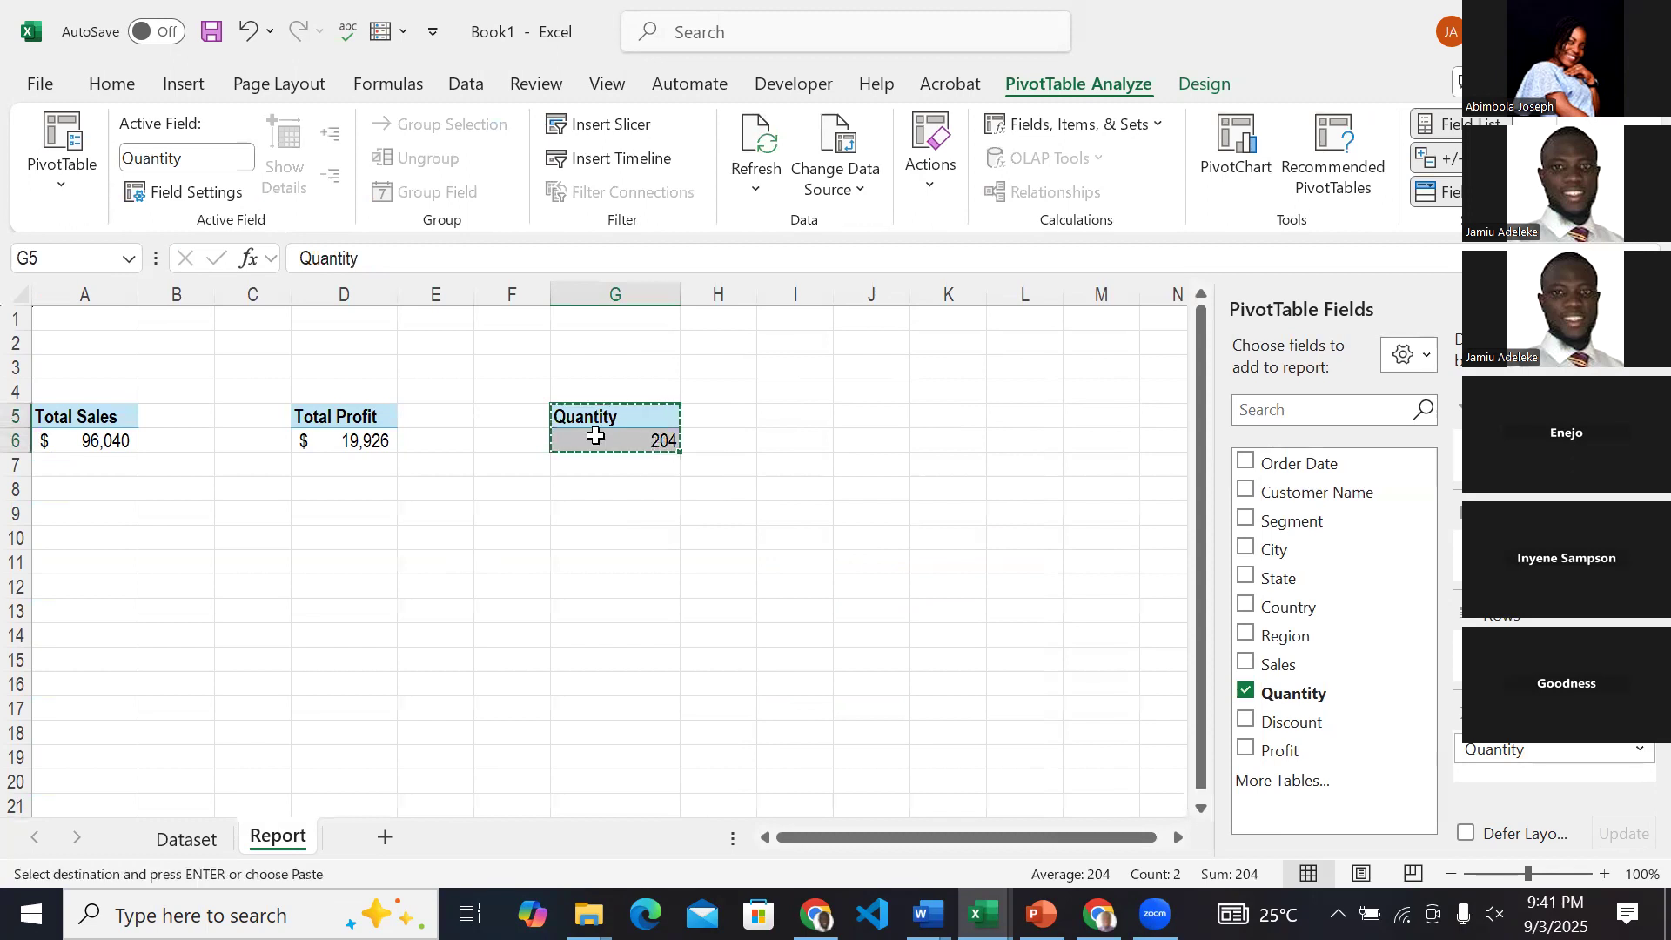
click(872, 418)
key(ctrl+v)
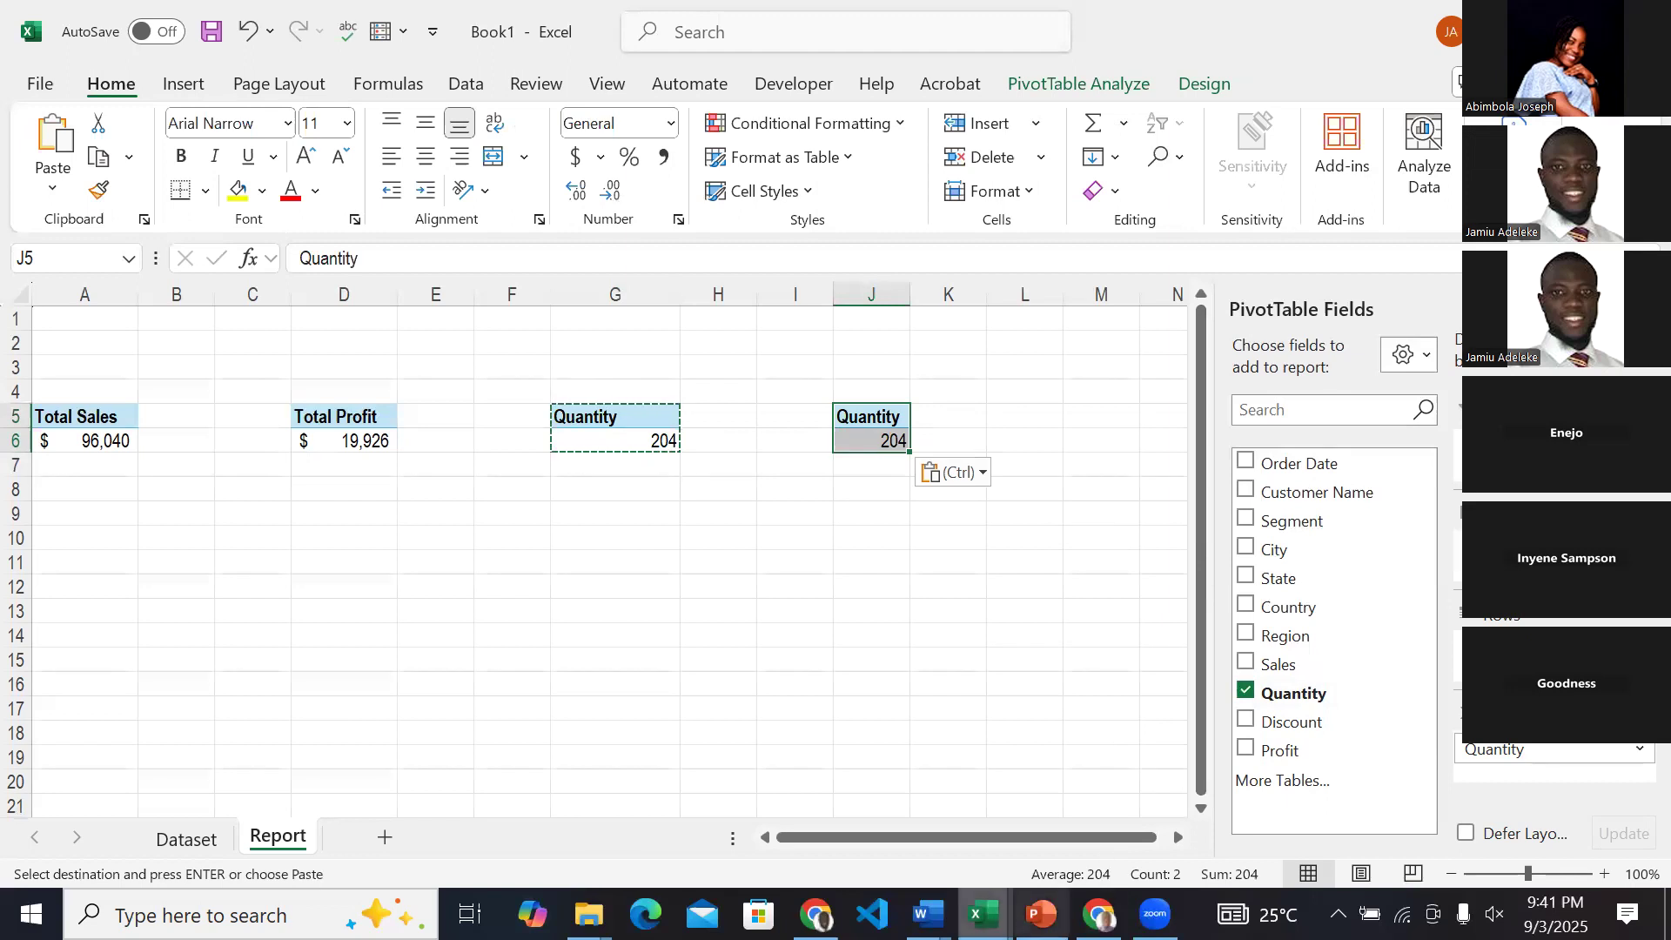
Check the Sales By Country chart on the ABC & Co Sales Dashboard and return to the Book1 workbook.
click(994, 912)
click(1040, 829)
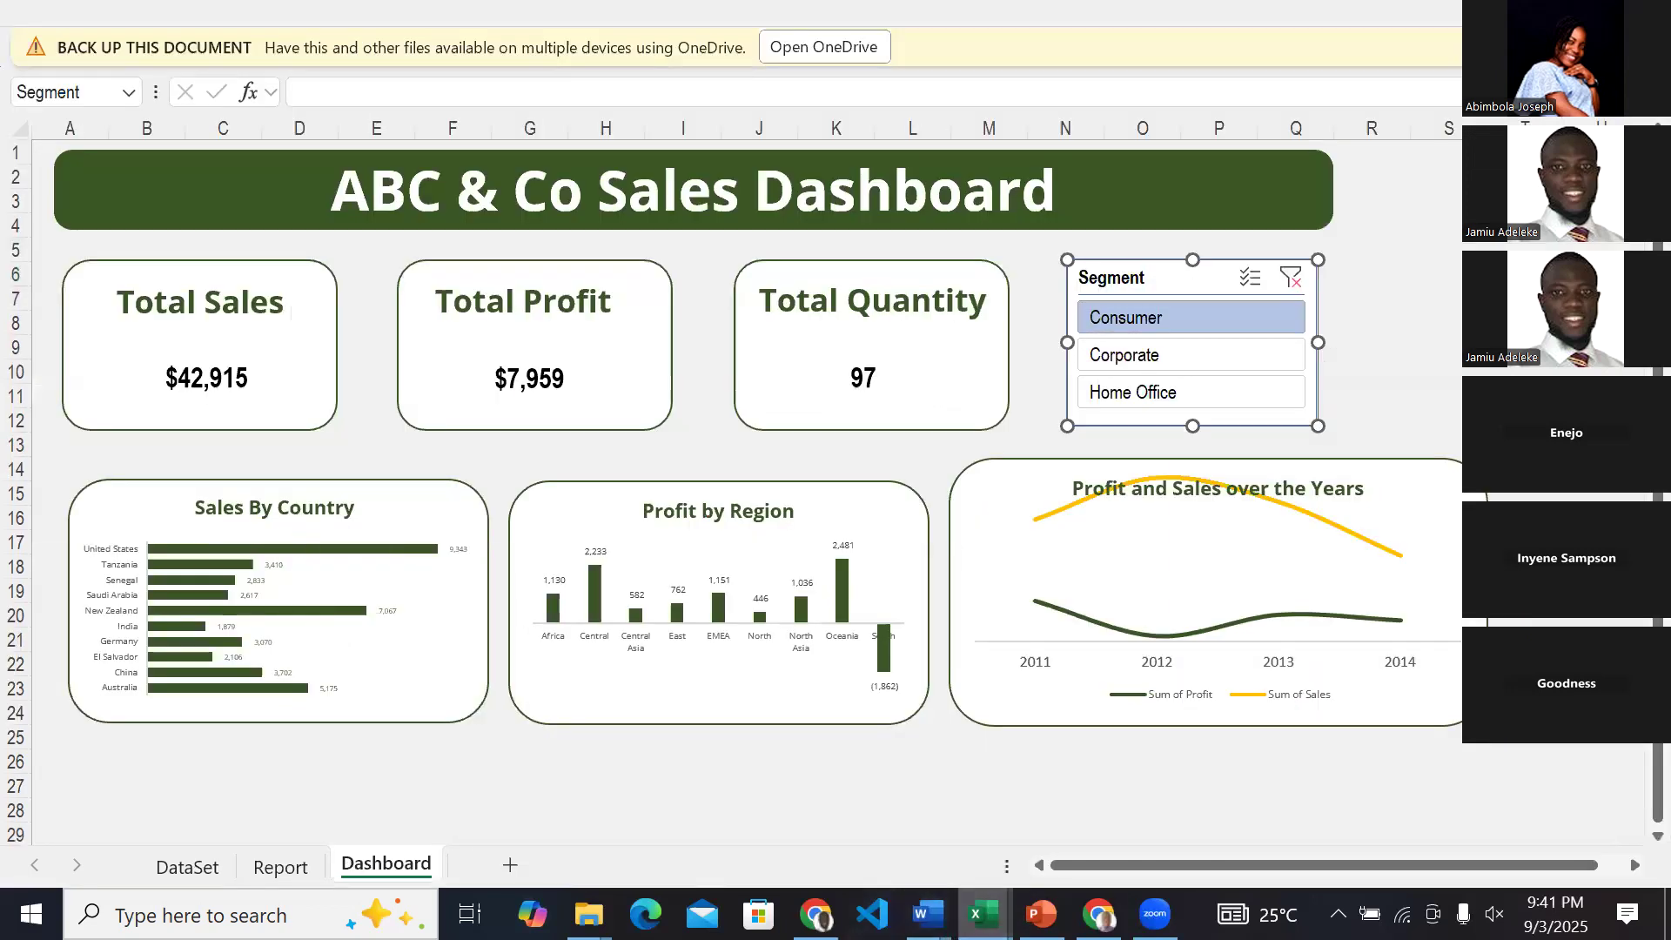
mouse_move(983, 914)
click(1167, 806)
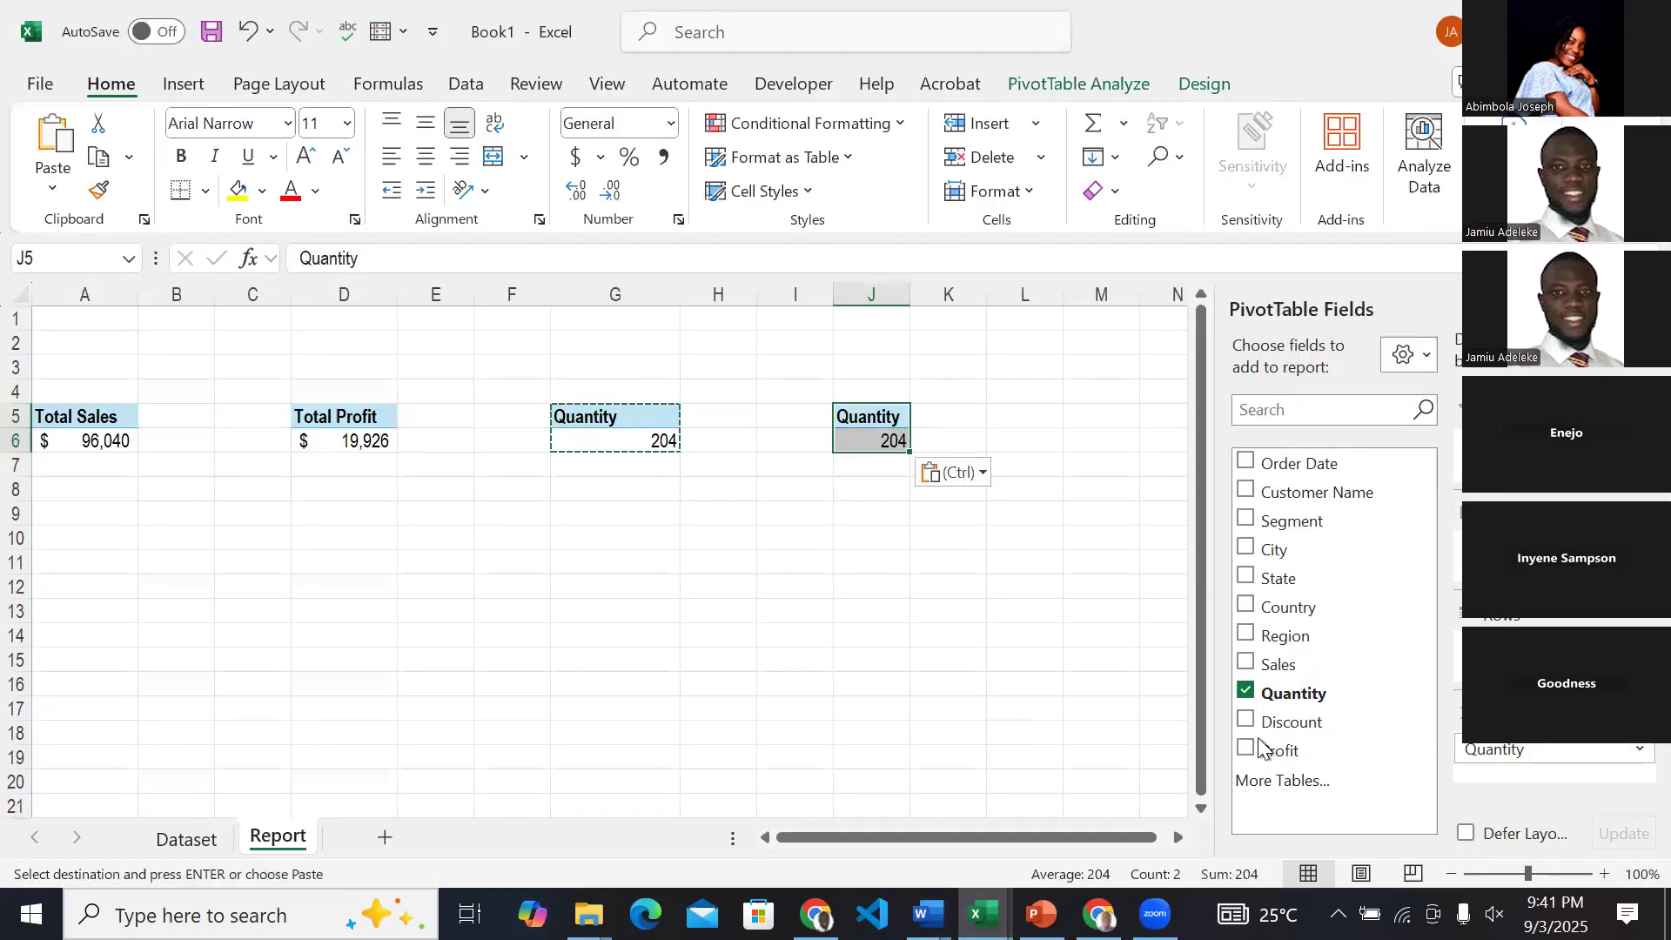
Replace the Quantity field with Sales in the PivotTable at J5 and break it down by Country.
click(1247, 693)
click(1247, 663)
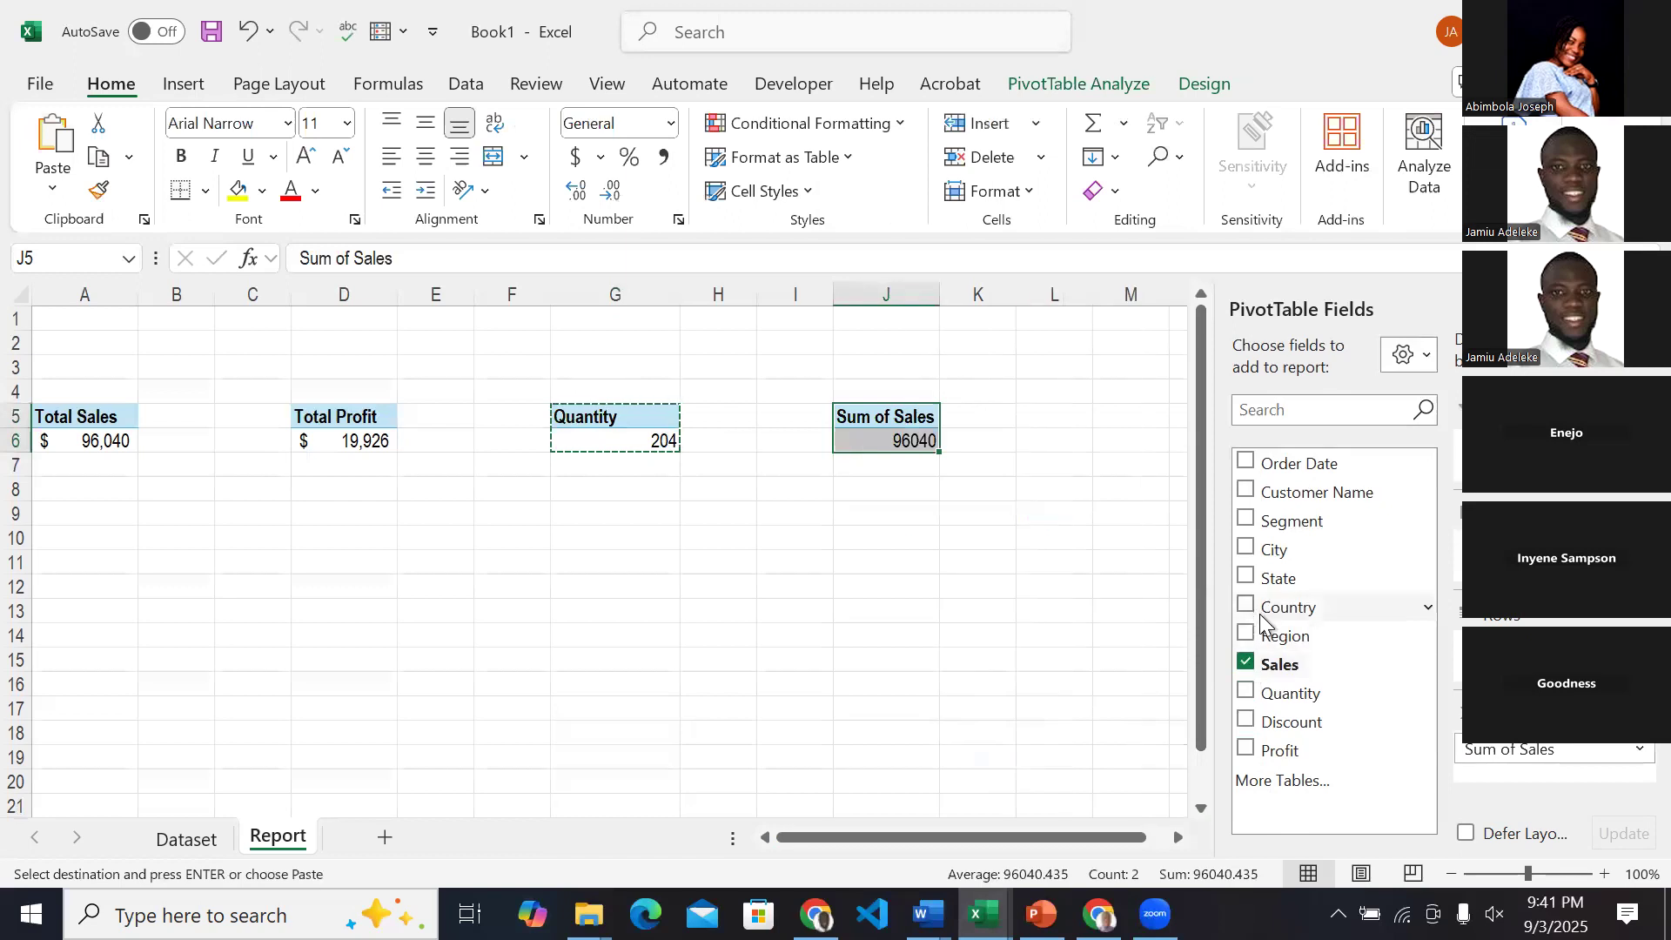
click(1250, 604)
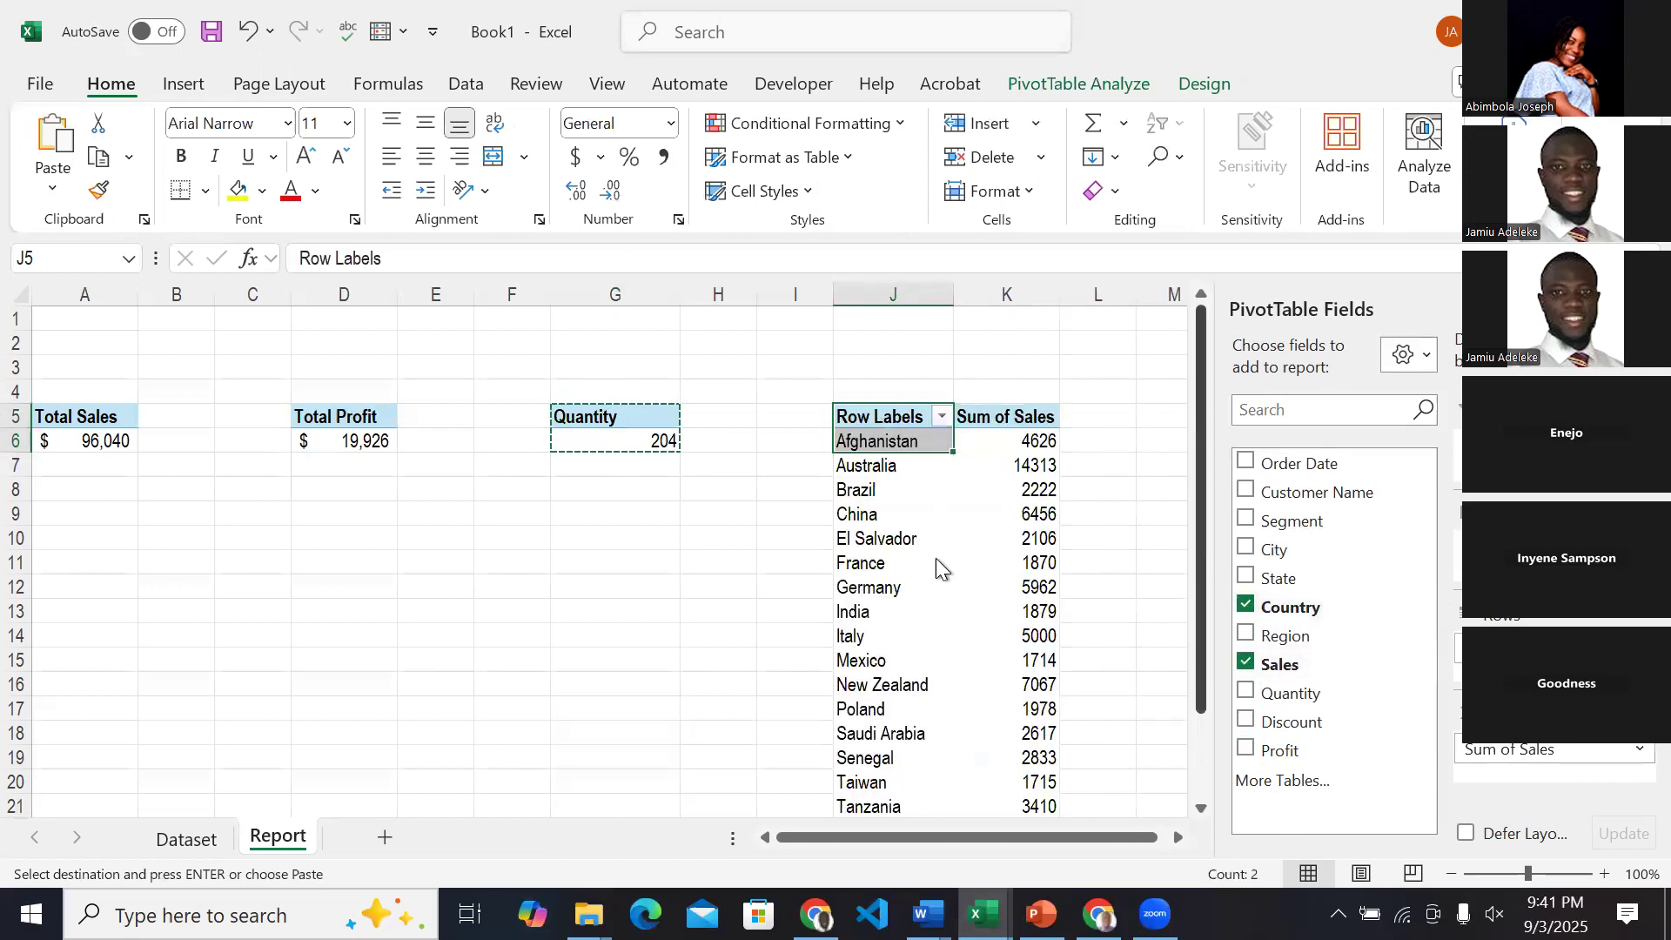
scroll(937, 557, down, 2)
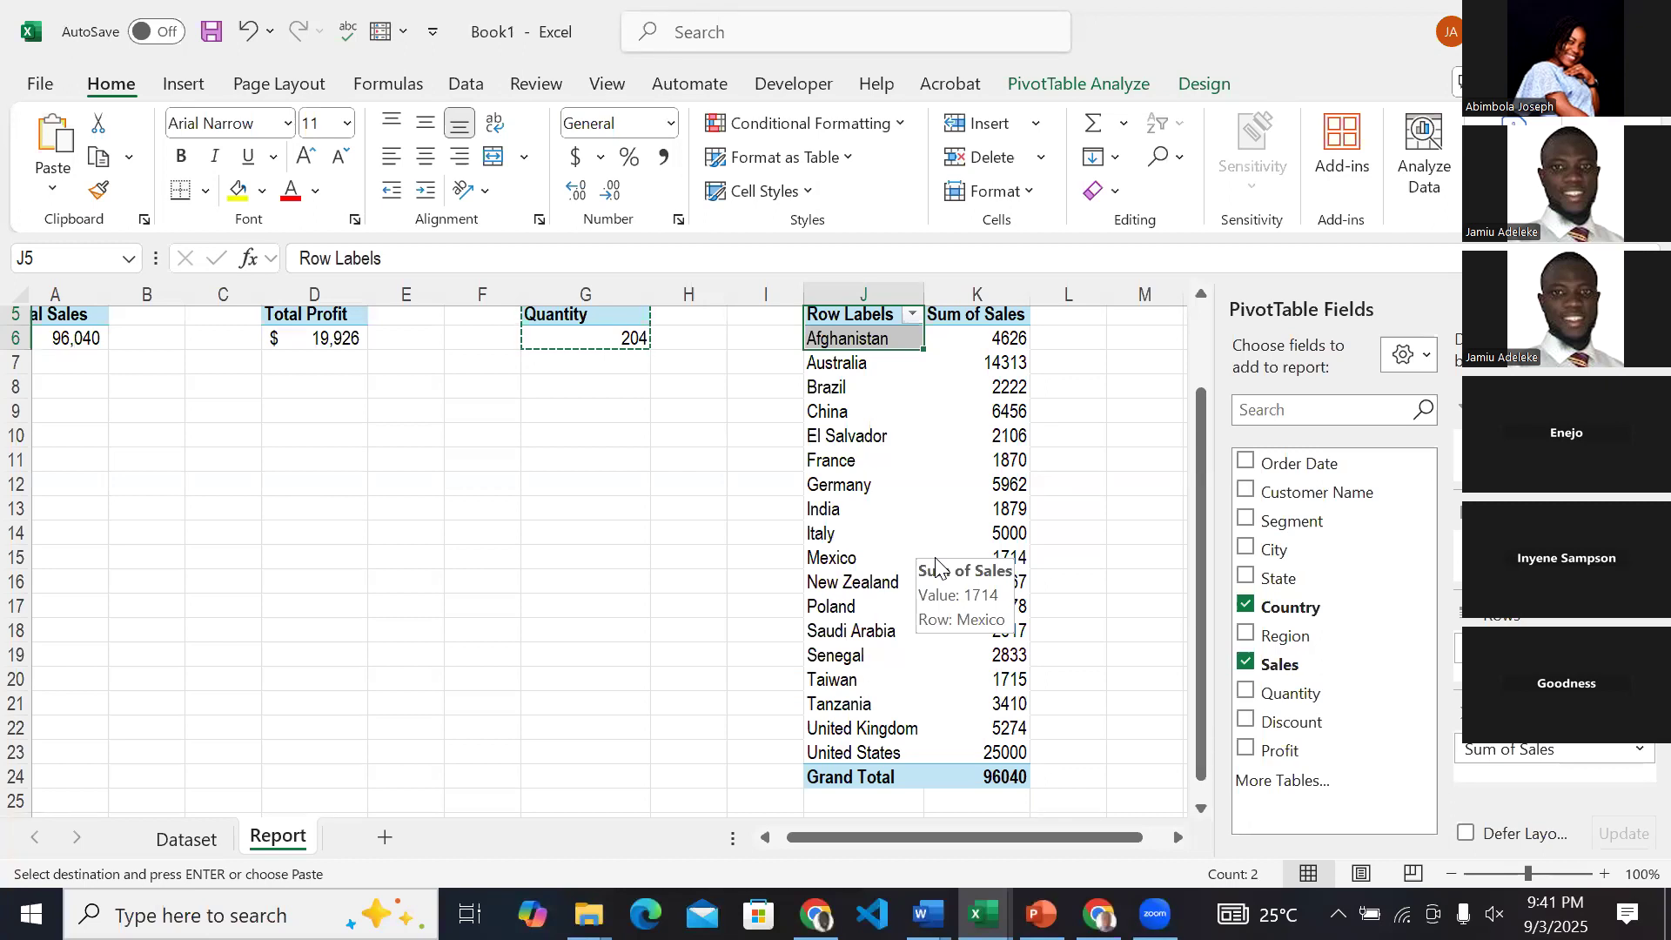
click(865, 418)
scroll(868, 420, right, 2)
scroll(867, 418, right, 2)
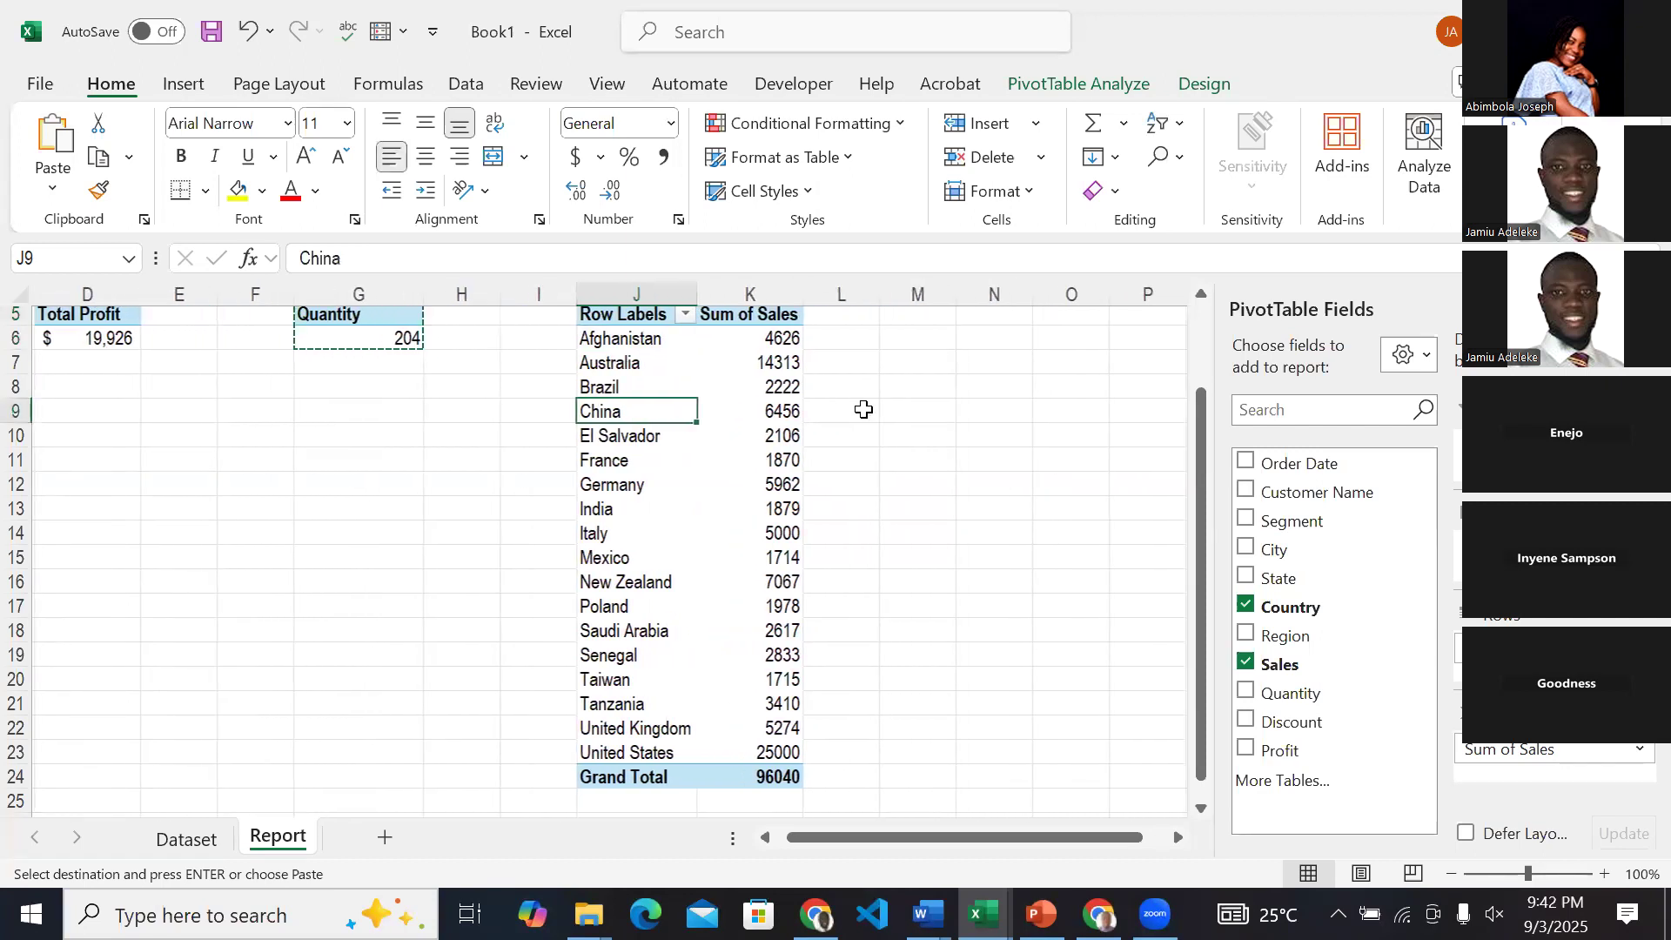
Review which countries the dashboard's Sales By Country chart includes, returning to Book1's Report sheet.
mouse_move(984, 912)
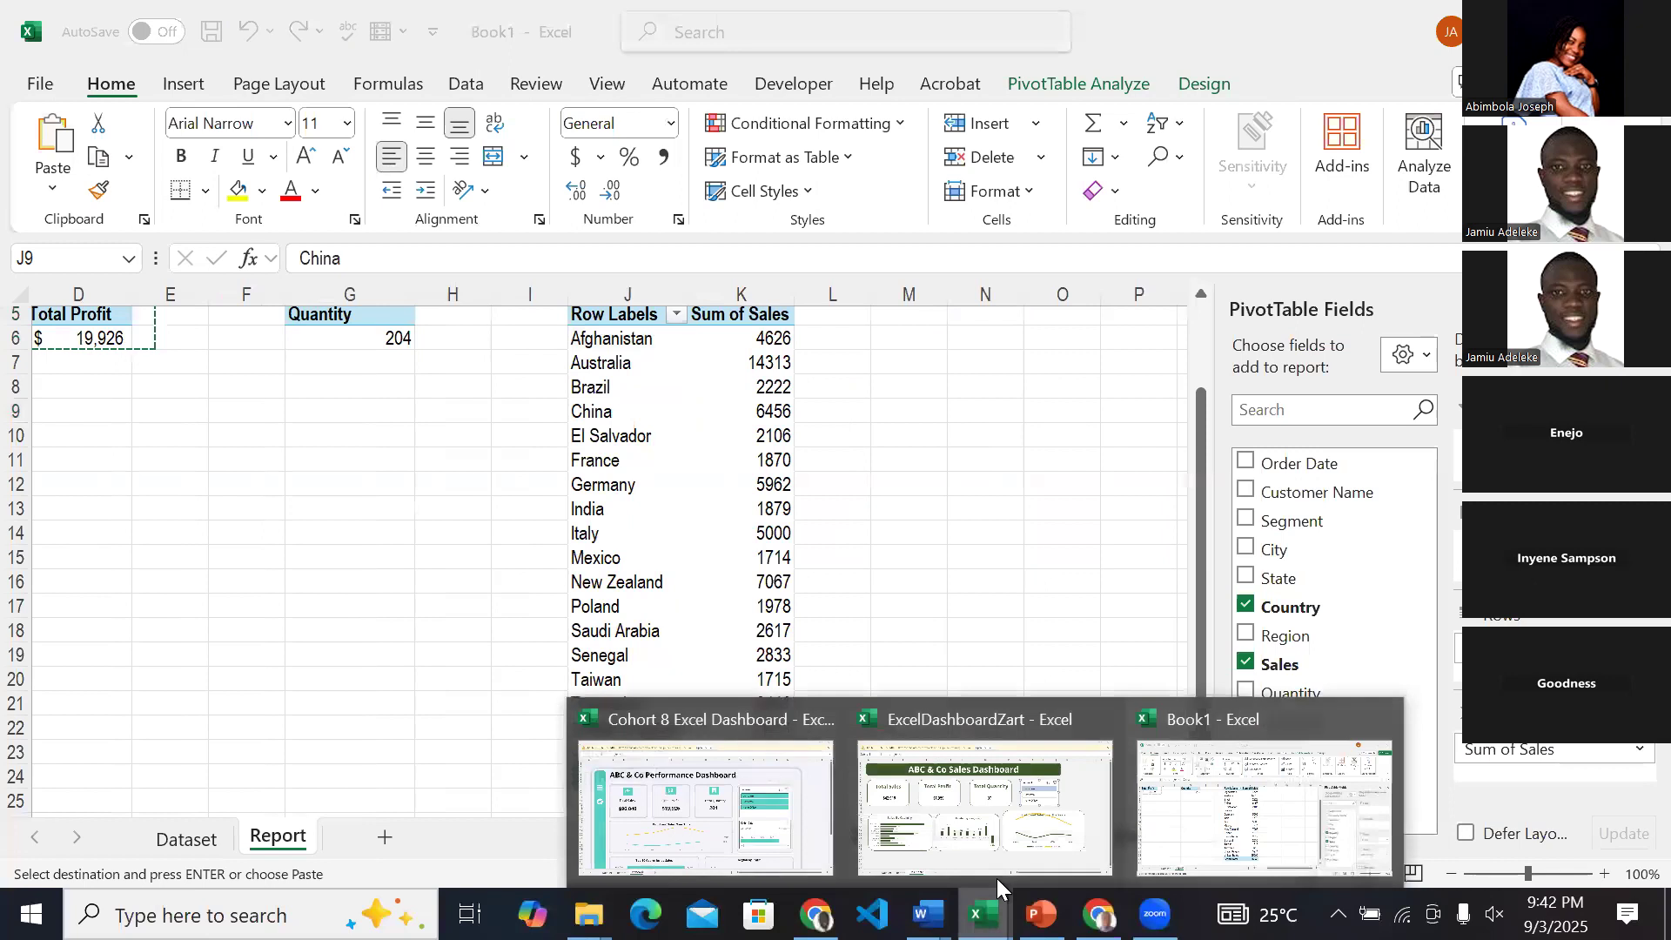
click(593, 784)
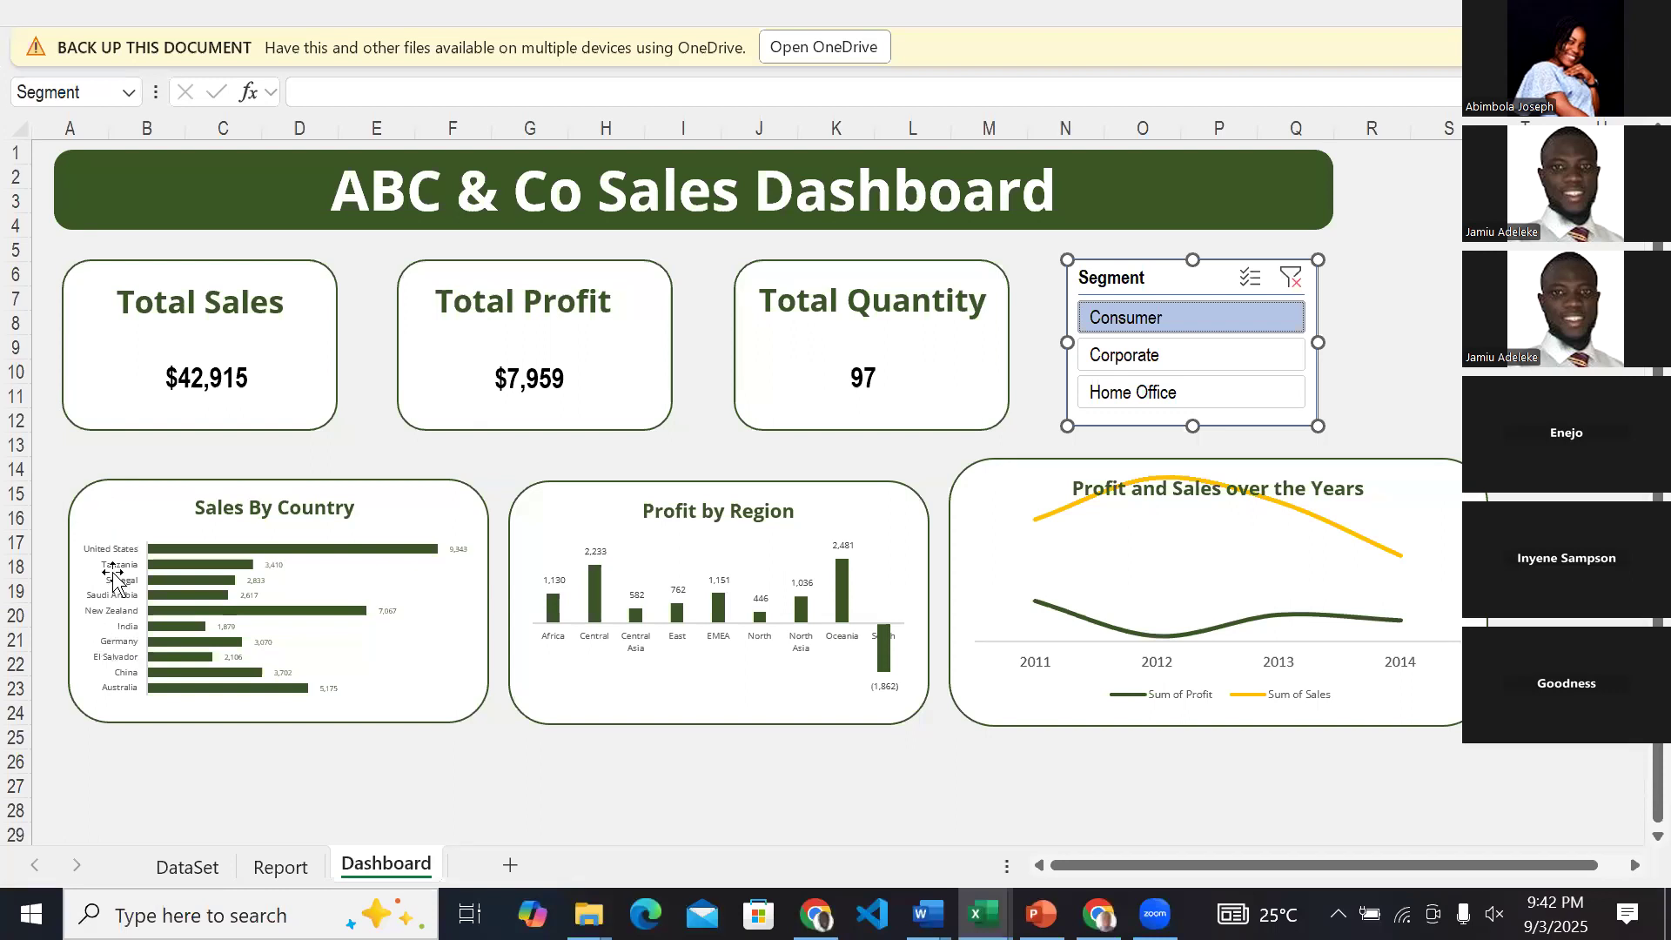
mouse_move(971, 906)
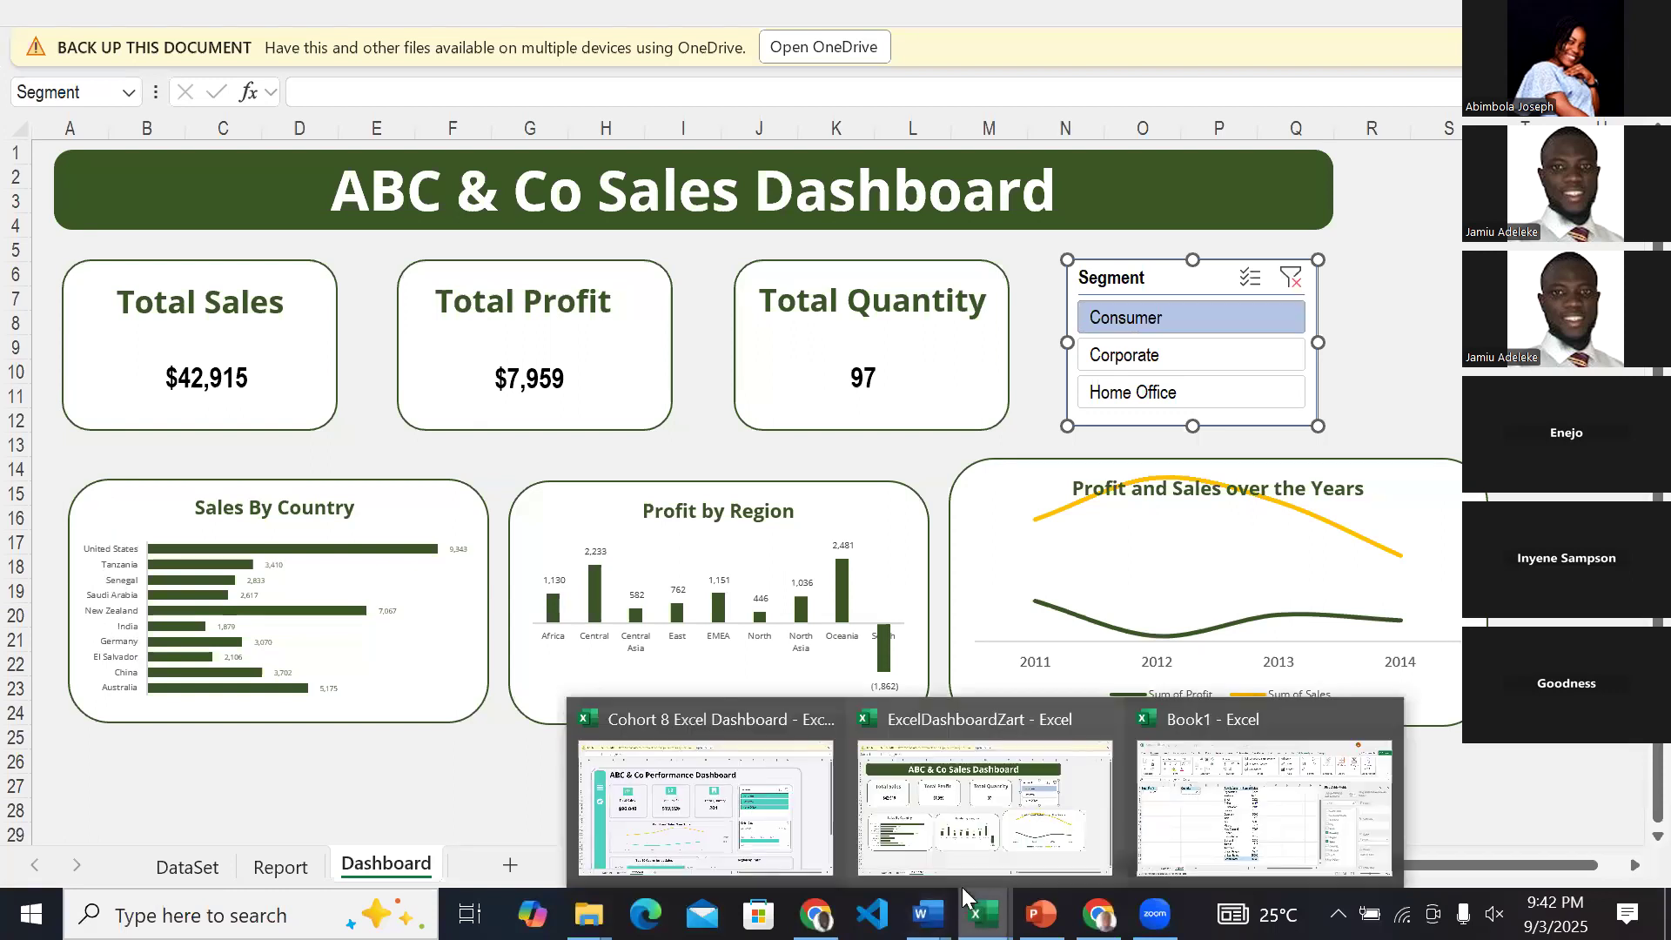
click(1280, 866)
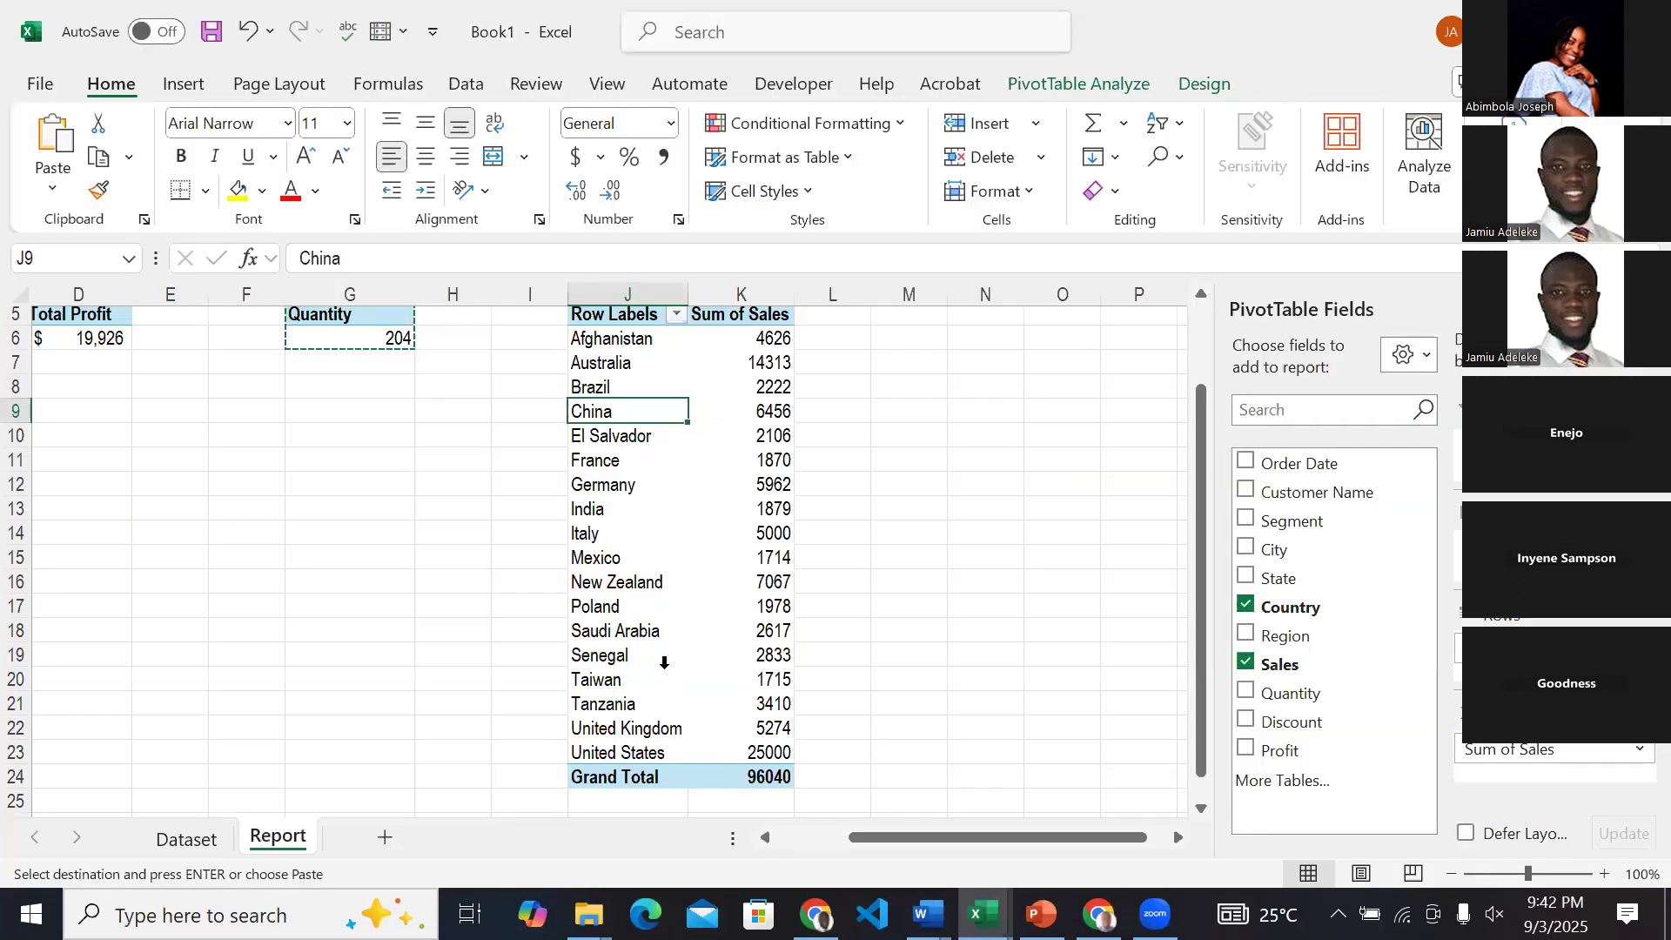
scroll(663, 663, up, 1)
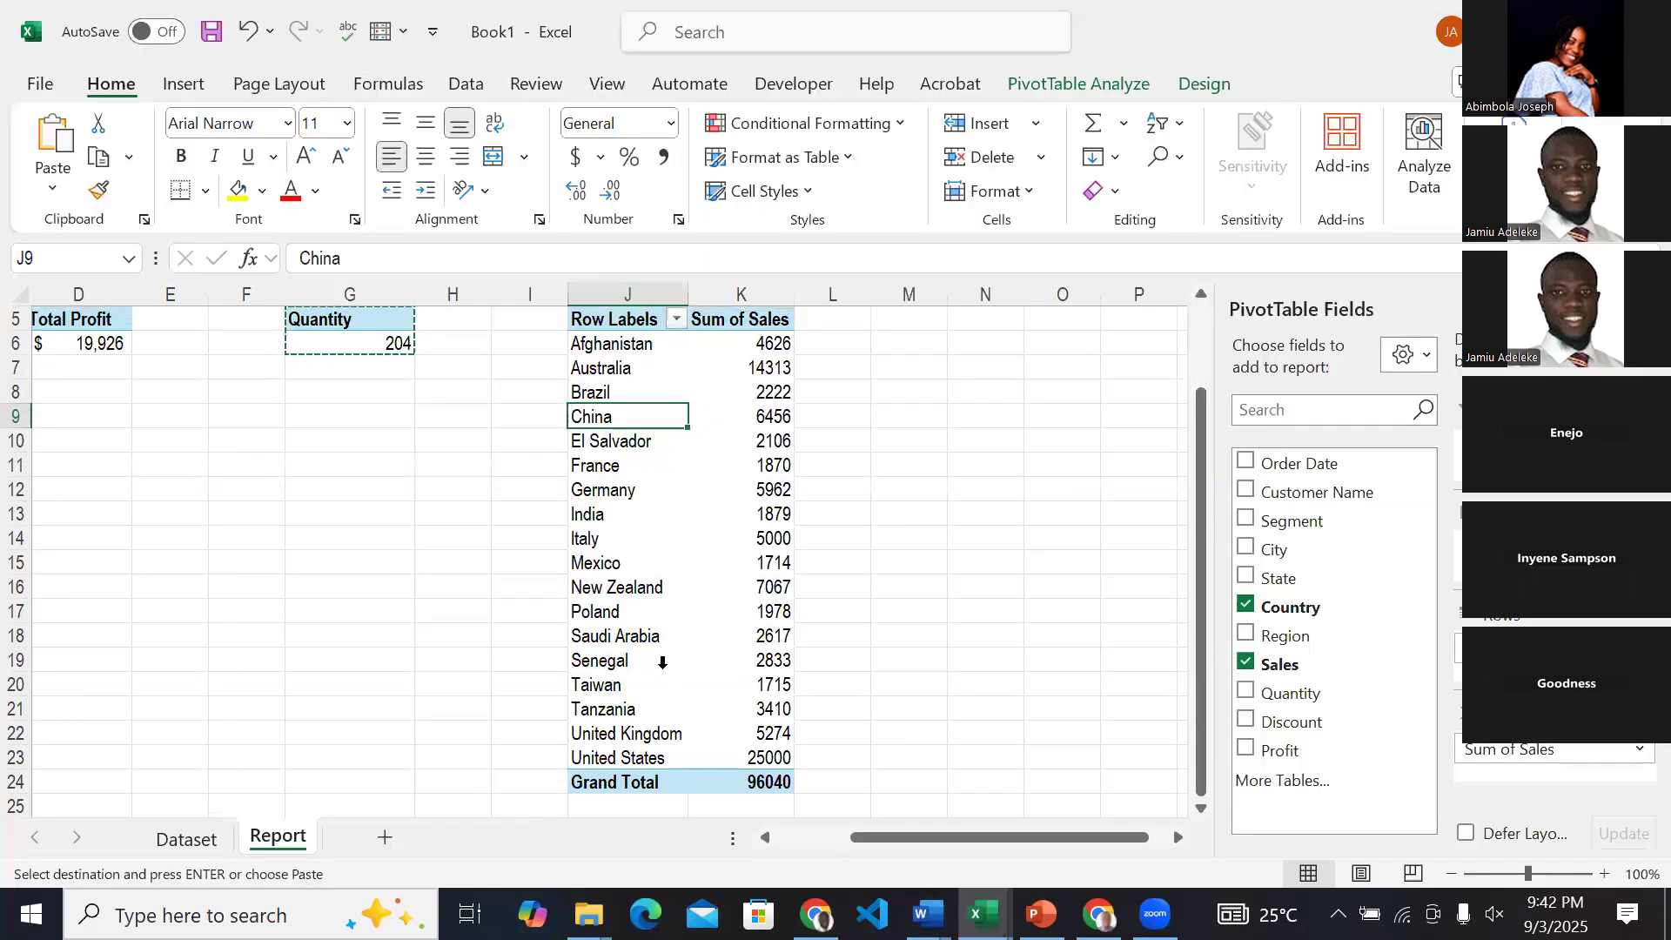
scroll(662, 662, up, 1)
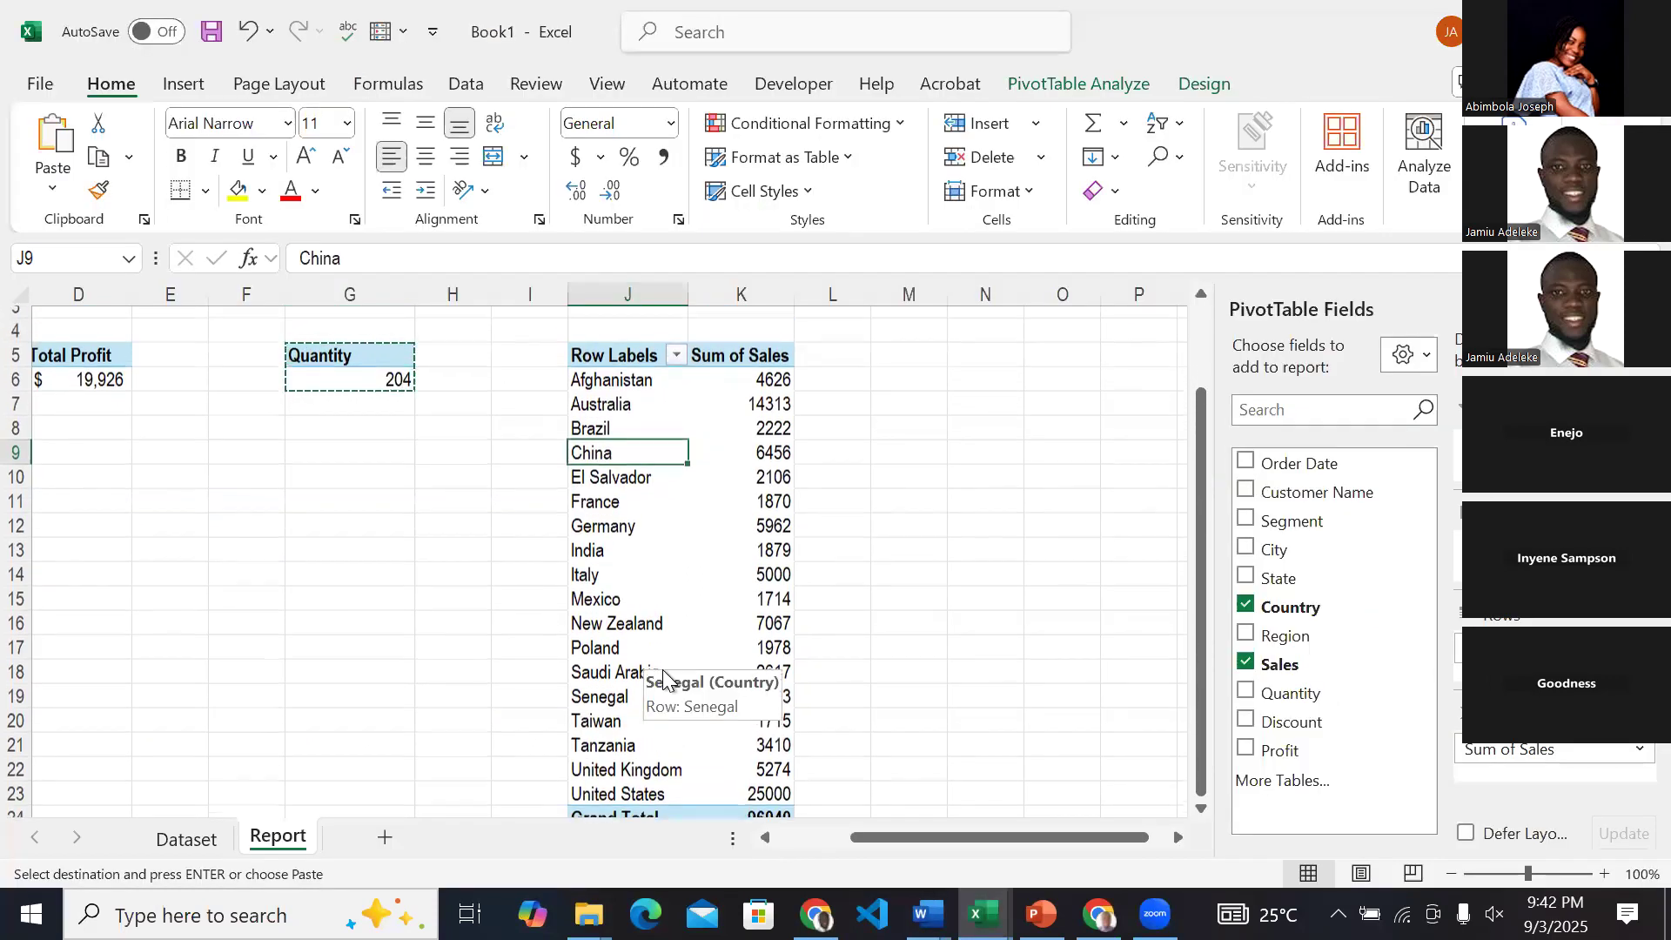
click(639, 380)
click(668, 367)
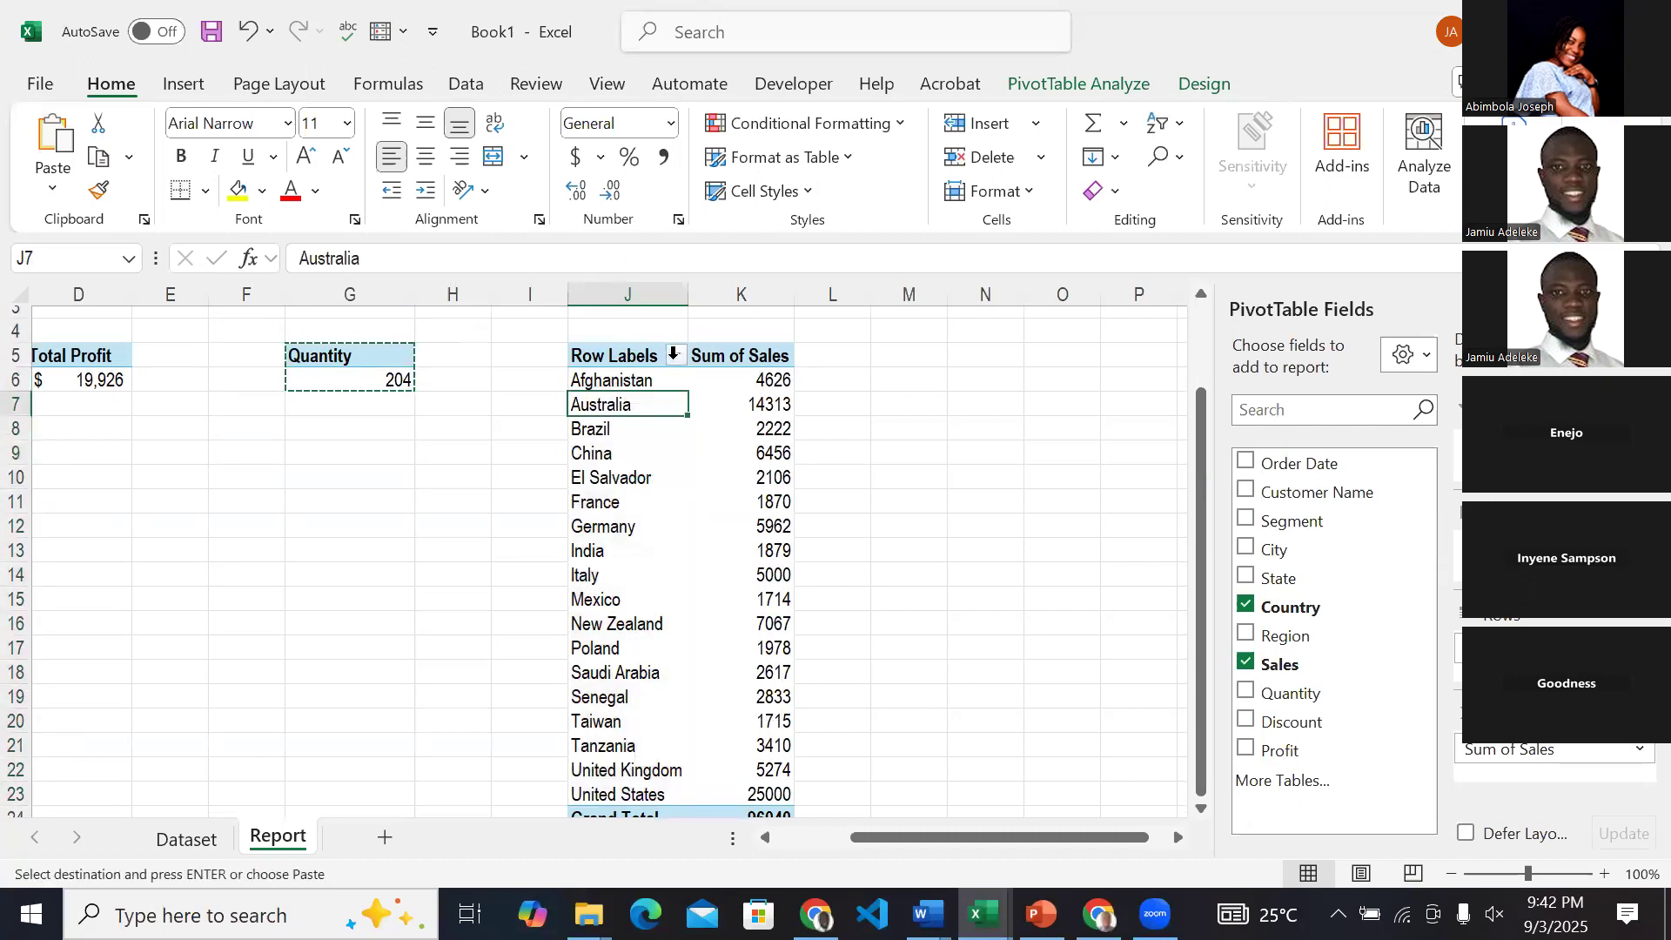
drag(644, 371, 647, 357)
click(645, 355)
click(642, 357)
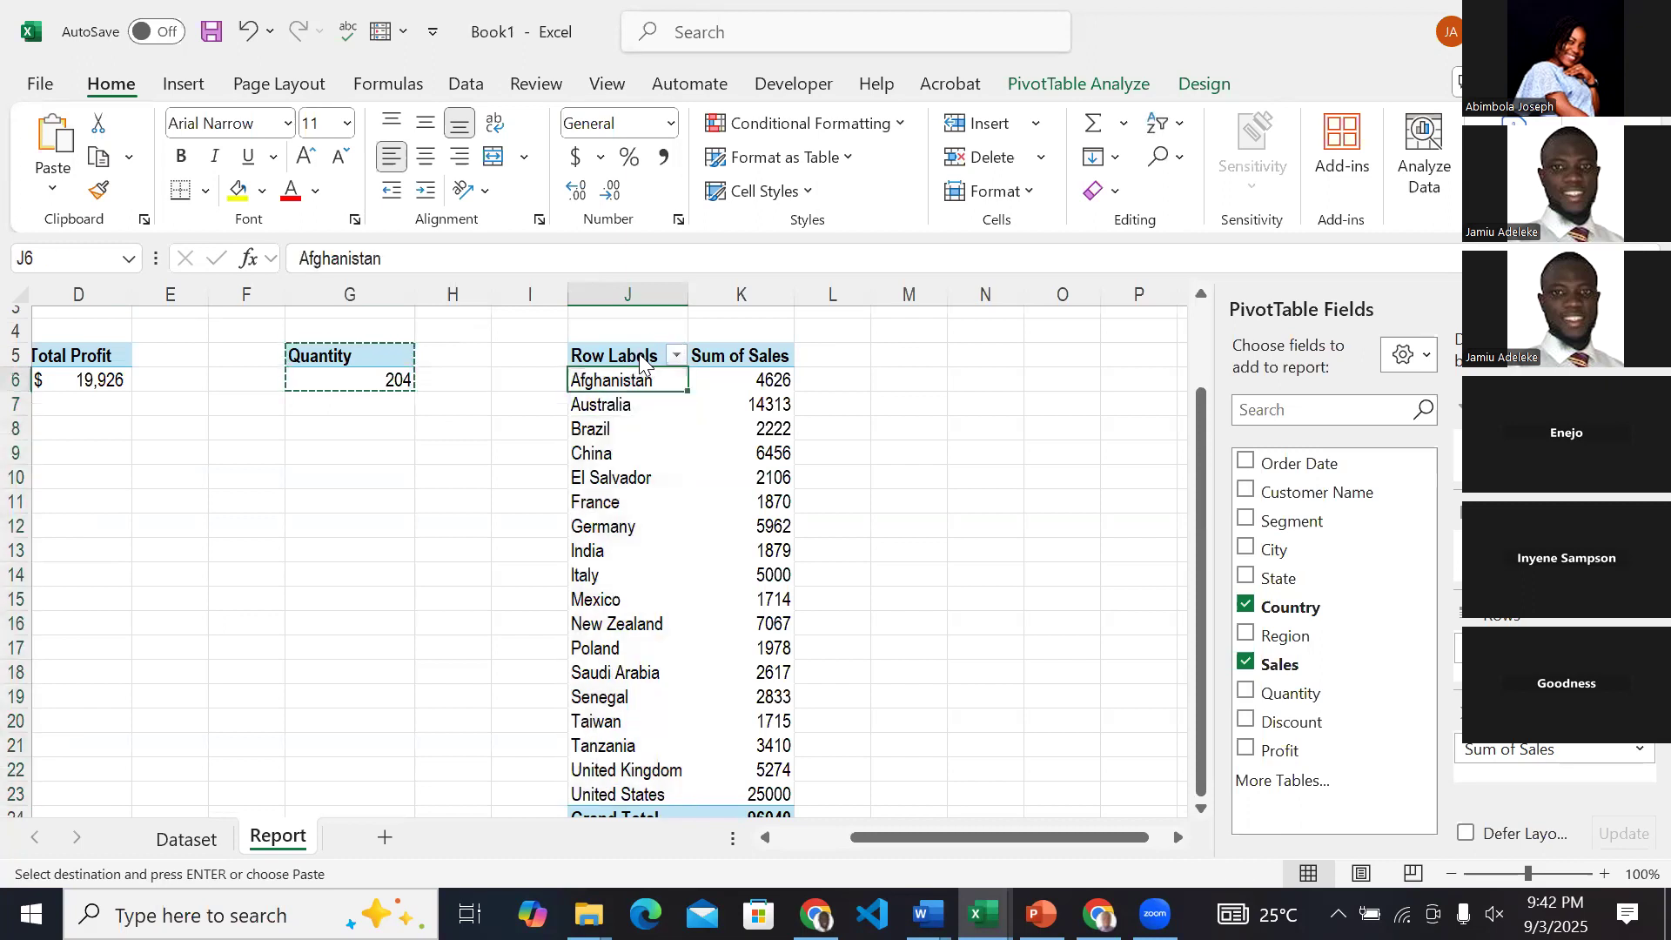
click(673, 355)
click(681, 358)
click(709, 362)
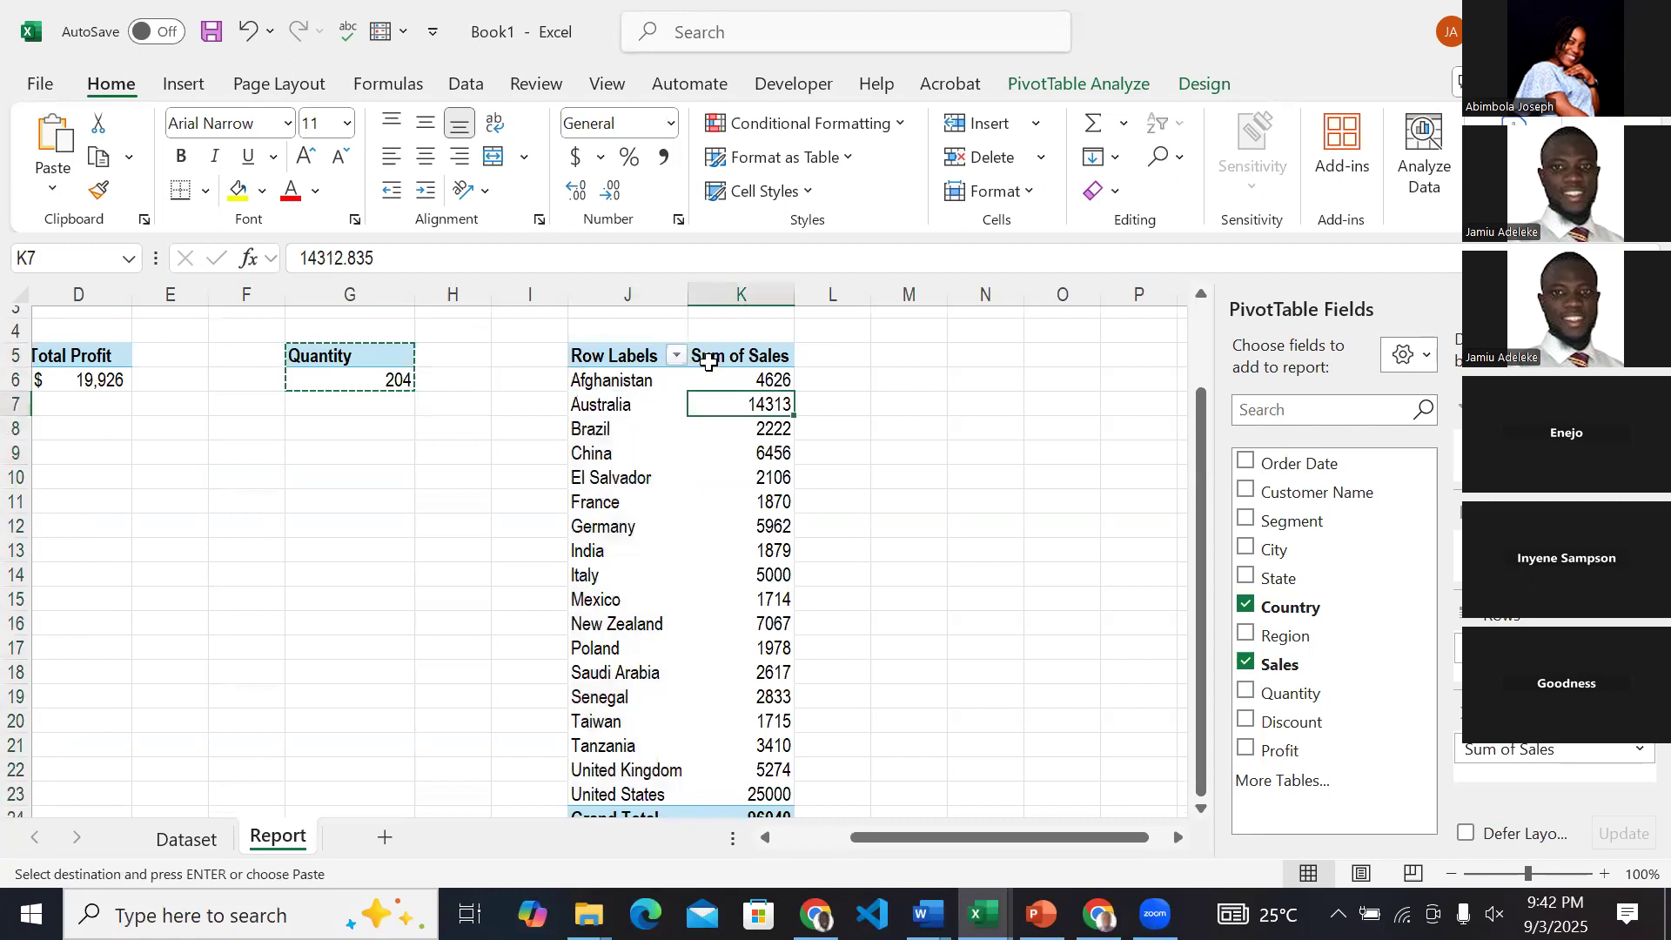
click(708, 356)
double_click(811, 410)
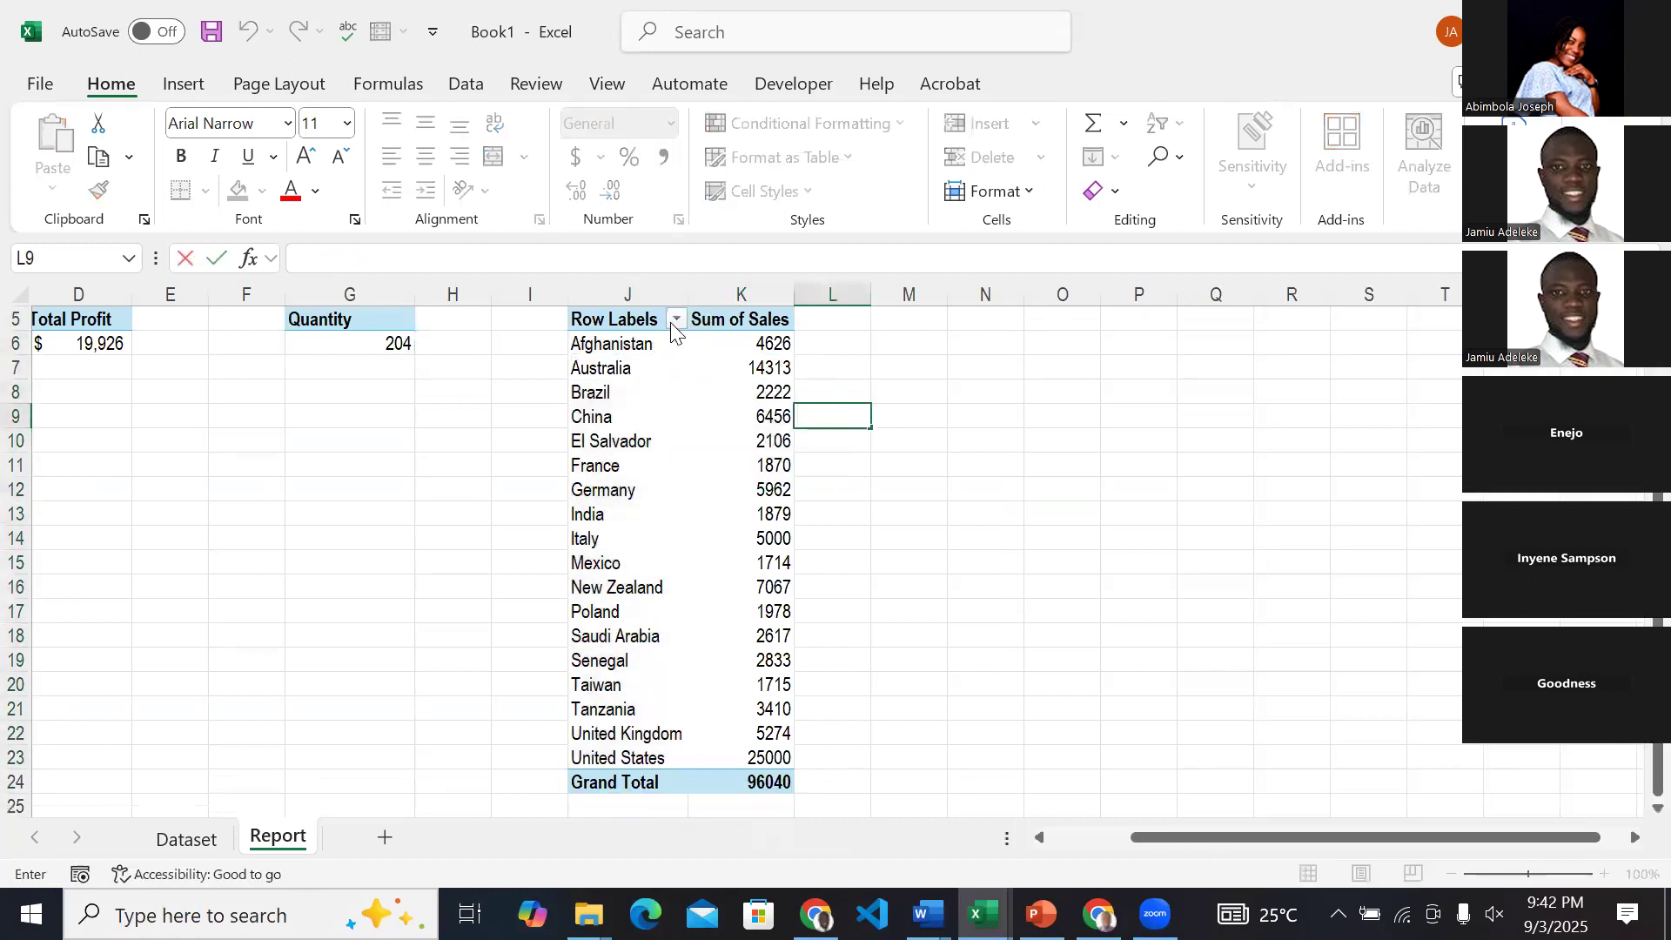
Apply a Top 10 value filter to the countries in the J5 PivotTable, showing the top 10 items by Sum of Sales.
click(670, 322)
click(676, 320)
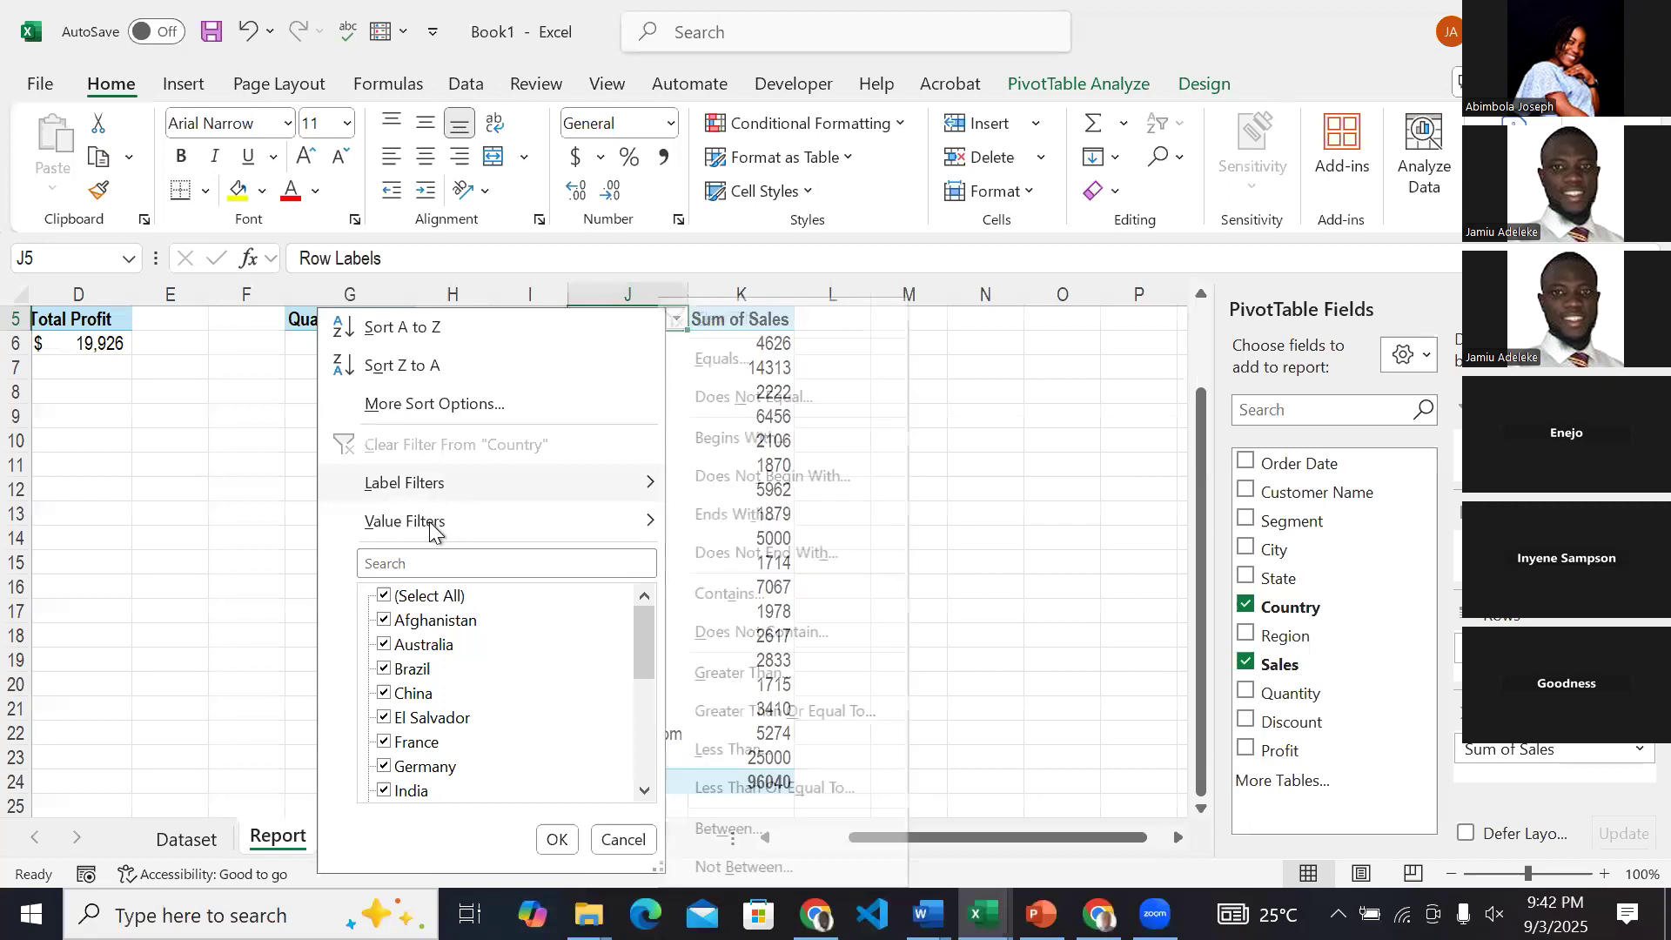
mouse_move(503, 535)
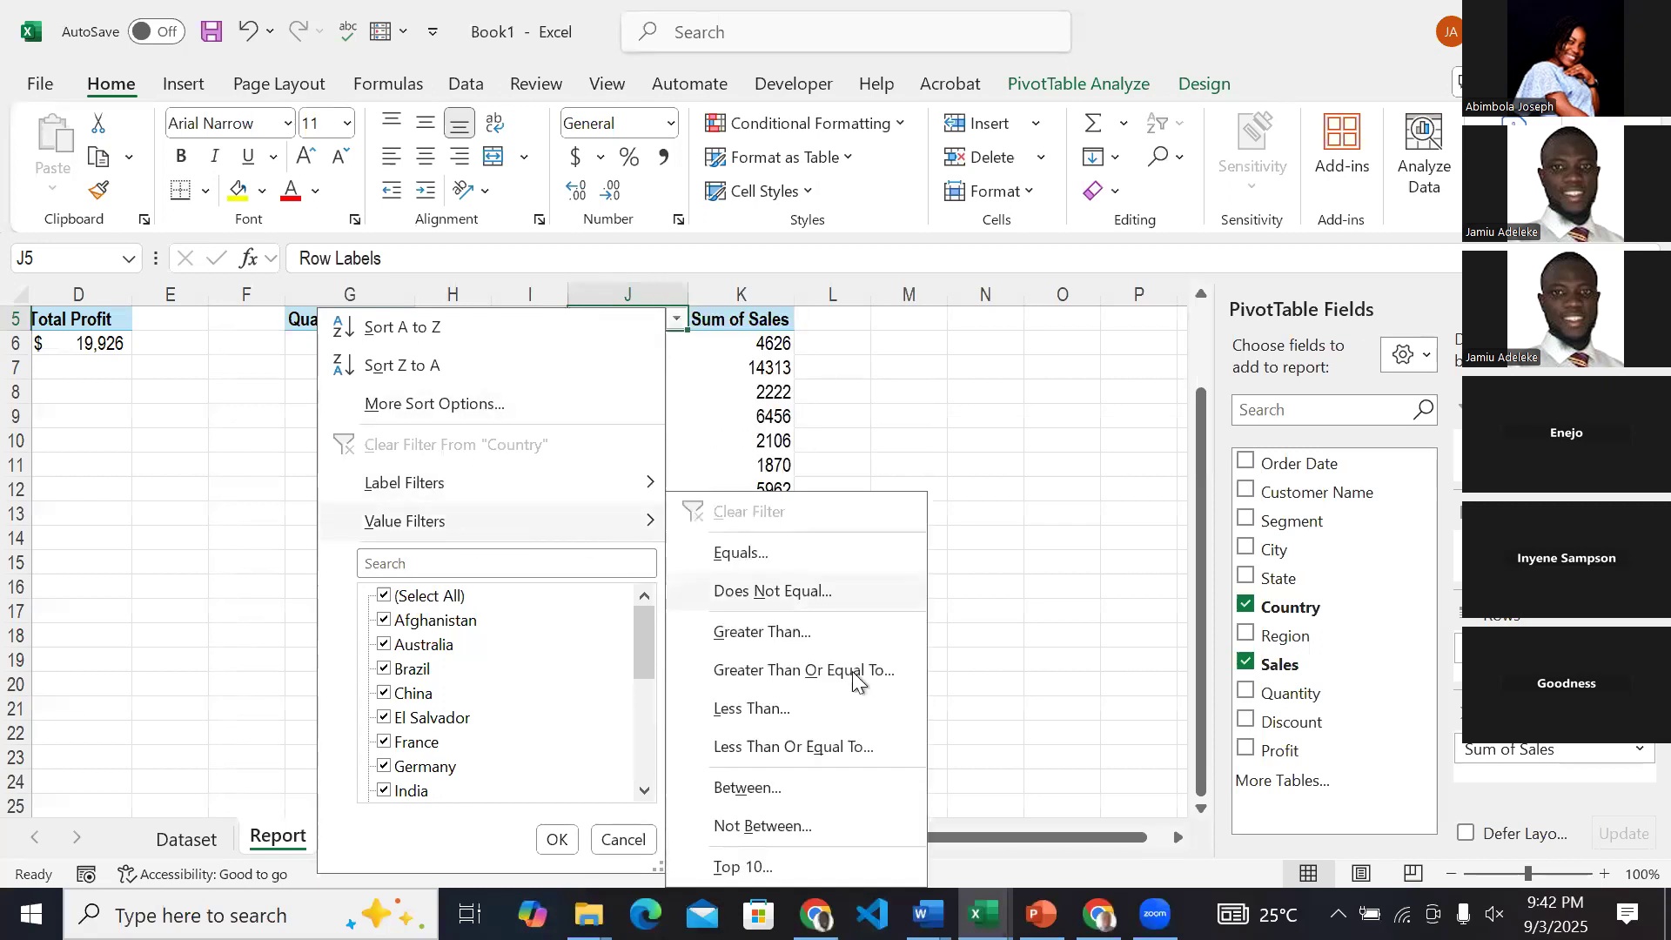
click(792, 865)
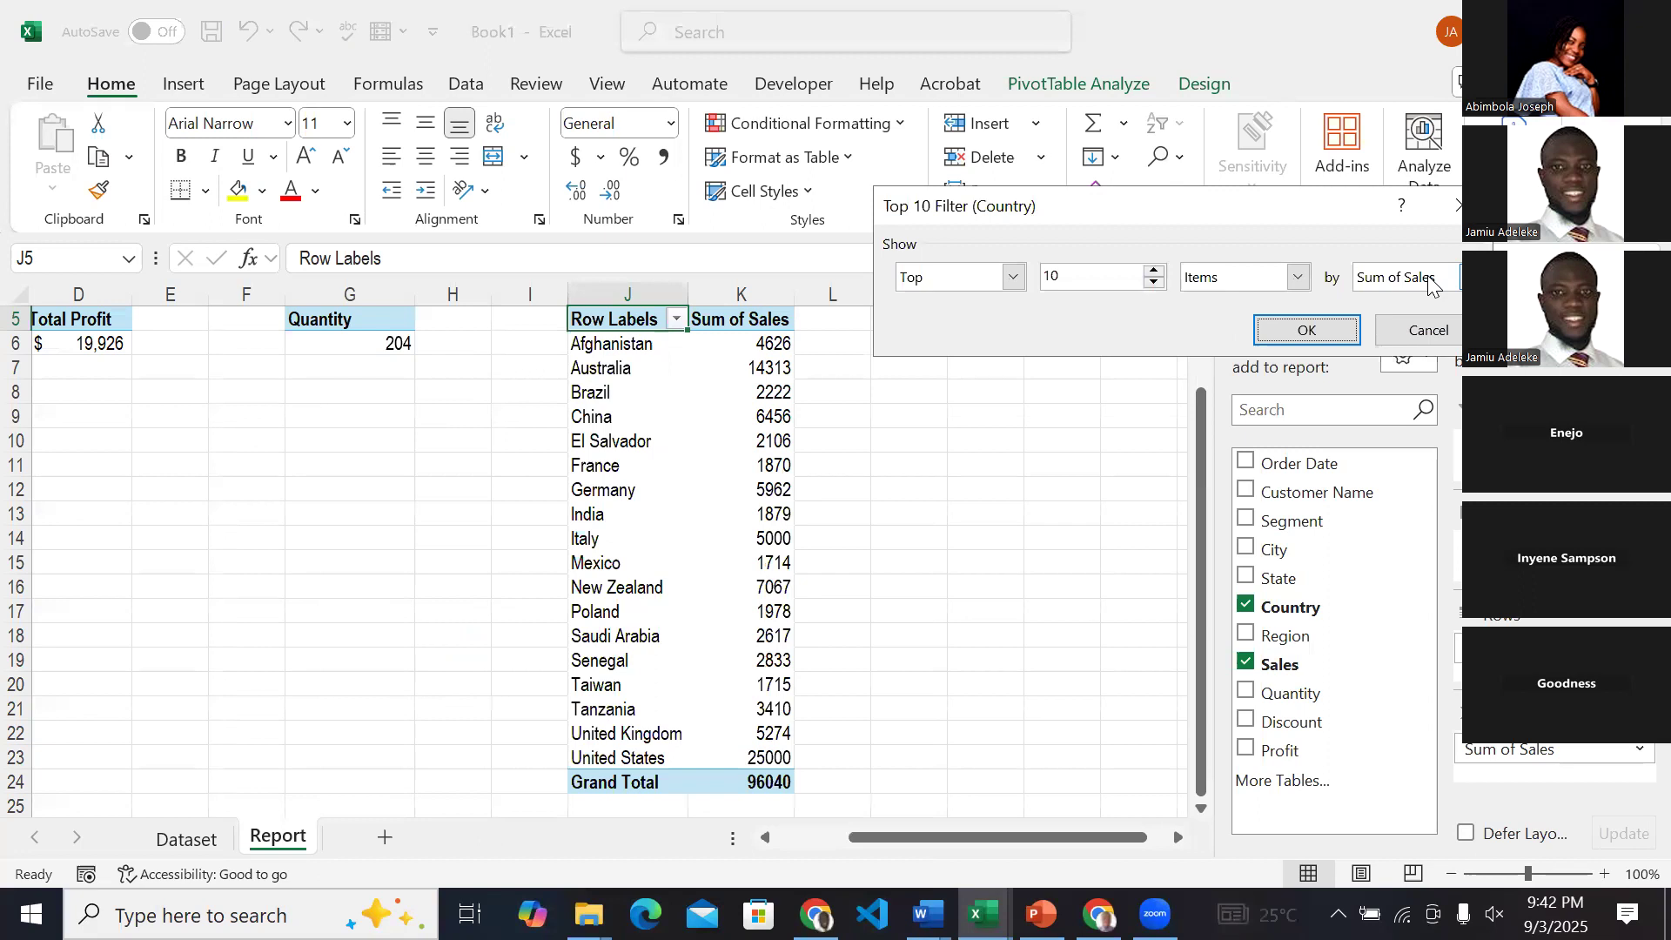
click(1273, 329)
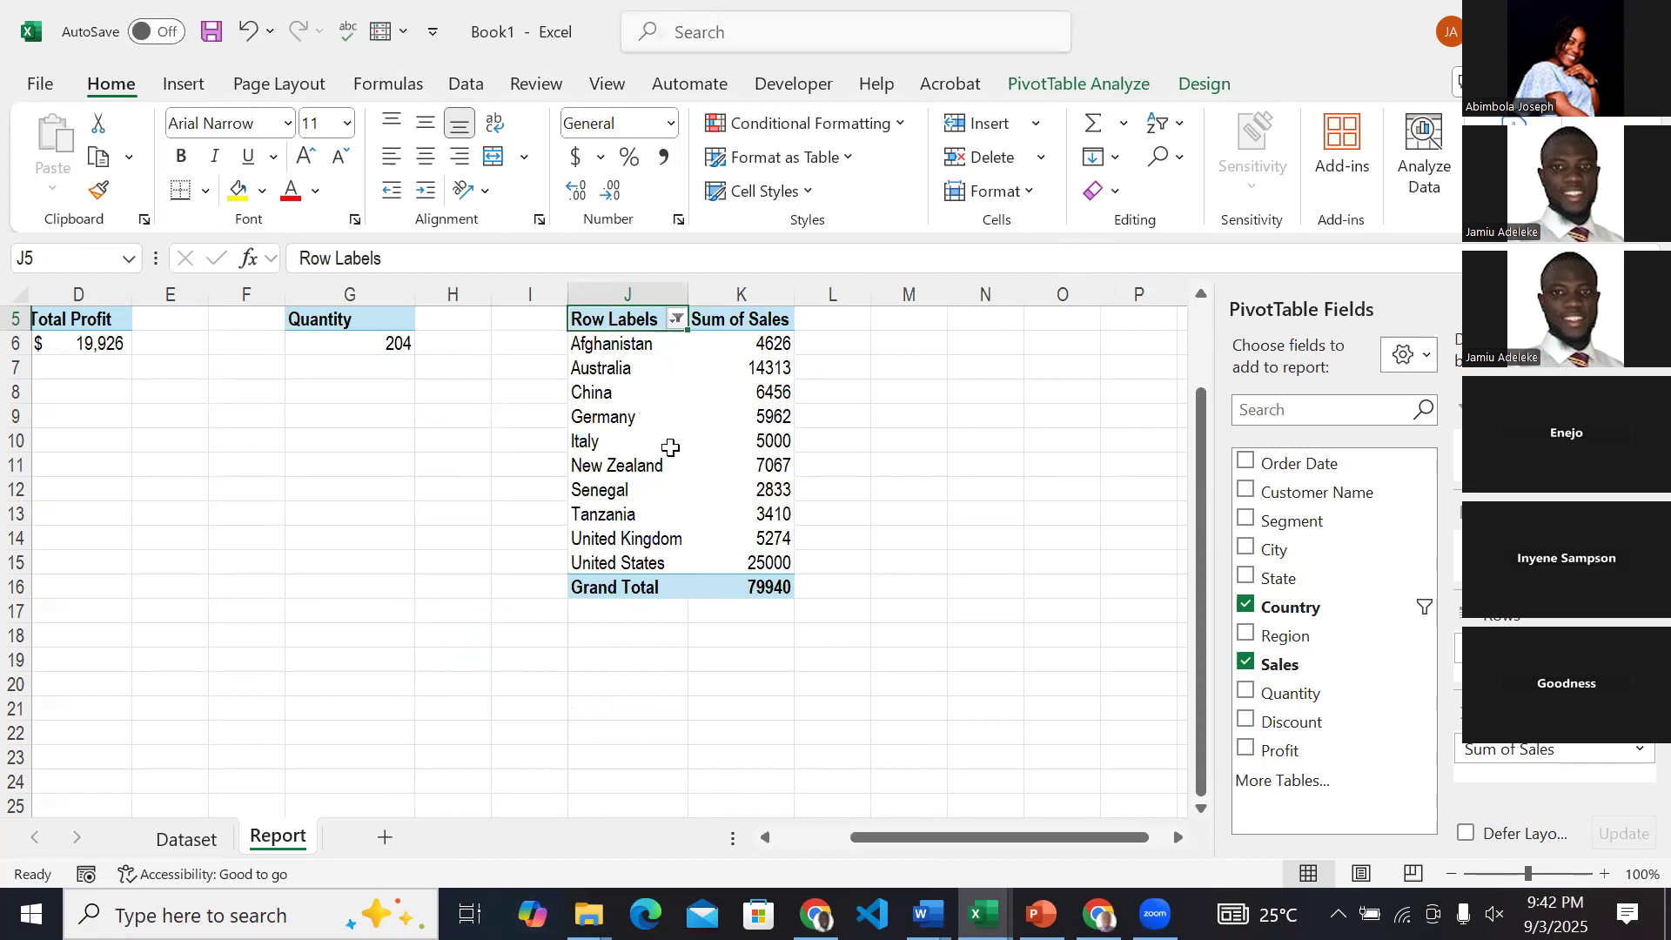
Copy the Quantity PivotTable in G5:G6 again and paste it at N5.
scroll(500, 462, up, 2)
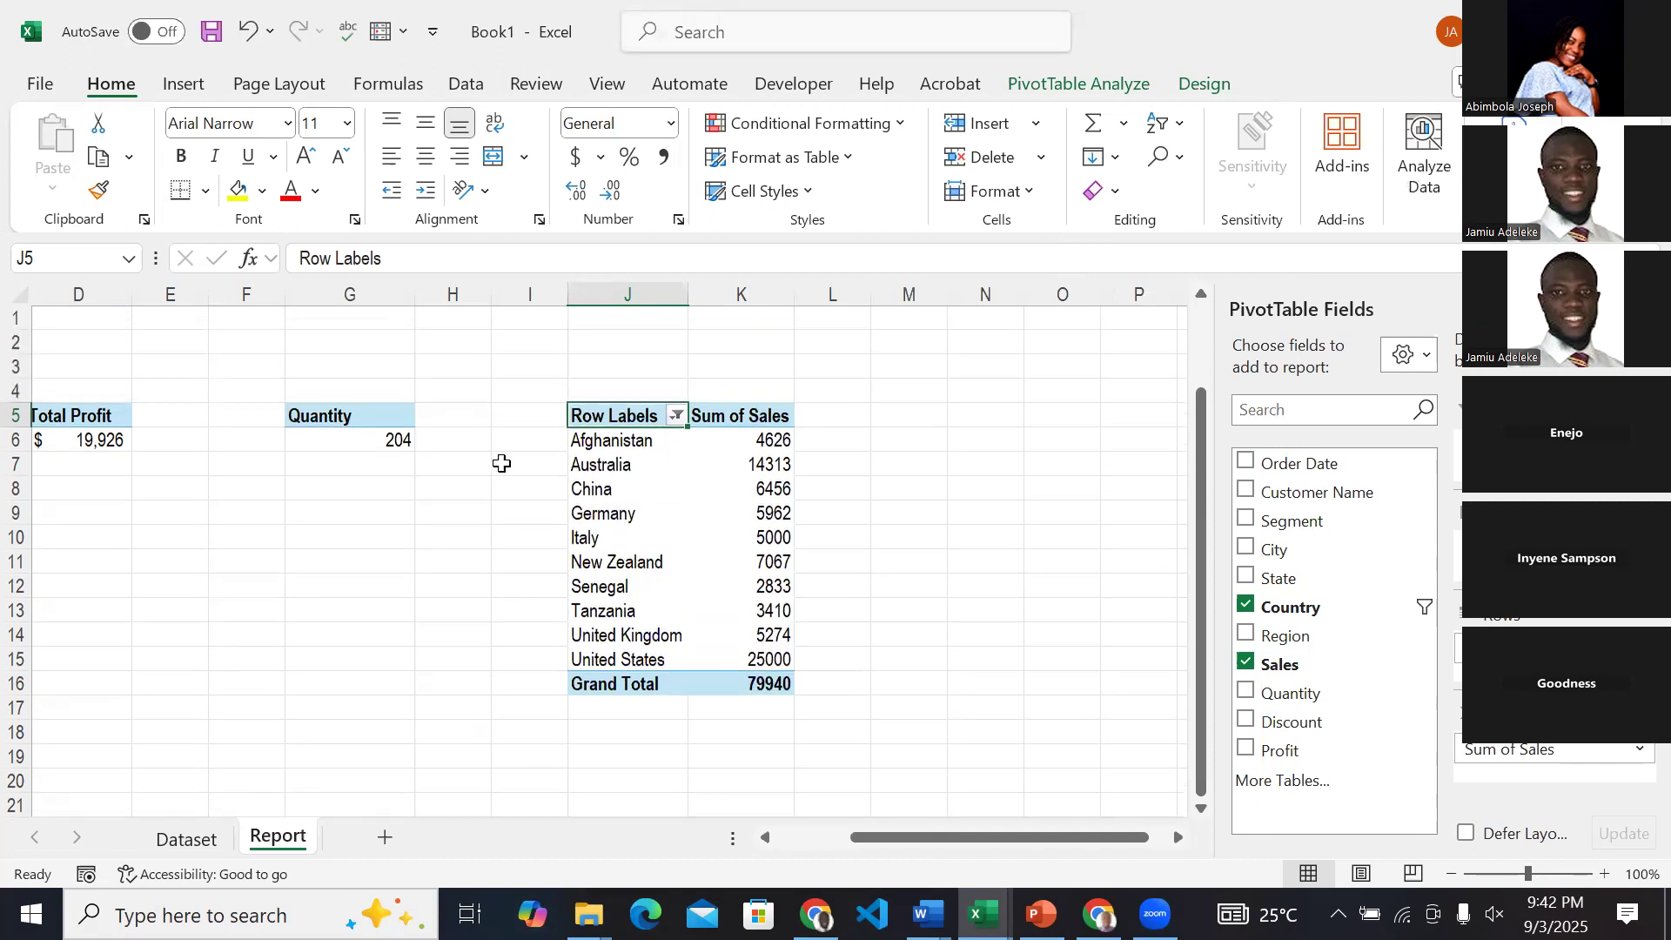
drag(339, 415, 395, 436)
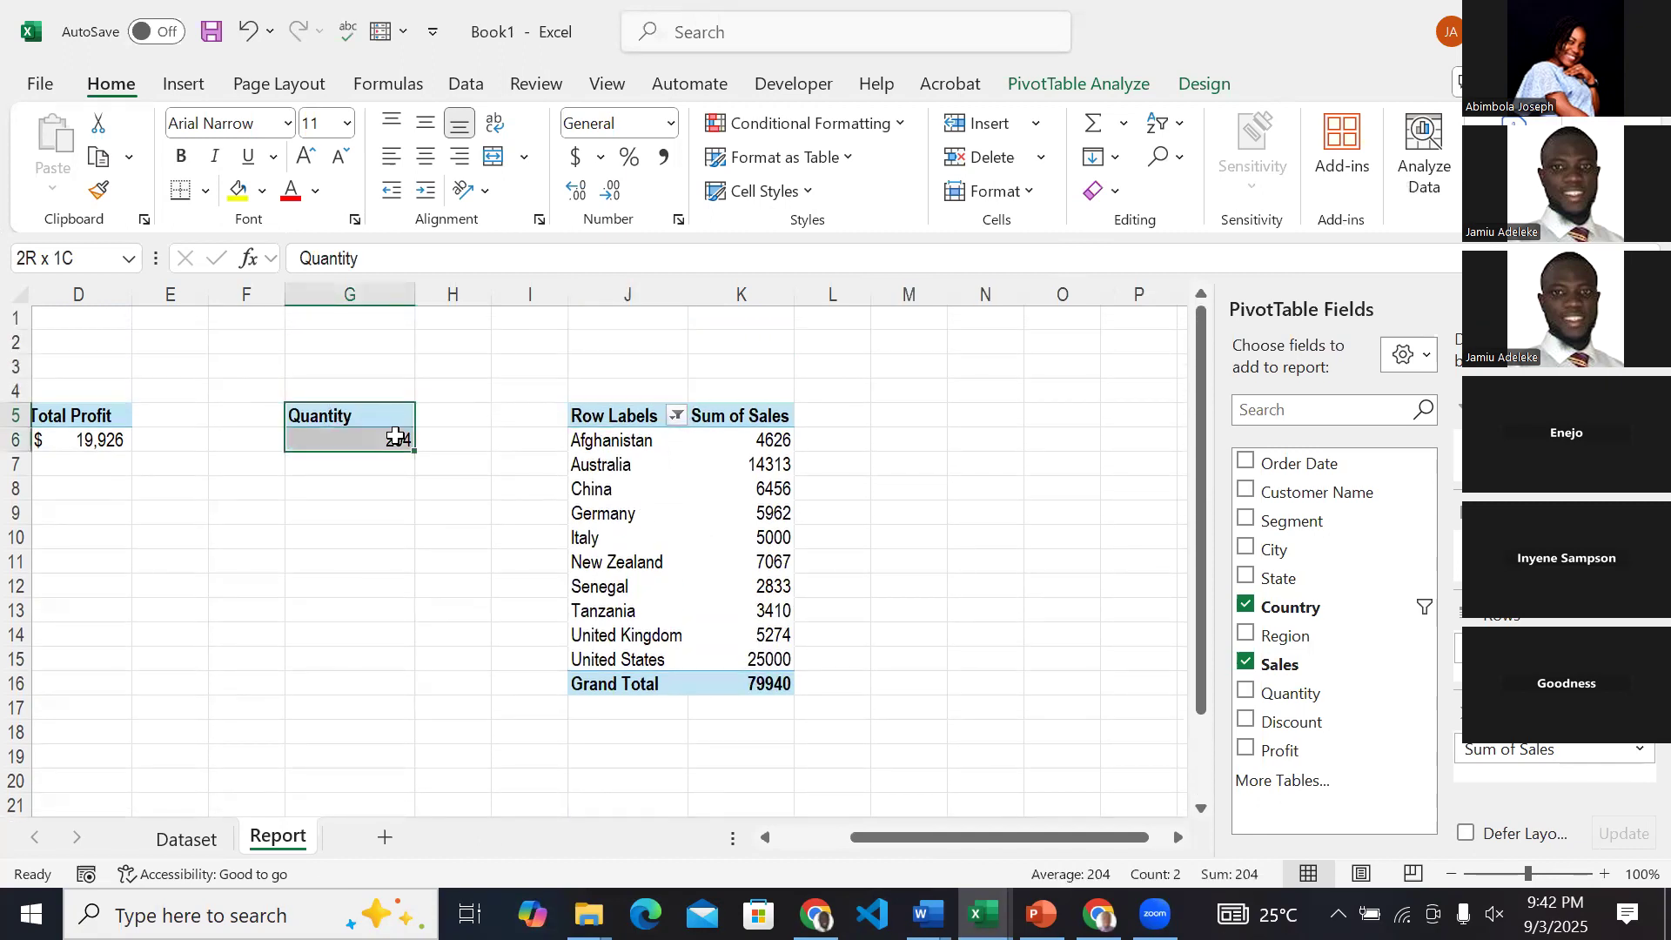
click(661, 418)
drag(661, 418, 771, 509)
drag(353, 416, 380, 438)
key(ctrl+c)
scroll(379, 438, right, 3)
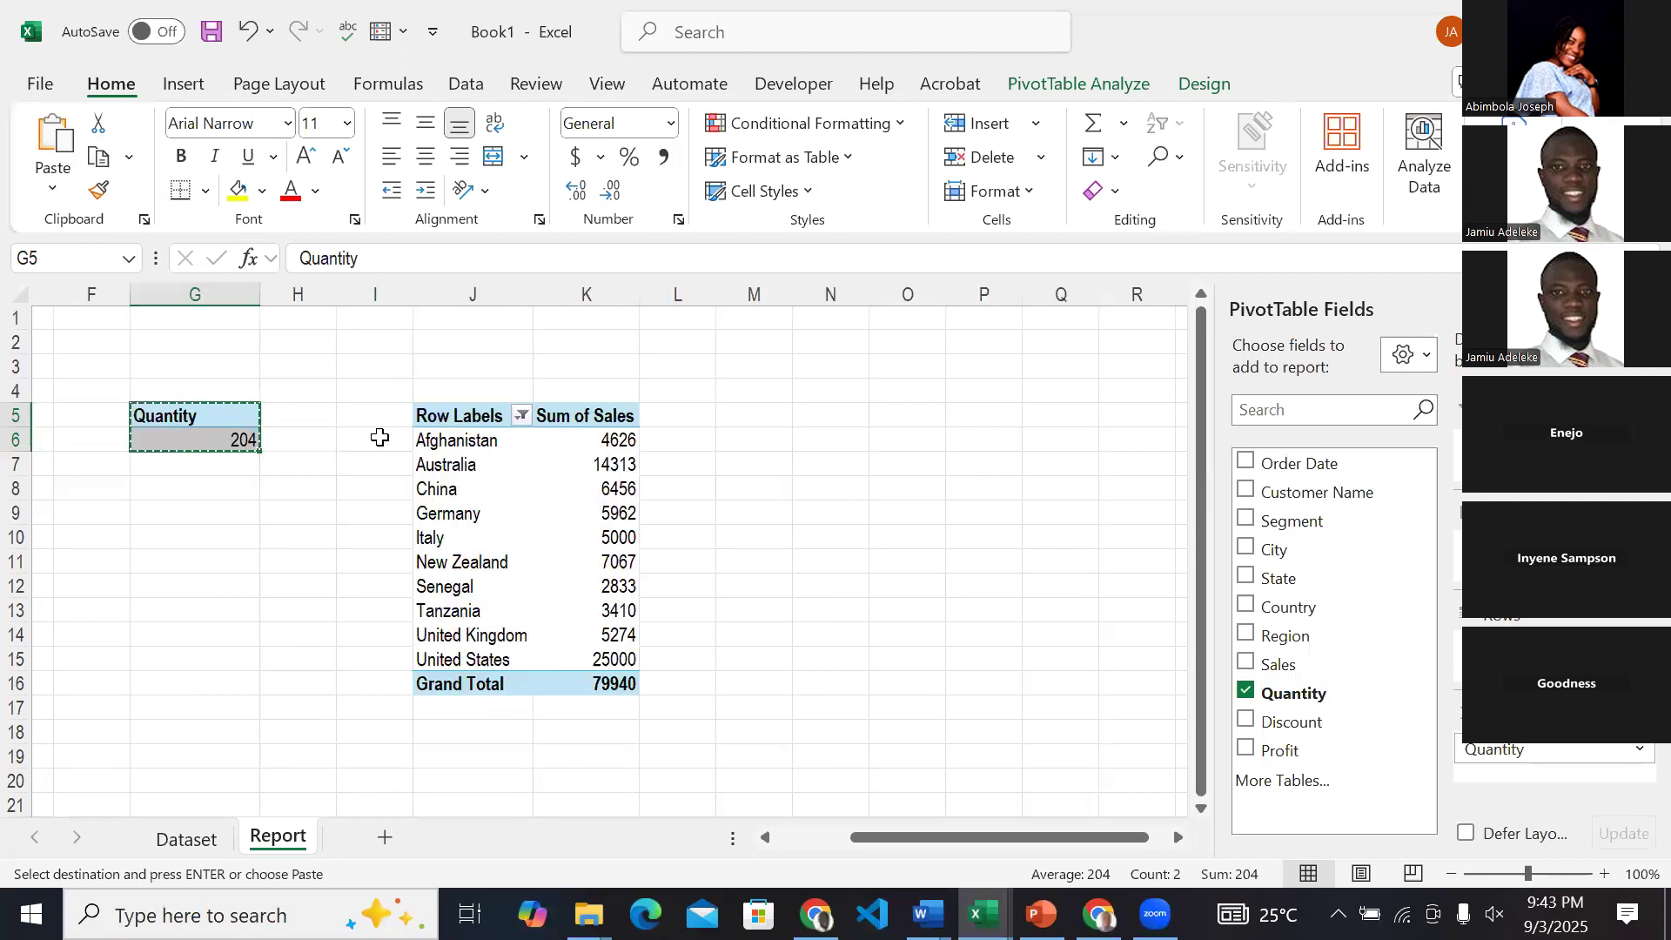
click(739, 409)
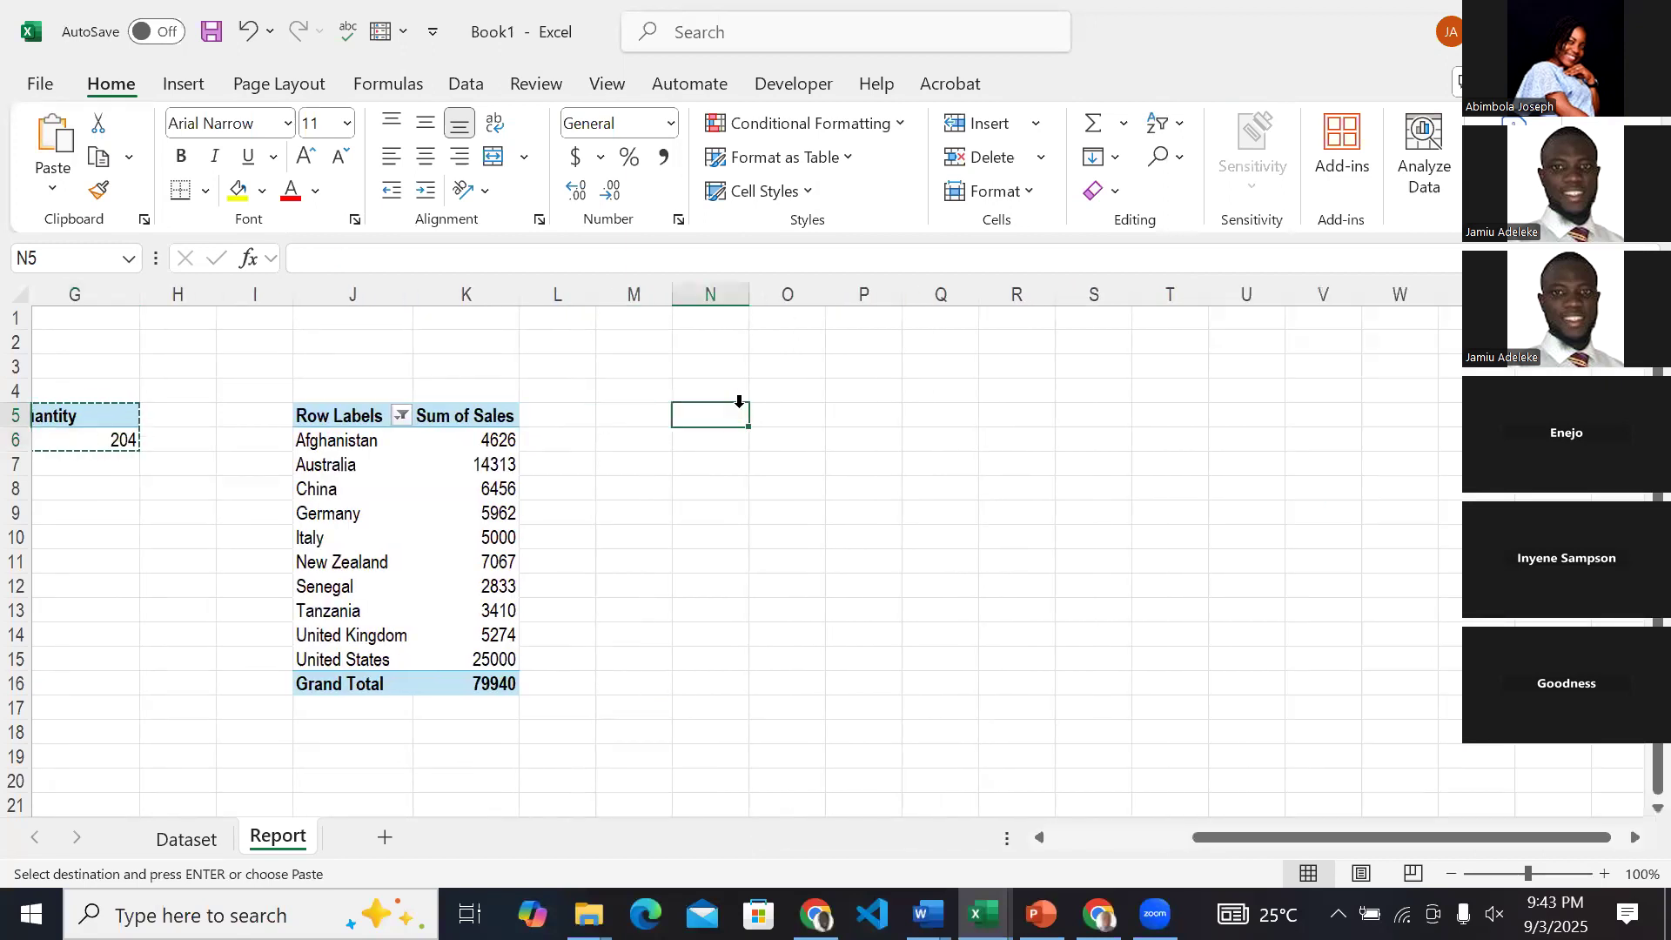
key(ctrl+v)
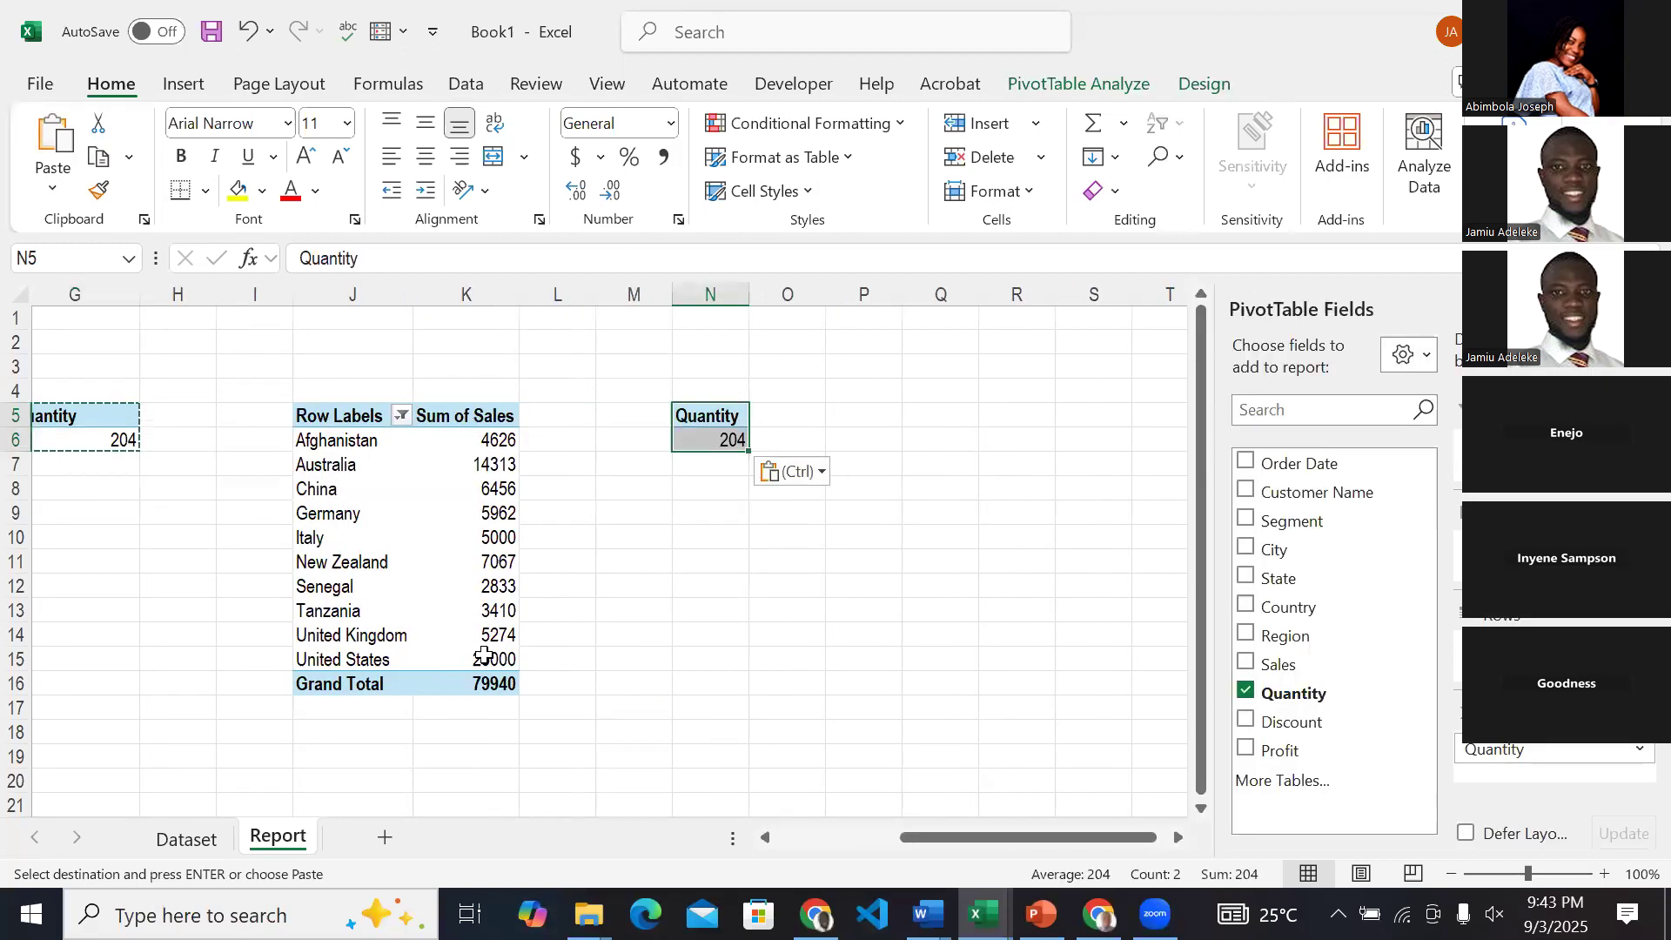
Check the Profit by Region chart on the ABC & Co Sales Dashboard and return to the Book1 workbook.
scroll(803, 489, right, 1)
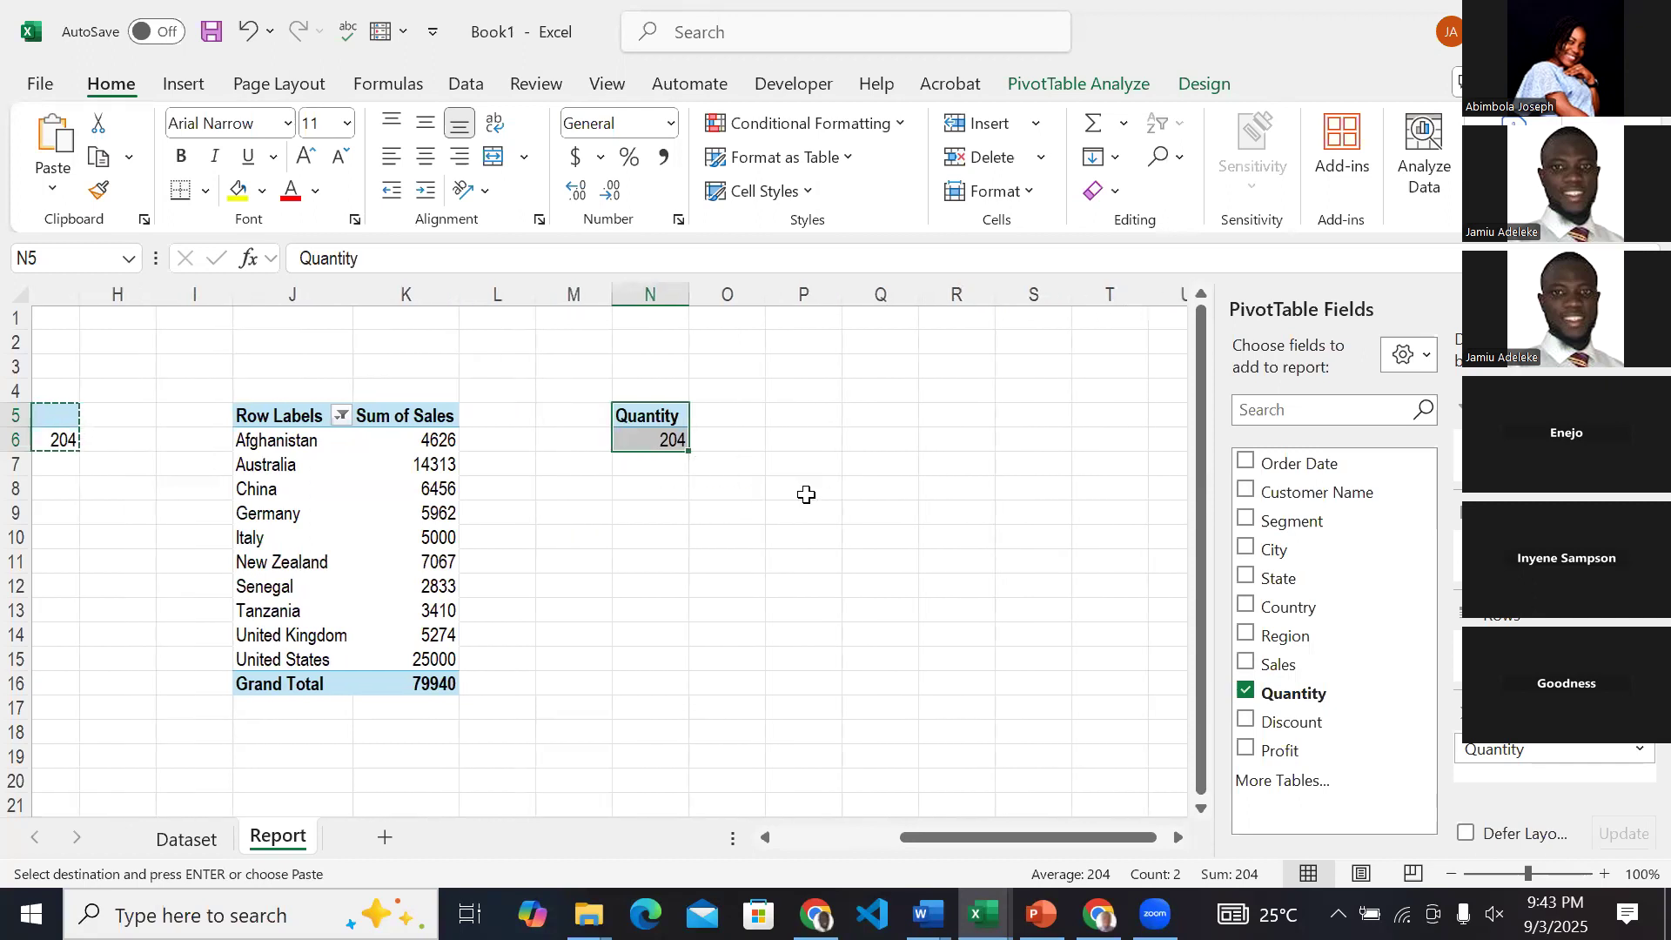
click(984, 914)
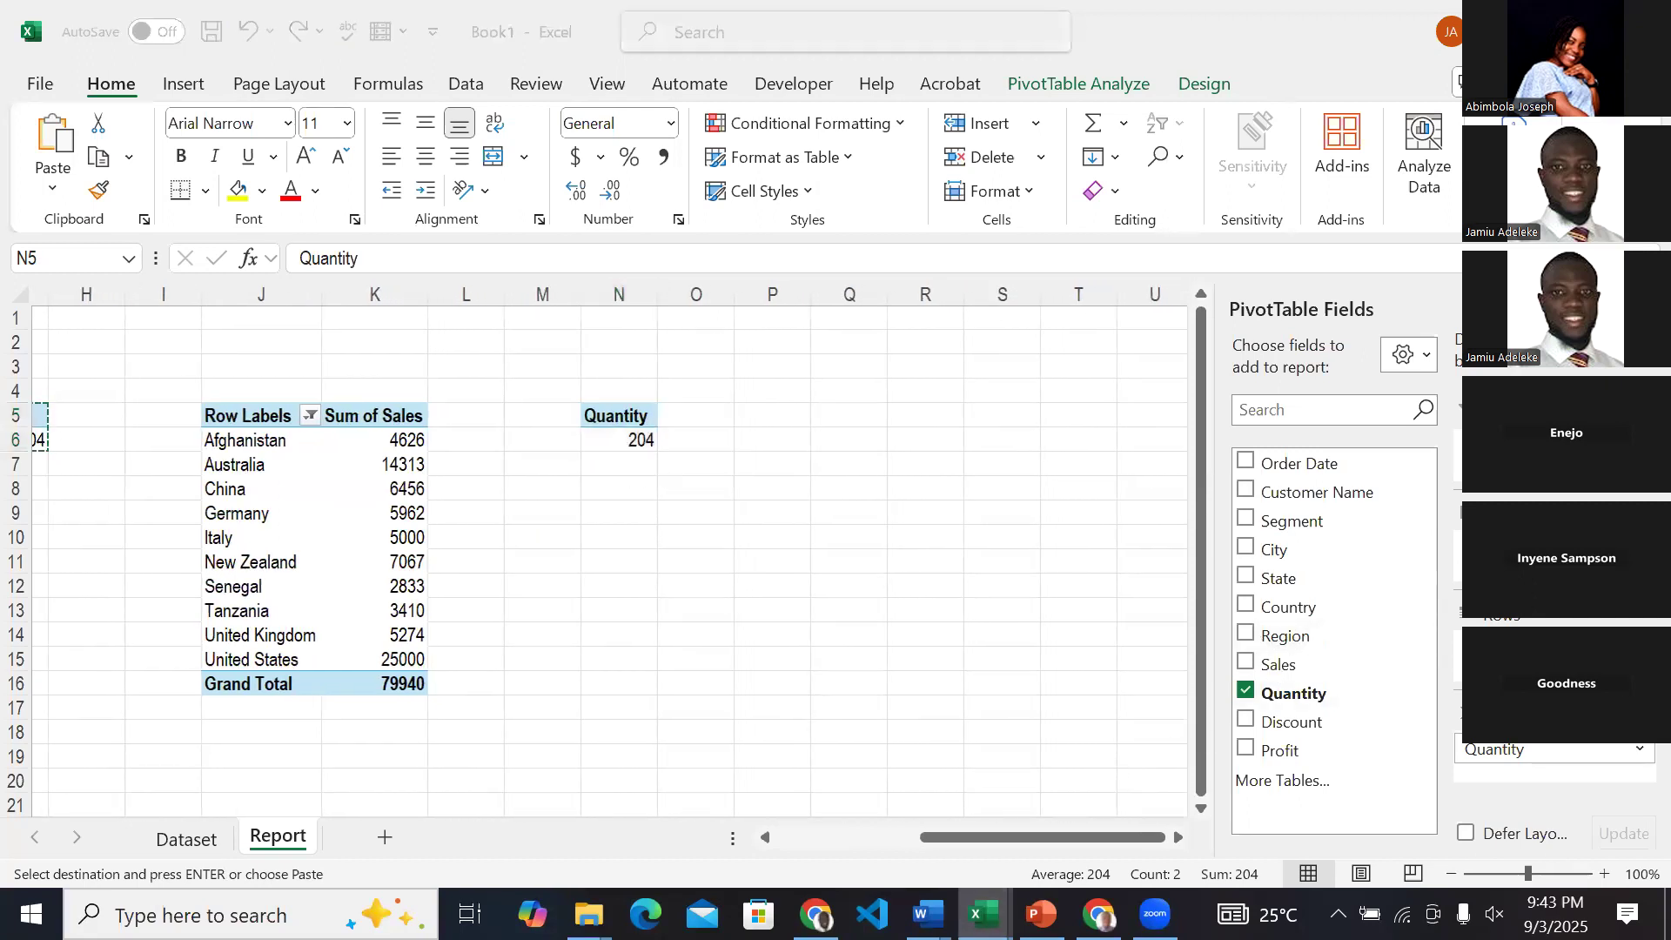
click(995, 864)
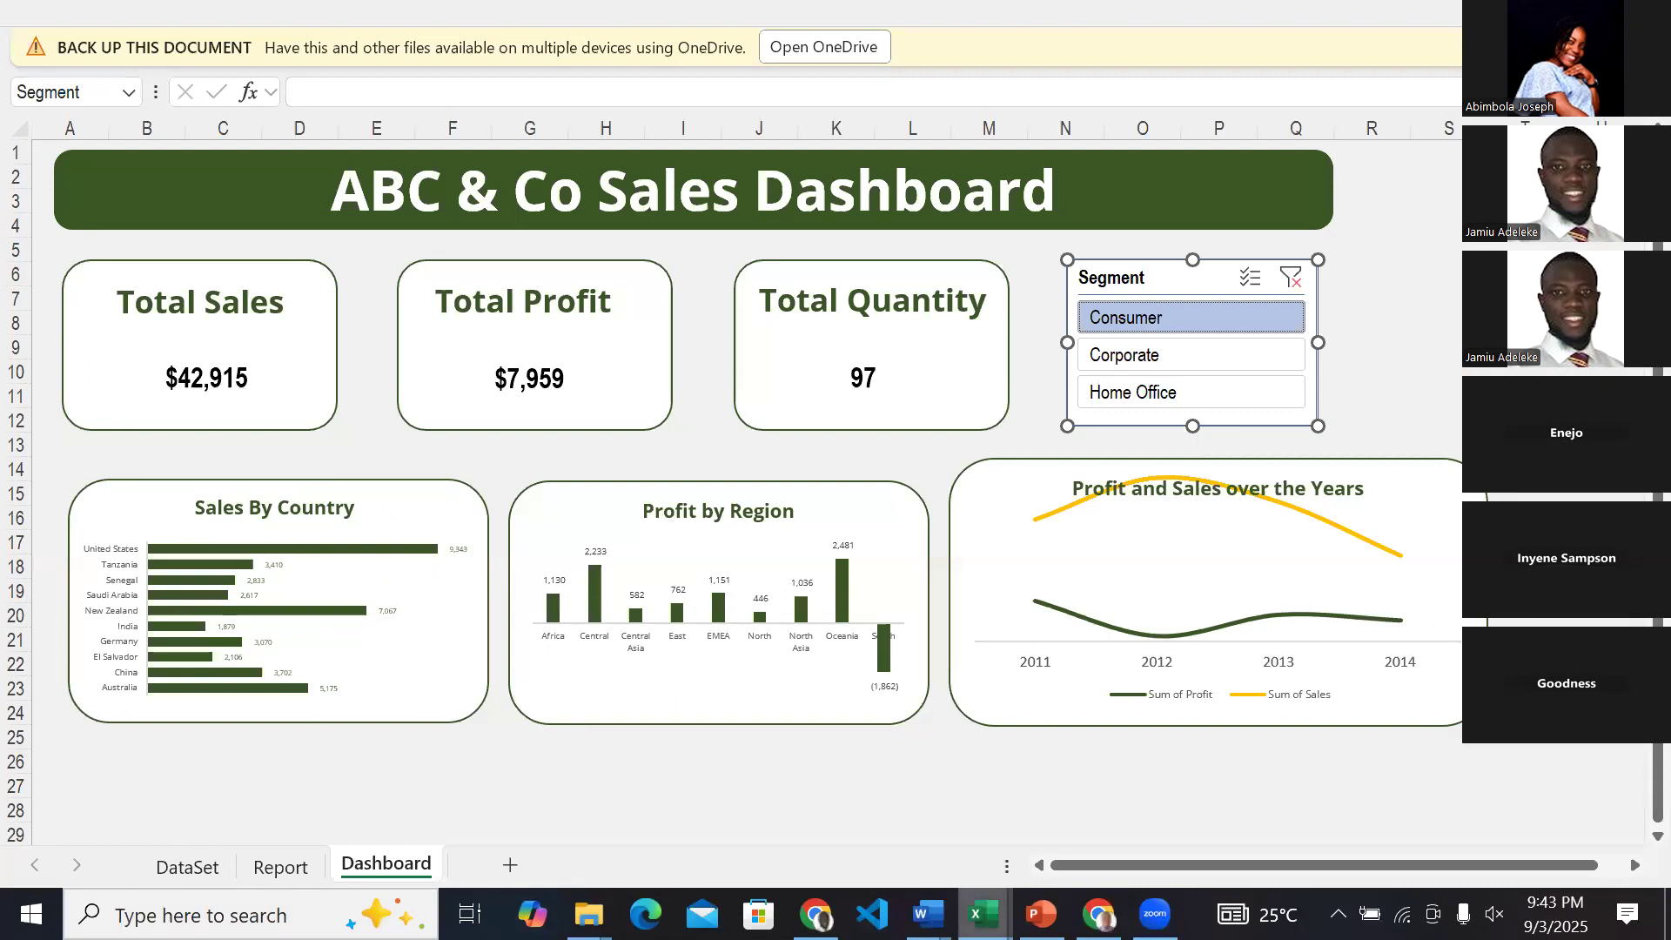
click(983, 914)
click(1255, 783)
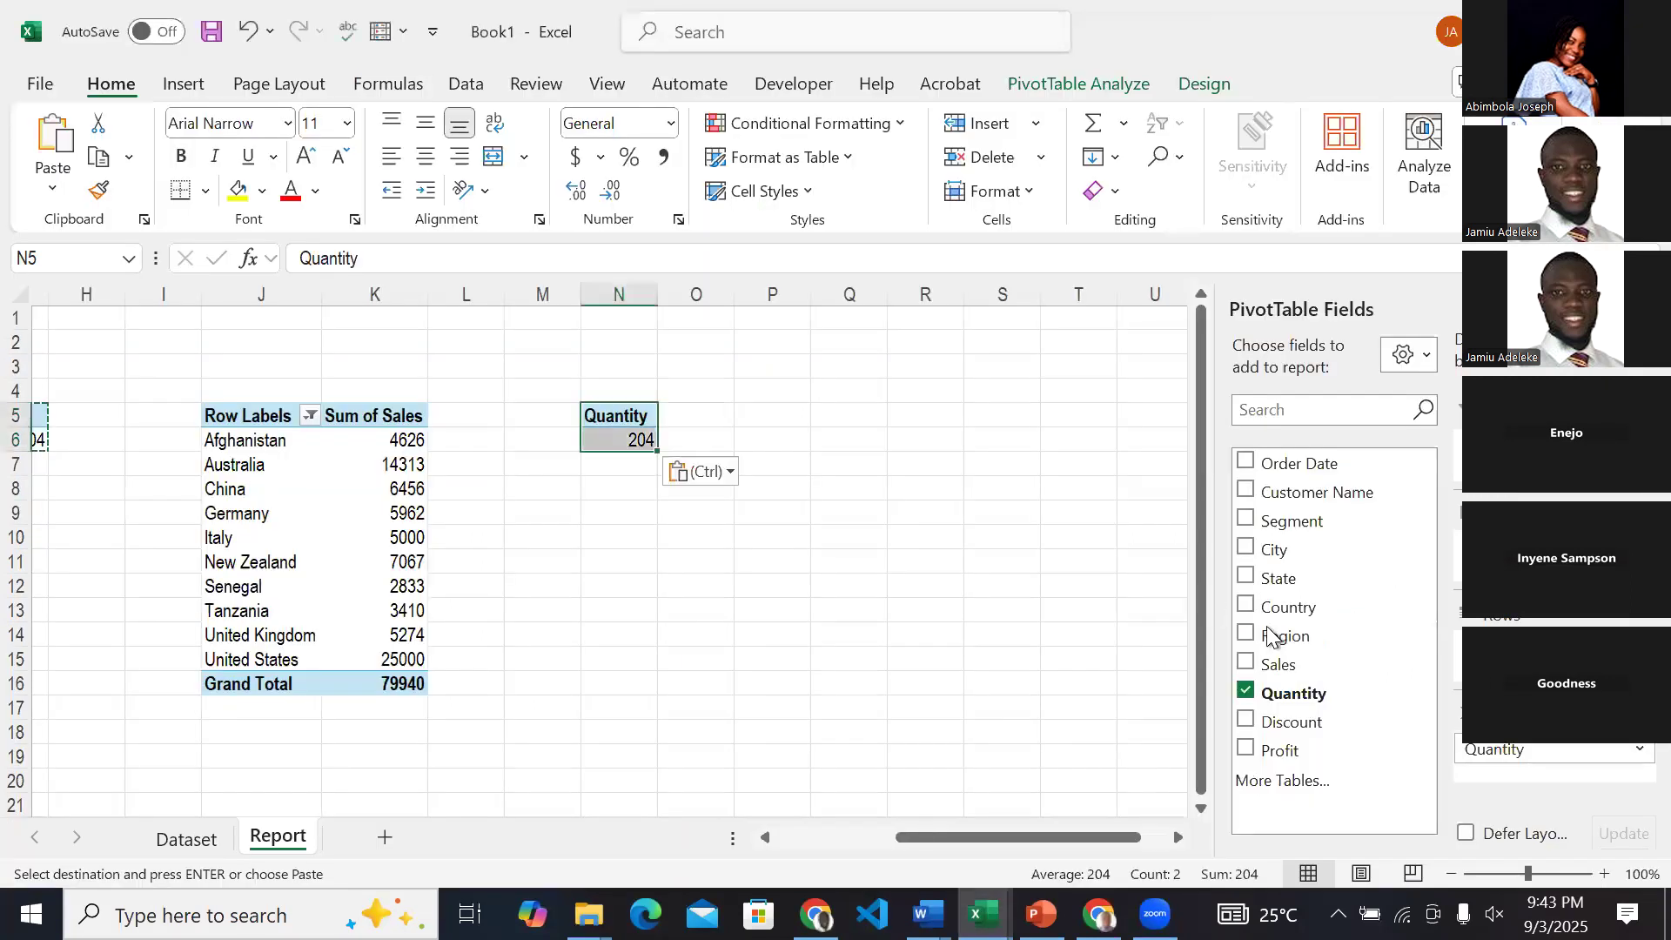
In the N5 PivotTable, replace the Quantity field with Profit and add Region as row labels.
click(1246, 691)
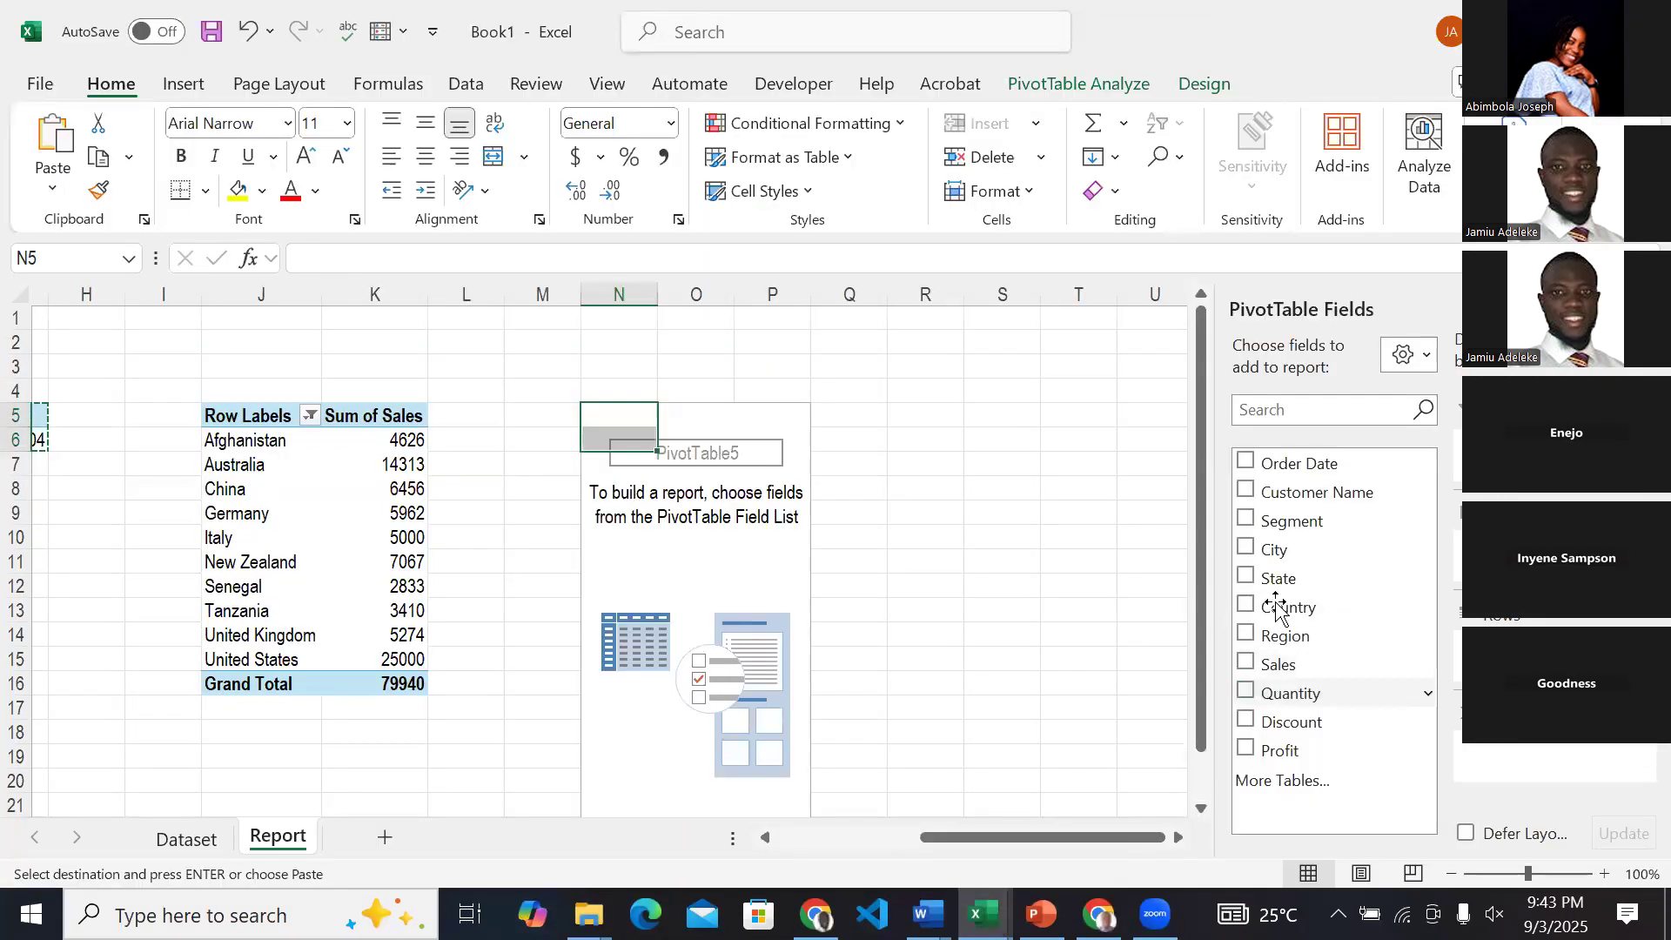
click(1247, 749)
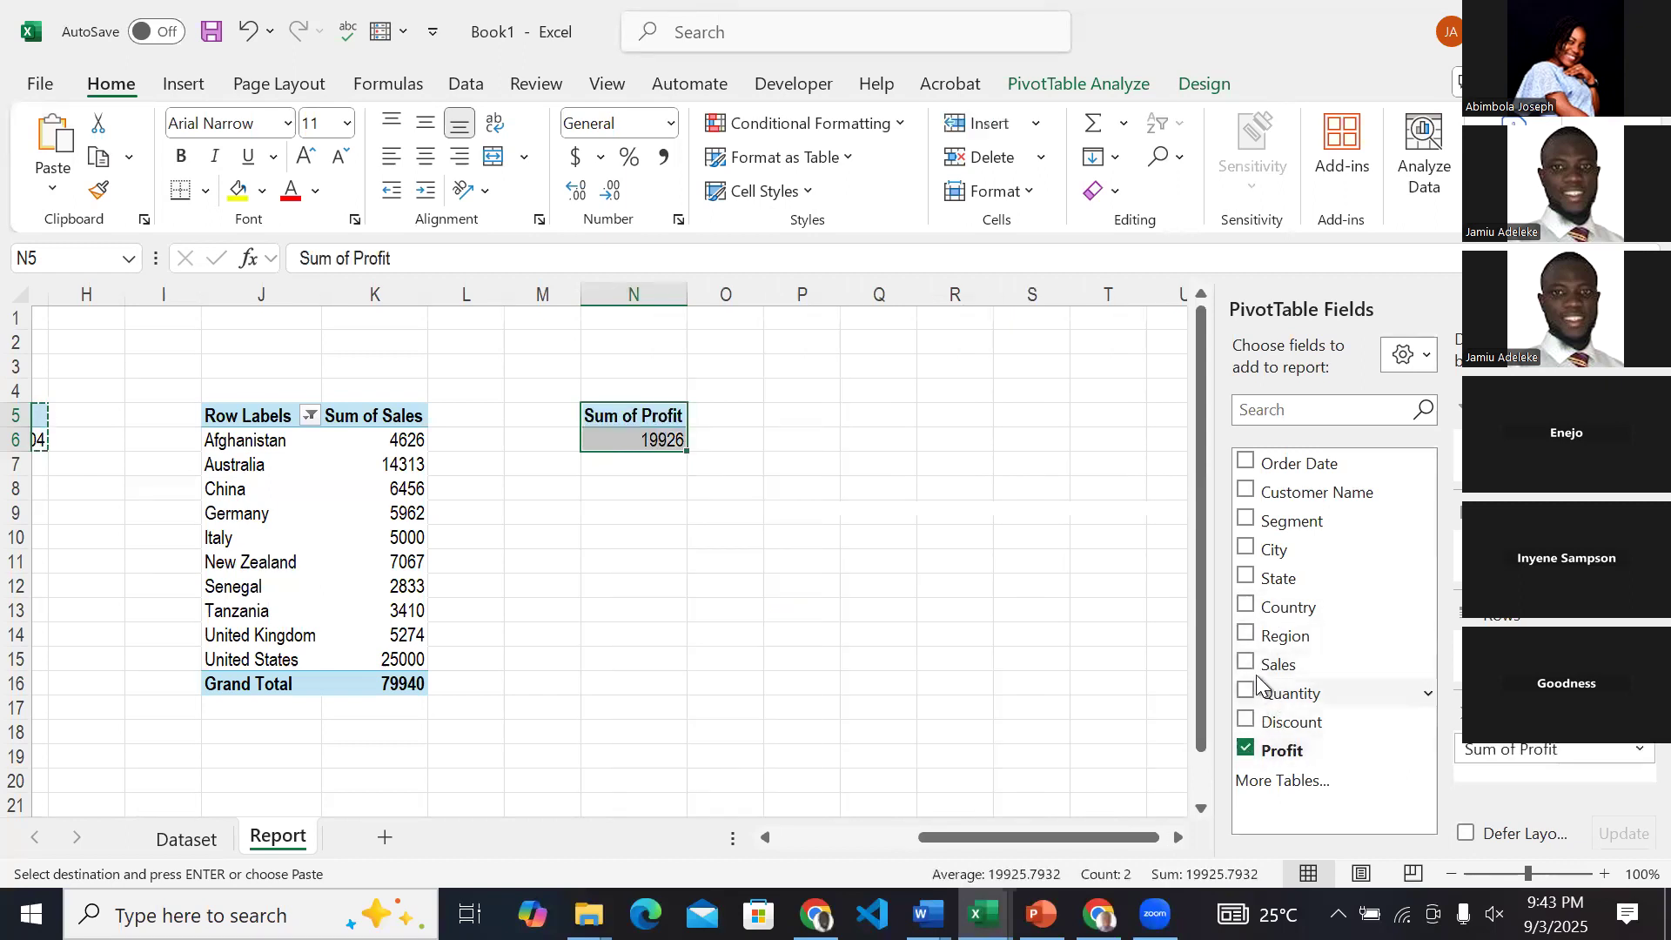
click(1246, 636)
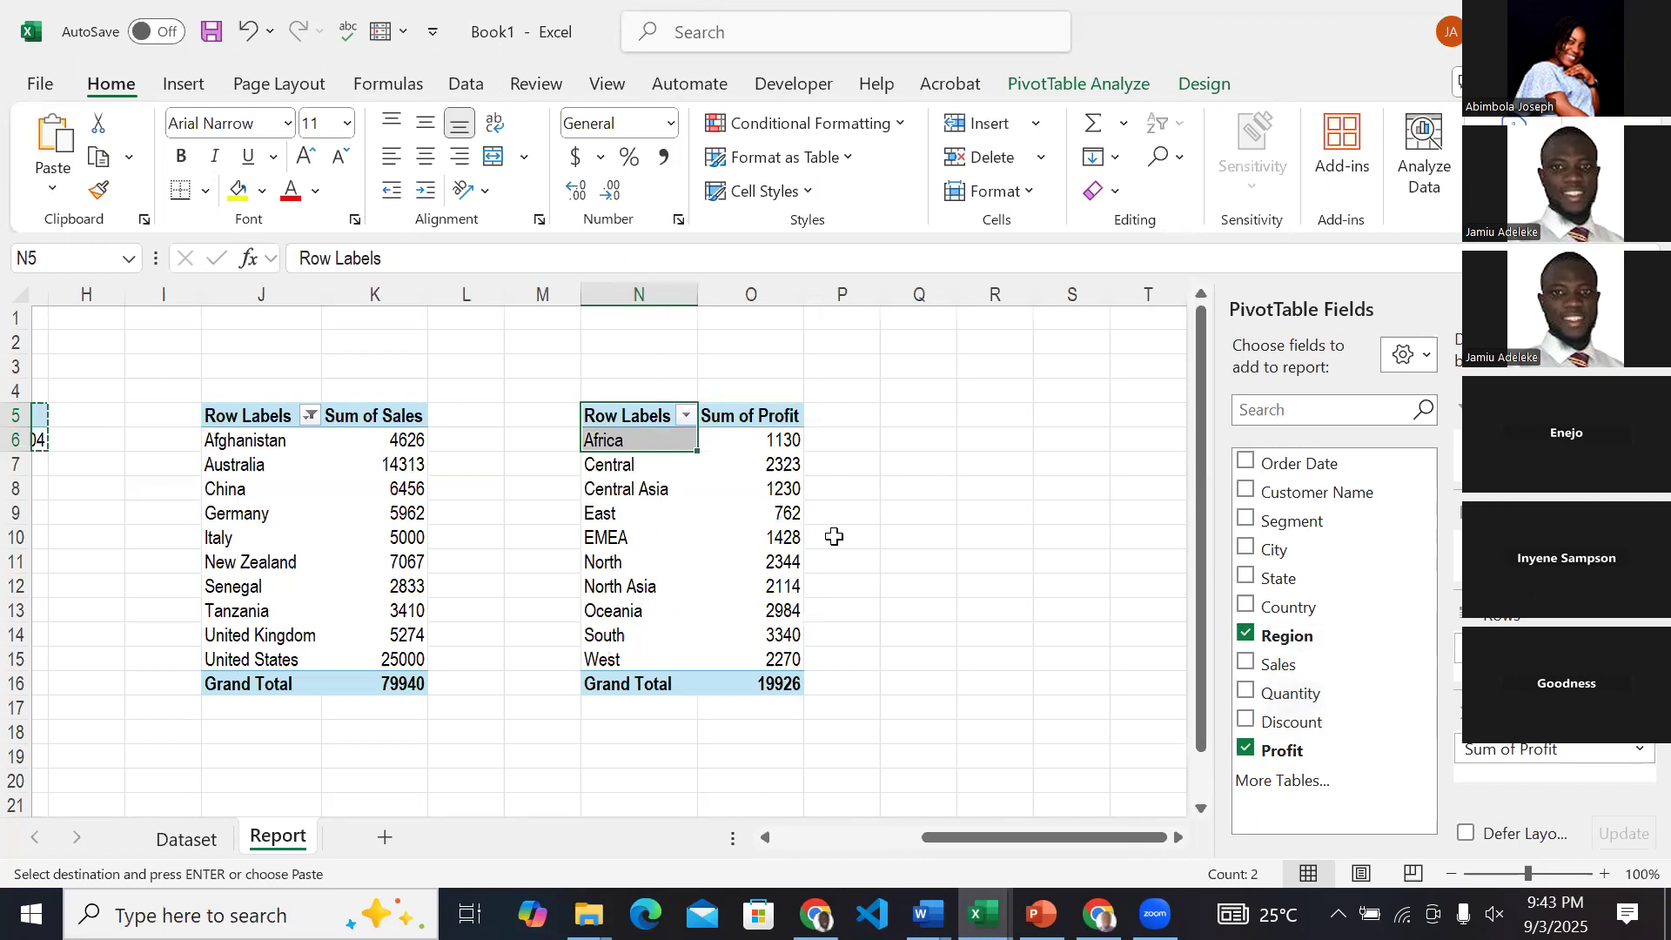
Copy the Quantity PivotTable in G5:G6 once more and paste it at R5.
scroll(292, 494, left, 5)
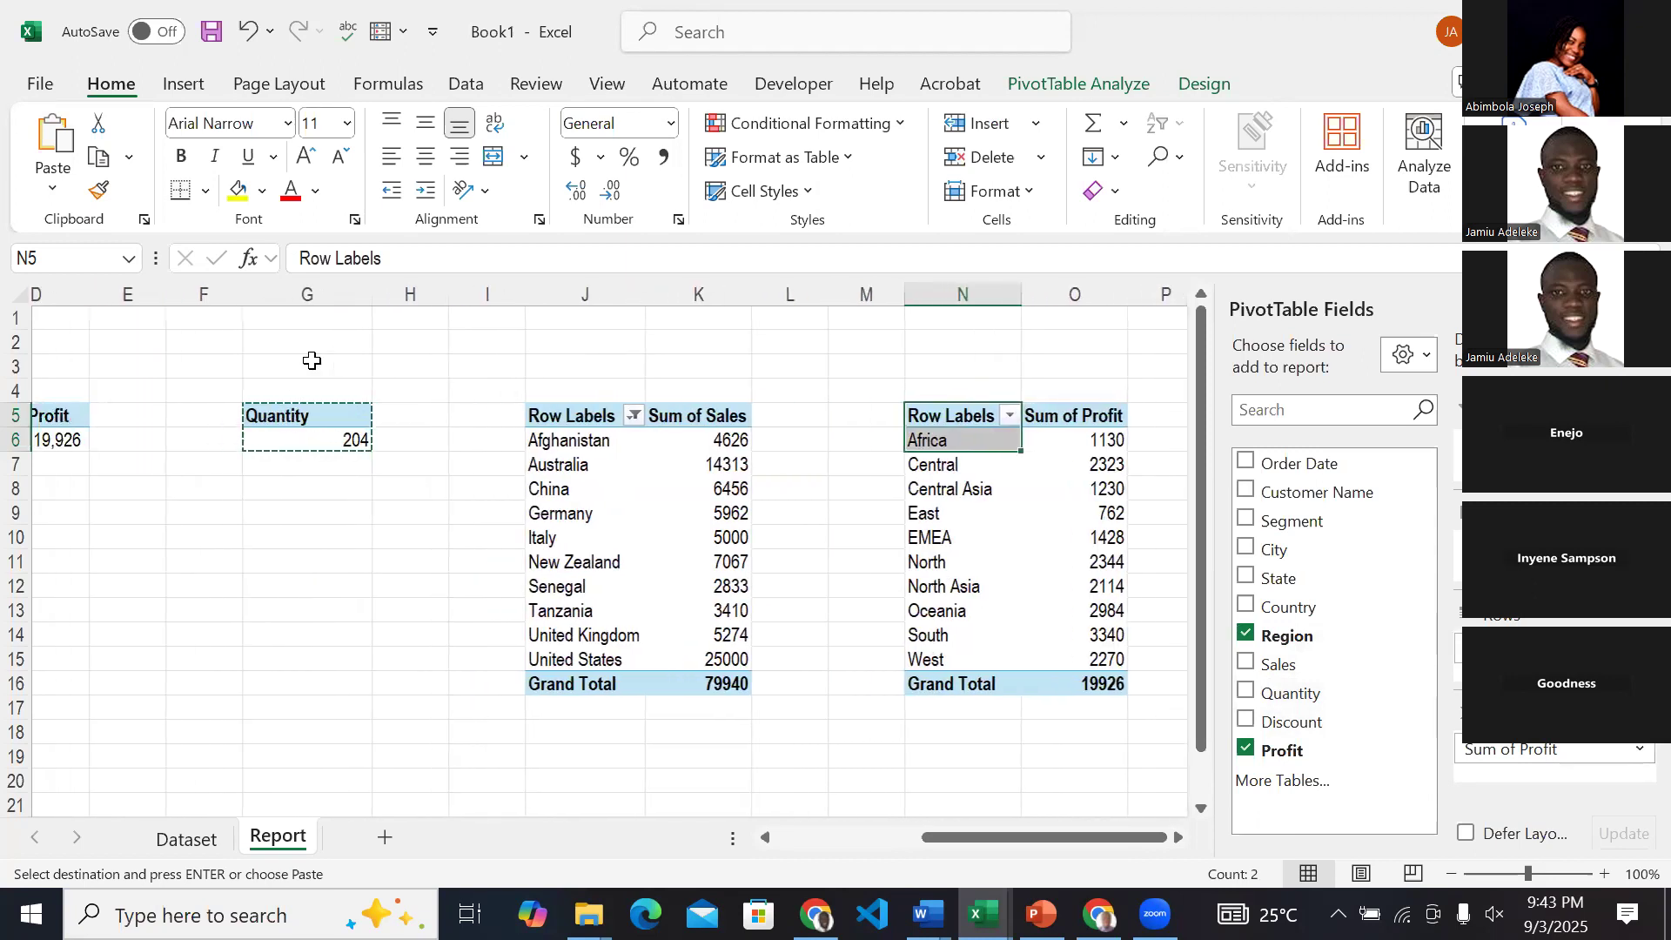
click(287, 418)
drag(347, 436, 347, 441)
key(ctrl+c)
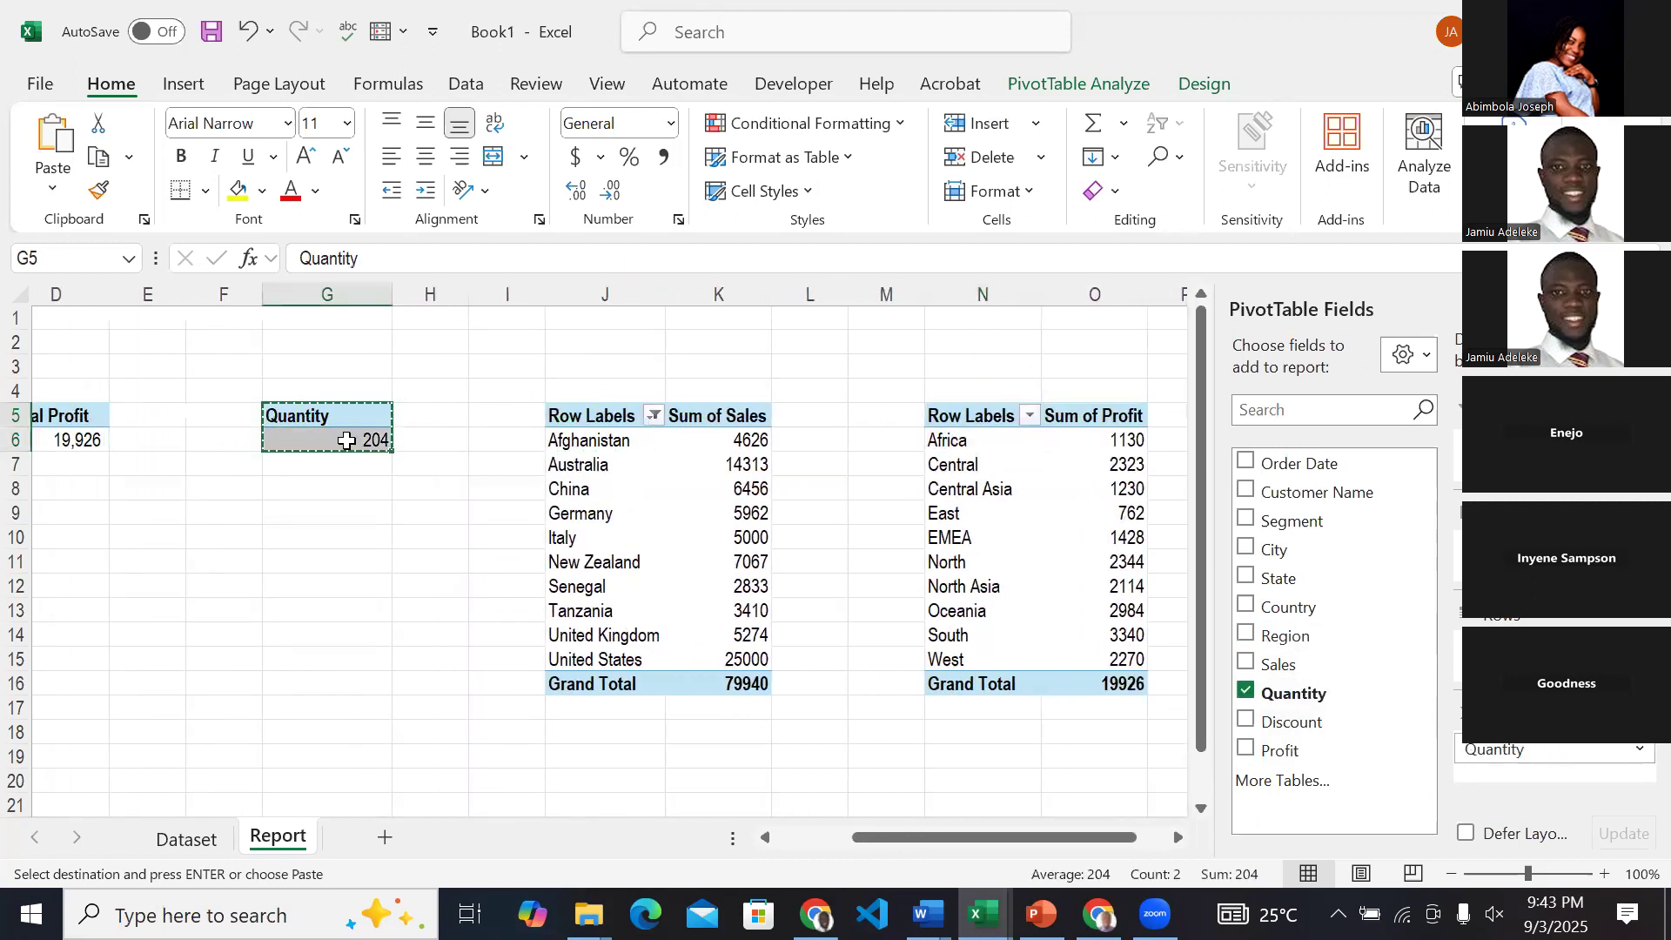
scroll(347, 441, right, 5)
scroll(346, 440, right, 1)
click(825, 408)
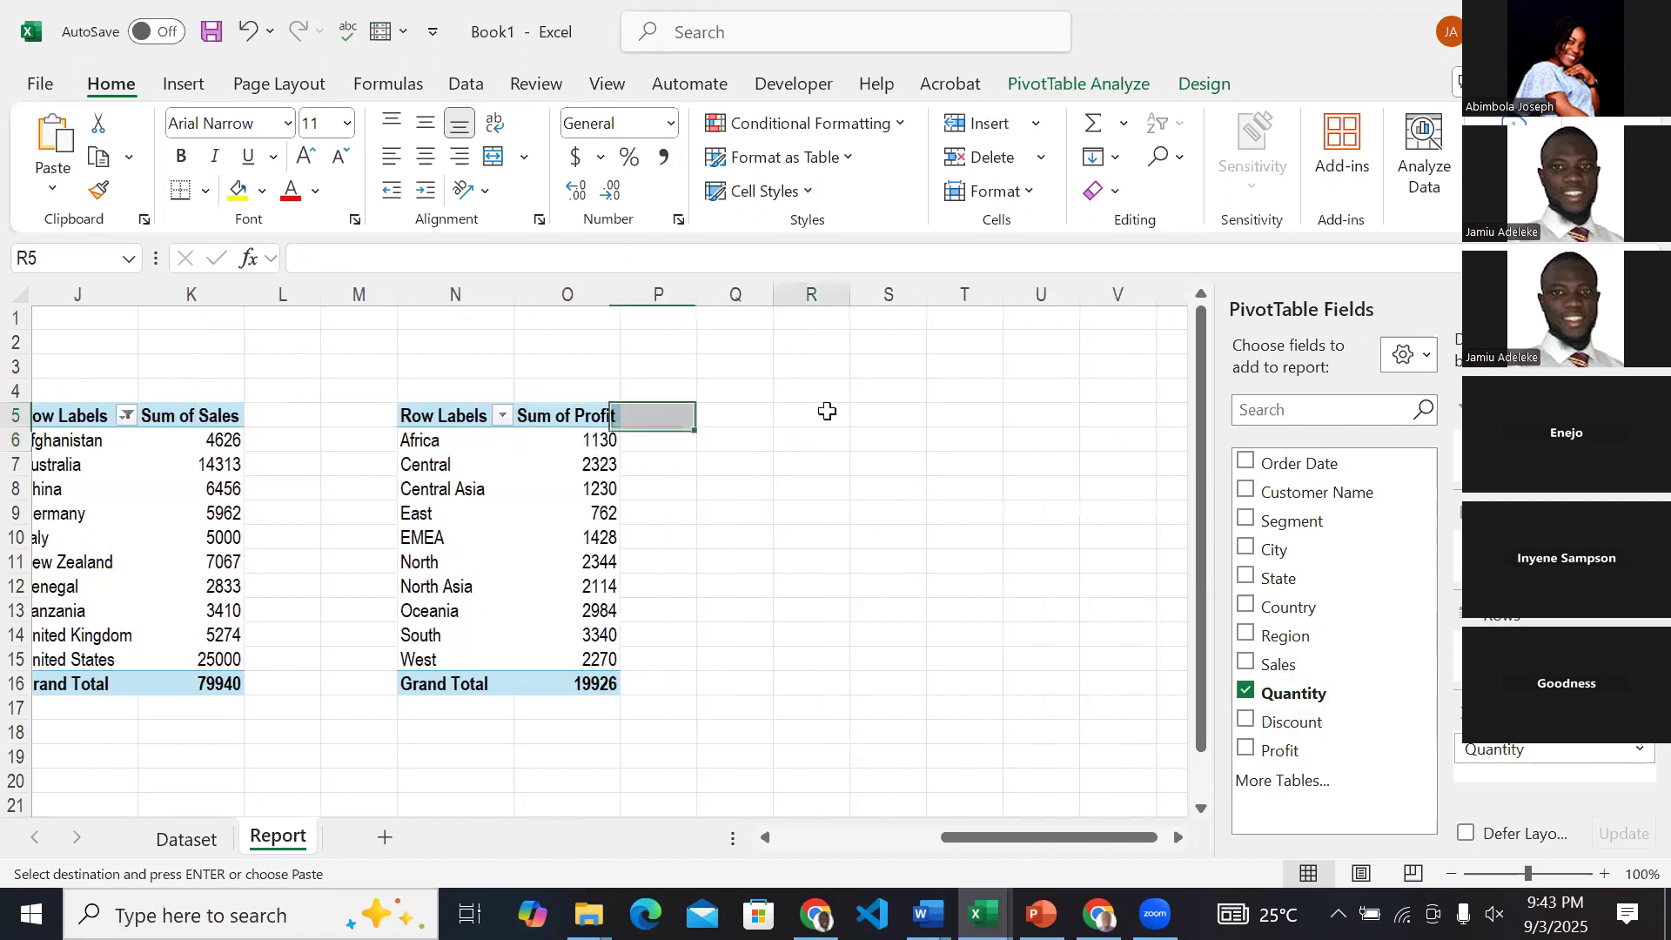
key(ctrl+v)
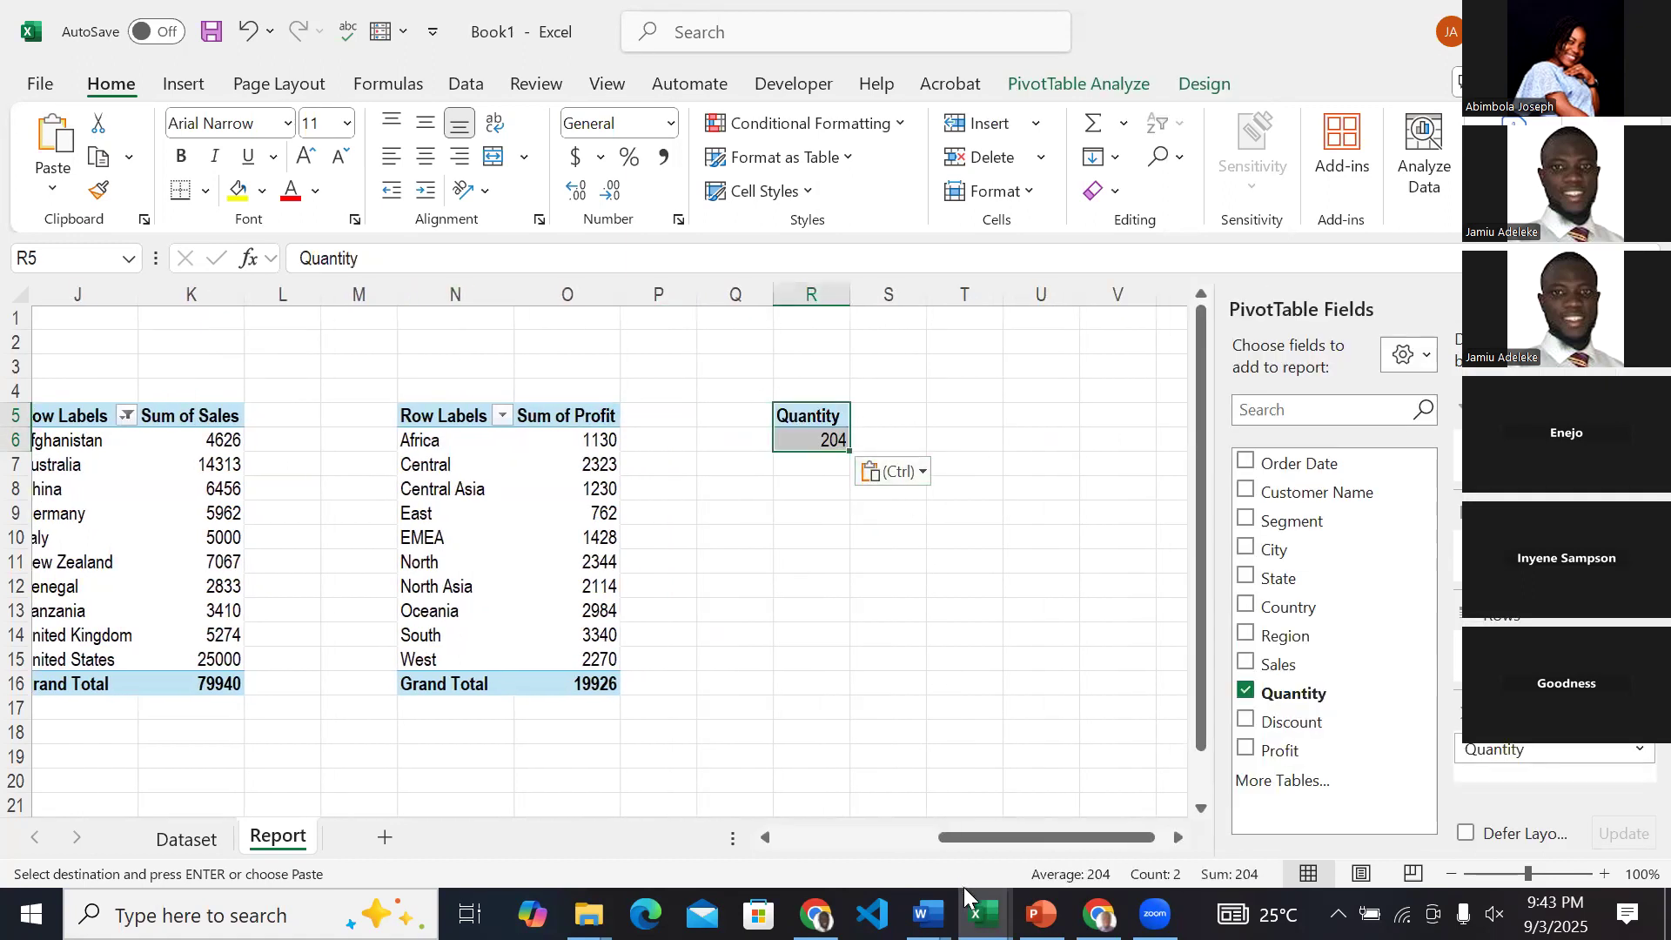
Check the Profit and Sales over the Years chart on the ABC & Co Sales Dashboard, returning to Book1.
click(982, 914)
click(1059, 825)
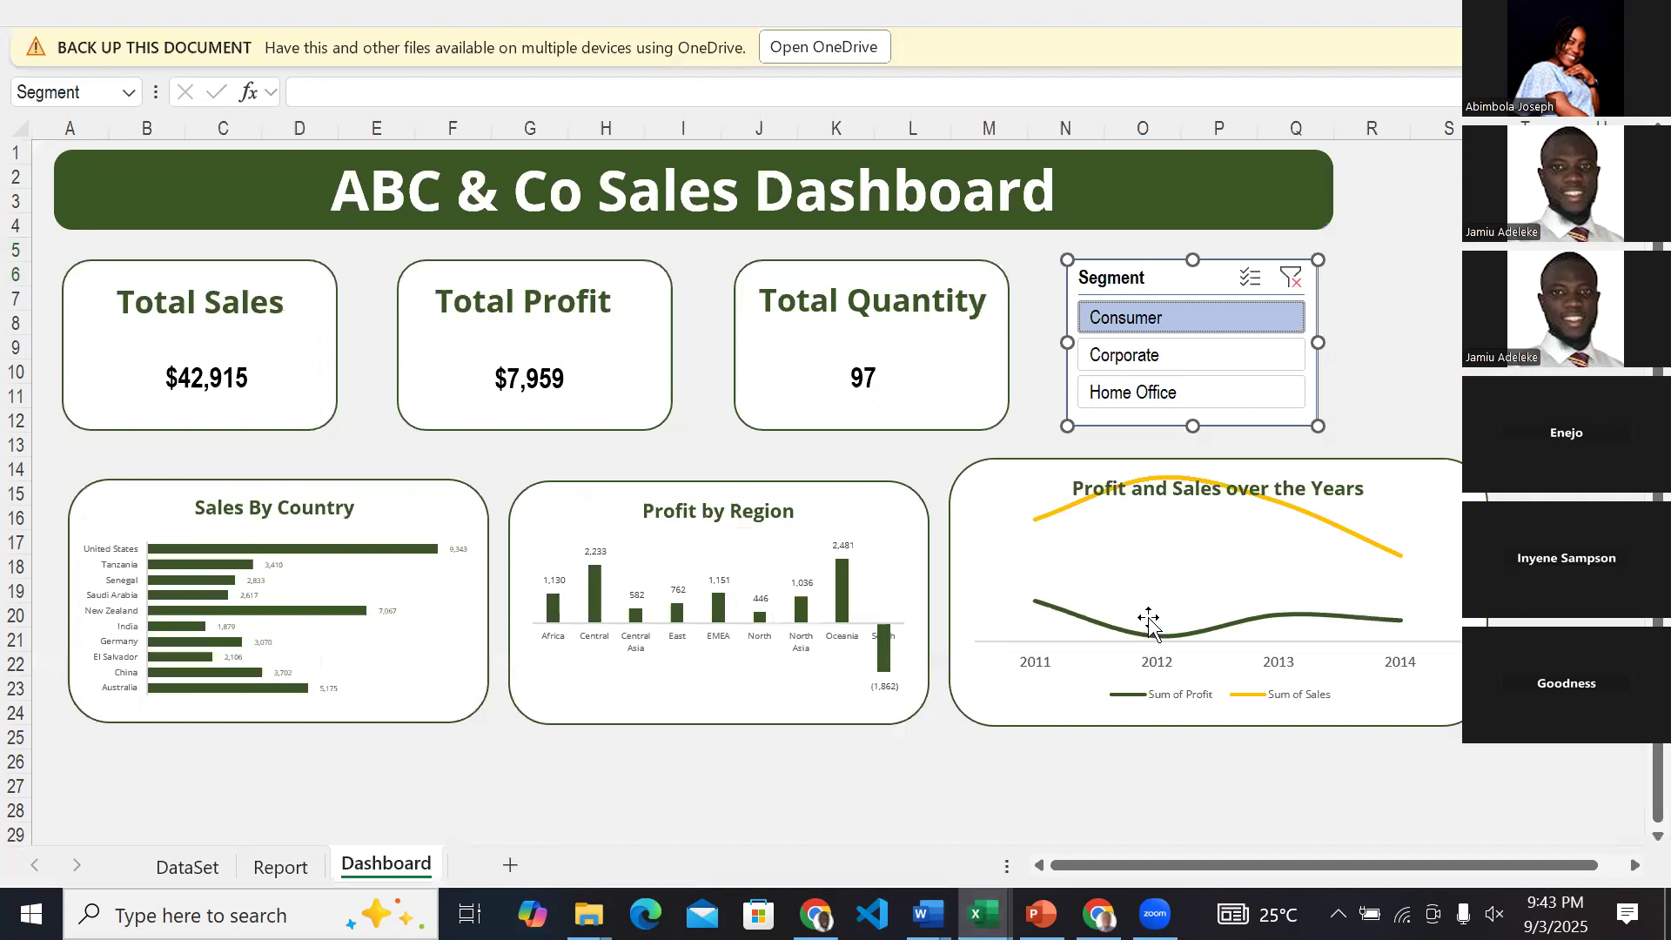
click(981, 914)
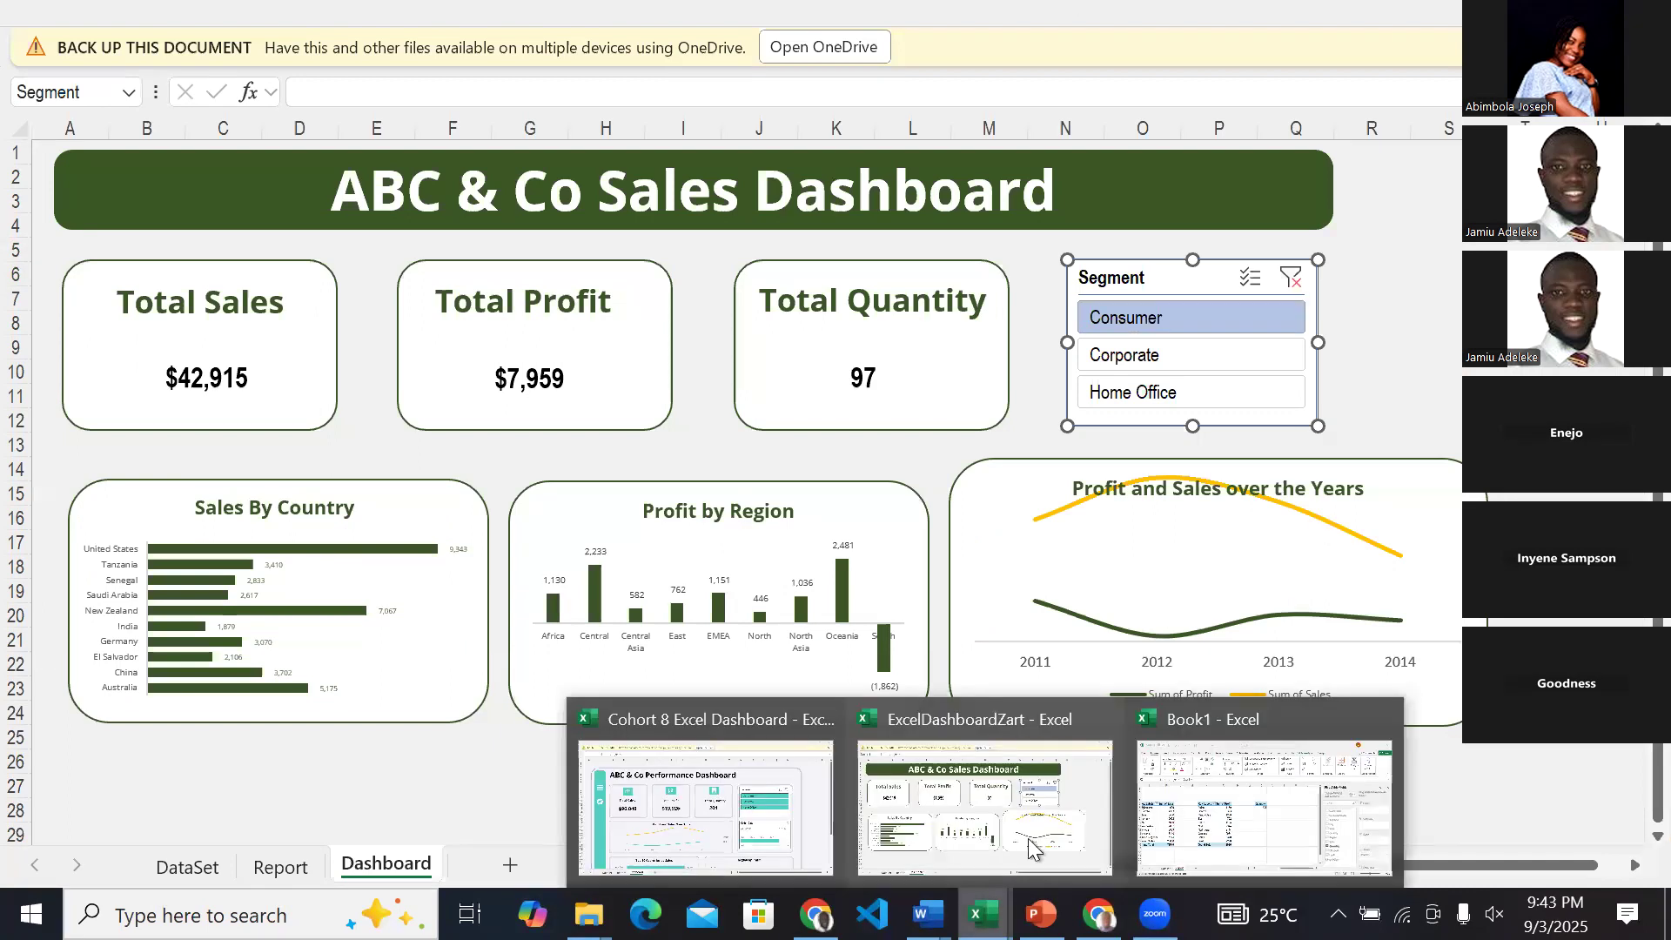
click(1172, 810)
In the R5 PivotTable, replace Quantity with Profit and Sales, and add Order Date as row labels.
scroll(1171, 808, right, 2)
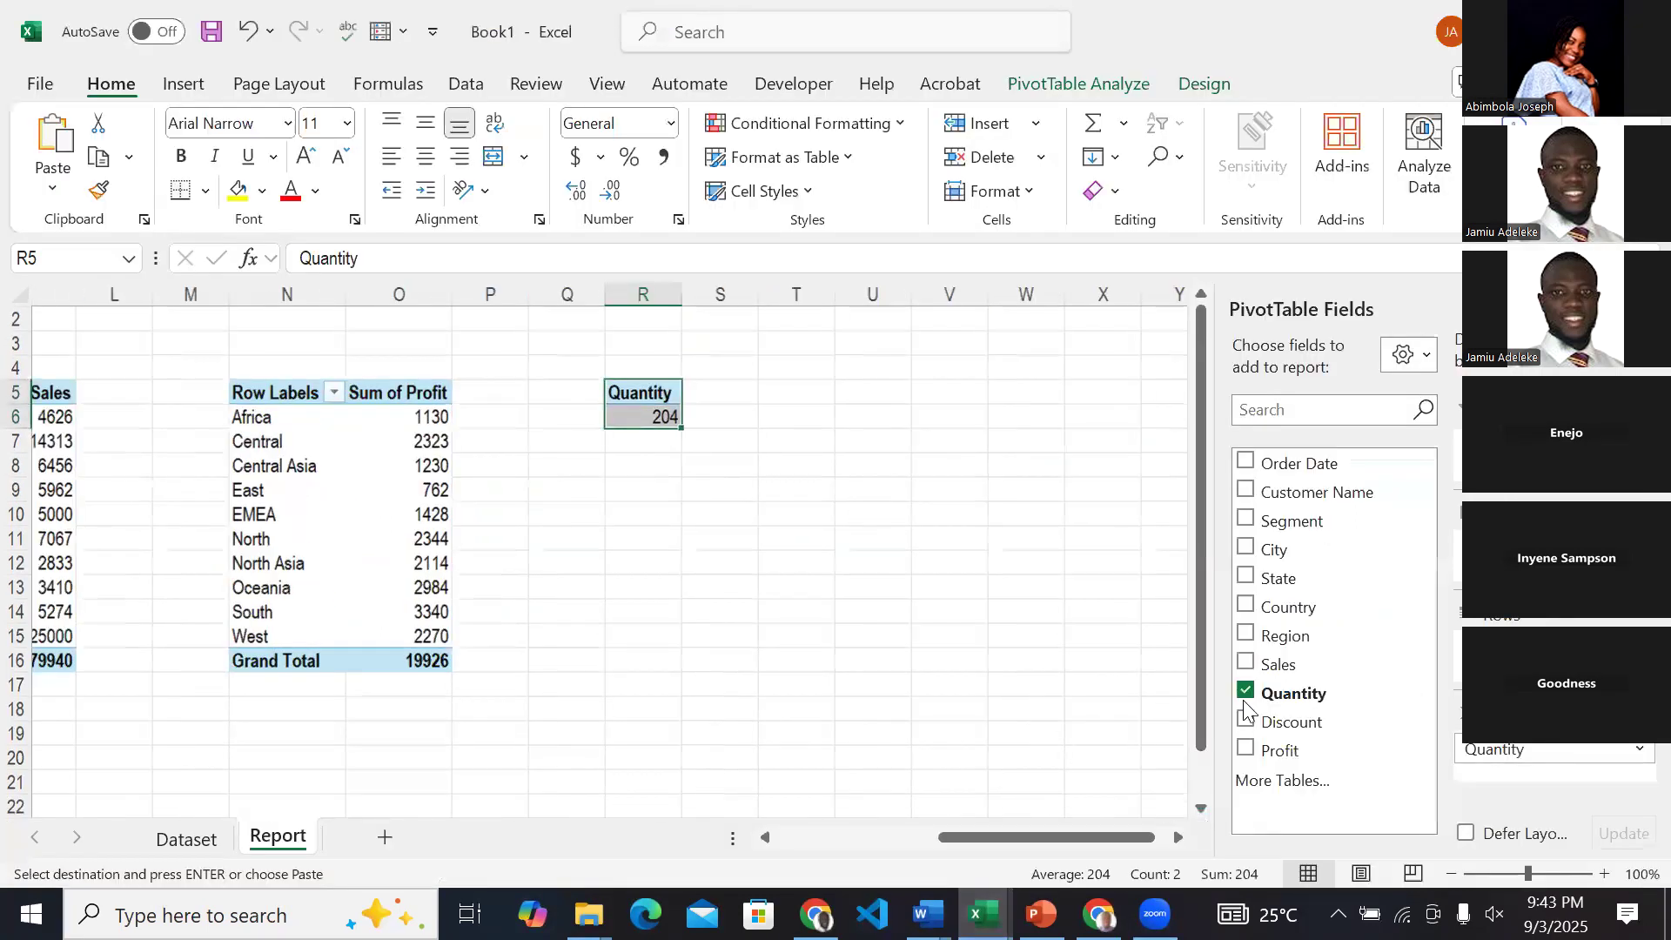
click(1247, 692)
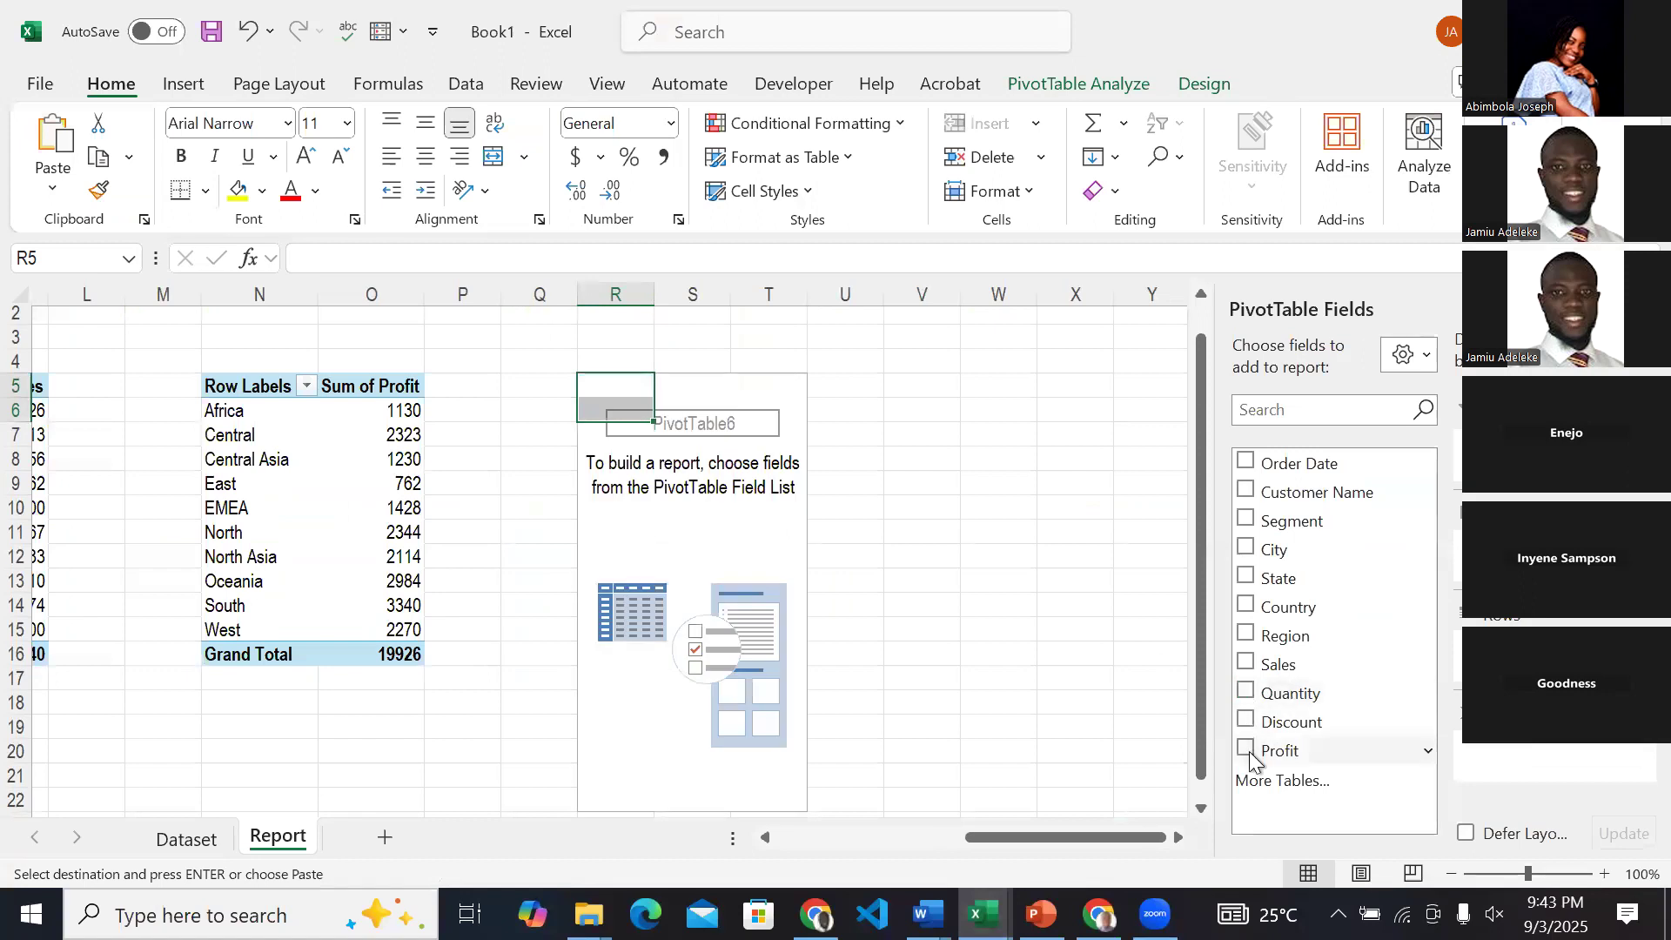
click(1247, 750)
click(1246, 665)
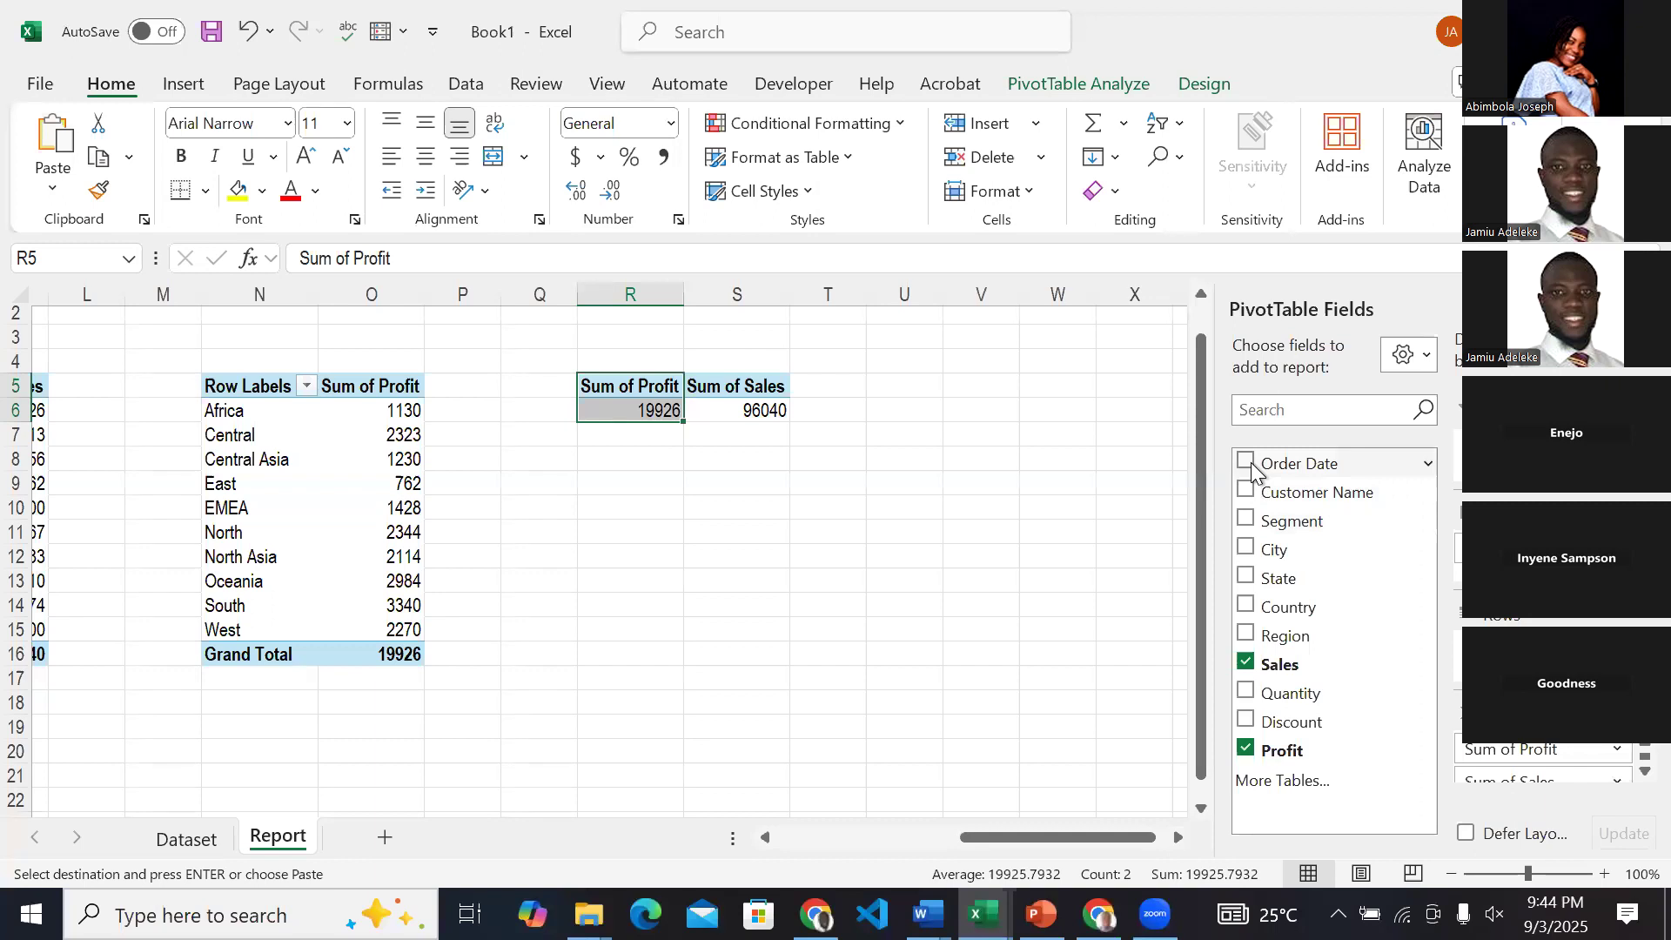
click(1250, 464)
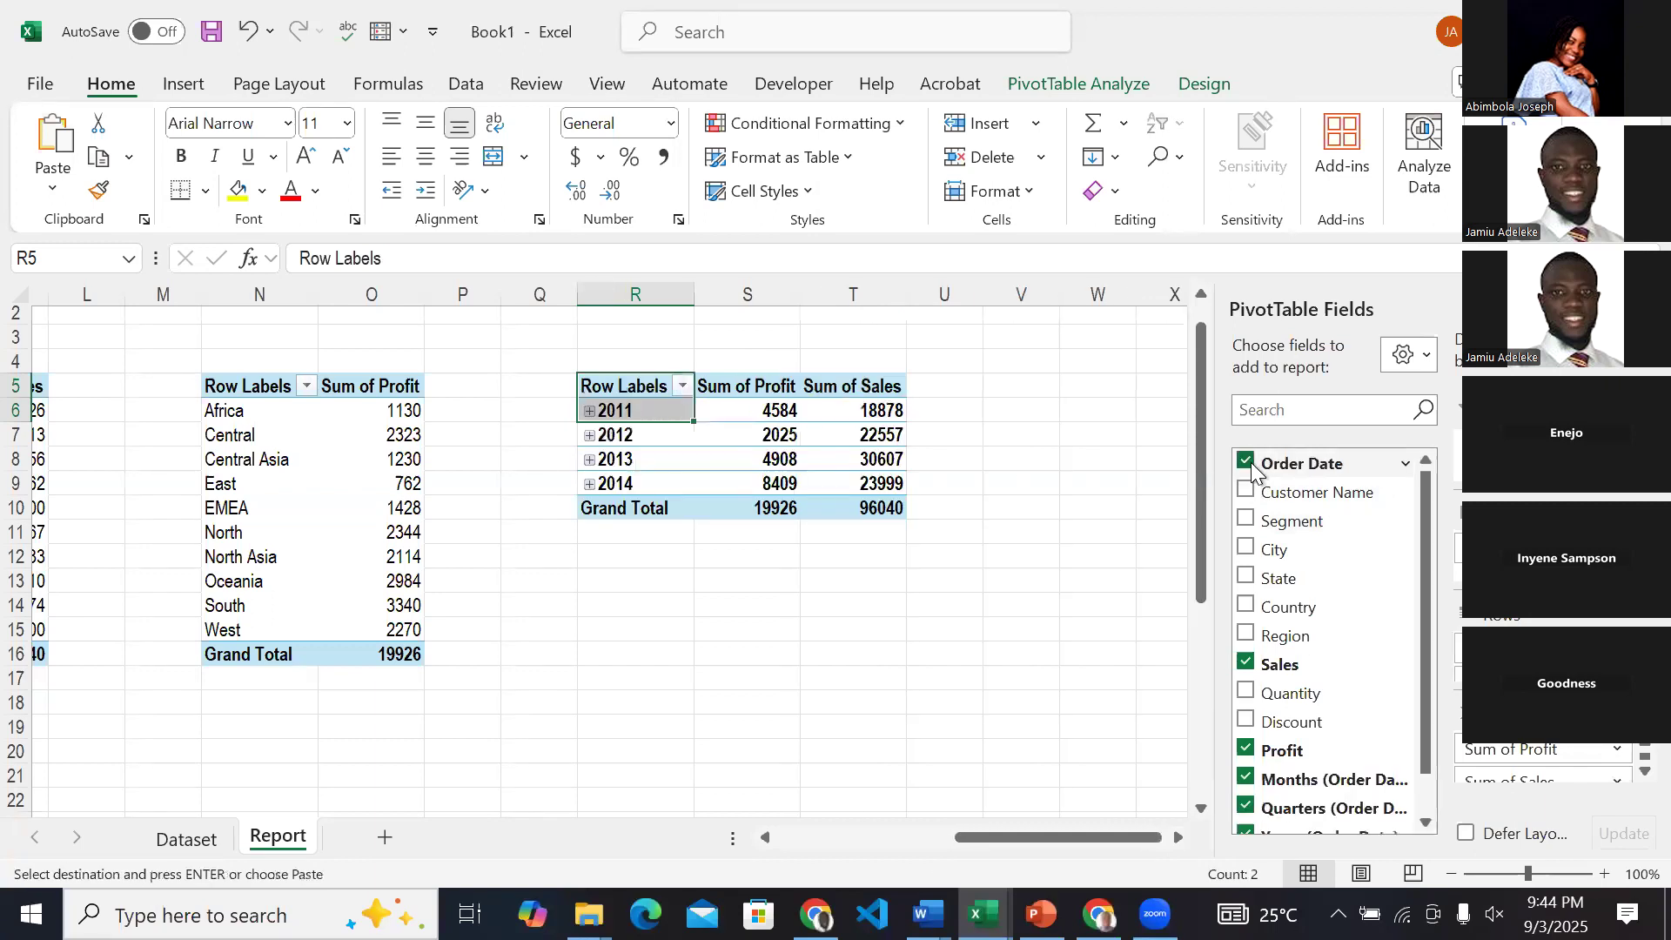
Compare the Order Date values on the Dataset sheet with the Report PivotTable's Months, Quarters and Years fields.
scroll(1297, 697, down, 1)
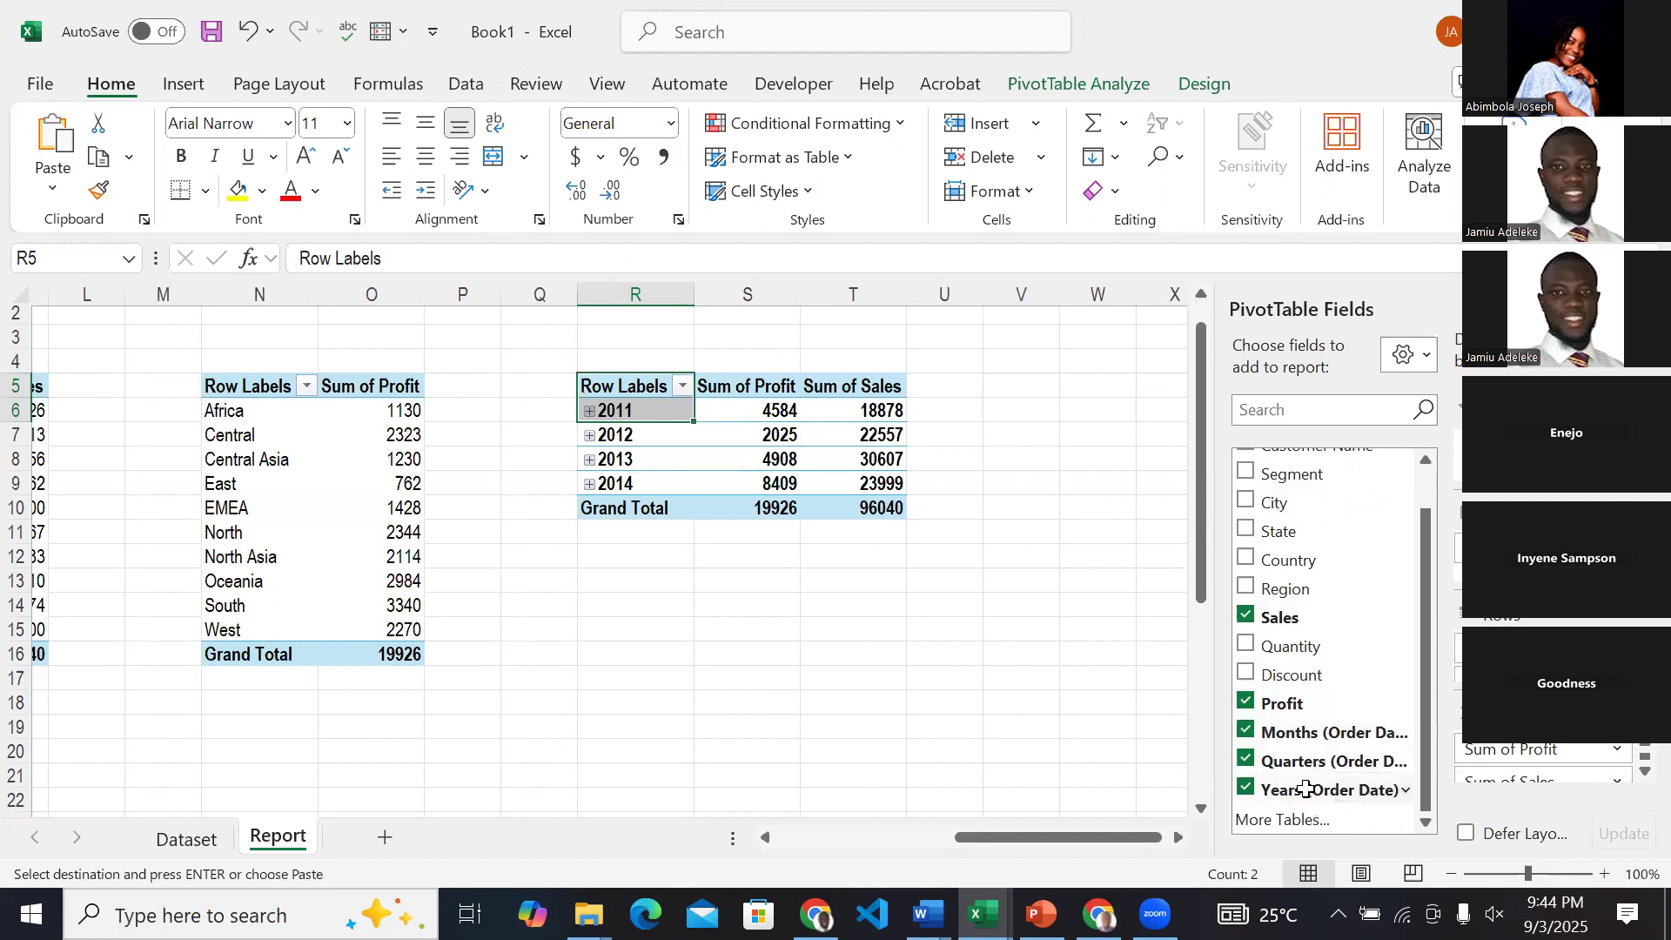
click(232, 840)
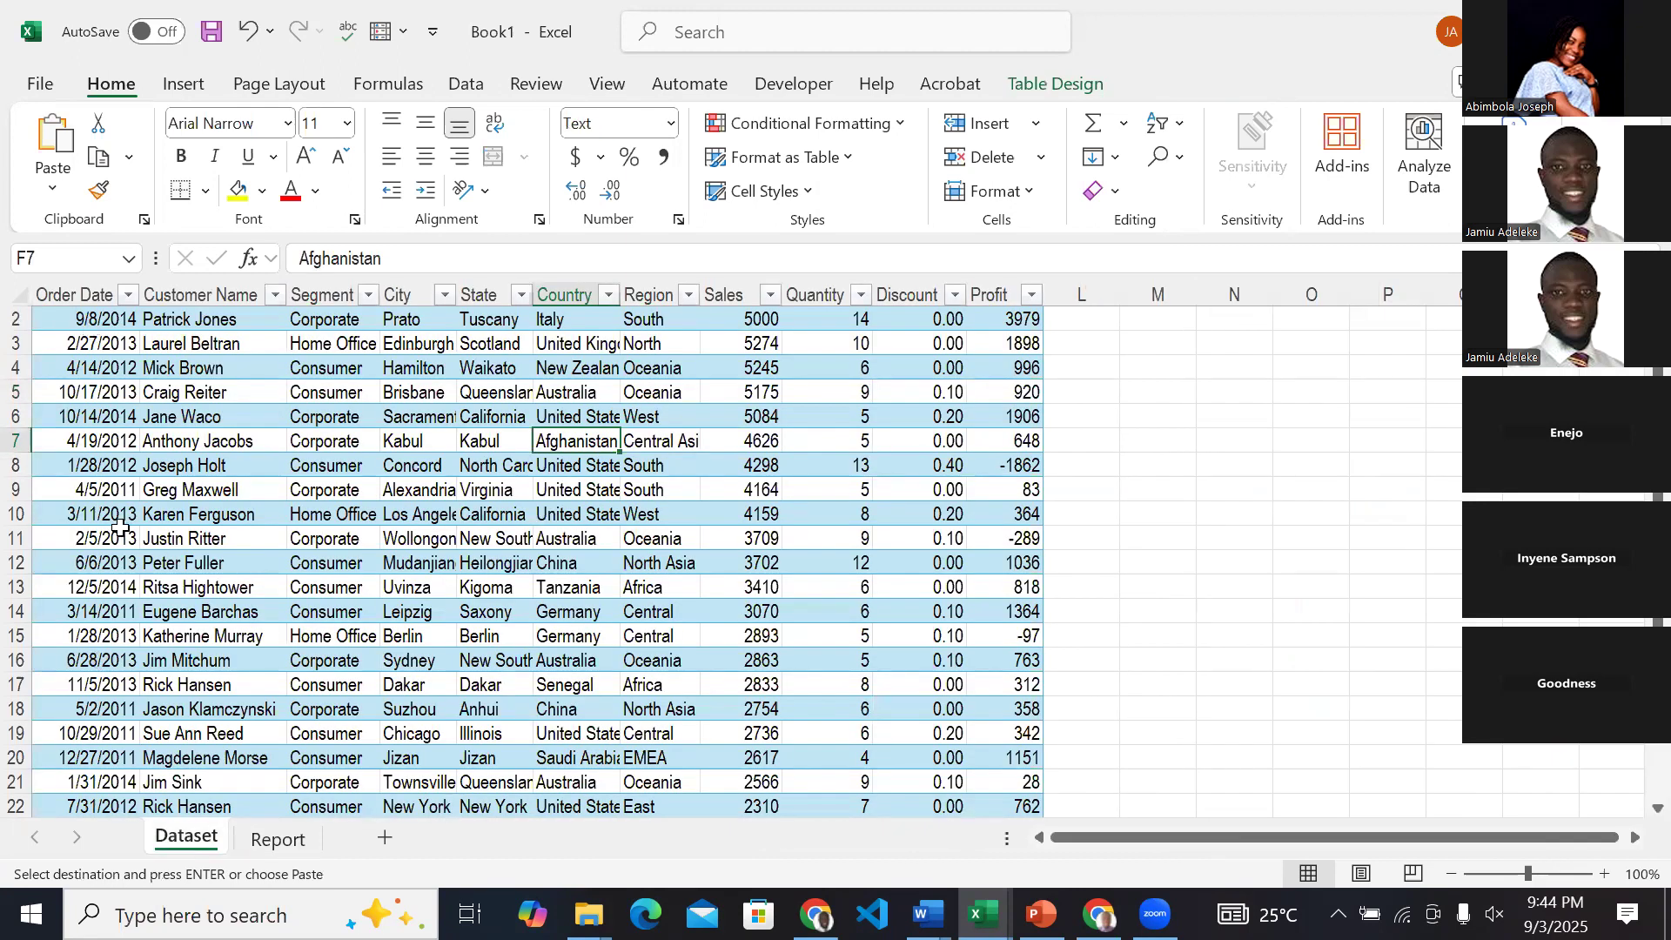
scroll(121, 526, down, 3)
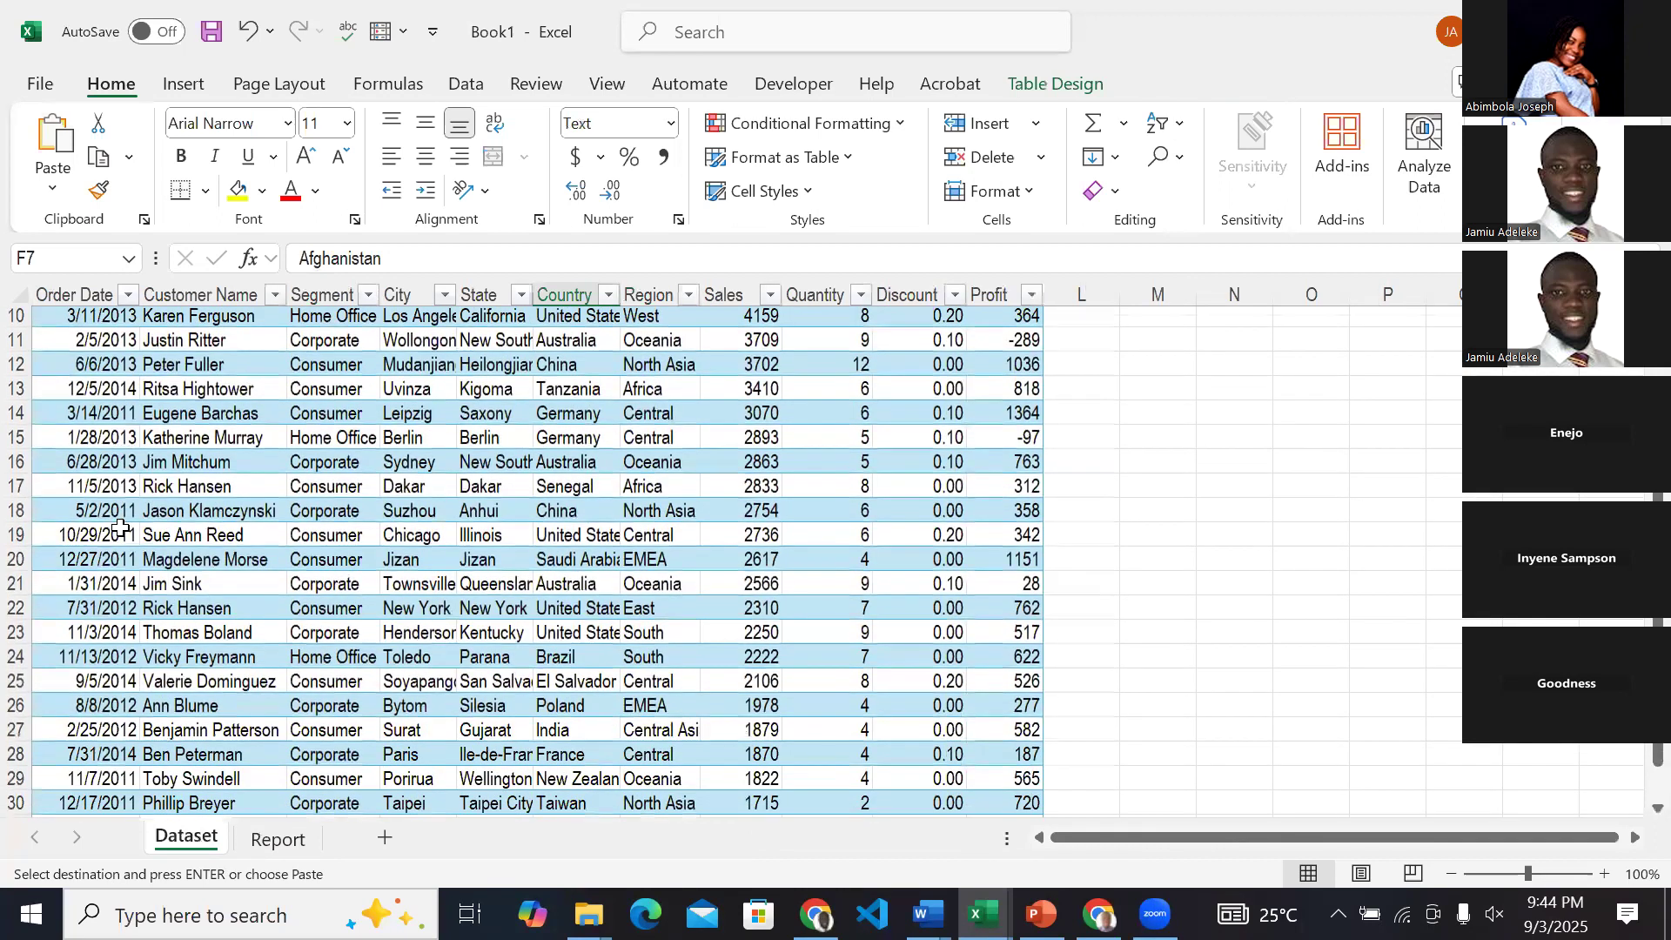
scroll(120, 527, up, 3)
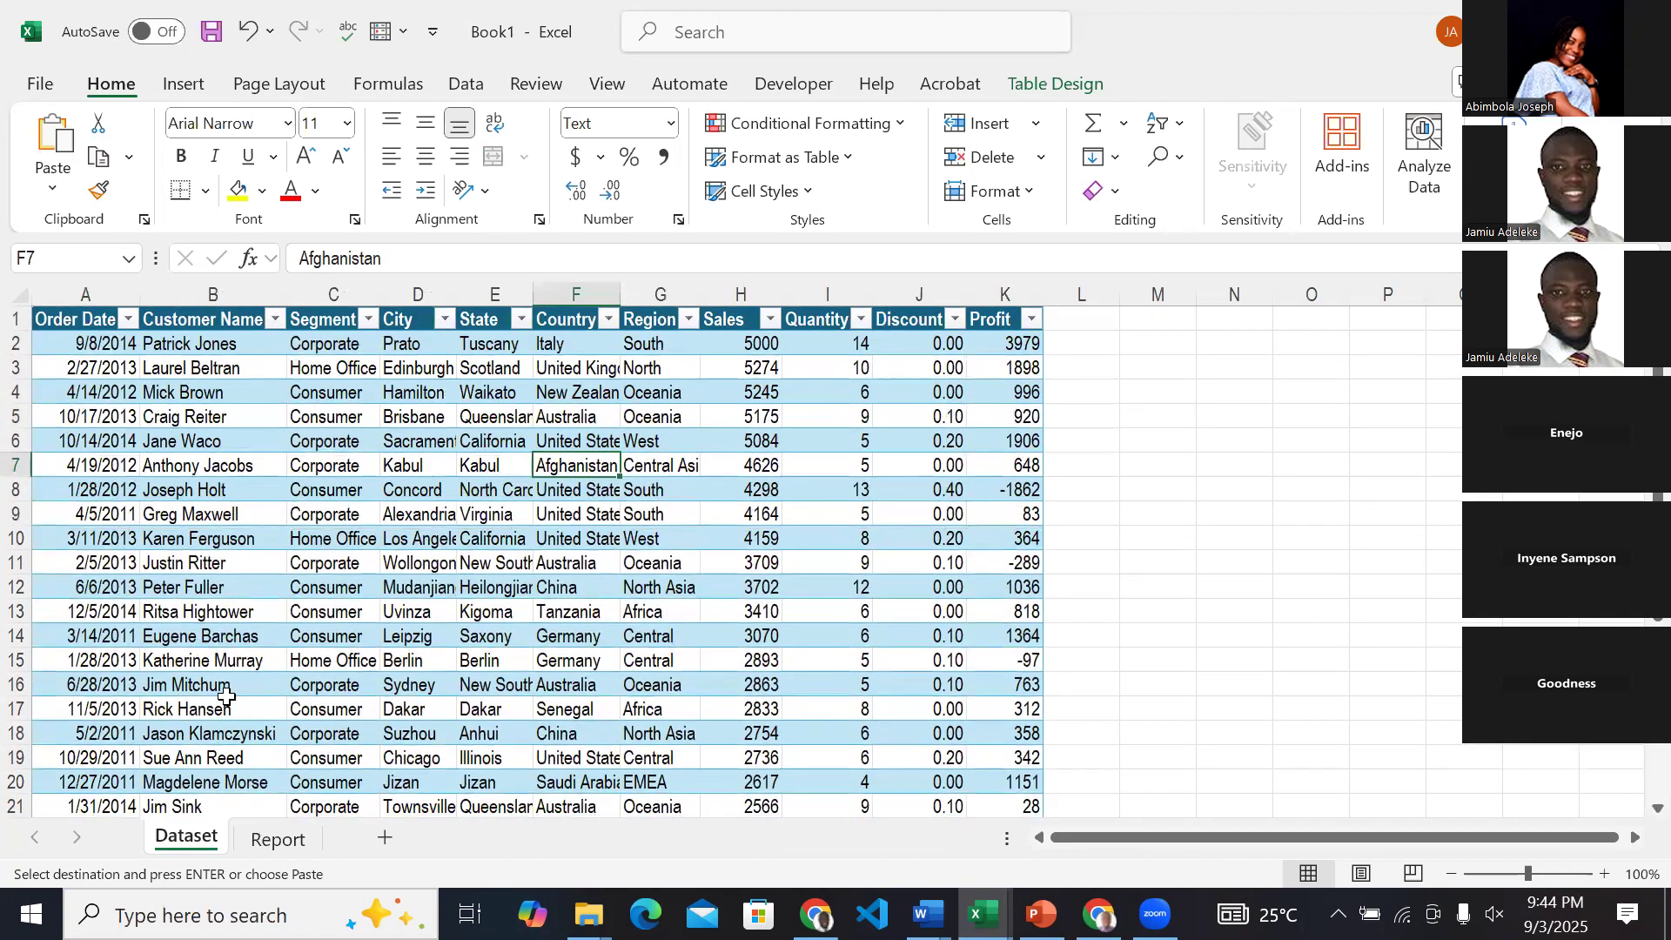
click(278, 837)
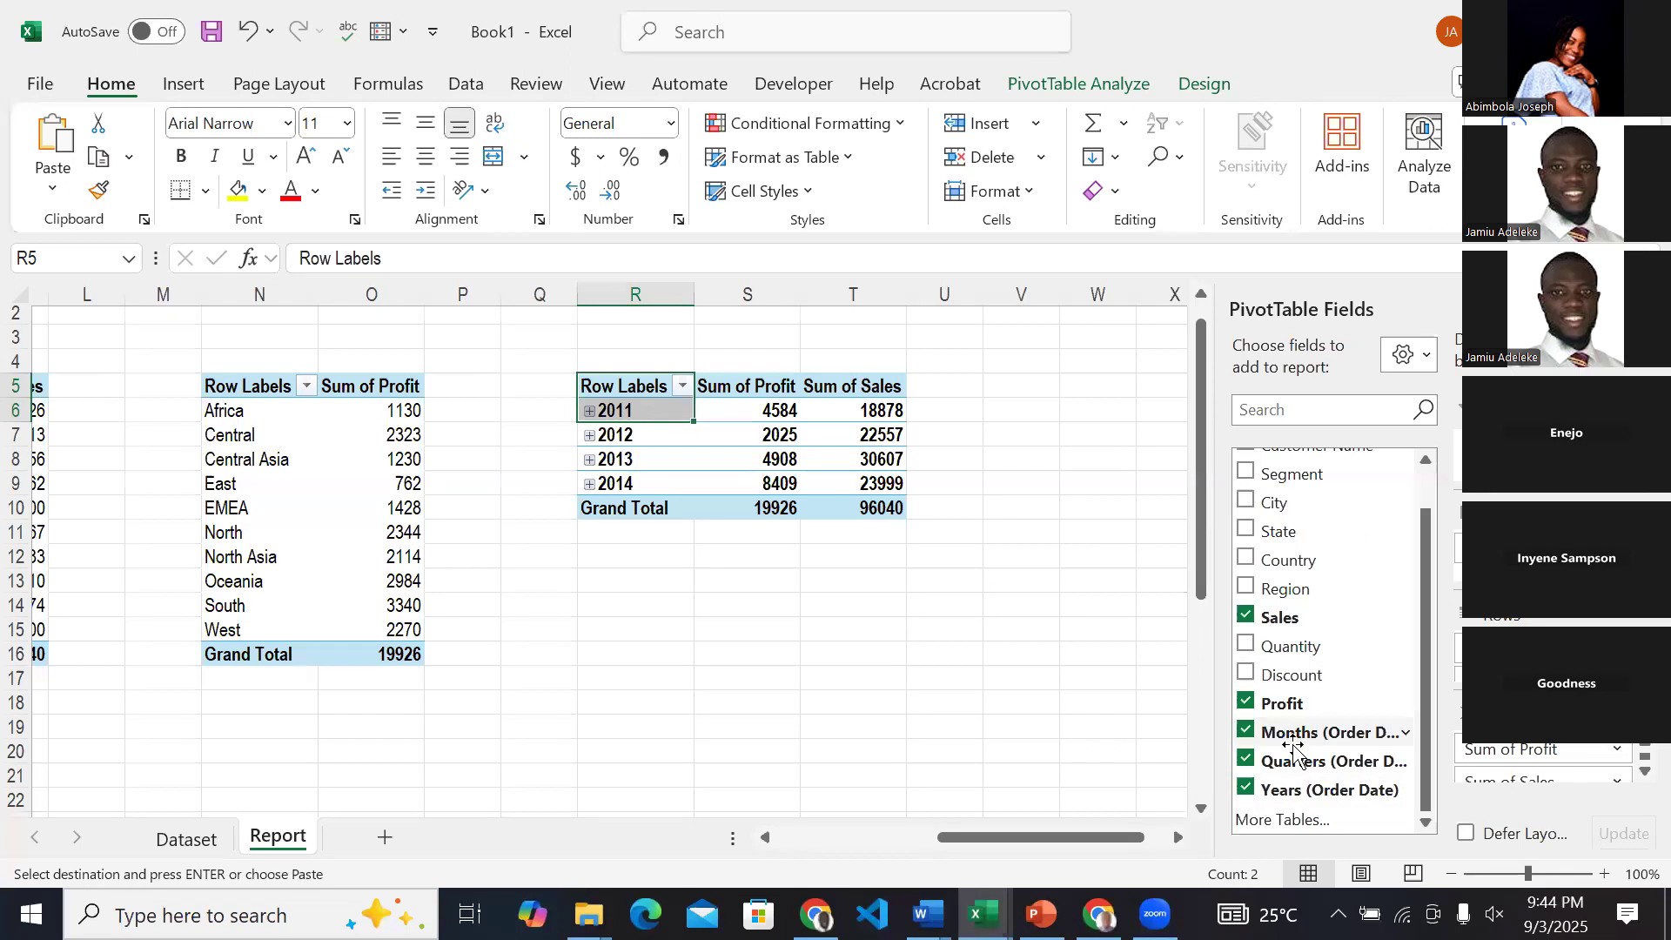
scroll(1289, 582, up, 1)
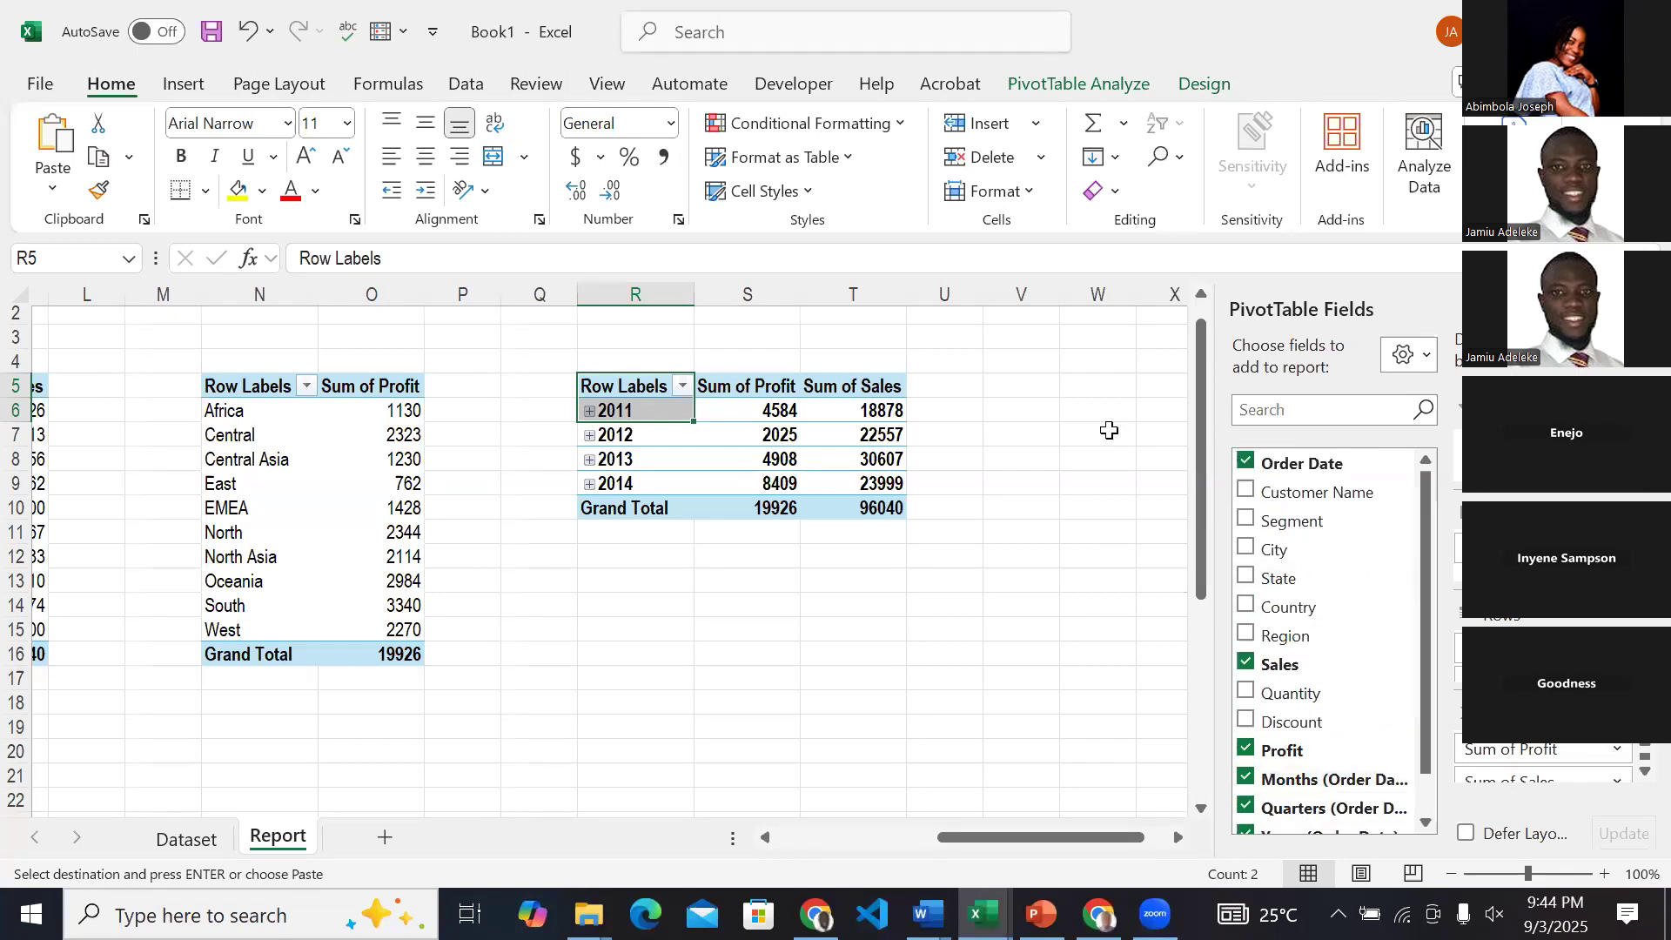
Expand 2011 and its Qtr1 in the R5 PivotTable to inspect the date breakdown, and collapse 2011 again.
click(591, 410)
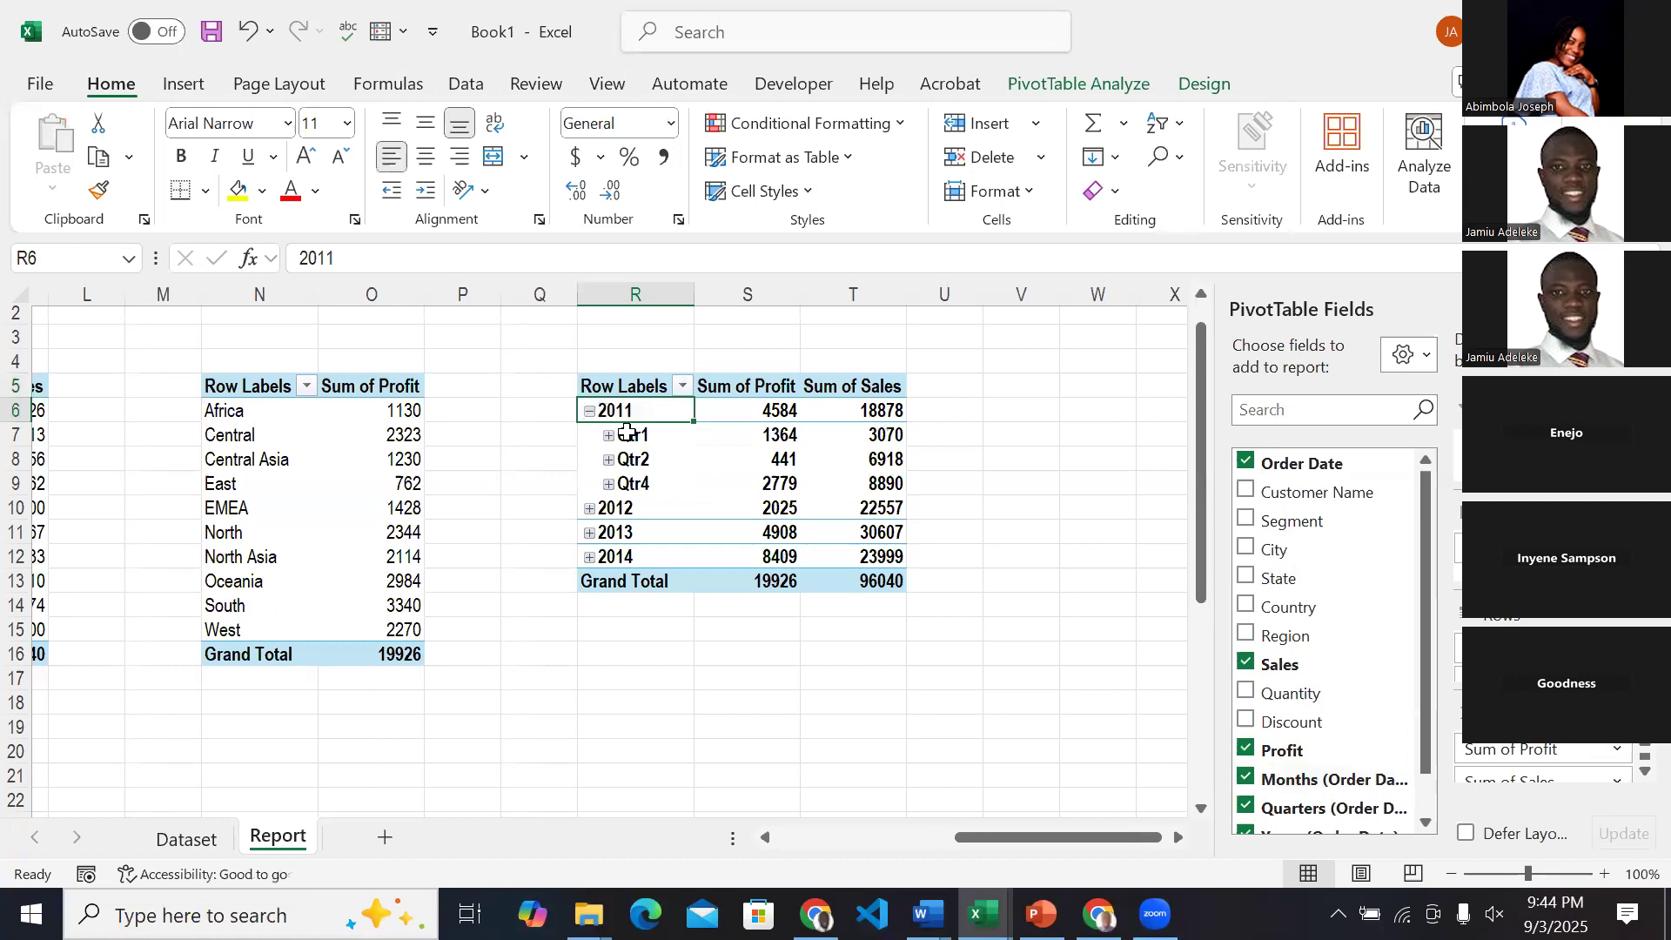
click(608, 435)
click(628, 461)
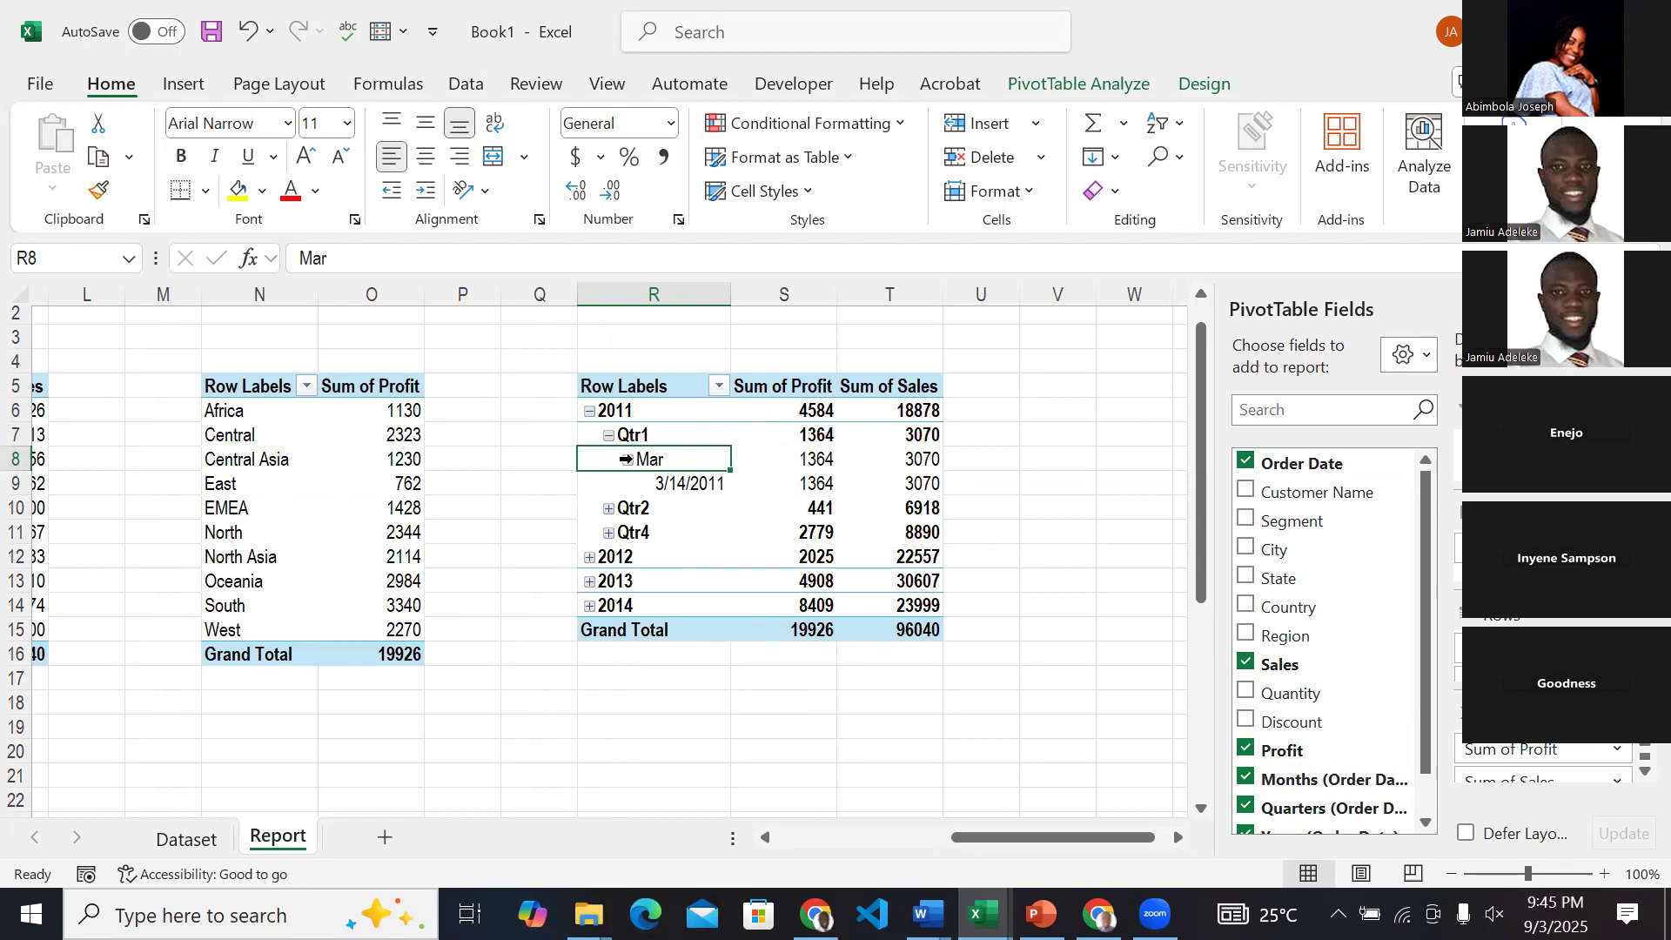
click(591, 411)
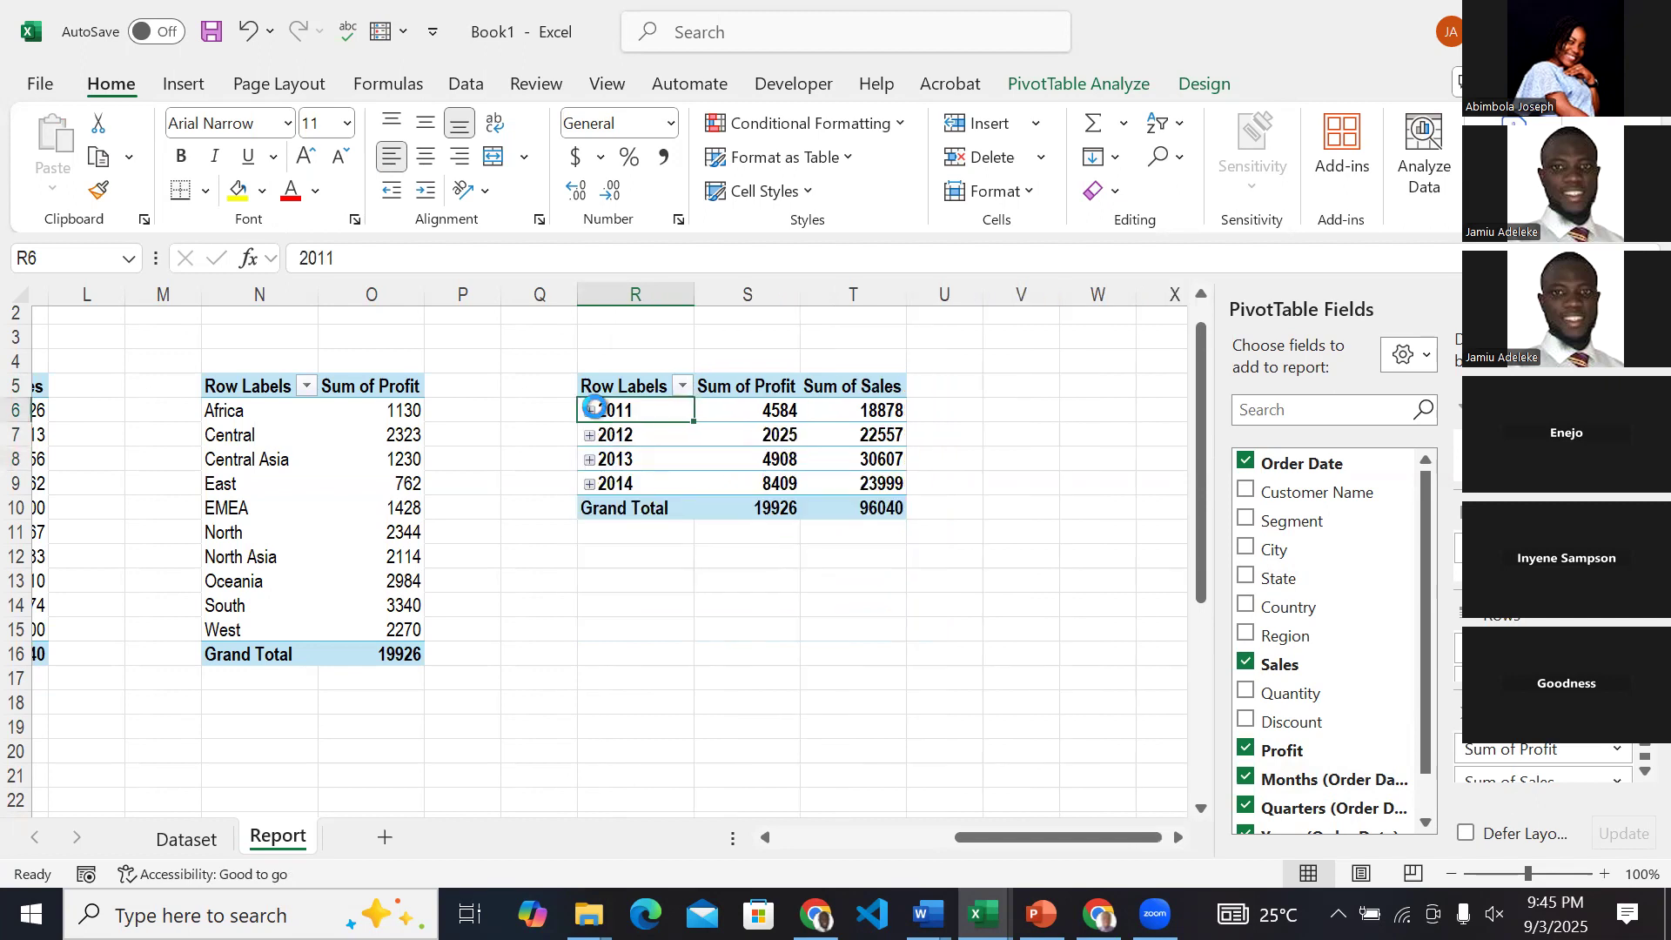
Look at the date level used by the dashboard's Profit and Sales over the Years chart and return to Book1.
click(984, 914)
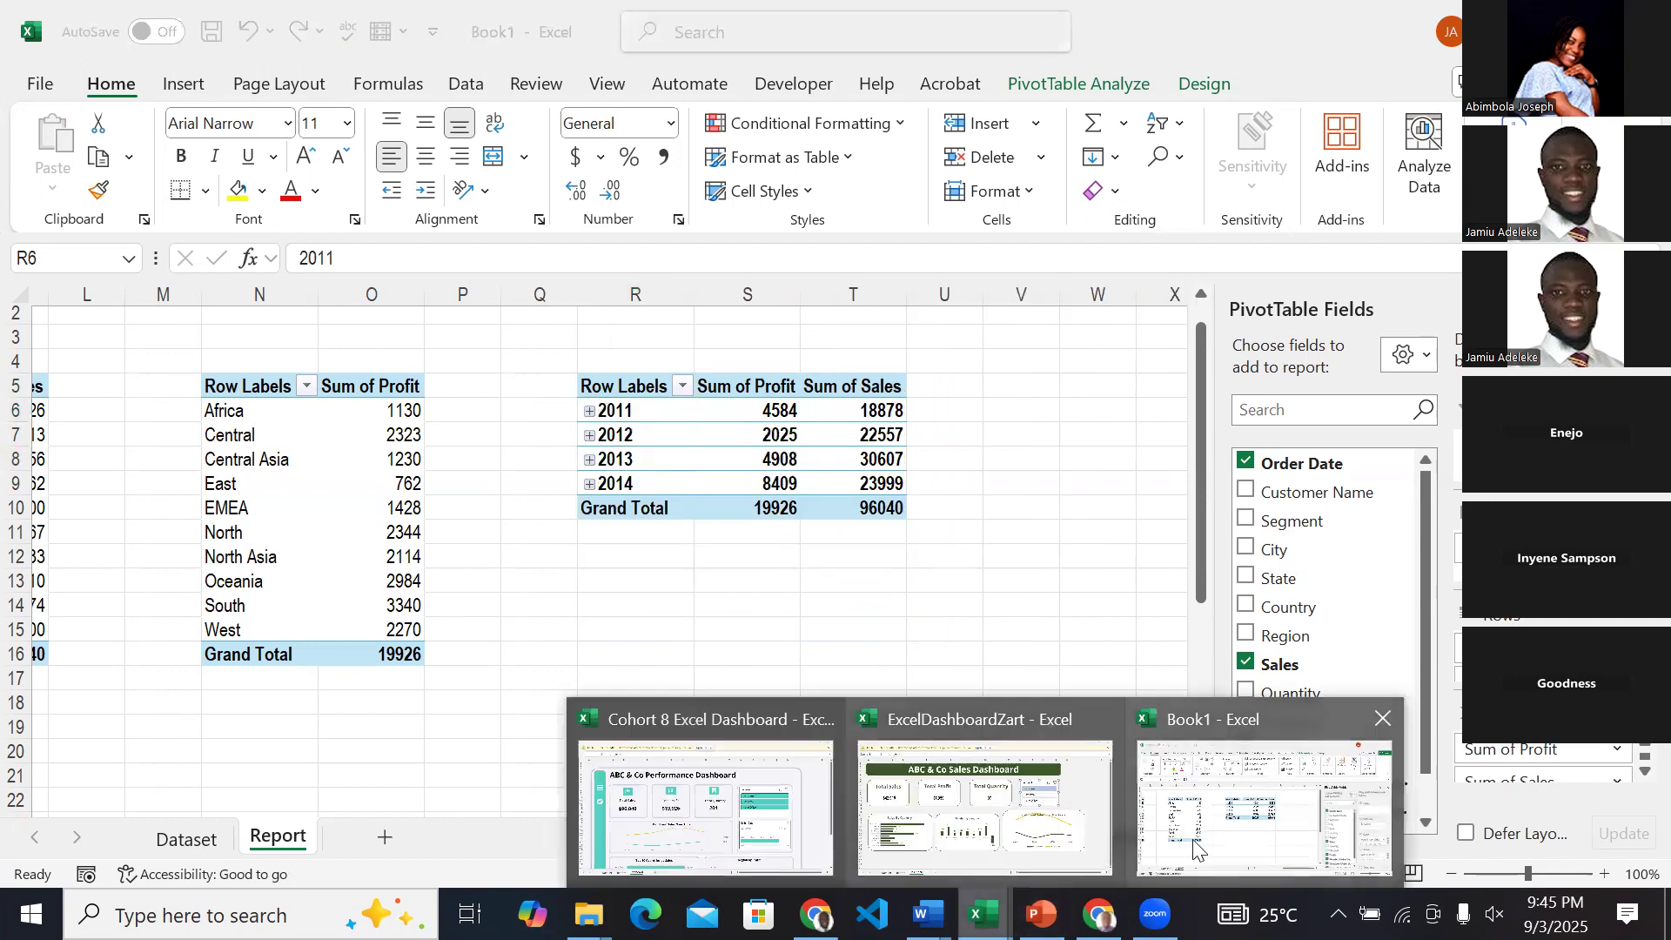
click(1056, 850)
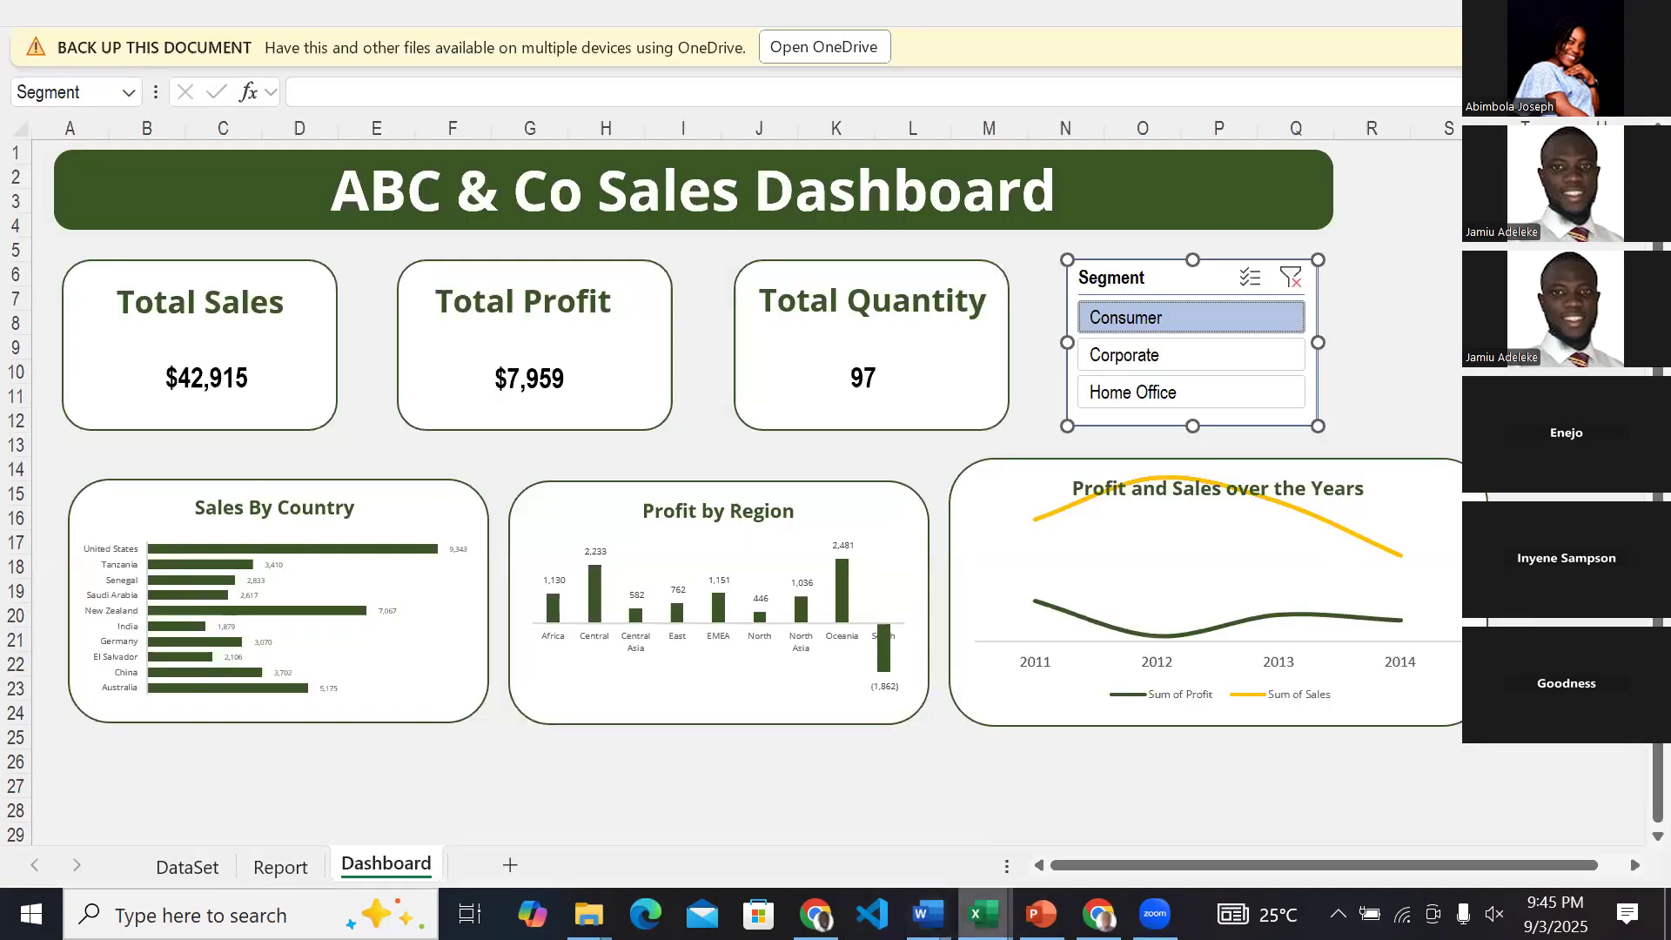
click(992, 916)
click(1217, 792)
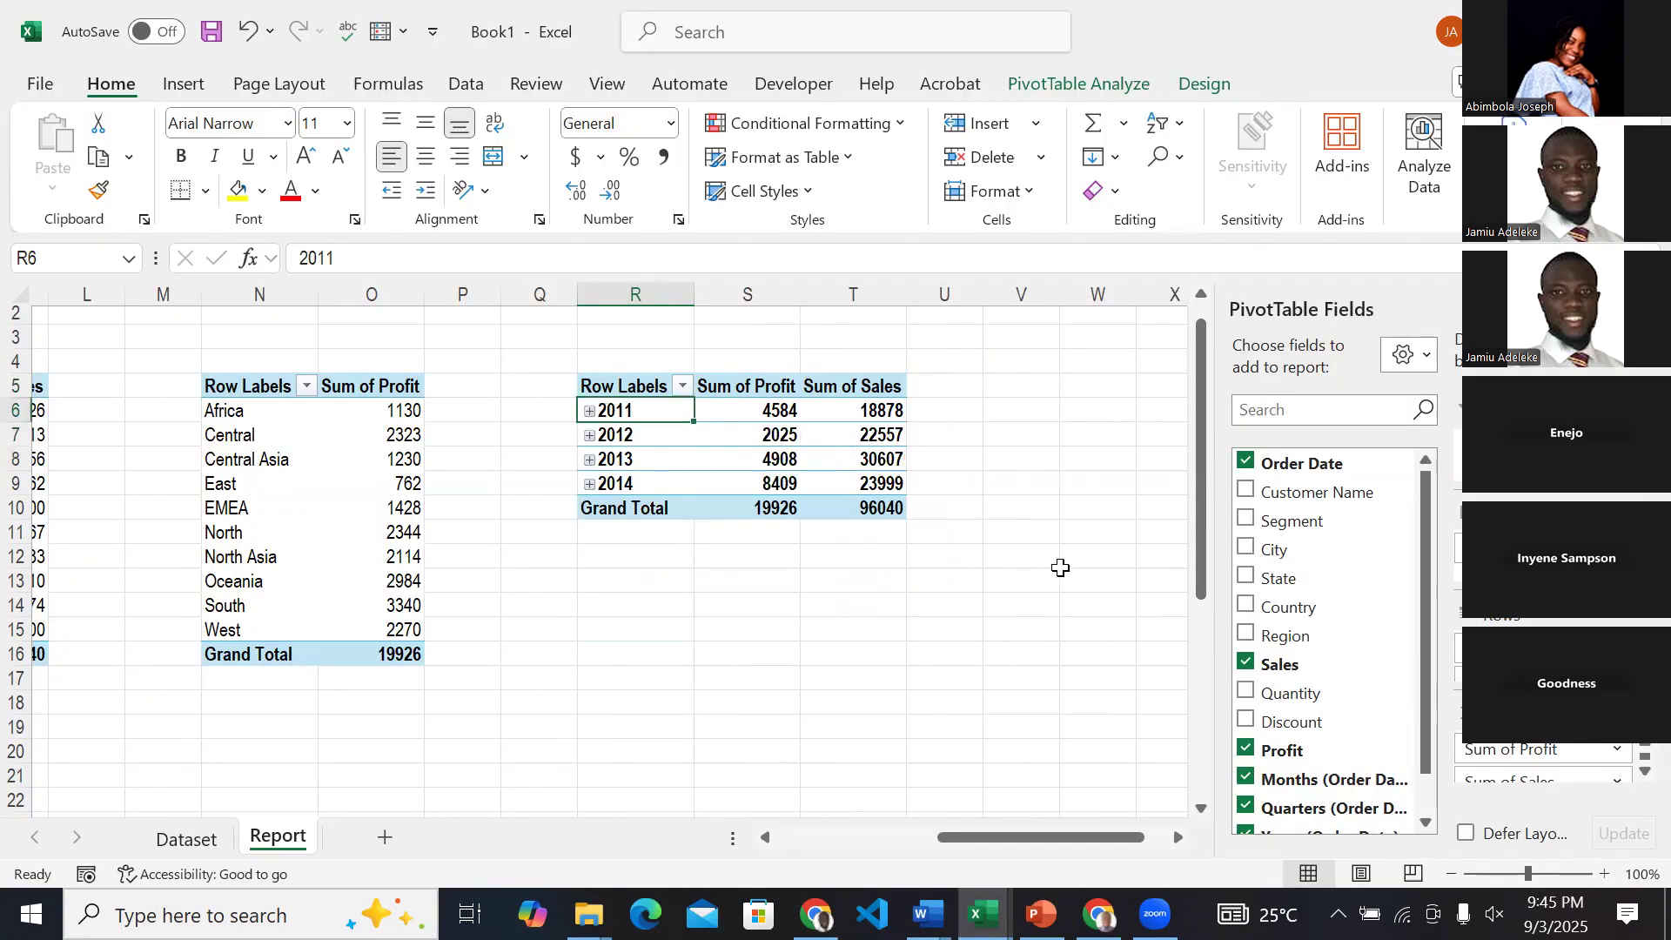
Remove Months, Quarters and Order Date from the R5 PivotTable, keeping only Years (Order Date) as row labels.
click(1248, 780)
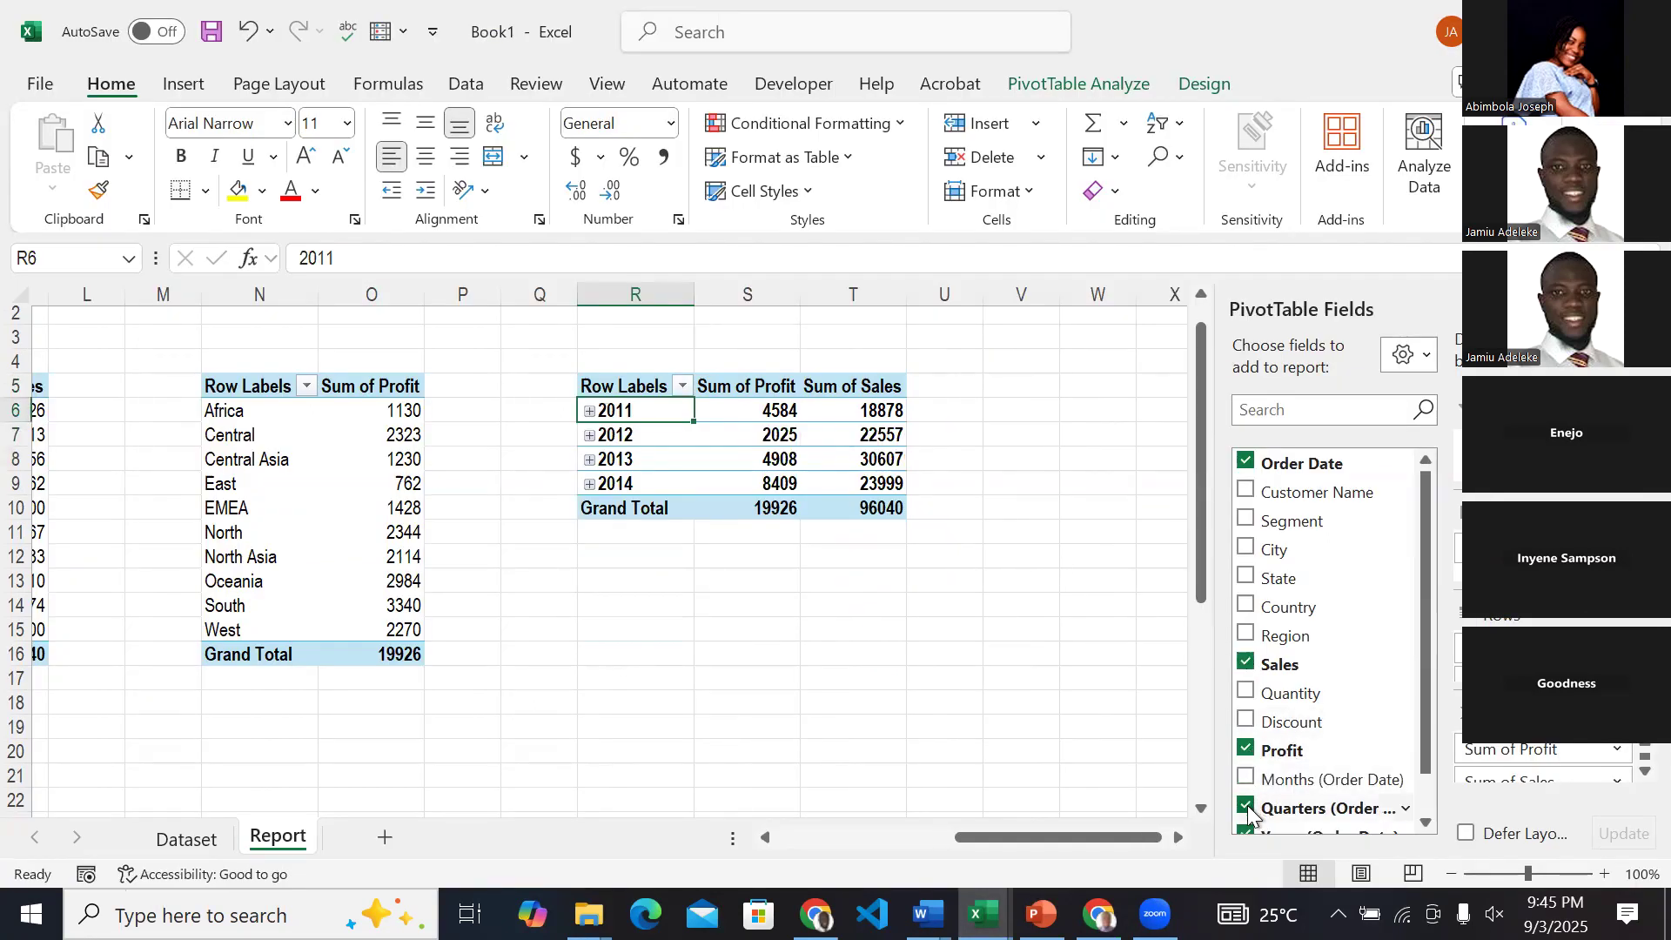
click(1248, 807)
scroll(1249, 810, down, 2)
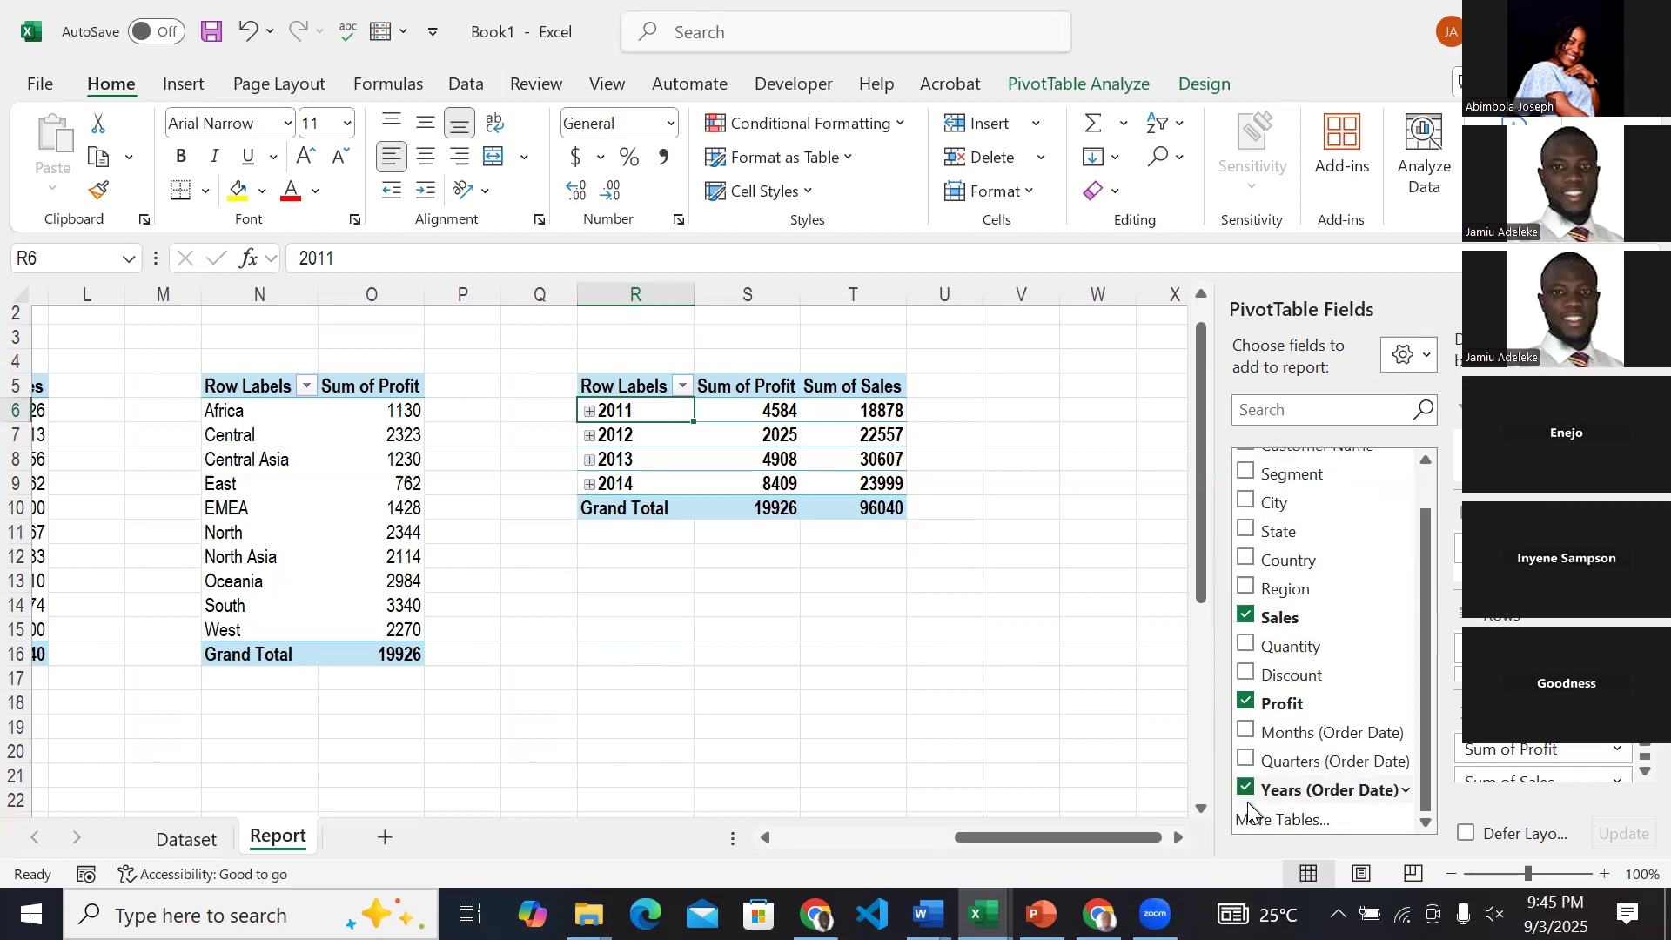
scroll(1310, 557, up, 2)
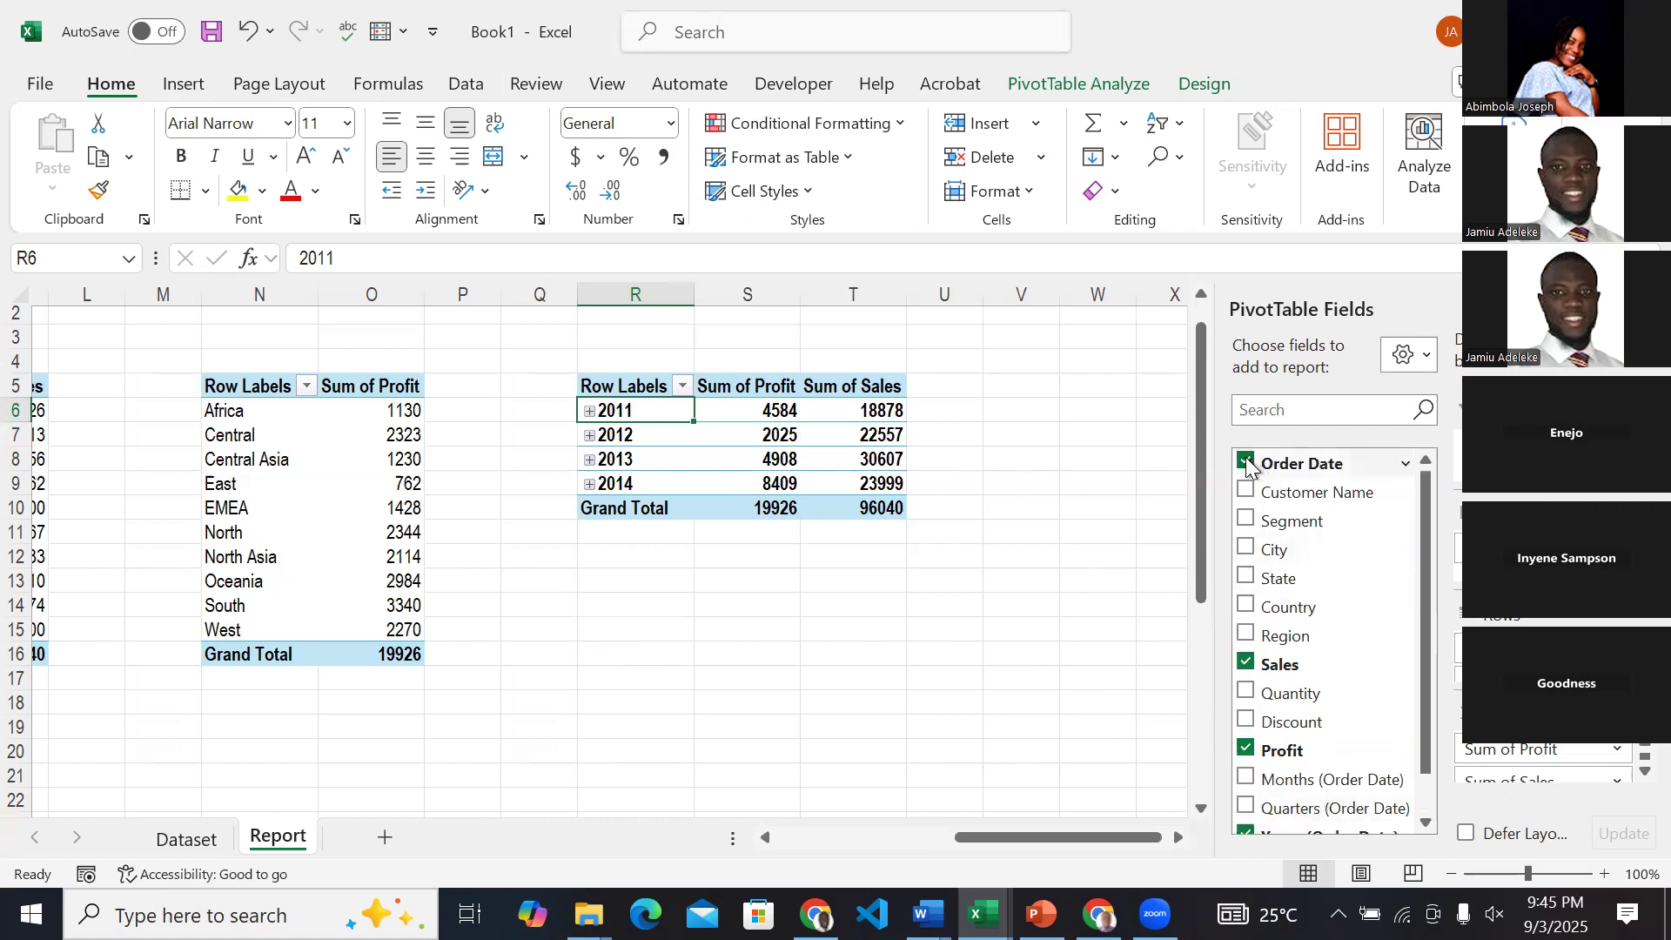
scroll(1269, 764, down, 2)
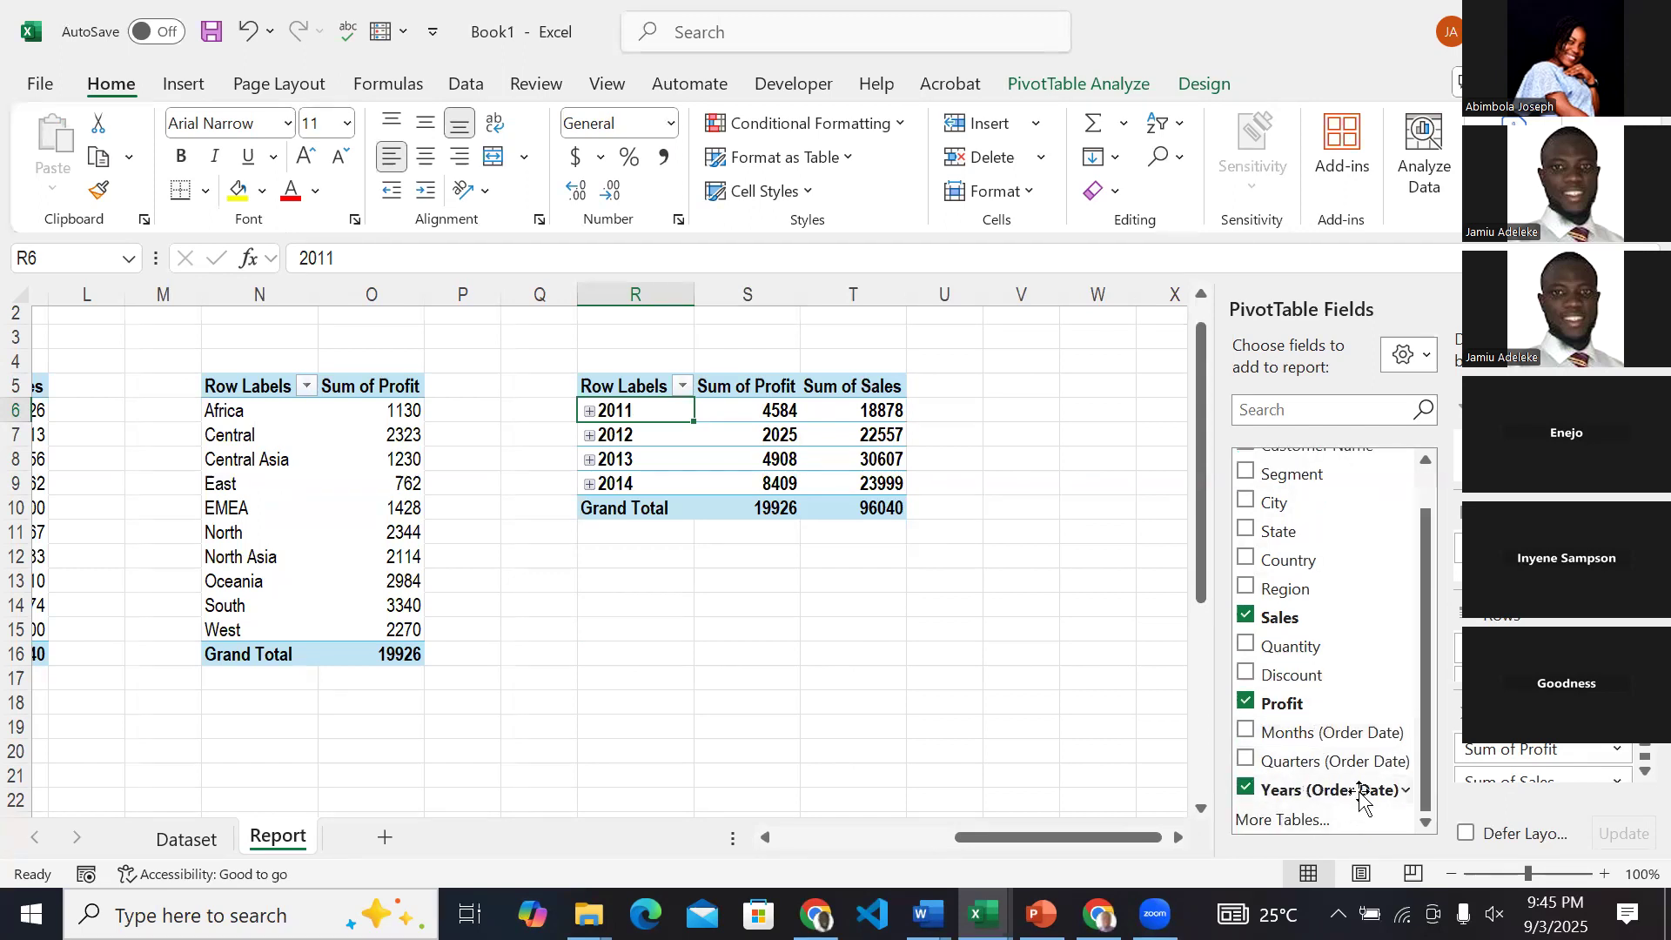
scroll(1362, 794, up, 1)
click(1247, 461)
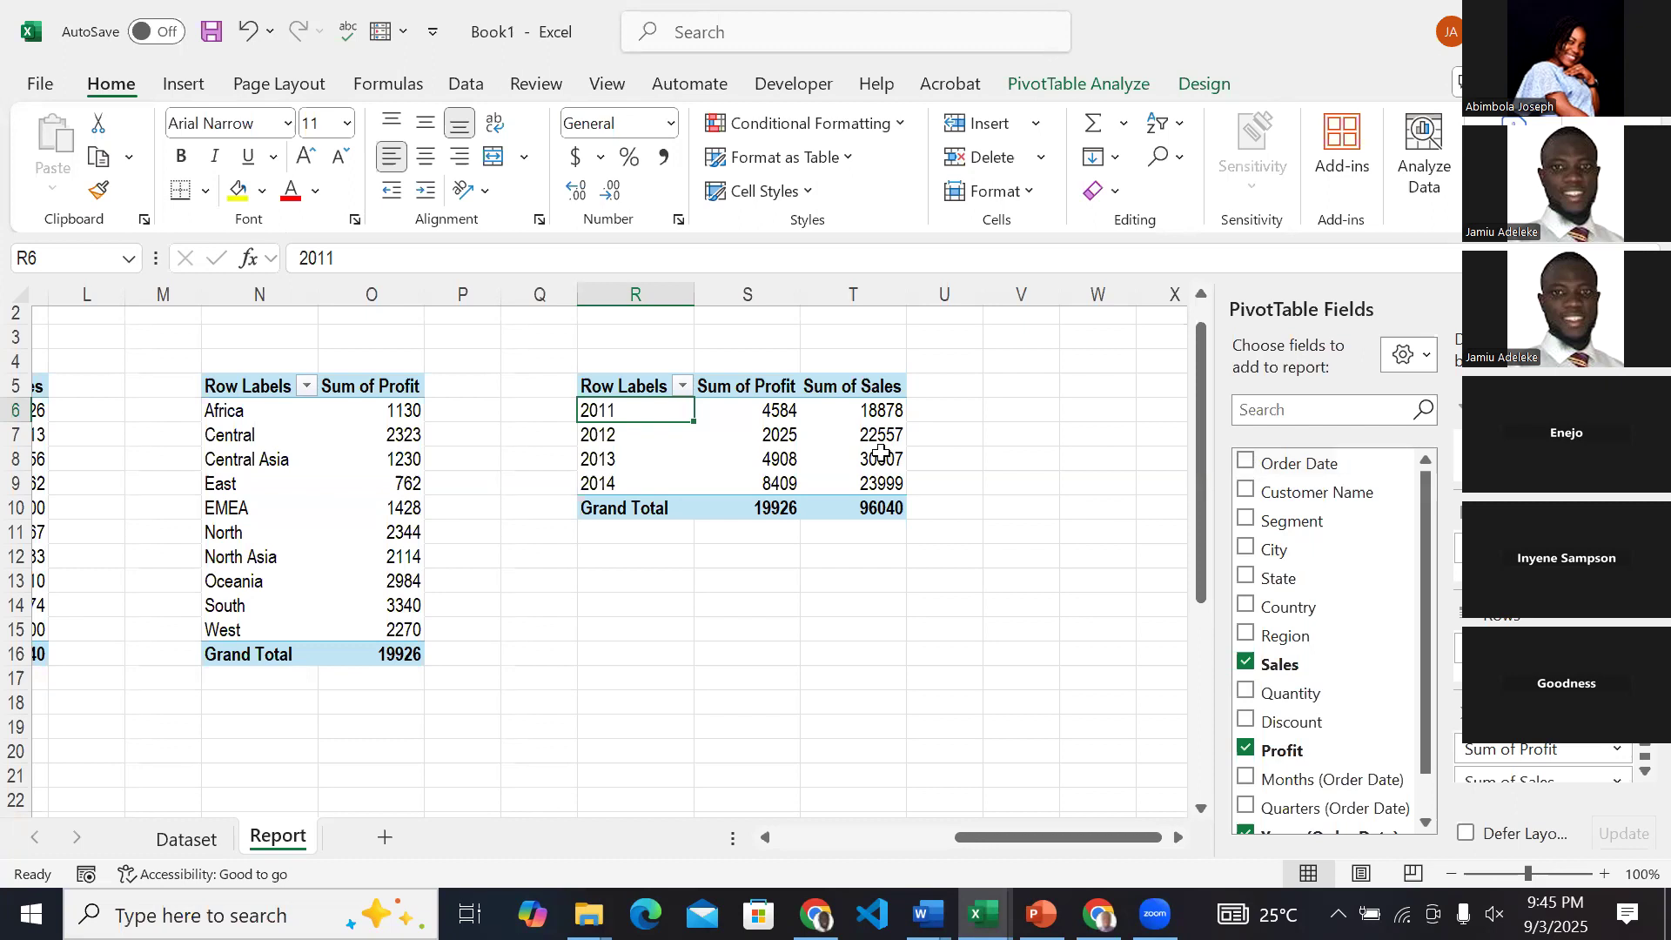
Review all the PivotTables across the Report sheet and switch to the Dataset sheet.
click(714, 411)
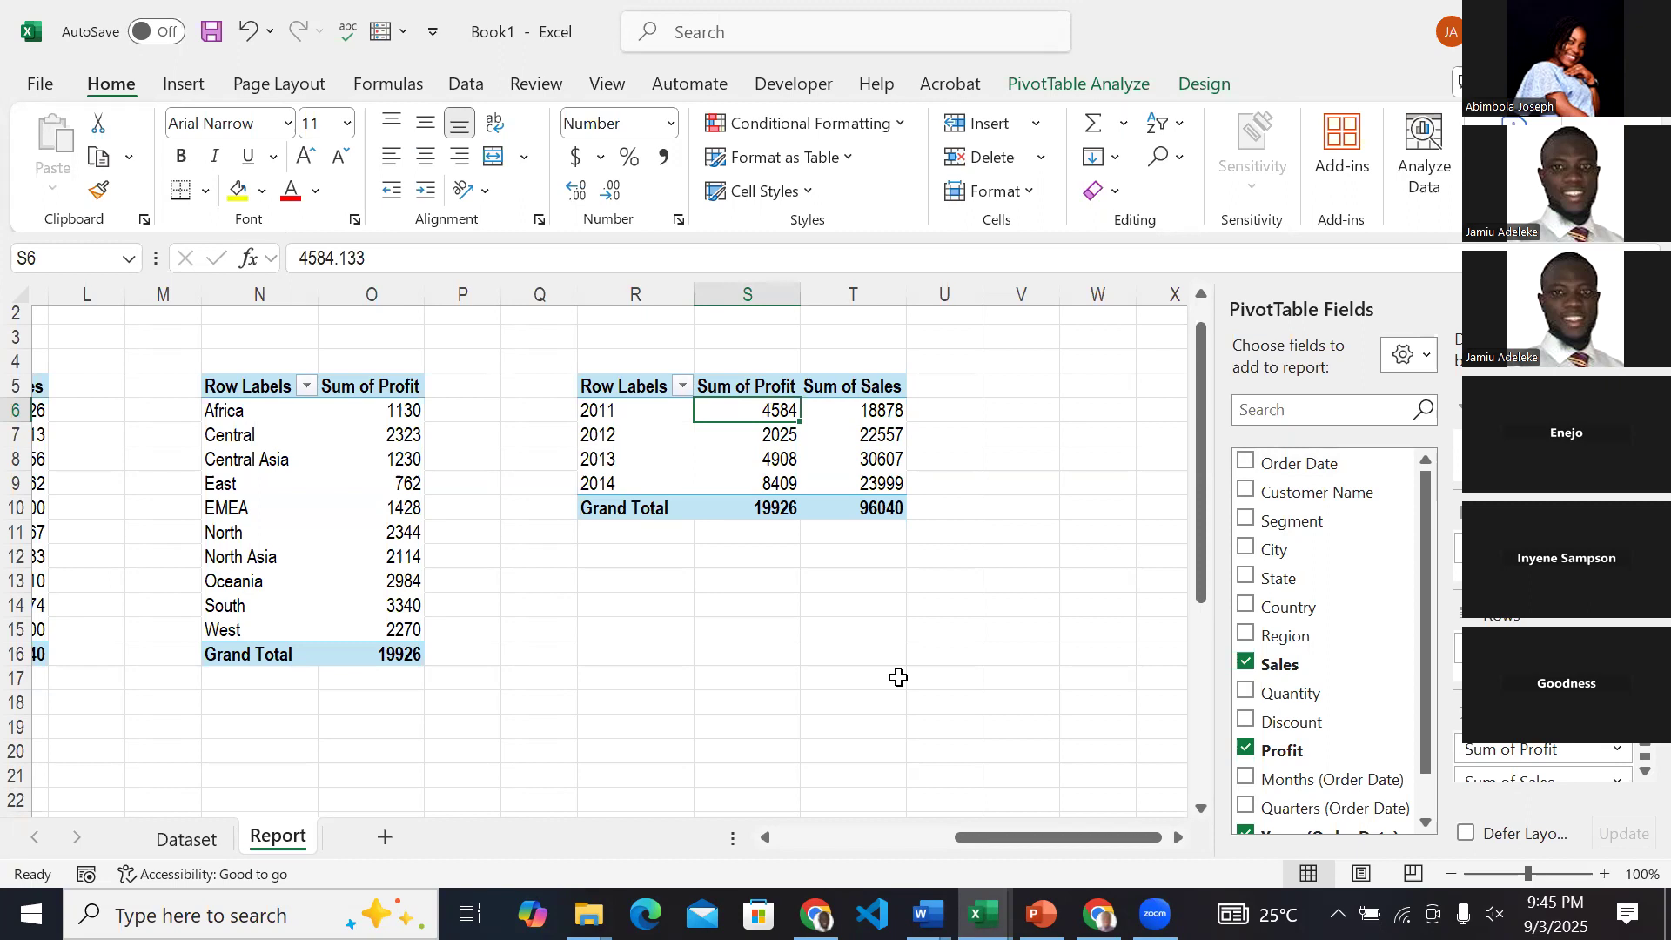
scroll(899, 678, left, 5)
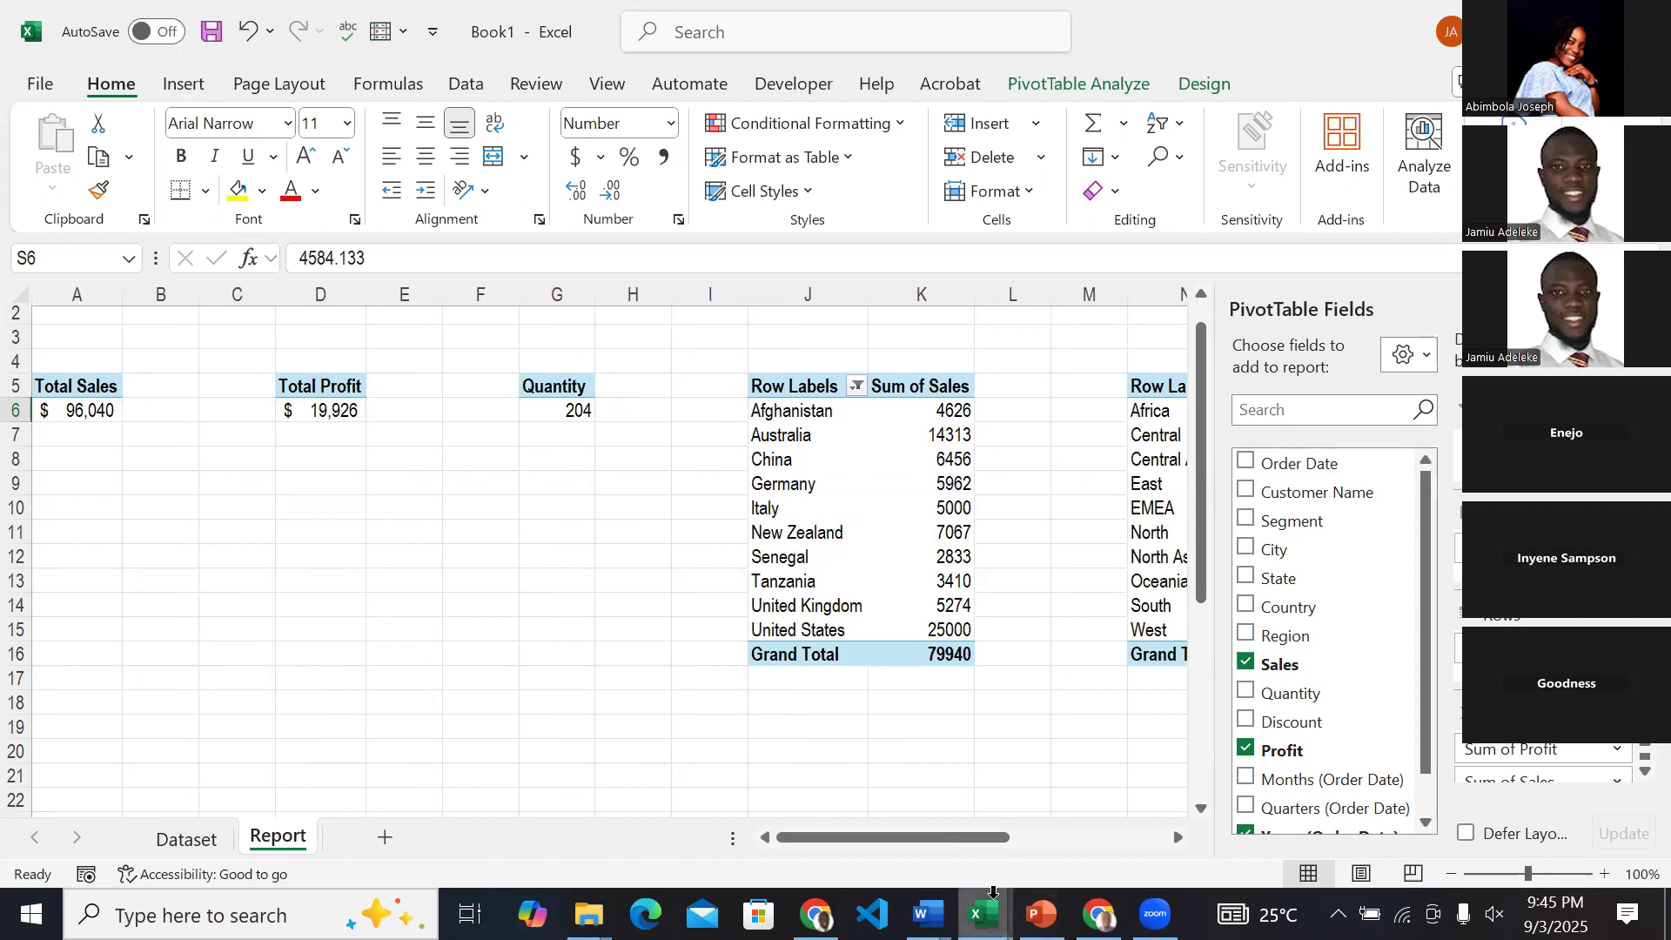
click(399, 484)
scroll(399, 484, right, 8)
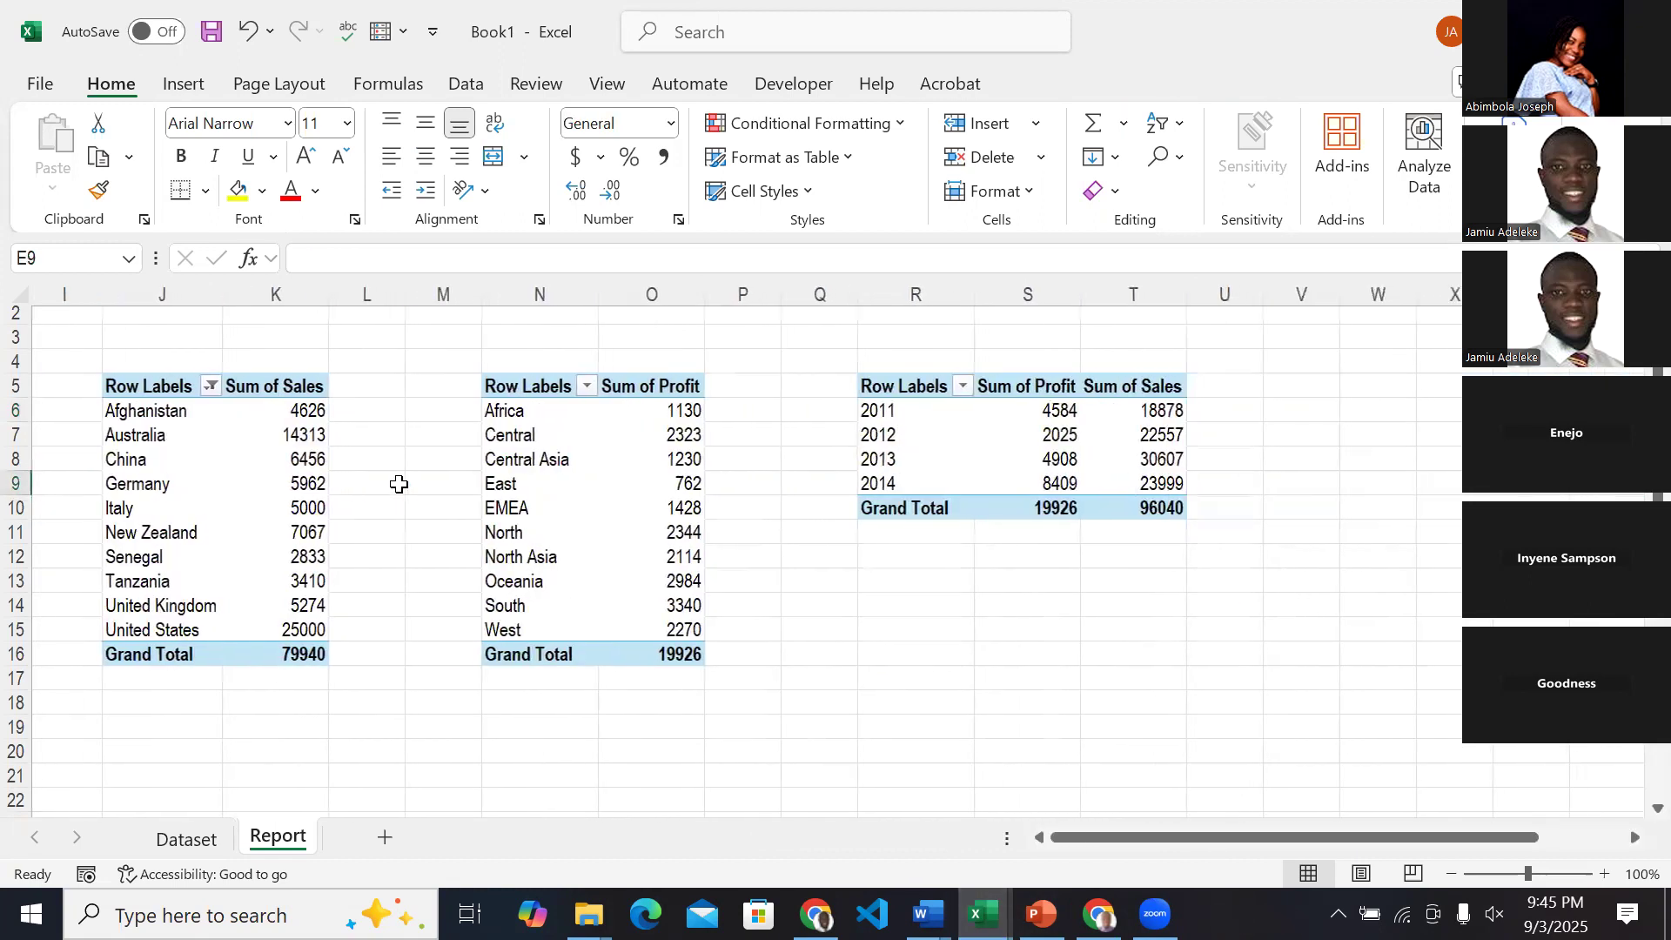
scroll(399, 484, left, 6)
scroll(399, 484, left, 2)
scroll(399, 484, up, 1)
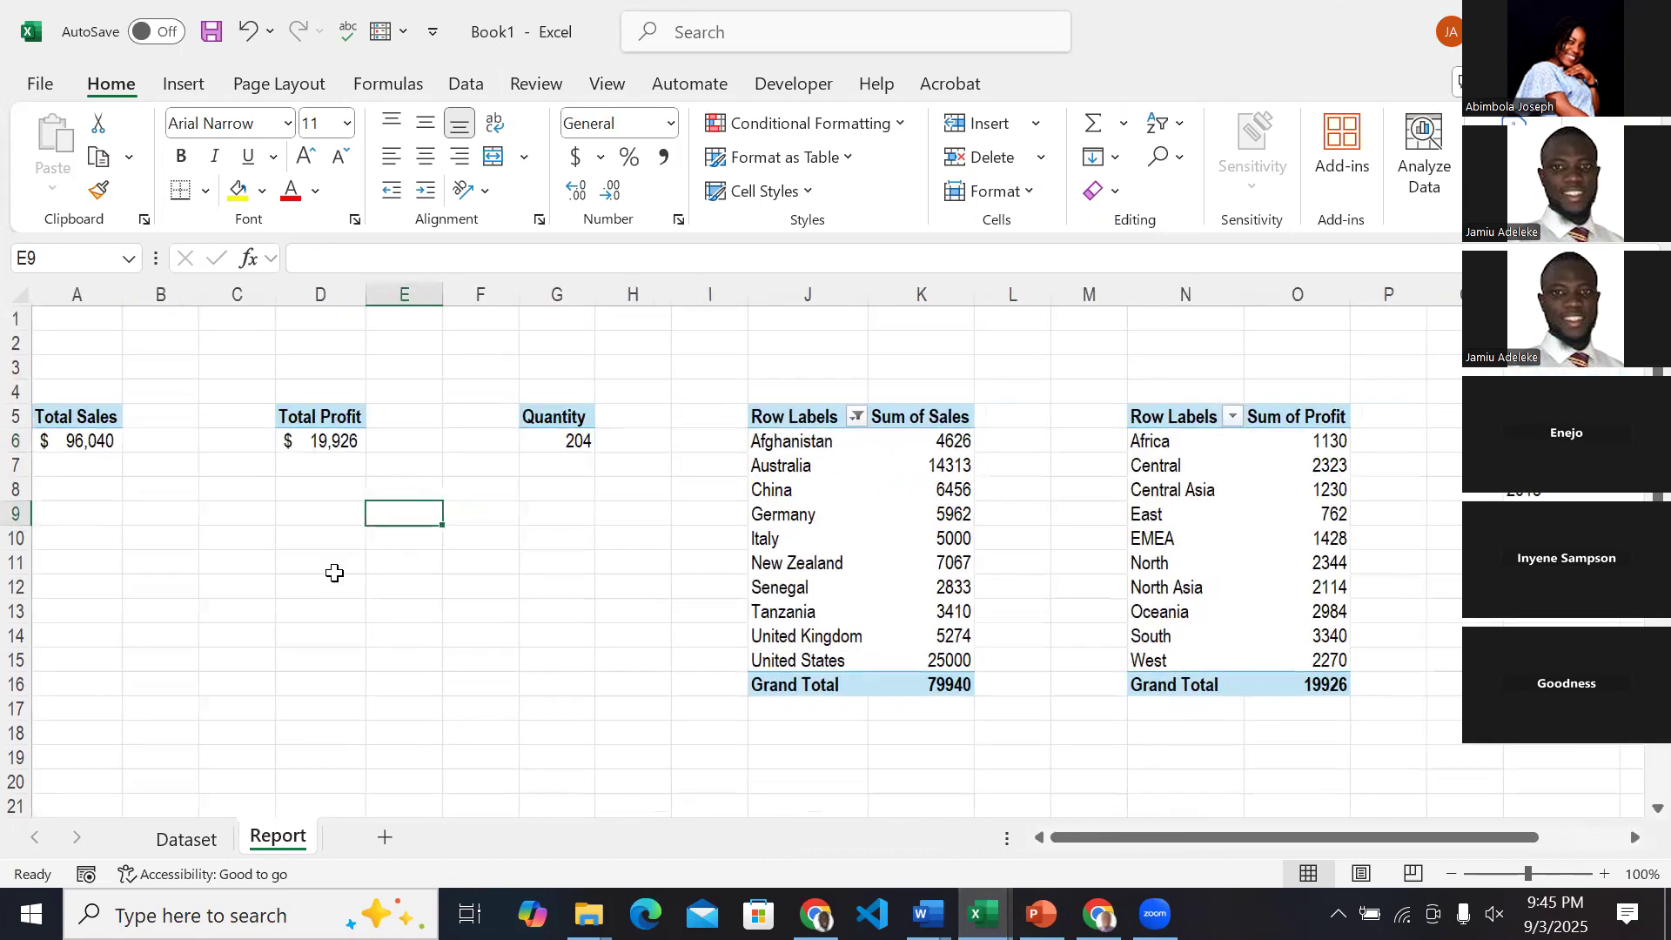
key(ctrl+Page_Up)
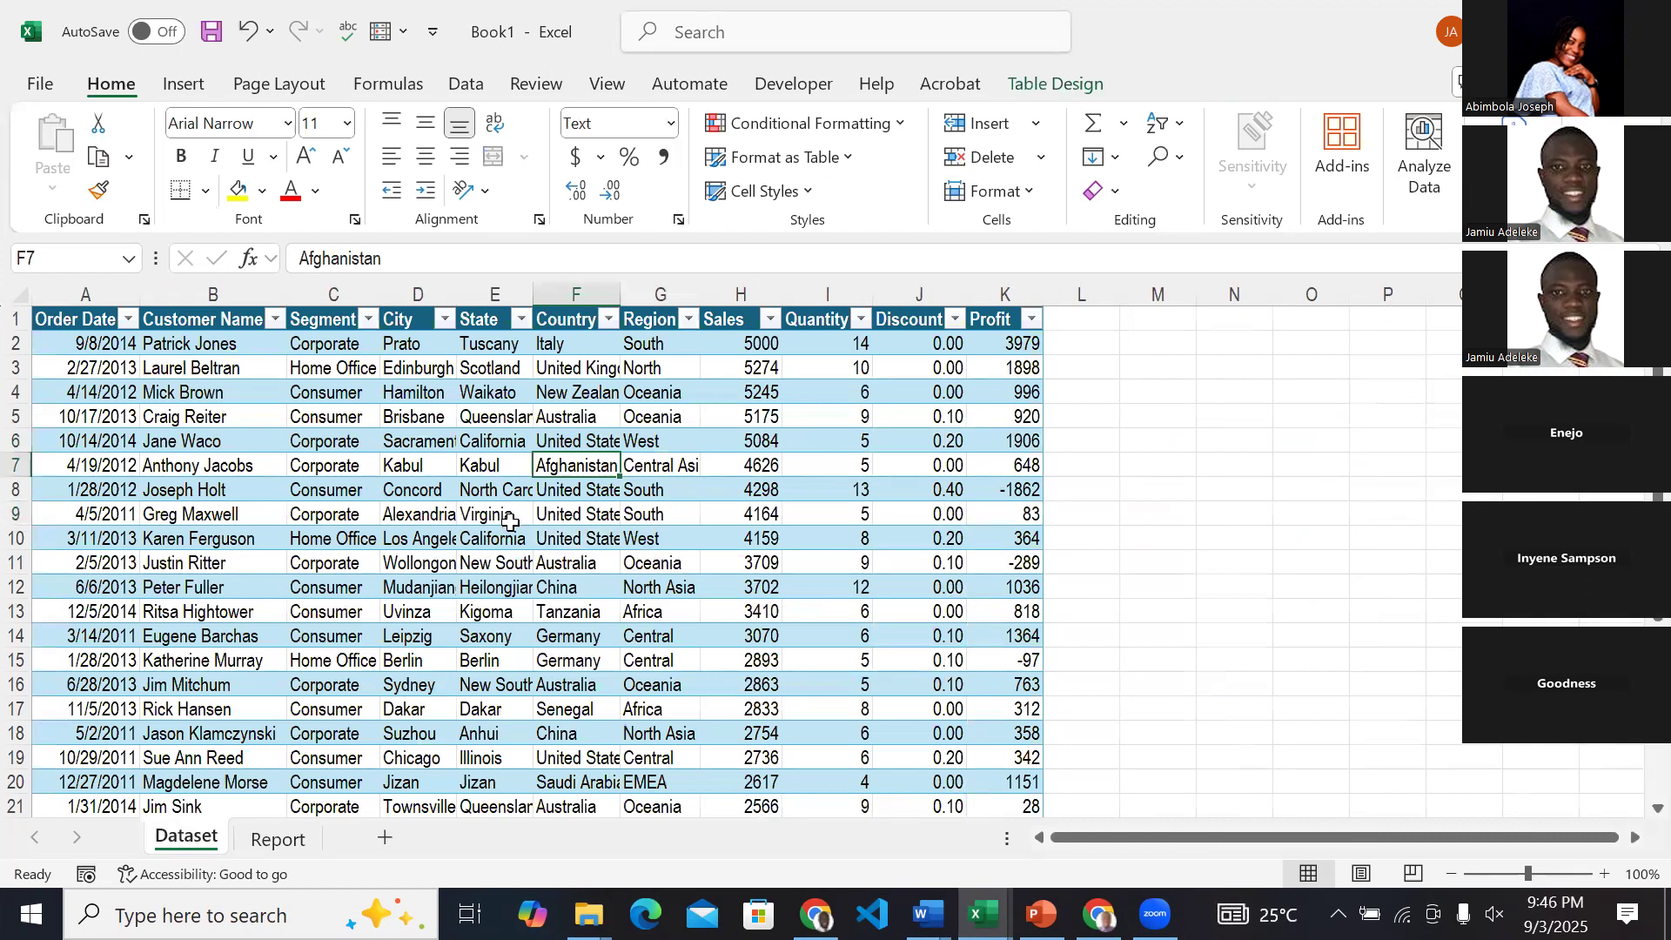
Compare the PivotTables on the Report sheet with the source table on the Dataset sheet, ending on Dataset.
click(277, 838)
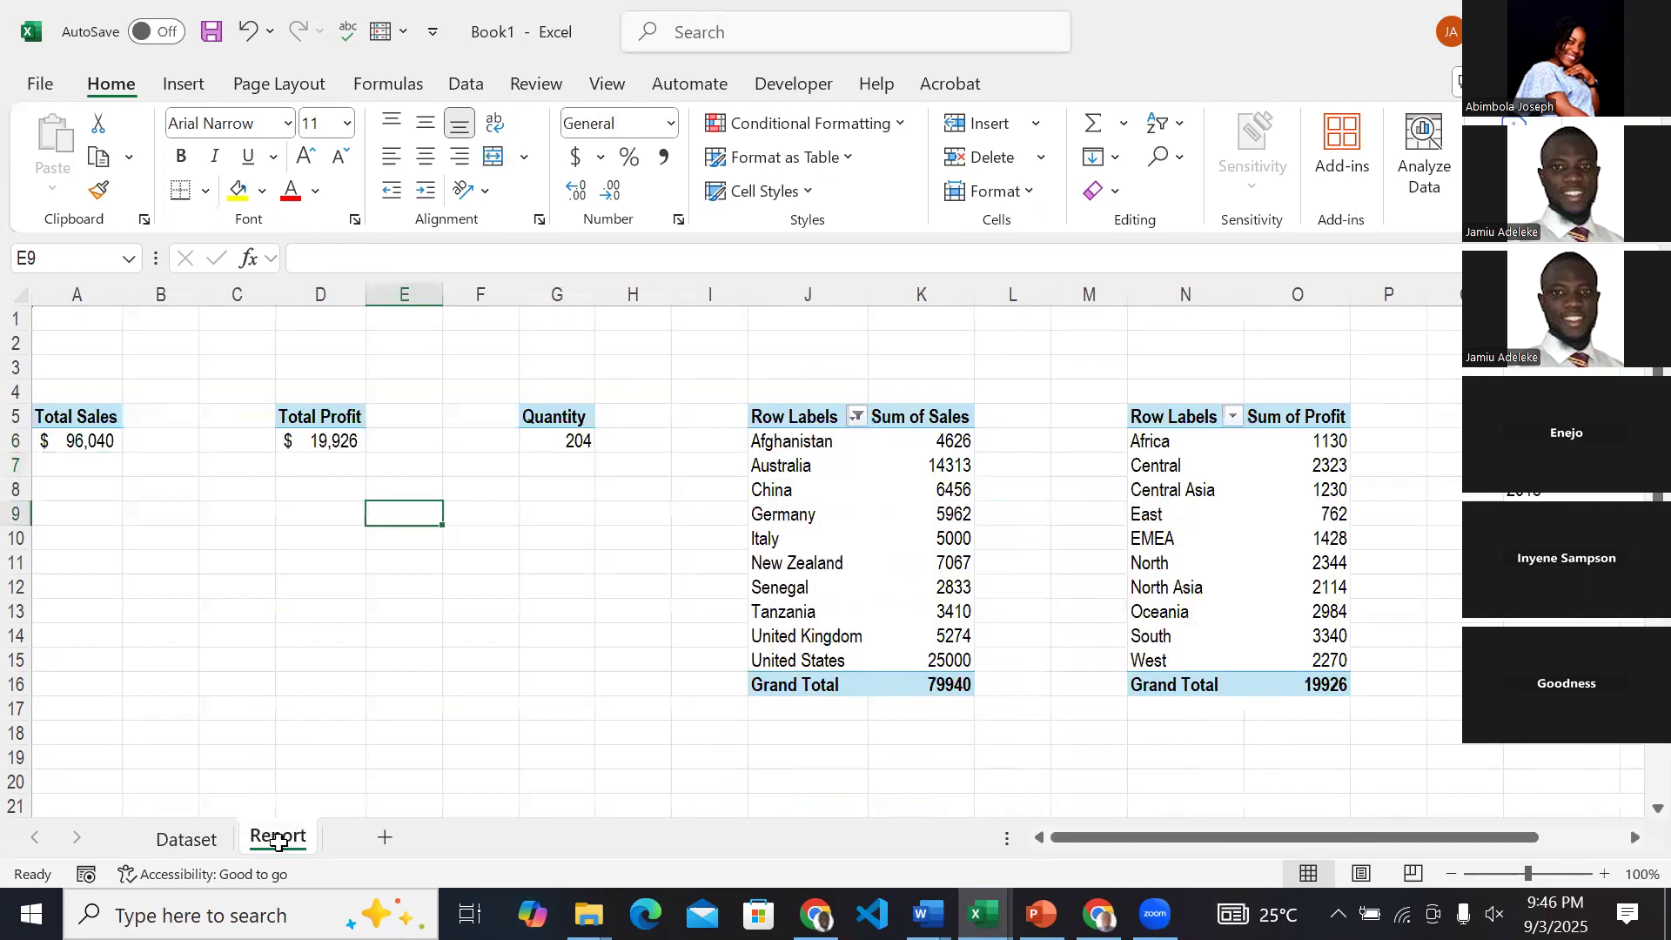
click(207, 846)
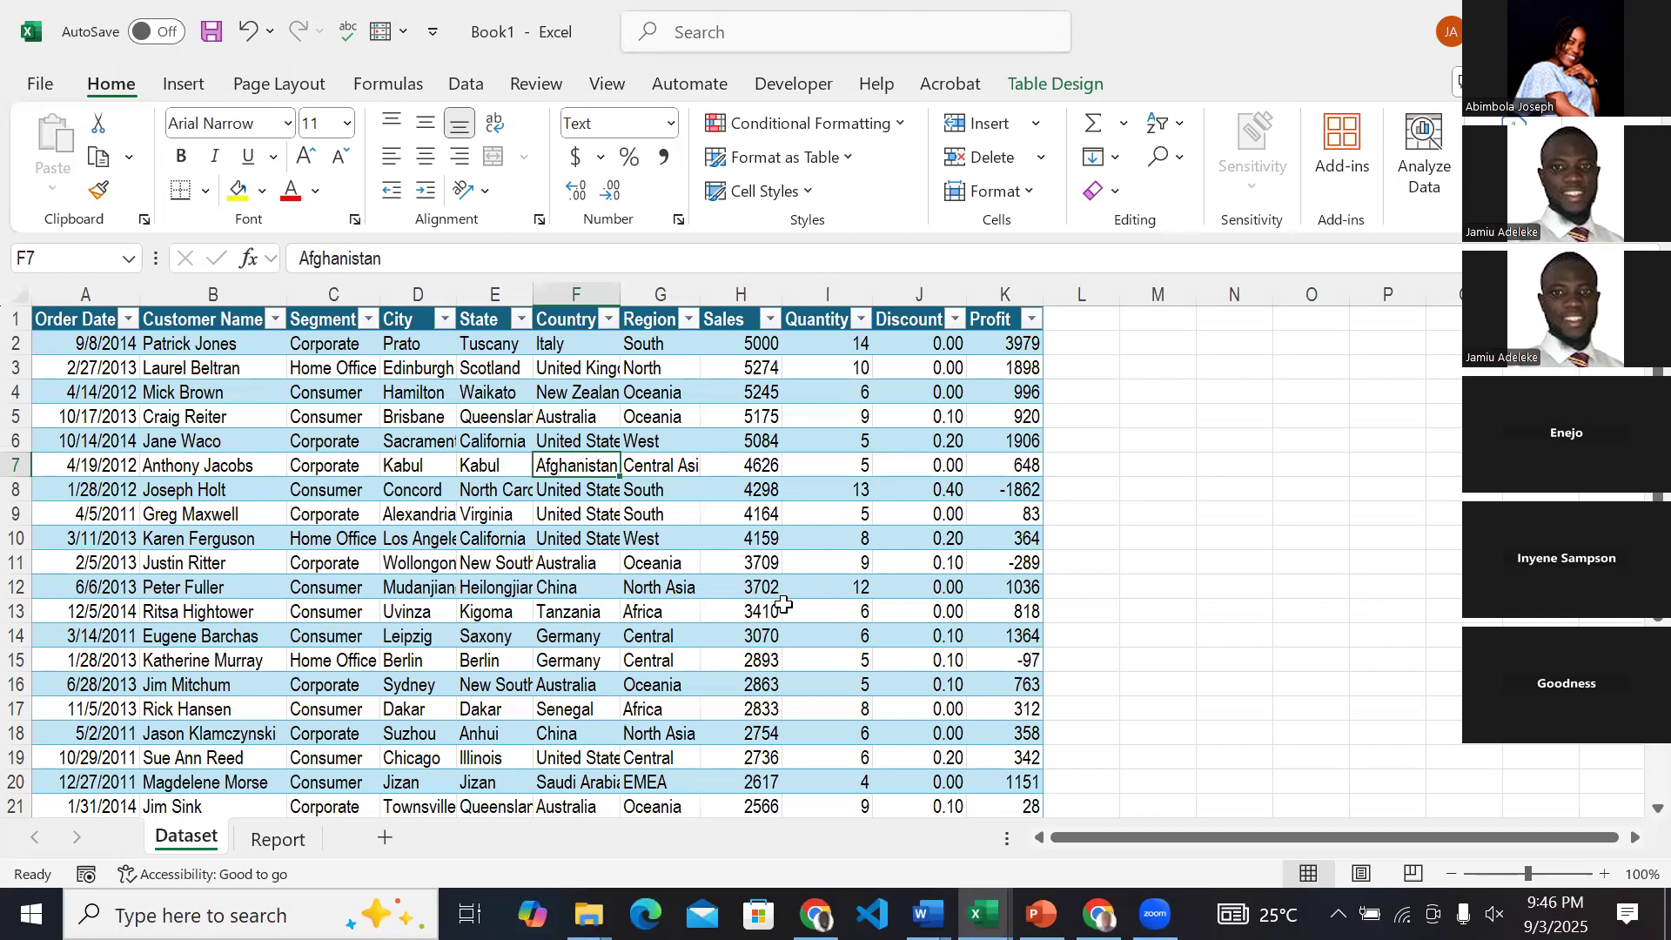
click(299, 838)
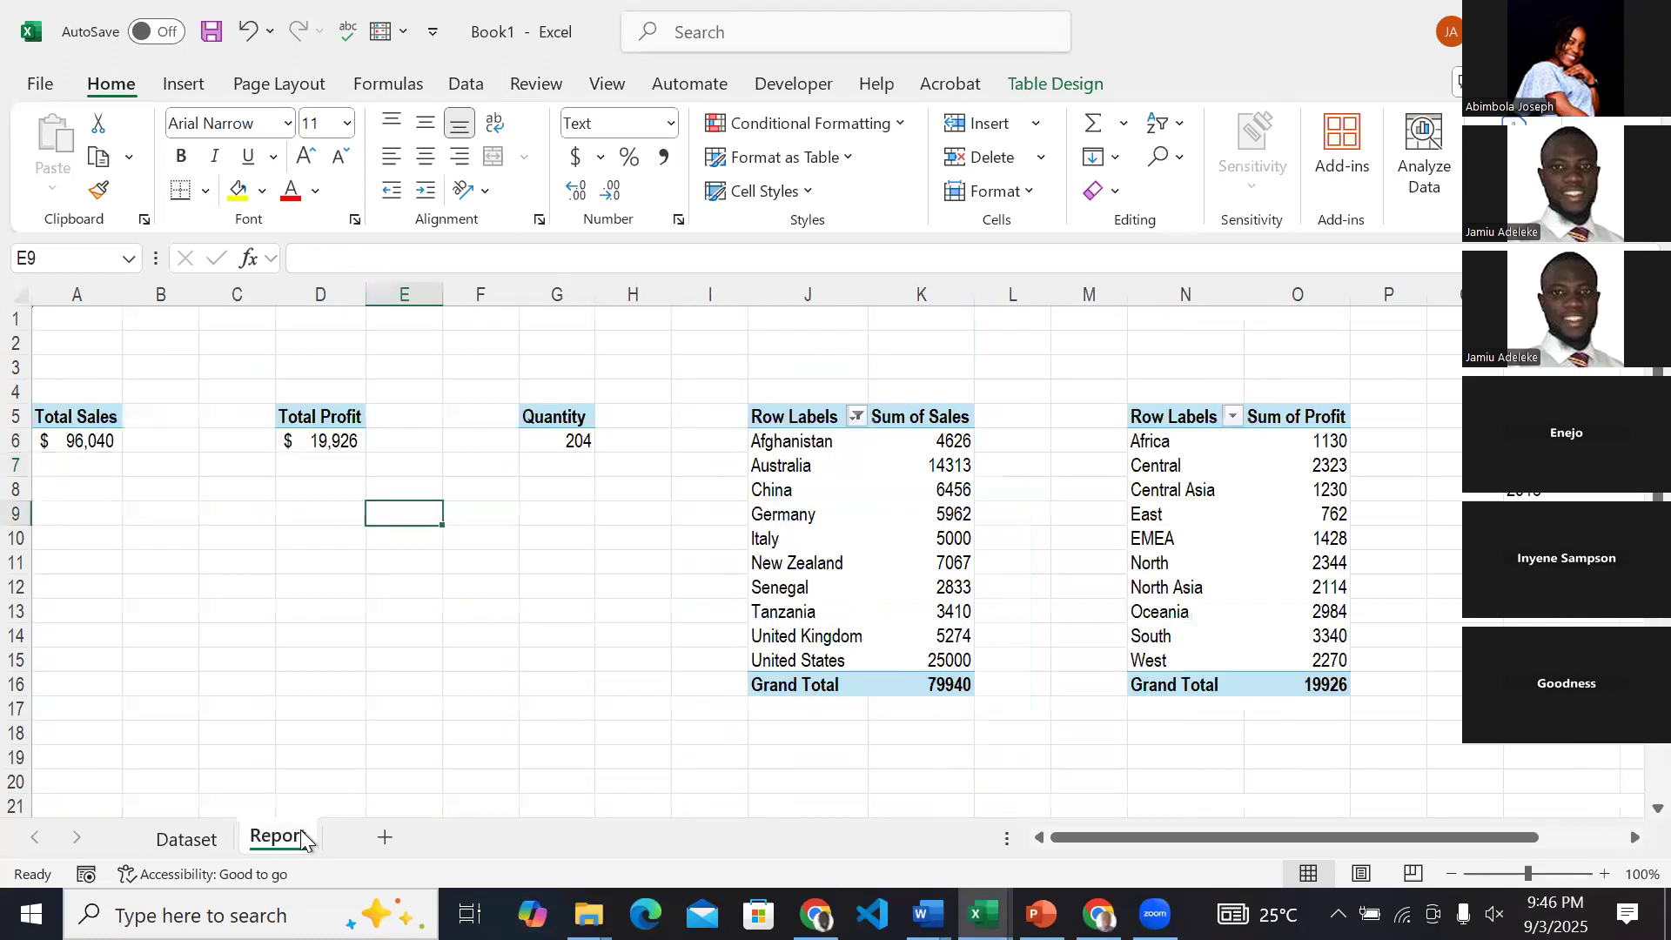
click(184, 841)
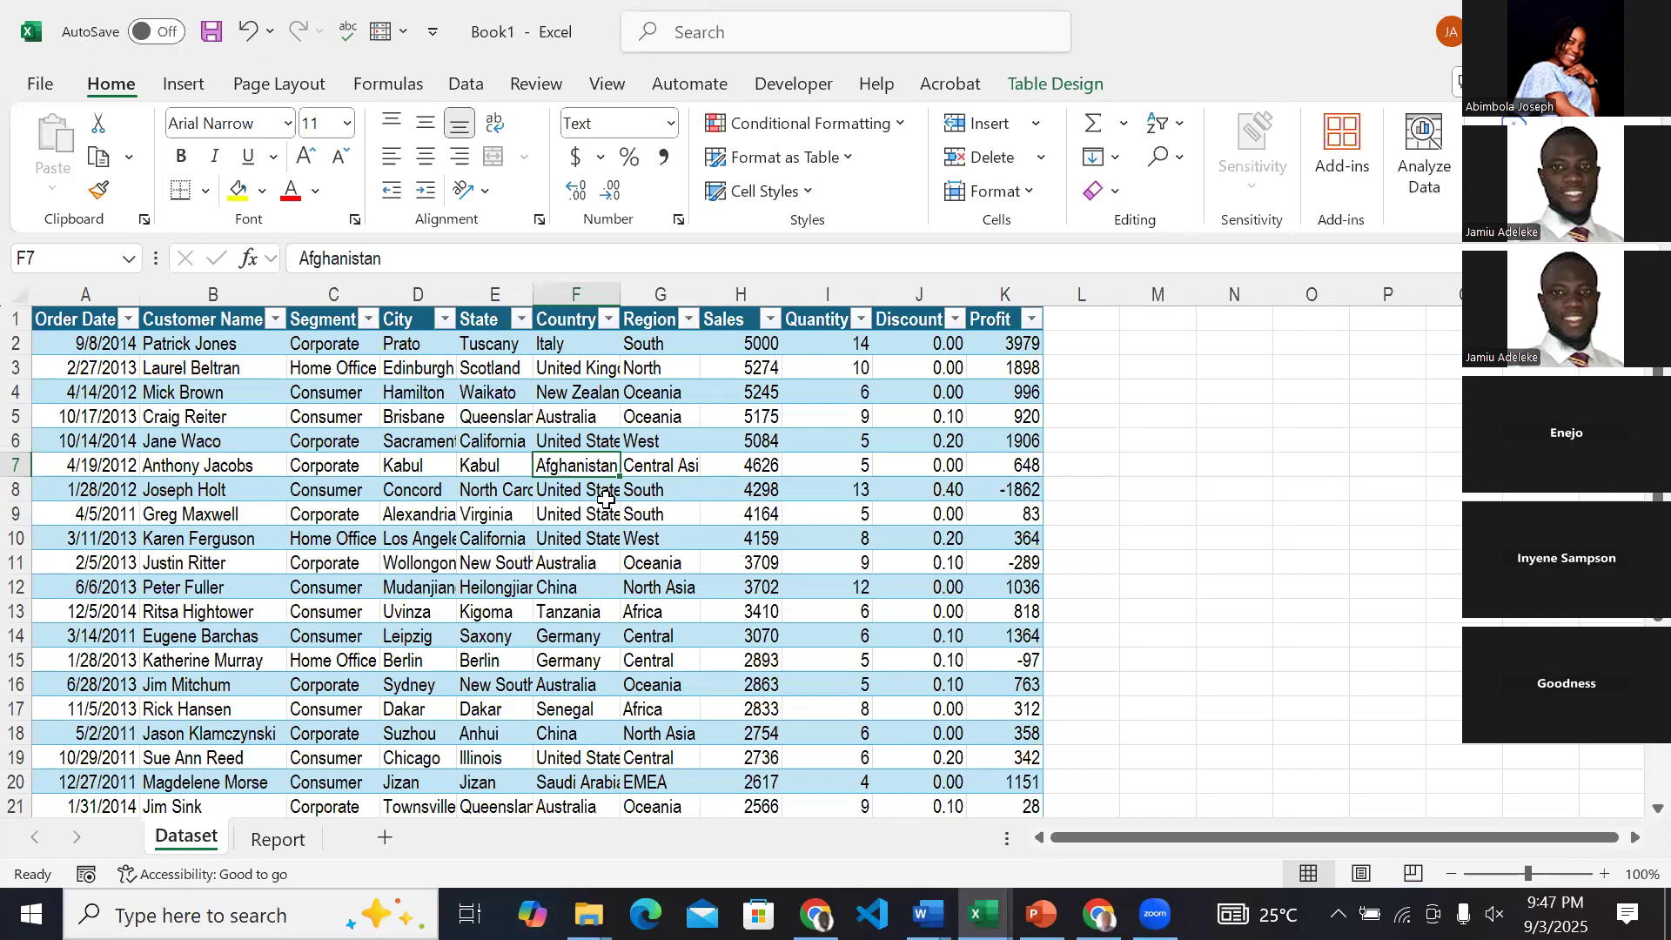
Examine the Quantity, Discount and Profit values of individual orders in the Dataset table, including the North Carolina order in row 8.
click(829, 343)
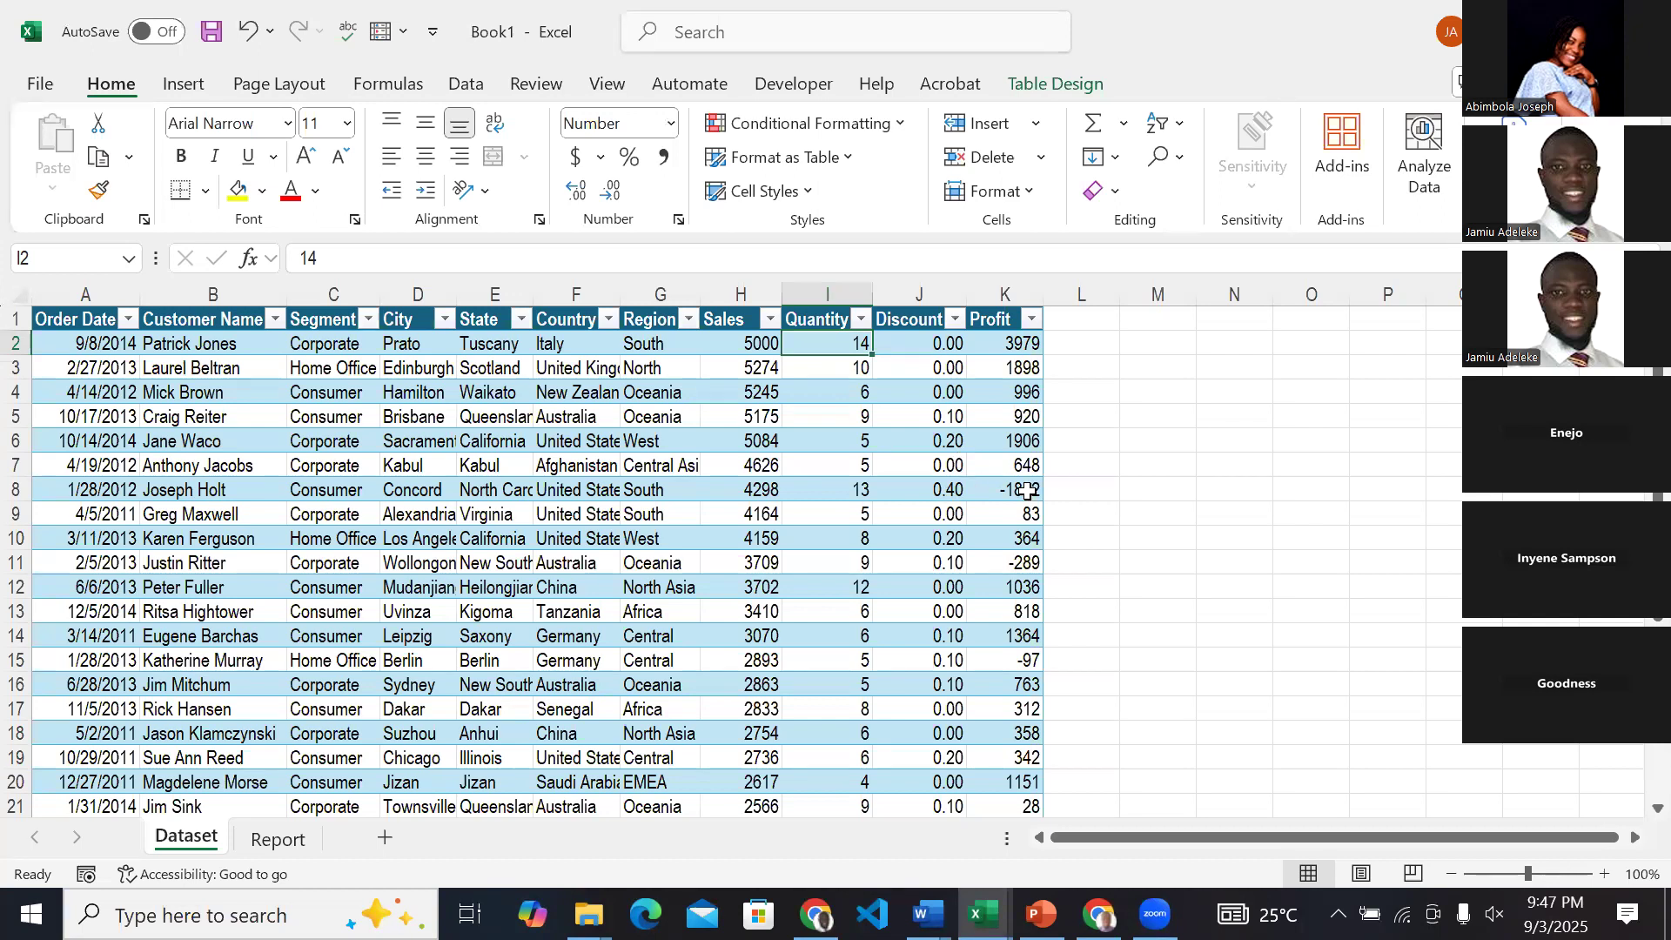
click(956, 496)
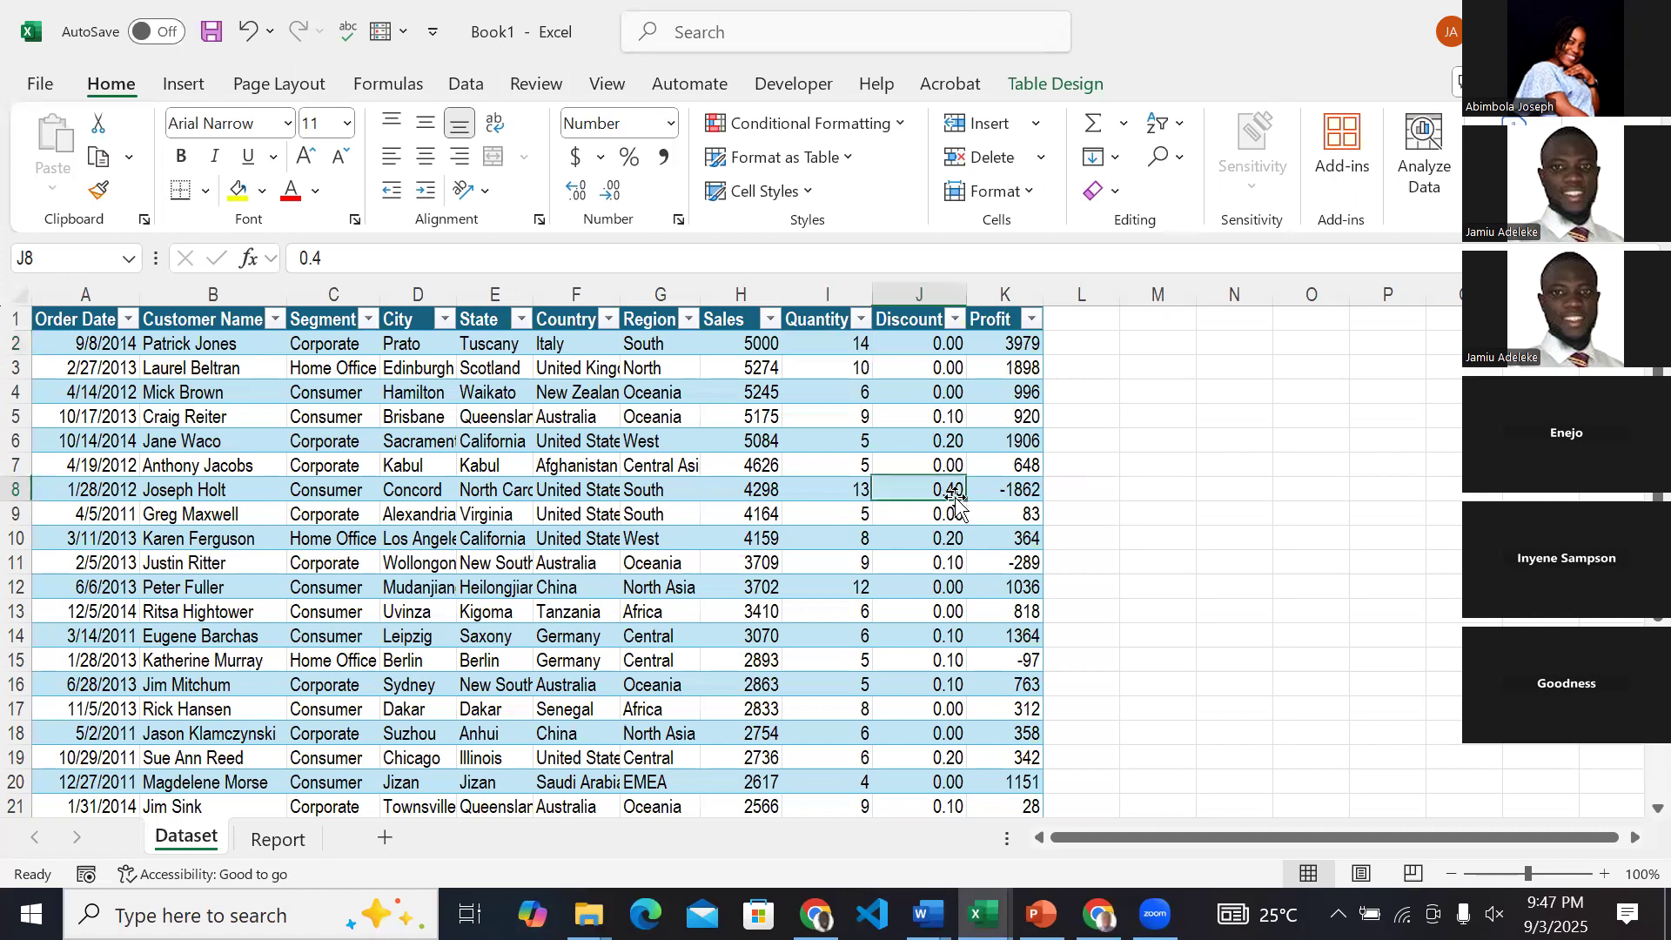
click(493, 496)
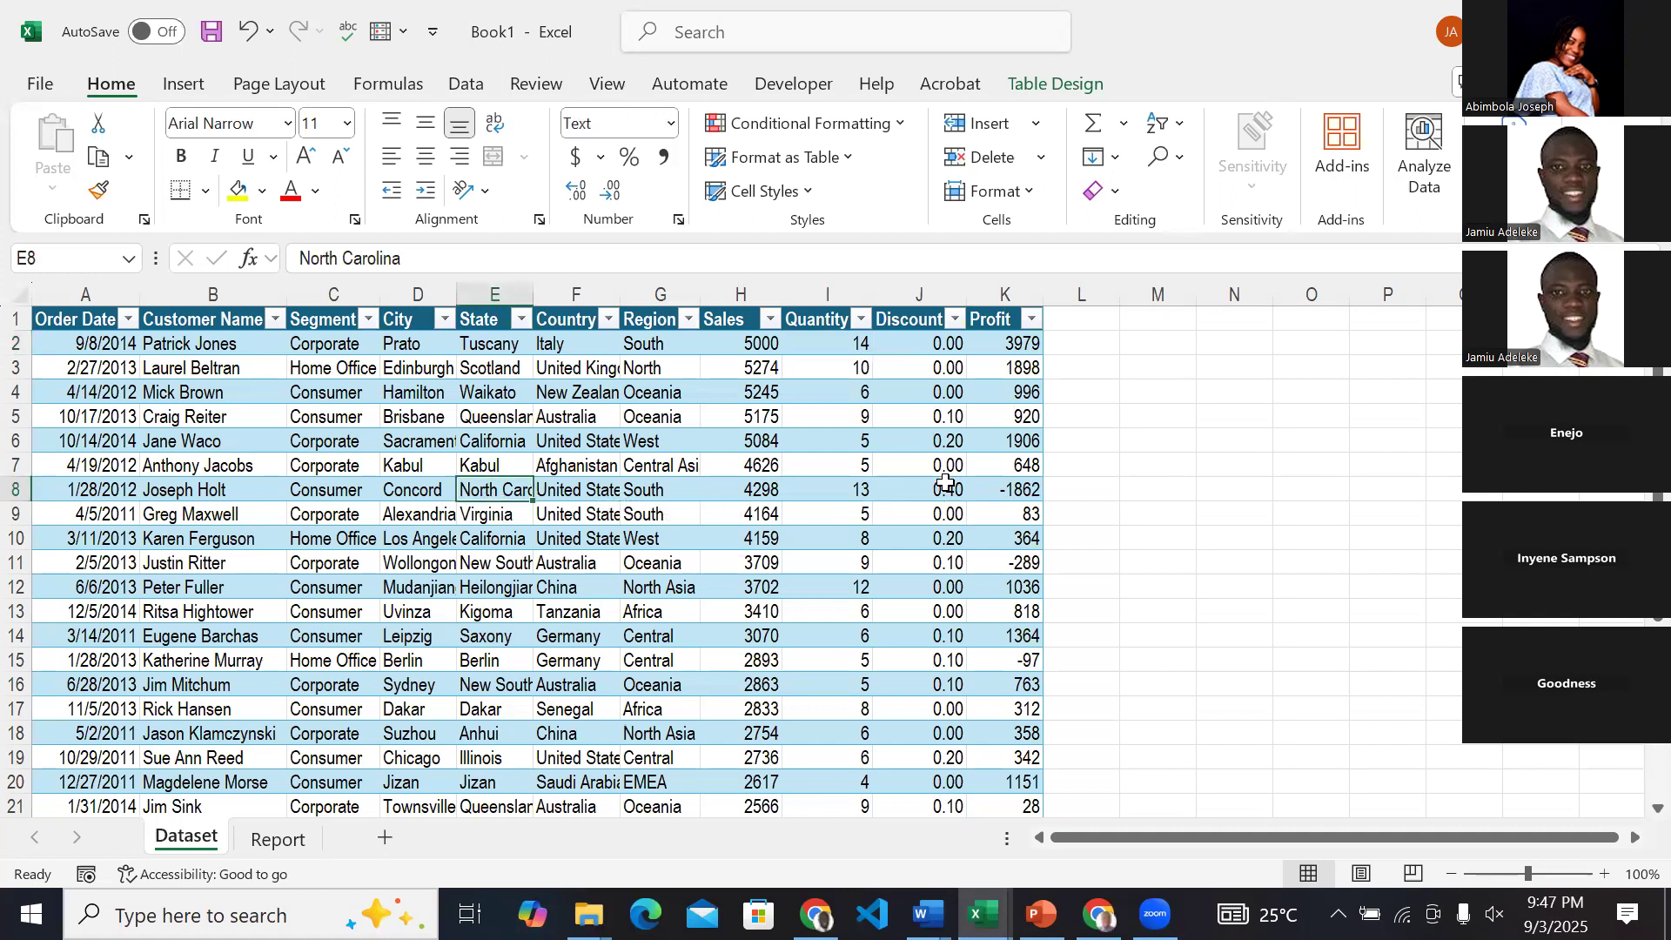
click(911, 483)
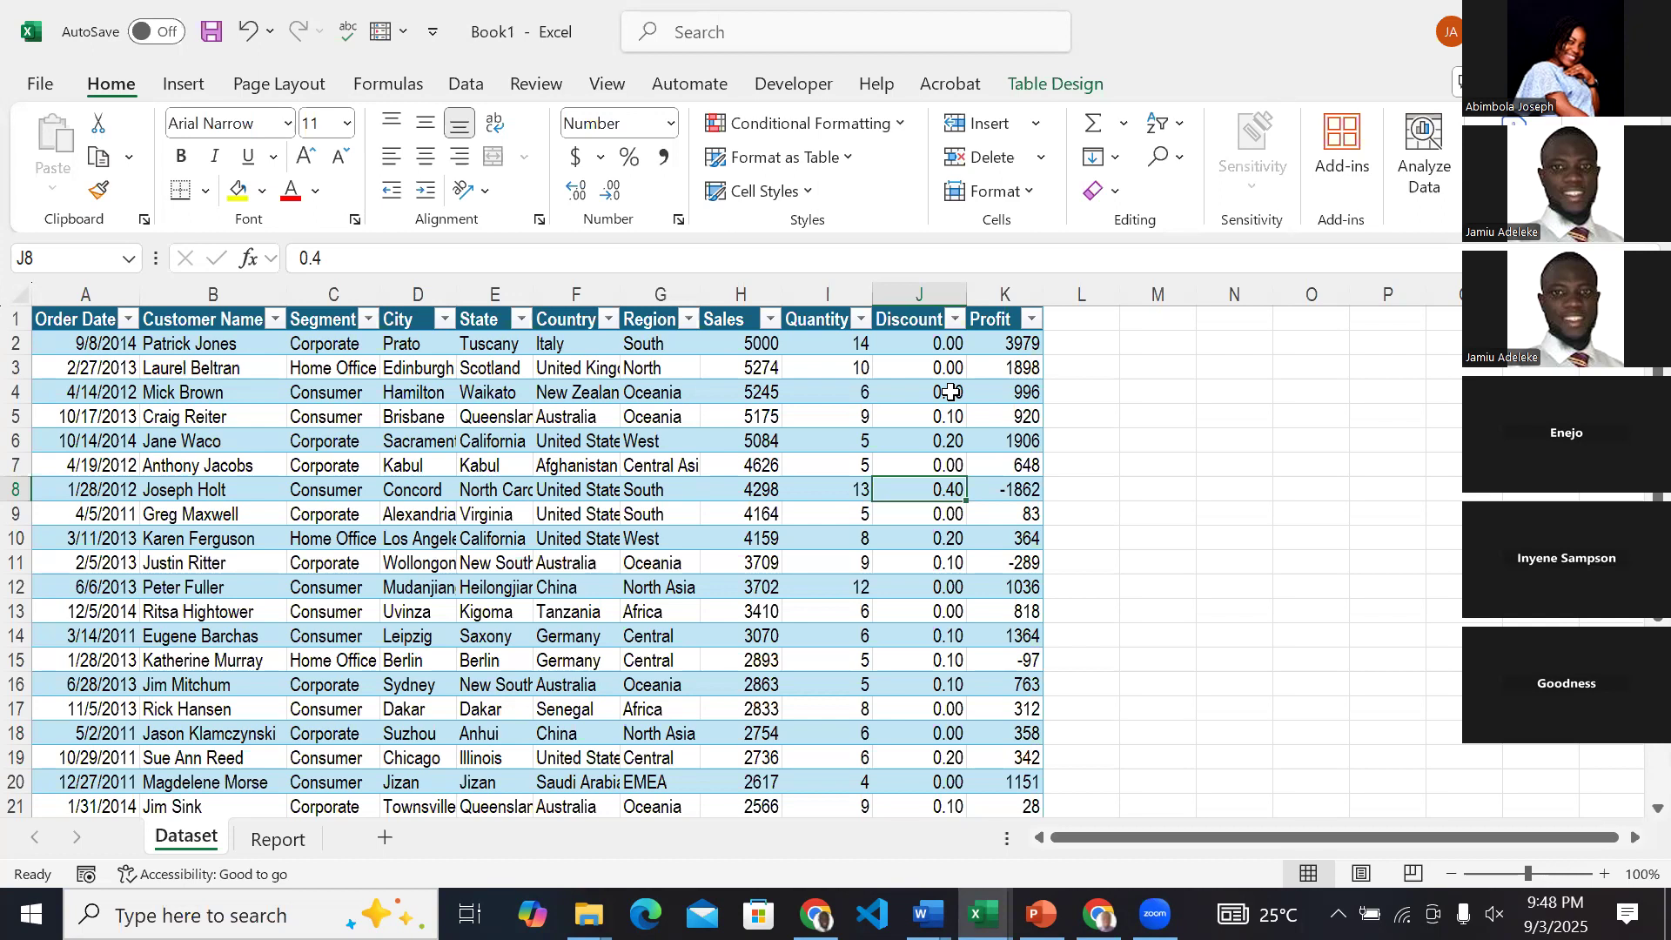
click(940, 345)
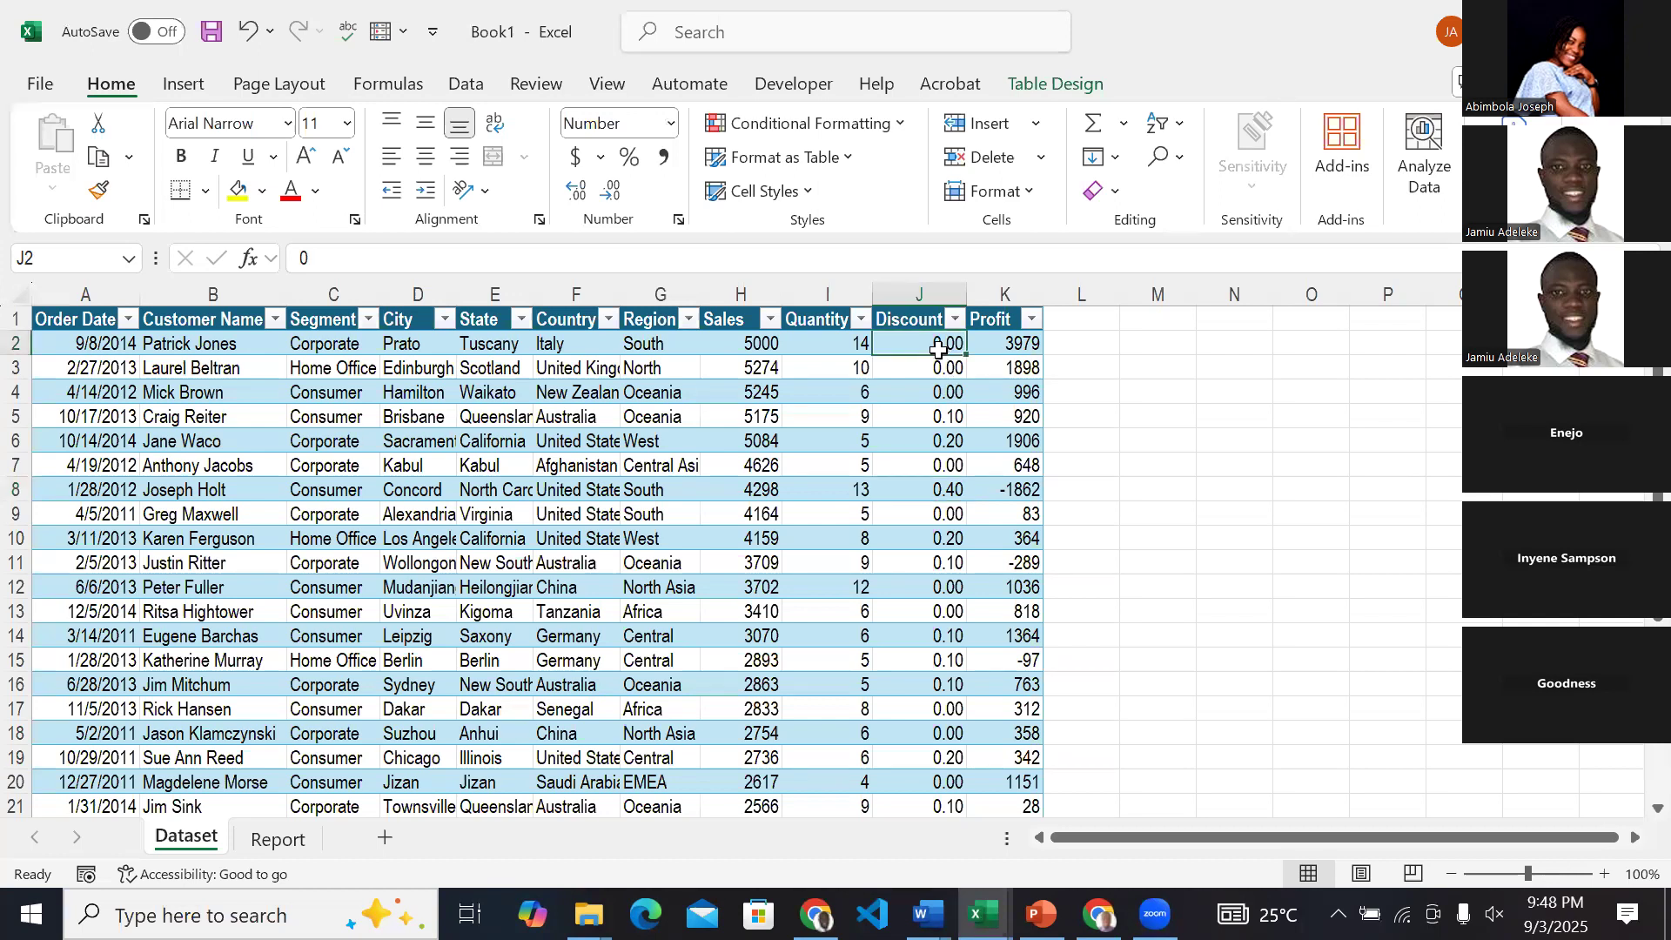
click(860, 348)
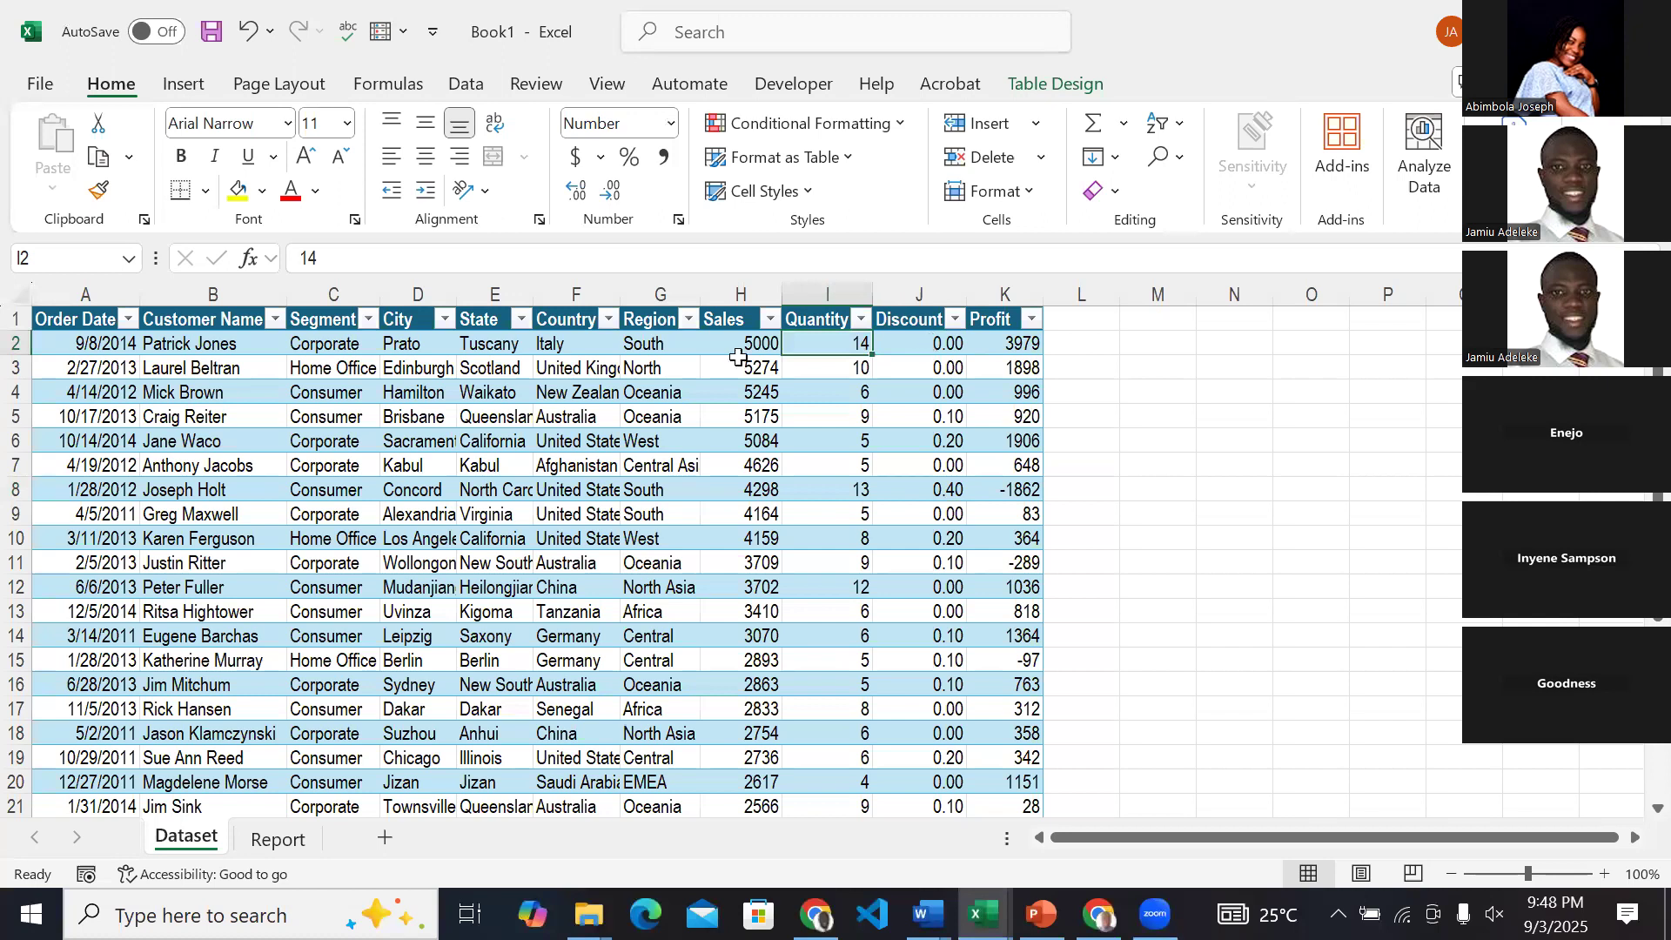
click(986, 346)
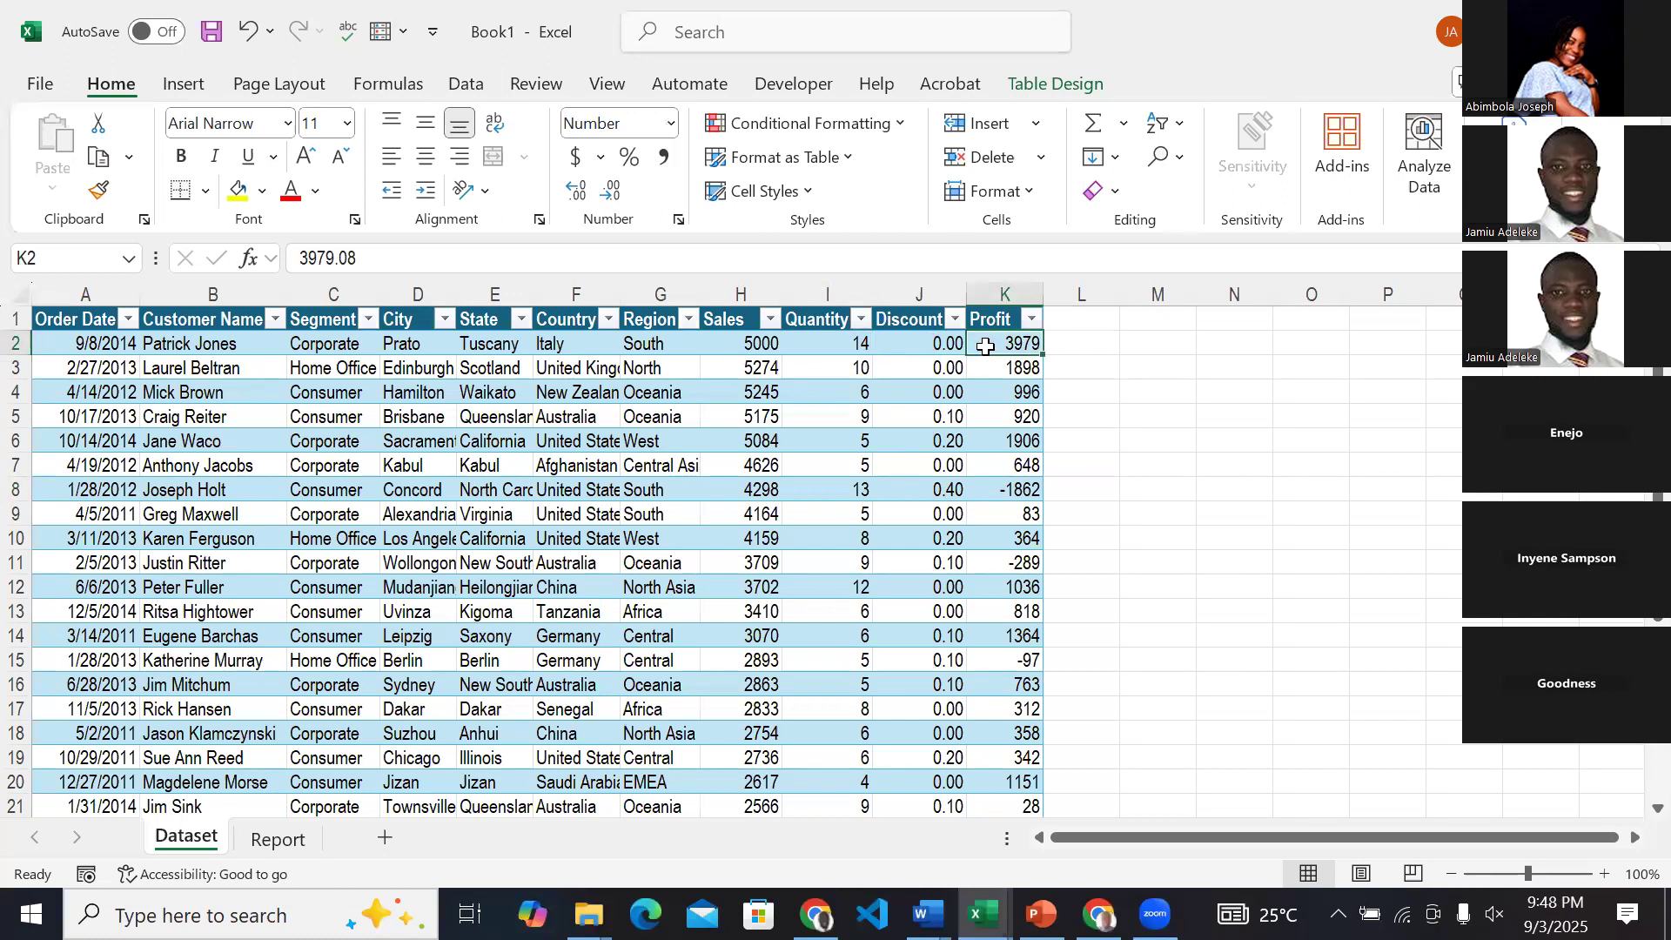
click(940, 637)
click(940, 658)
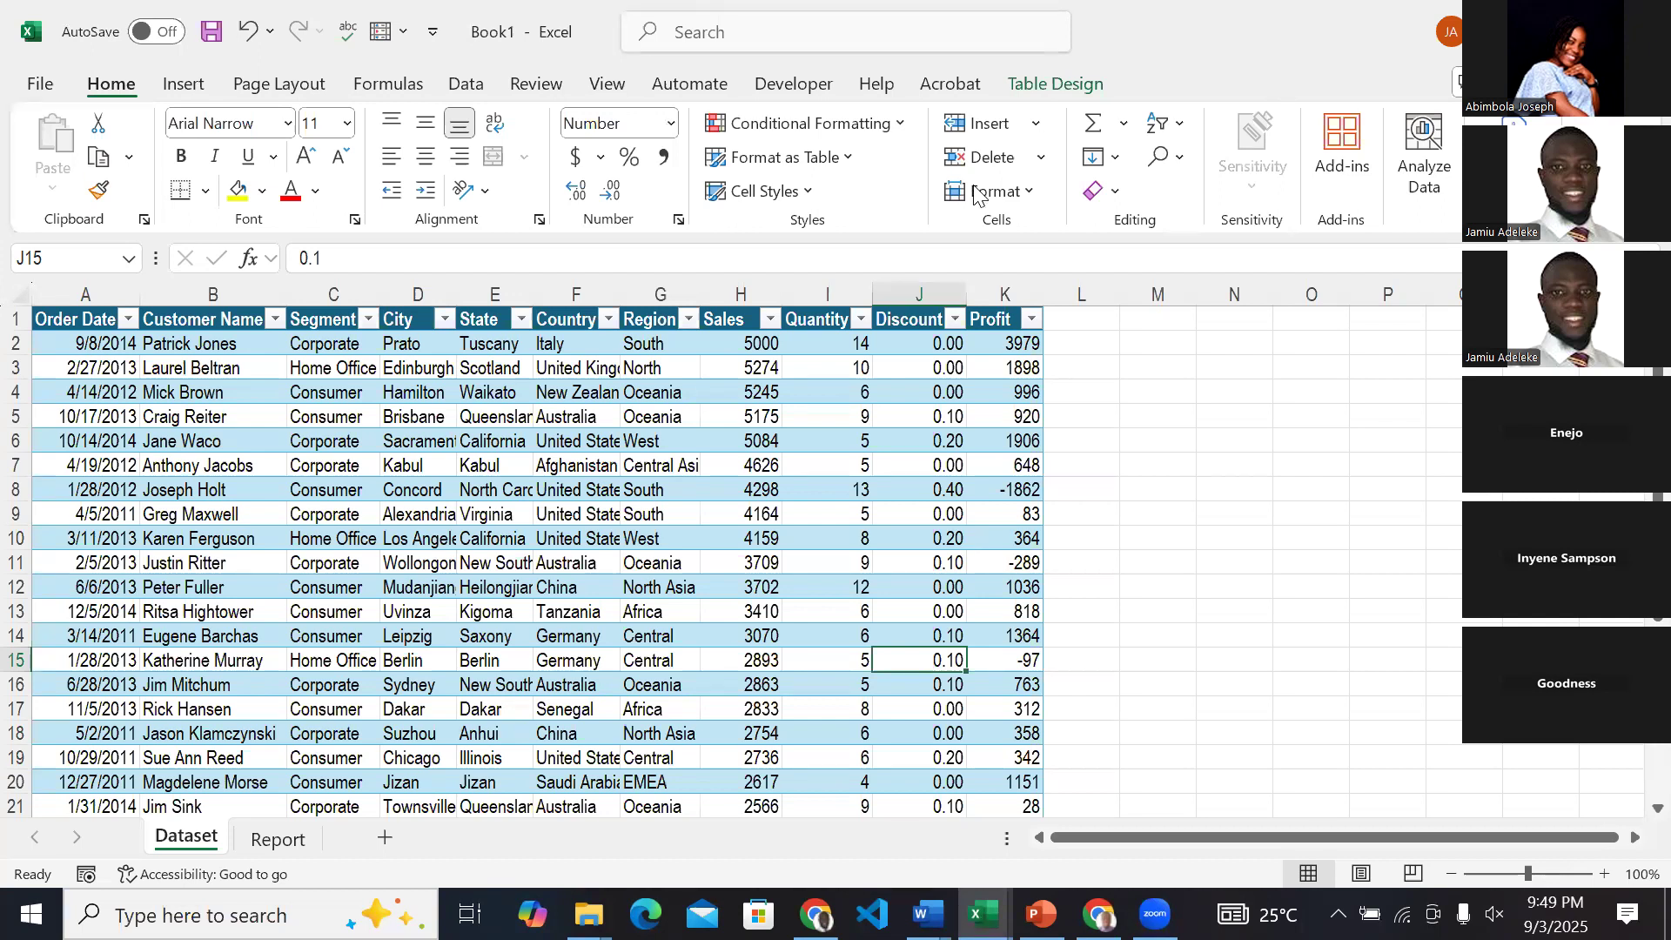
Return to the Report sheet and review its PivotTables, starting from the Total Sales value.
click(279, 839)
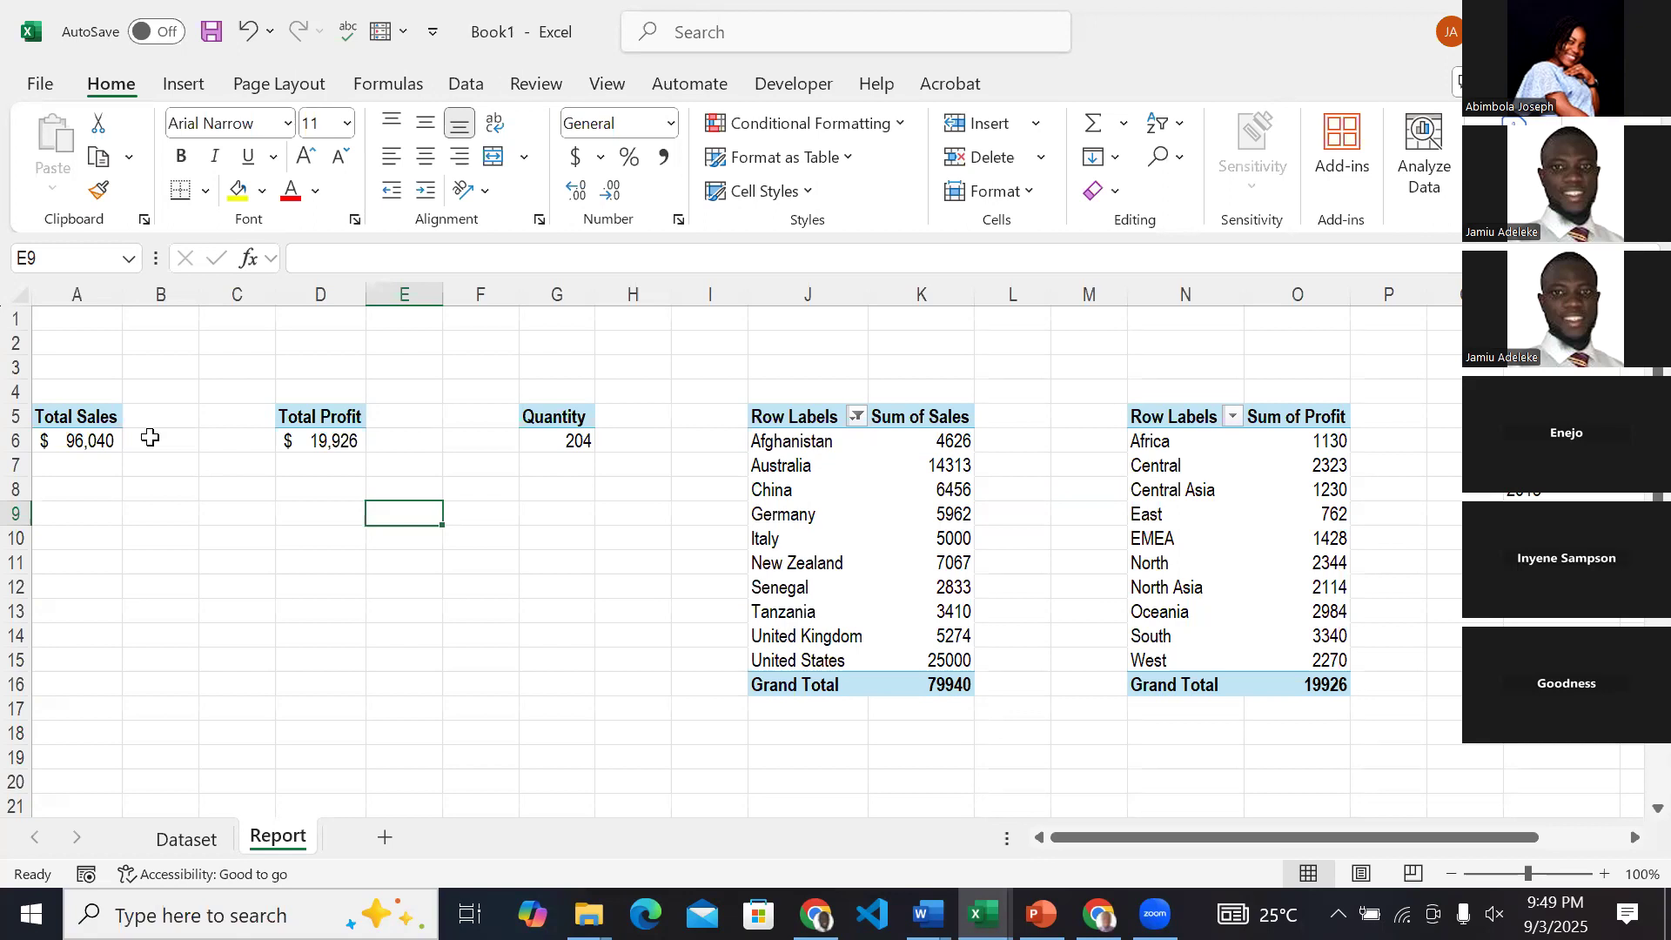
click(101, 442)
scroll(101, 442, right, 8)
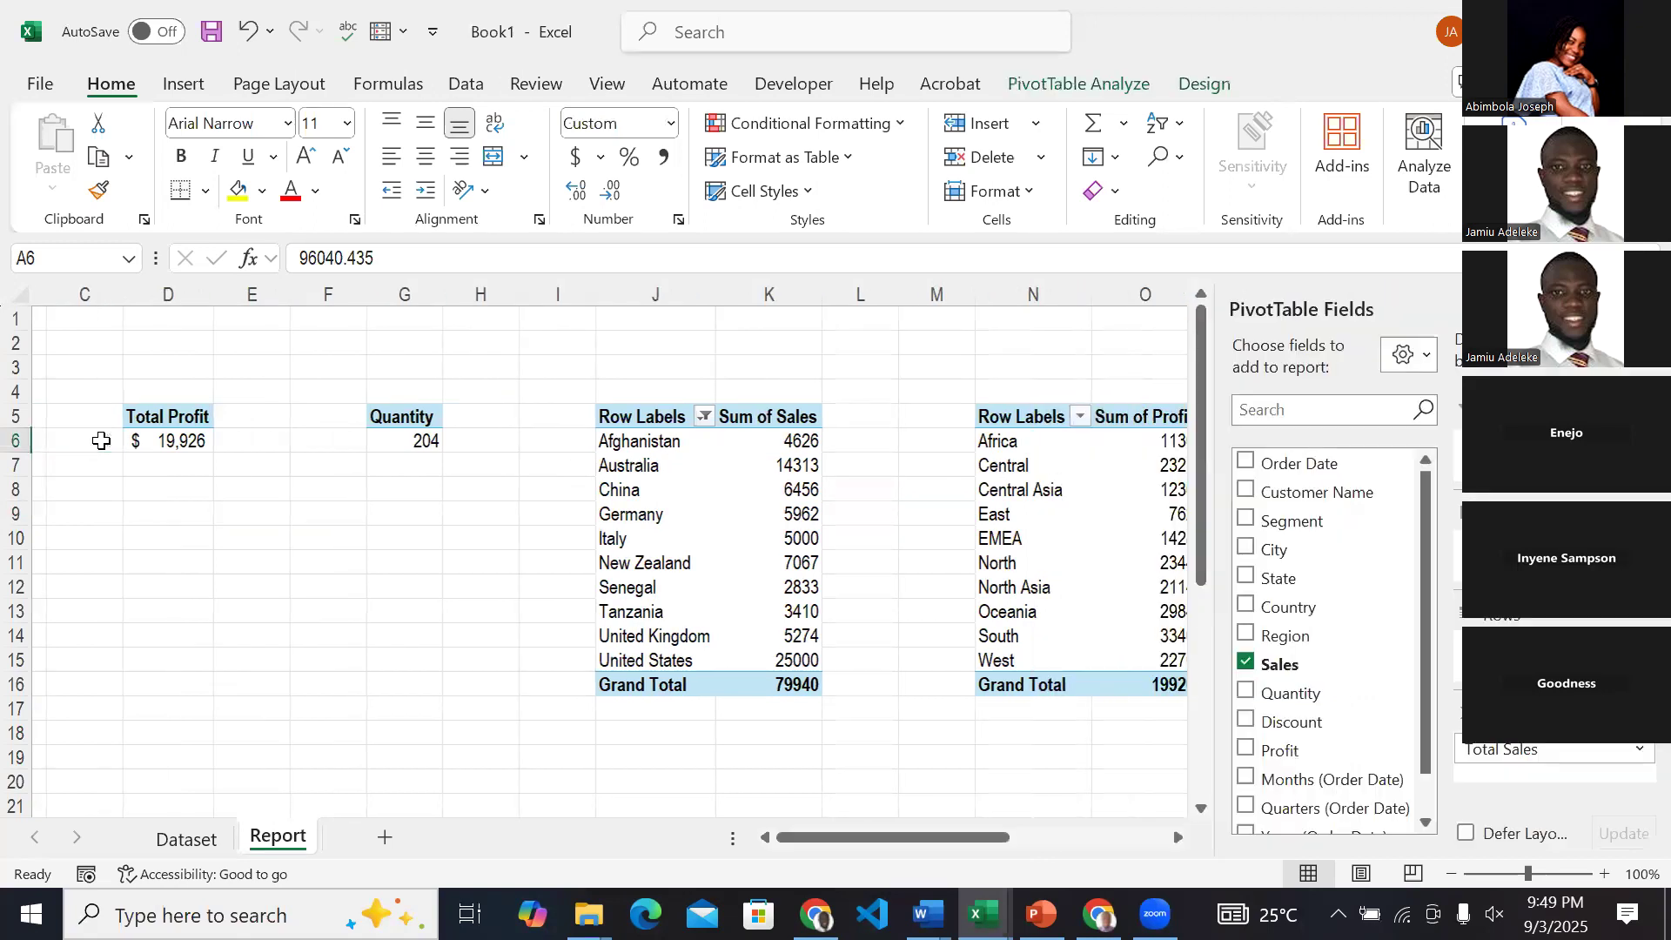
scroll(563, 529, left, 8)
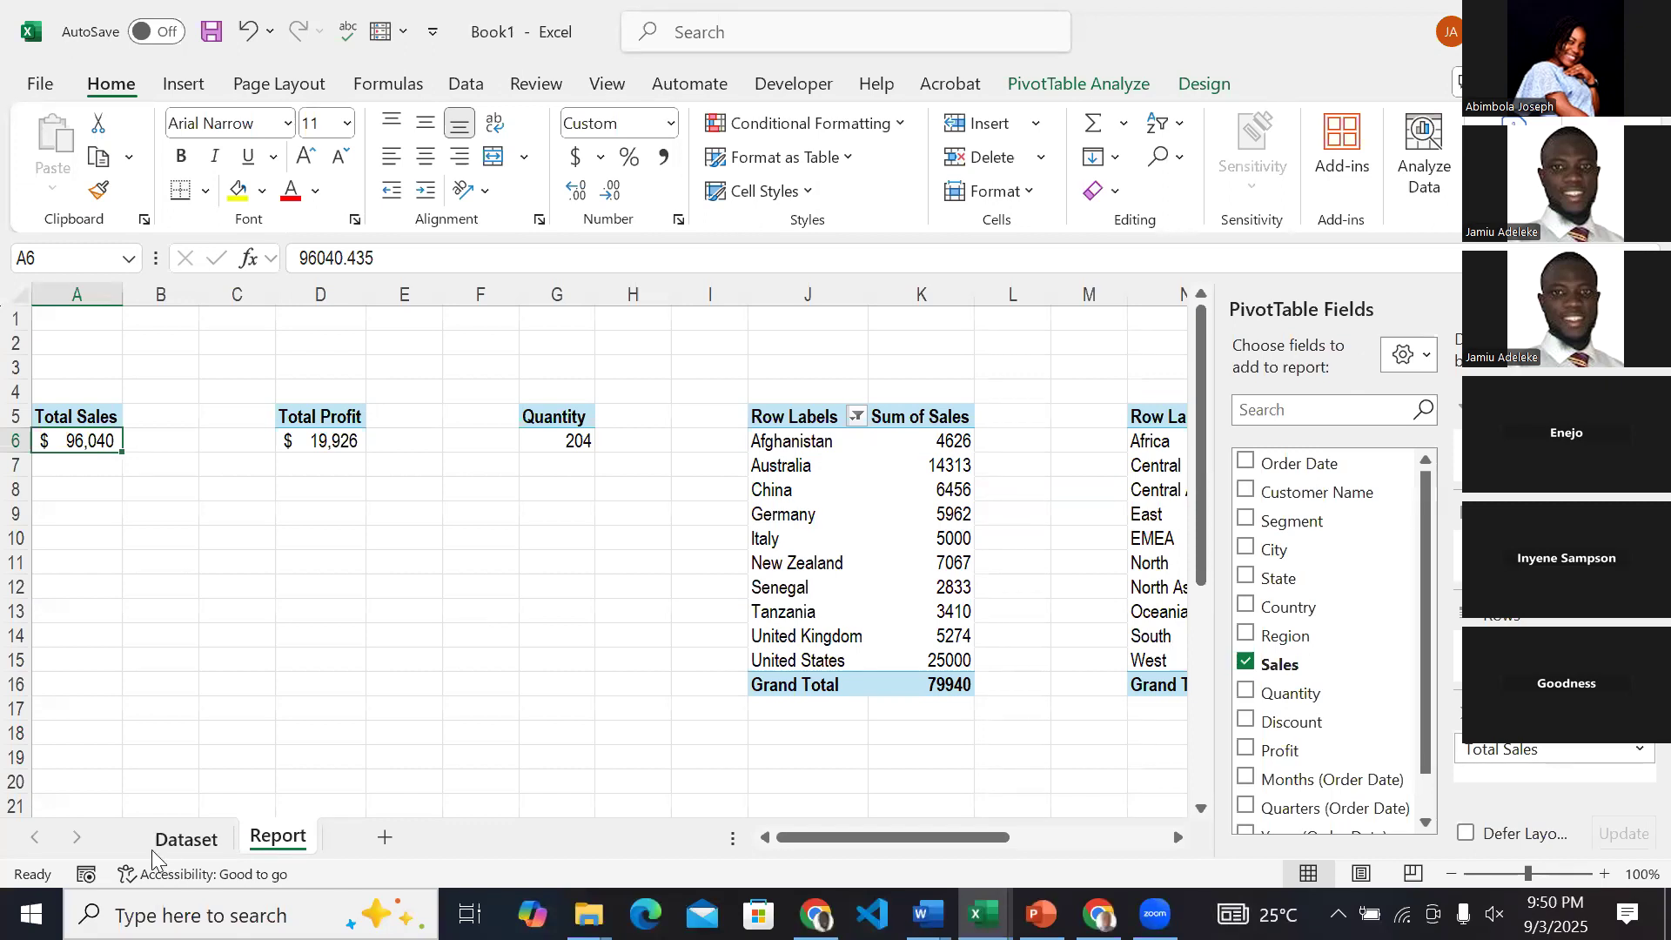
Add a new worksheet after Report and name it Dashboard.
click(384, 837)
double_click(378, 843)
text(DAshboard)
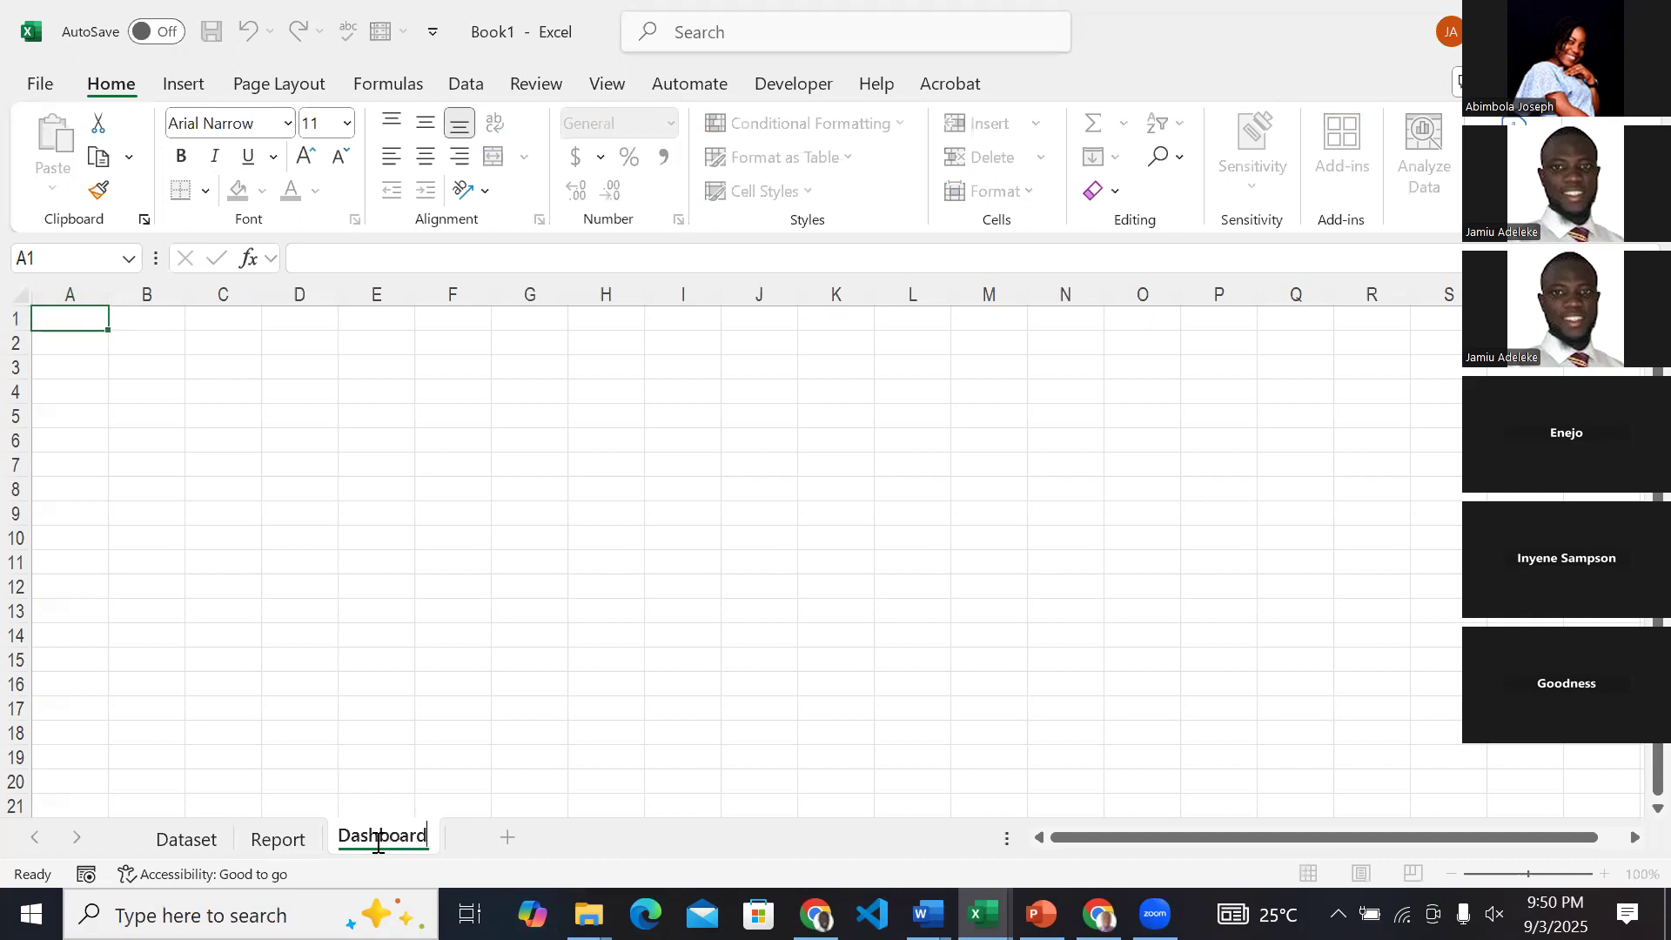
click(298, 458)
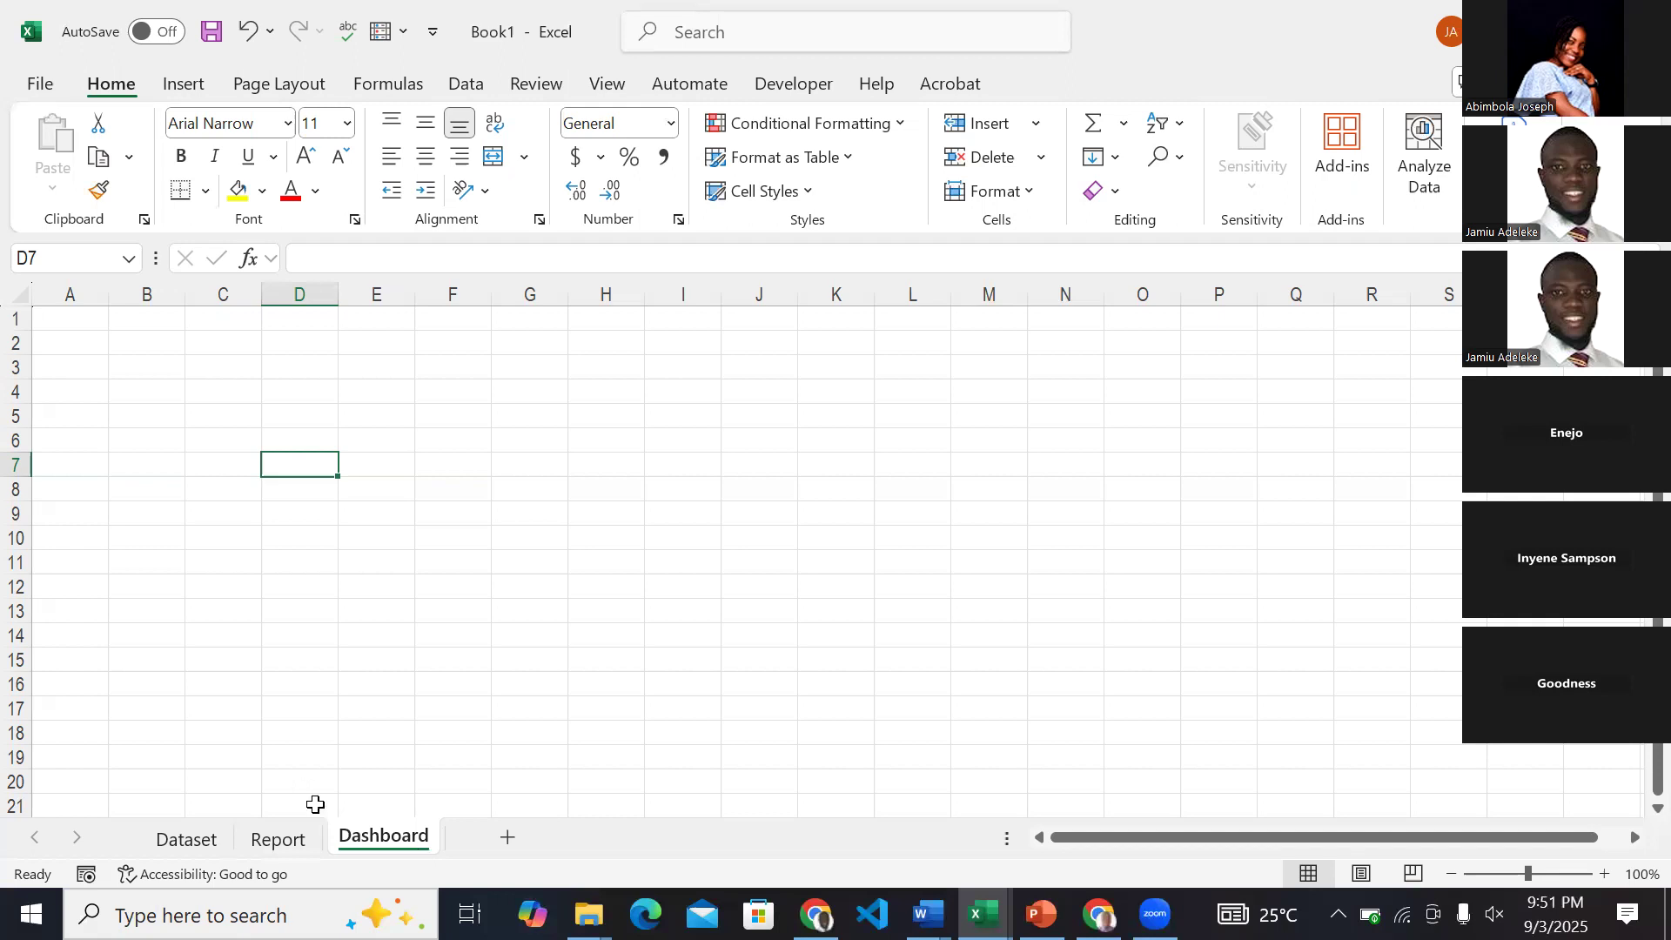
Look at the finished sales dashboard in the ExcelDashboardZart workbook and return to the blank Dashboard sheet in Book1.
click(301, 832)
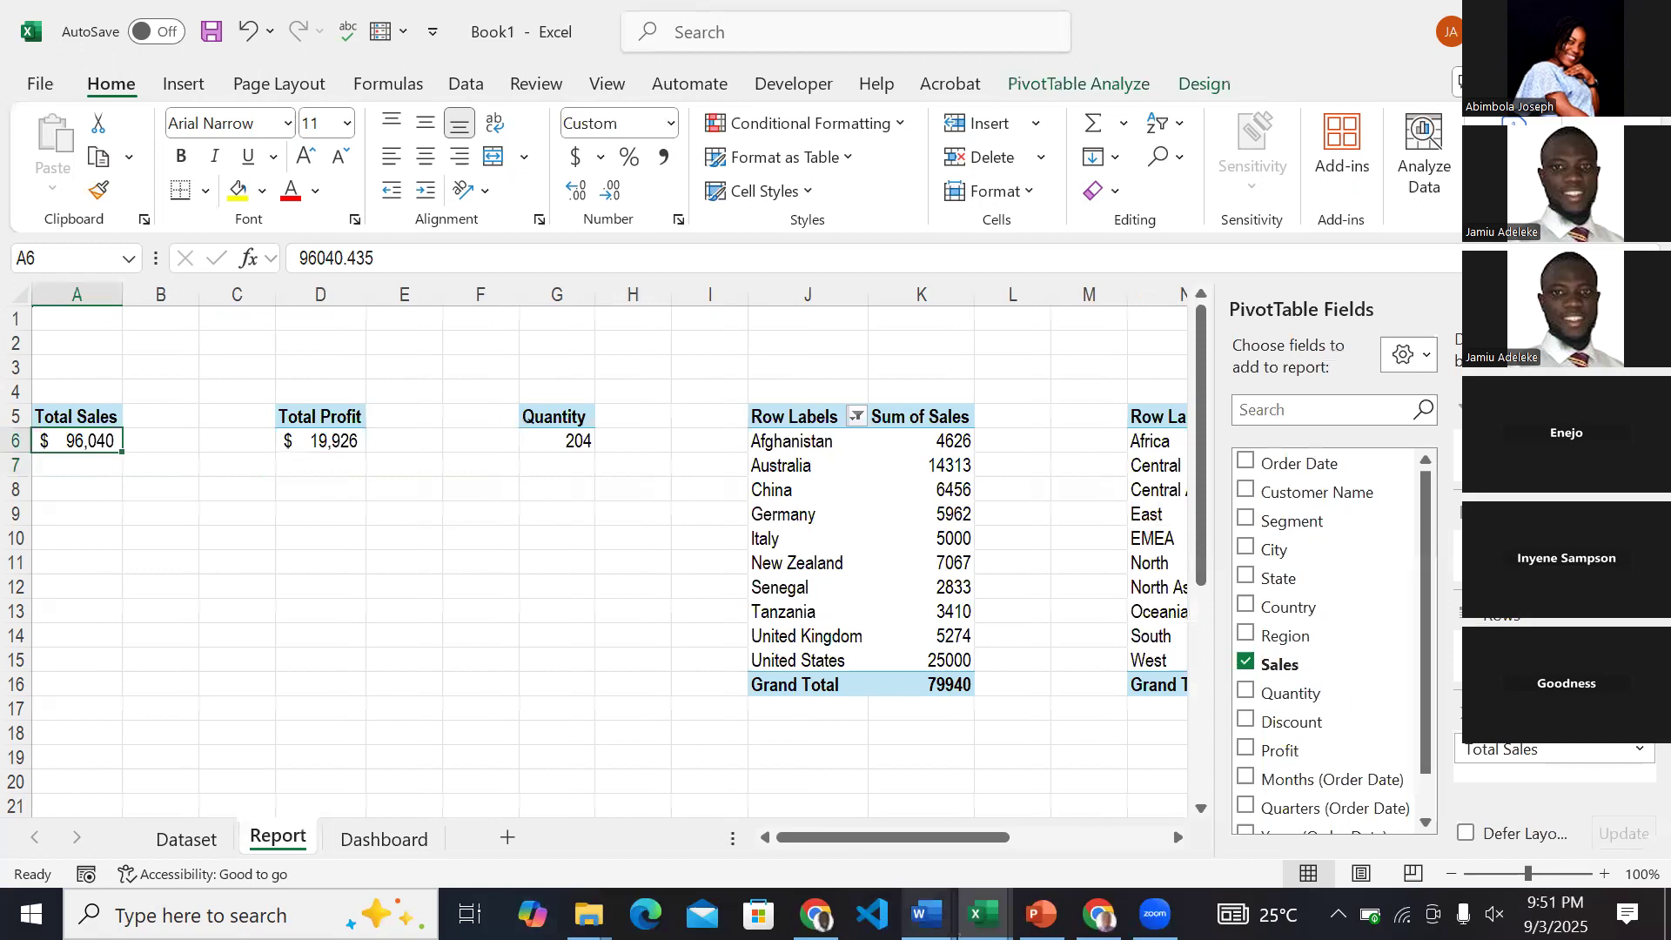
mouse_move(984, 914)
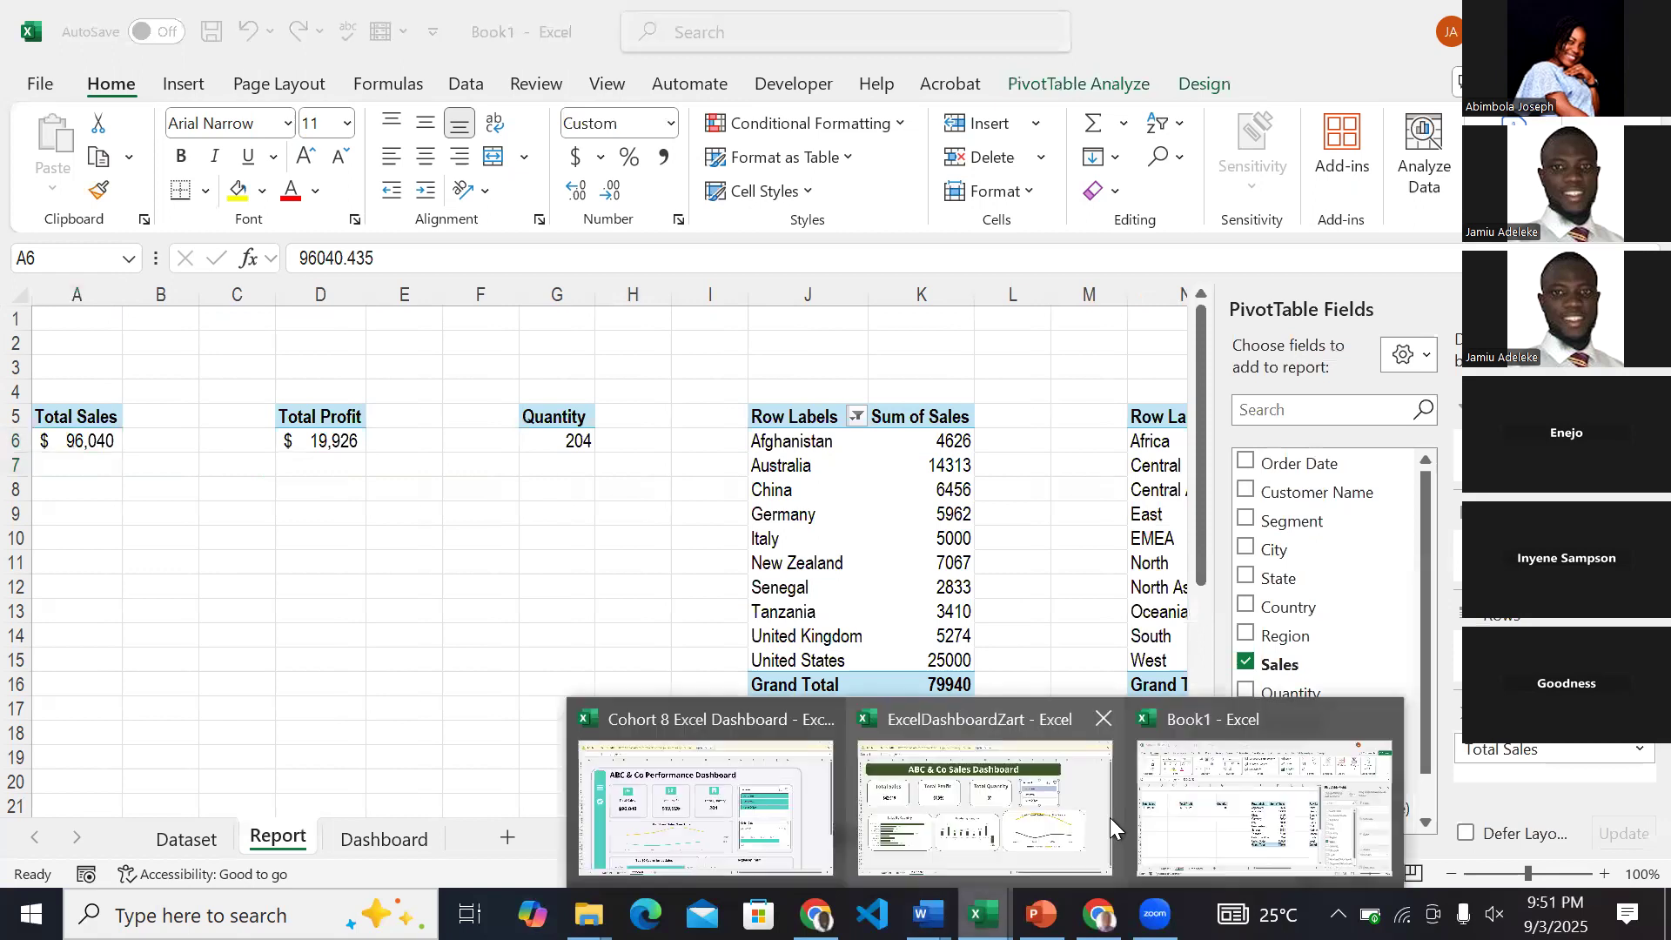
click(1053, 806)
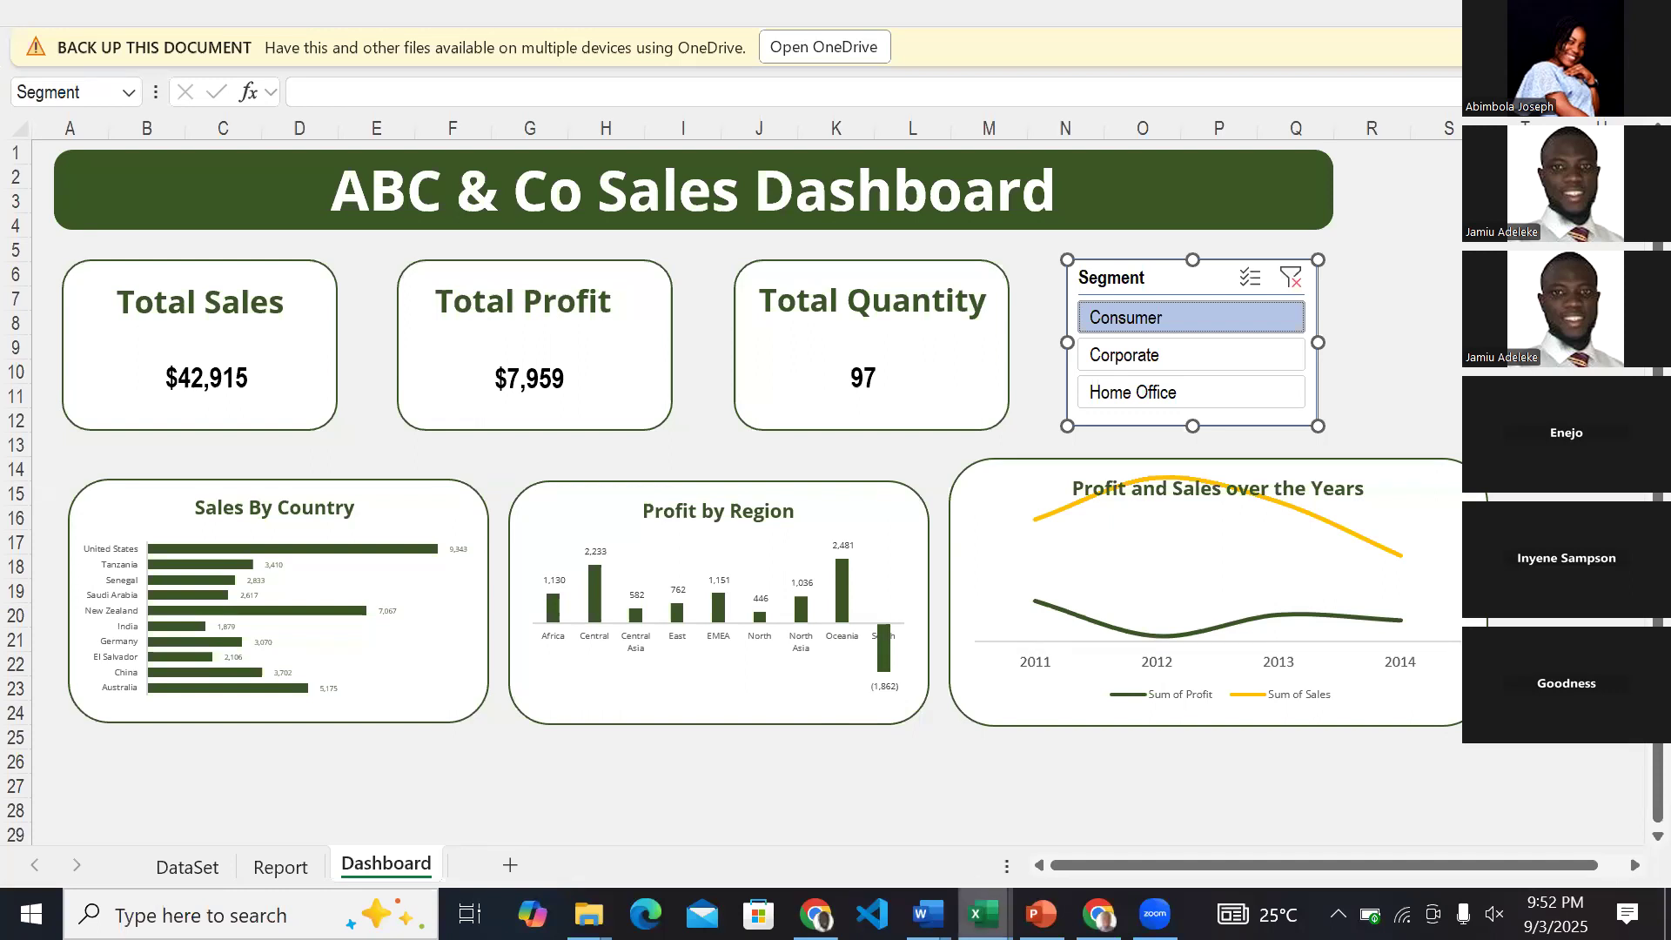
mouse_move(945, 882)
click(926, 855)
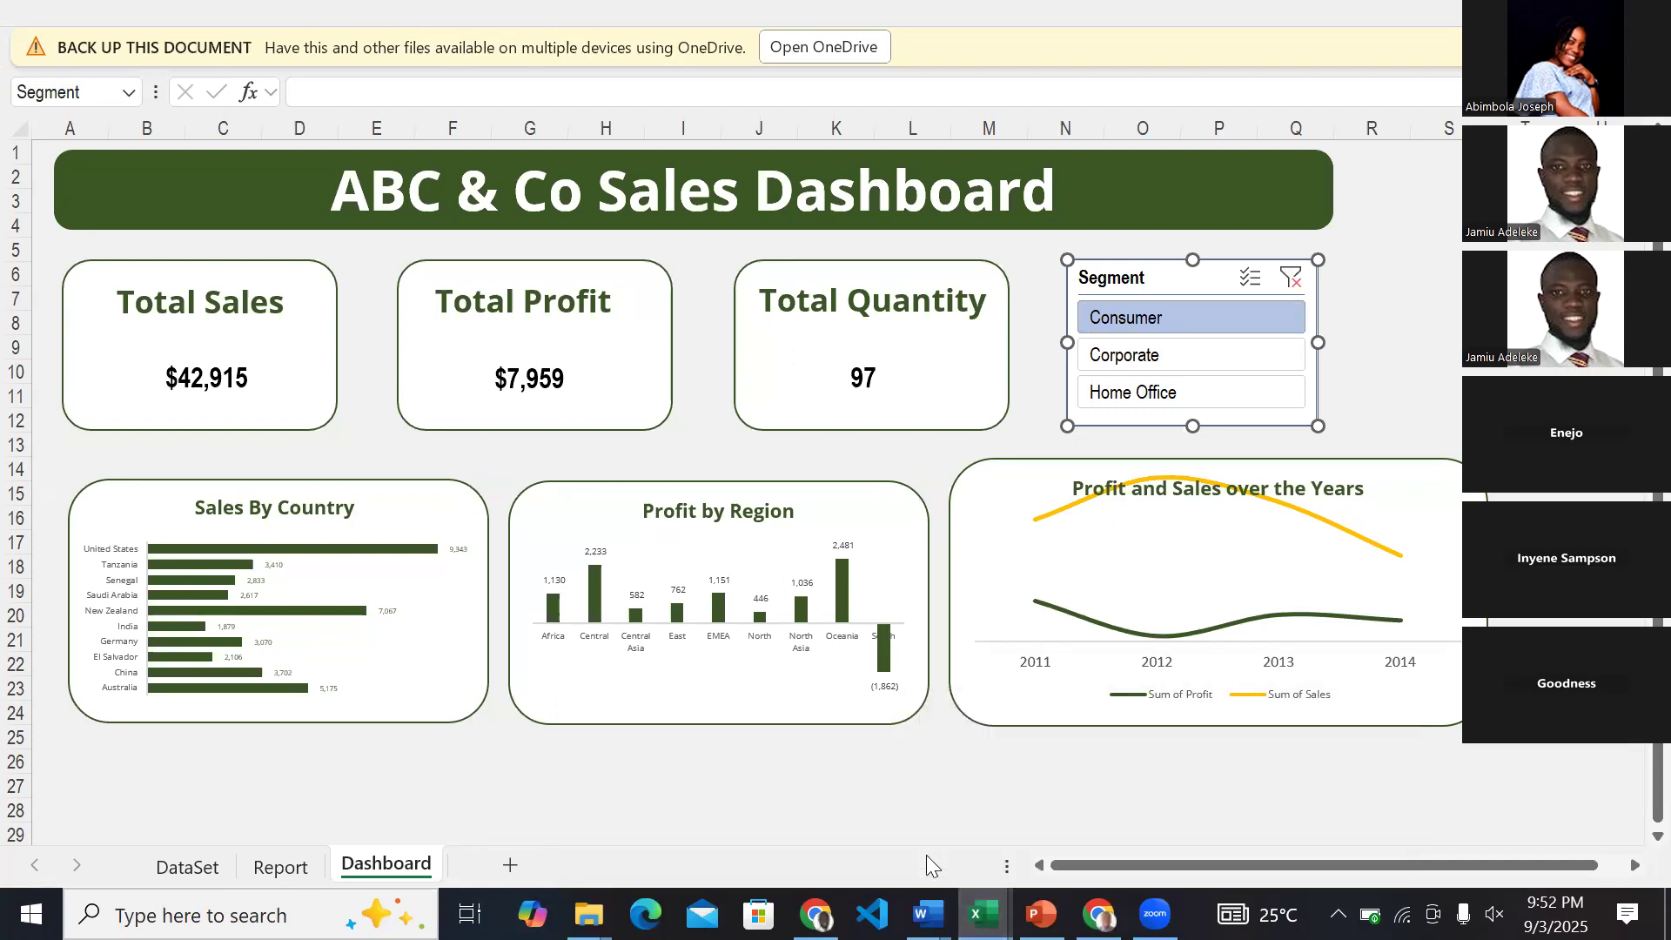
mouse_move(983, 914)
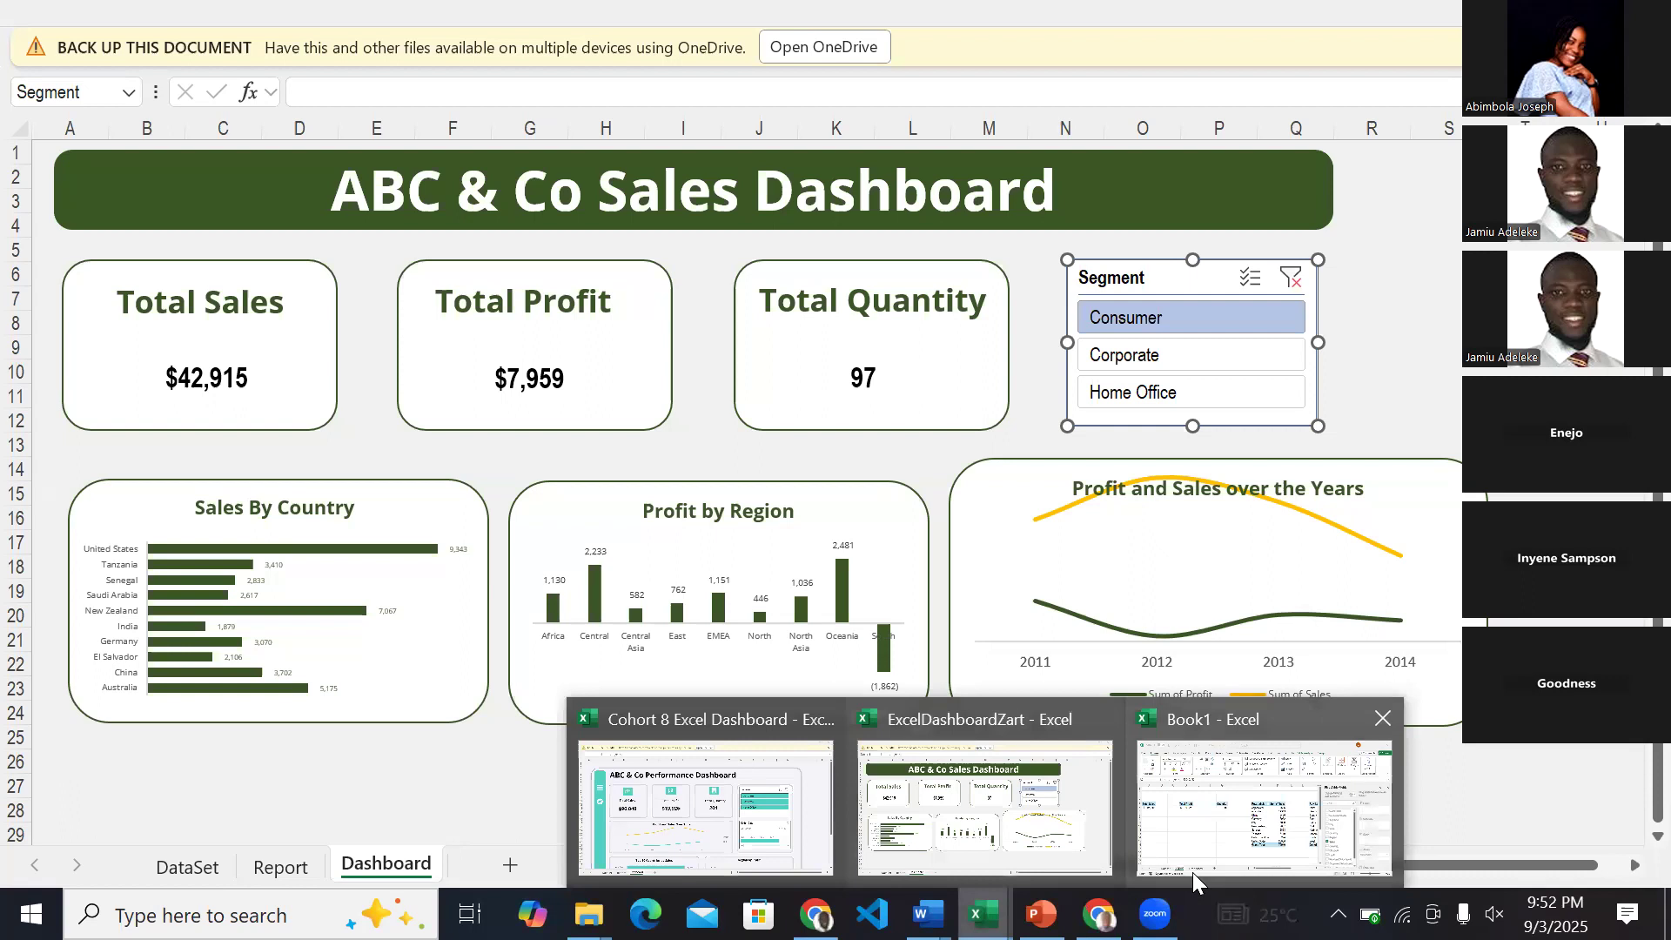
click(1123, 844)
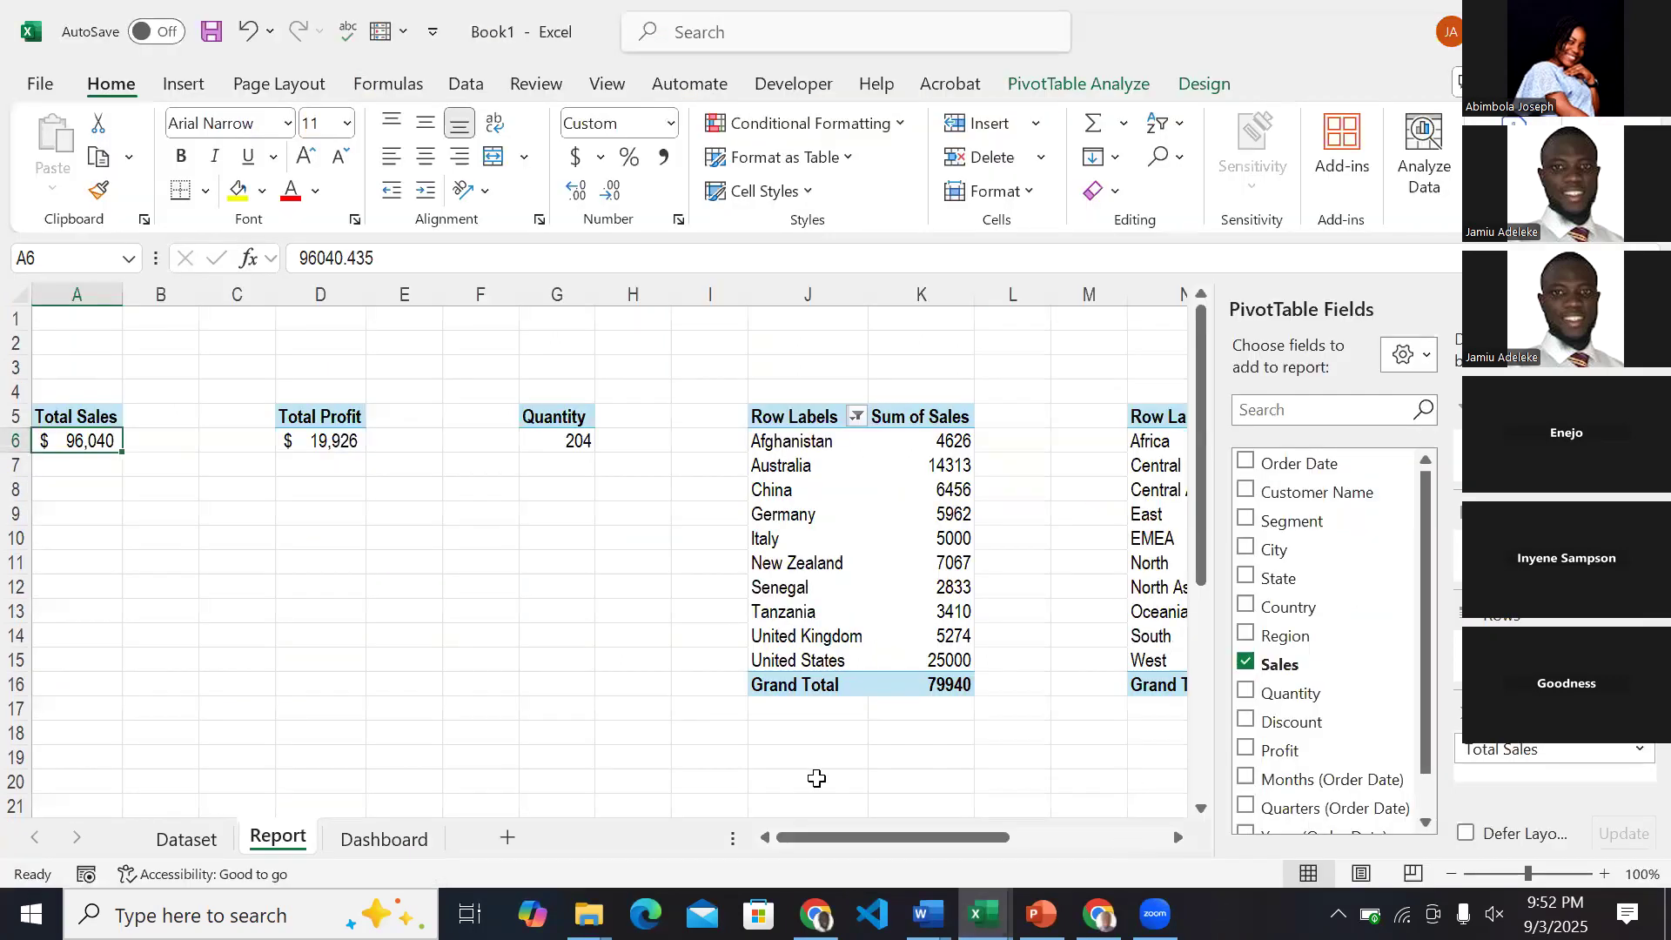
click(402, 840)
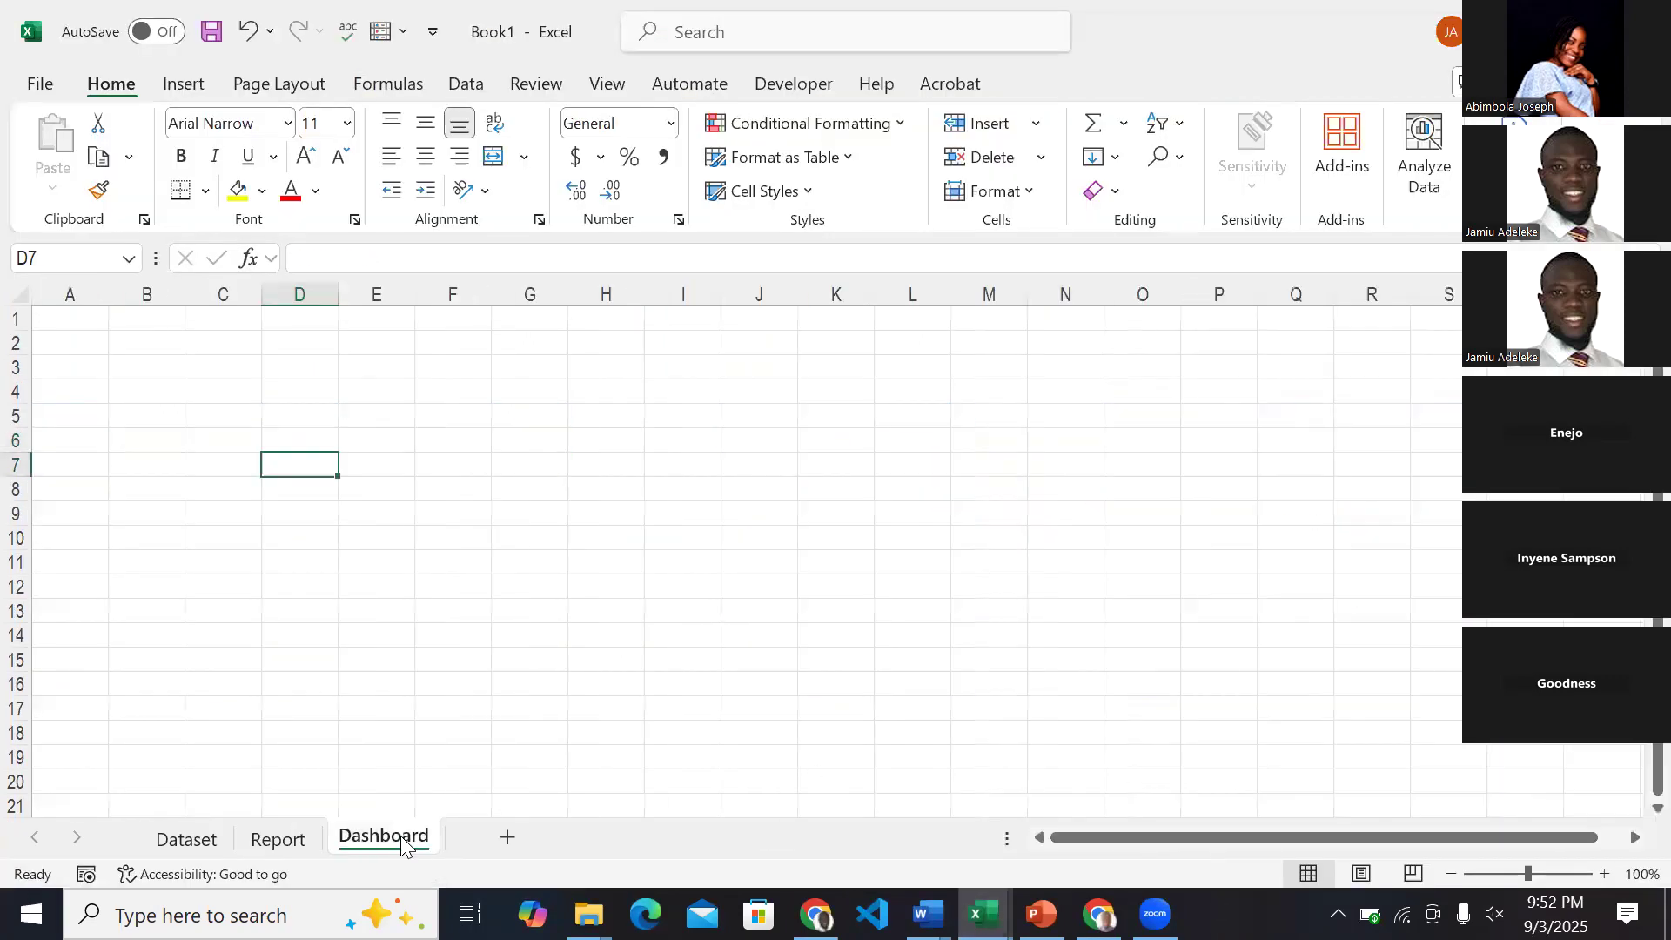
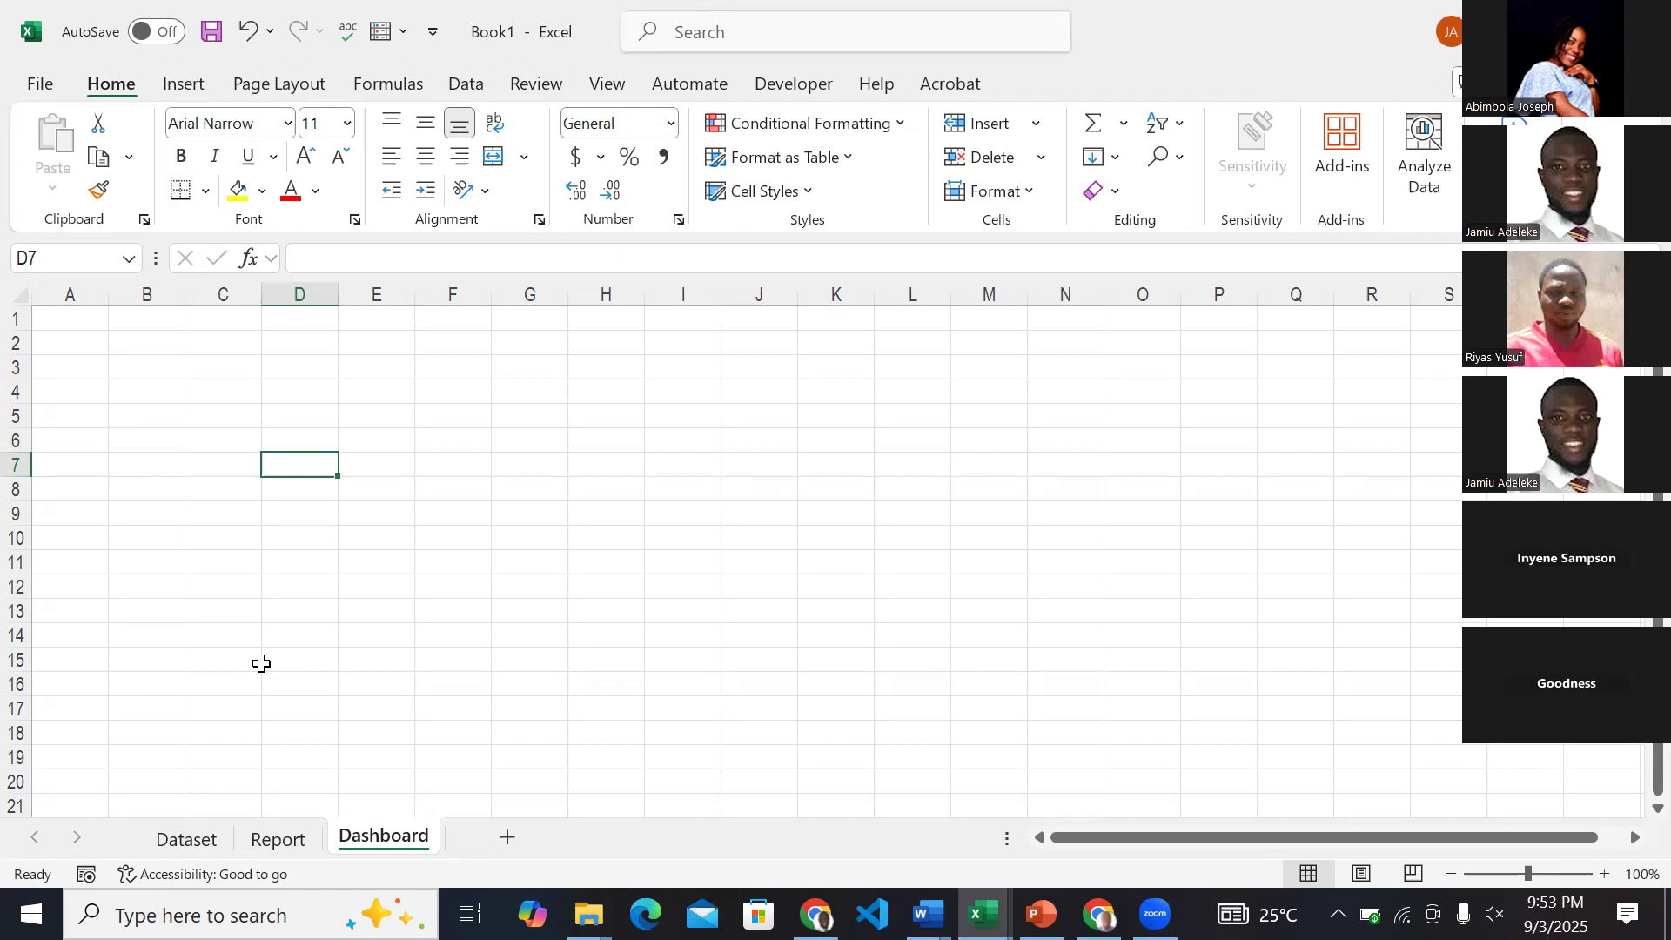
Insert a blank PivotTable based on JamiuTable from the Dataset sheet at cell A13 of the existing Report sheet.
click(277, 839)
click(197, 841)
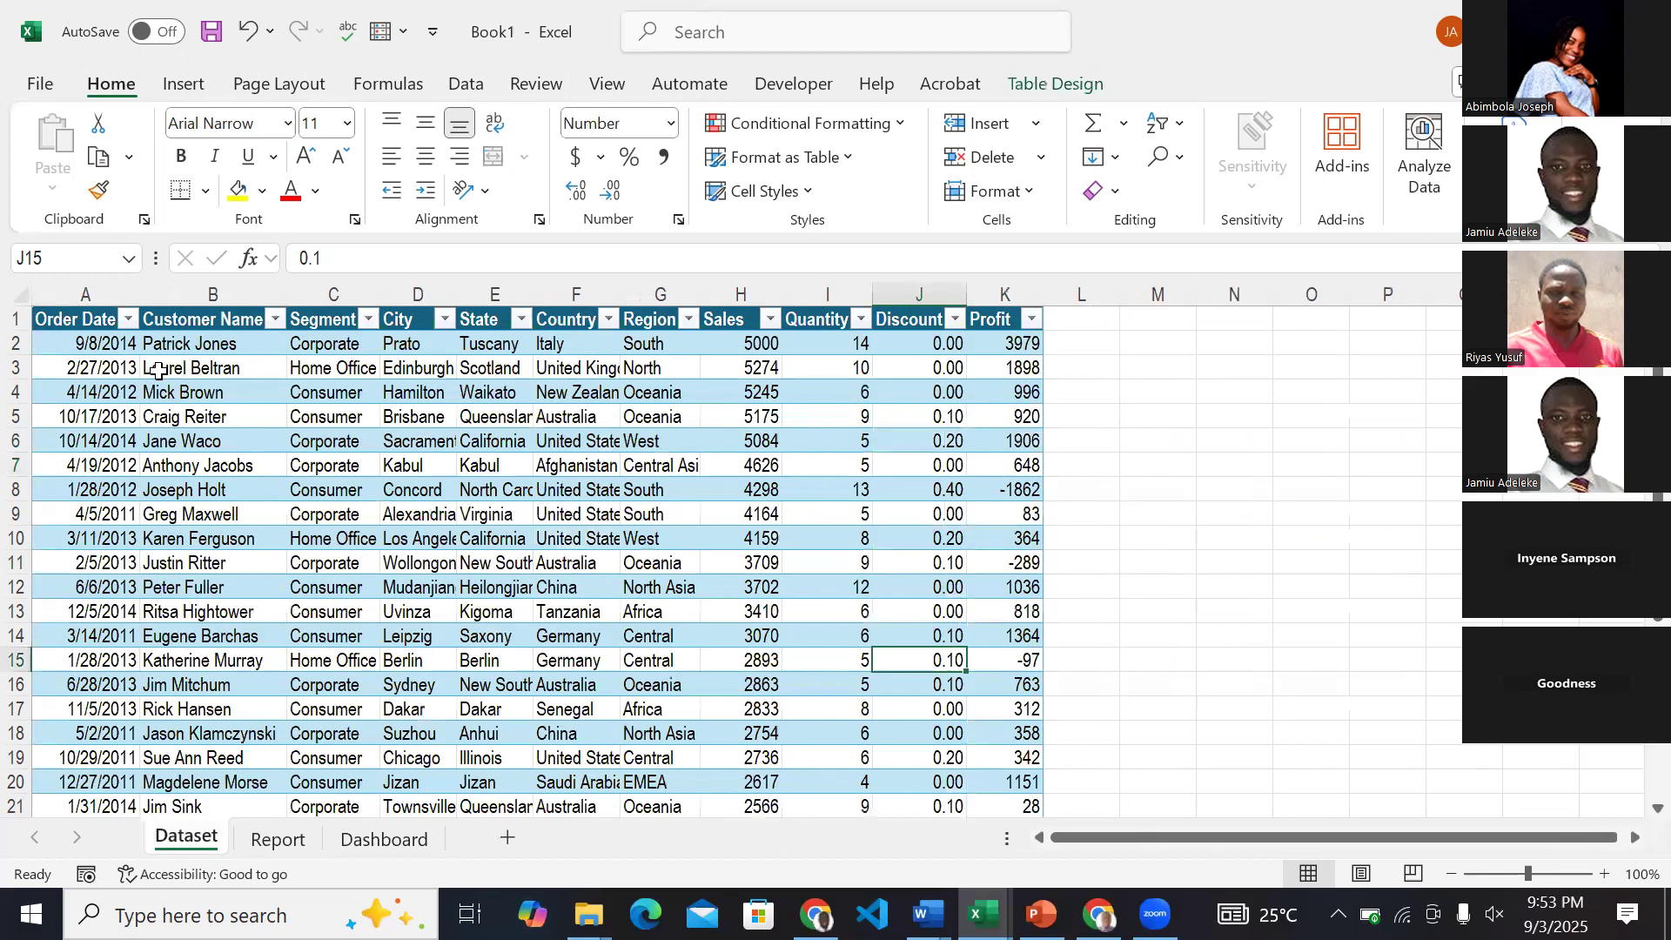
click(159, 368)
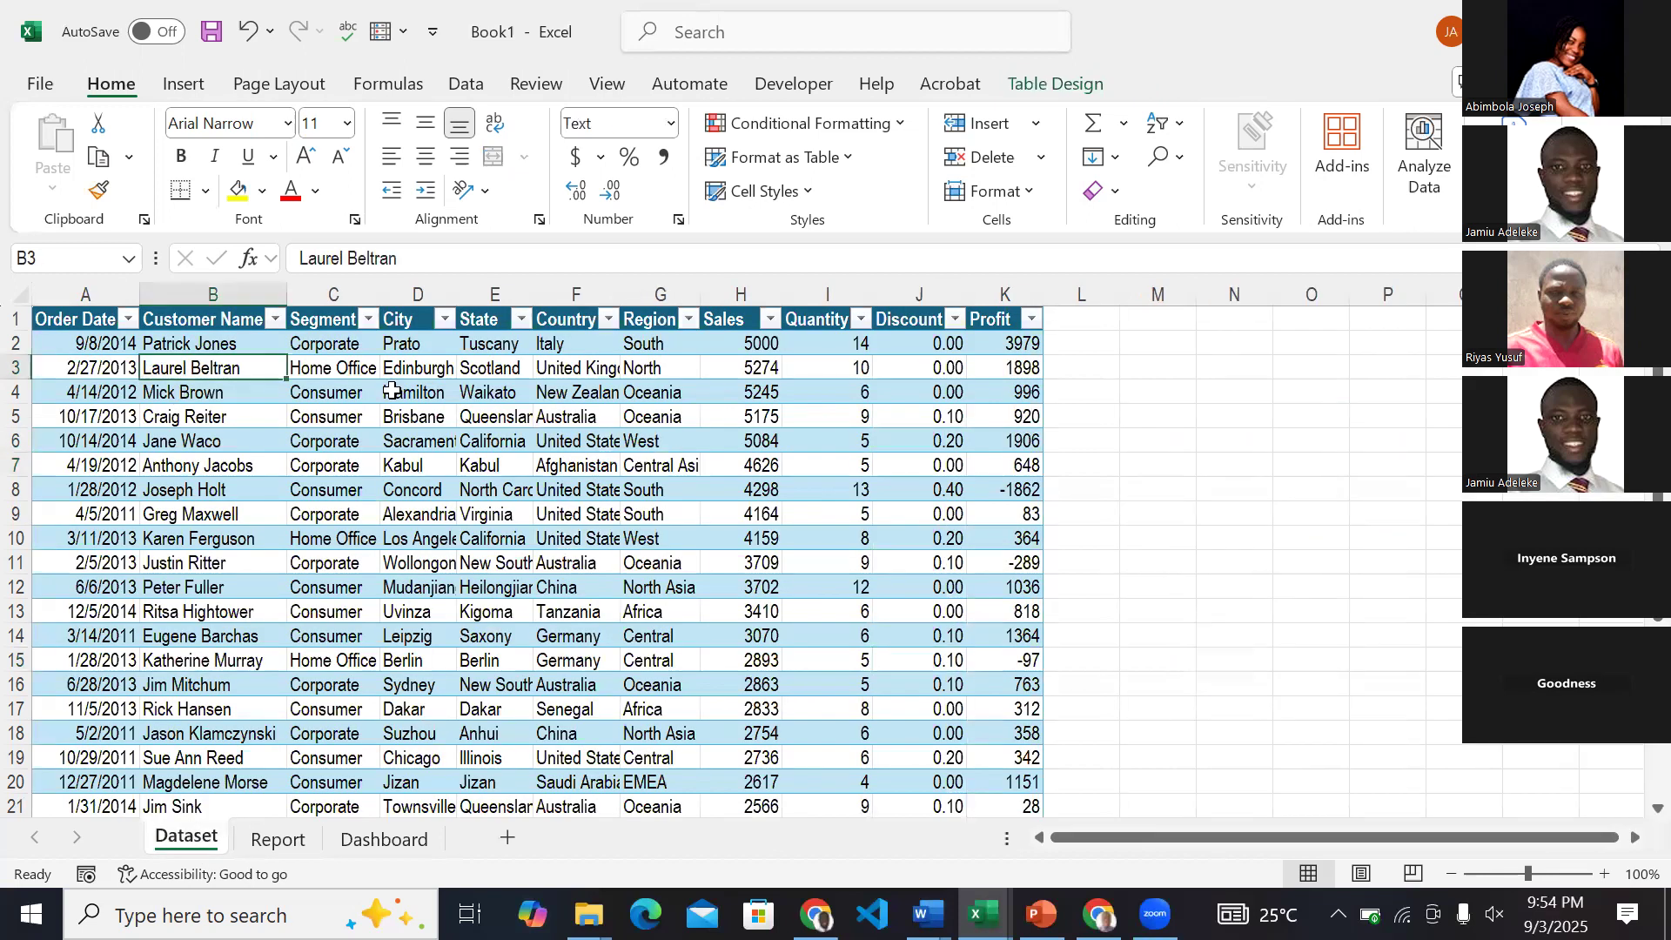
click(352, 441)
click(183, 83)
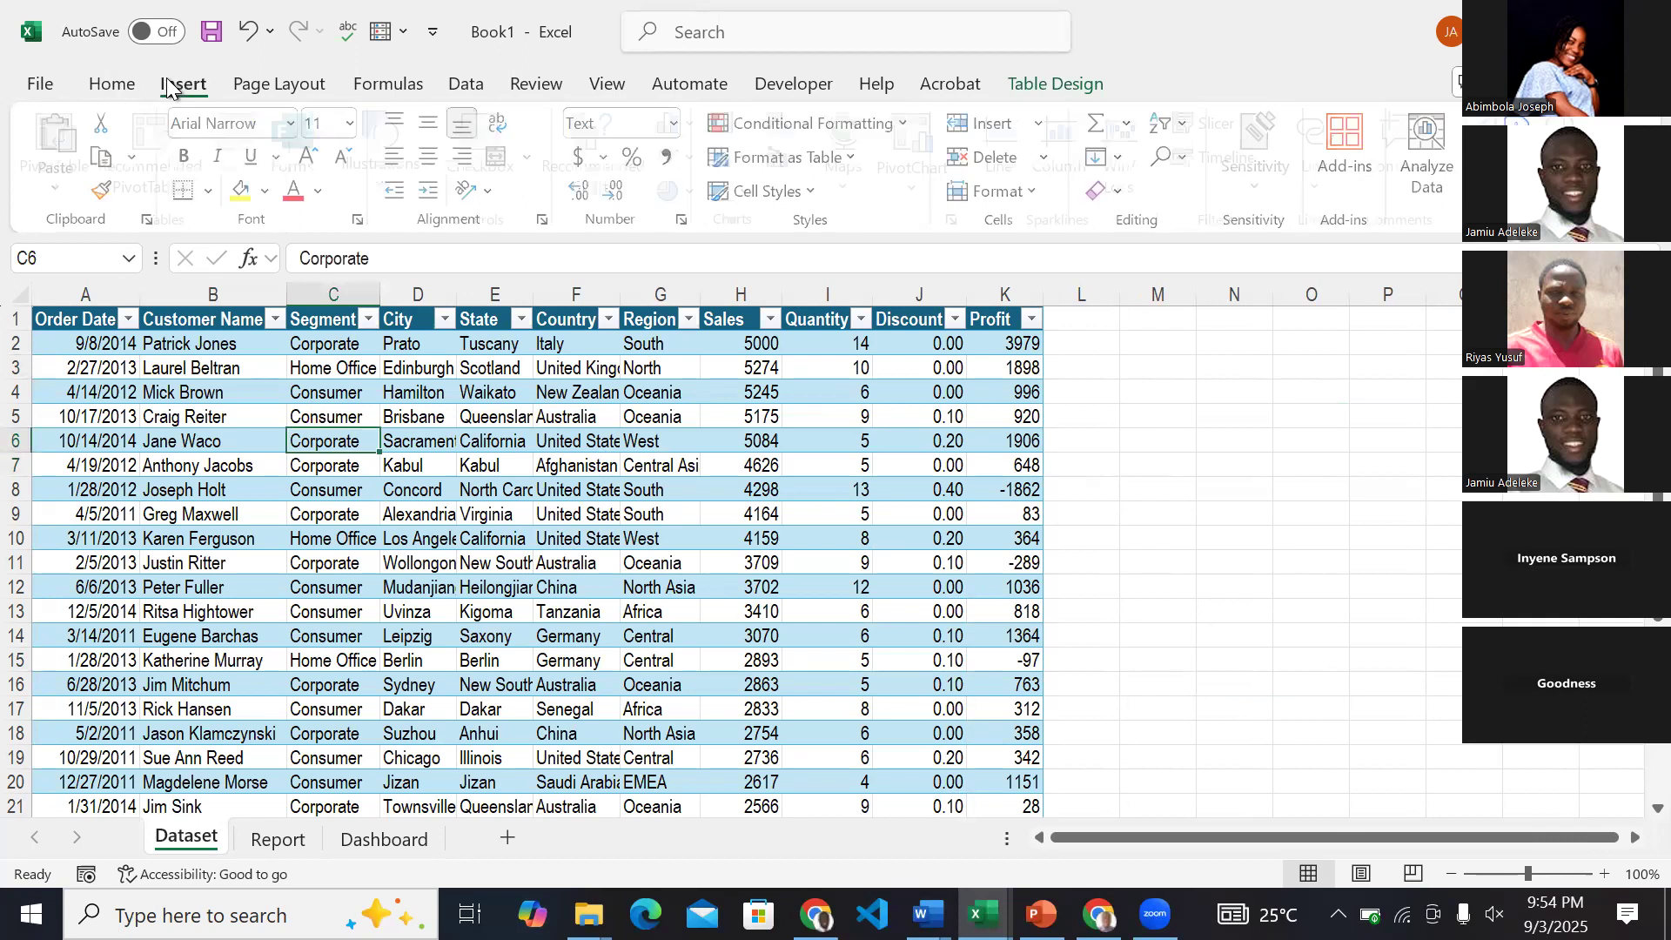
click(64, 156)
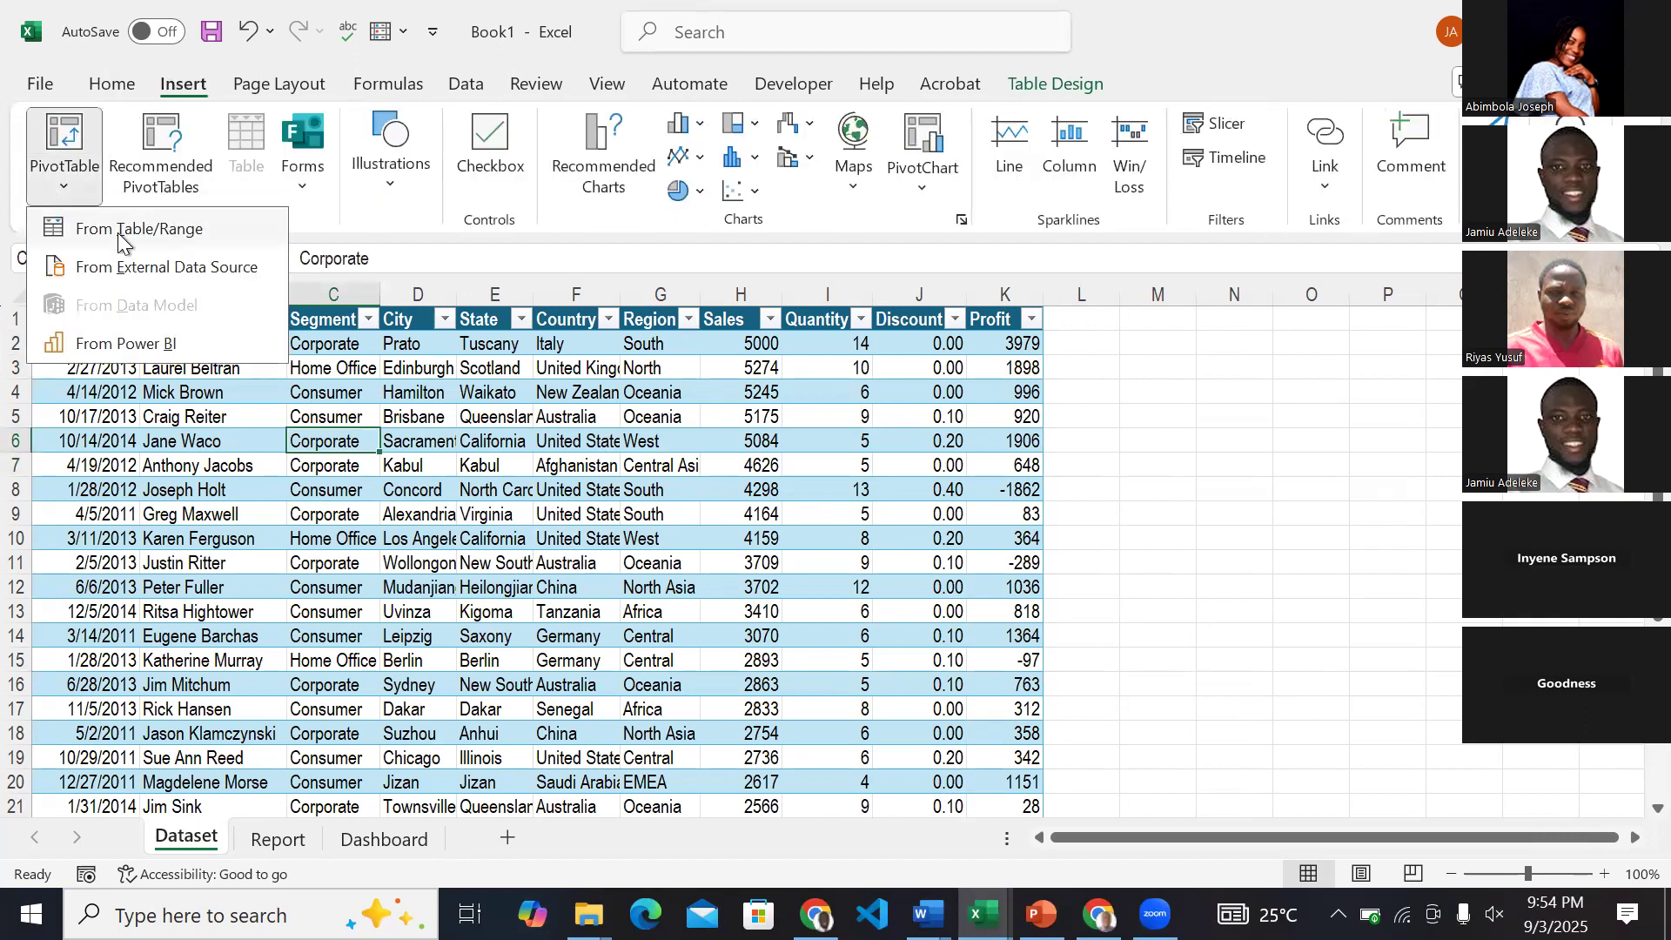
click(119, 230)
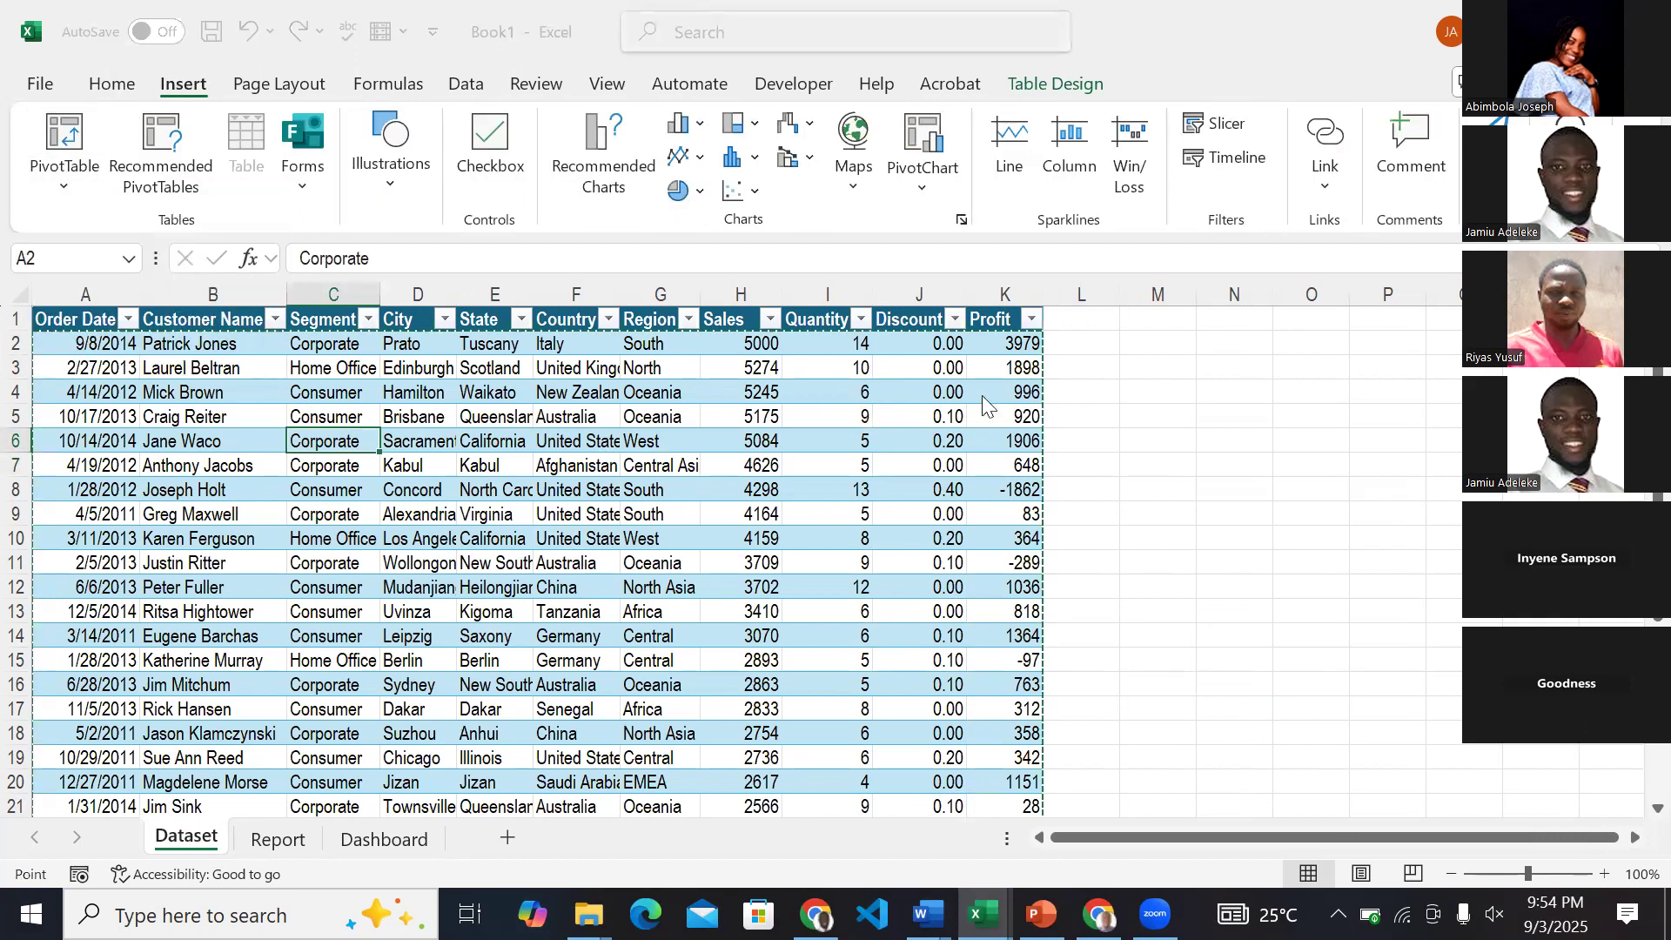
click(1001, 341)
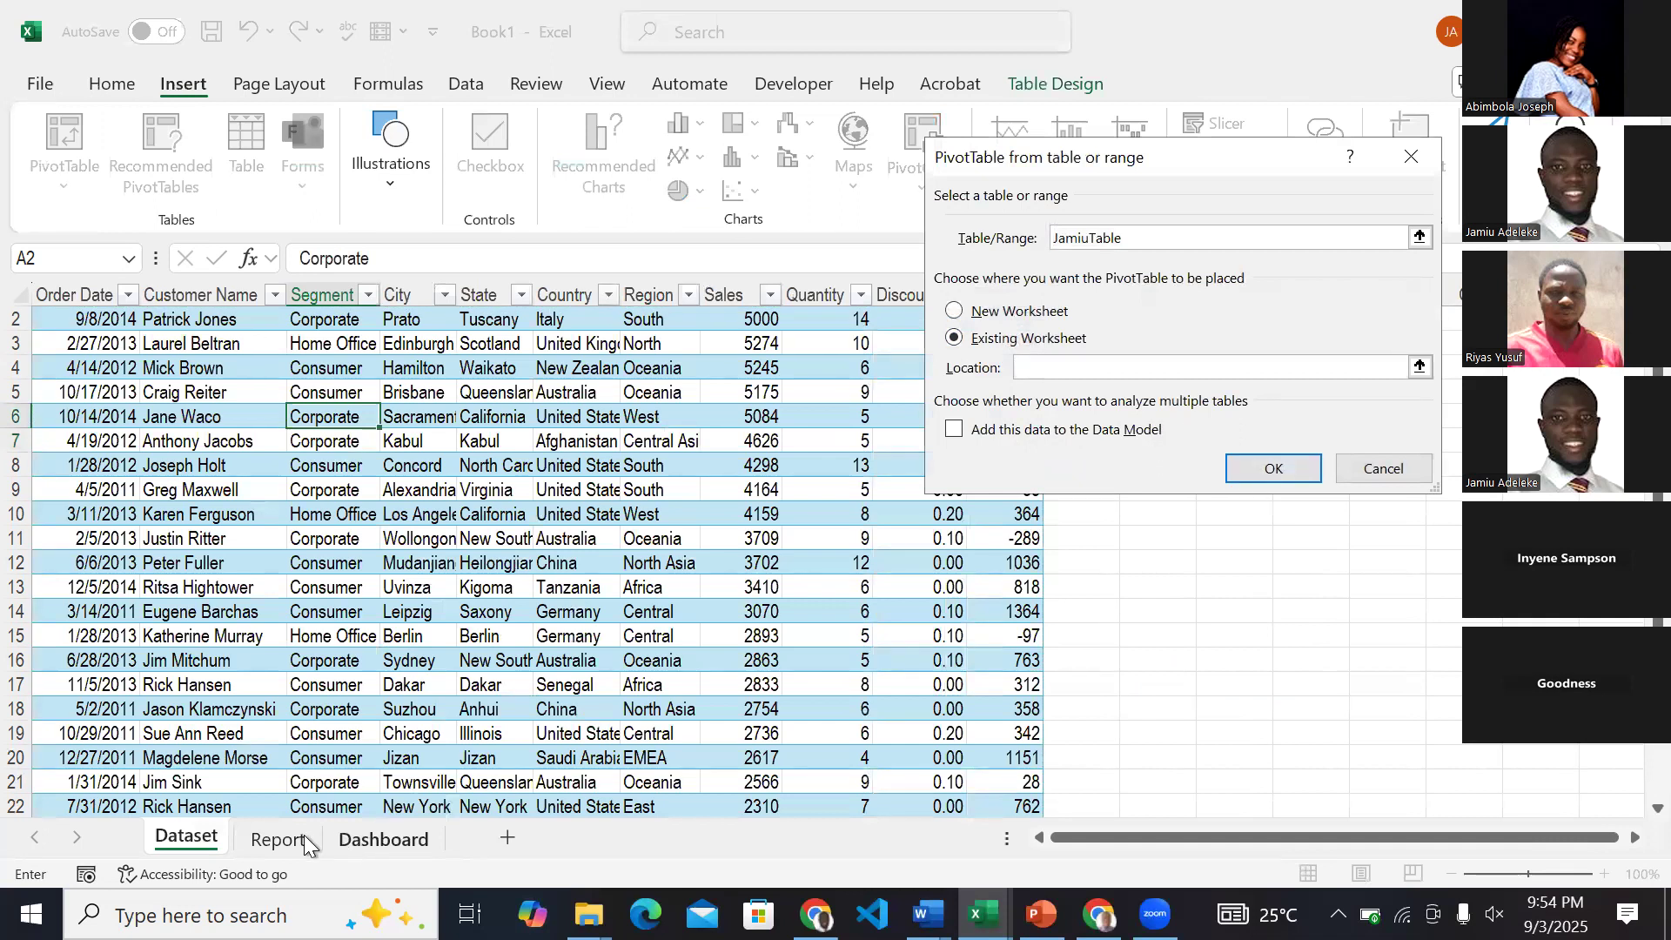
click(278, 839)
click(109, 615)
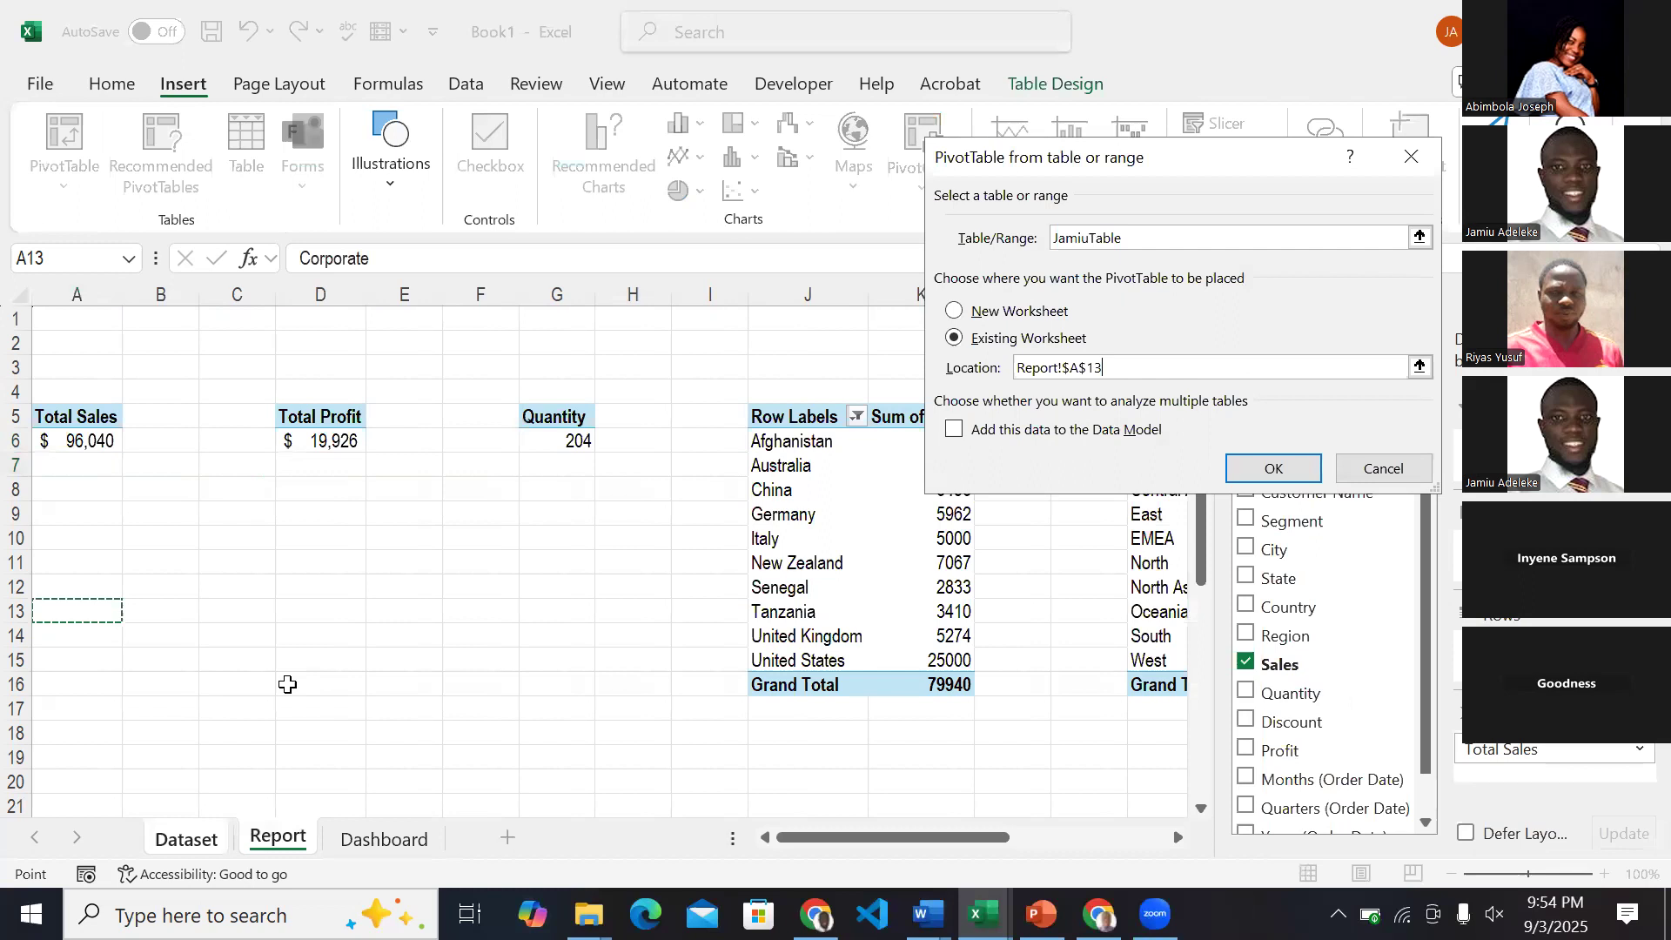
click(1271, 468)
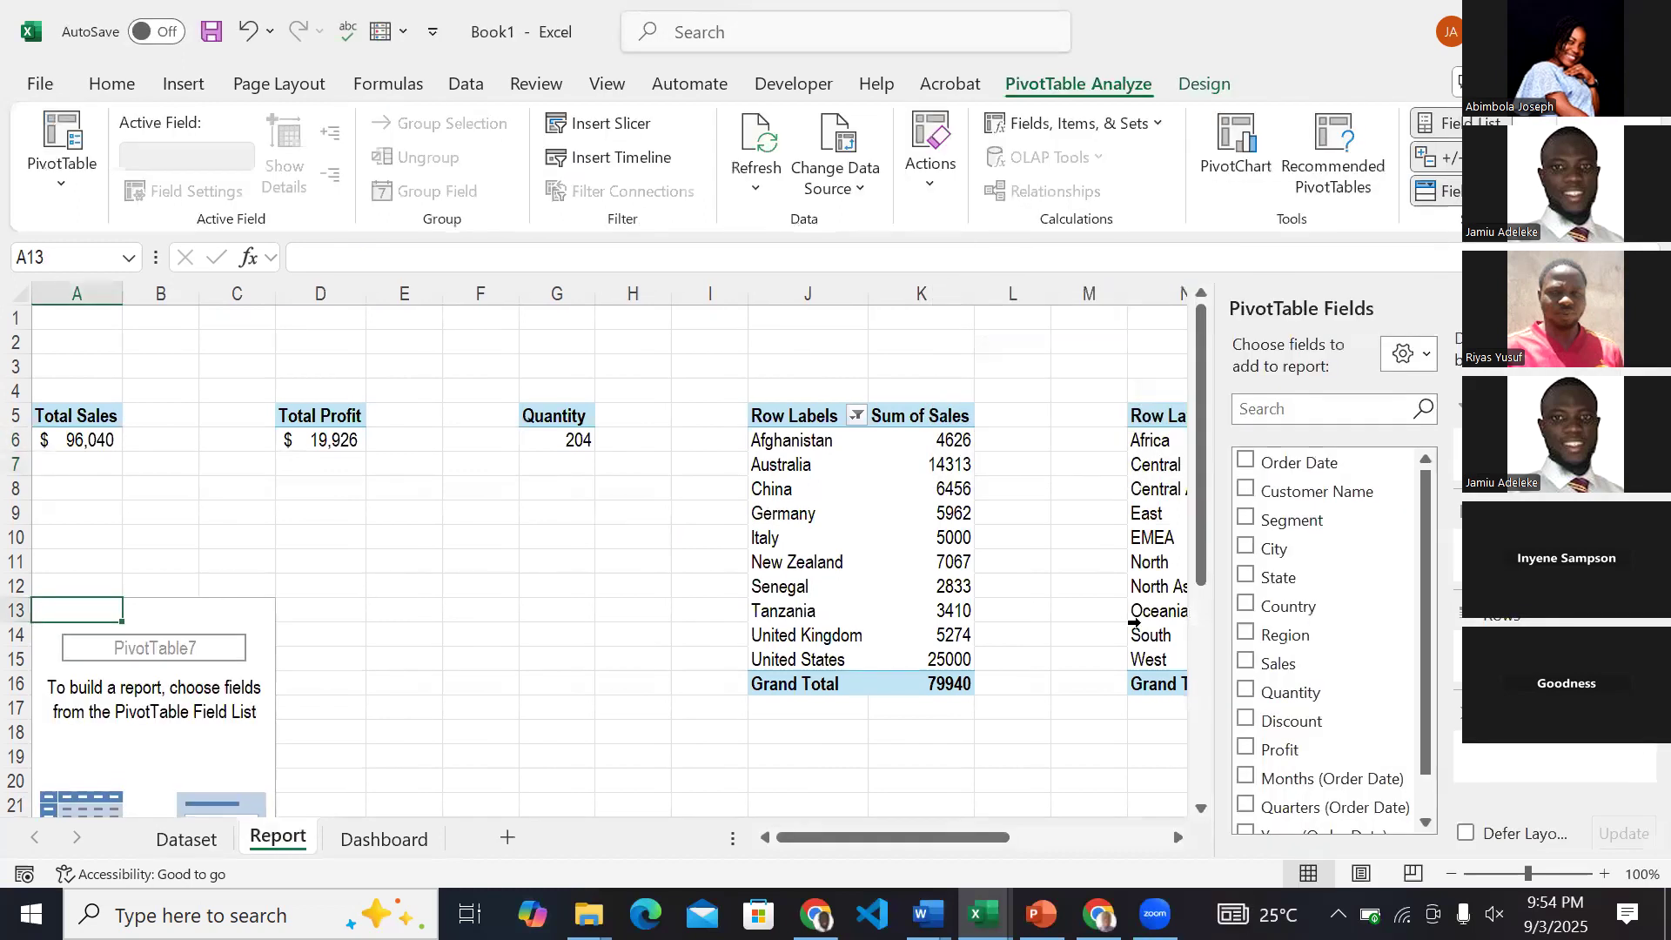
Look through the new PivotTable's available fields and undo its insertion at A13.
scroll(1268, 522, down, 1)
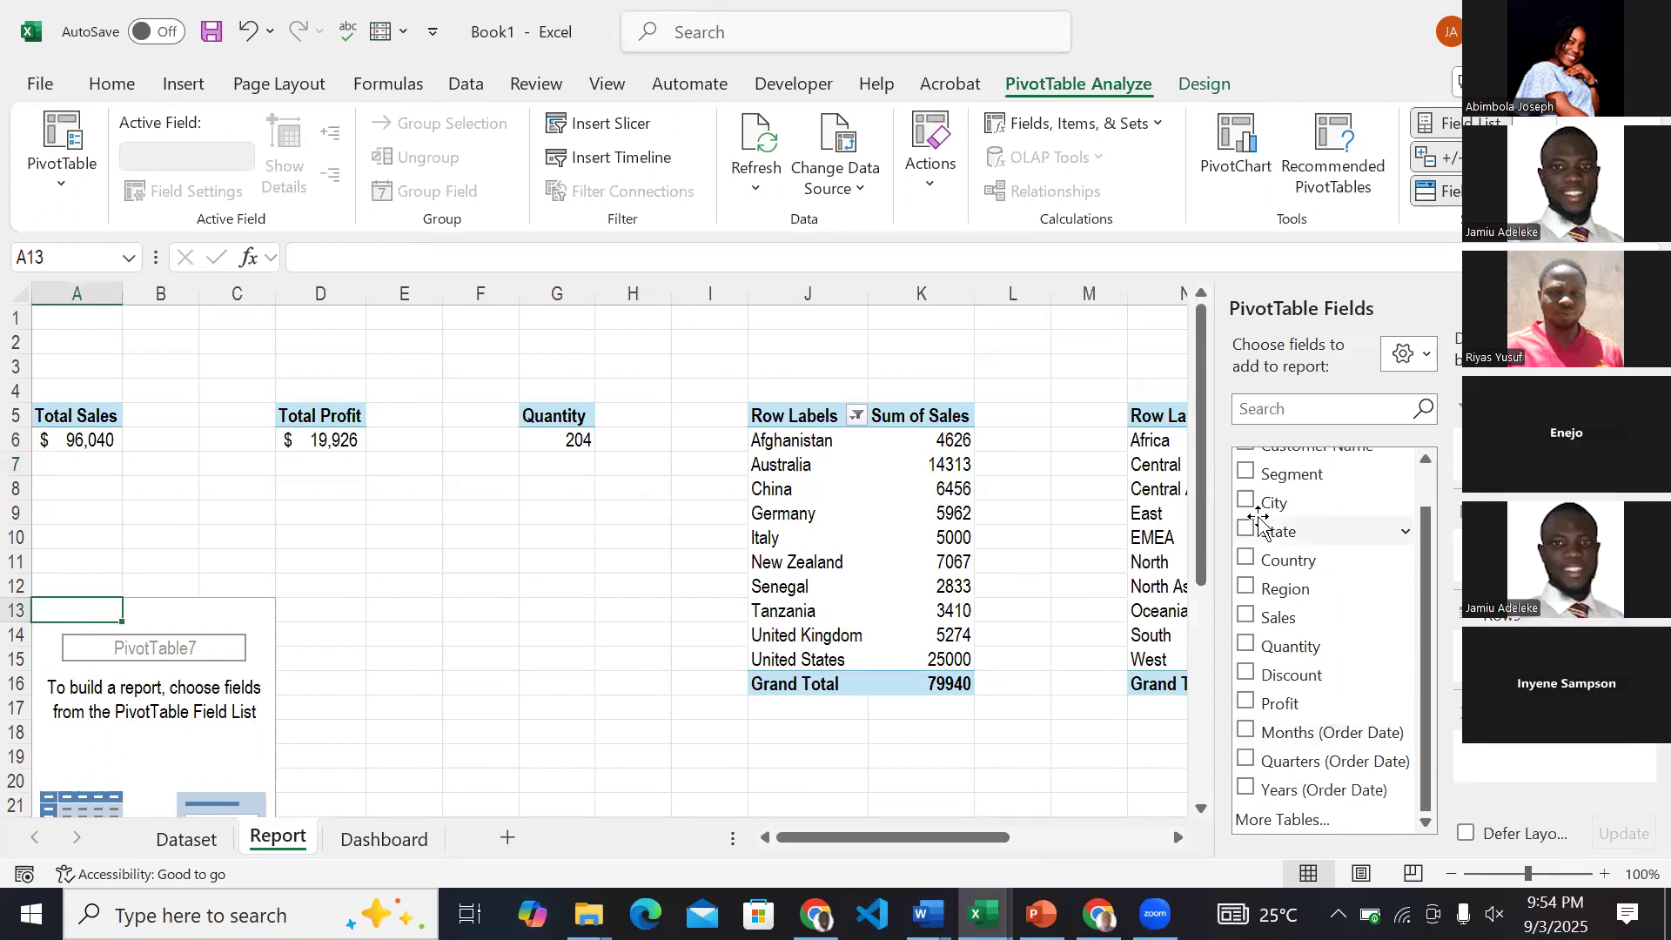
scroll(1260, 522, up, 1)
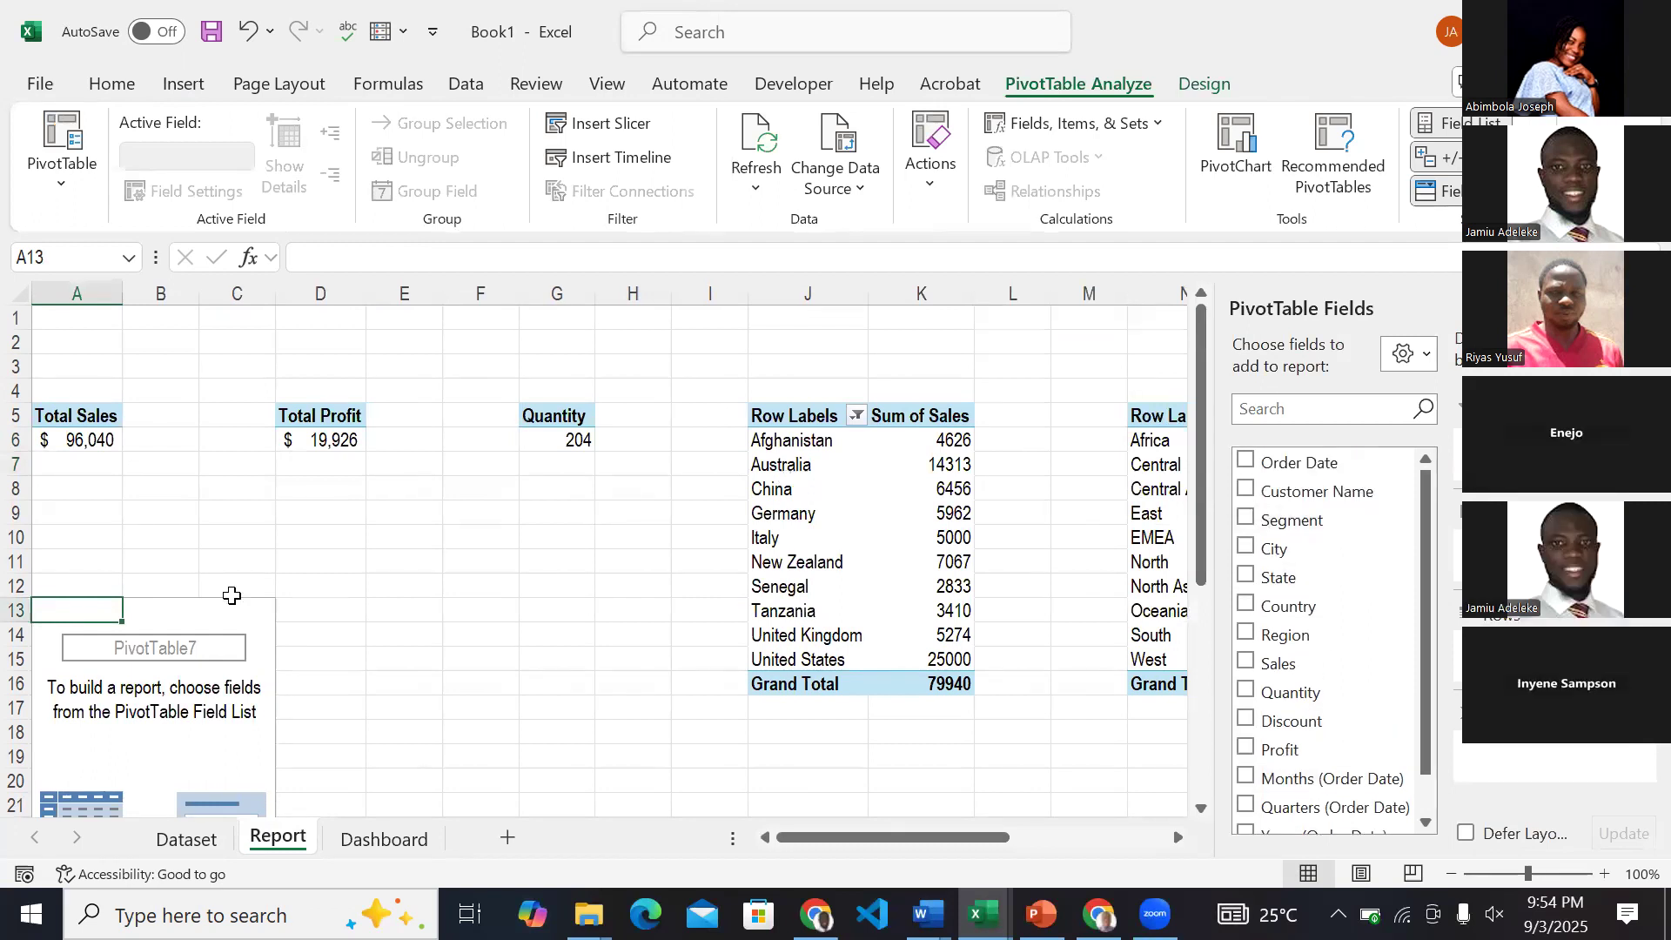
key(ctrl+z)
Insert a PivotTable based on JamiuTable from the Dataset sheet at cell B10 of the existing Report sheet.
click(190, 839)
click(175, 392)
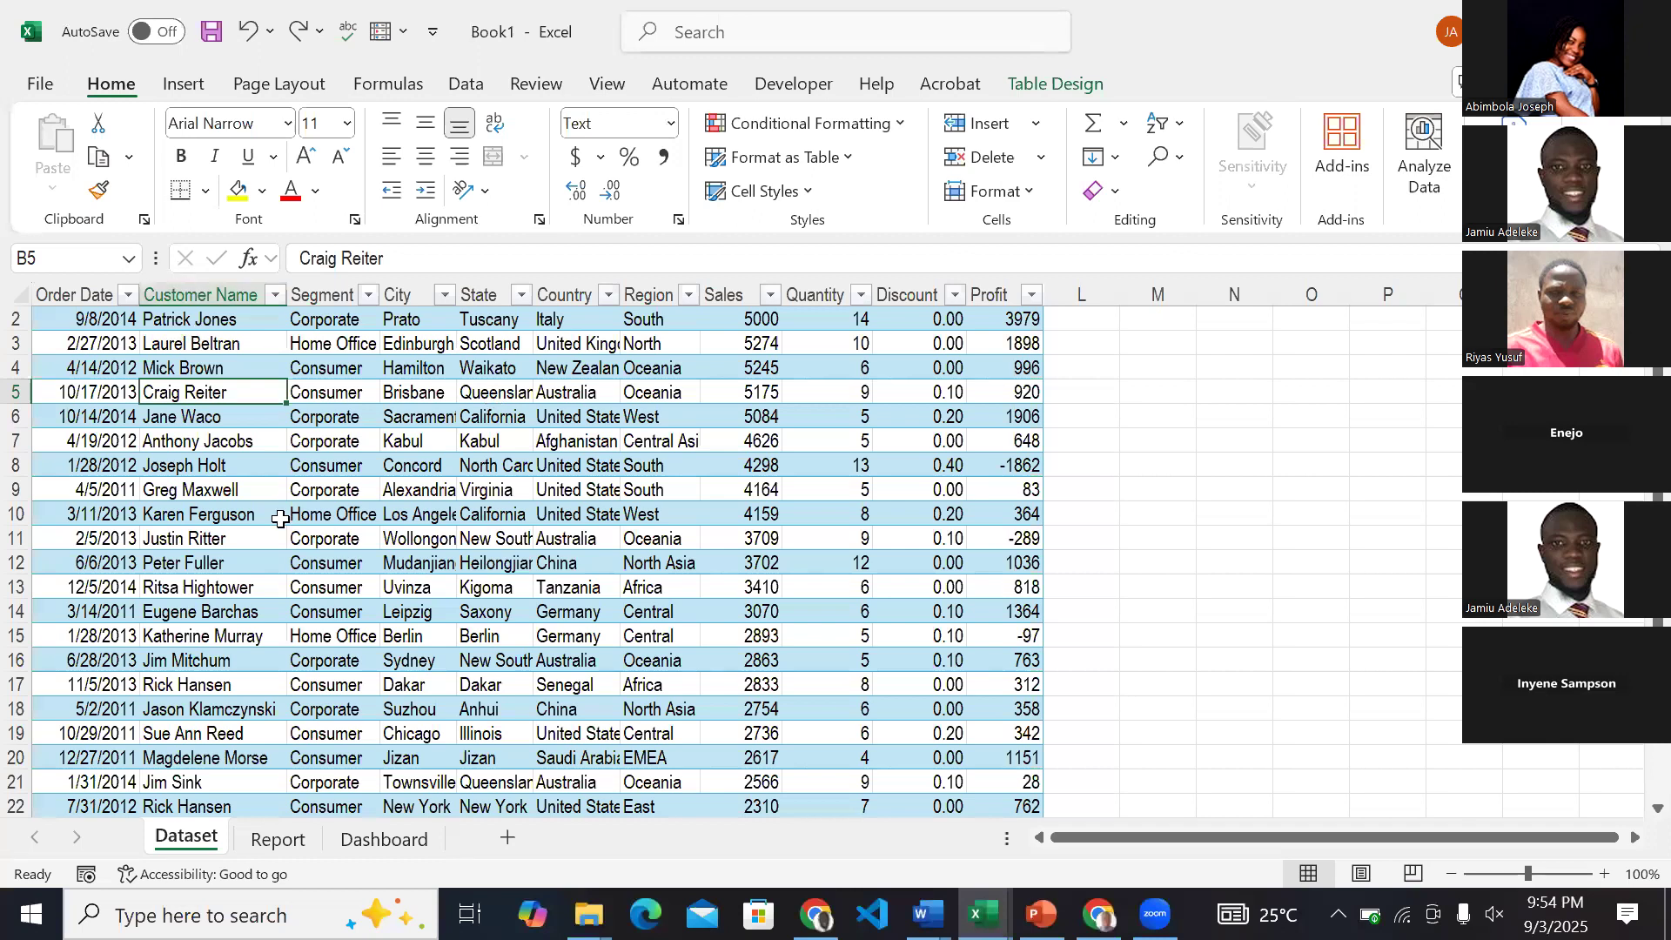
click(413, 397)
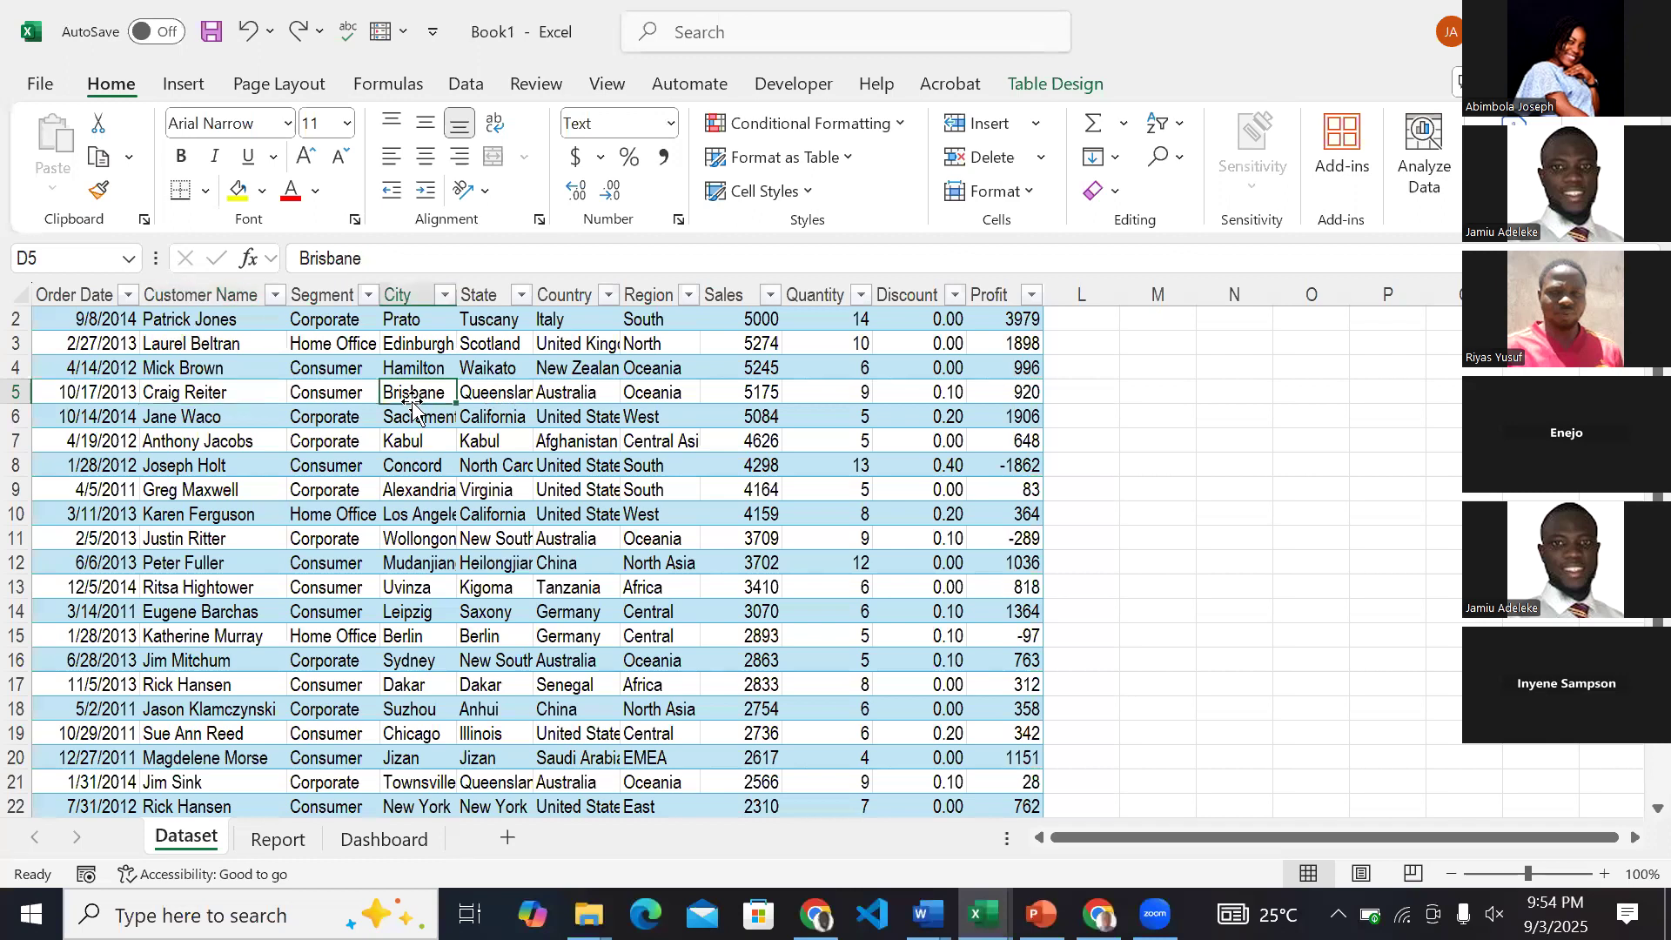
click(178, 85)
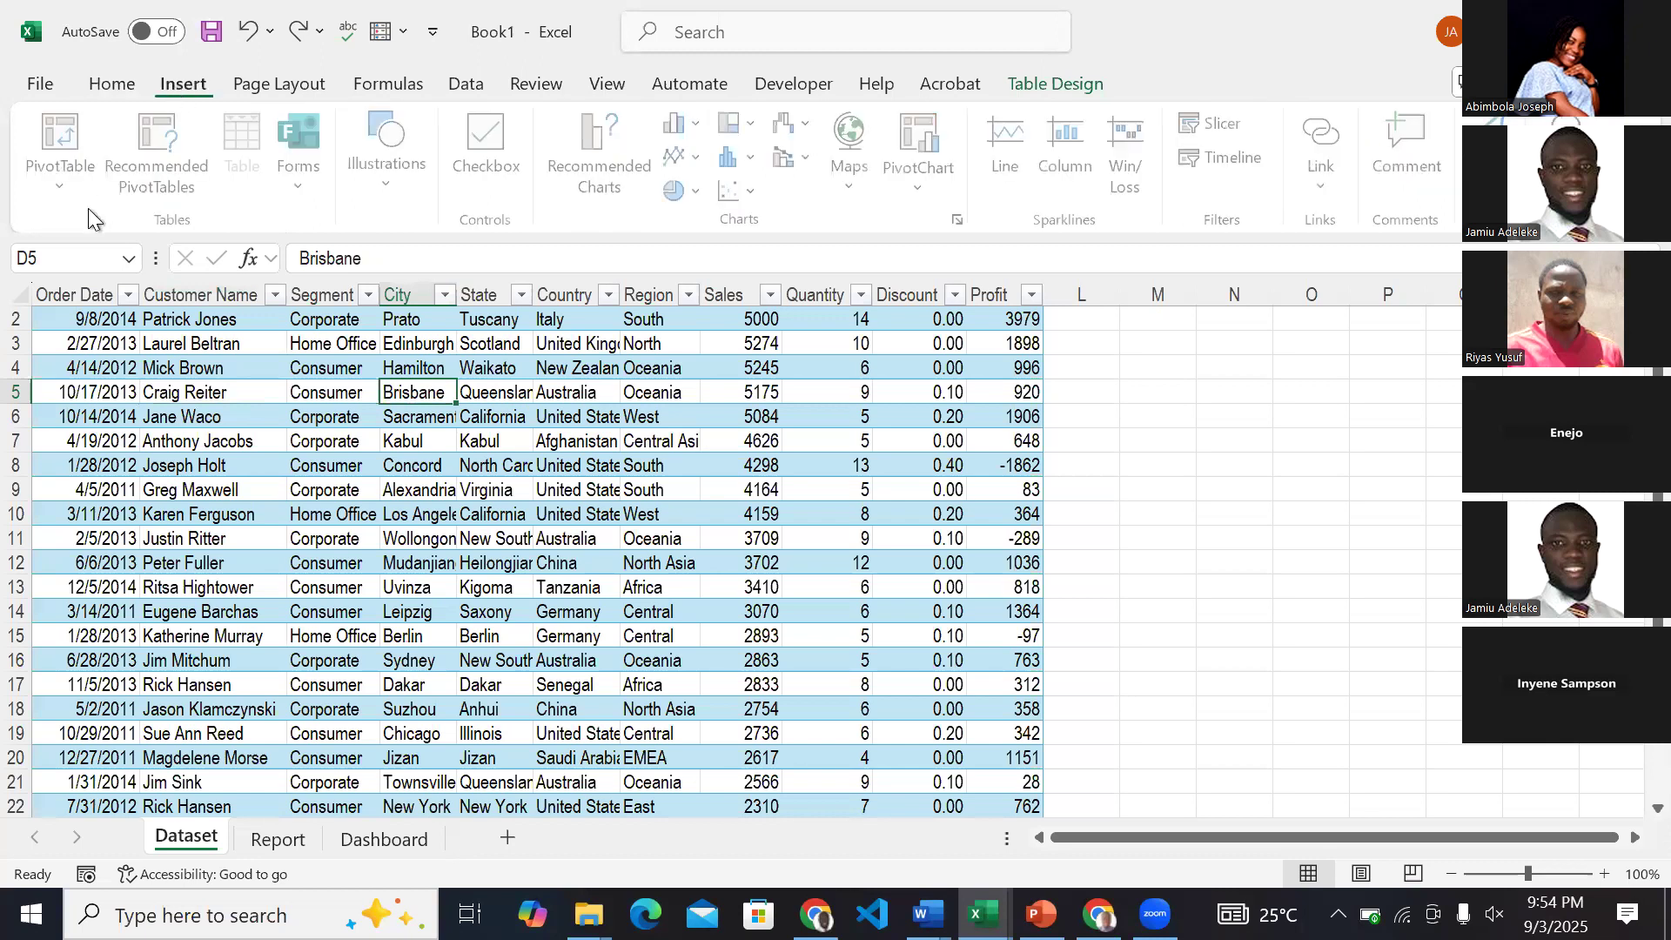
click(60, 196)
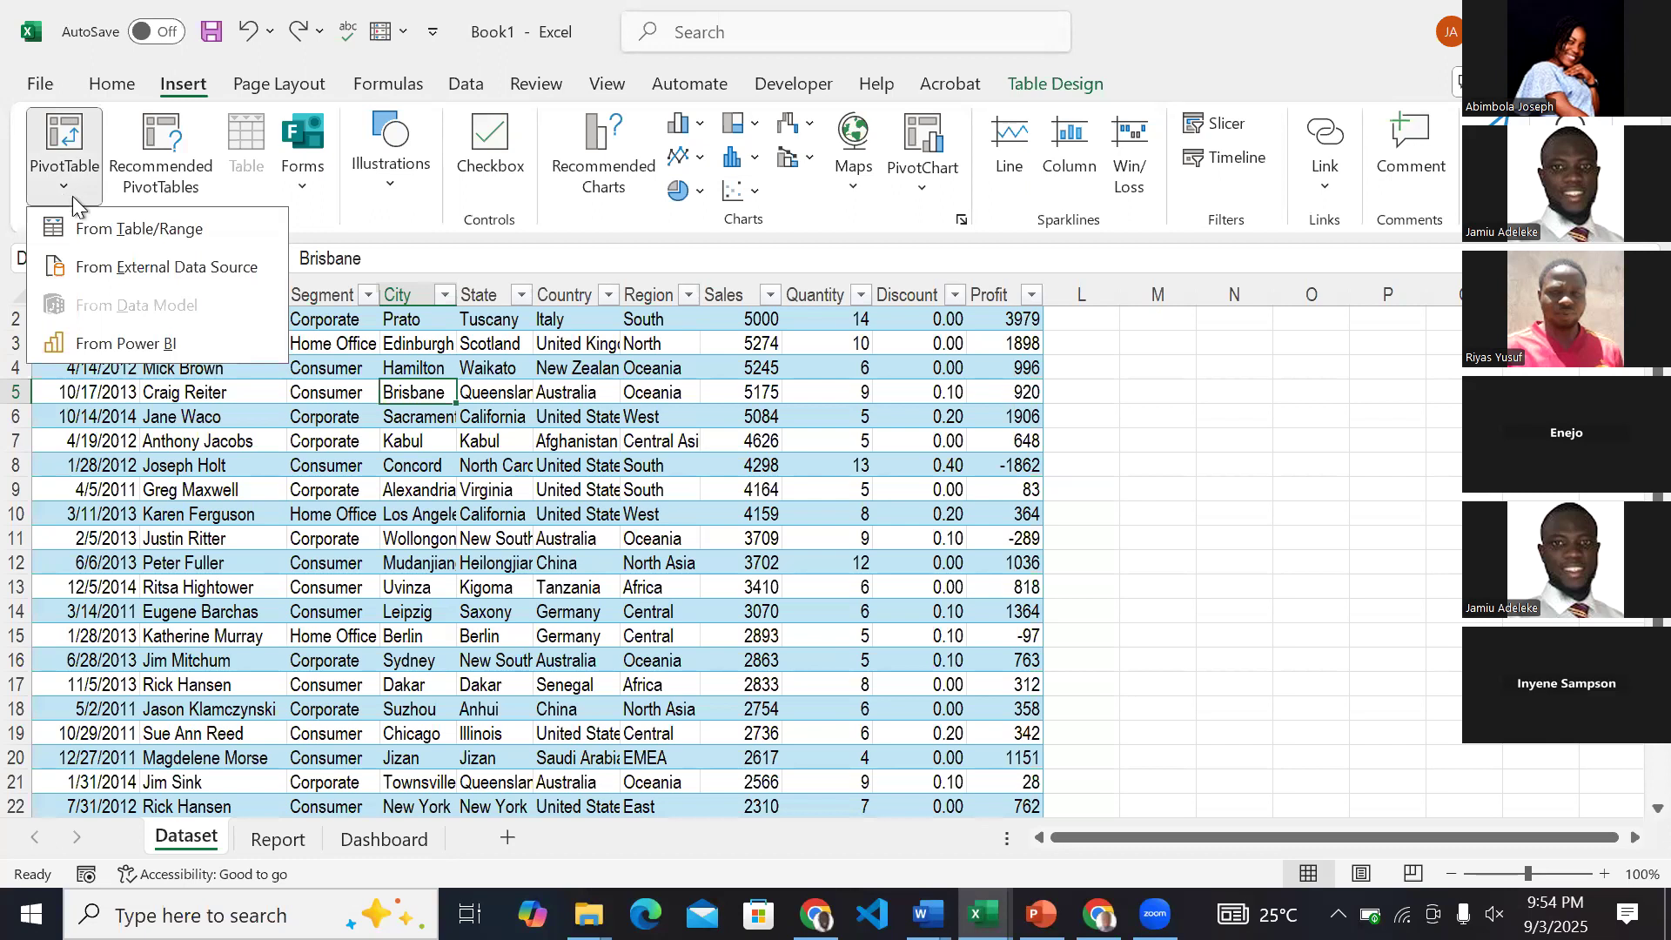
click(106, 231)
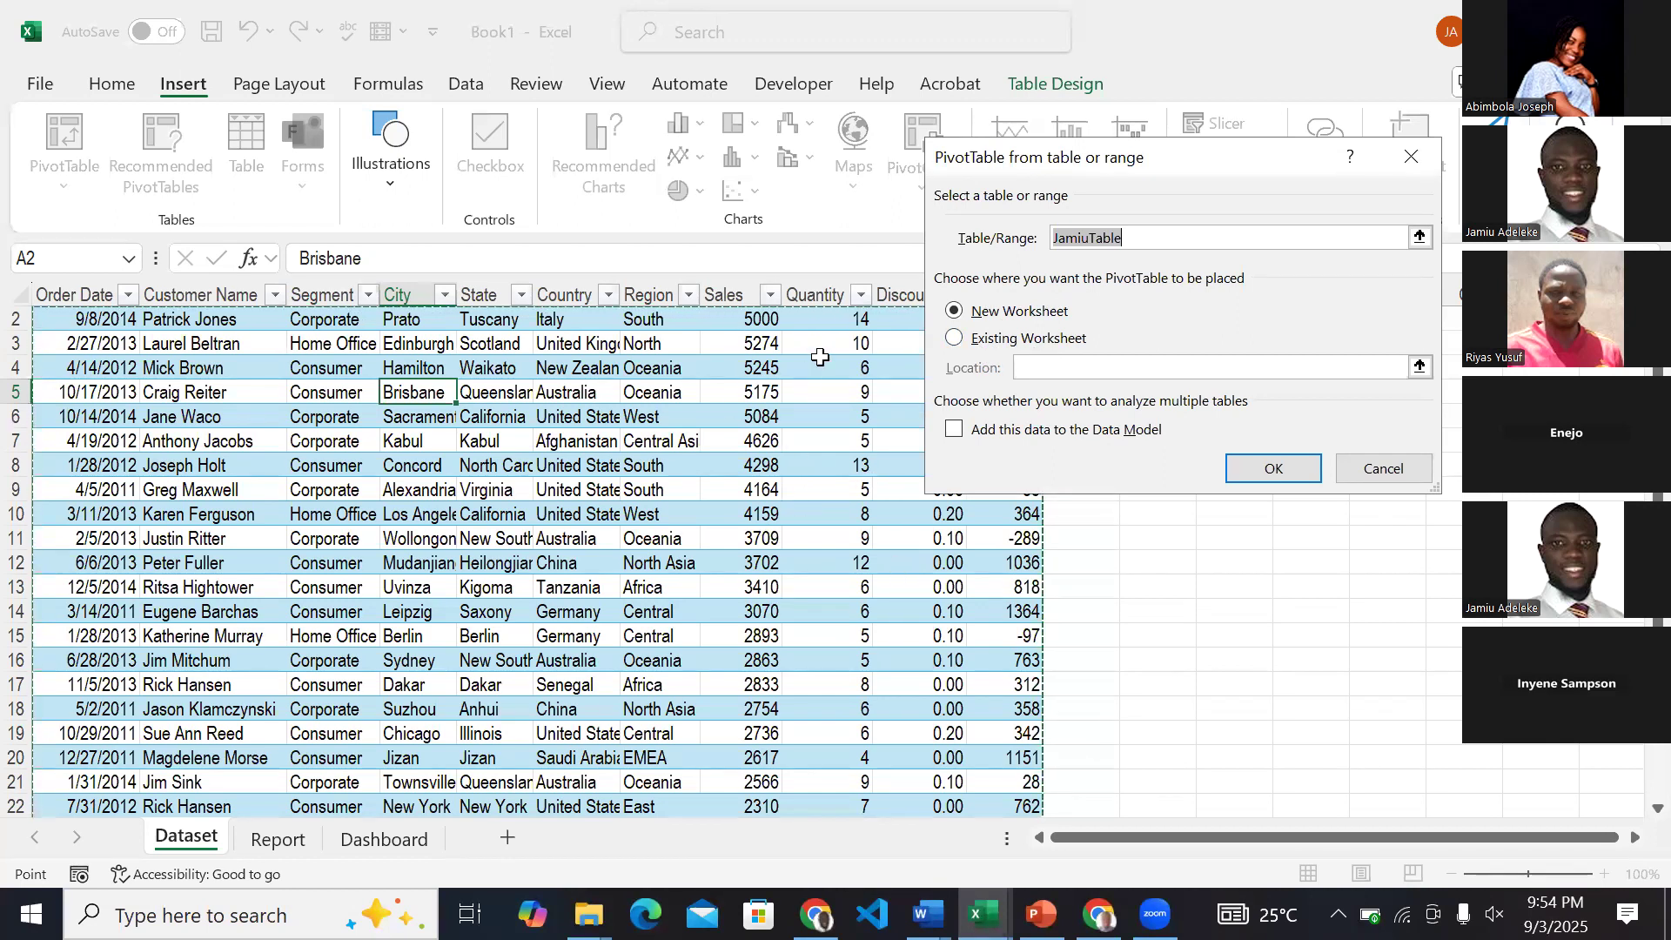
click(989, 341)
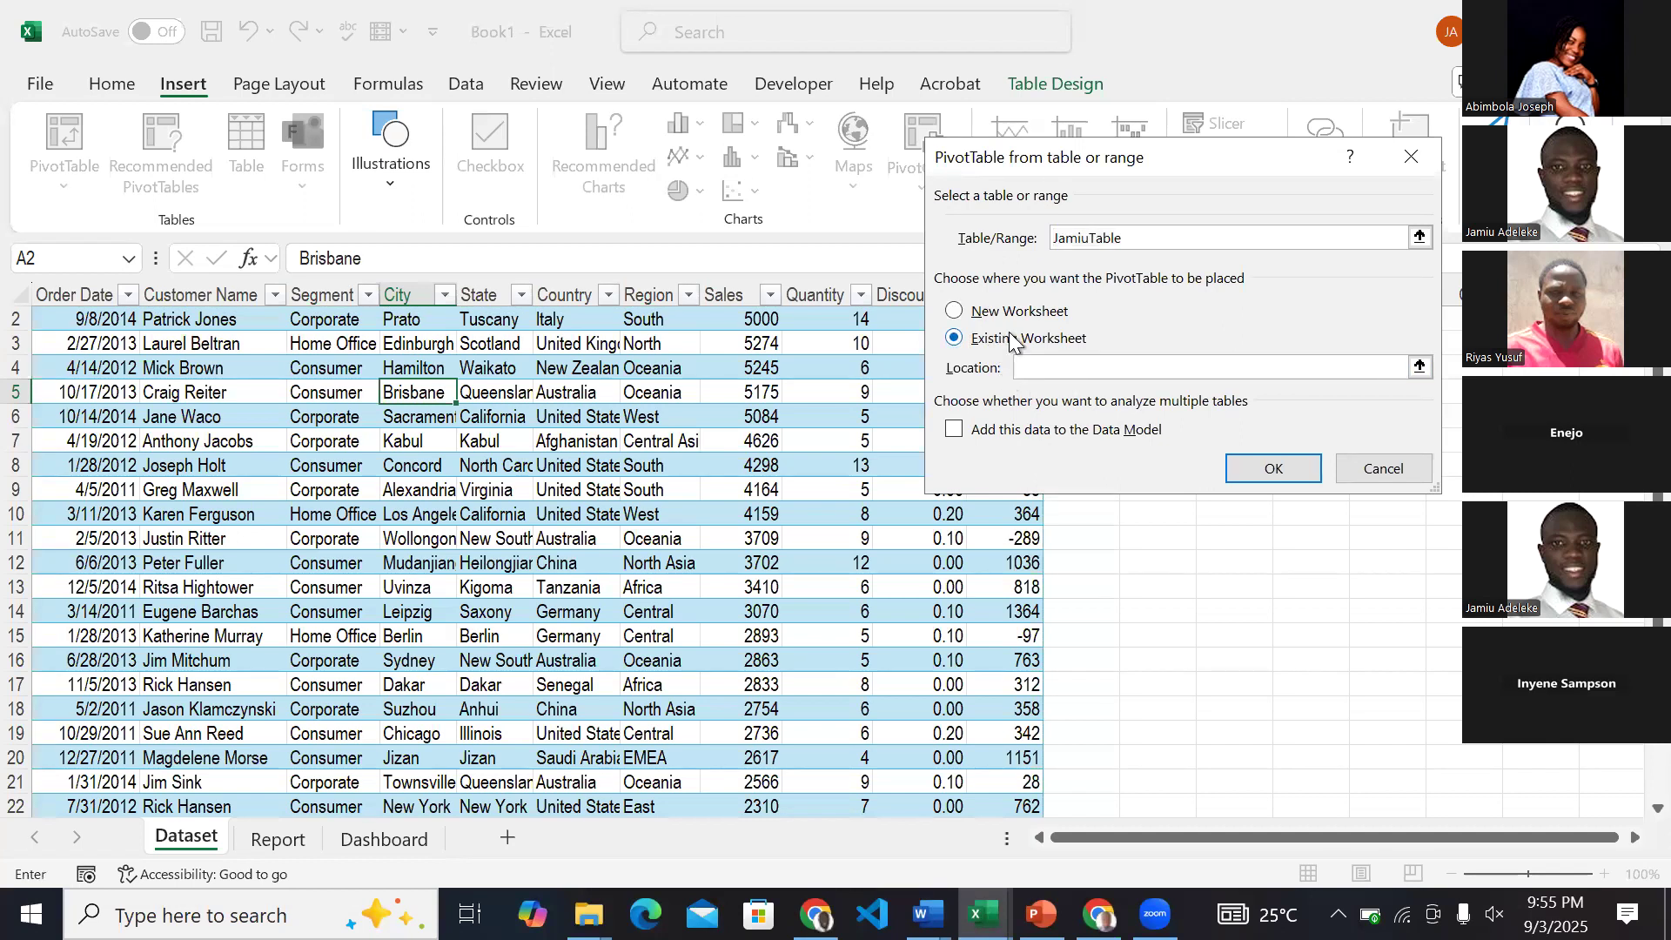
click(273, 840)
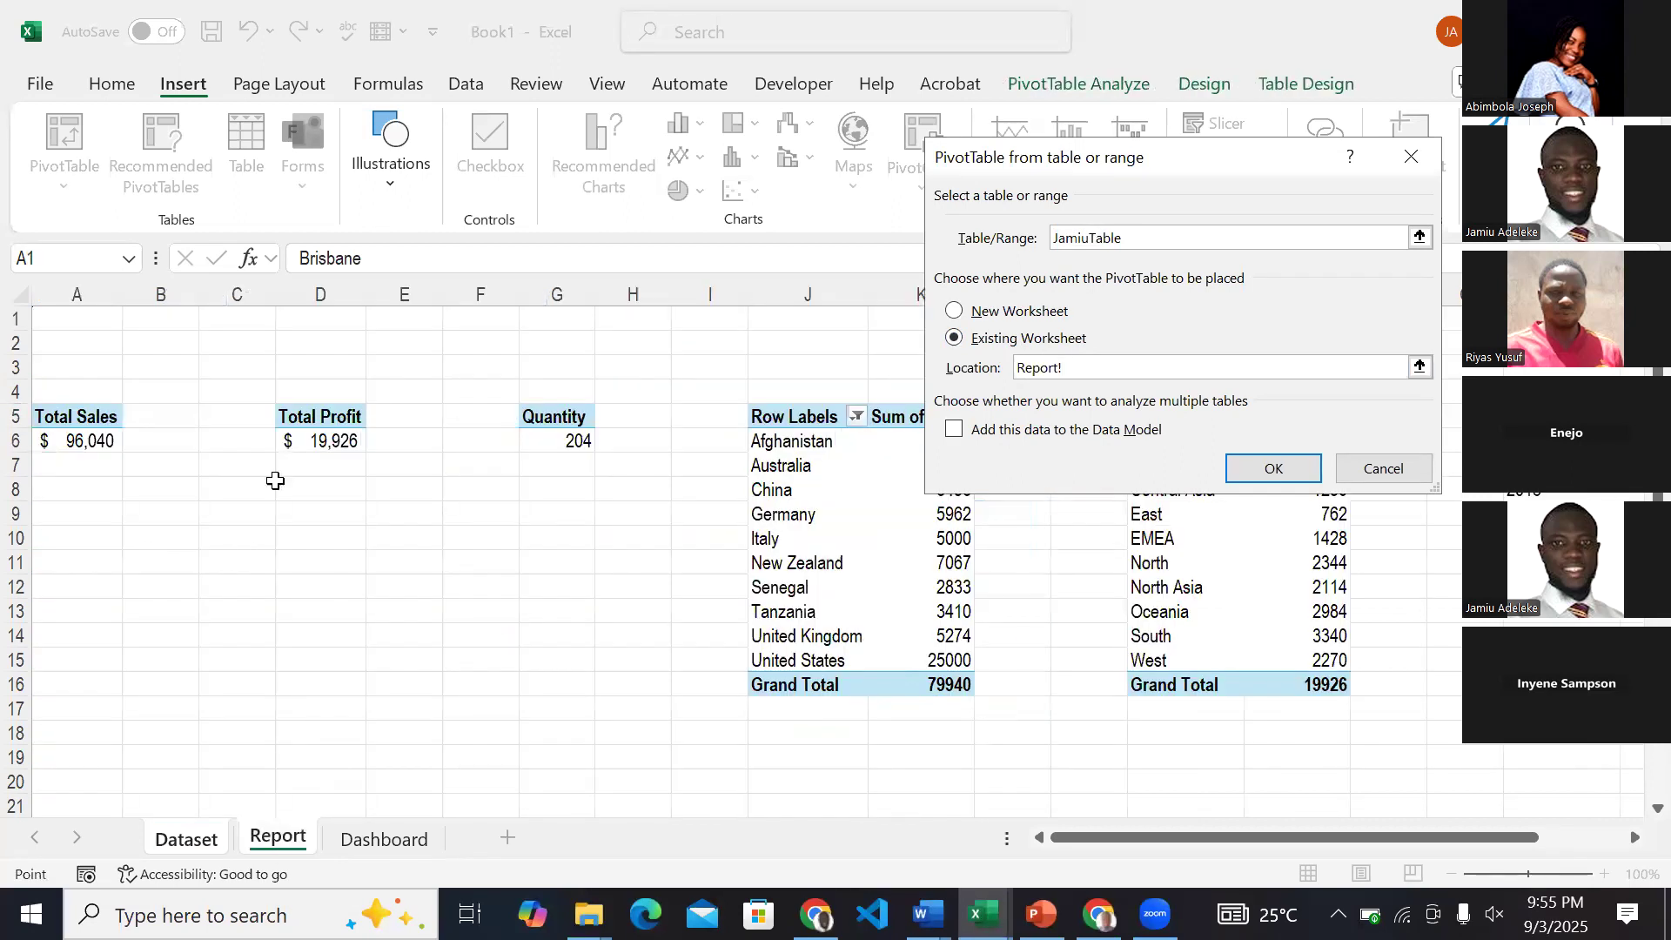
drag(237, 544, 180, 535)
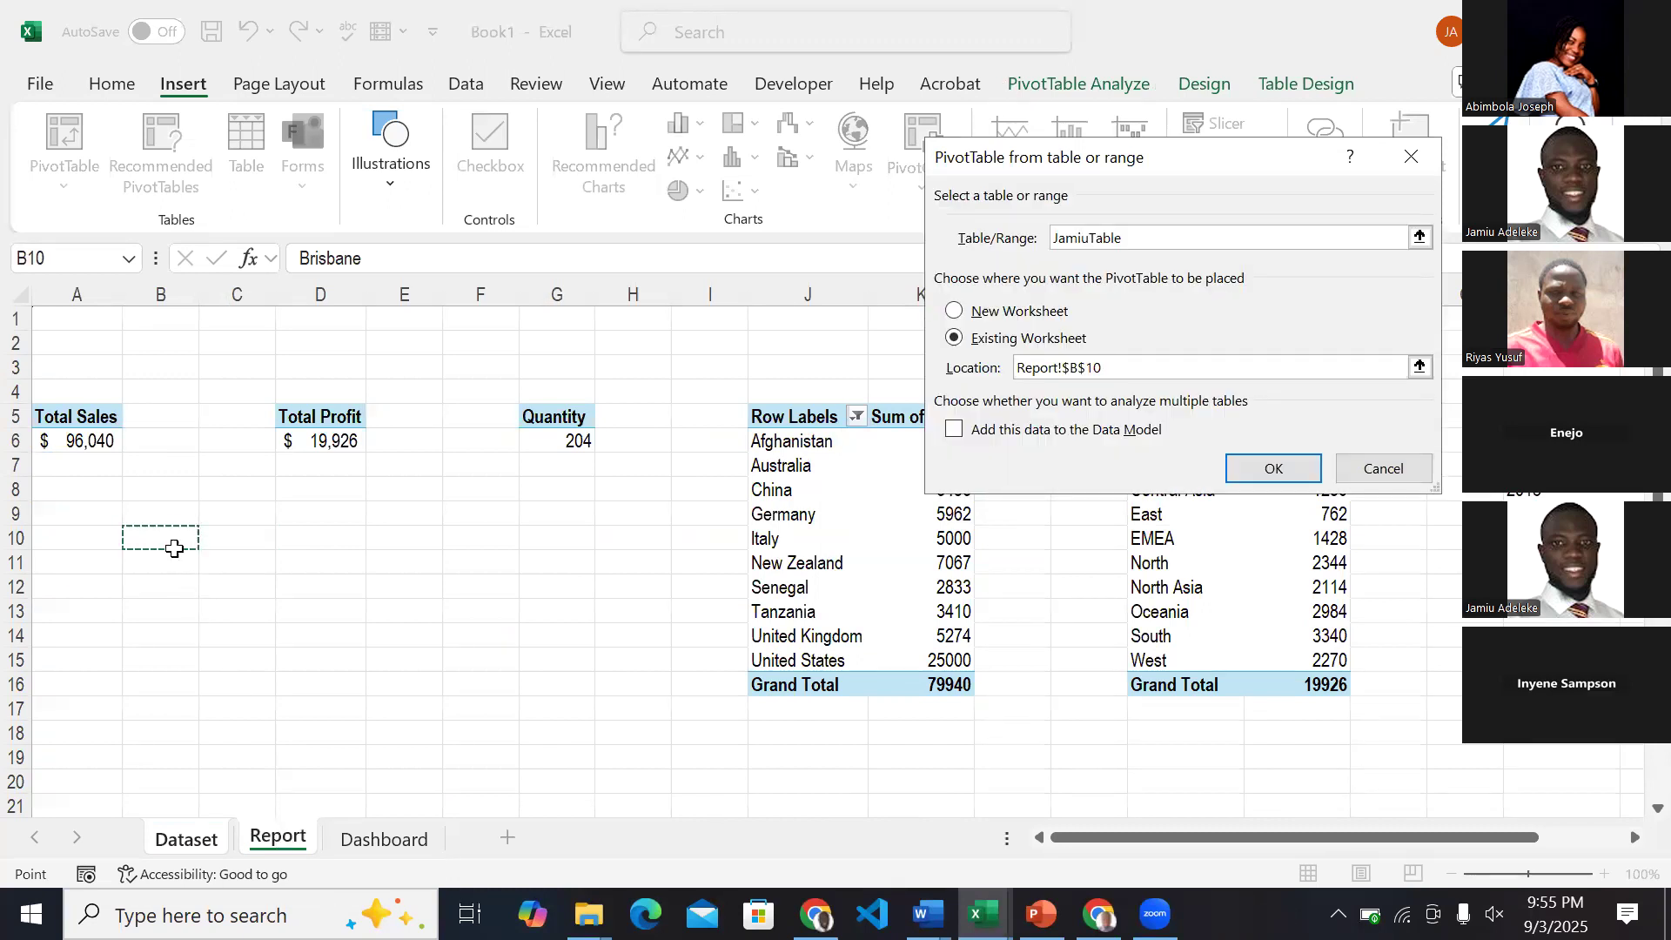
click(1243, 469)
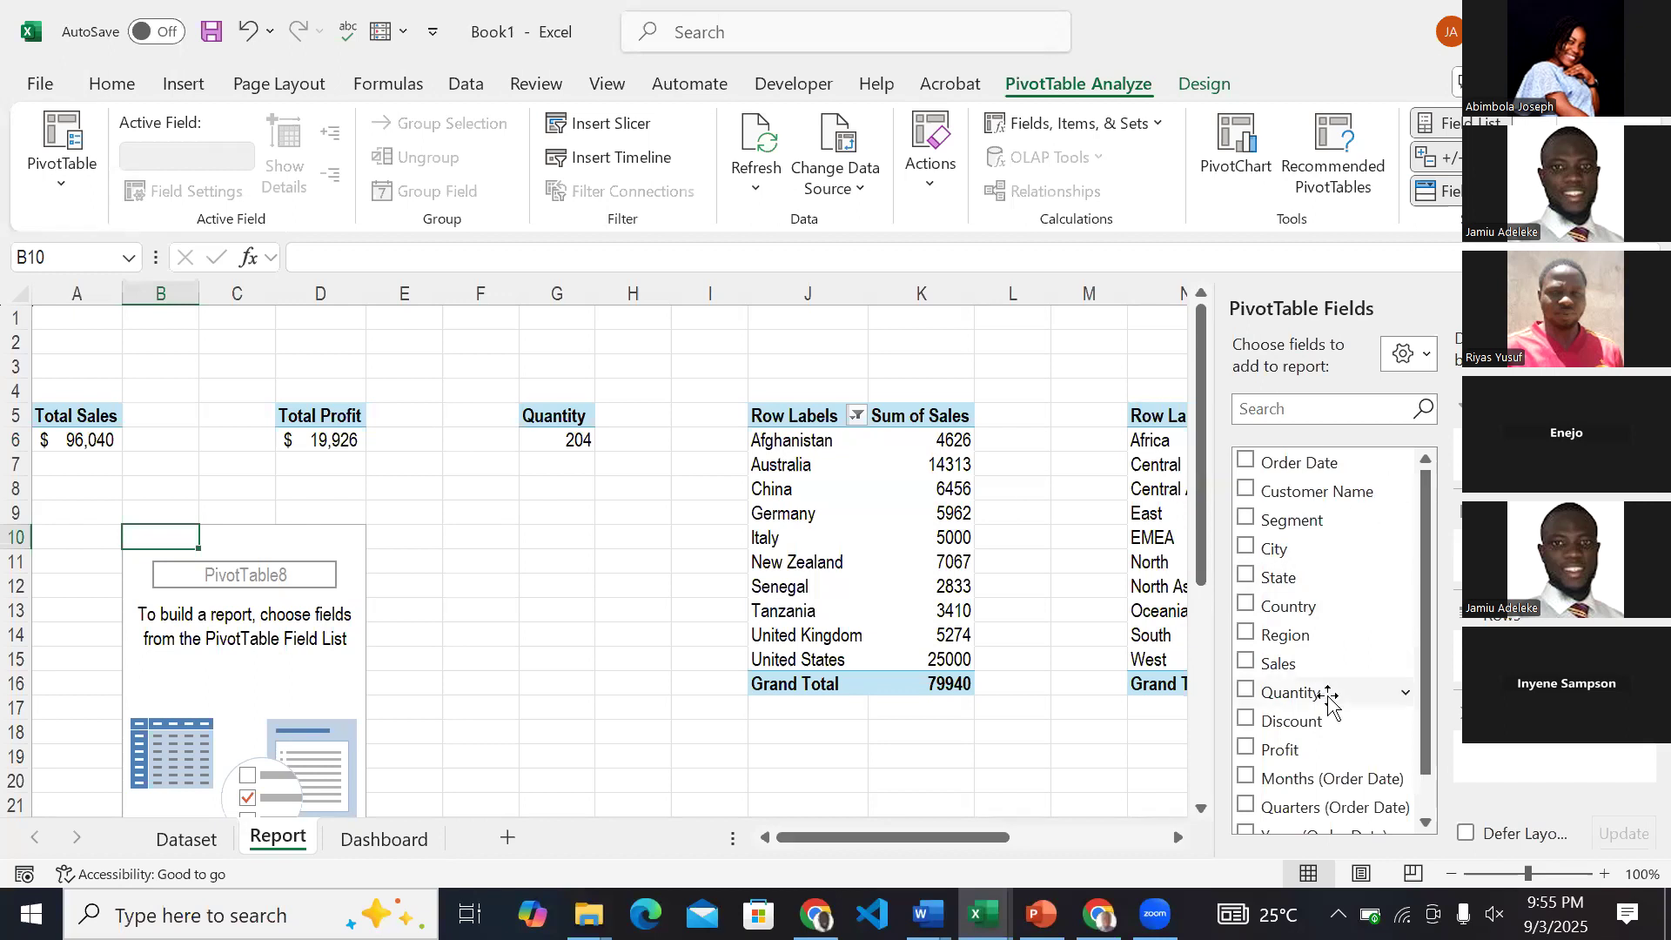
Add the Sales and Segment fields to the PivotTable at B10 to total sales by customer segment.
click(1248, 665)
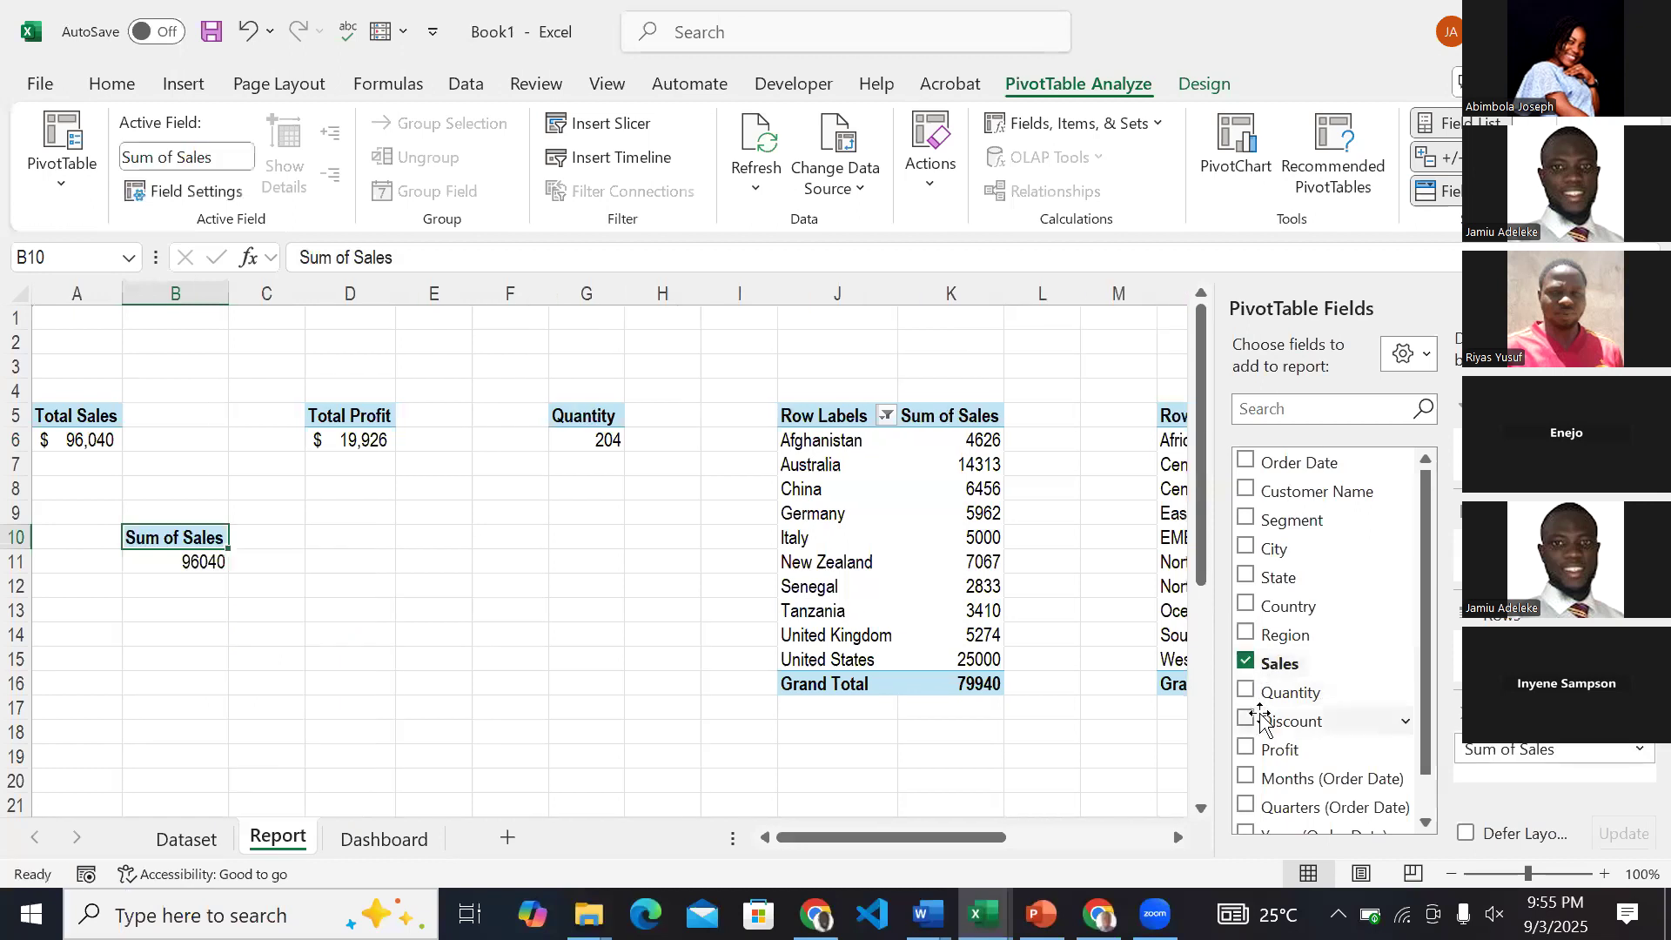
click(1246, 519)
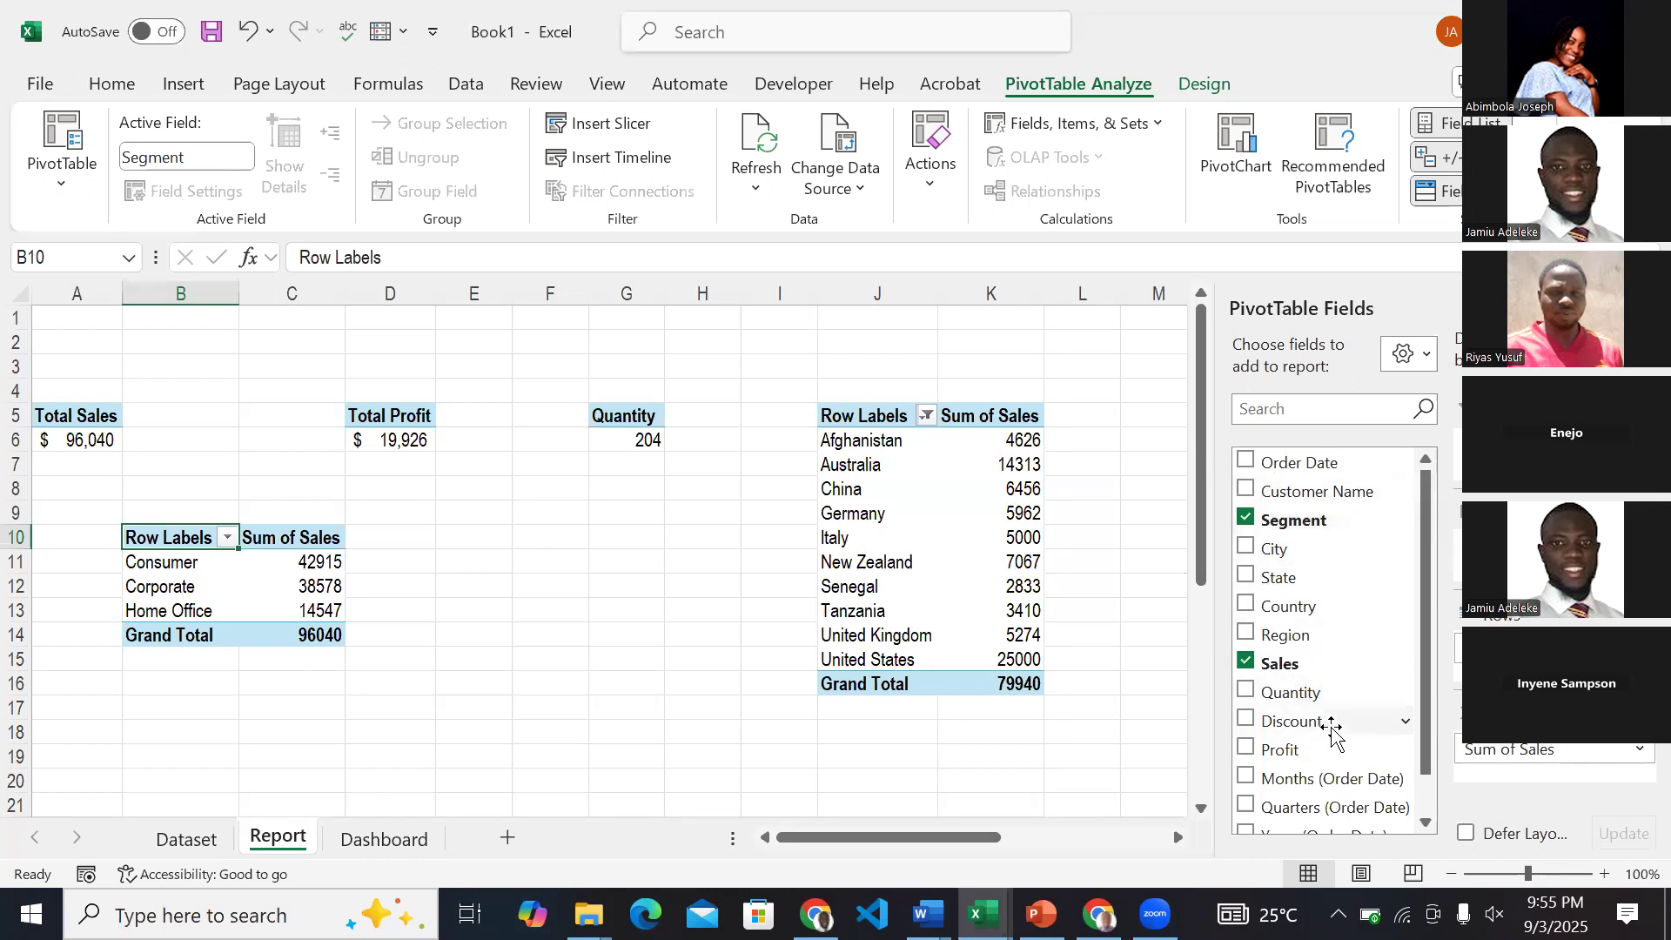
Remove the Sales and Segment fields from the PivotTable at B10 and try to delete the empty PivotTable.
click(1247, 662)
click(1247, 519)
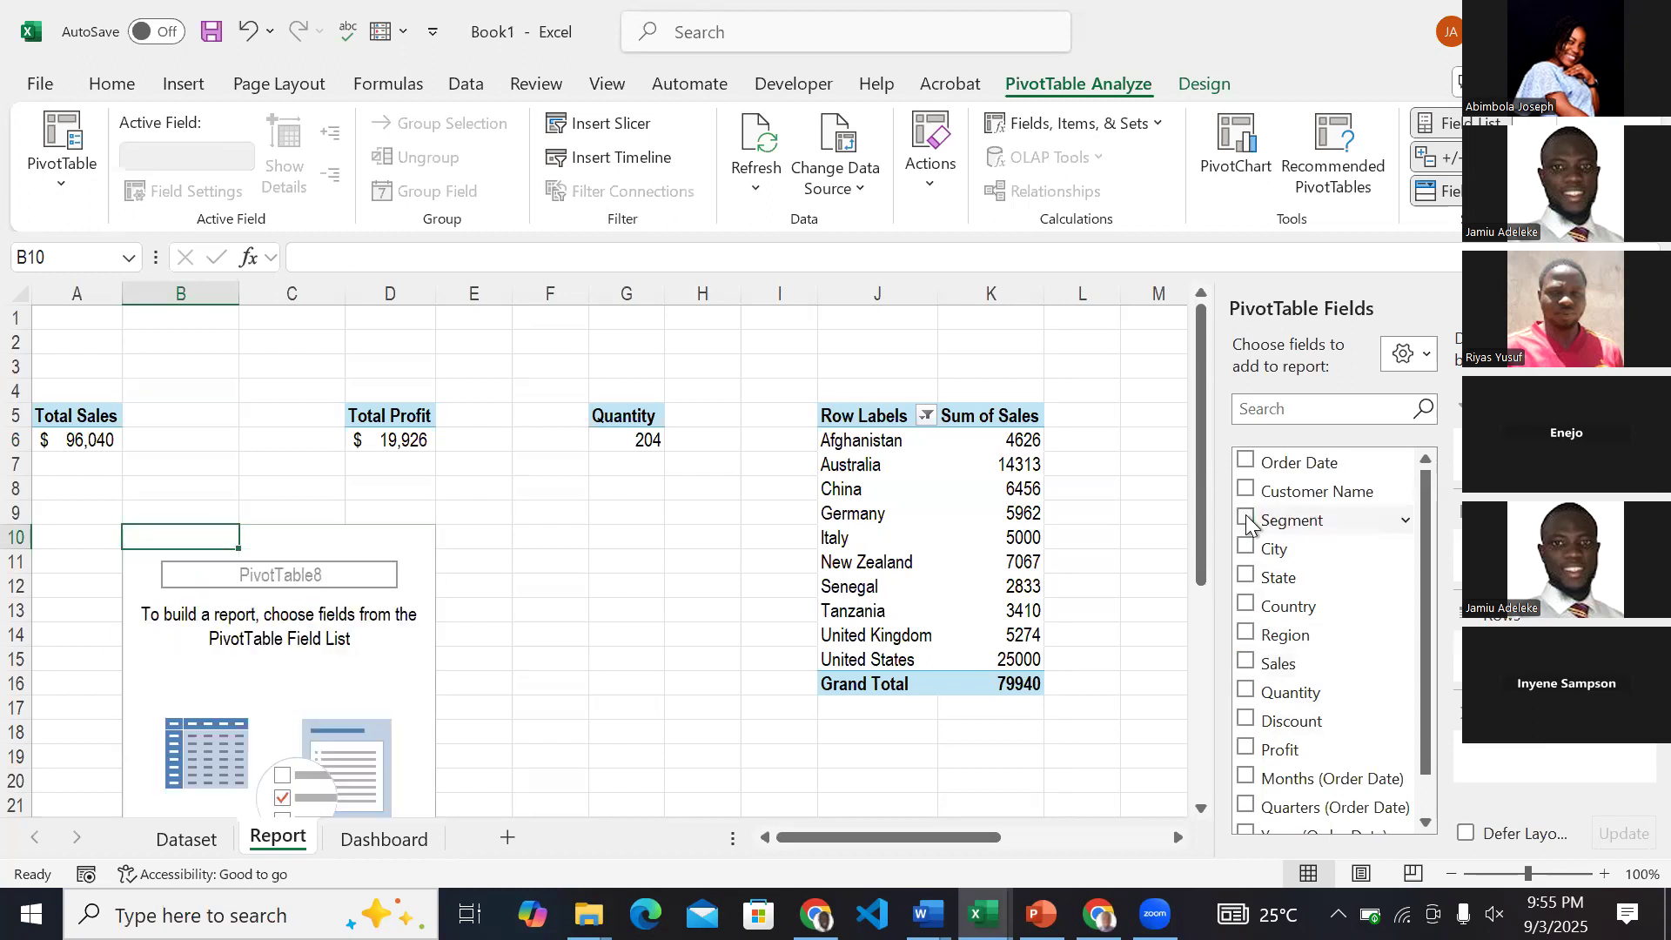
key(Delete)
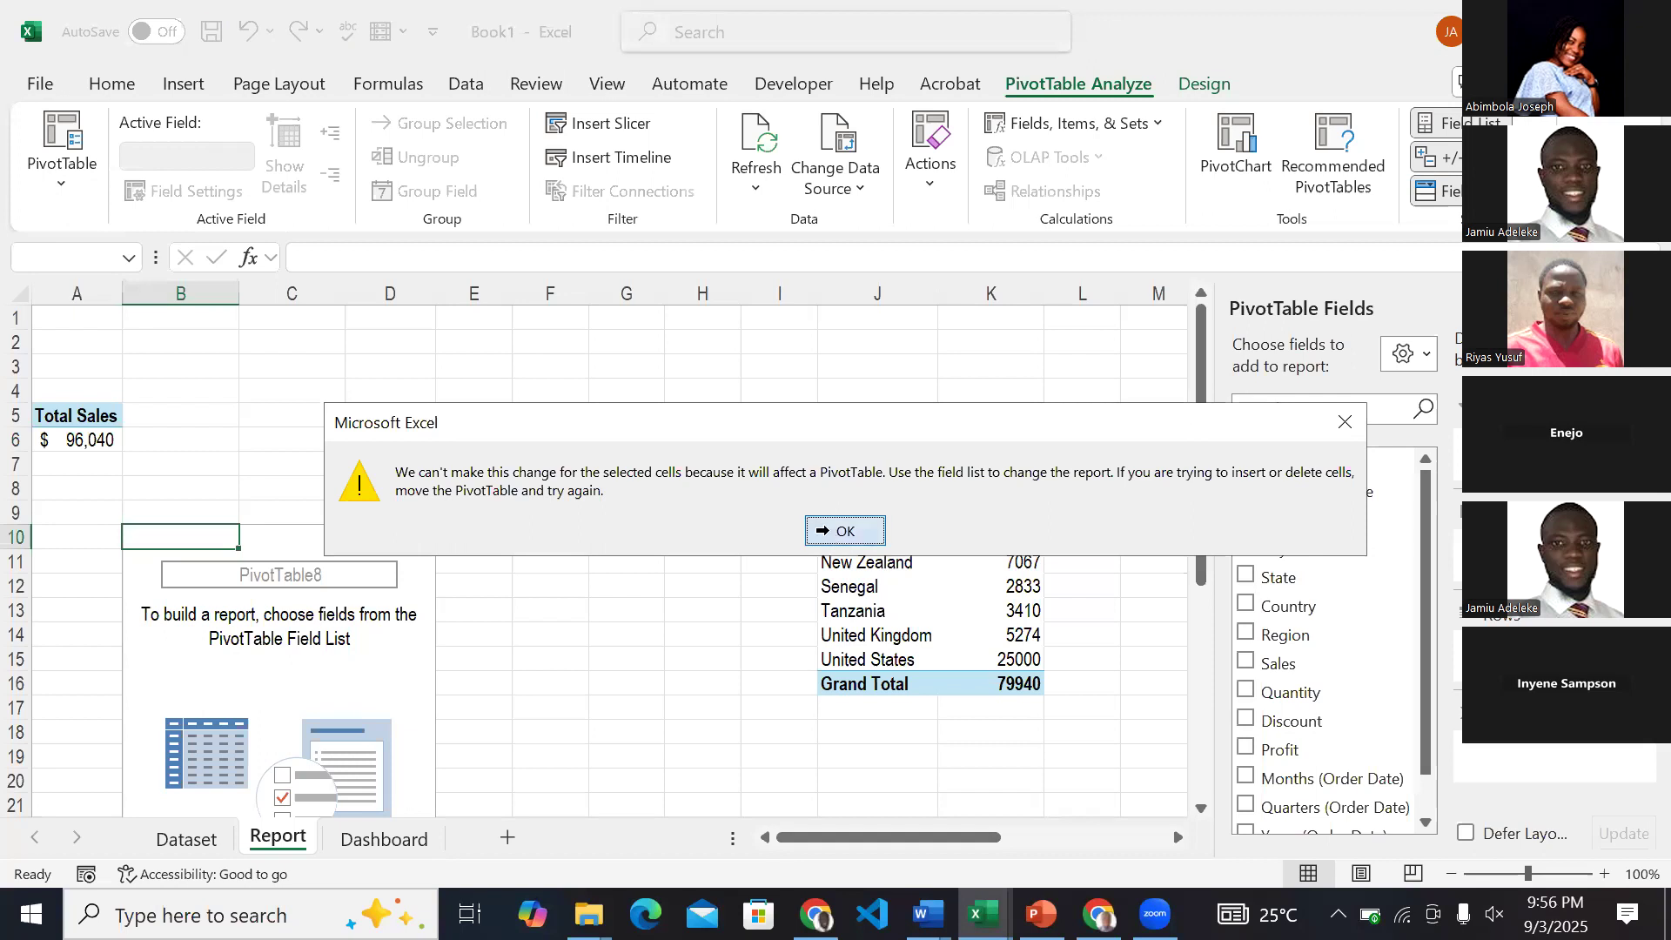
click(825, 530)
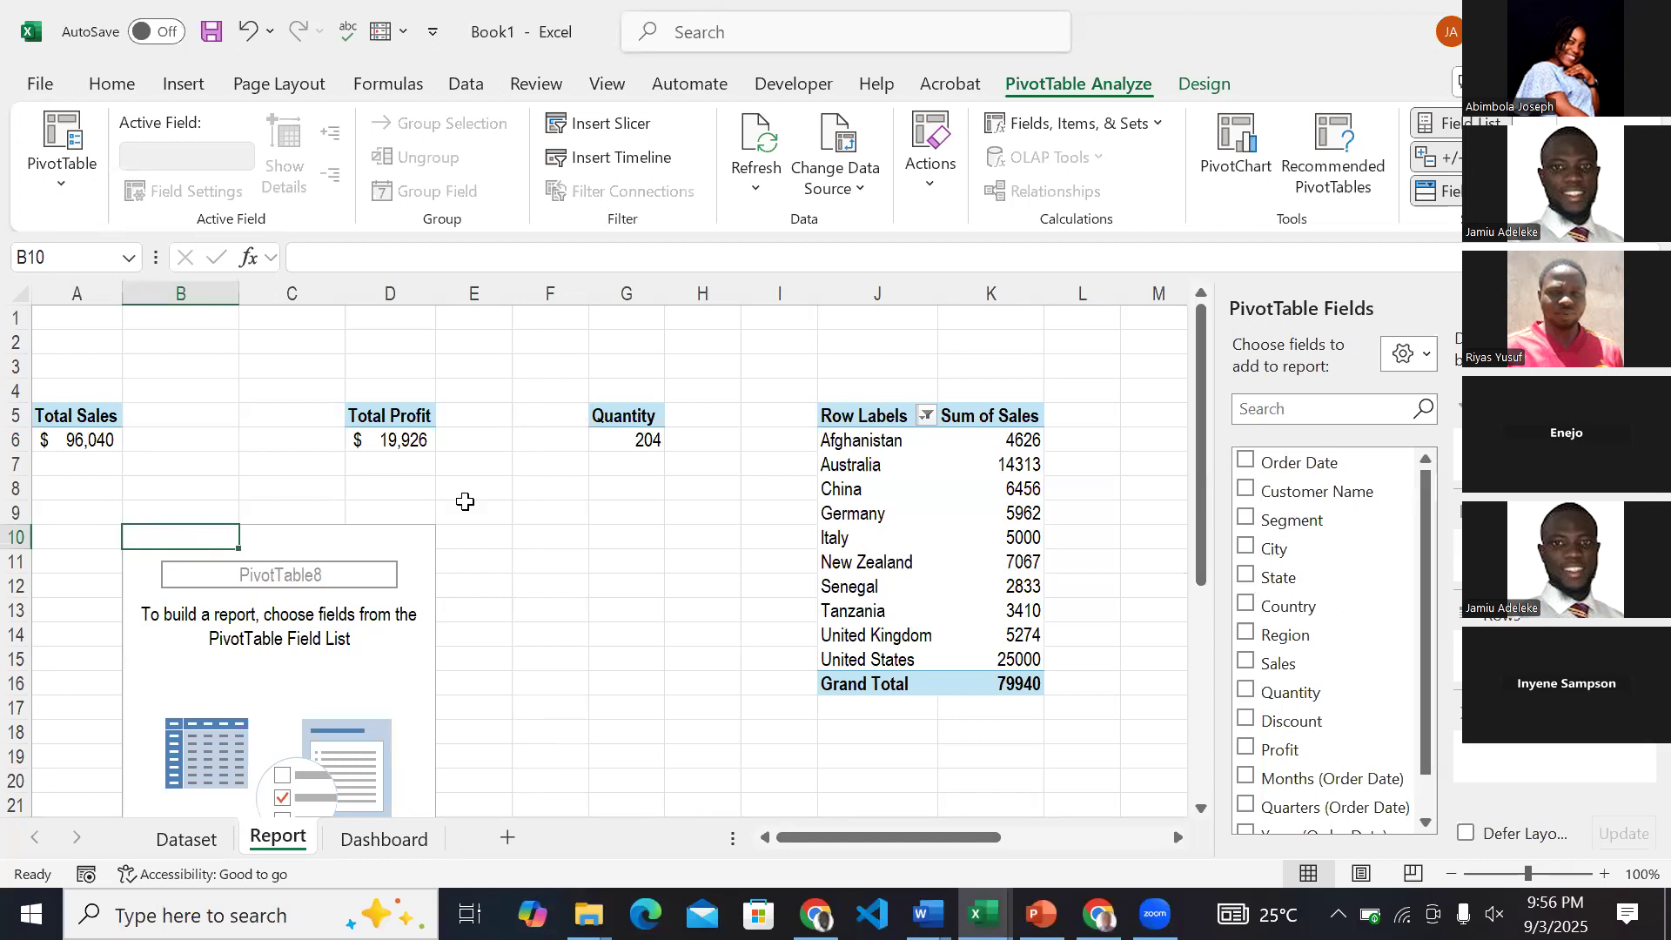
Review the Report sheet's PivotTables for total sales, profit, quantity, sales by country, profit by region and yearly figures.
click(107, 433)
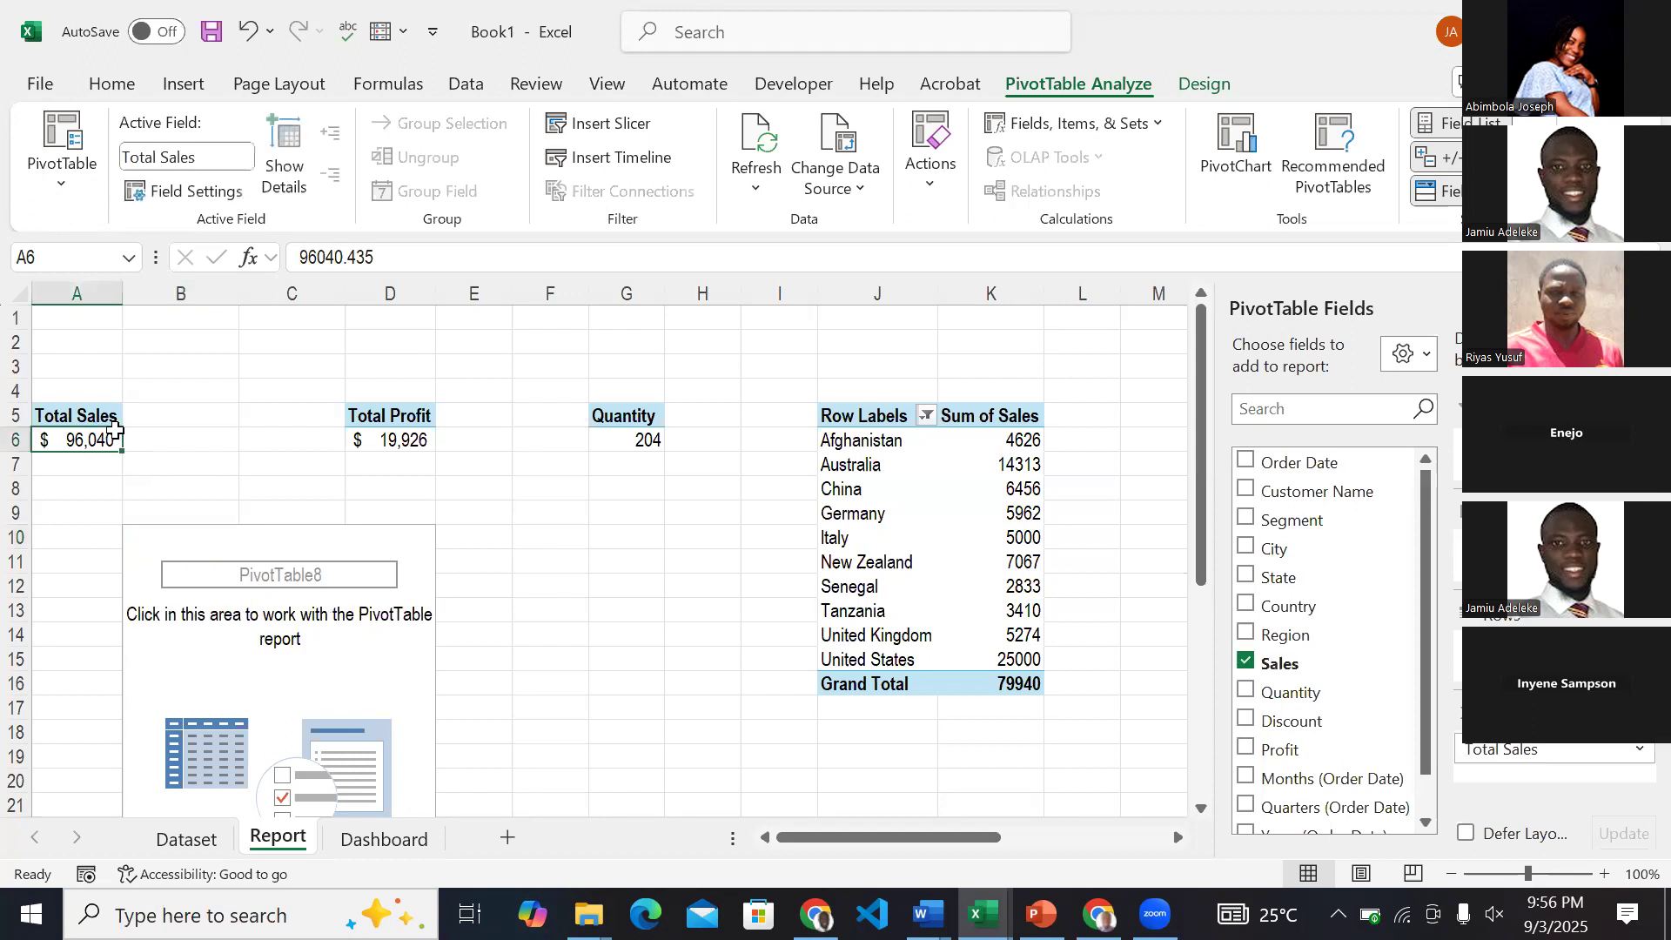
click(426, 417)
click(627, 435)
click(916, 502)
scroll(916, 500, right, 2)
scroll(916, 501, right, 5)
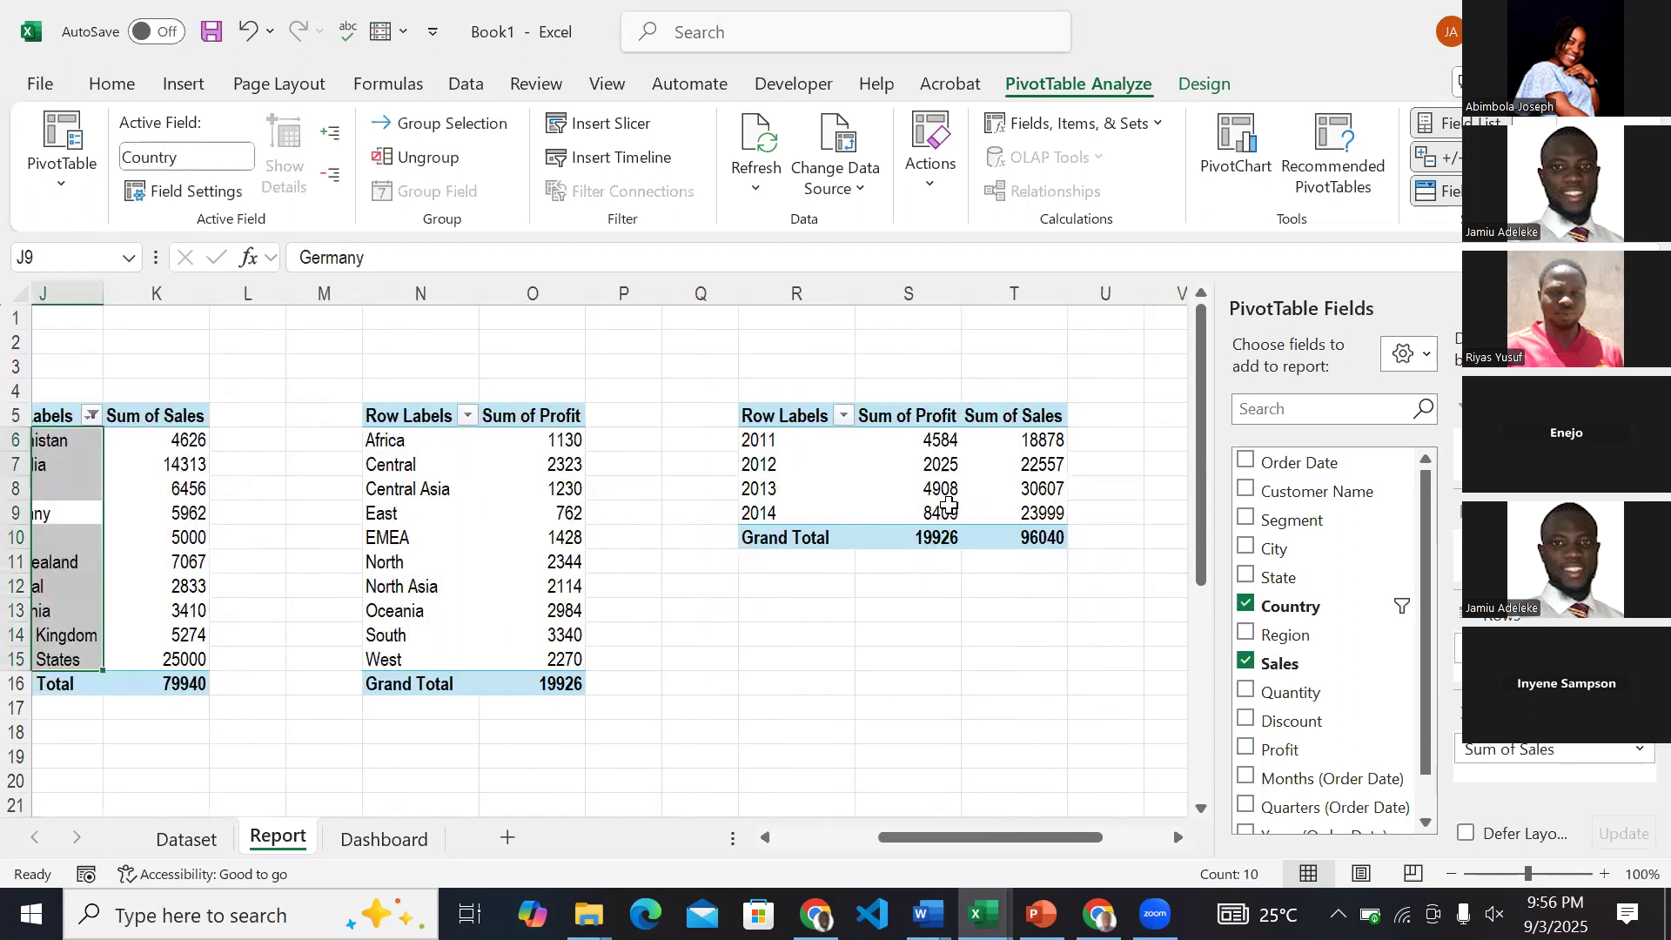
scroll(928, 505, left, 7)
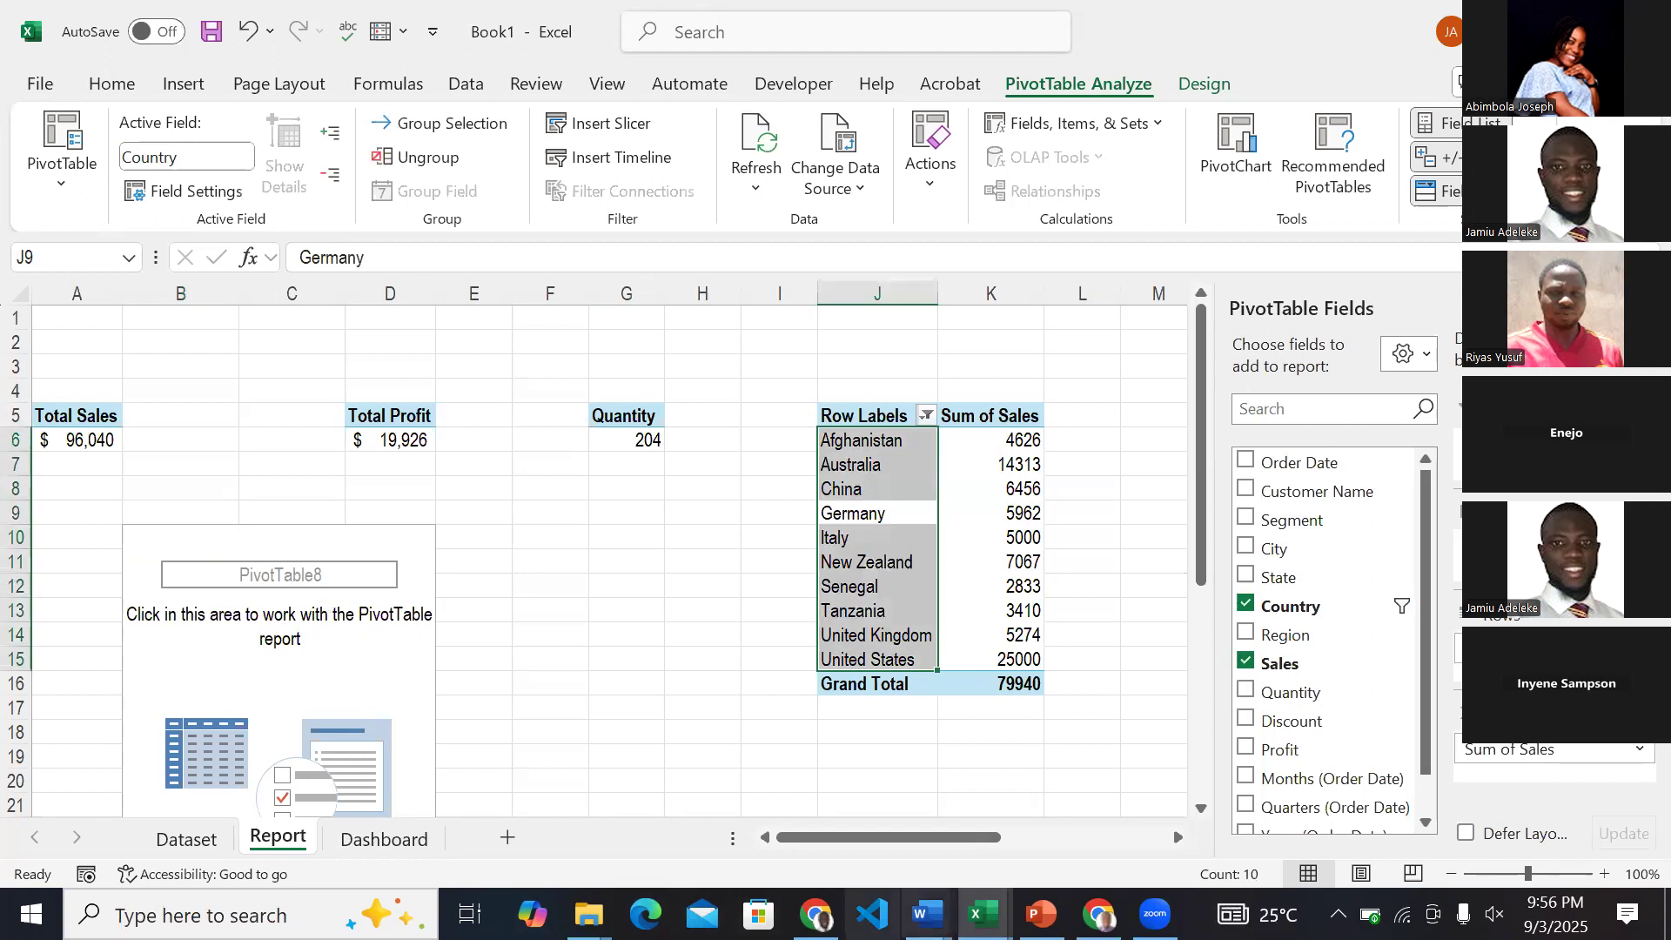
View the finished ABC & Co Sales Dashboard in the ExcelDashboardZart workbook and return to Book1.
click(984, 914)
click(987, 801)
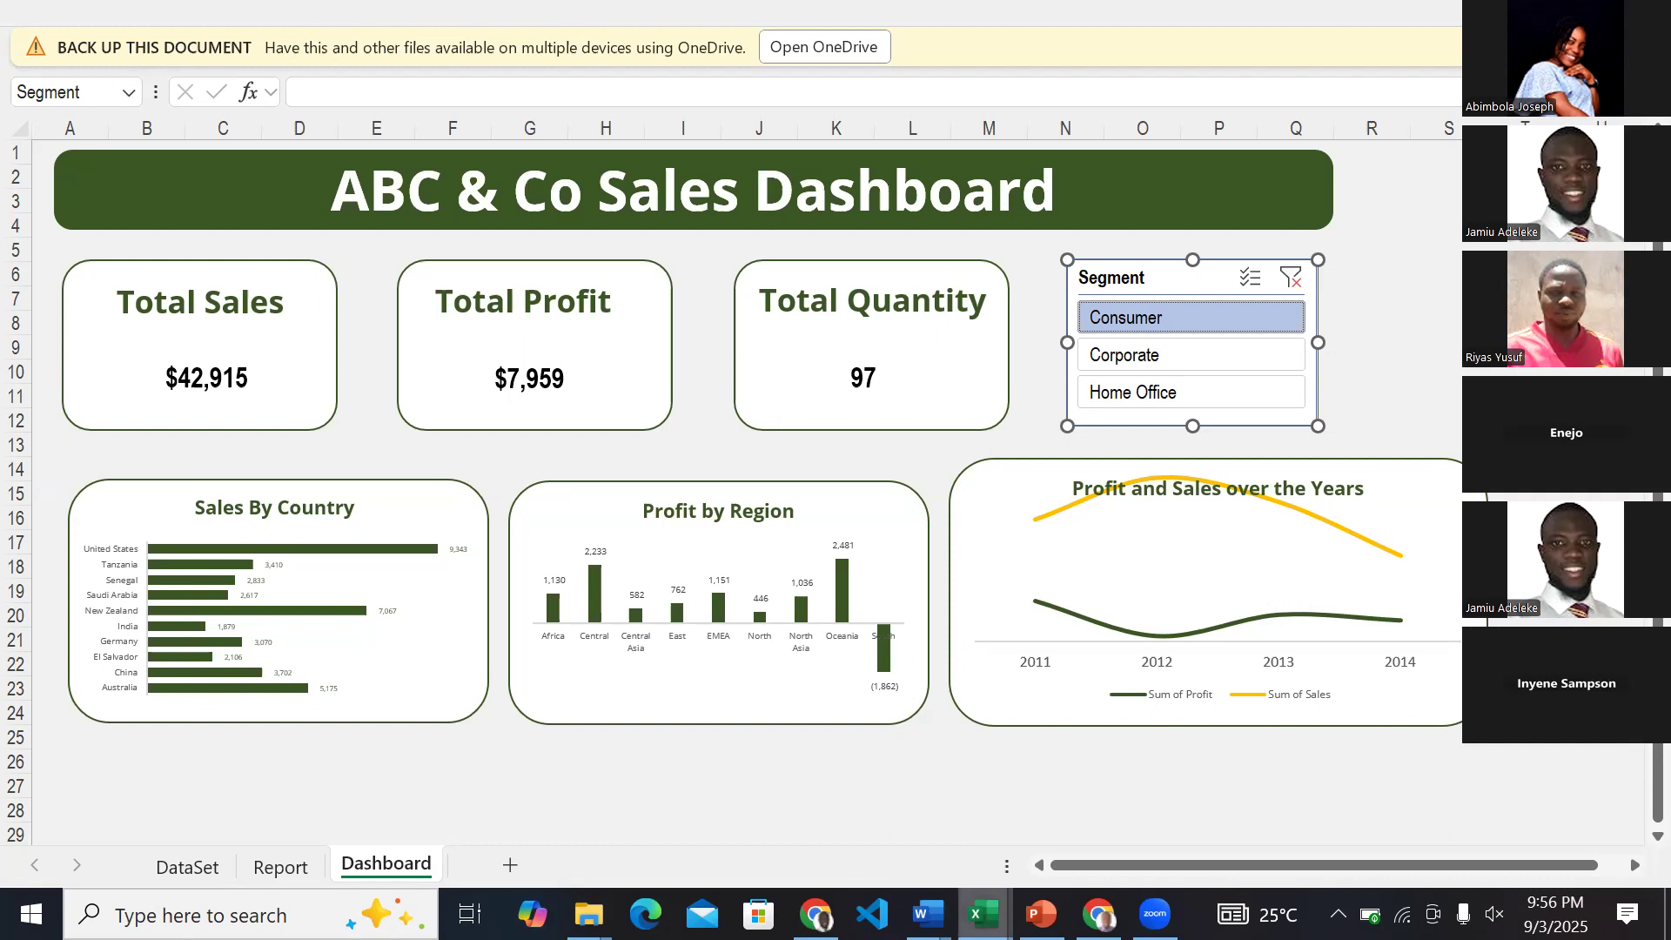
mouse_move(984, 915)
click(1199, 799)
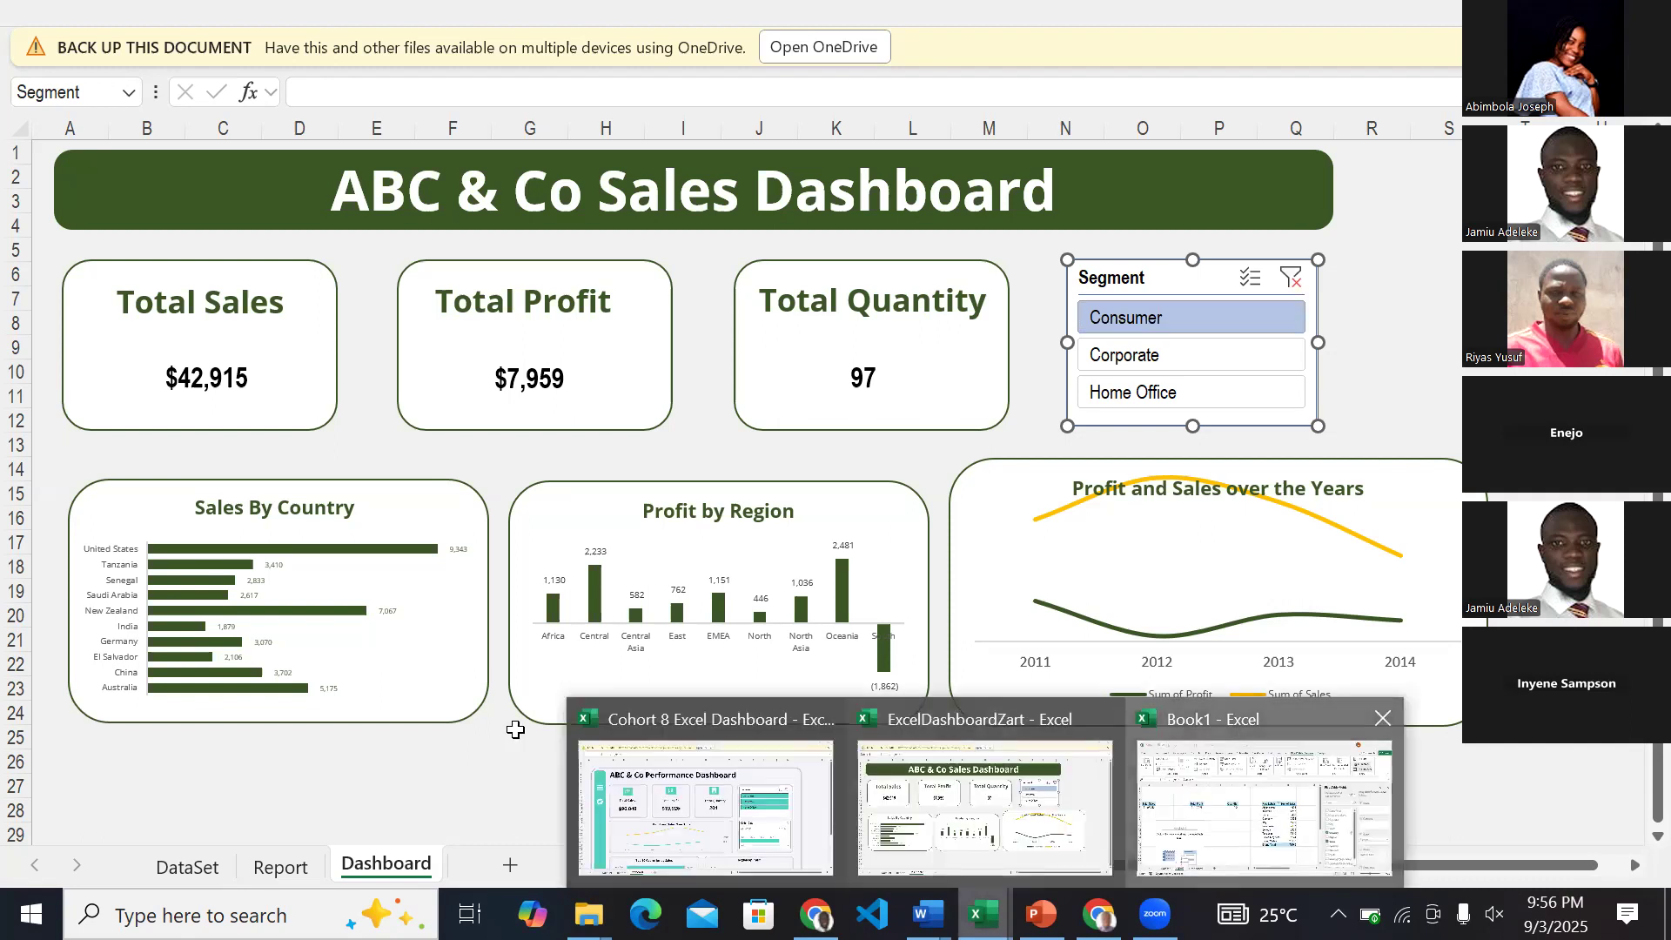
Select cell B2 on Book1's Dashboard sheet, checking the ExcelDashboardZart layout once more before returning to the blank sheet.
click(382, 838)
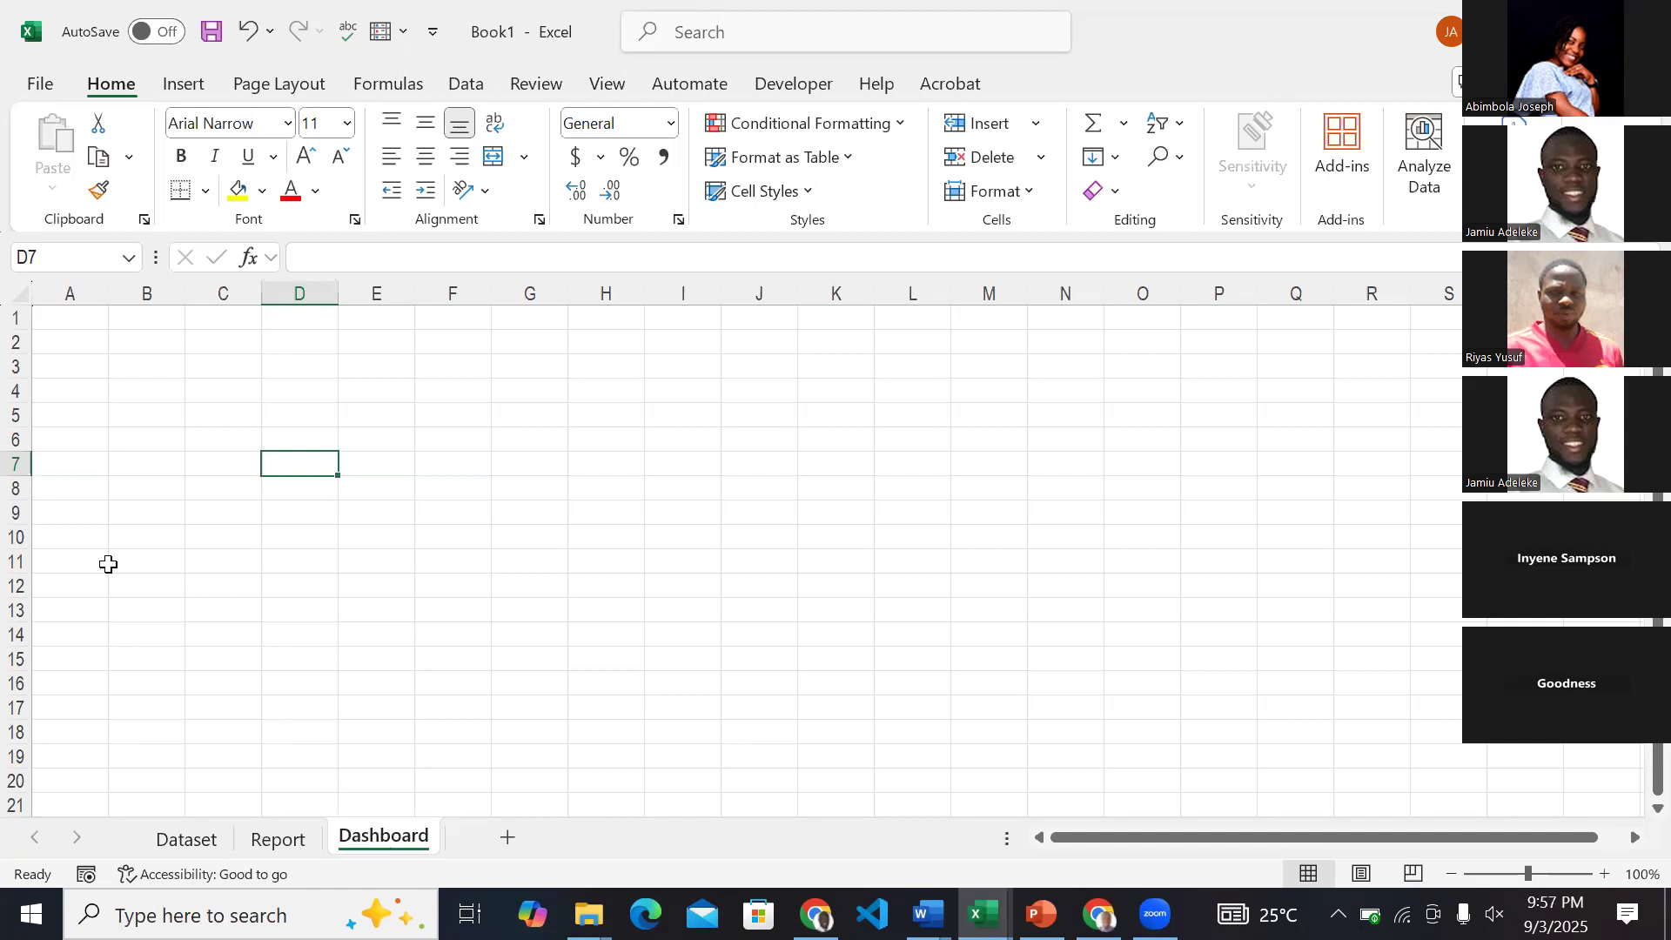
click(122, 336)
click(982, 914)
click(1048, 825)
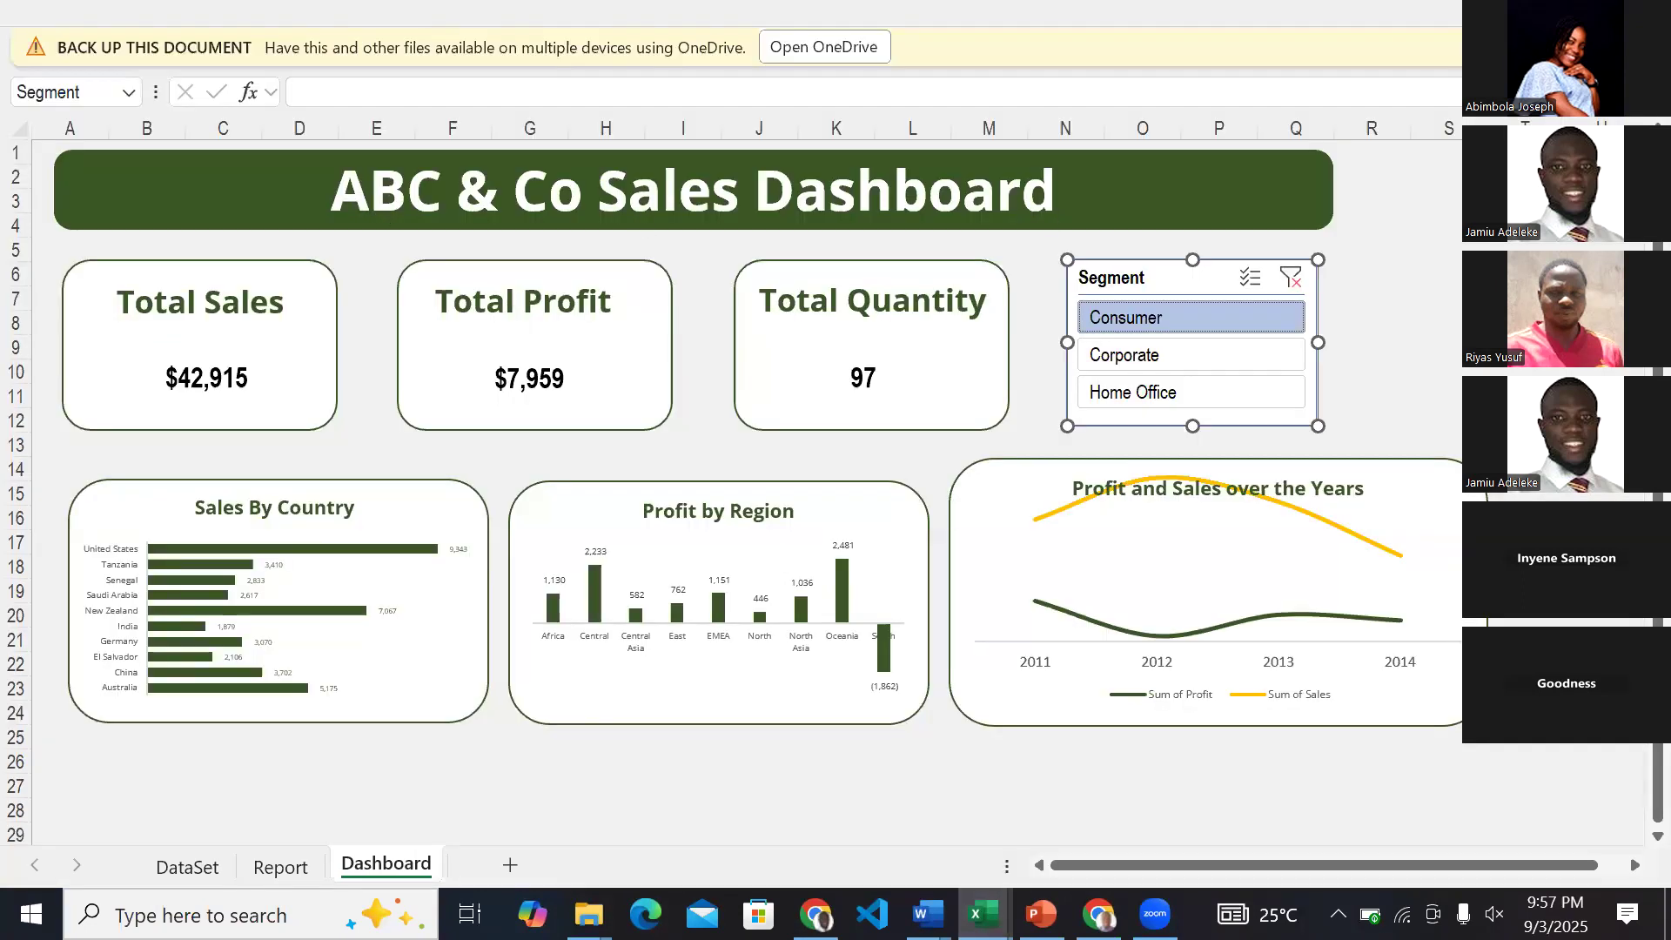
click(982, 914)
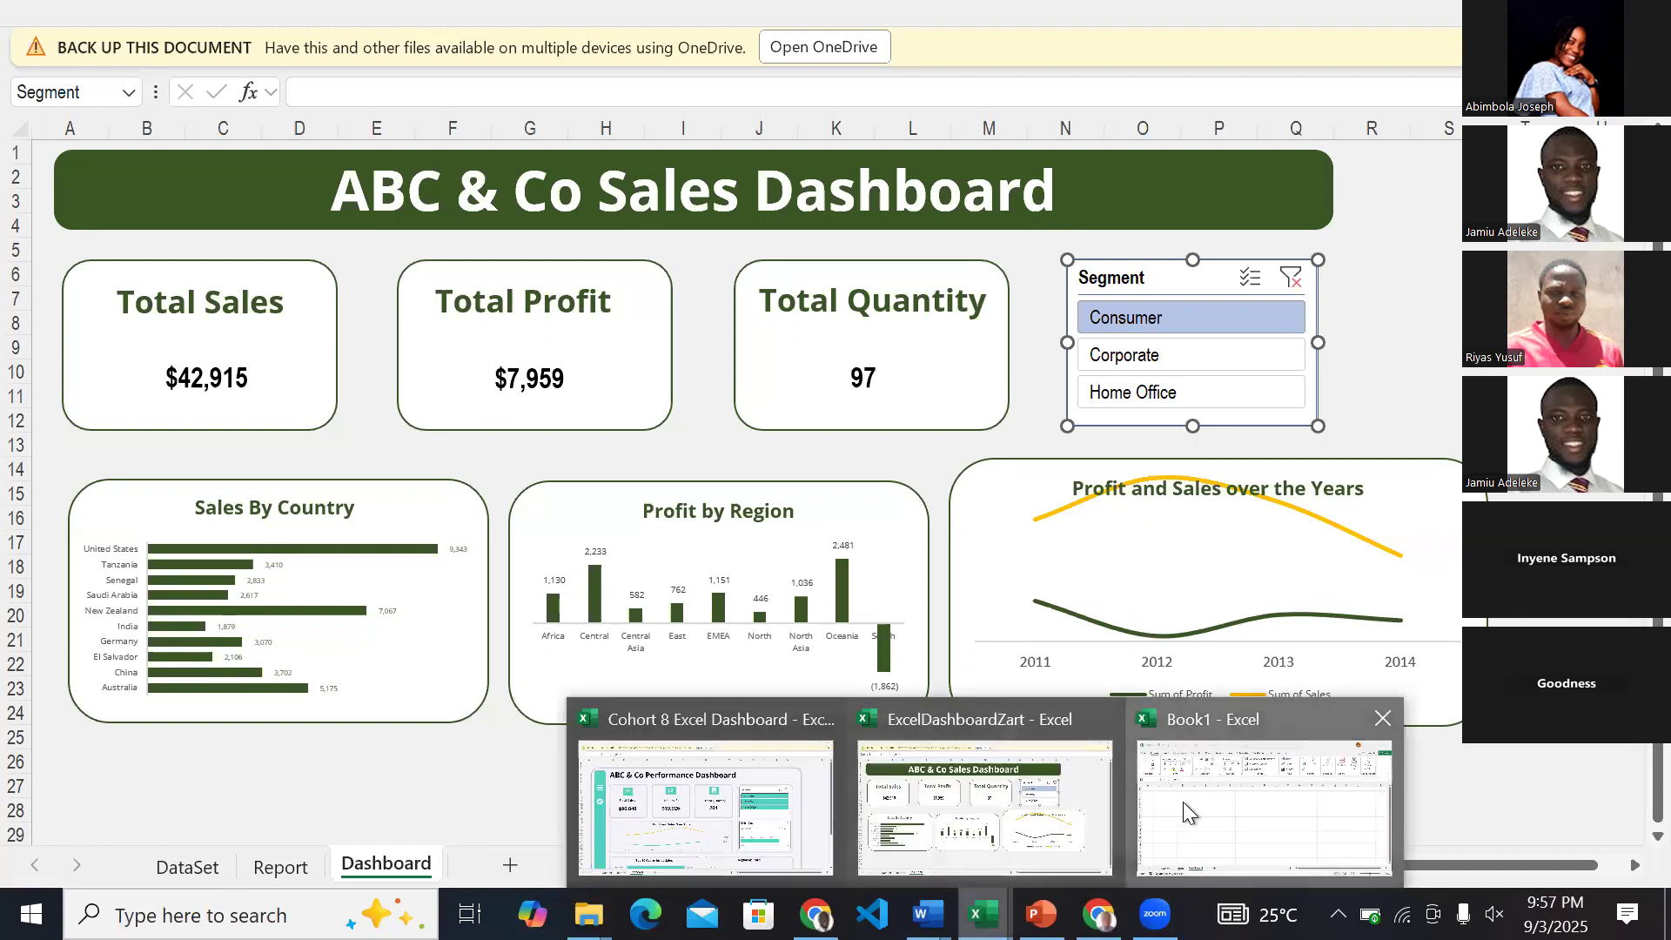
click(1183, 802)
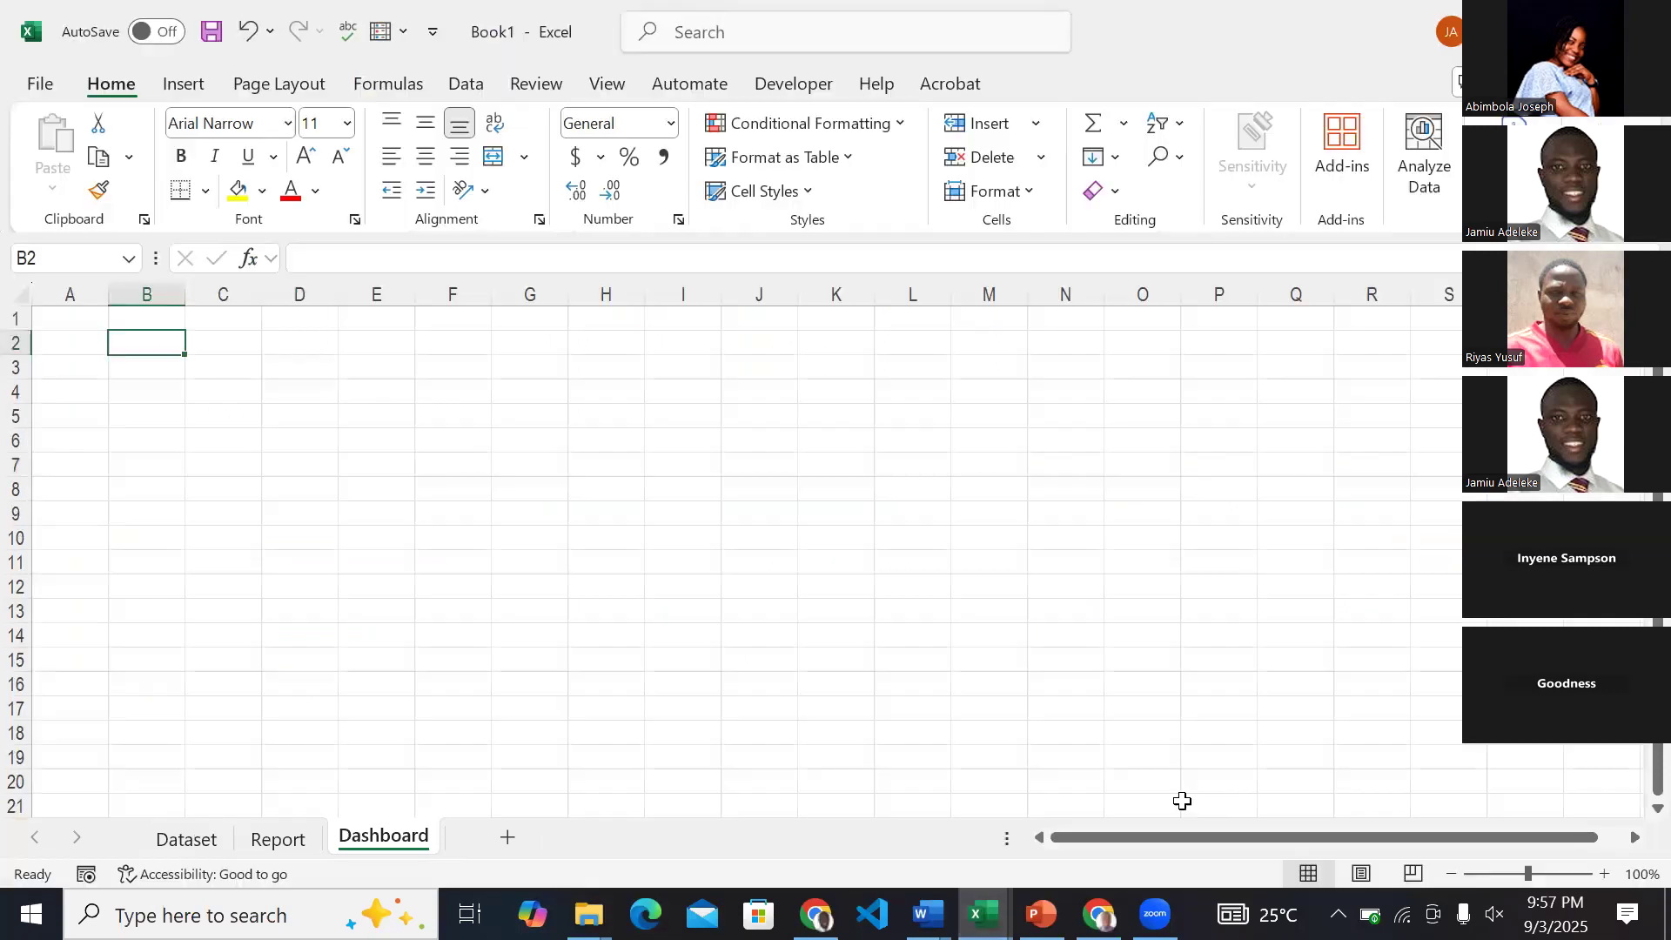
Insert a wide text box across rows 1 to 4 of the Dashboard sheet, spanning about columns C to R.
click(193, 90)
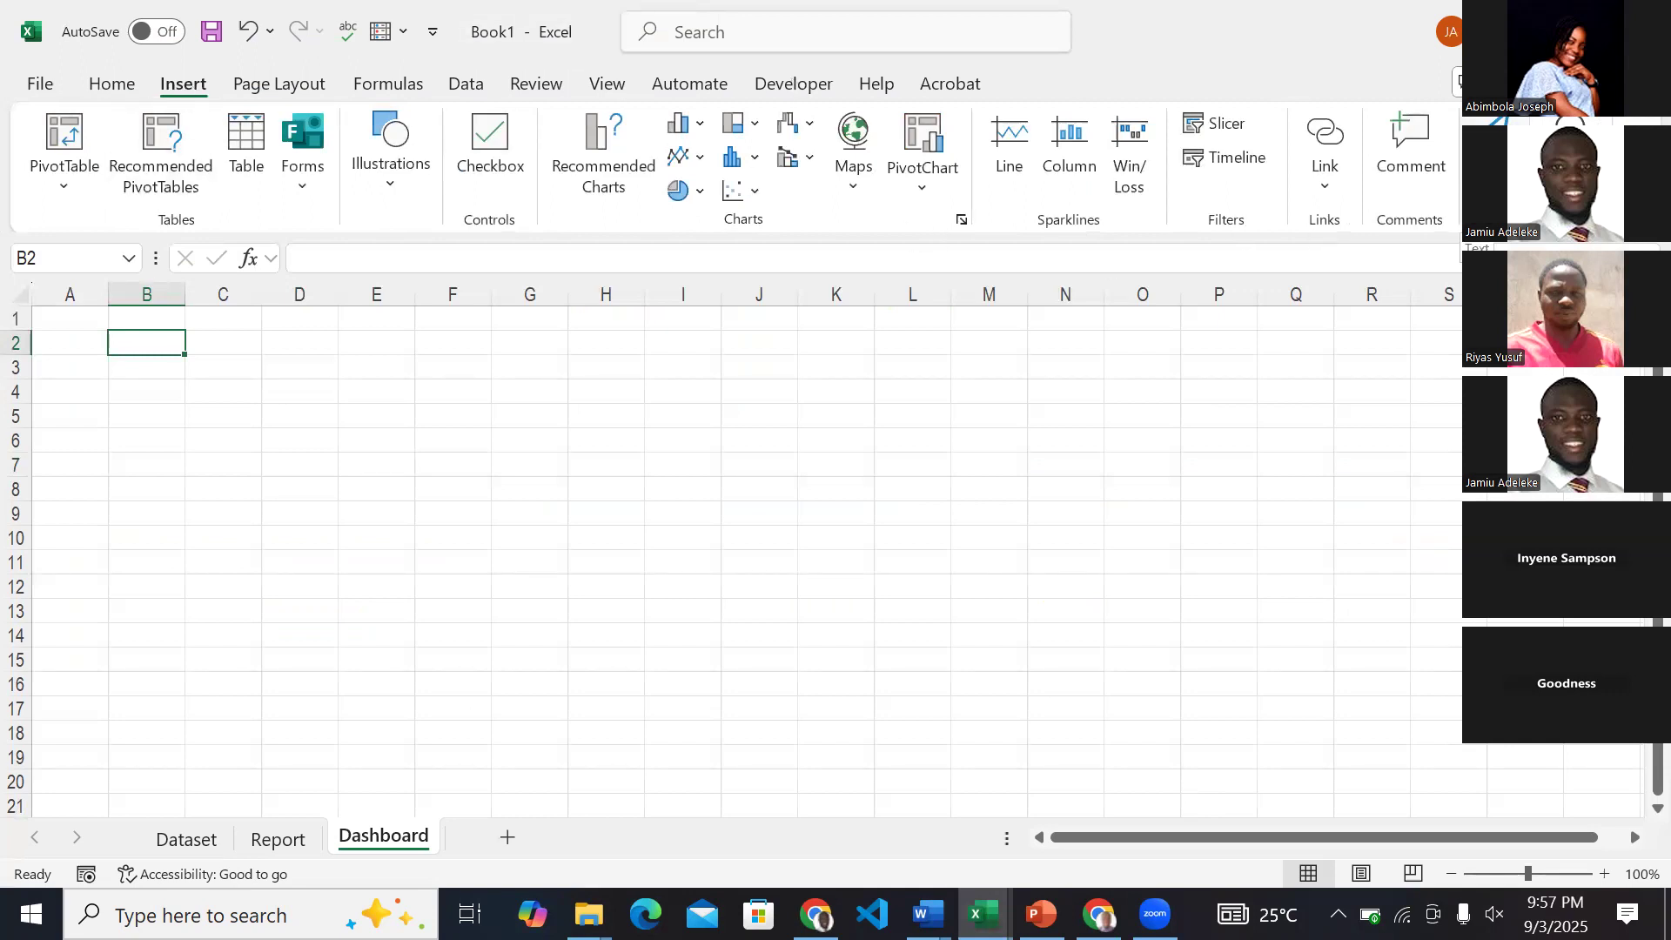
click(1497, 165)
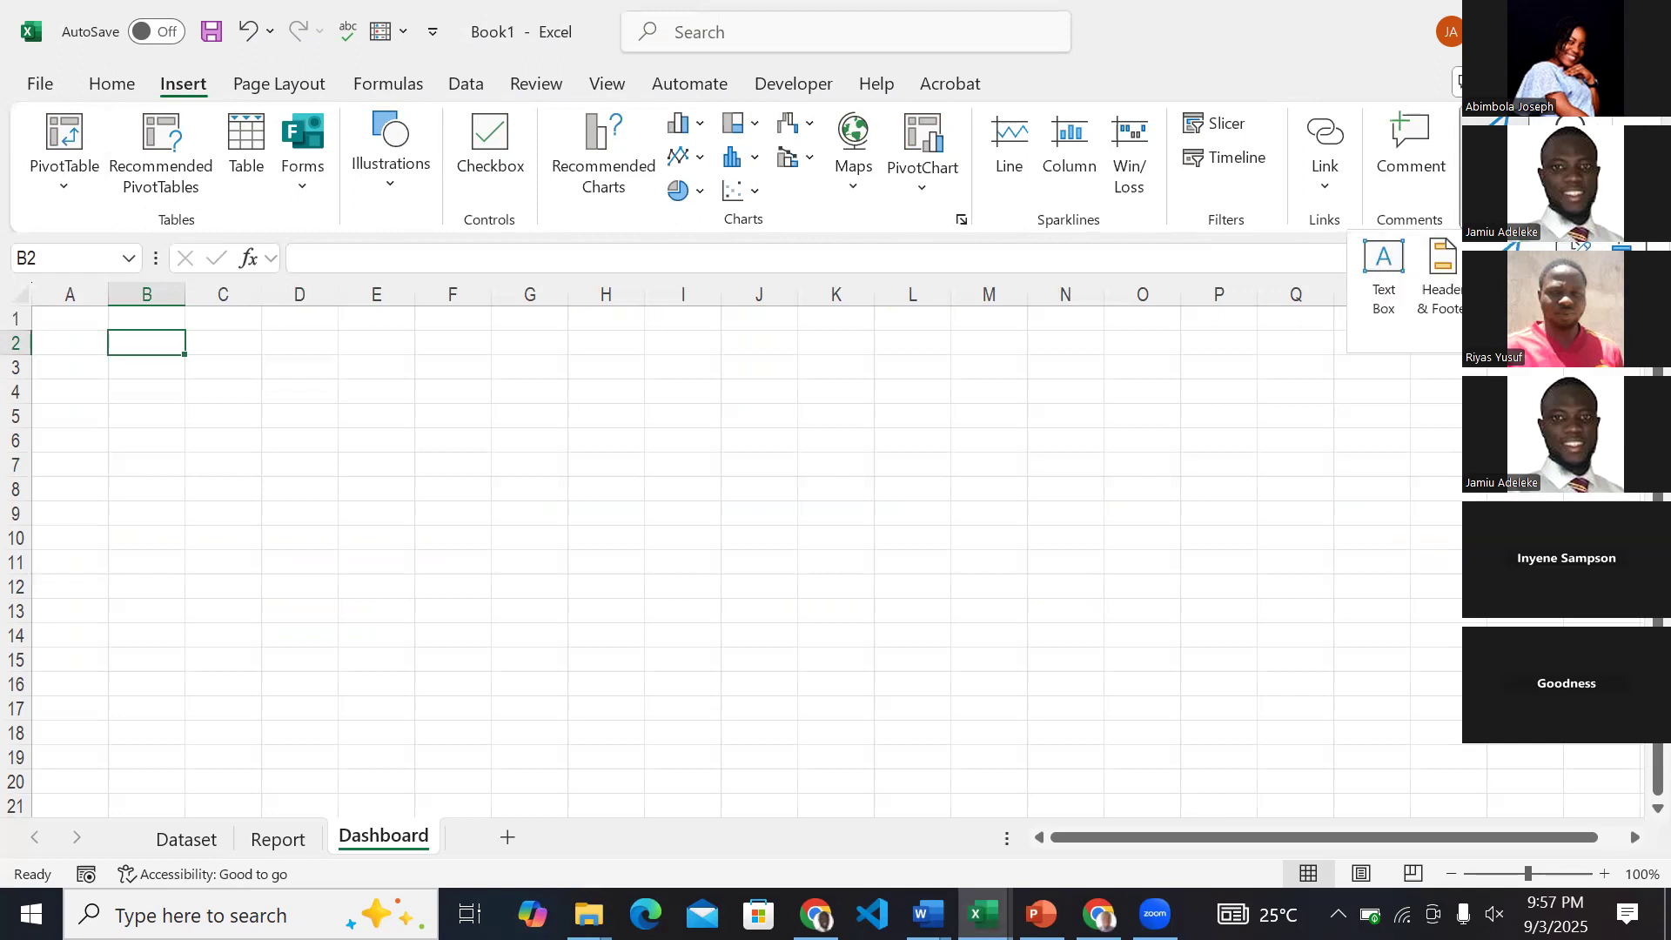
click(1385, 261)
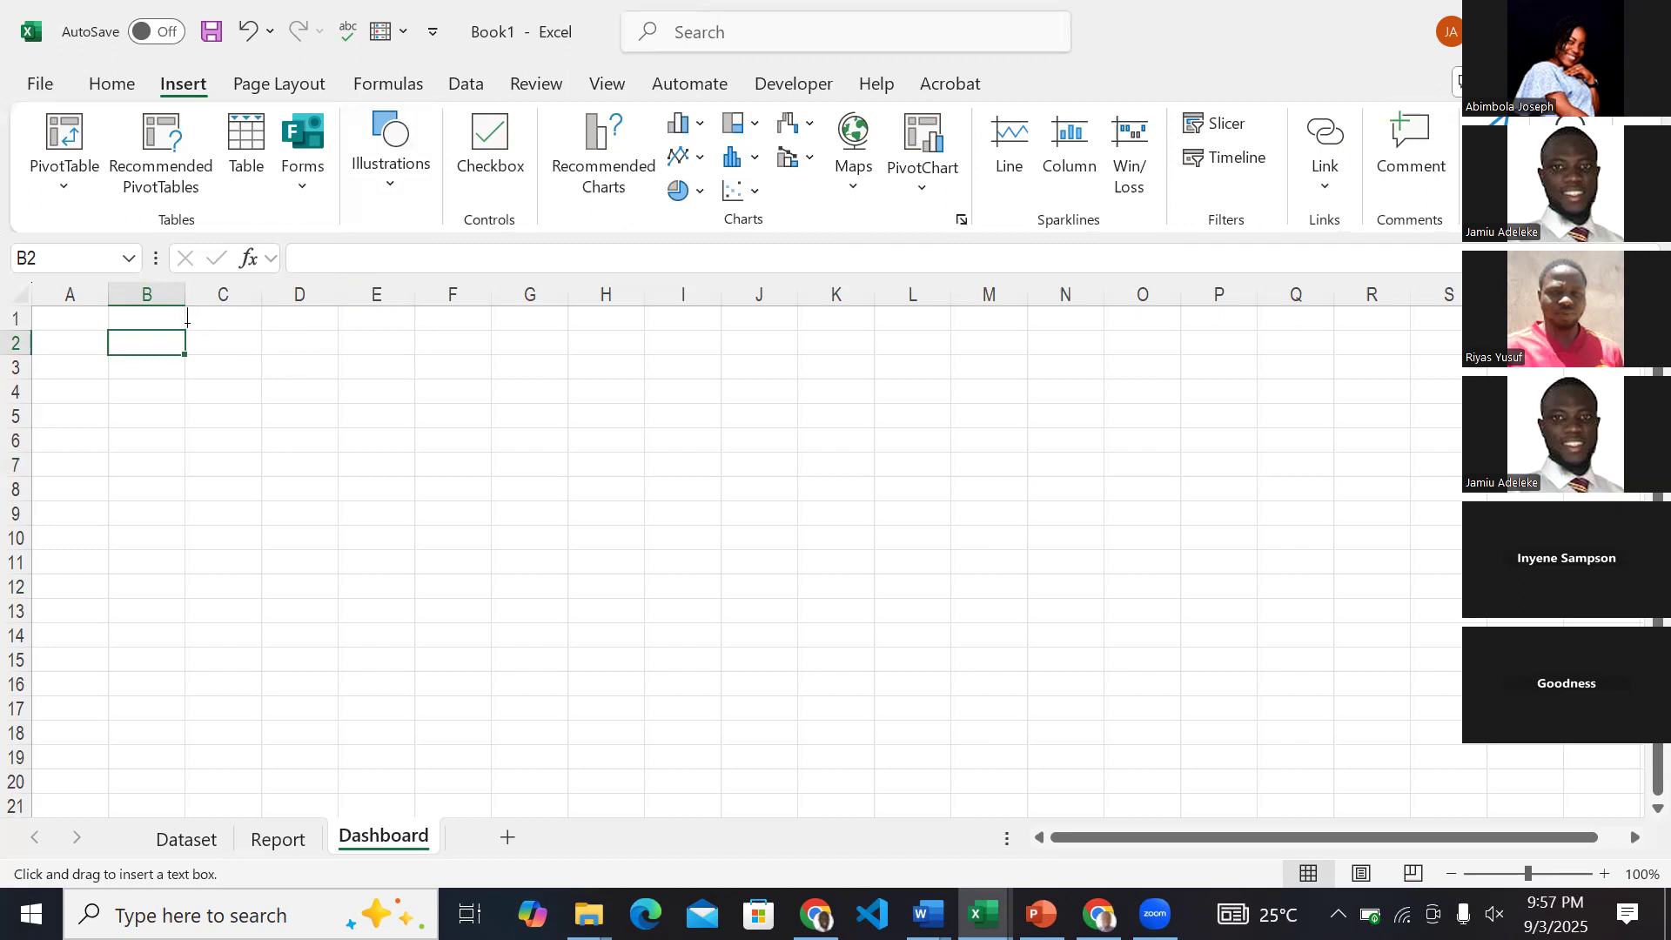
key(Escape)
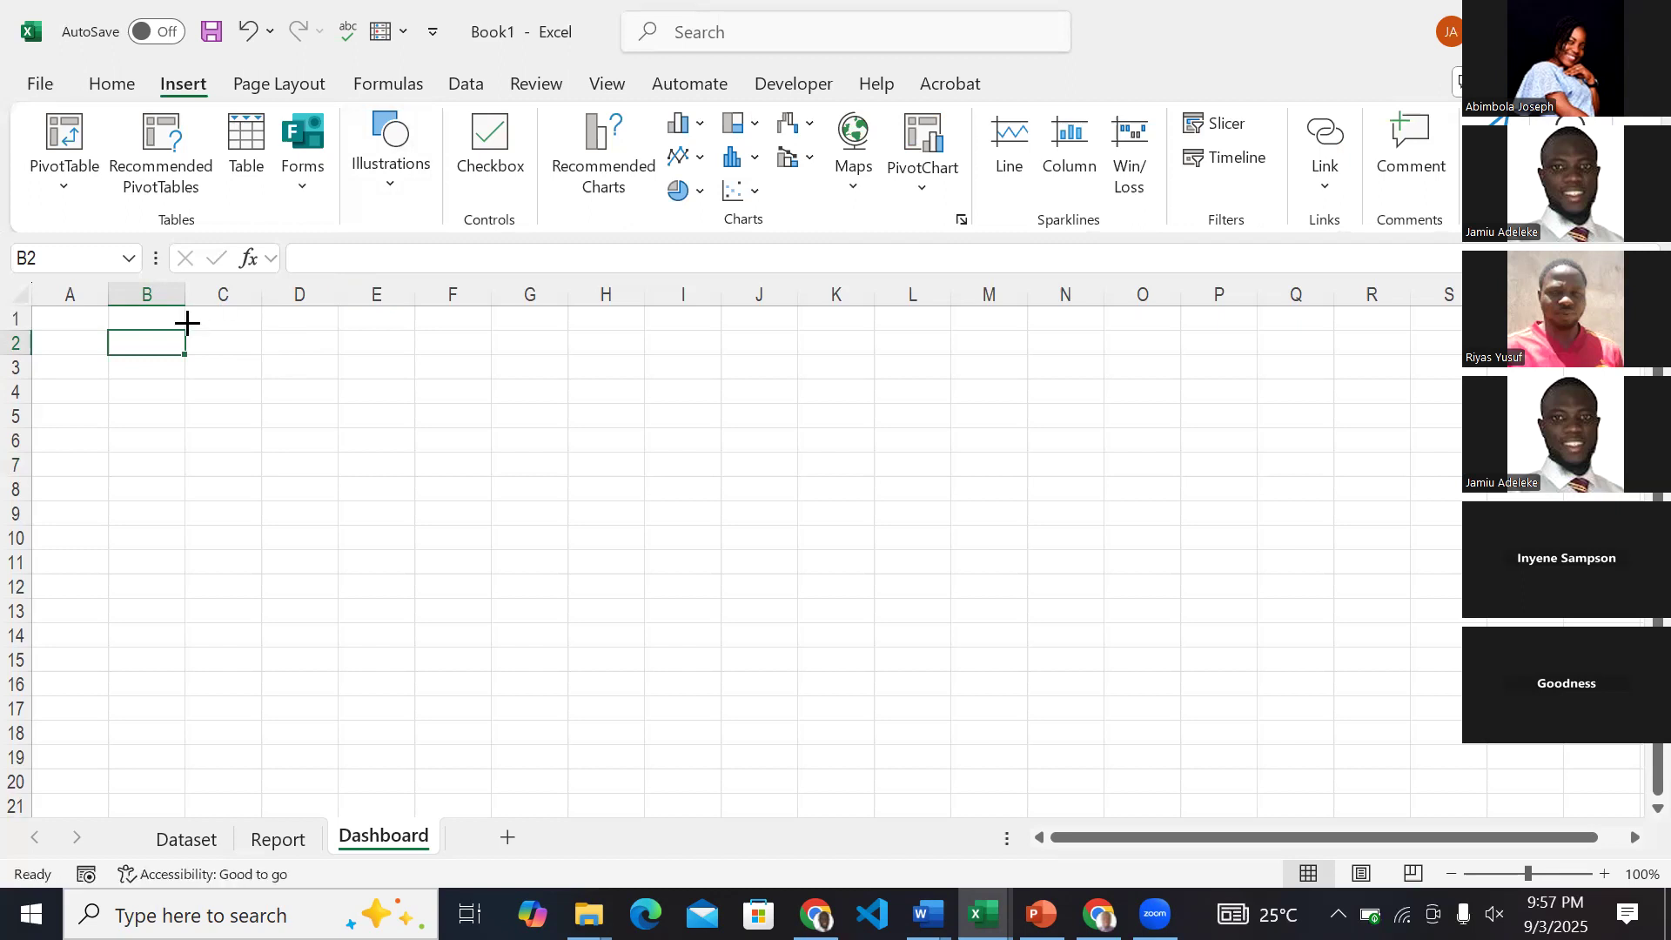
mouse_move(187, 323)
mouse_down()
mouse_move(981, 376)
mouse_move(1231, 418)
mouse_move(1366, 392)
mouse_move(1380, 404)
mouse_up()
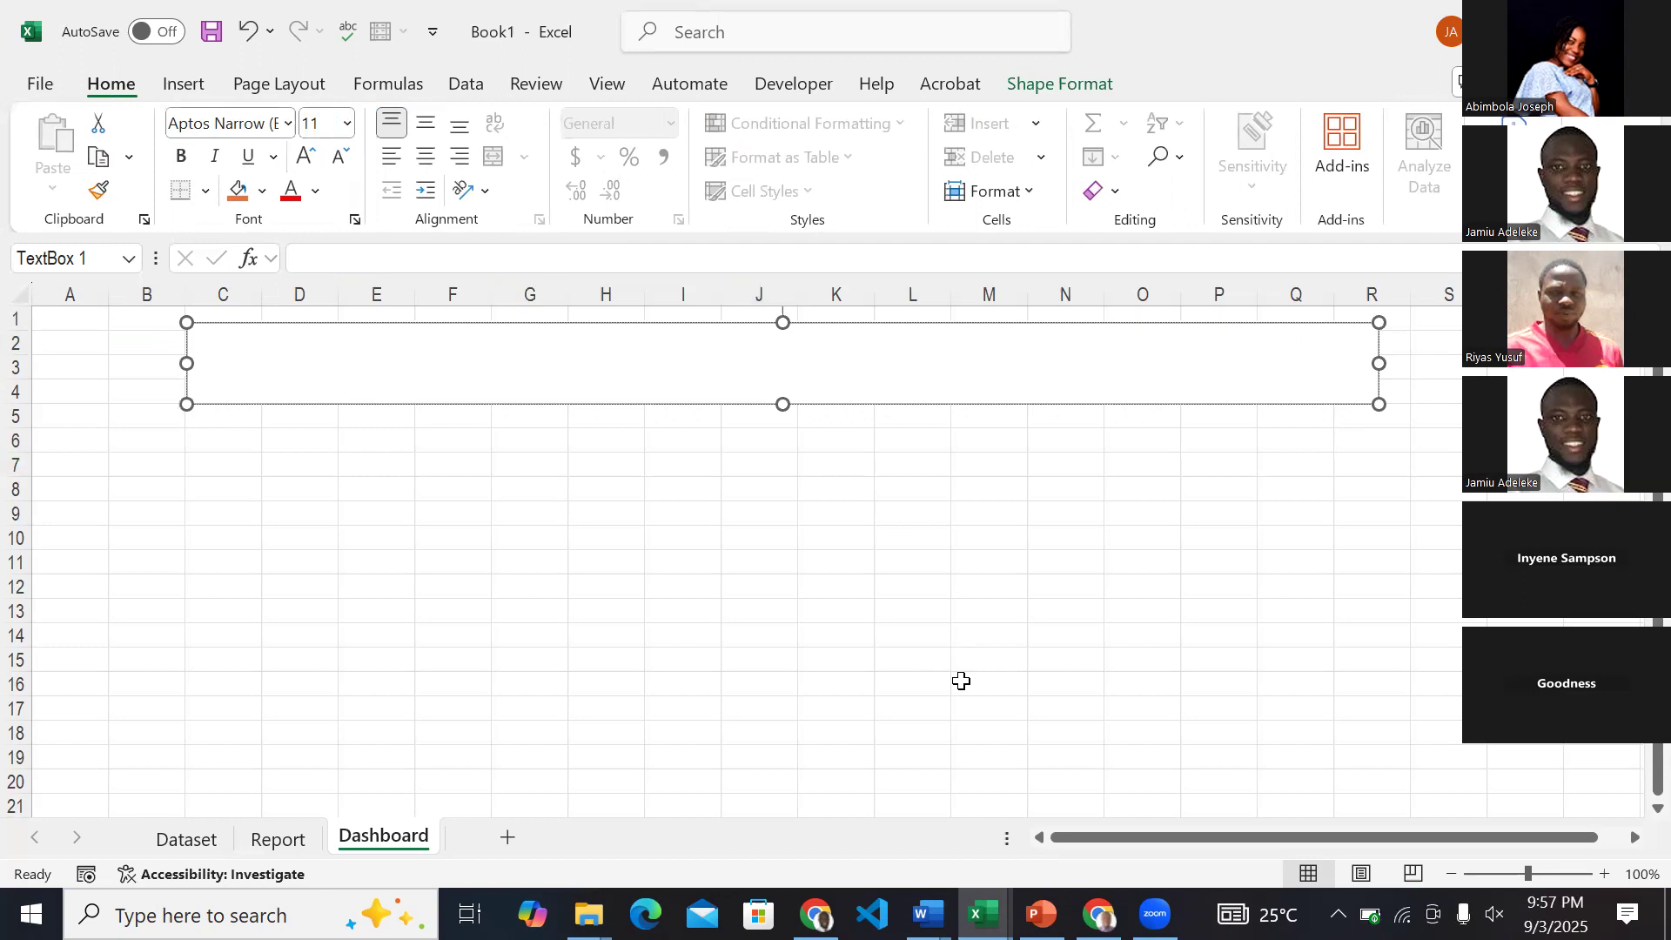
Enter the title "ABC & Co Sales Dashboard" in the text box and deselect it.
text(ABC & Co Da)
key(BackSpace)
key(BackSpace)
text(Sales D)
key(BackSpace)
text(dAT)
key(BackSpace)
key(BackSpace)
key(BackSpace)
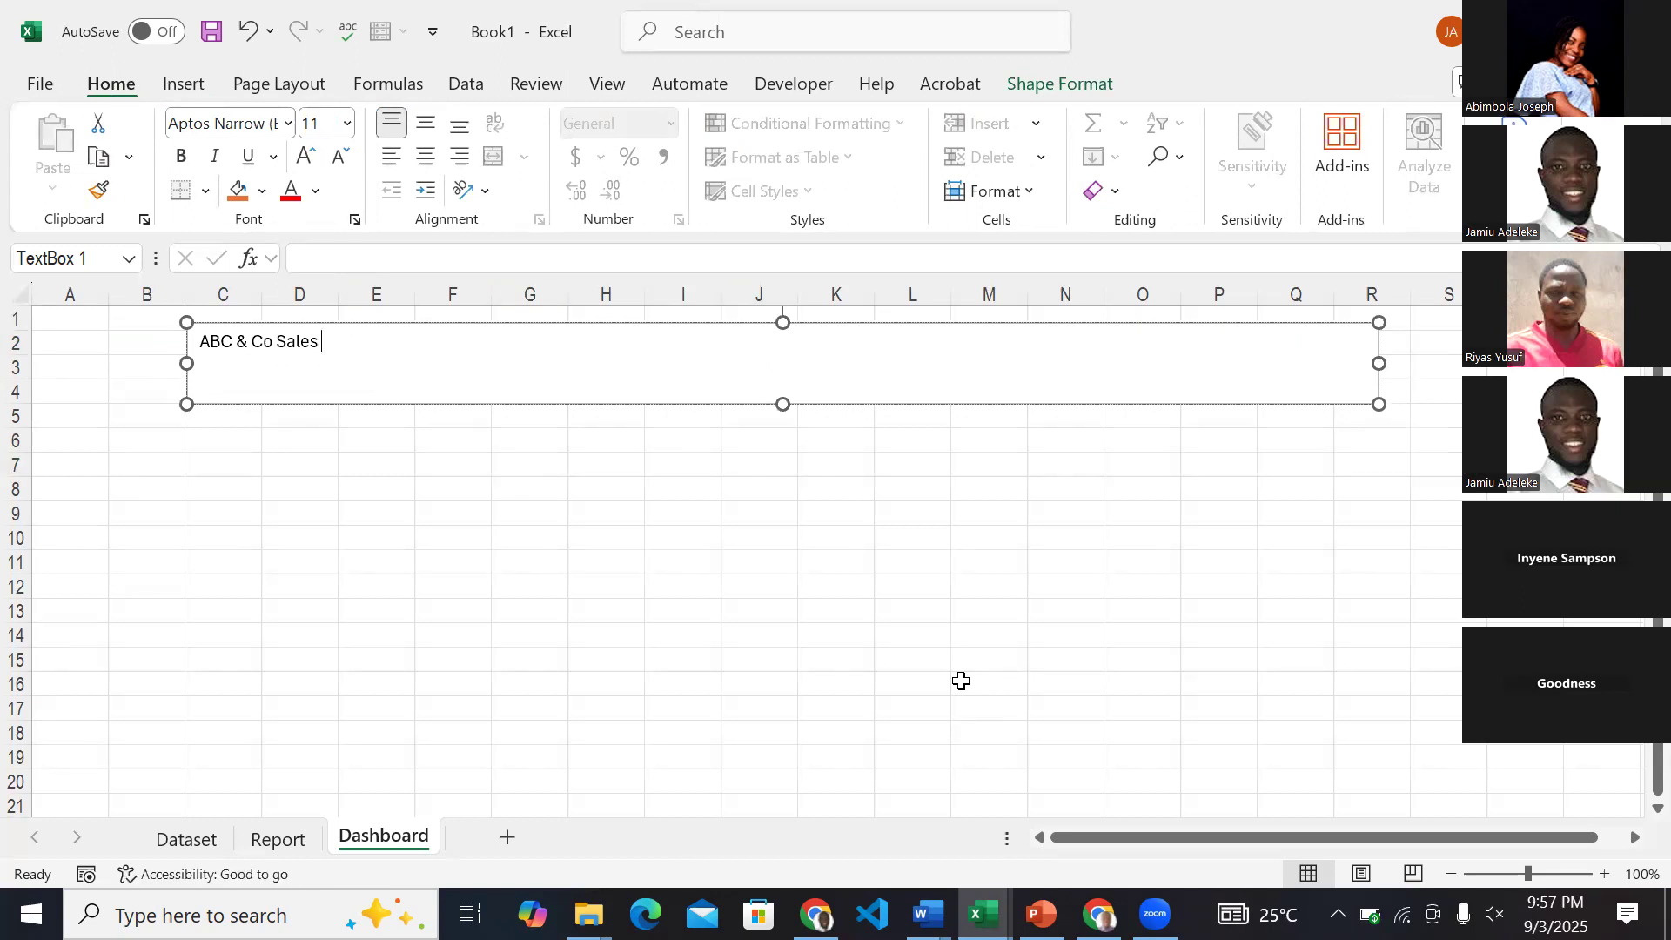
text(Dashboard)
click(740, 495)
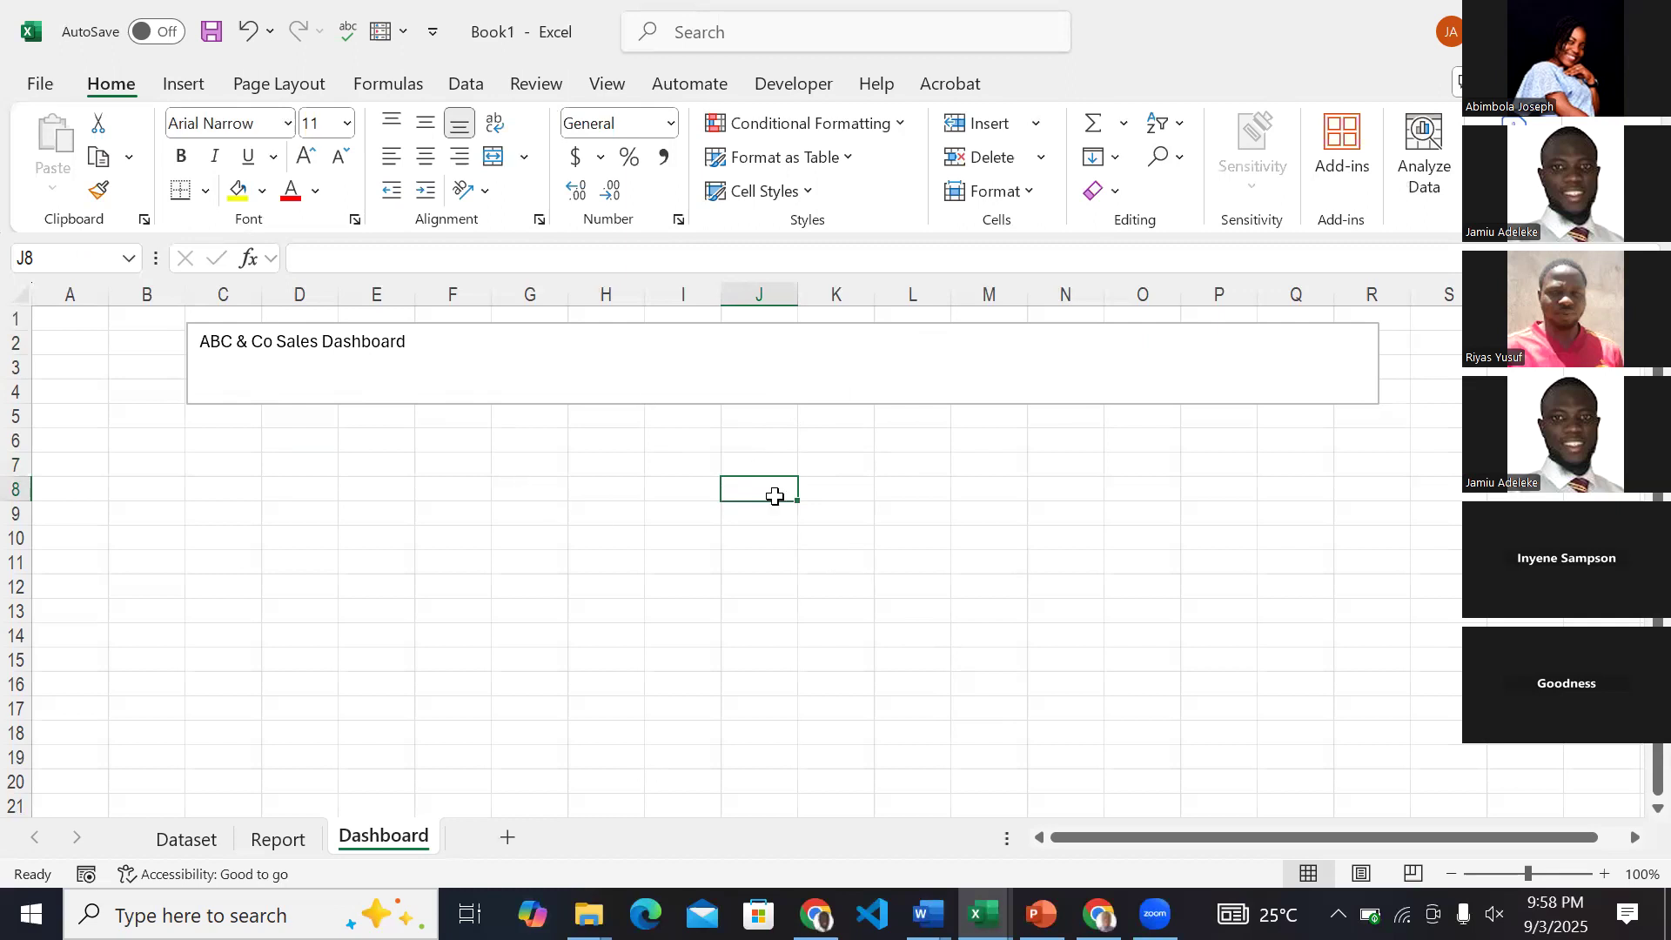
Set the title text box's font to Open Sans and make it bold.
click(594, 385)
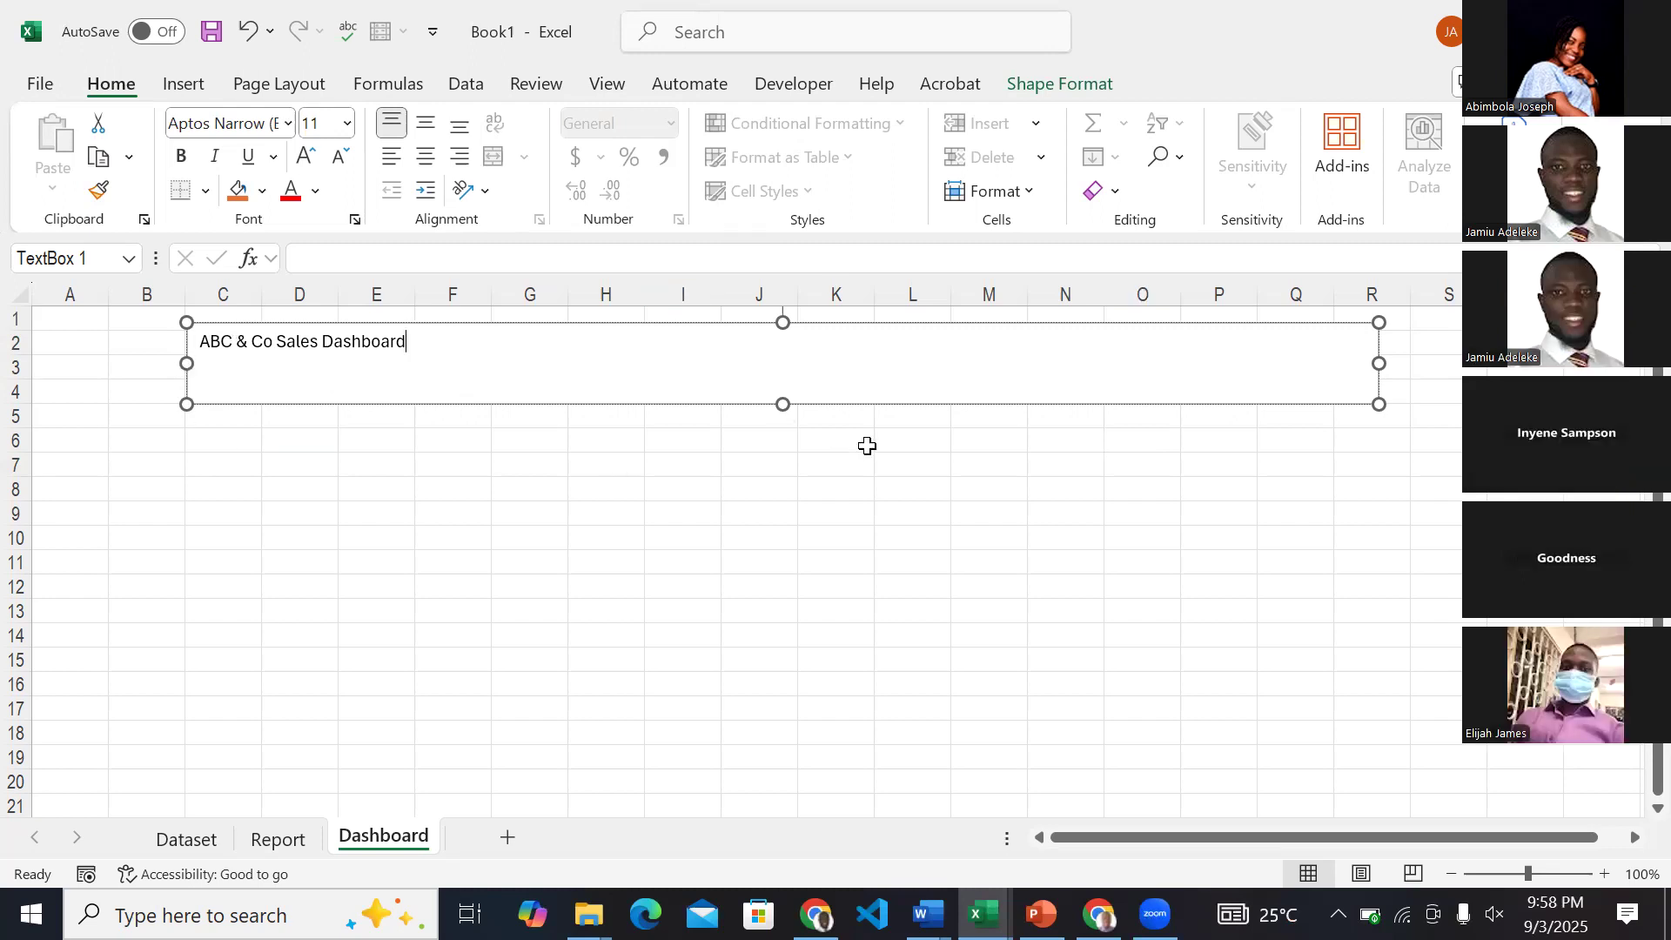
click(784, 402)
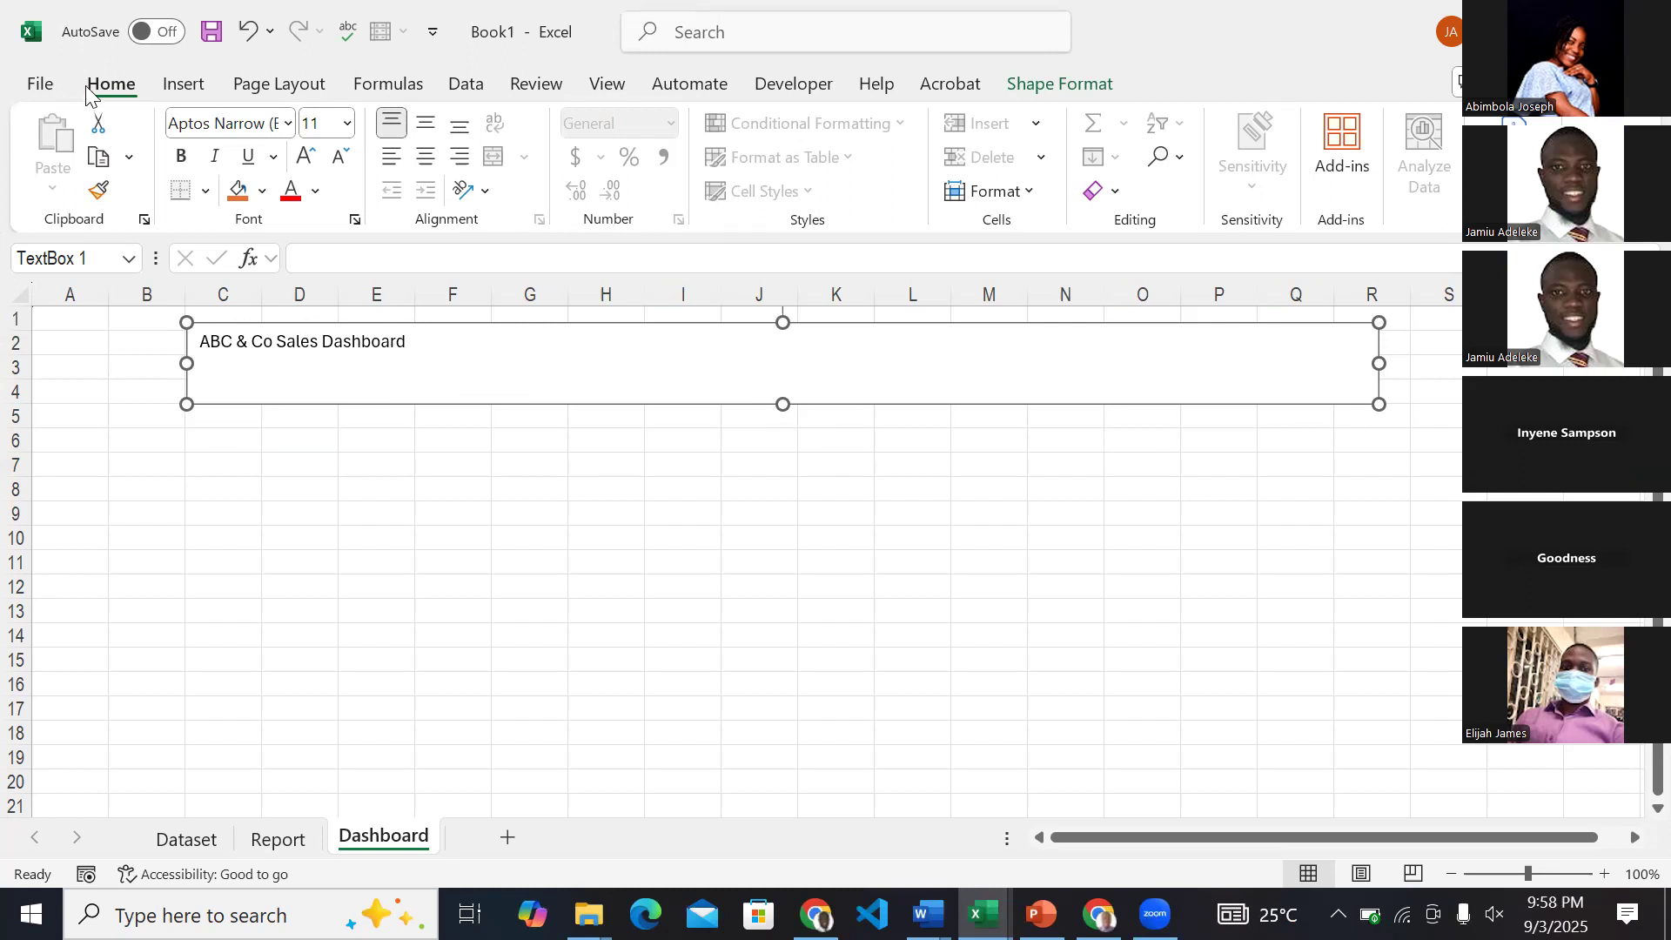
click(211, 124)
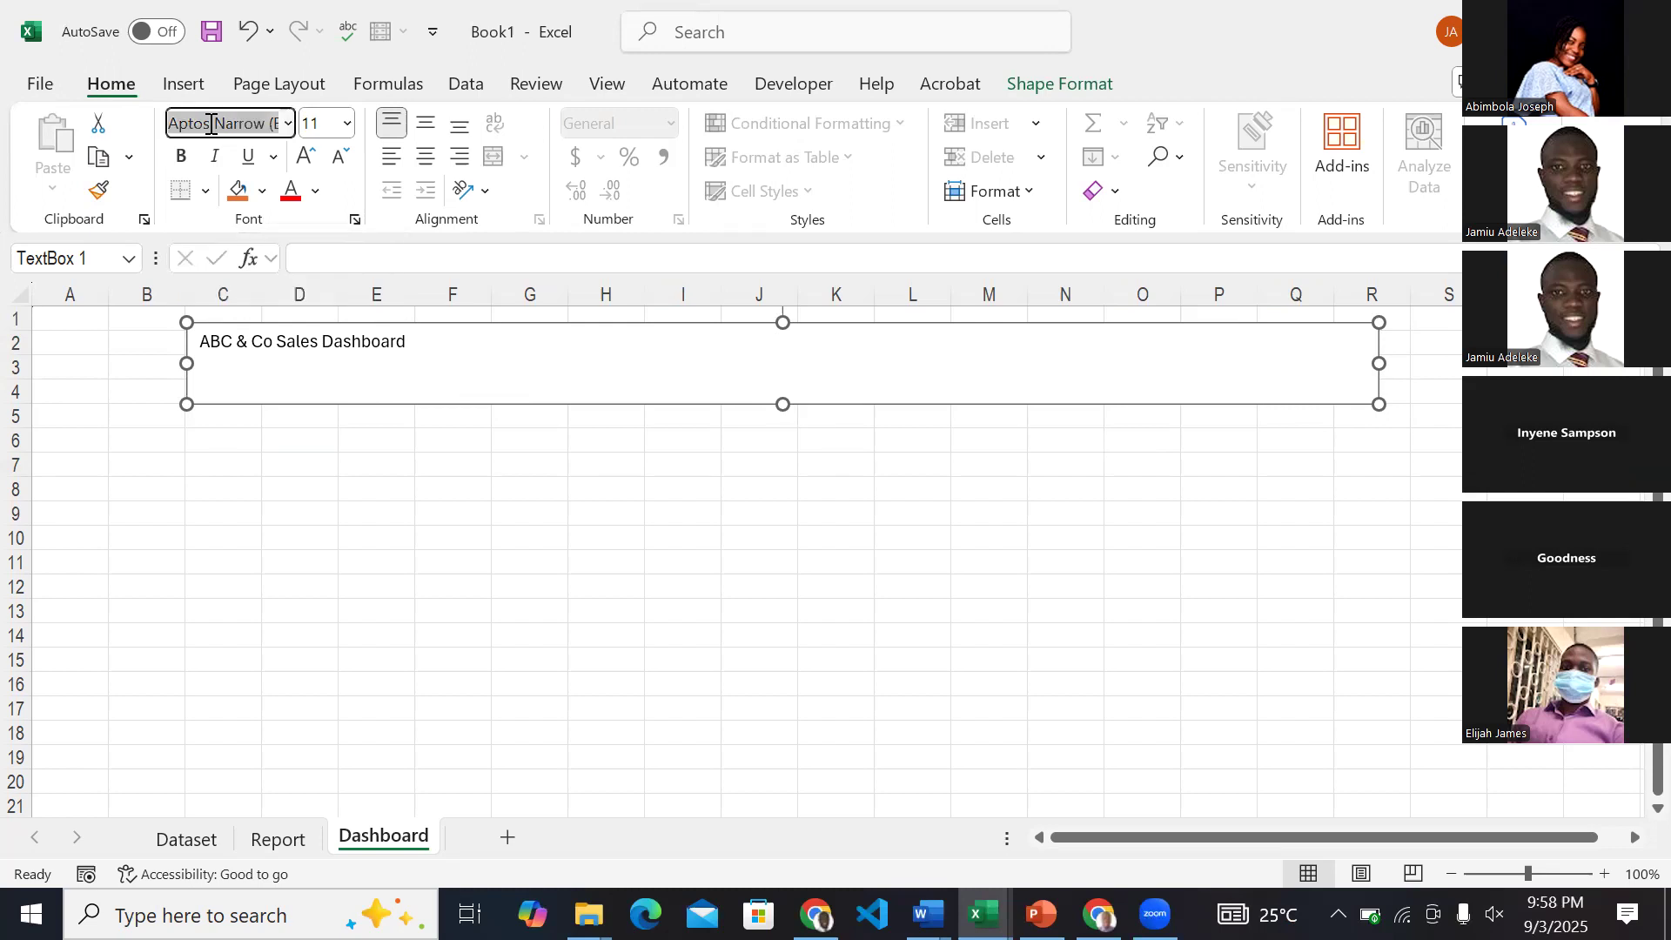
text(Open Sans)
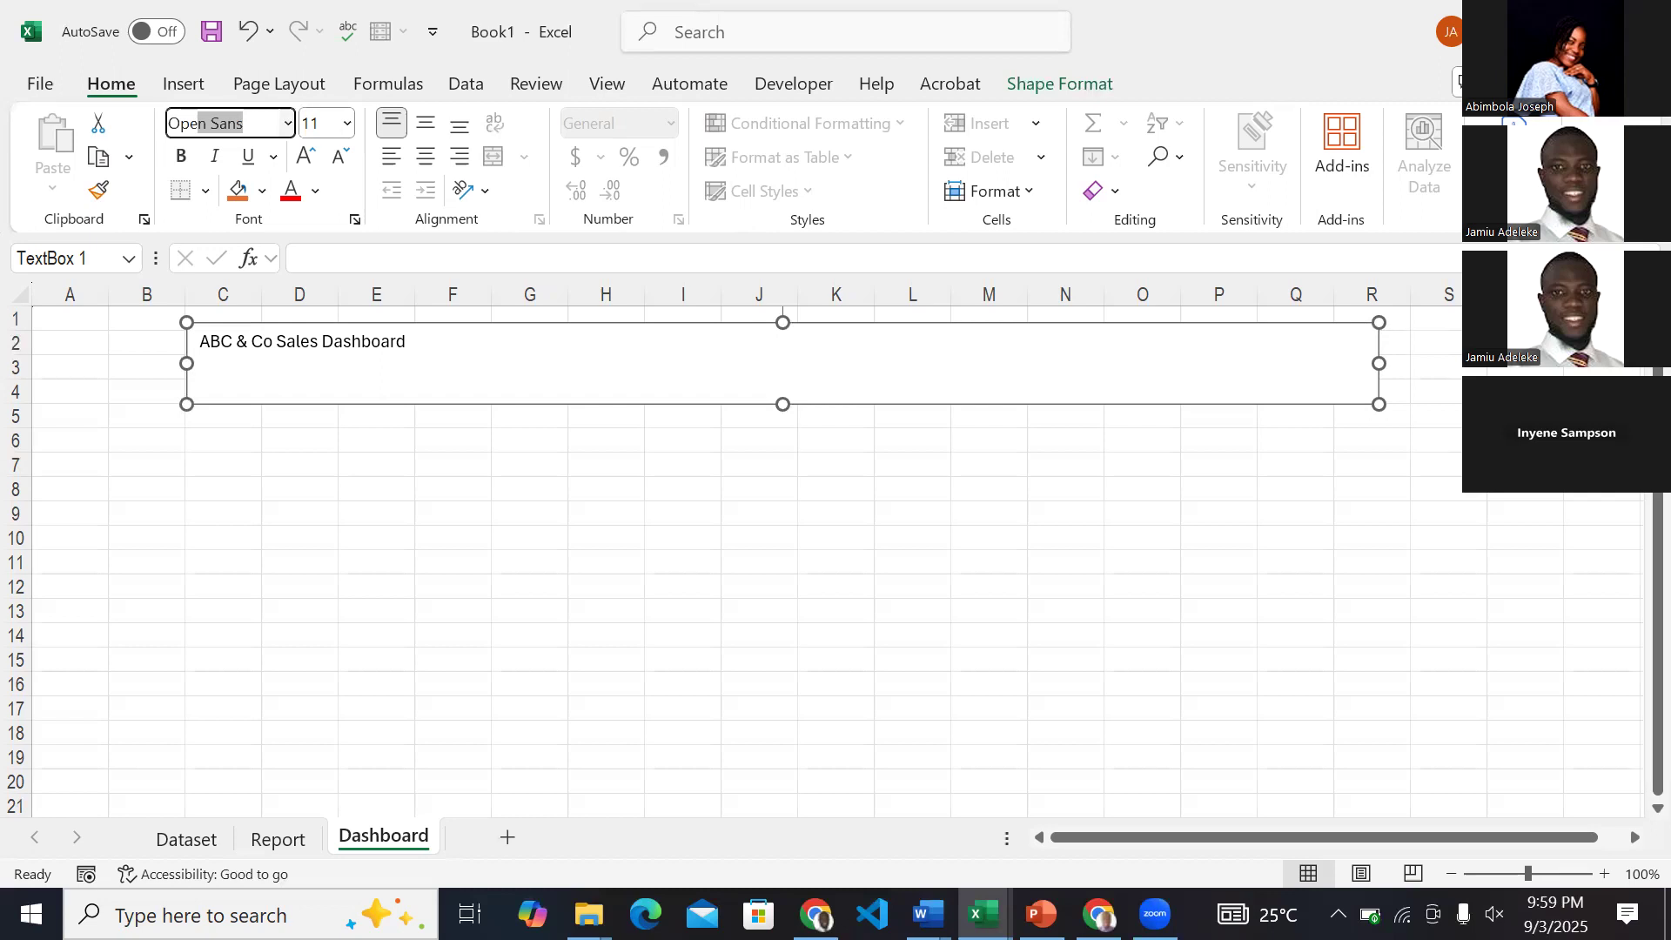
key(Return)
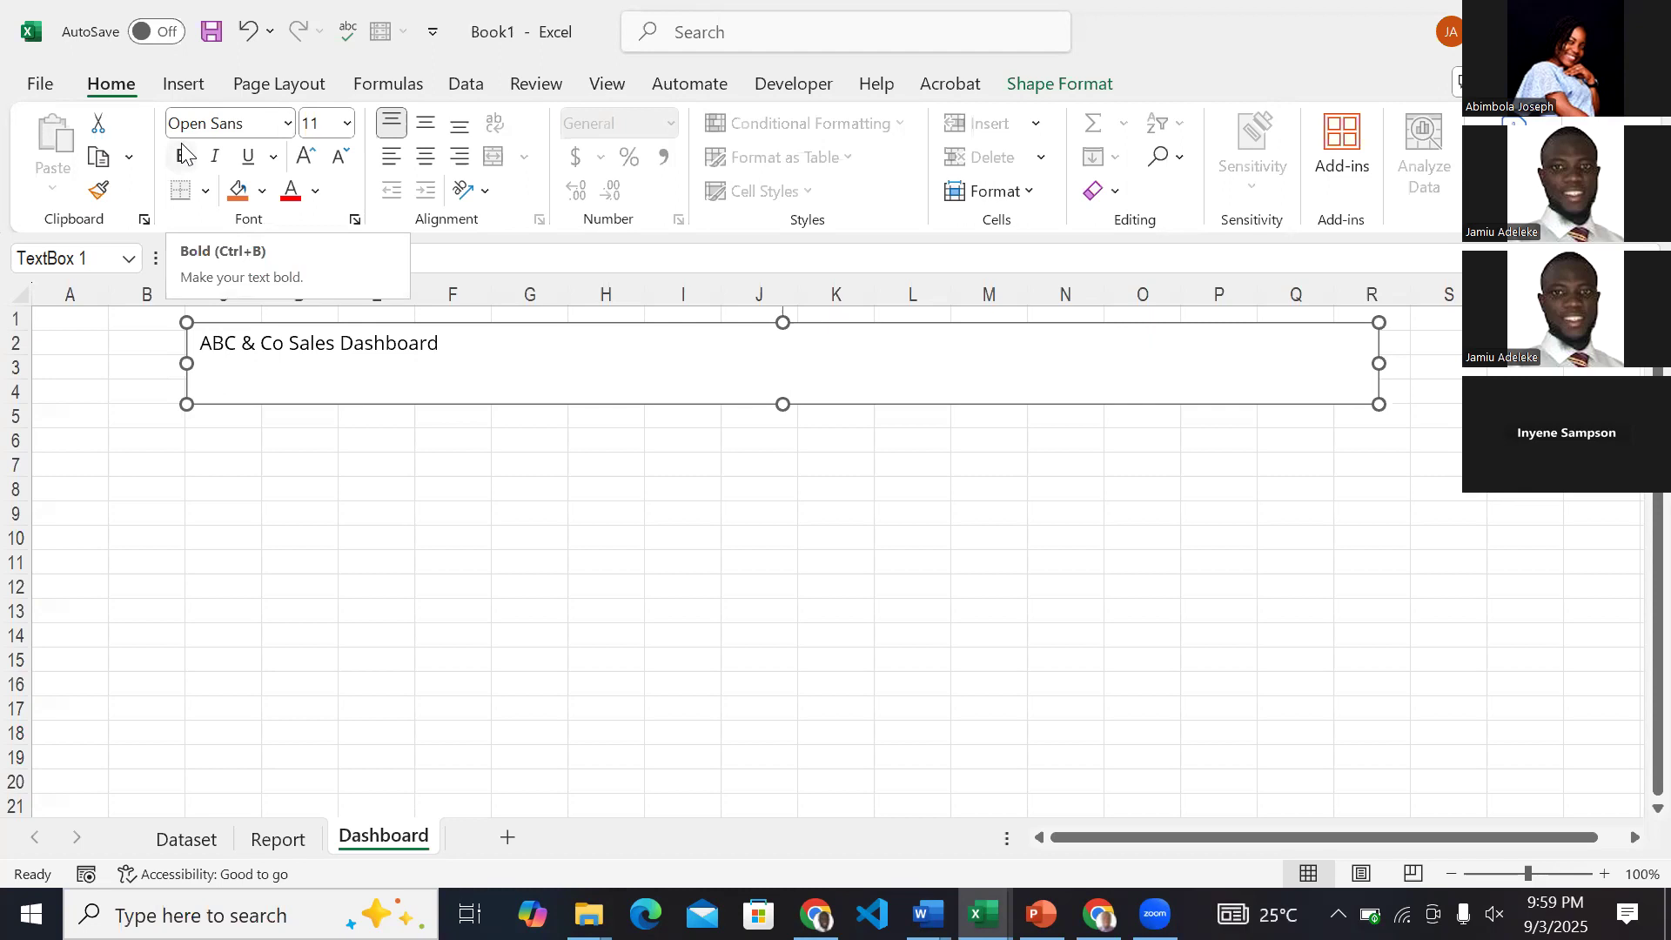
click(183, 155)
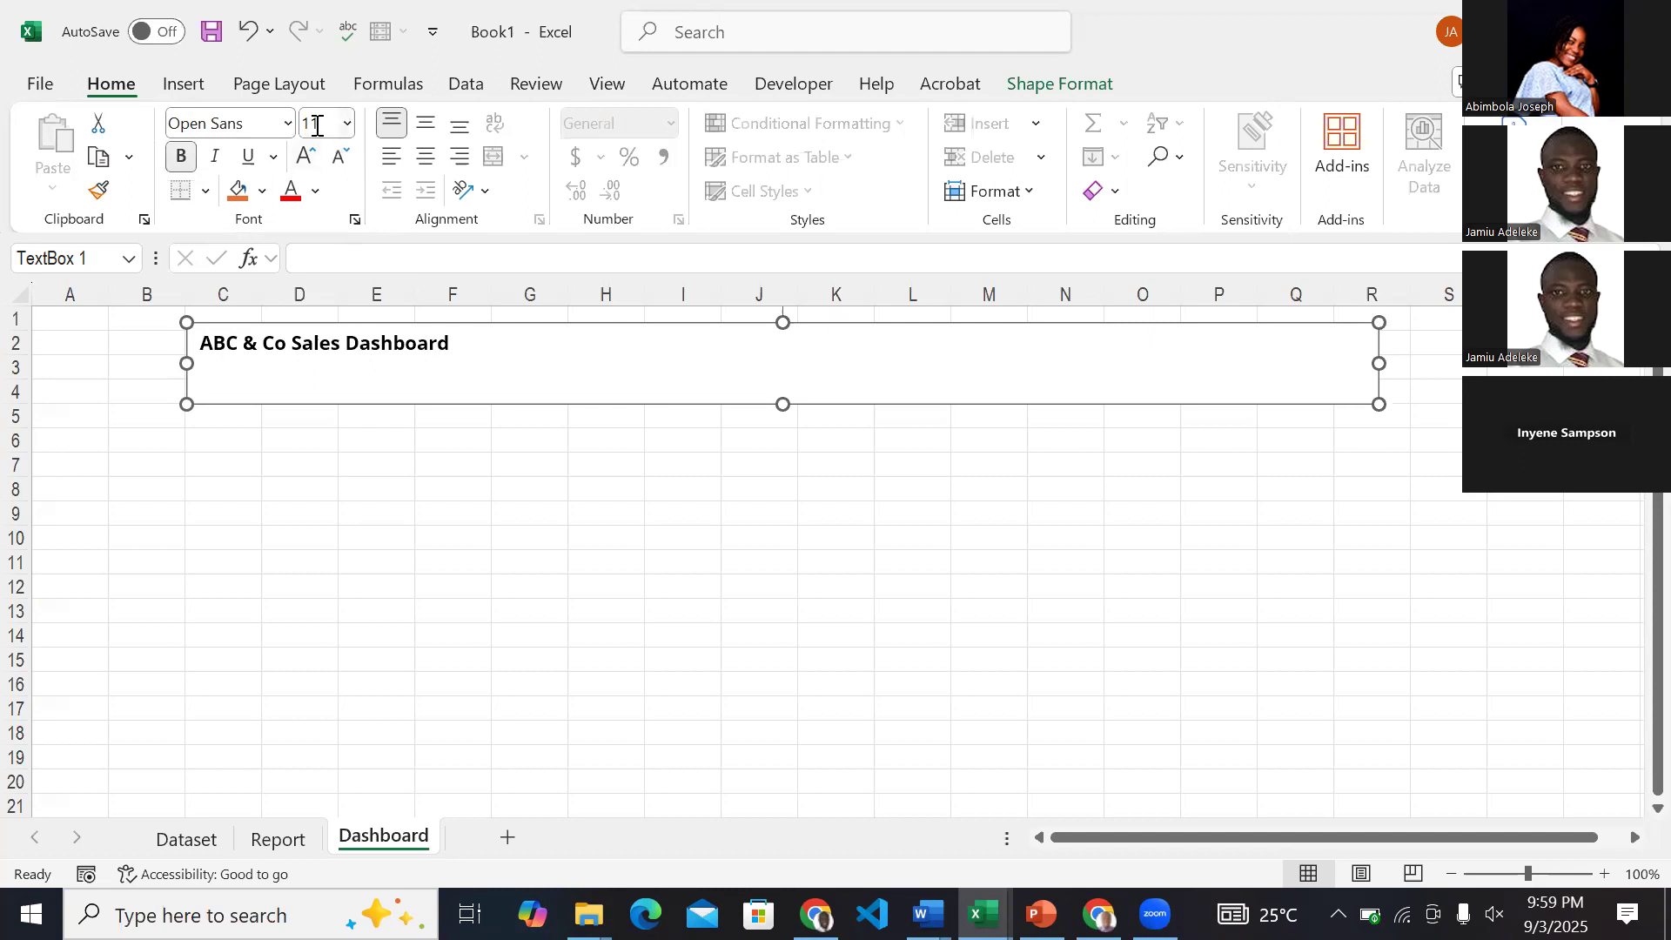
Increase the title's font size to 24 and center it horizontally in the text box.
click(306, 156)
click(306, 157)
click(306, 157)
click(306, 157)
click(306, 157)
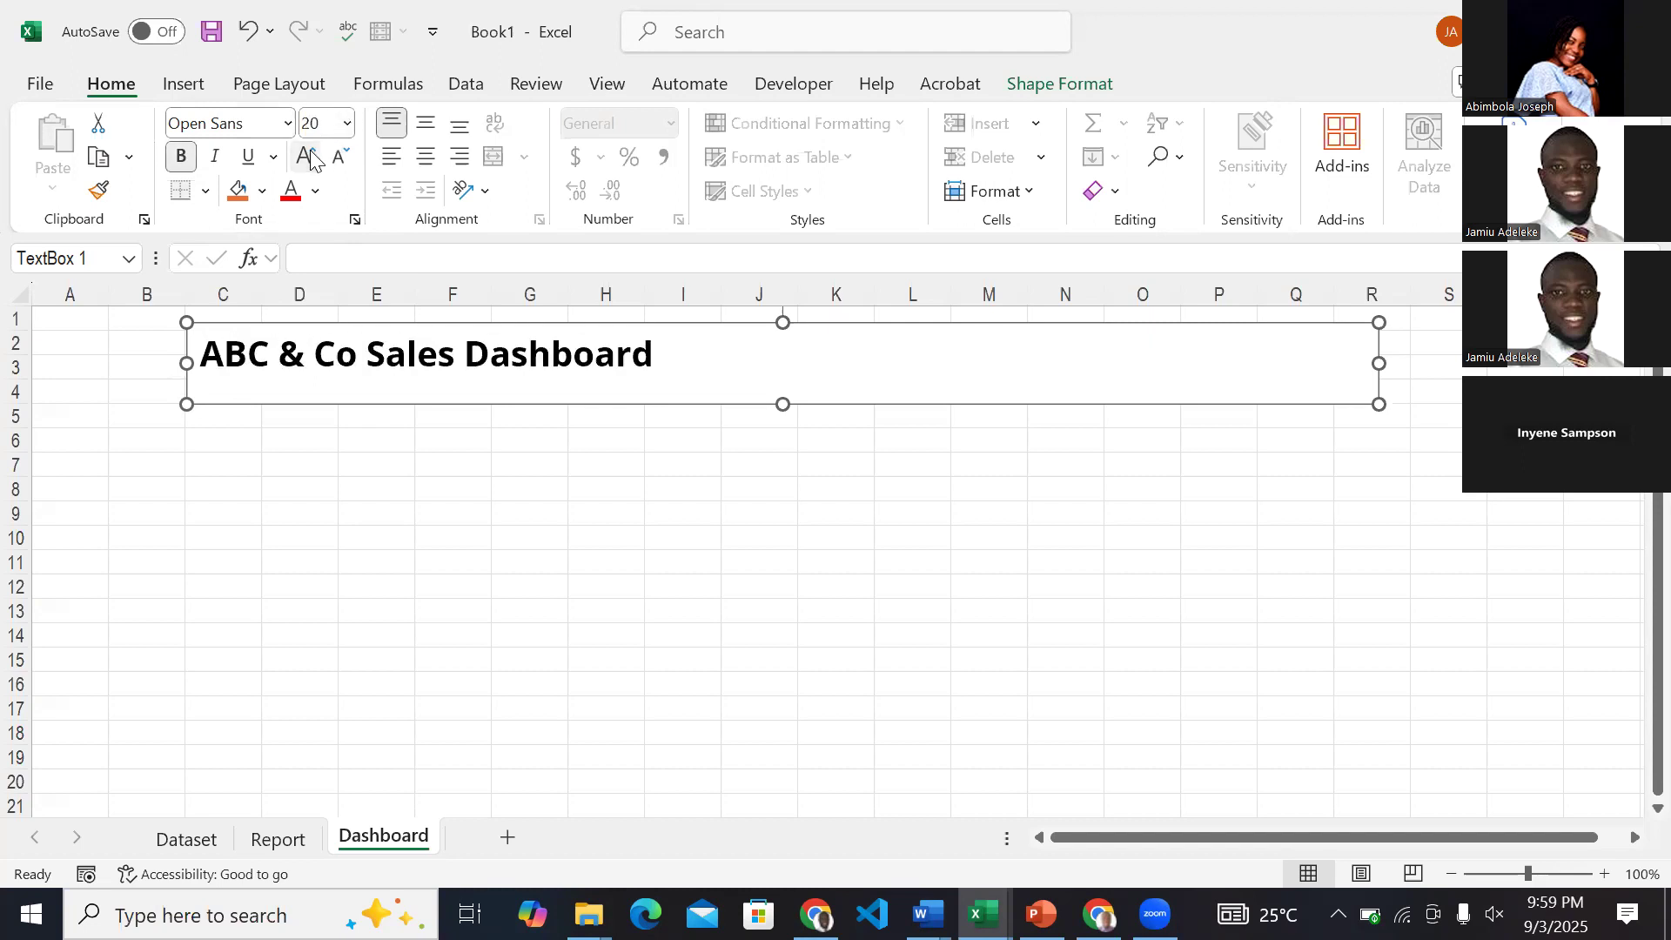
click(307, 157)
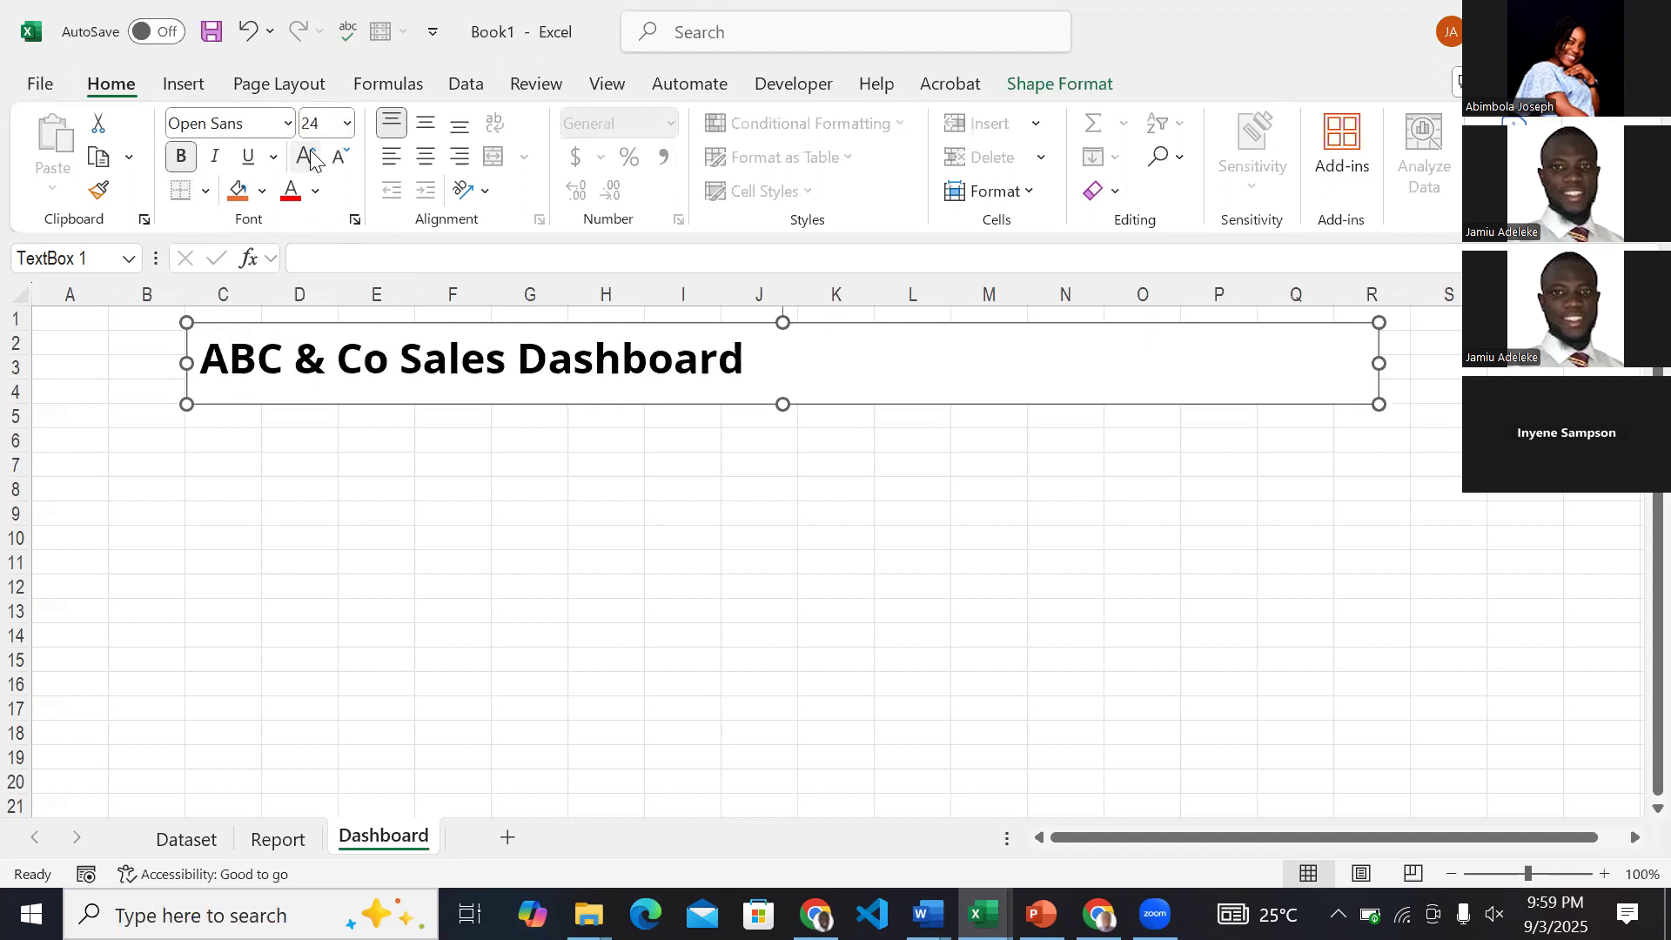
click(426, 165)
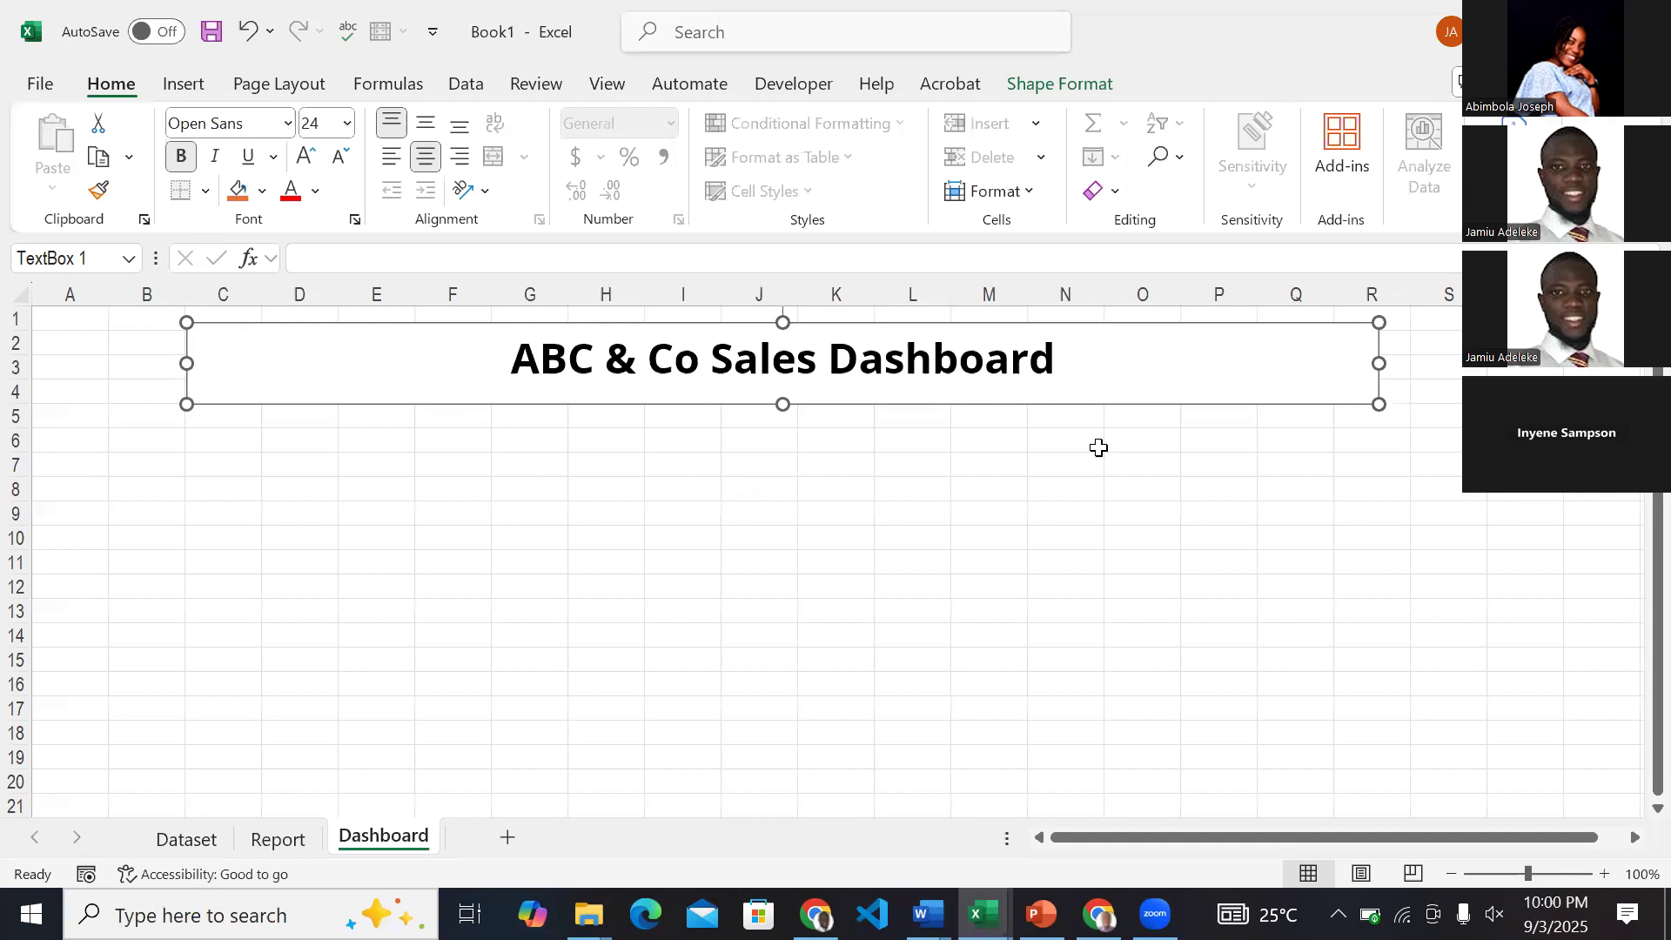
click(984, 488)
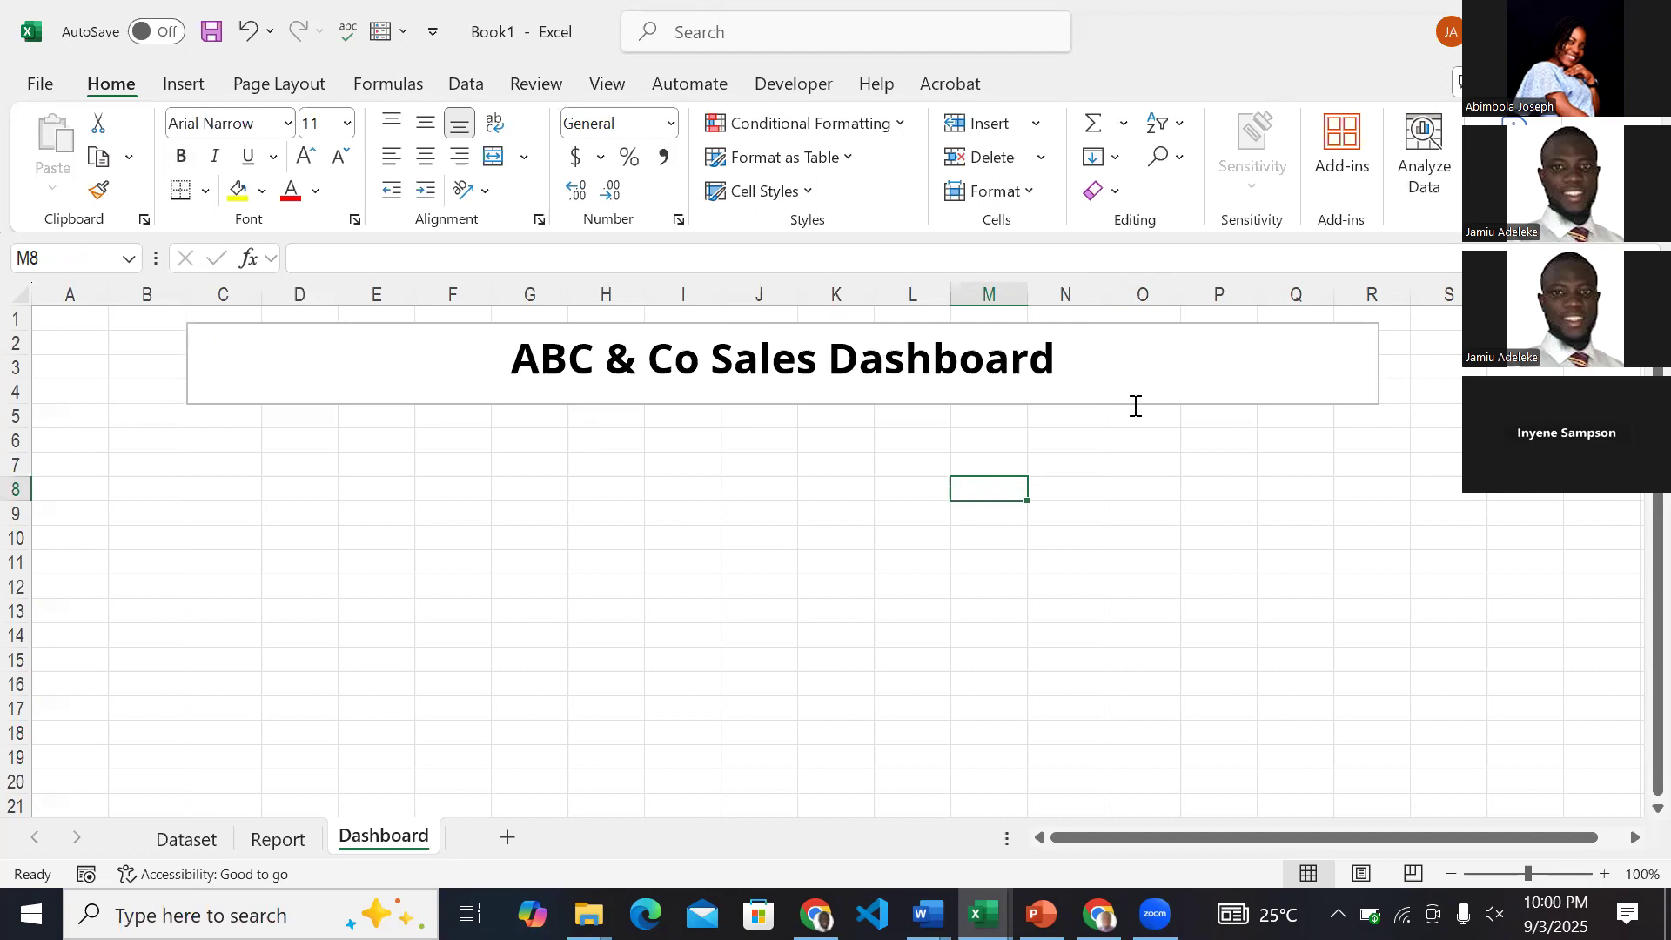
Fill the title text box with the darkest theme green and remove its outline.
click(712, 364)
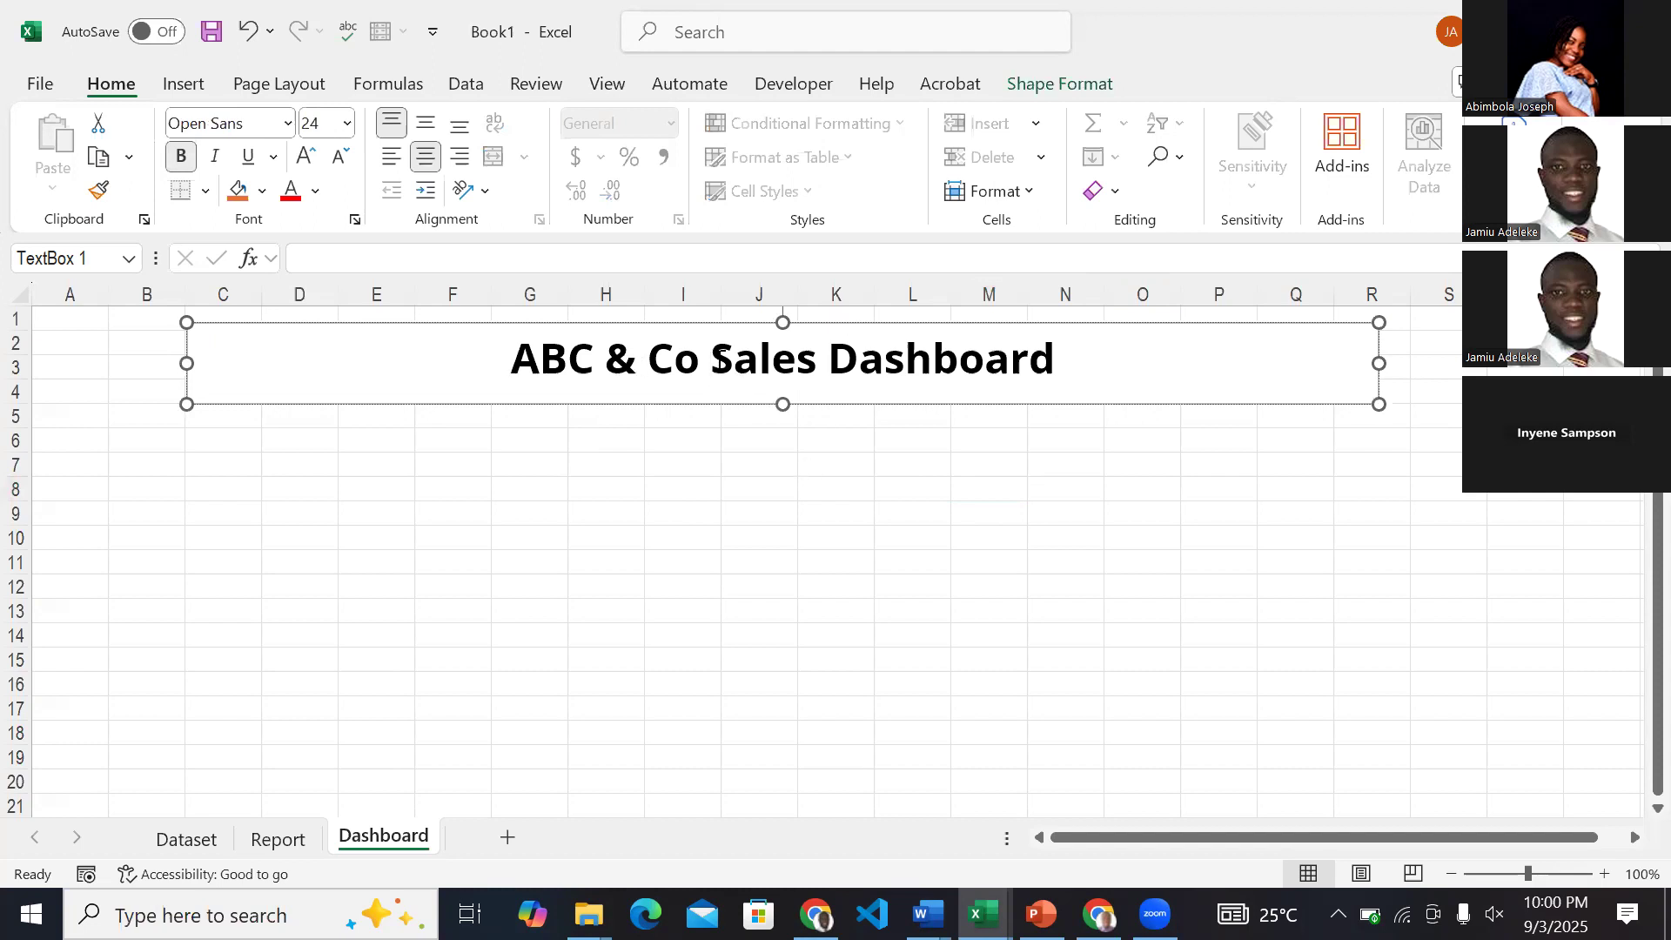
click(786, 404)
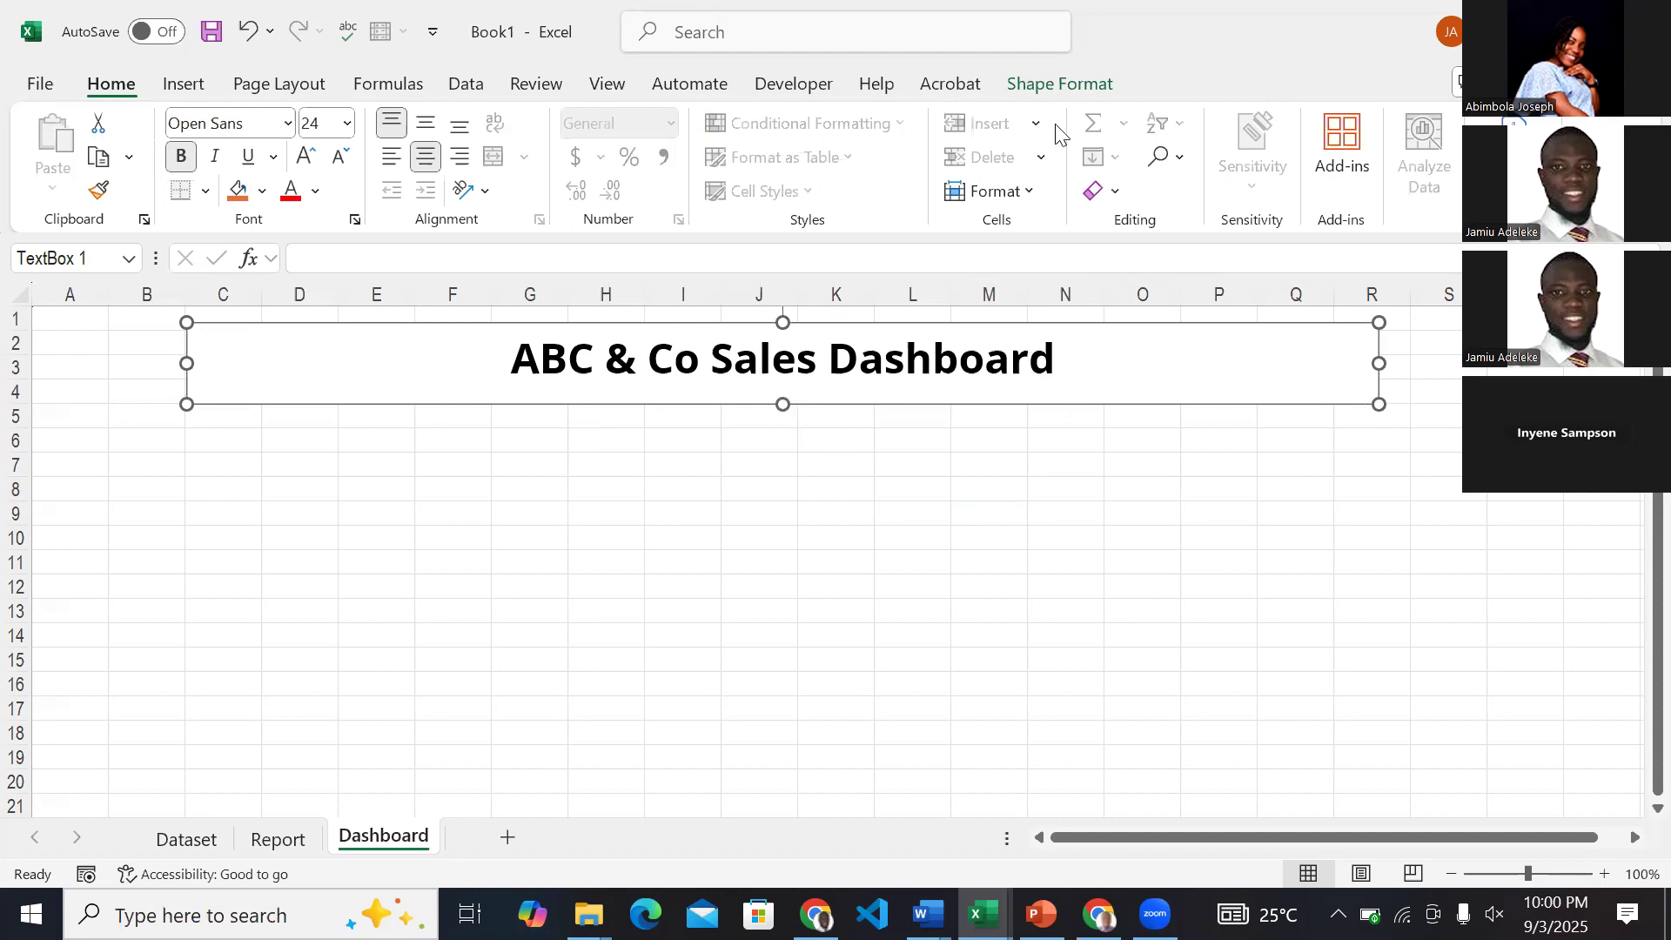
click(1053, 88)
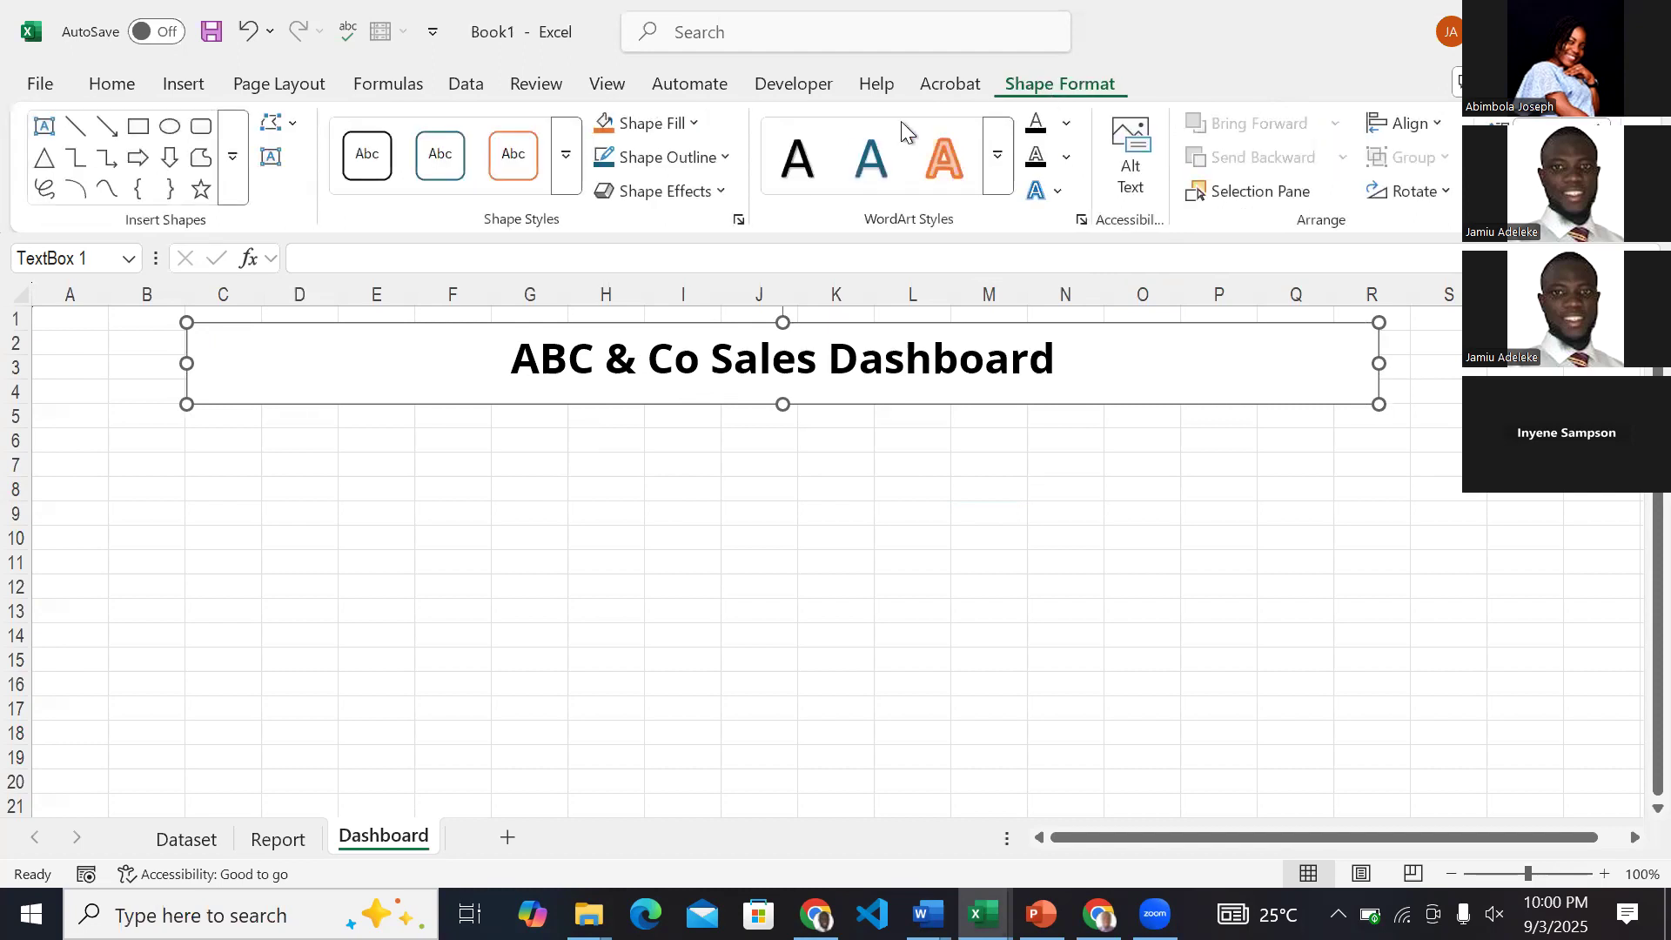
click(692, 123)
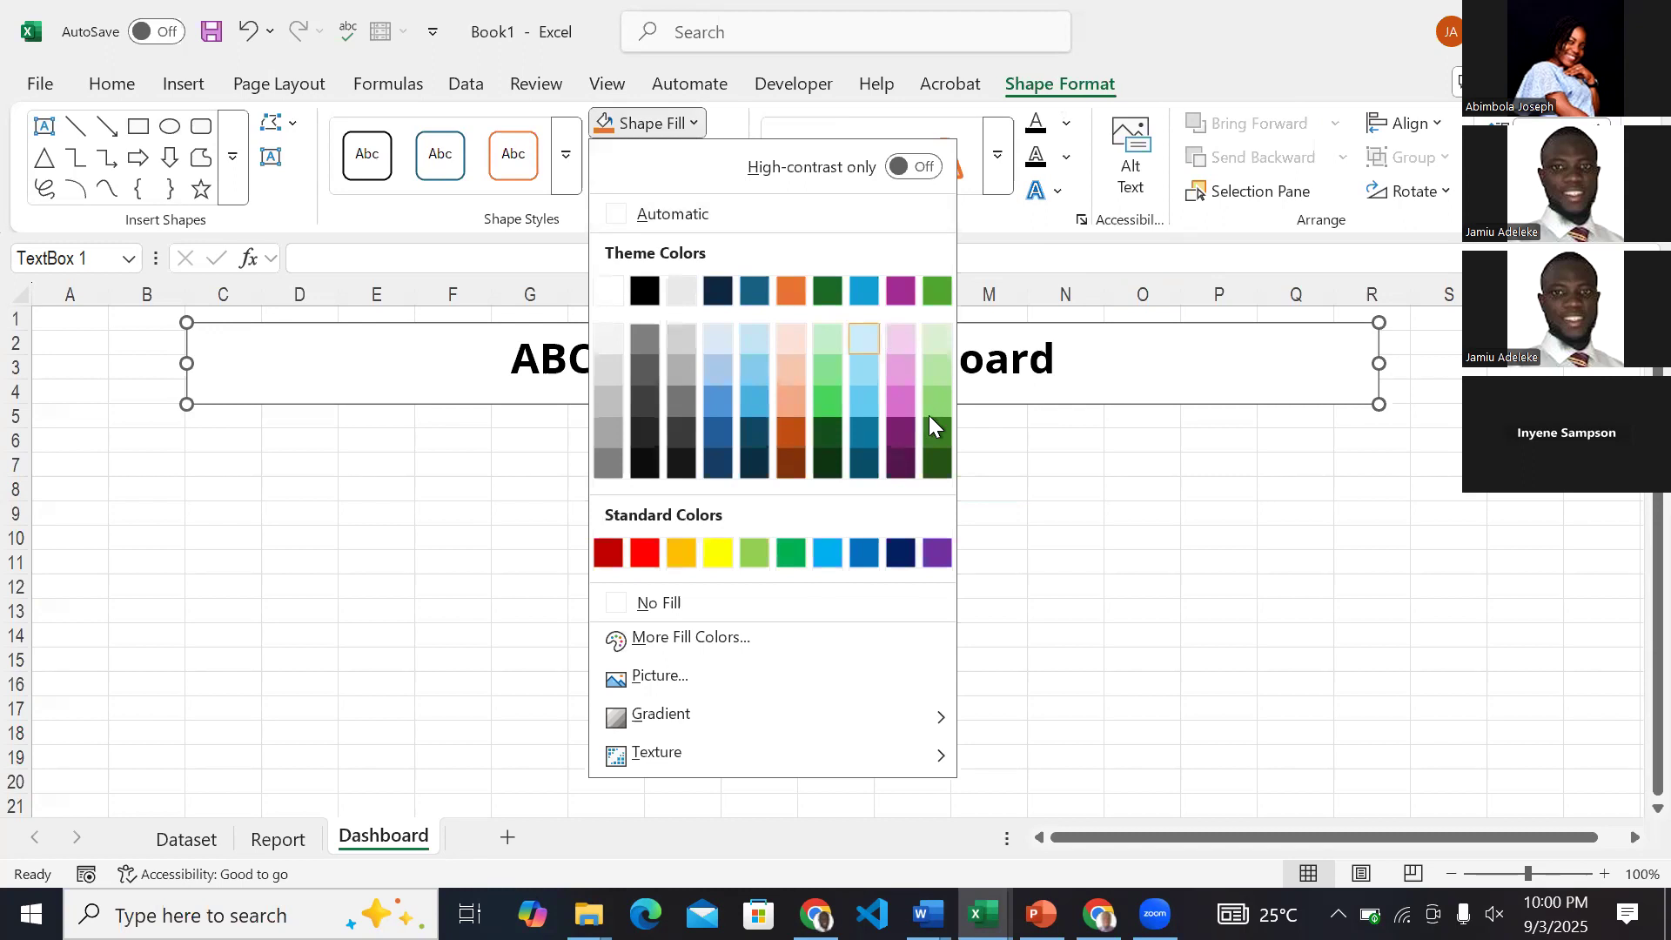
click(935, 464)
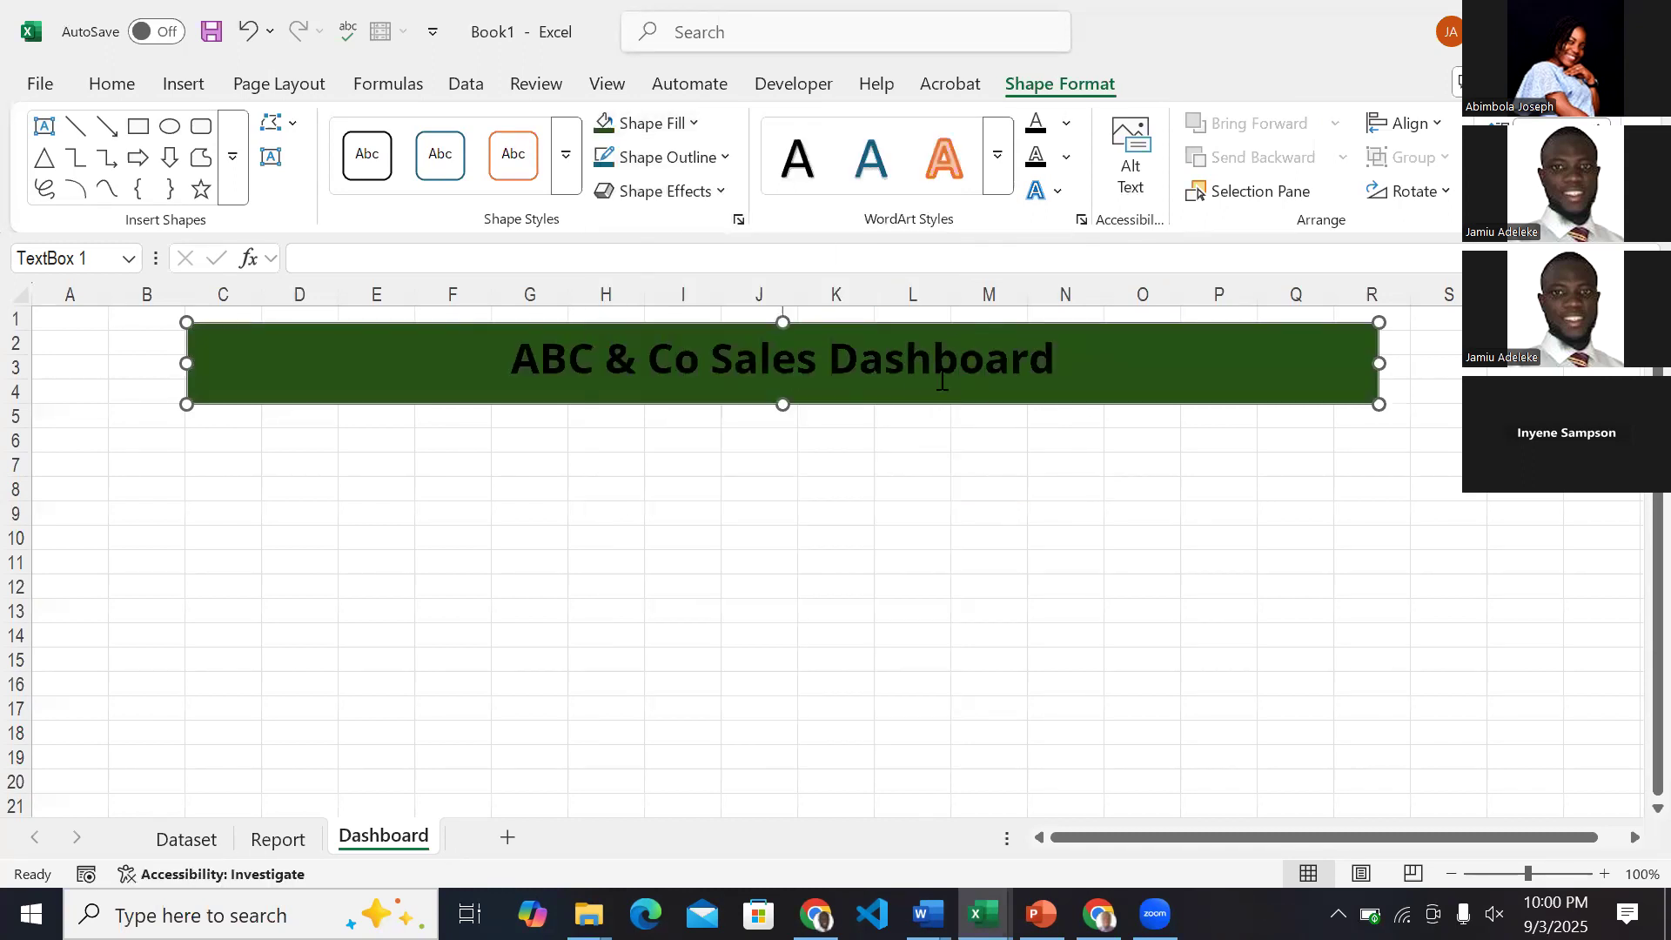
click(688, 163)
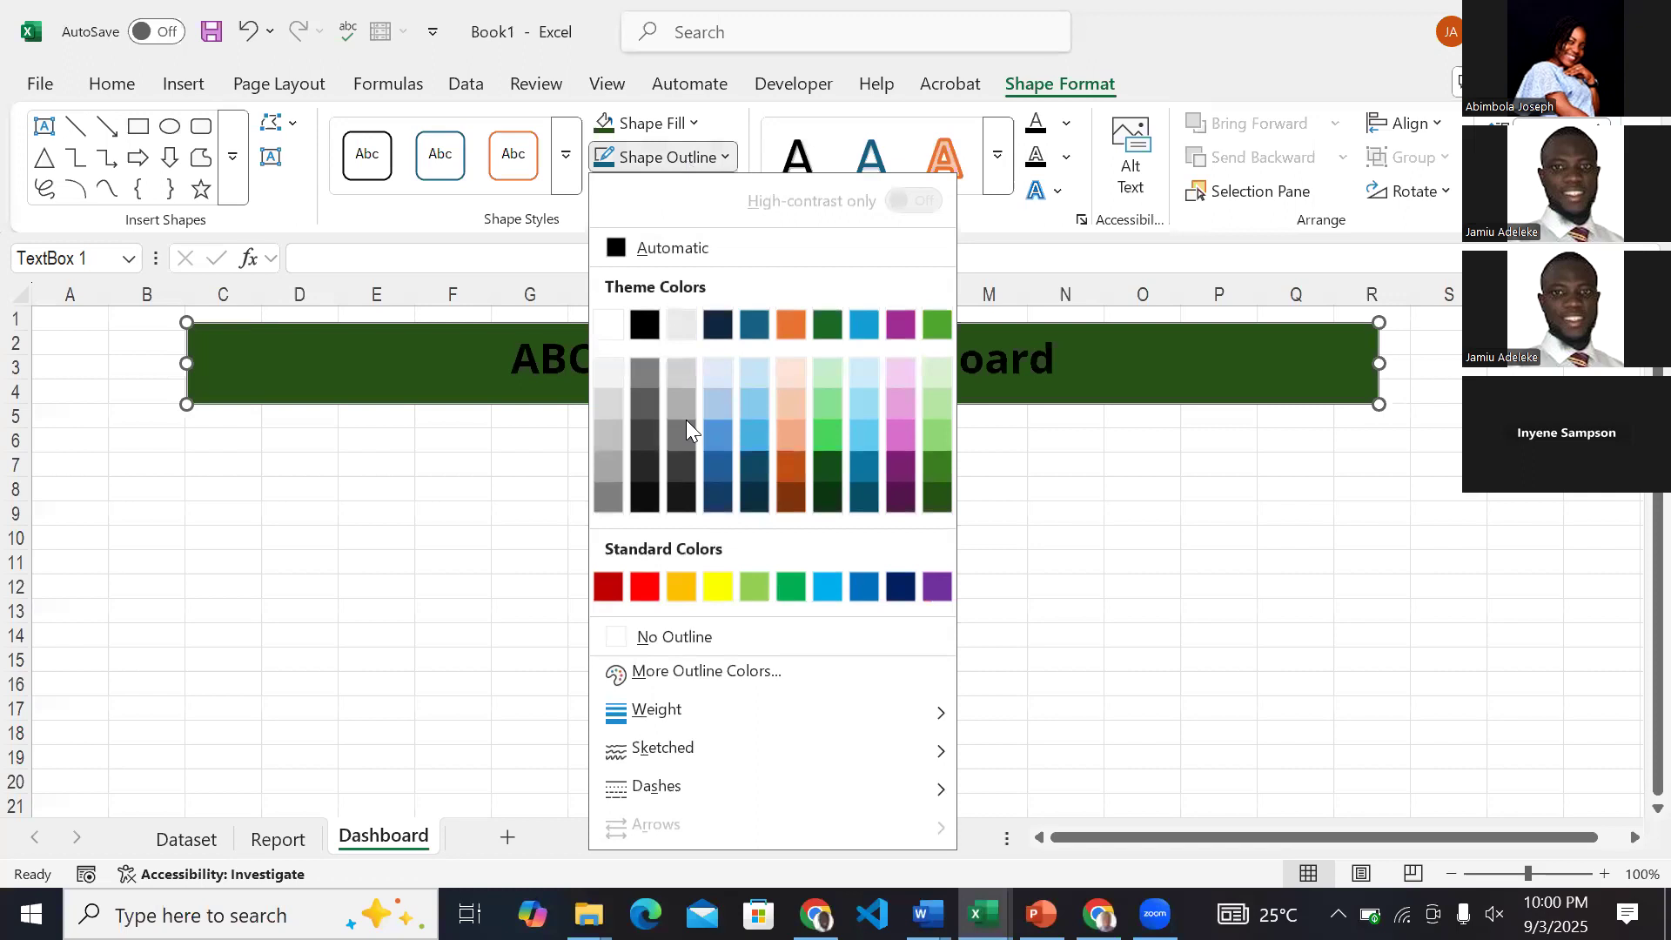
click(662, 636)
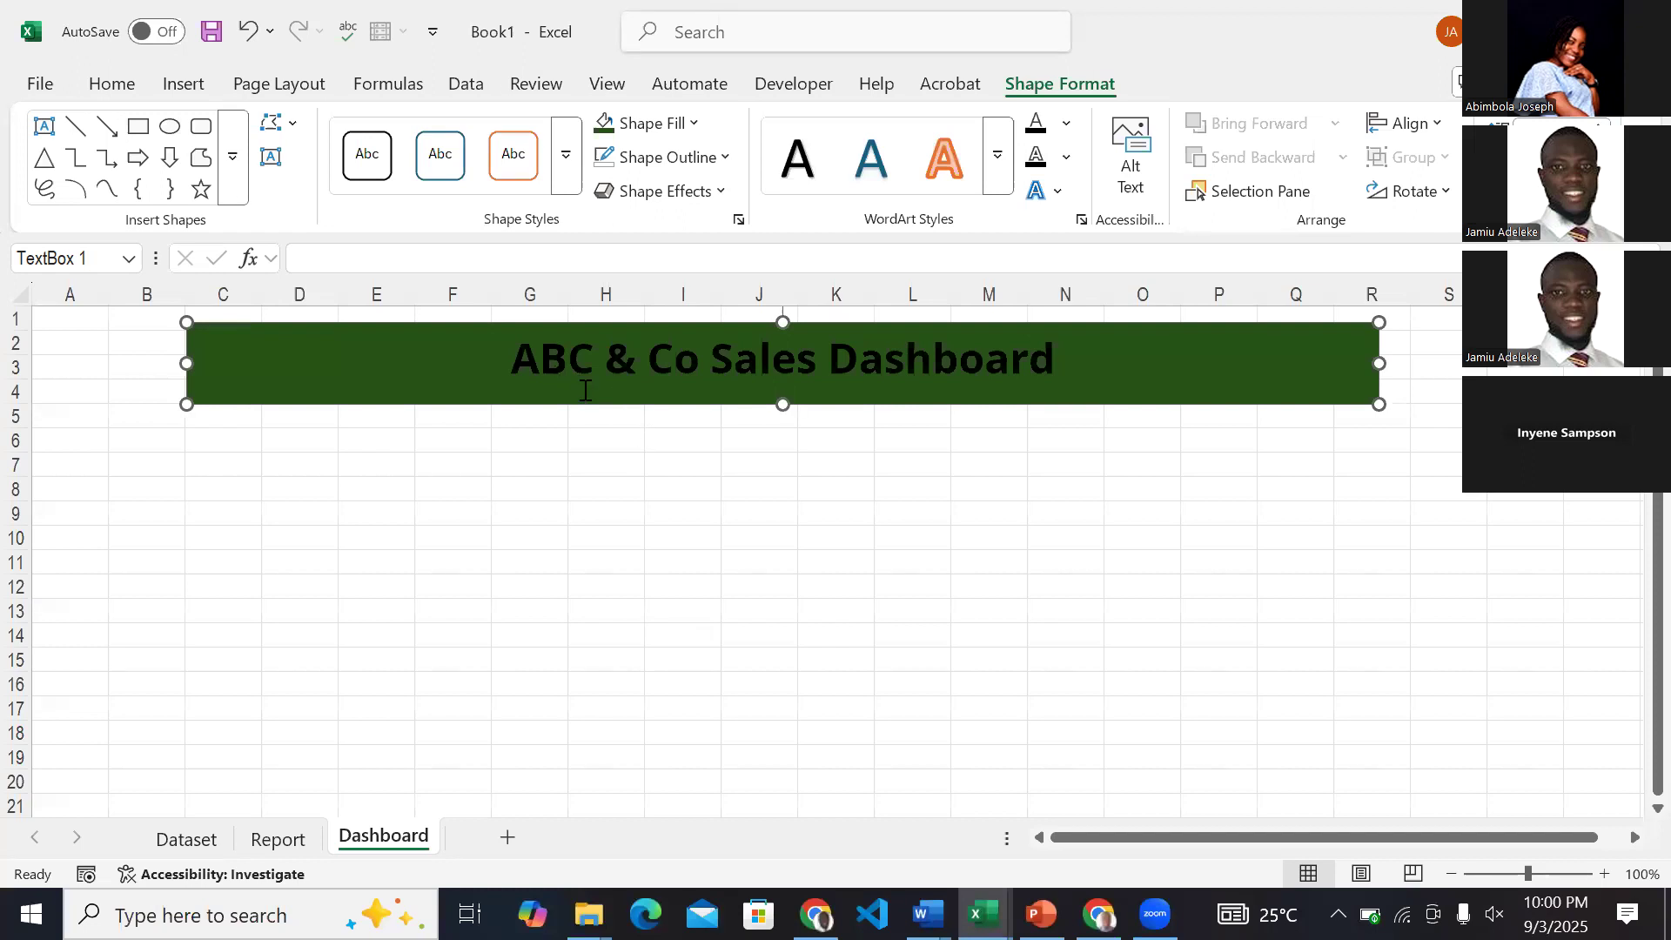
Set the dashboard title's font color to white.
click(124, 97)
click(316, 193)
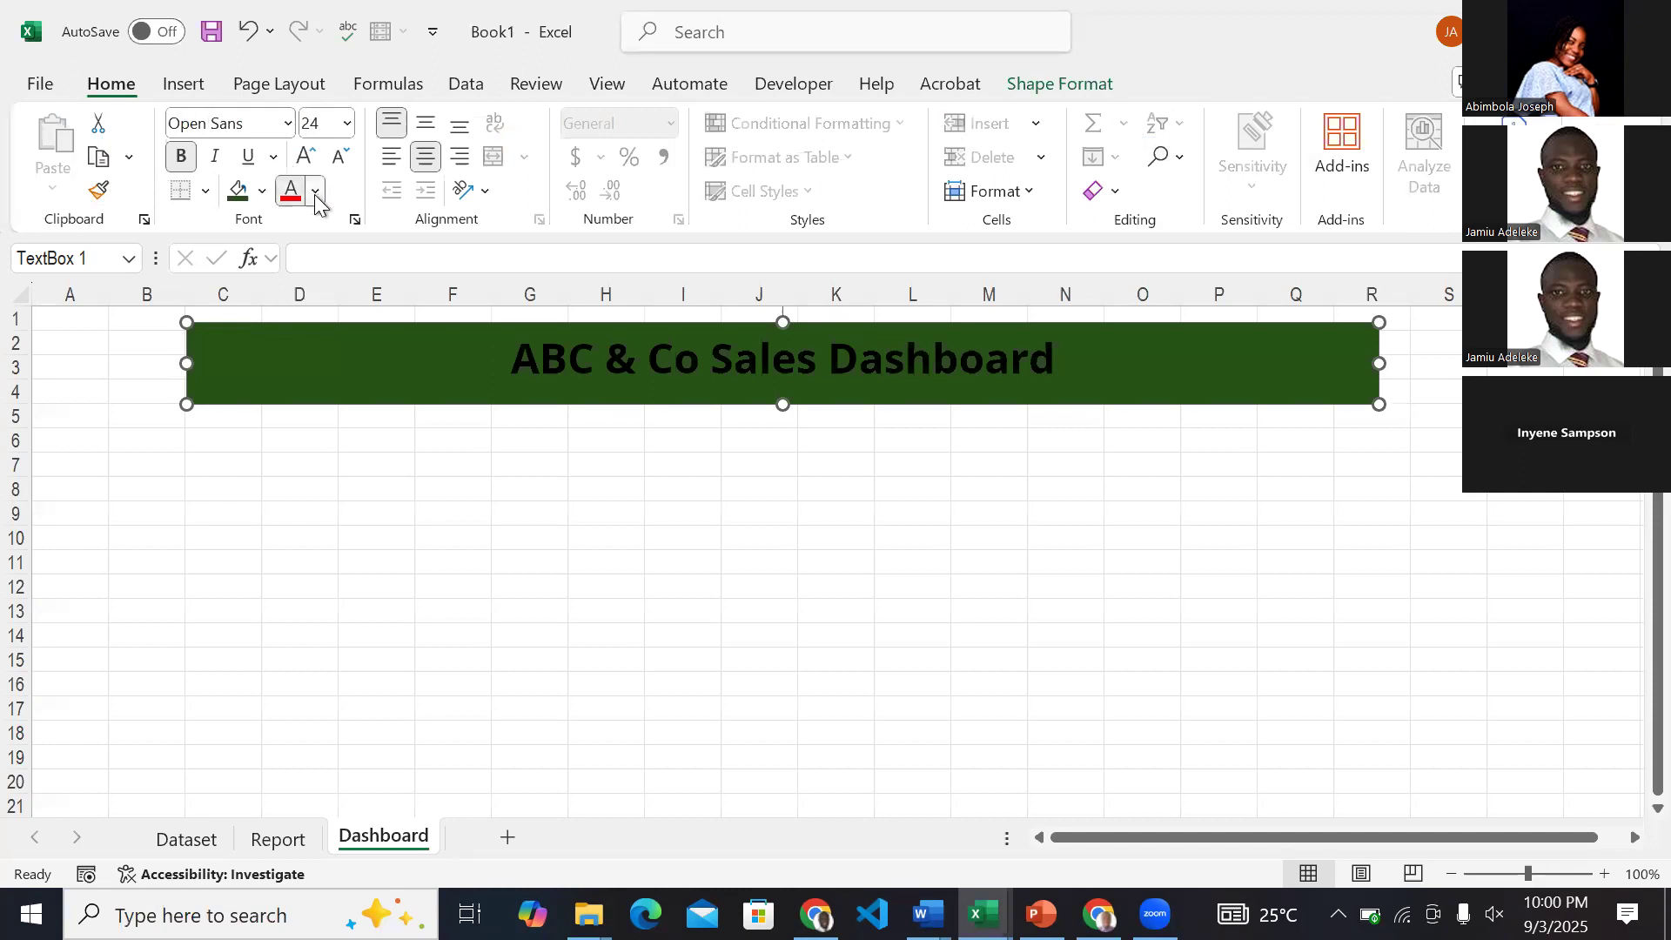
click(295, 369)
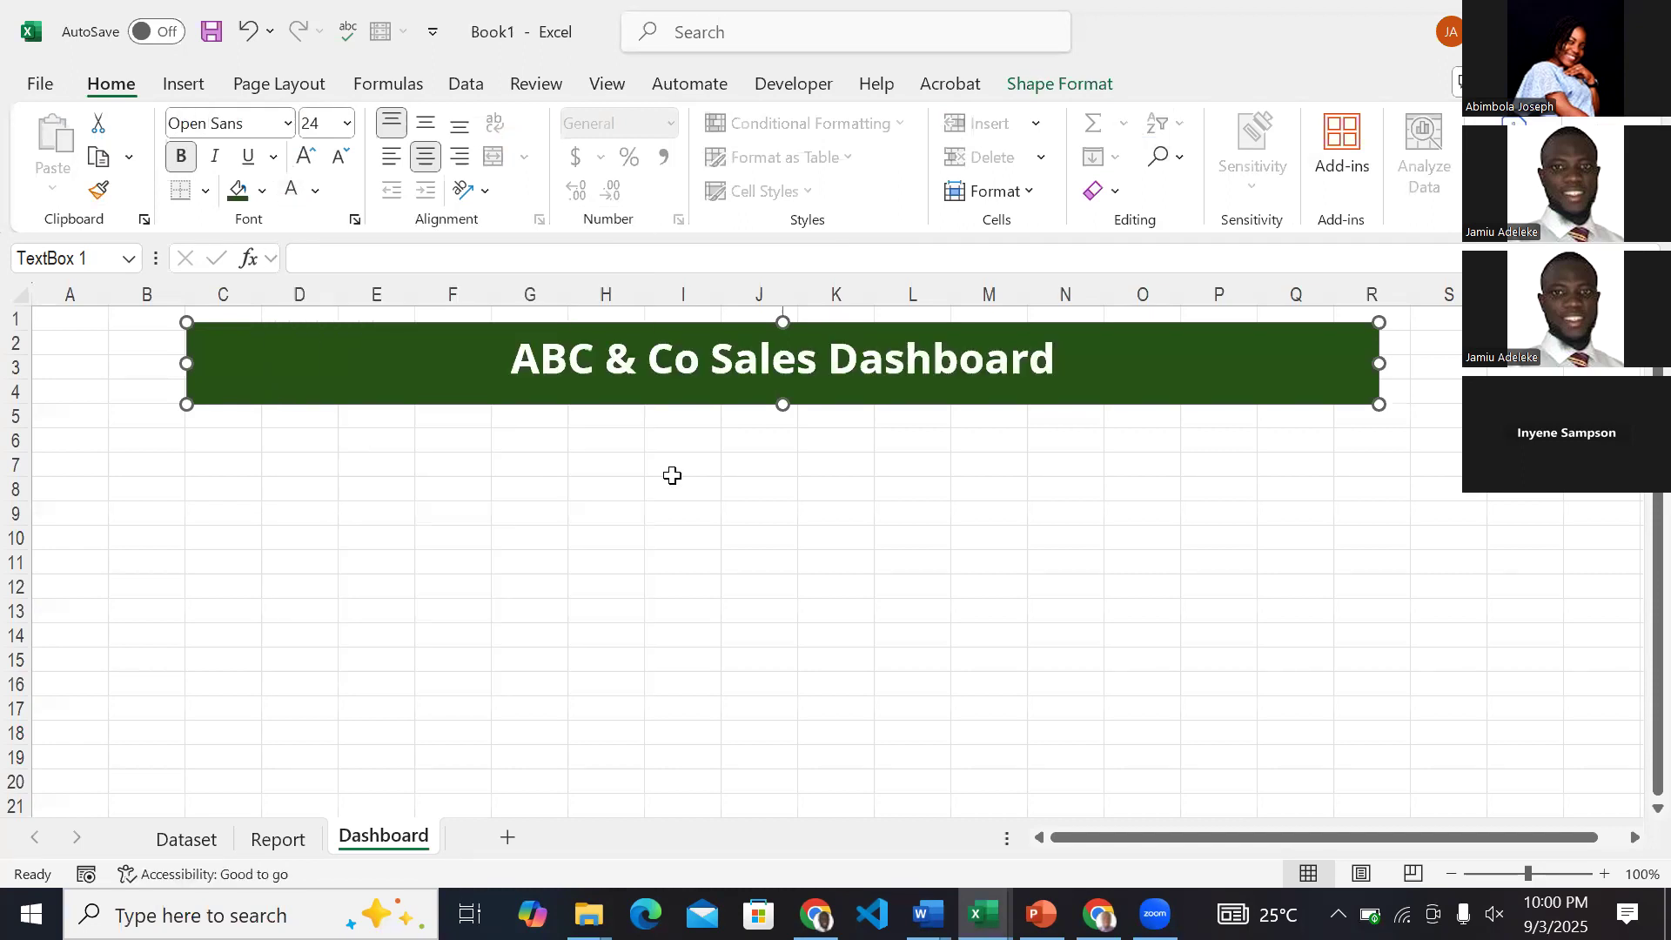
Enlarge the title text to size 40 and align it to the vertical middle of its text box.
click(305, 158)
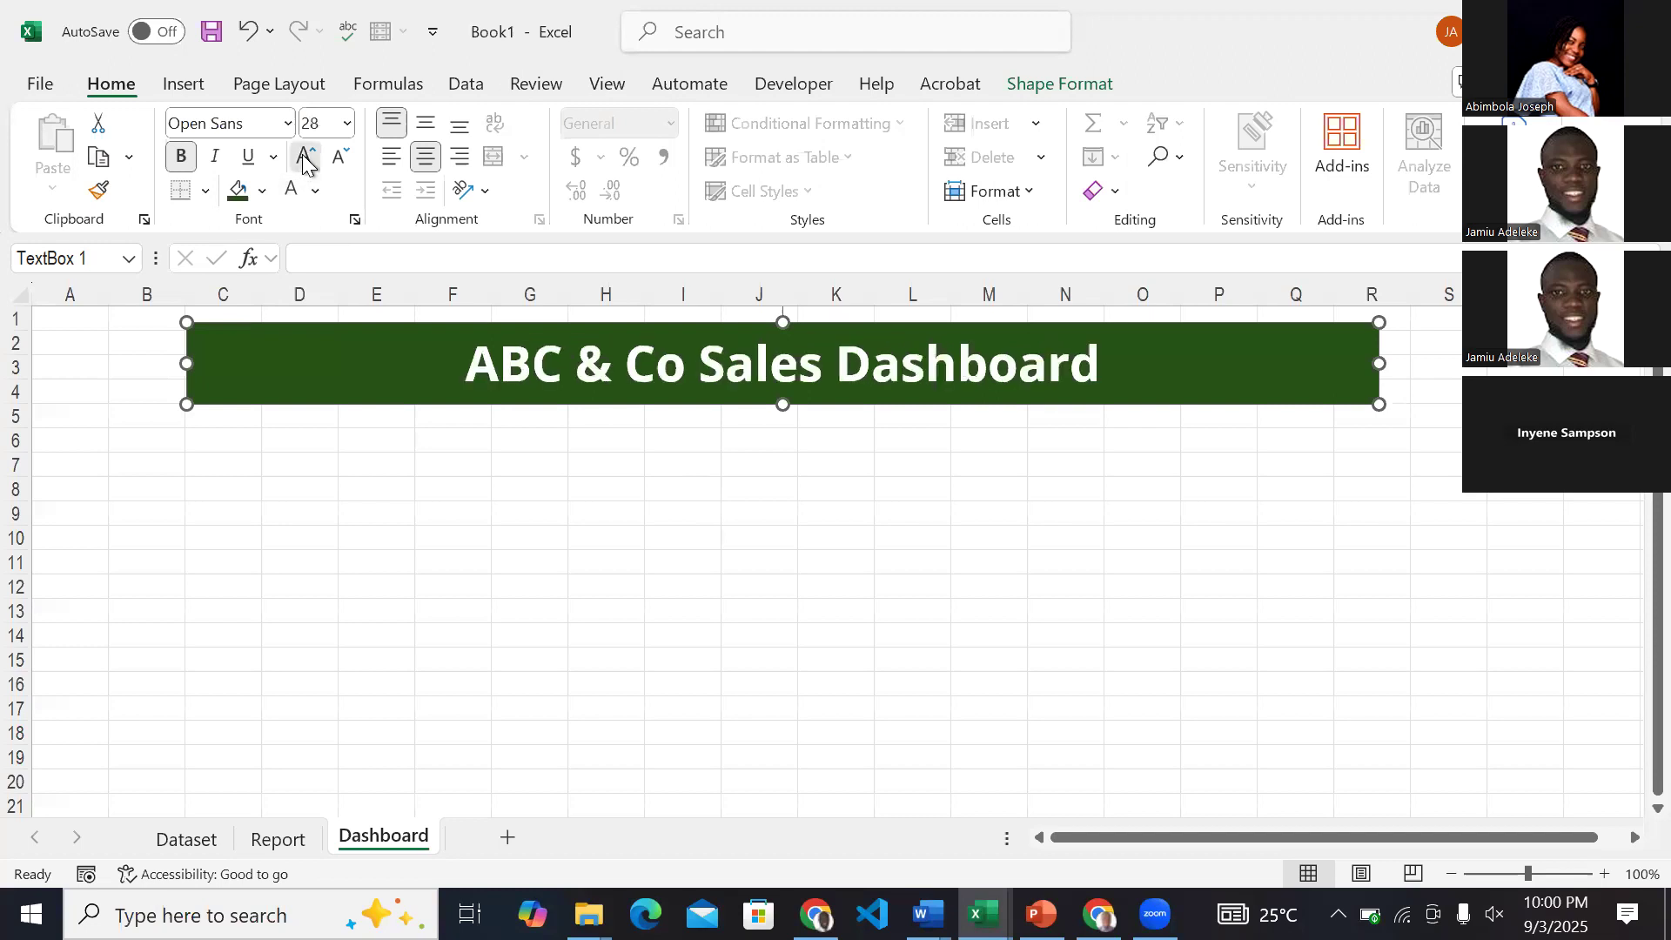
click(305, 158)
click(305, 158)
click(337, 162)
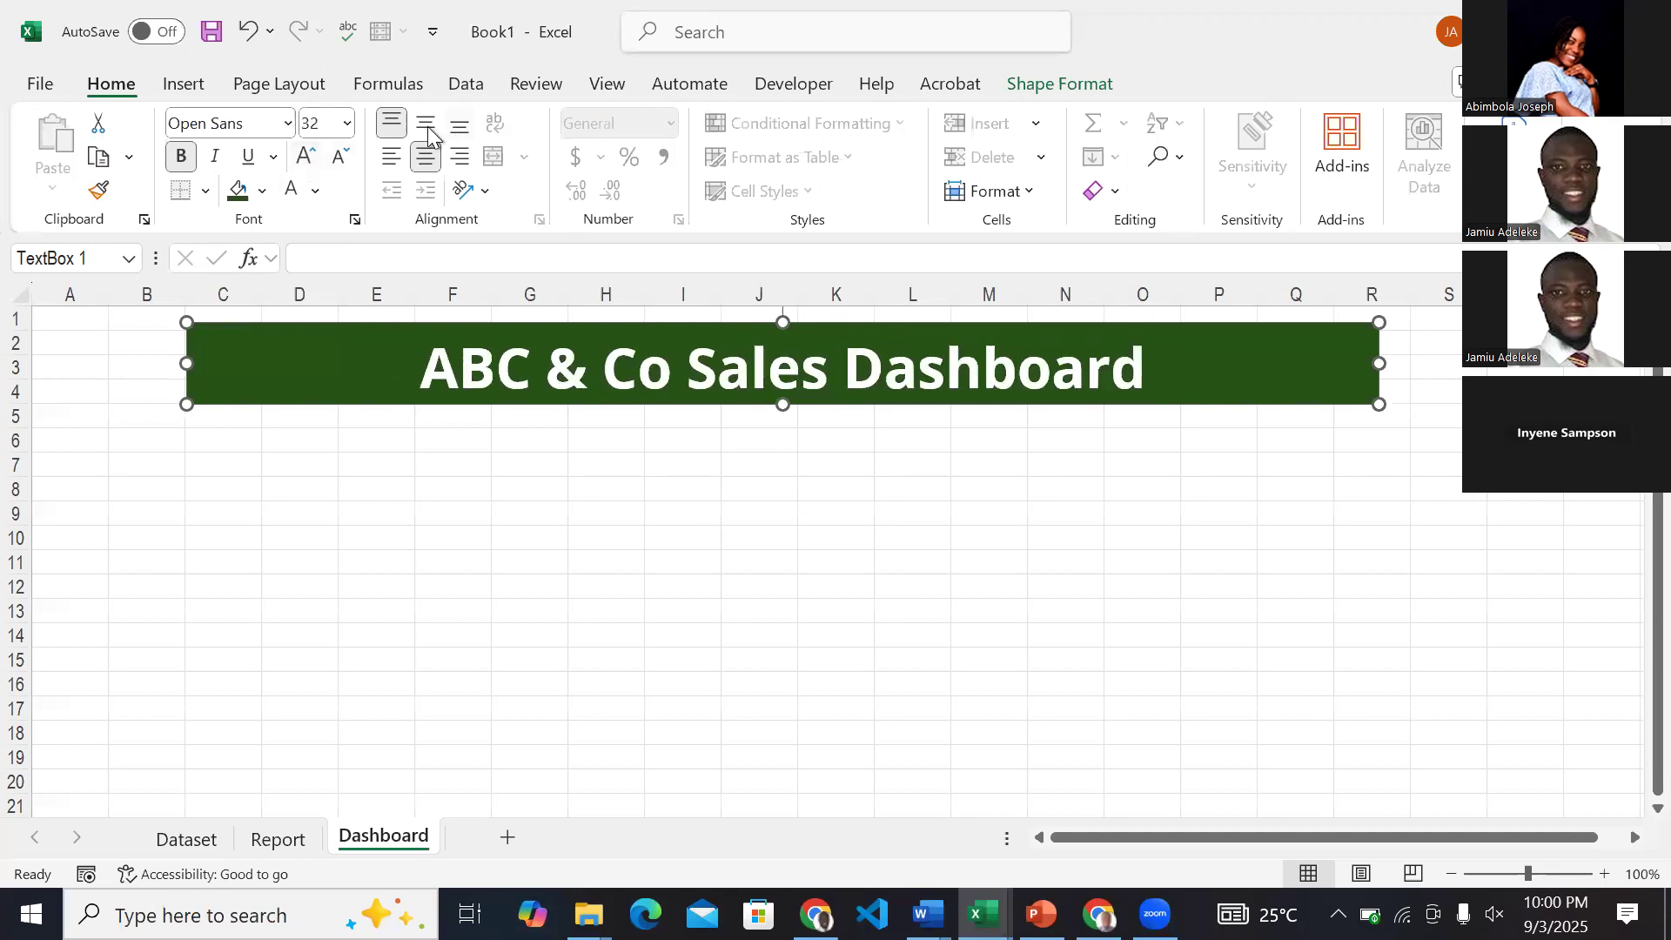
click(305, 161)
click(304, 159)
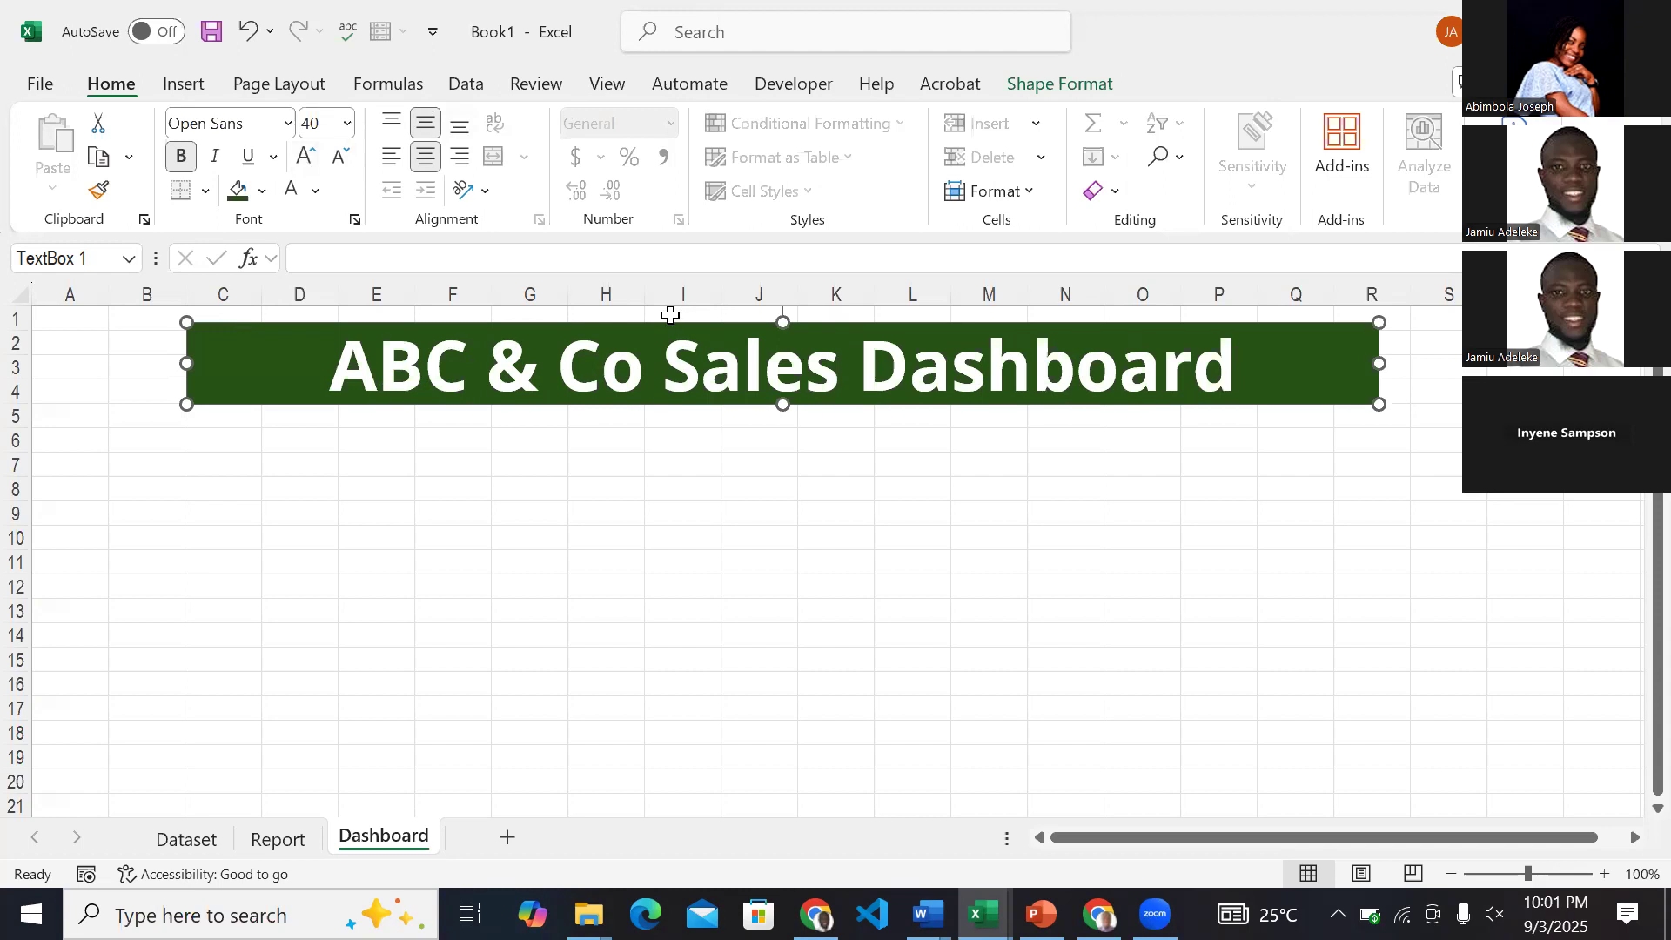
click(846, 550)
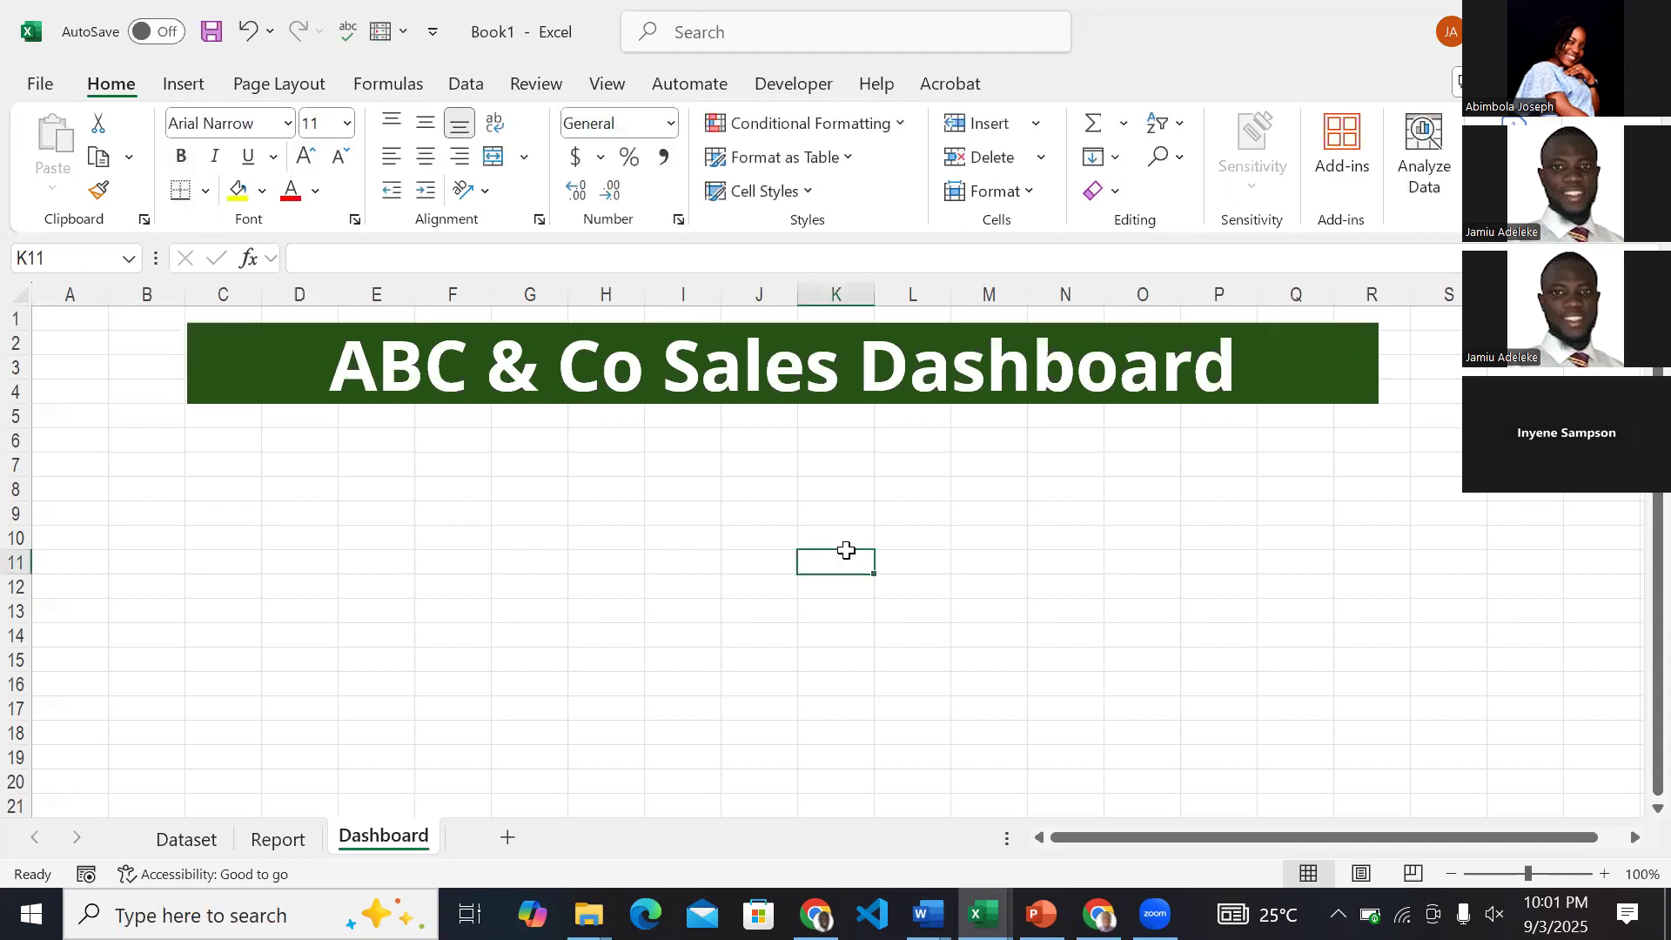
Check the title banner's shape in the ExcelDashboardZart workbook and return to Book1.
click(984, 916)
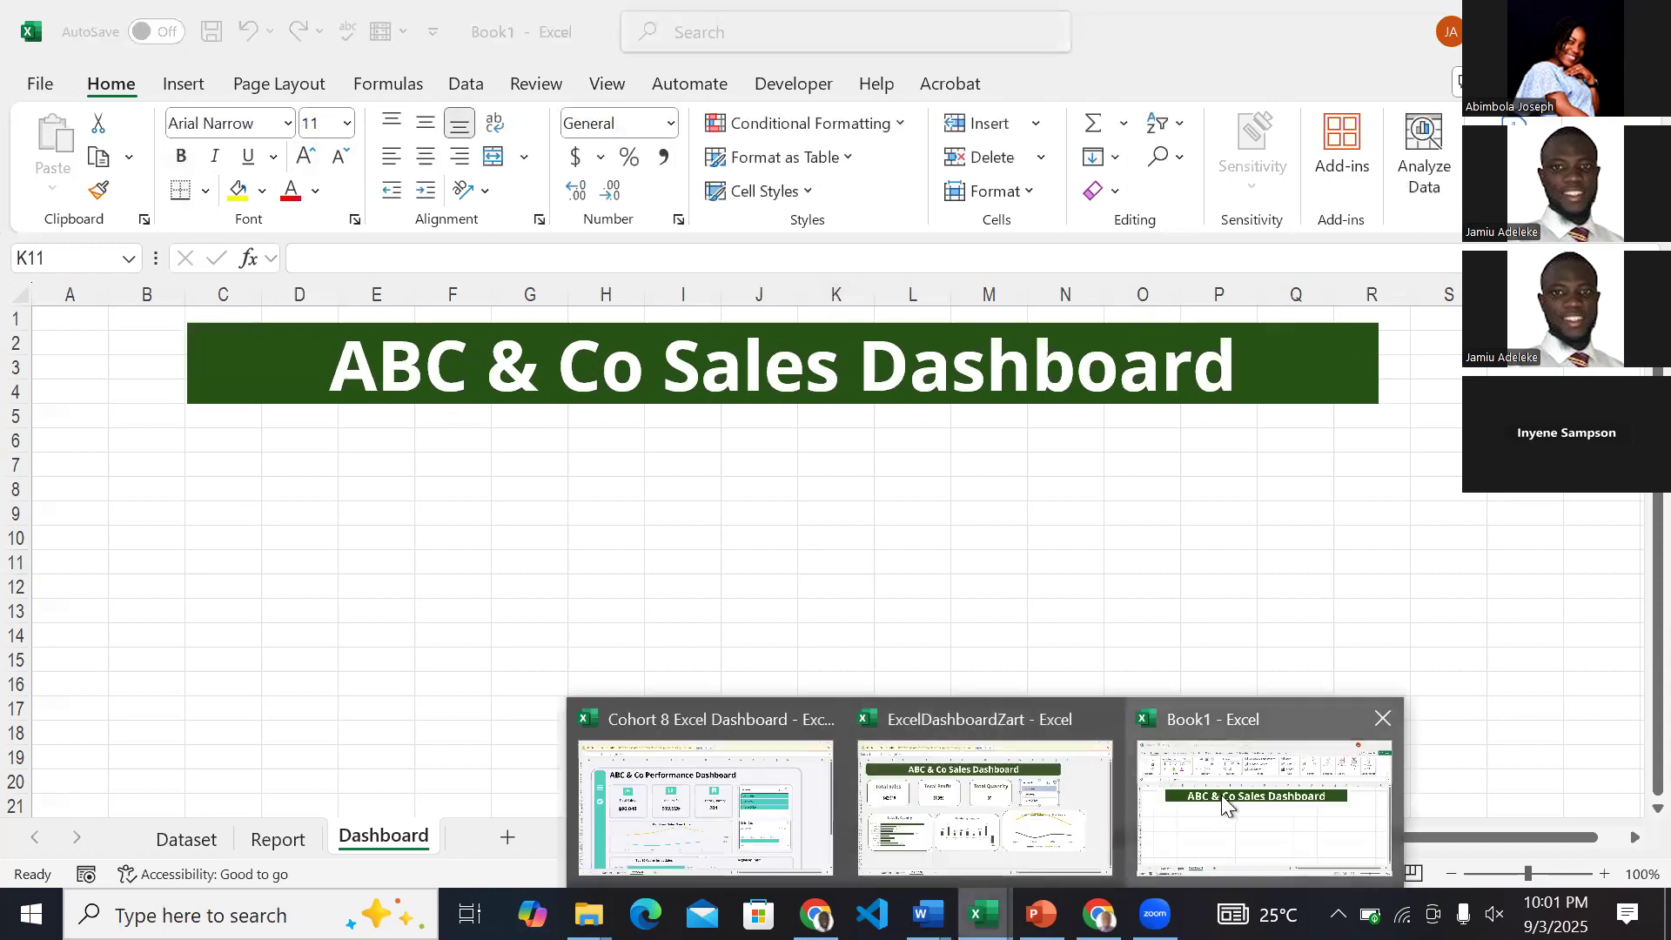
click(1044, 791)
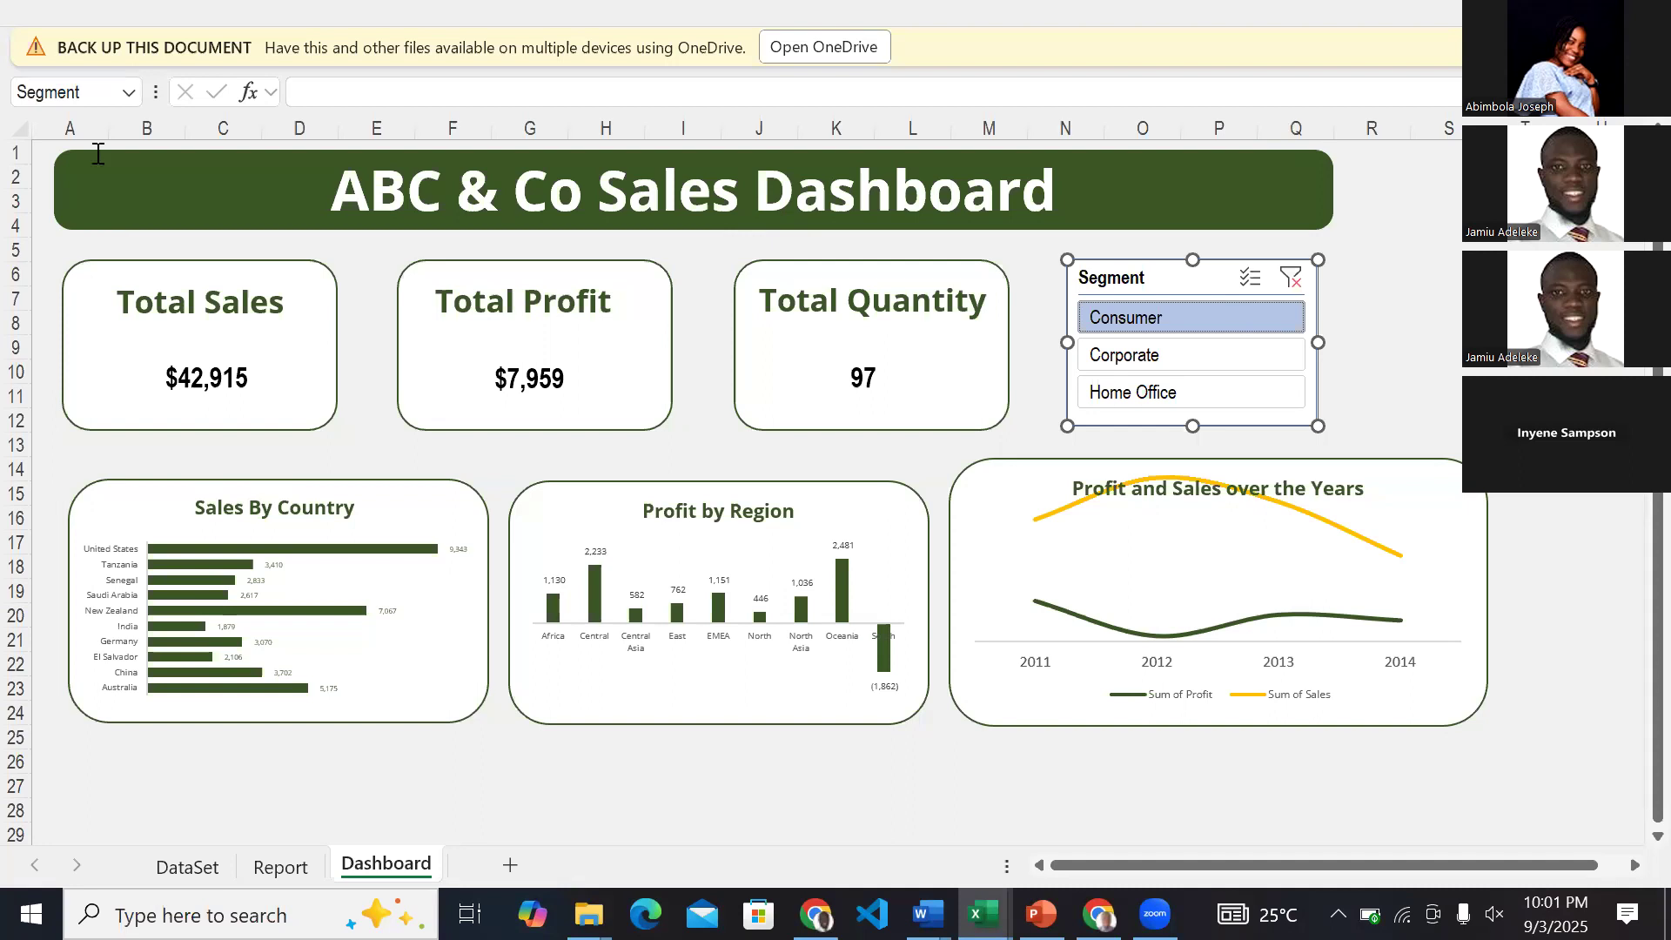
mouse_move(984, 914)
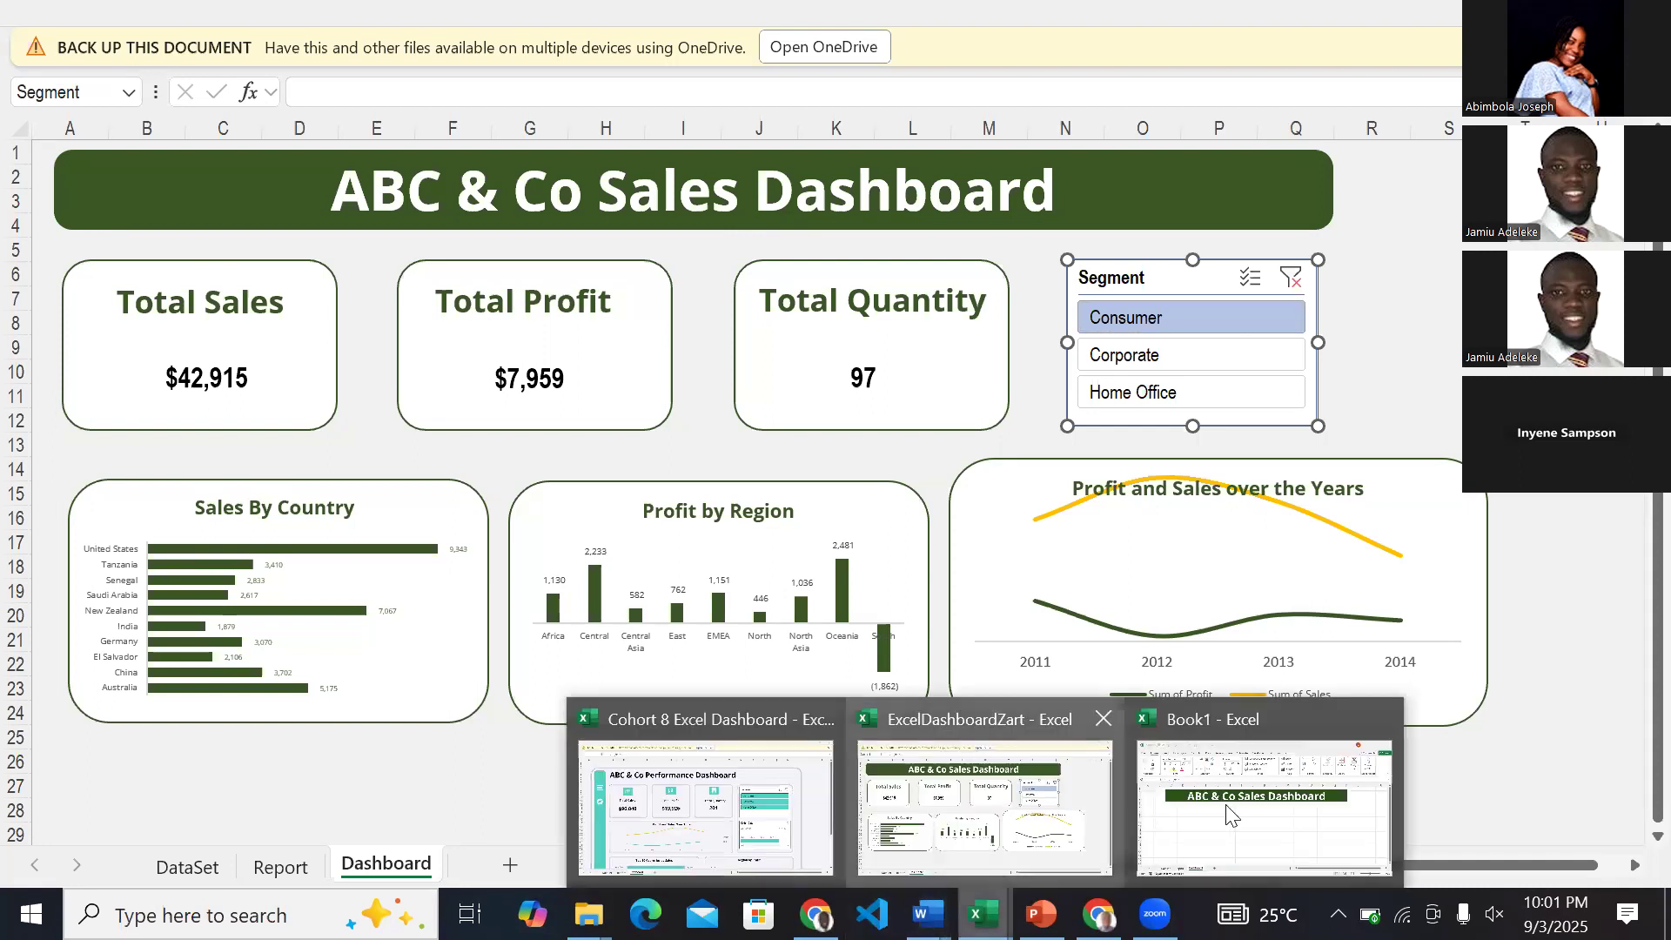
click(1227, 801)
Change the dashboard title banner's shape to a rounded-corner rectangle.
click(324, 401)
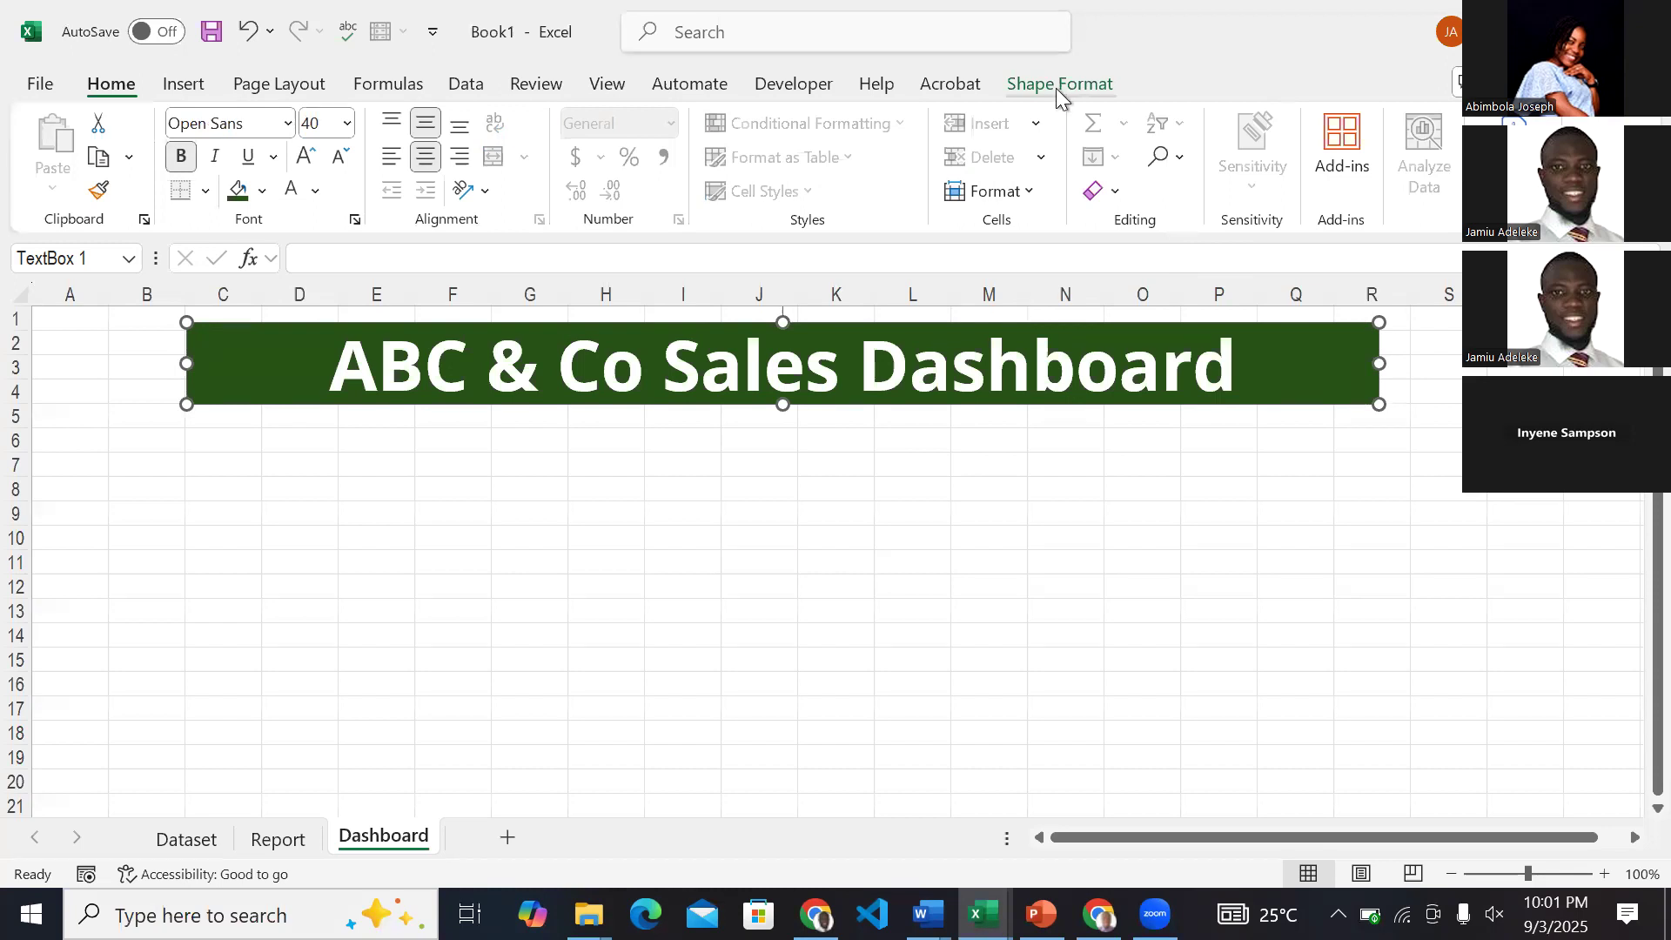
click(1017, 88)
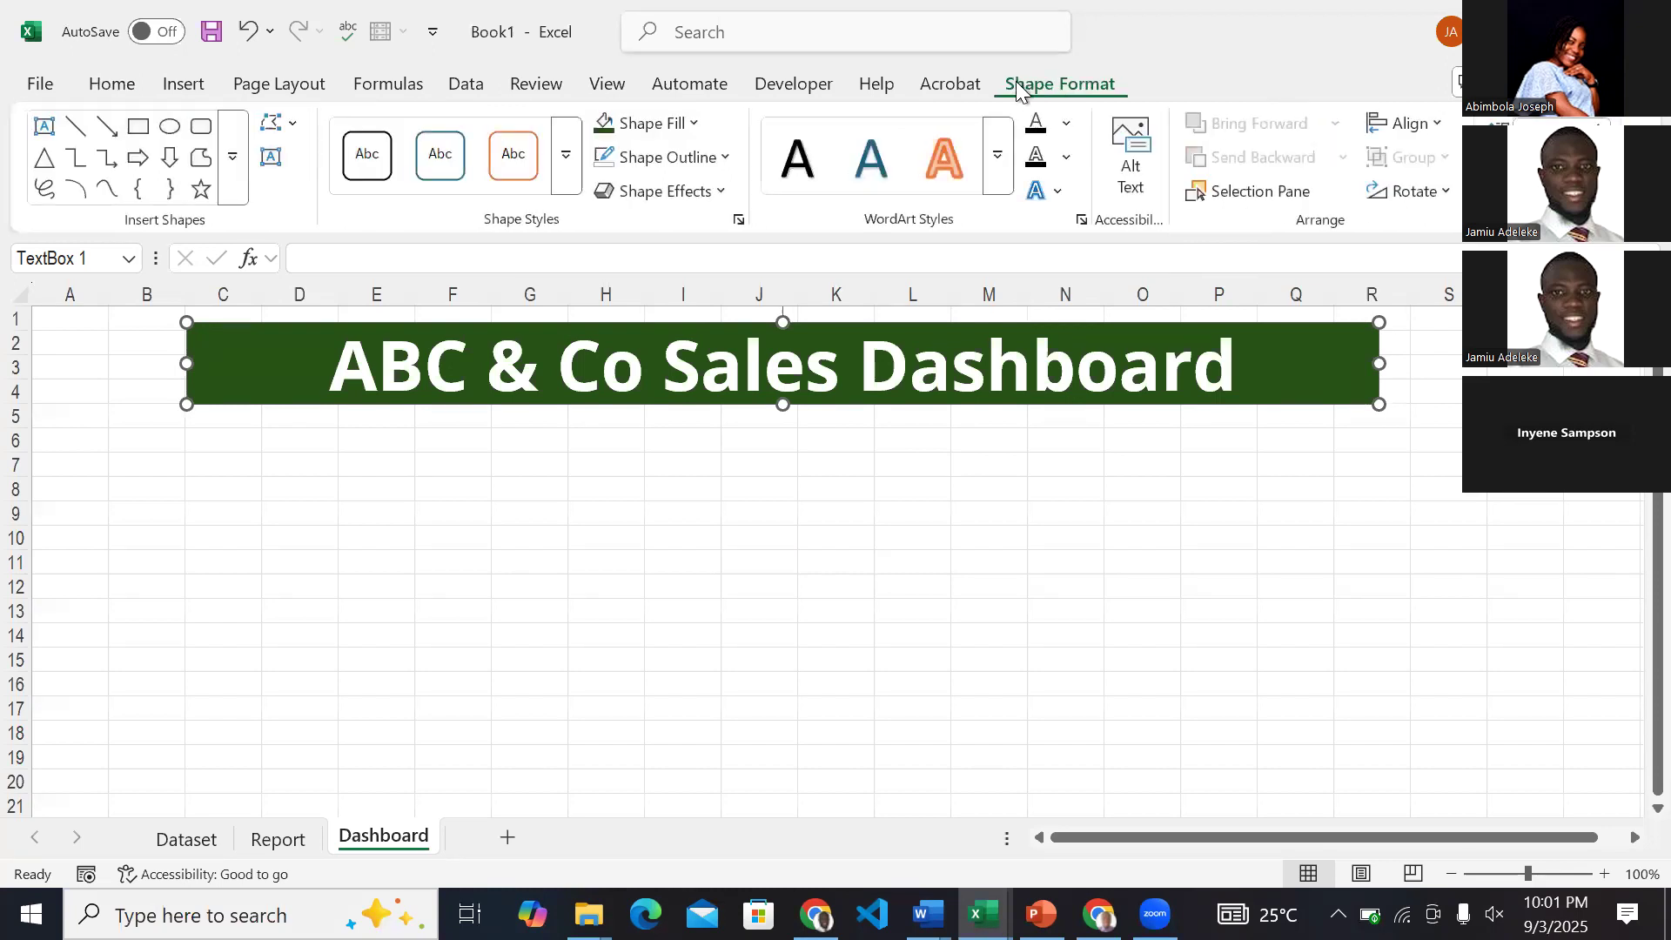
click(292, 127)
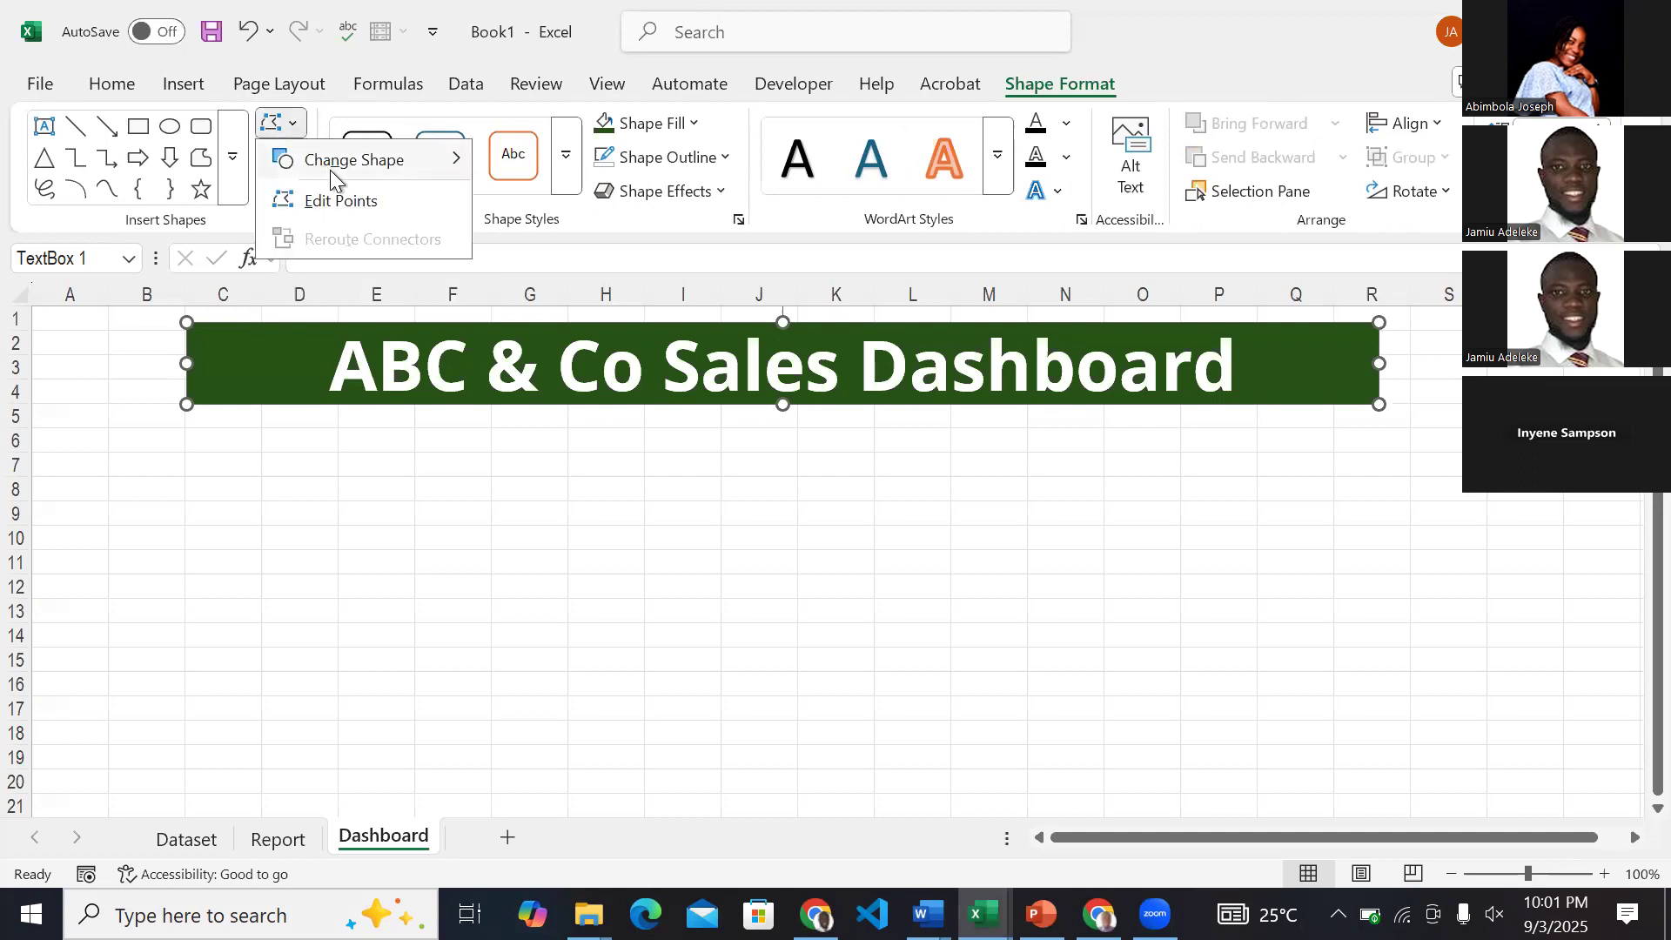
mouse_move(435, 172)
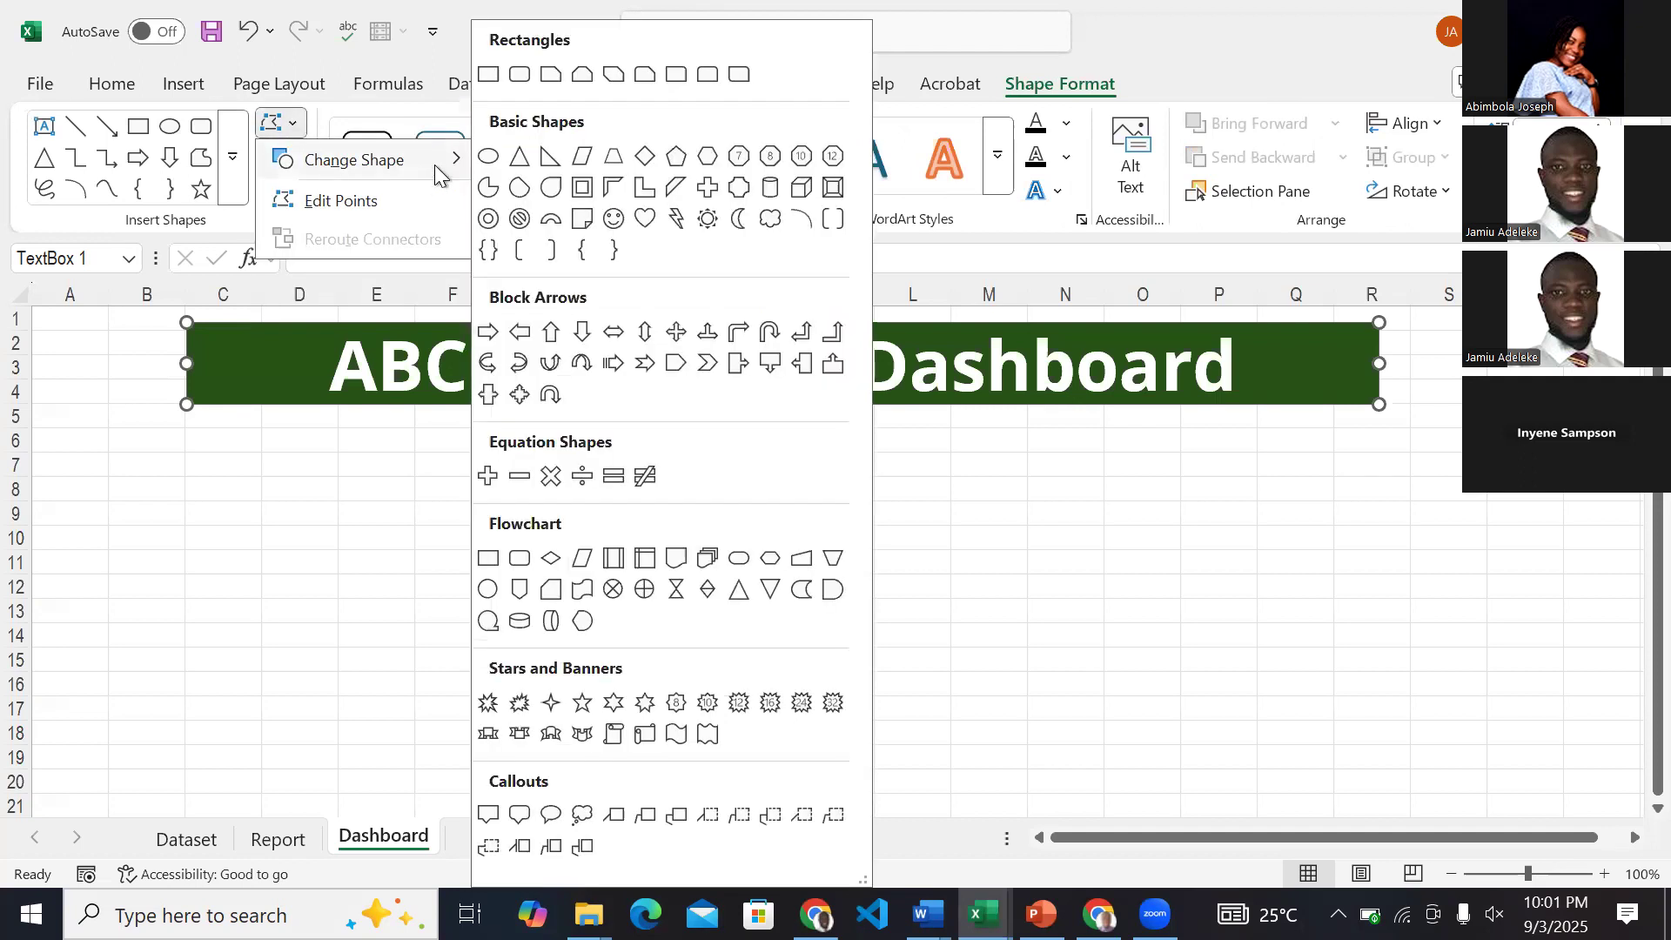
click(519, 76)
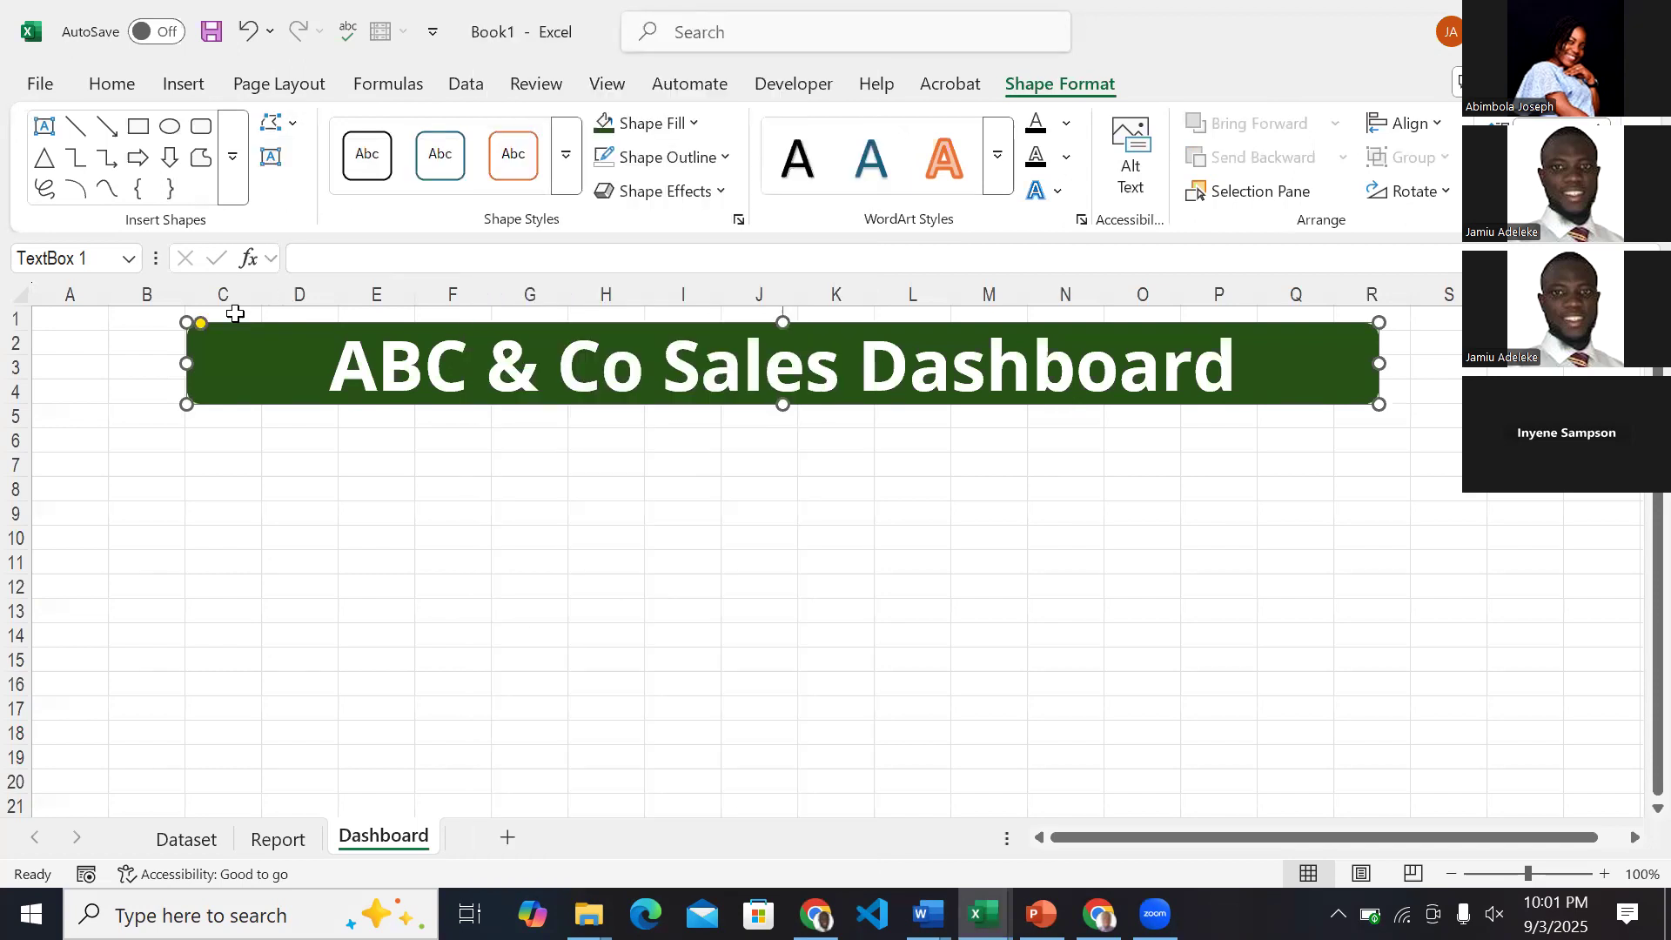
click(248, 562)
Increase the corner rounding of the title banner.
click(301, 391)
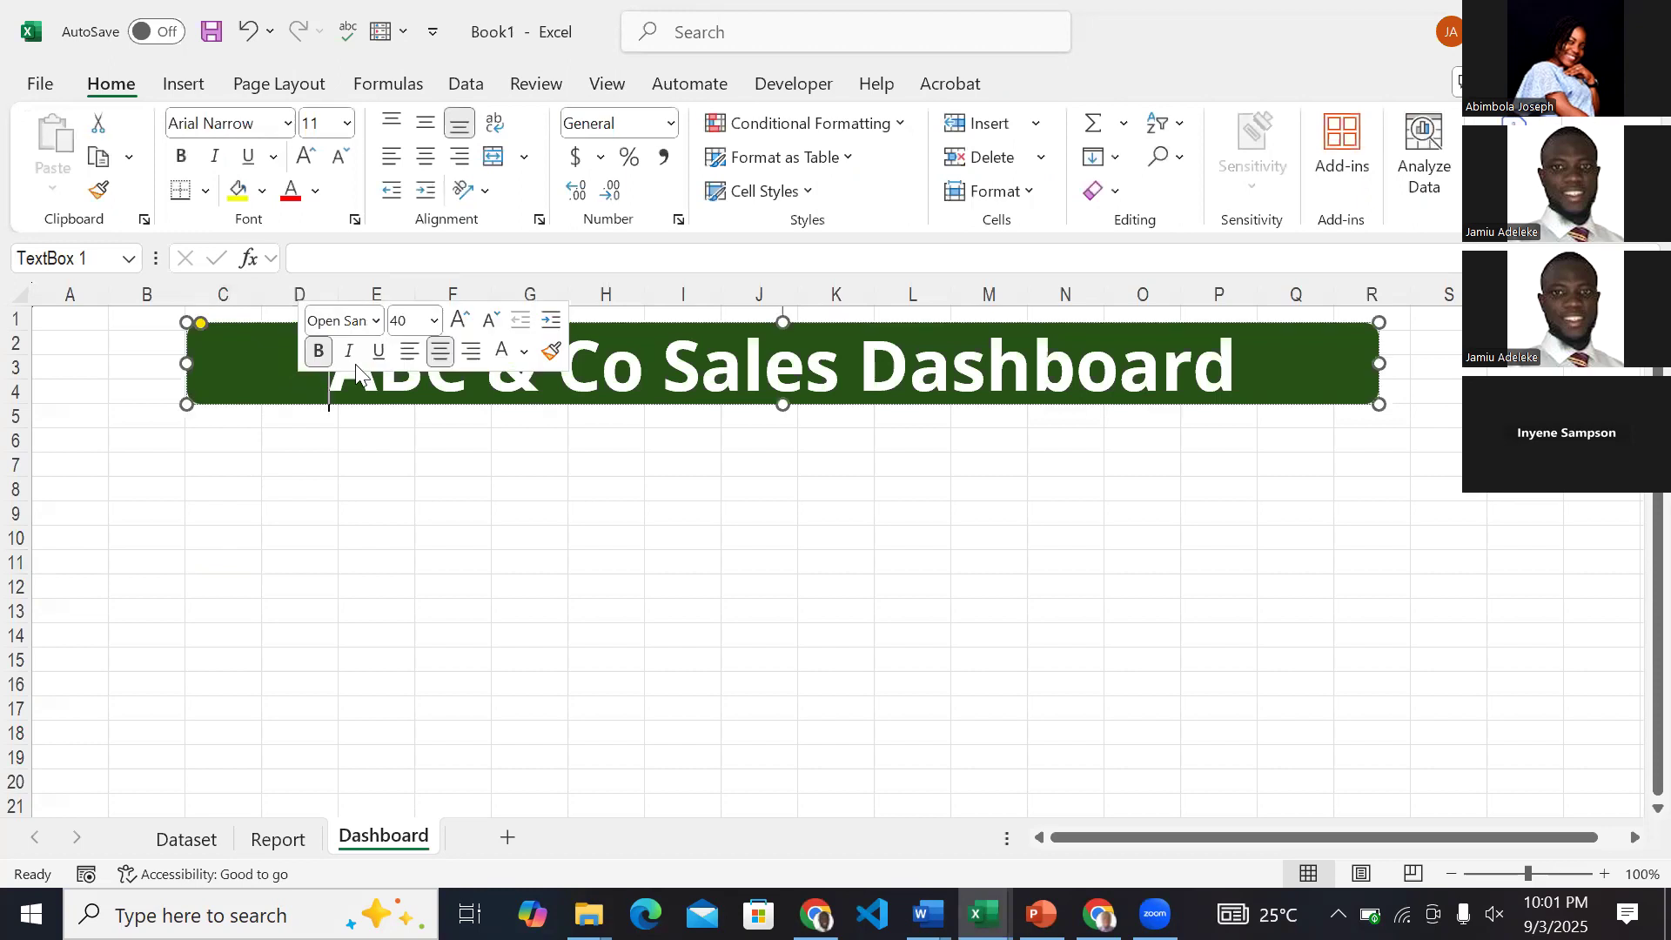
click(776, 407)
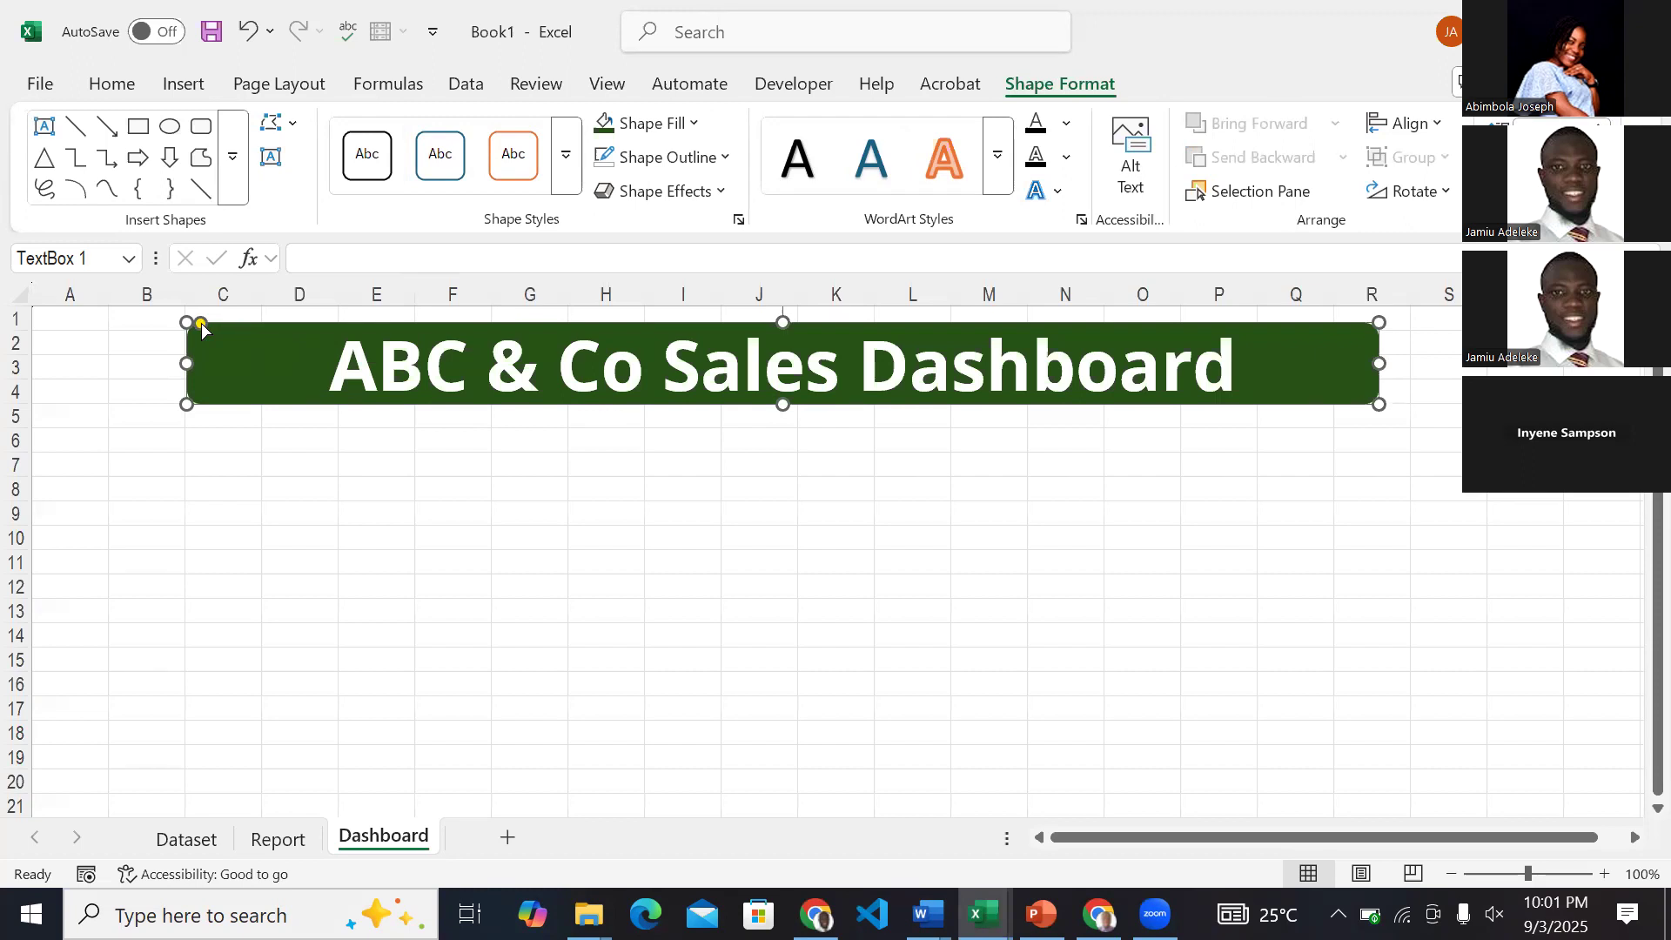
mouse_move(199, 326)
mouse_down()
mouse_move(316, 314)
mouse_move(209, 324)
mouse_up()
click(364, 535)
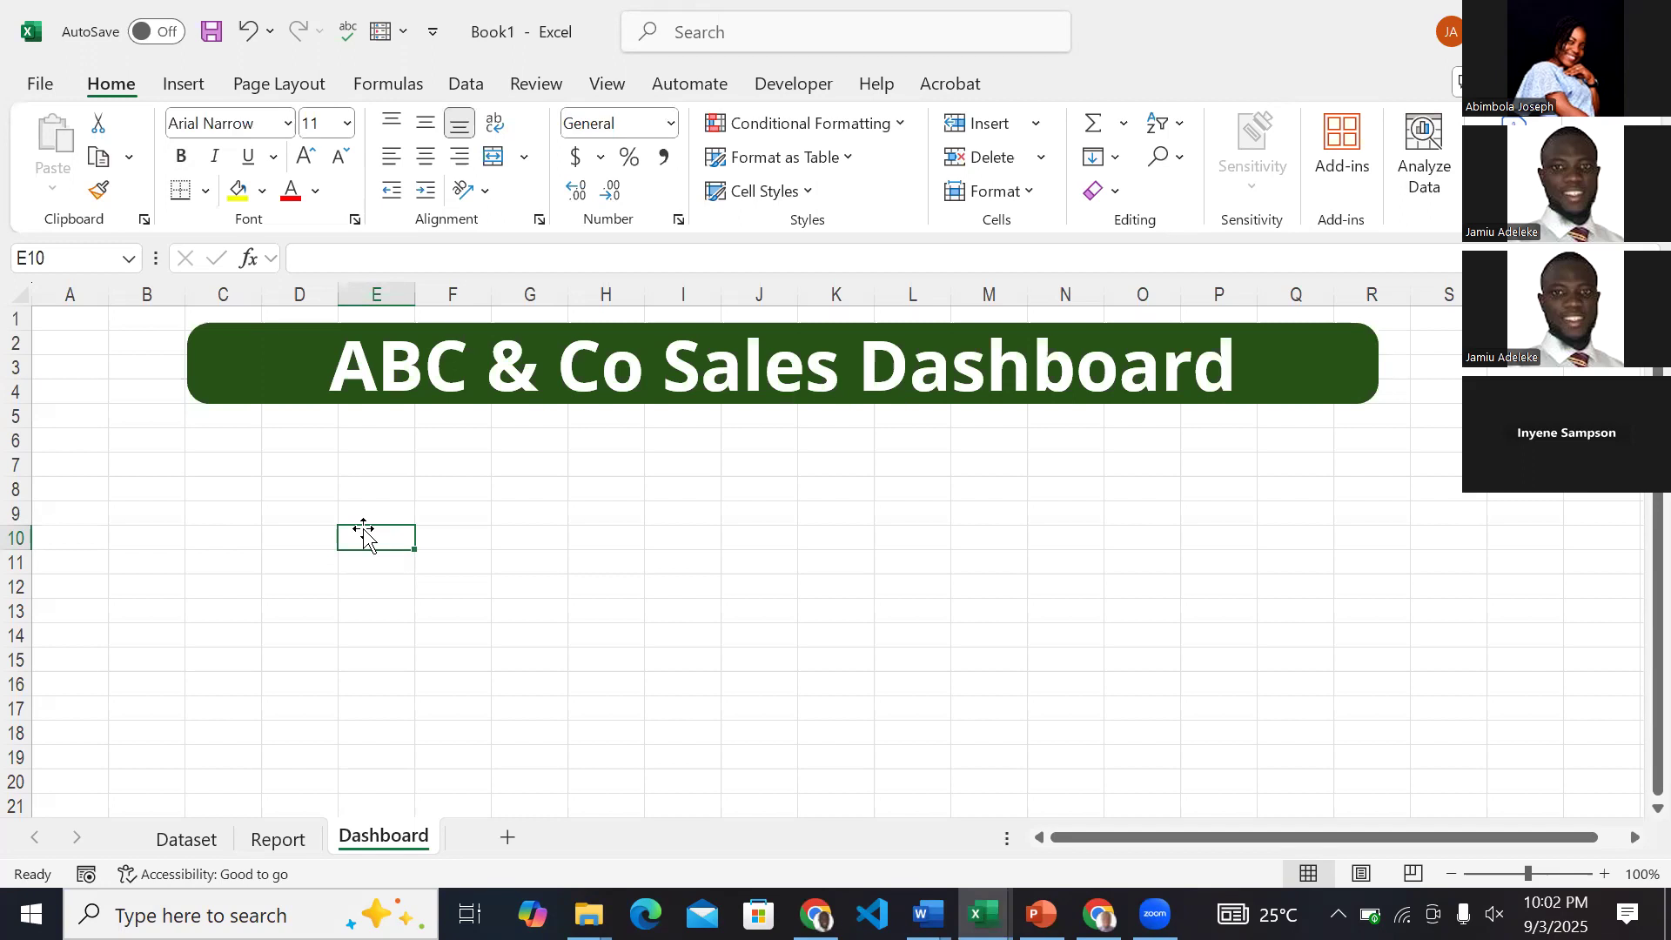
Reduce the dashboard title's font size to 32 and deselect the banner.
click(600, 342)
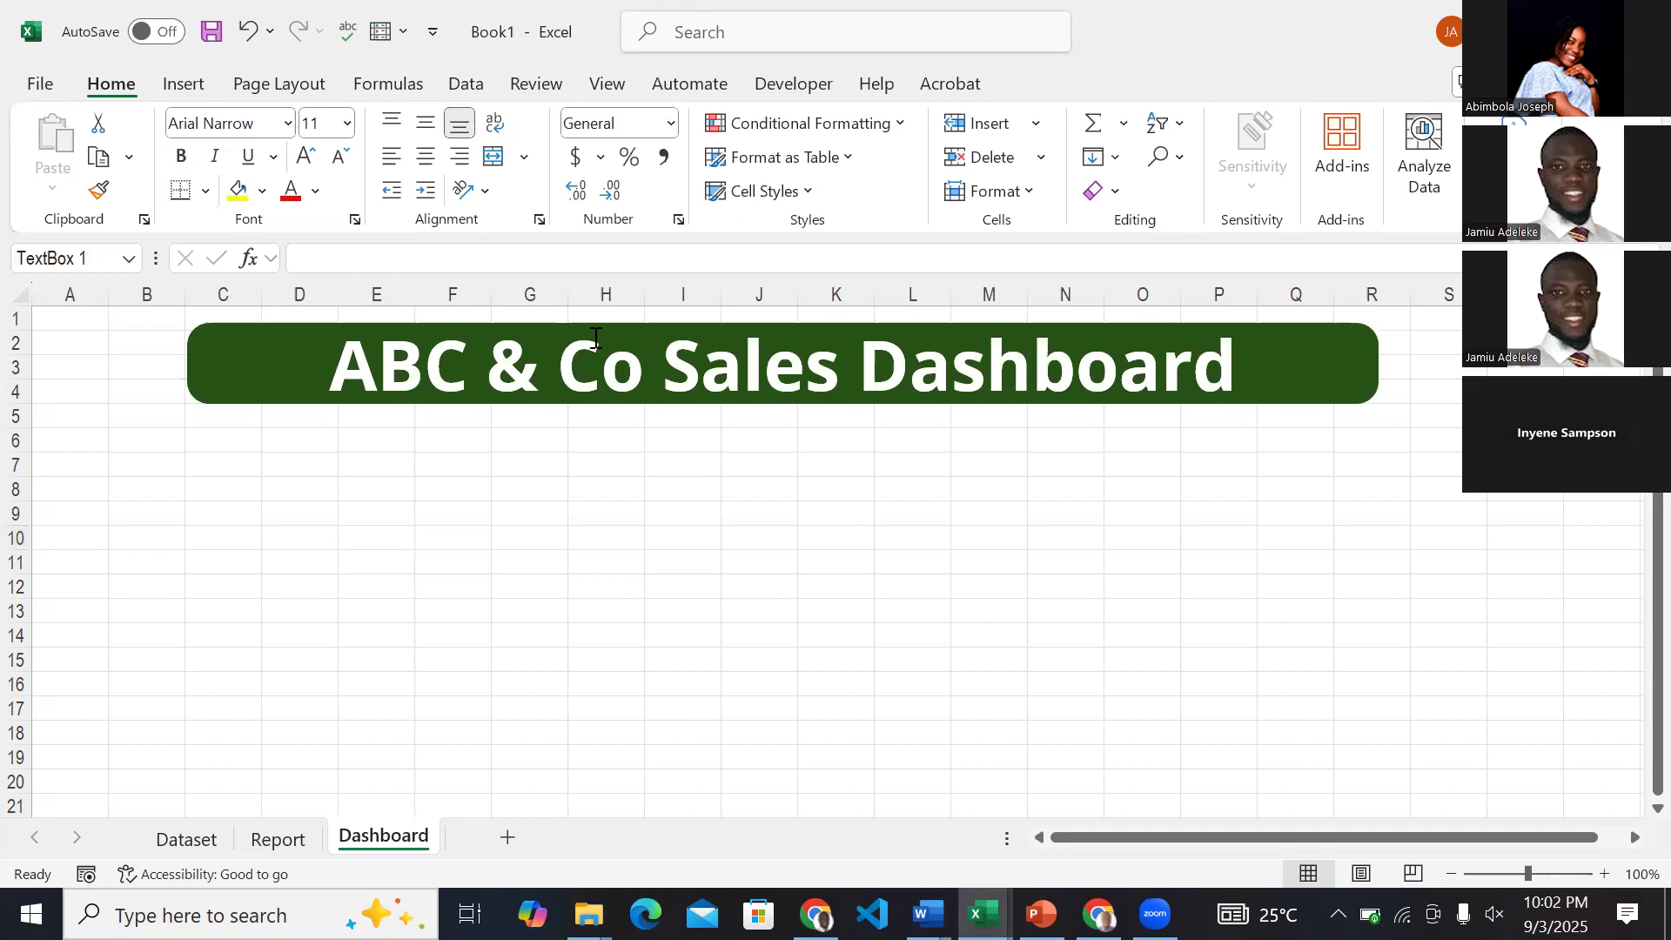
click(174, 83)
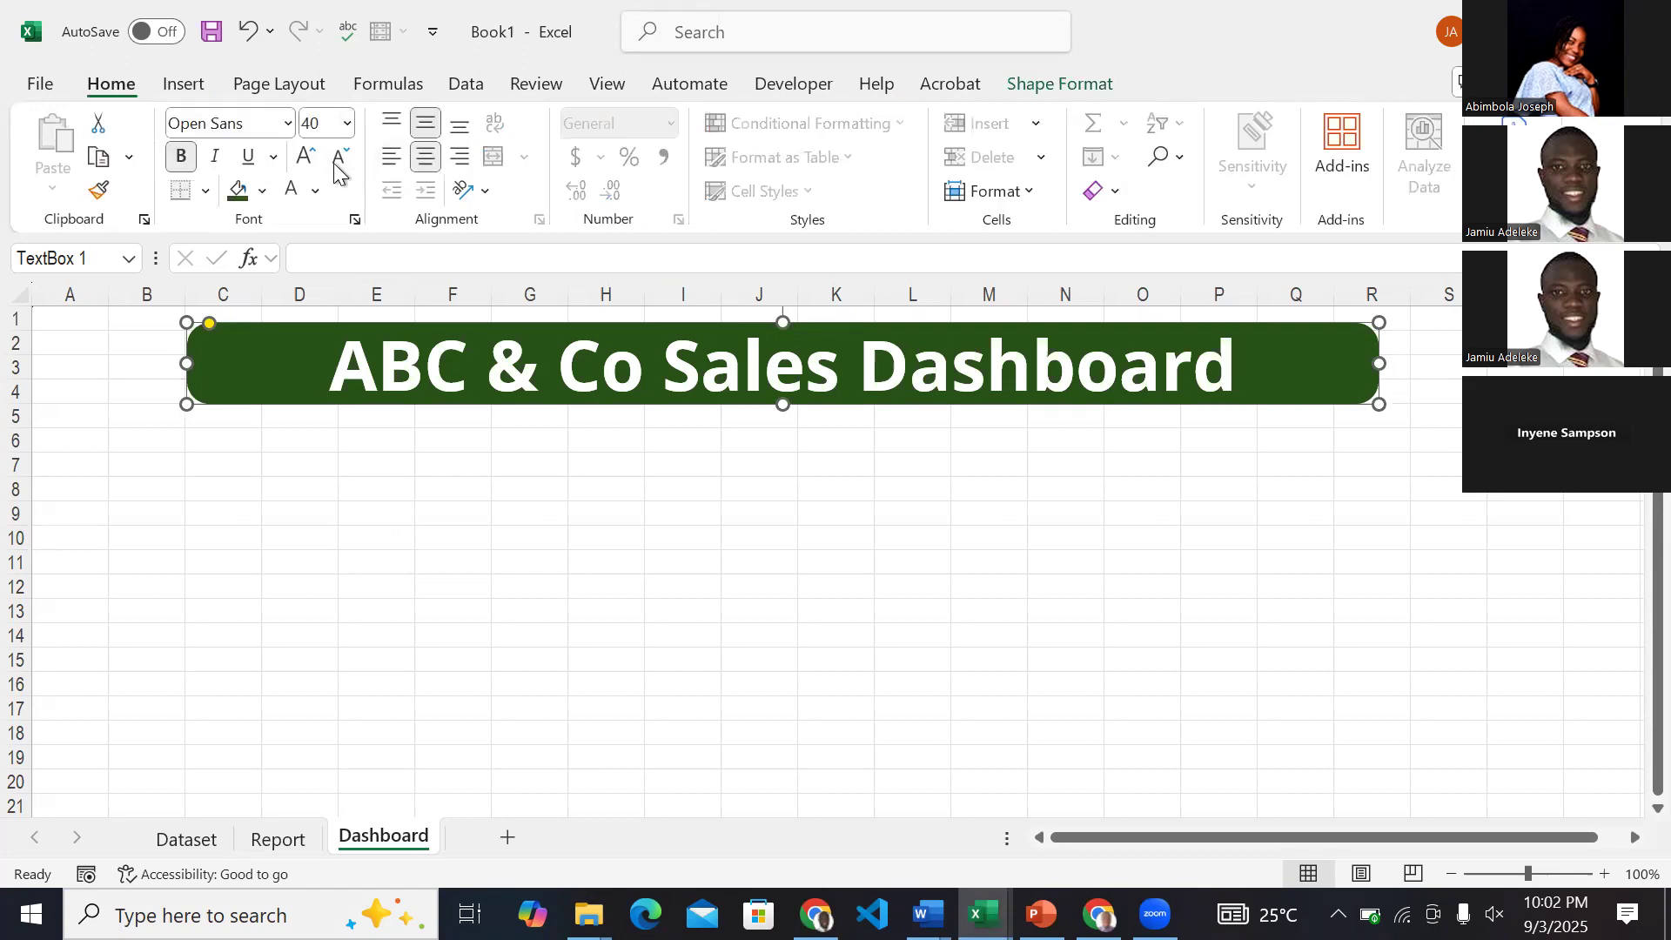
click(336, 159)
click(336, 159)
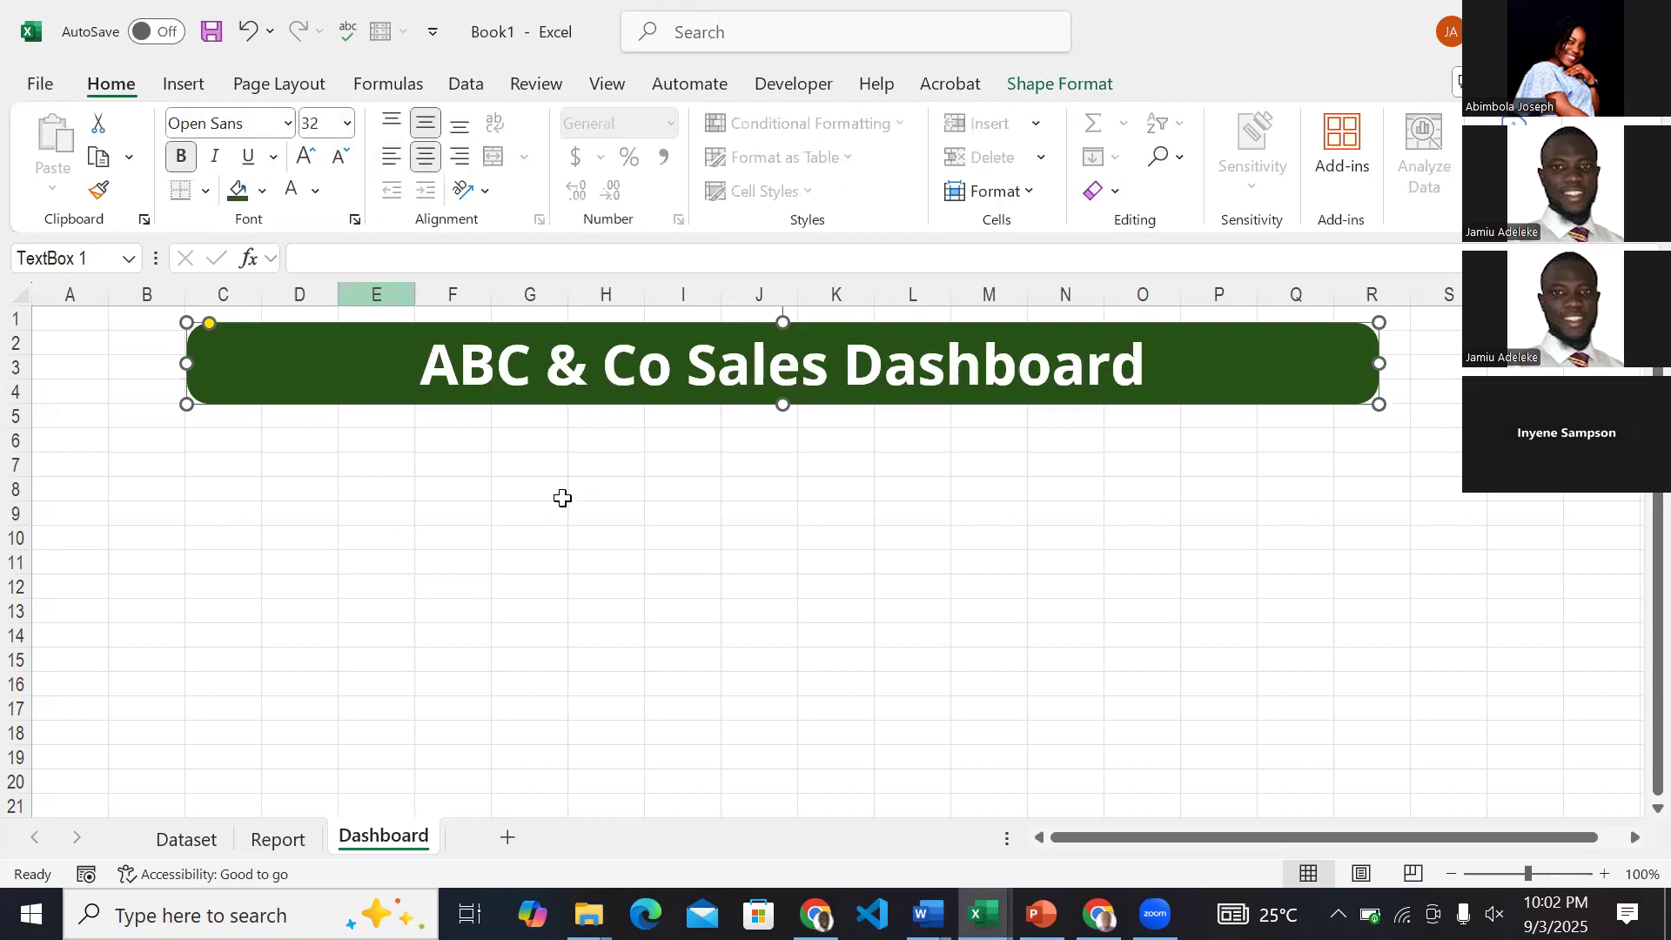
key(Escape)
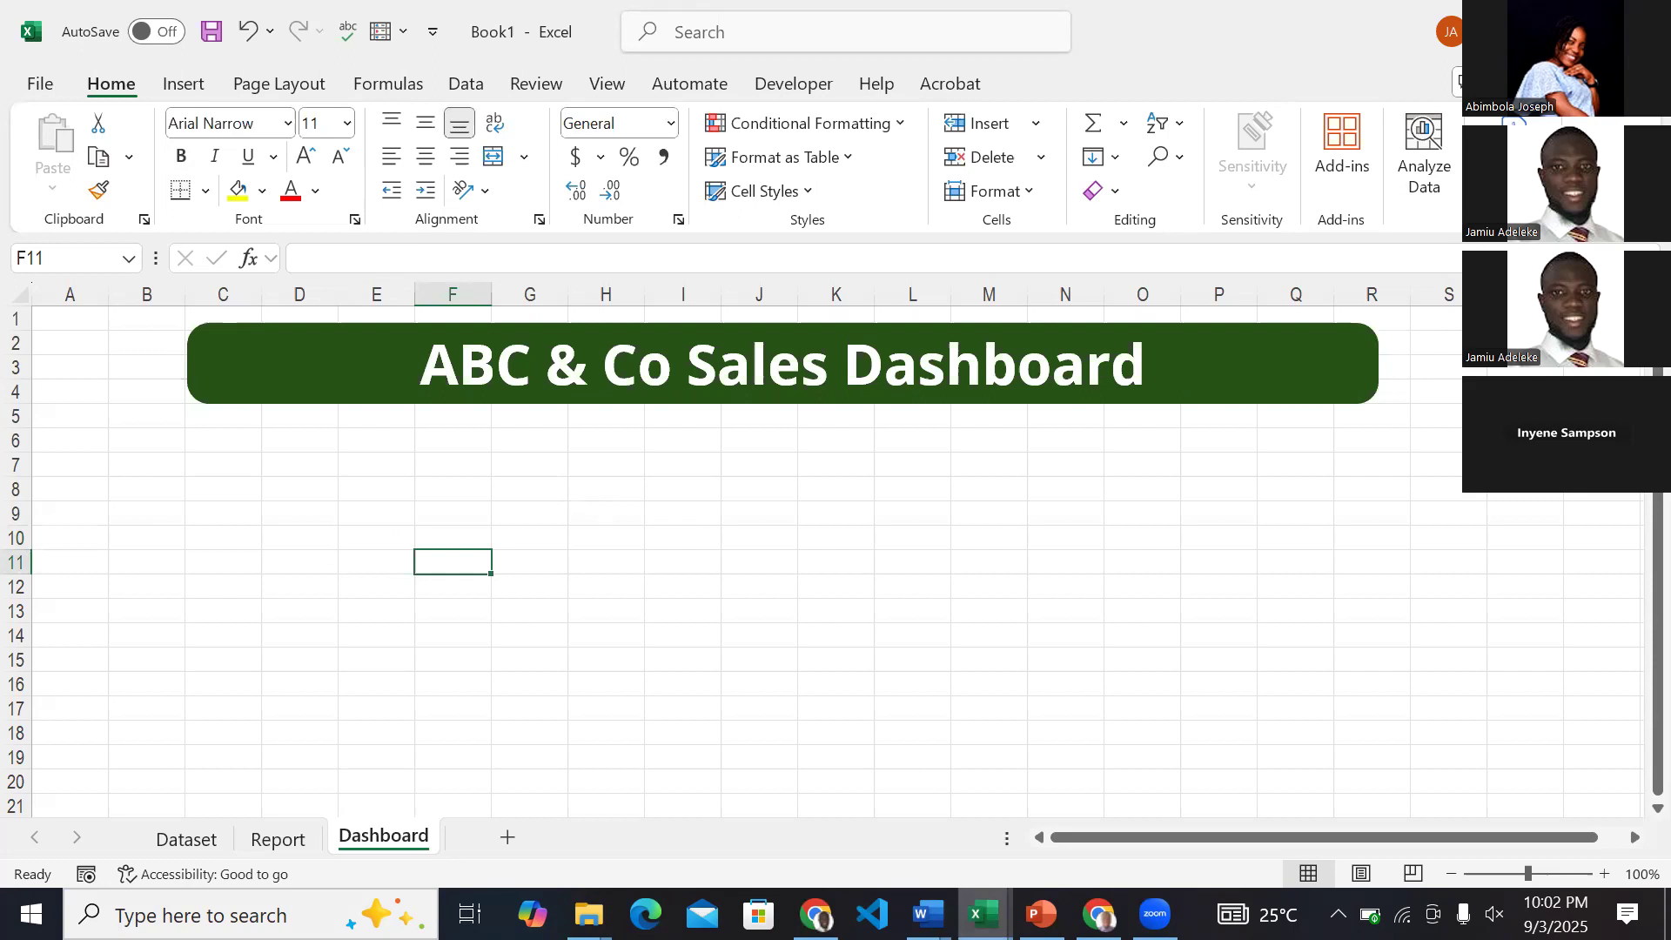
Compare the card layouts in the ExcelDashboardZart and Cohort 8 Excel Dashboard workbooks, and return to Book1.
click(982, 914)
click(1177, 809)
click(985, 914)
click(899, 786)
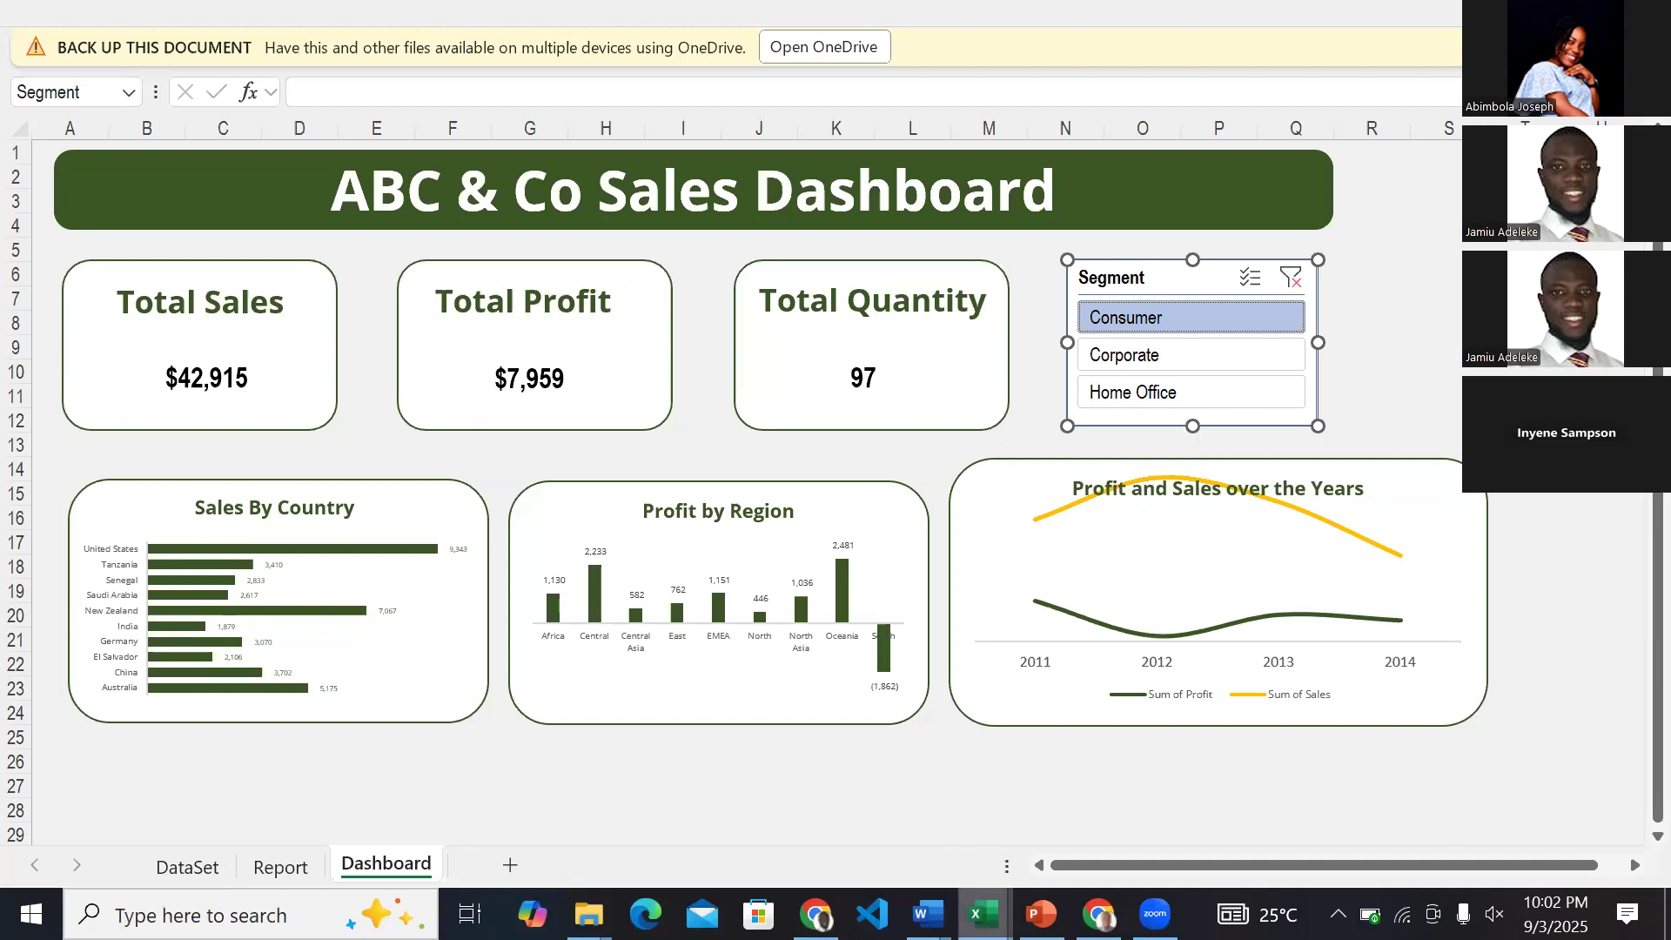
click(706, 807)
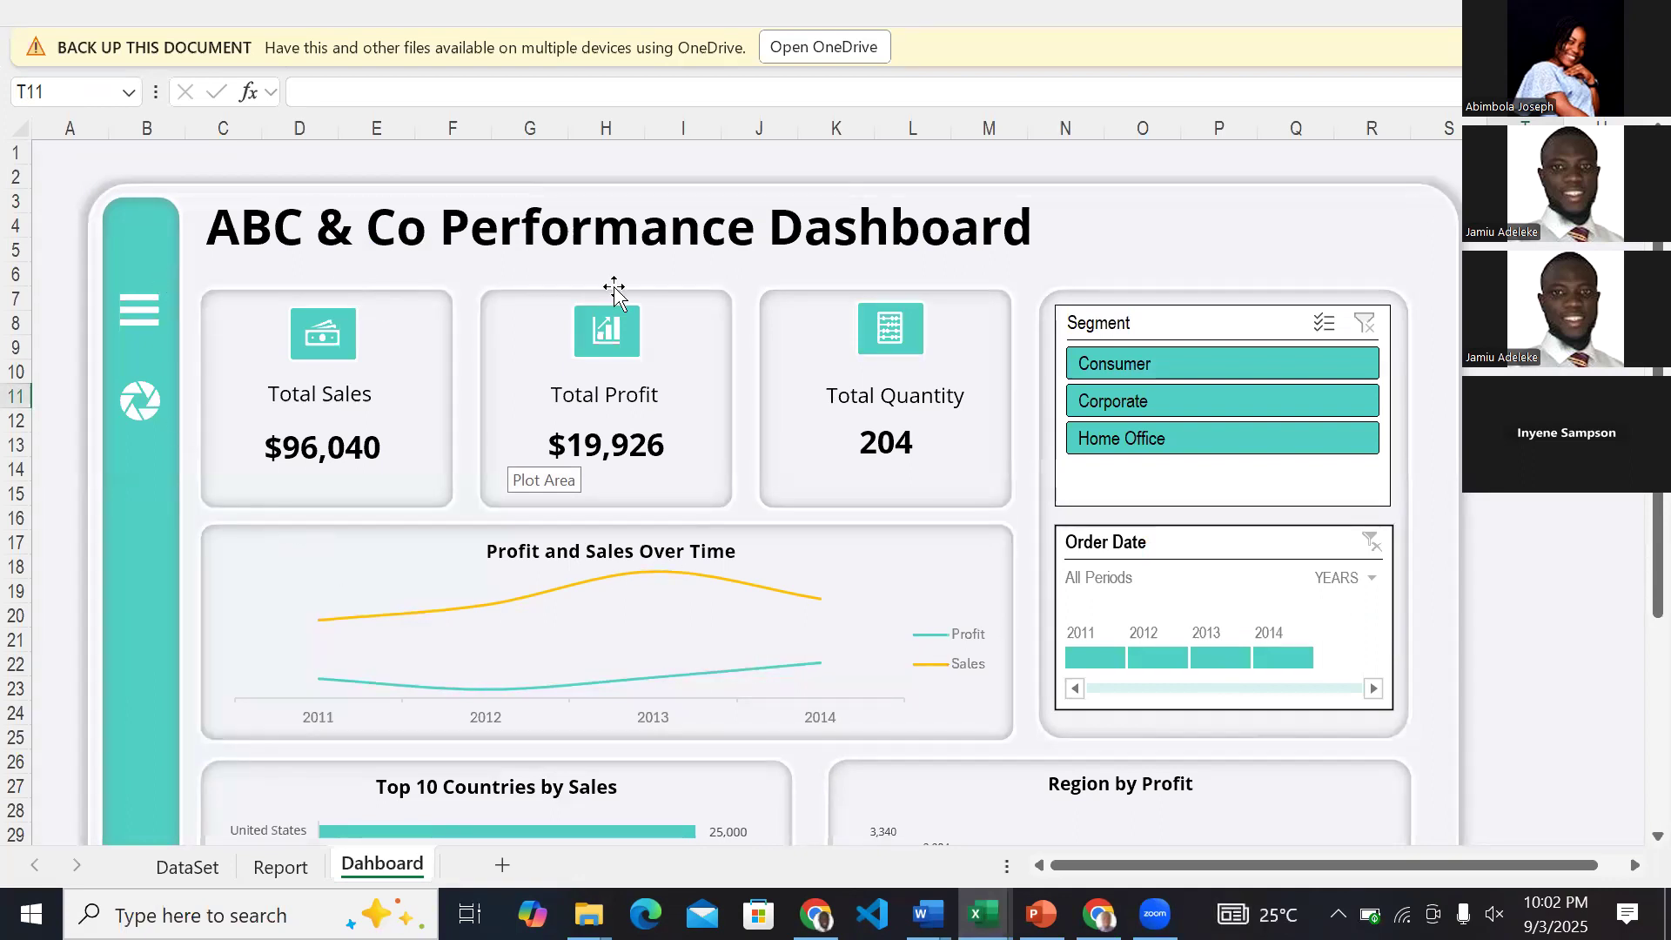
click(984, 914)
click(1062, 821)
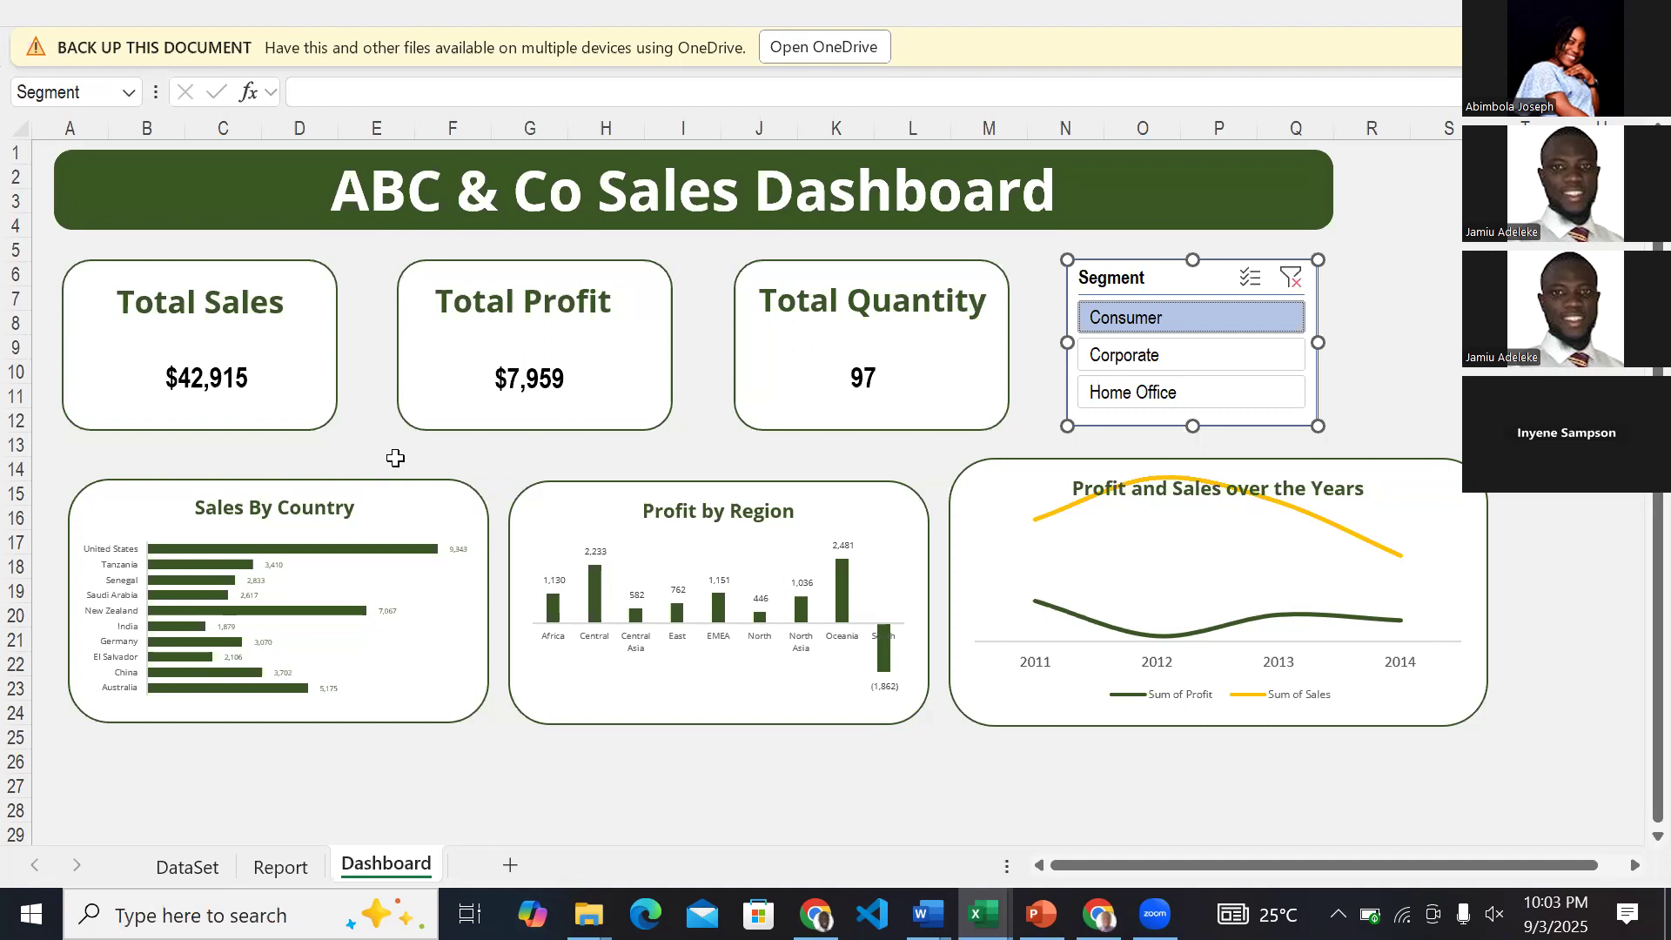
mouse_move(552, 602)
mouse_move(984, 918)
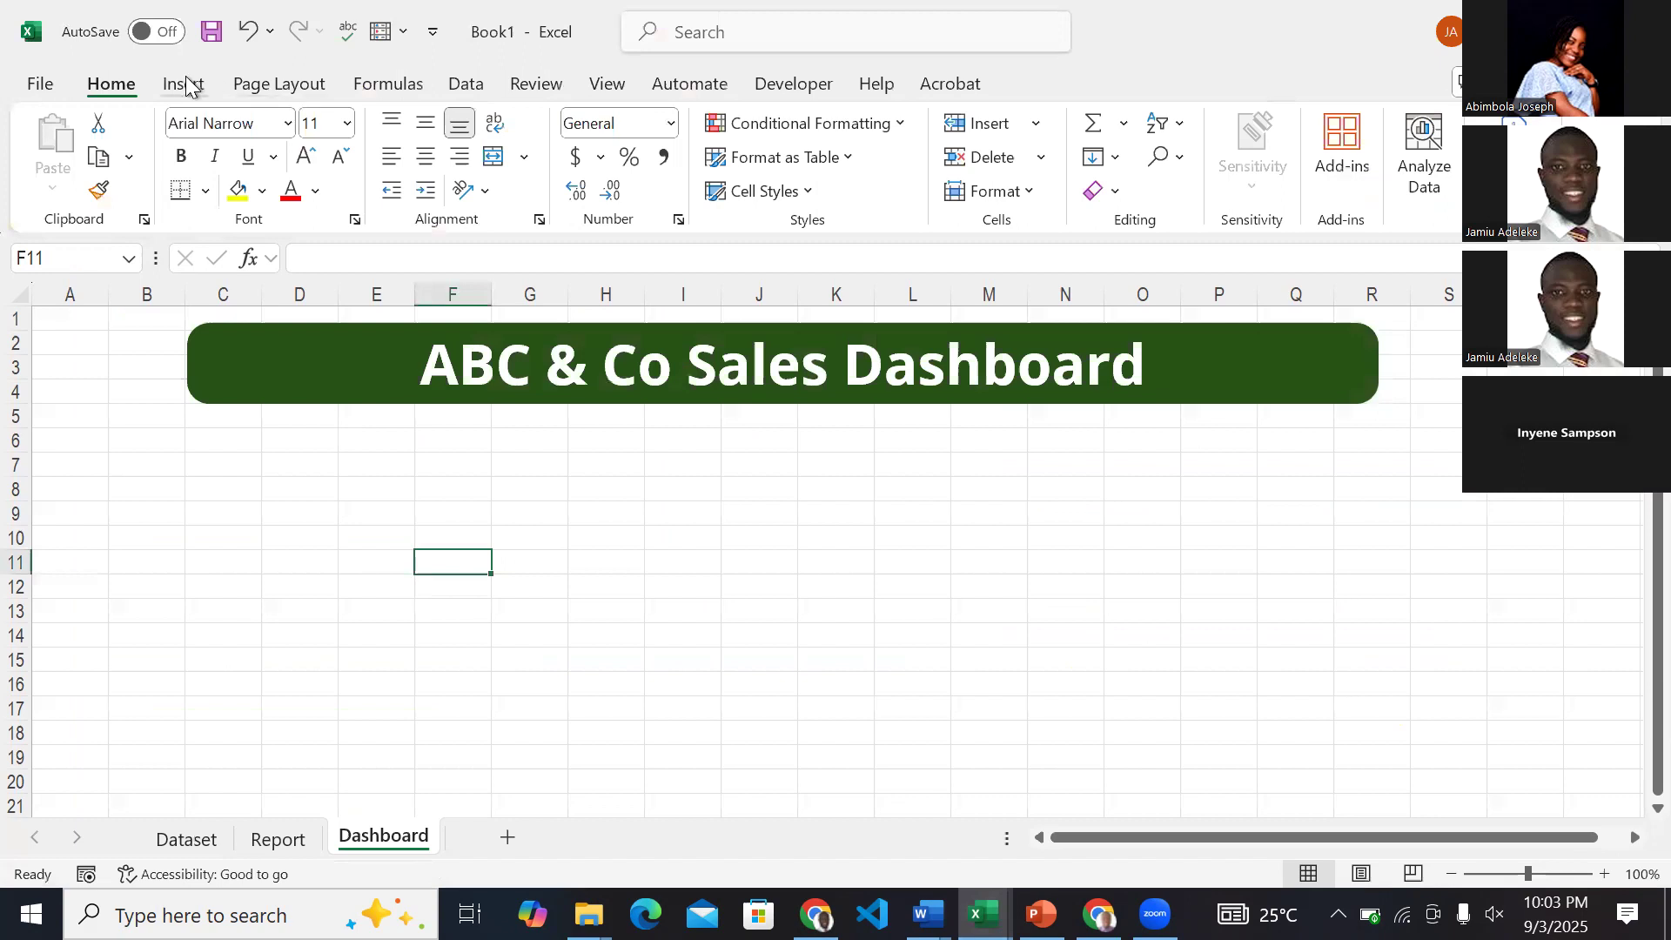
Draw a rounded-corner rectangle card below the title's left end, covering about C6 to F14, and slightly reduce its corner rounding.
click(184, 83)
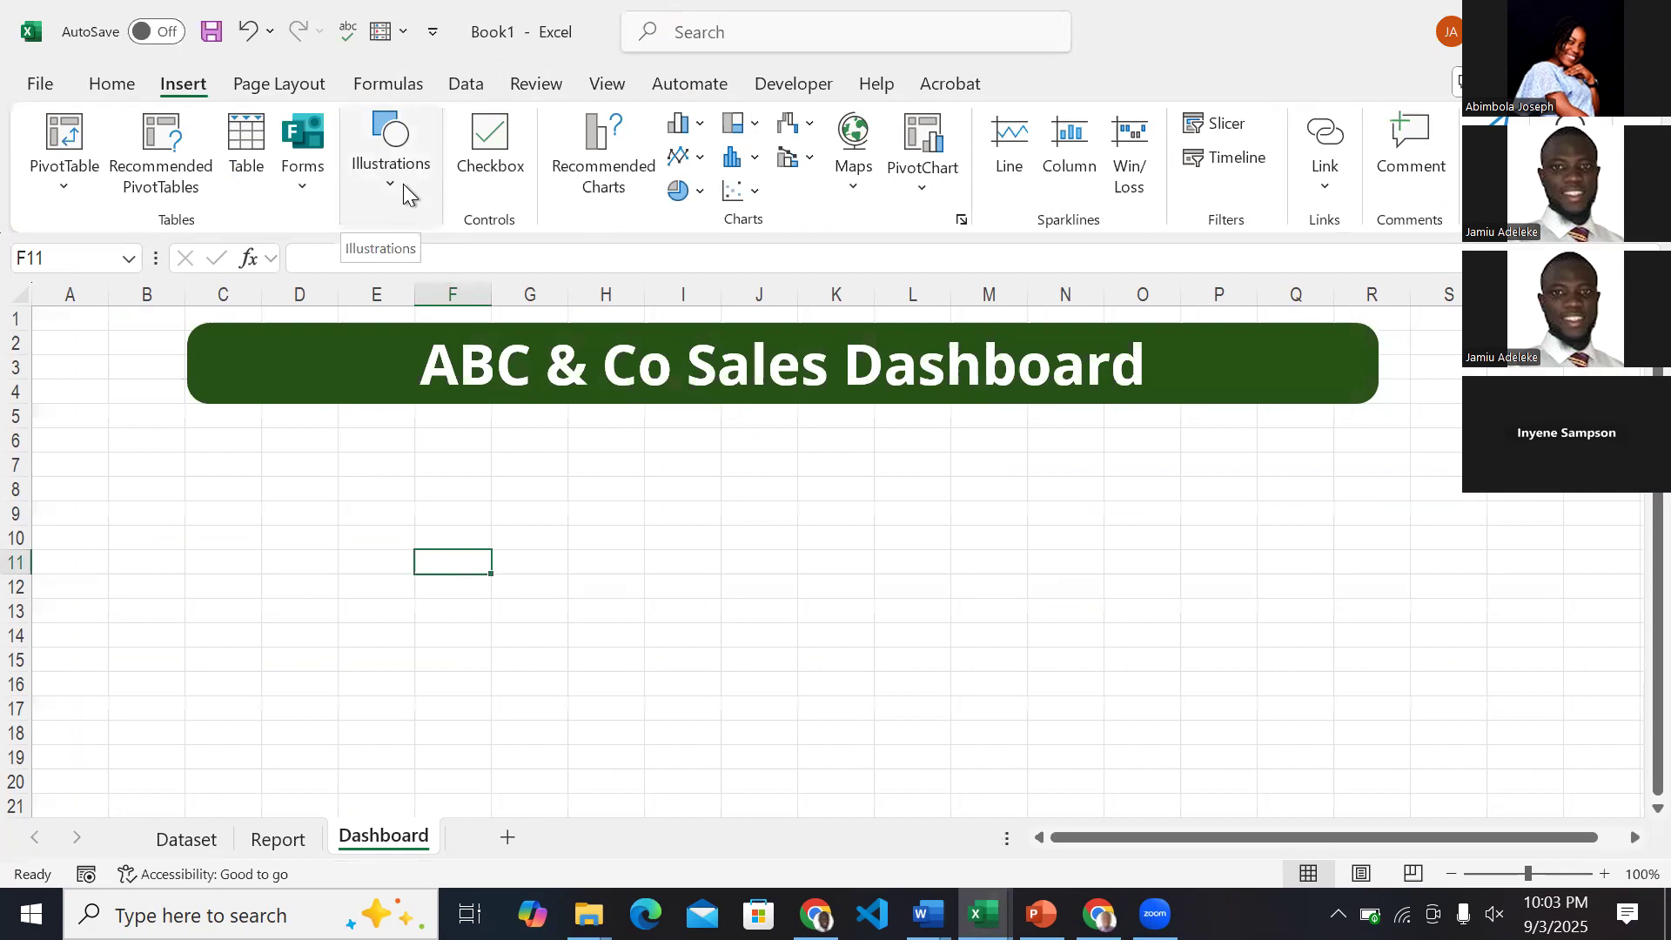
click(404, 185)
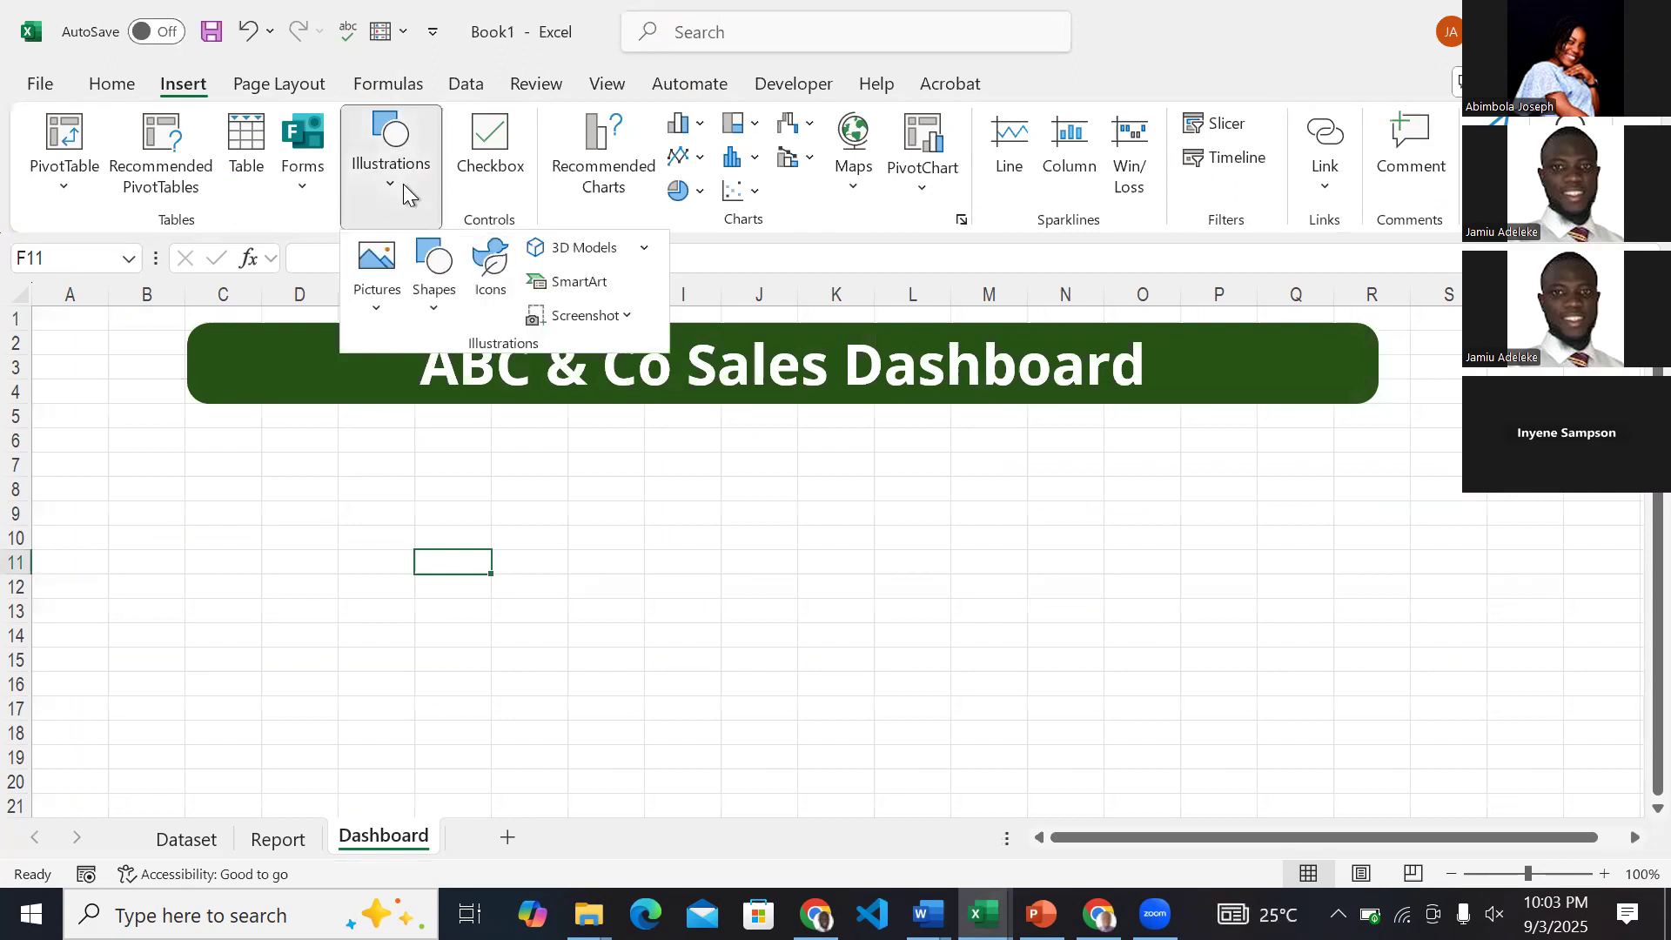
click(445, 309)
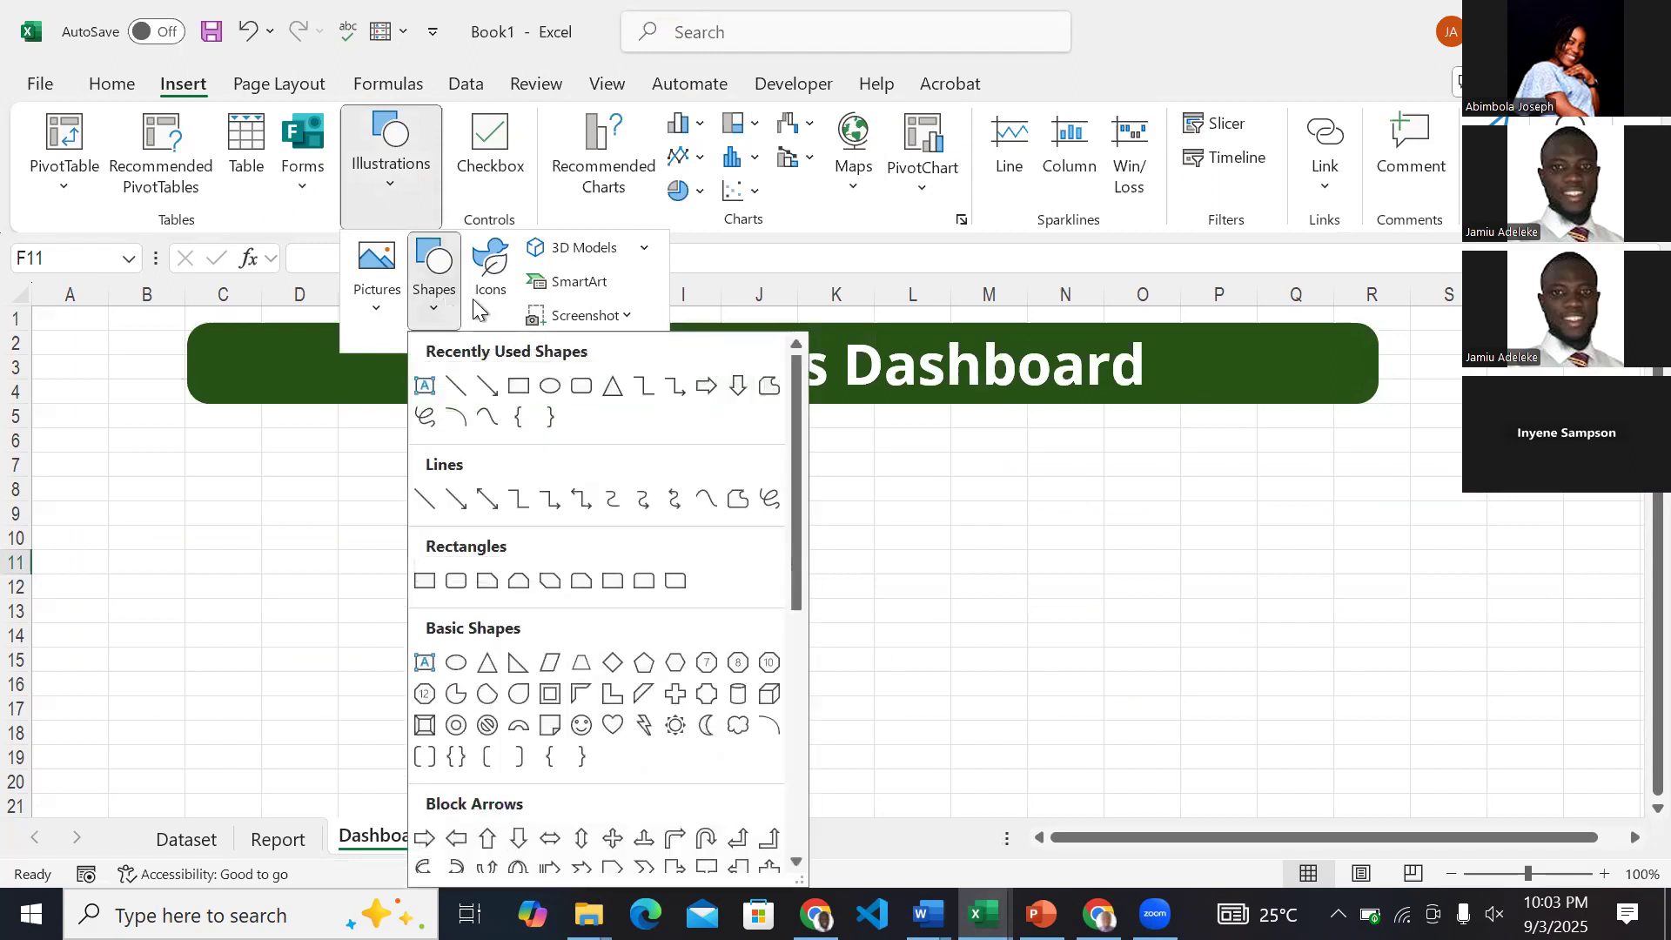
click(583, 387)
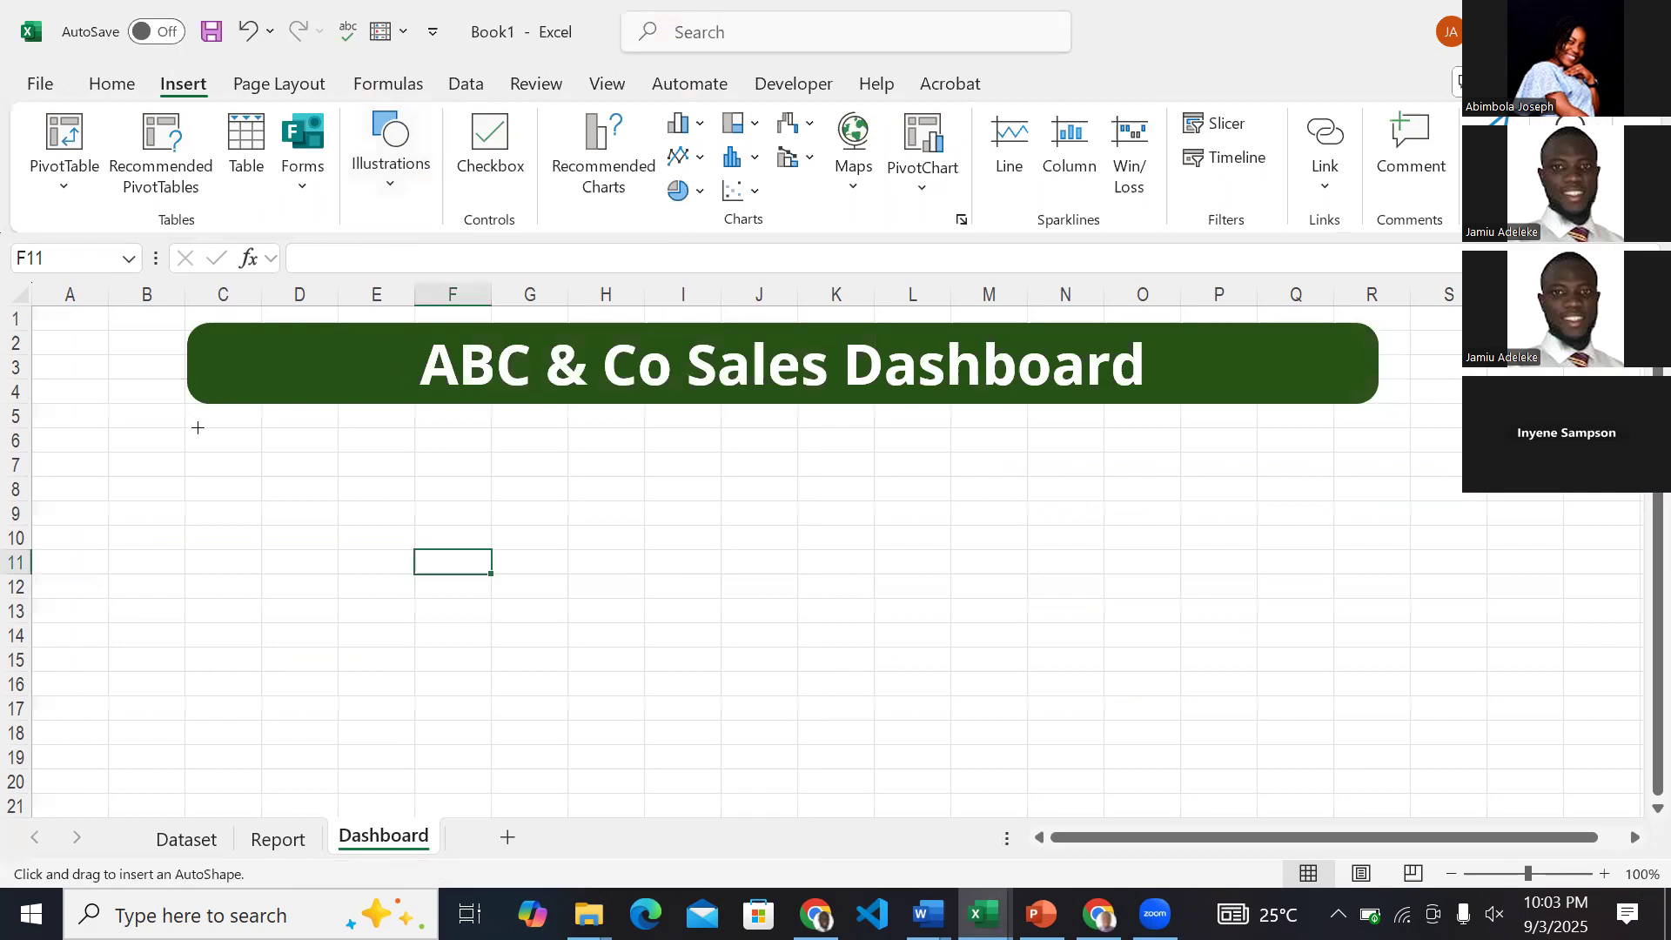
drag(190, 429, 490, 598)
drag(627, 606, 487, 646)
mouse_move(490, 649)
mouse_down()
mouse_move(422, 649)
mouse_move(468, 642)
mouse_move(454, 643)
mouse_up()
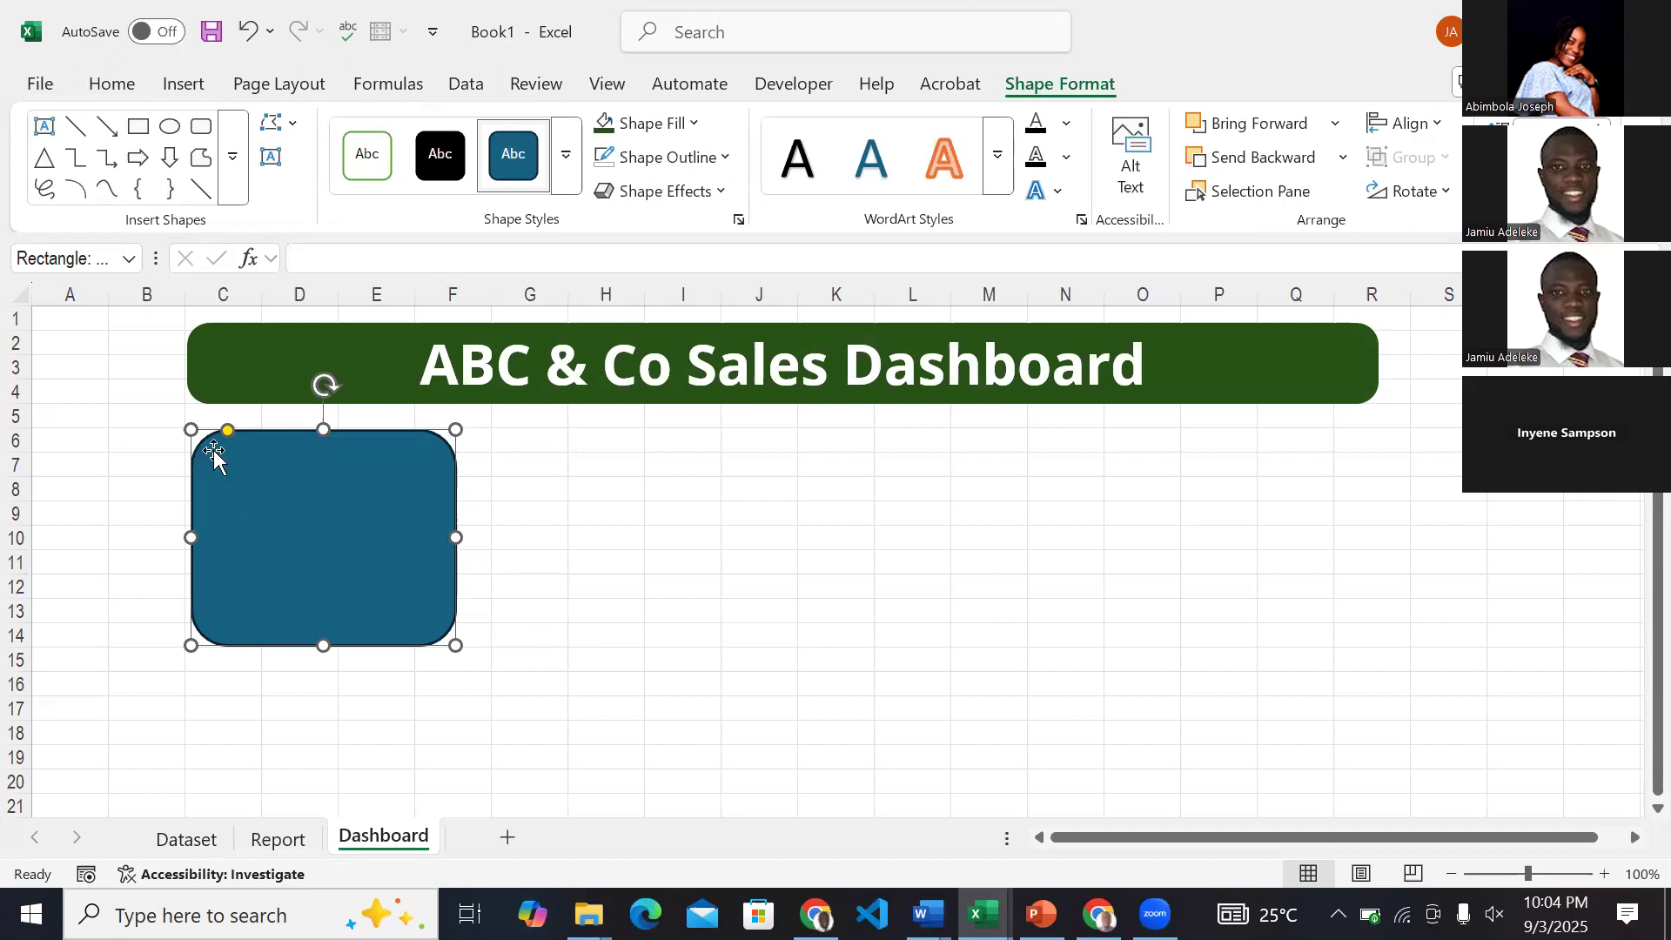
drag(224, 430, 213, 430)
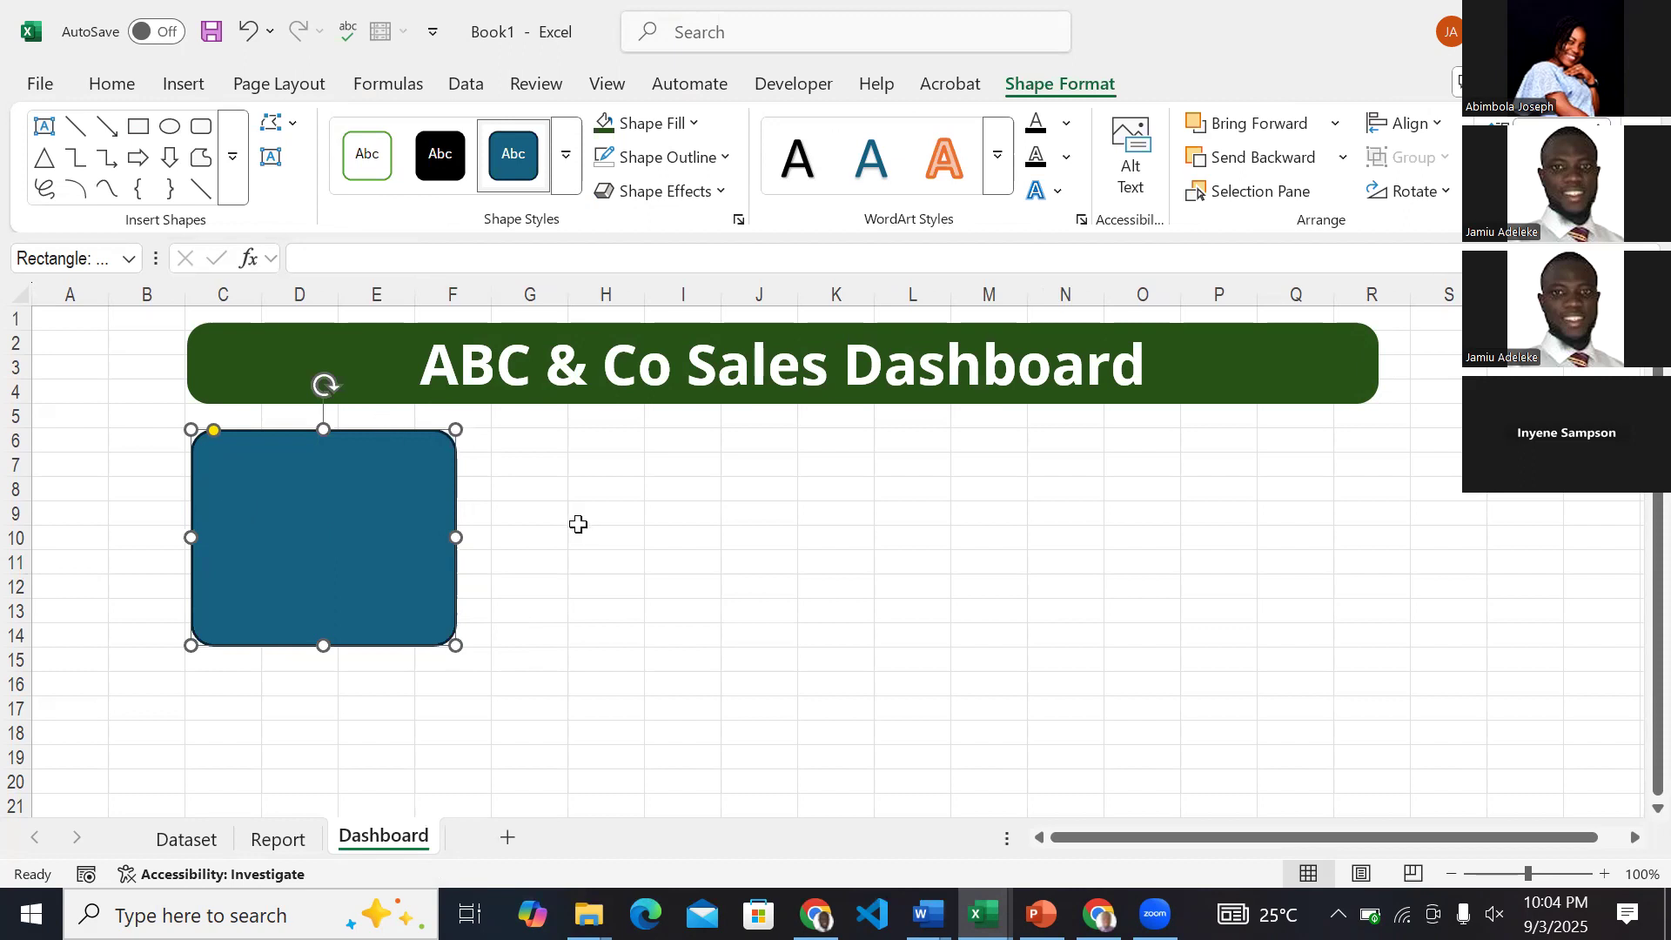
click(654, 519)
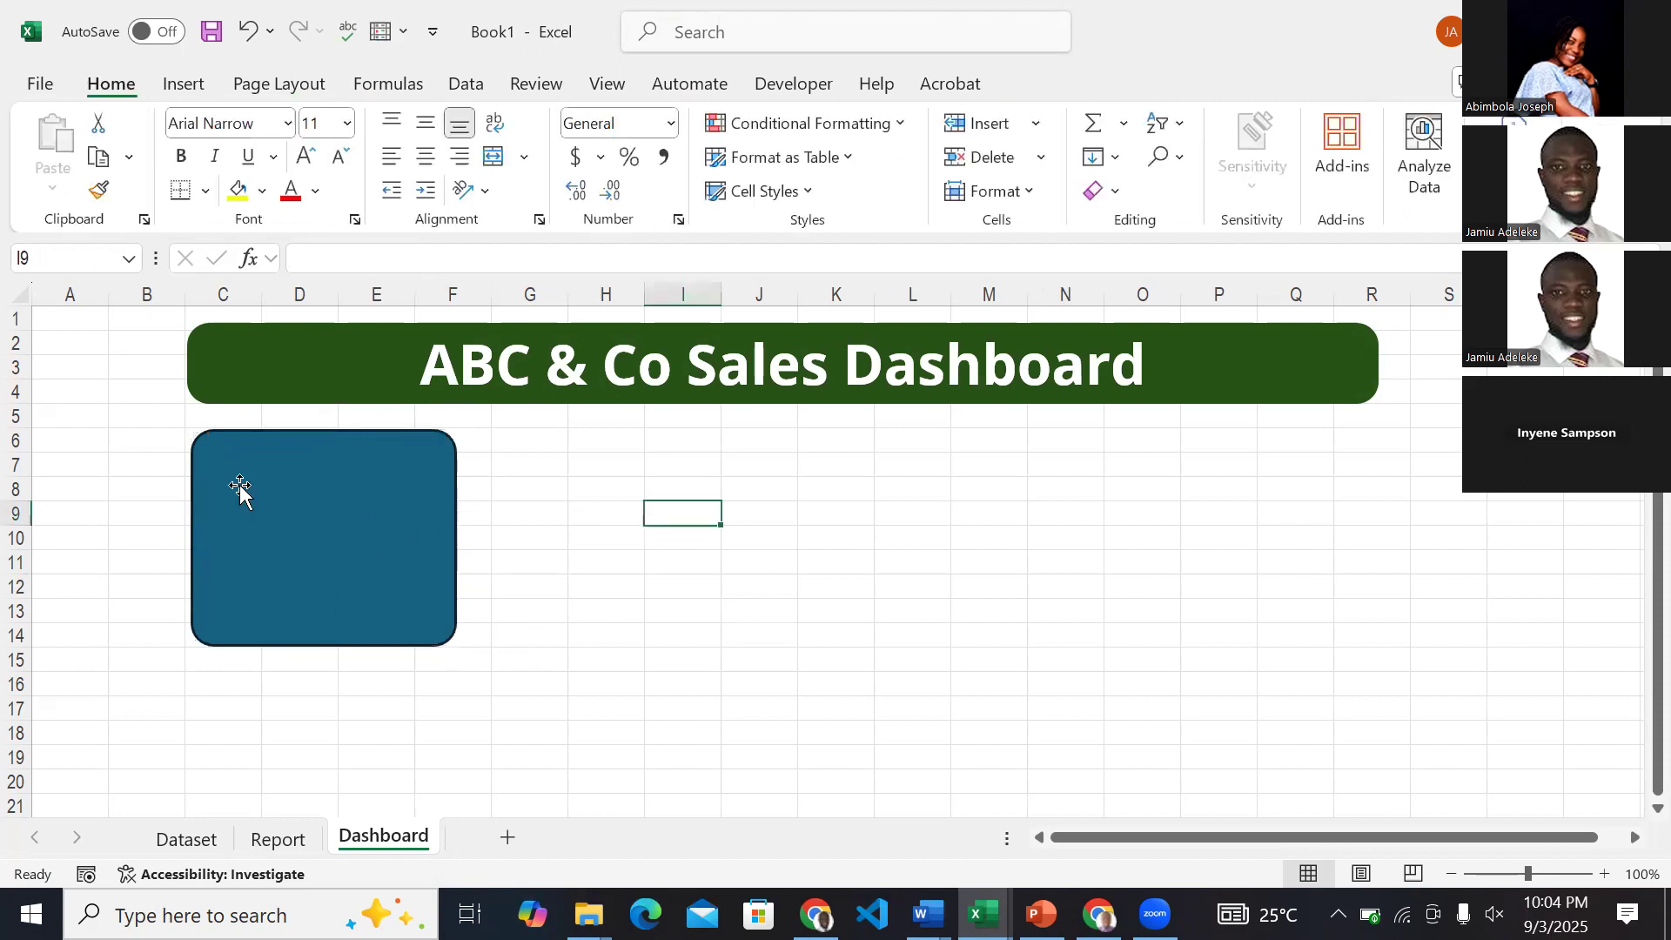
Fill the card below the title with white and give it the darkest theme green outline.
click(440, 530)
click(1077, 87)
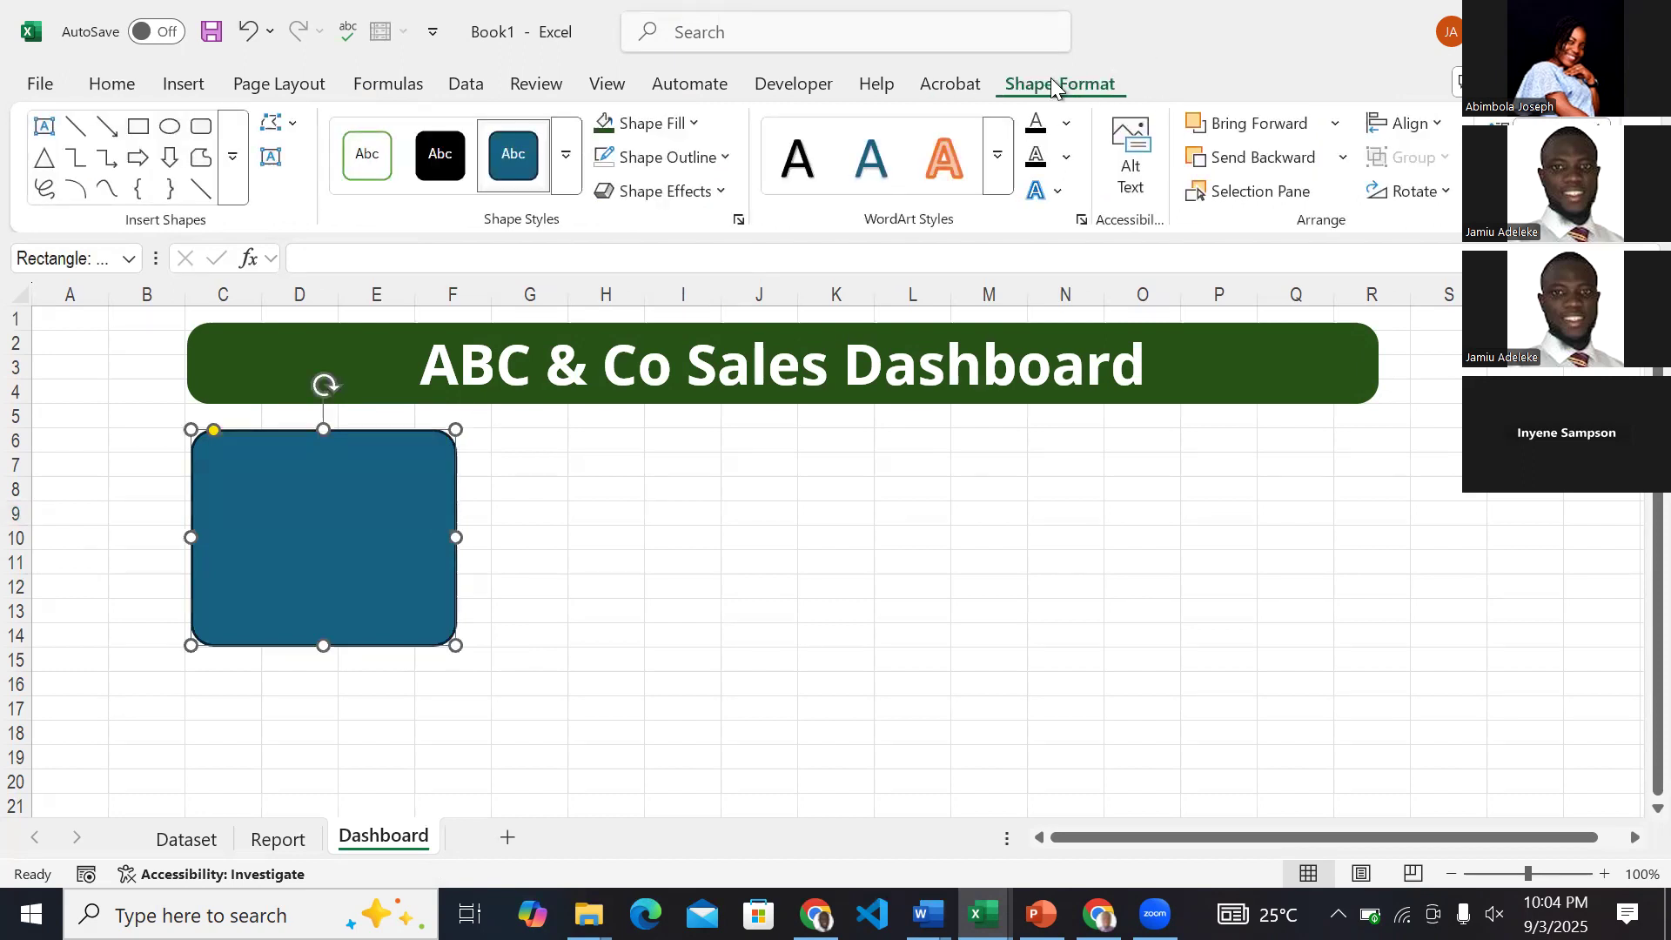
click(646, 123)
click(601, 291)
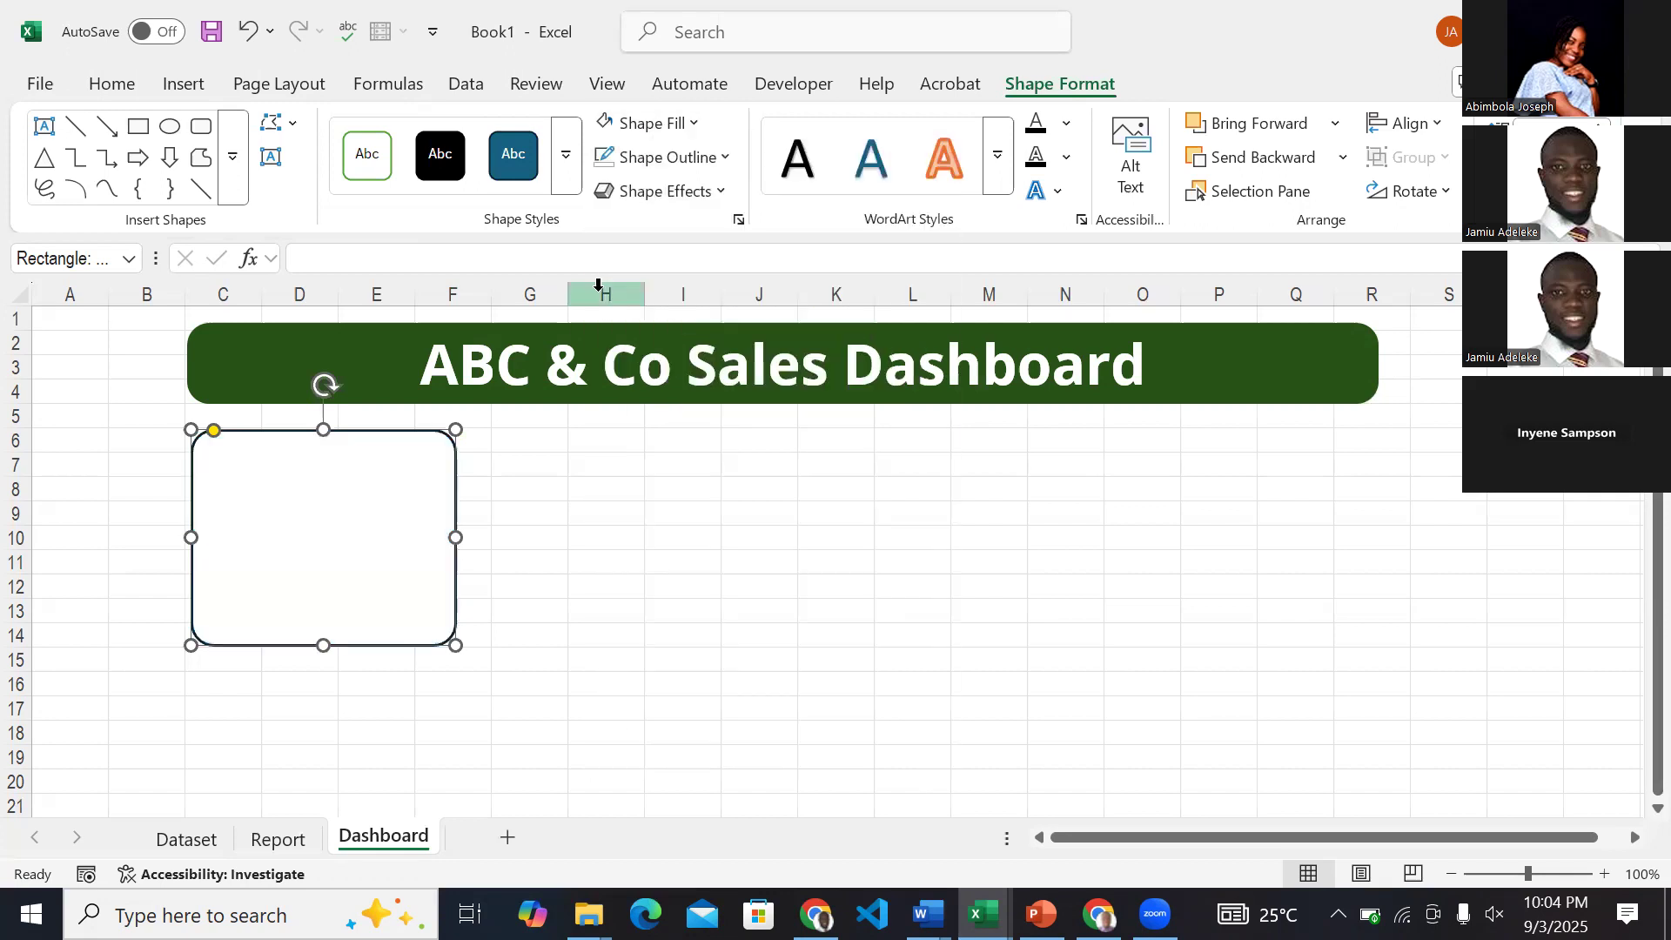
click(703, 158)
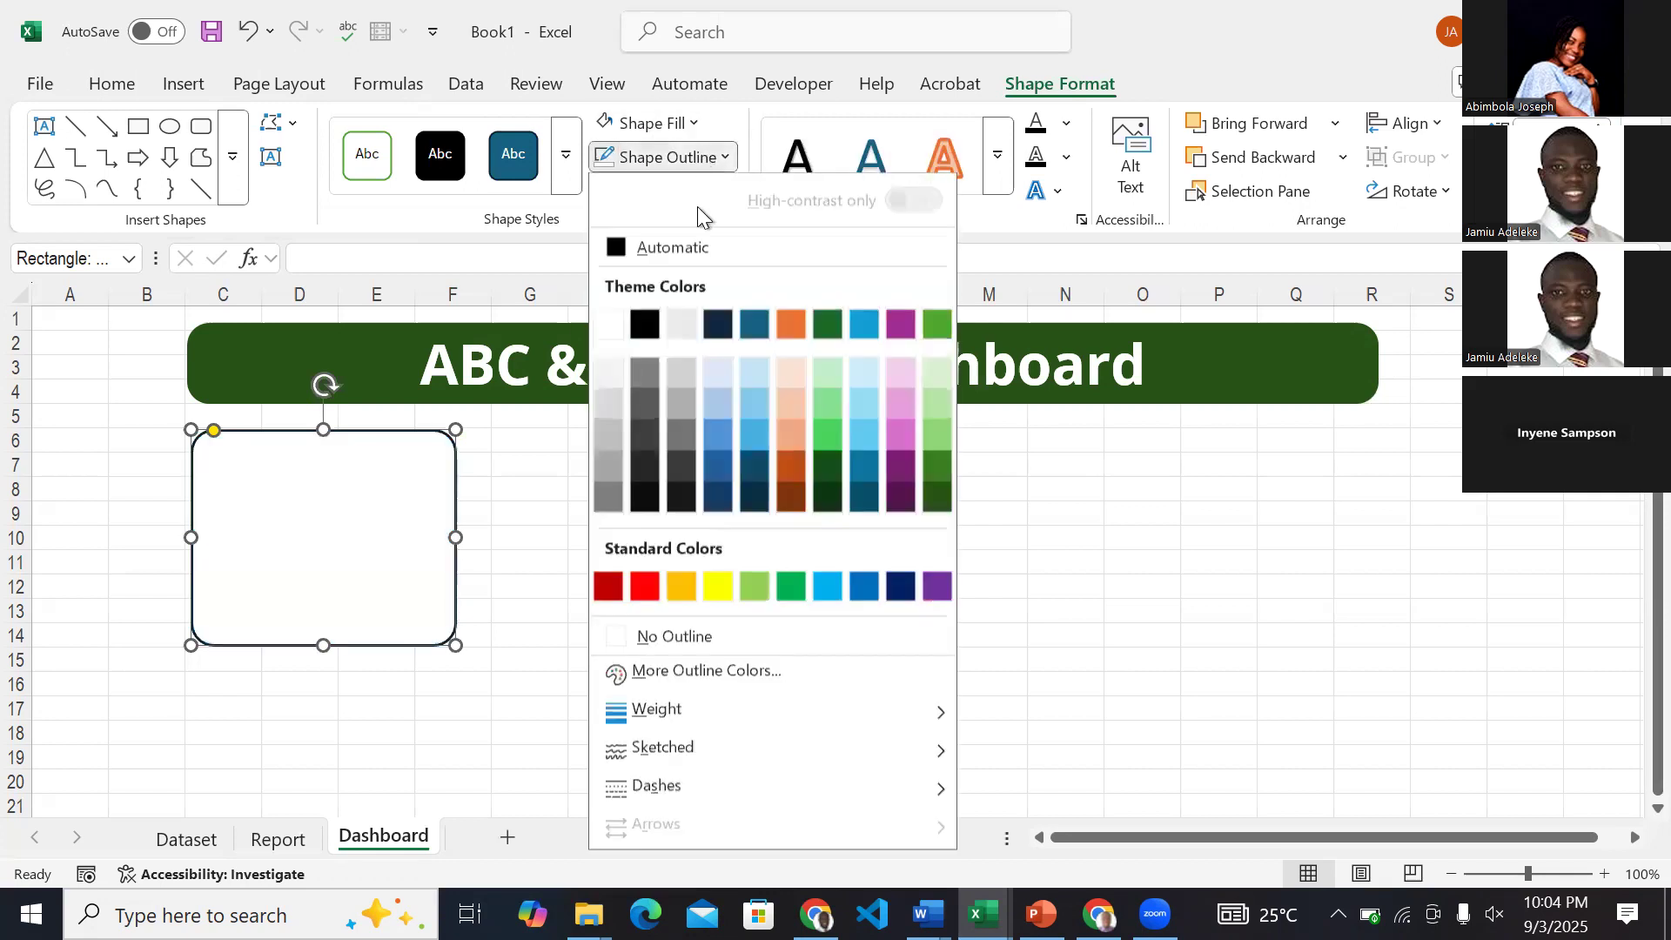
click(938, 495)
click(997, 574)
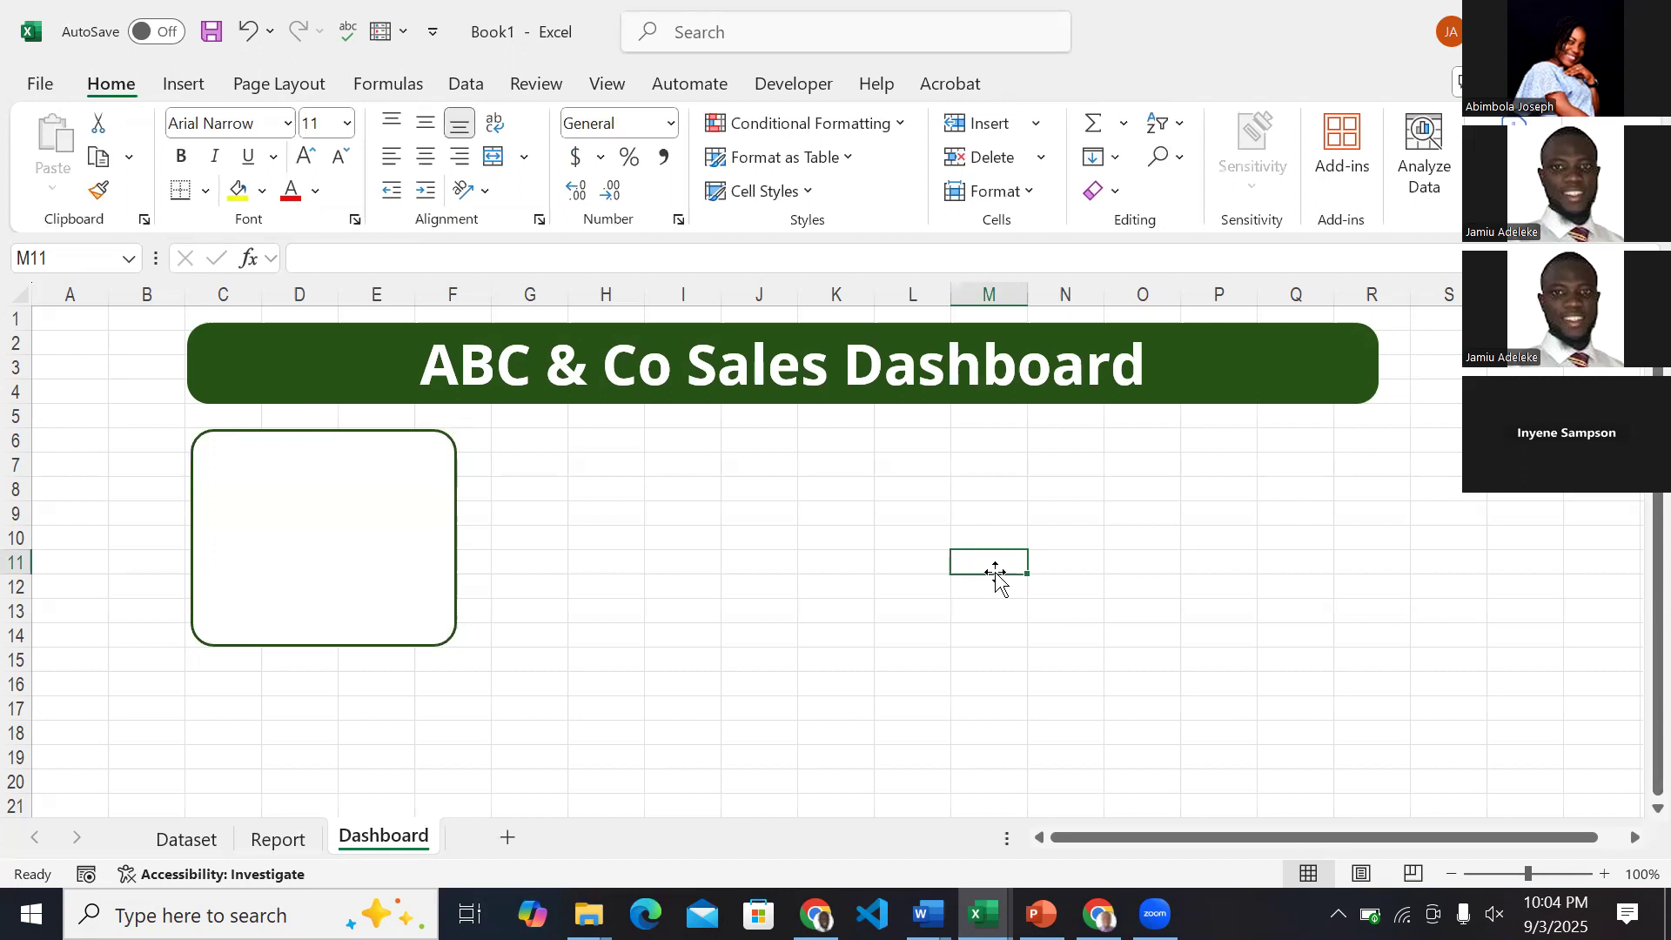
Duplicate the card twice and space the copies evenly in a row to its right beneath the title banner.
click(403, 525)
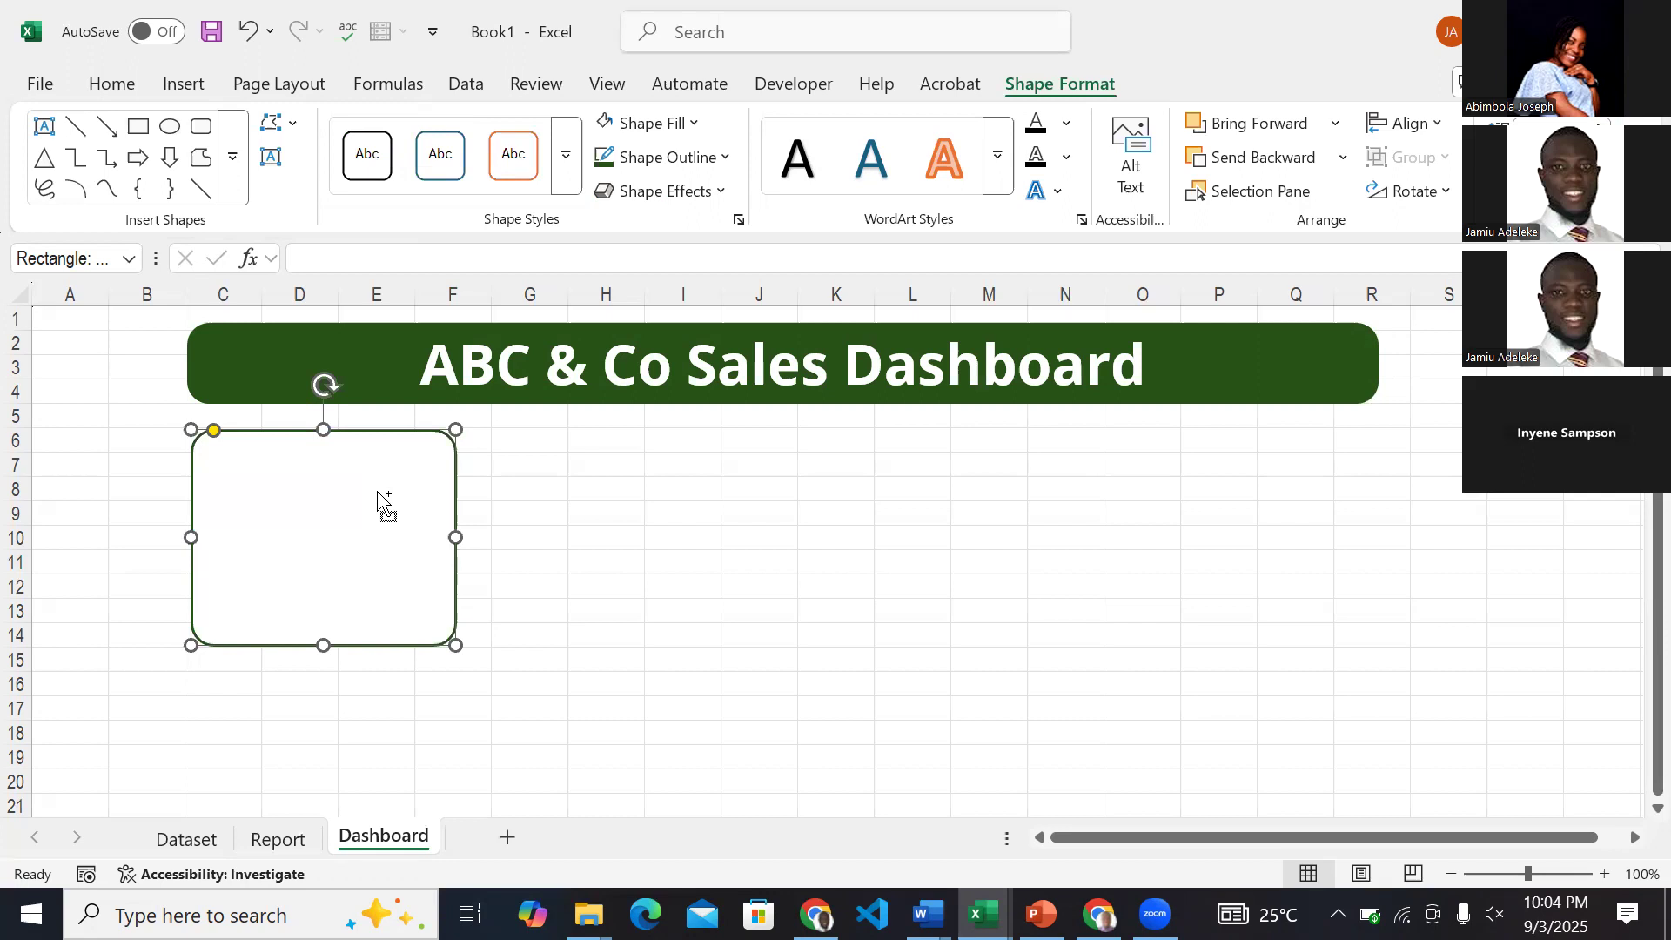
key(ctrl+d)
drag(398, 513, 706, 491)
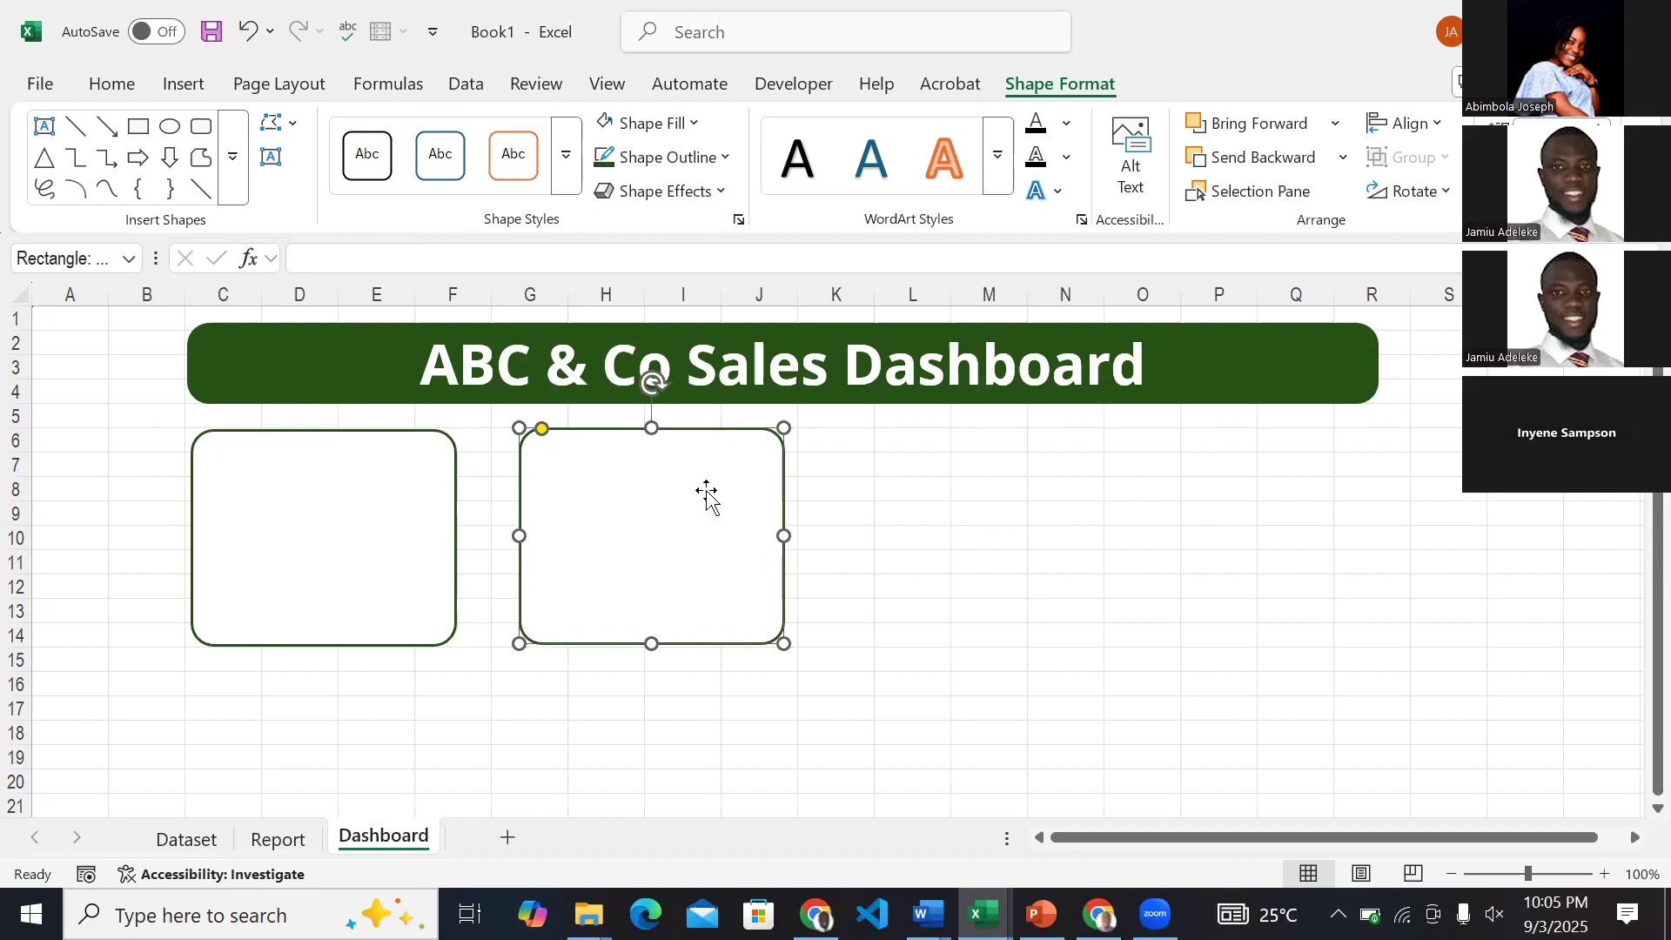
key(ctrl+d)
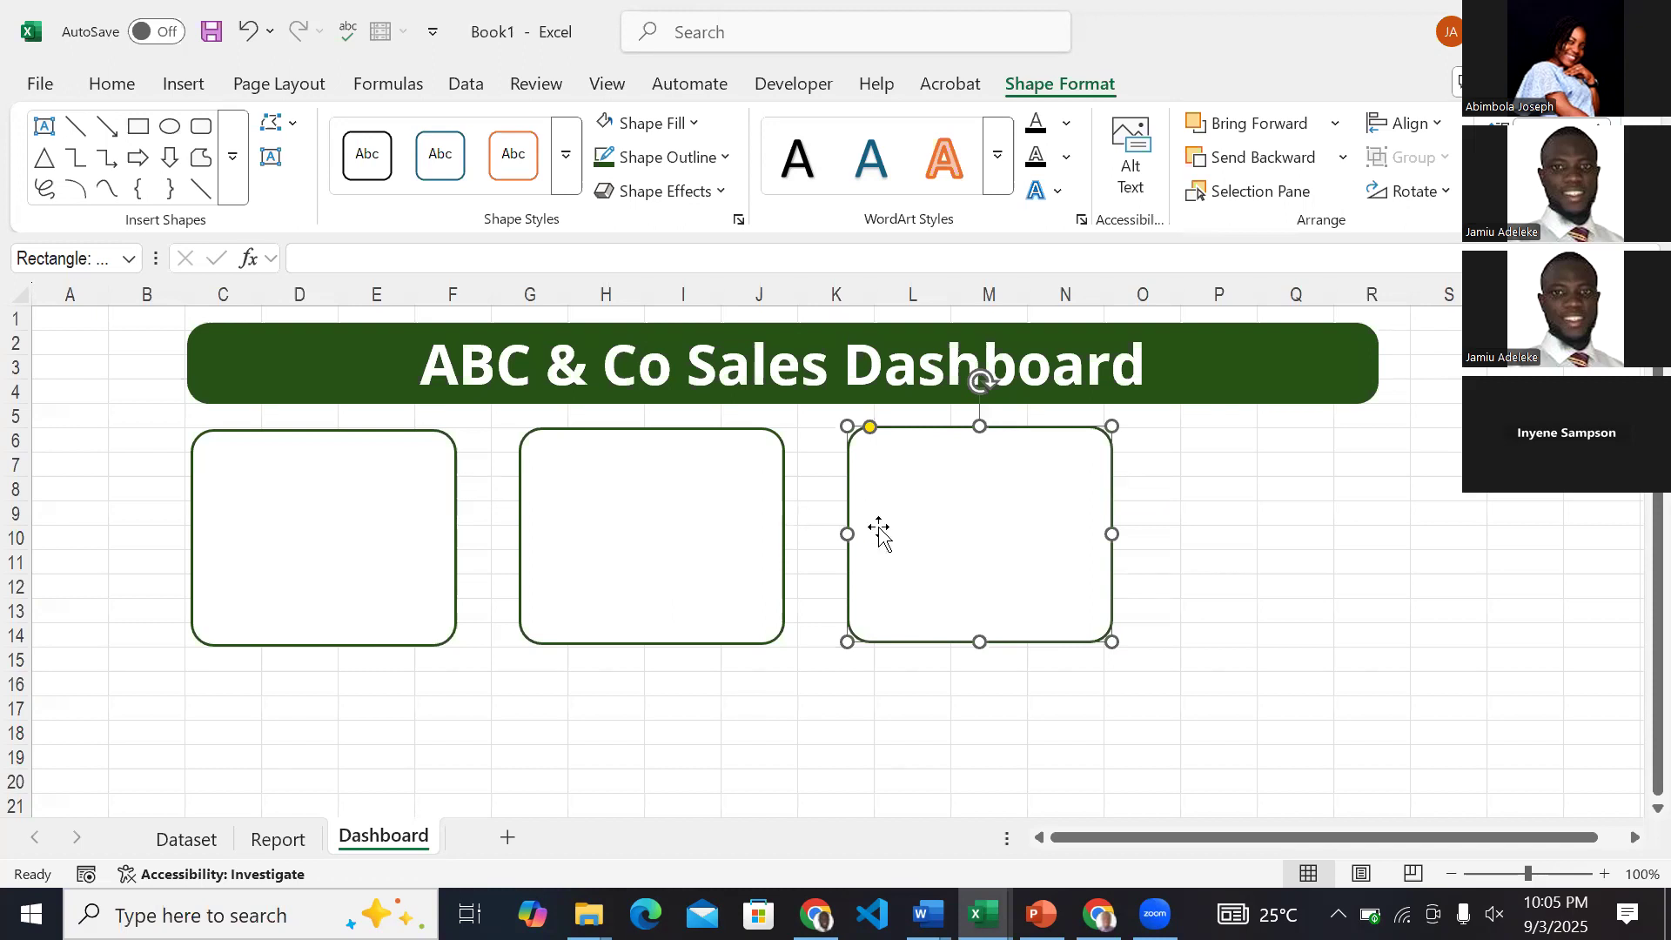
click(1220, 653)
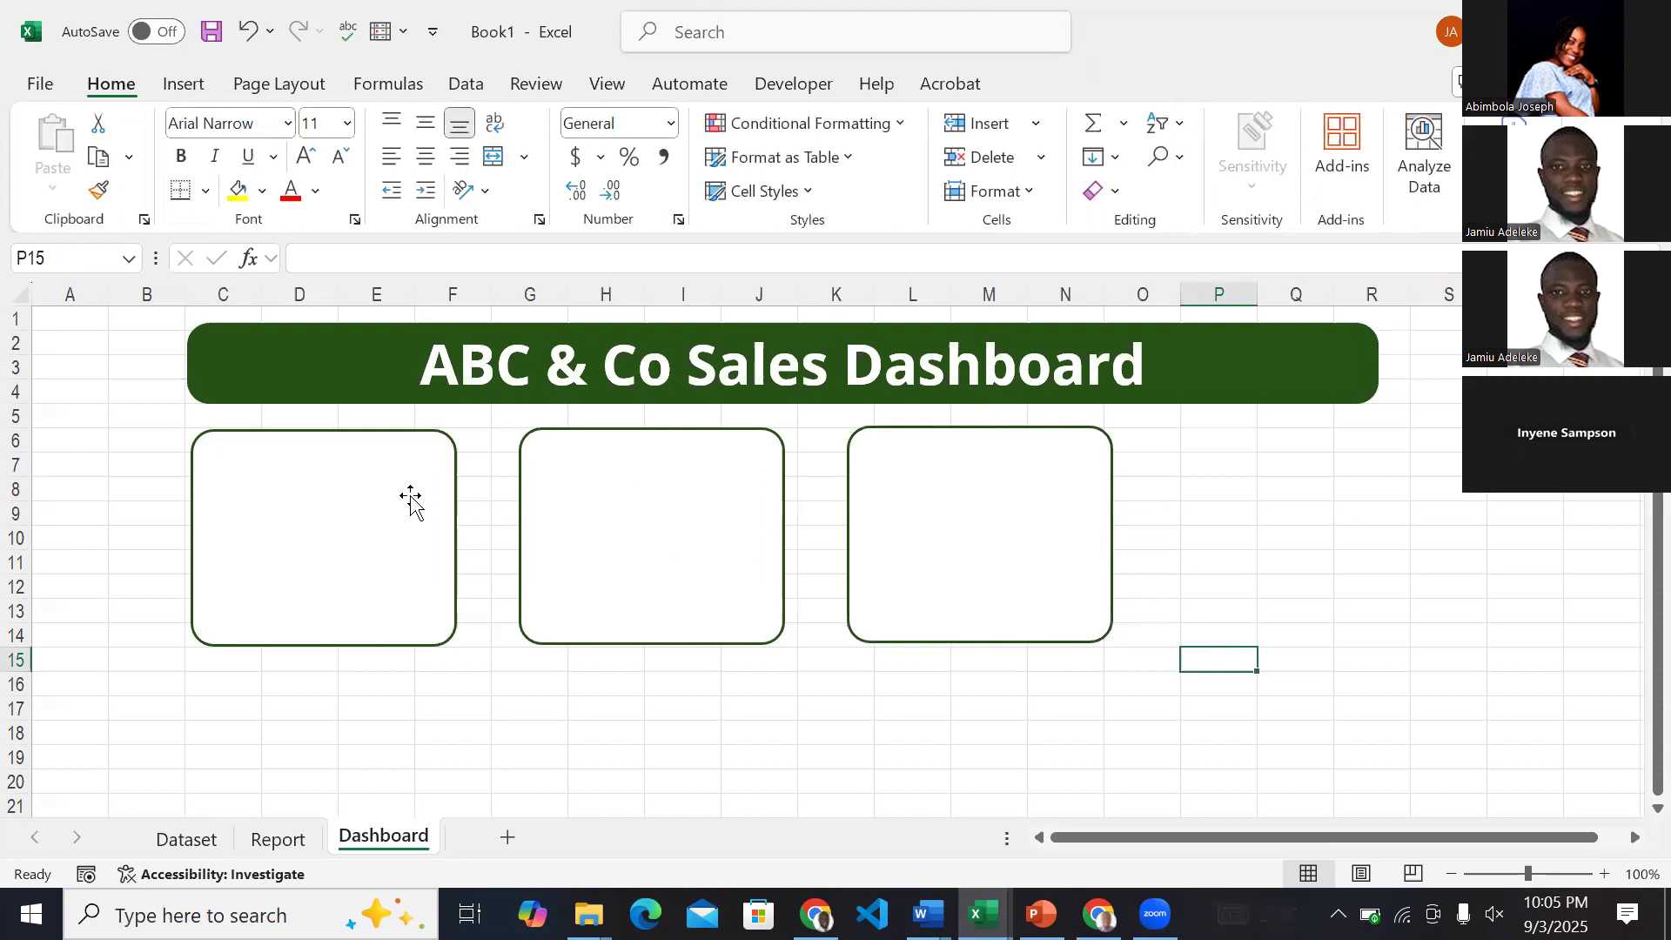
Check the contents of the KPI cards in the ExcelDashboardZart workbook and return to Book1.
click(984, 914)
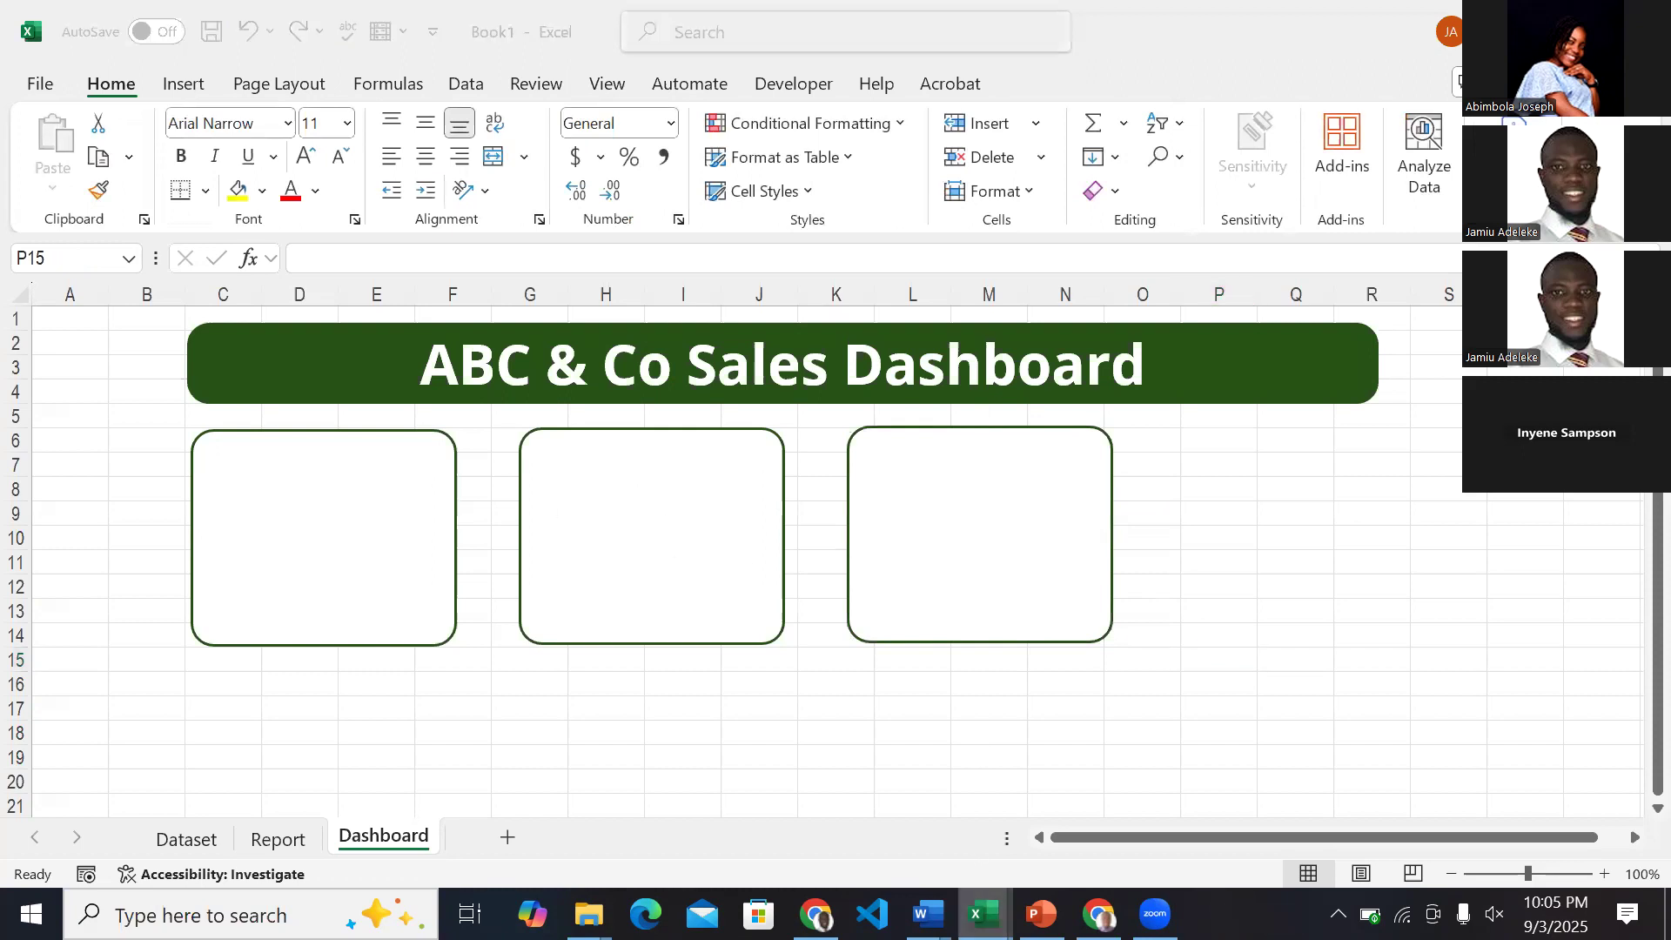
click(1012, 829)
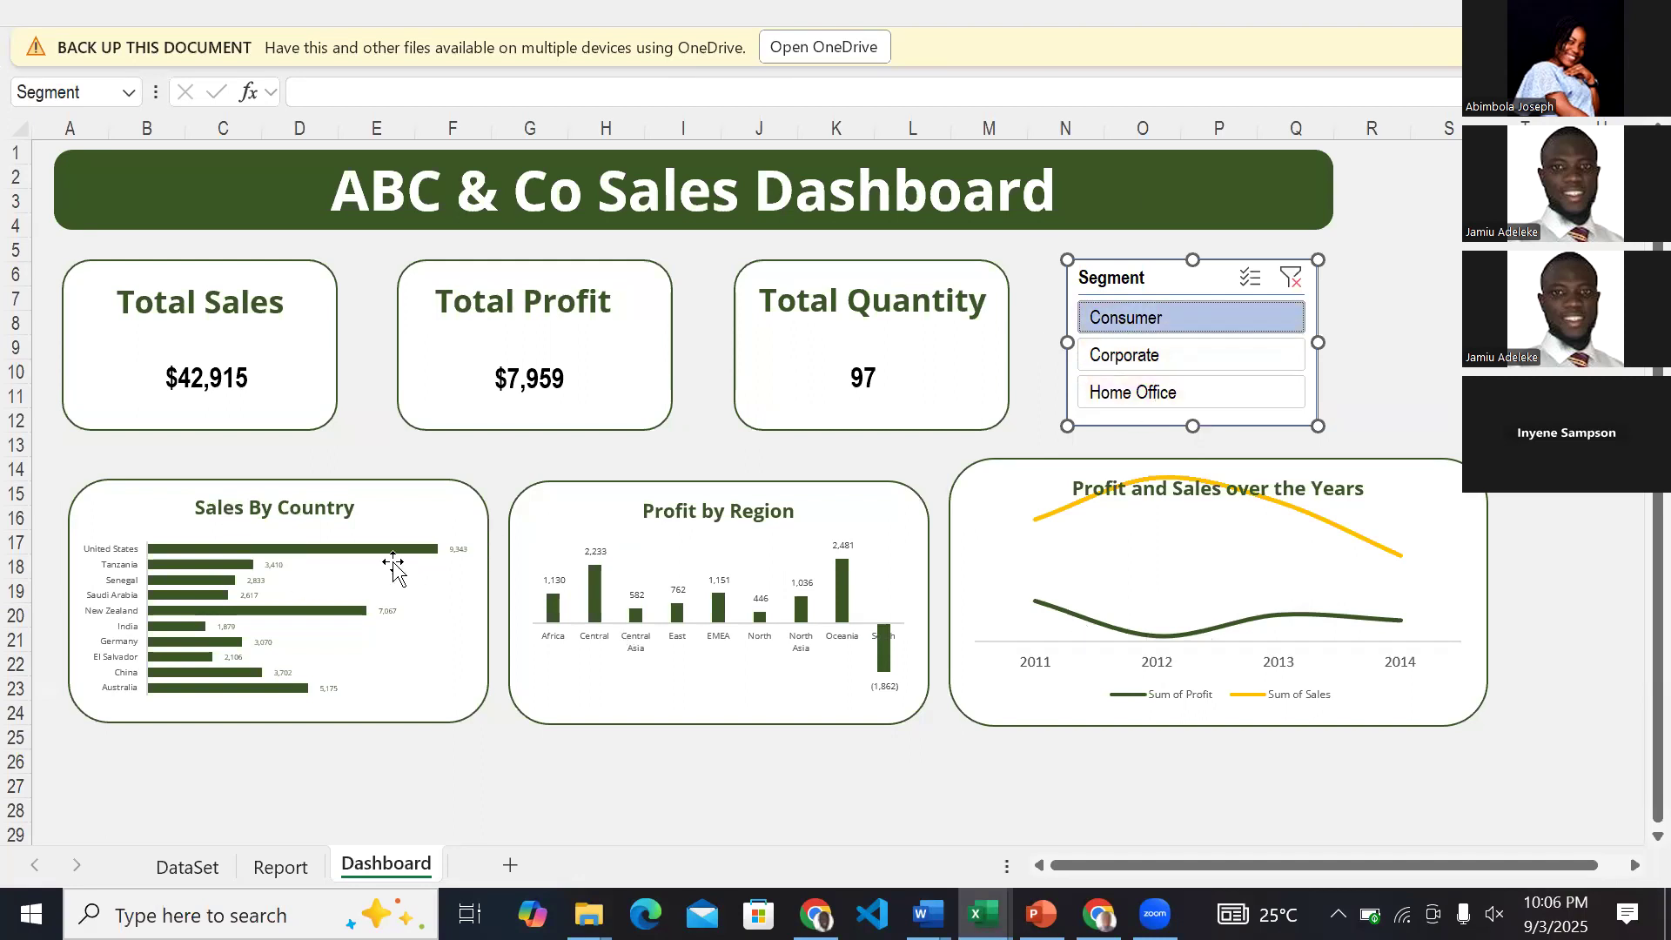
mouse_move(984, 914)
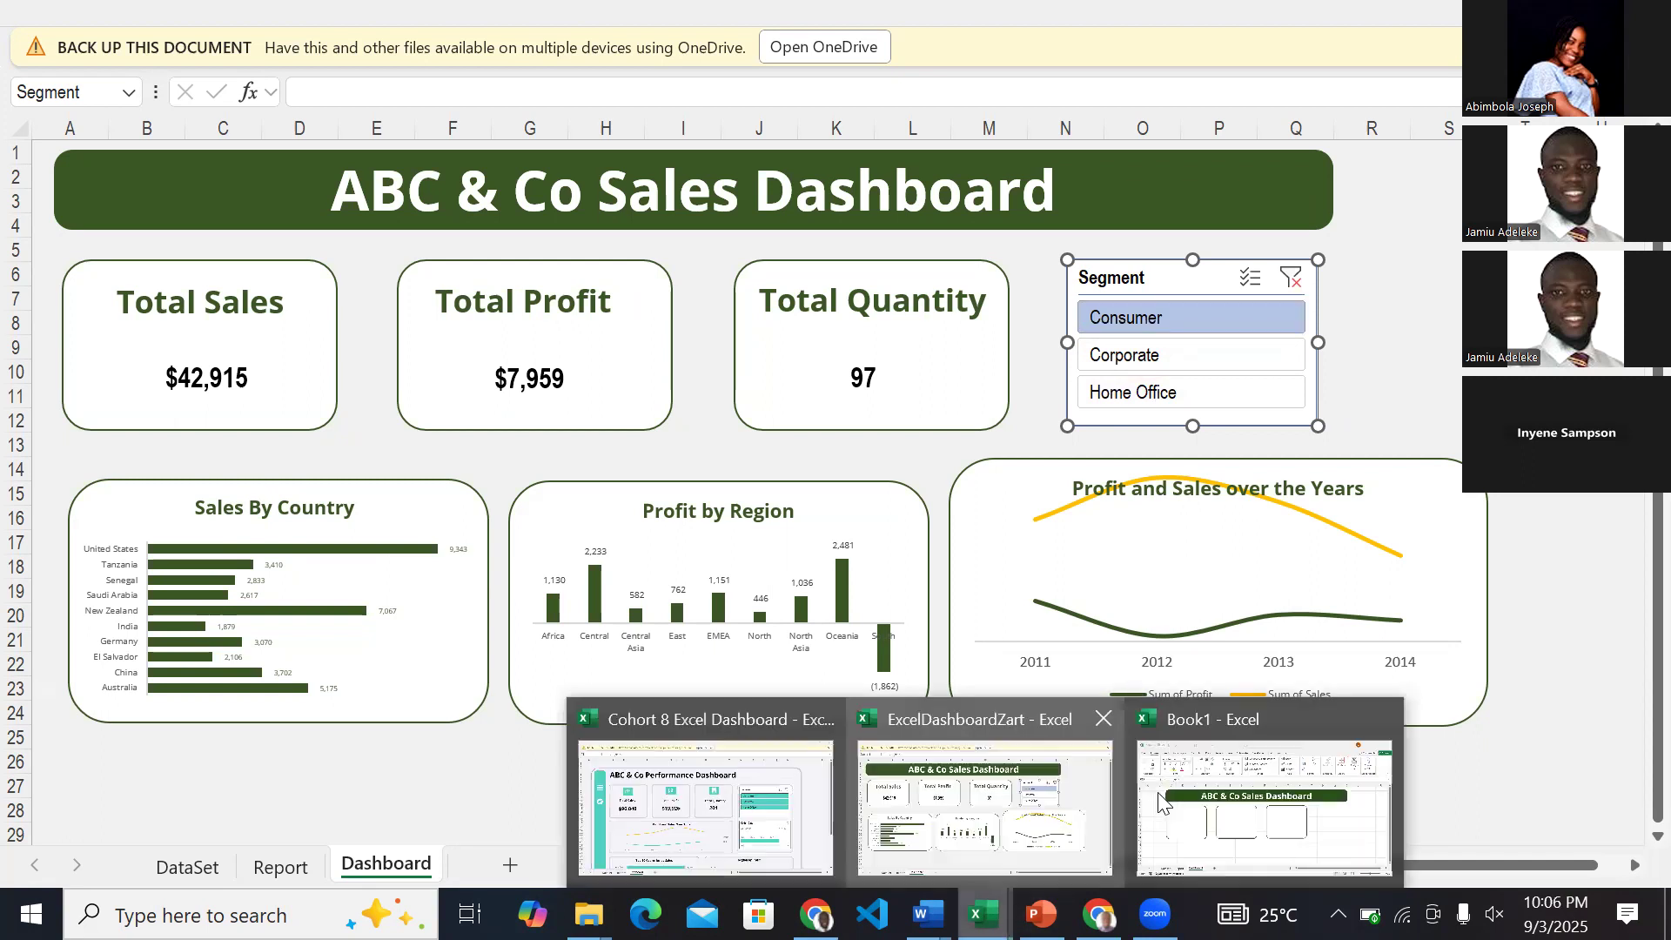
click(1236, 804)
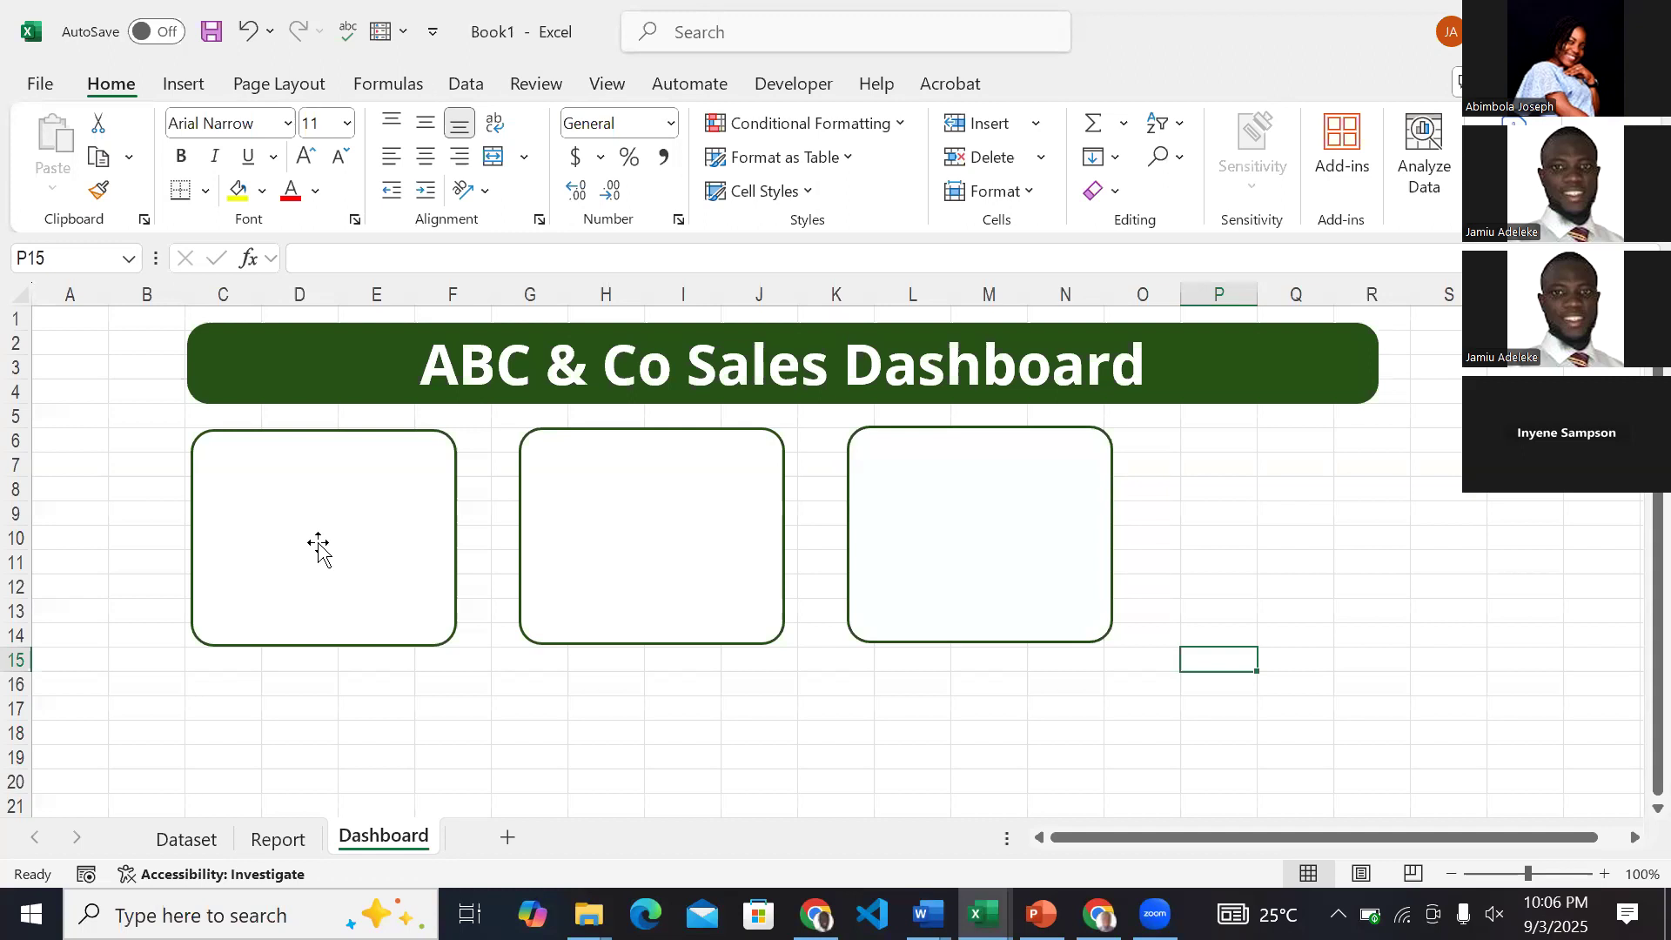
Duplicate the first card, place the copy directly below it, and widen it to cover about C16 to H24.
scroll(319, 545, down, 2)
click(322, 470)
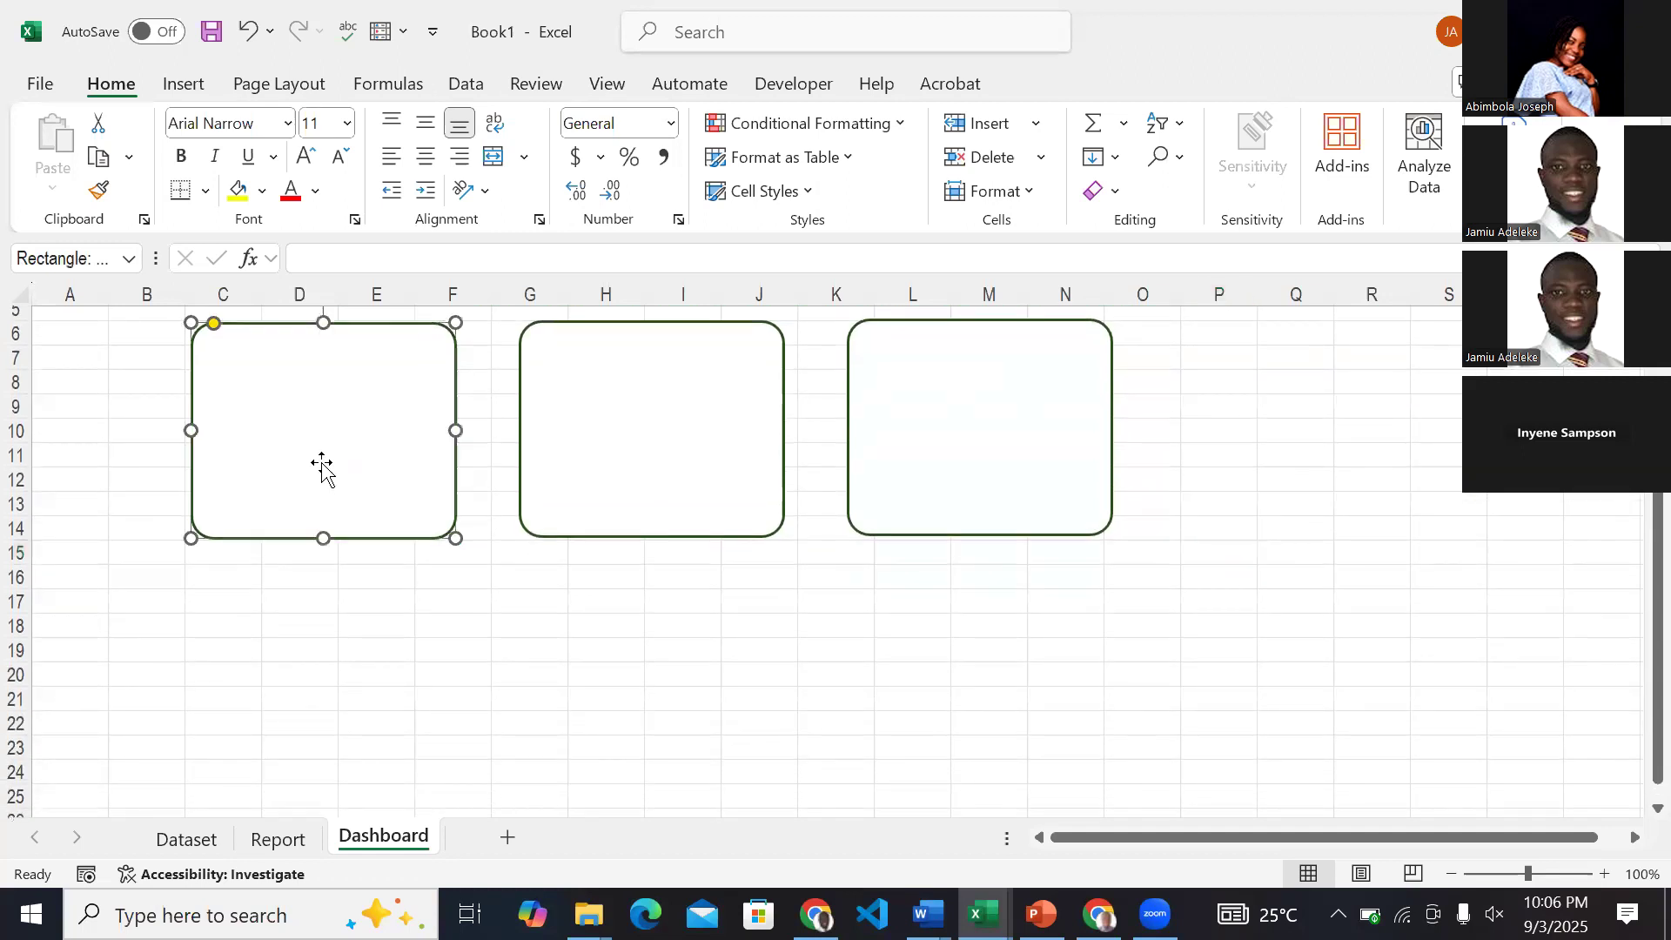
key(ctrl+d)
drag(321, 501, 300, 688)
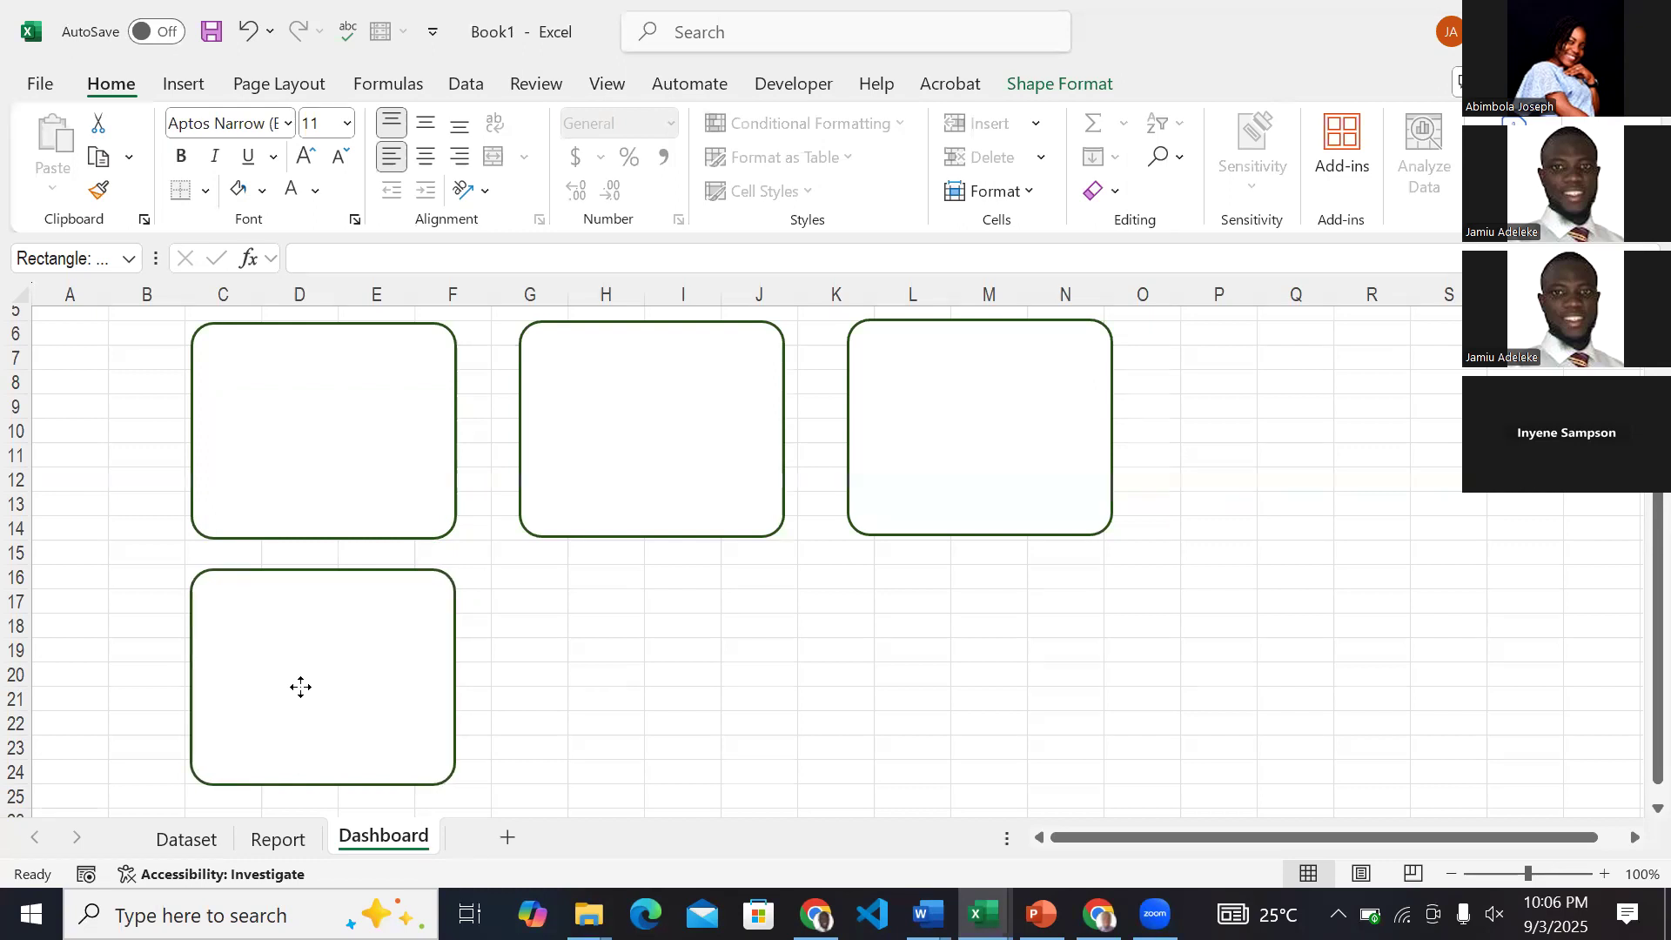
click(300, 688)
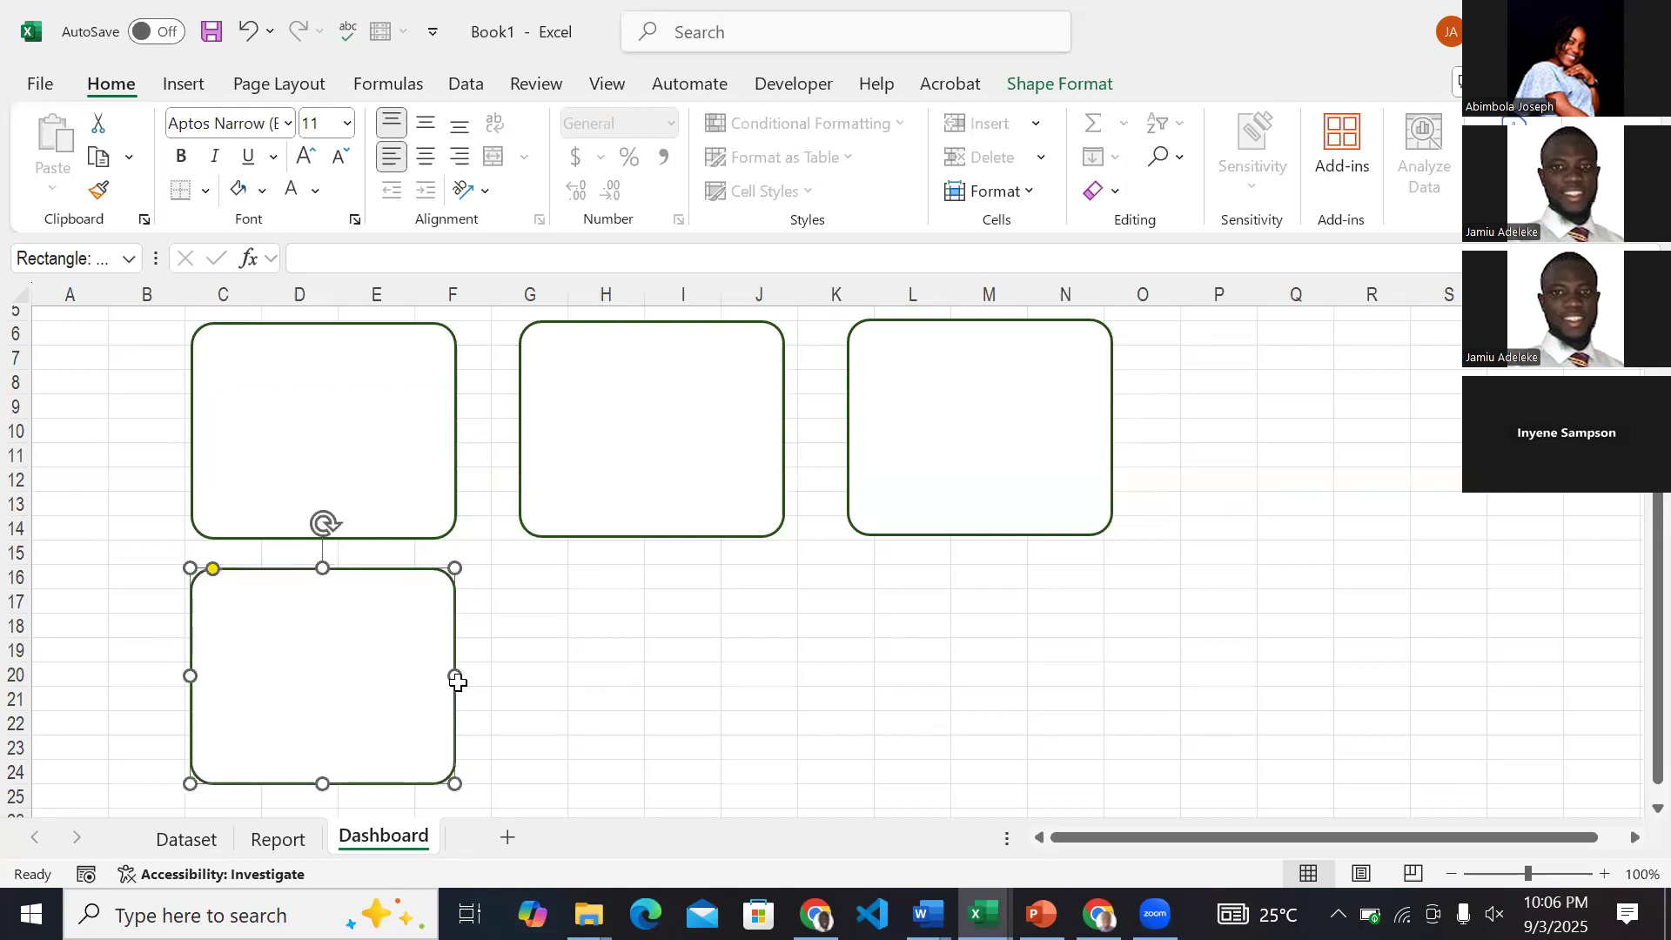
drag(456, 678, 643, 684)
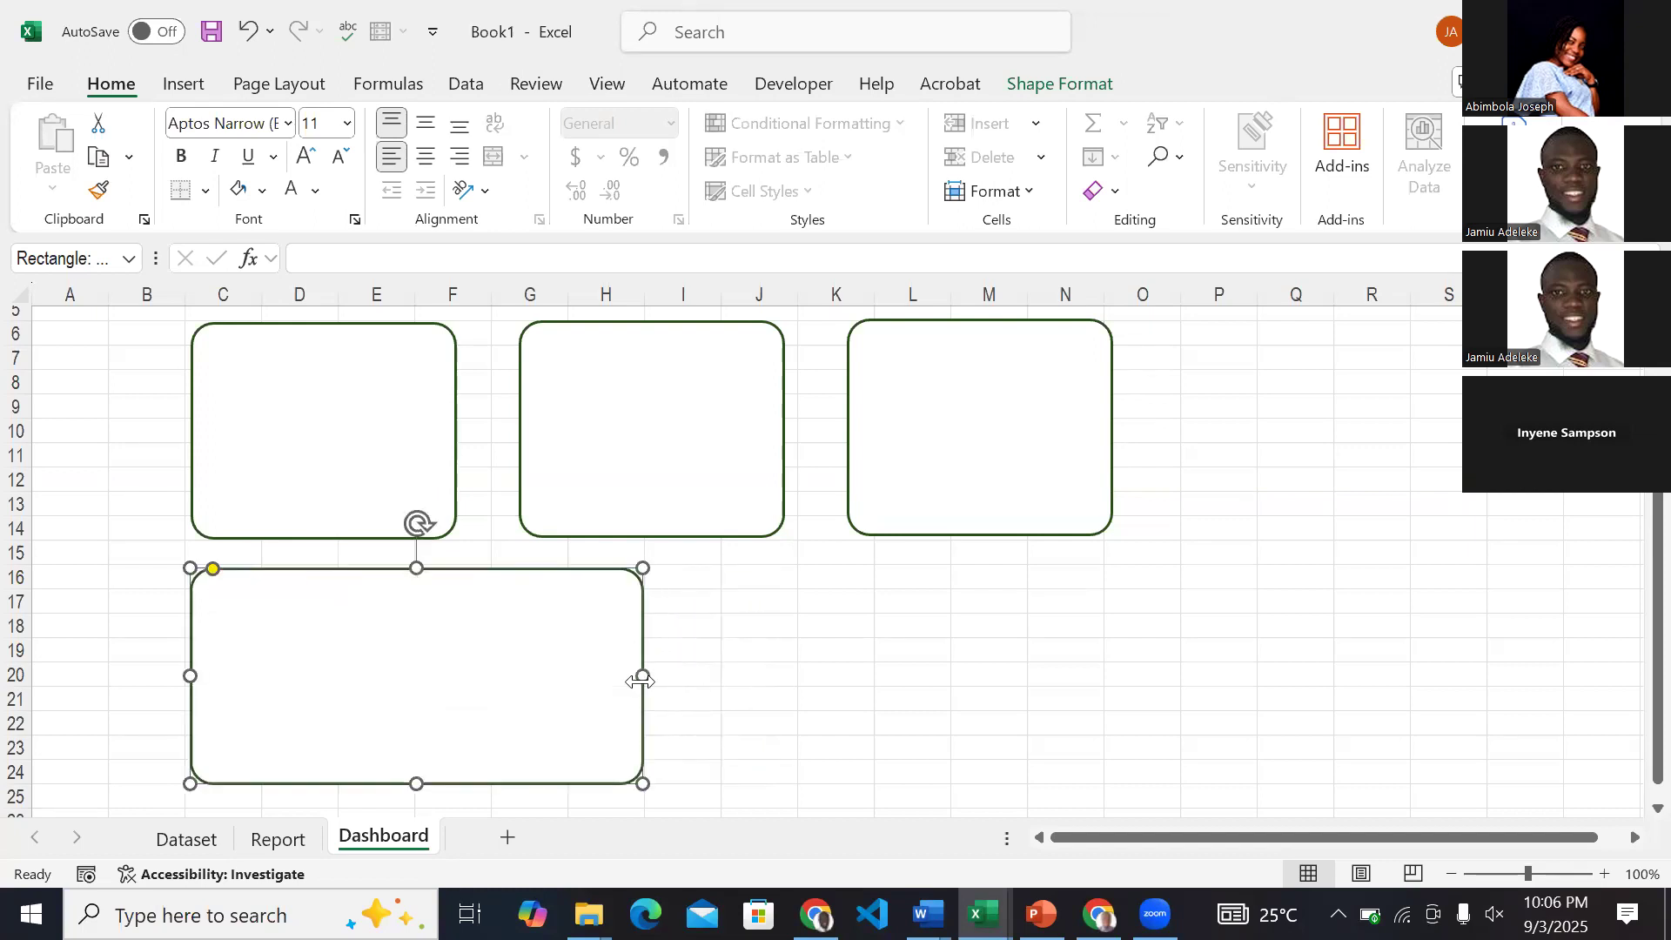
Duplicate the wide card and place the copy beside it in the second row, covering about I16 to O24.
key(ctrl+d)
scroll(540, 636, down, 2)
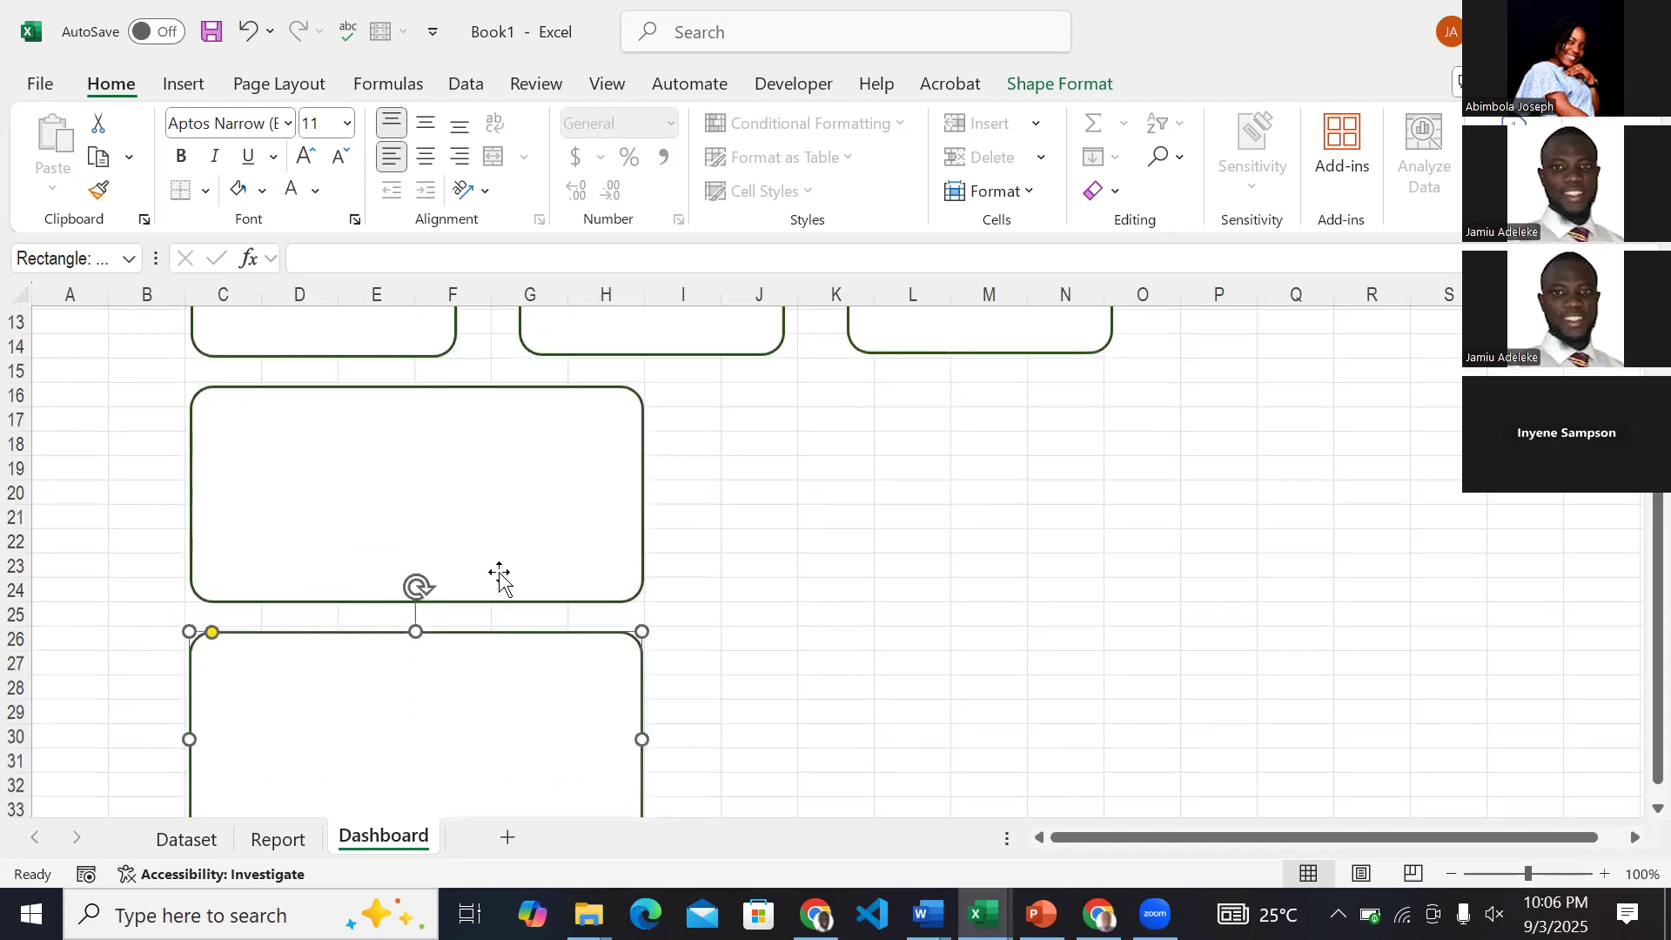
scroll(392, 444, up, 2)
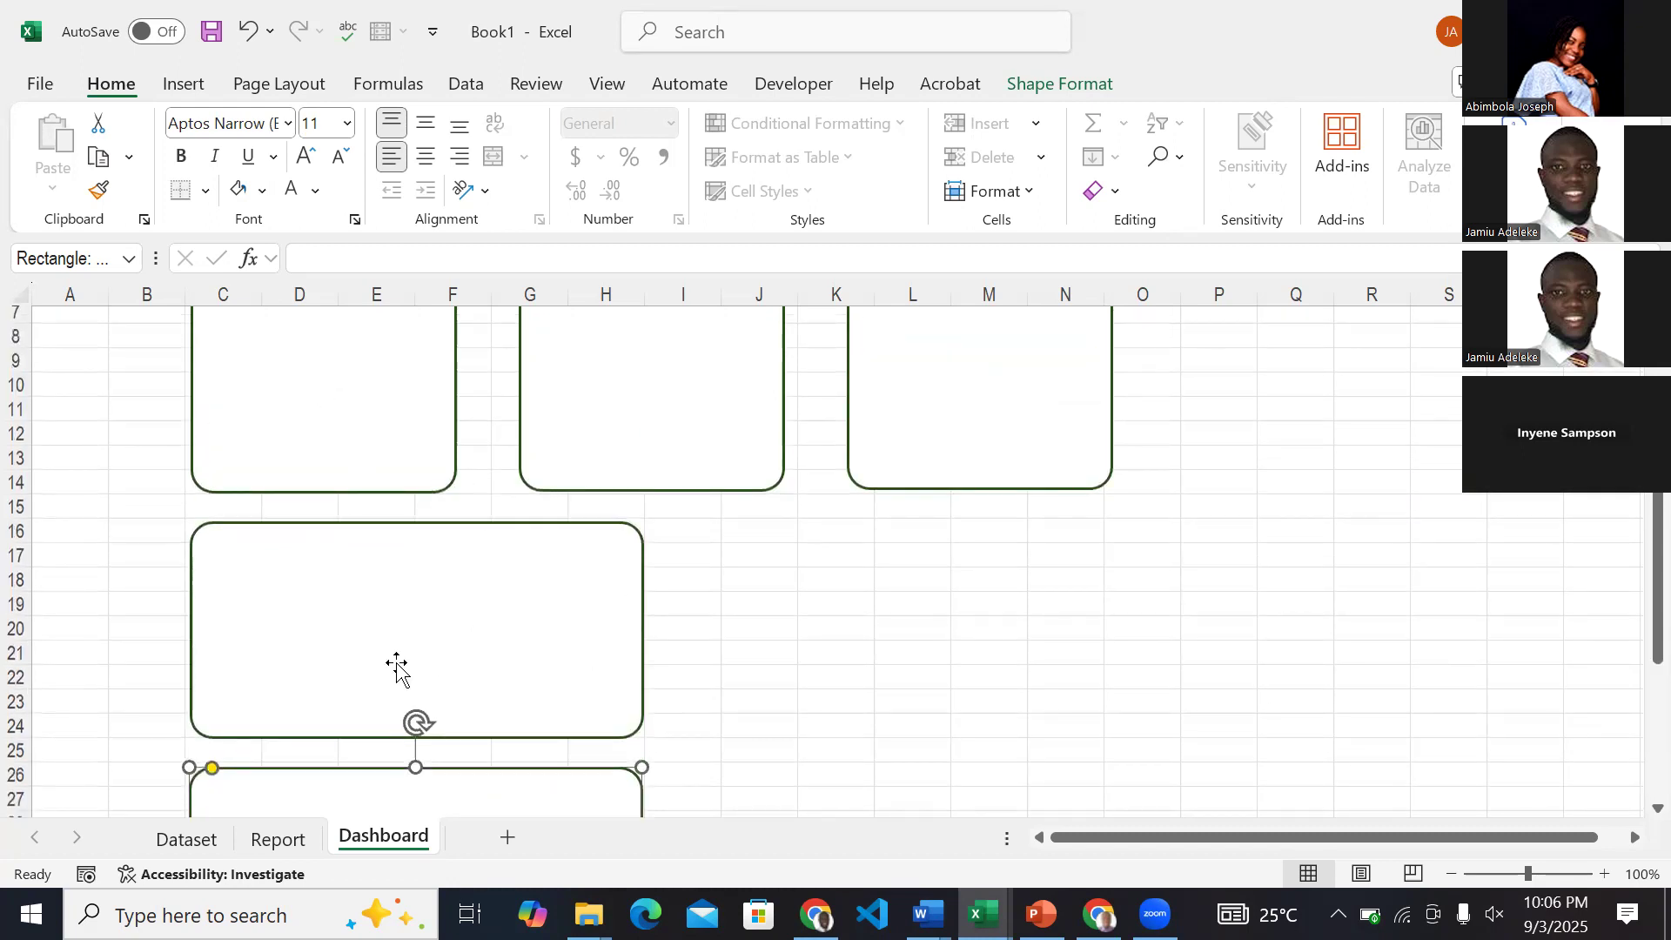
scroll(390, 542, up, 1)
scroll(388, 531, up, 1)
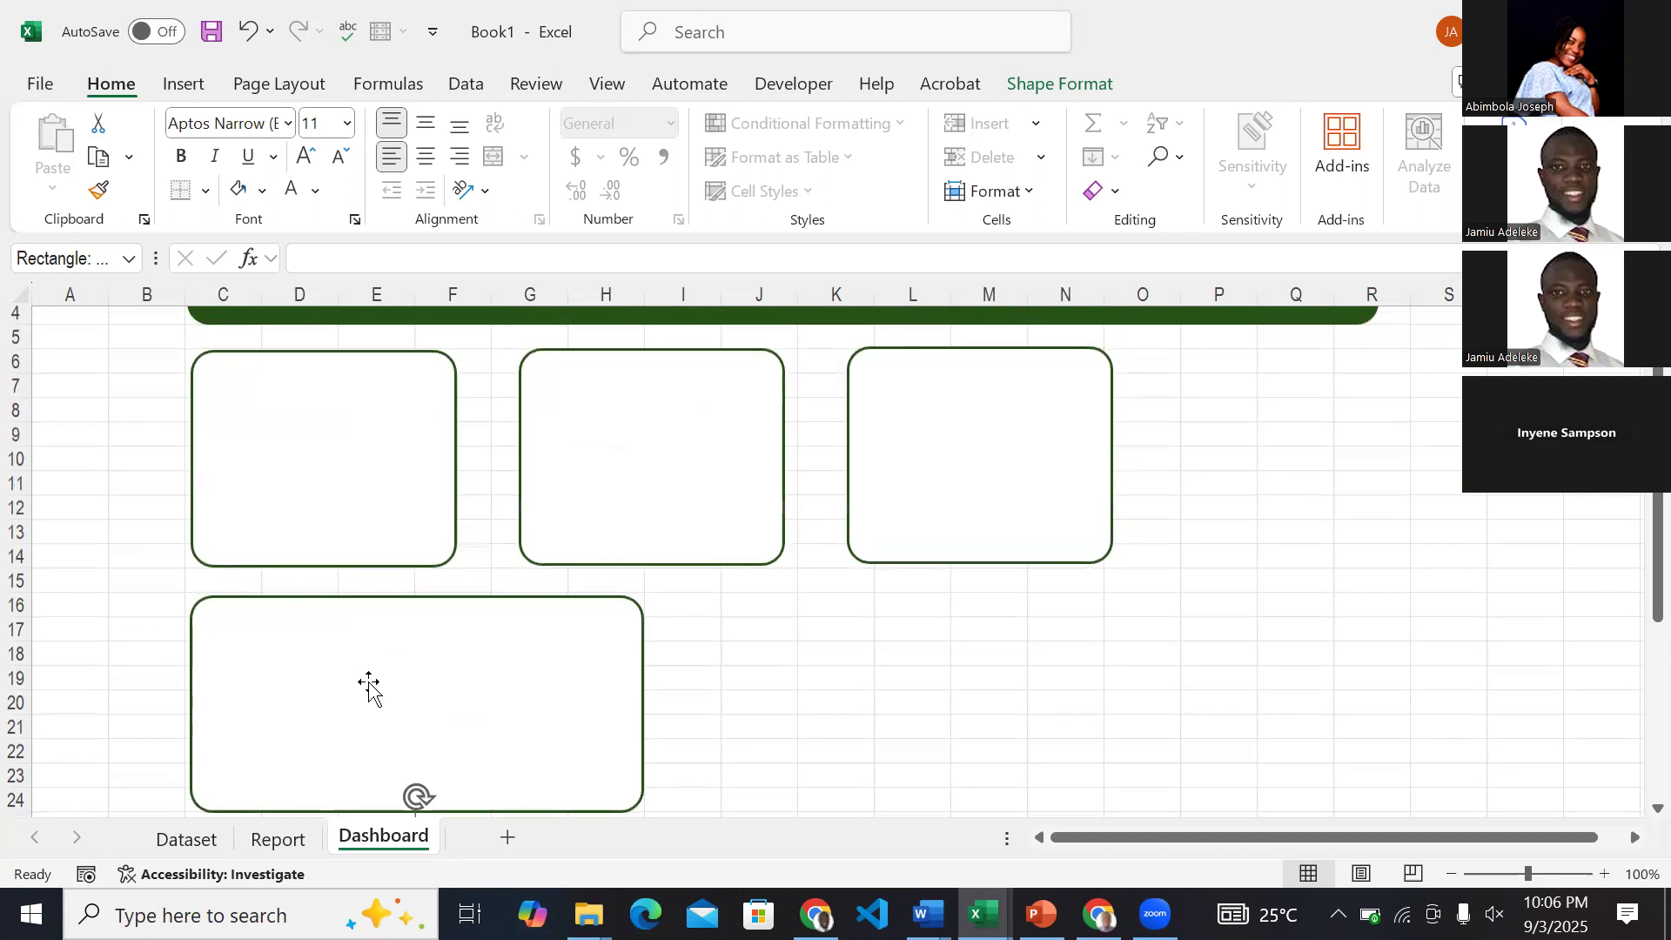
scroll(368, 688, down, 3)
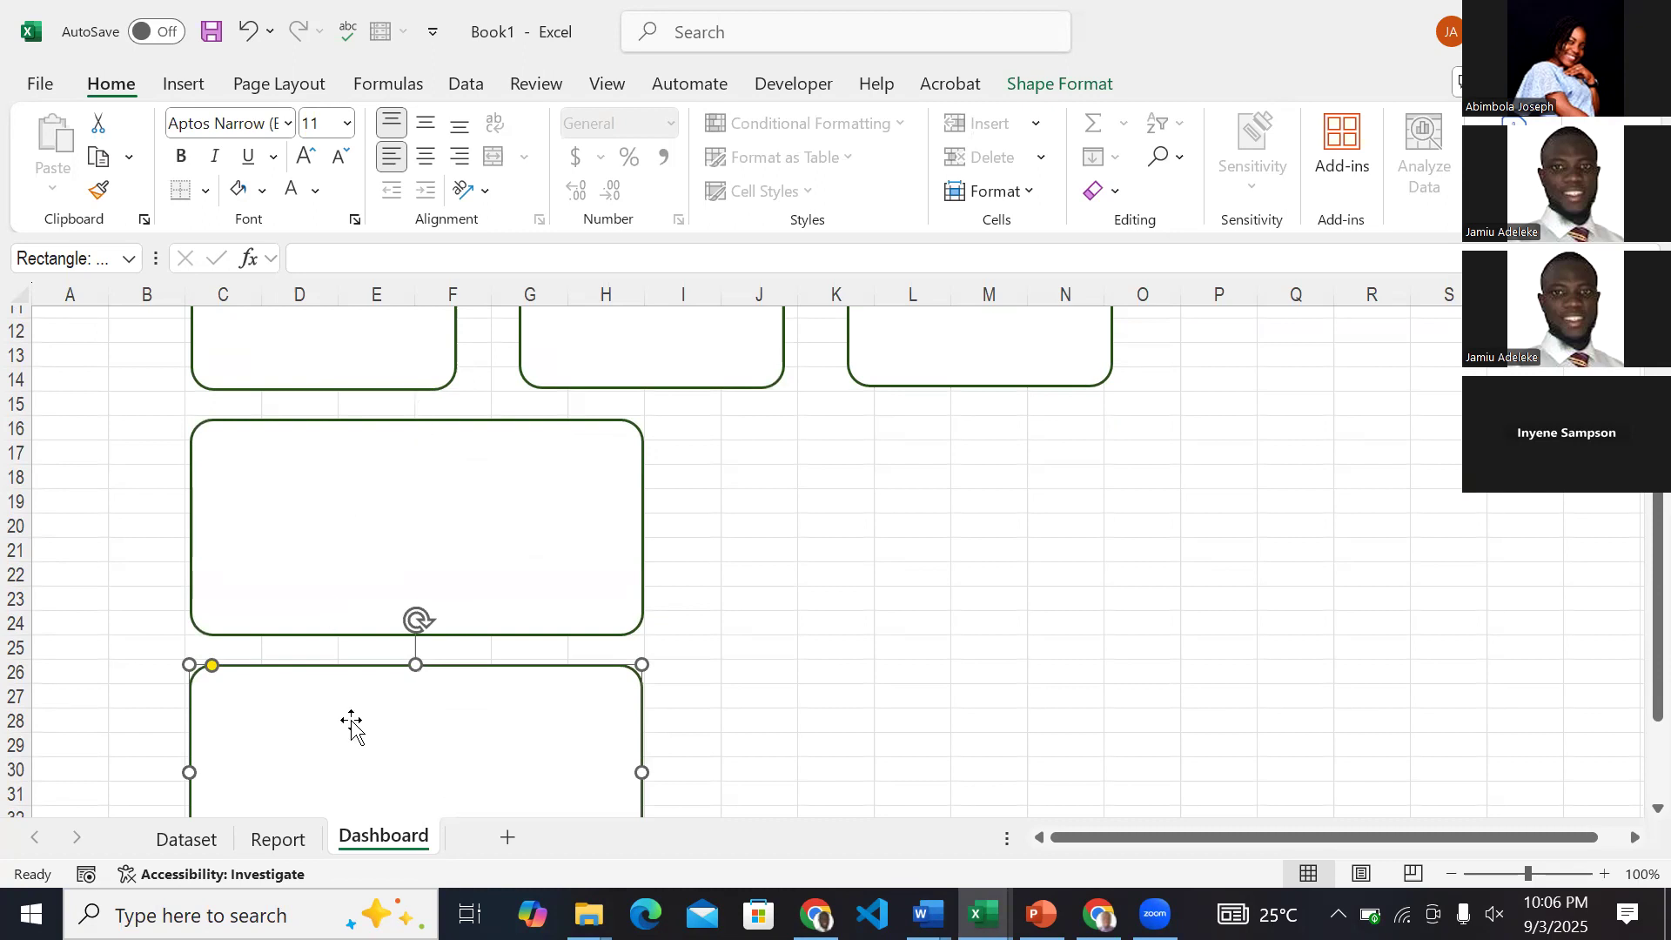
drag(369, 768, 867, 523)
scroll(867, 523, right, 2)
scroll(866, 522, up, 2)
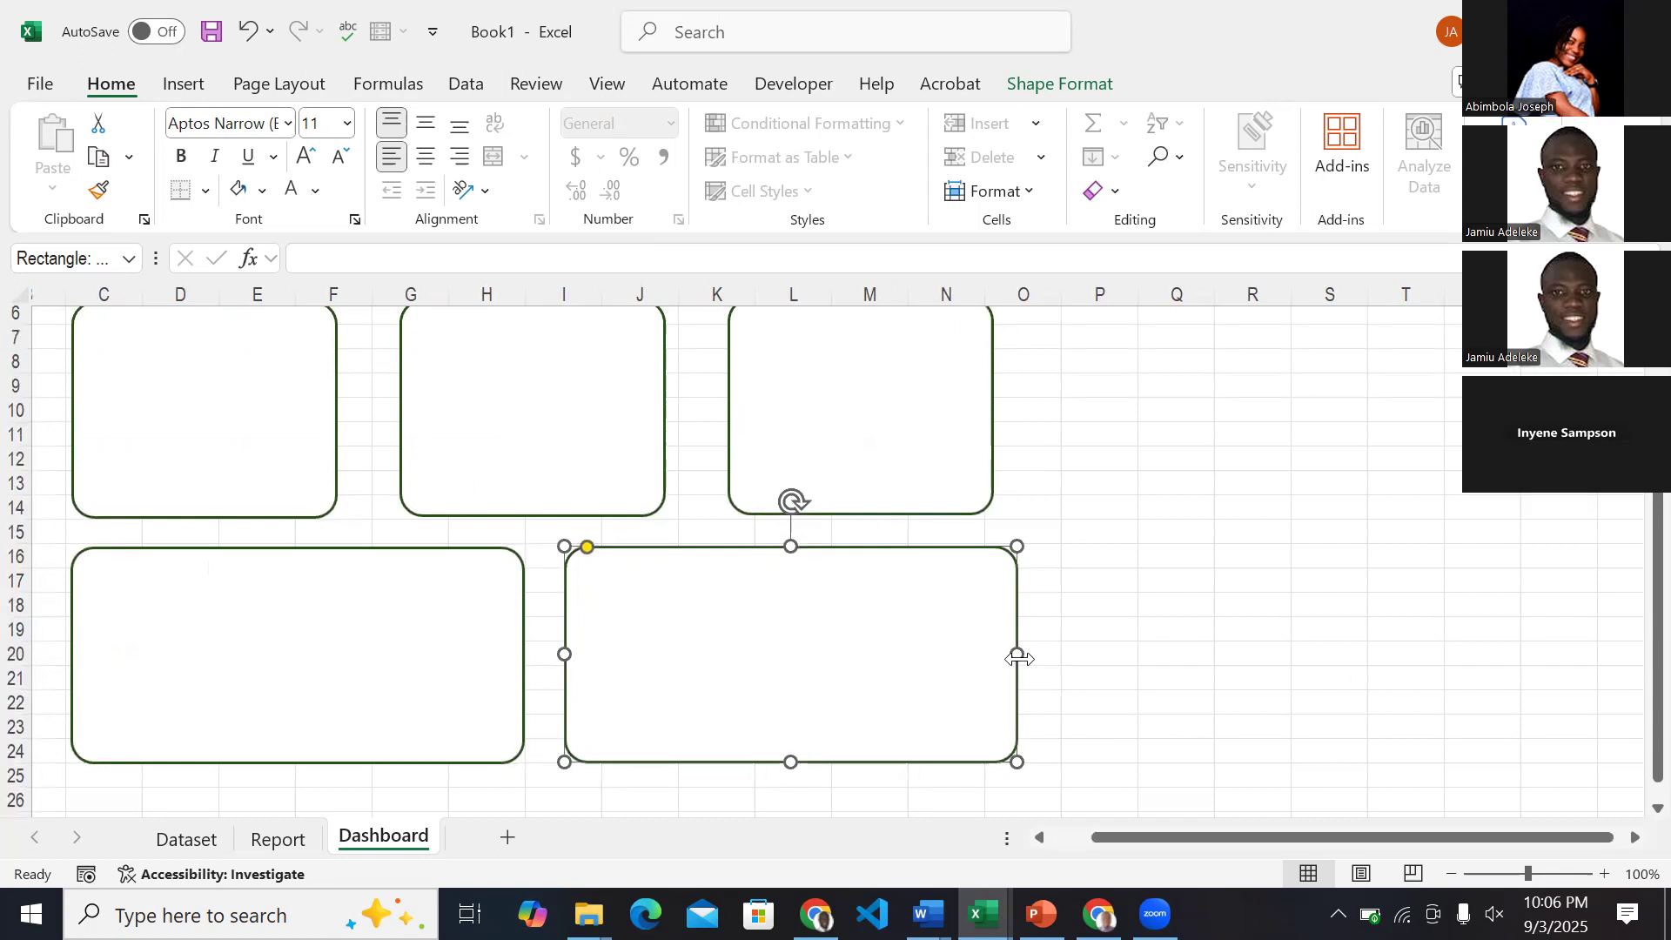
Duplicate the wide card again at the second row's right end and enlarge the copy to cover about P13 to V24.
scroll(1020, 660, right, 1)
scroll(1020, 660, left, 1)
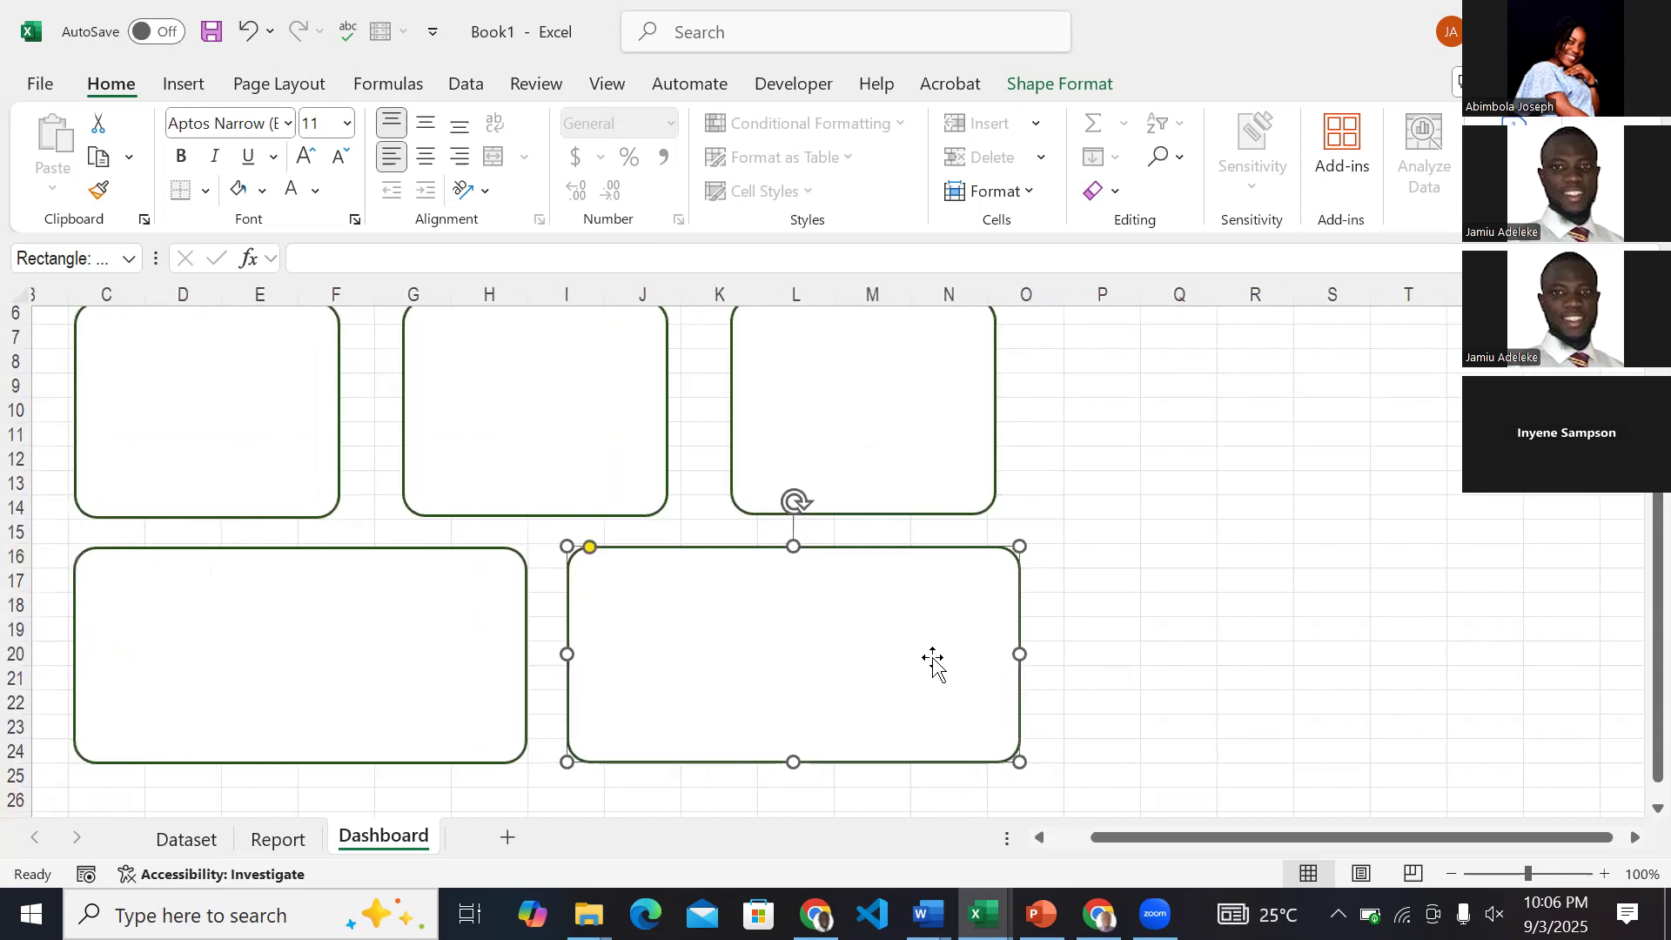
key(ctrl+d)
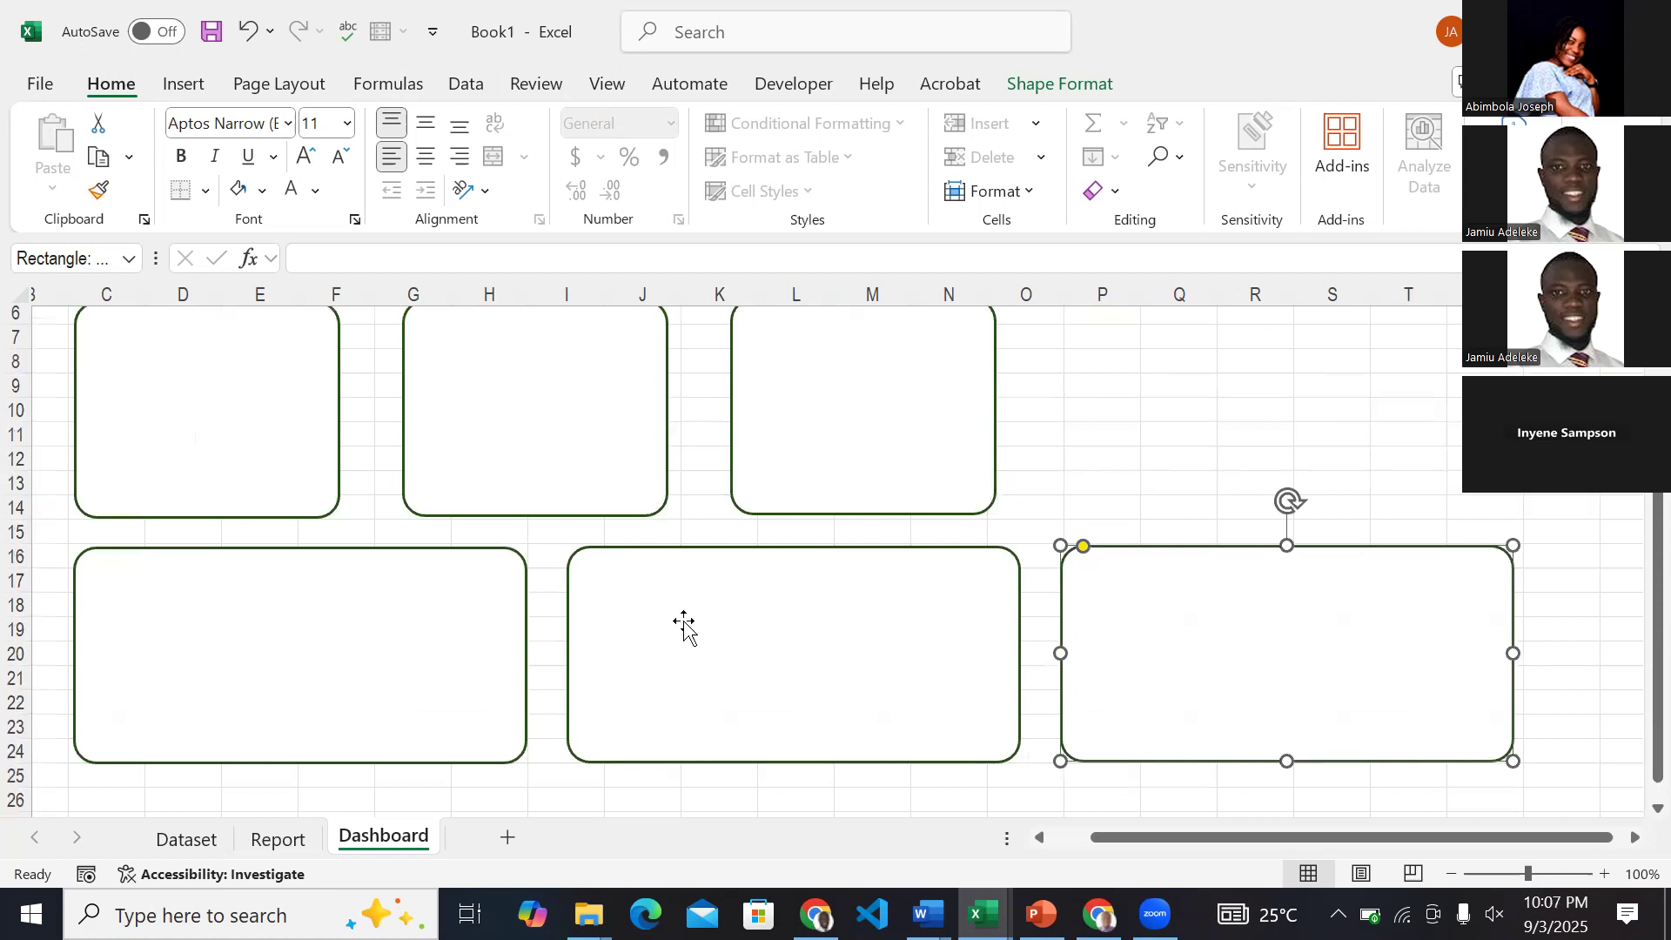
scroll(685, 622, right, 5)
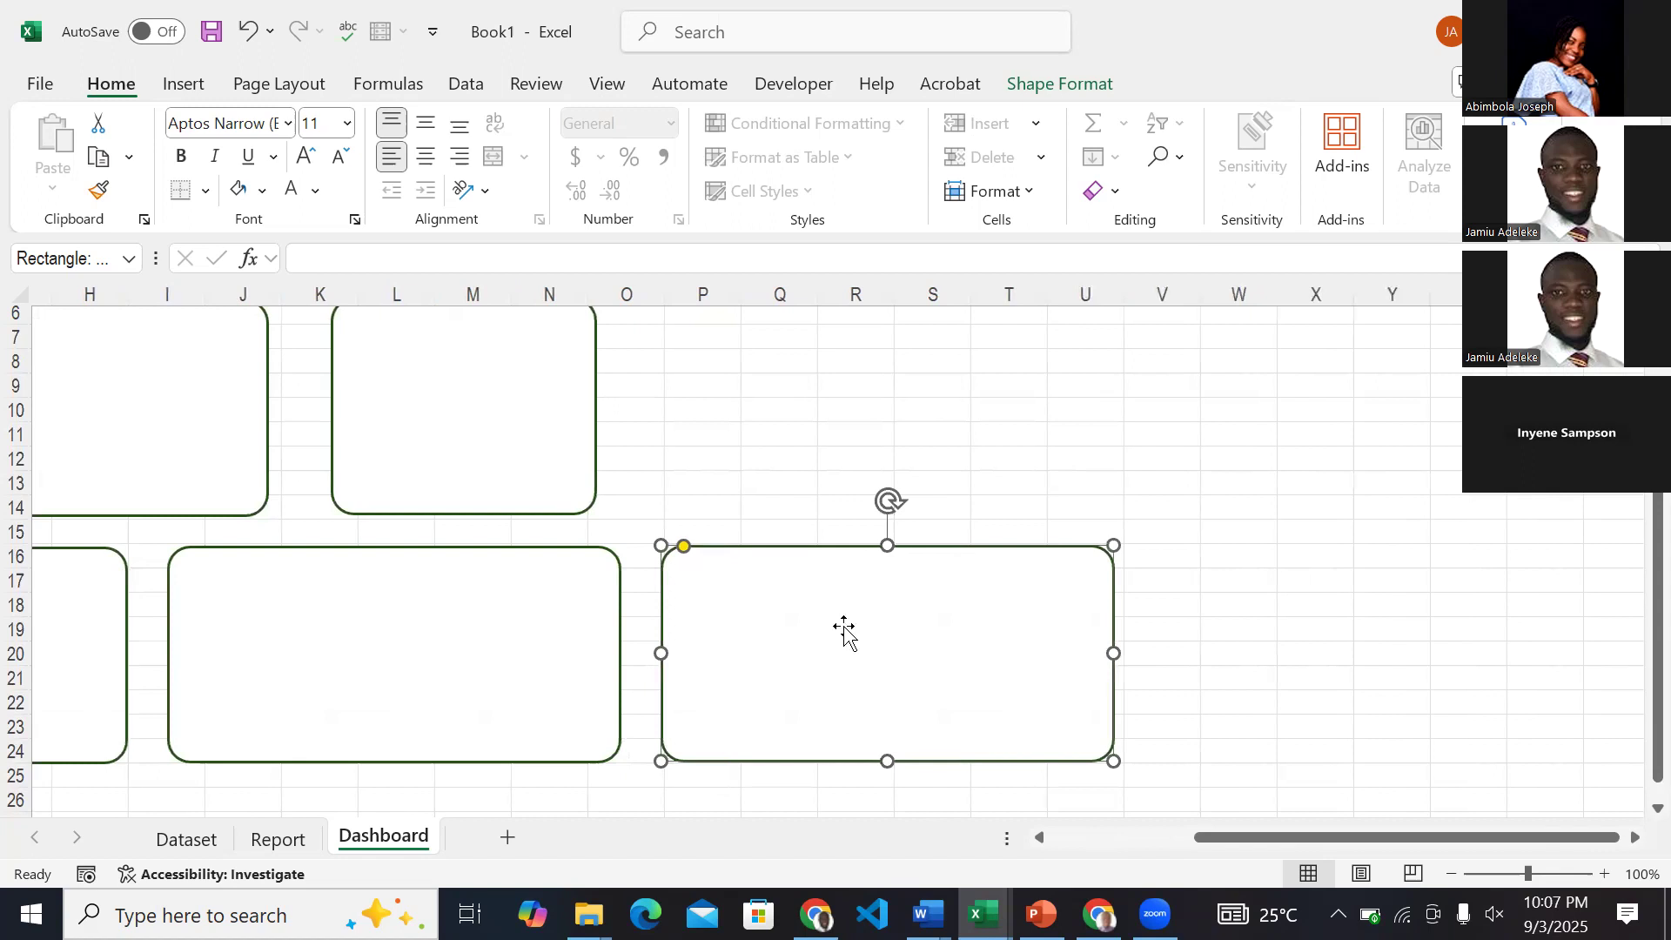
drag(888, 545, 876, 475)
drag(1113, 617, 1158, 616)
Examine the arrangement of both card rows beneath the title banner across the whole Dashboard sheet.
scroll(266, 453, up, 1)
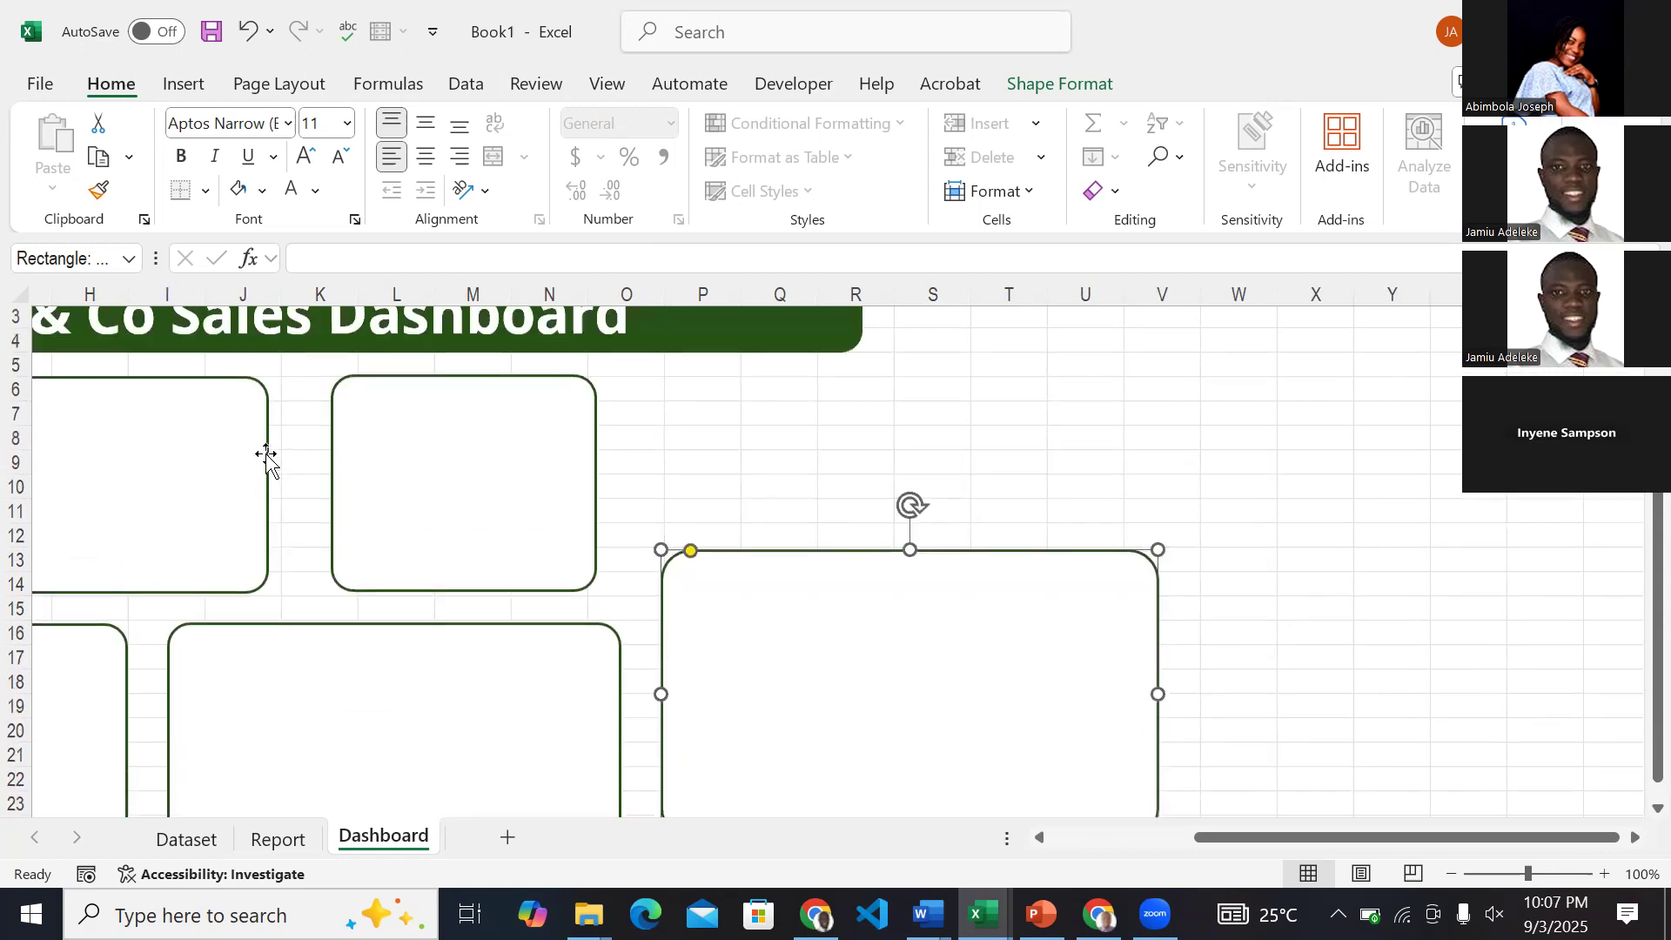
scroll(267, 454, up, 2)
scroll(266, 453, left, 5)
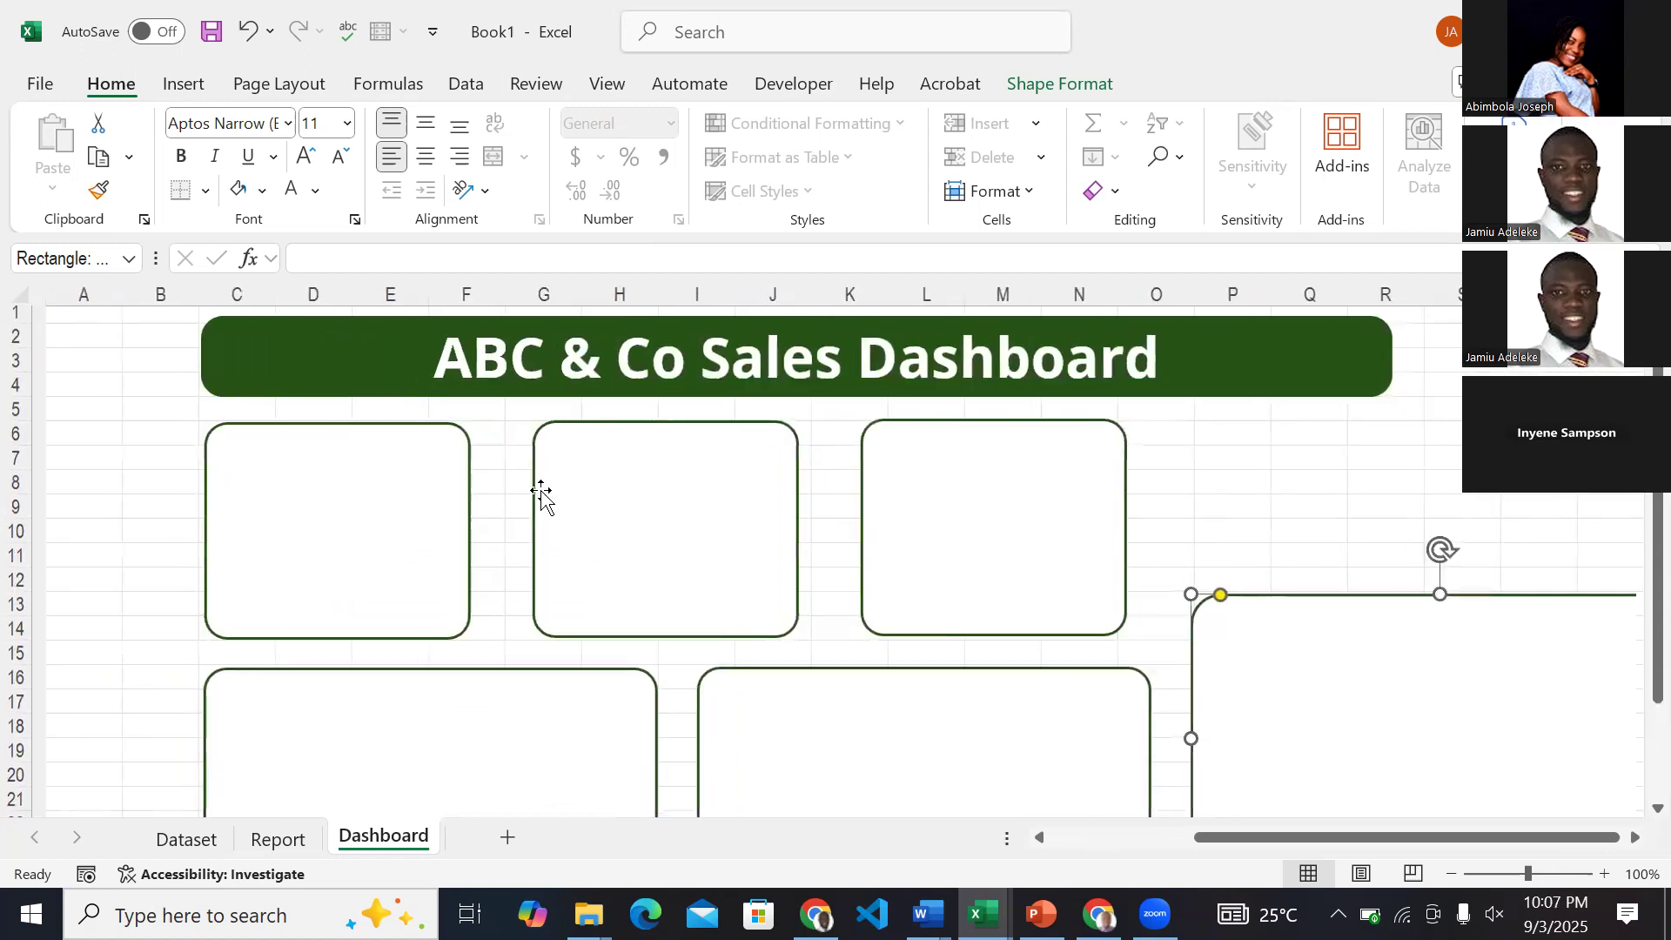
scroll(542, 494, down, 3)
scroll(541, 493, right, 1)
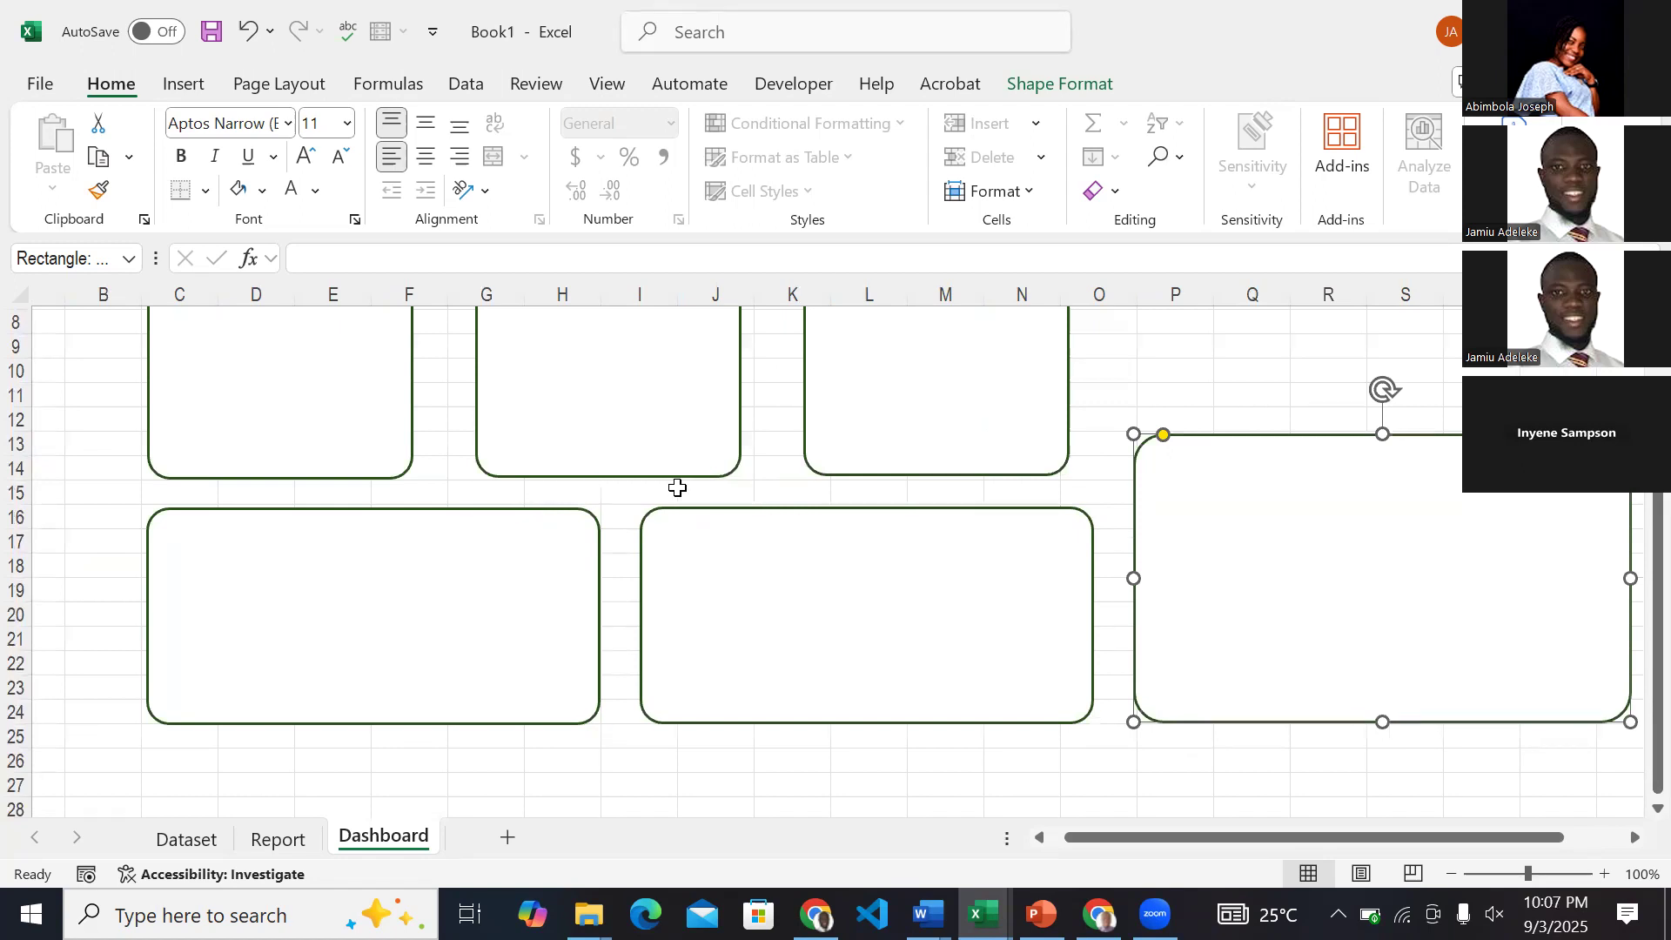
scroll(678, 487, right, 2)
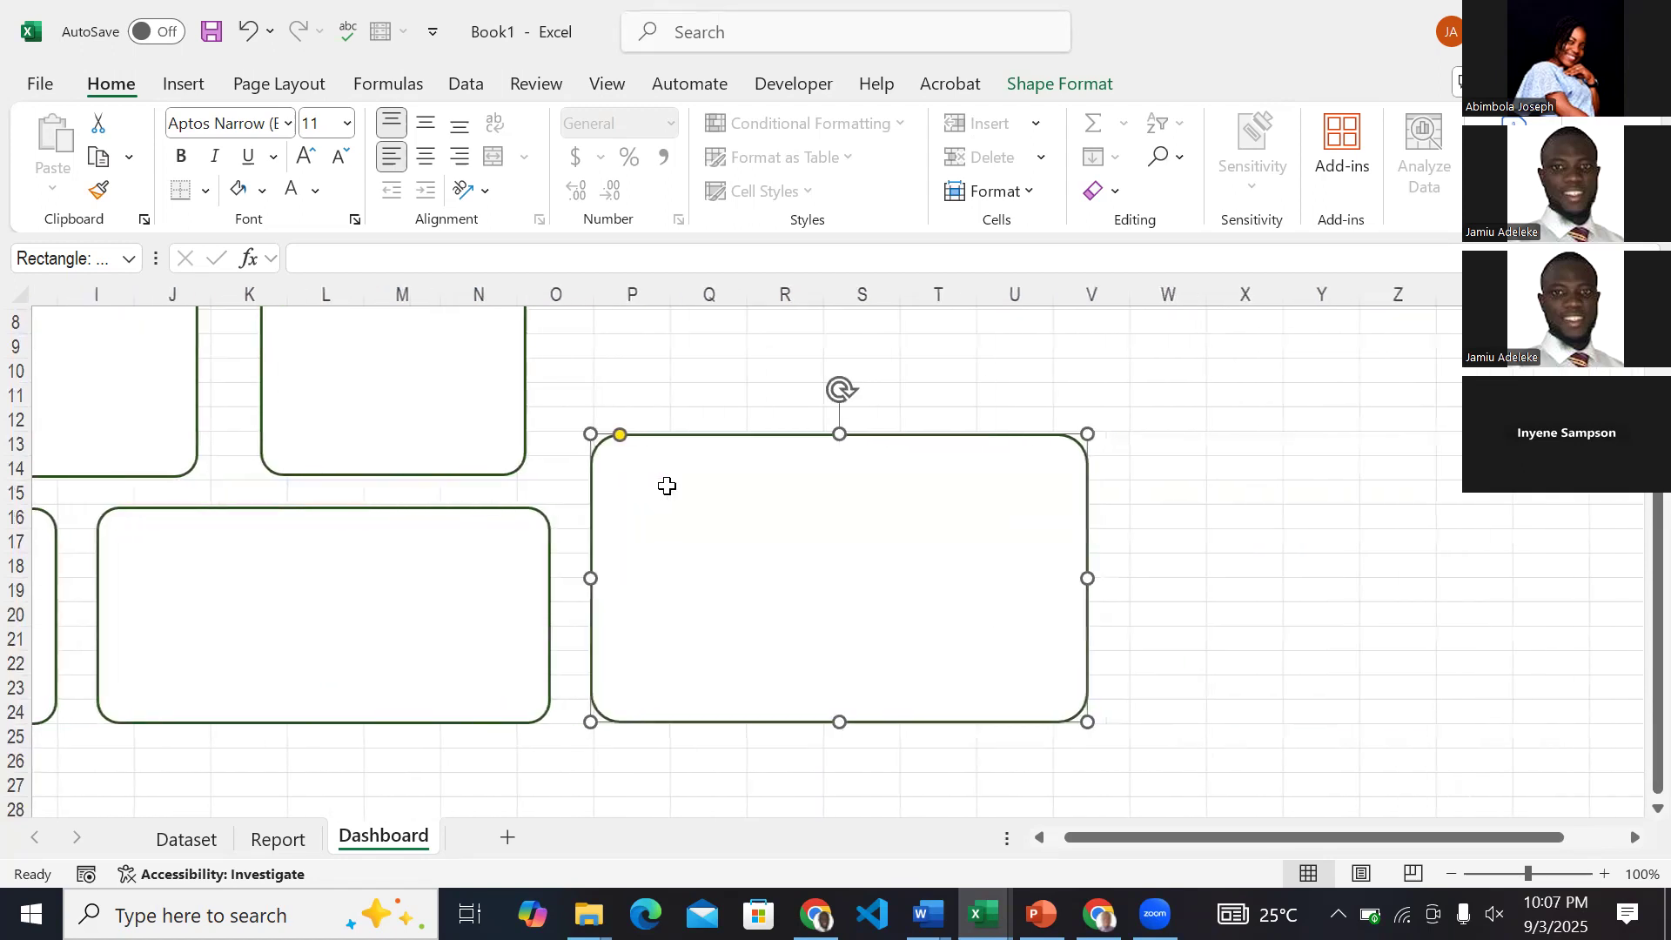
scroll(799, 734, up, 2)
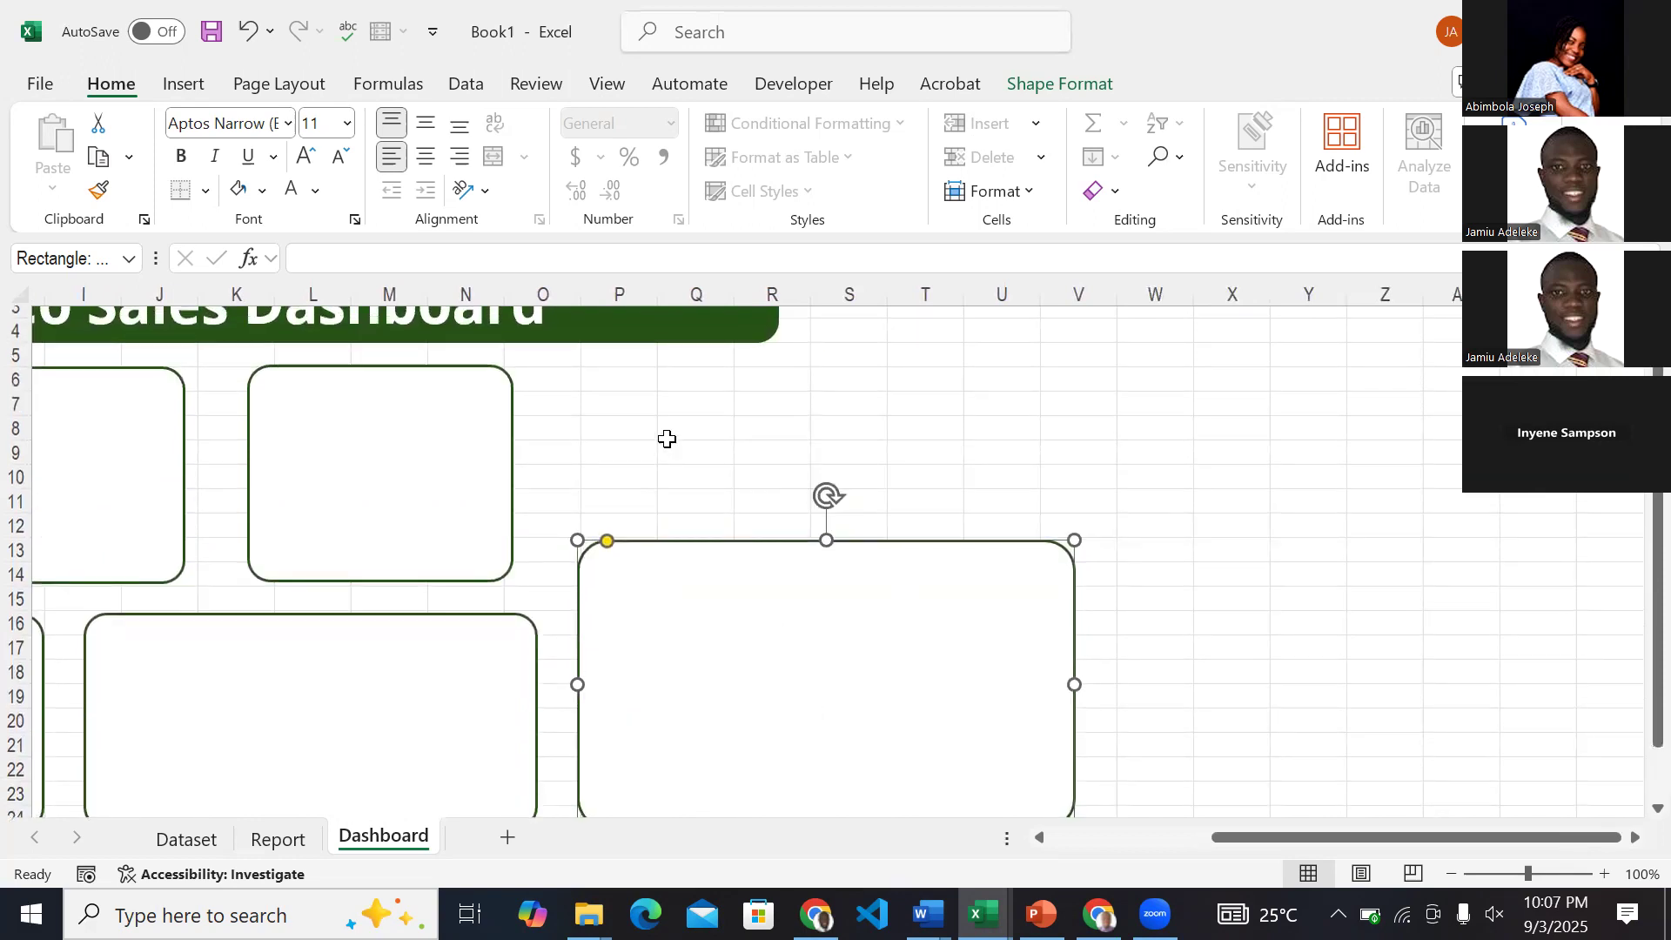
scroll(429, 522, left, 4)
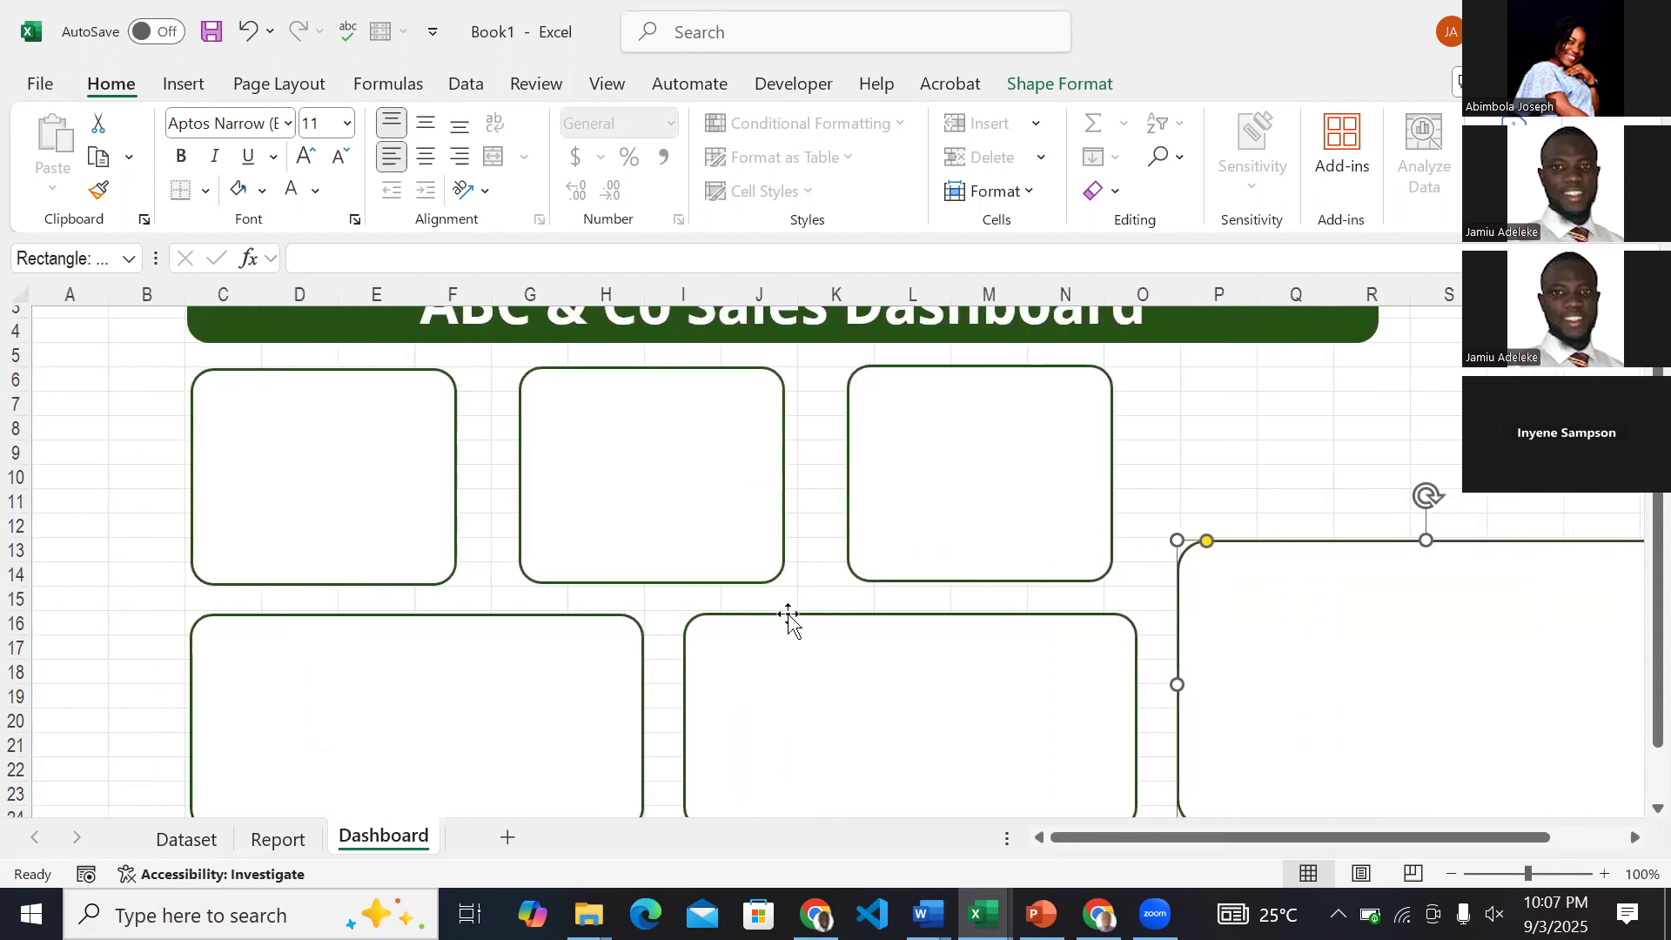
scroll(788, 618, right, 4)
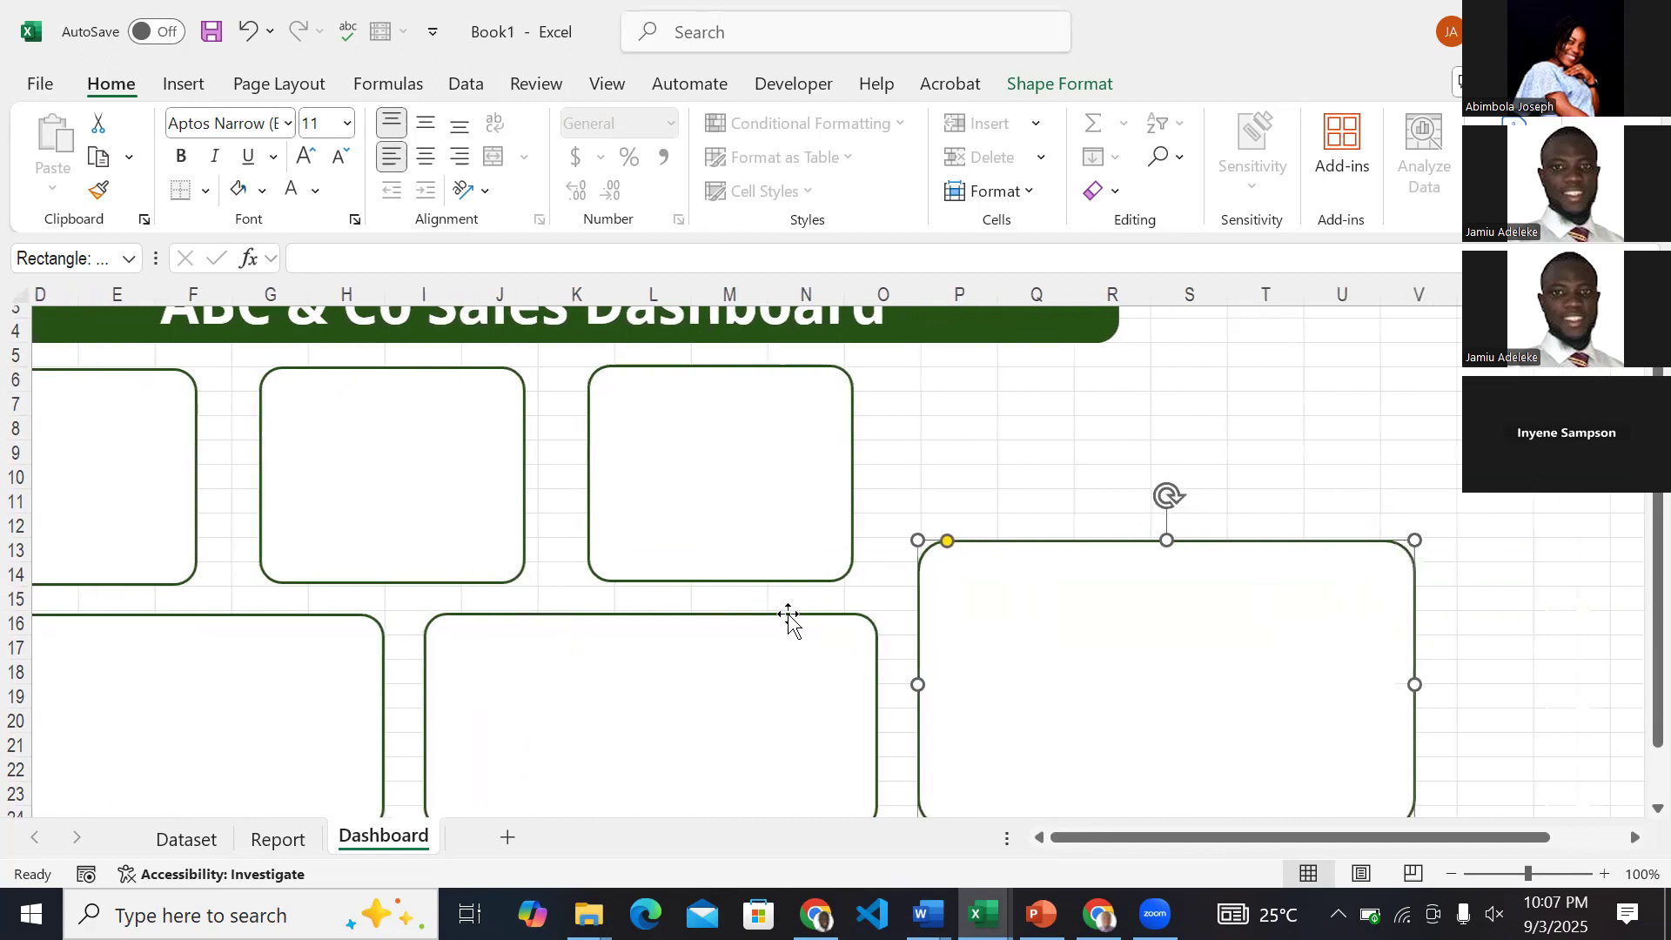
click(1393, 479)
scroll(951, 511, left, 4)
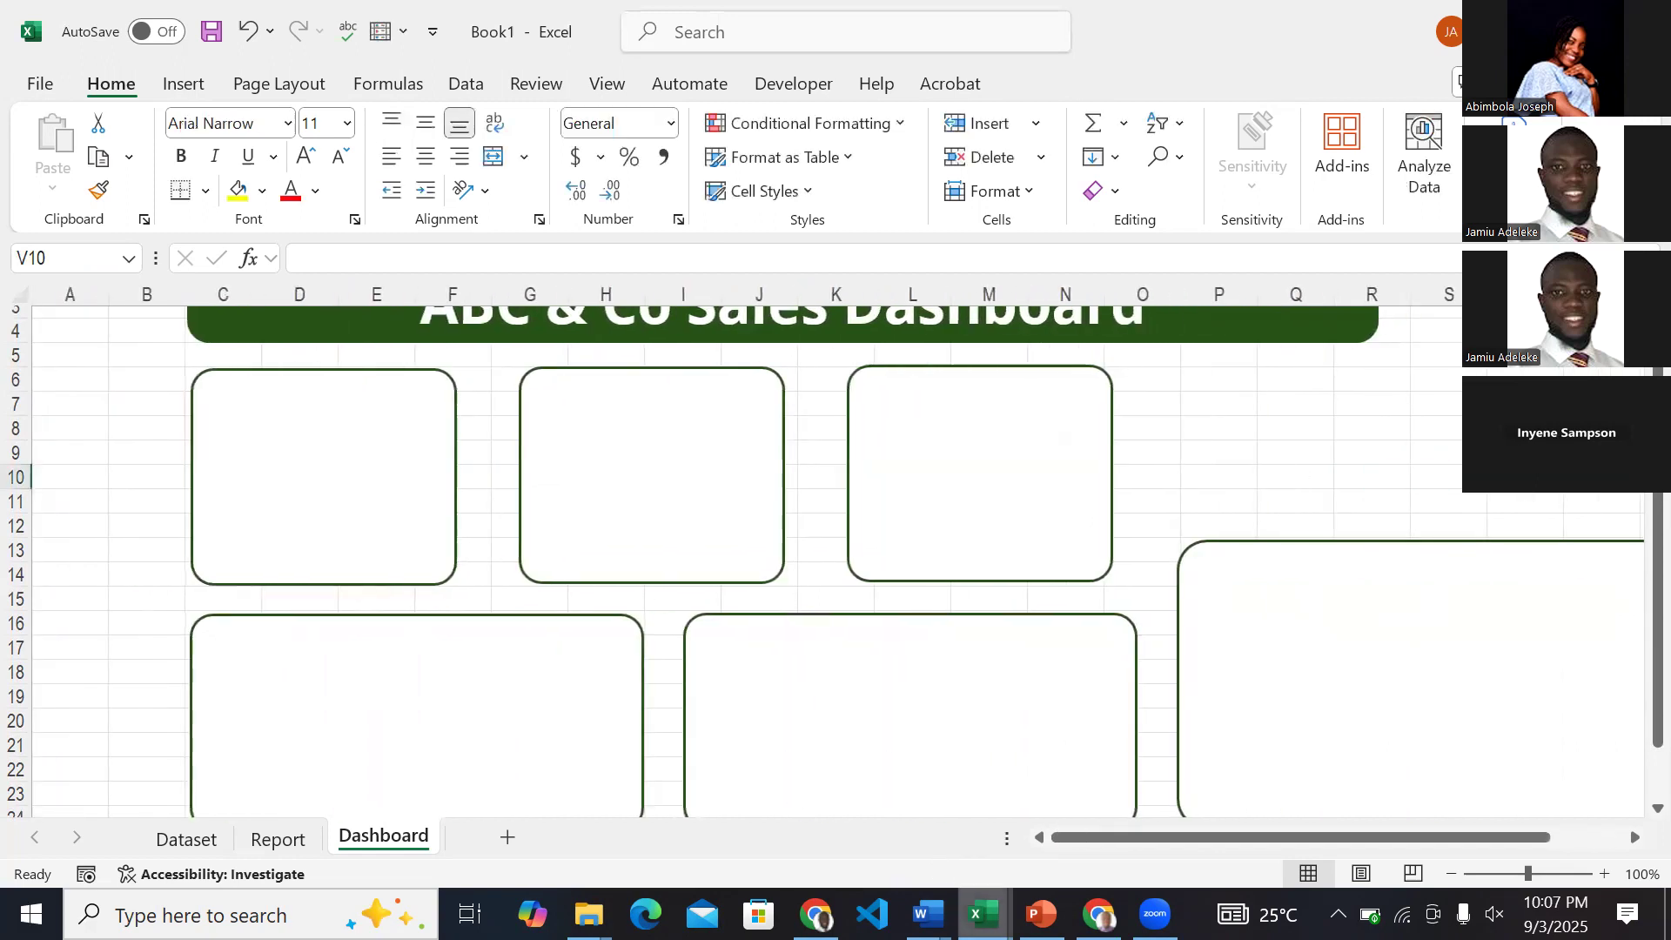
Check the card and chart layout in the ExcelDashboardZart workbook and return to Book1.
mouse_move(984, 914)
click(988, 827)
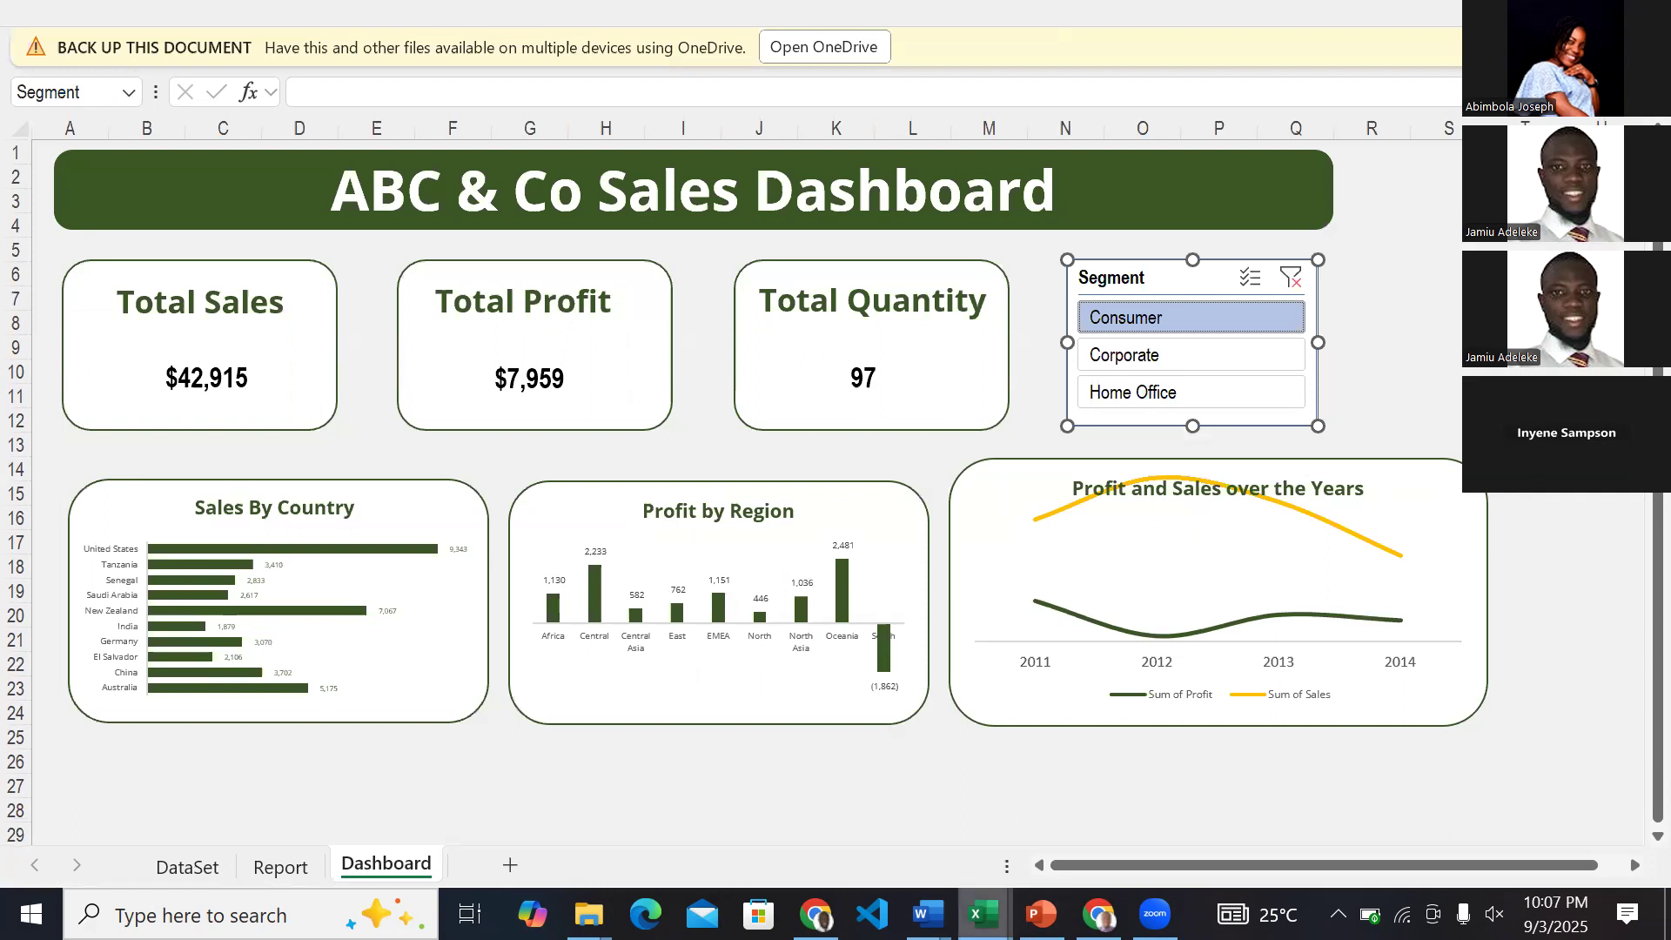
mouse_move(988, 910)
click(1193, 825)
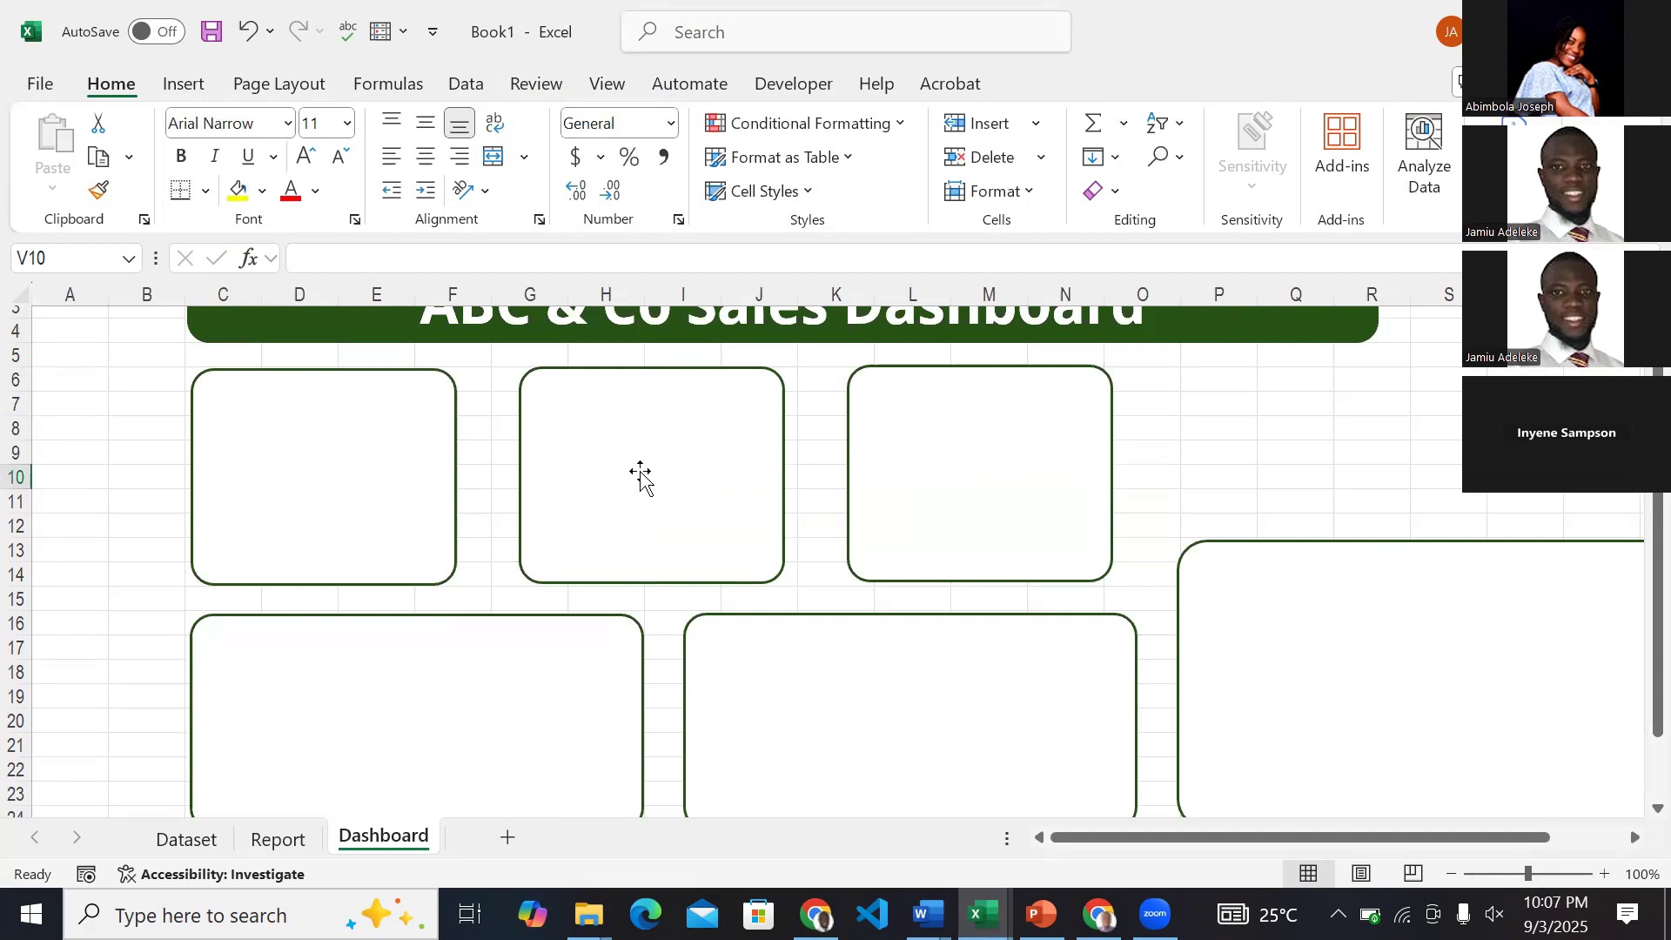
Add a text box in the upper part of the first card, following the reference workbook, and enter "Total Sales".
scroll(641, 477, up, 1)
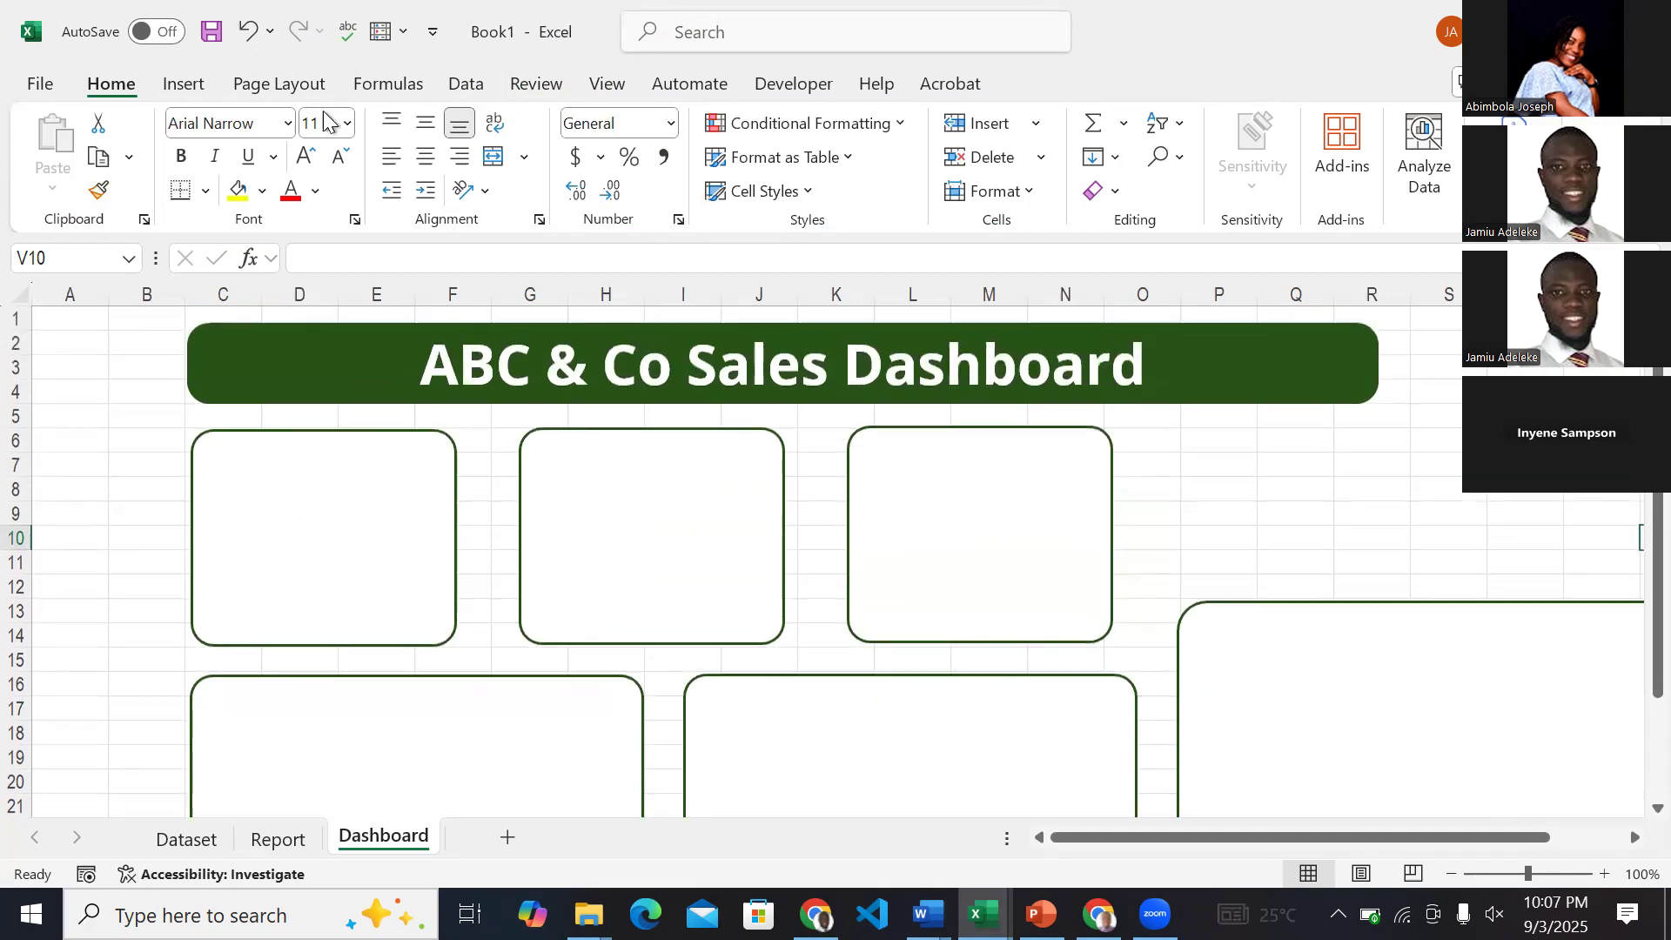
click(184, 85)
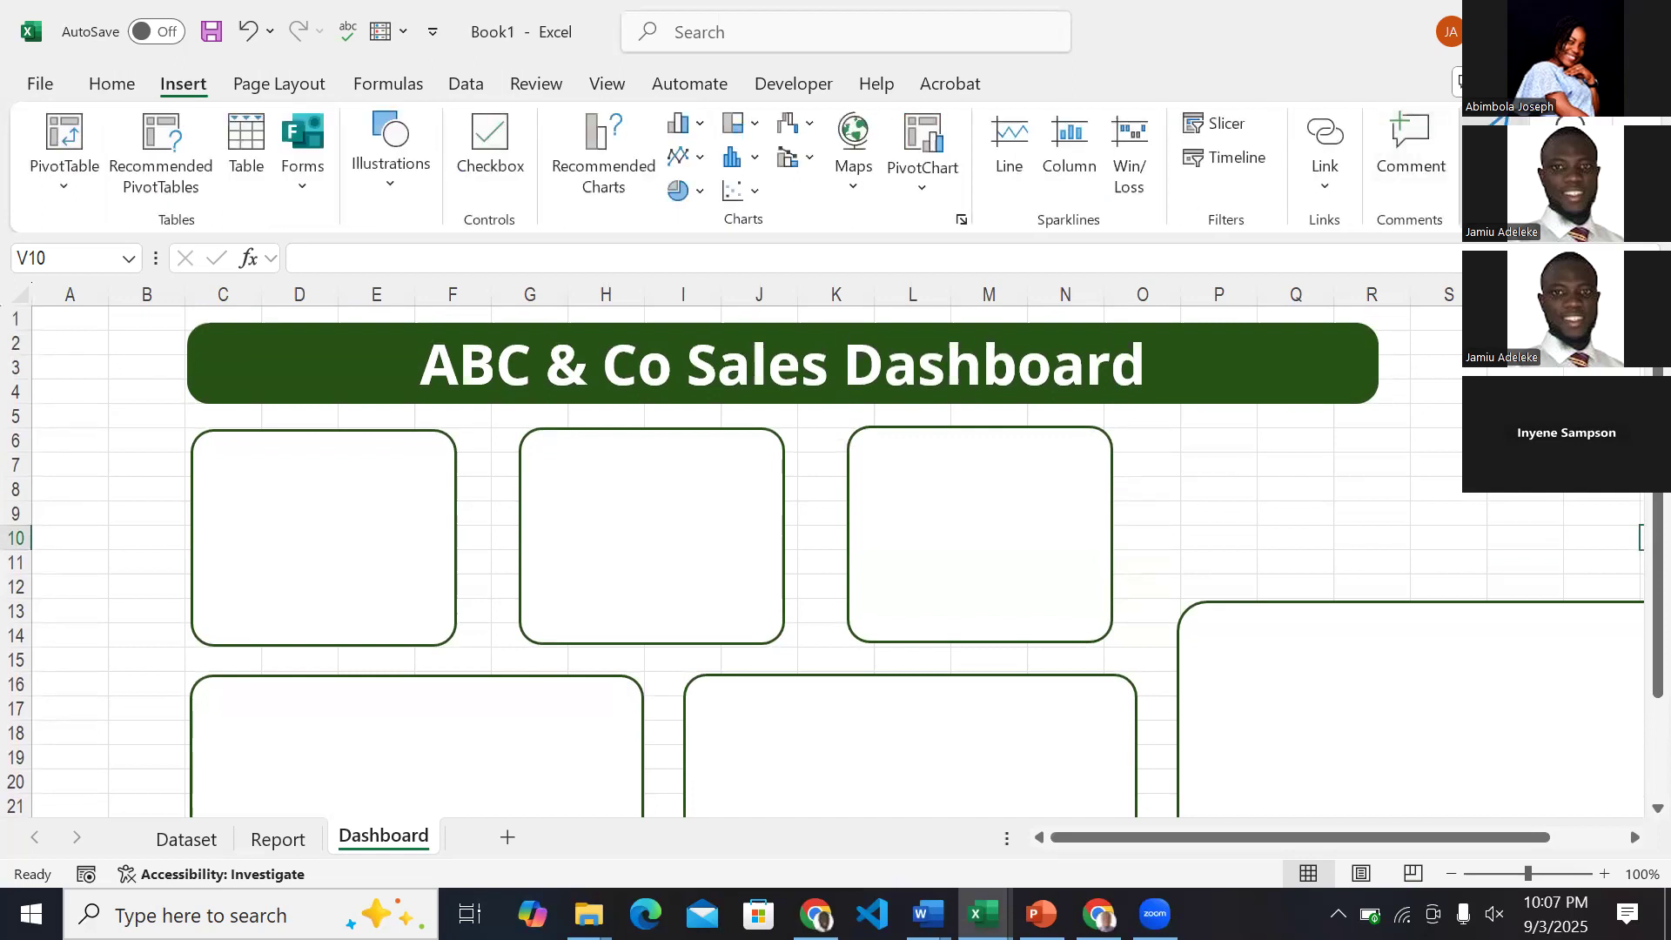
click(1484, 166)
click(1384, 266)
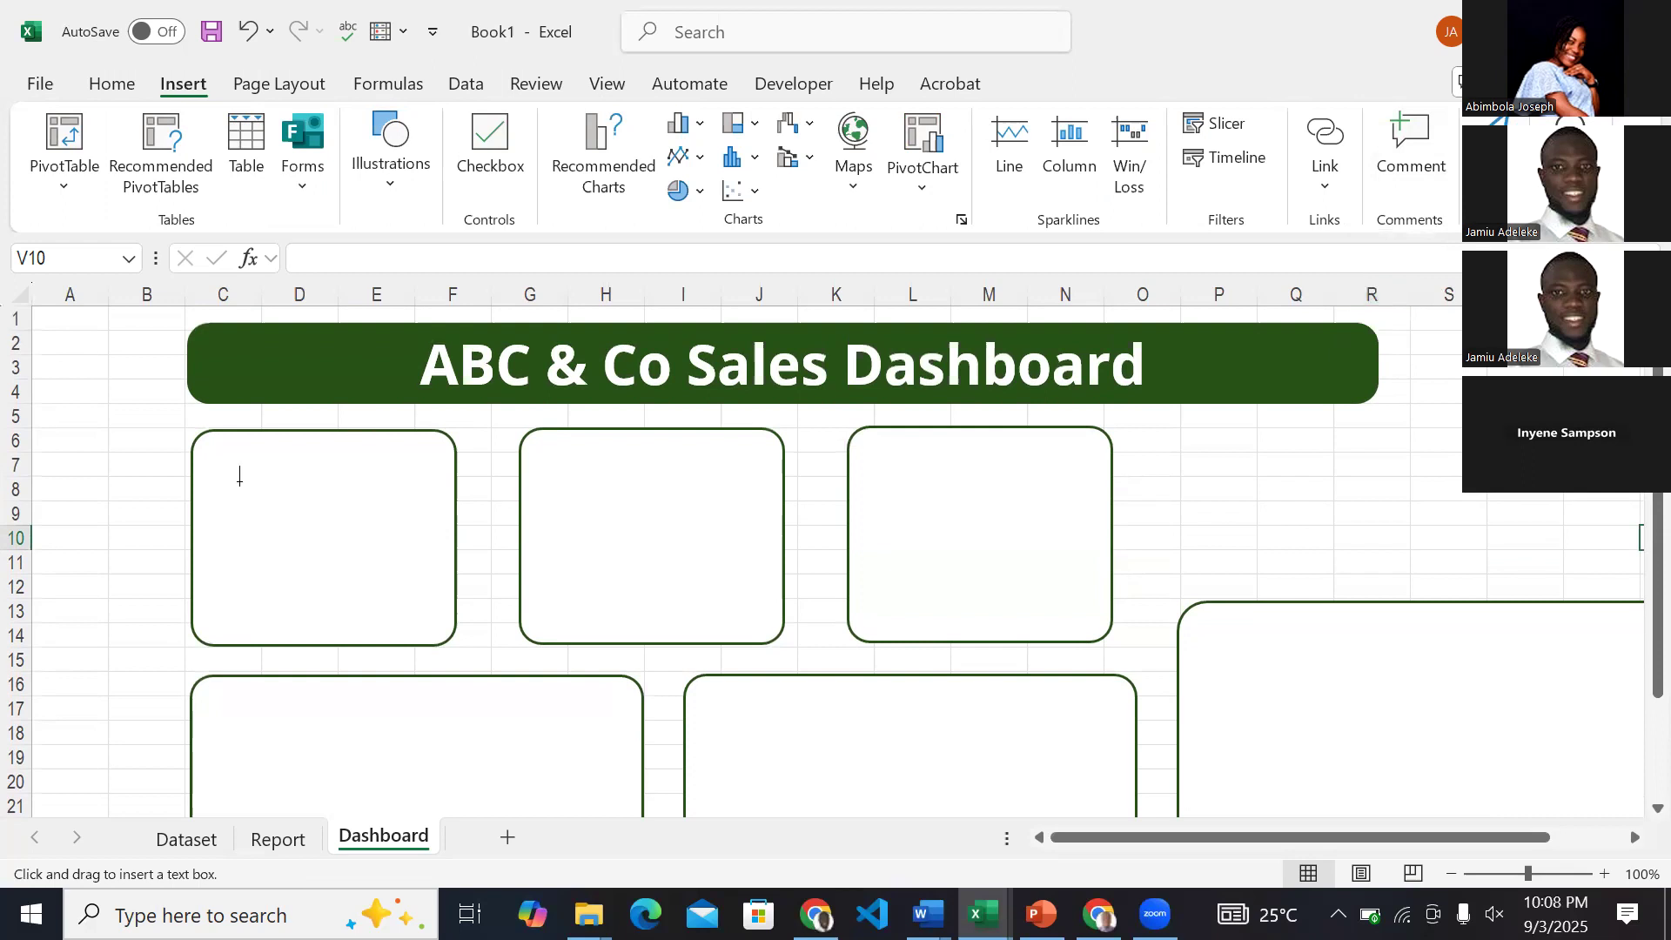
drag(239, 477, 413, 520)
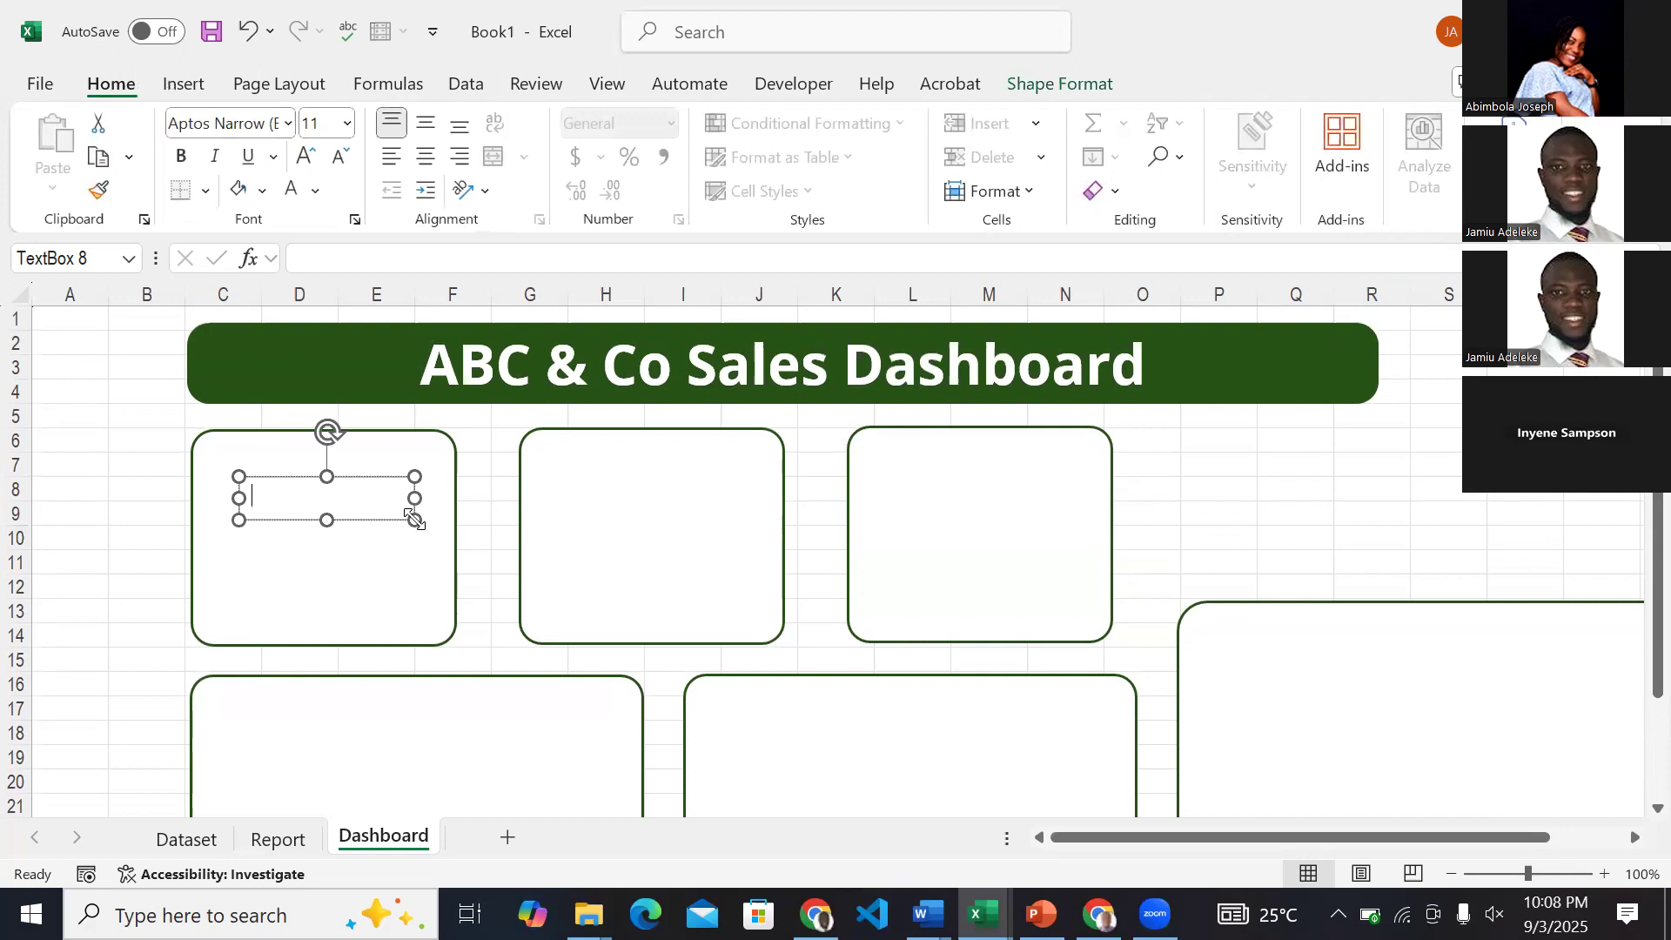
mouse_move(984, 914)
click(902, 801)
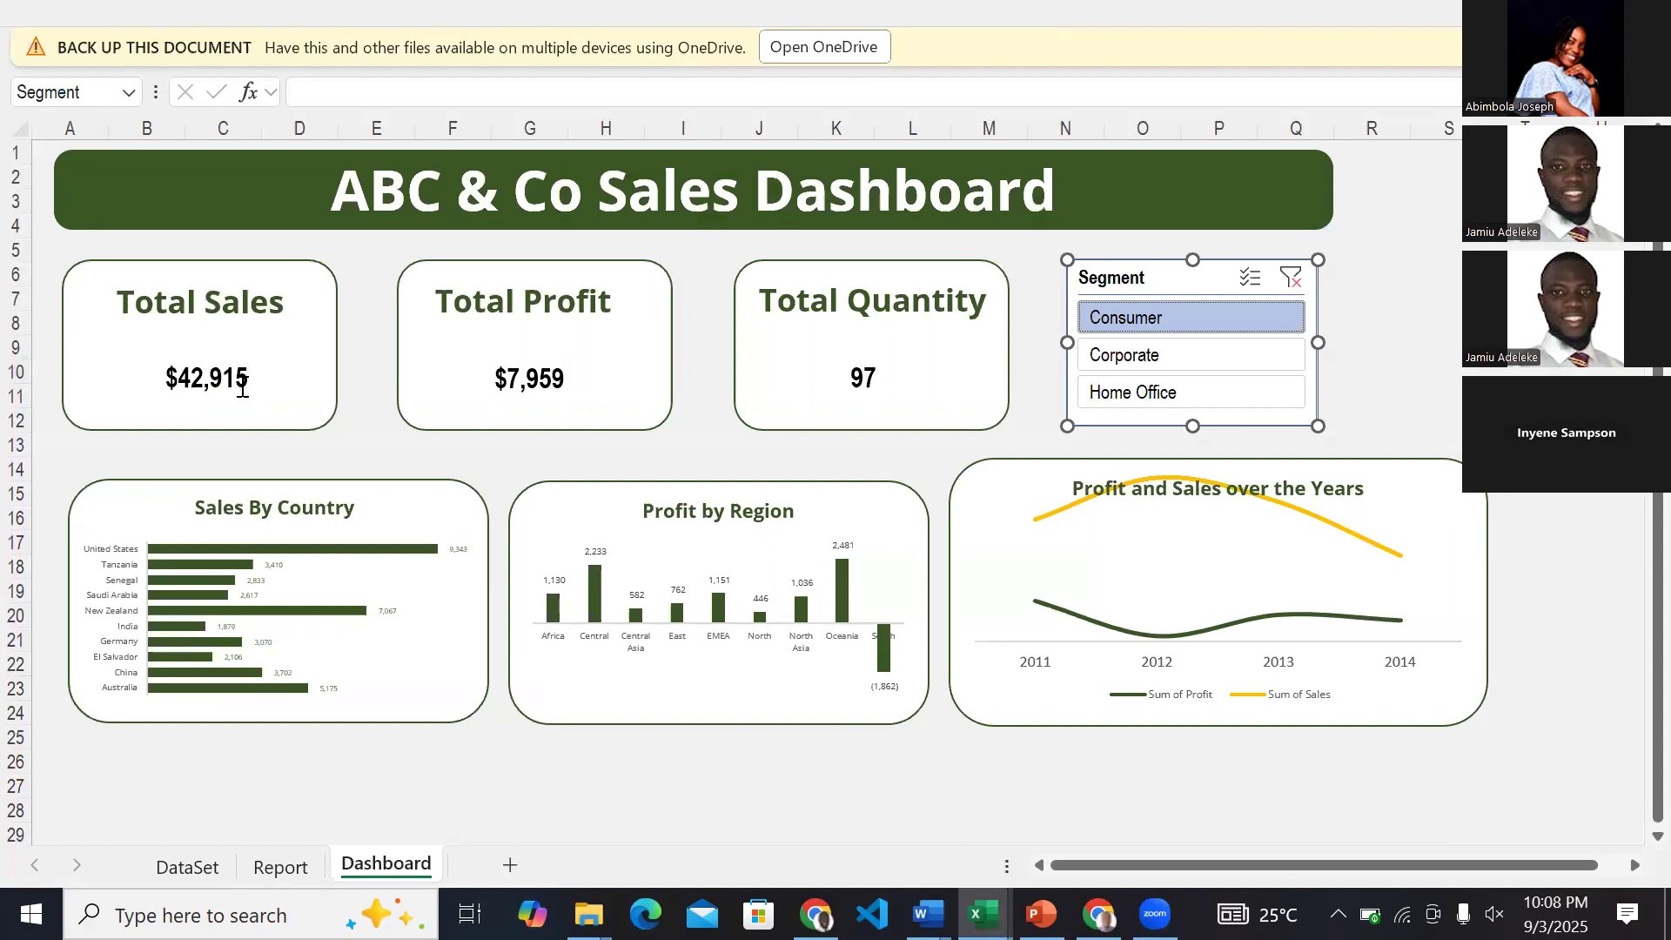
mouse_move(979, 912)
click(1237, 849)
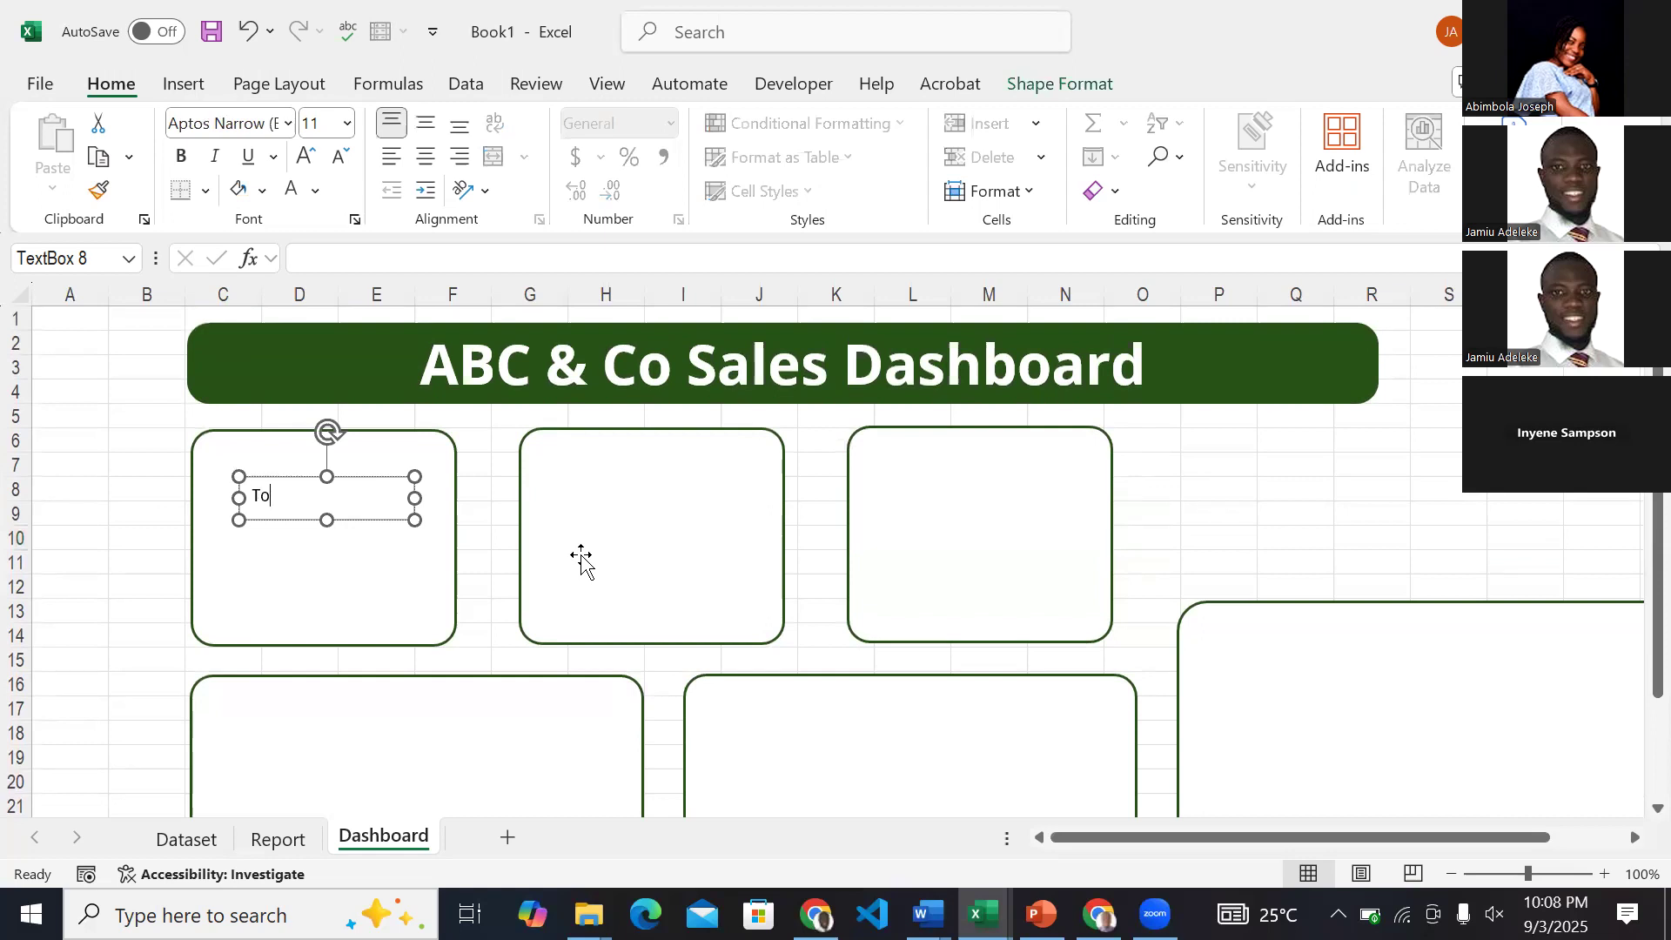
text(Sales)
click(144, 493)
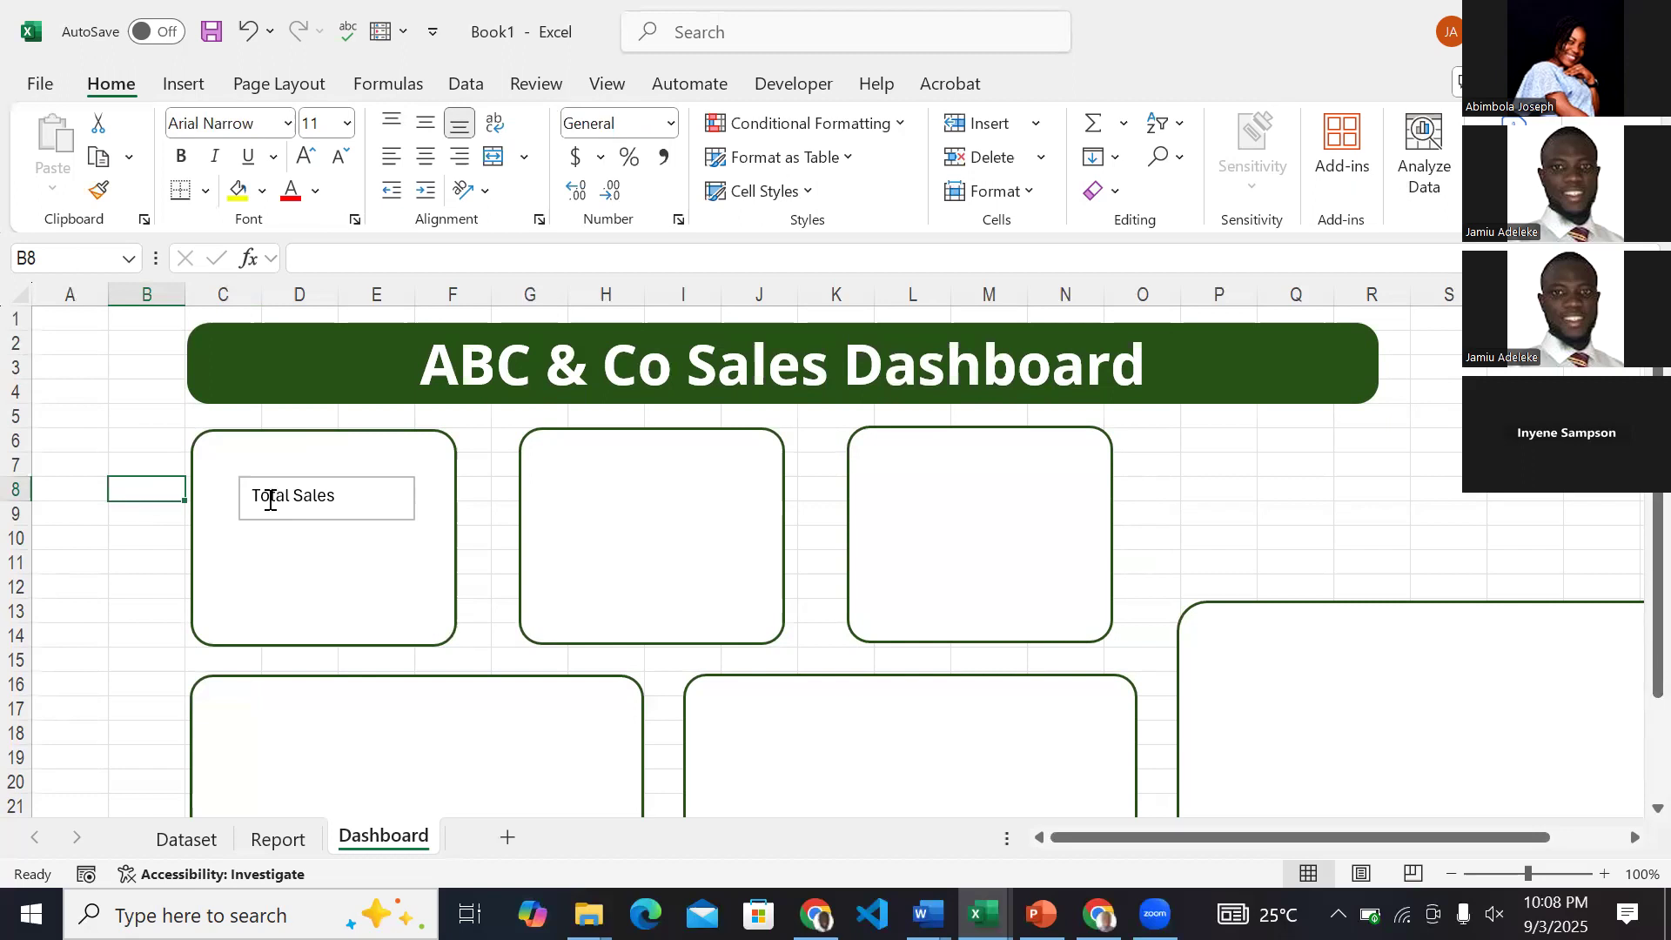
Set the Total Sales text box's font to Open Sans and make it bold.
click(353, 490)
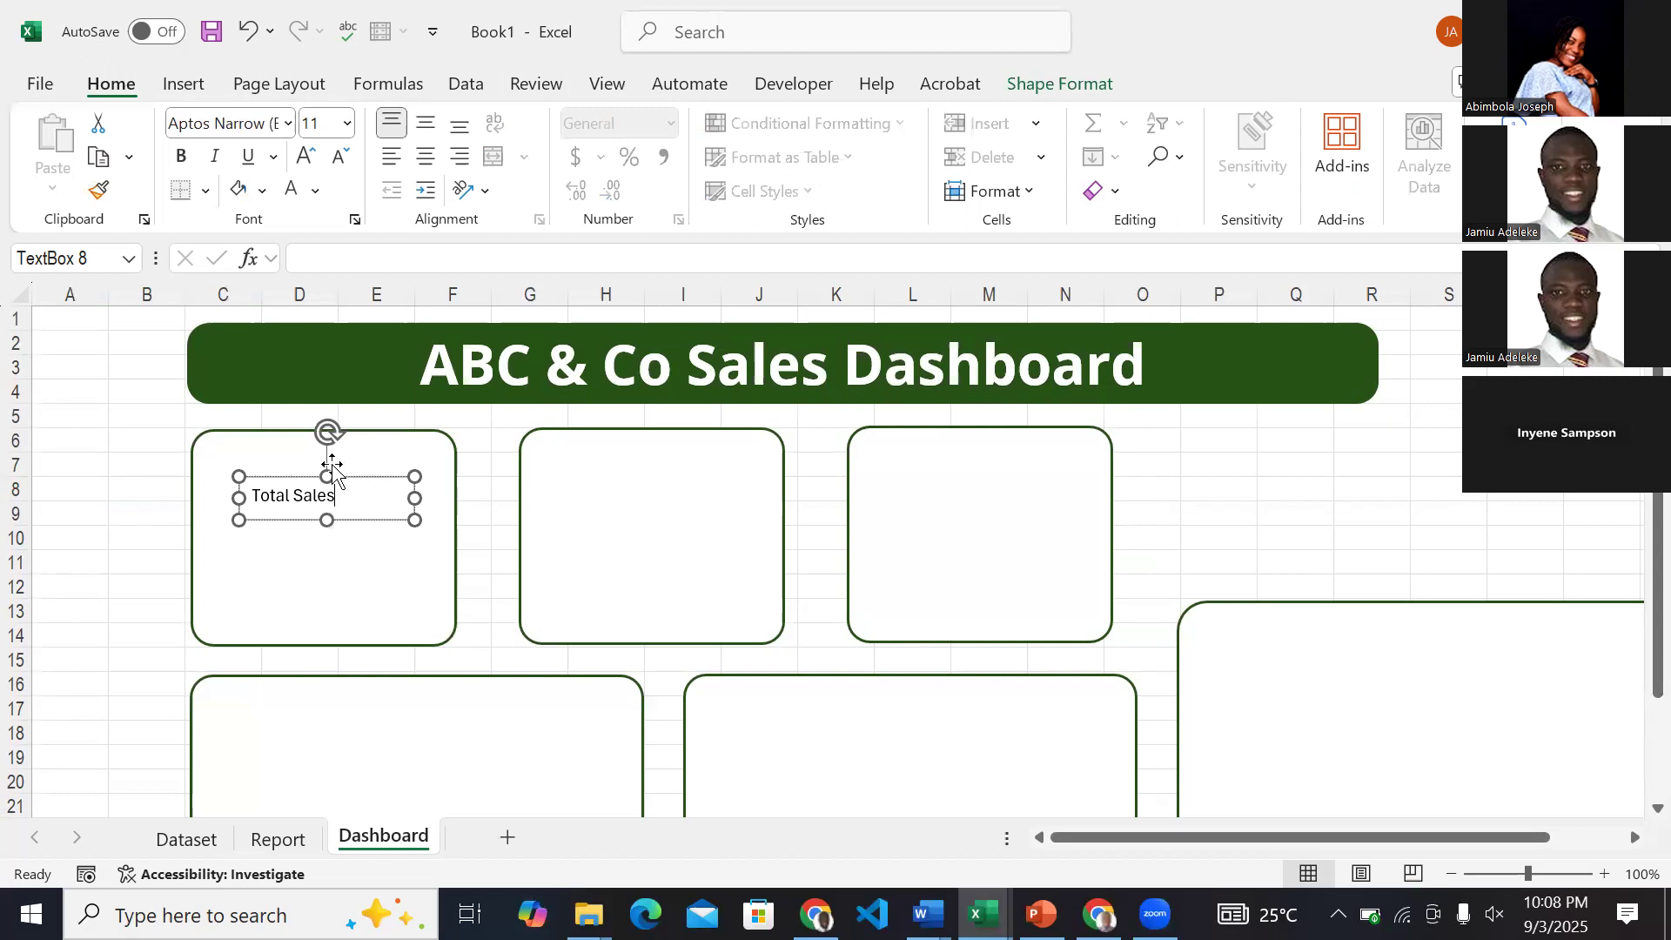
click(331, 475)
click(260, 119)
text(Open Sans)
key(Return)
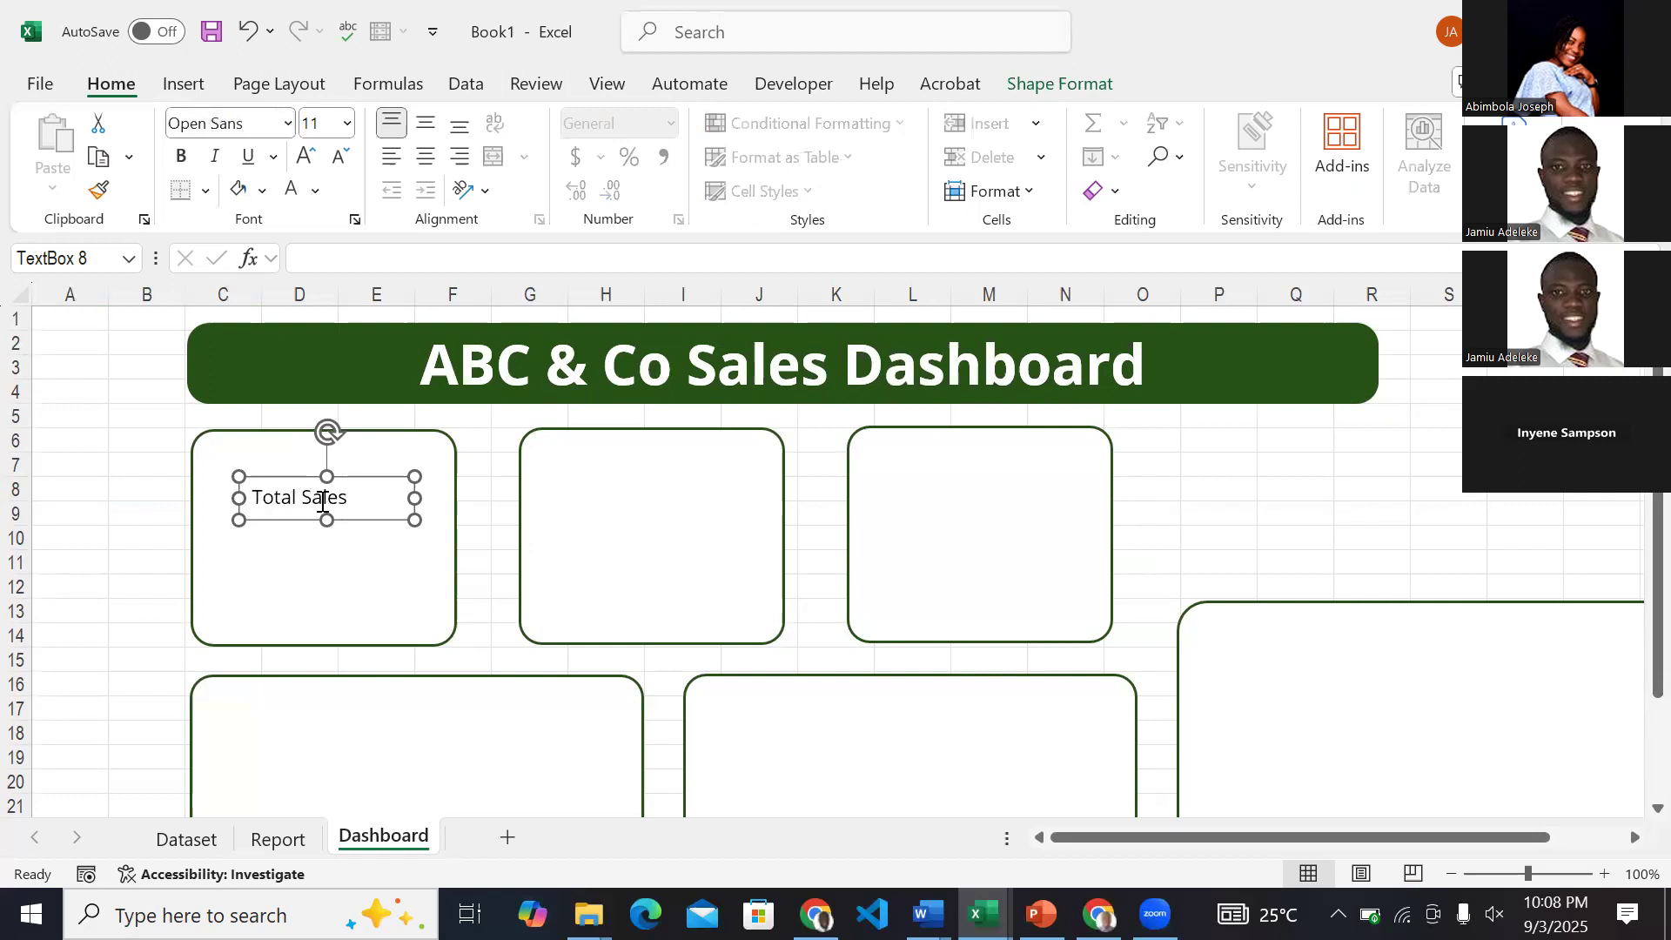
click(181, 158)
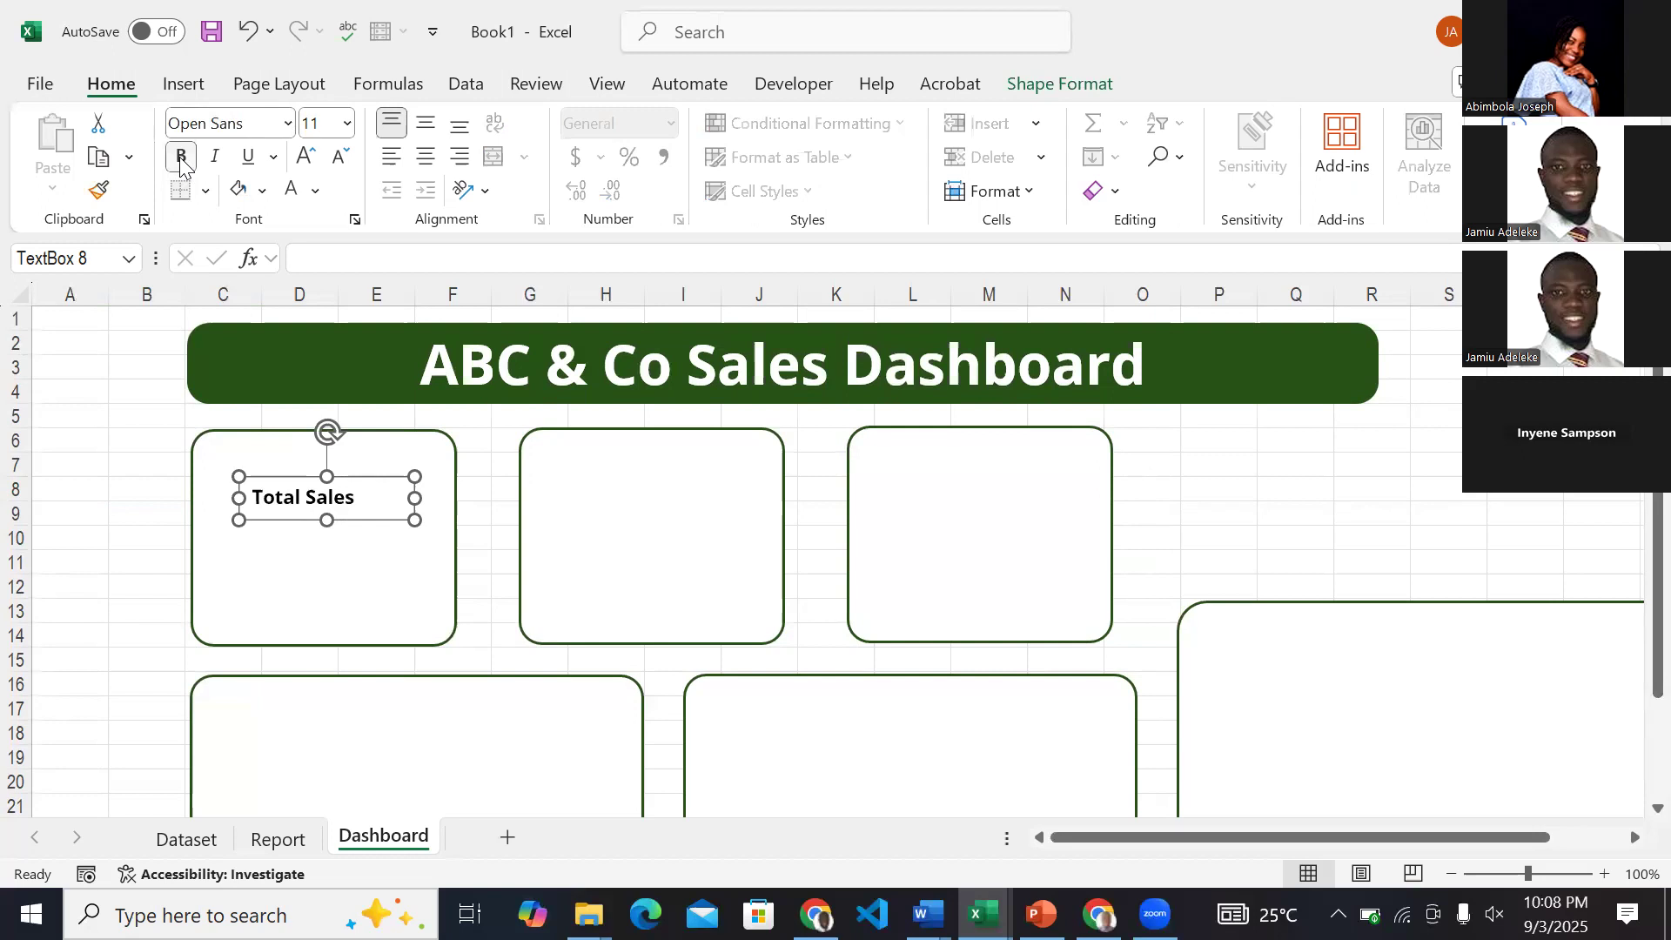
Set the Total Sales label to size 14, centred, in the darkest theme green.
click(306, 156)
click(305, 156)
click(426, 156)
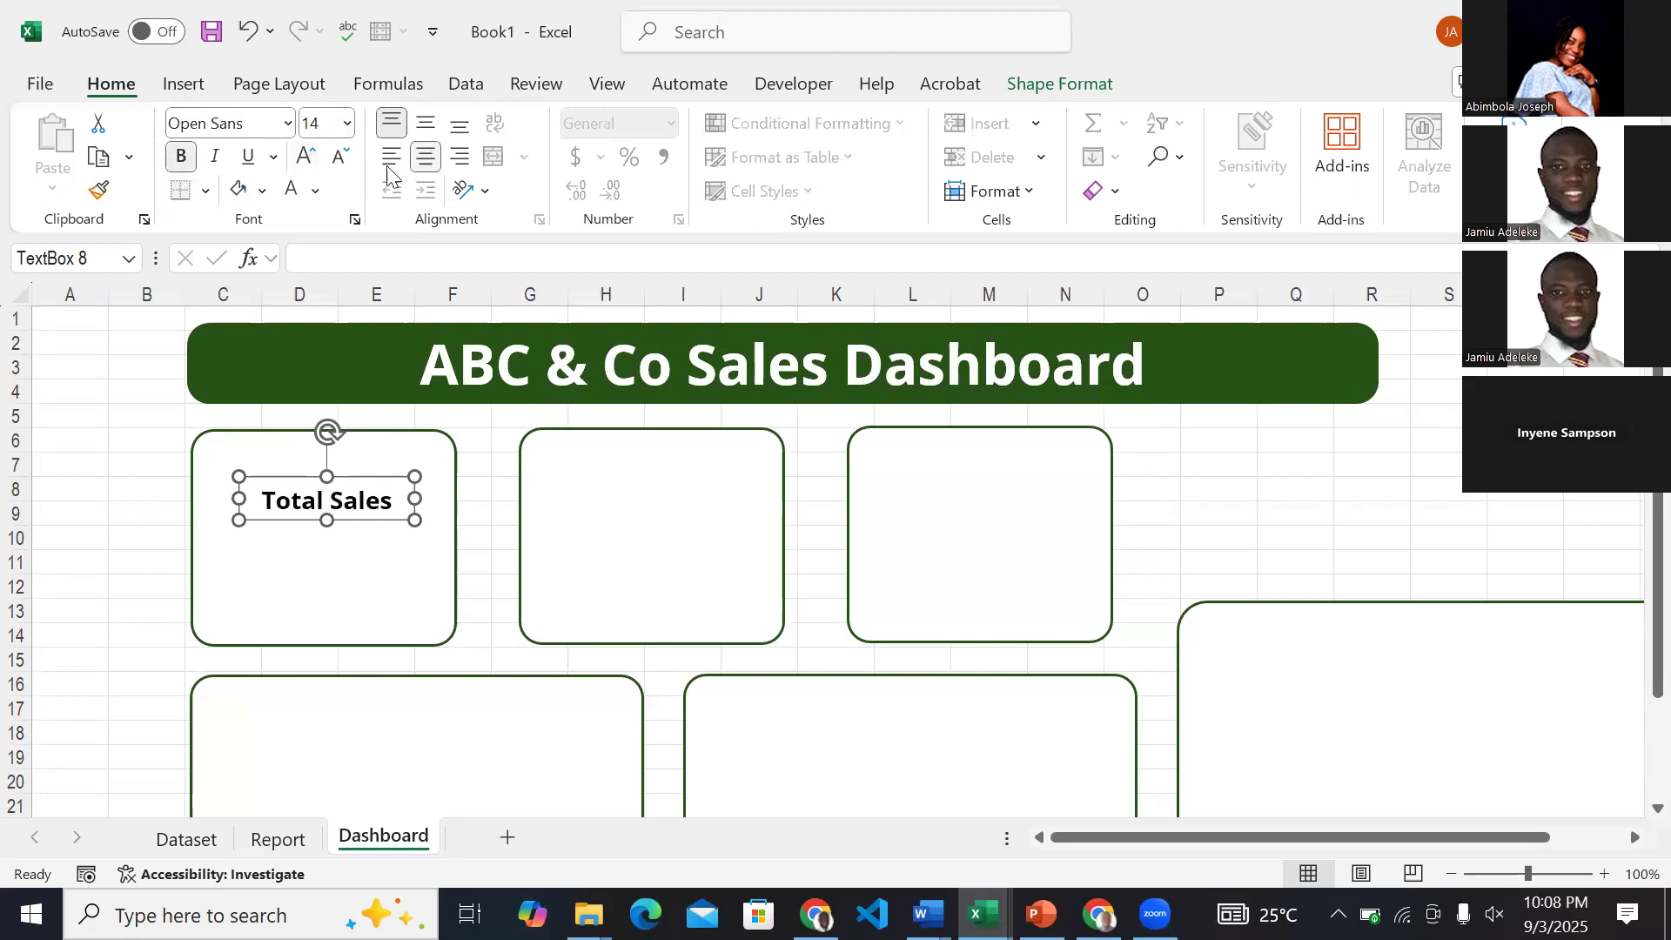
click(316, 193)
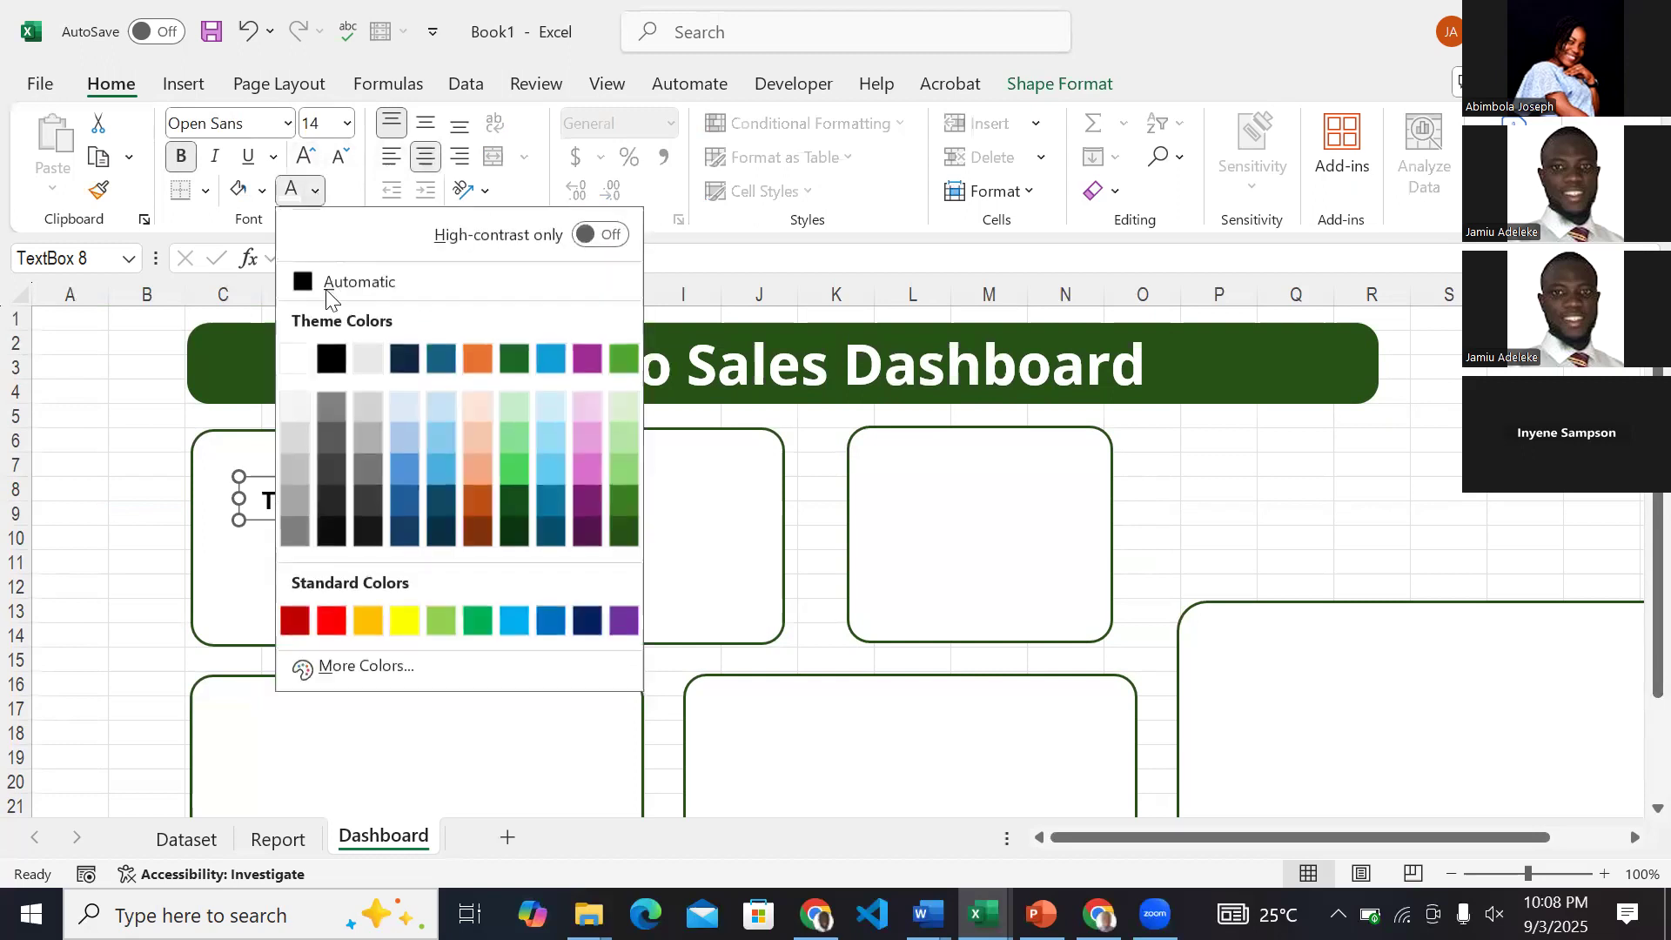
click(619, 530)
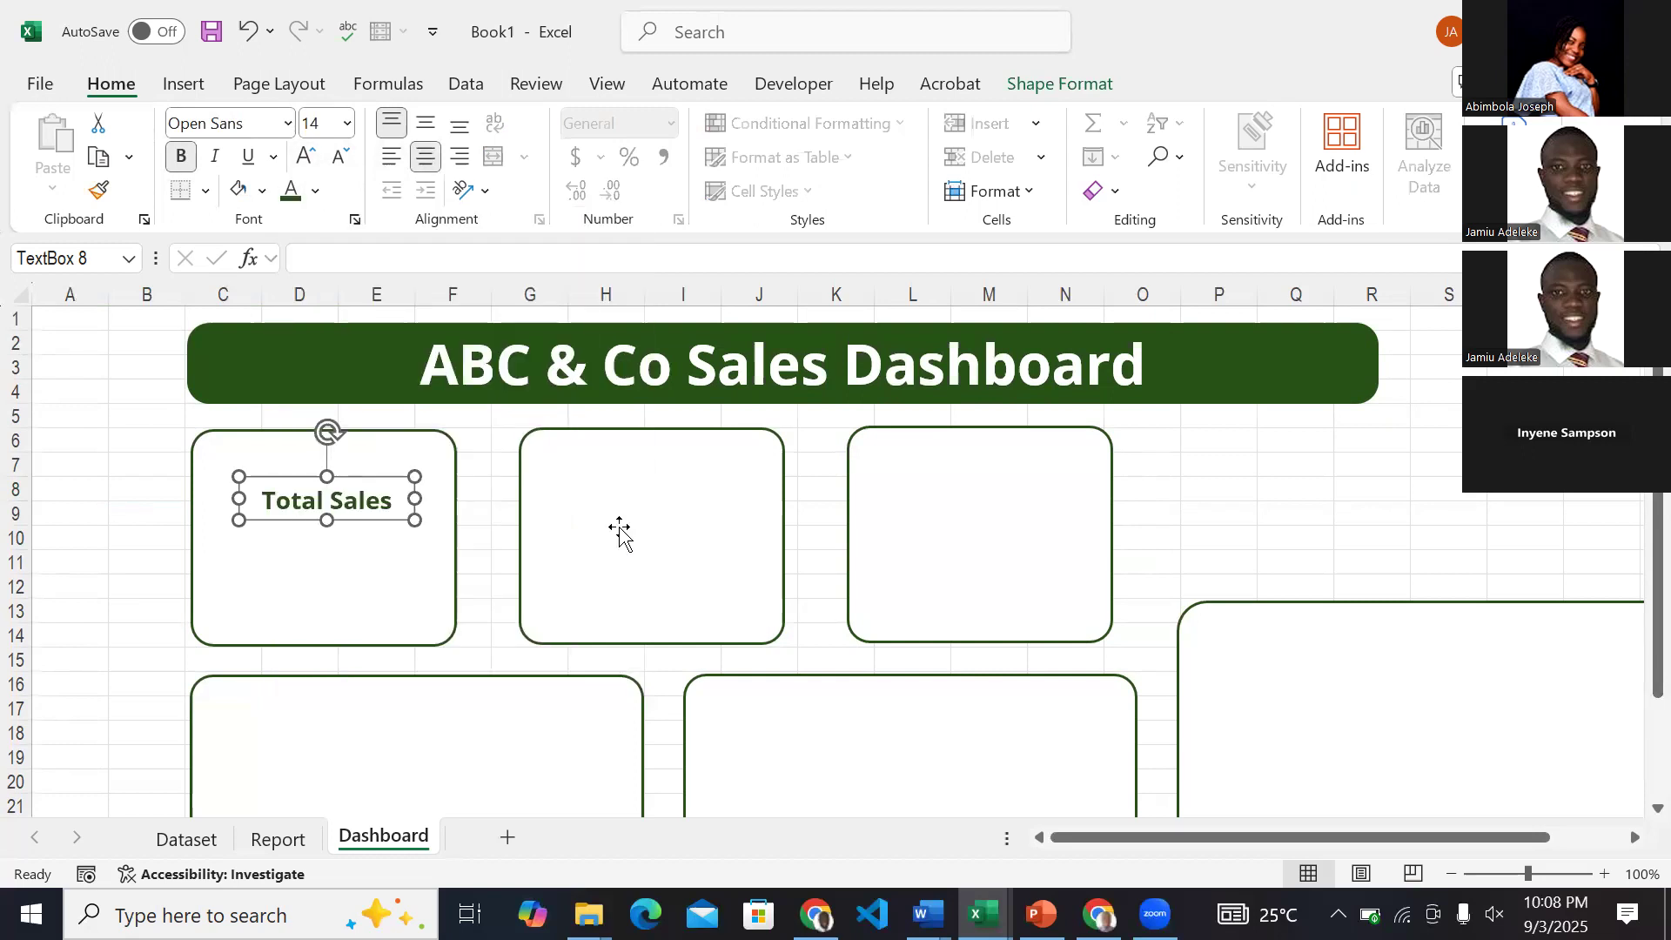
Nudge the Total Sales text box slightly to the left inside the first card.
key(Left)
key(Left)
key(Left)
key(Left)
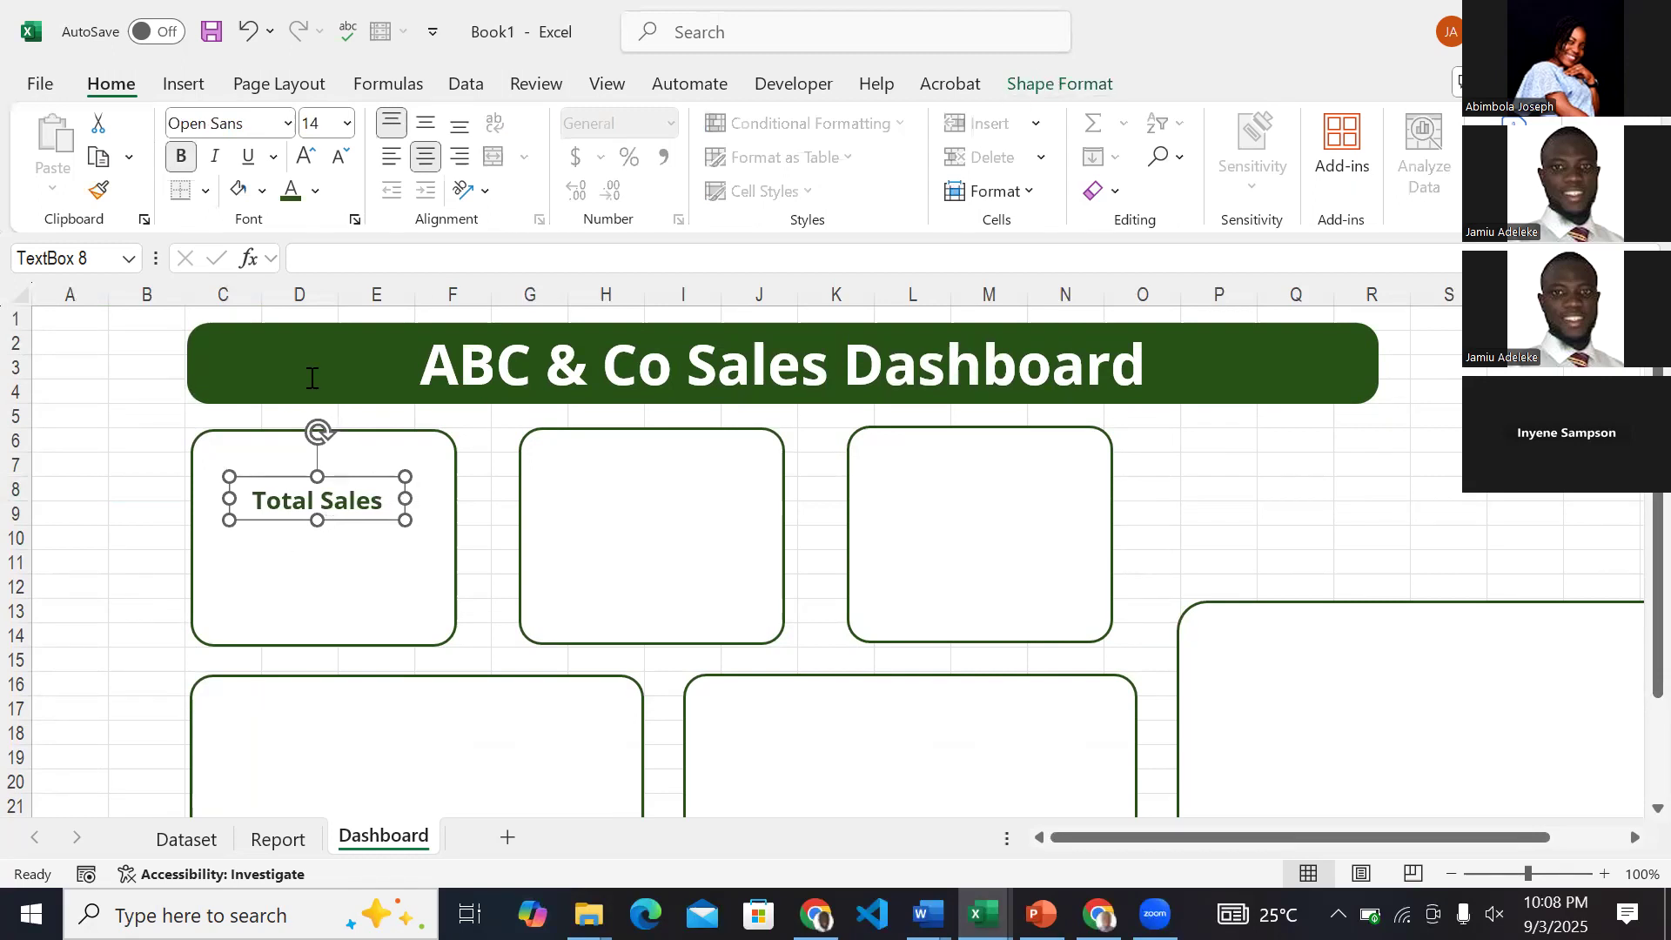
click(63, 520)
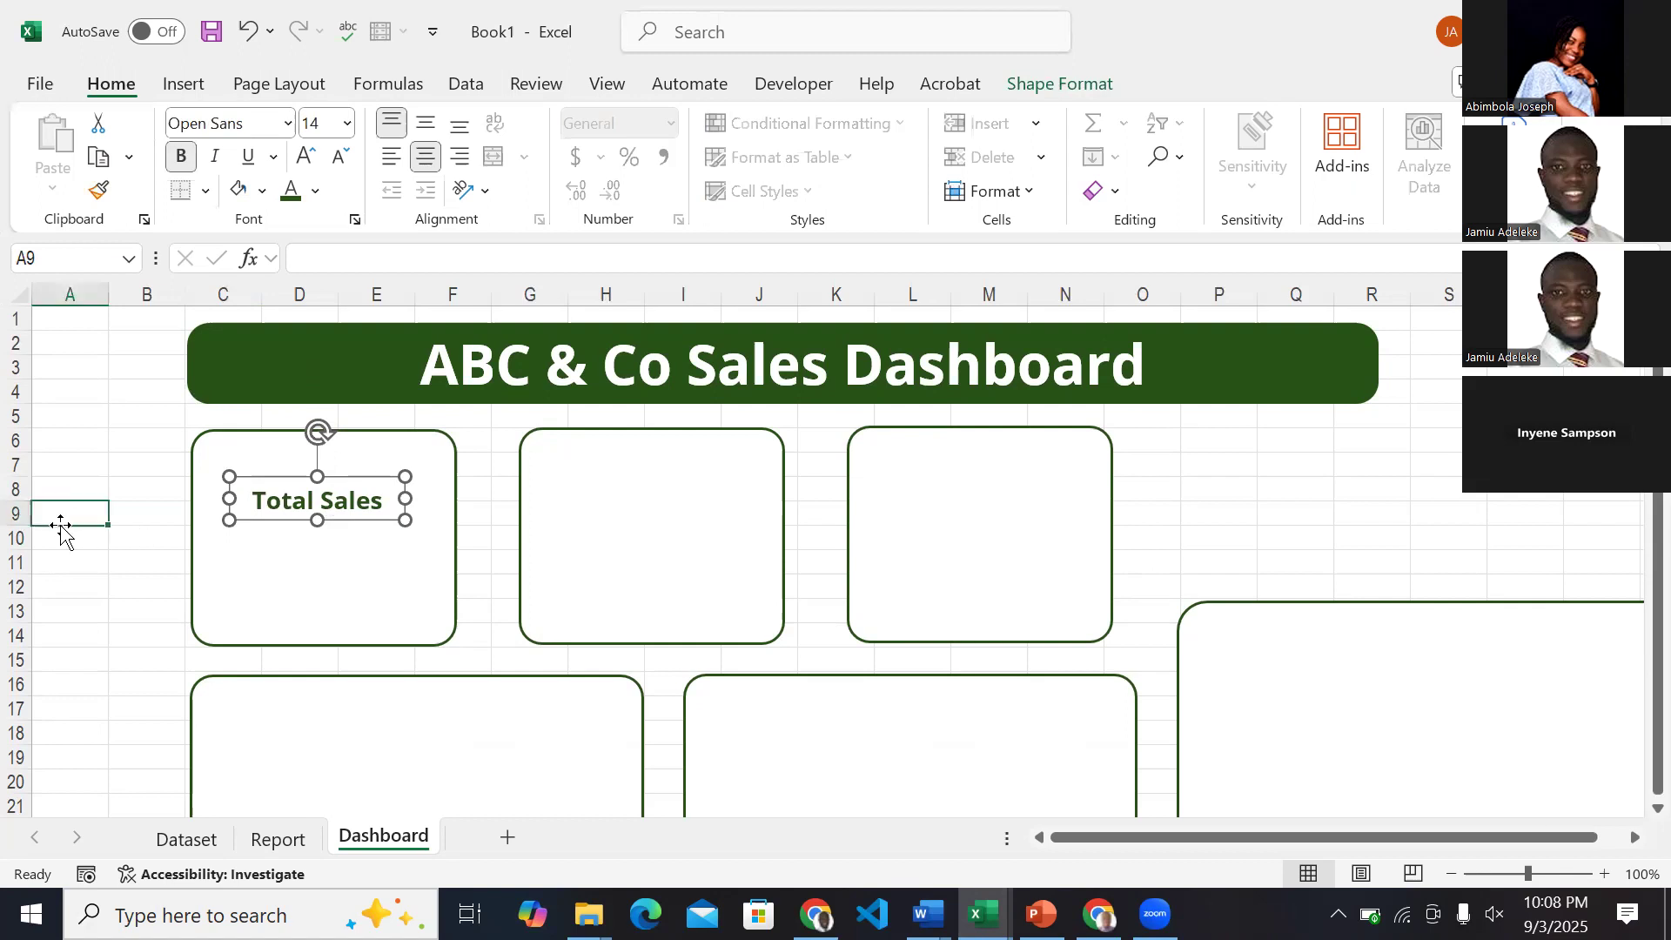
Remove the outline from the Total Sales text box.
click(261, 489)
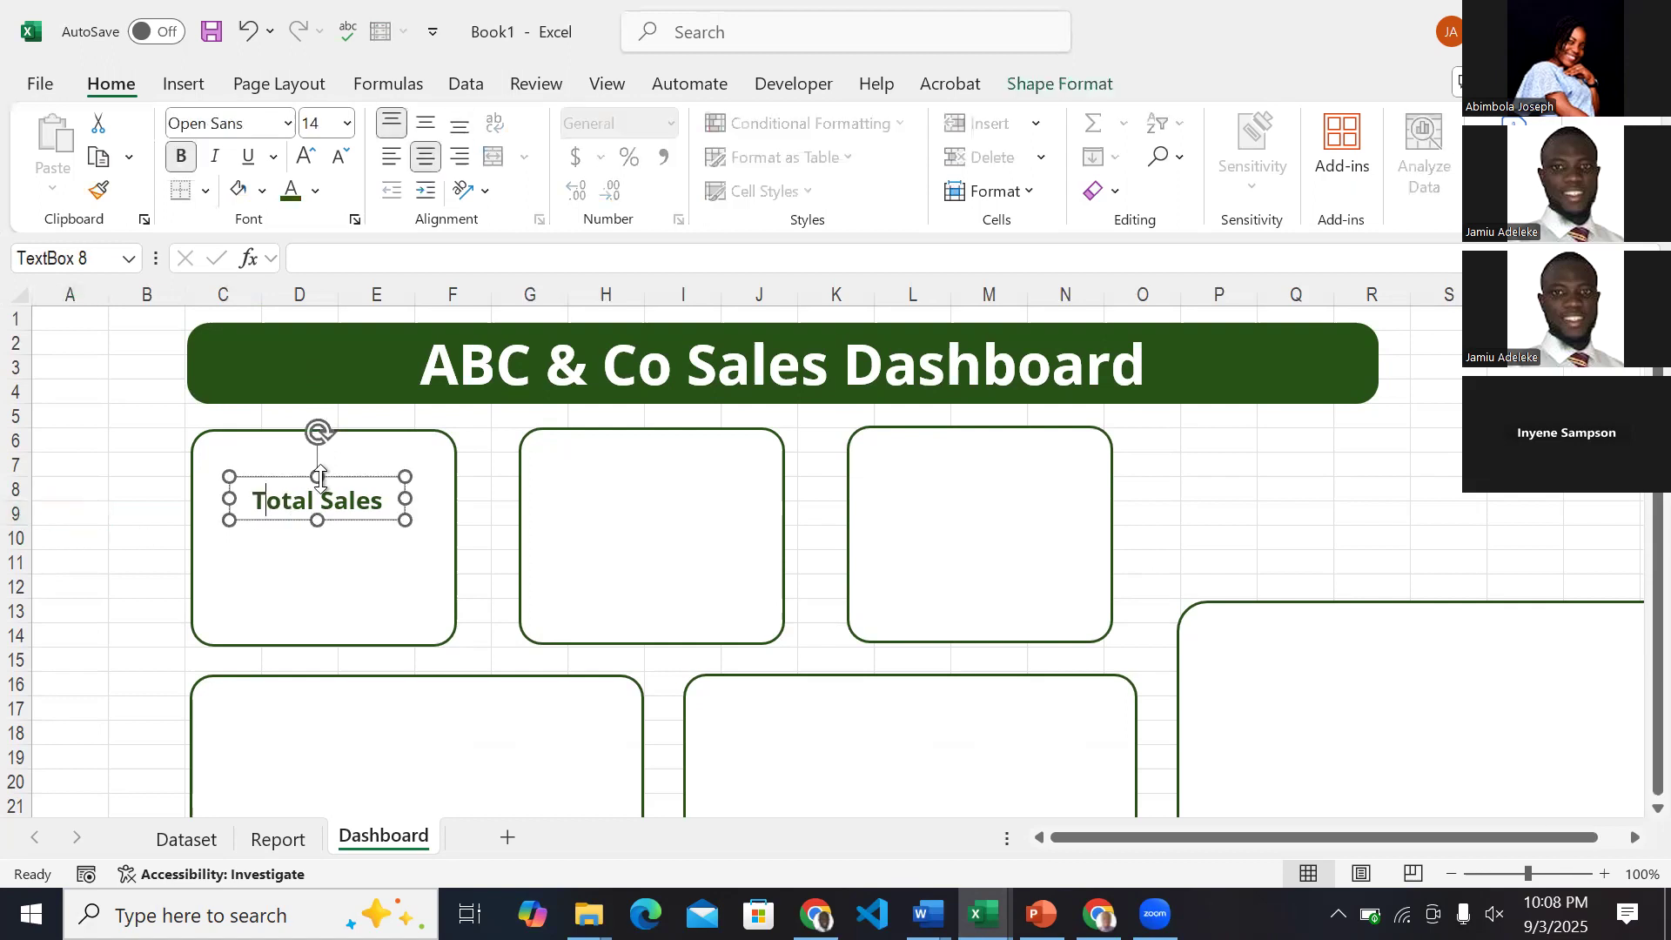
click(1084, 77)
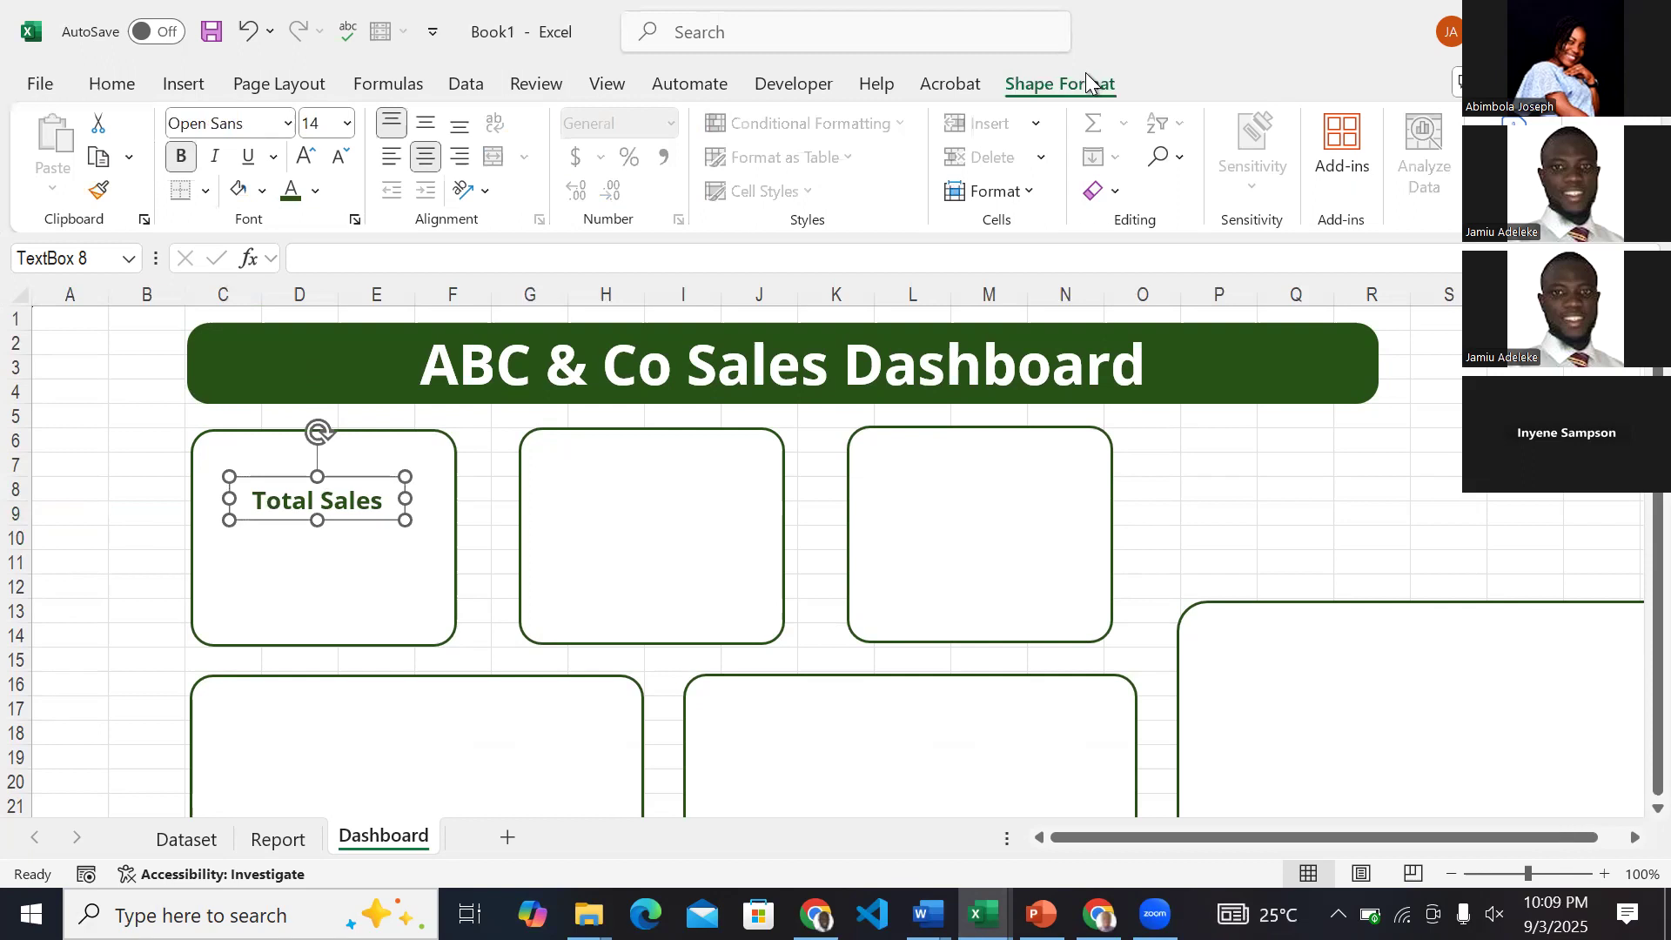
click(710, 156)
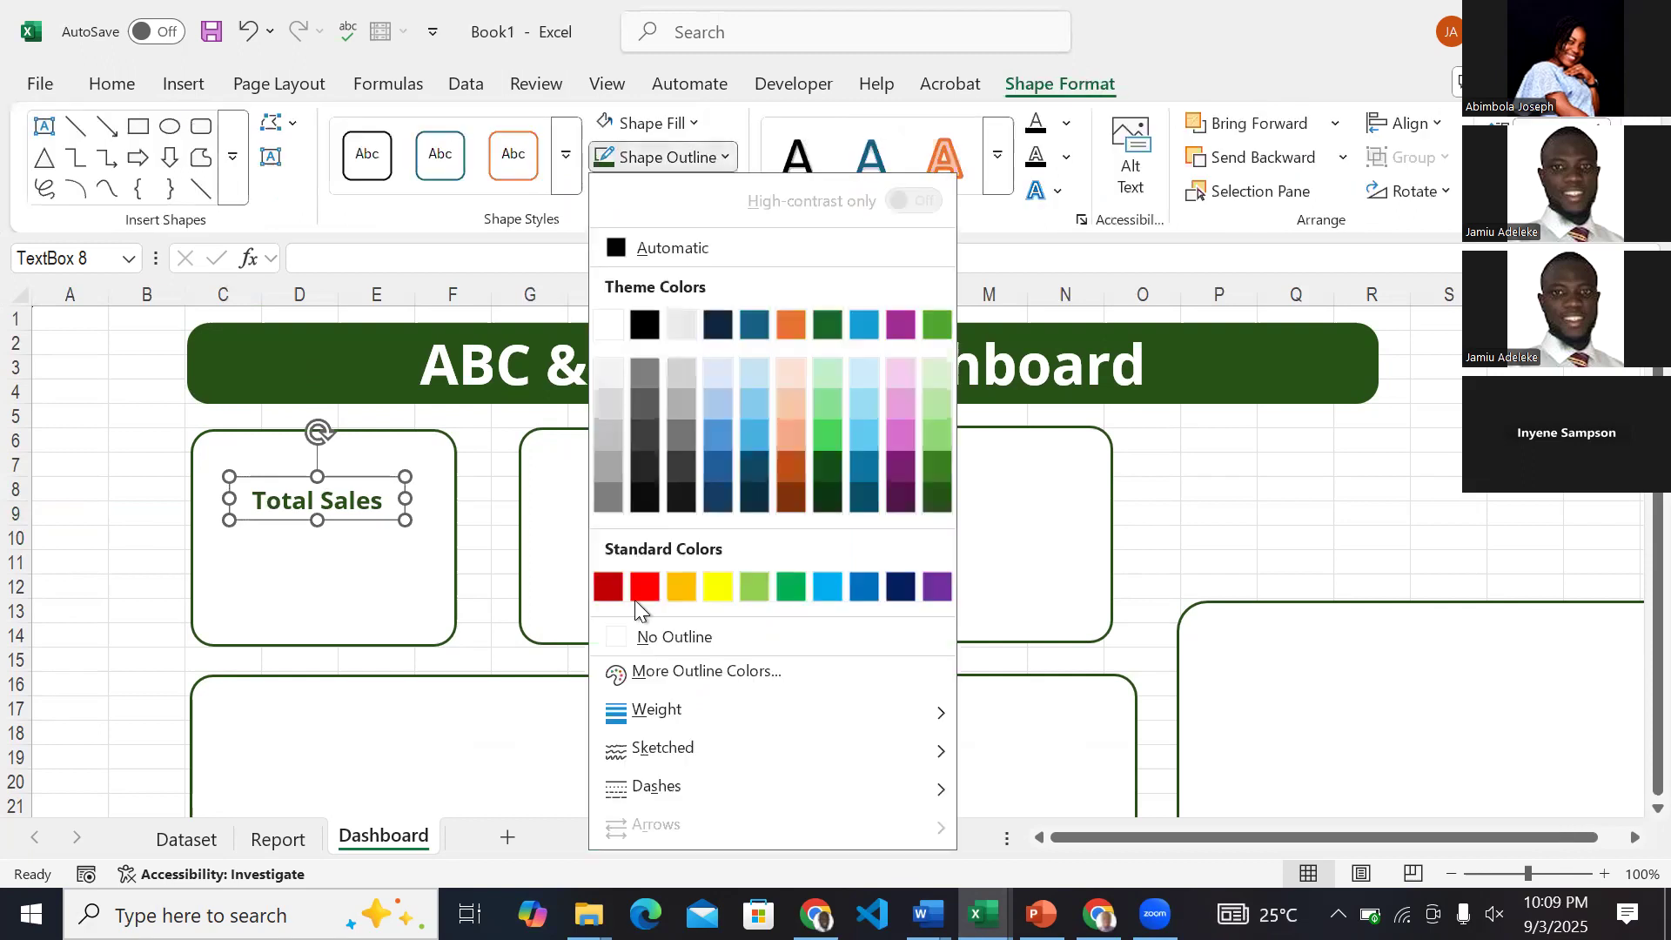
click(670, 637)
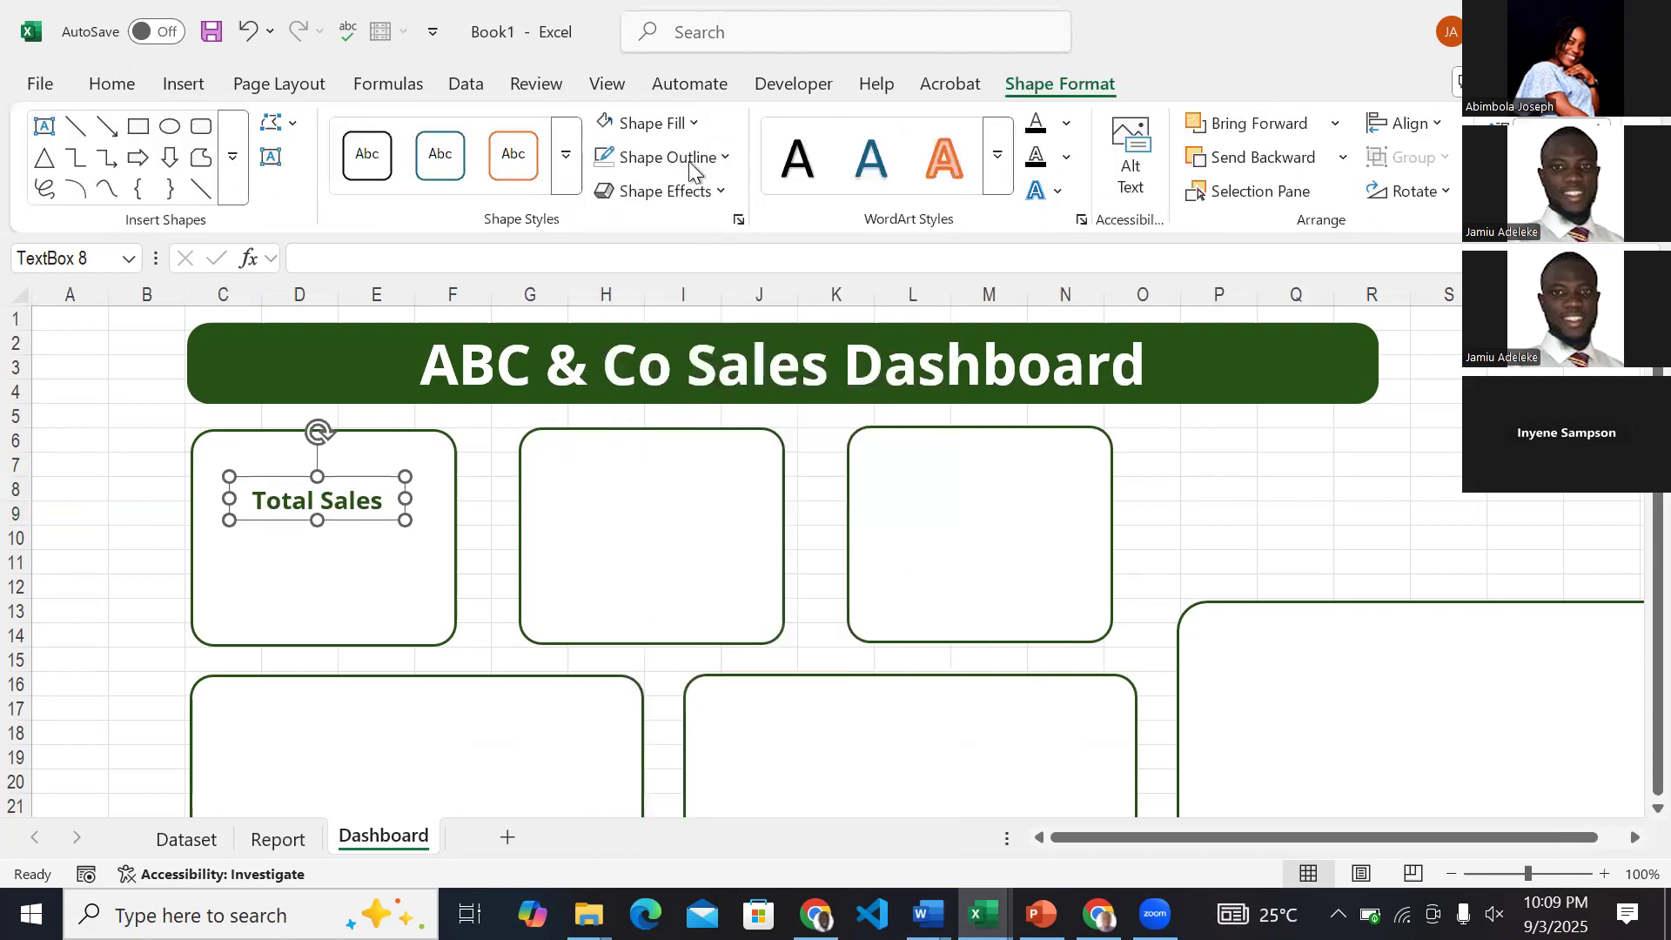
click(82, 592)
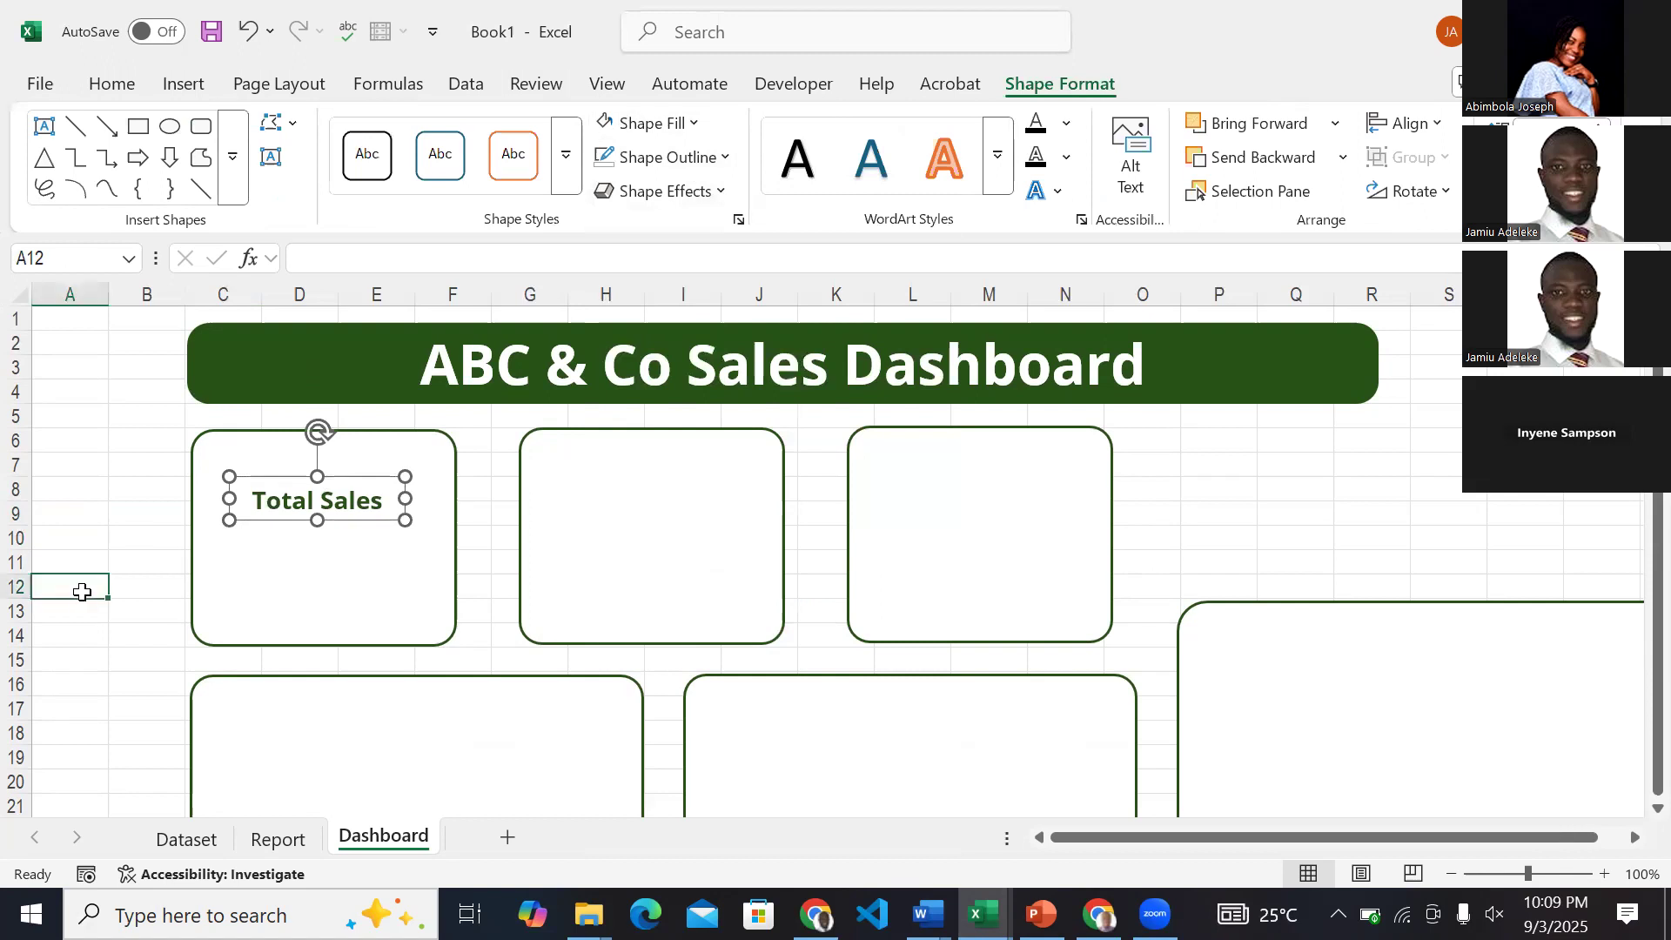
Remove the fill from the Total Sales text box.
click(291, 499)
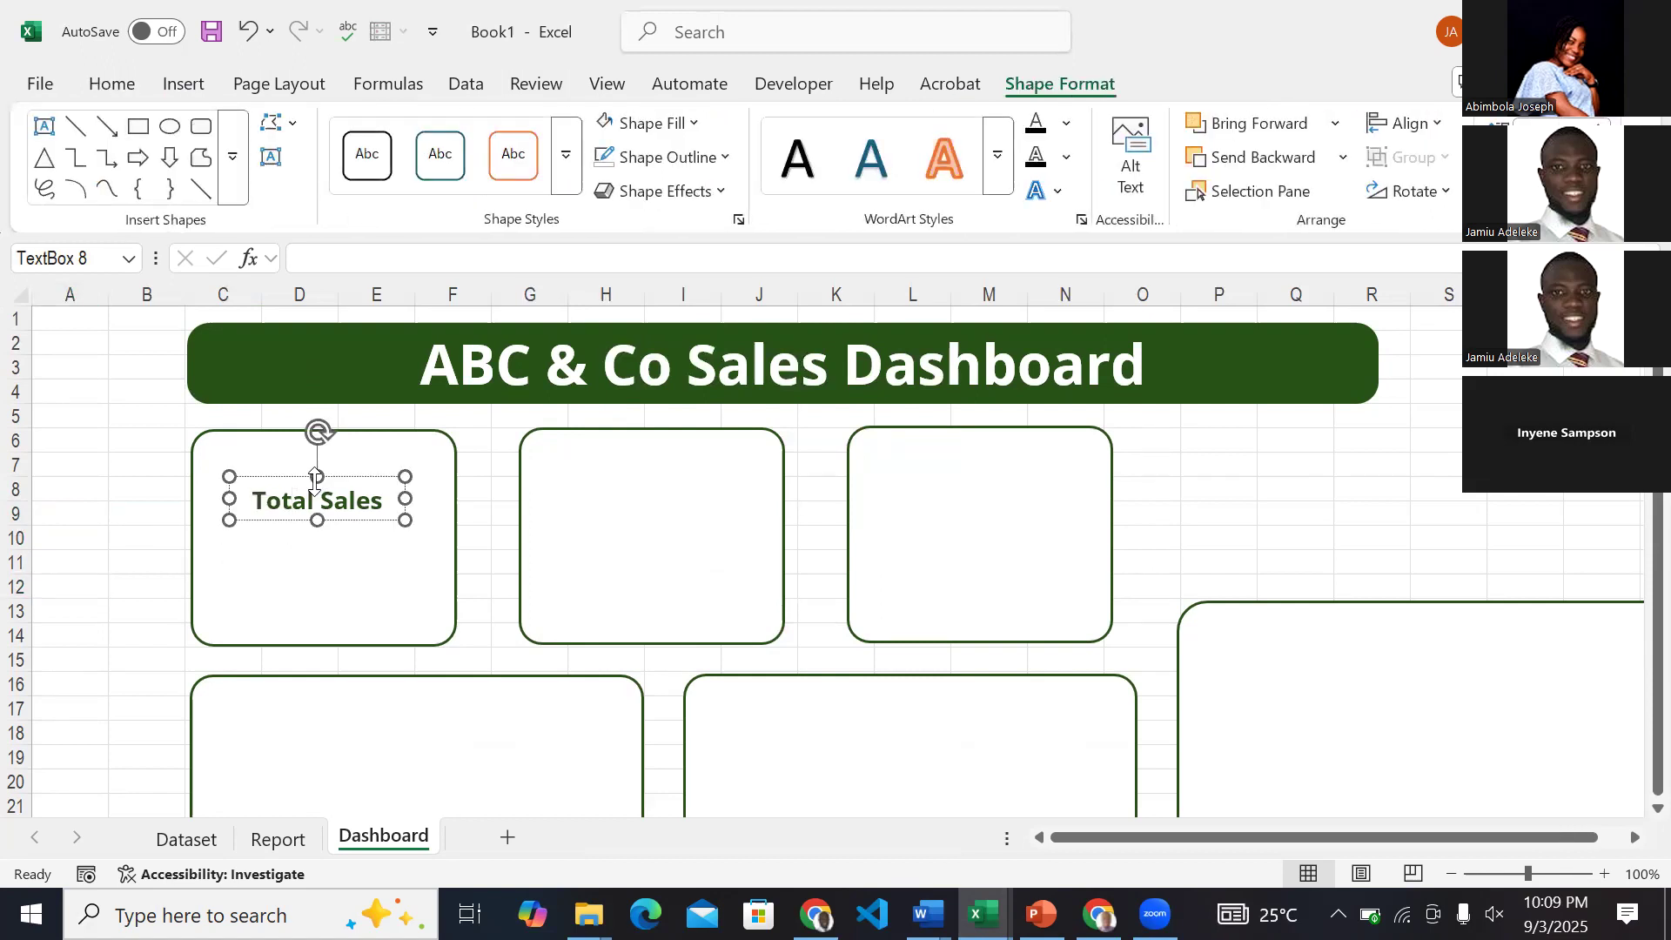
click(118, 520)
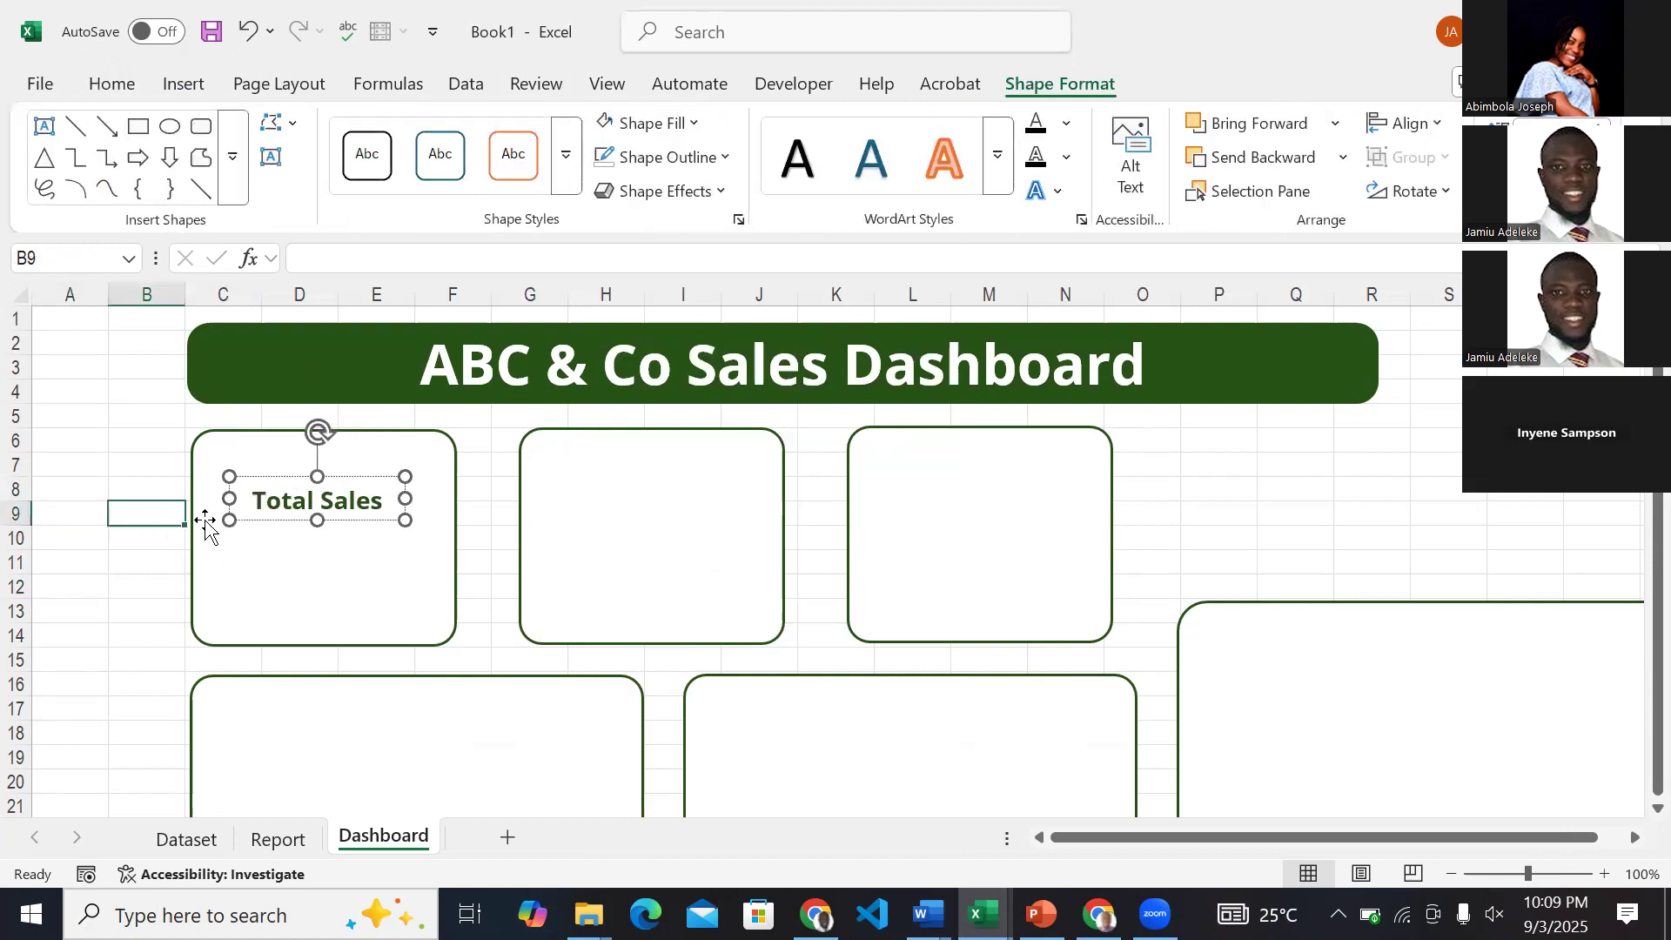
click(291, 500)
click(319, 477)
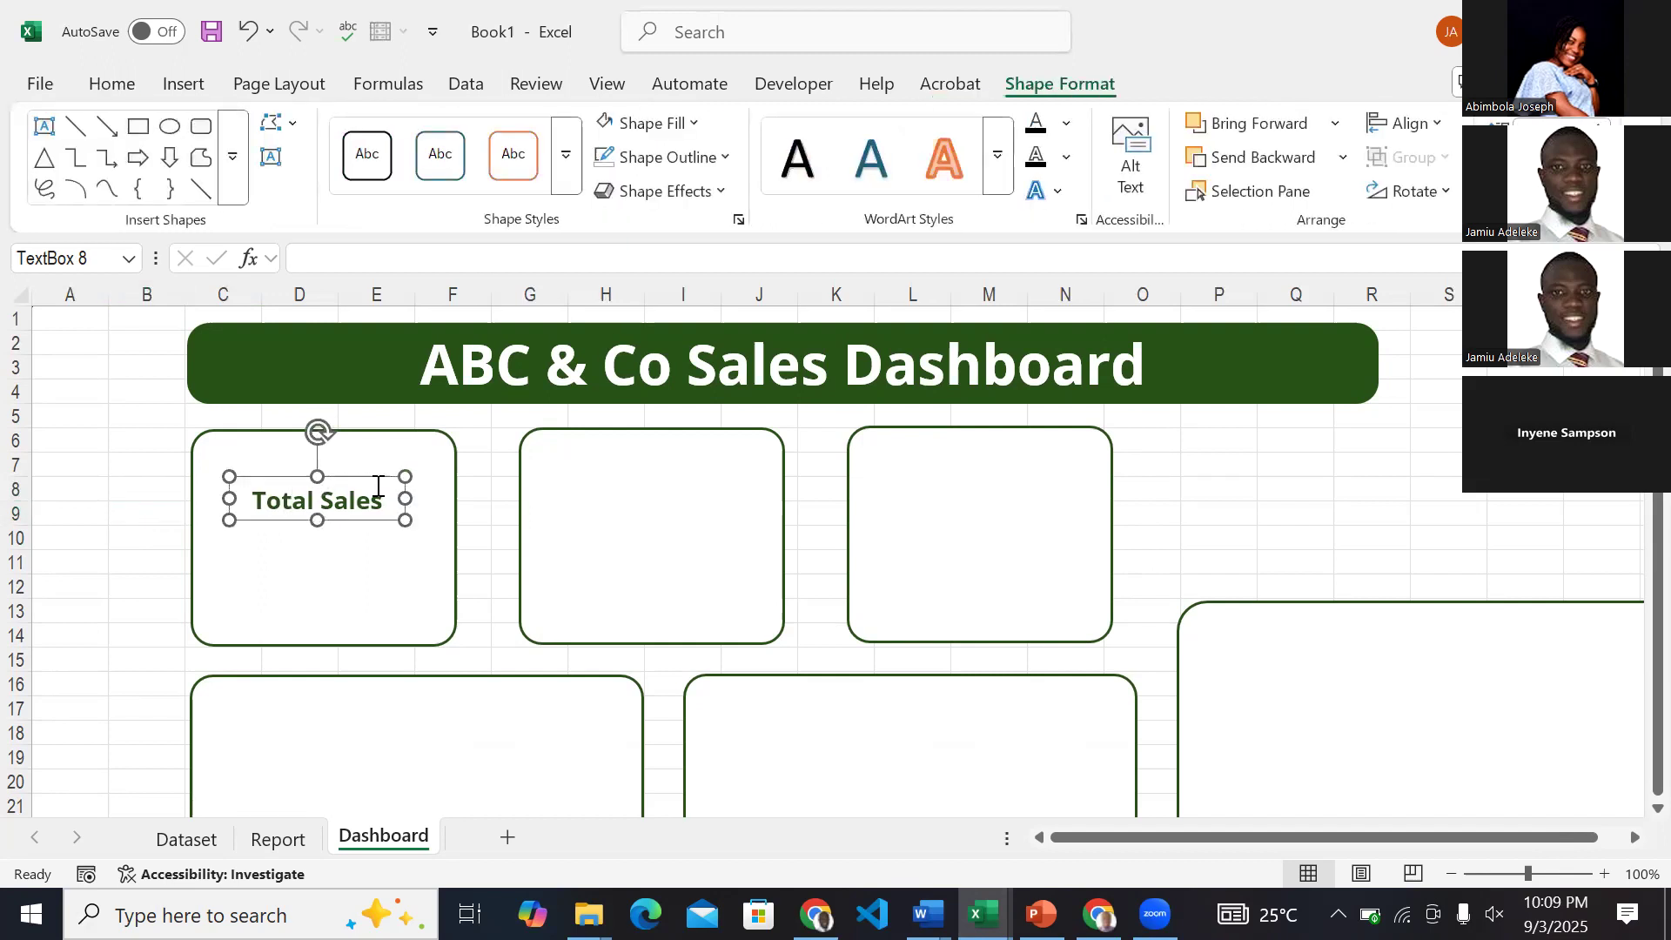
click(694, 132)
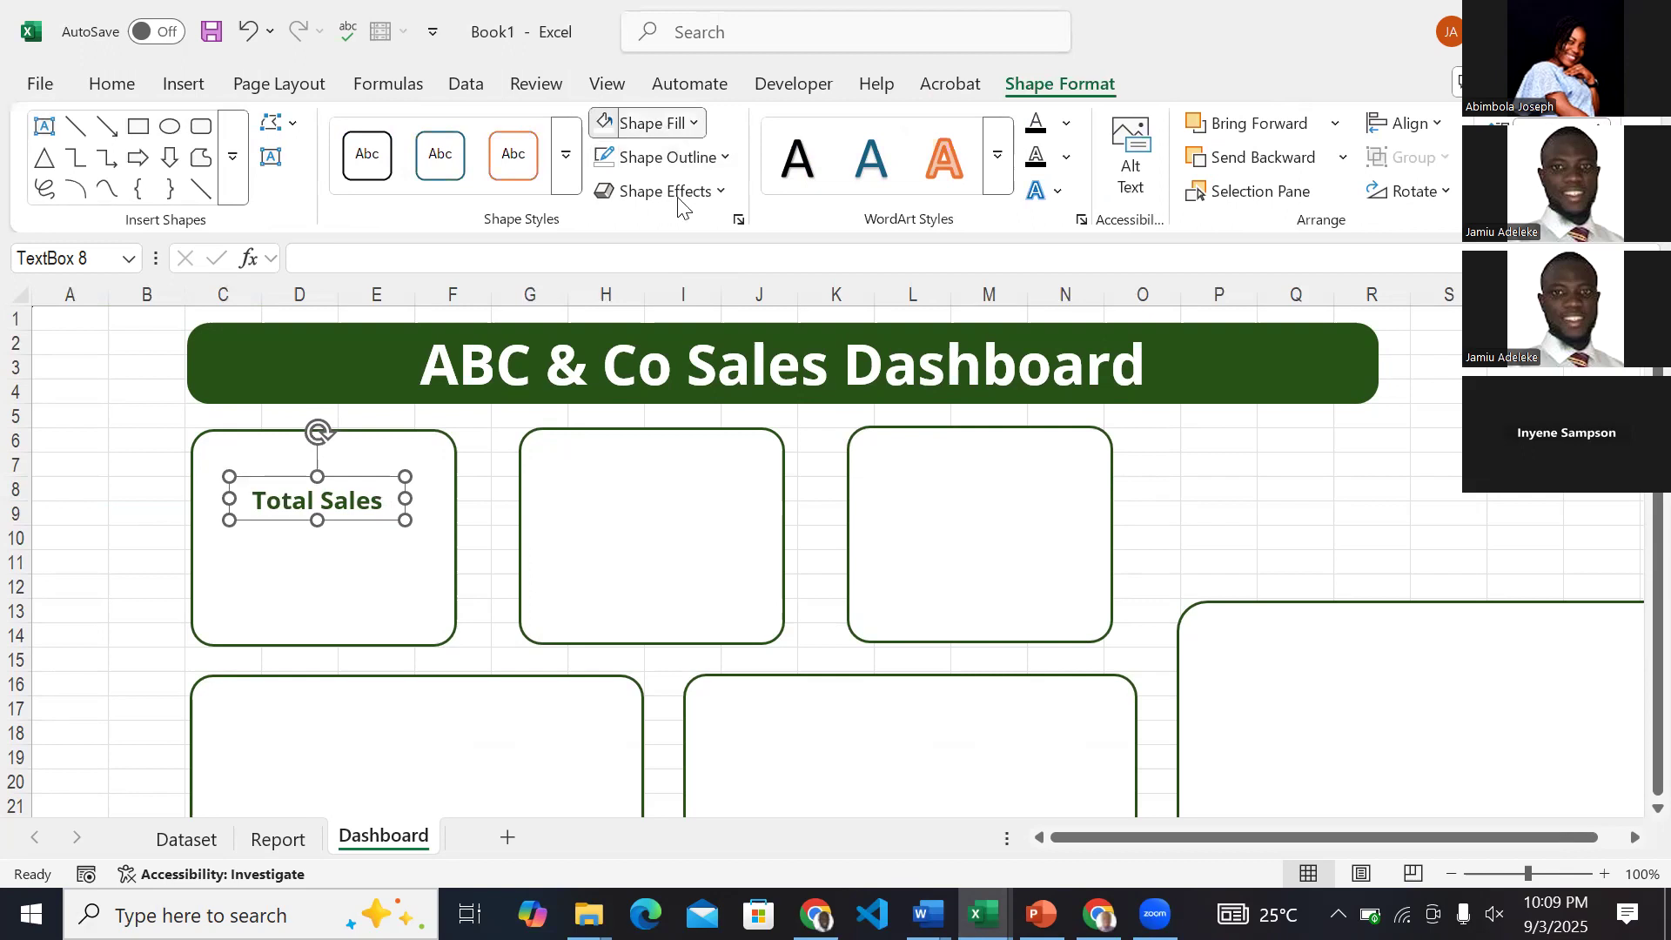
click(644, 603)
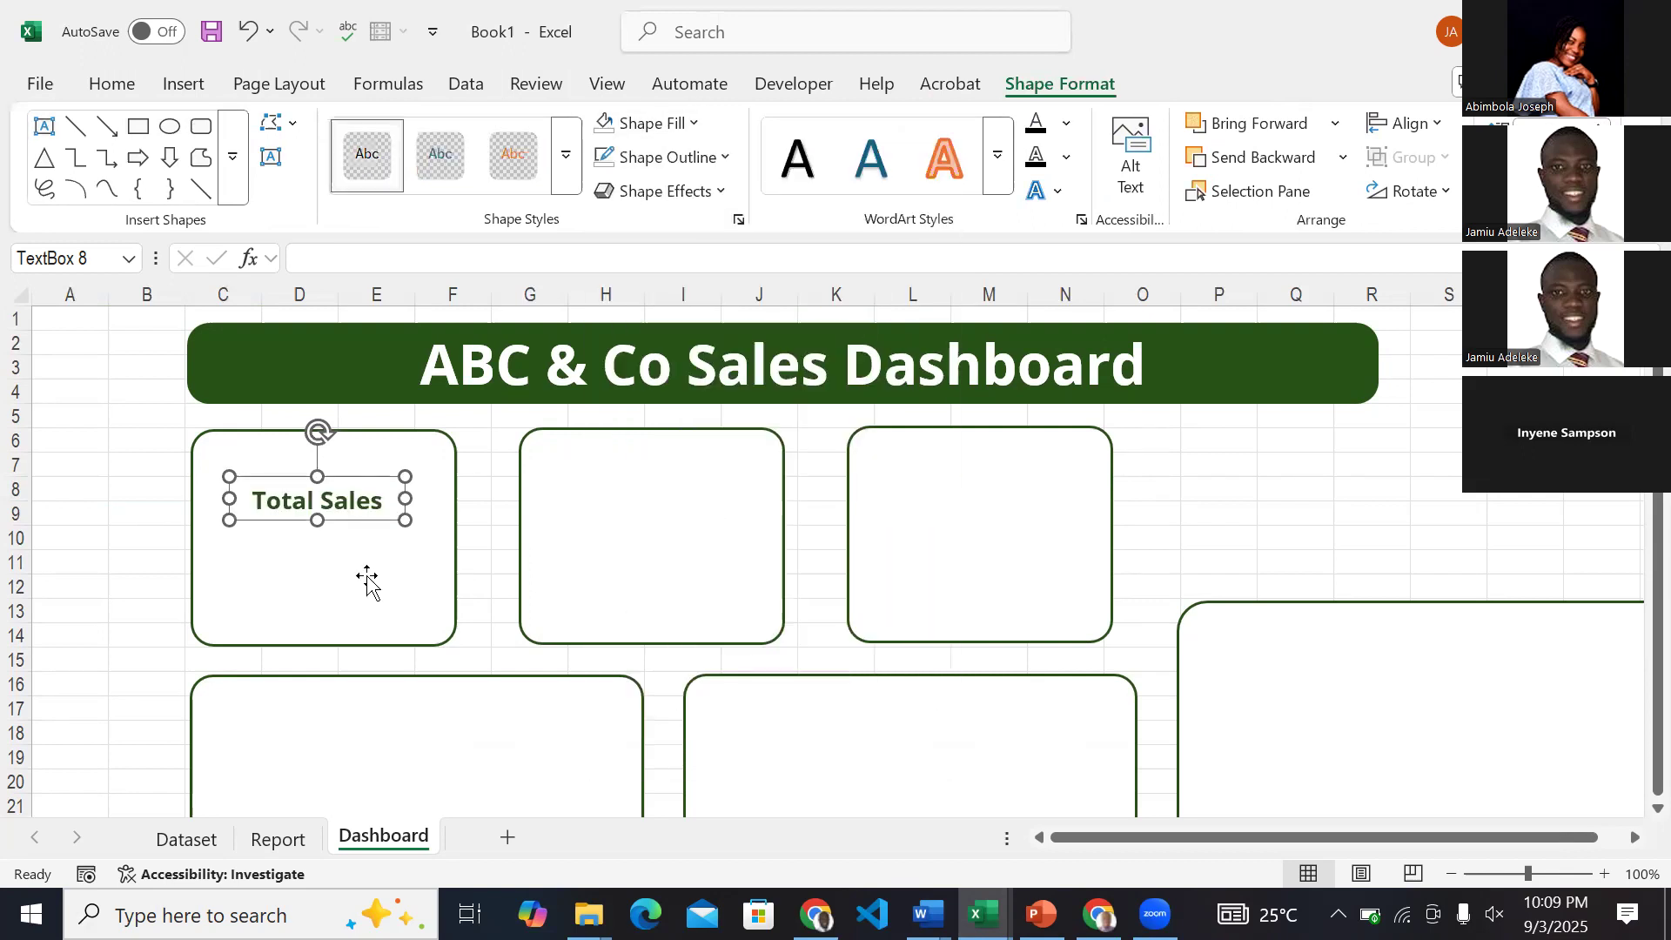
click(141, 540)
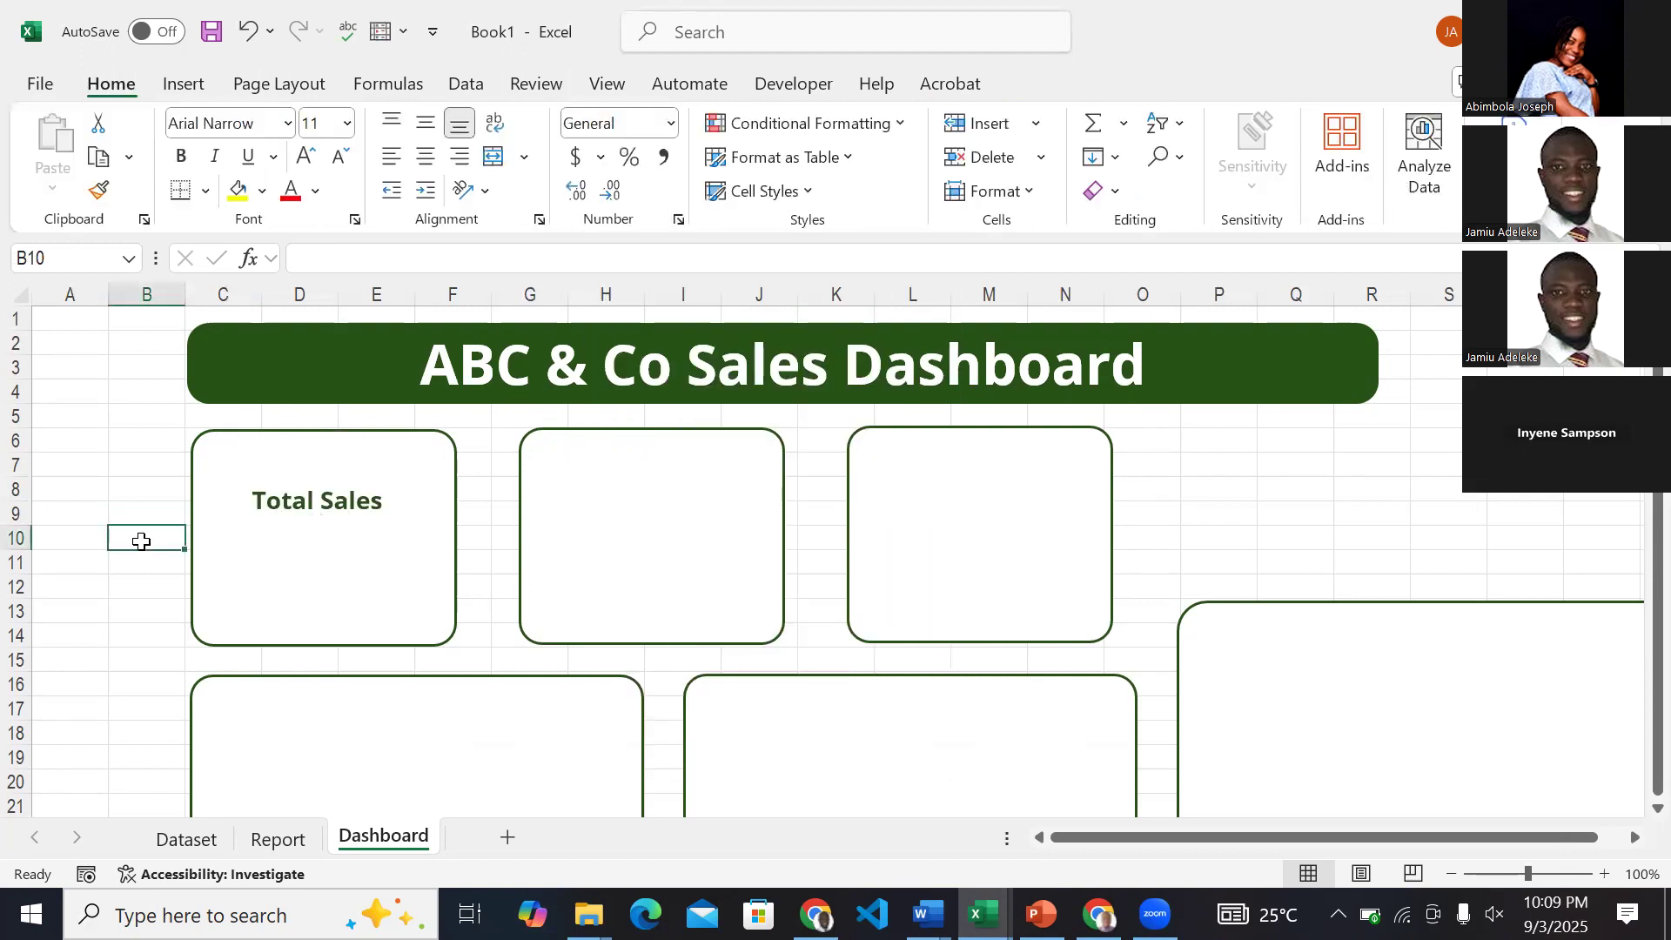
Increase the Total Sales label's font size to 16.
click(384, 501)
key(Escape)
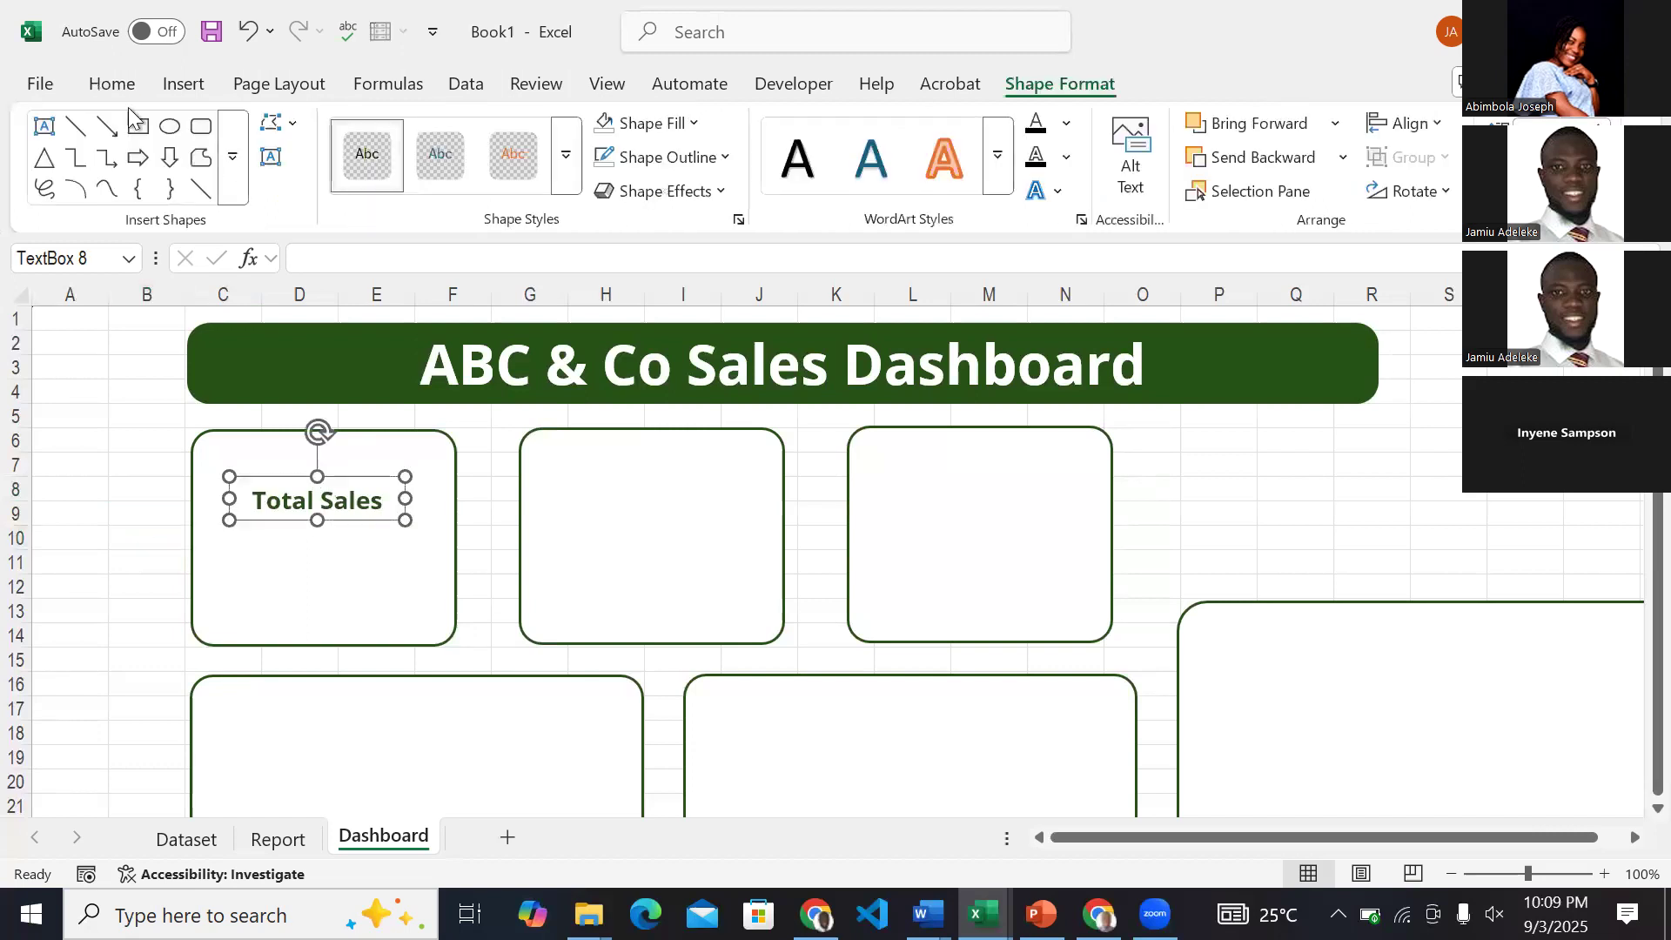
click(113, 87)
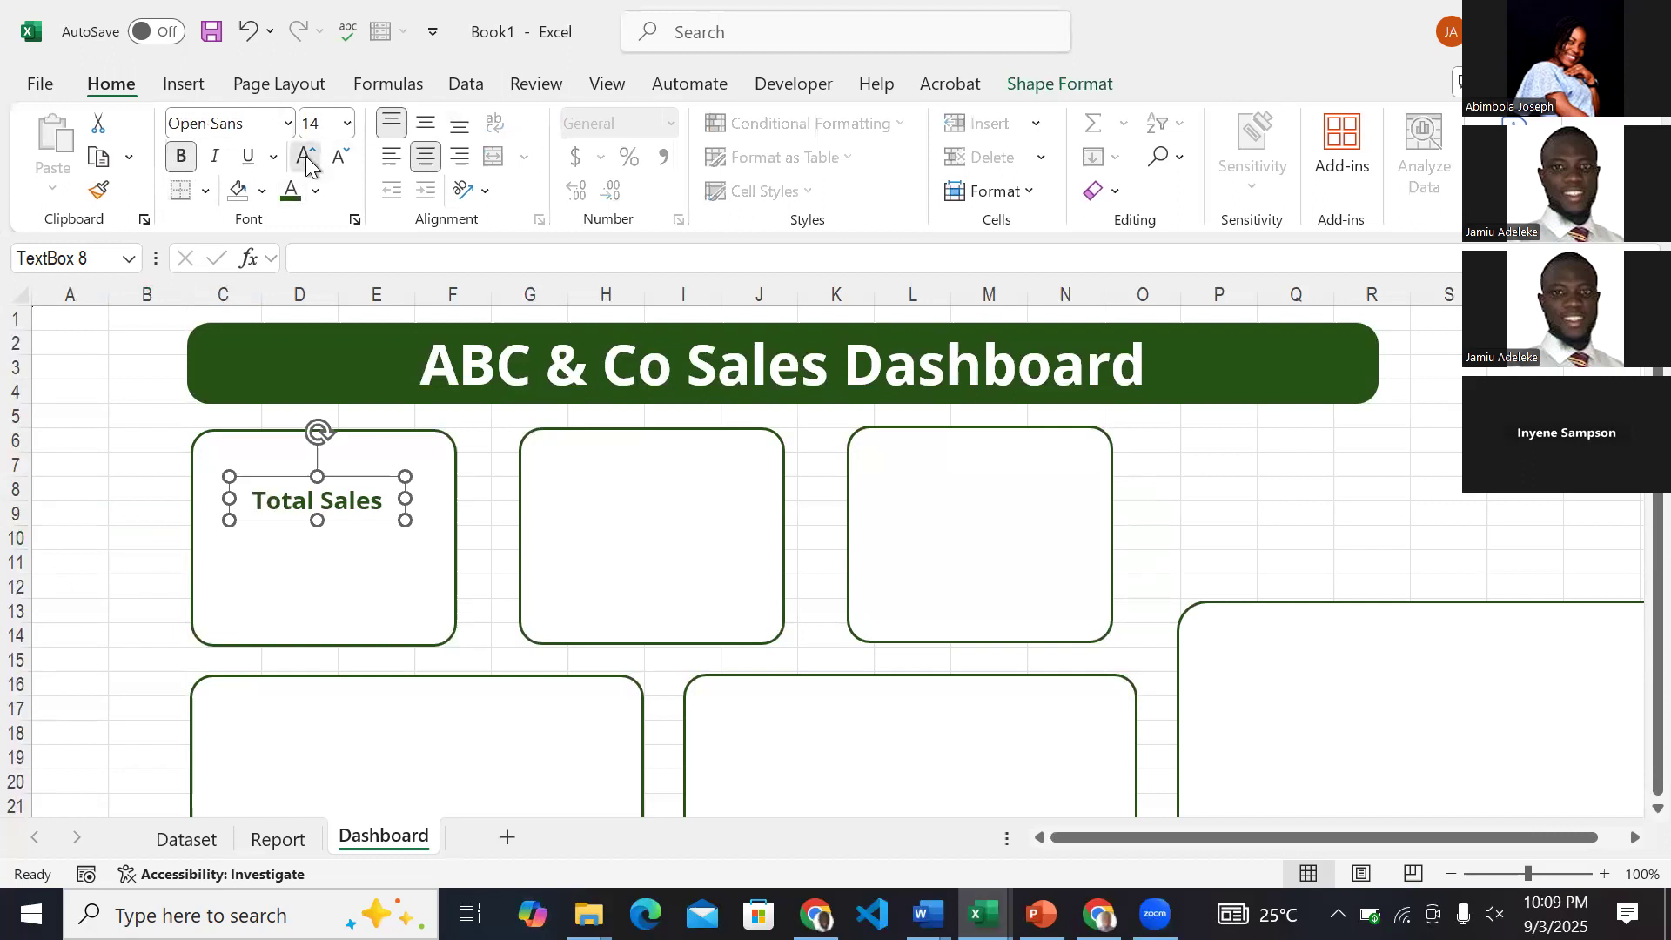
click(305, 155)
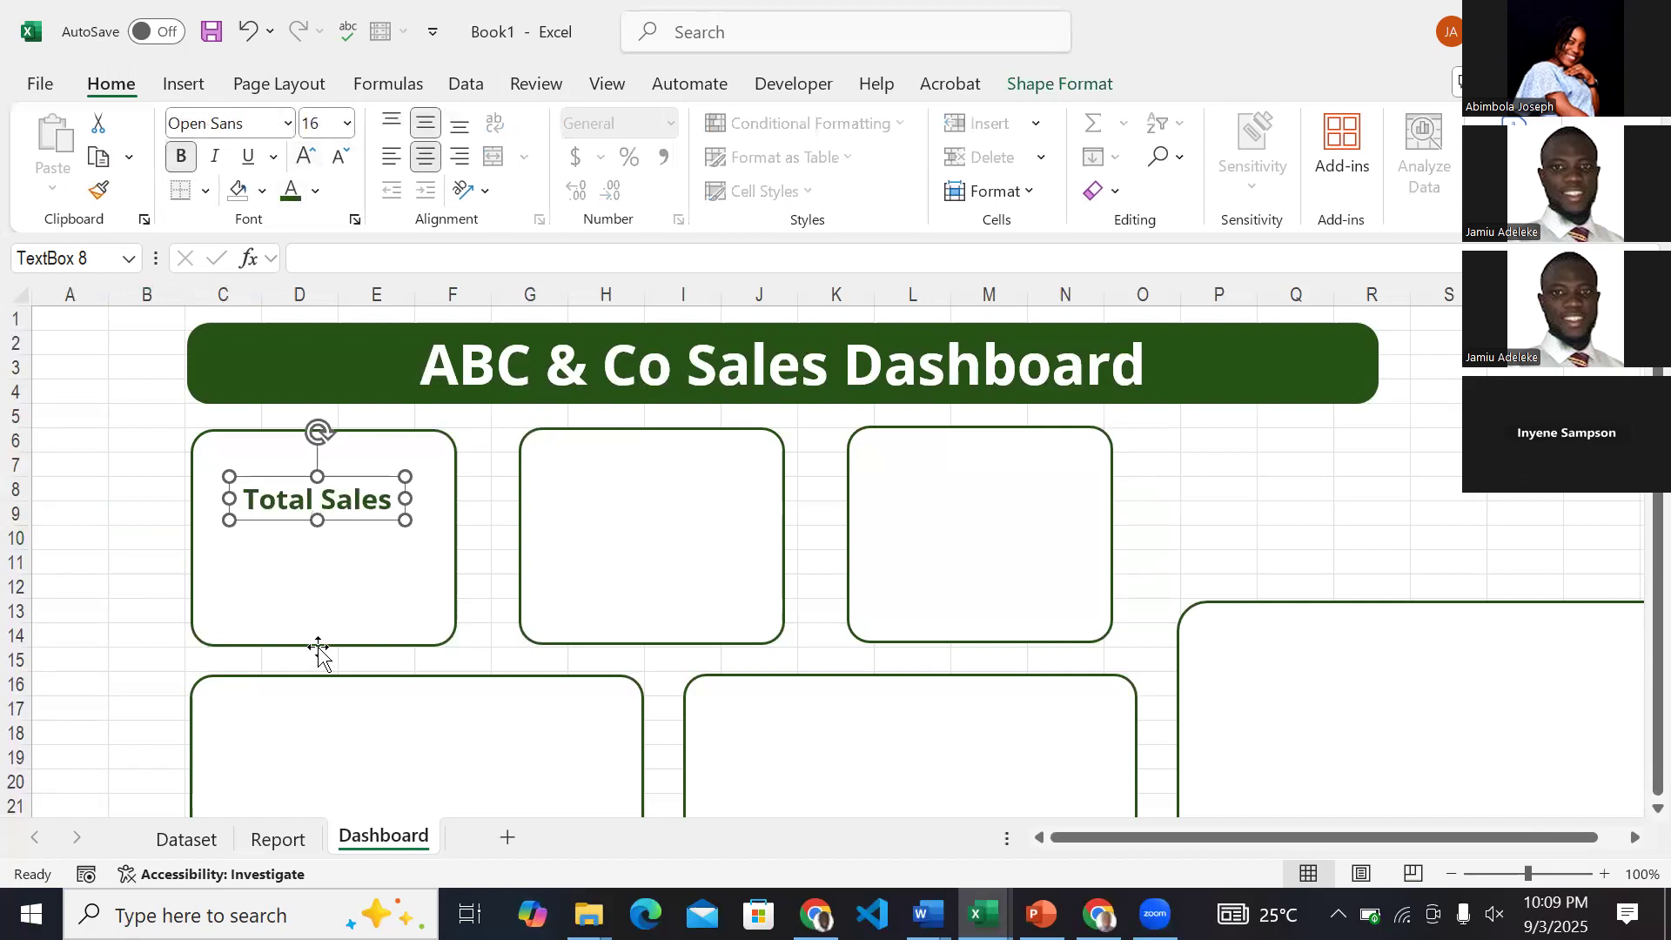
click(136, 572)
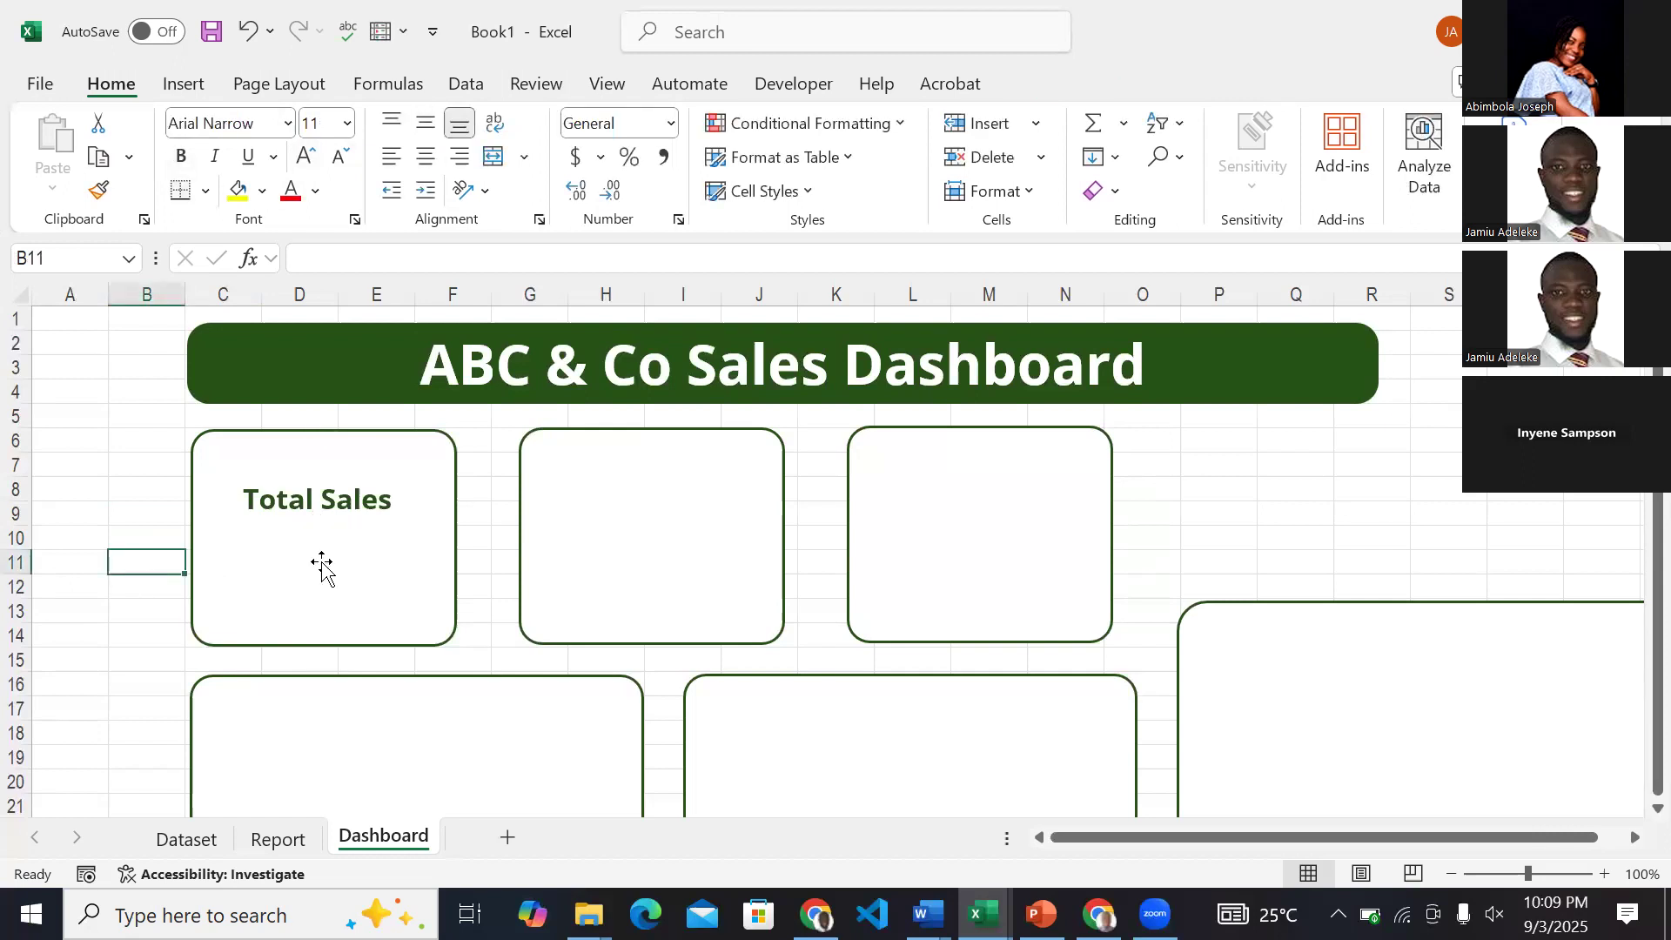
Add an empty text box beneath the Total Sales label in the first card, nearly as wide as the label's box.
click(185, 86)
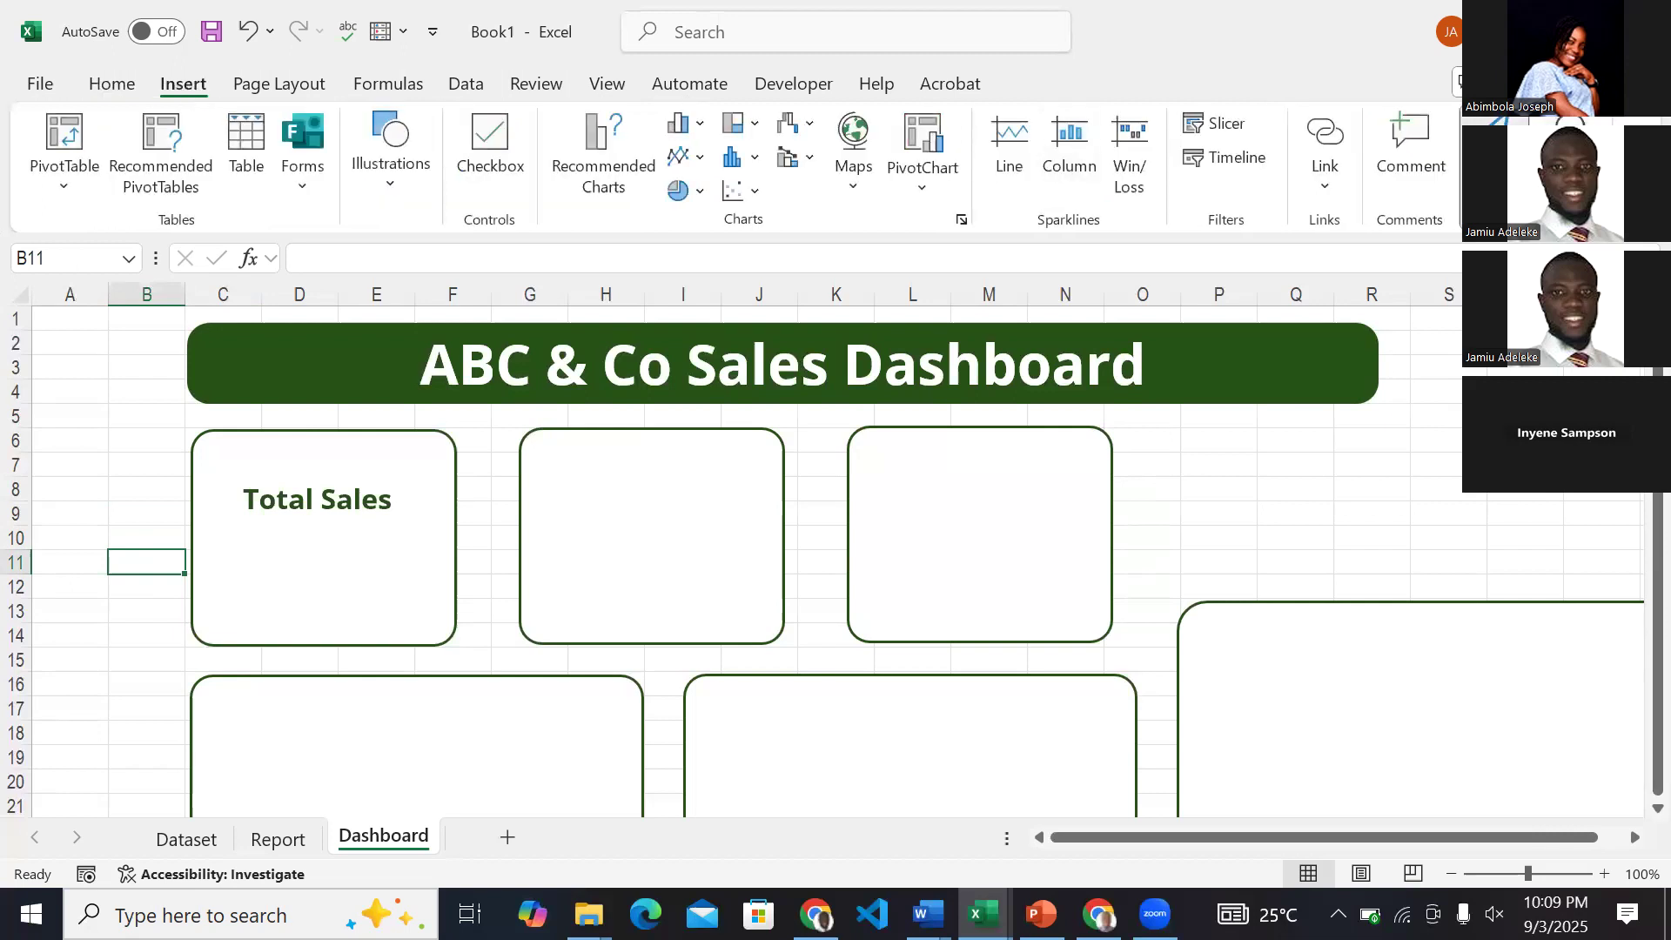
click(1497, 166)
click(1379, 279)
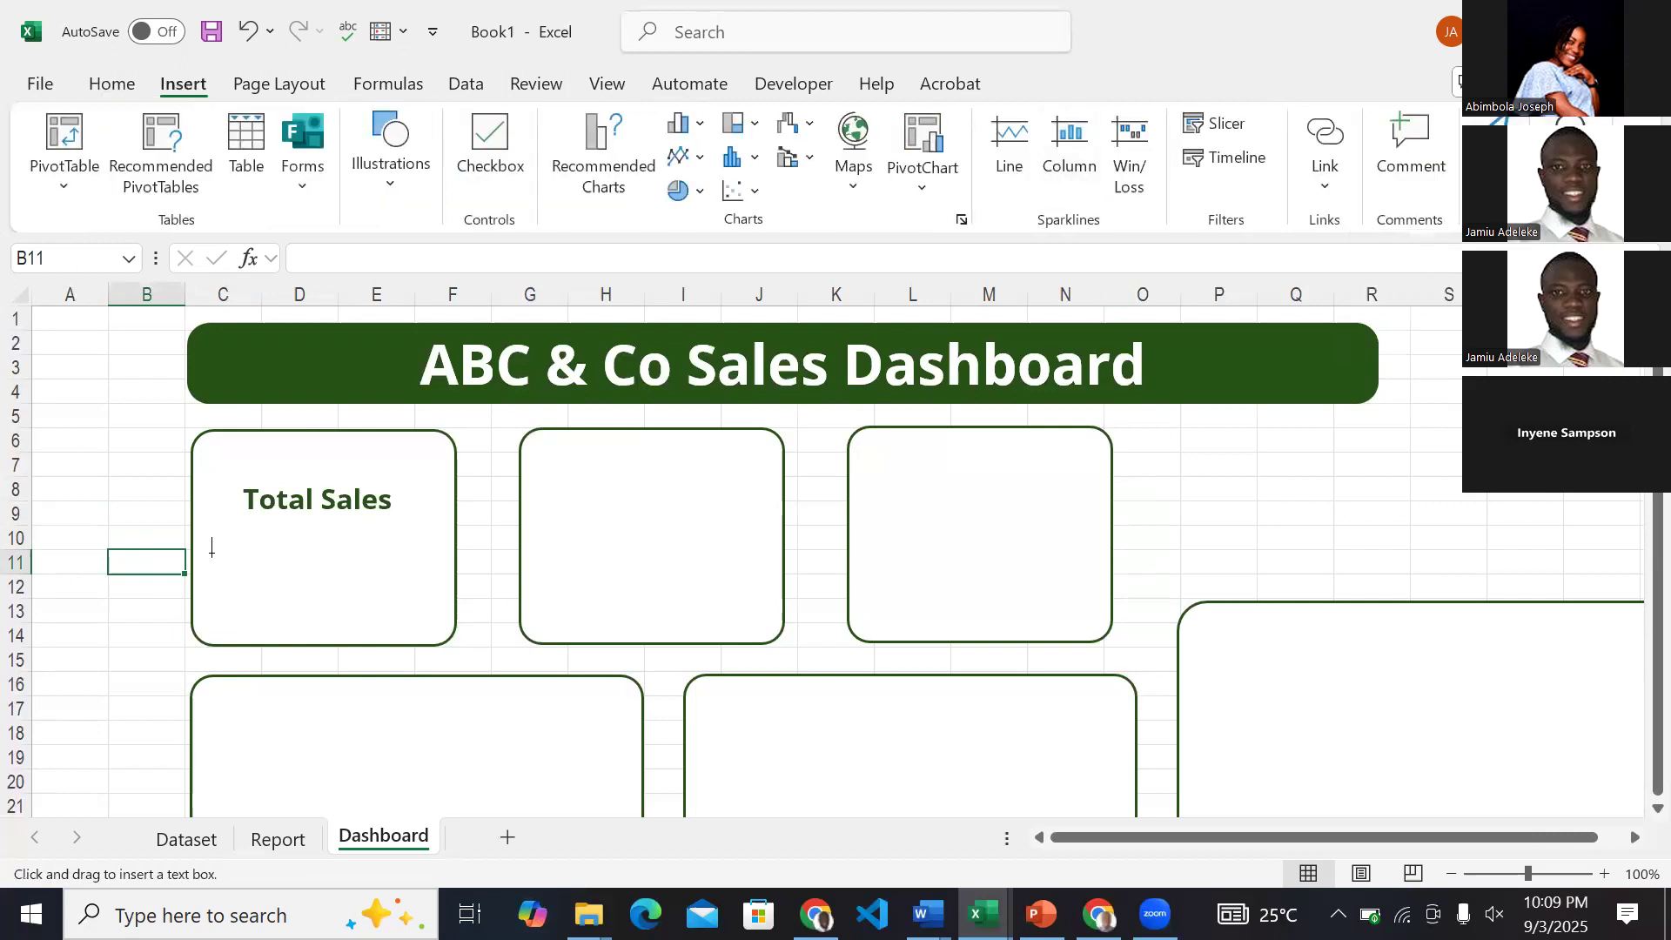
drag(237, 565, 404, 601)
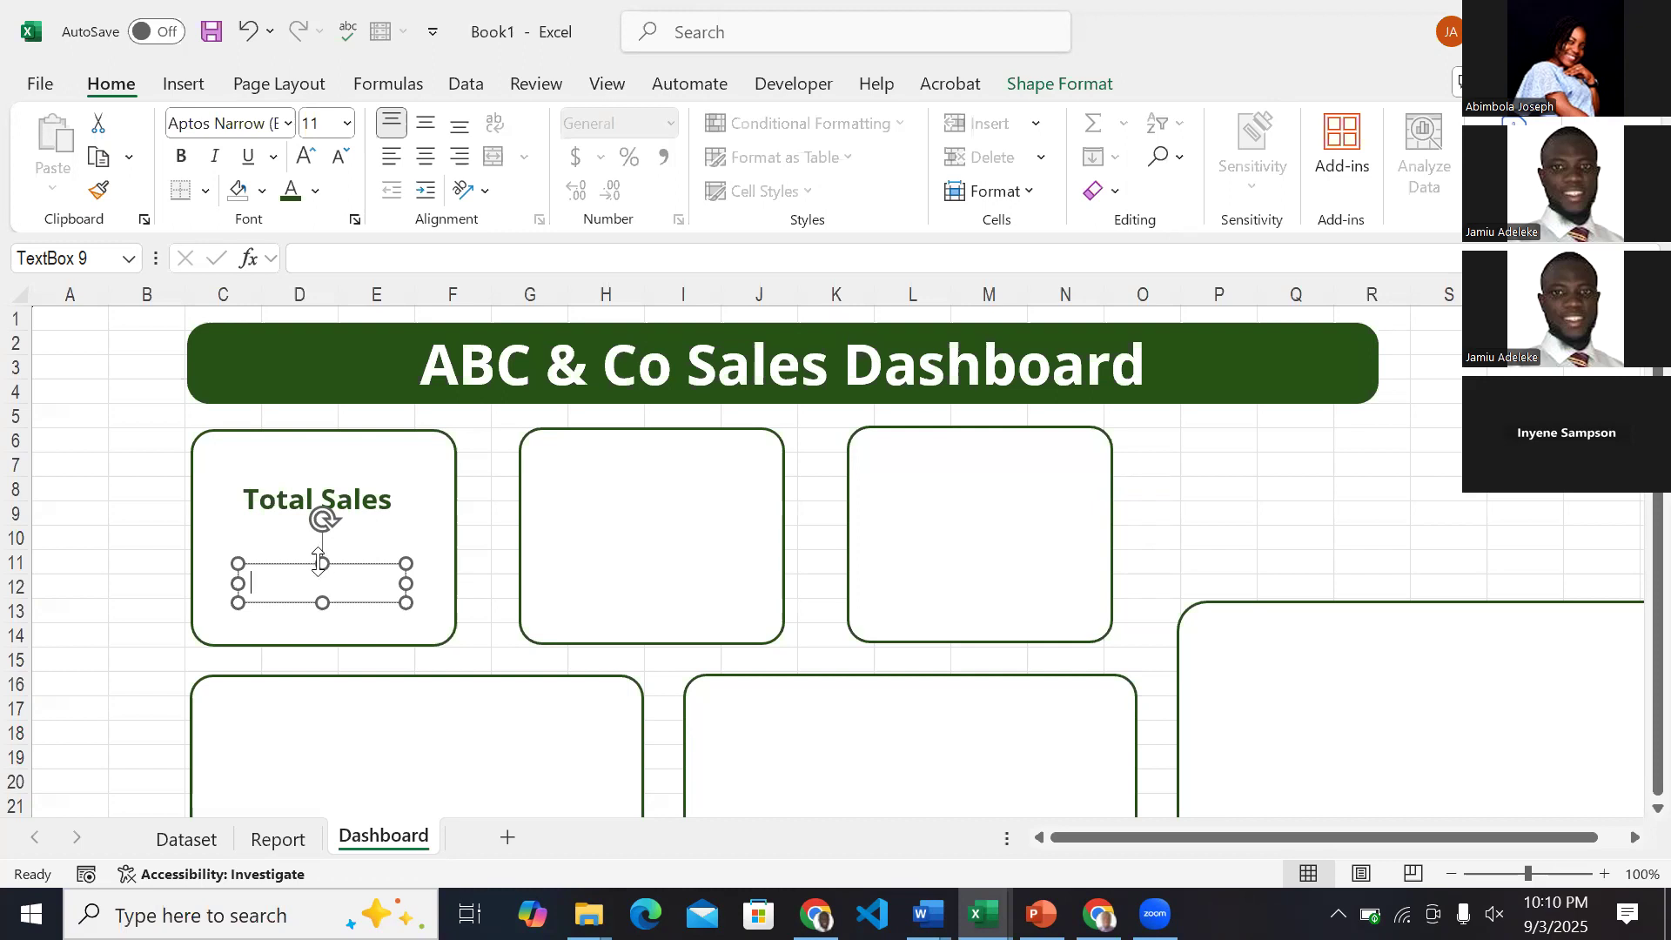
click(327, 600)
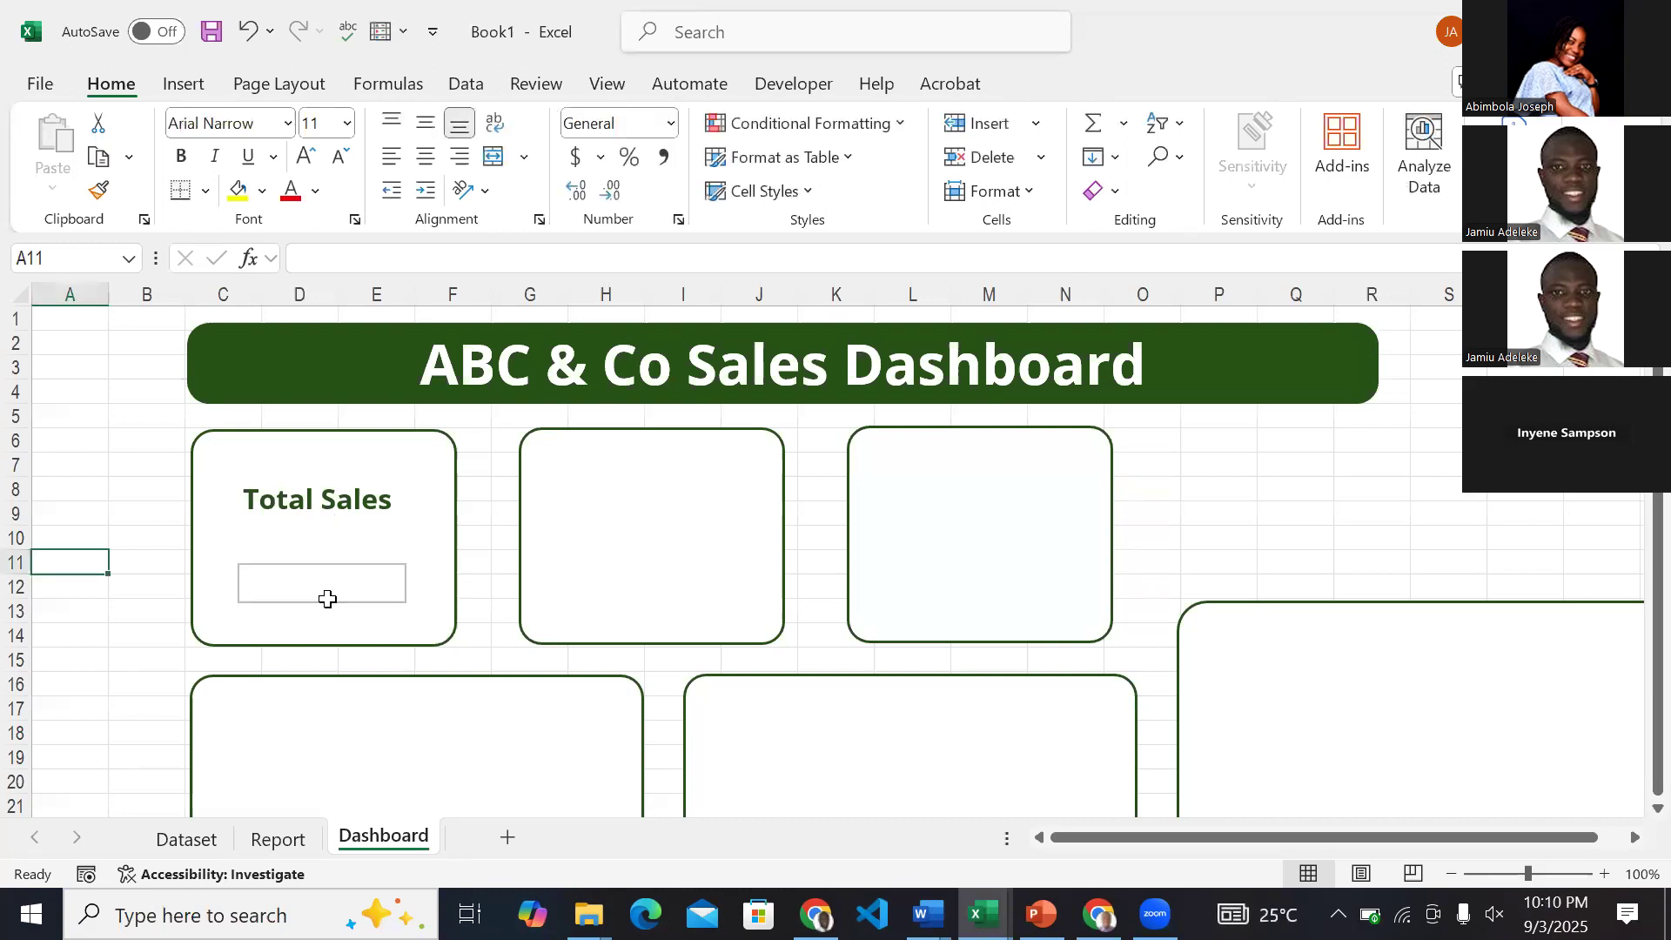
Check the Total Sales figure in cell A6 of the Report sheet against the empty box on the Dashboard.
click(278, 838)
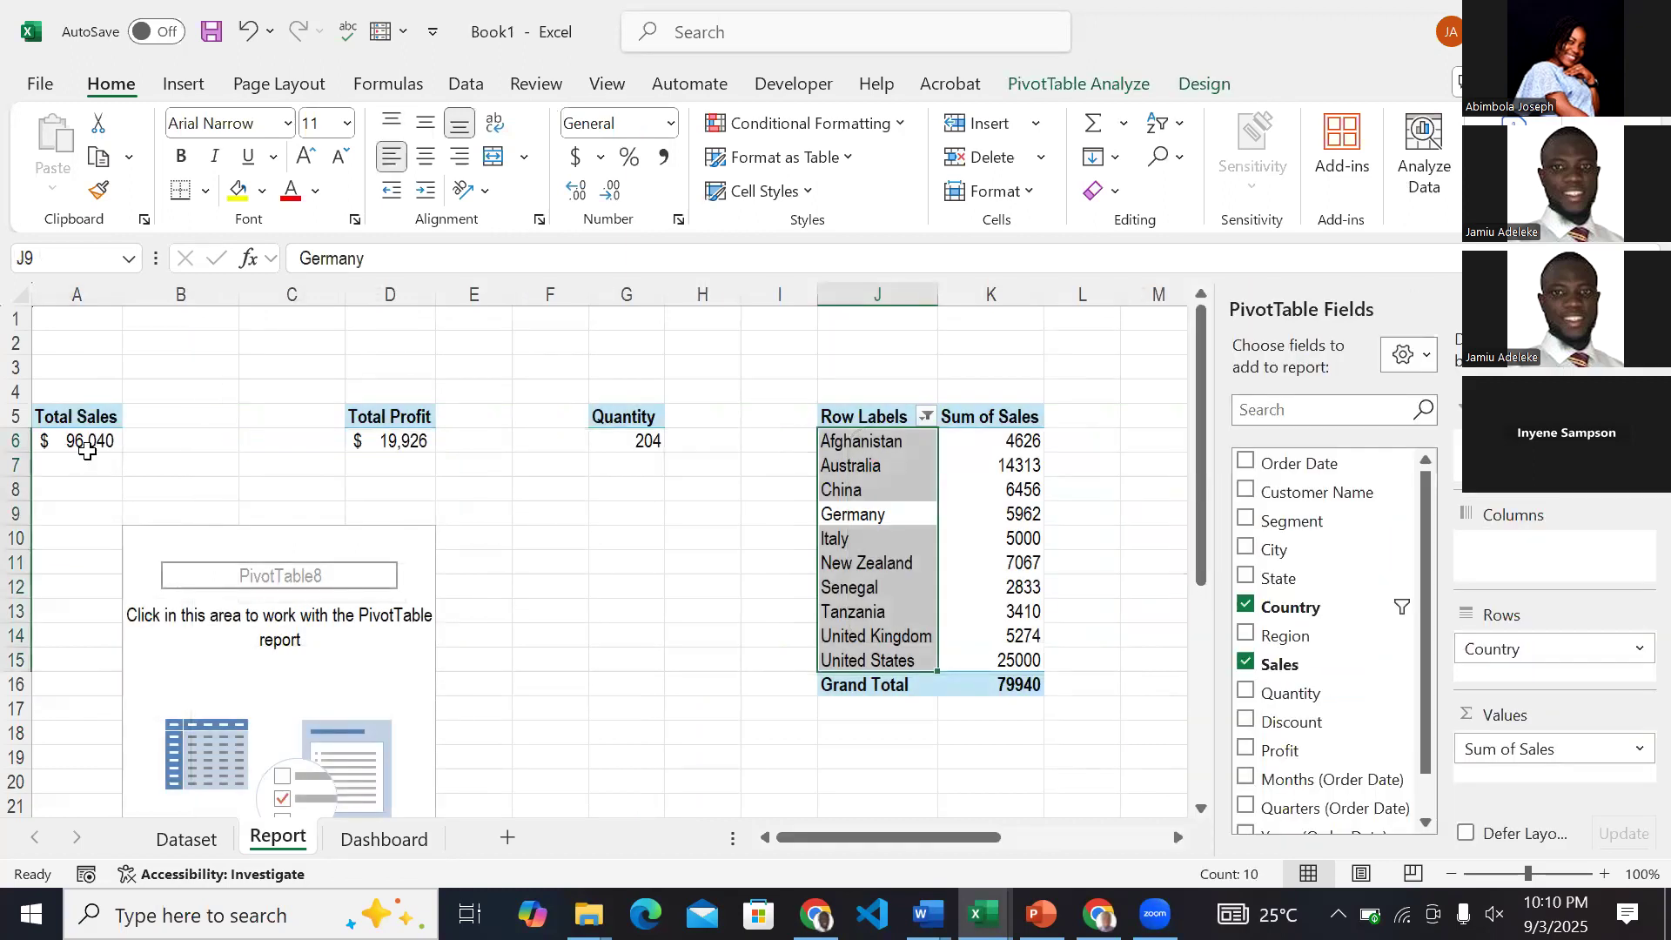
click(84, 451)
click(383, 839)
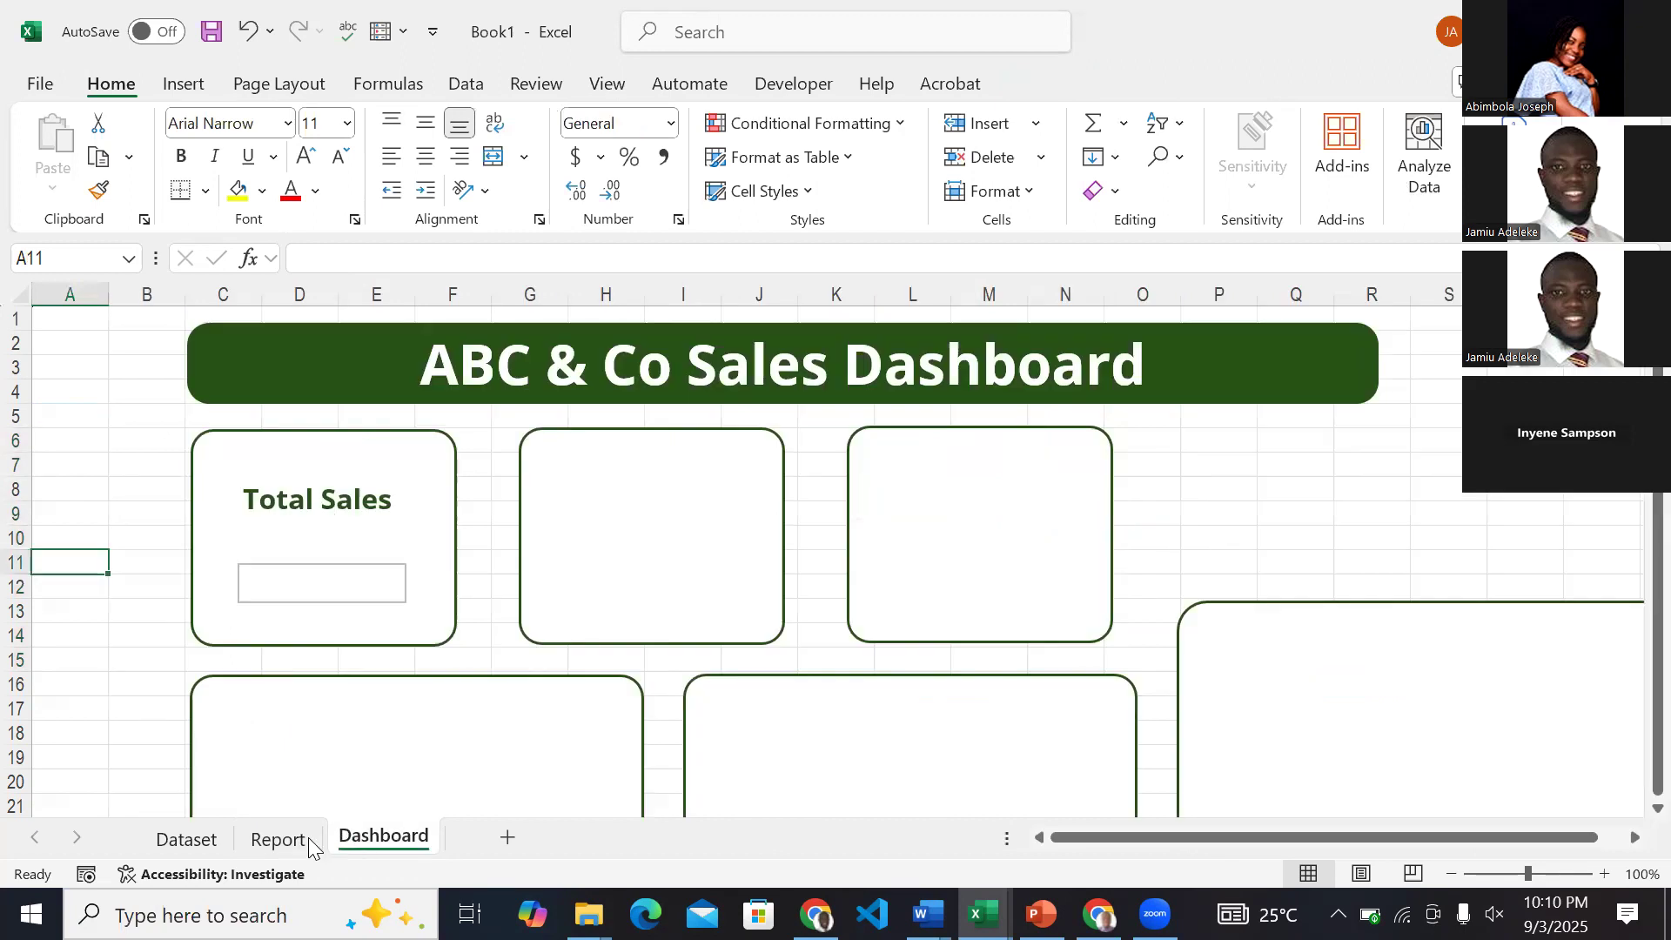
click(279, 838)
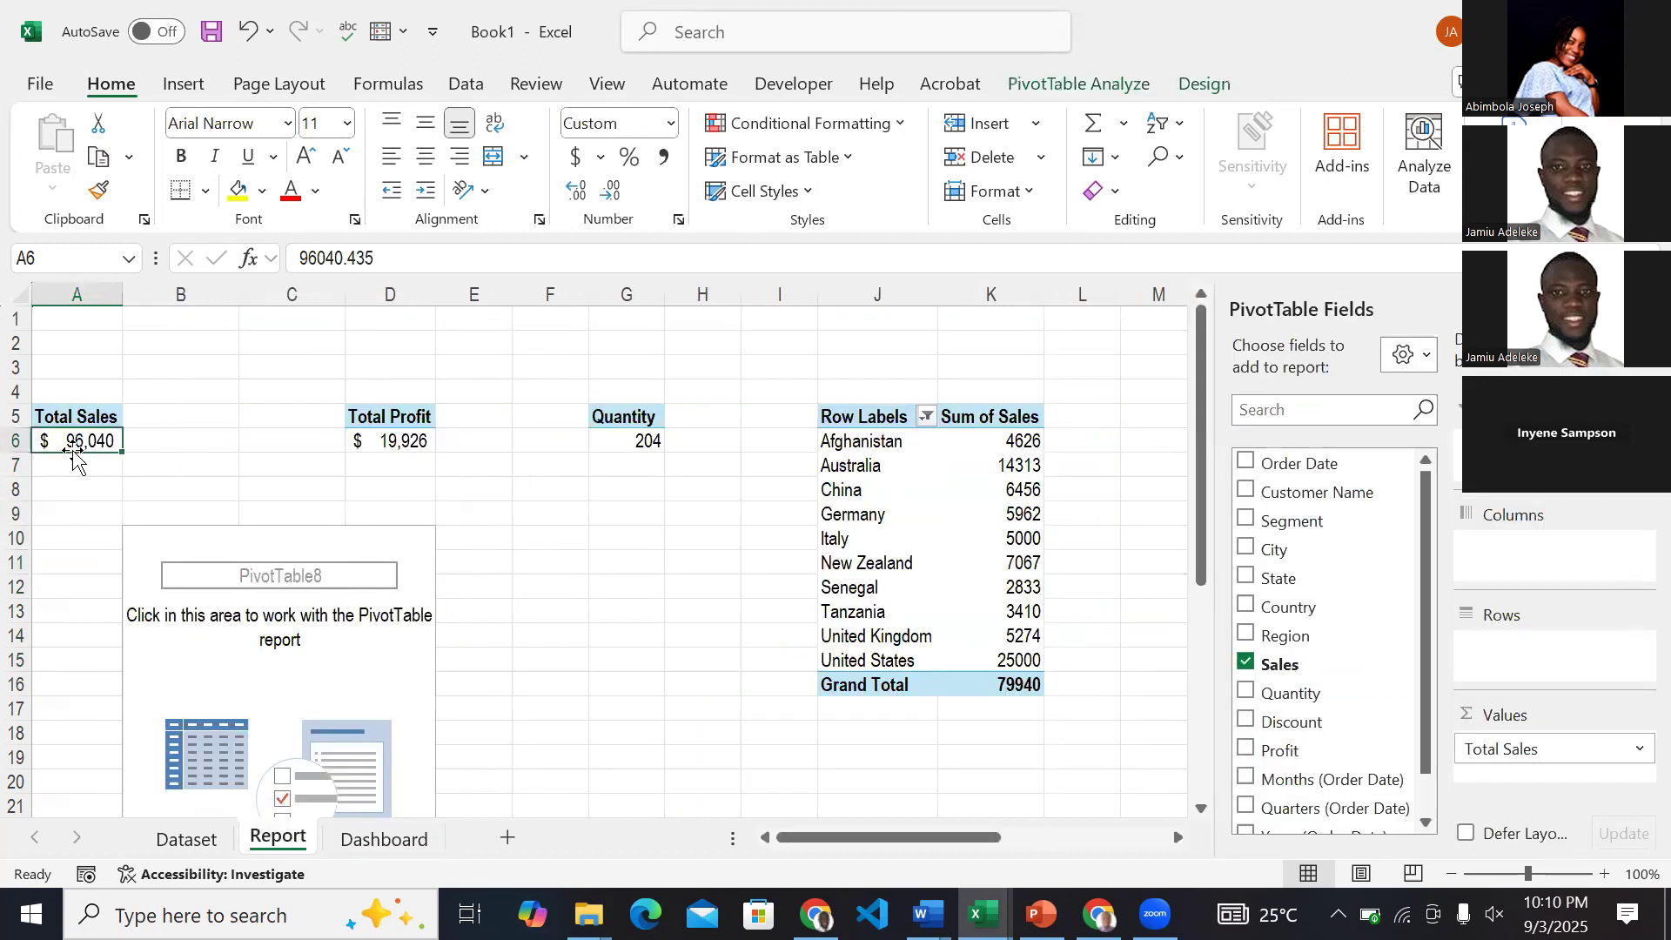
click(376, 840)
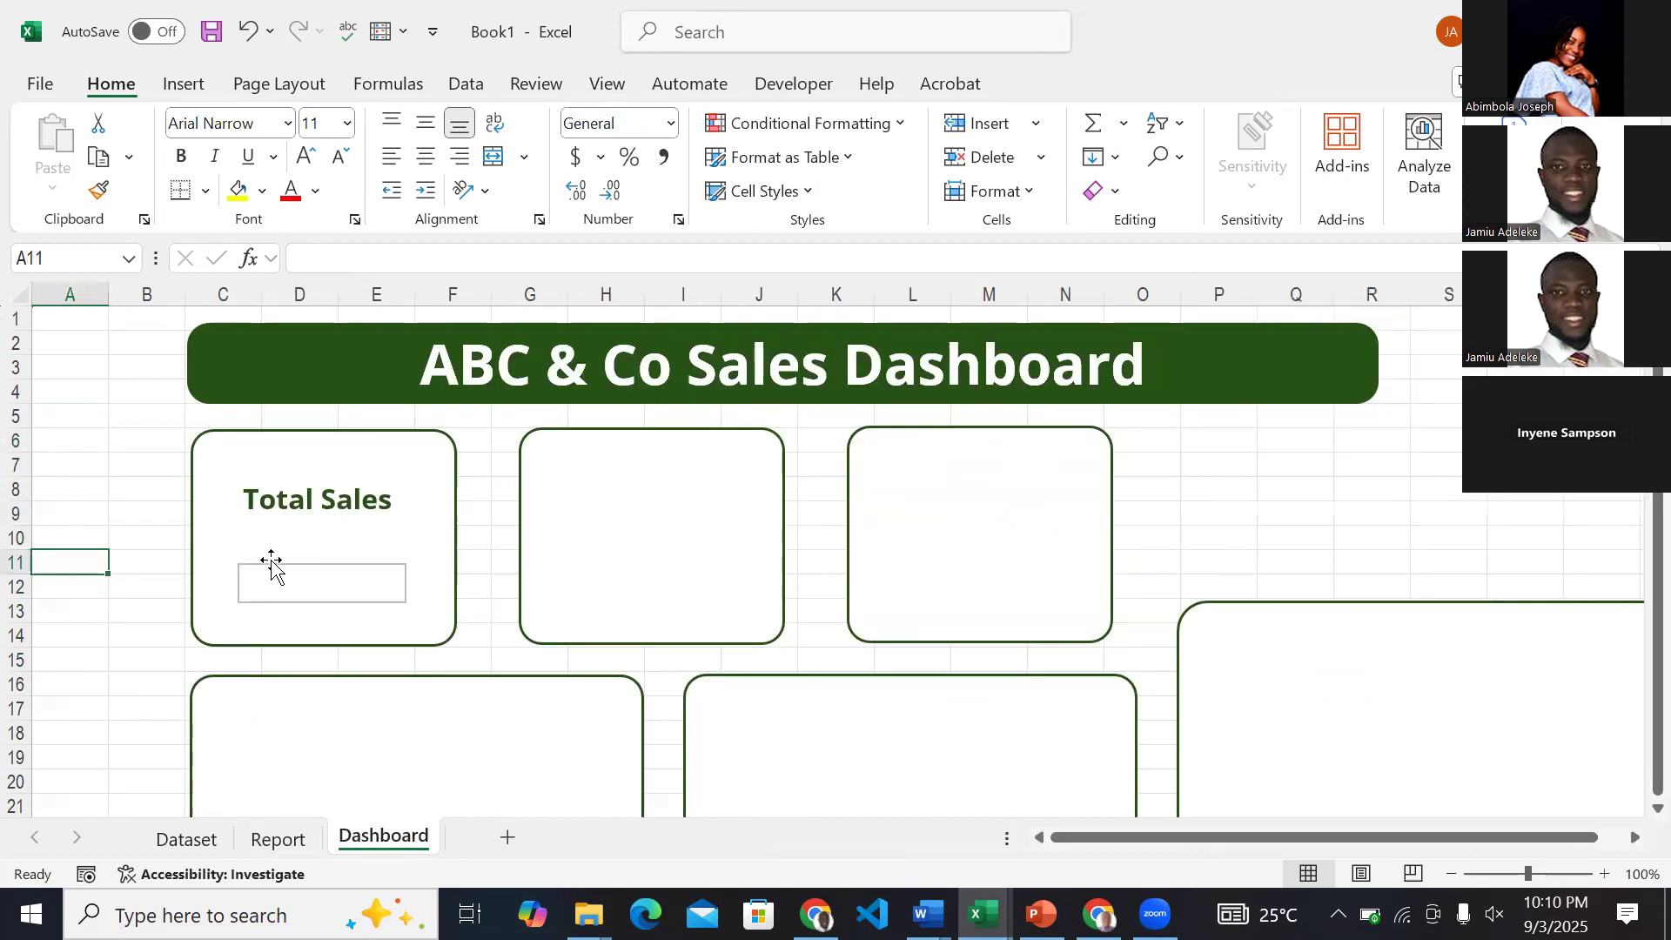
click(265, 838)
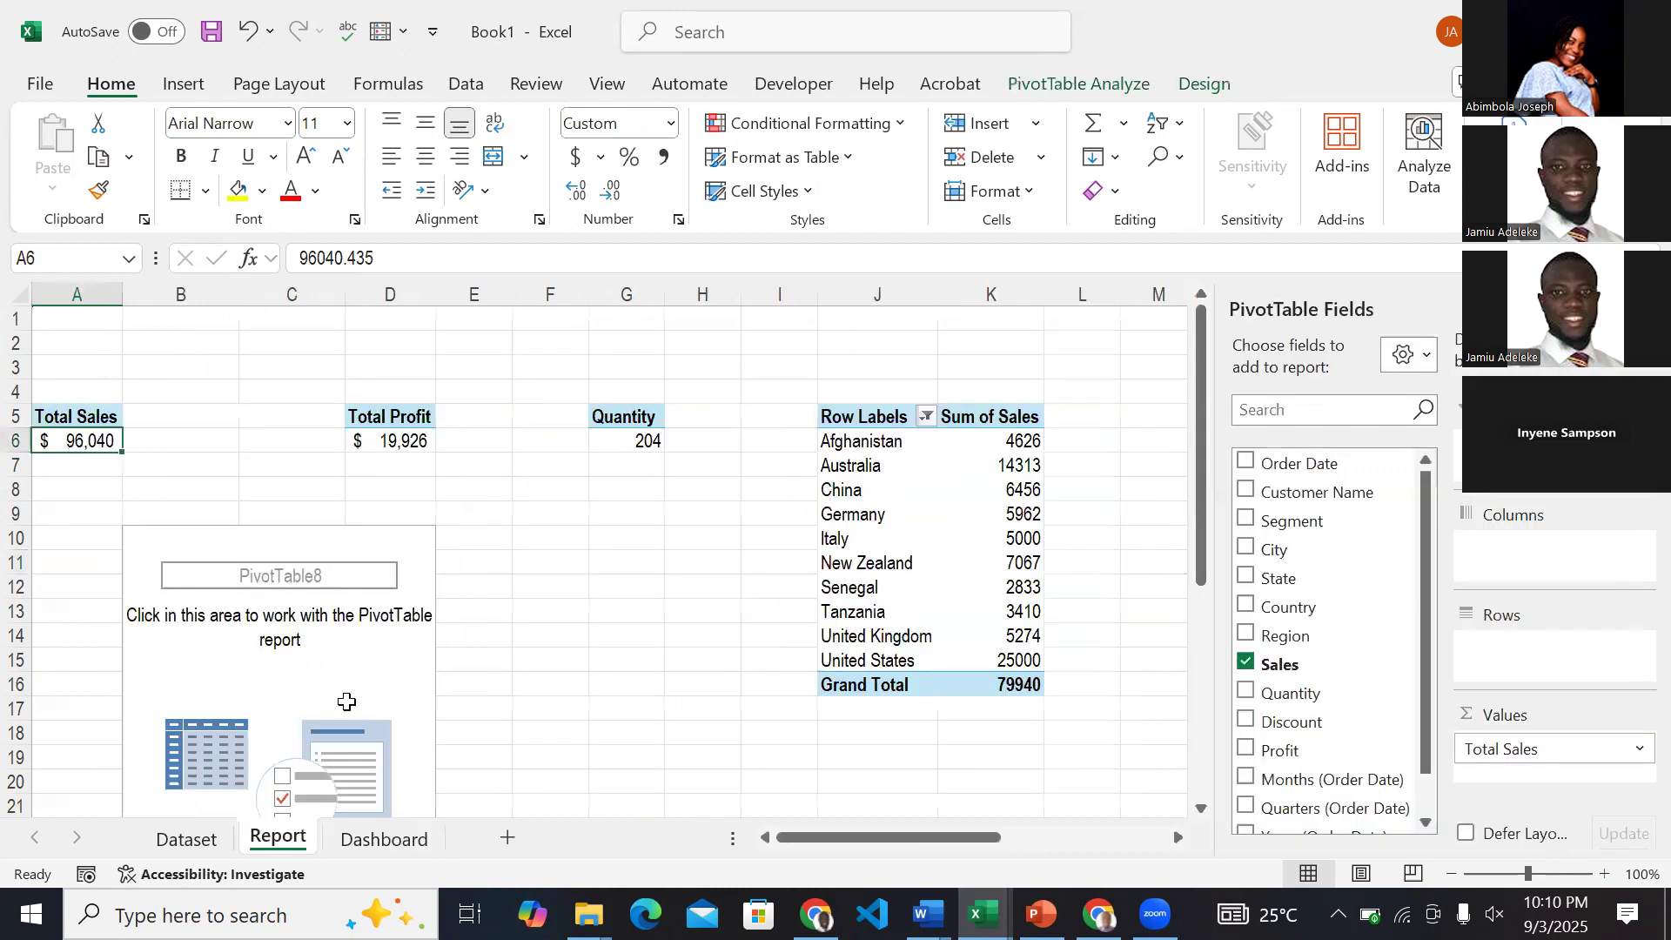
click(393, 838)
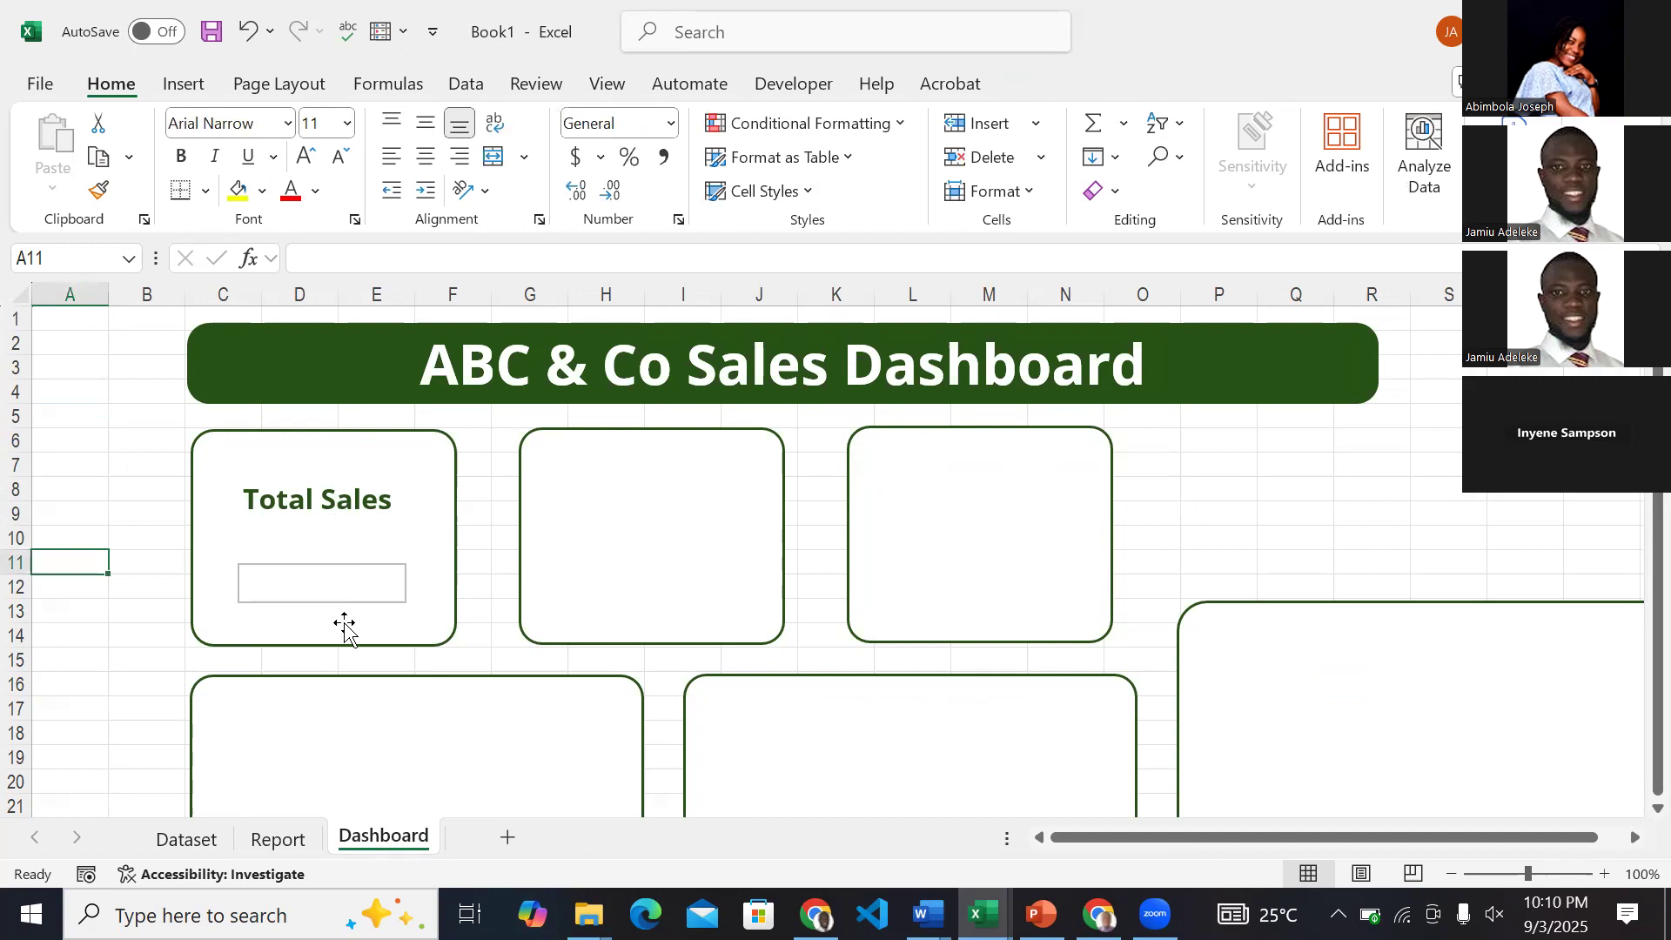
click(278, 838)
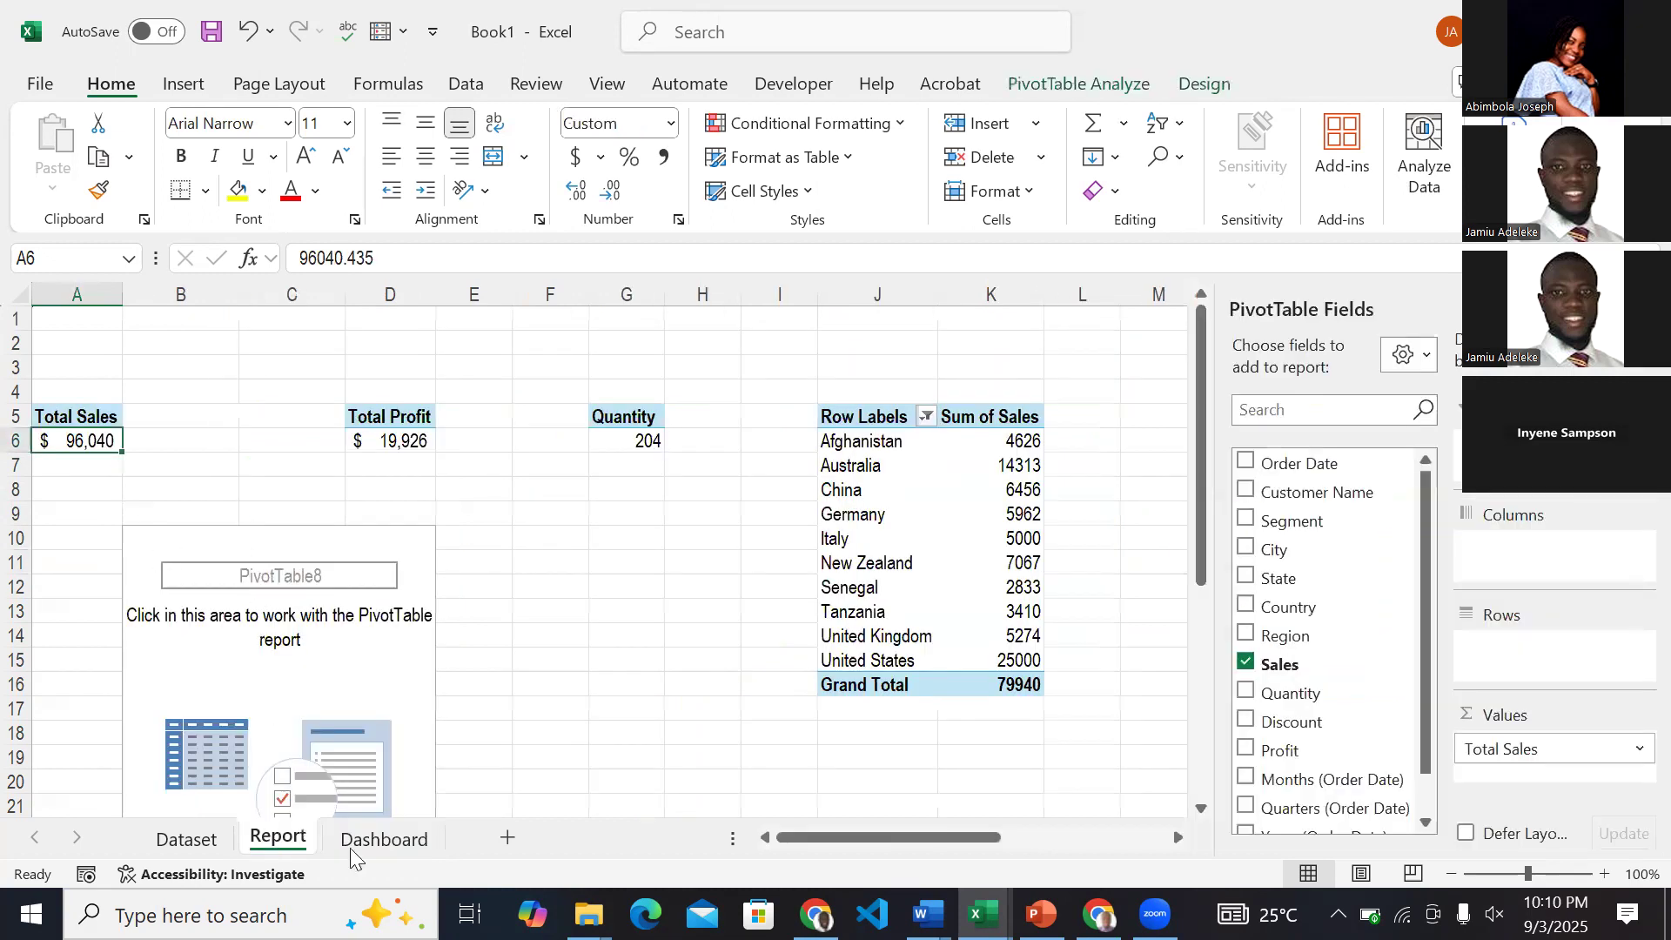
click(353, 841)
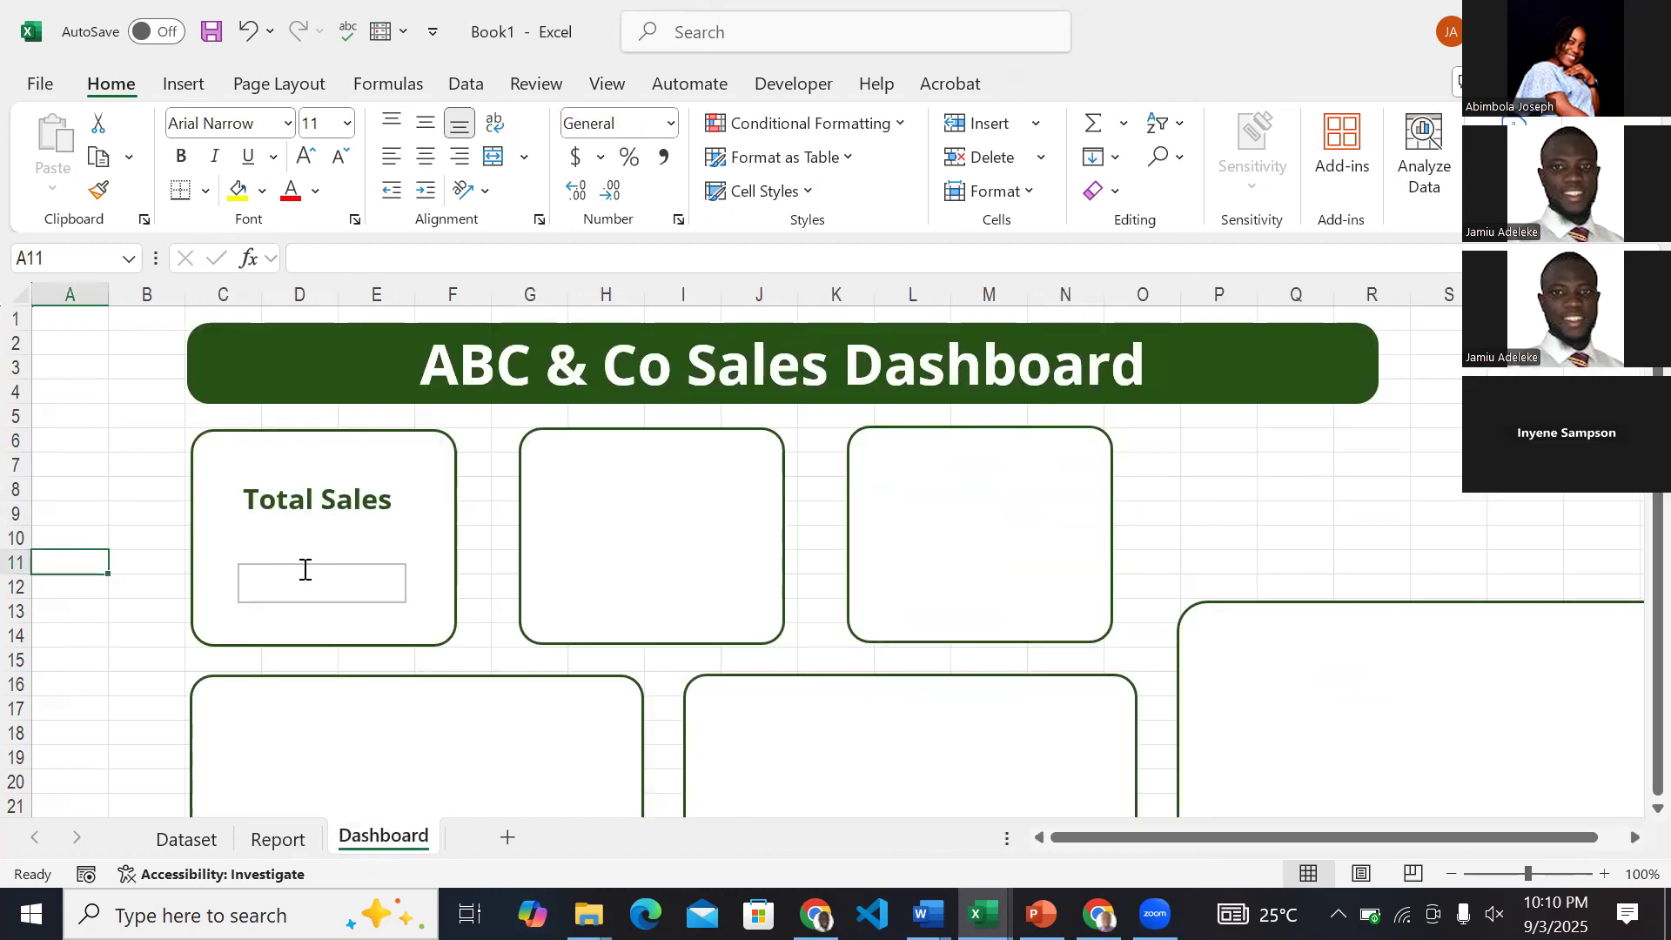
Select the empty text box, check the Total Sales PivotTable's options on the Report sheet, and return to the Dashboard.
click(305, 571)
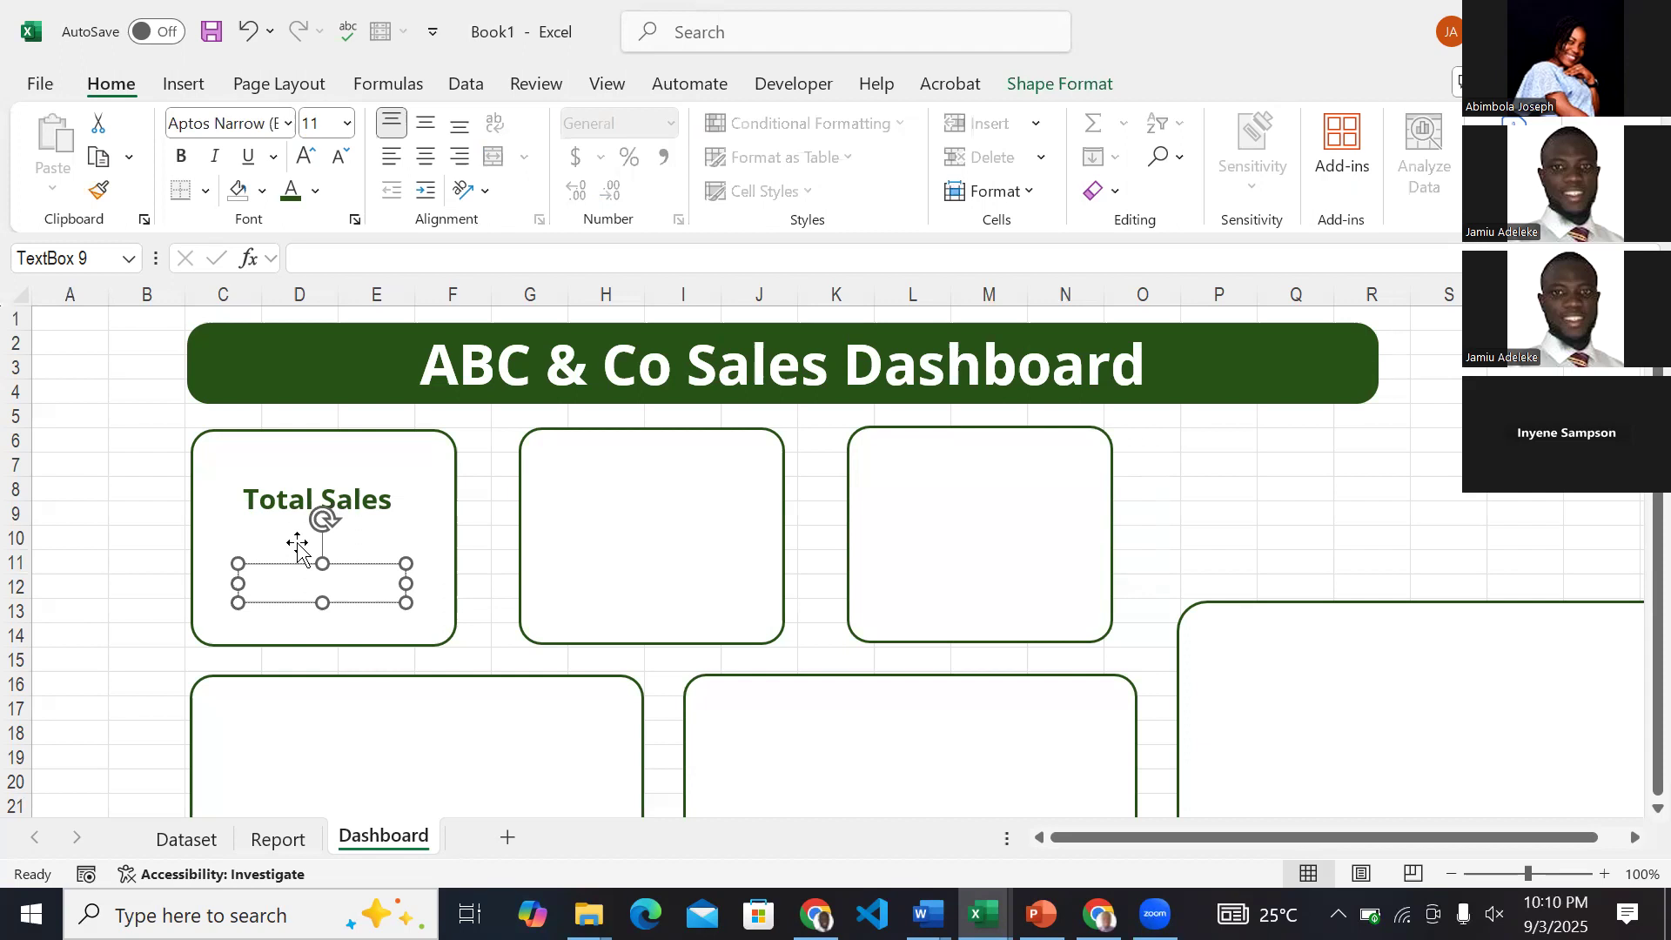
click(318, 563)
click(269, 840)
click(105, 403)
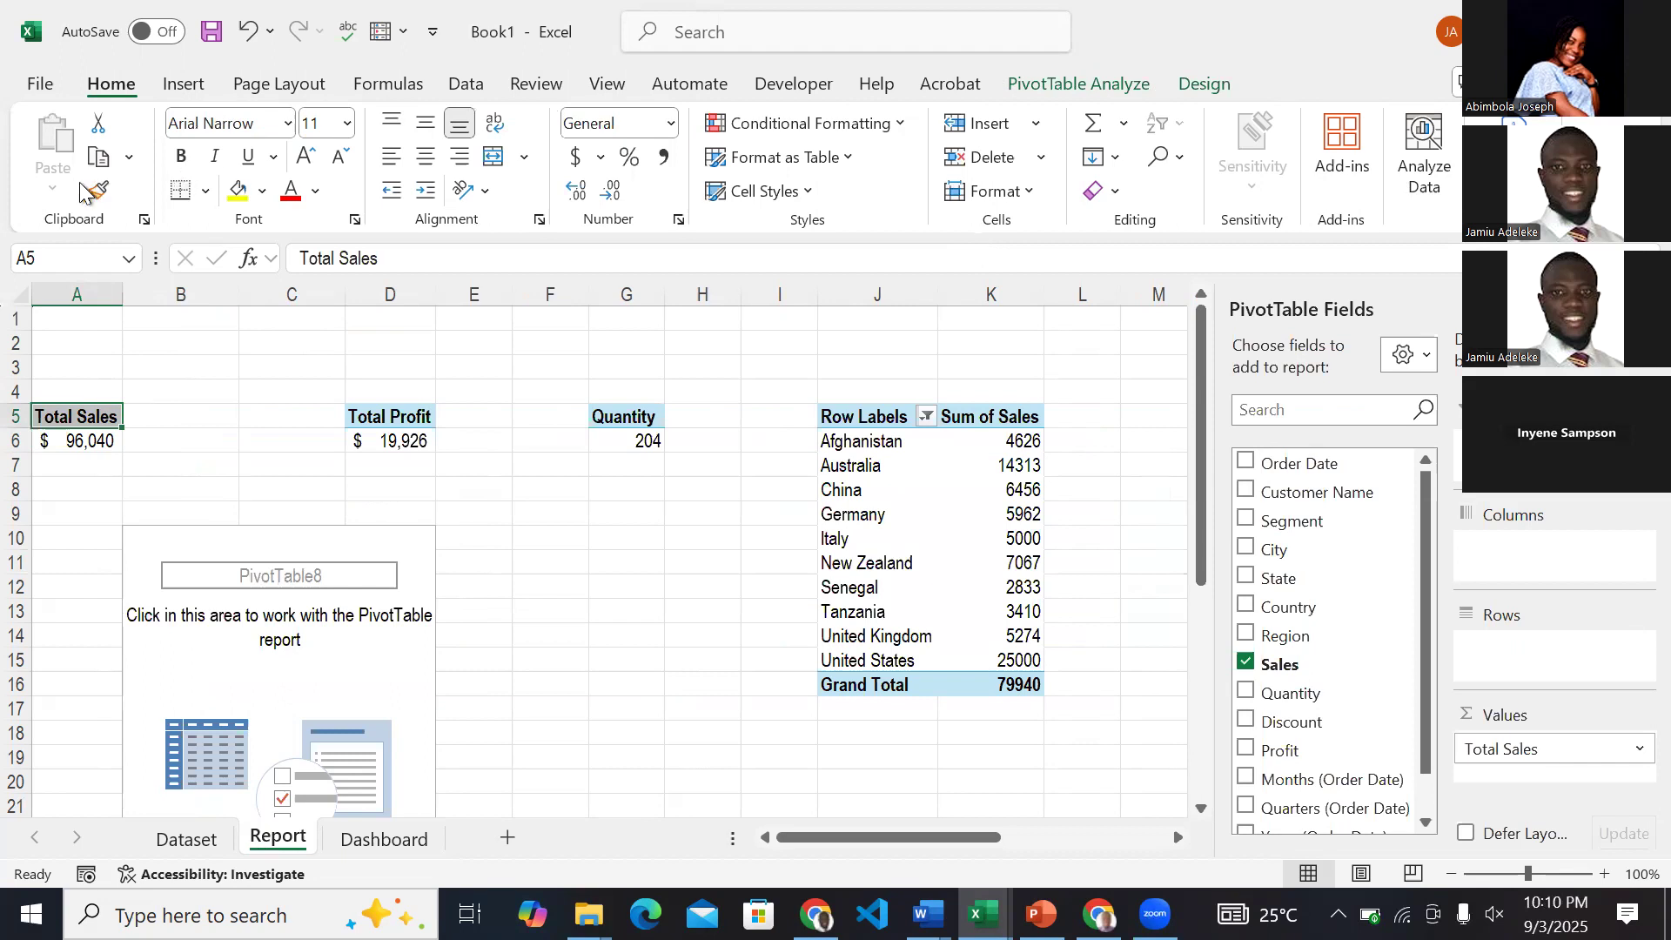
click(1078, 84)
click(61, 186)
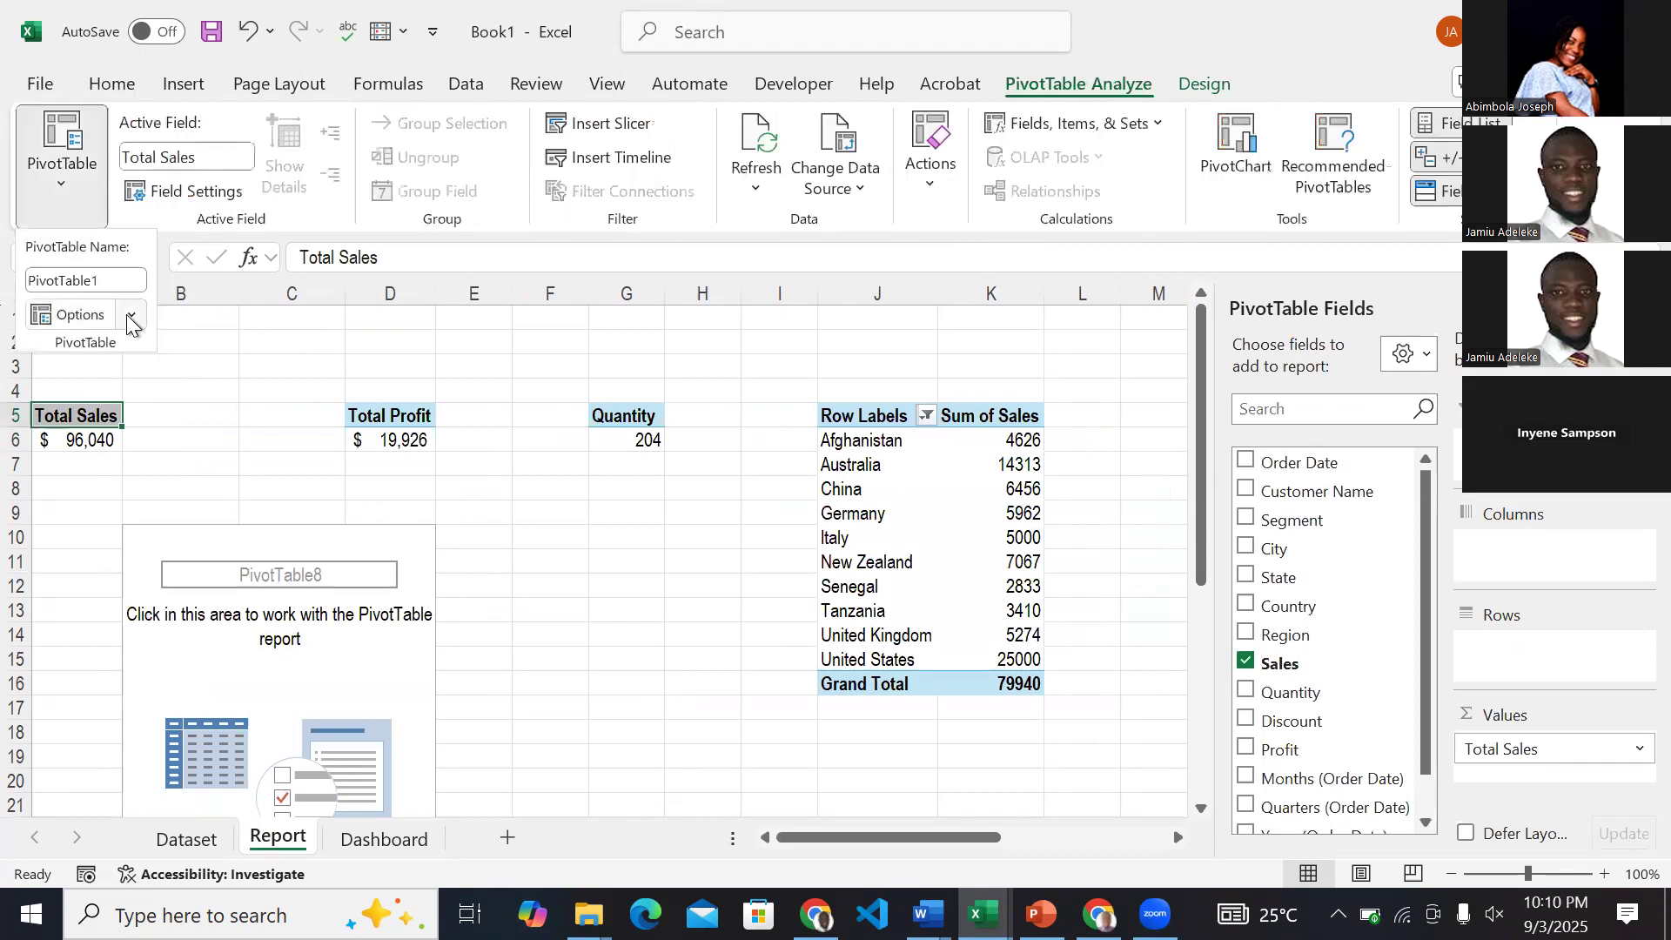
click(129, 315)
click(108, 363)
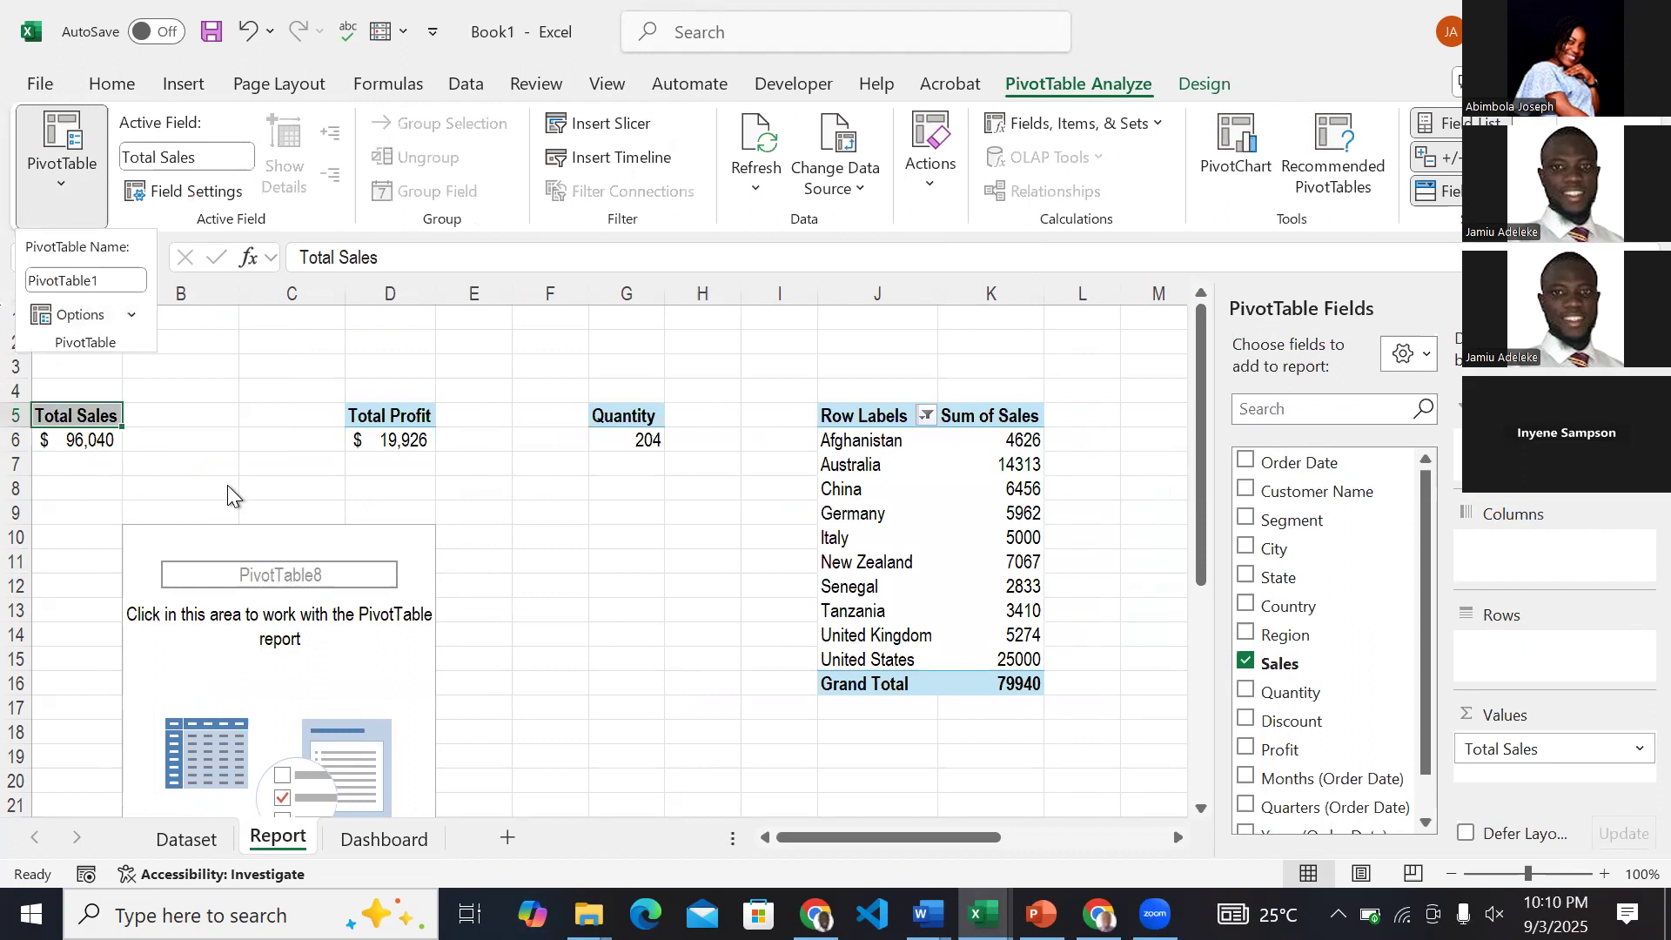
click(257, 519)
click(384, 839)
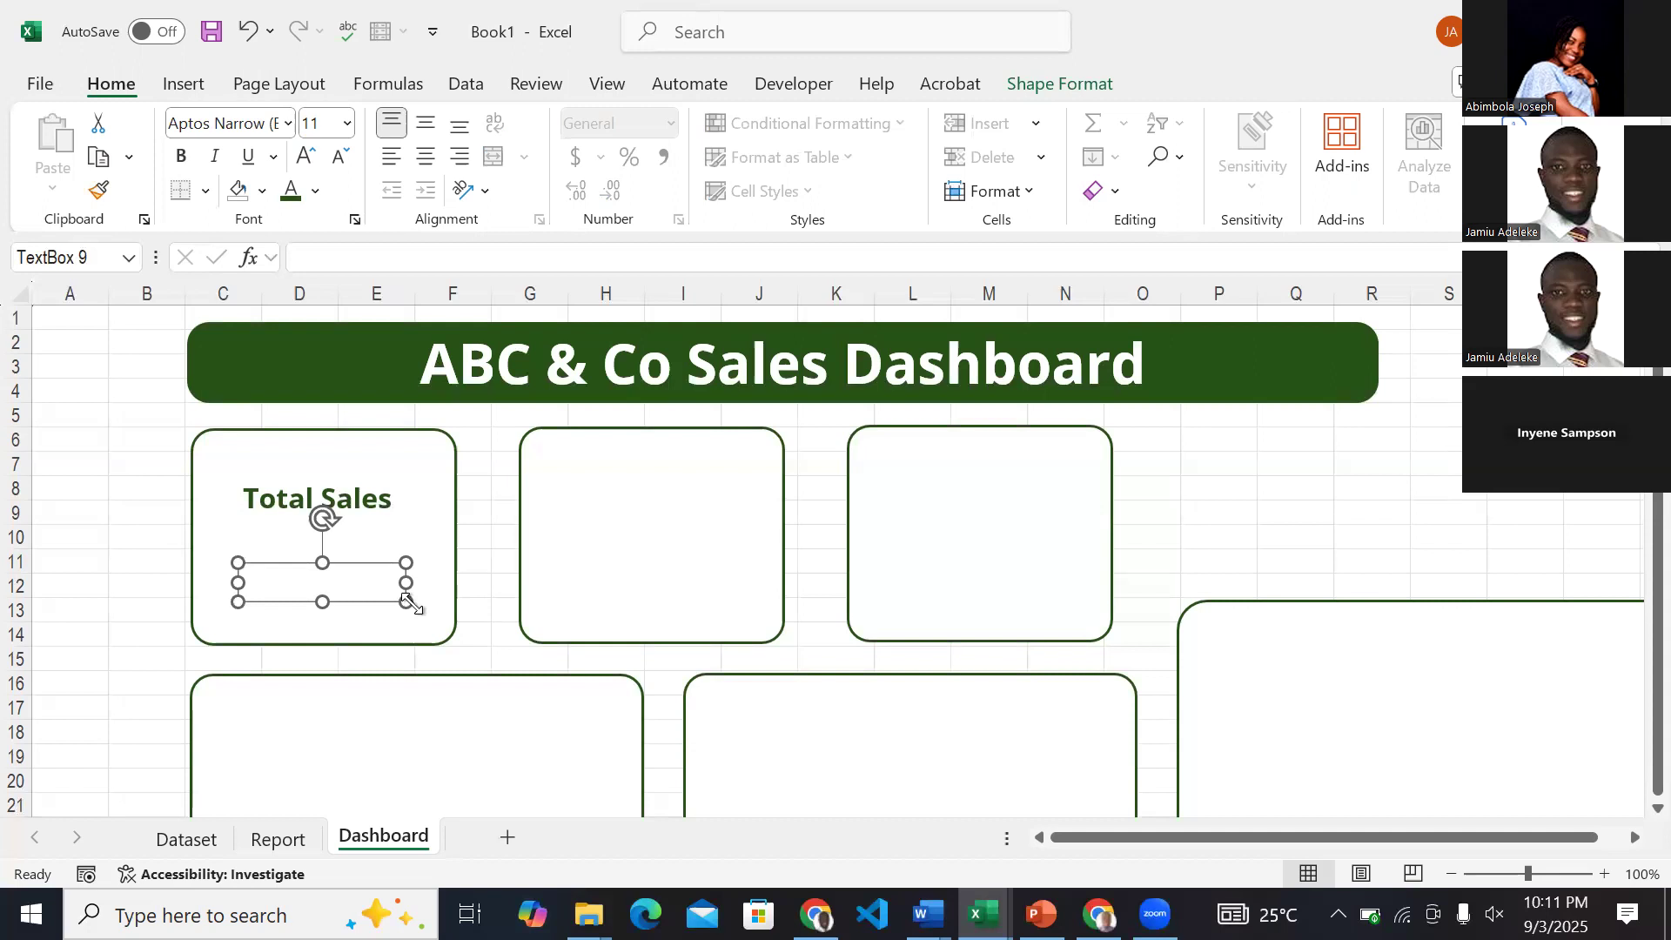
Try to link the empty text box beneath the Total Sales label to Report cell A6 with a GETPIVOTDATA formula, and clear the formula.
click(306, 258)
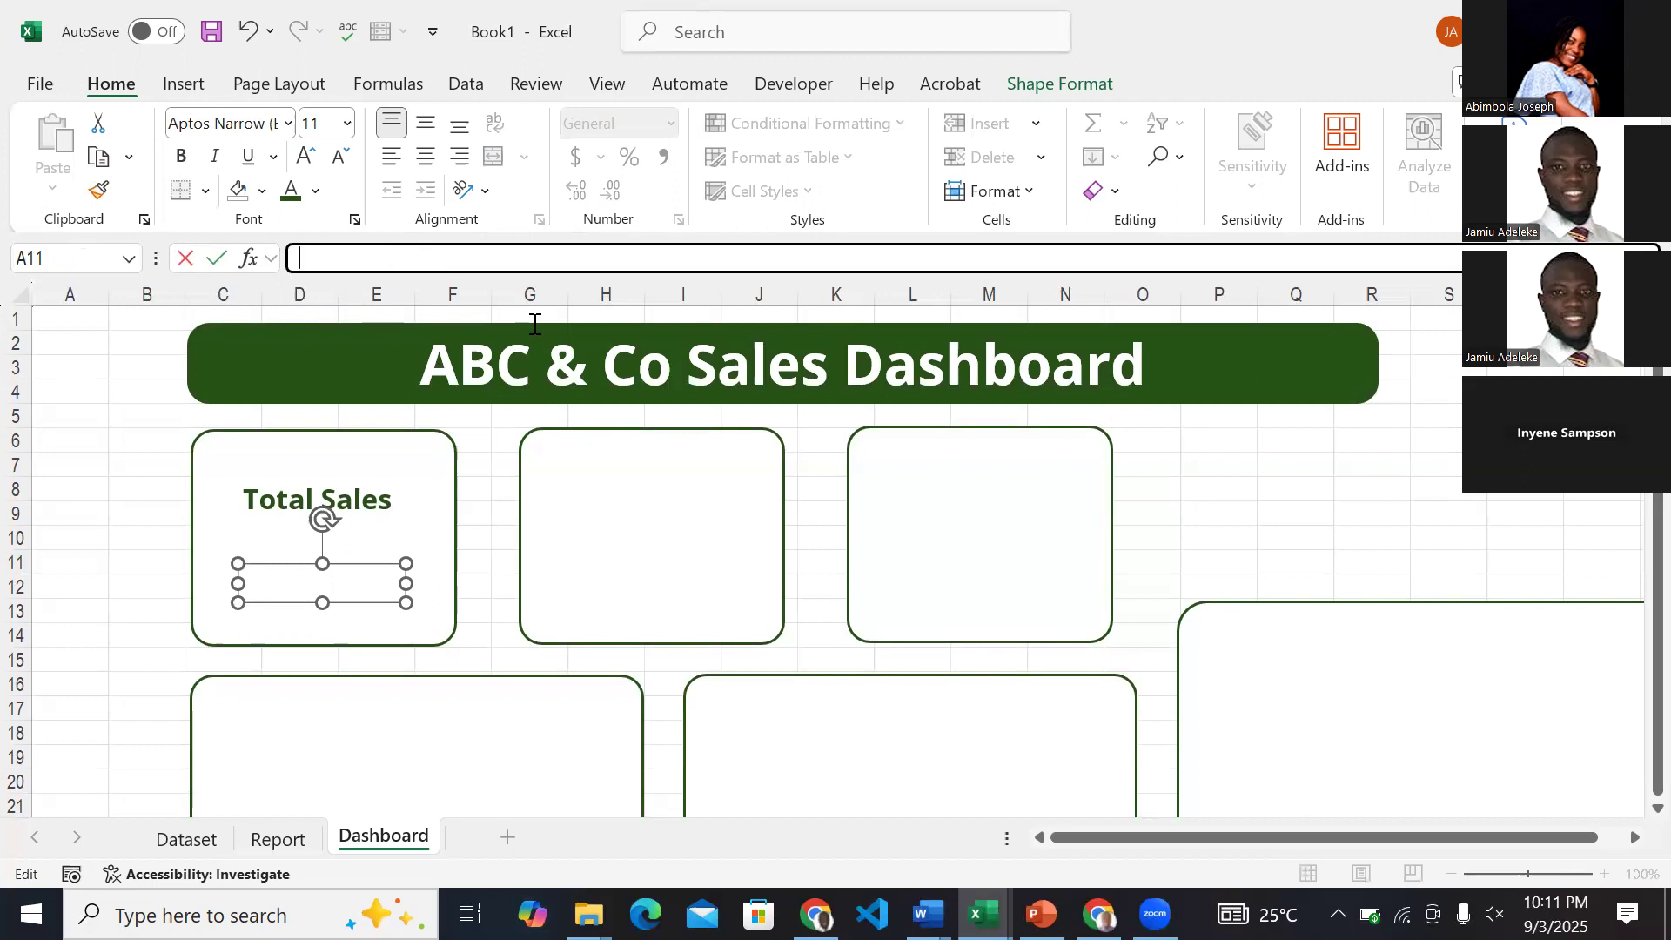
text(=)
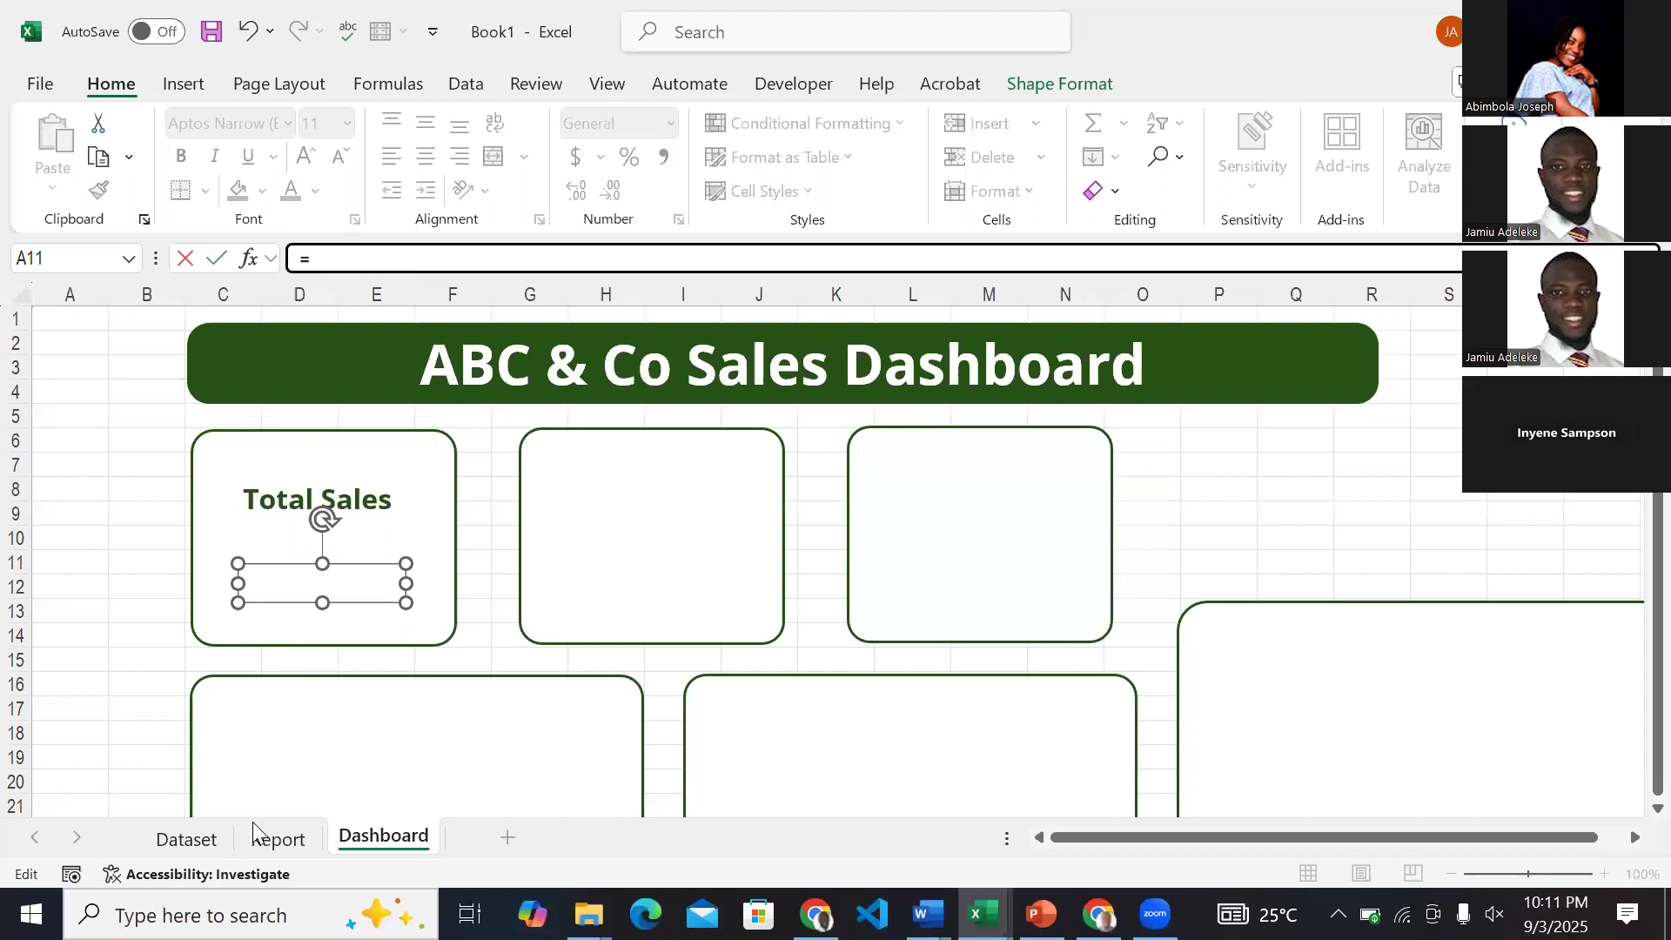
click(277, 839)
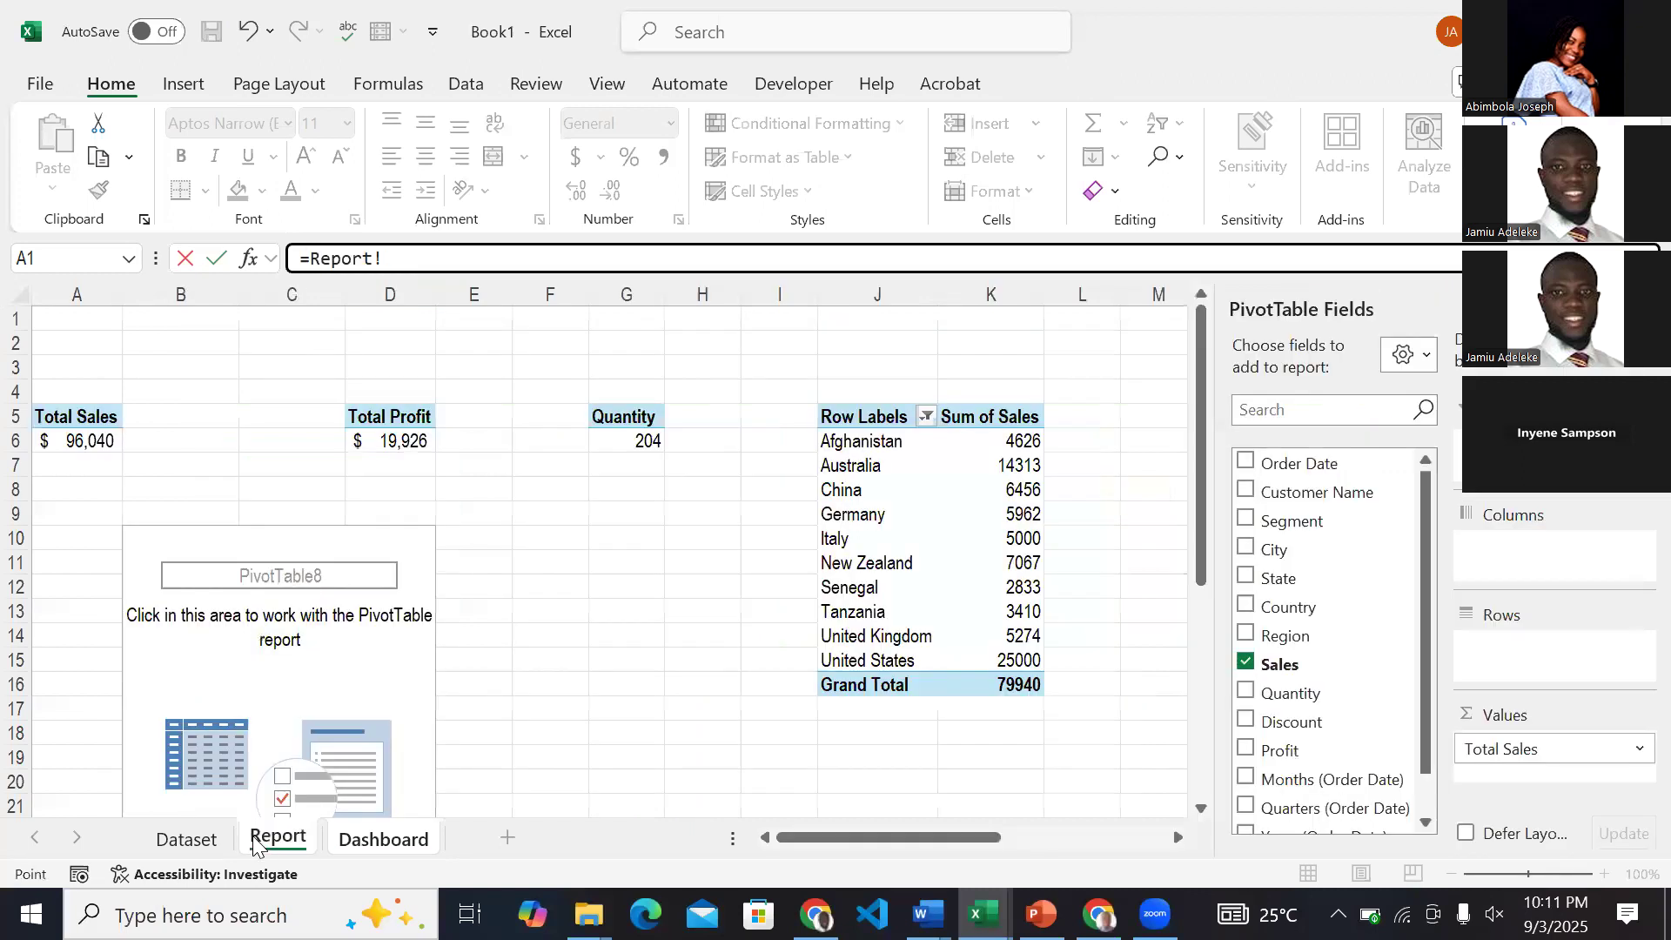
click(94, 439)
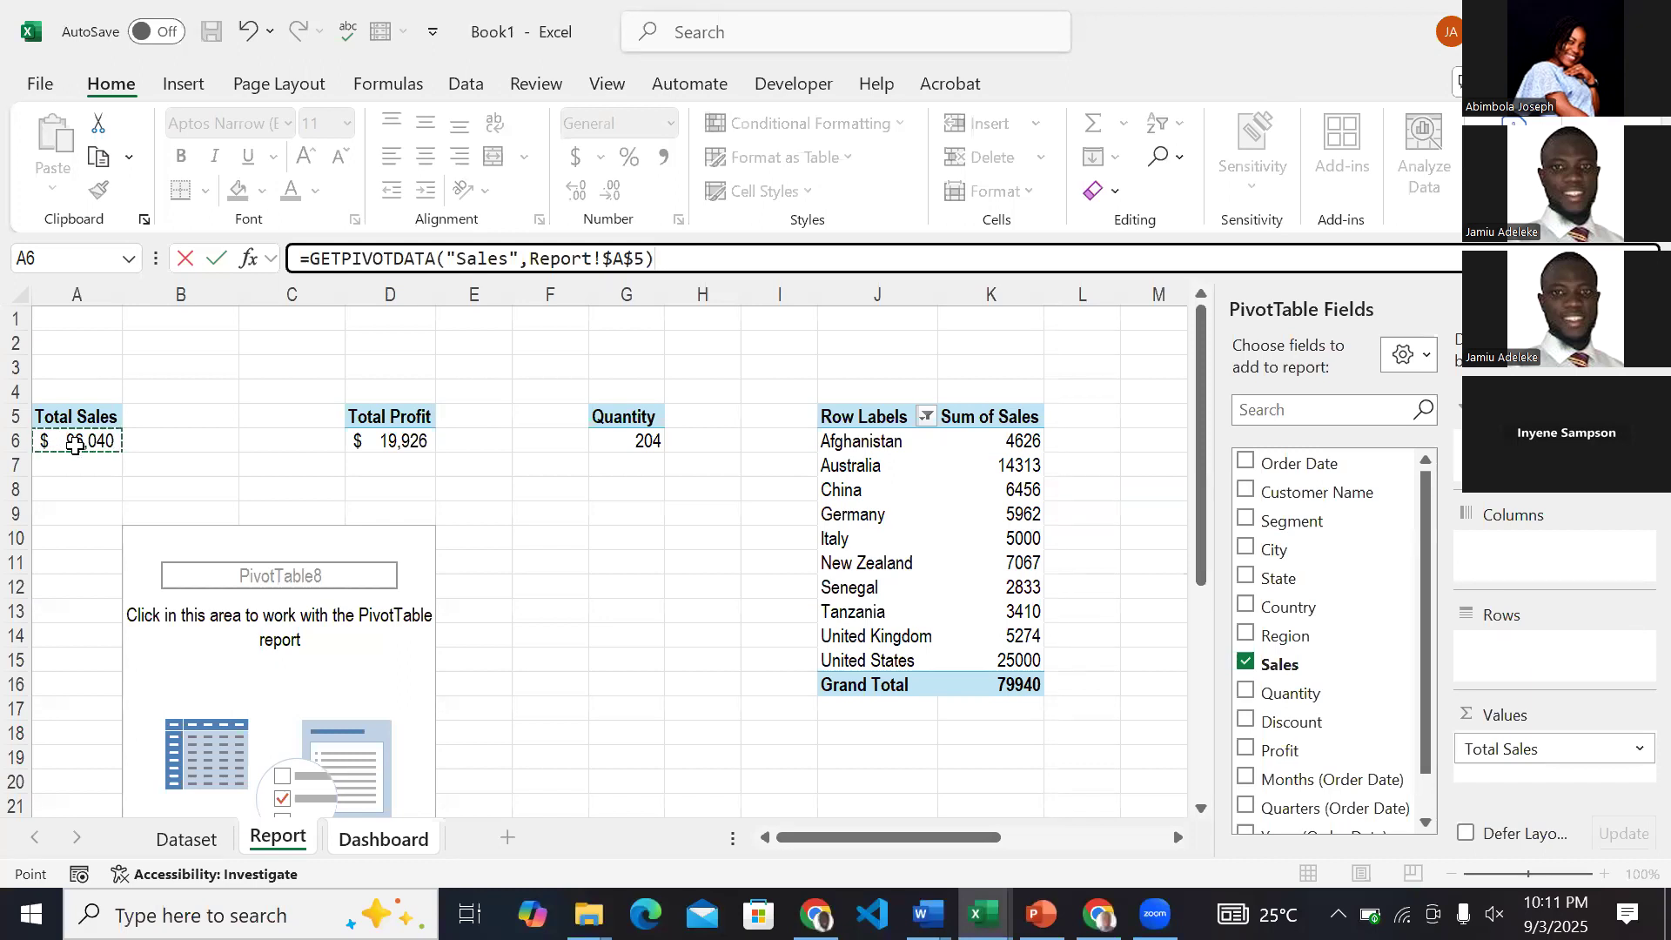
key(Return)
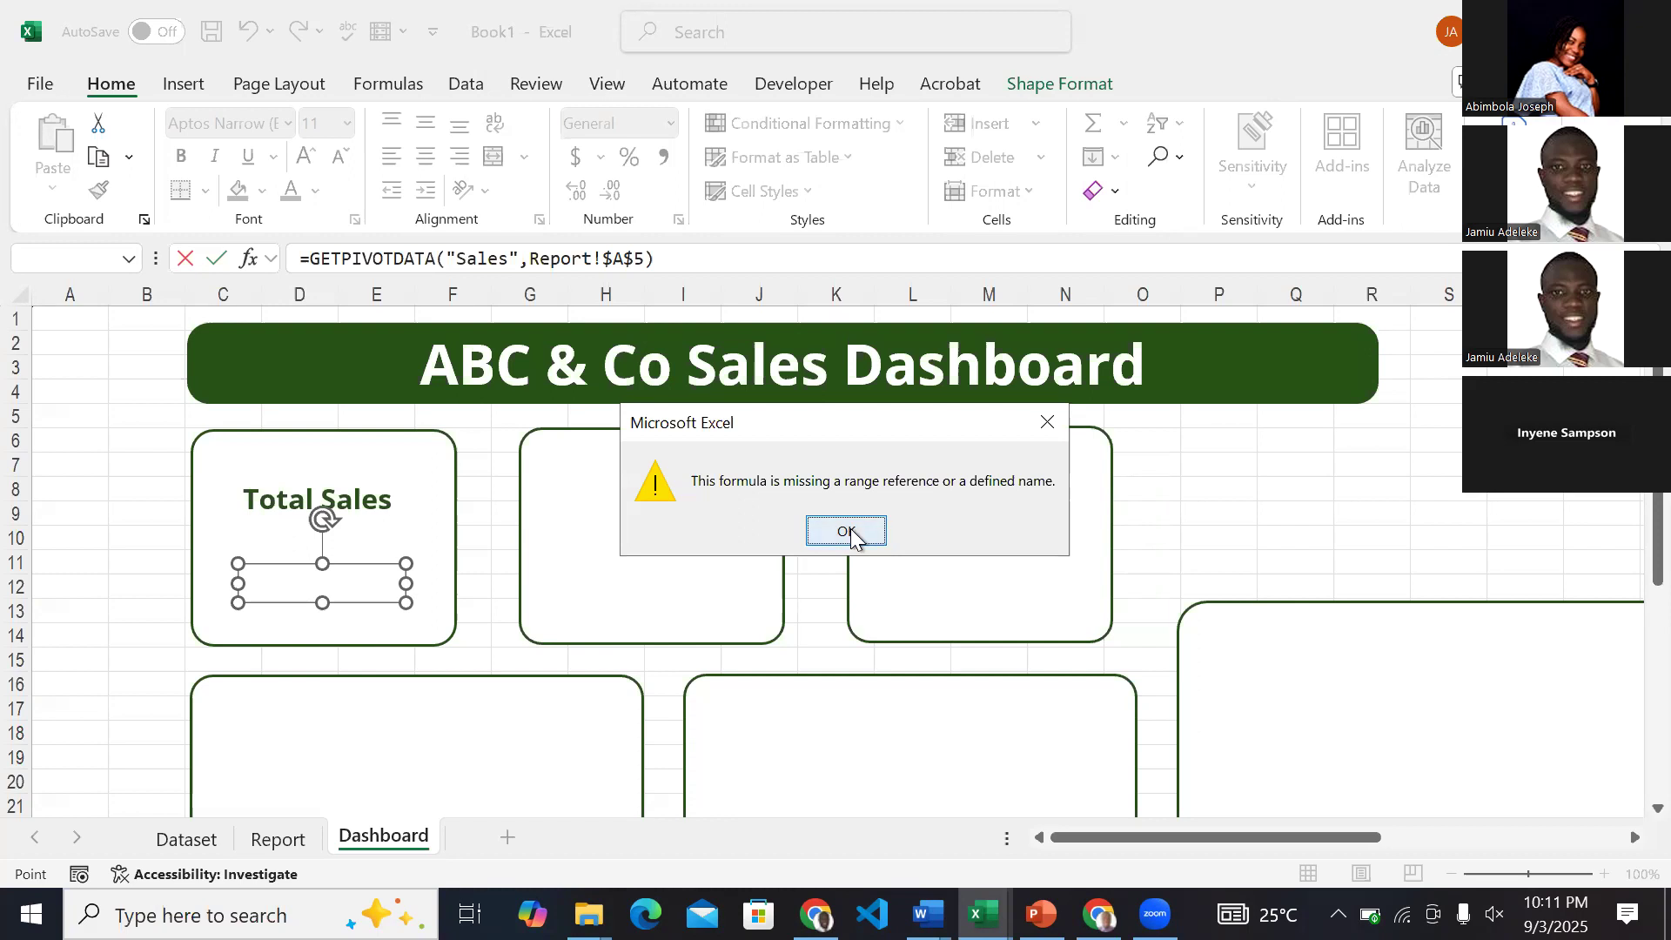
key(Return)
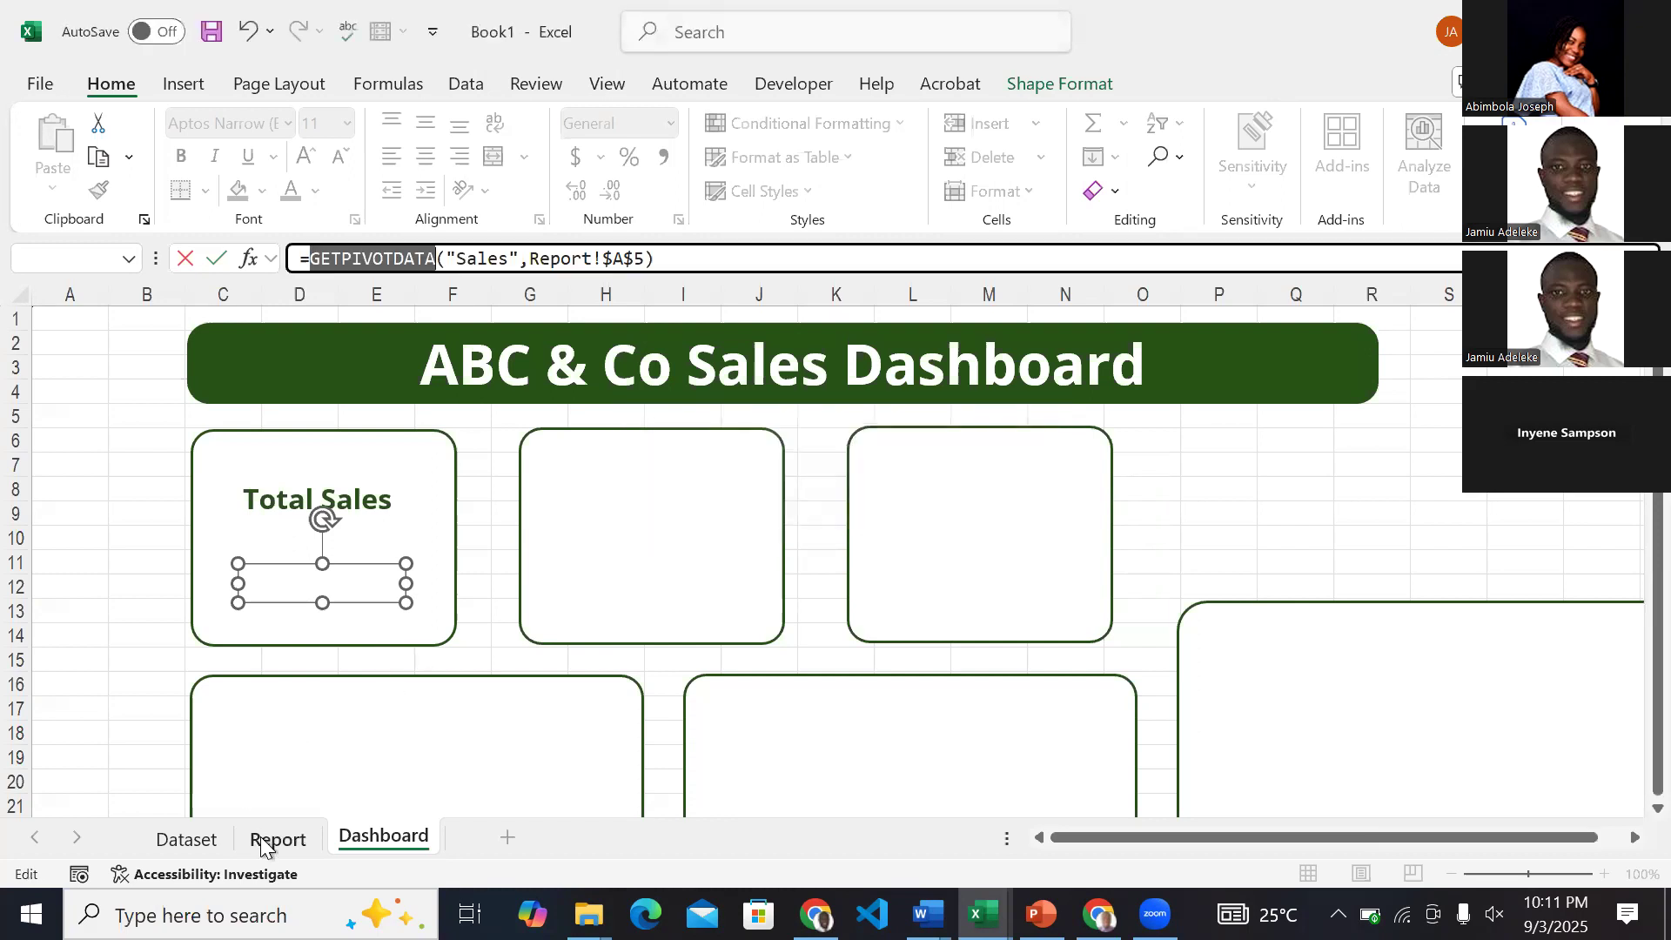
click(277, 839)
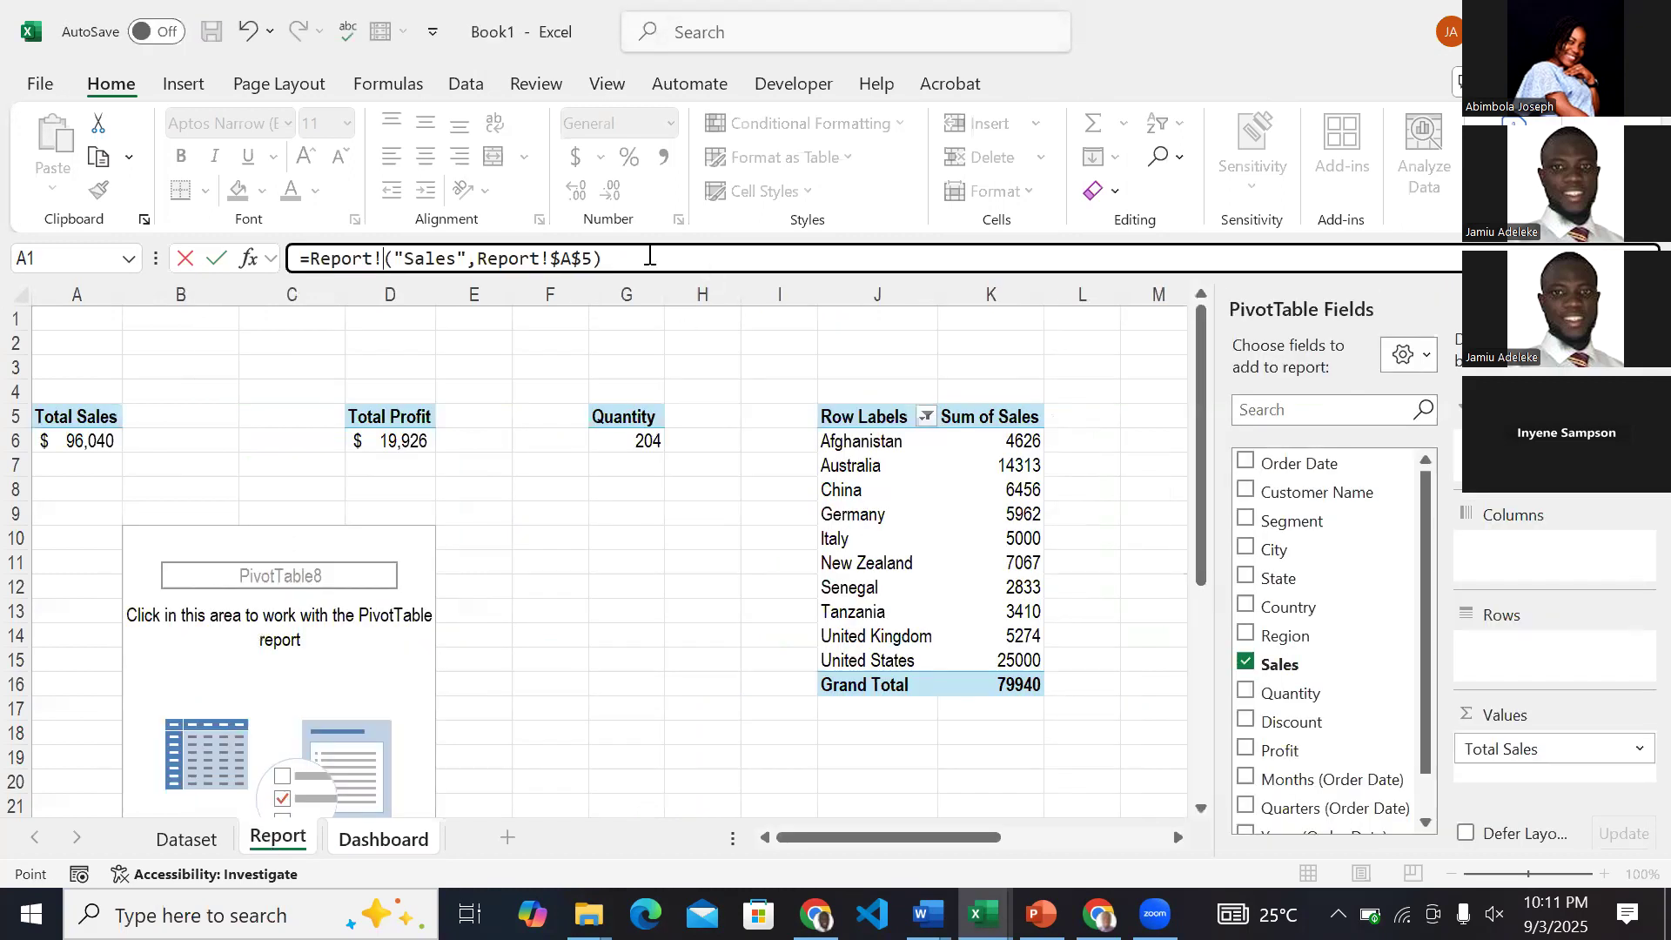
drag(649, 258, 242, 259)
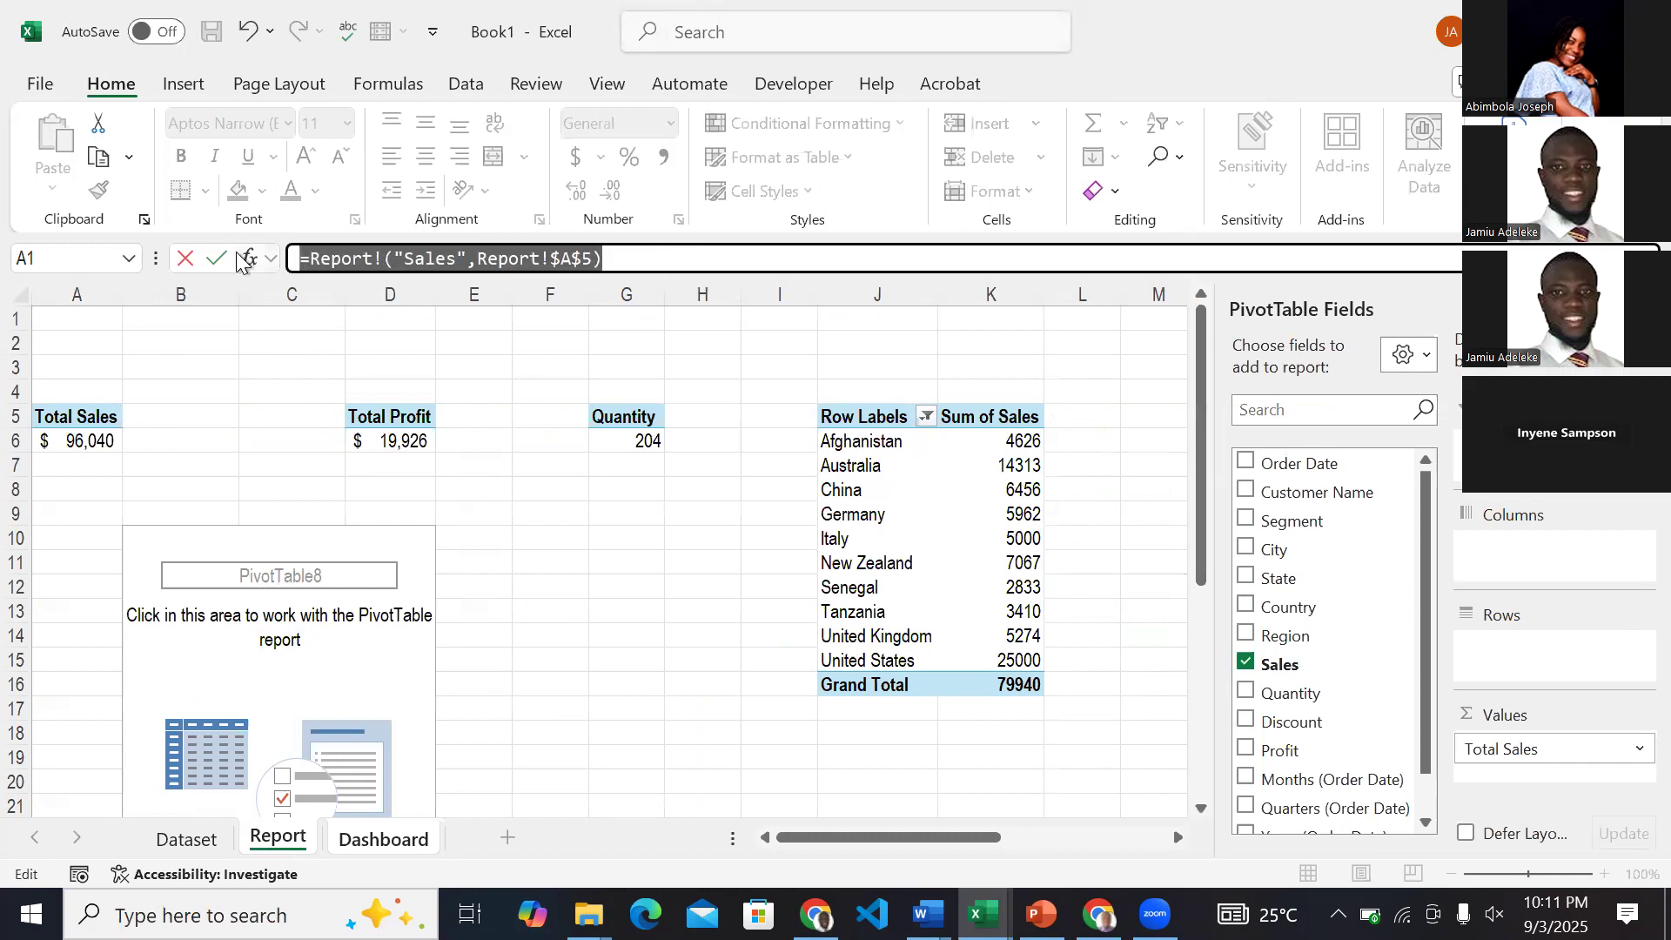
key(BackSpace)
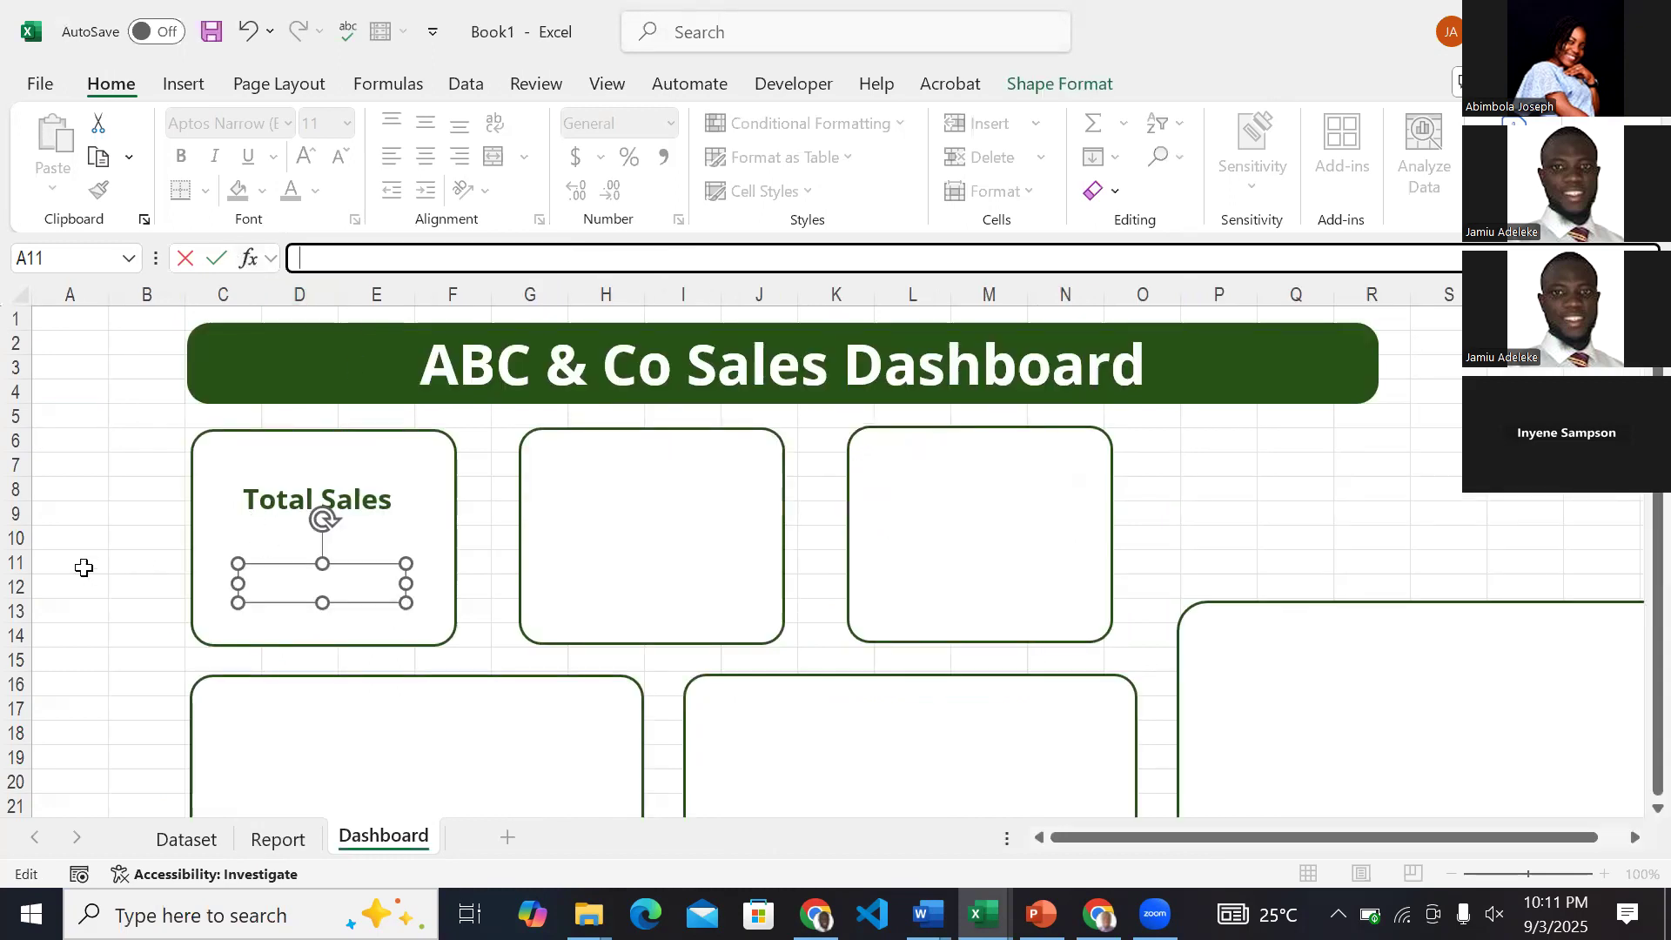
Turn off Generate GetPivotData in the options of the Total Profit PivotTable on the Report sheet.
click(277, 838)
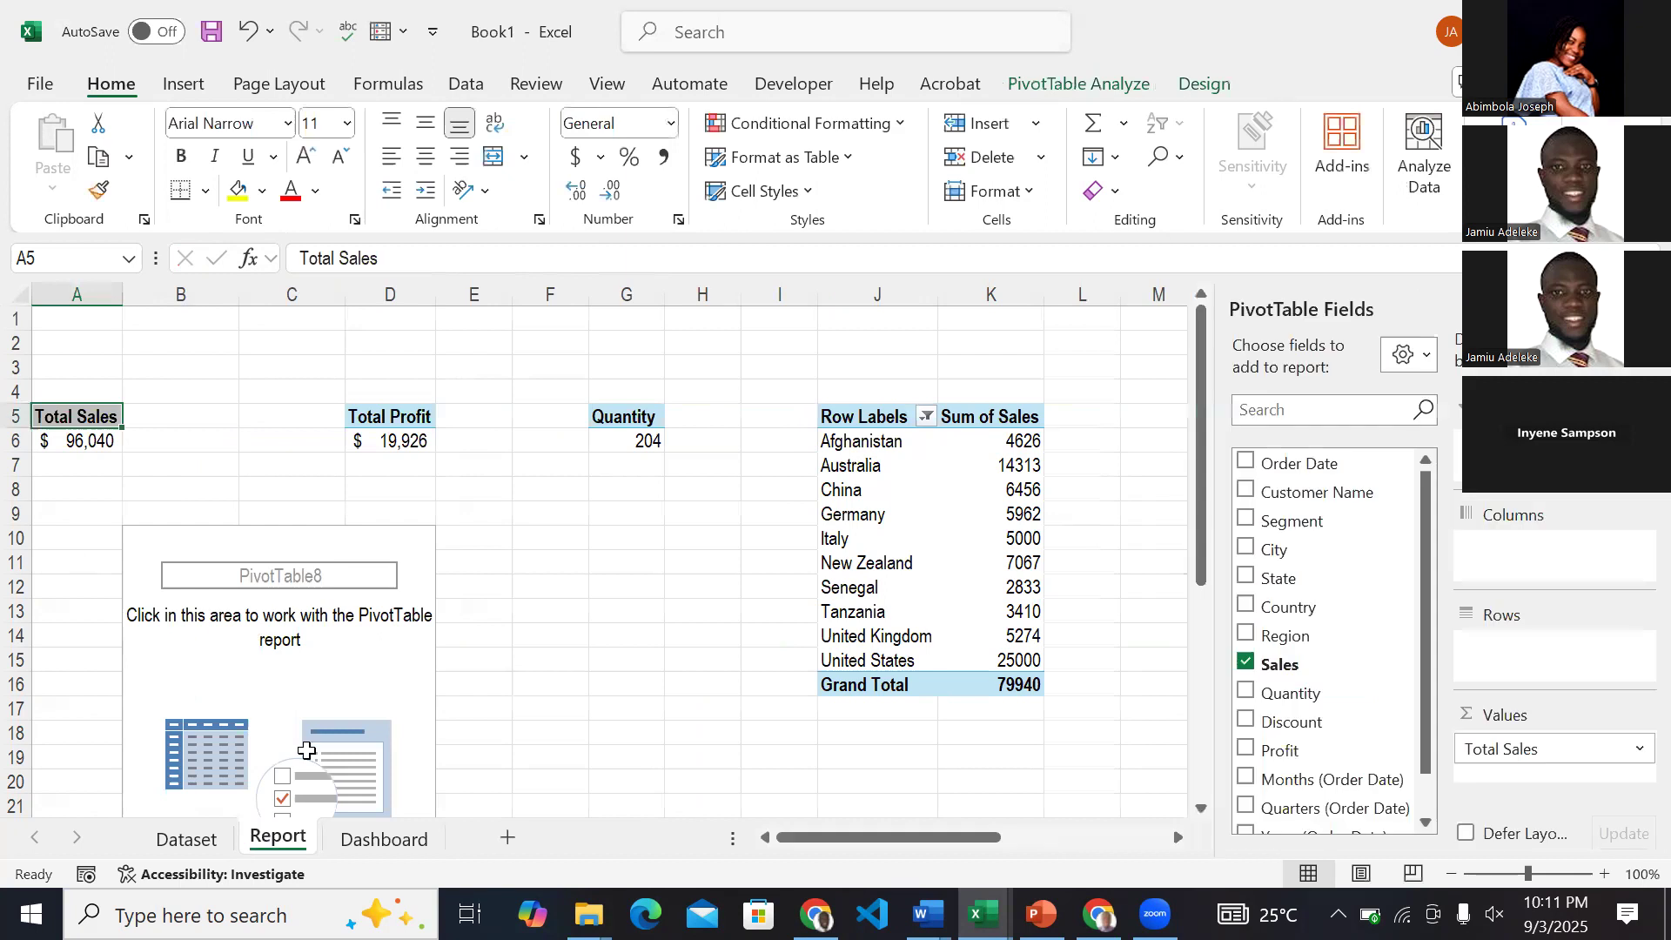
click(379, 422)
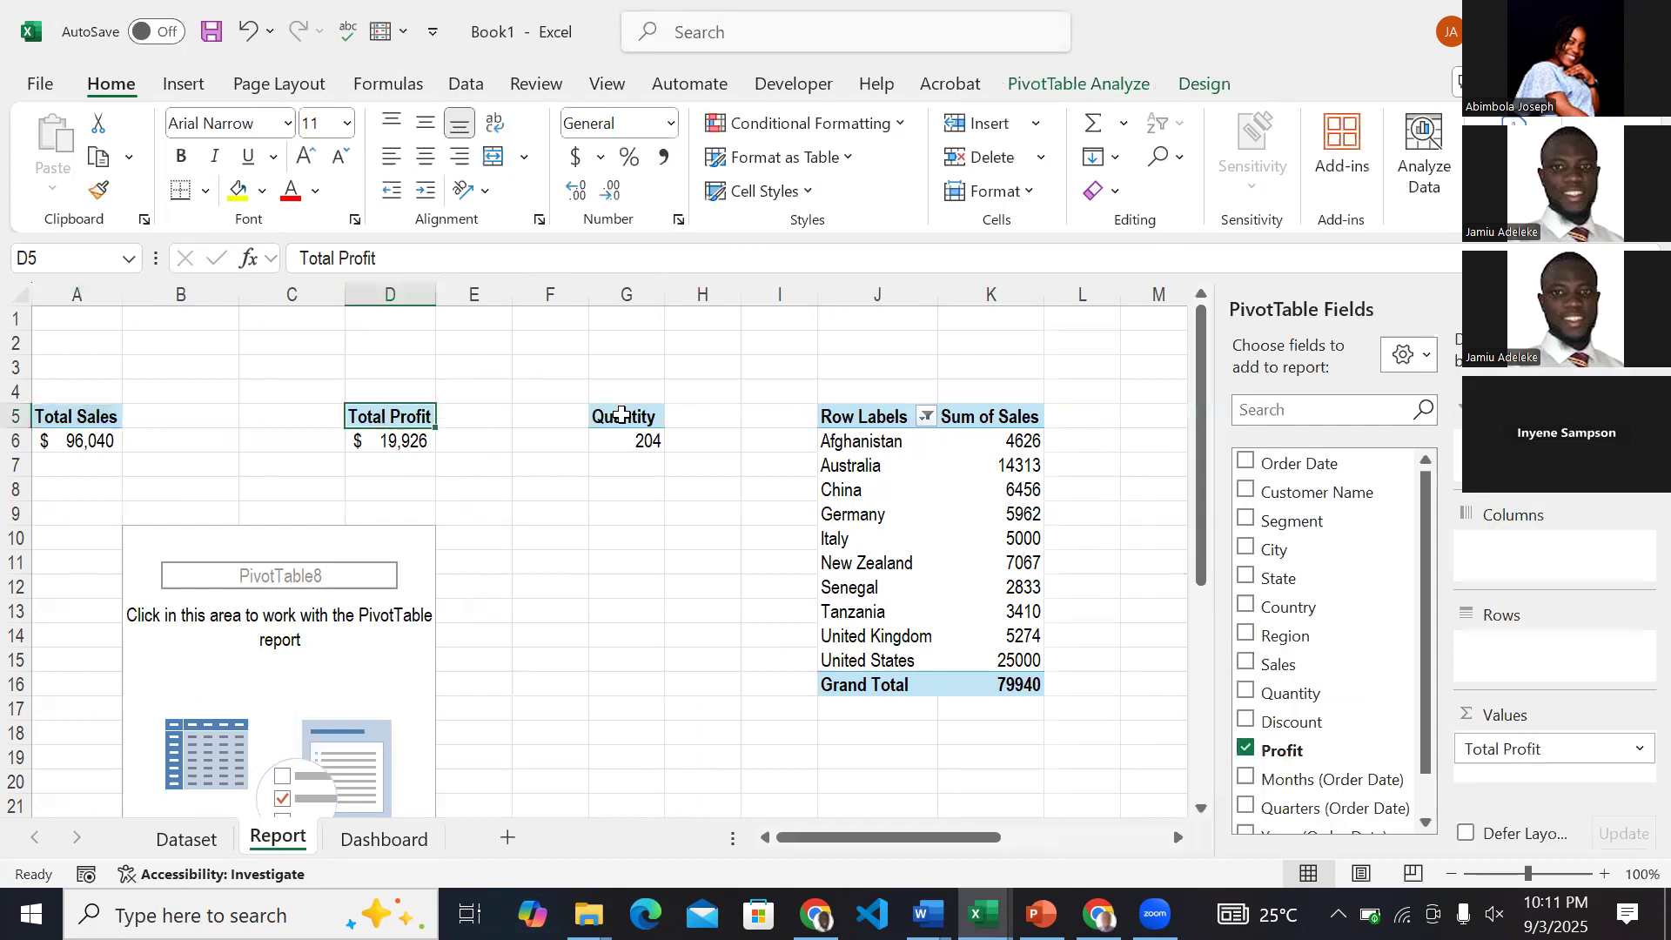
click(621, 416)
click(860, 421)
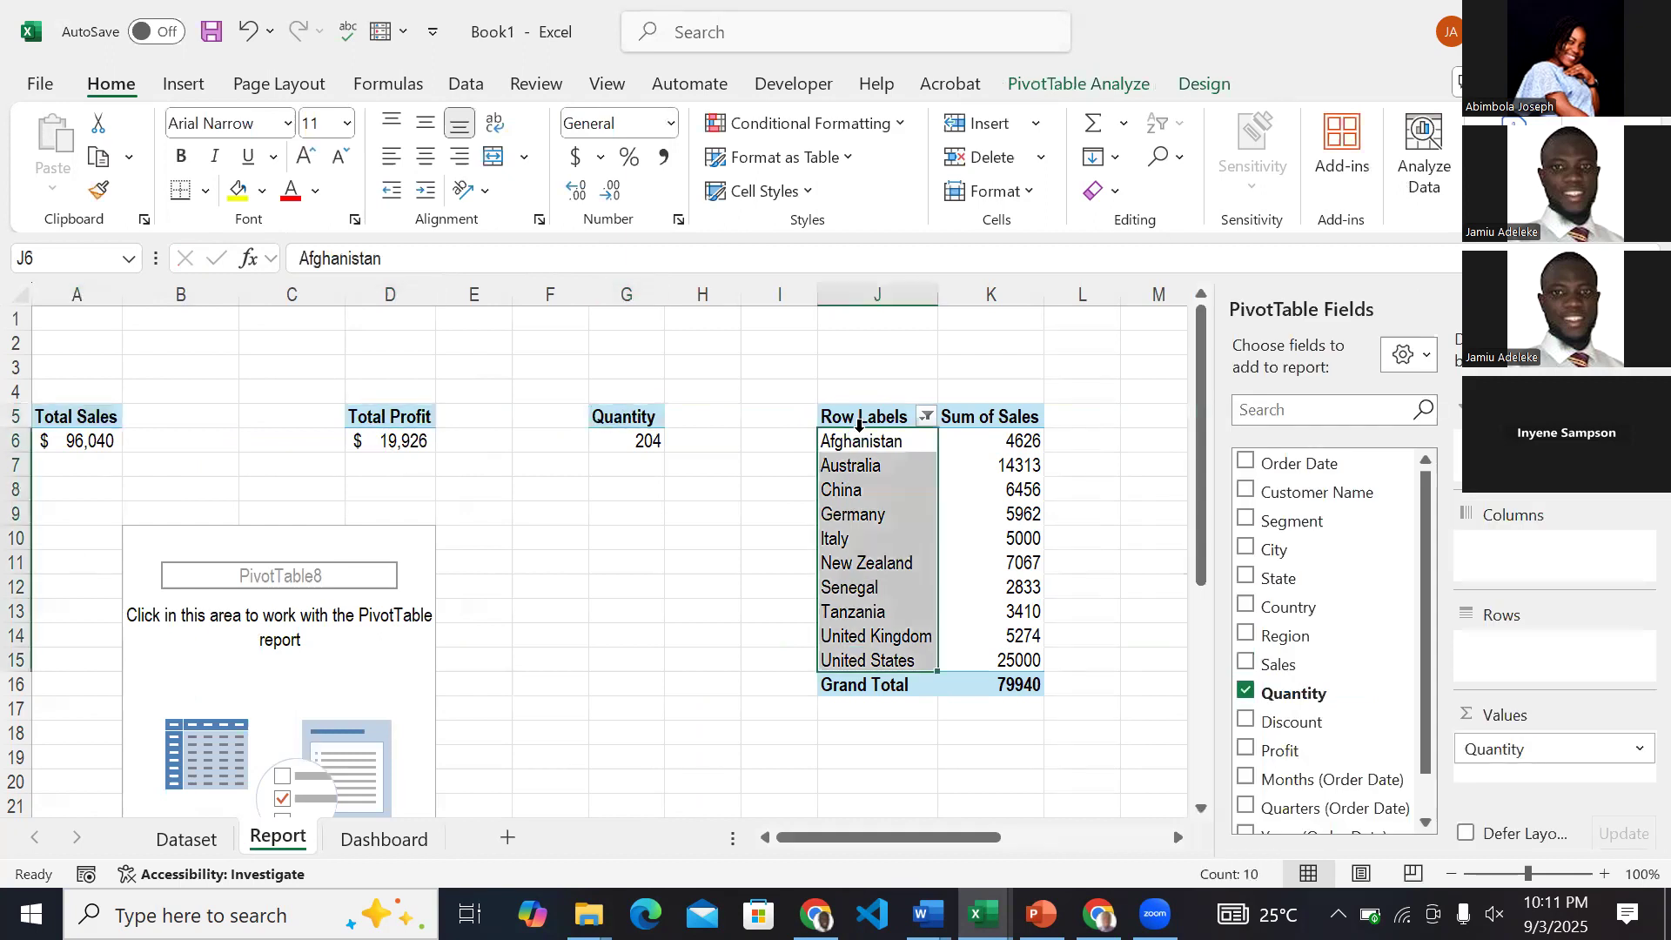
click(637, 424)
click(382, 422)
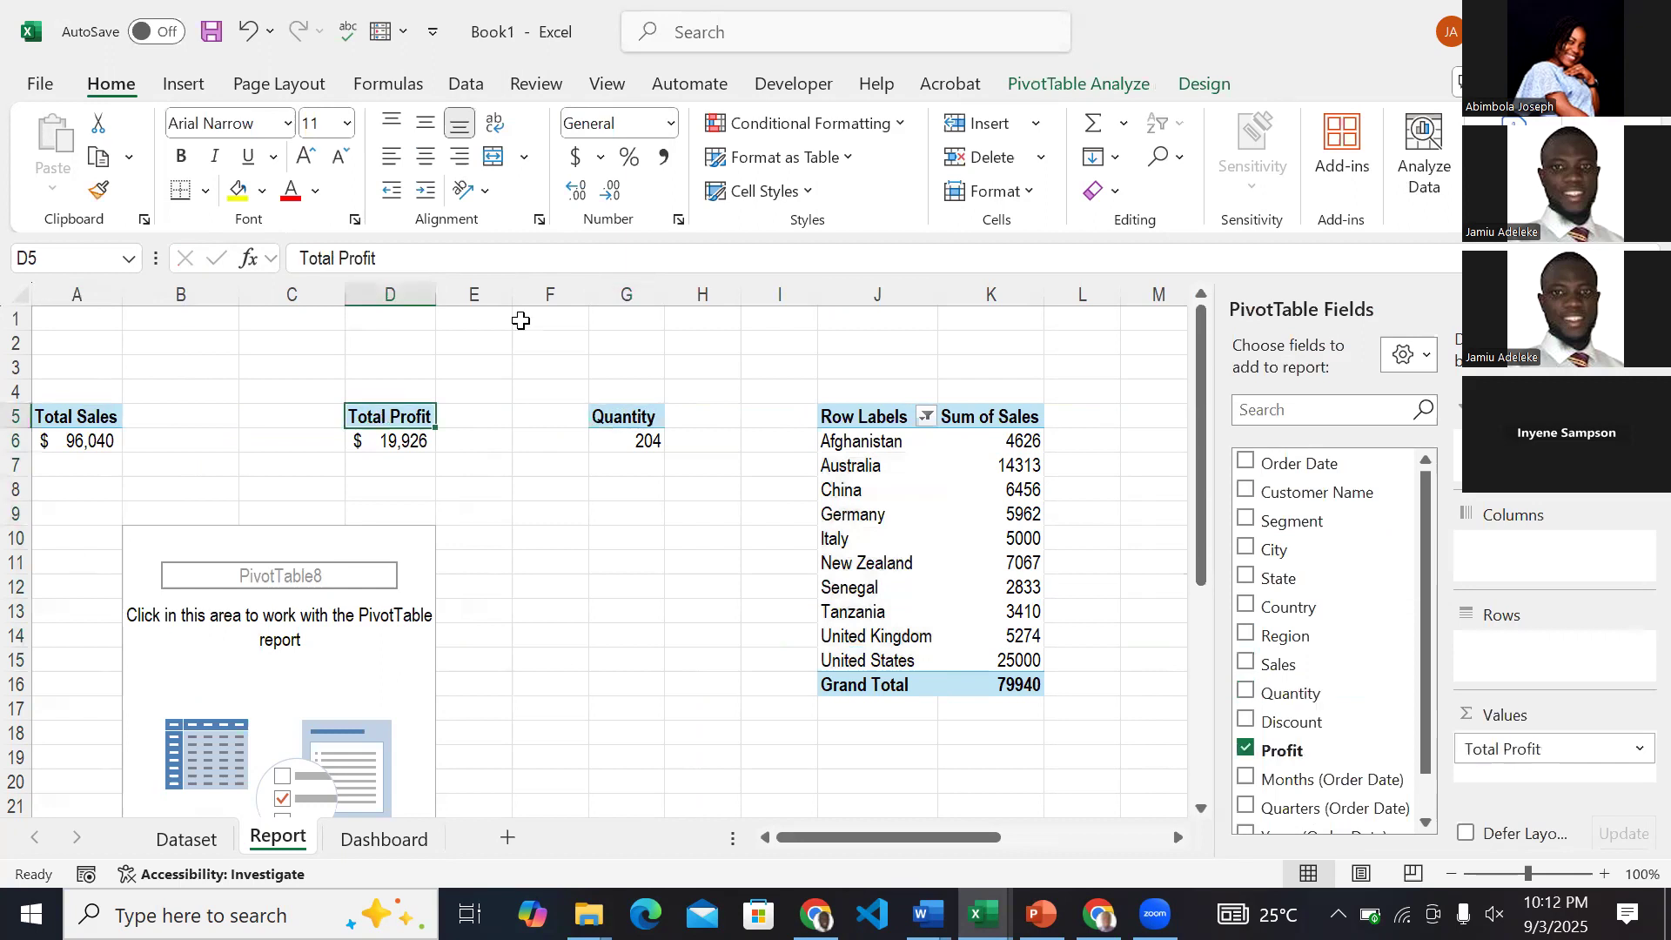
click(1064, 80)
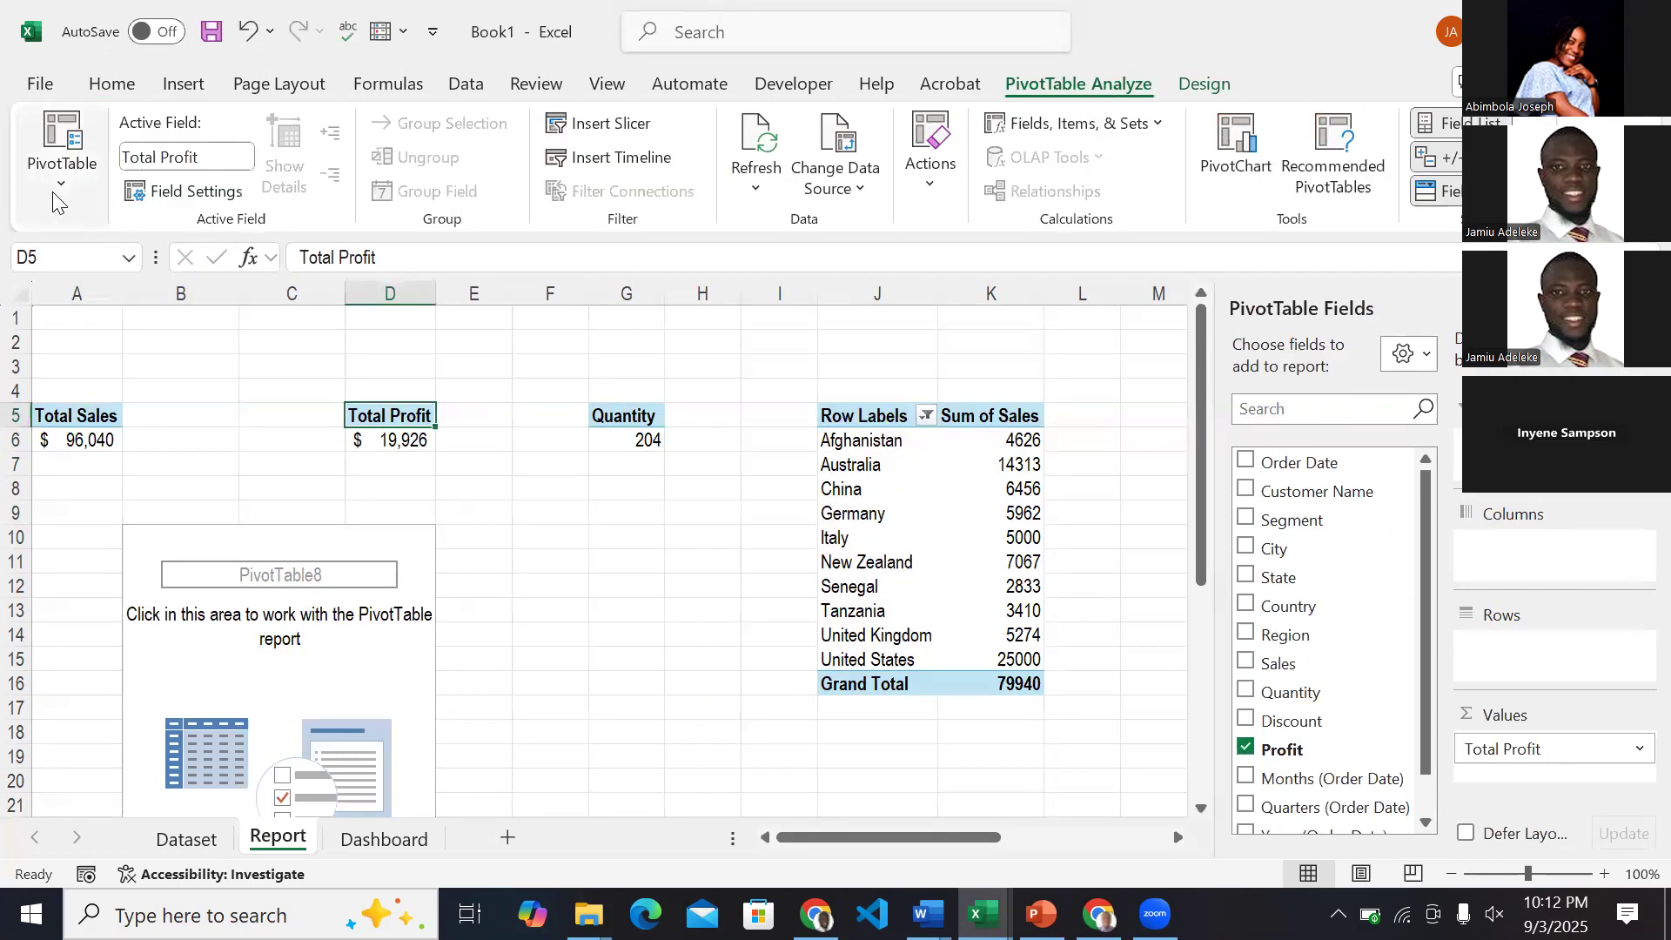
click(55, 199)
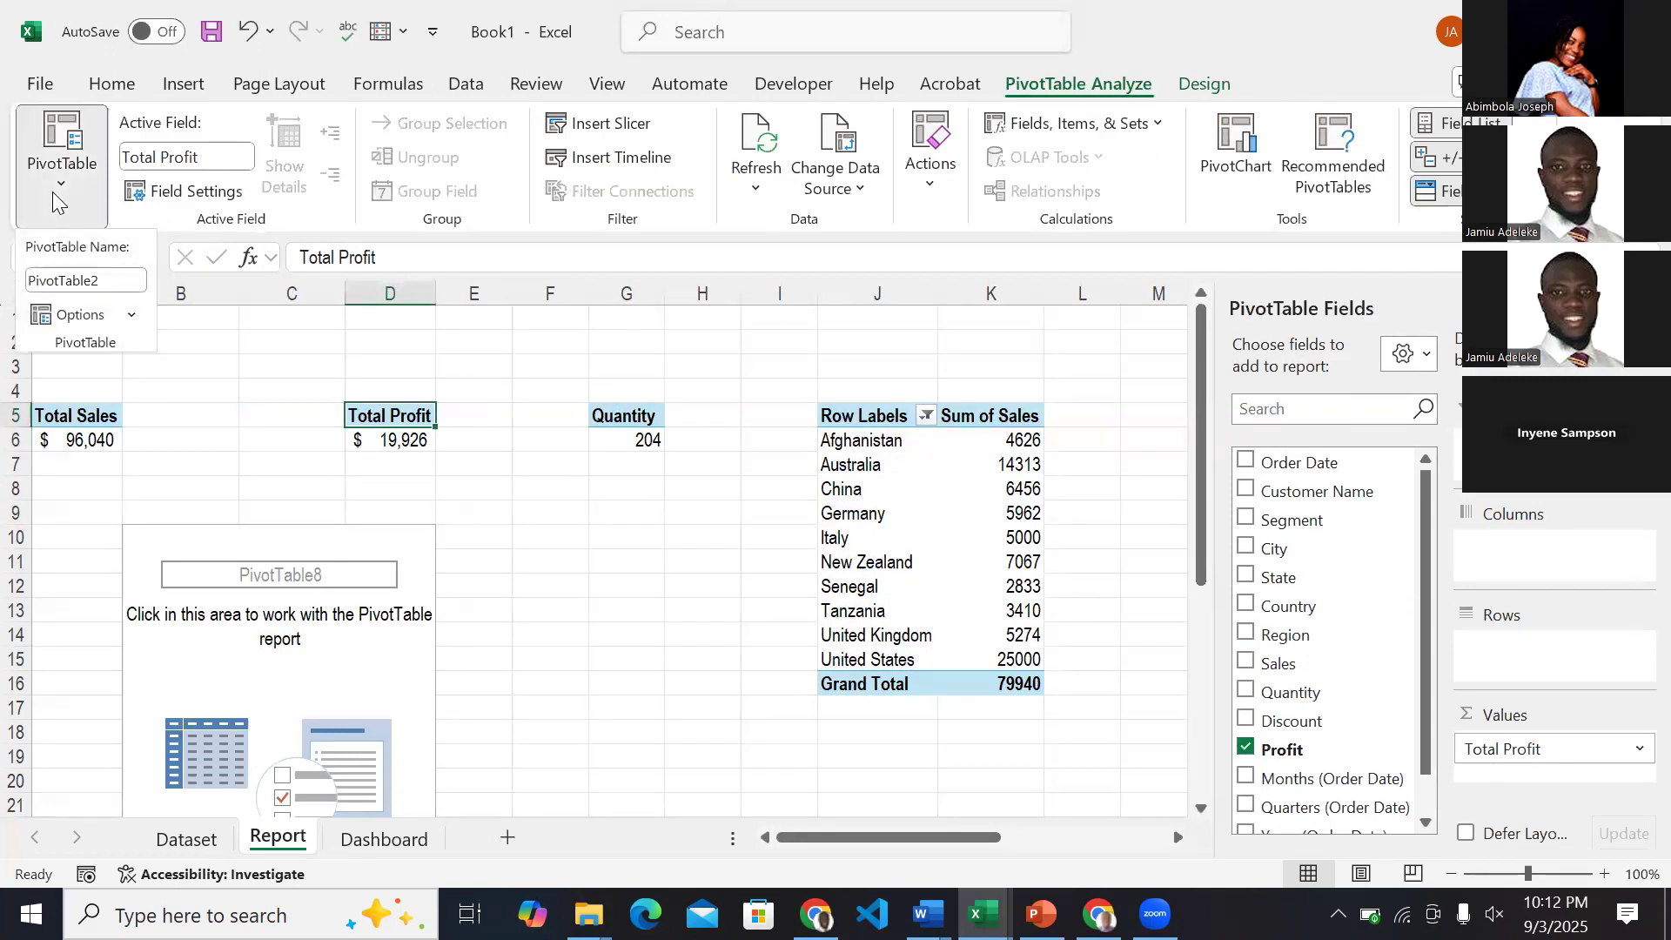
click(132, 315)
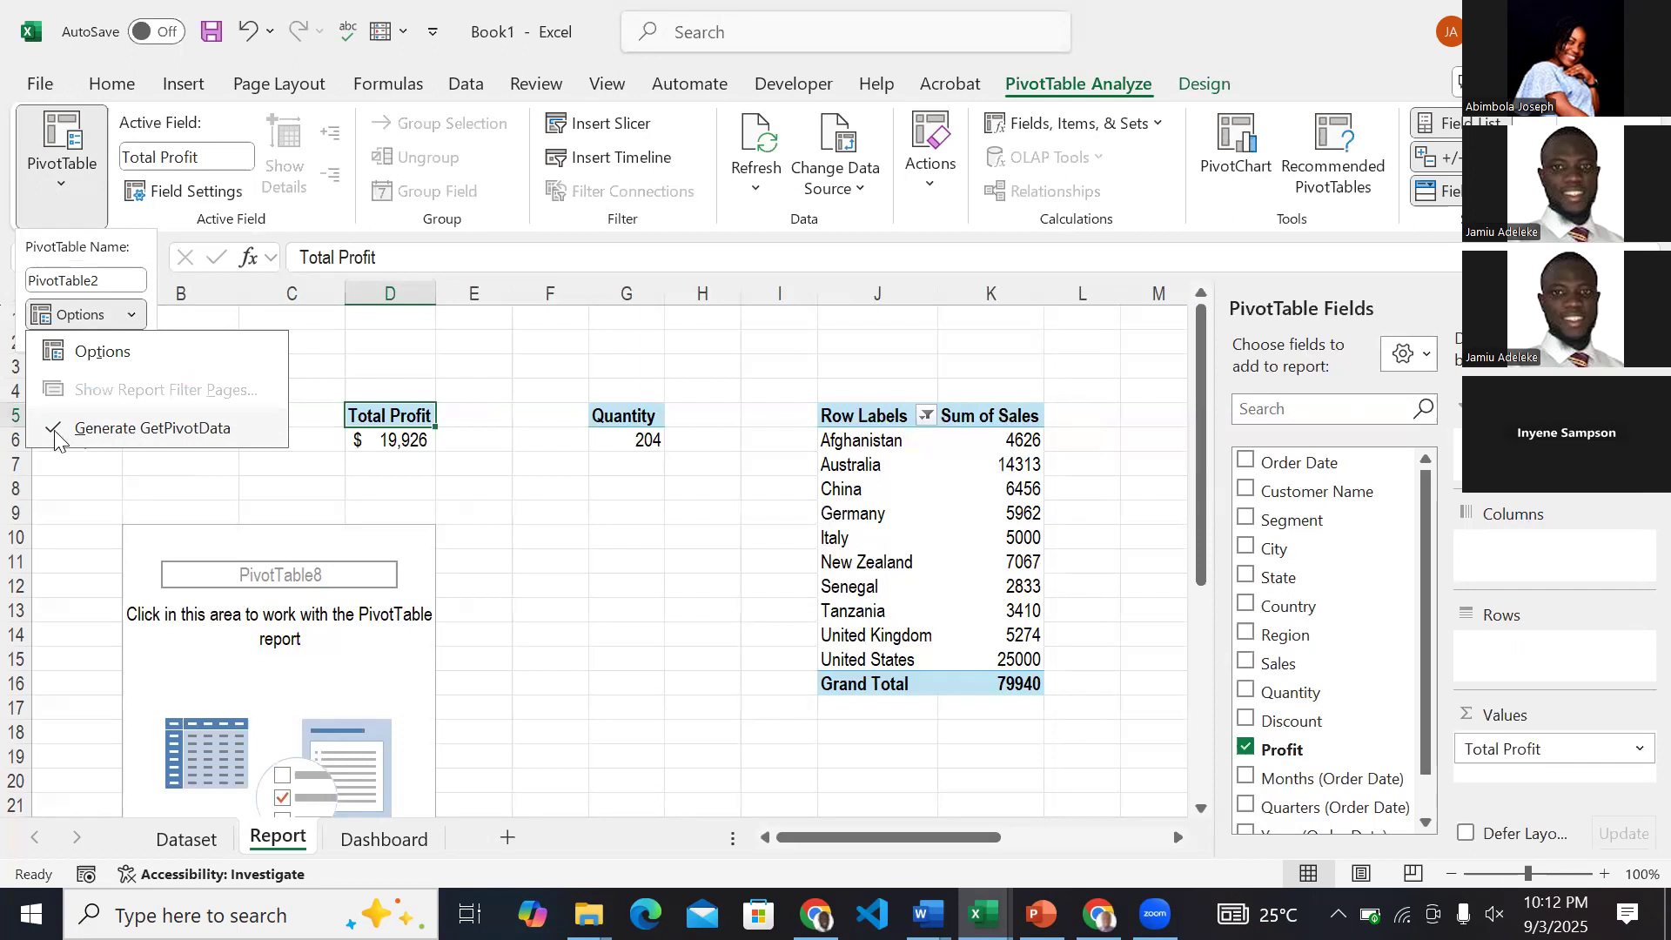
click(128, 444)
click(131, 320)
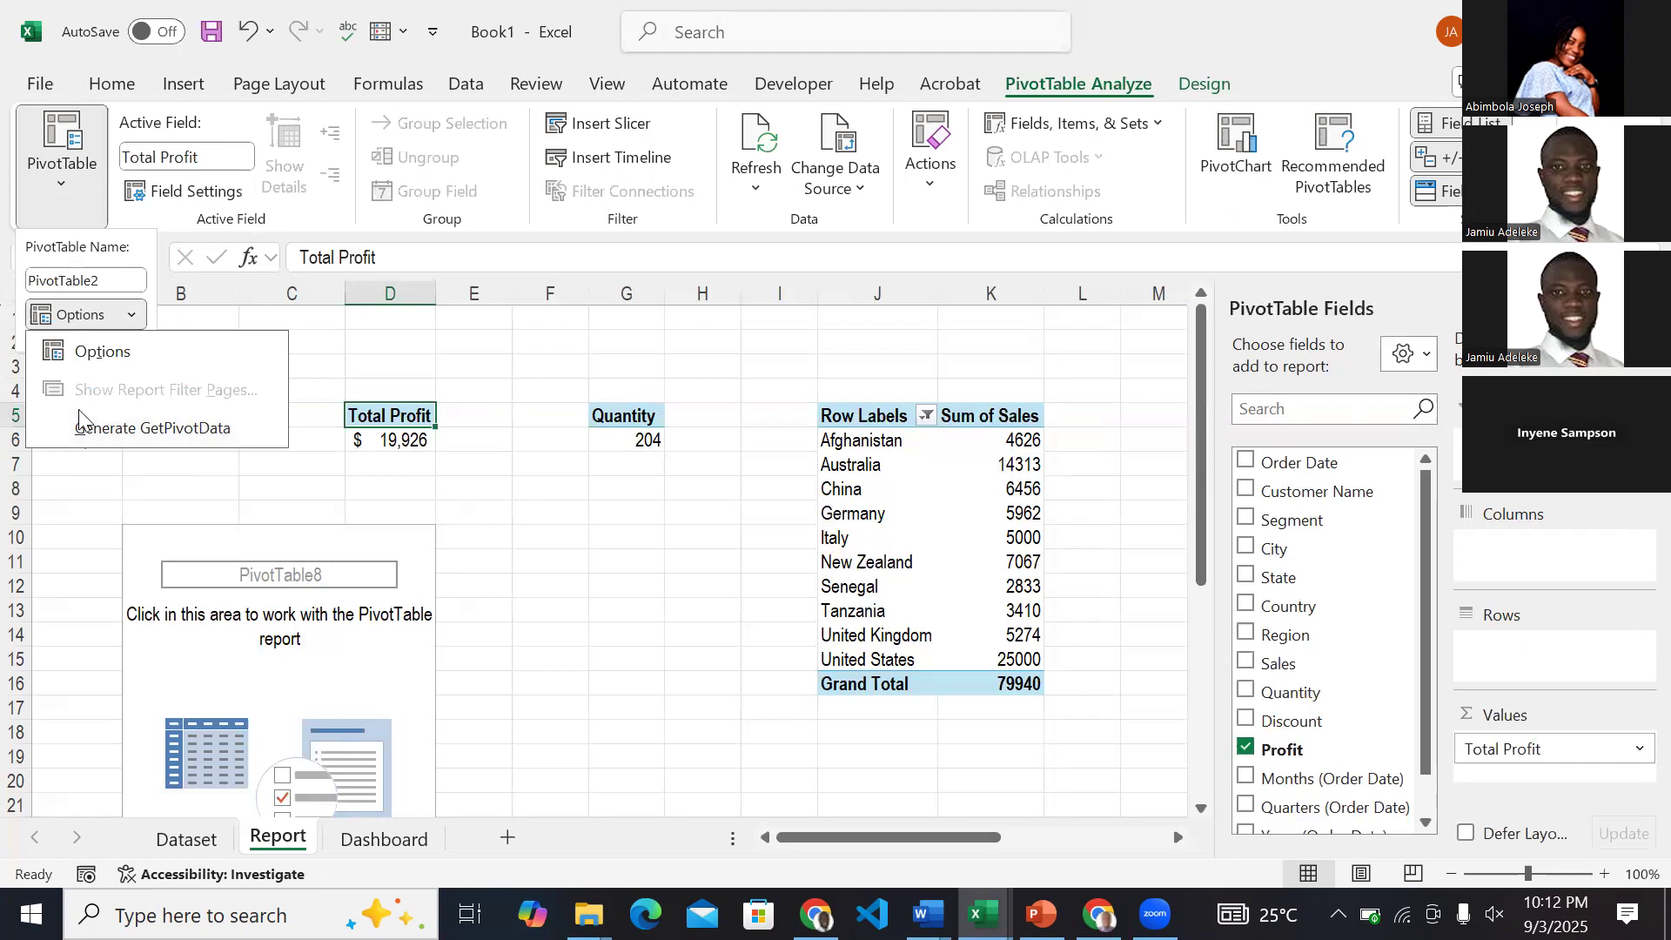
click(360, 397)
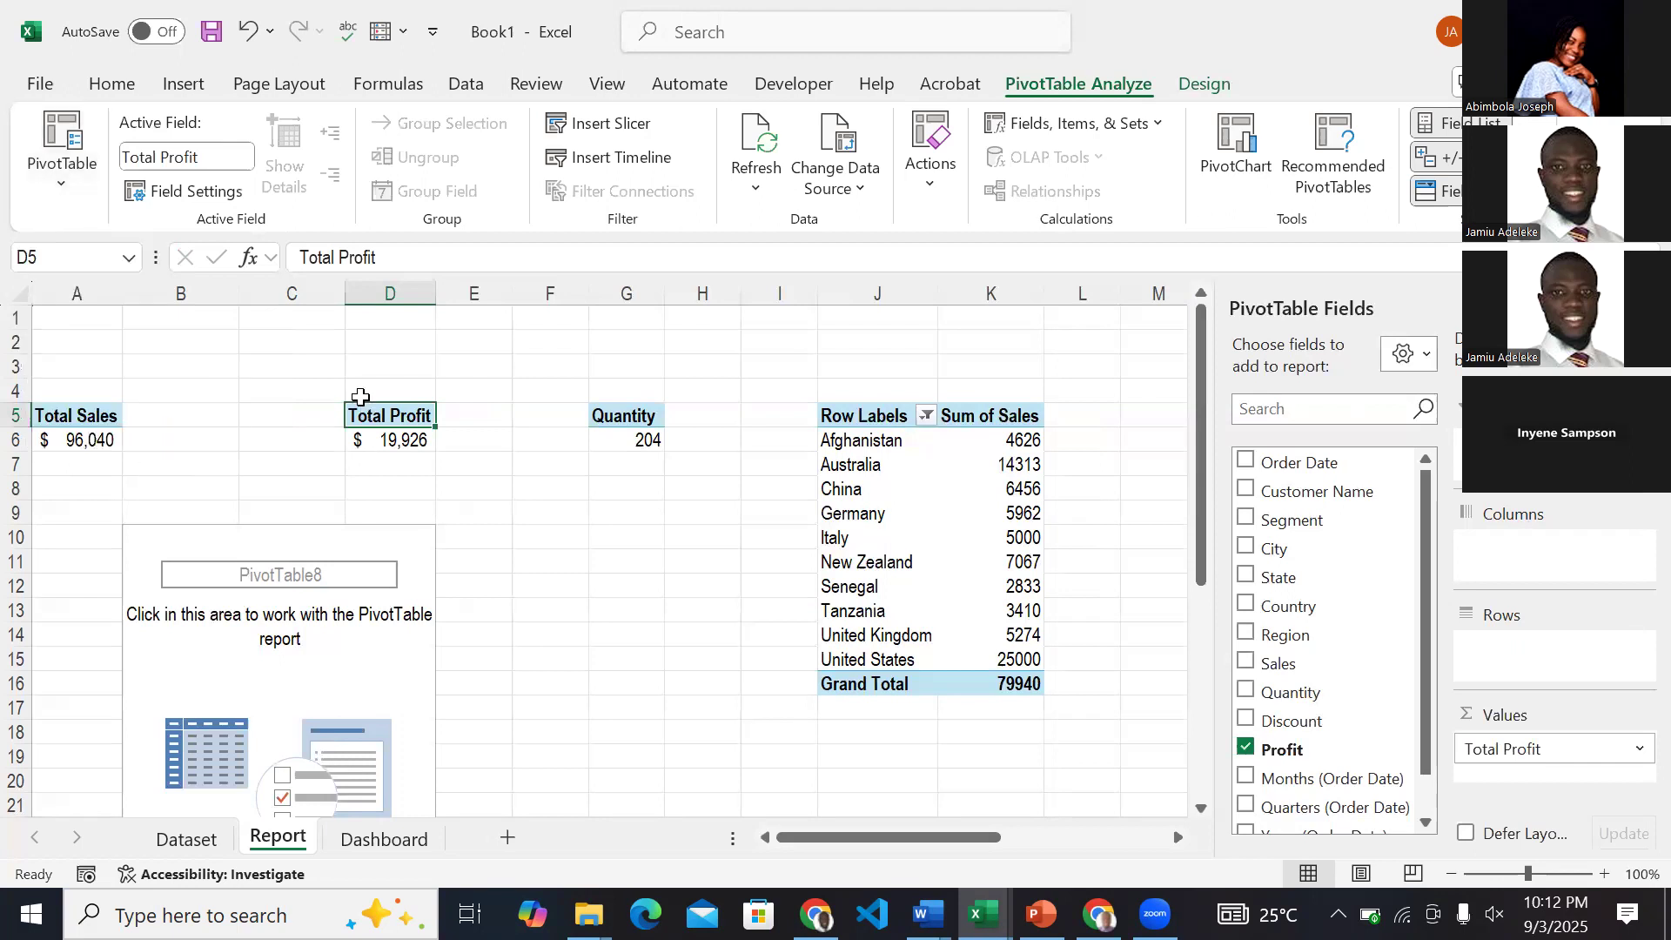
Link the empty text box in the first Dashboard card to the Total Sales figure with the formula =Report!A6.
click(347, 839)
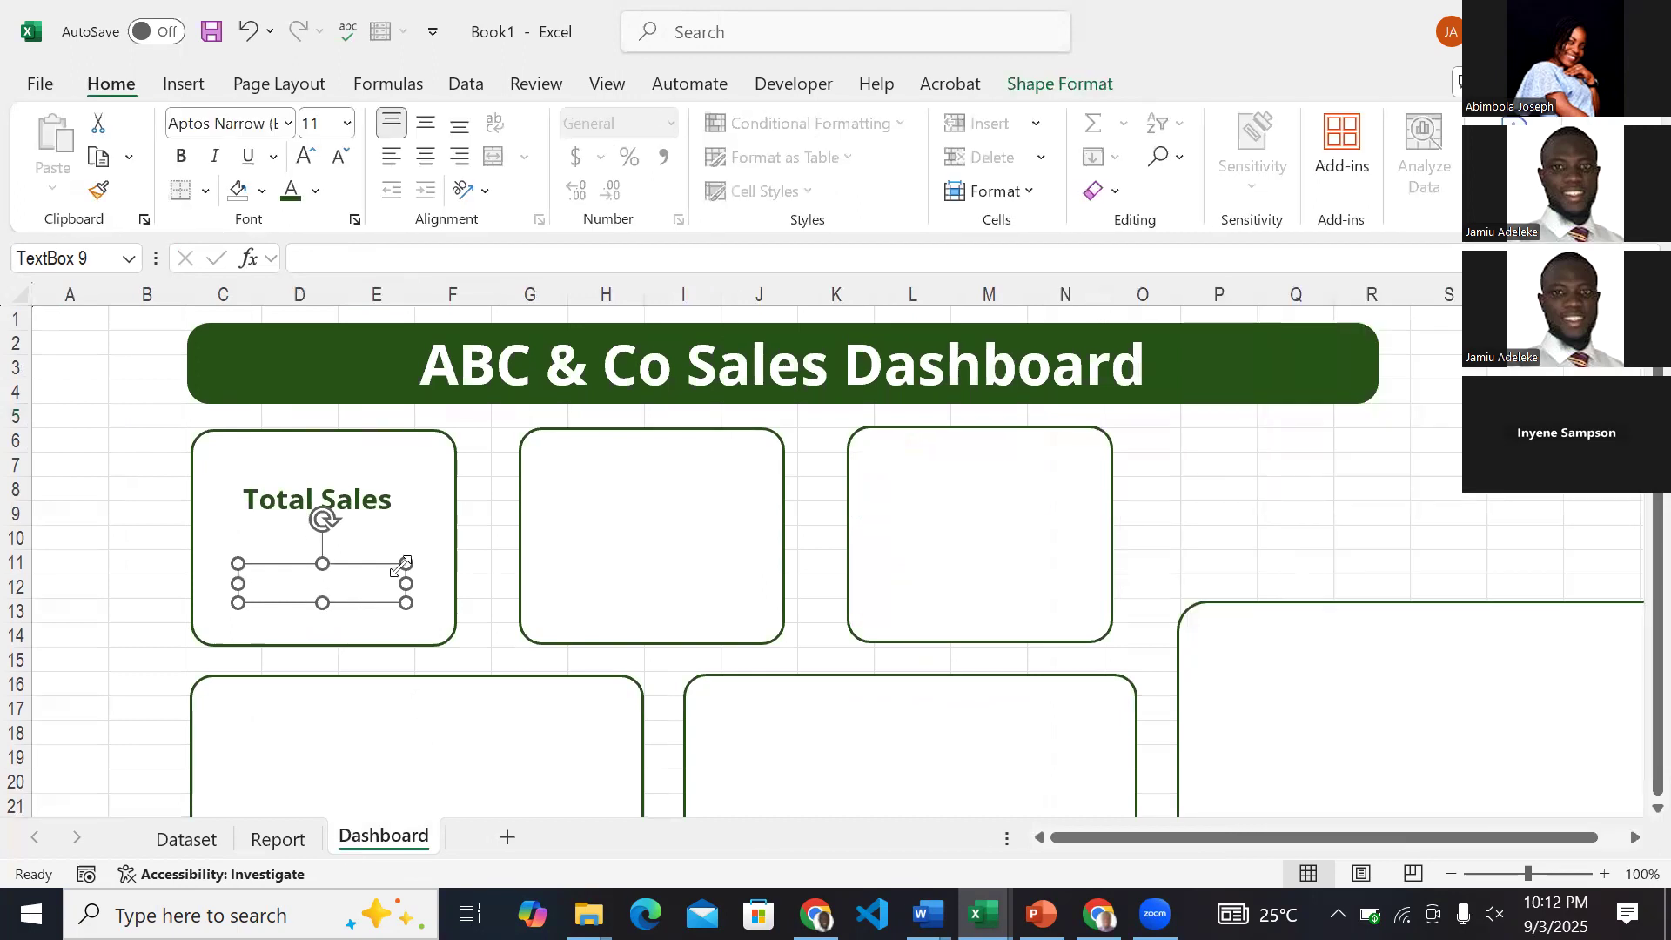
click(317, 255)
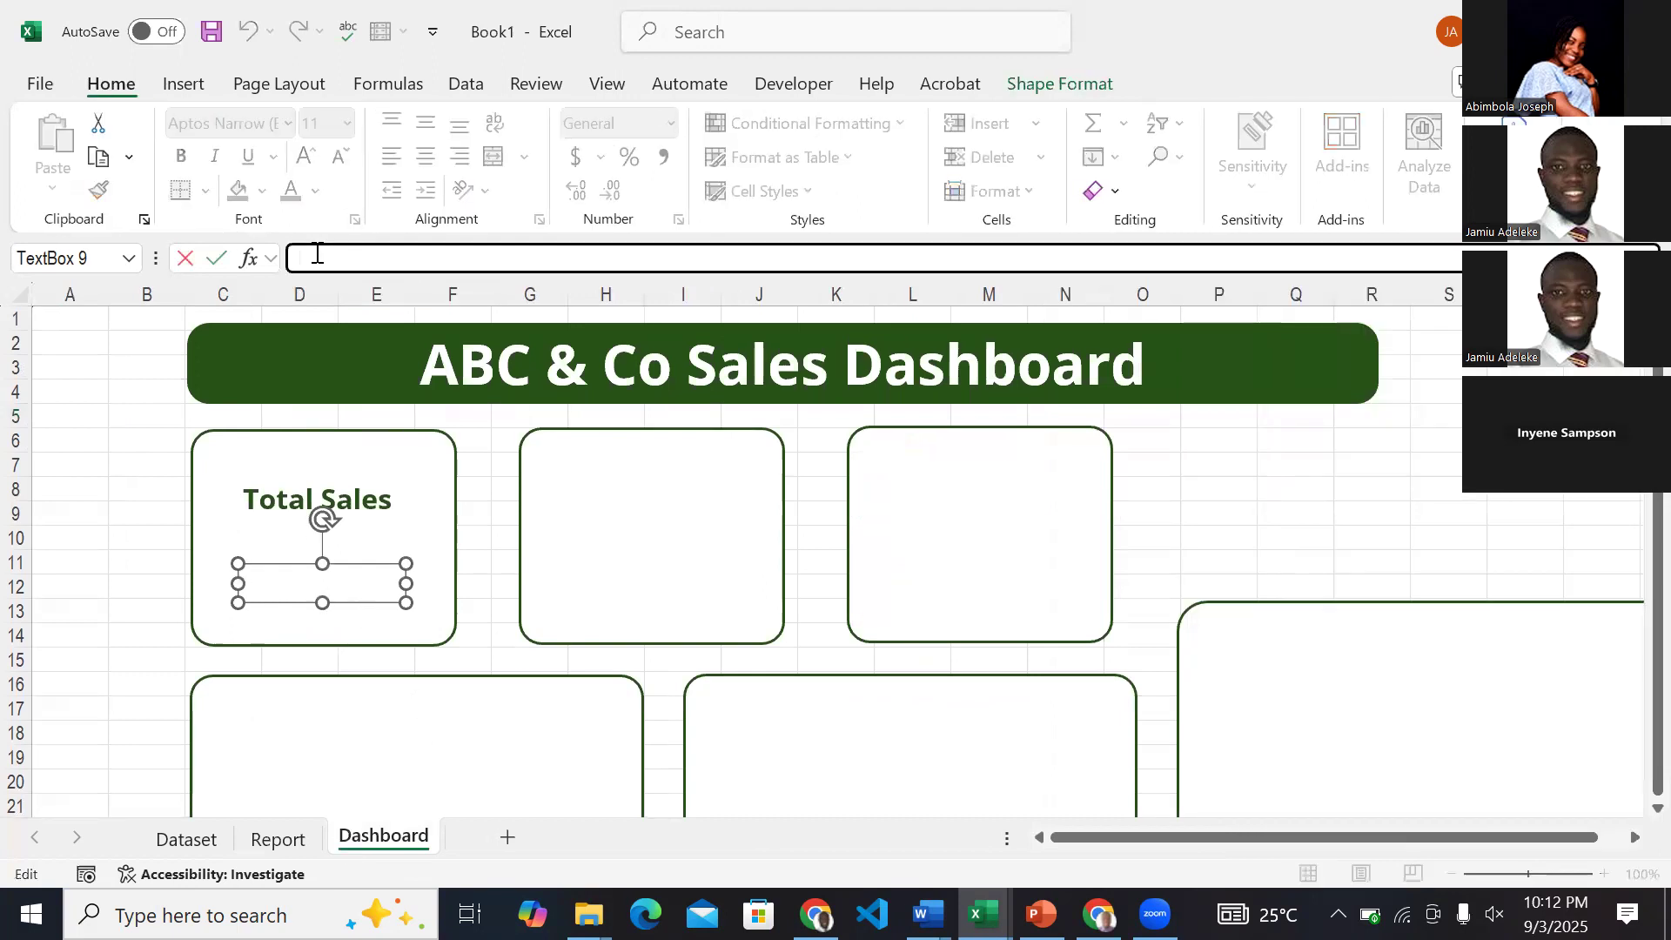
text(=)
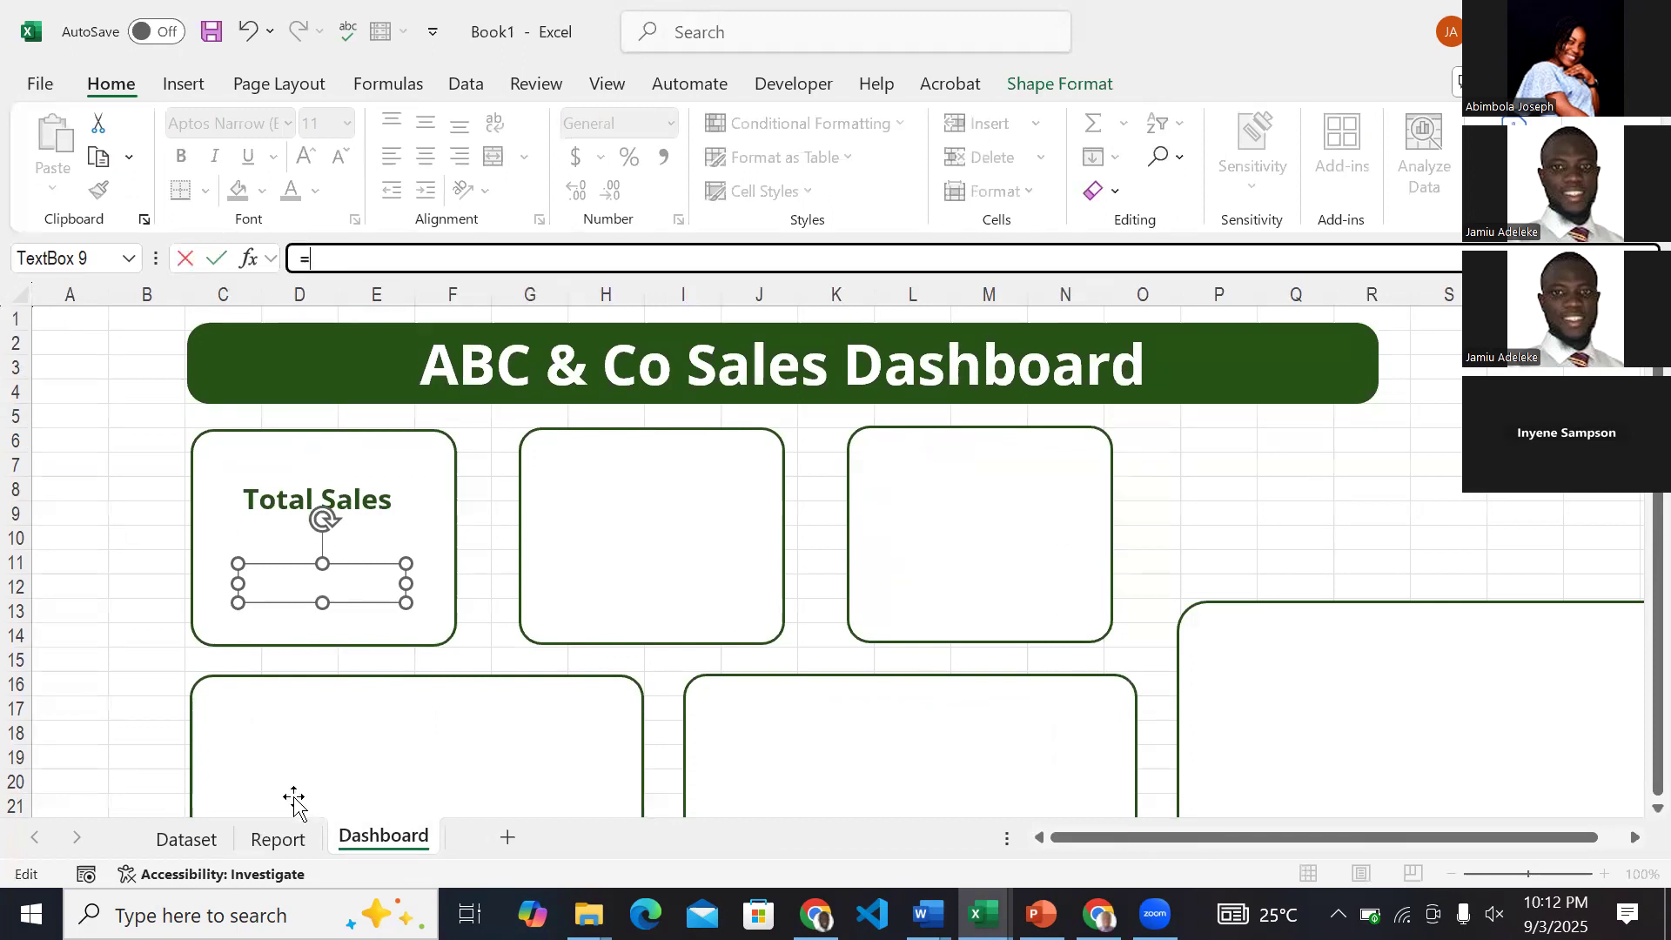
click(279, 840)
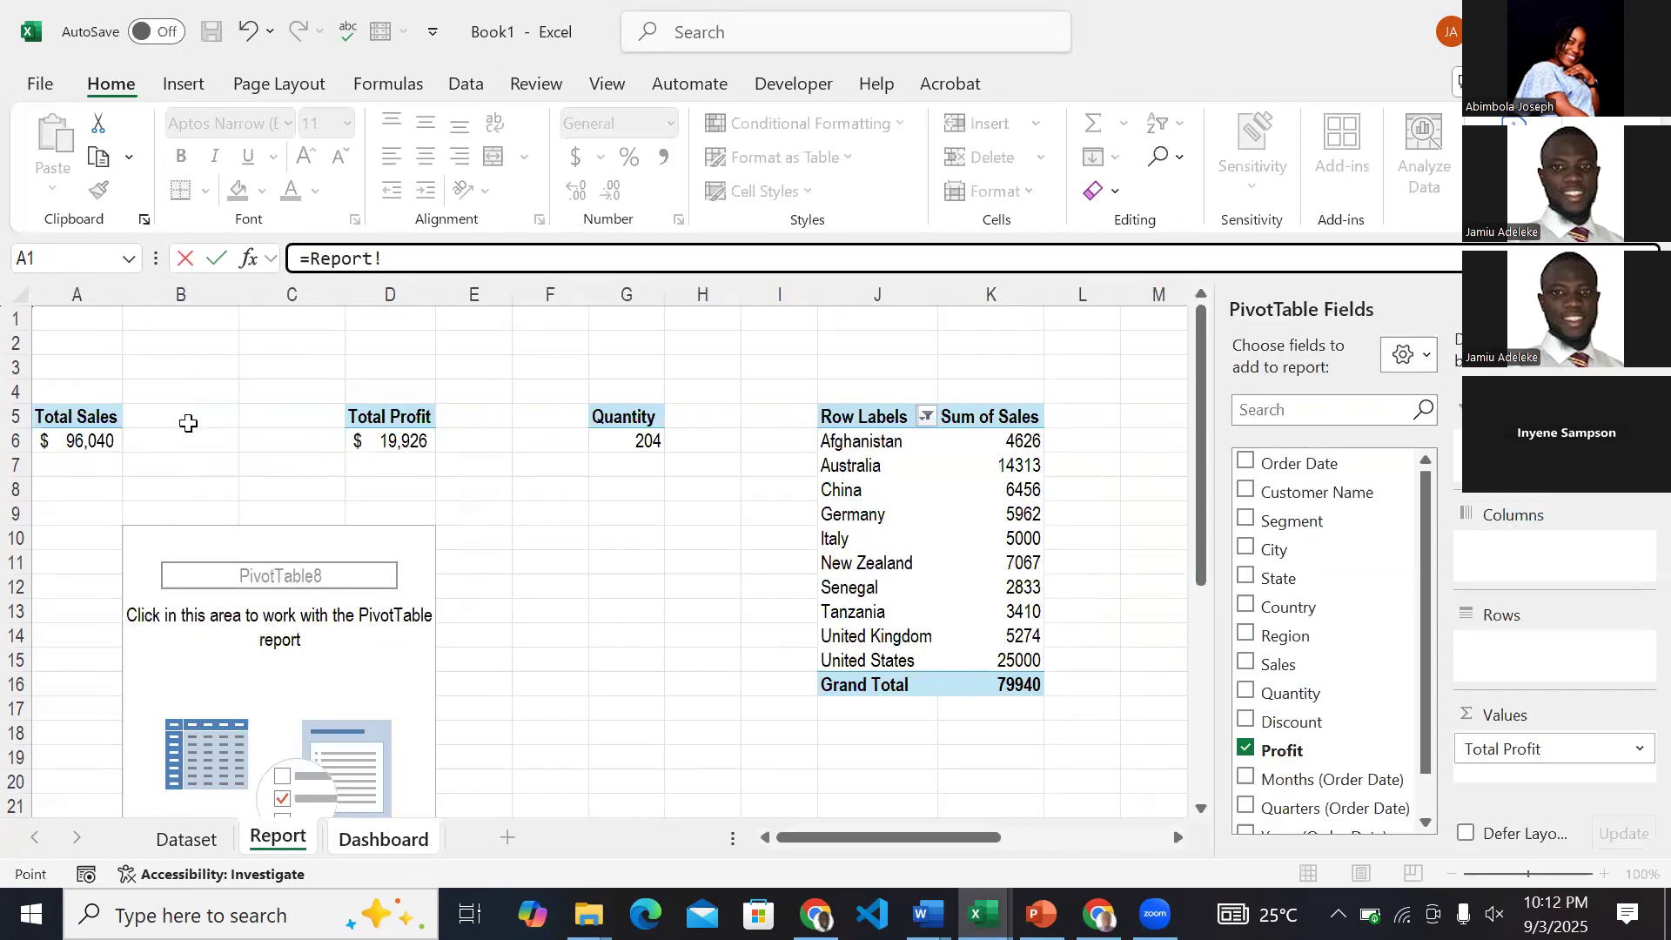
click(94, 437)
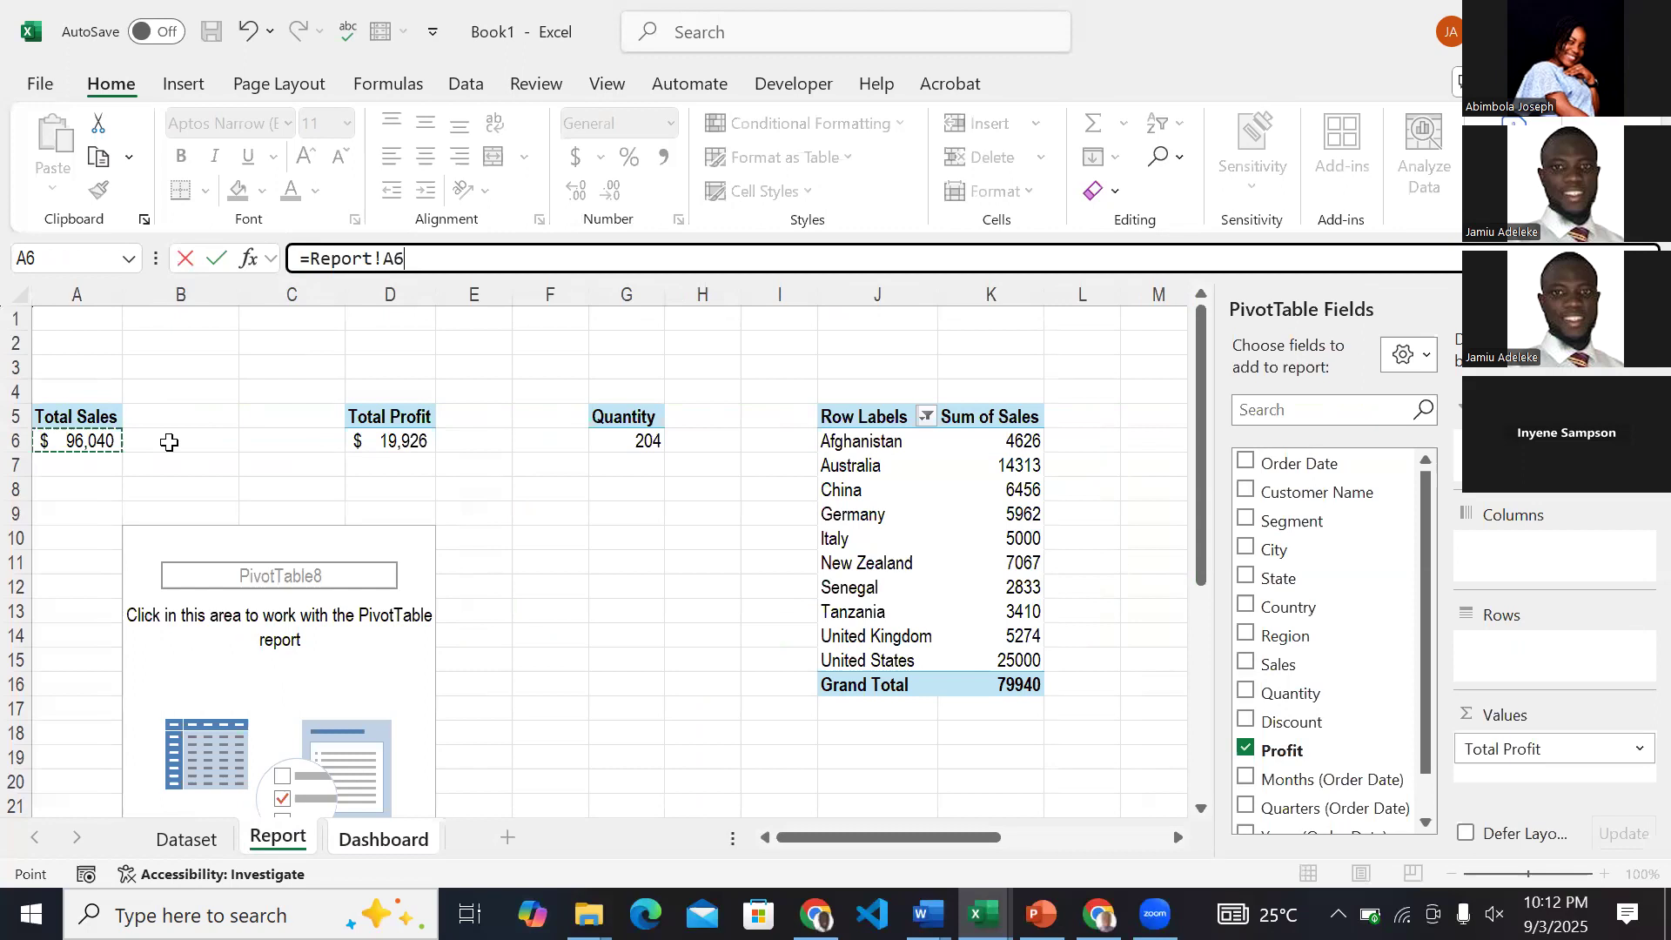
key(Return)
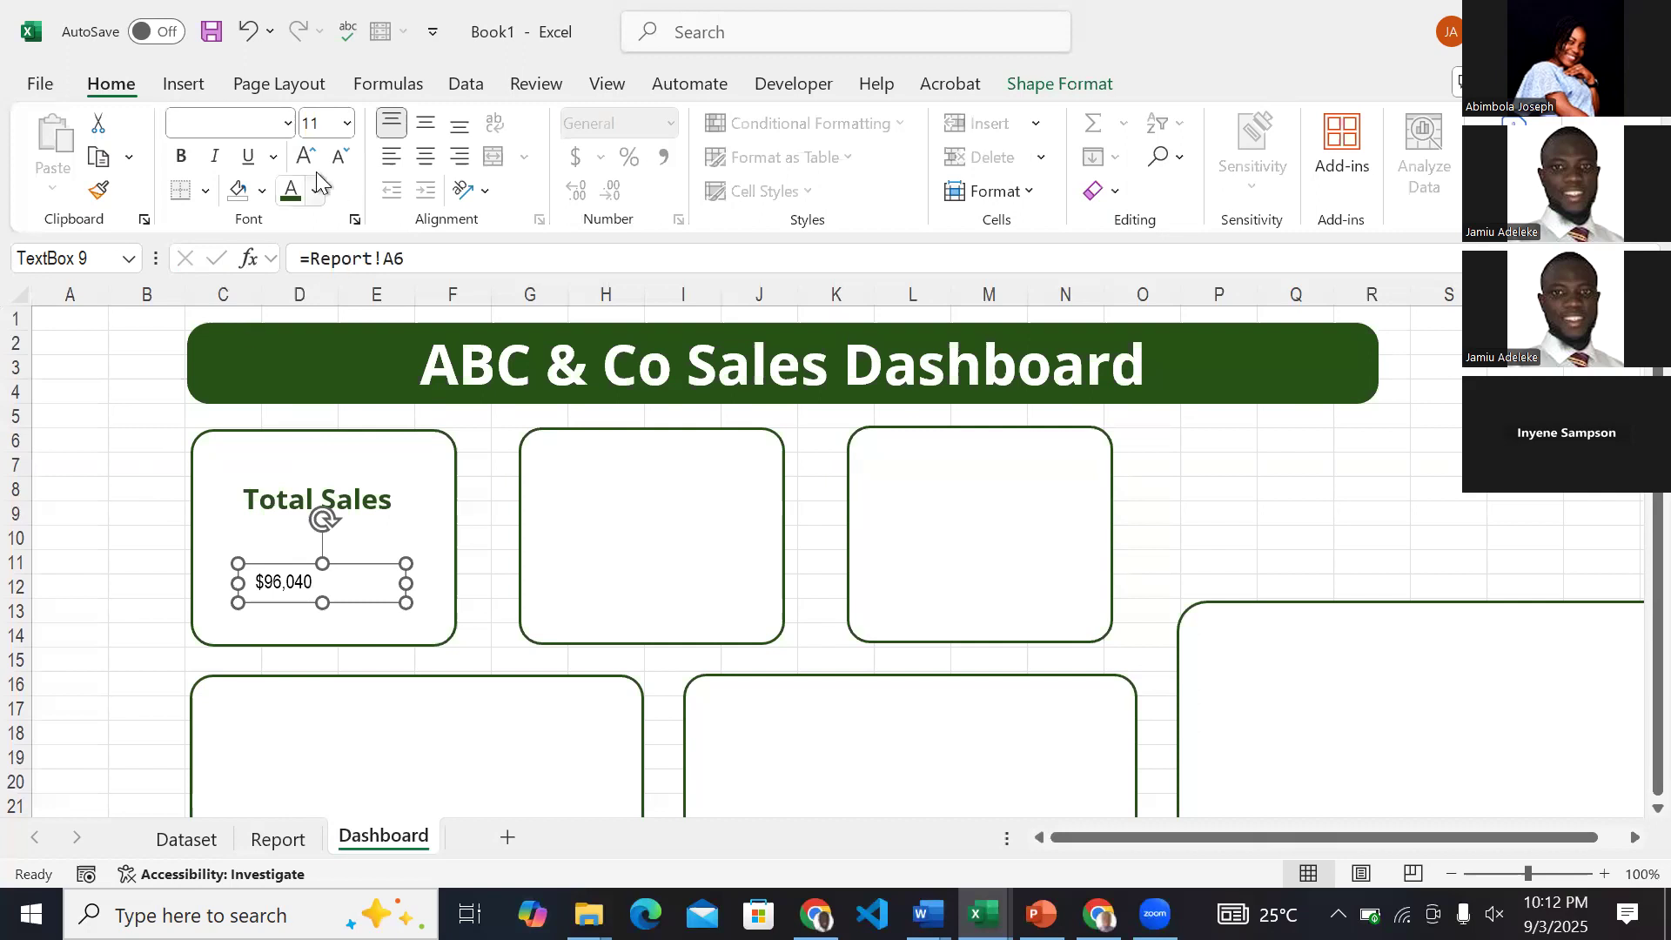
Format the linked sales value in bold Open Sans, size 18, centred horizontally and vertically in its text box.
click(221, 123)
text(Open Sans)
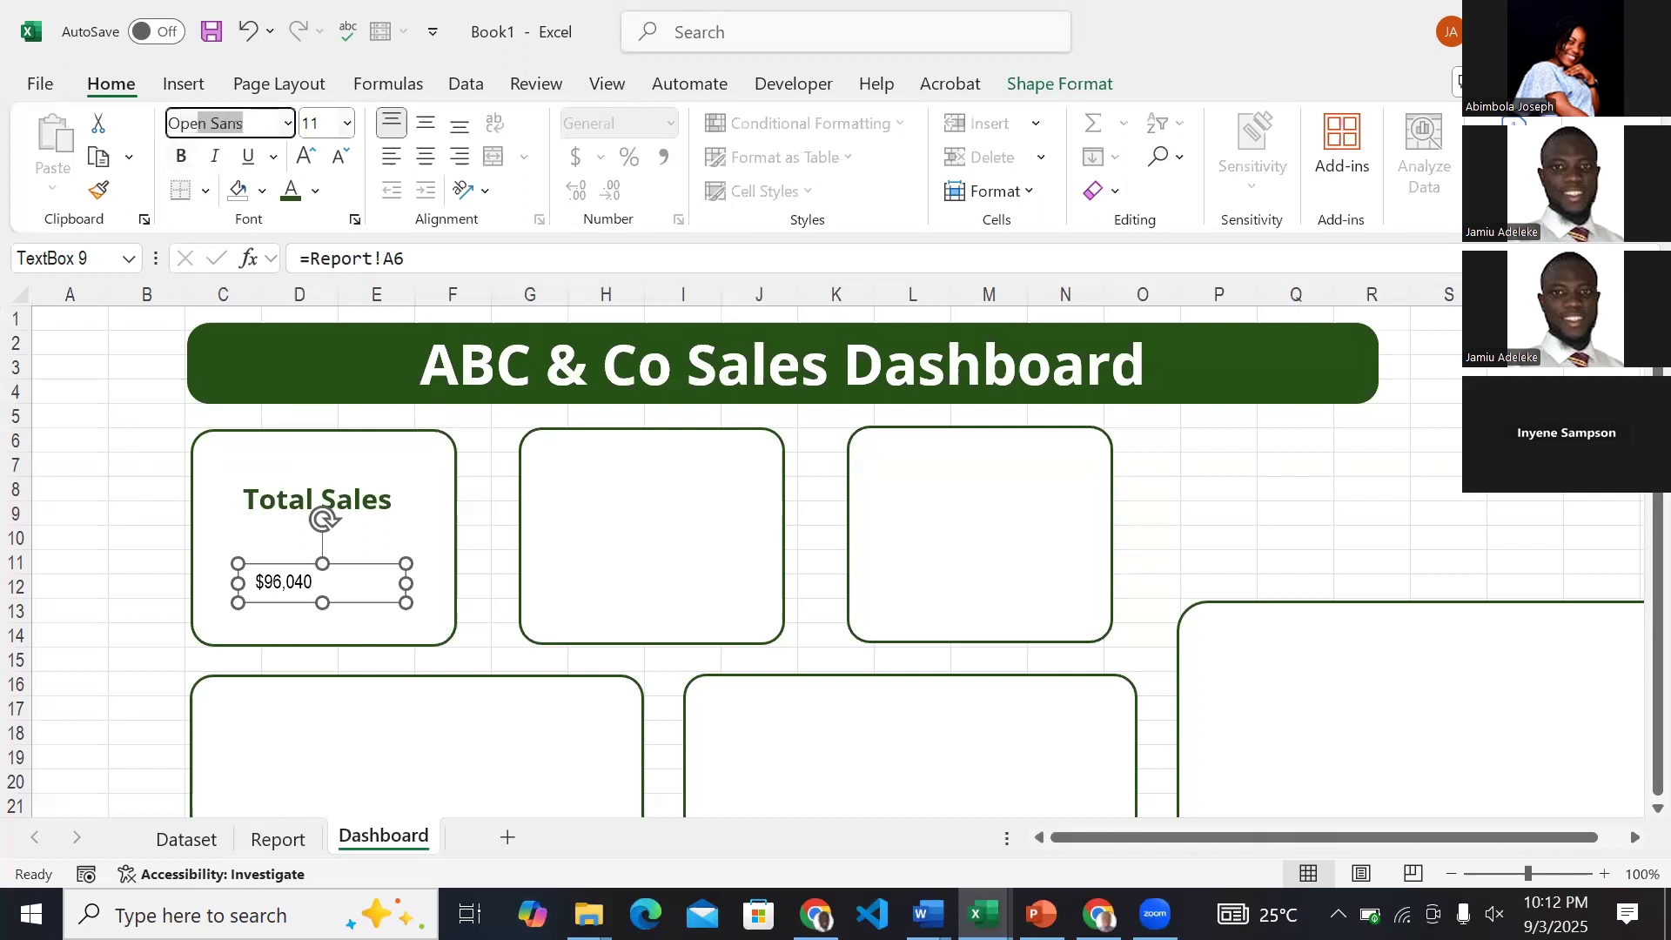
key(Return)
click(305, 155)
click(305, 155)
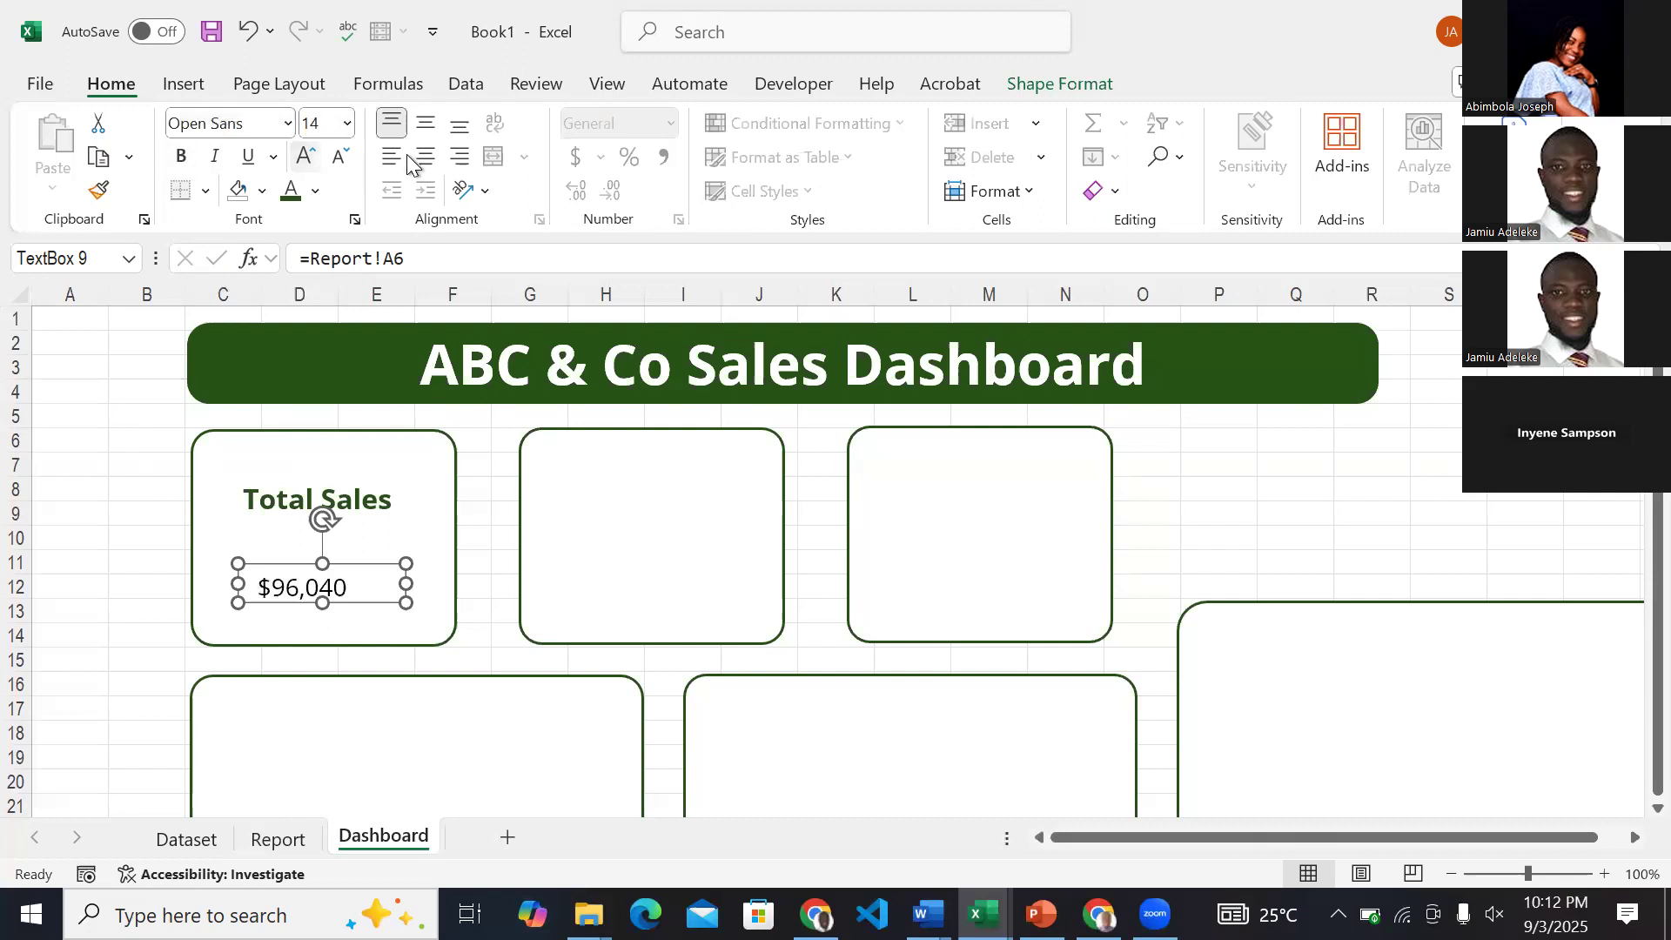
click(426, 156)
click(181, 156)
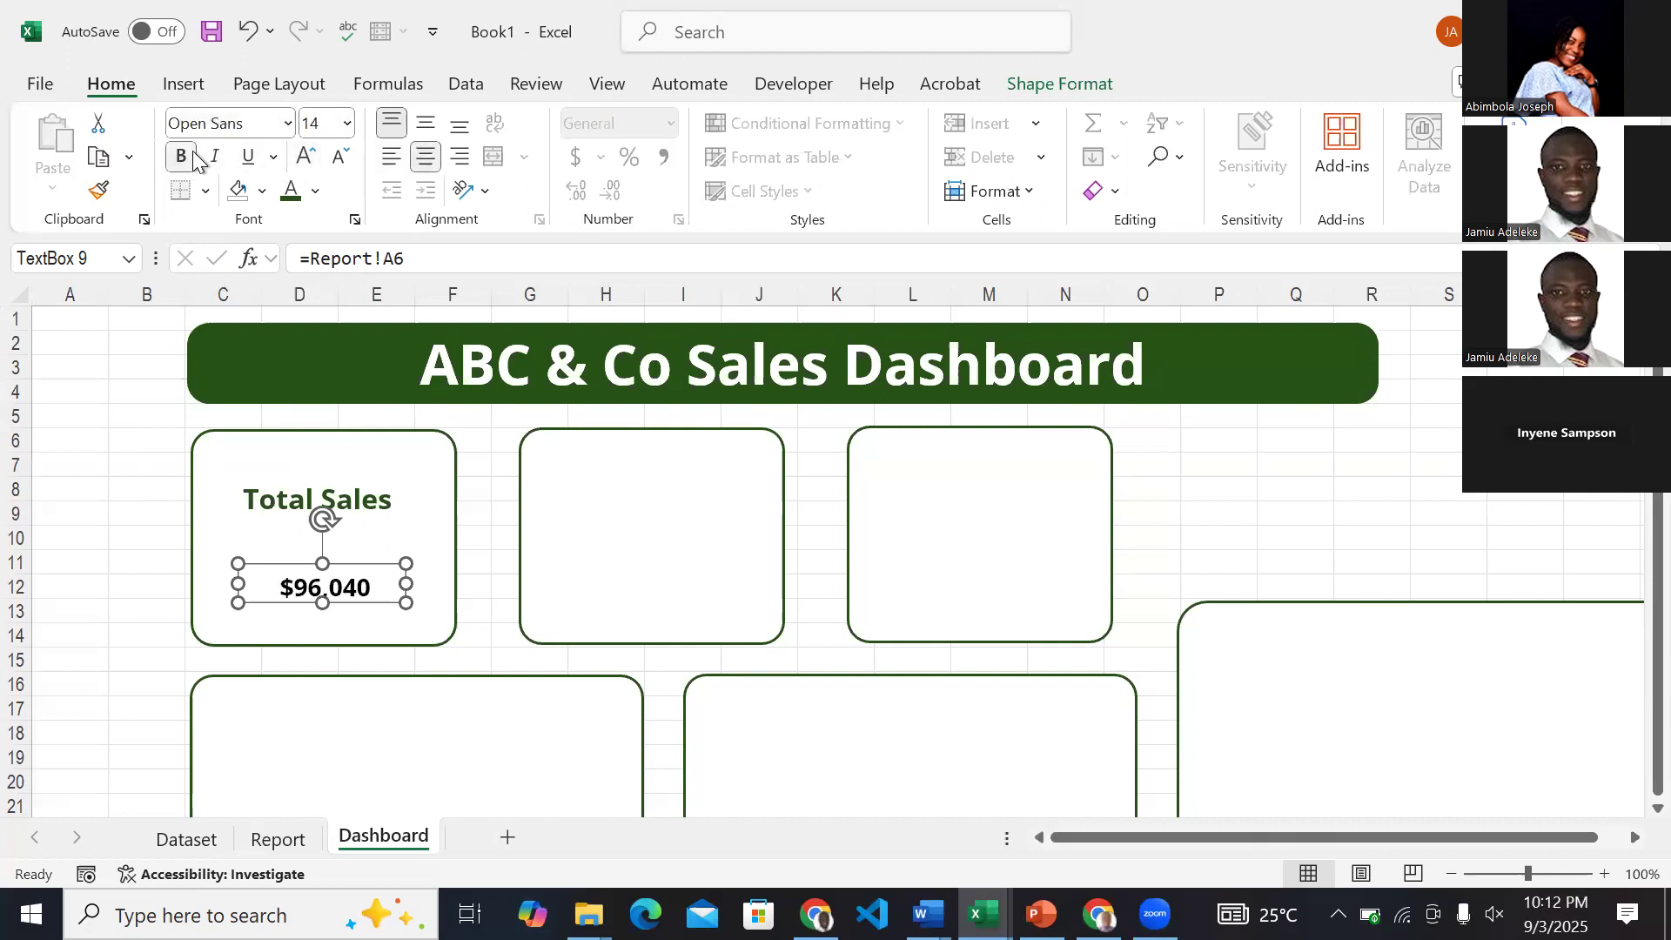
click(305, 153)
click(304, 154)
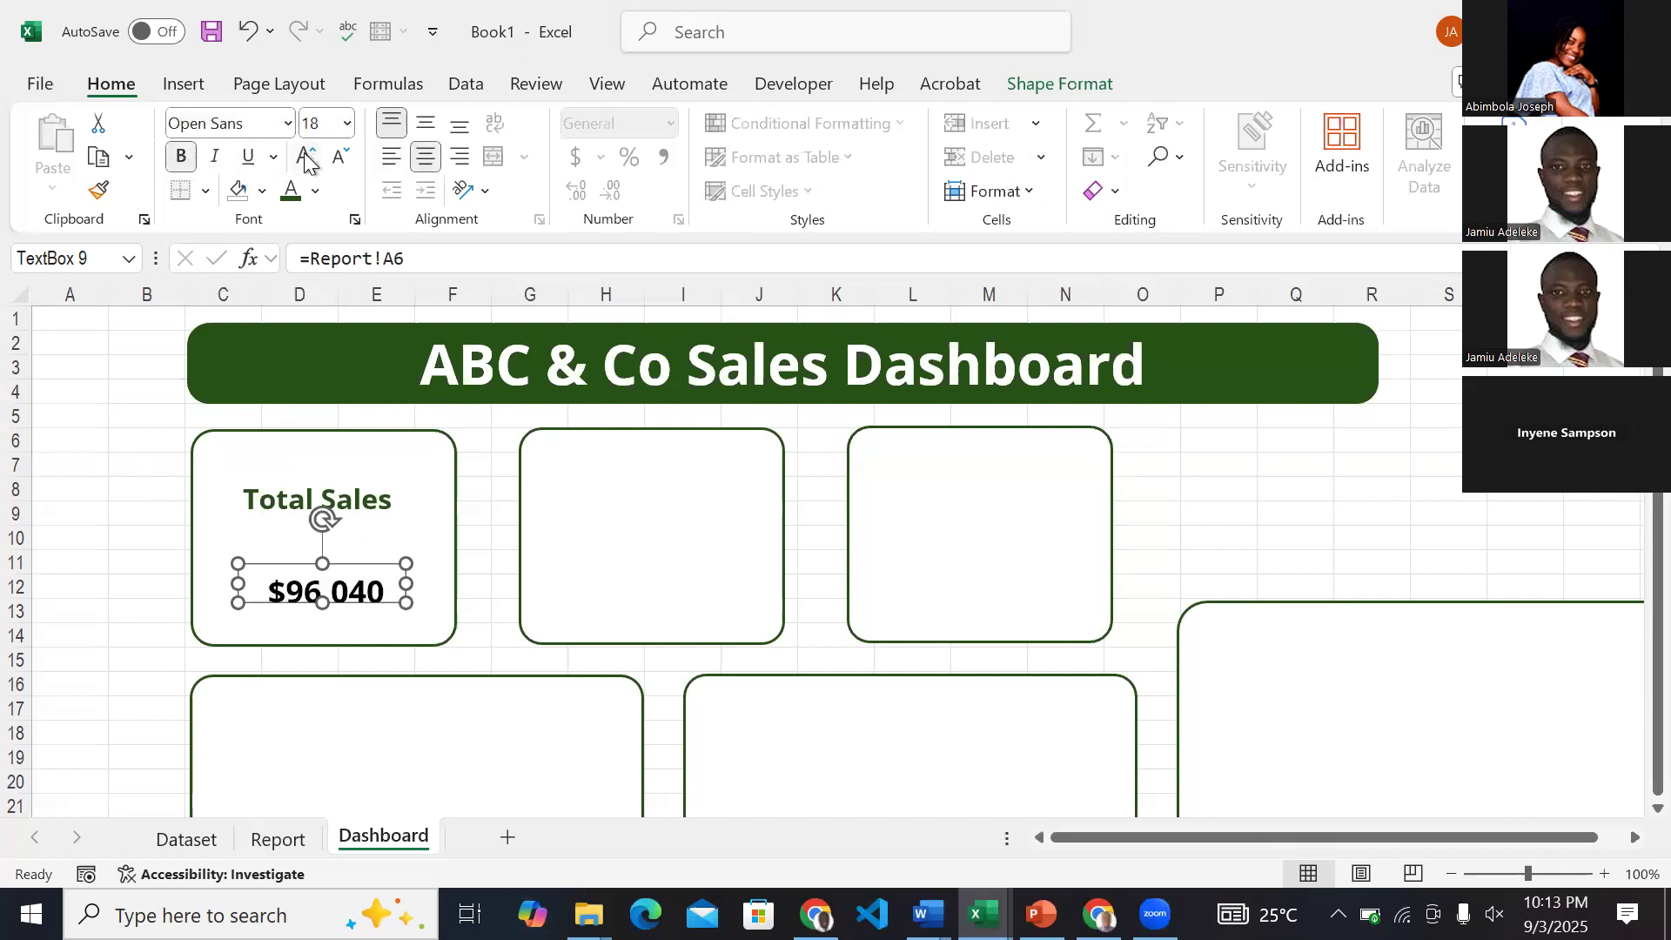
click(430, 122)
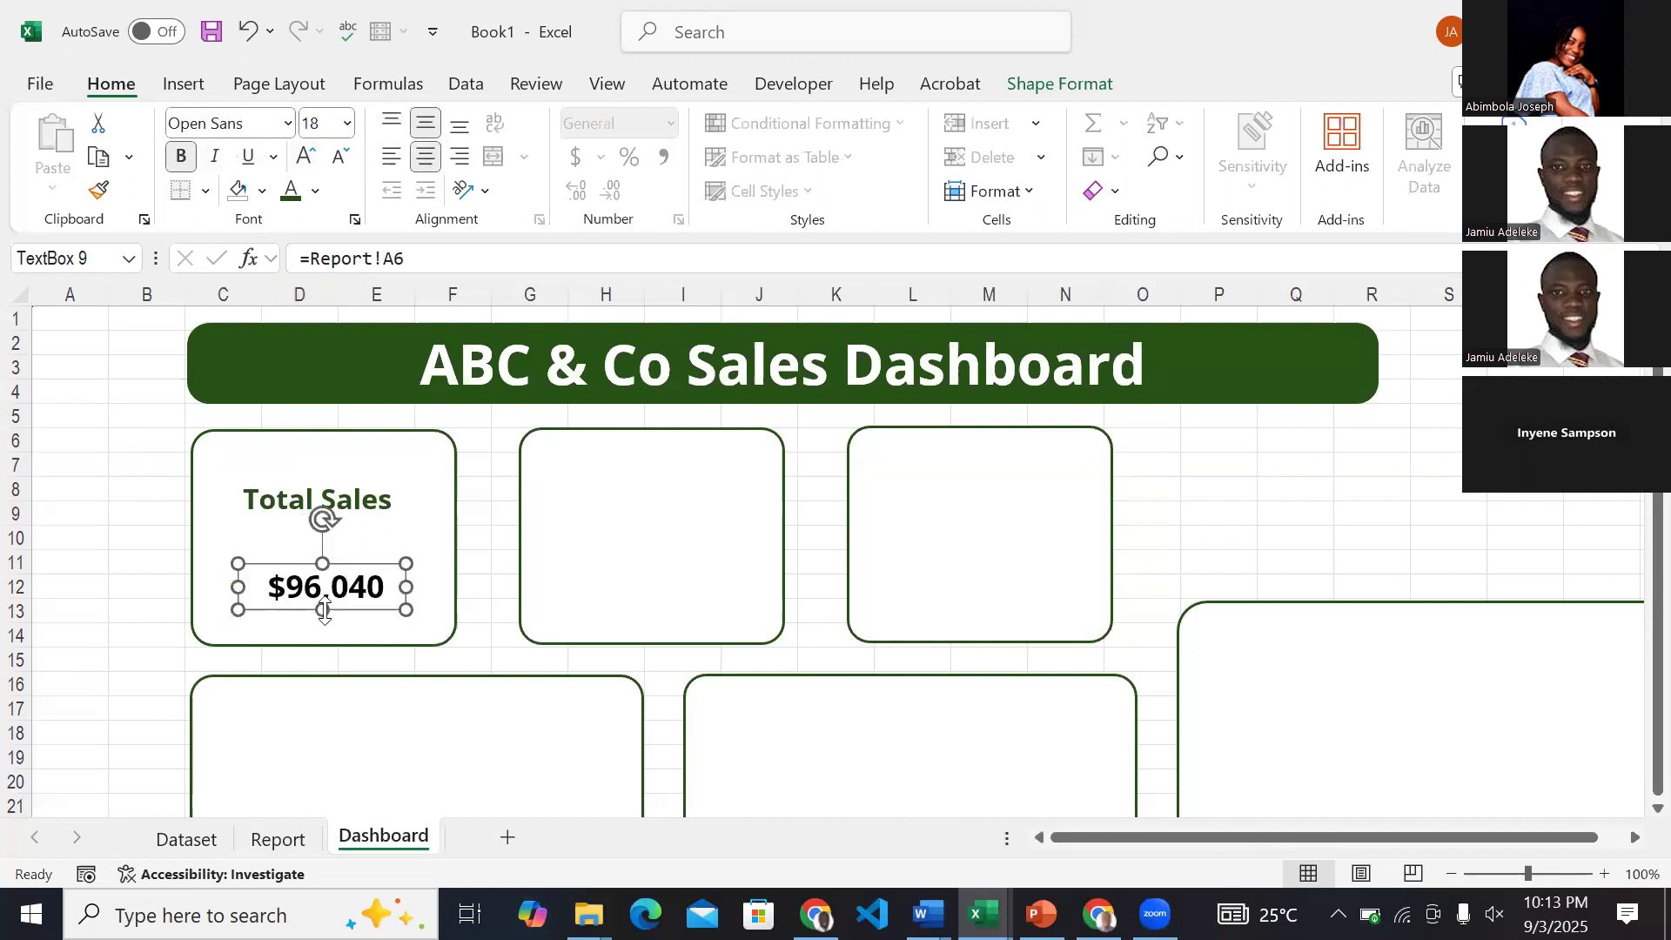
click(153, 562)
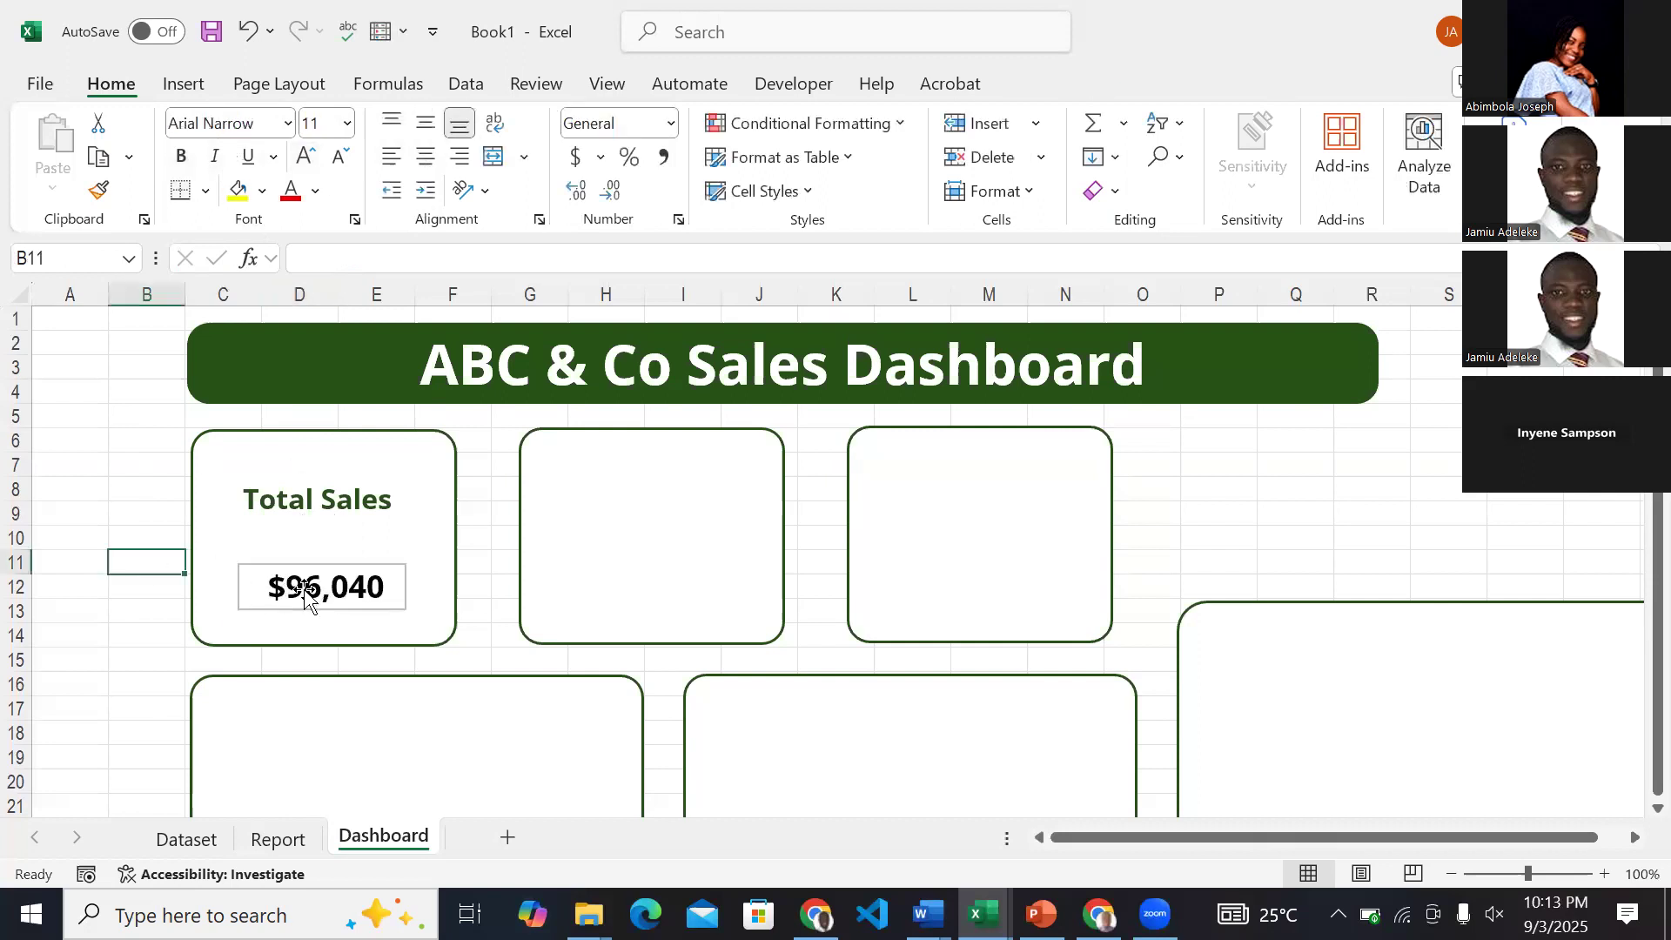
Remove the fill and outline from the sales value's text box.
click(364, 565)
click(1058, 75)
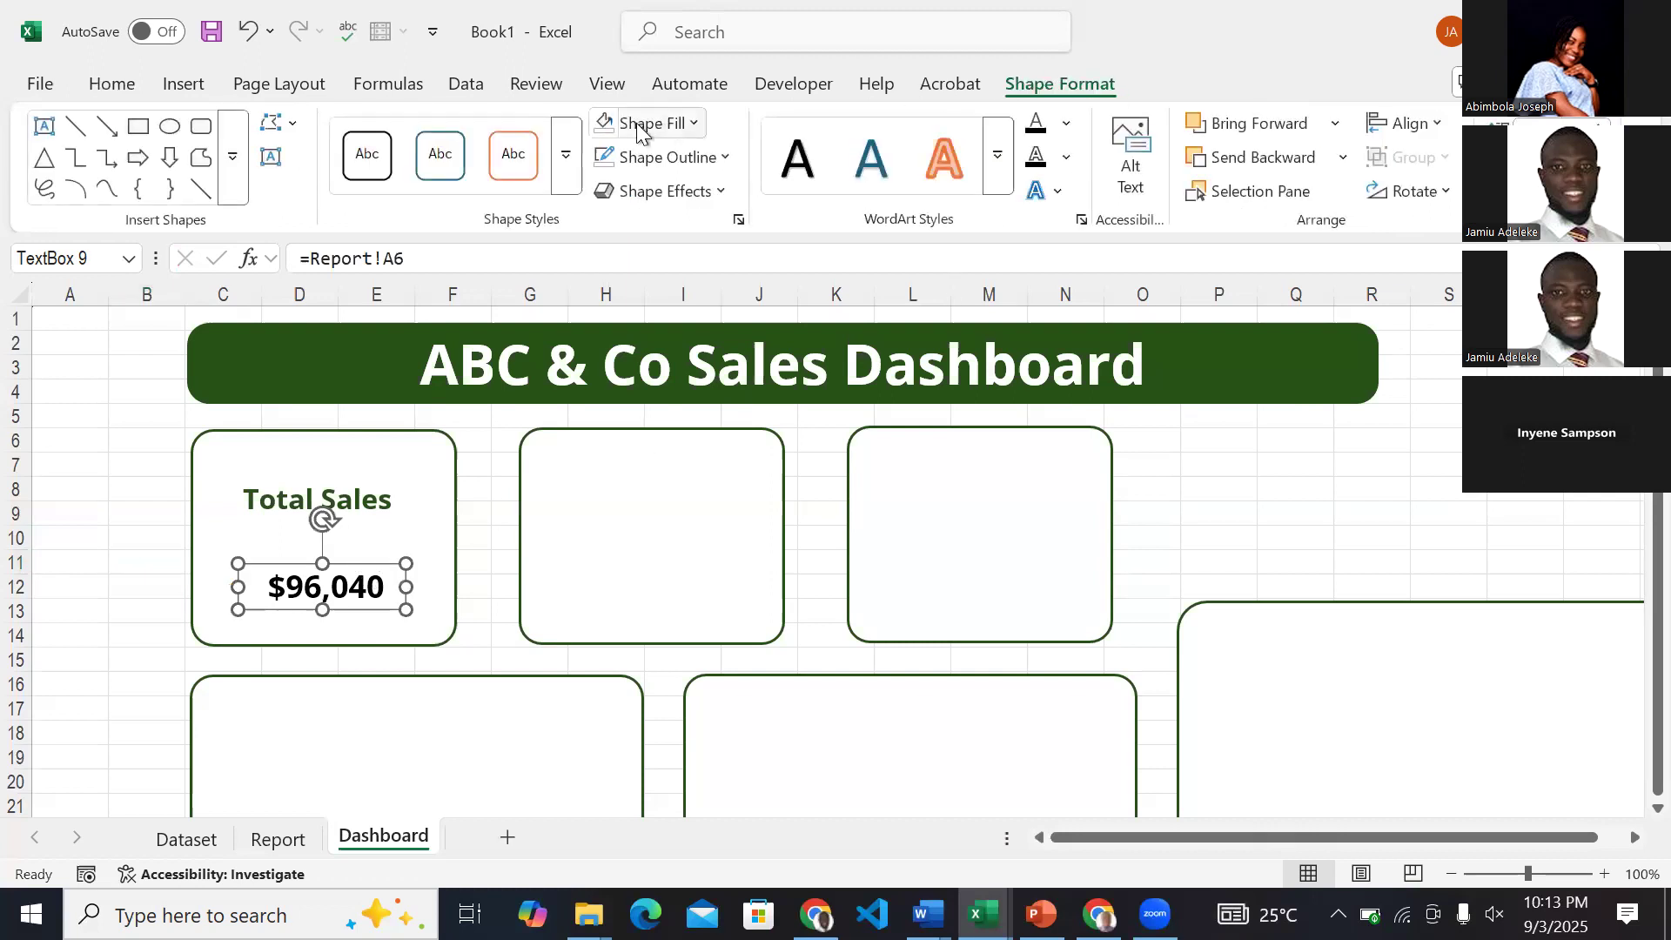
click(636, 123)
click(608, 607)
click(694, 158)
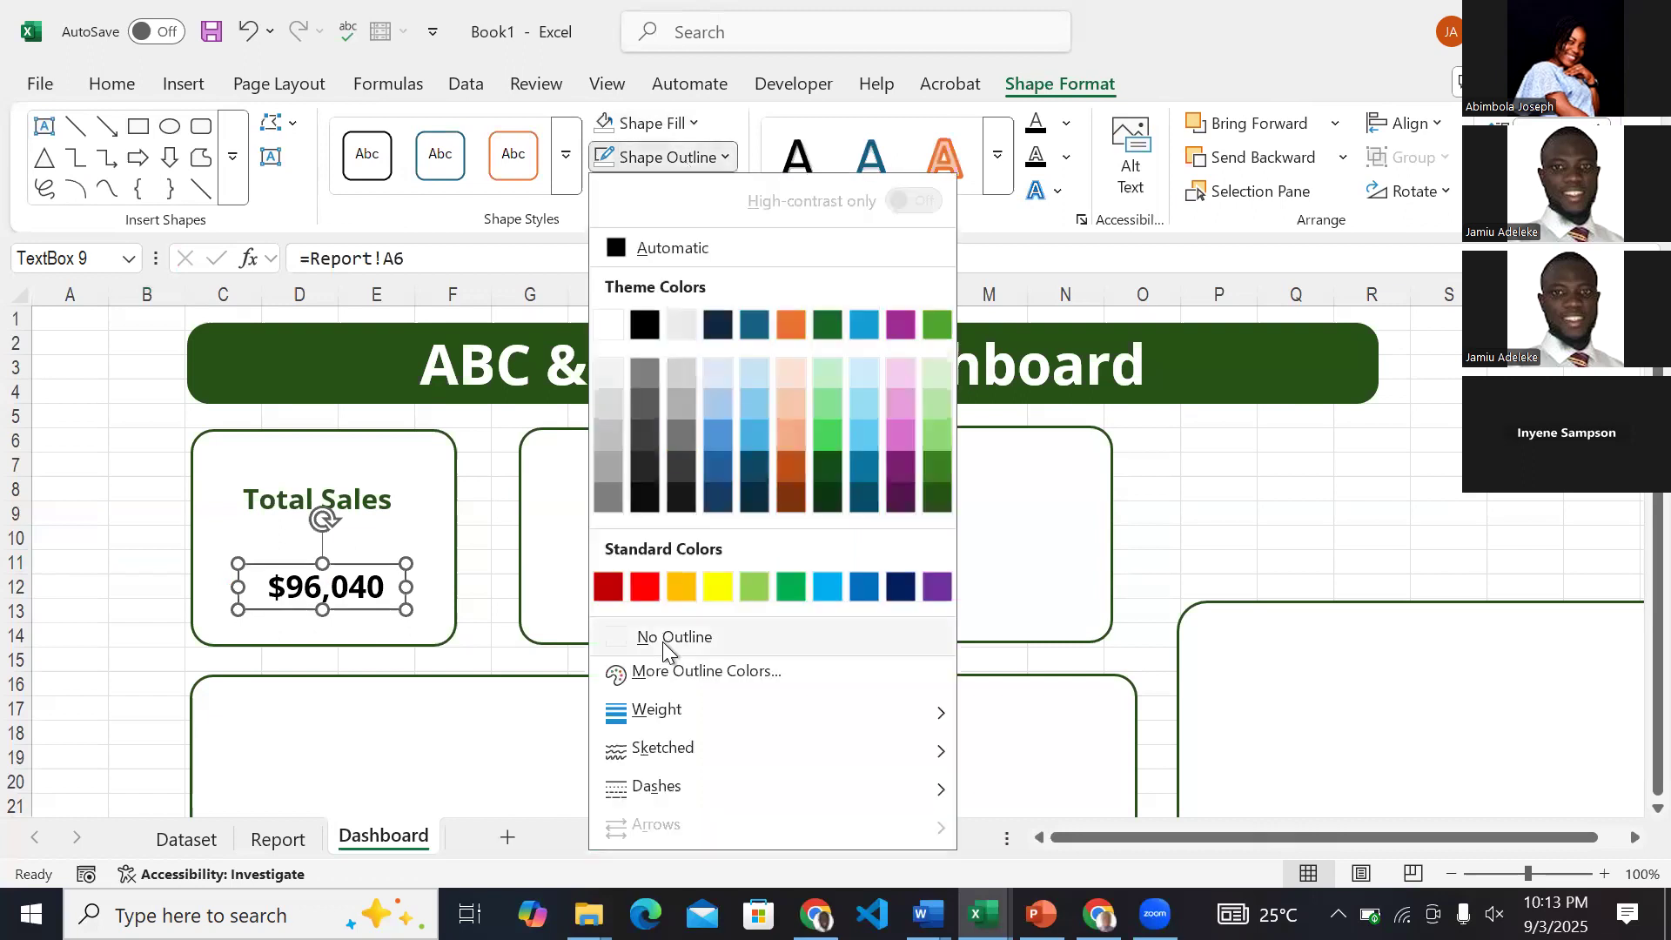
click(665, 640)
click(129, 514)
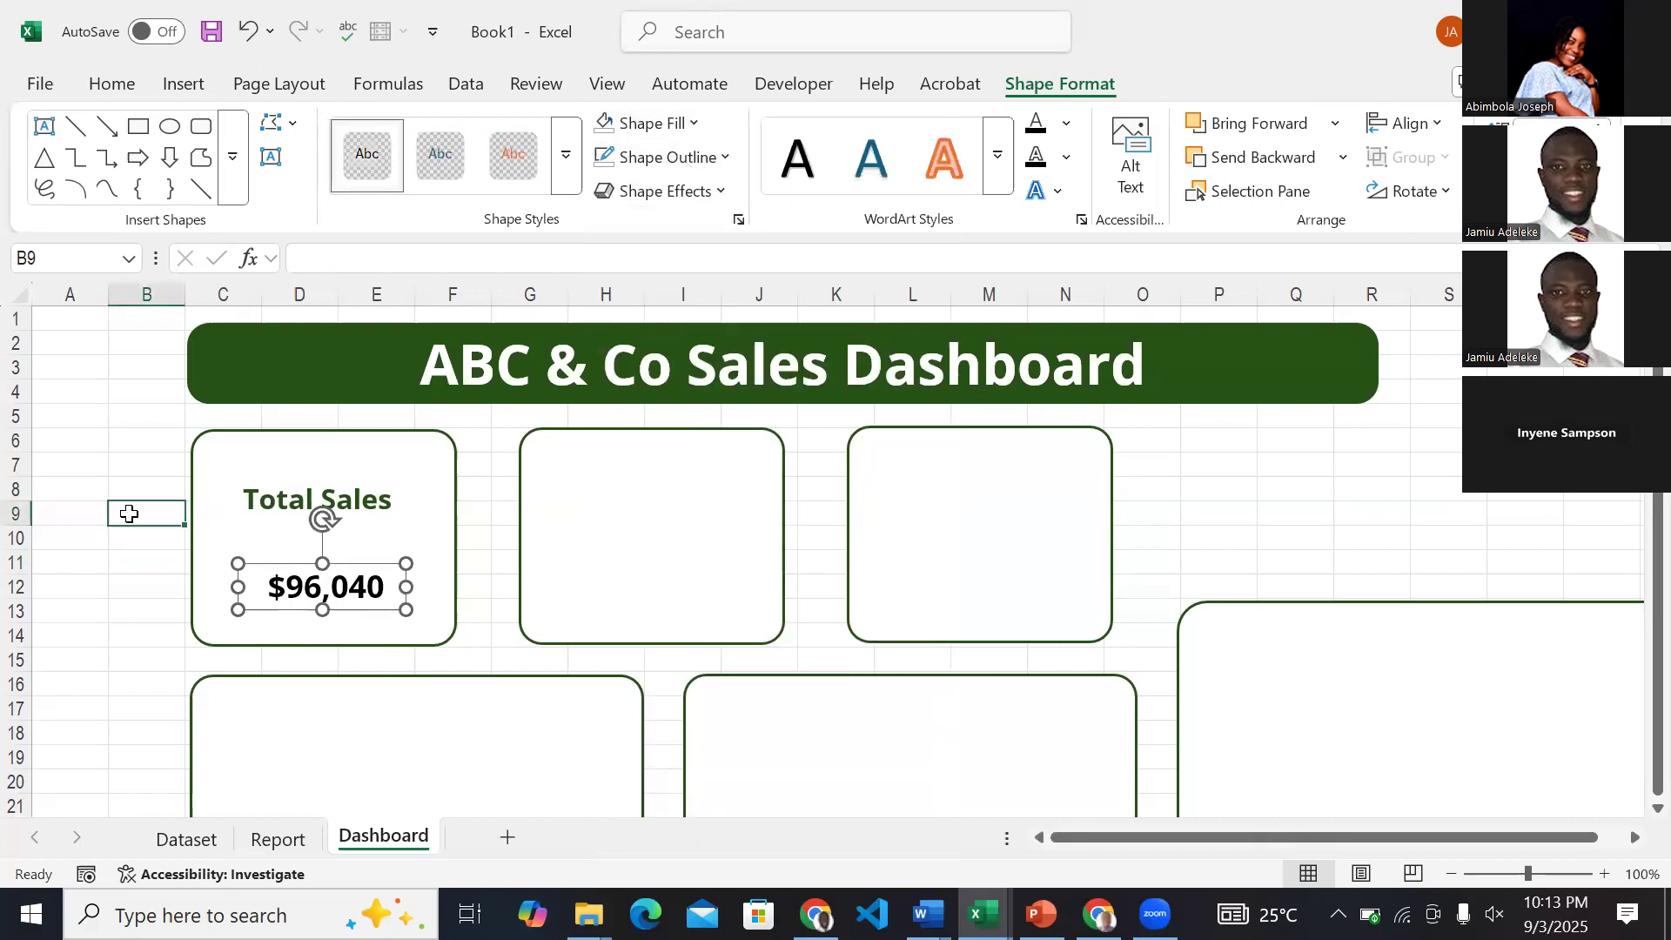
Move the sales value slightly up and to the left so it sits closer beneath the Total Sales label.
click(294, 600)
drag(313, 592, 306, 574)
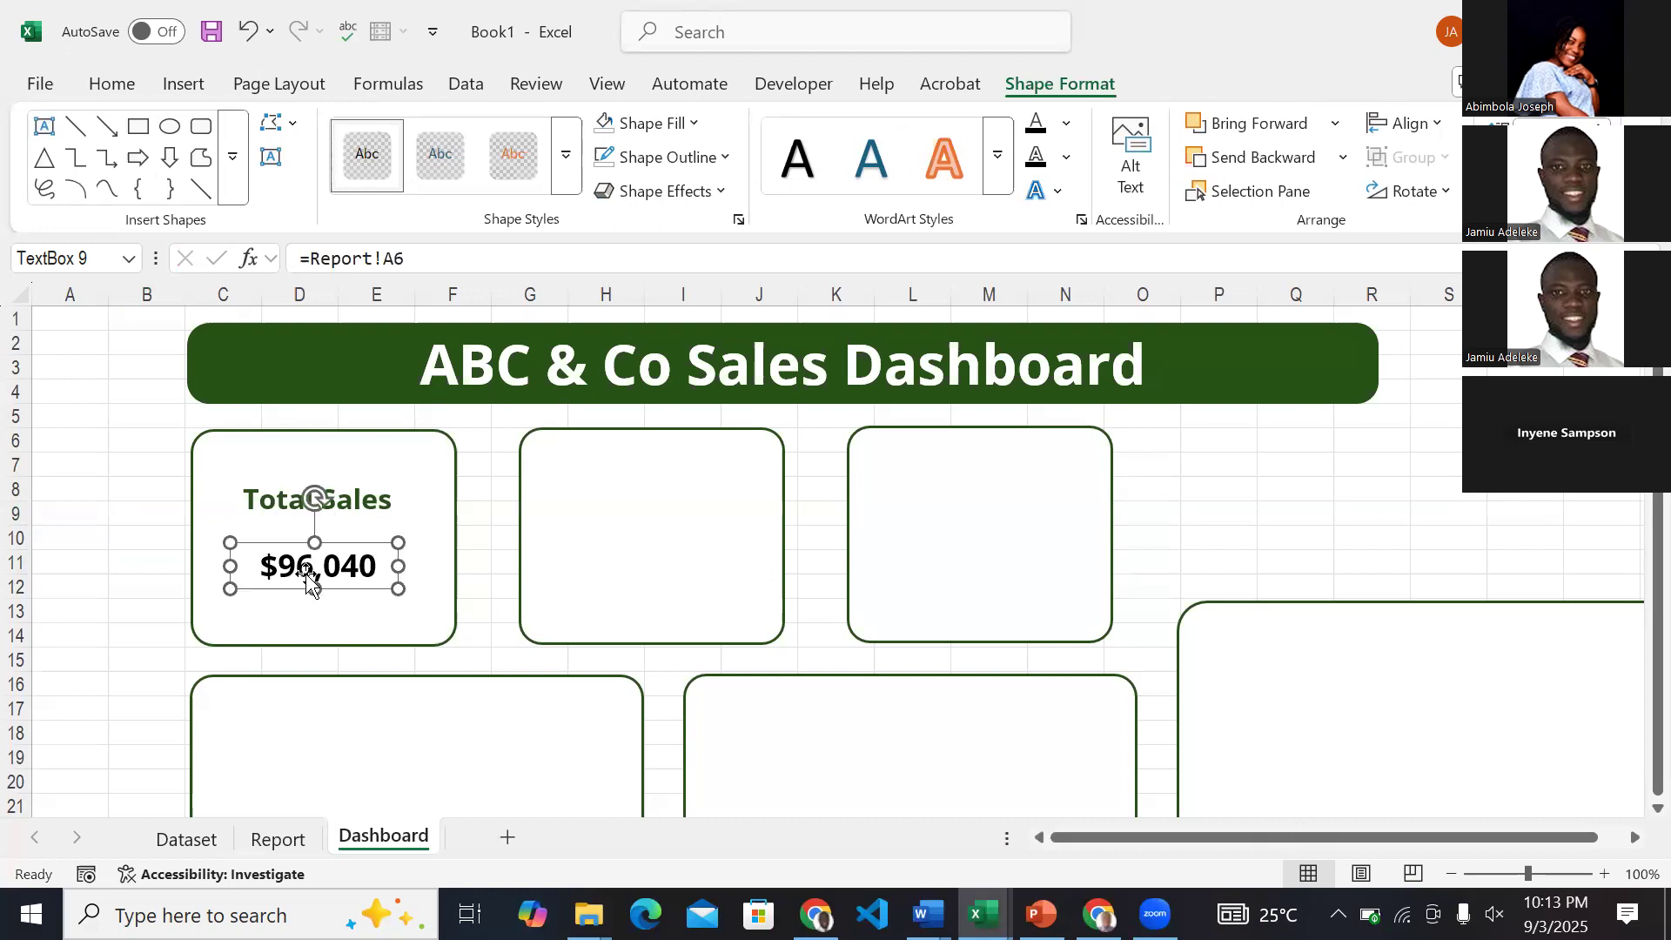
click(98, 532)
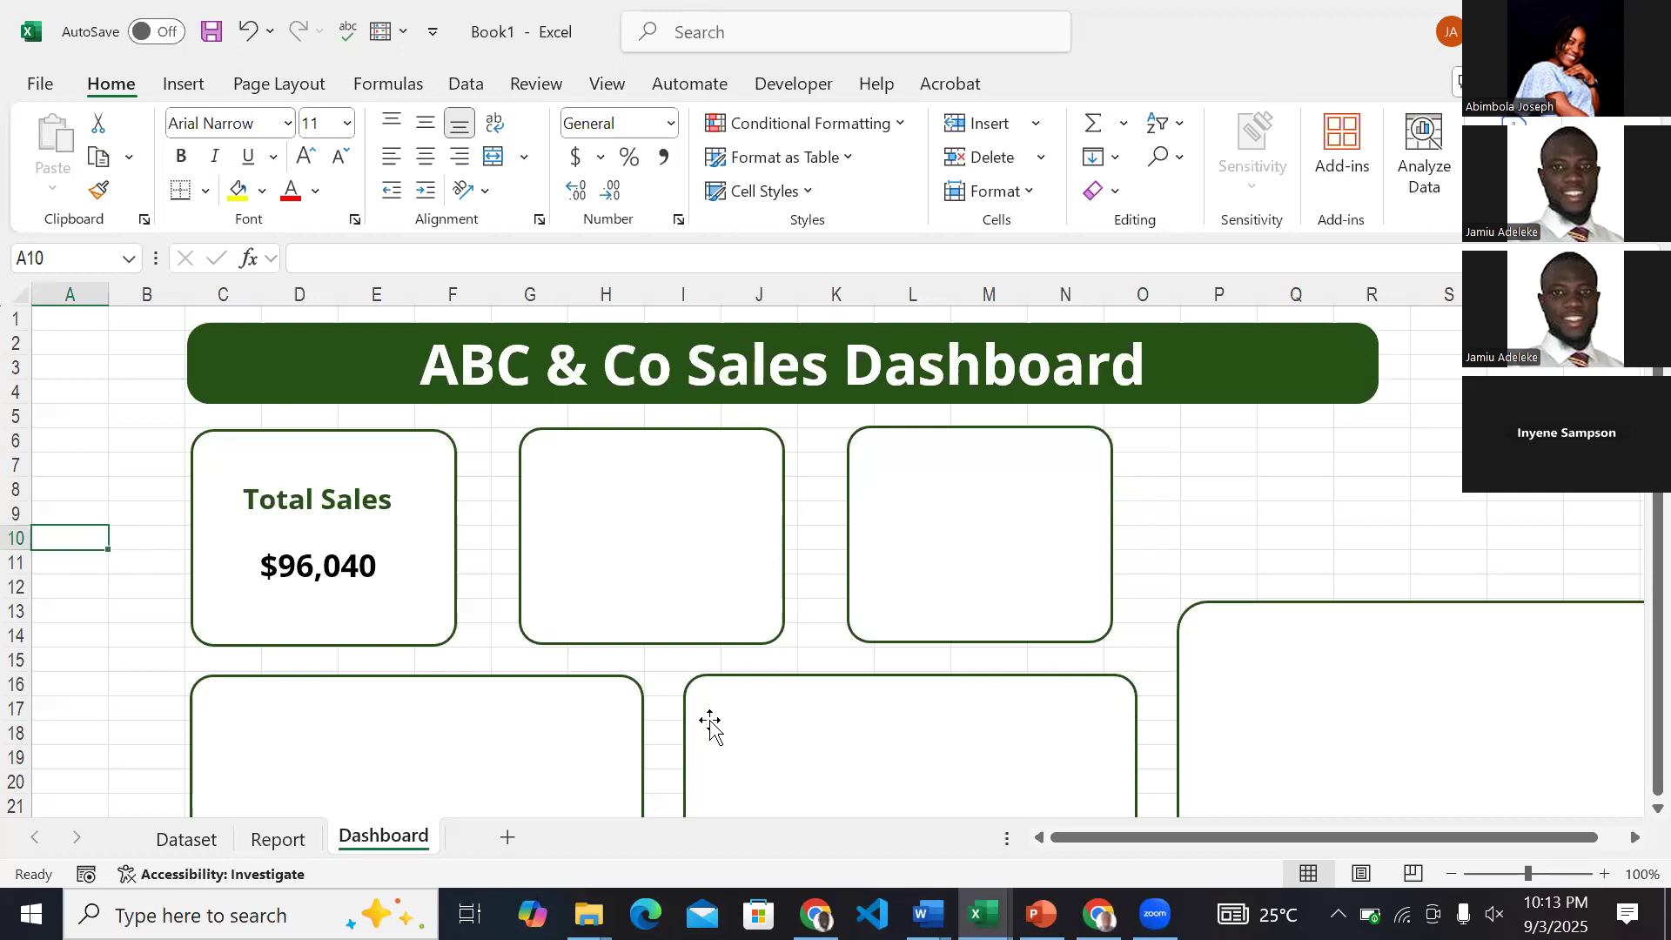
Check the finished dashboard in the ExcelDashboardZart workbook as a reference, and return to Book1.
click(982, 914)
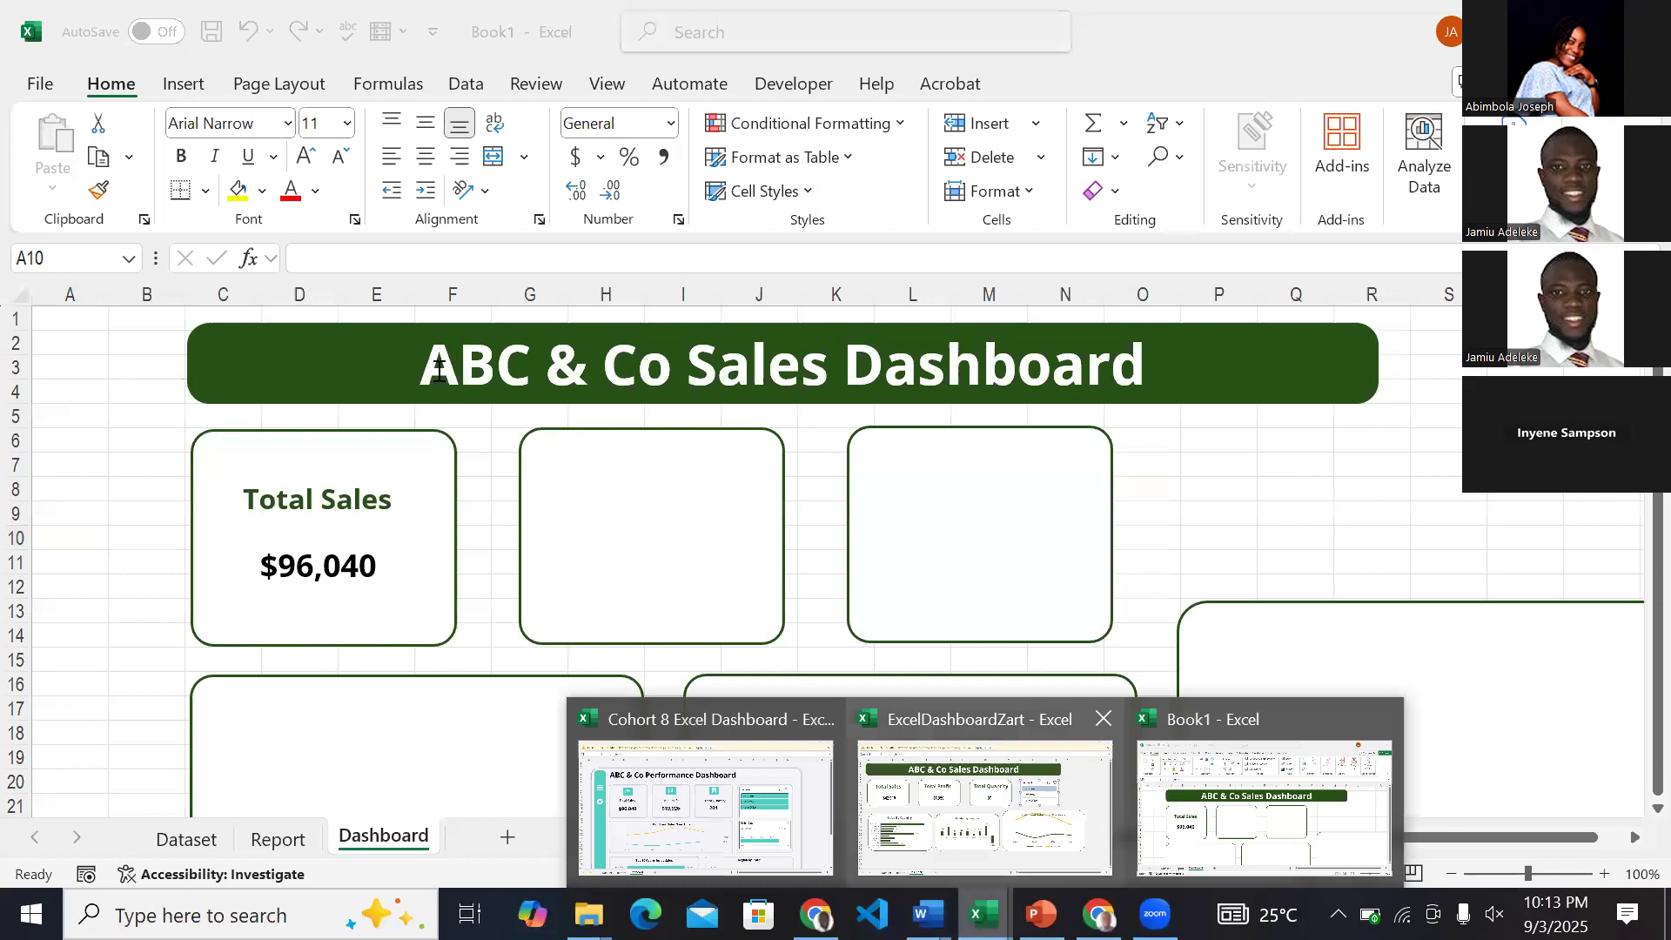
click(975, 829)
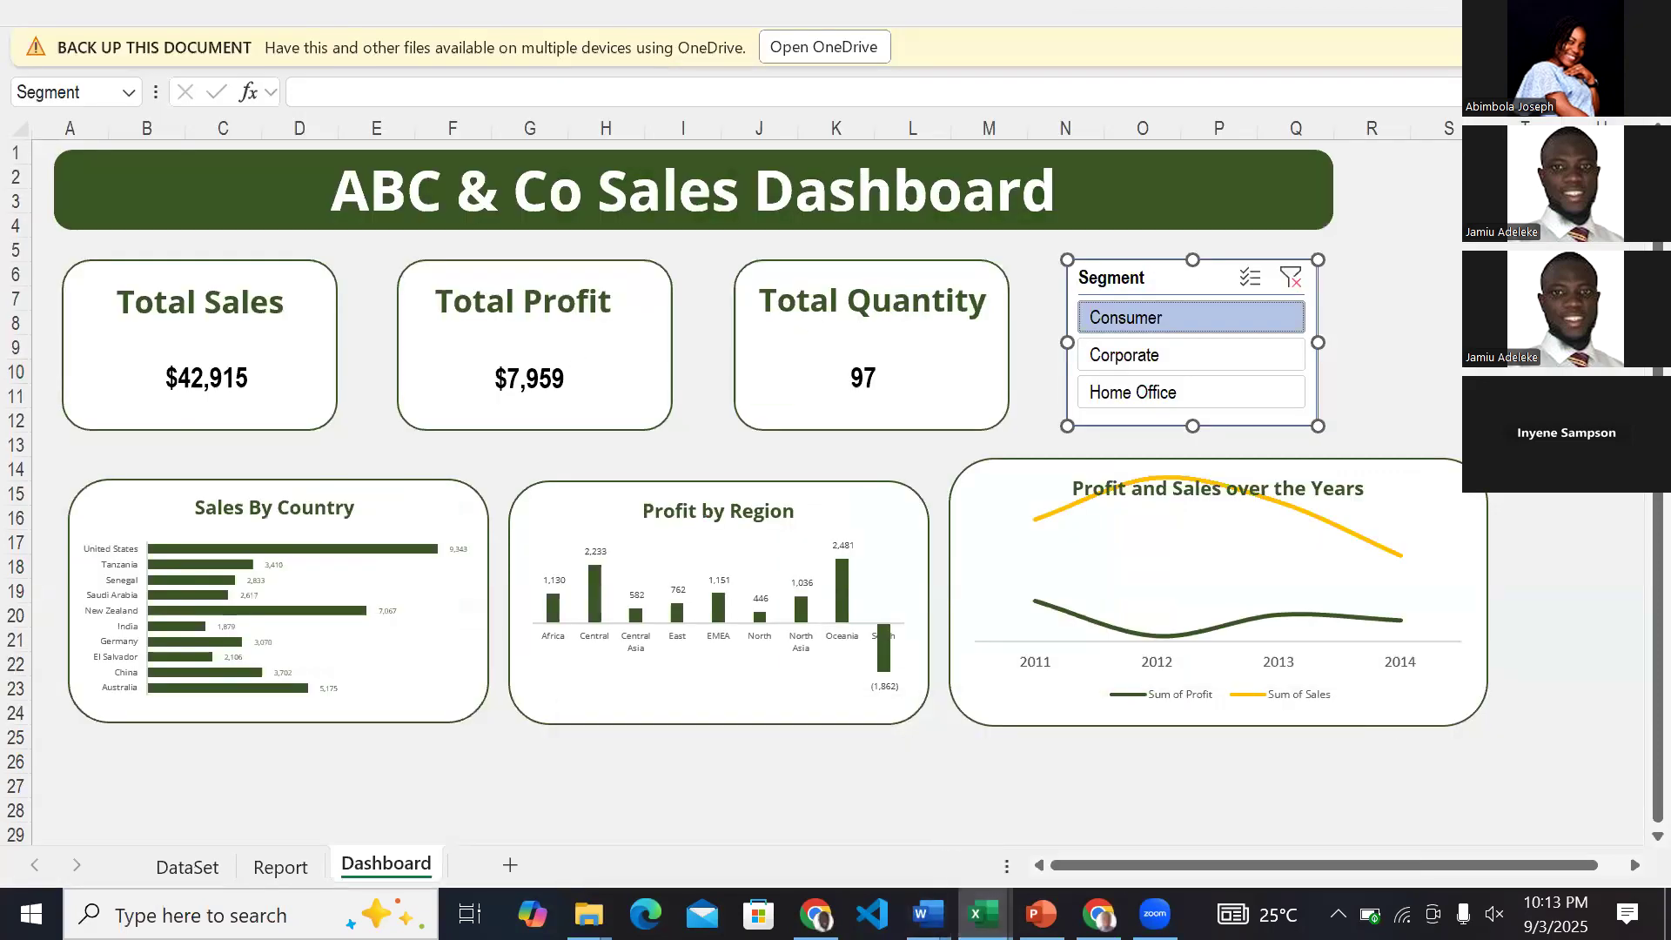
click(1264, 808)
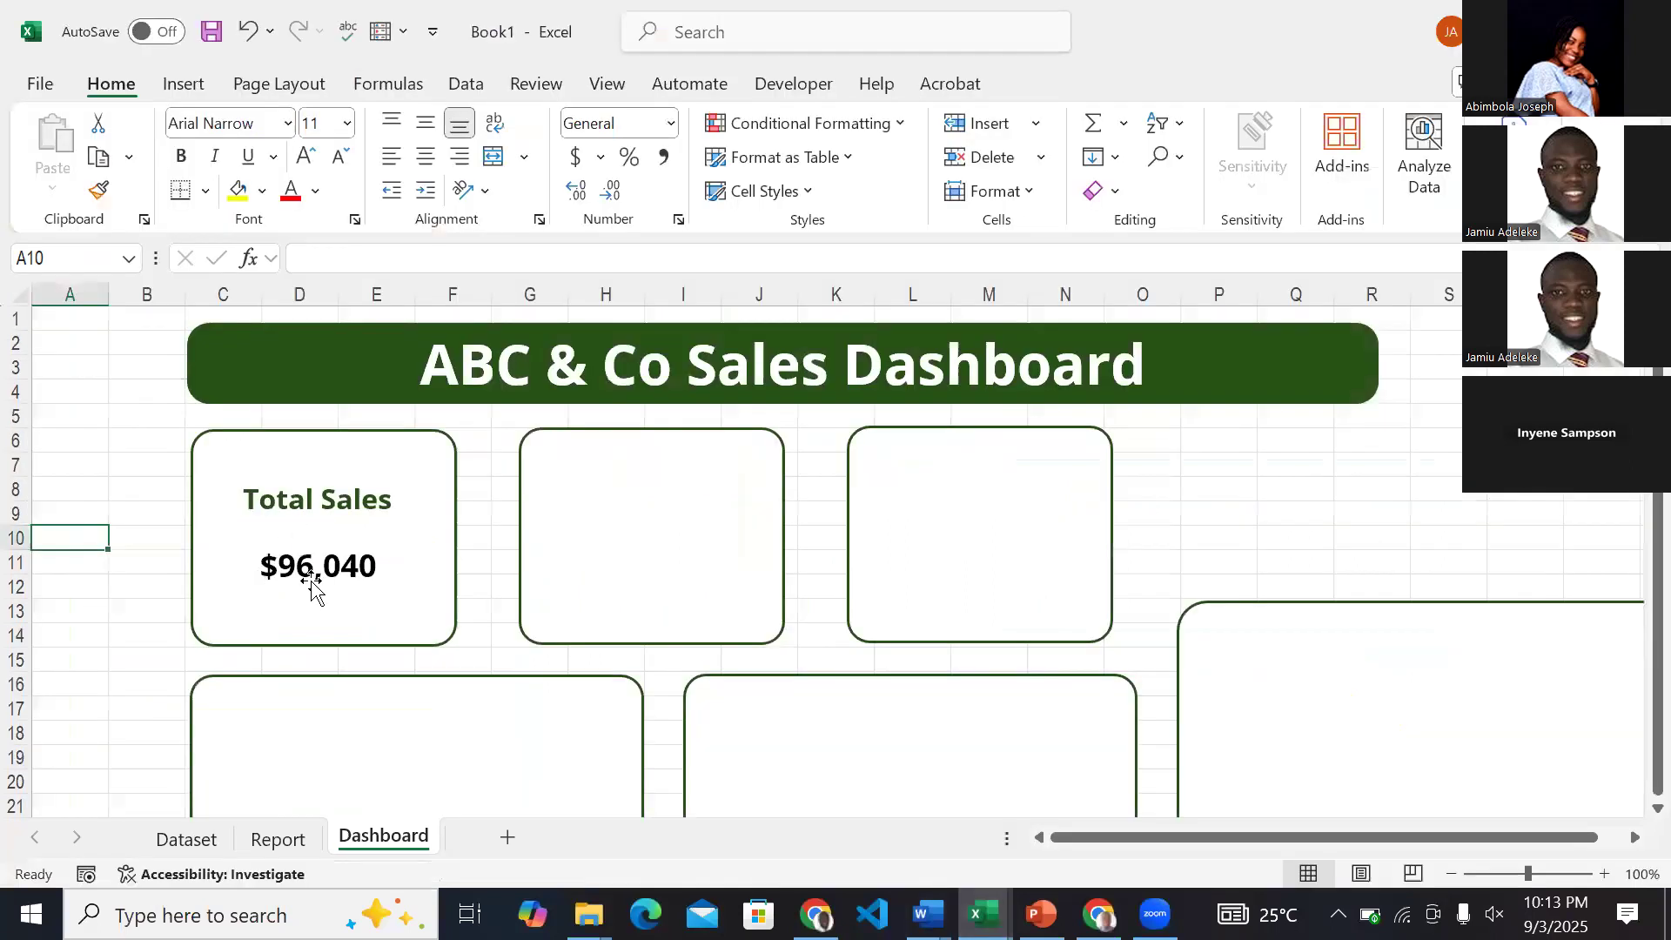
Duplicate the Total Sales label and its value together and place the copies inside the second card.
click(335, 501)
click(318, 477)
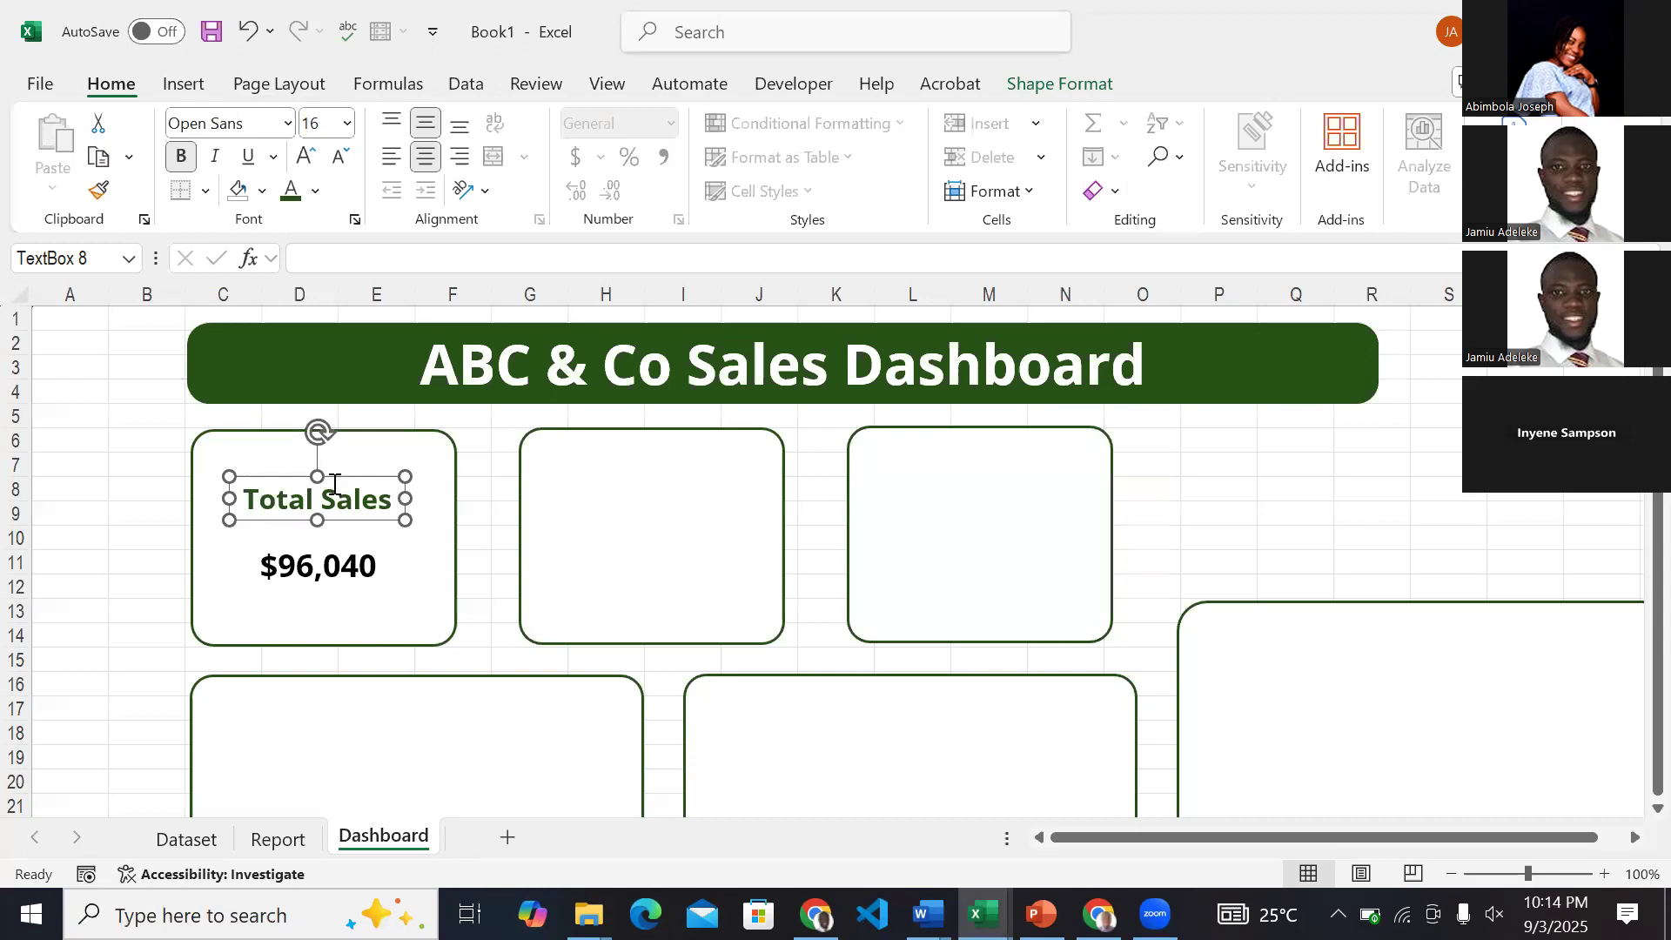
shift+click(358, 566)
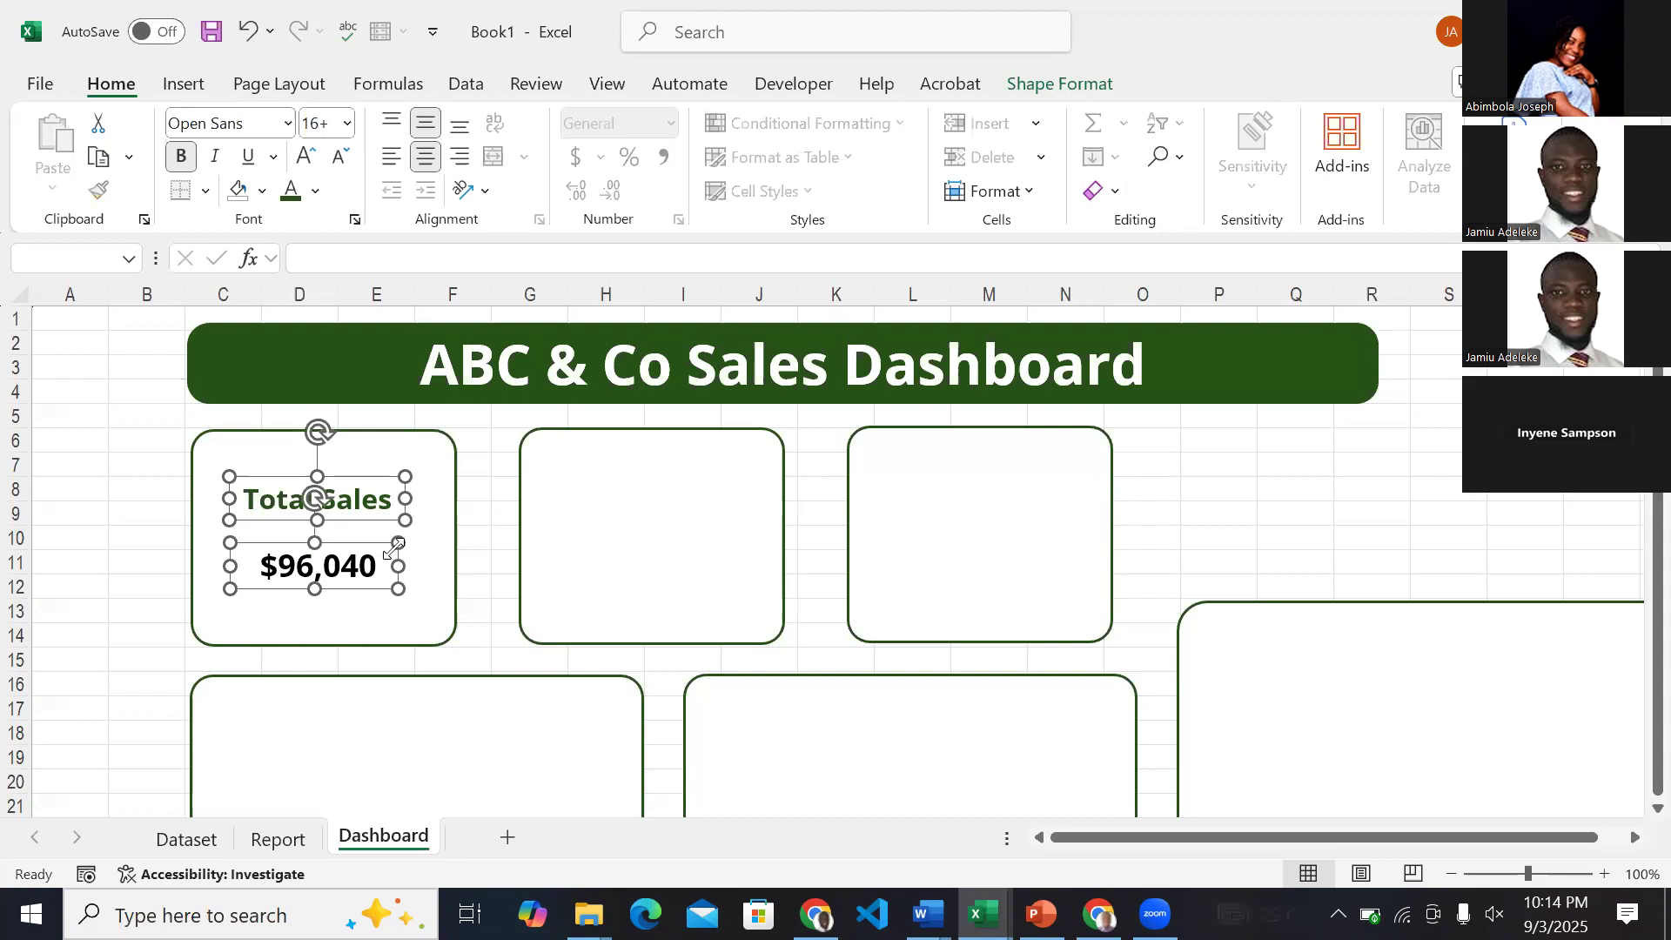
key(ctrl+d)
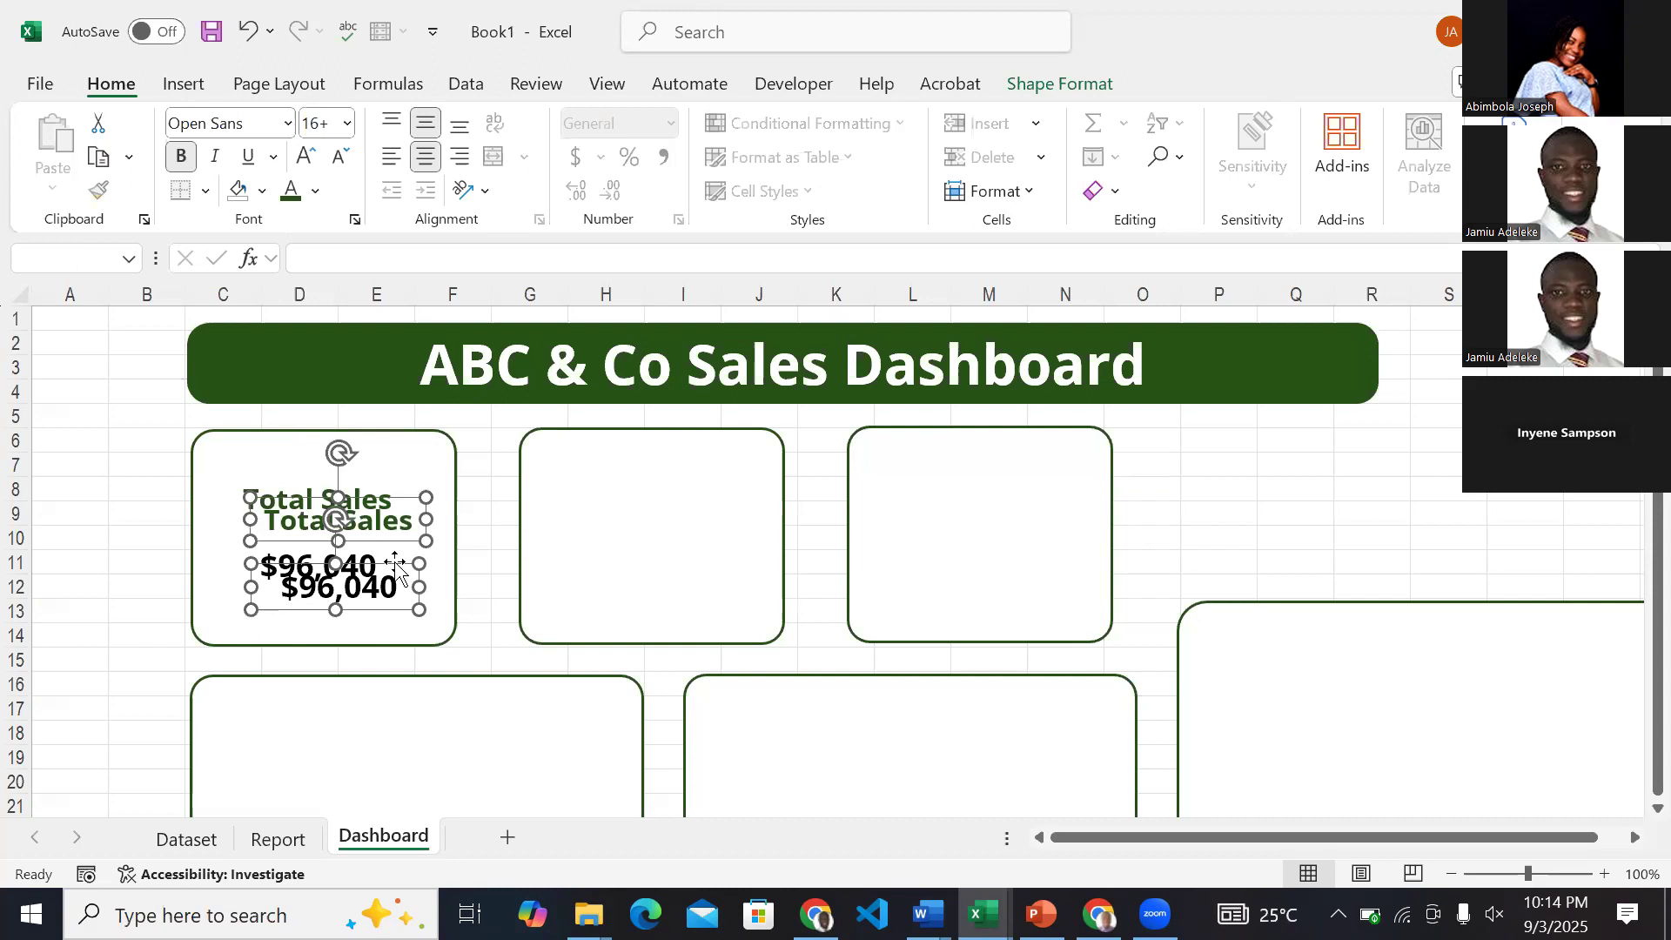
drag(396, 566, 707, 536)
key(Up)
key(Up)
key(Right)
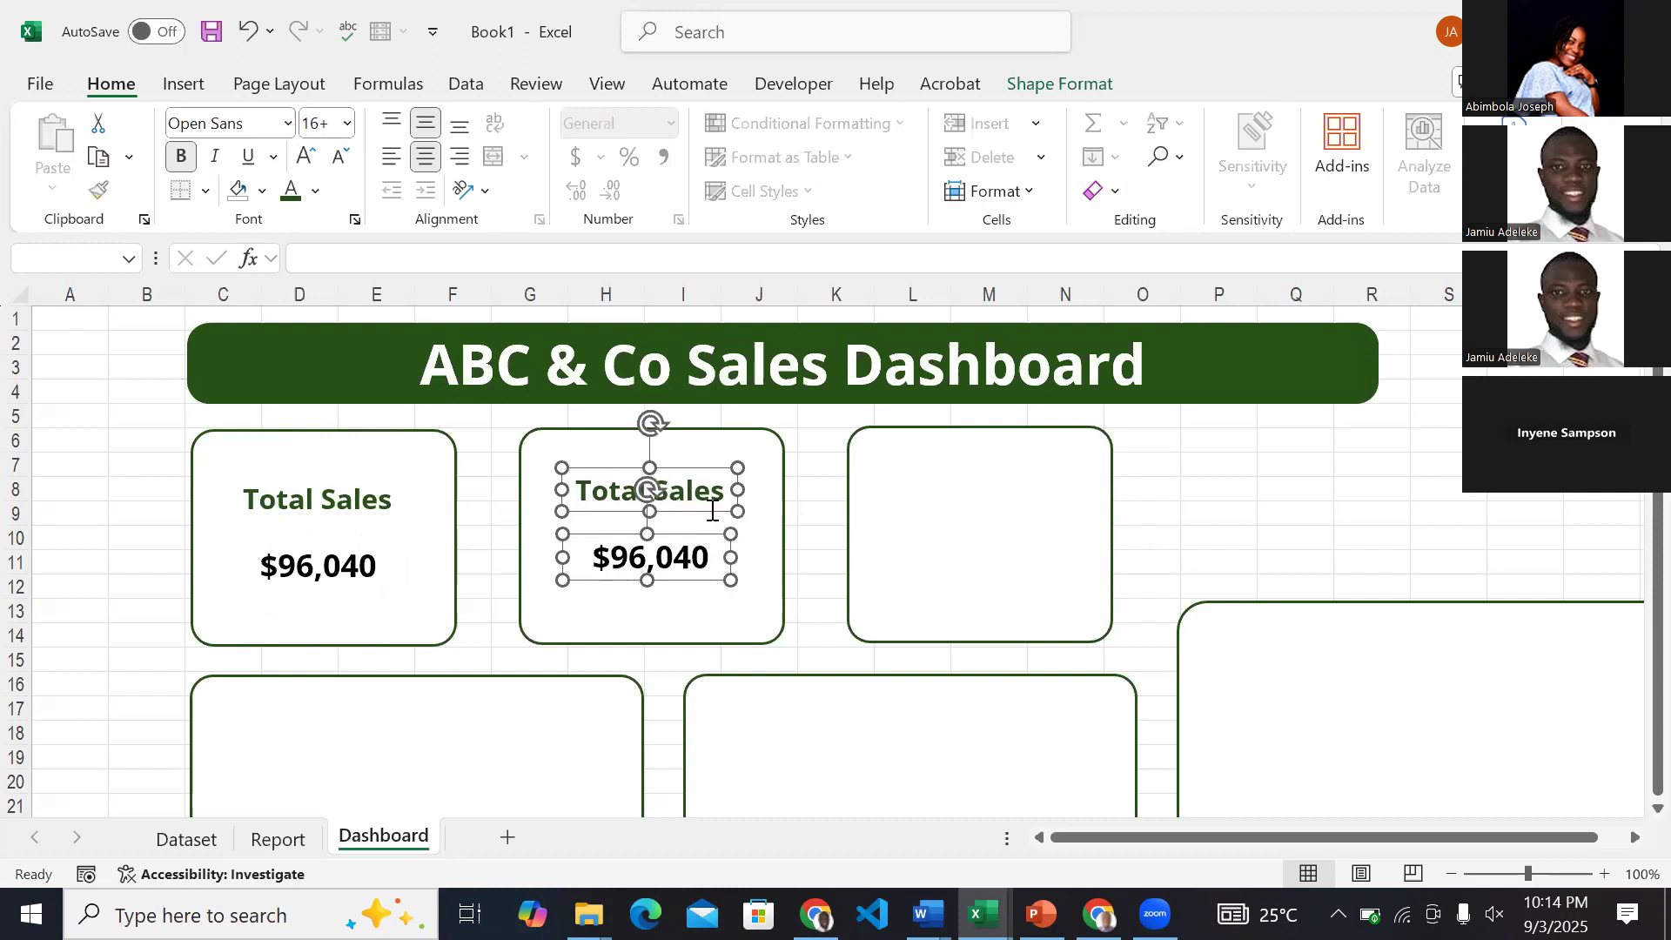
Change the second card's label to Total Profit and widen its text box slightly to fit.
click(666, 485)
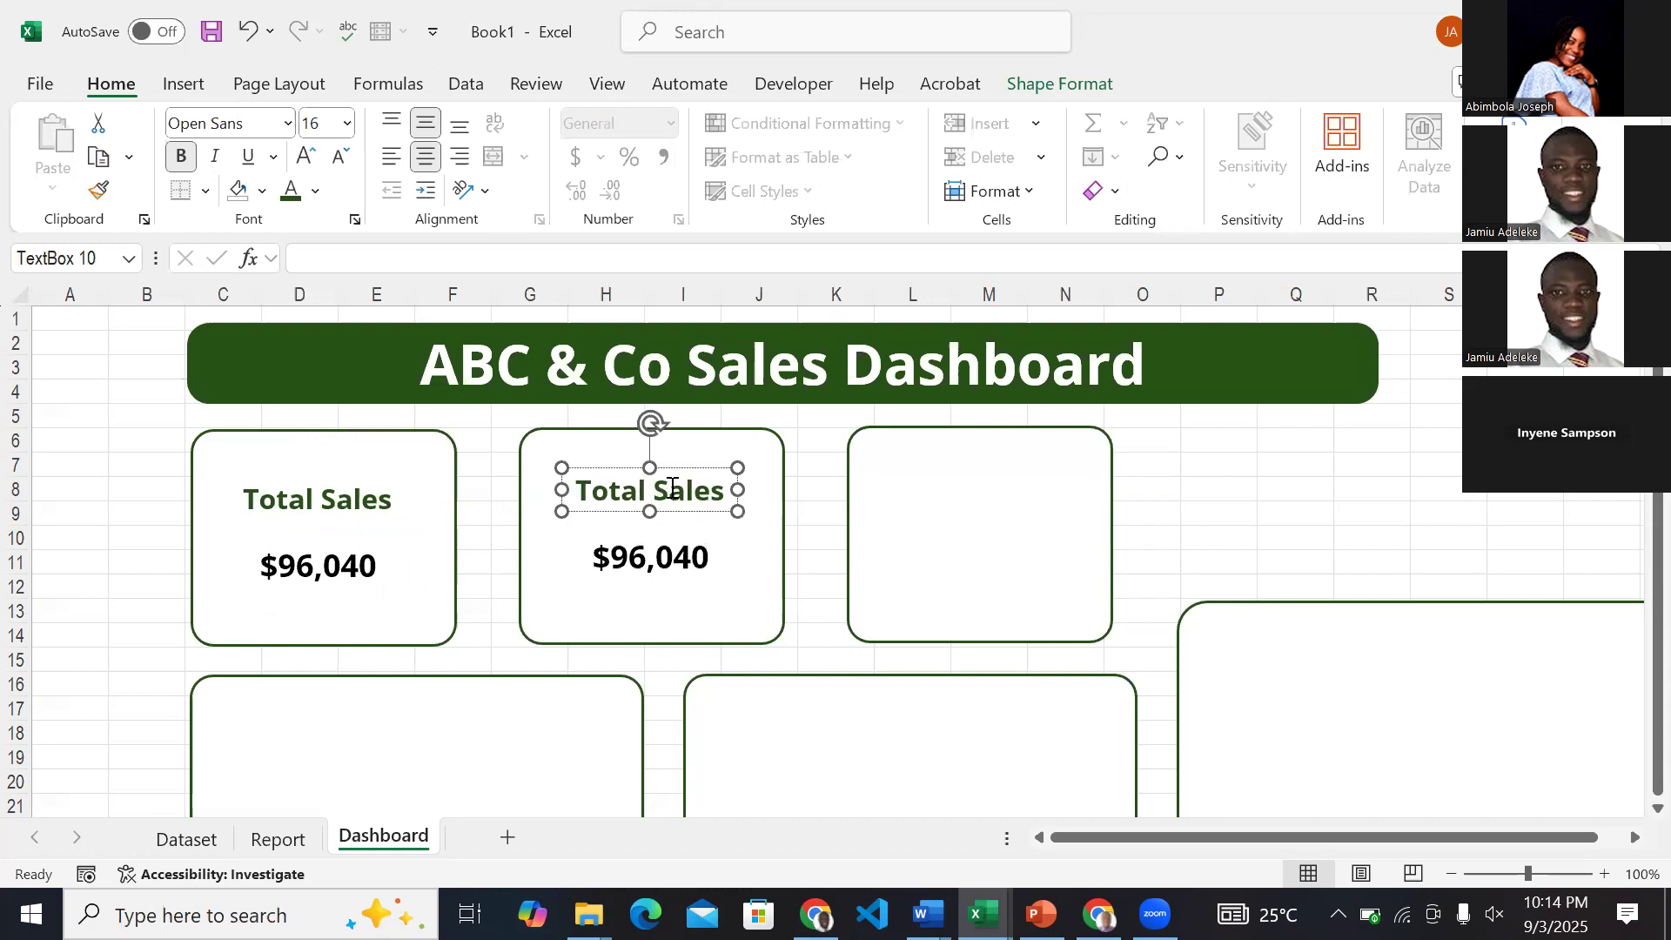
double_click(672, 485)
text(Prof)
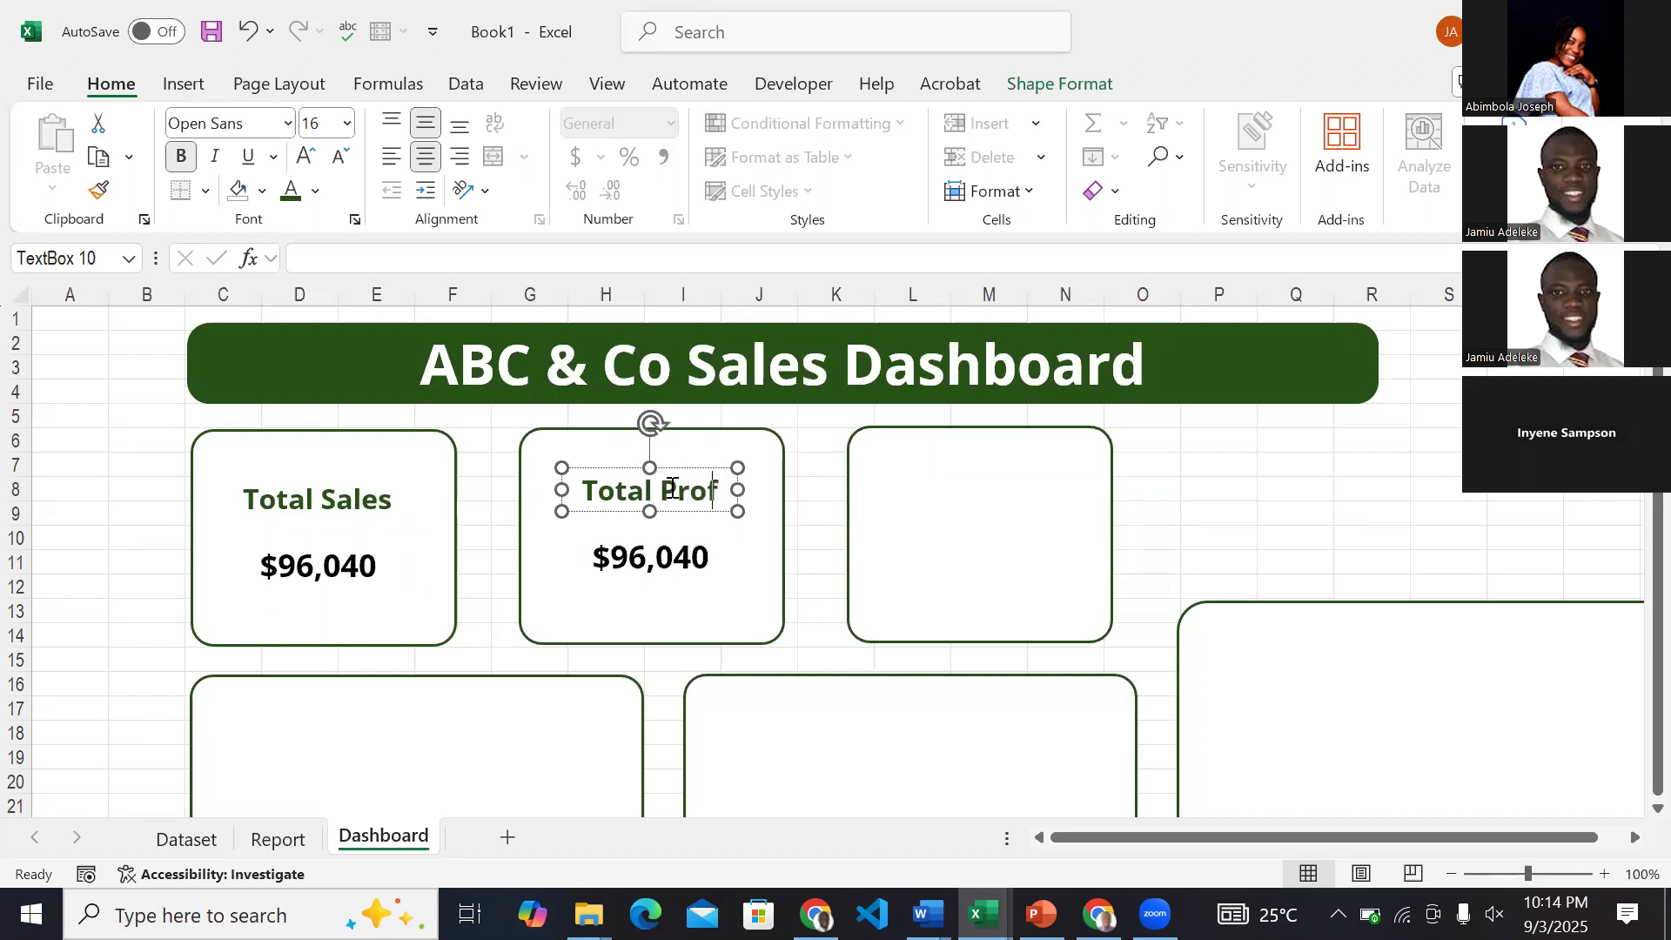
text(it)
drag(739, 490, 752, 492)
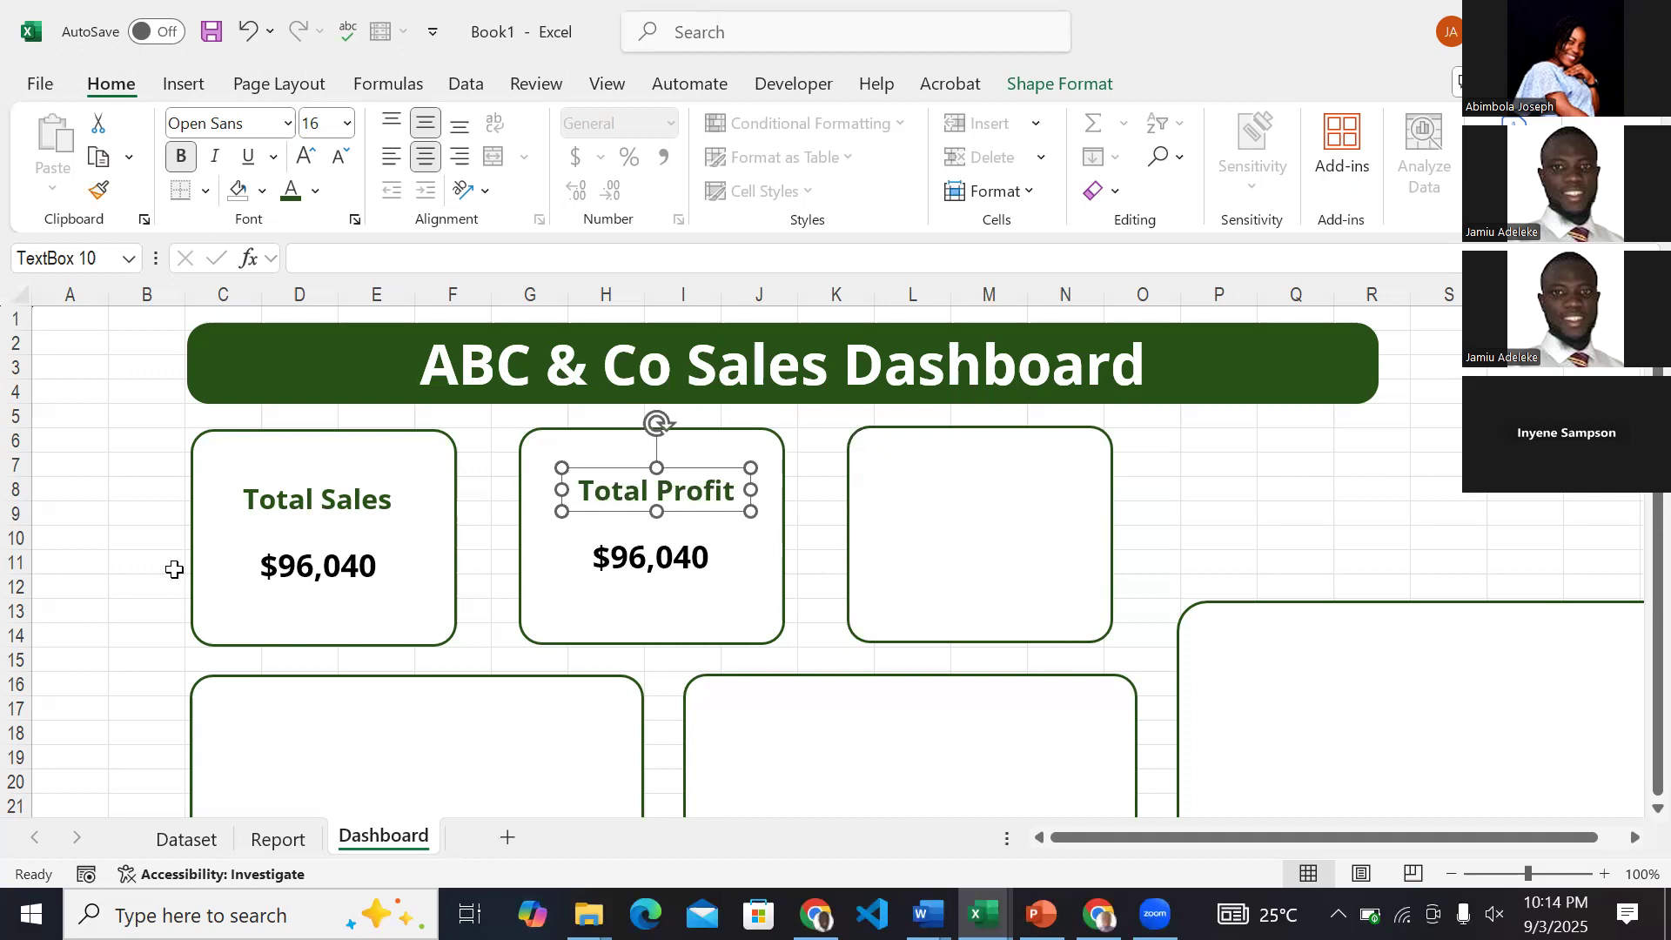
Relink the second card's value to the Total Profit figure with the formula =Report!D6.
click(653, 564)
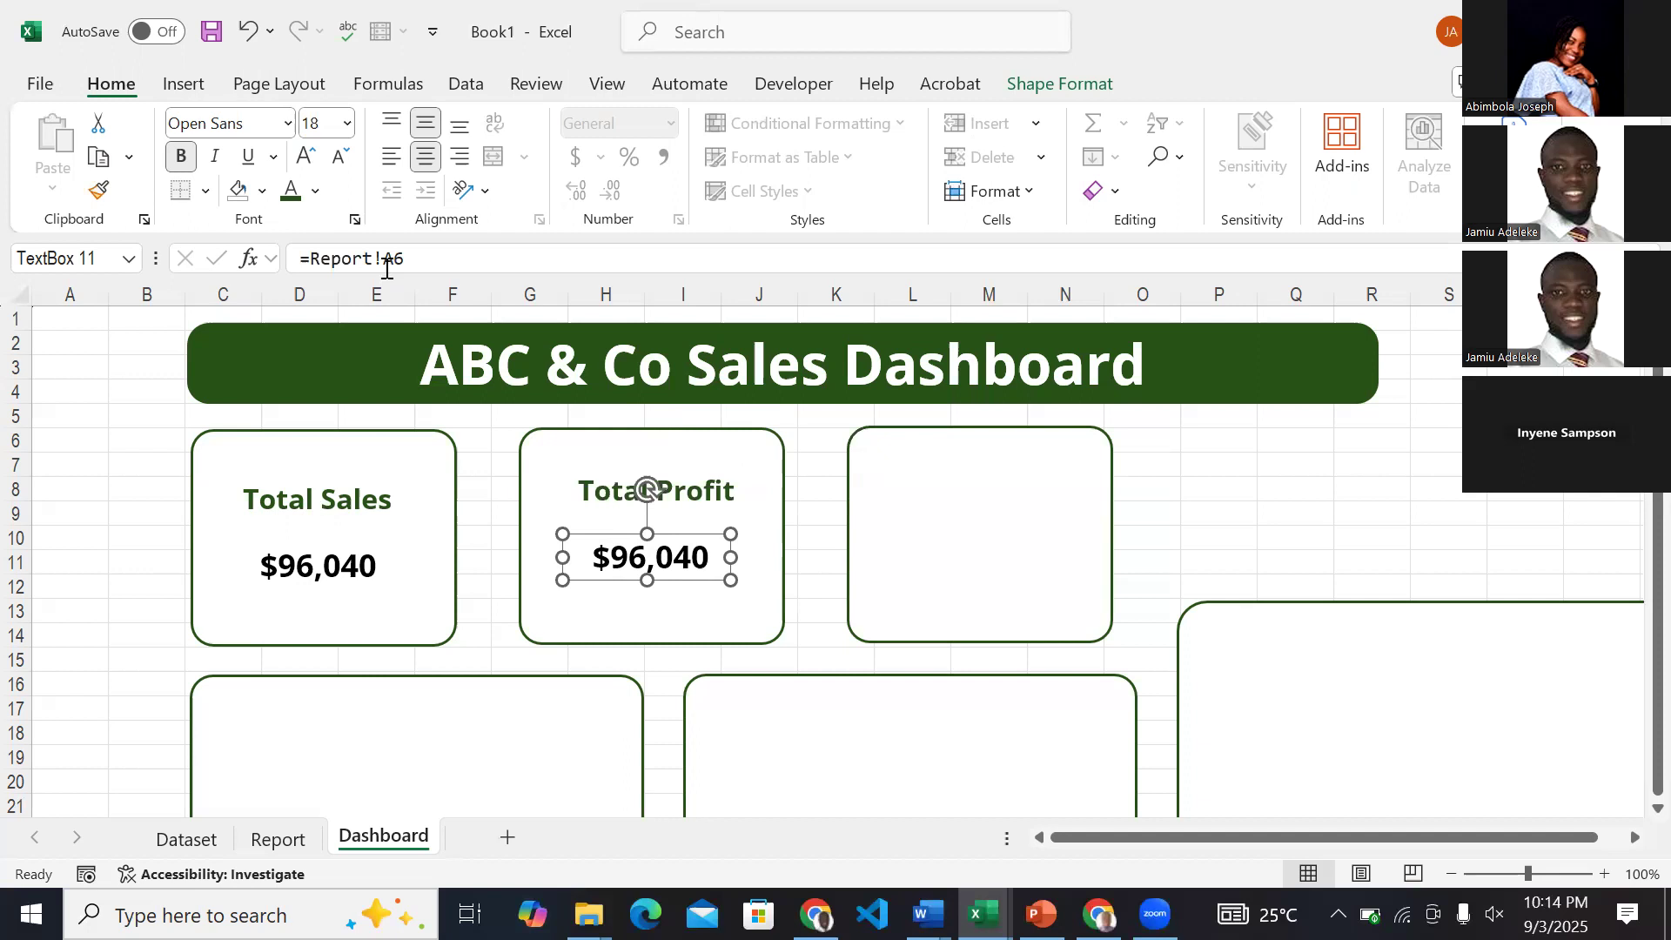
drag(404, 258, 306, 268)
key(BackSpace)
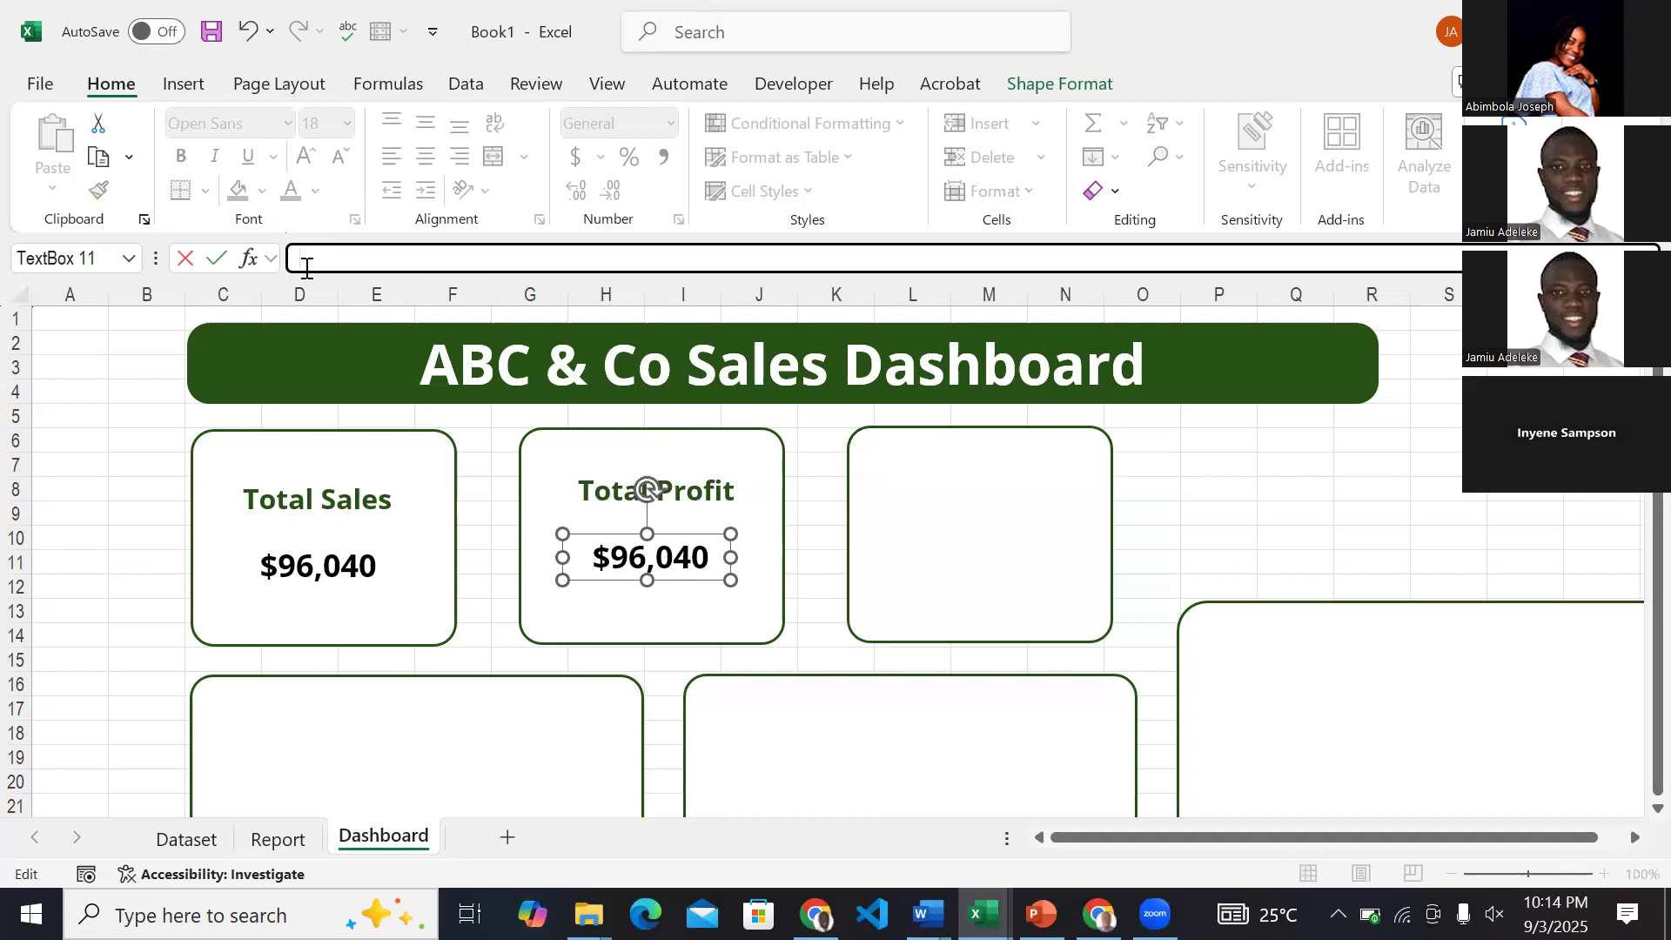
text(=)
click(288, 841)
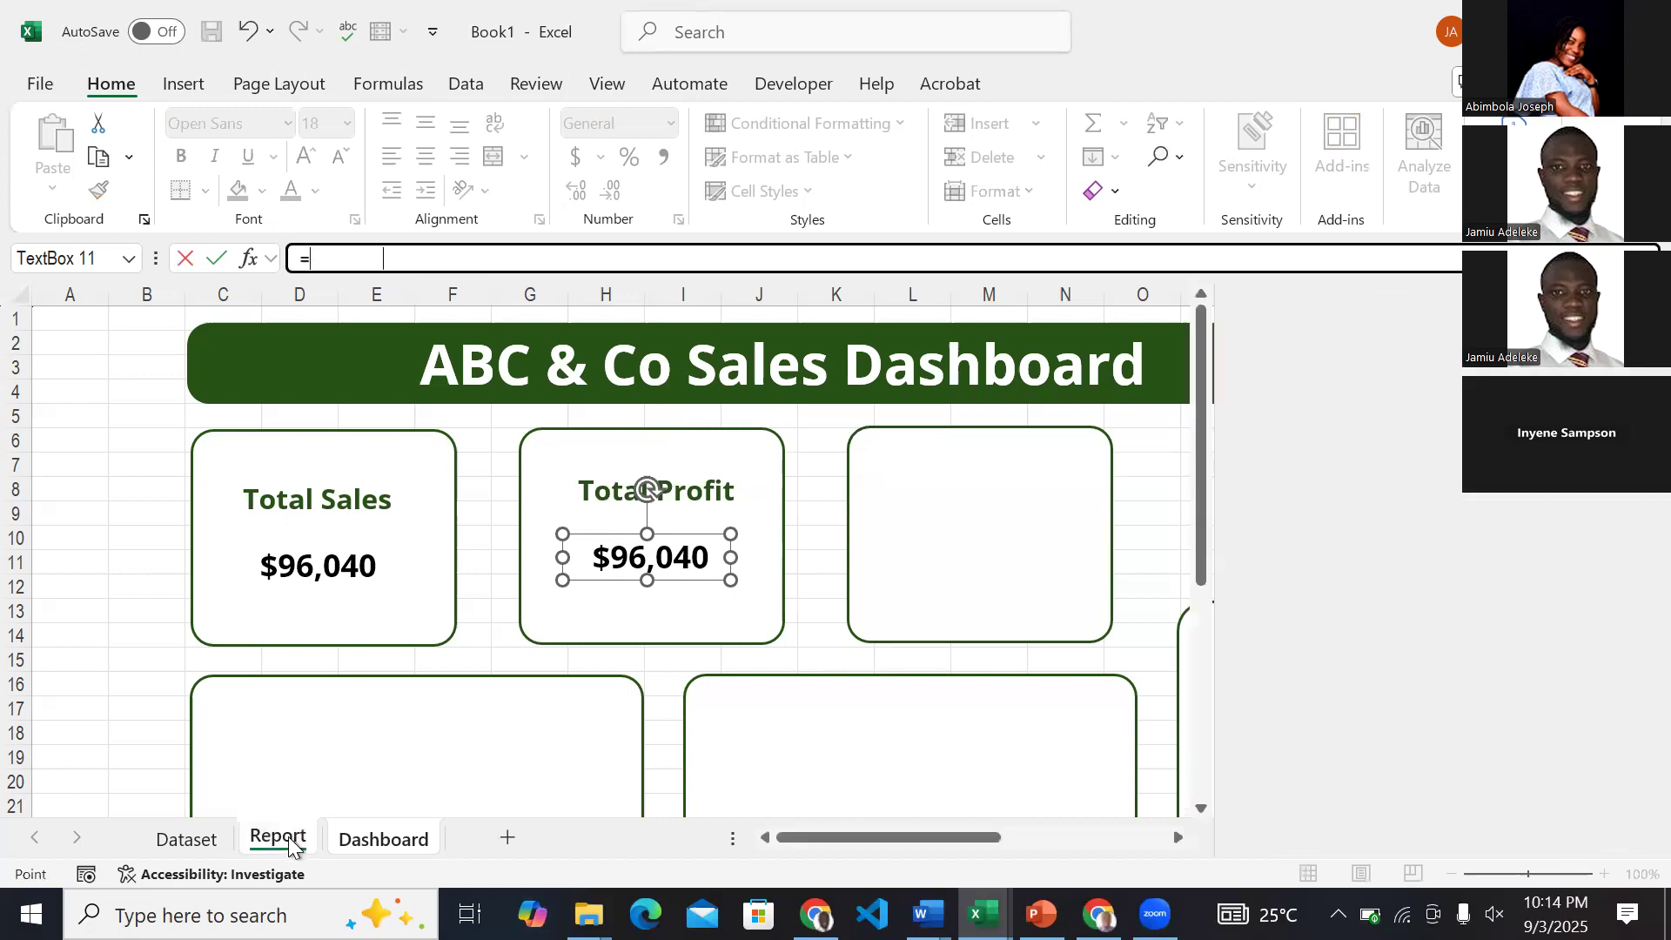
click(413, 435)
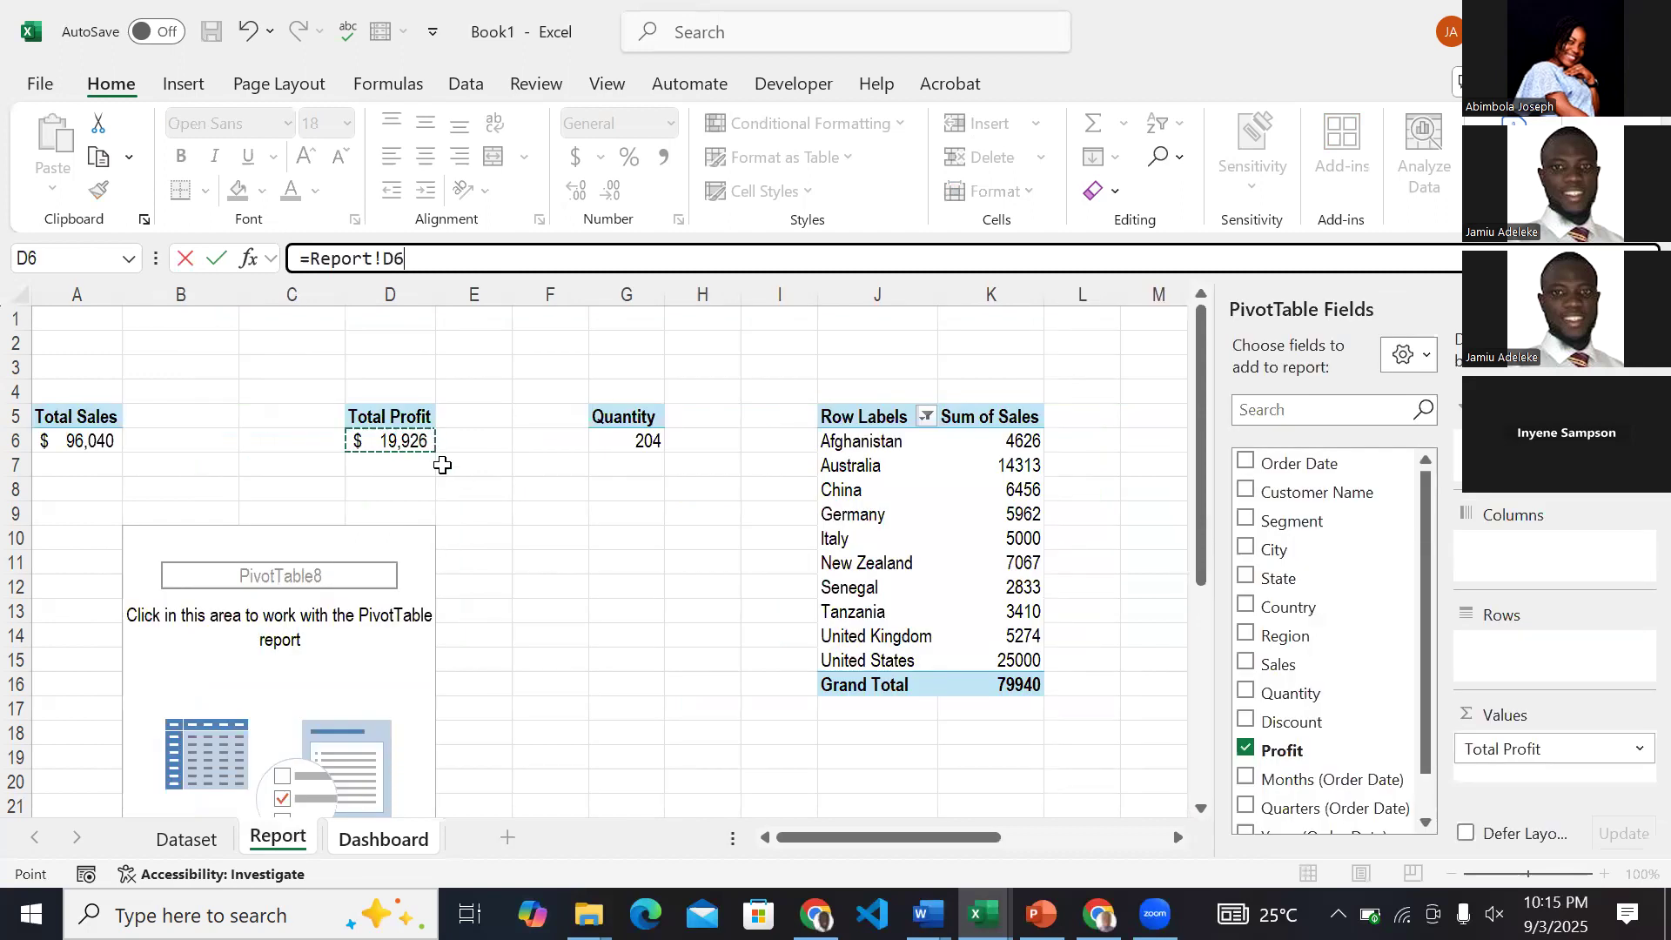
key(Return)
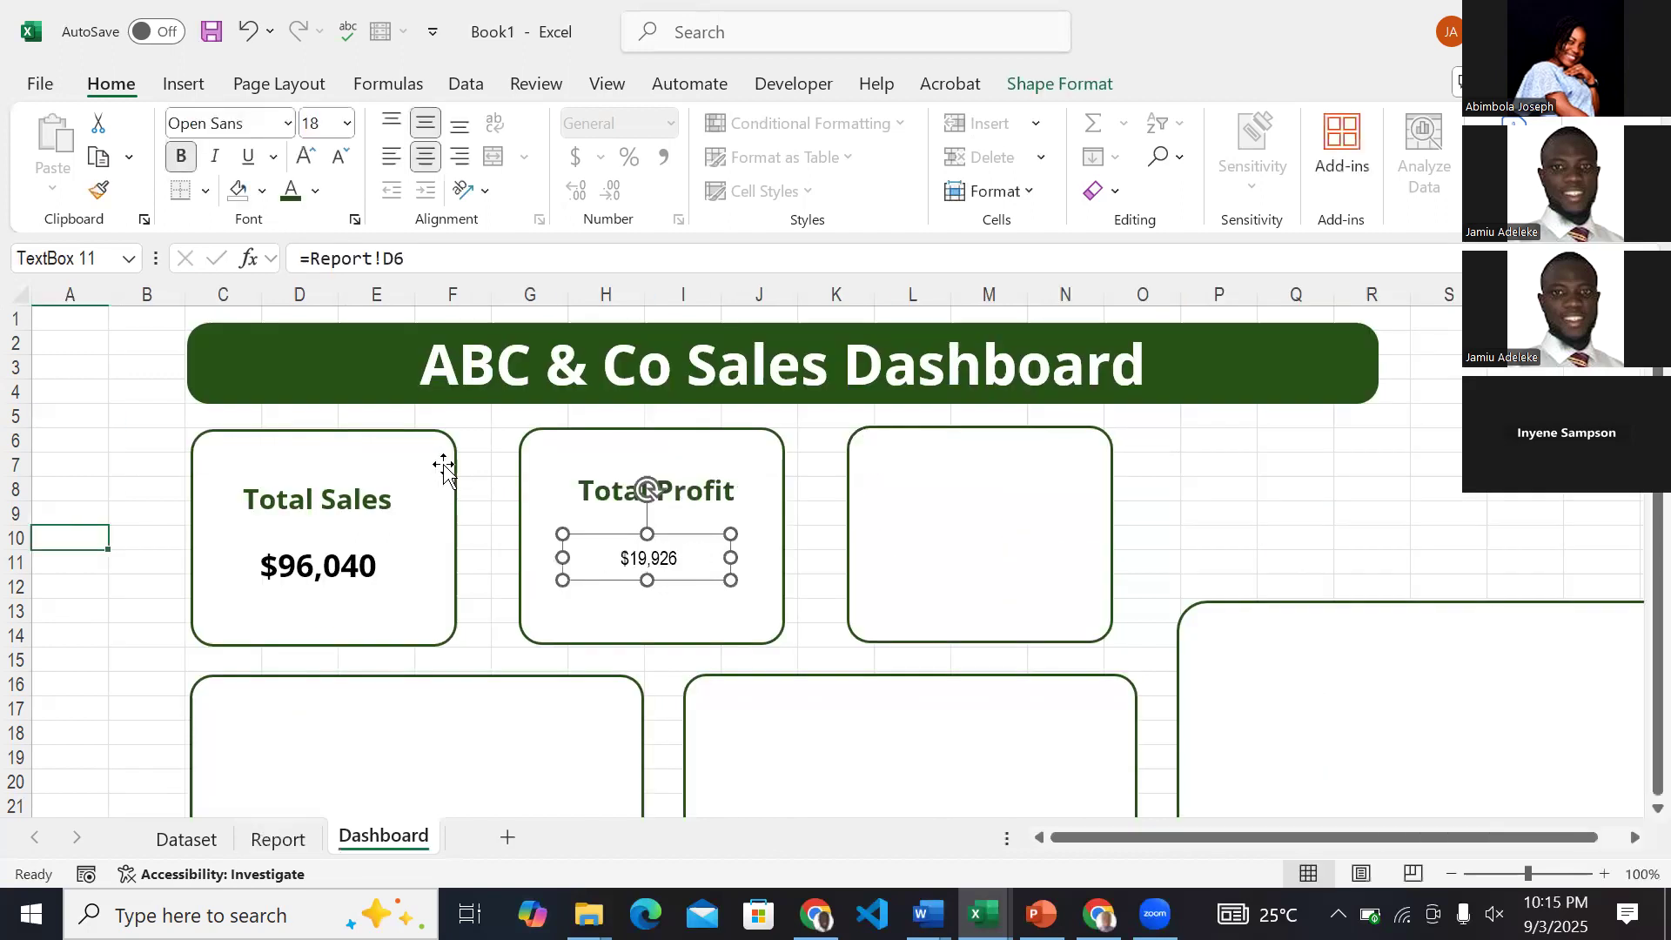
click(181, 651)
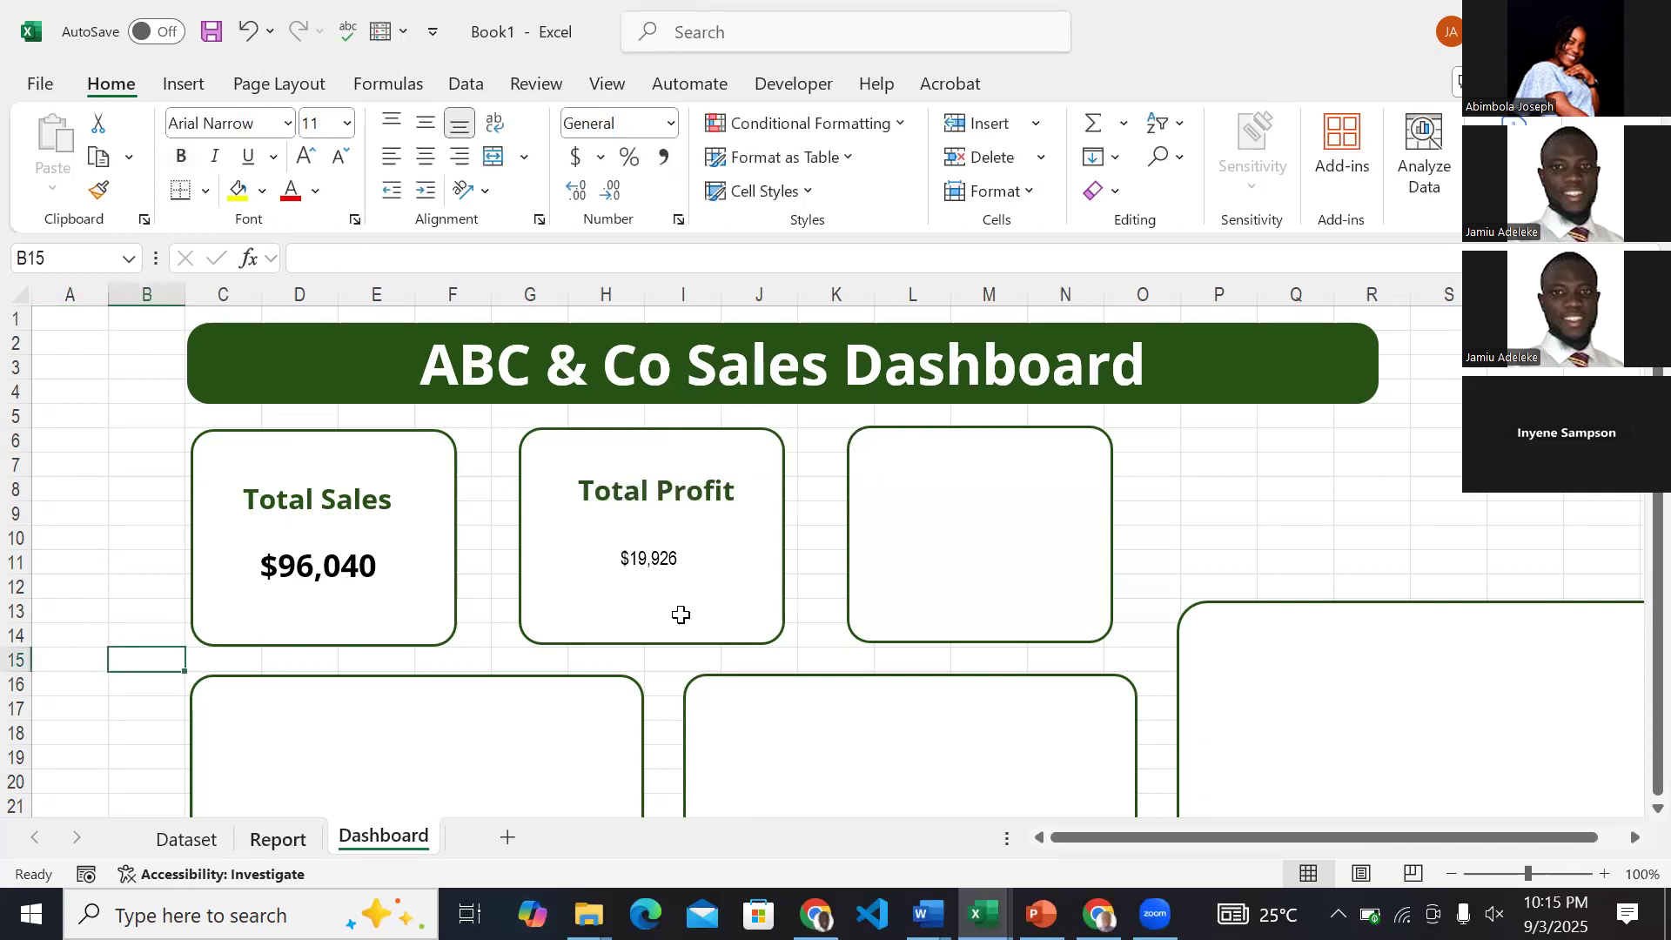
key(ctrl+Page_Up)
click(387, 850)
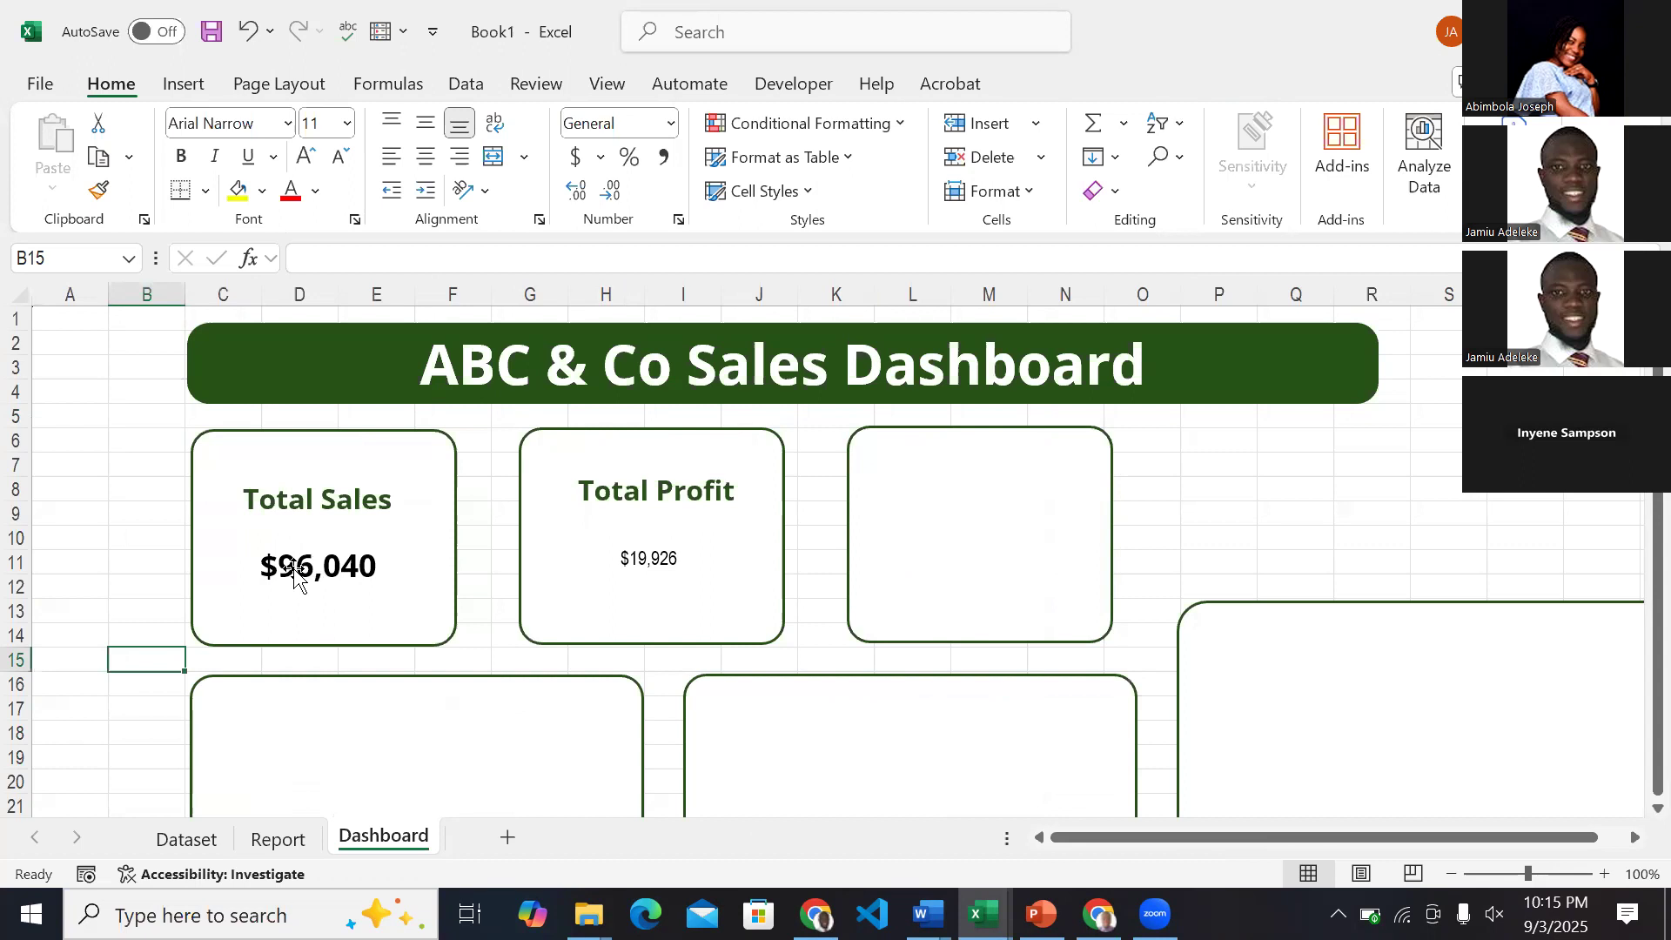
Copy the sales value's formatting onto the profit value and nudge it slightly right beneath the Total Profit label.
click(625, 570)
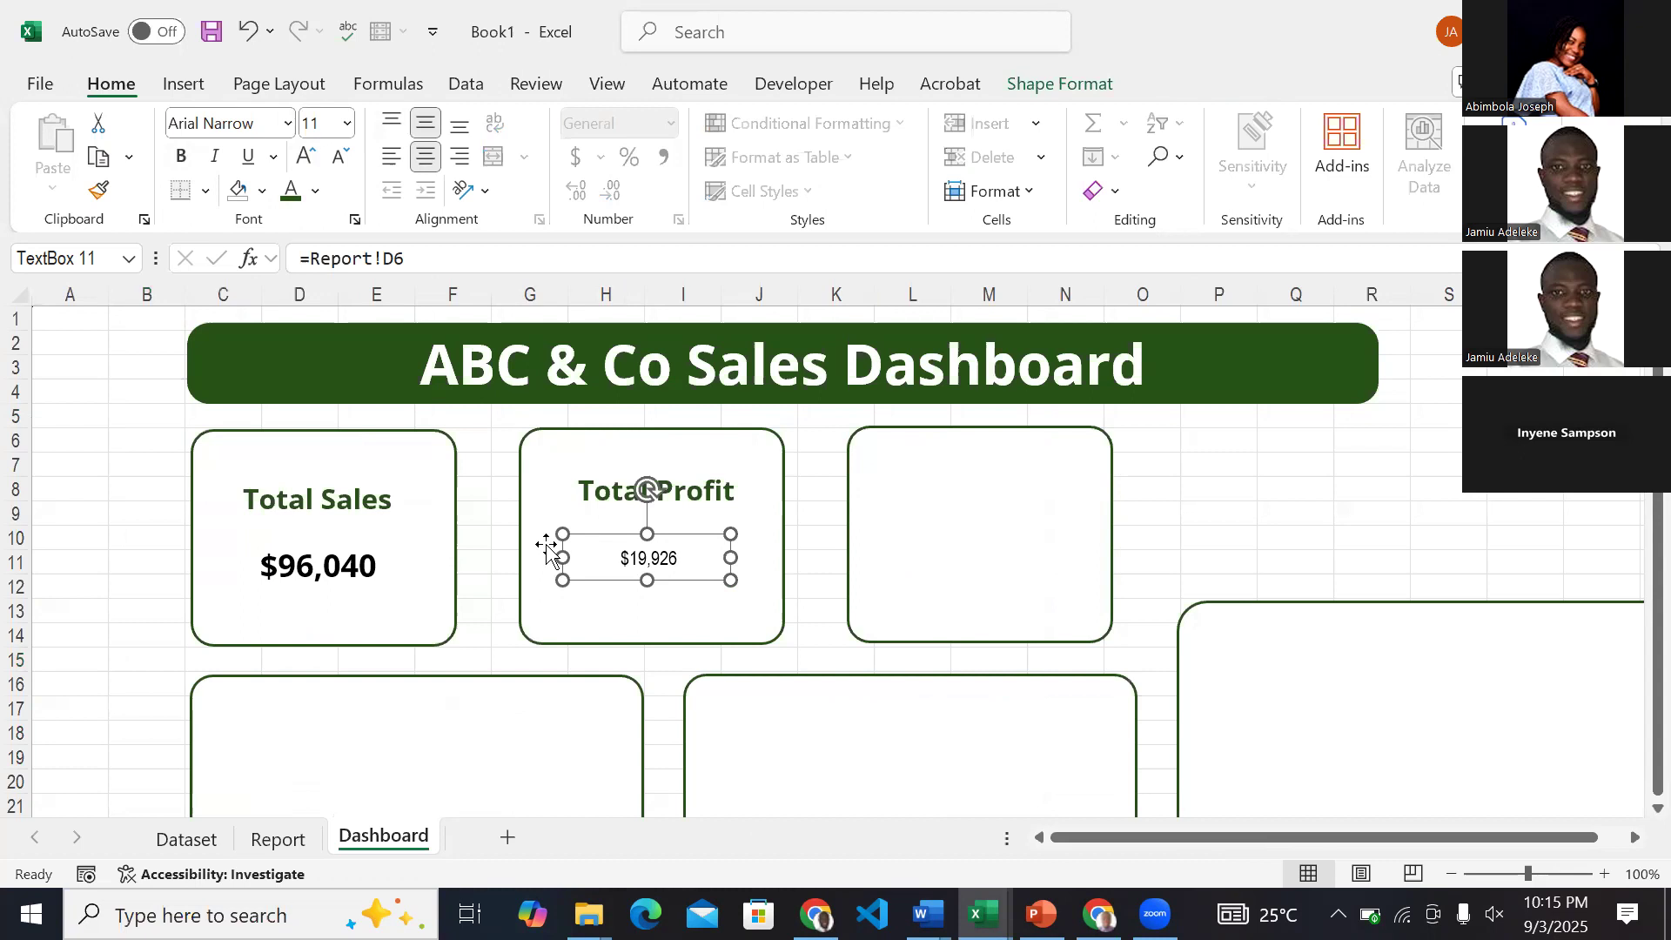
click(356, 575)
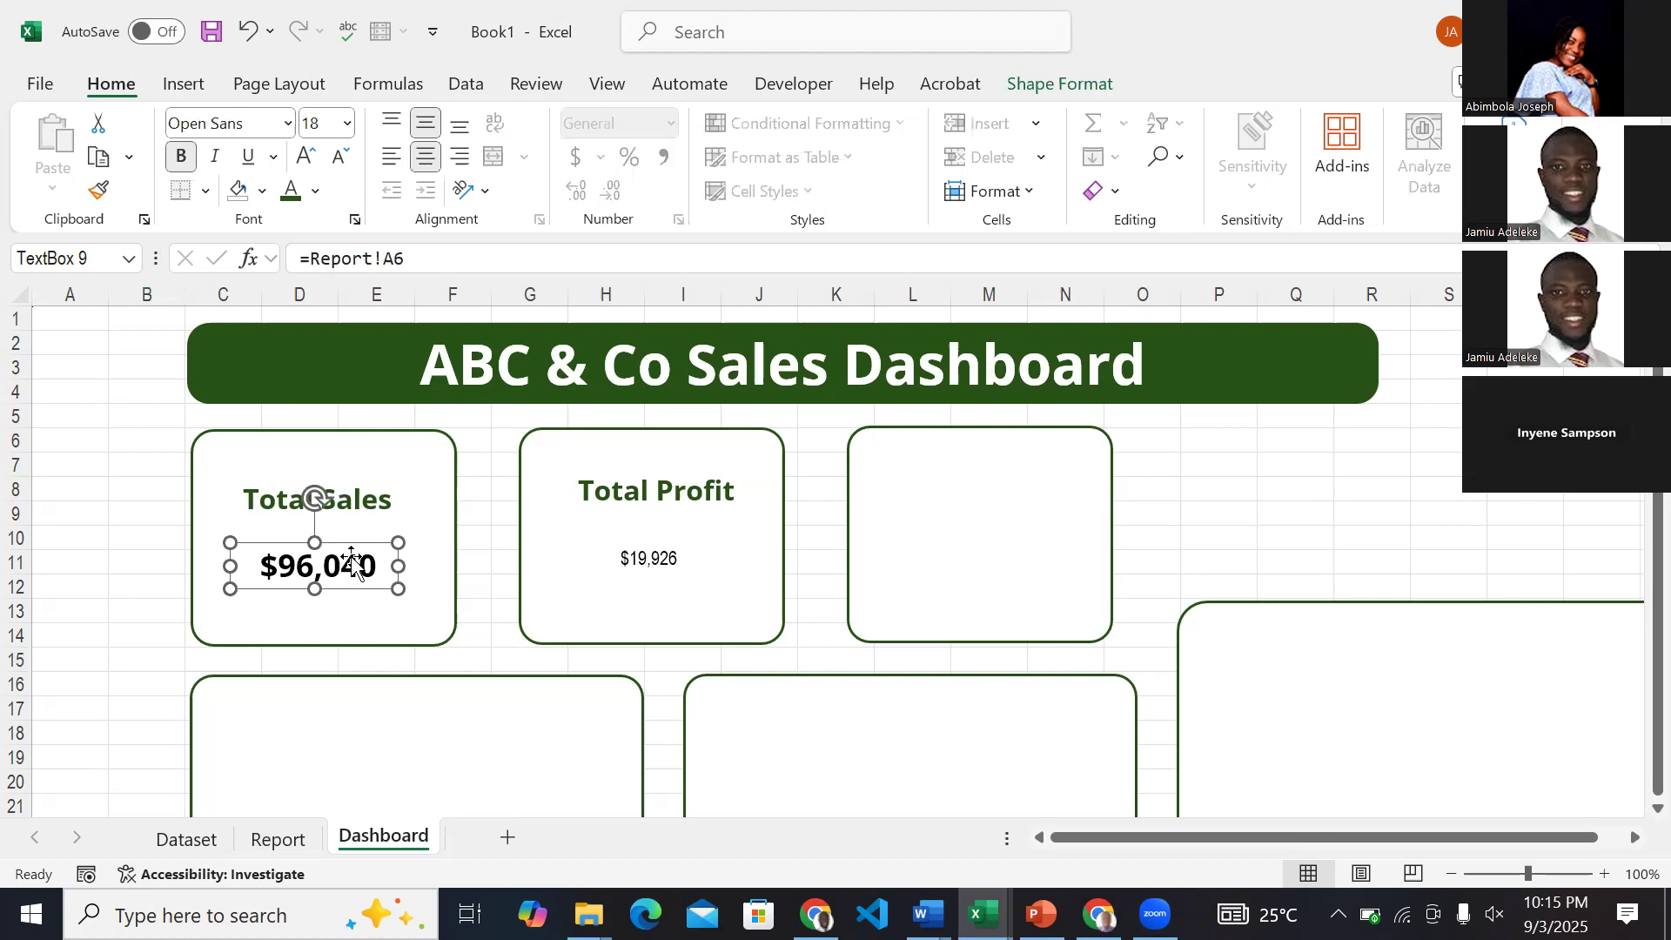
click(98, 196)
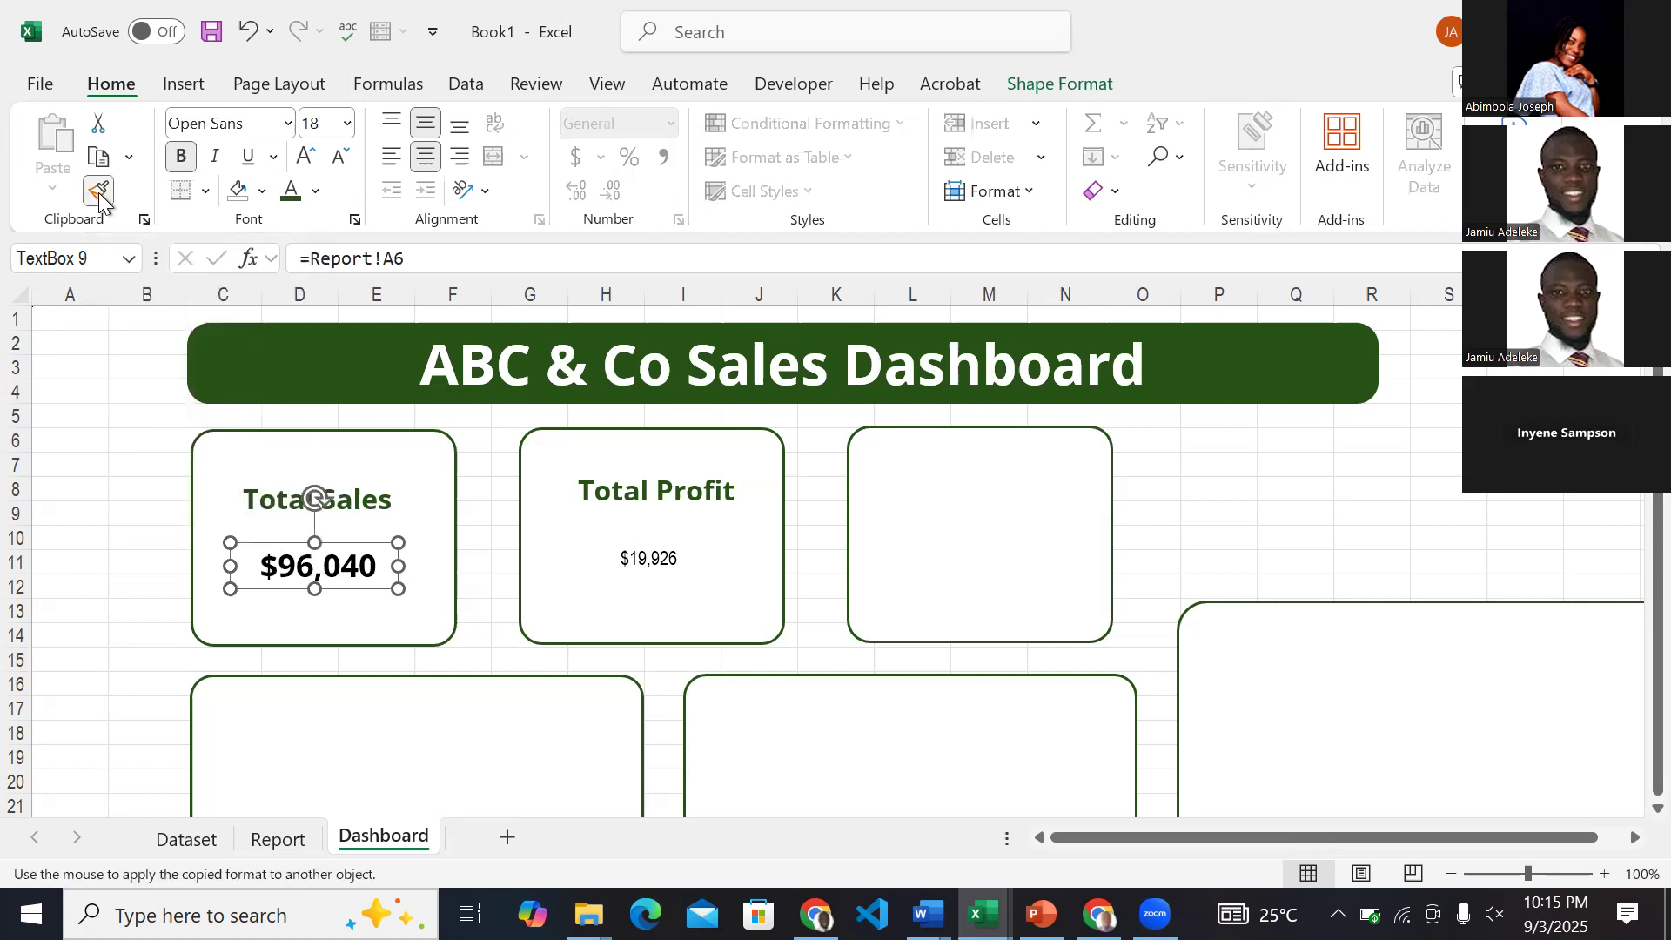
click(647, 566)
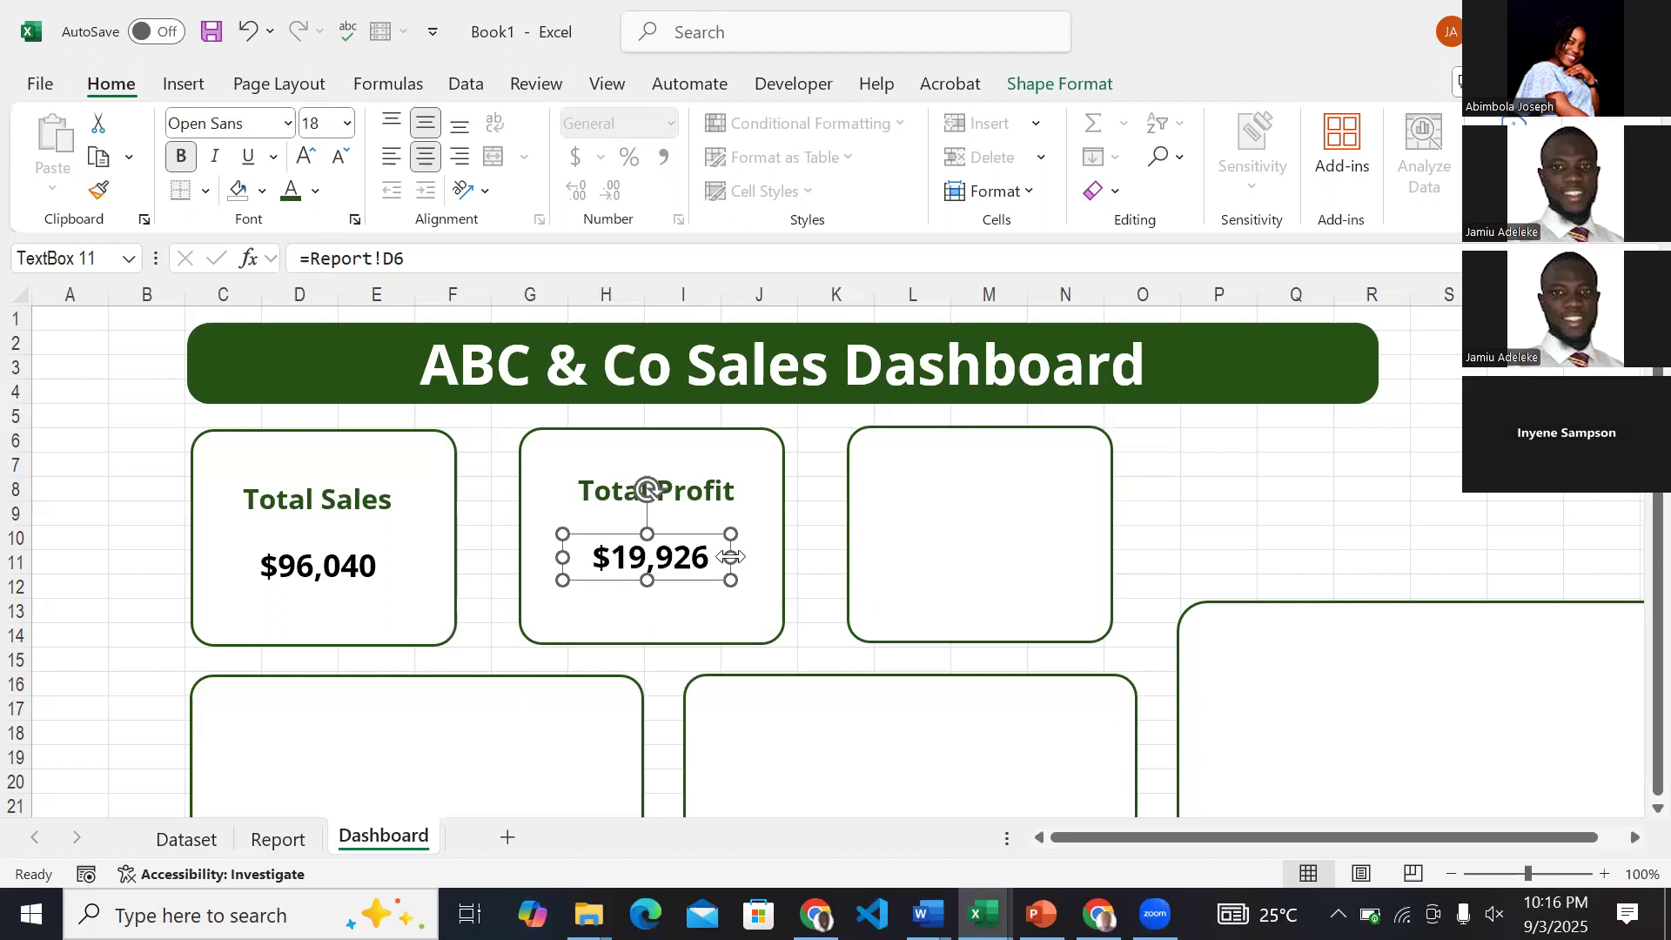
key(Right)
key(Right)
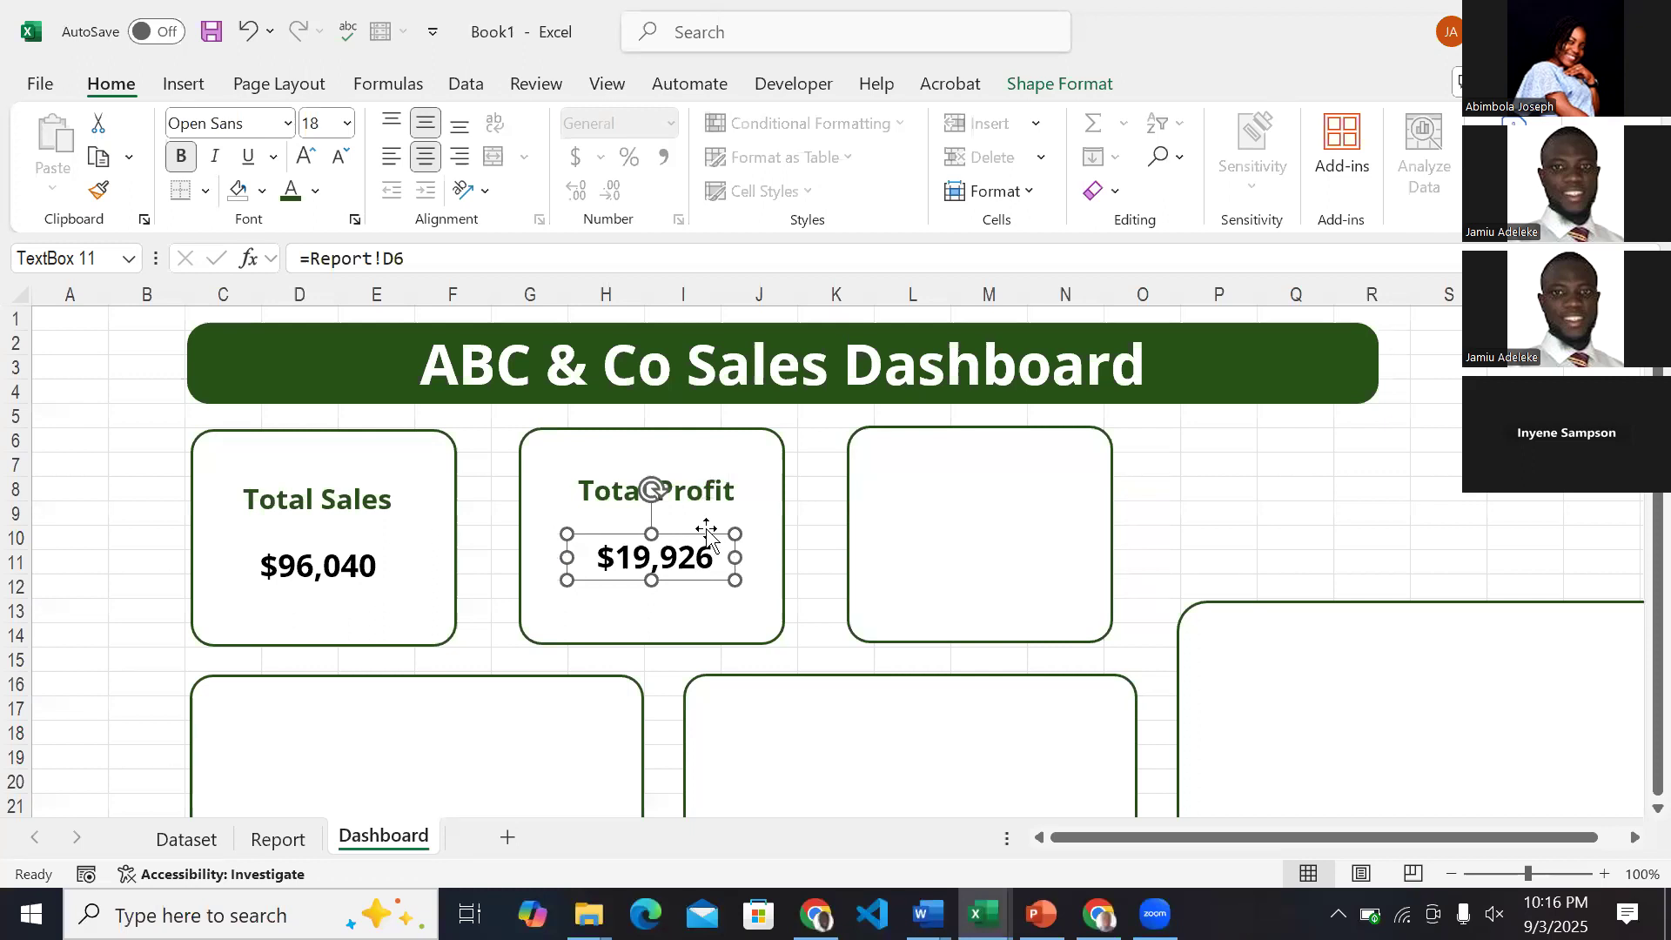
Duplicate the Total Profit label and its value together and place the copies inside the third card.
shift+click(714, 490)
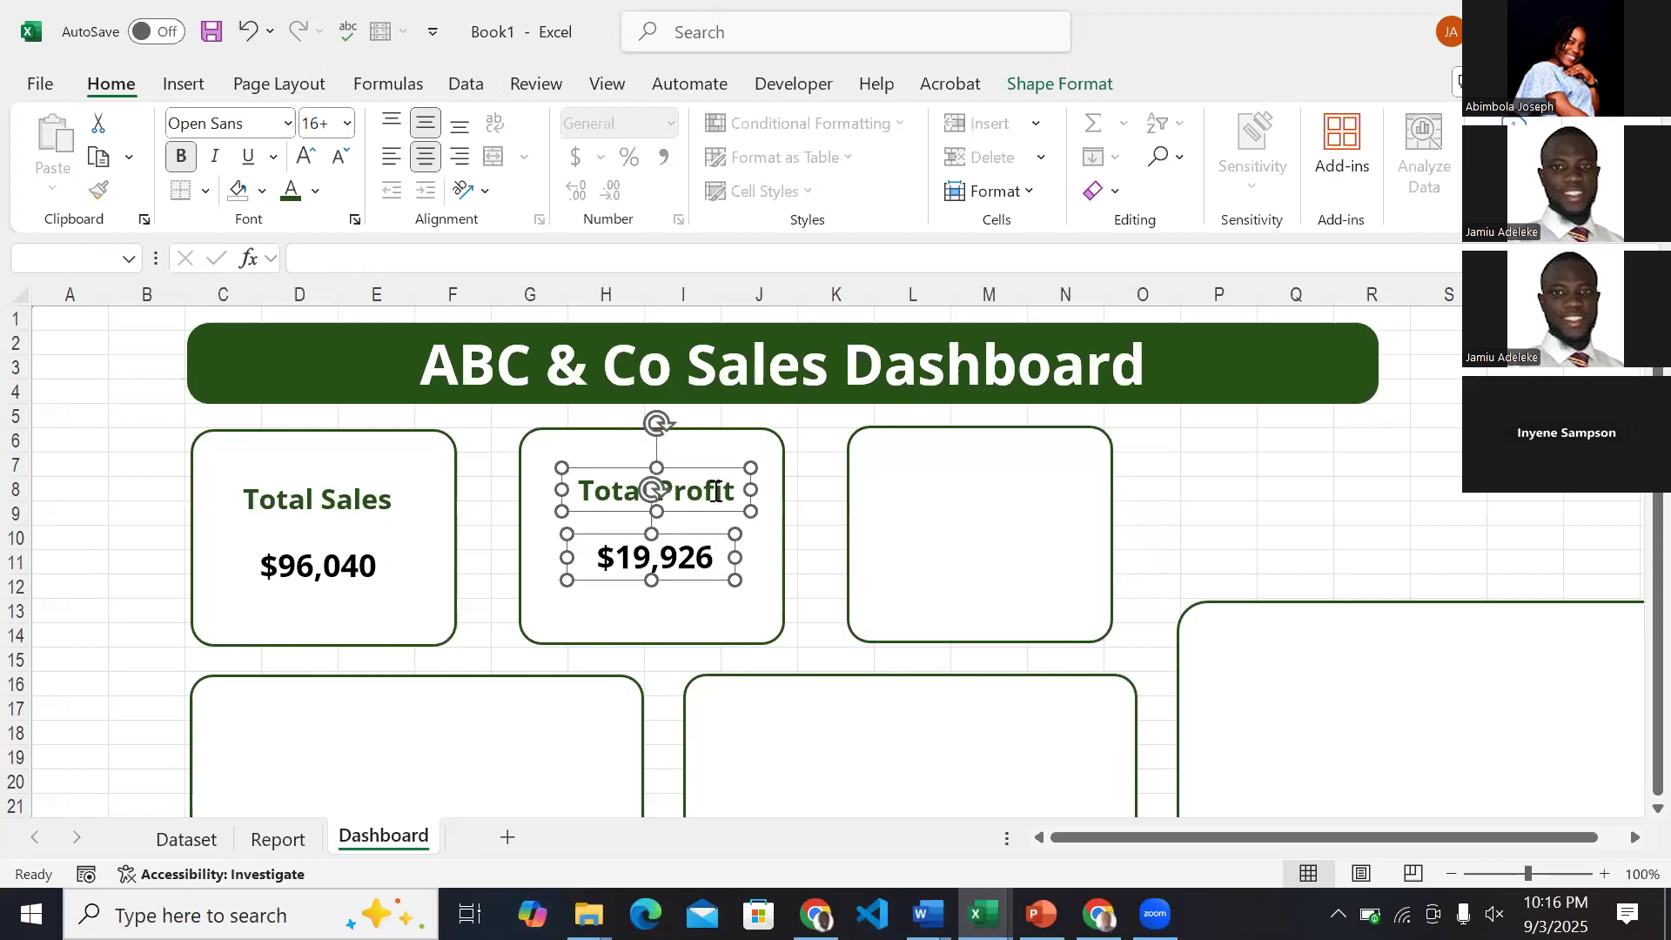
key(ctrl+d)
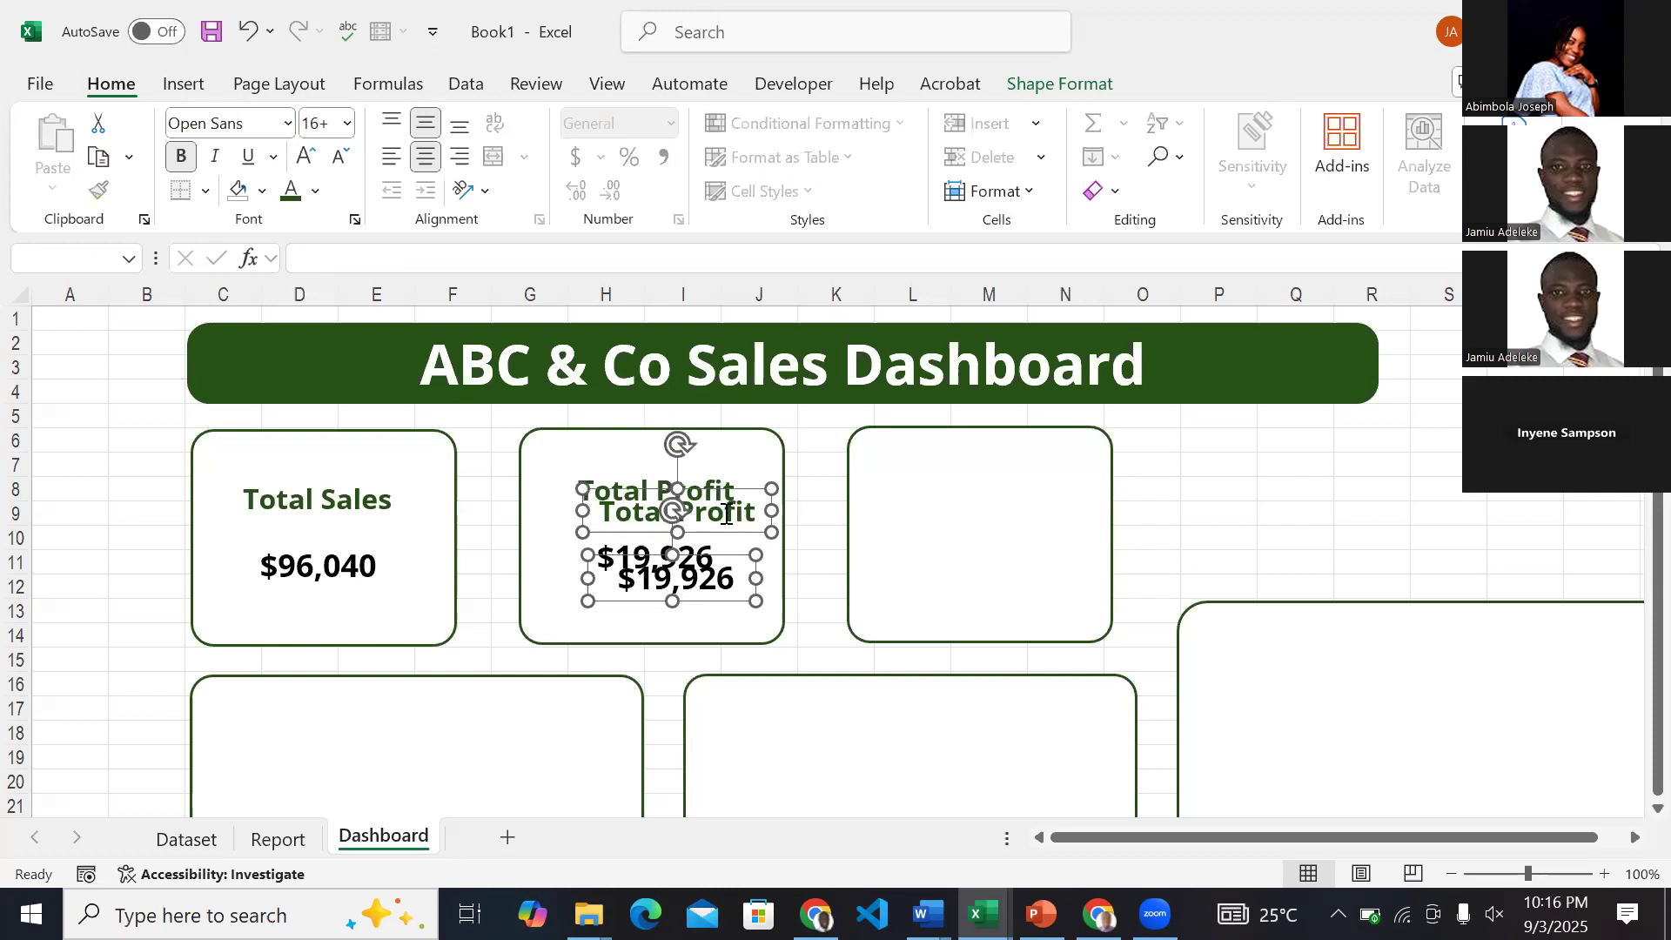
drag(740, 559, 1030, 537)
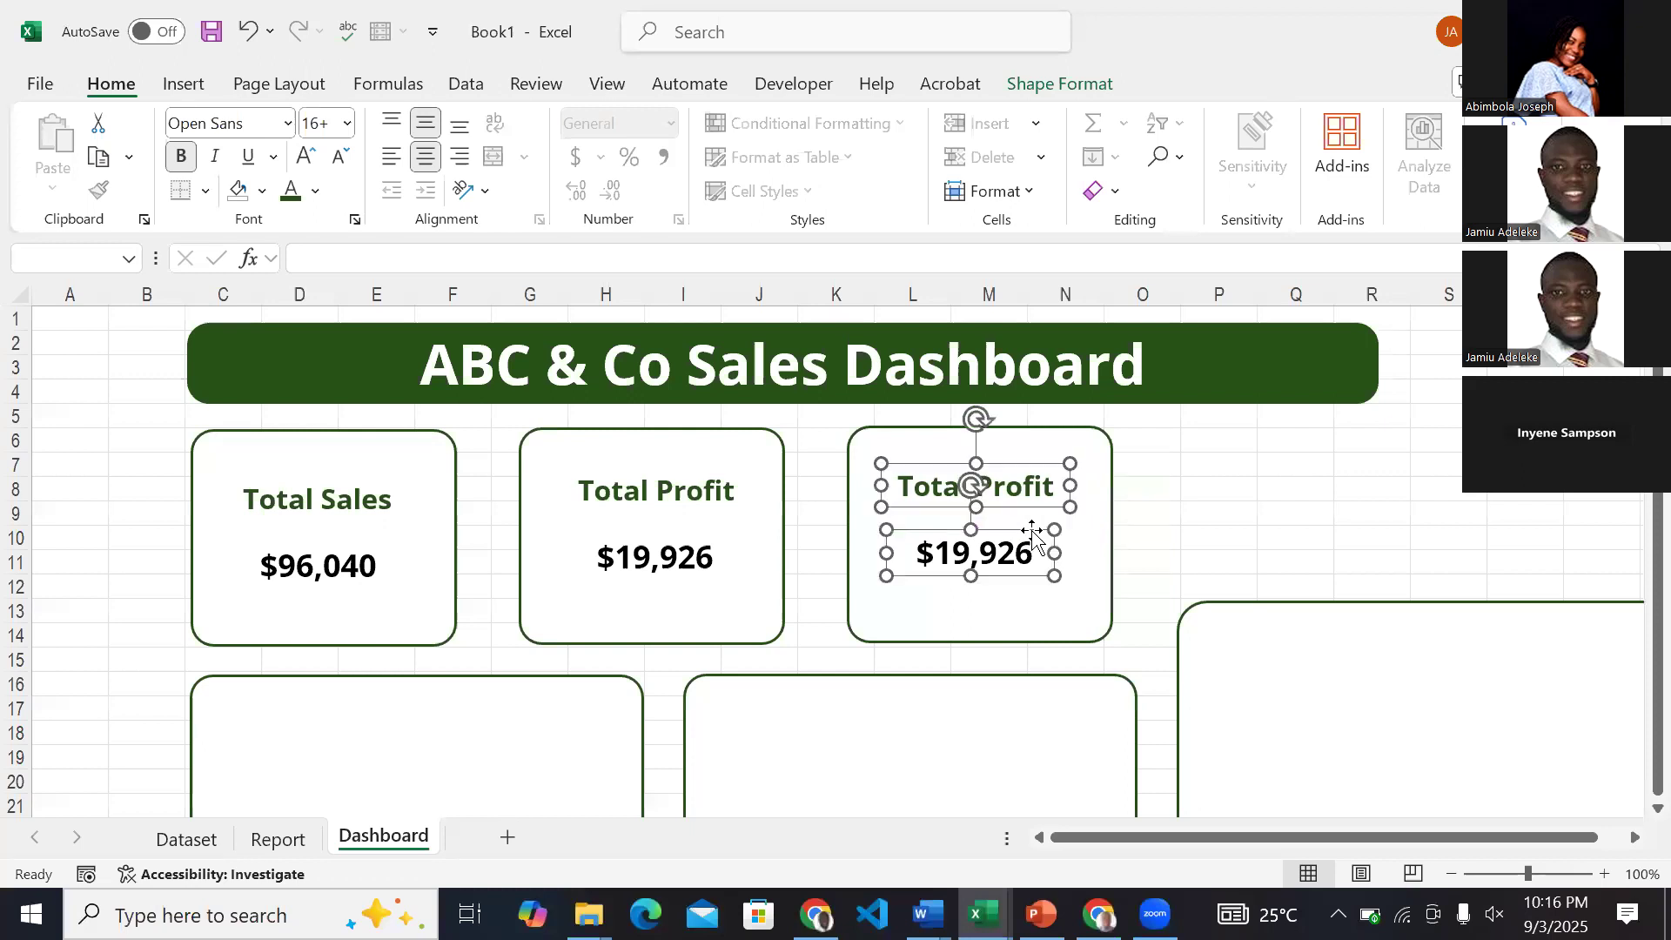
Replace the third card's label text with Quantity.
click(1032, 491)
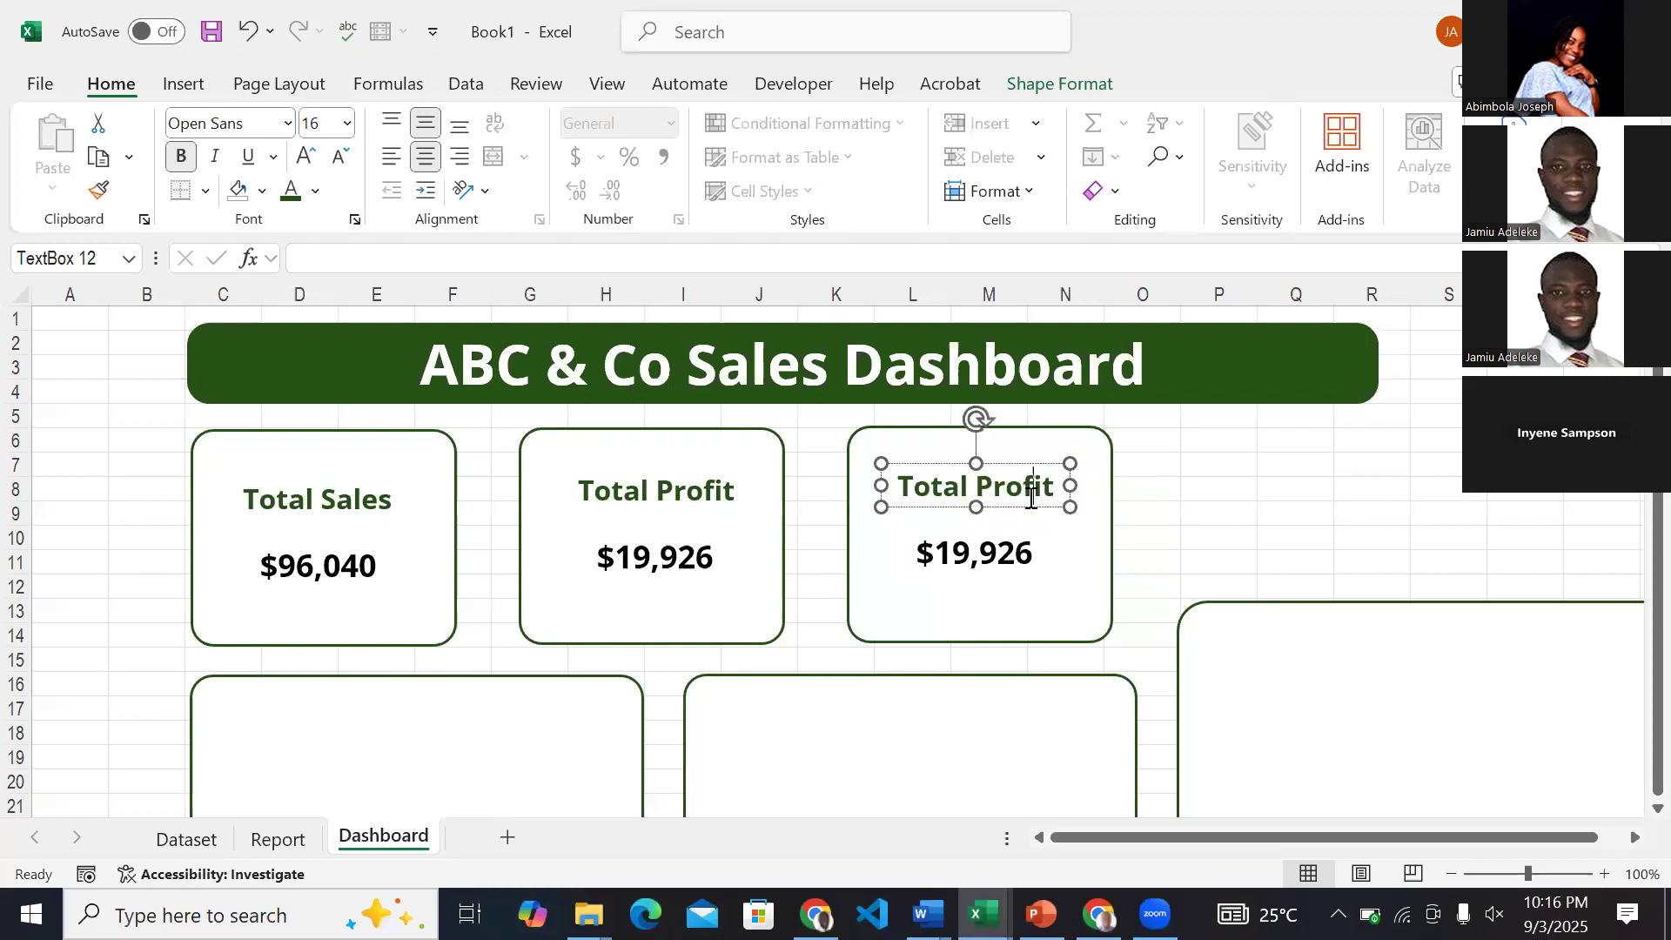
triple_click(1029, 491)
text(Quan)
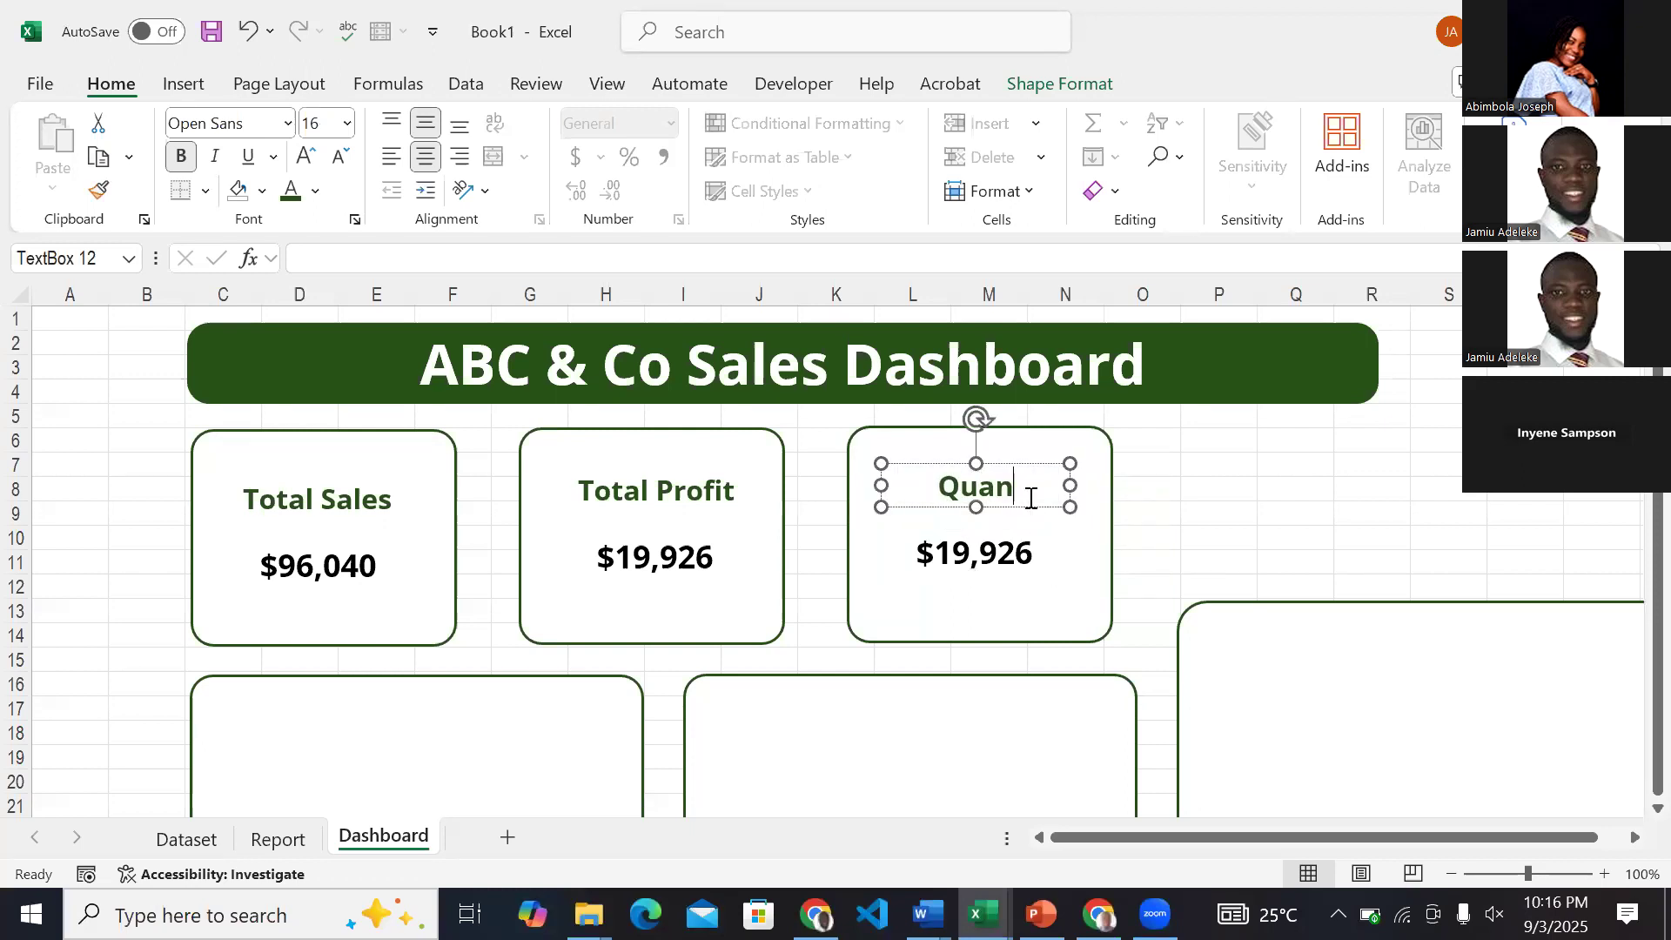
text(tity)
Relink the third card's value to the Quantity figure with the formula =Report!G6.
click(1001, 540)
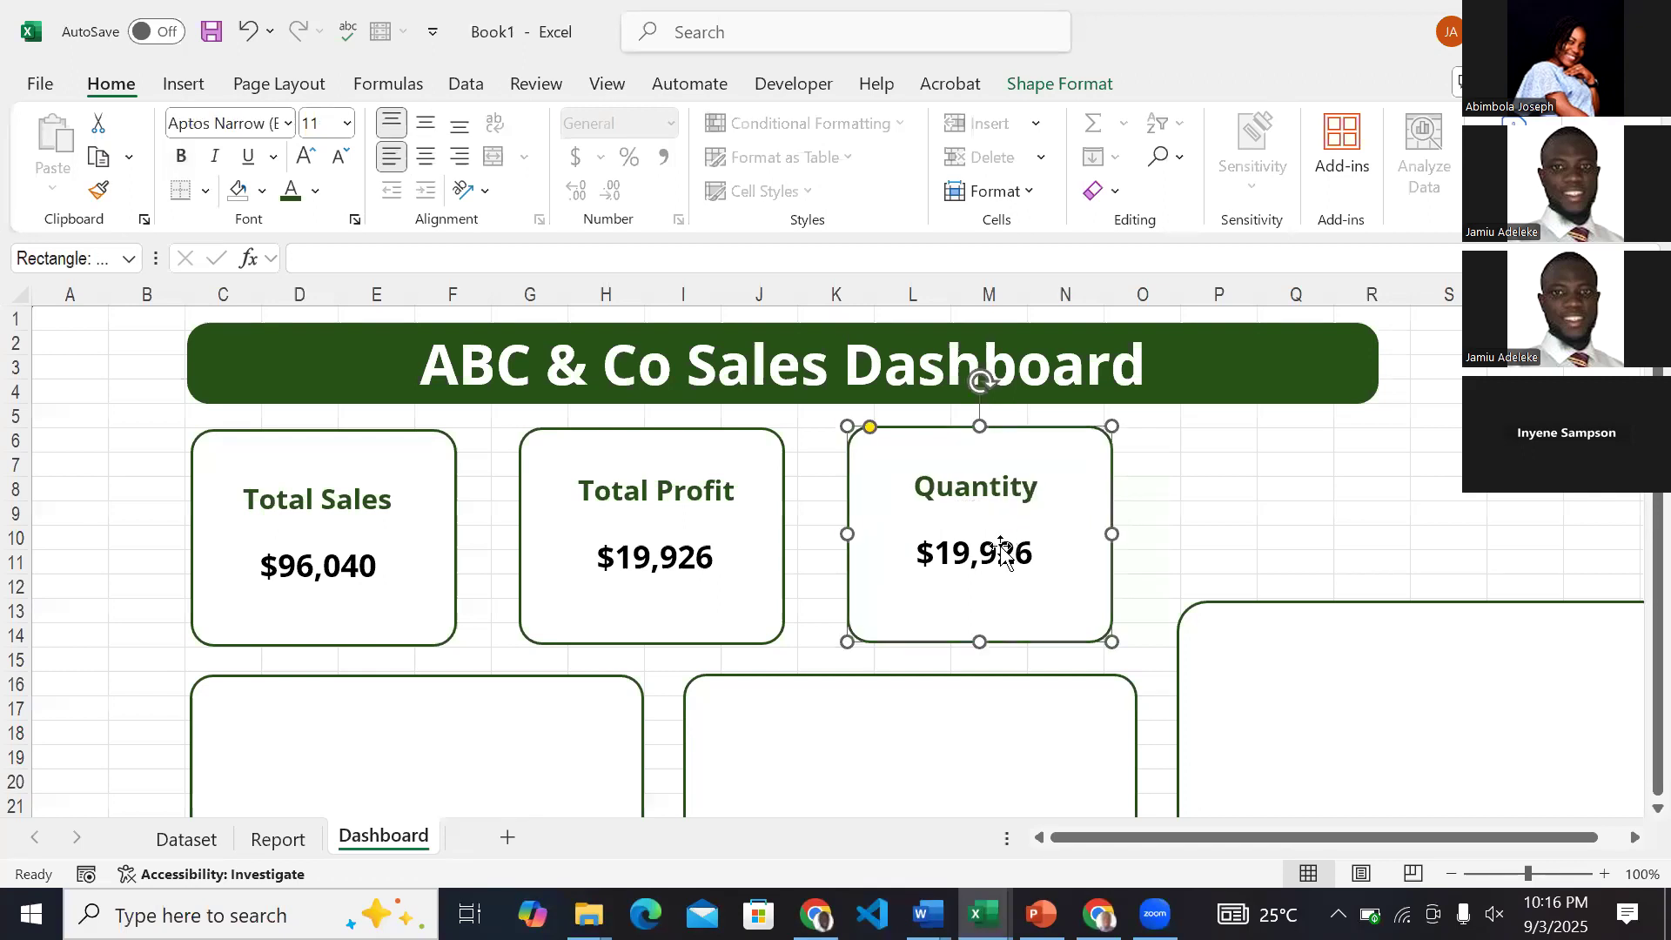
click(1002, 551)
drag(414, 258, 296, 266)
key(BackSpace)
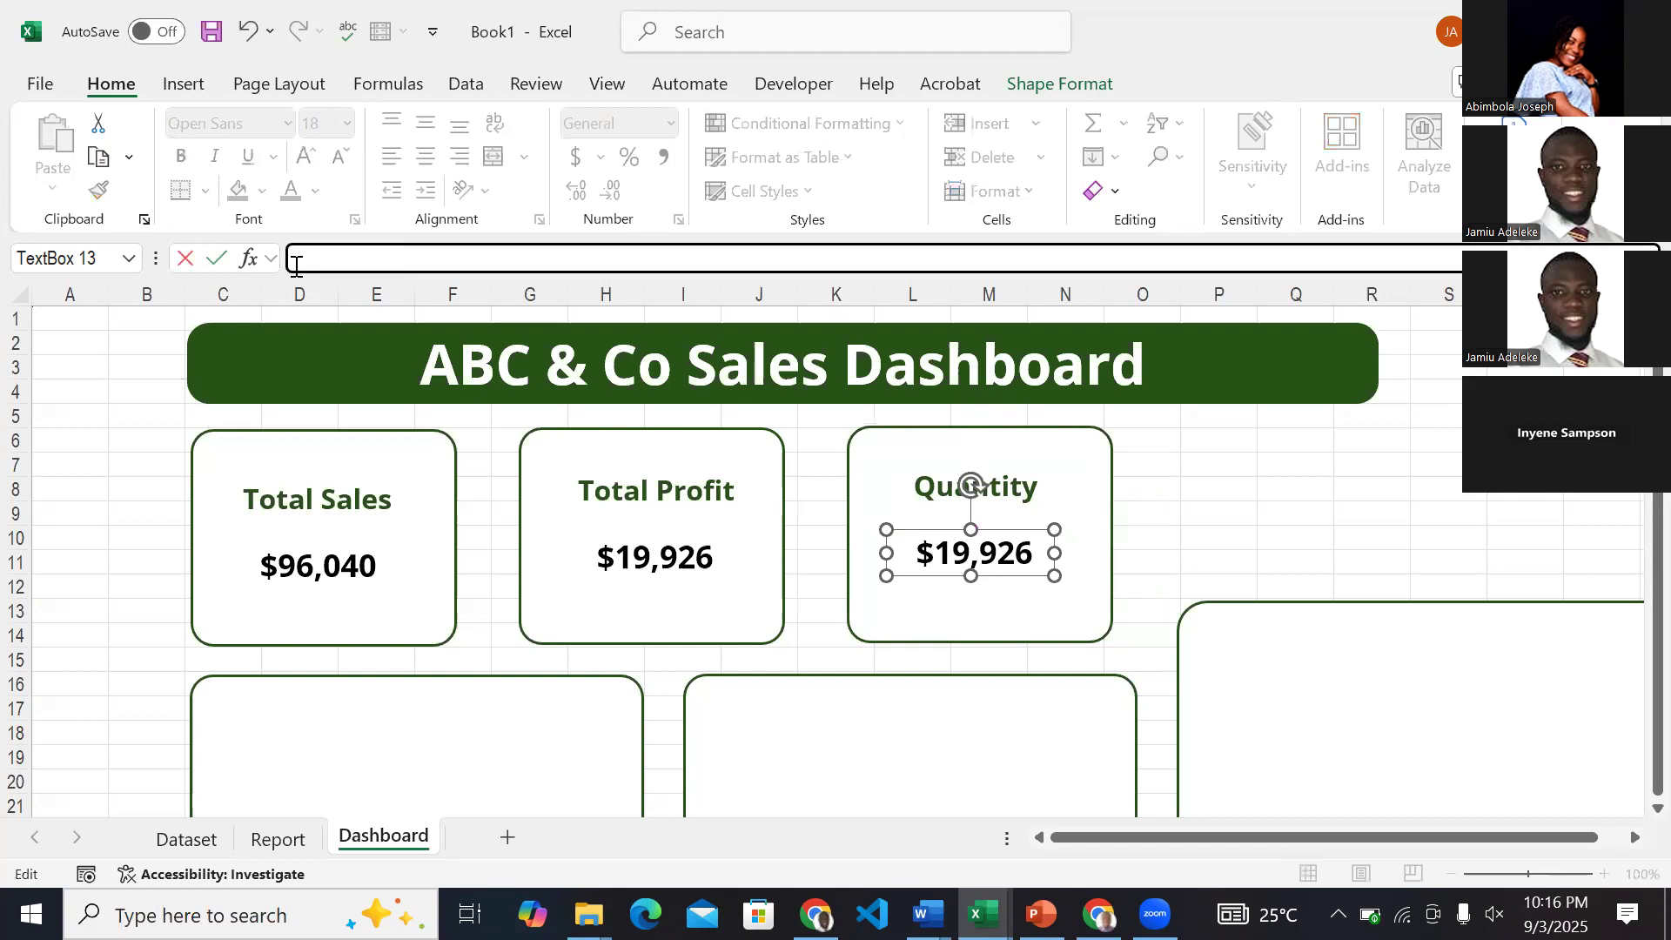
text(=)
click(278, 838)
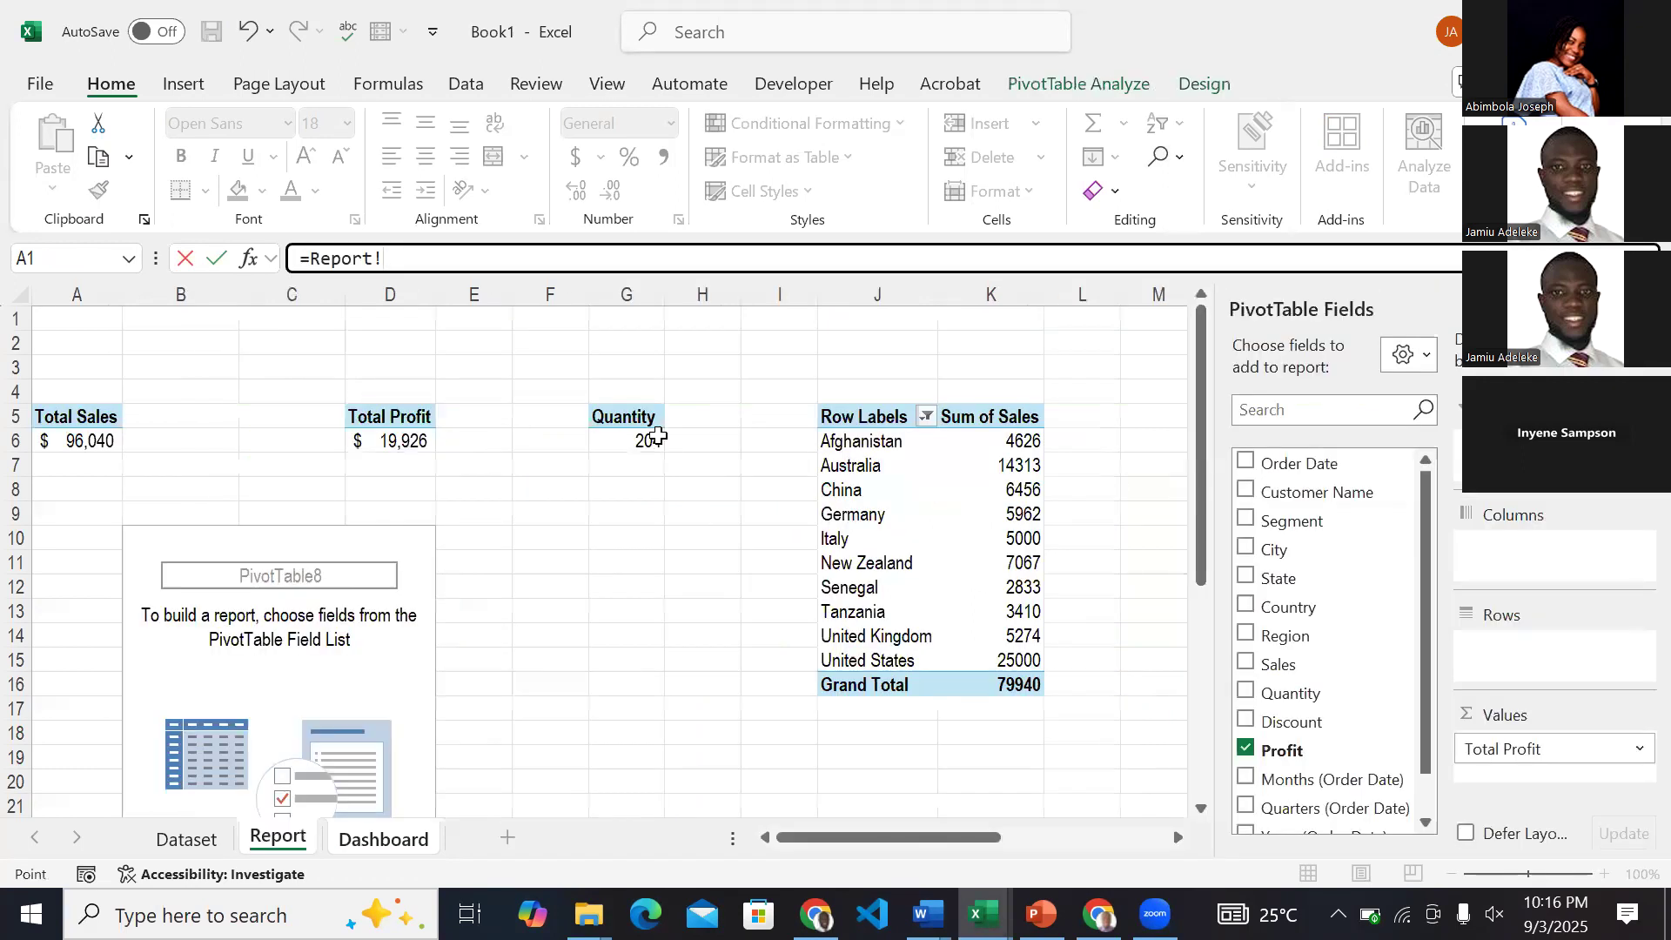
click(649, 437)
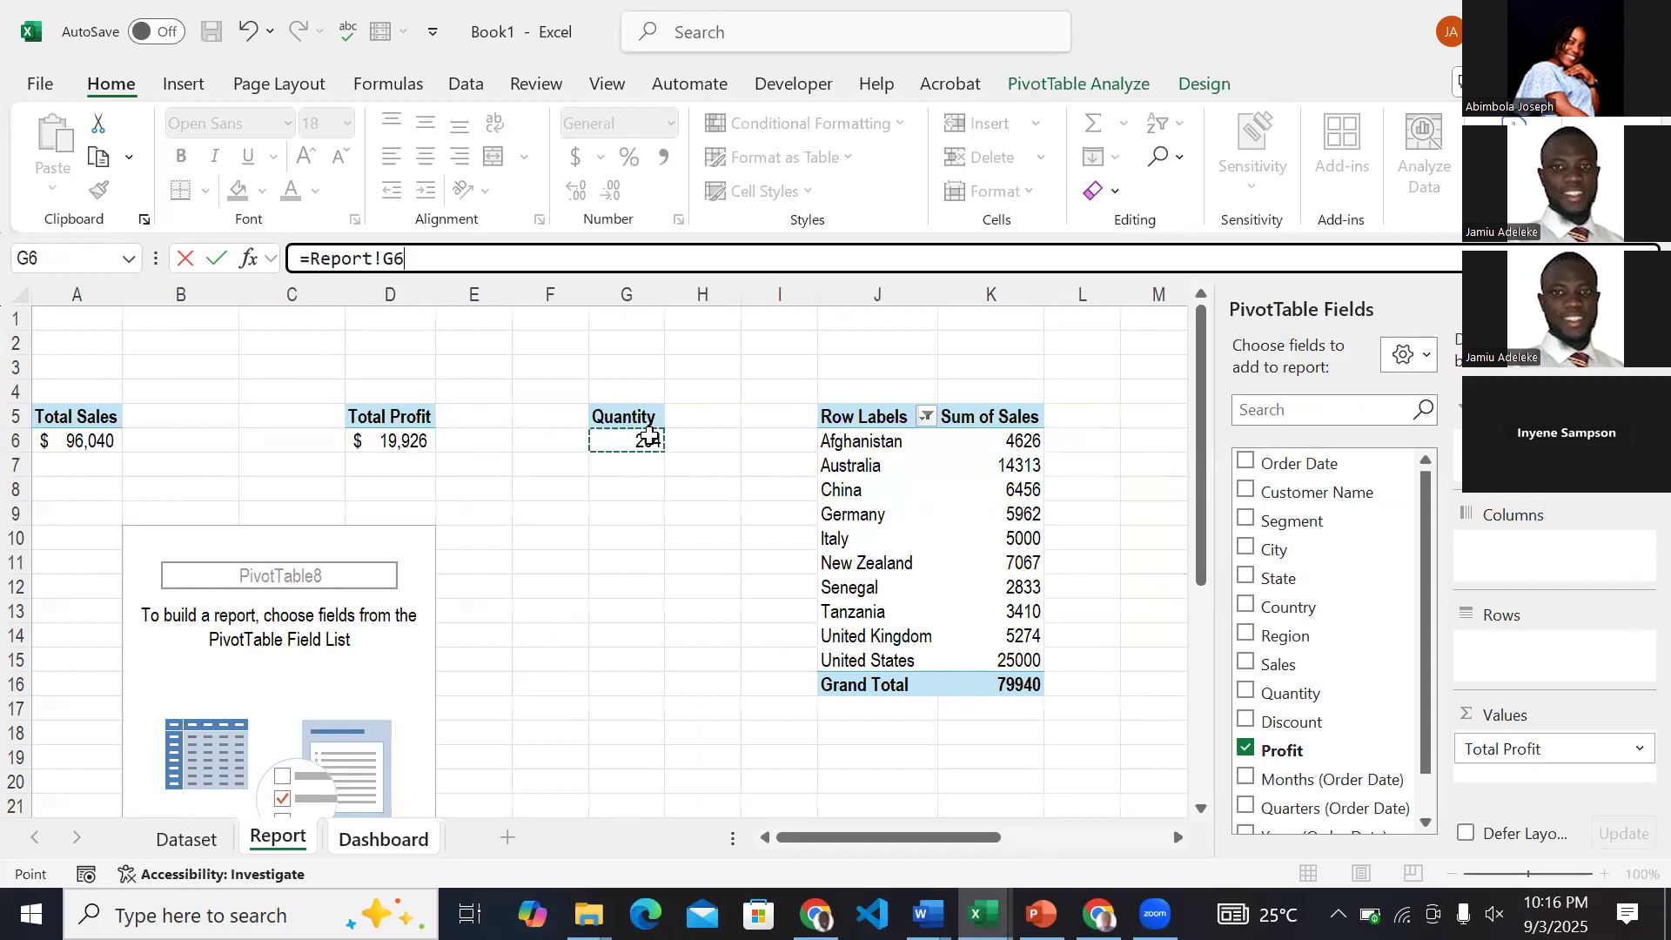
key(Return)
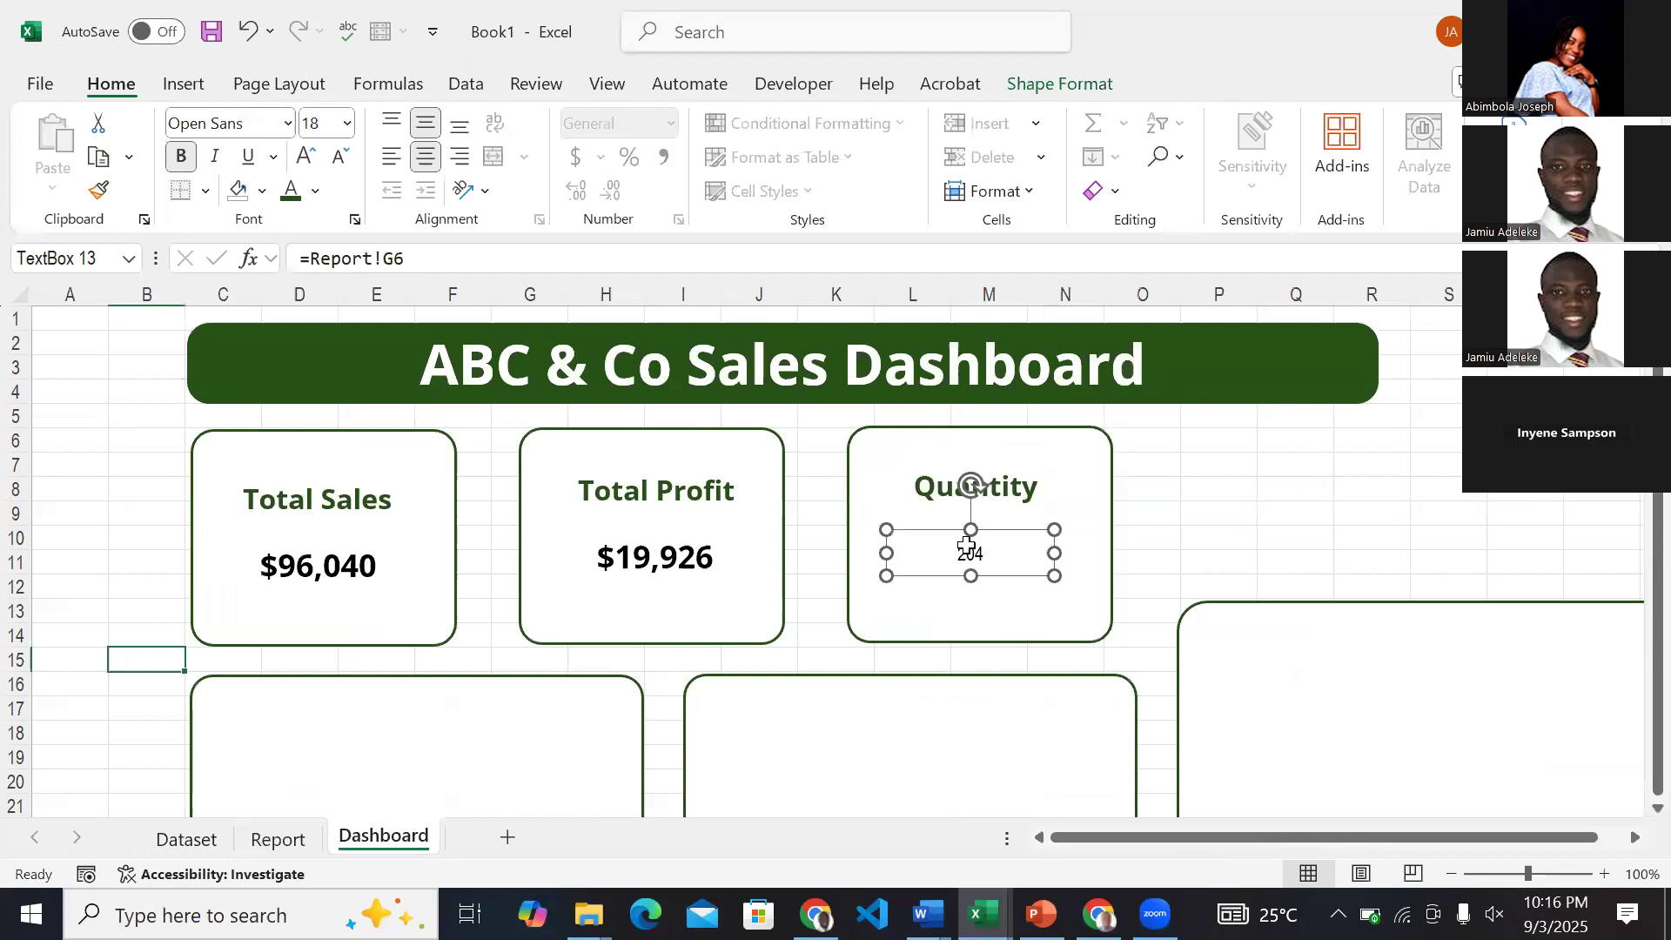
Copy the profit value's formatting onto the quantity value and nudge it slightly right beneath the Quantity label.
click(688, 557)
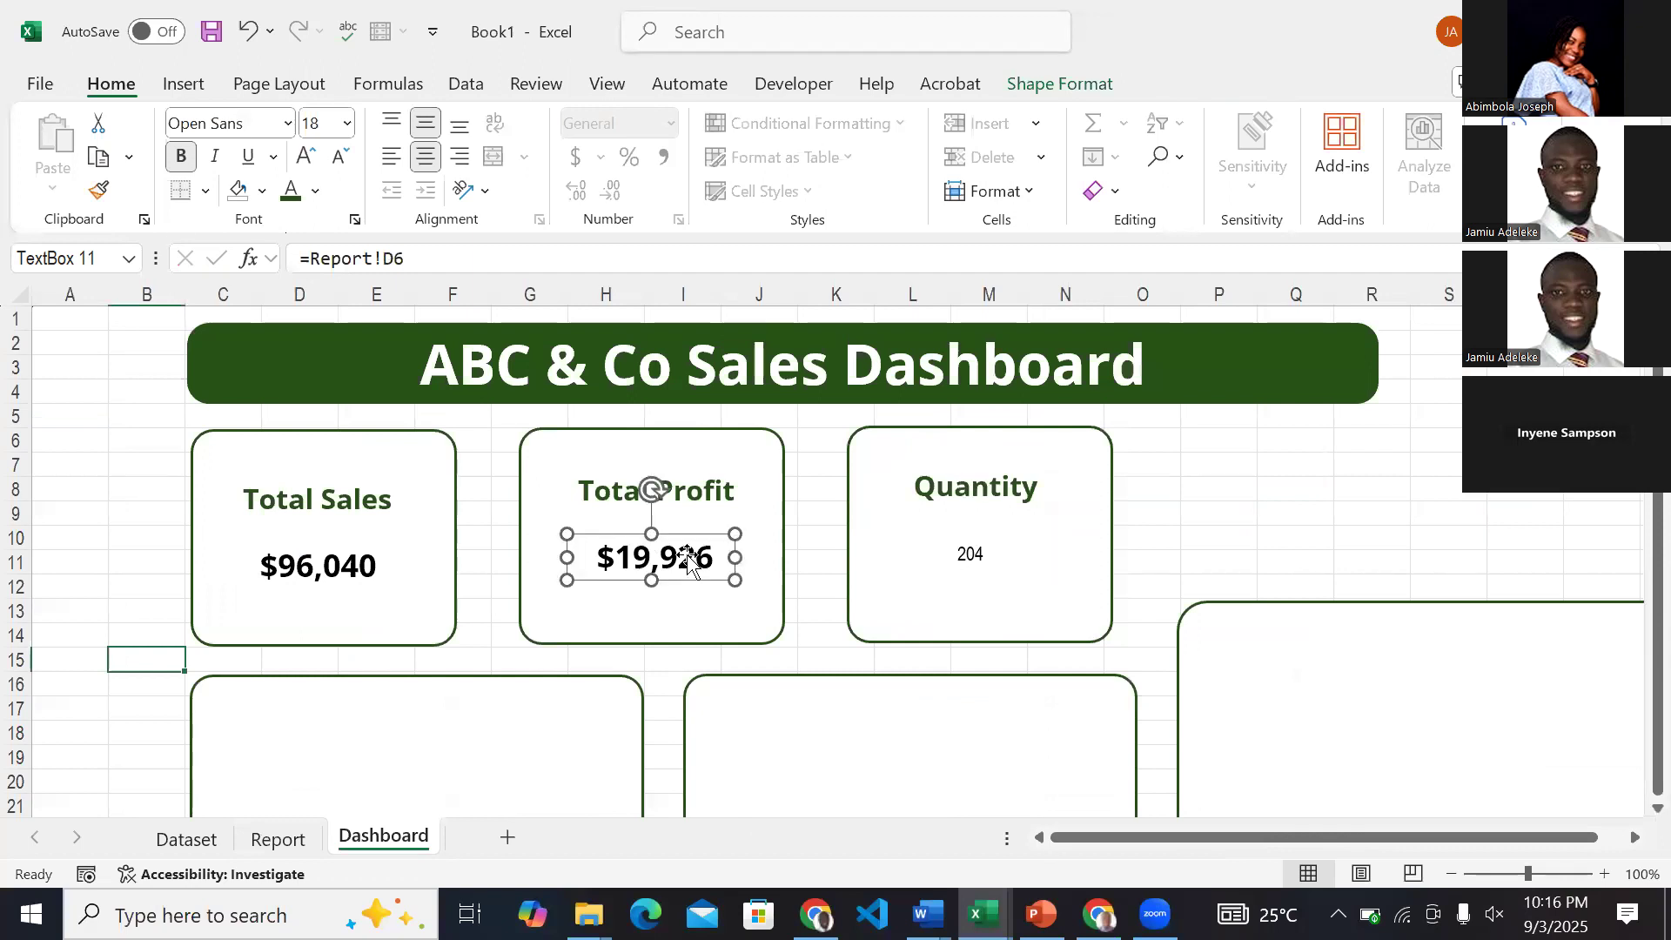
click(106, 197)
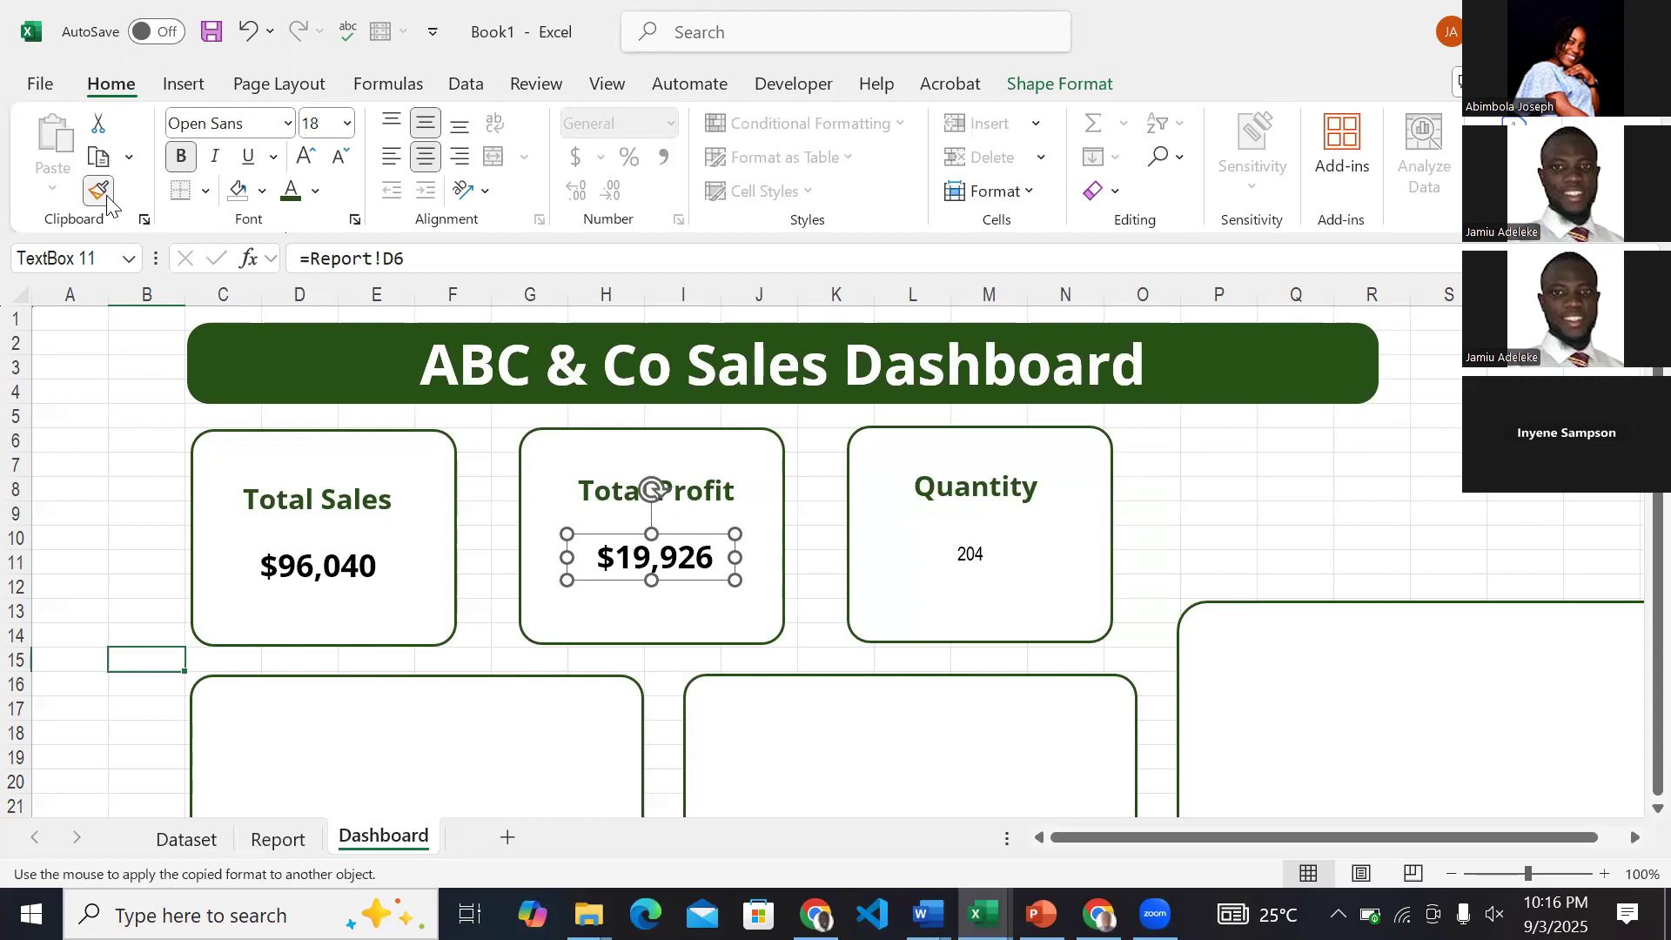
click(965, 556)
scroll(1242, 644, down, 7)
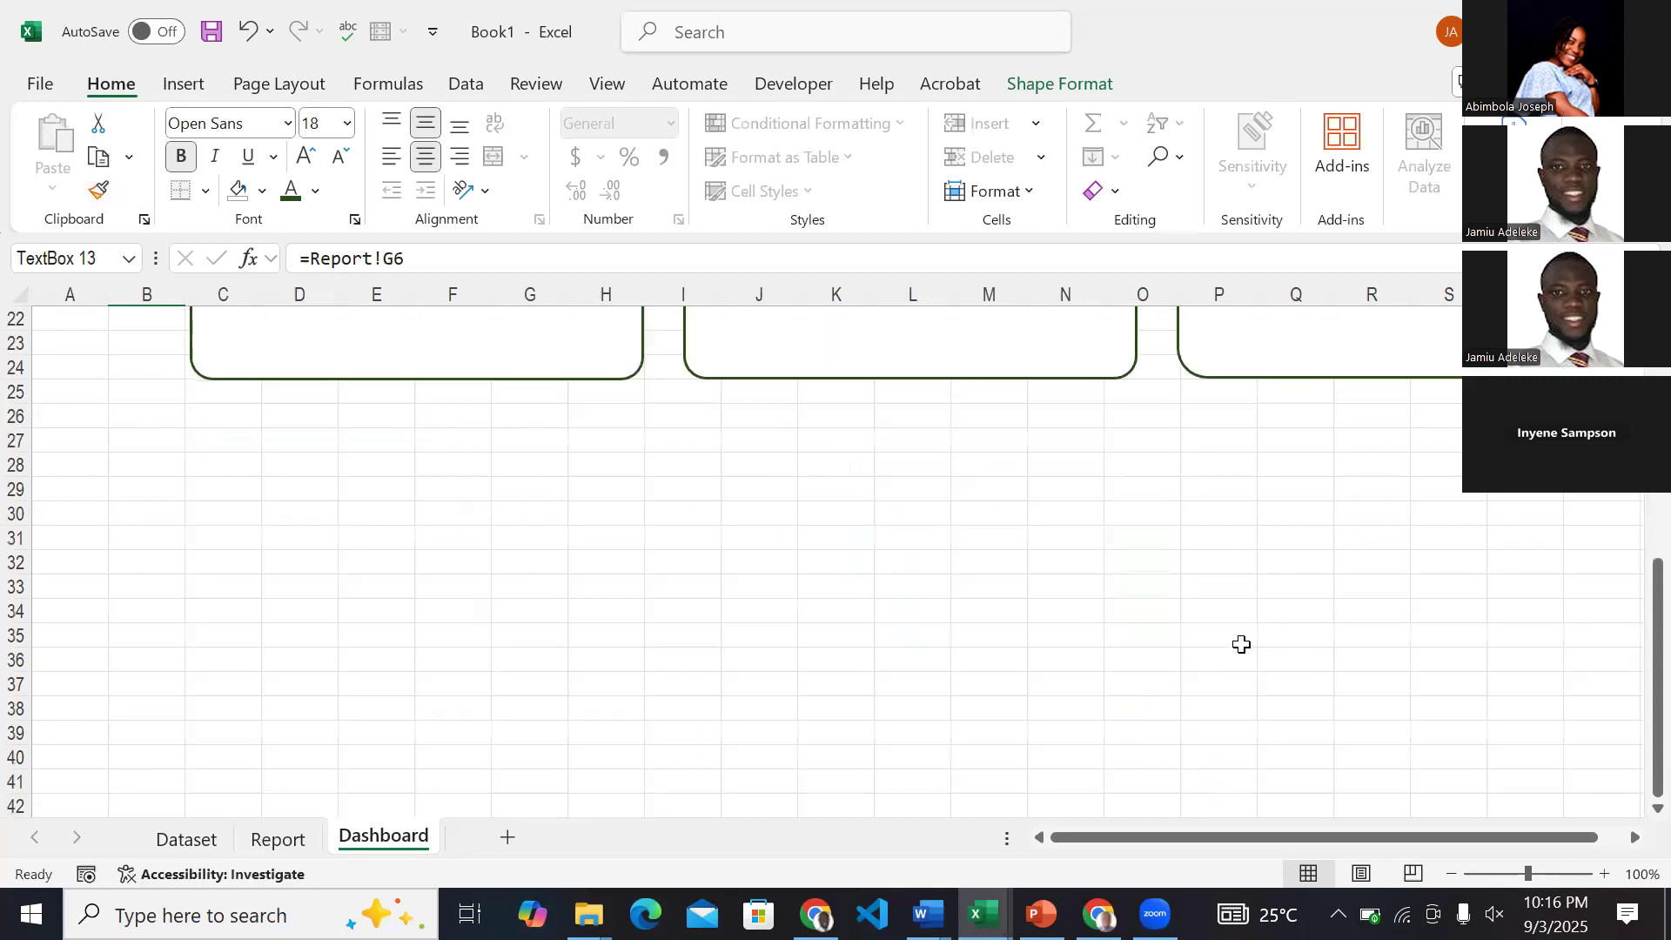
scroll(1242, 644, up, 7)
click(1191, 503)
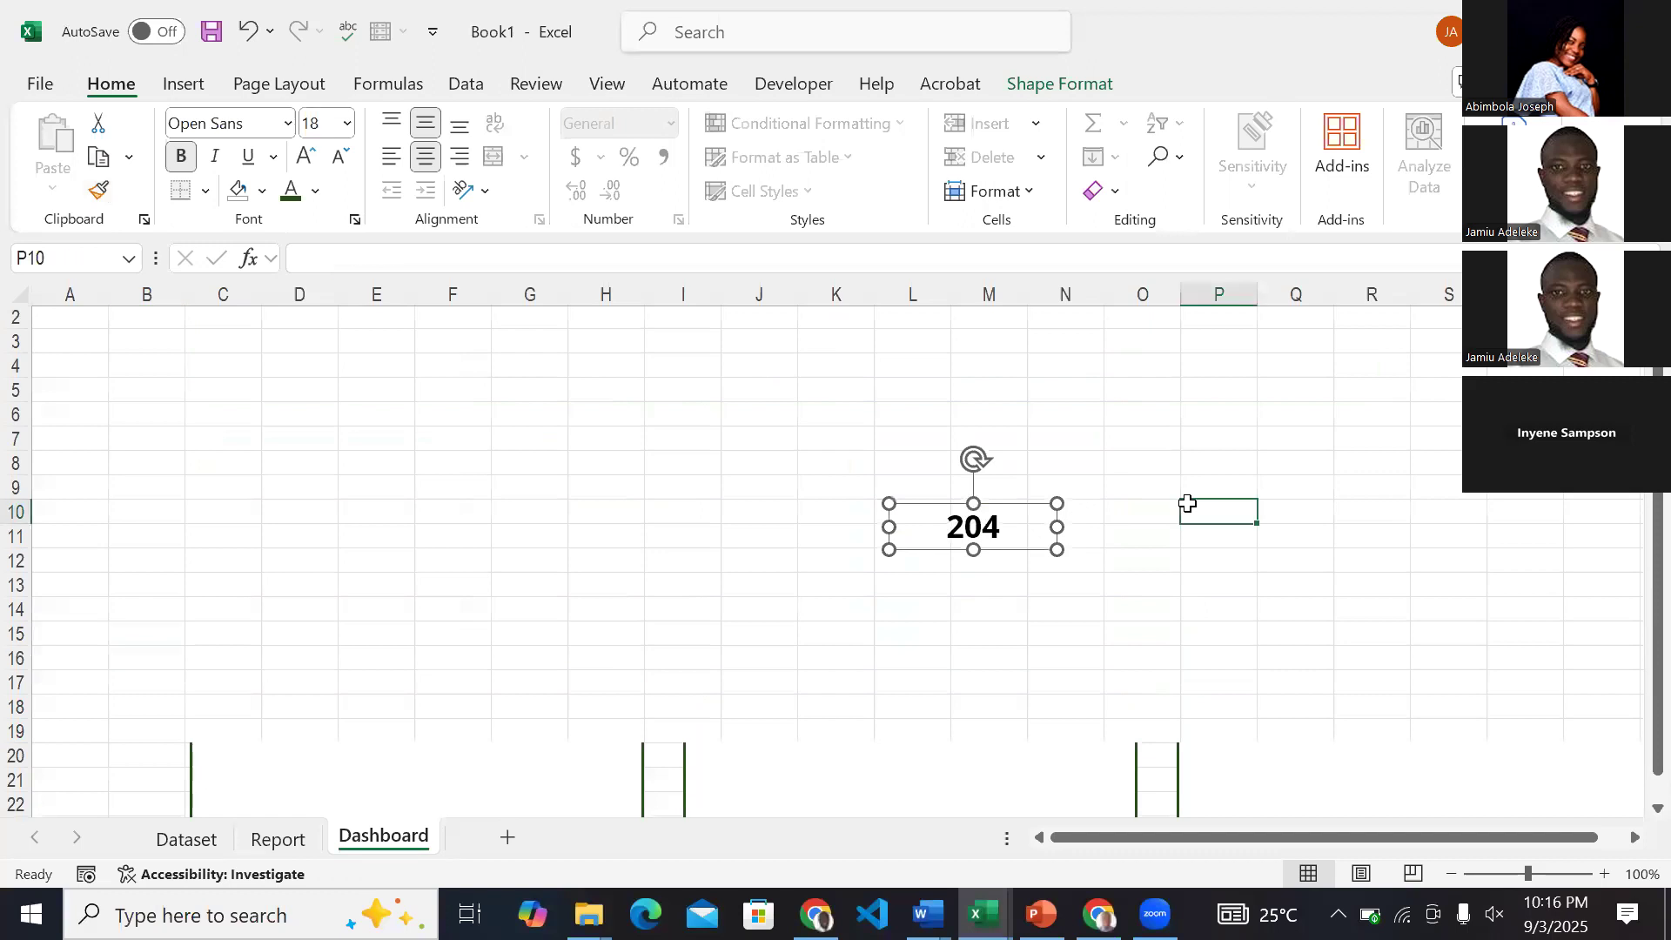
click(972, 524)
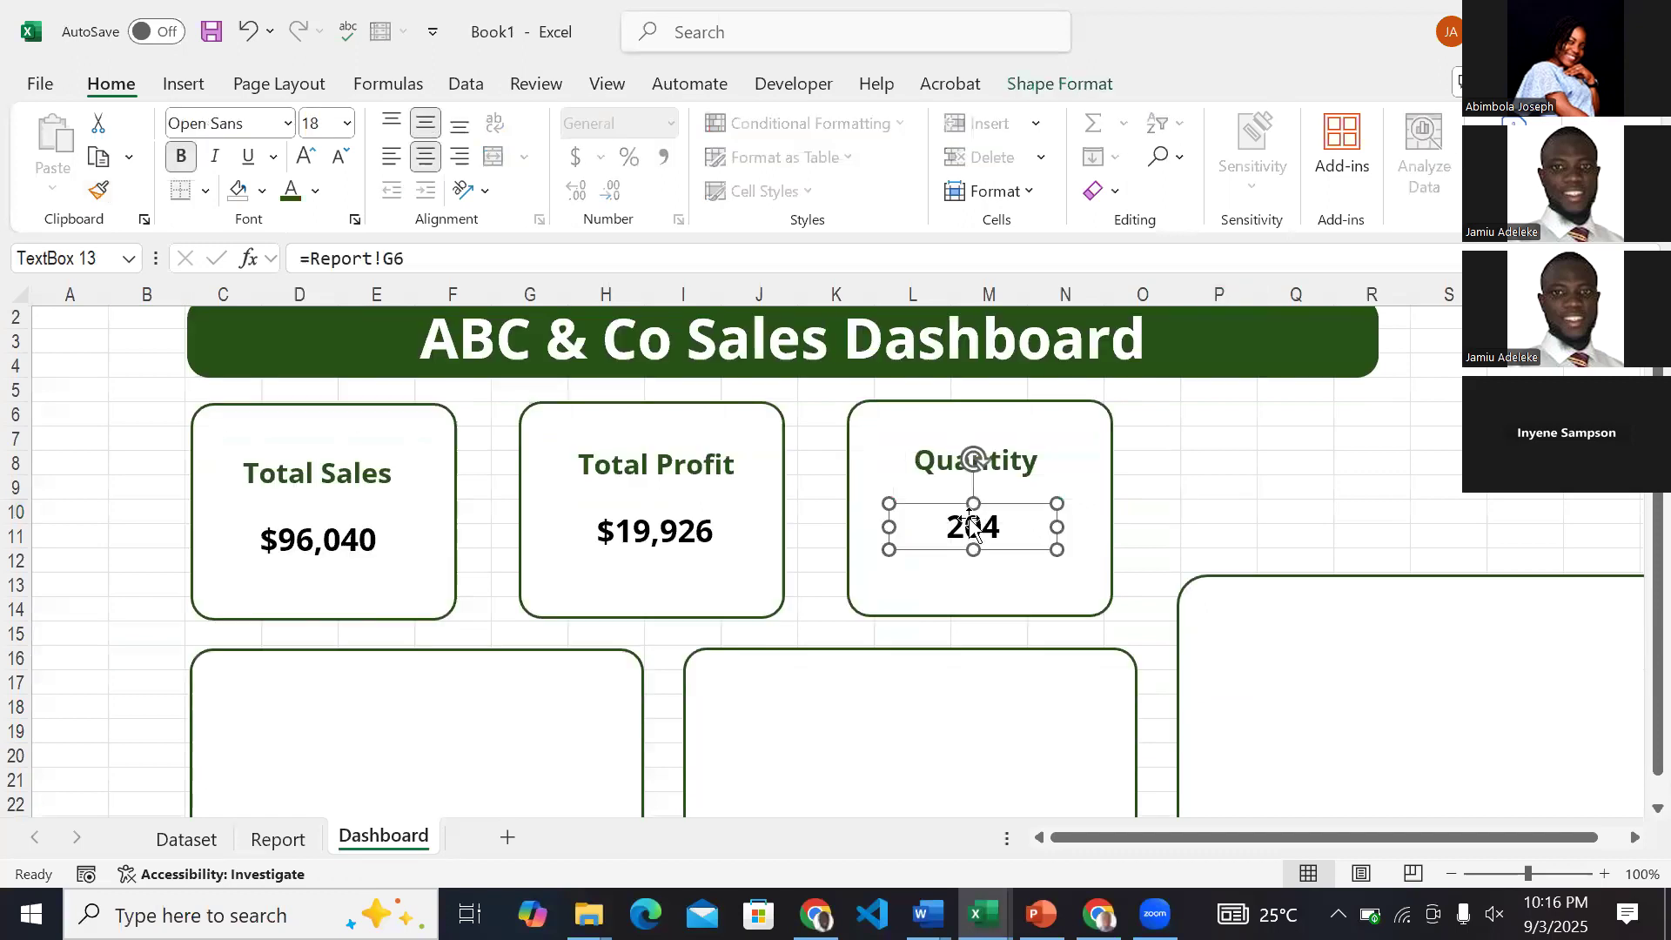
click(1156, 444)
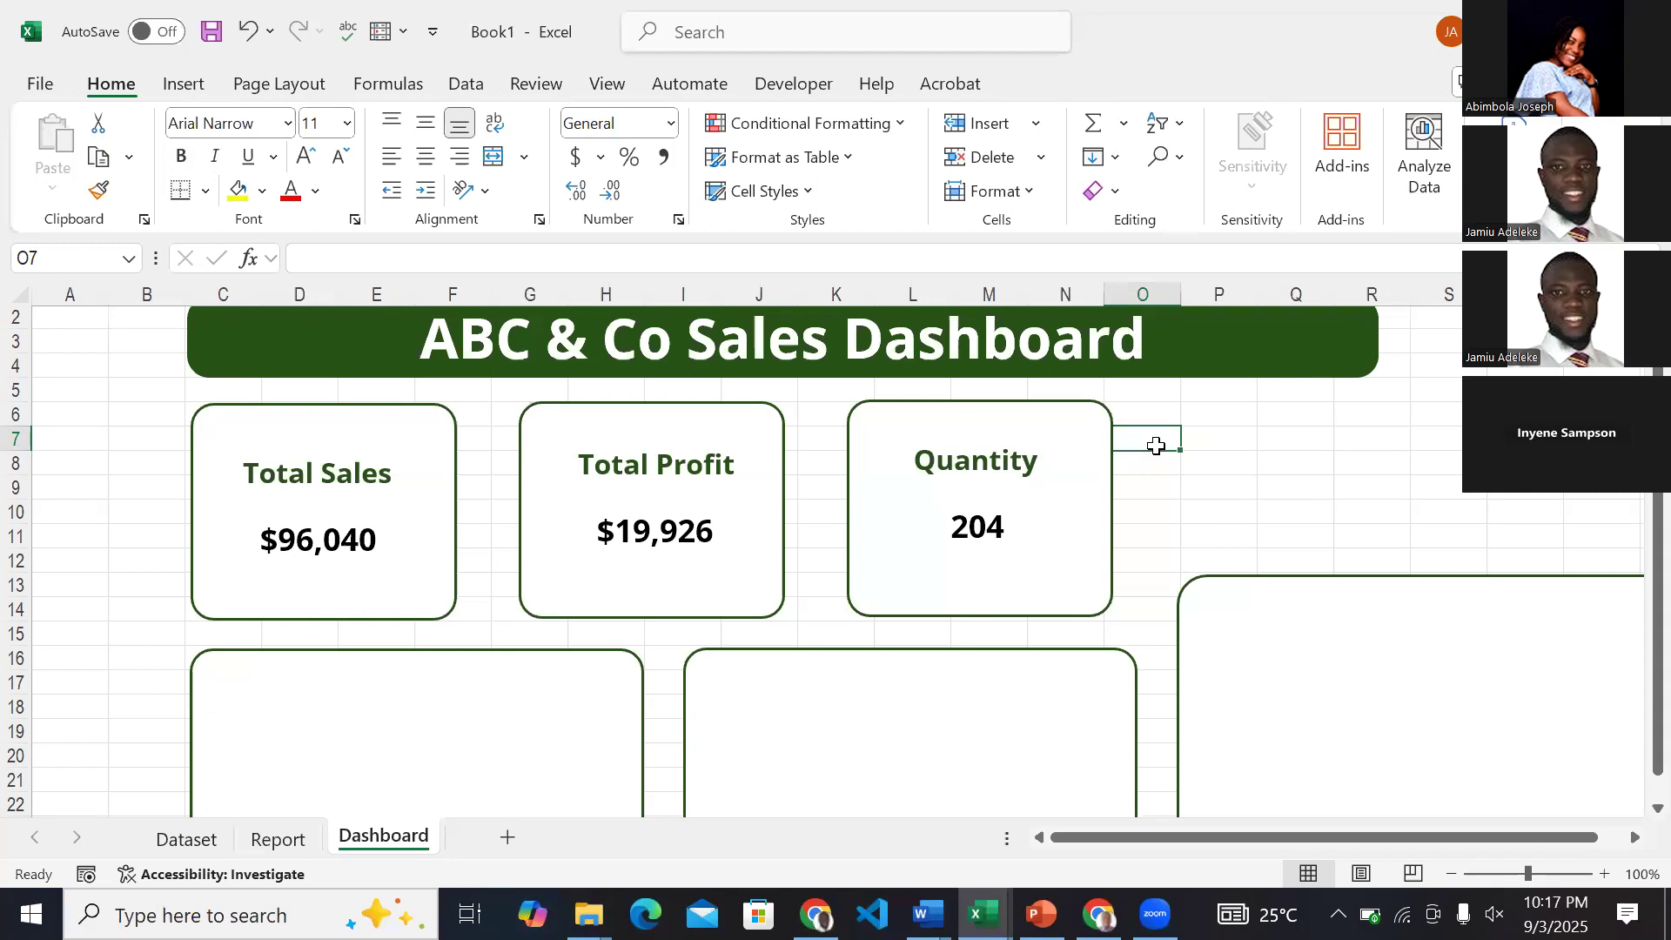
scroll(1156, 446, down, 2)
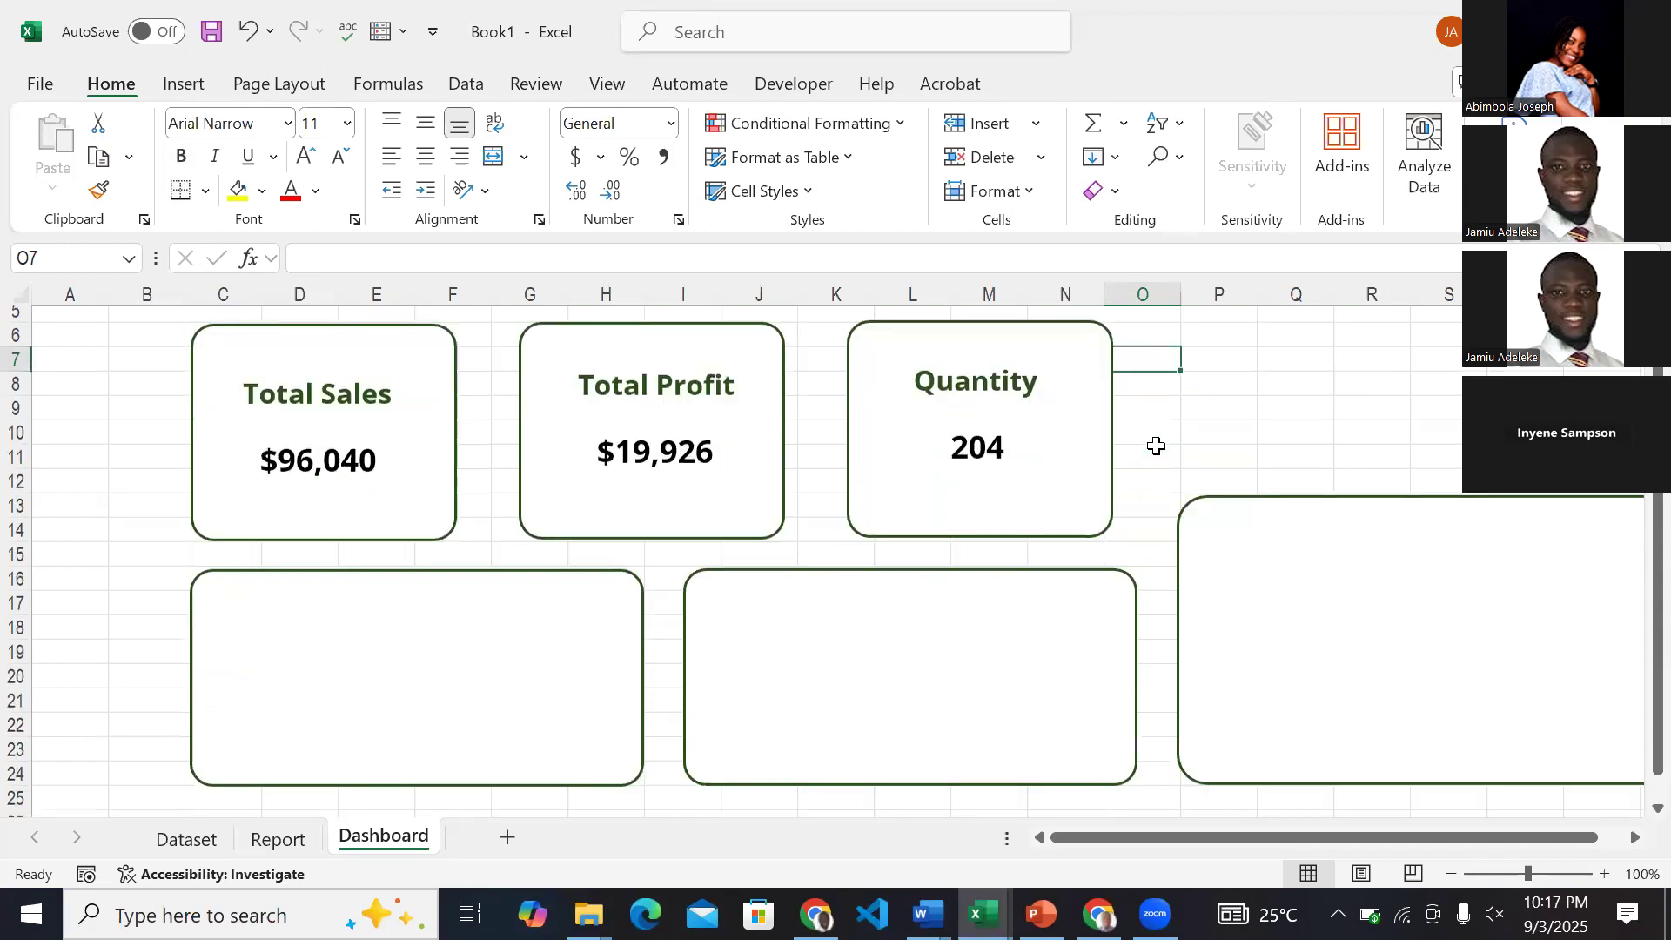
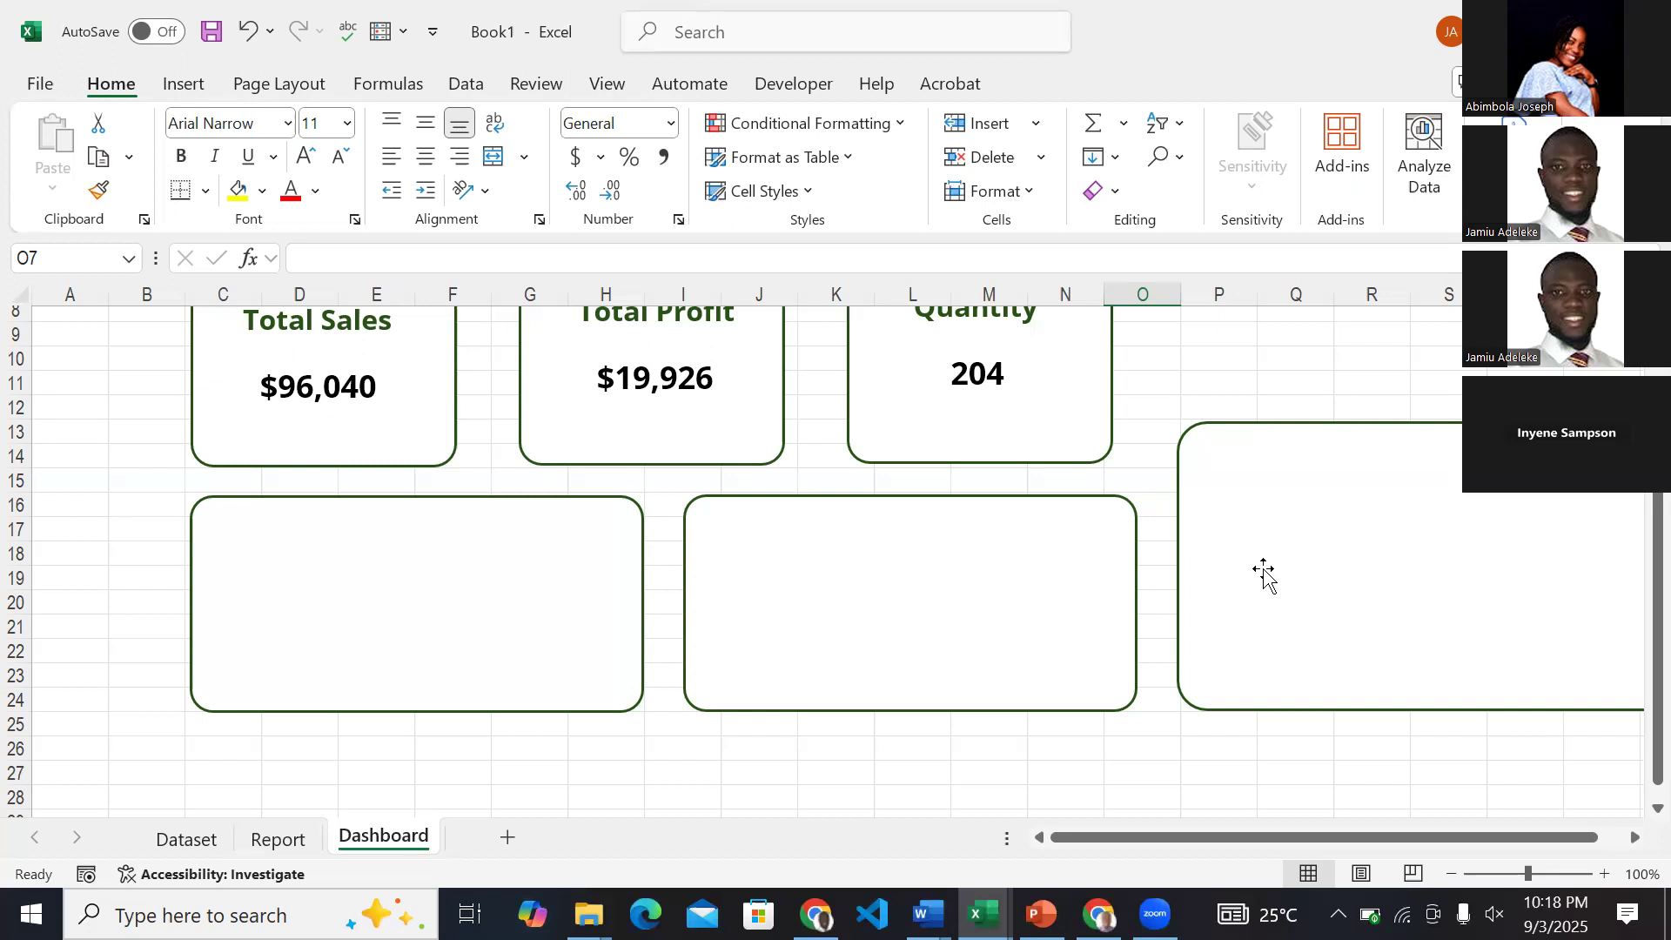
Review the finished sales dashboard in the ExcelDashboardZart workbook as a reference, and return to Book1.
click(982, 914)
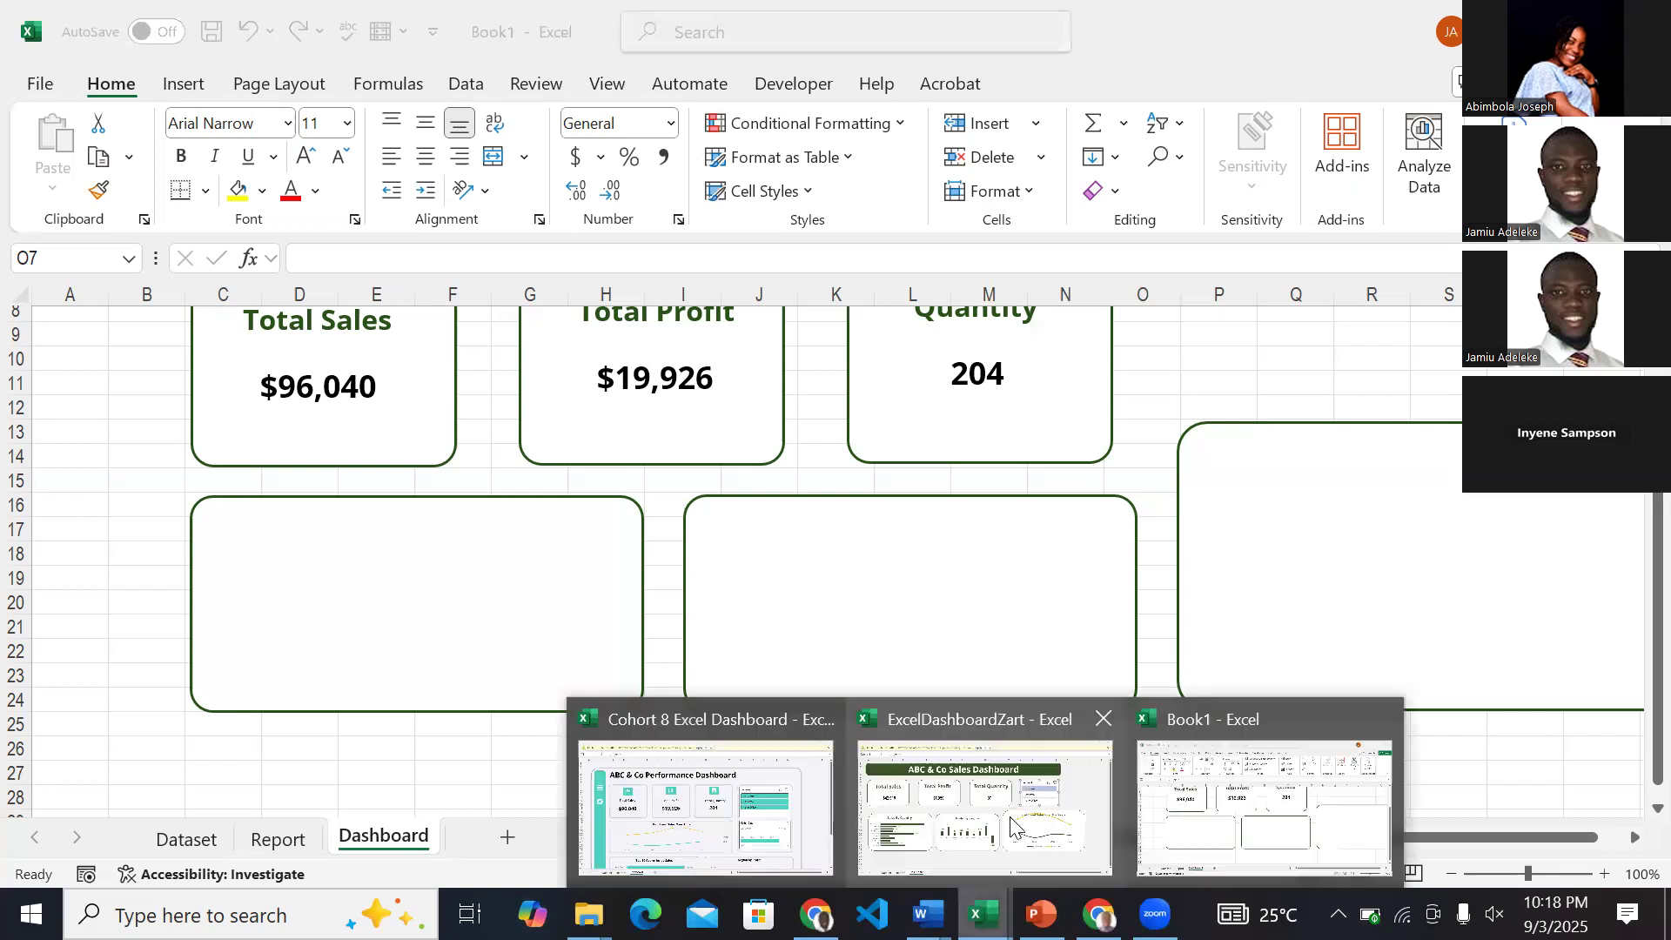
click(1011, 828)
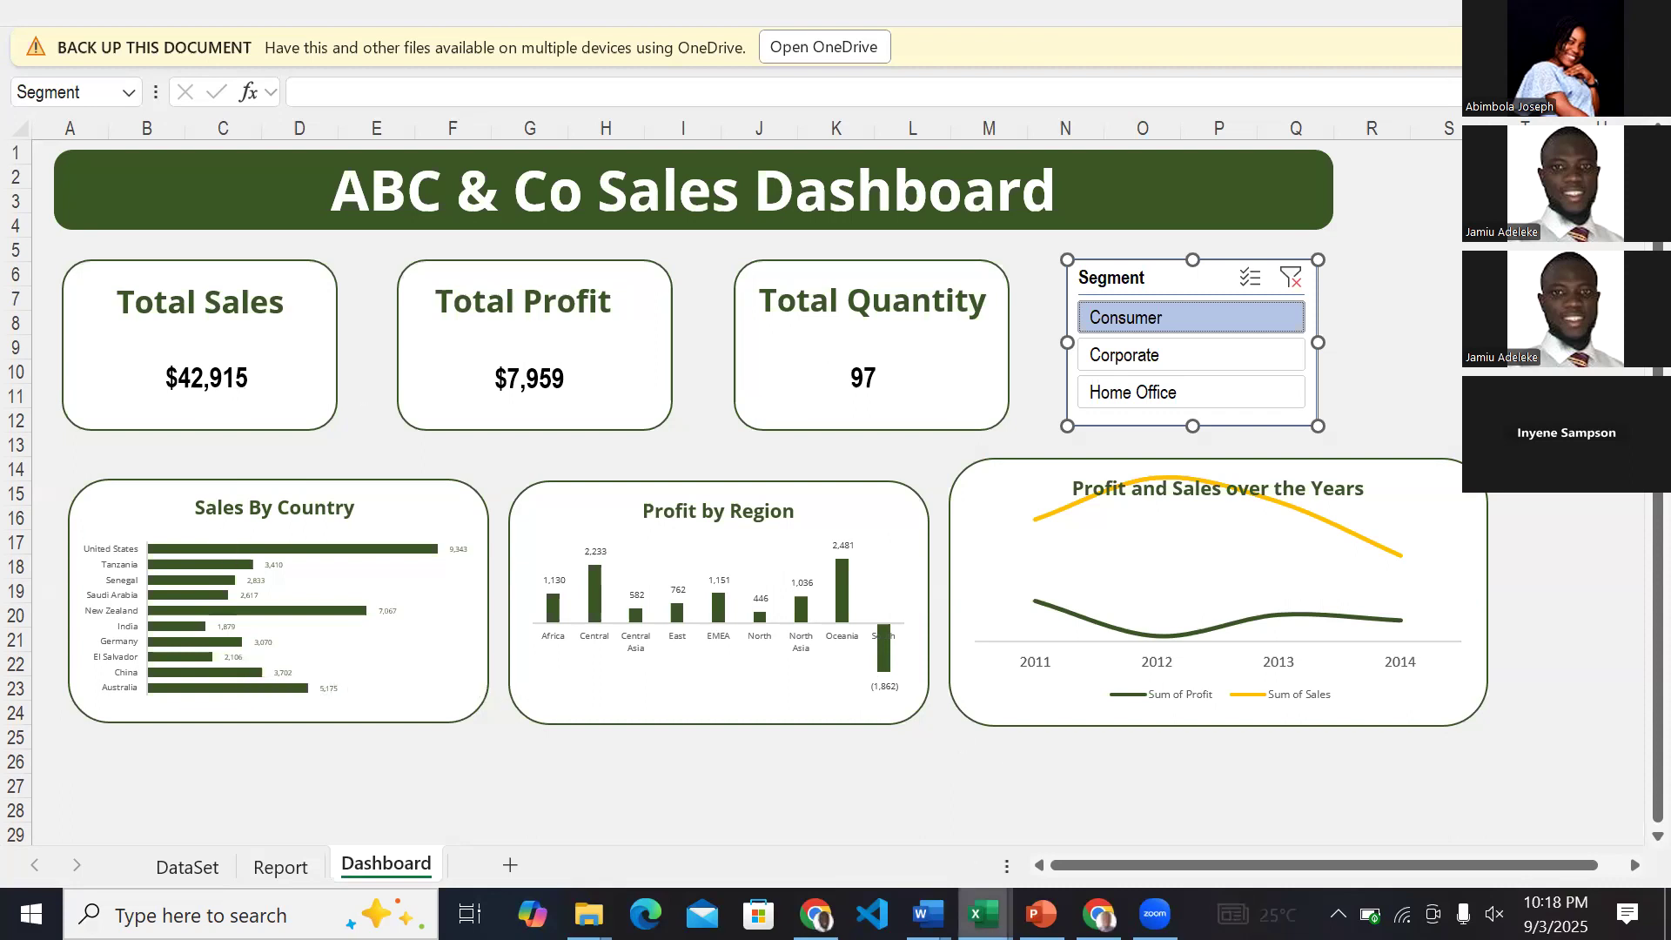
mouse_move(982, 912)
click(1180, 836)
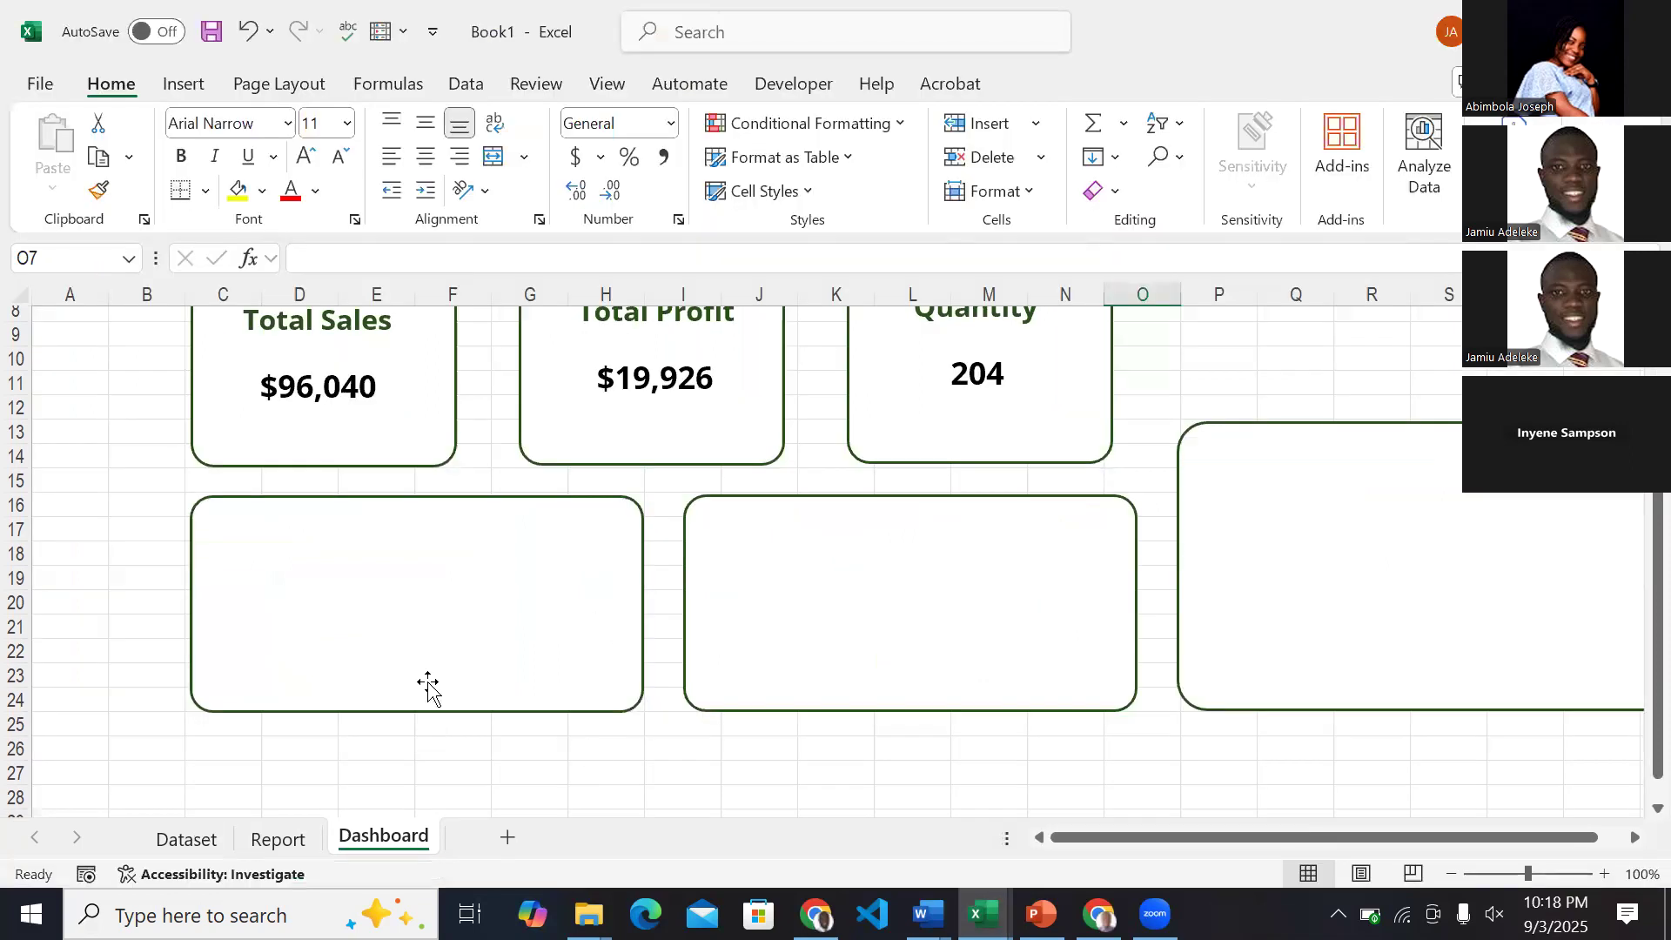
Insert a clustered bar PivotChart from the Report sheet's pivot table of Sum of Sales by country.
scroll(429, 687, up, 3)
click(261, 841)
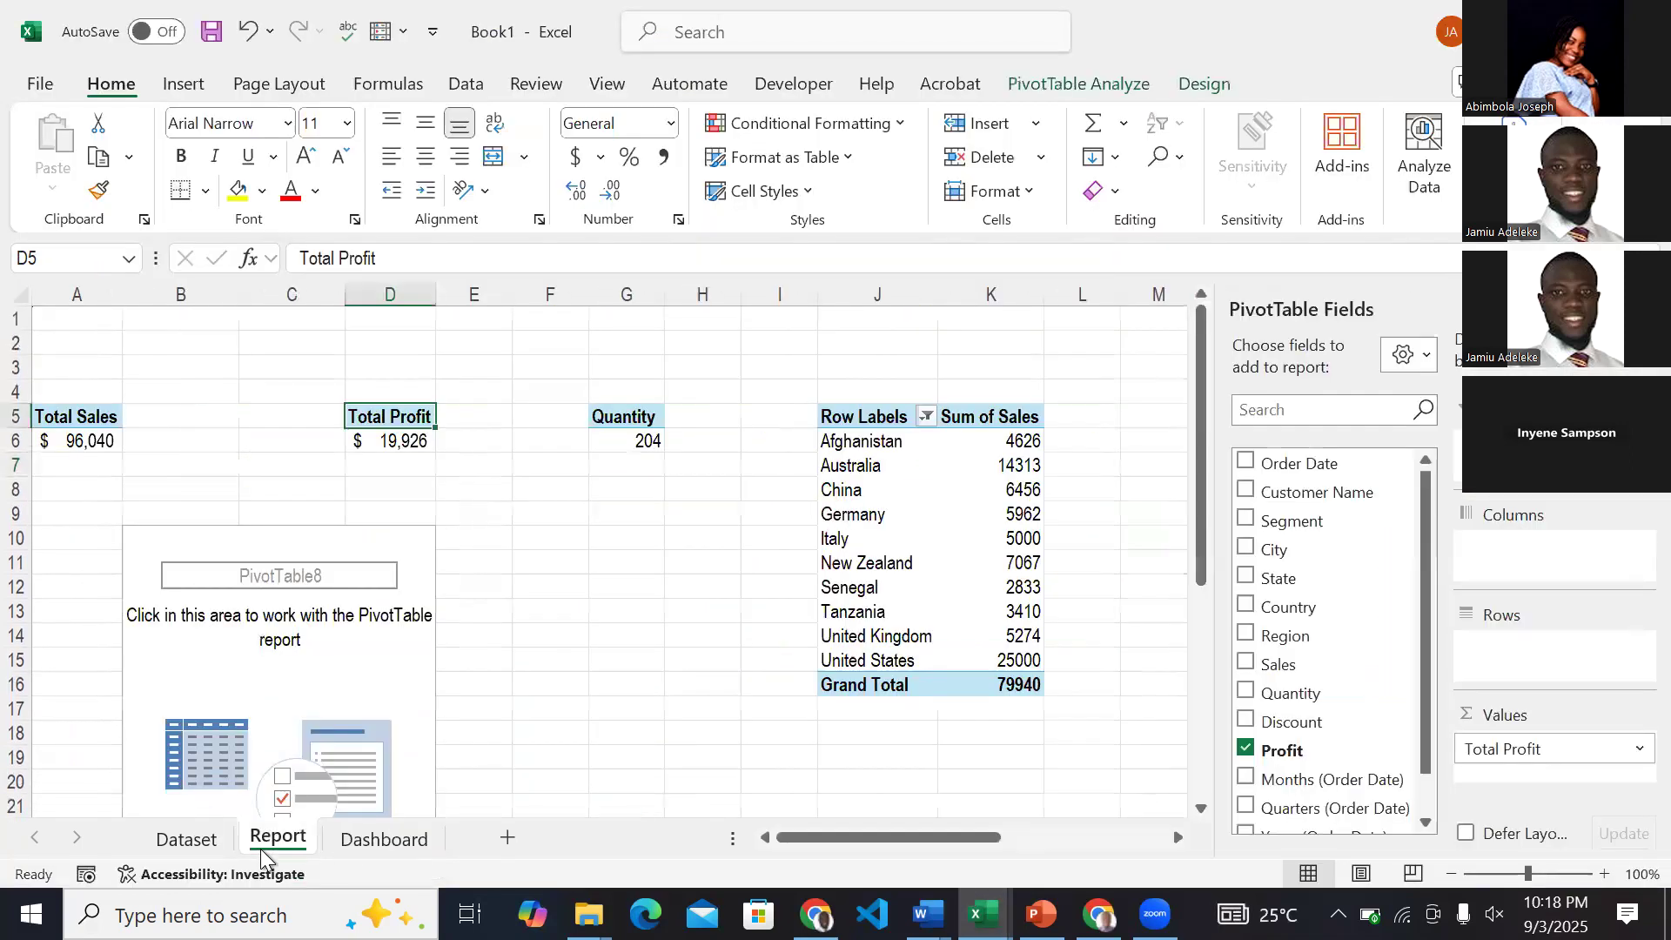
scroll(584, 705, right, 4)
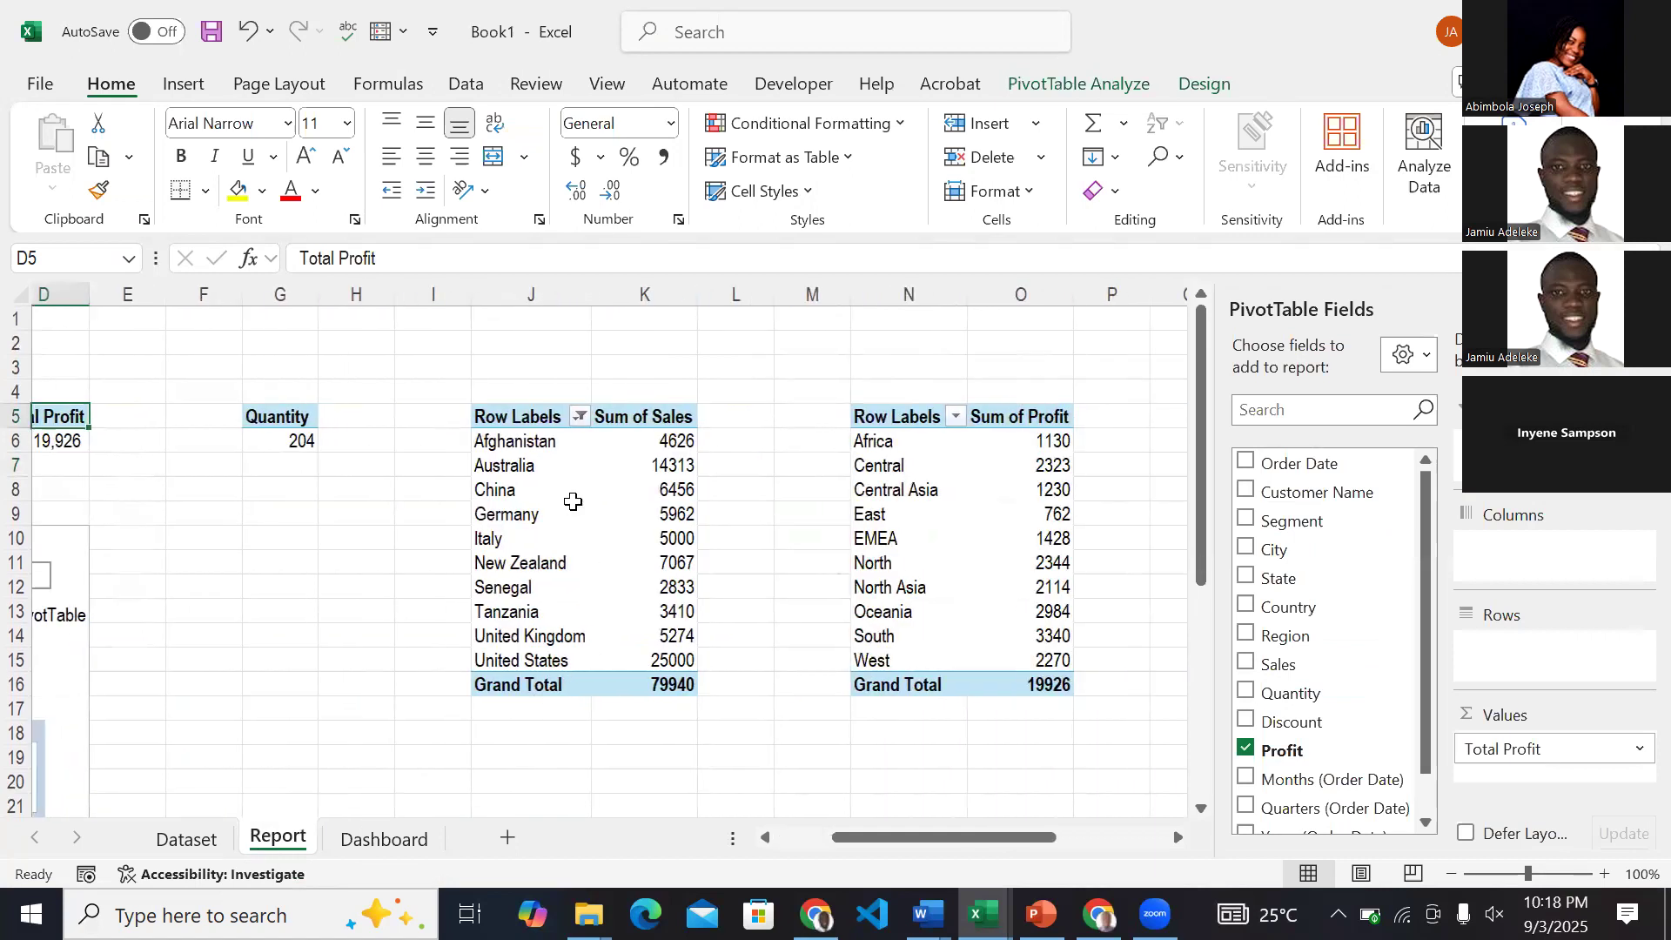
click(528, 500)
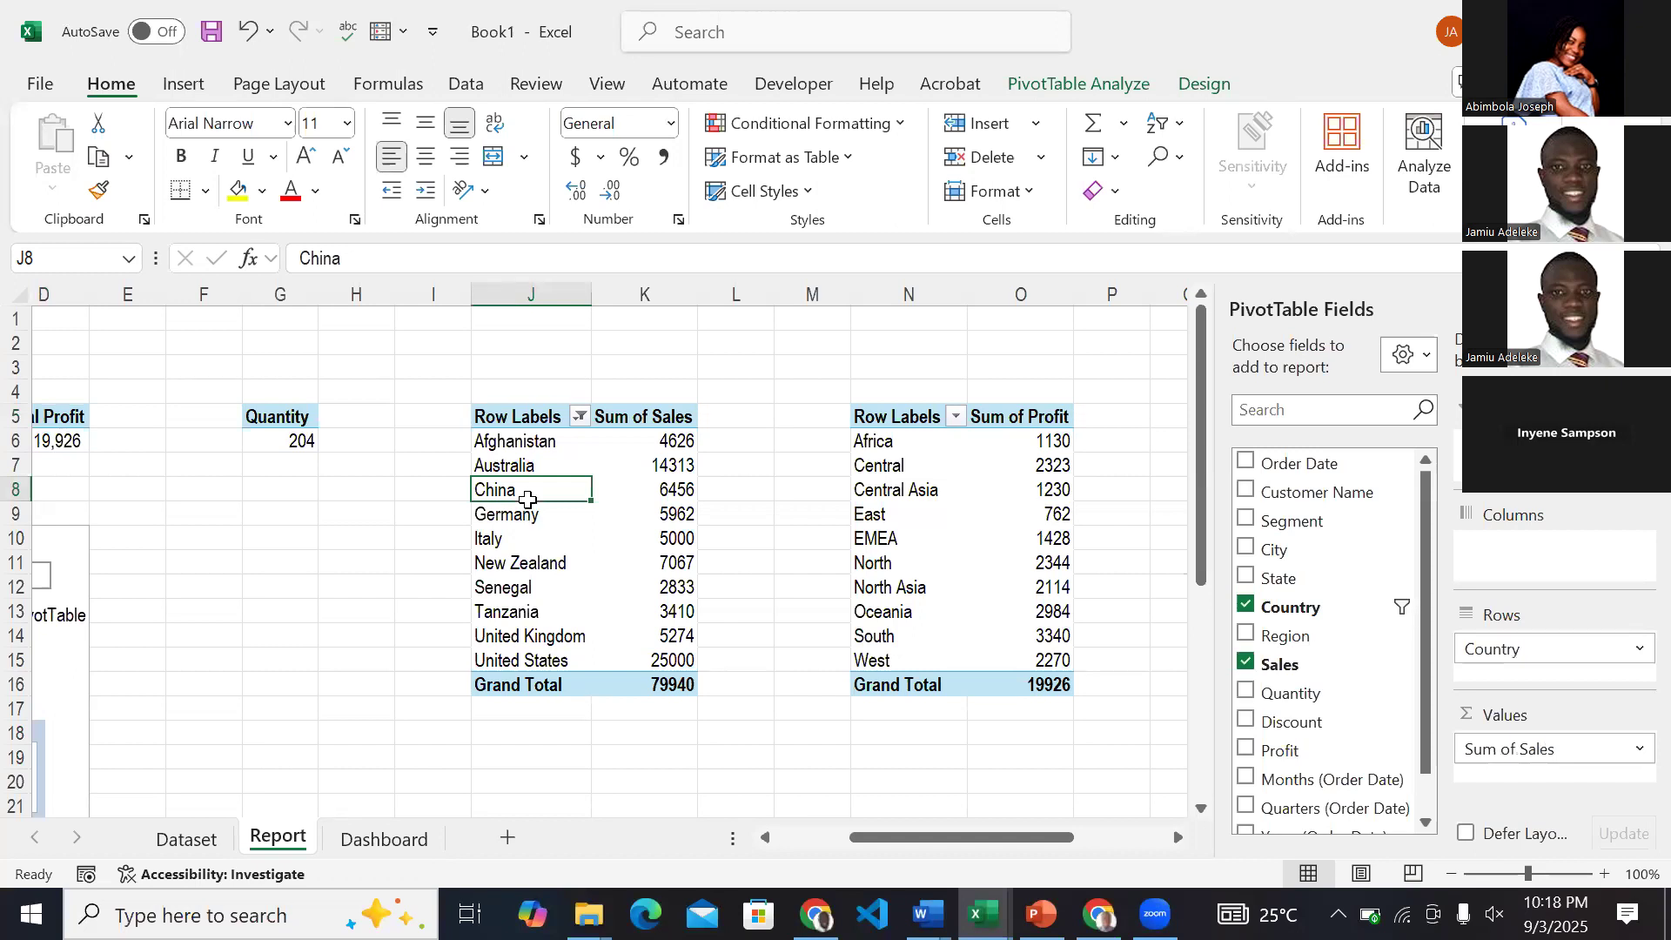
click(177, 96)
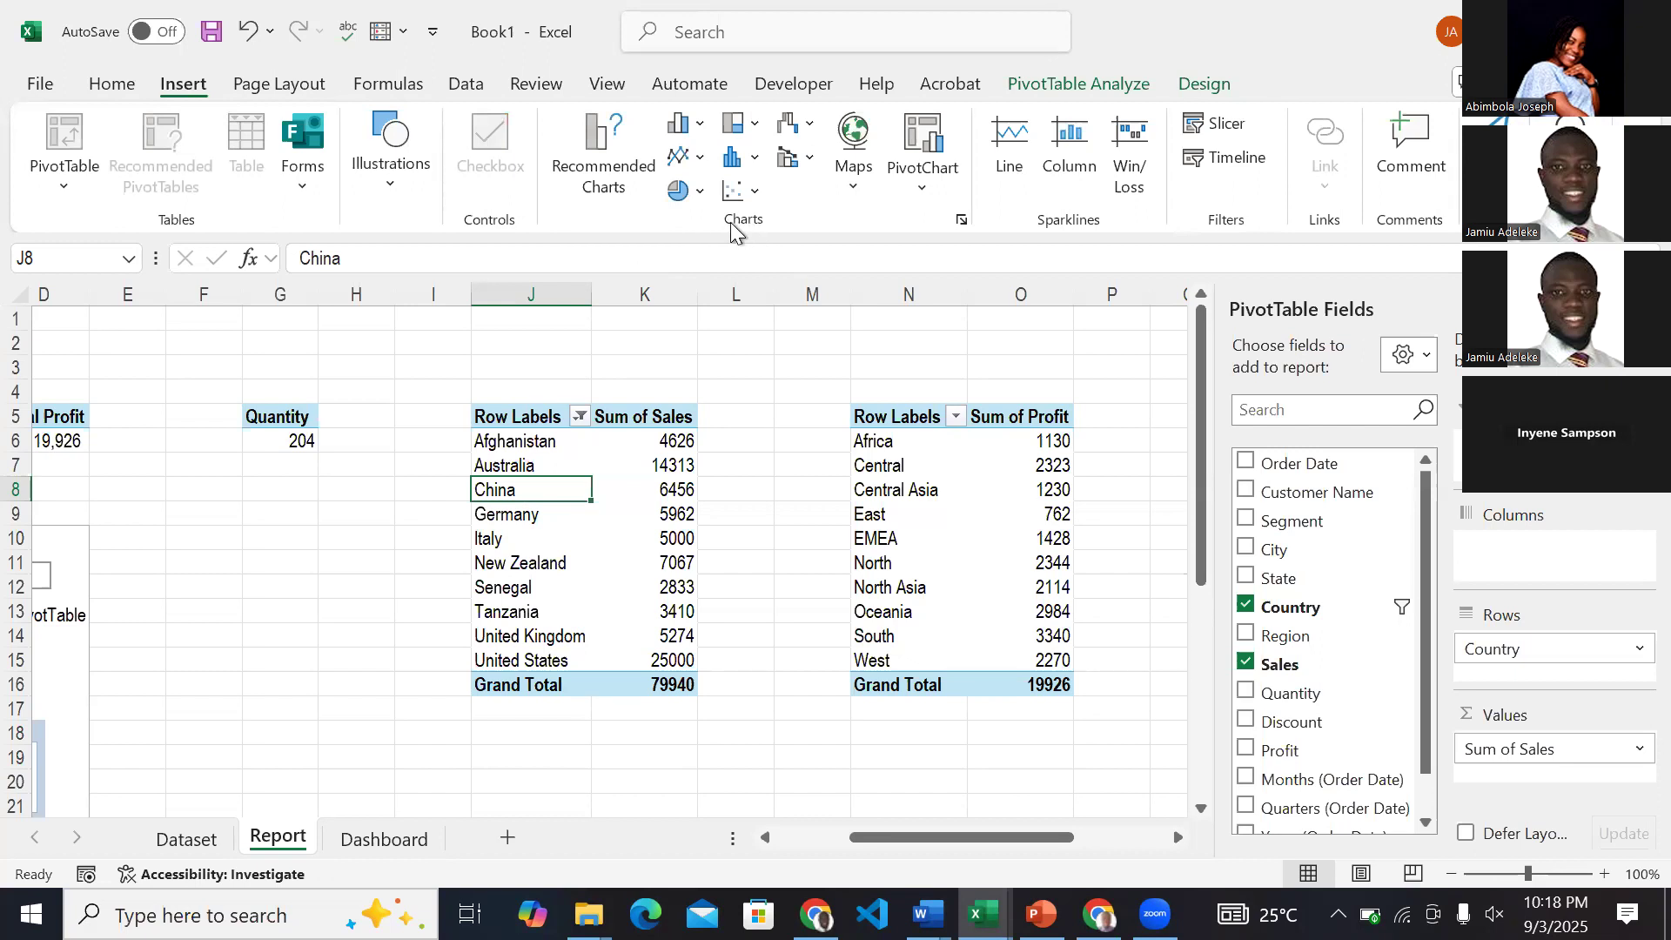
click(962, 220)
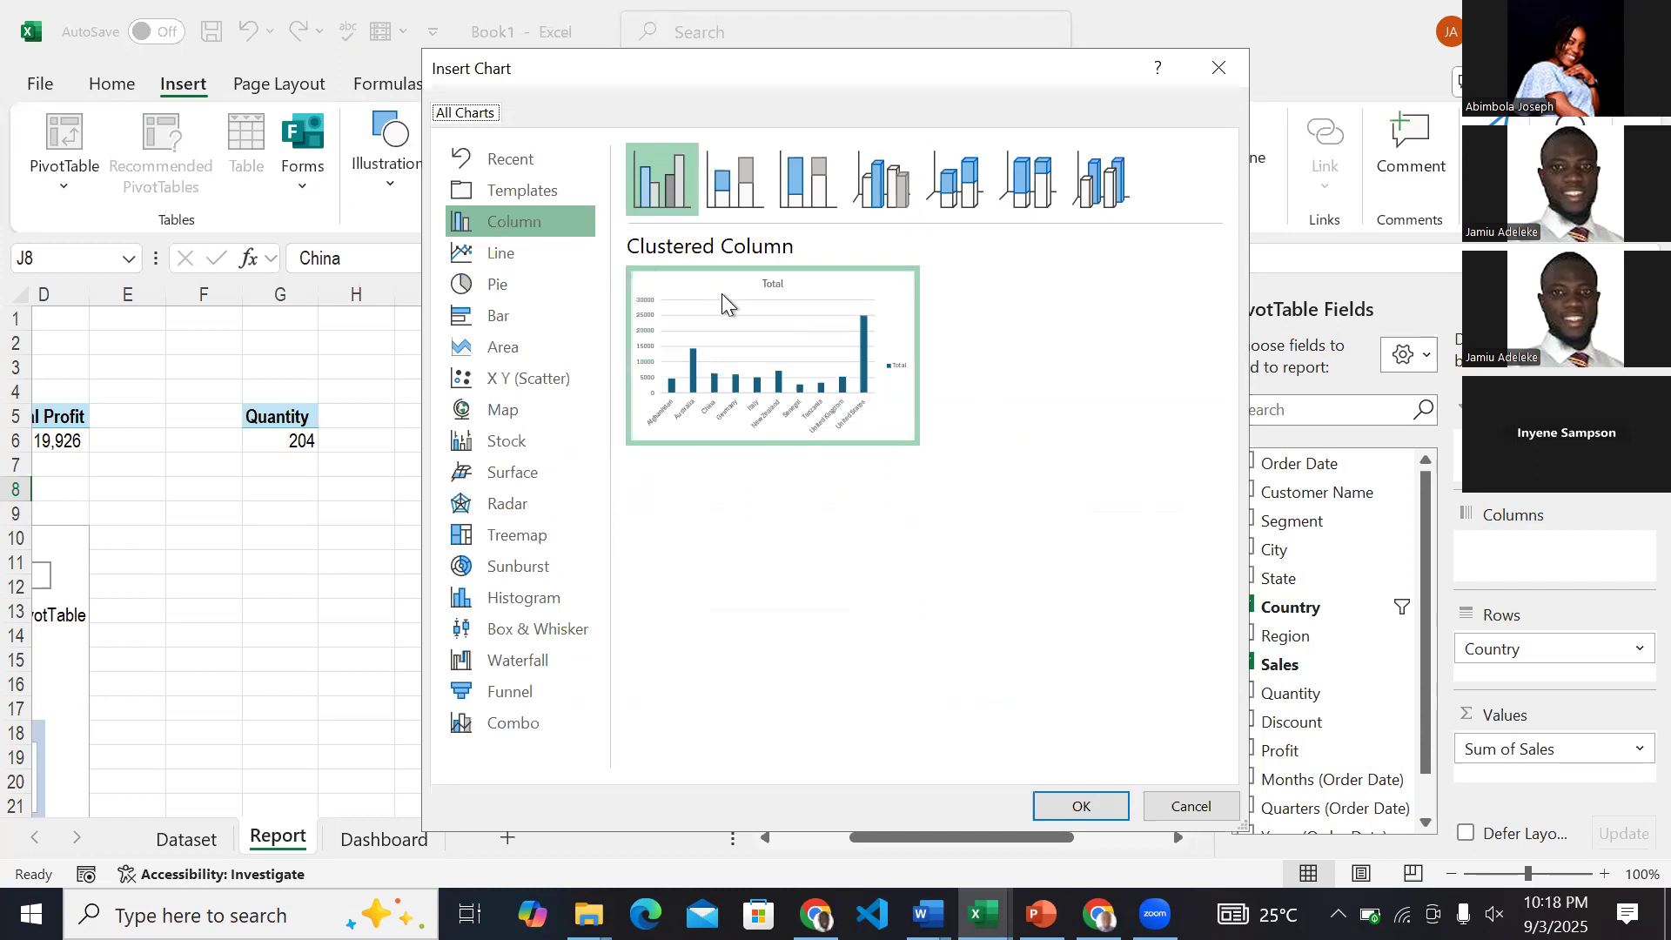
click(514, 321)
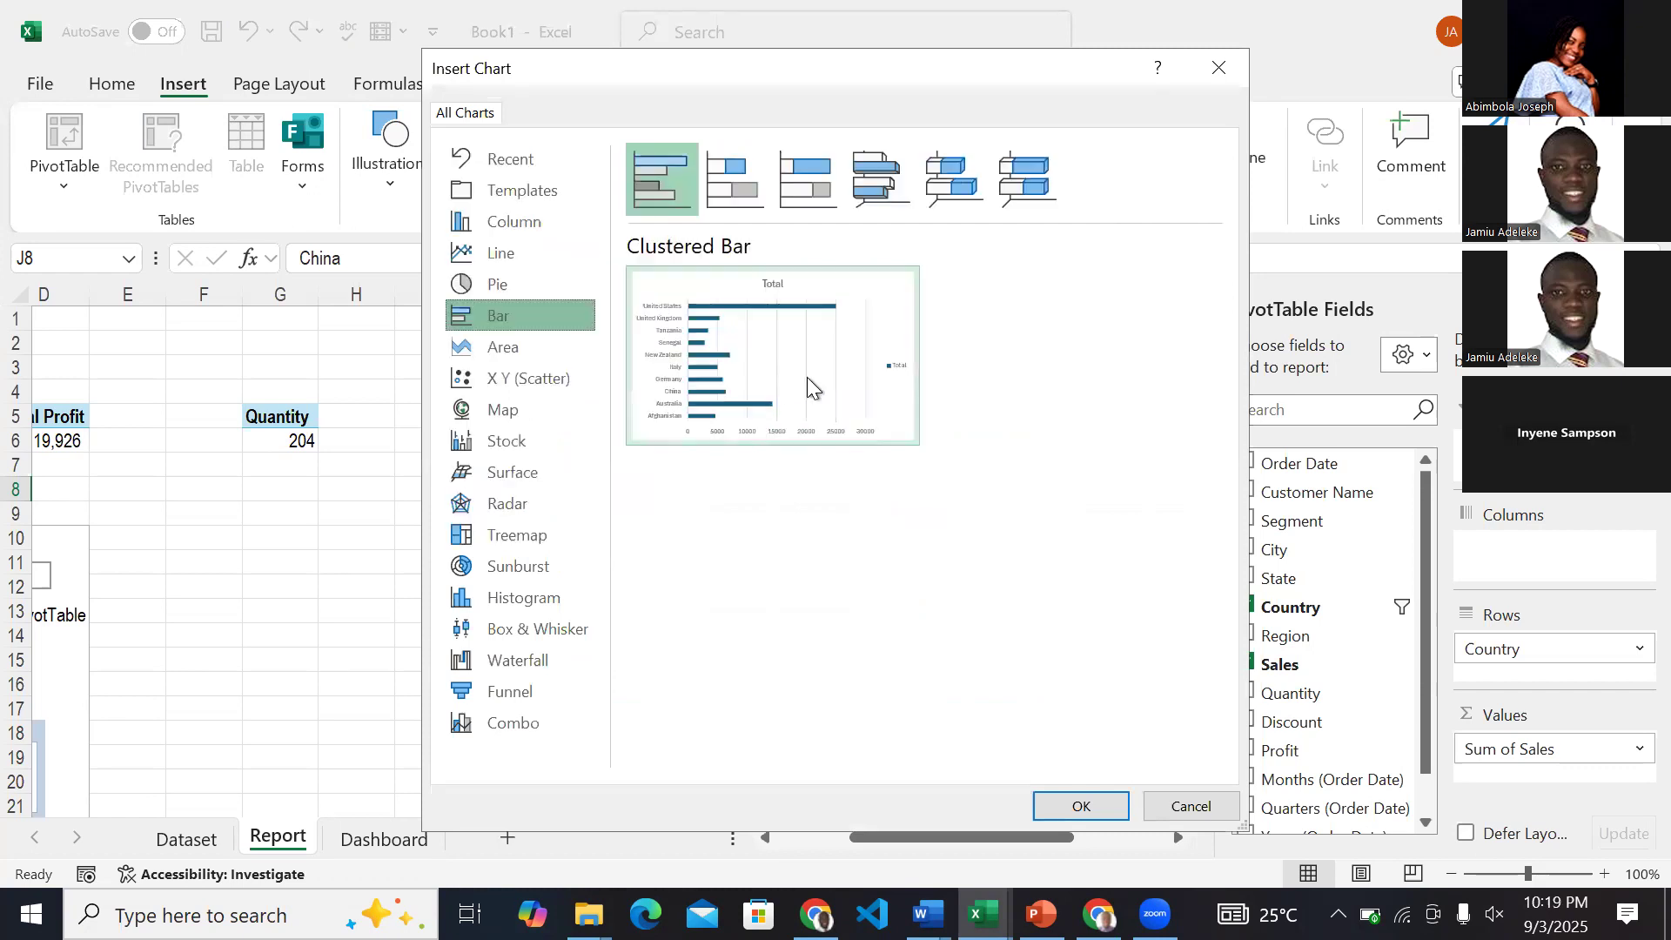
click(493, 224)
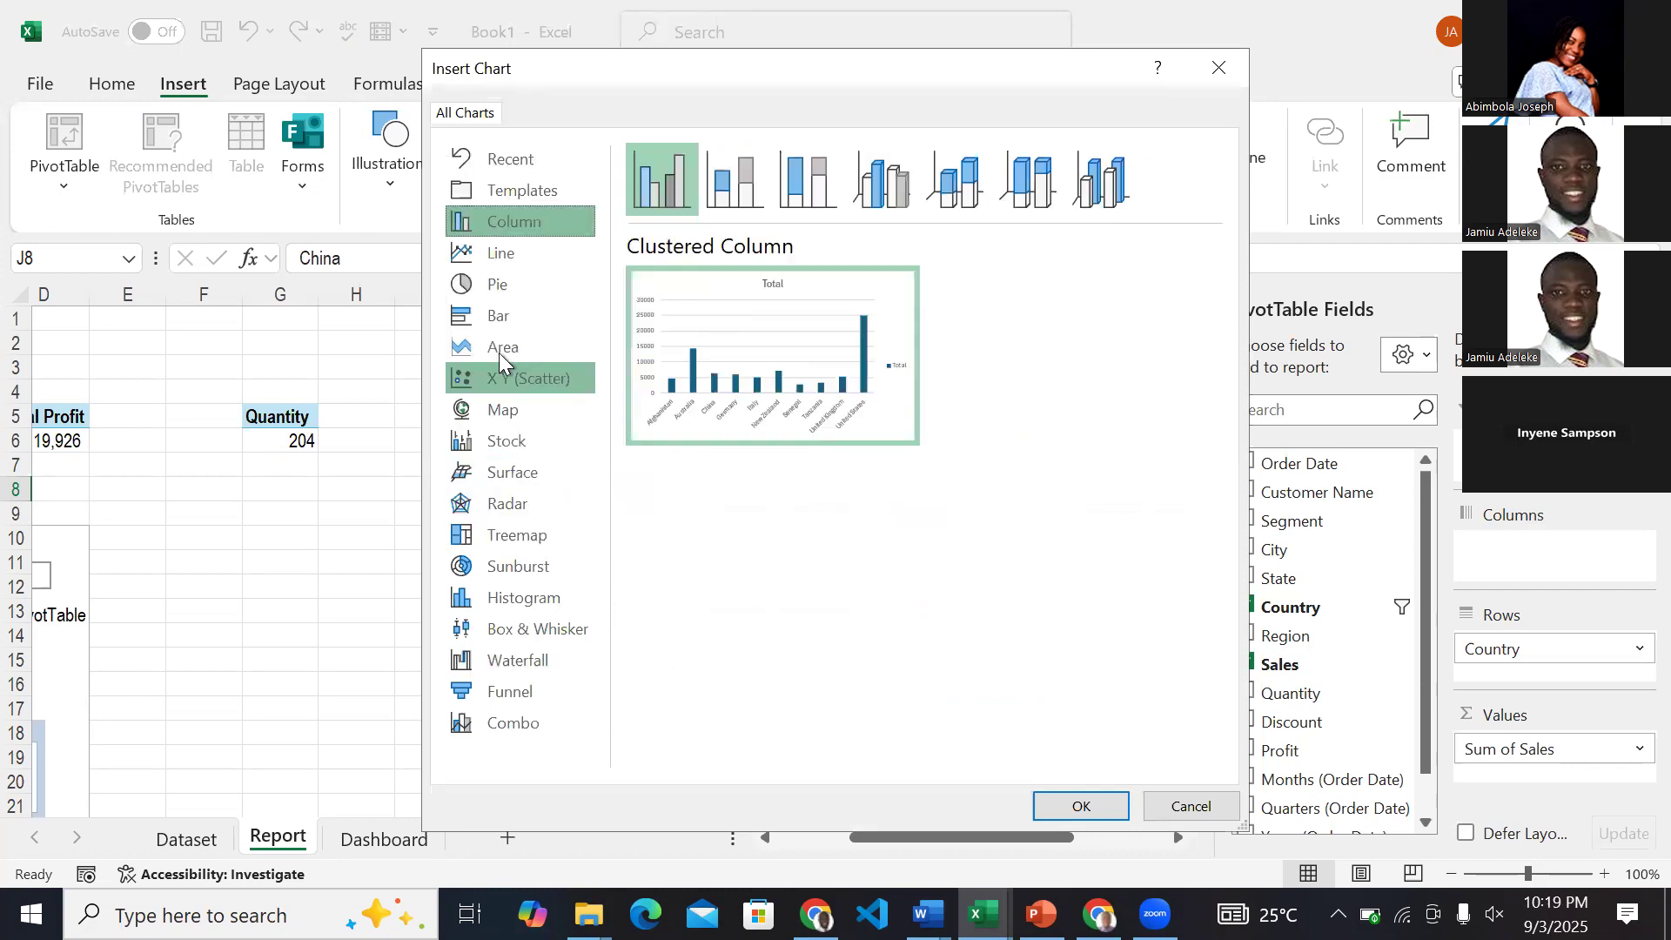
click(493, 325)
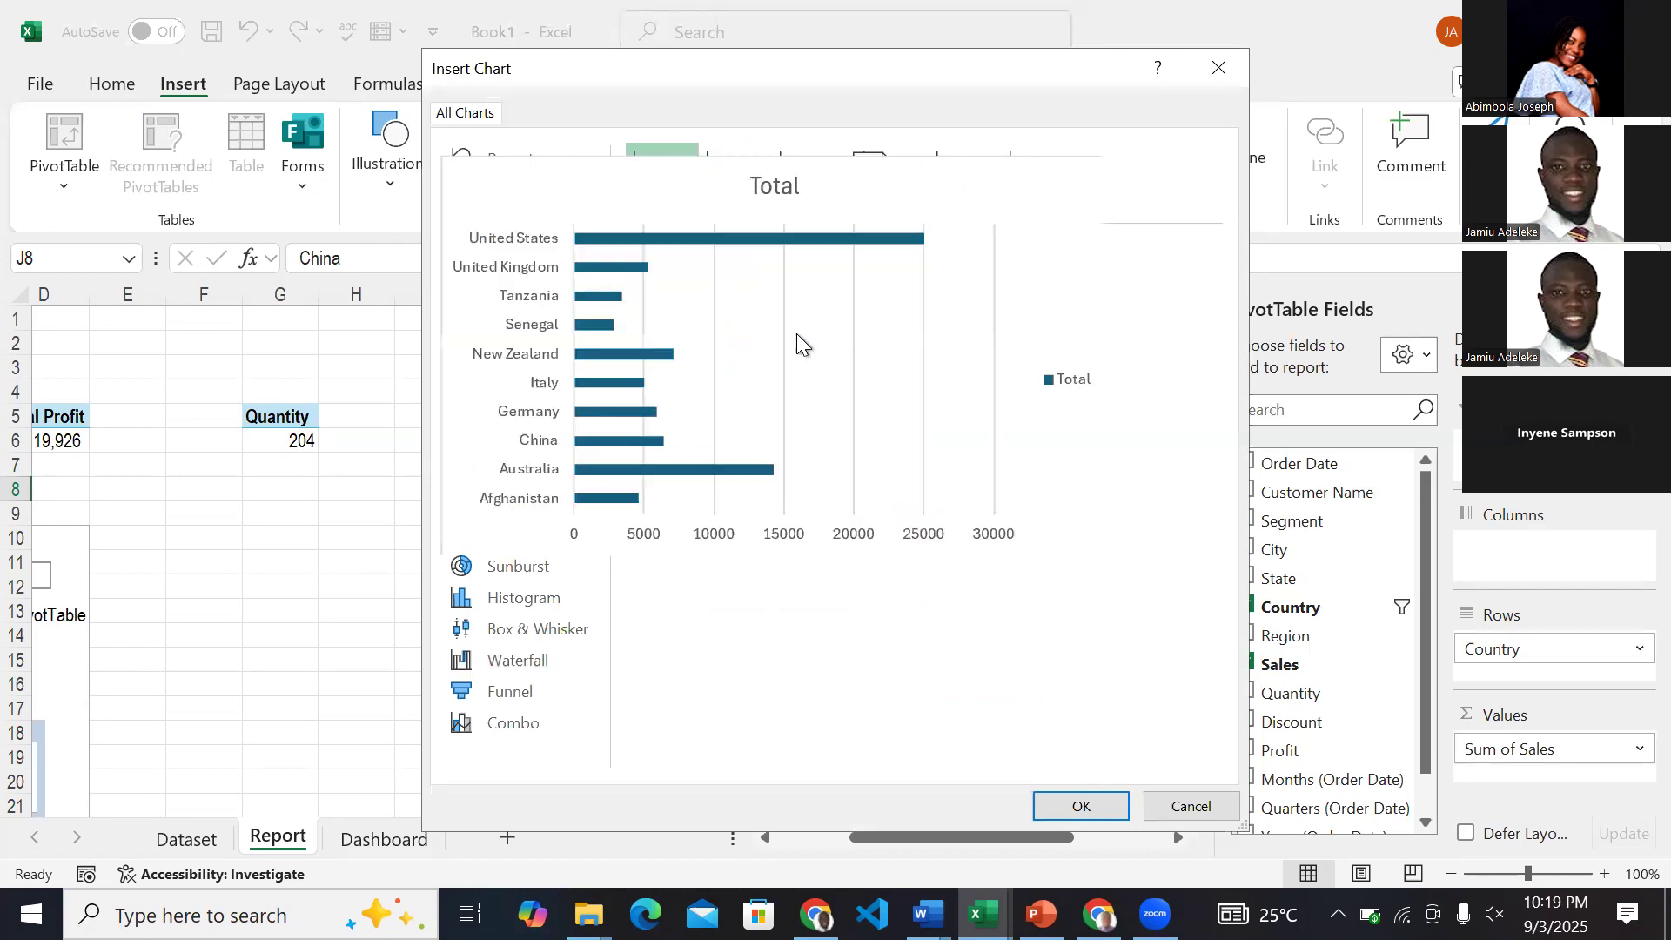
click(1057, 805)
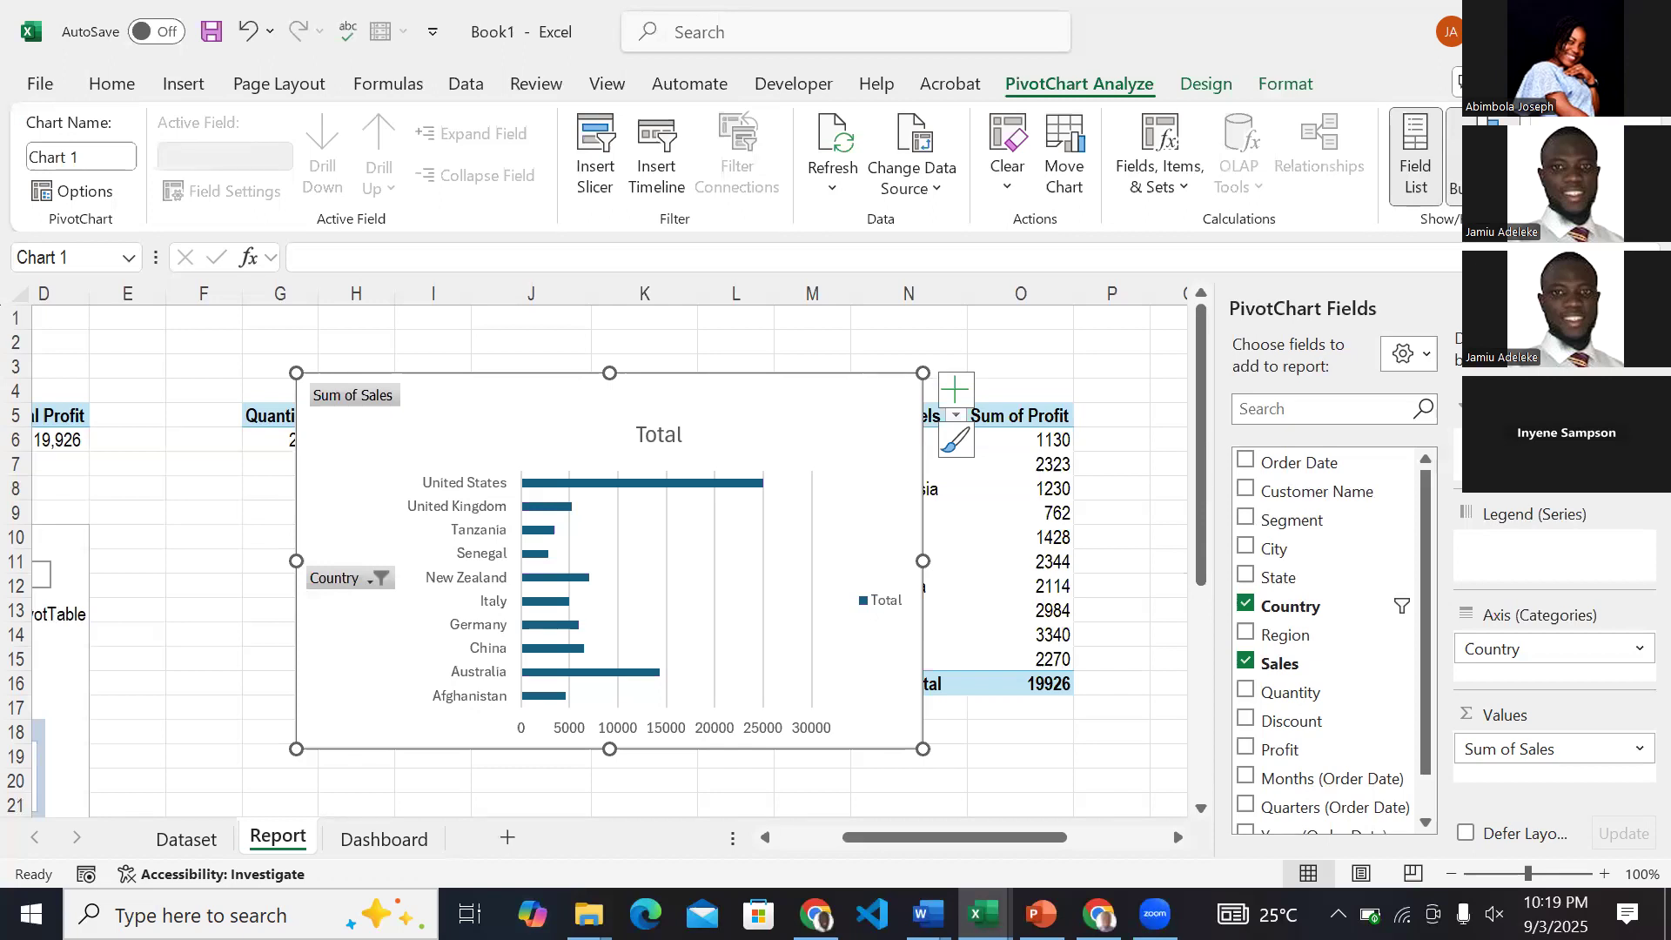
Hide the chart's field buttons and remove its value axis, legend and gridlines.
click(1486, 137)
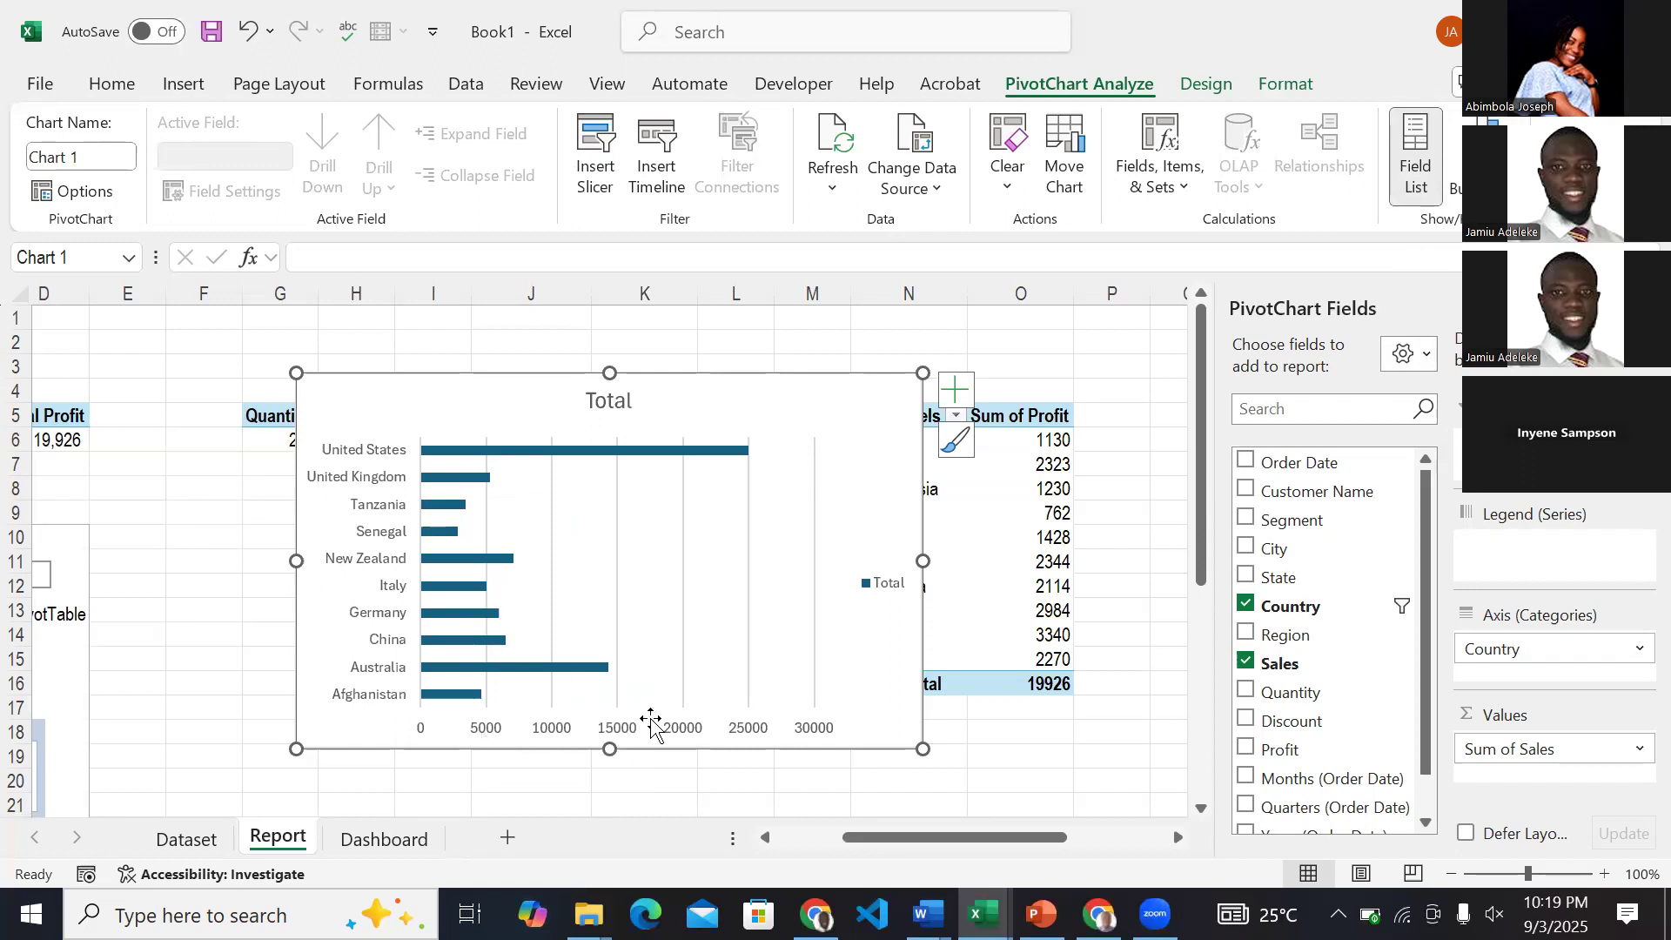
click(623, 729)
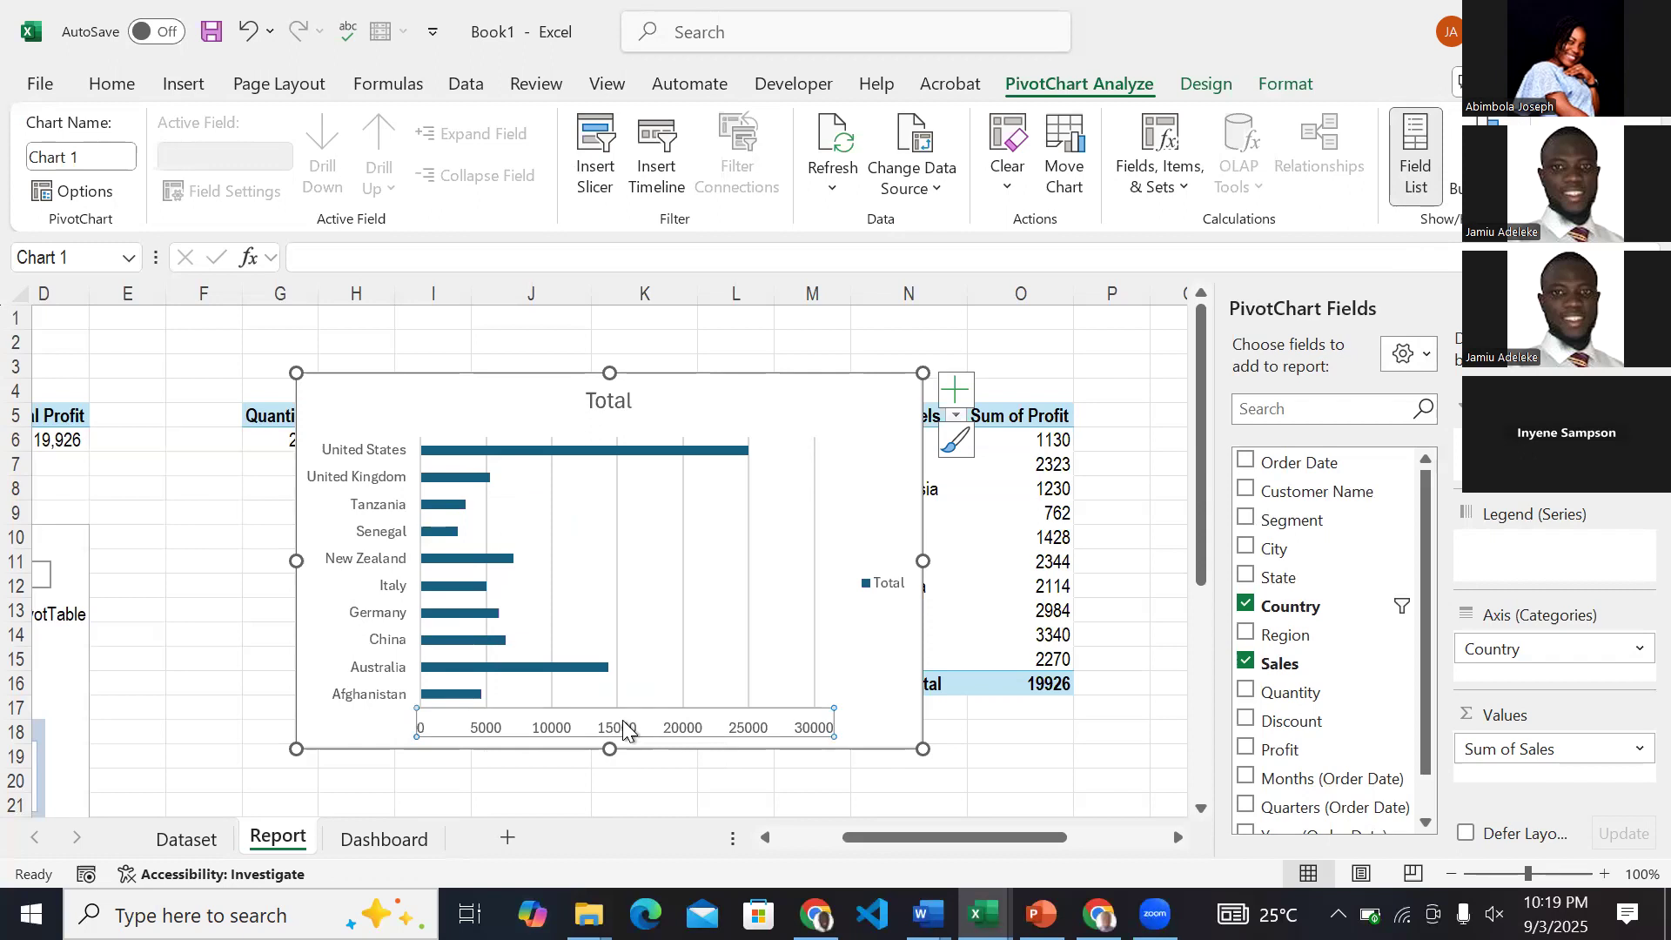
key(Delete)
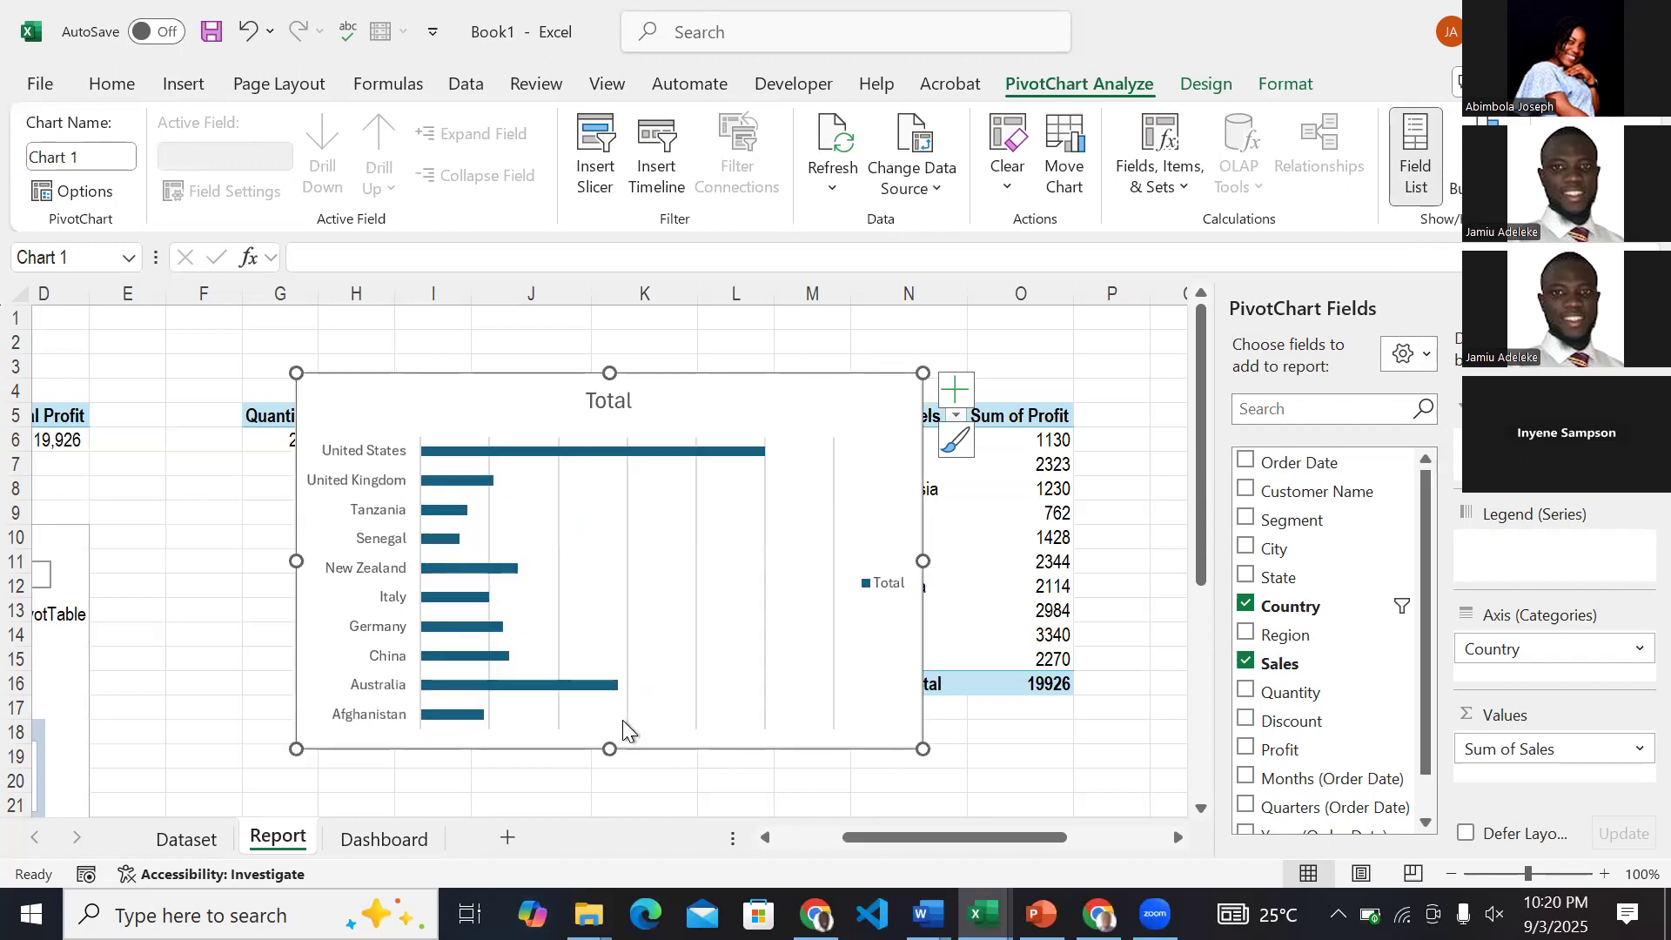
click(886, 585)
key(Delete)
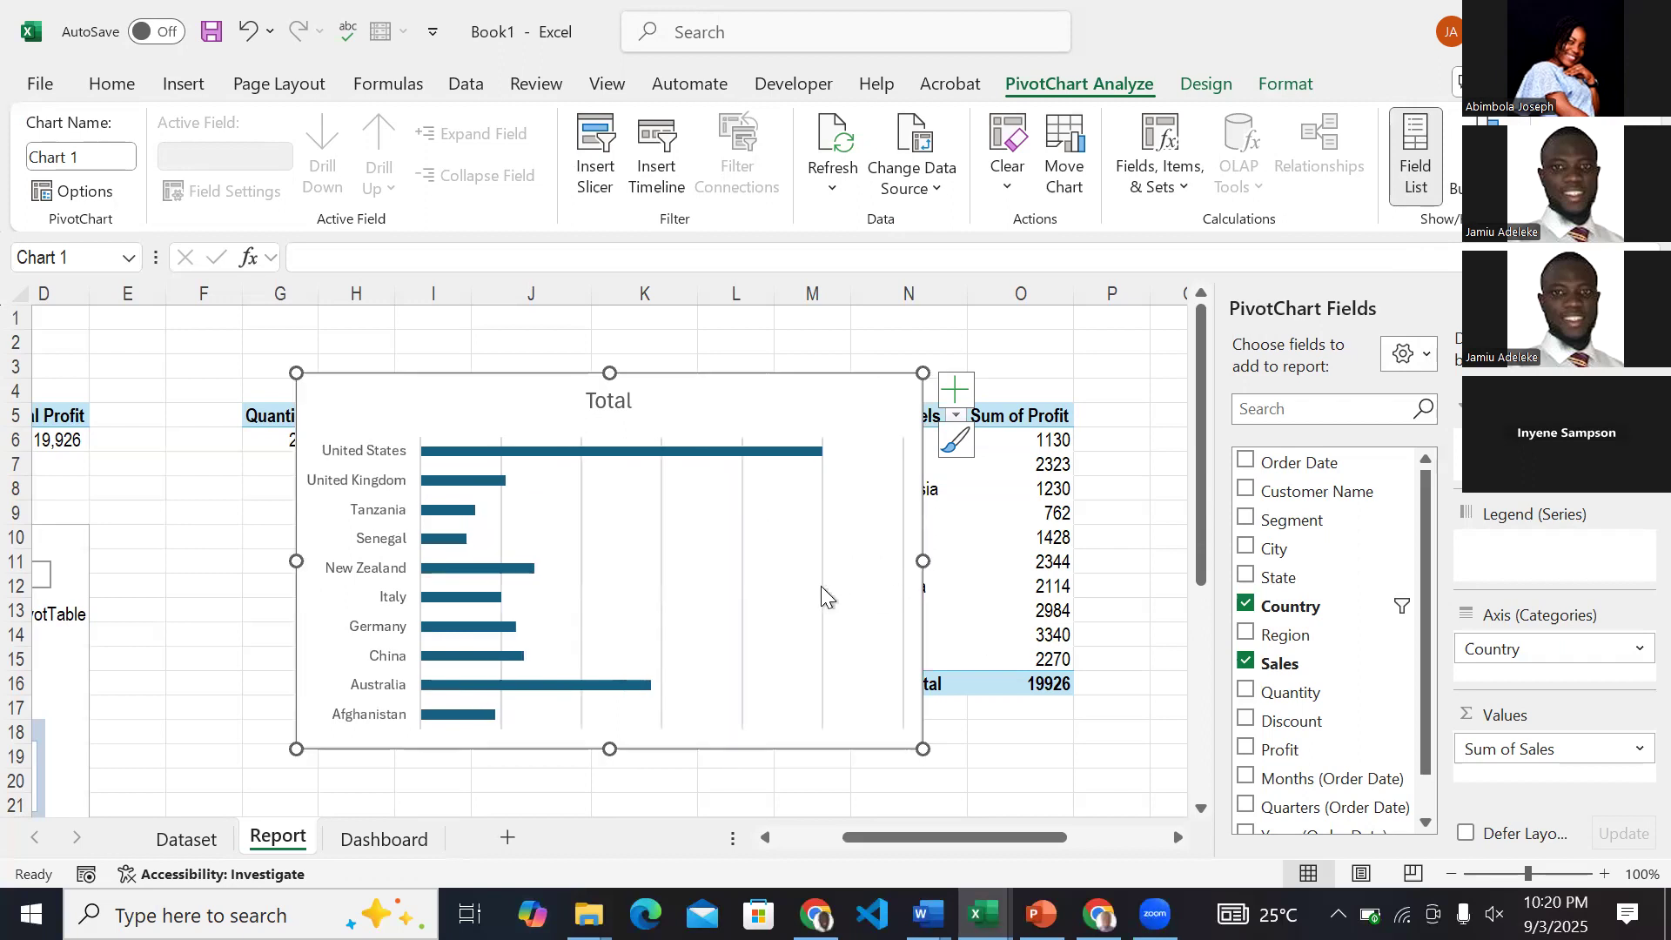
click(822, 588)
key(Delete)
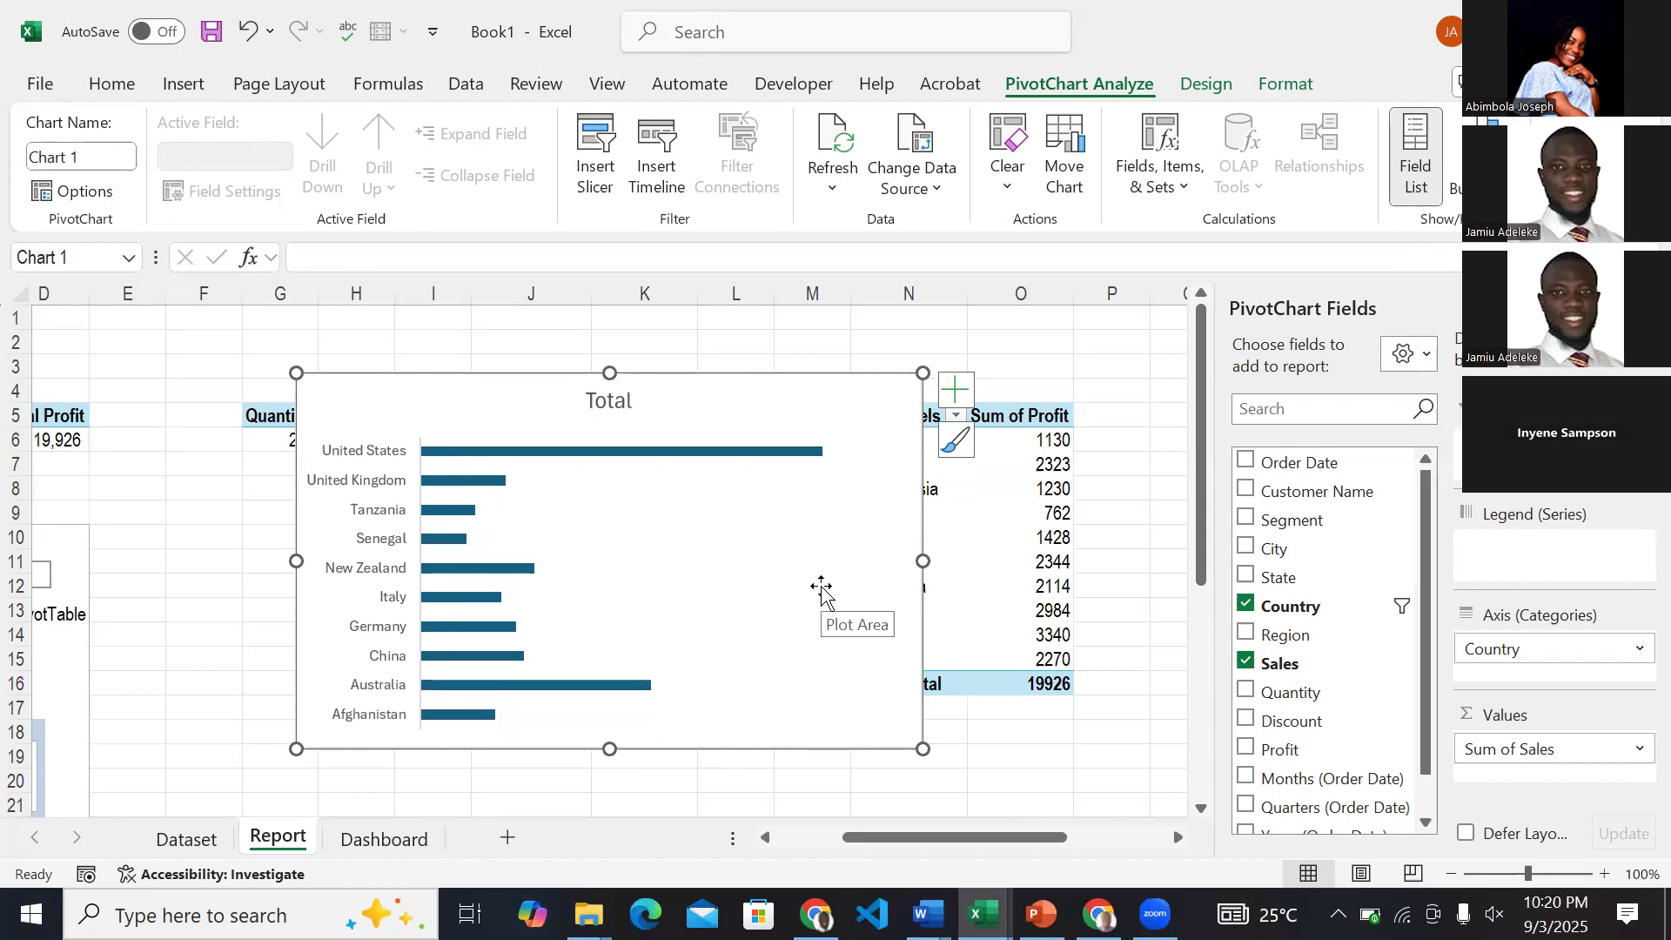
Replace the chart title with Top 10 Sales by Country.
click(620, 400)
double_click(620, 400)
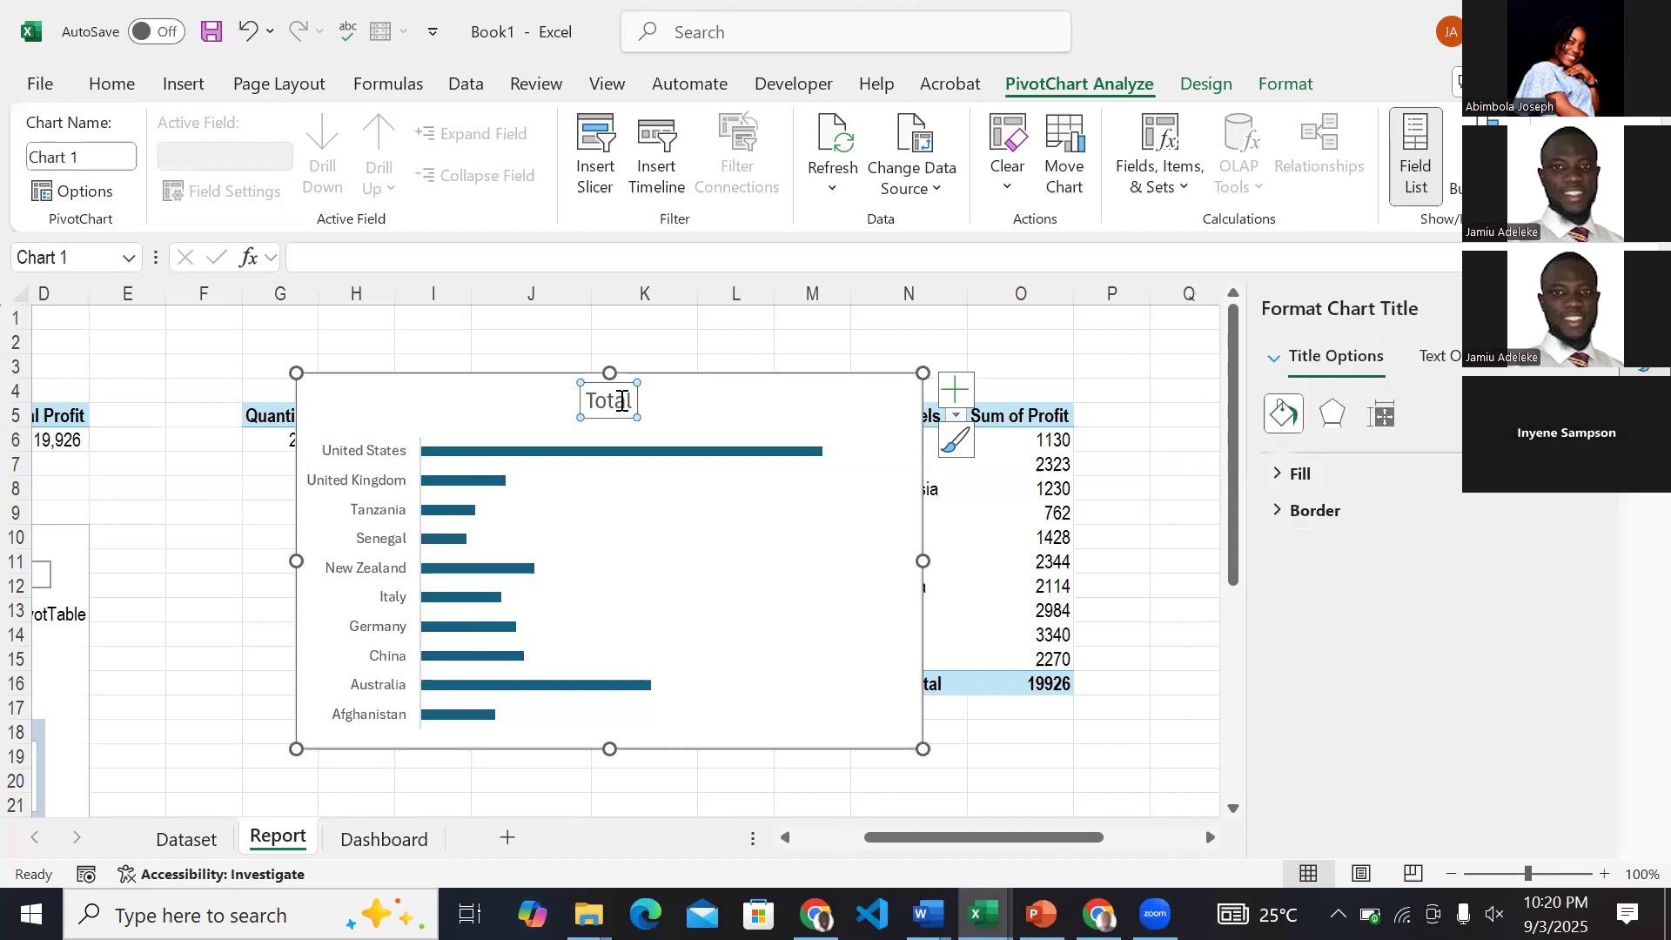
double_click(621, 401)
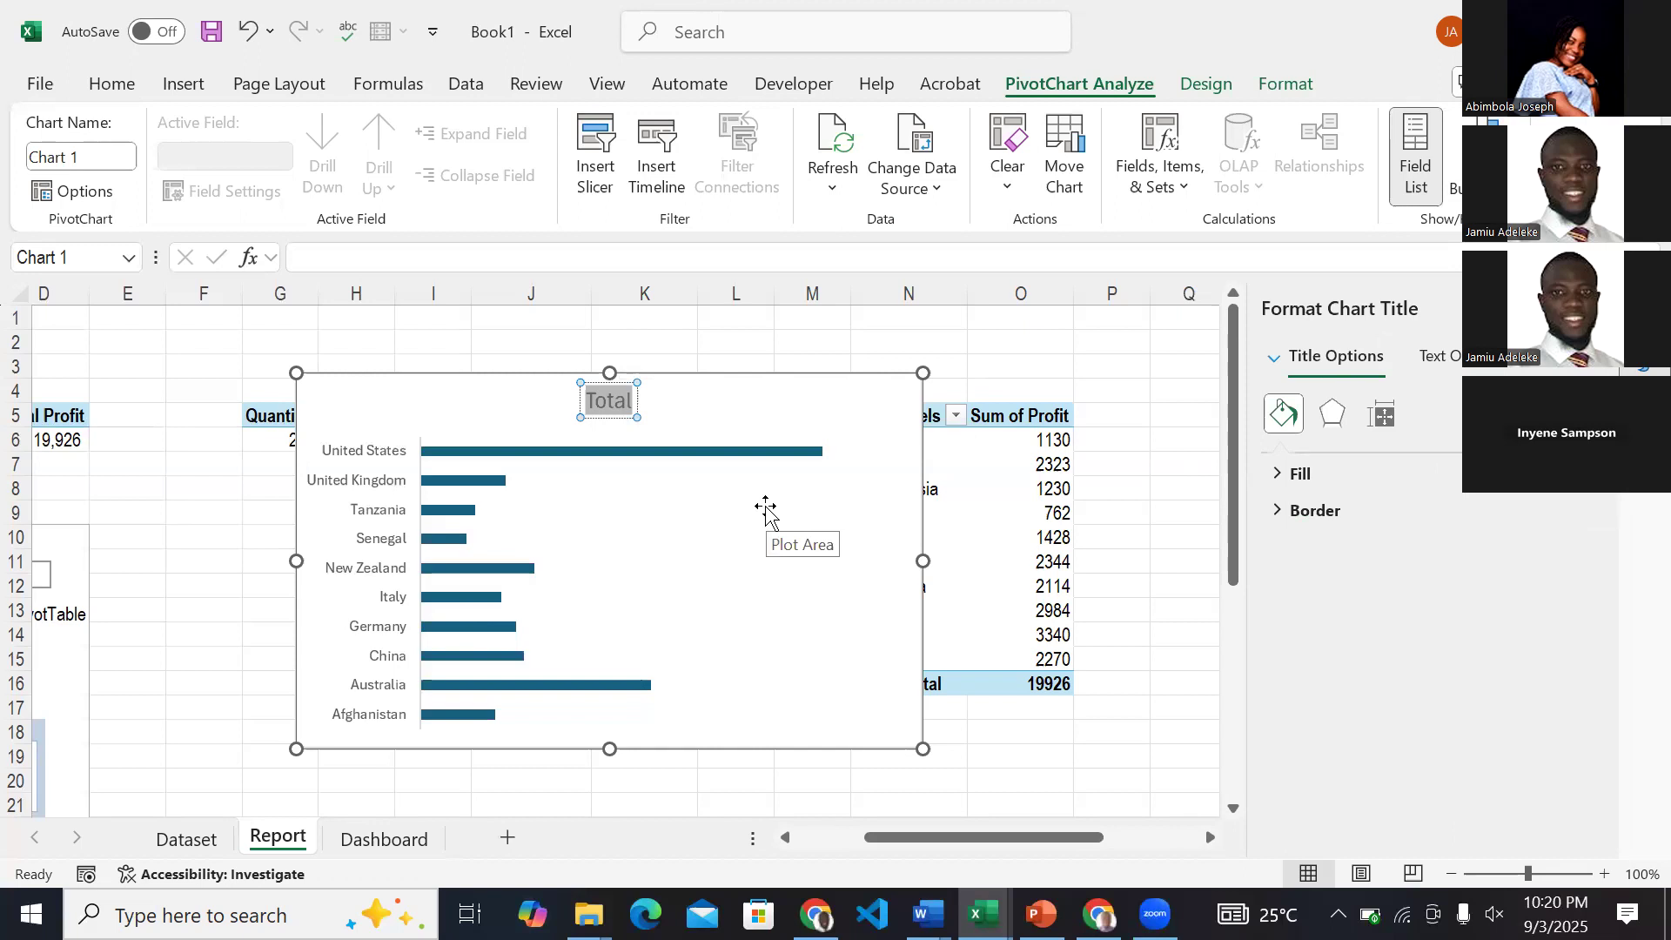
text(Sales)
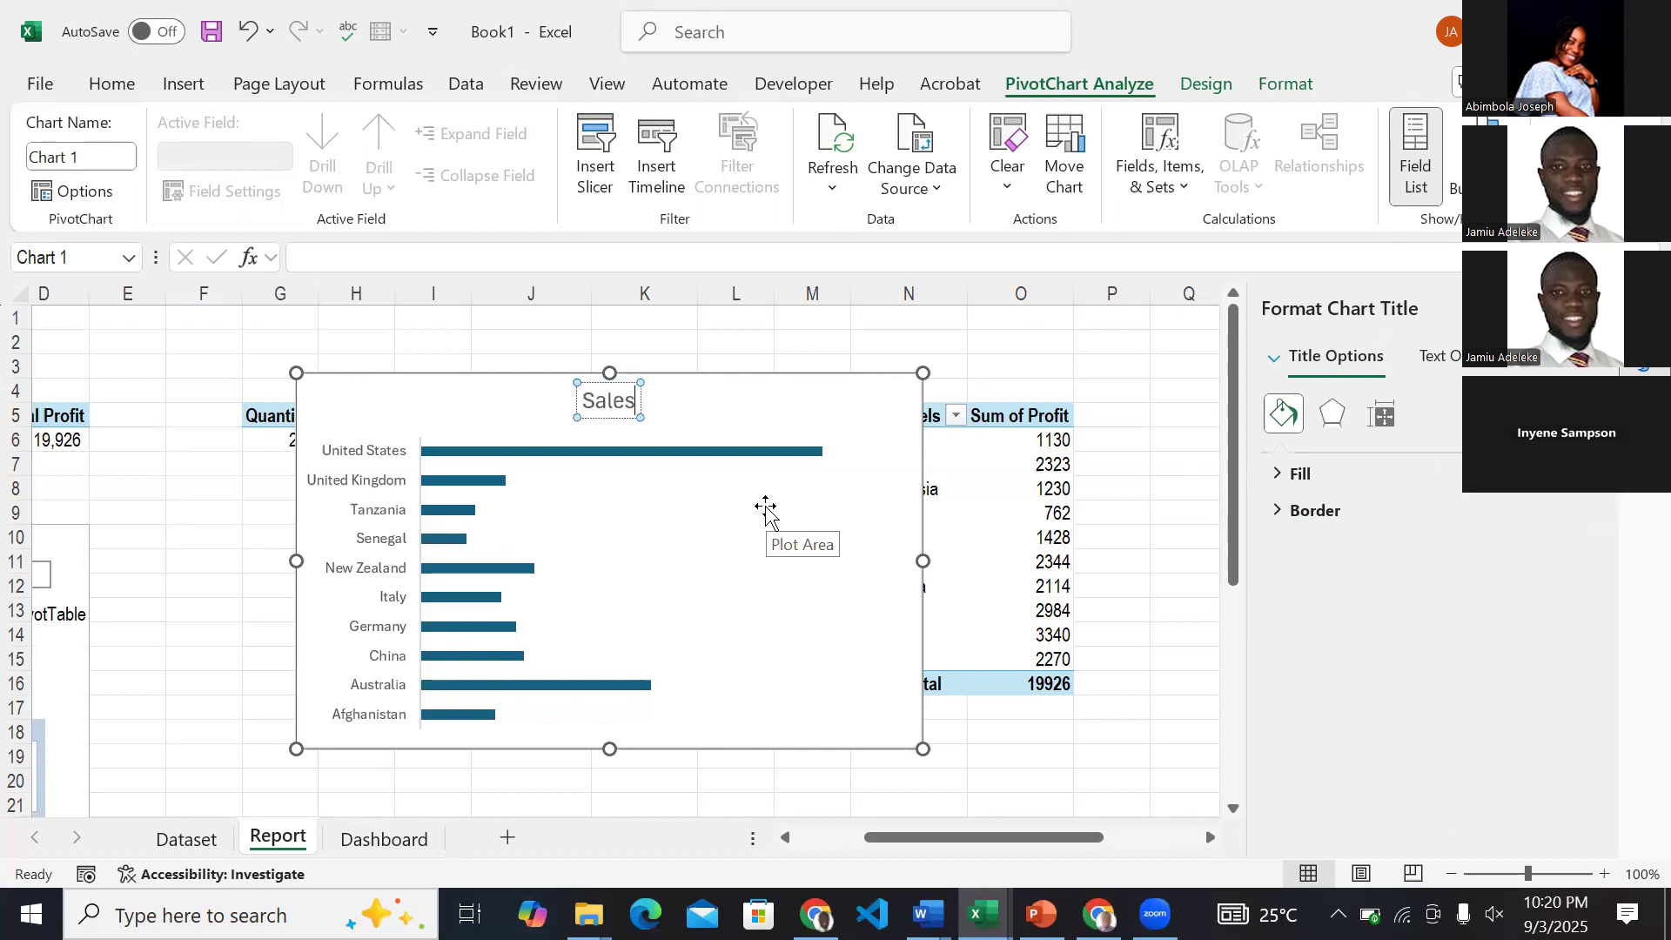
key(Left)
text(Top 10)
key(End)
text(by)
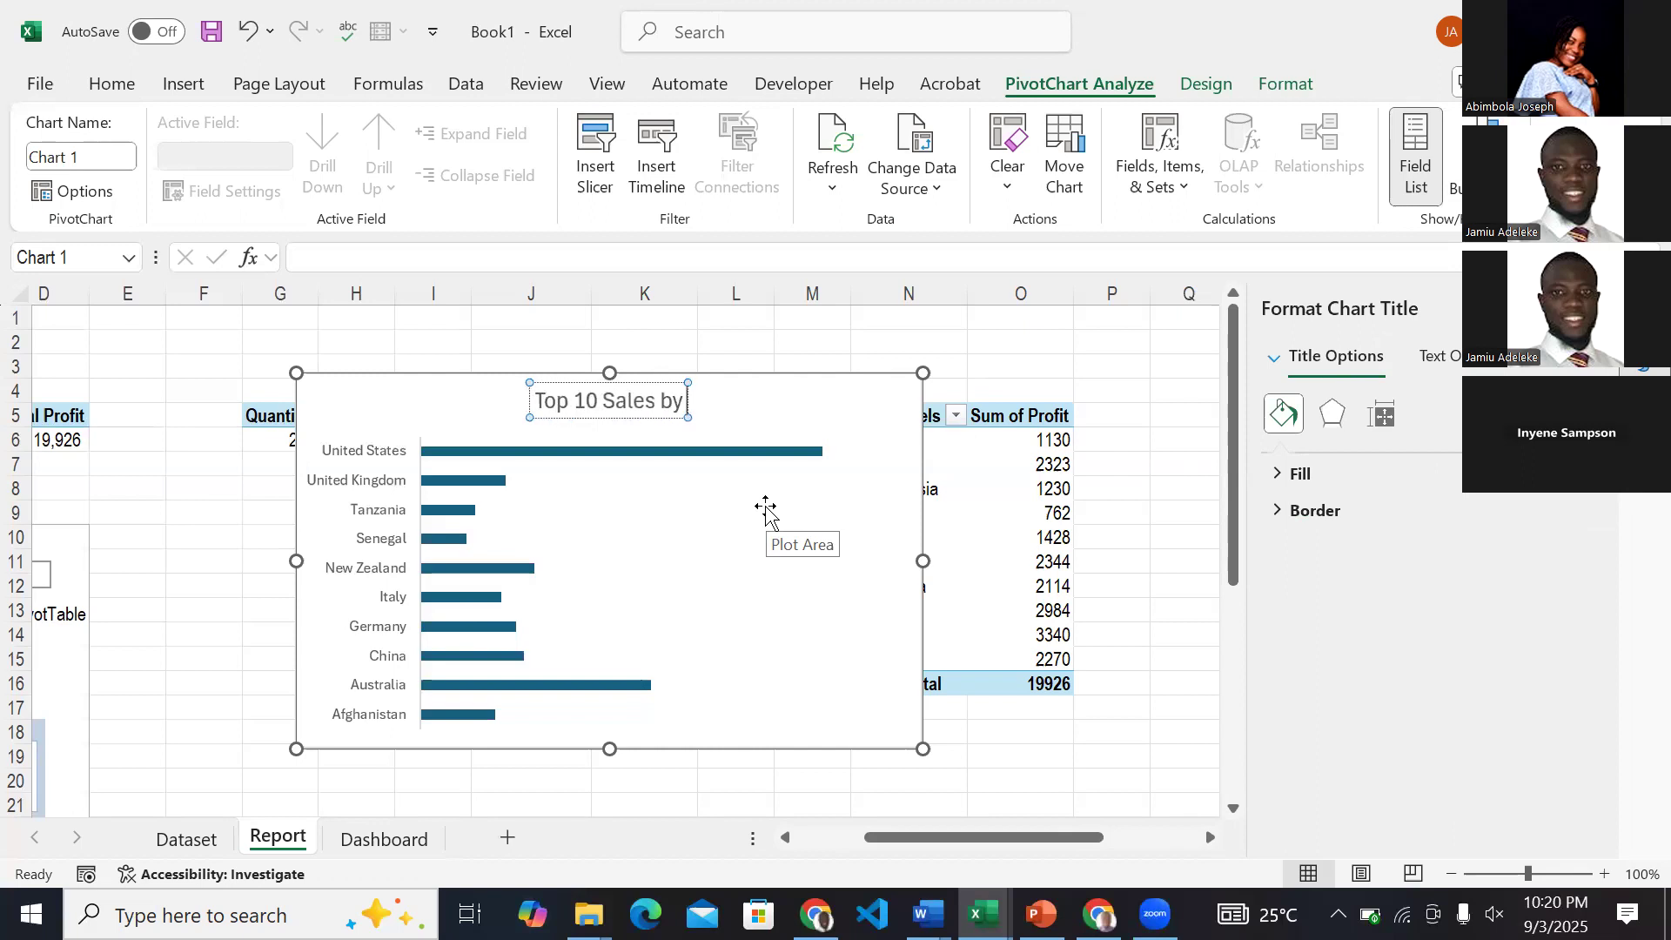
text( Country)
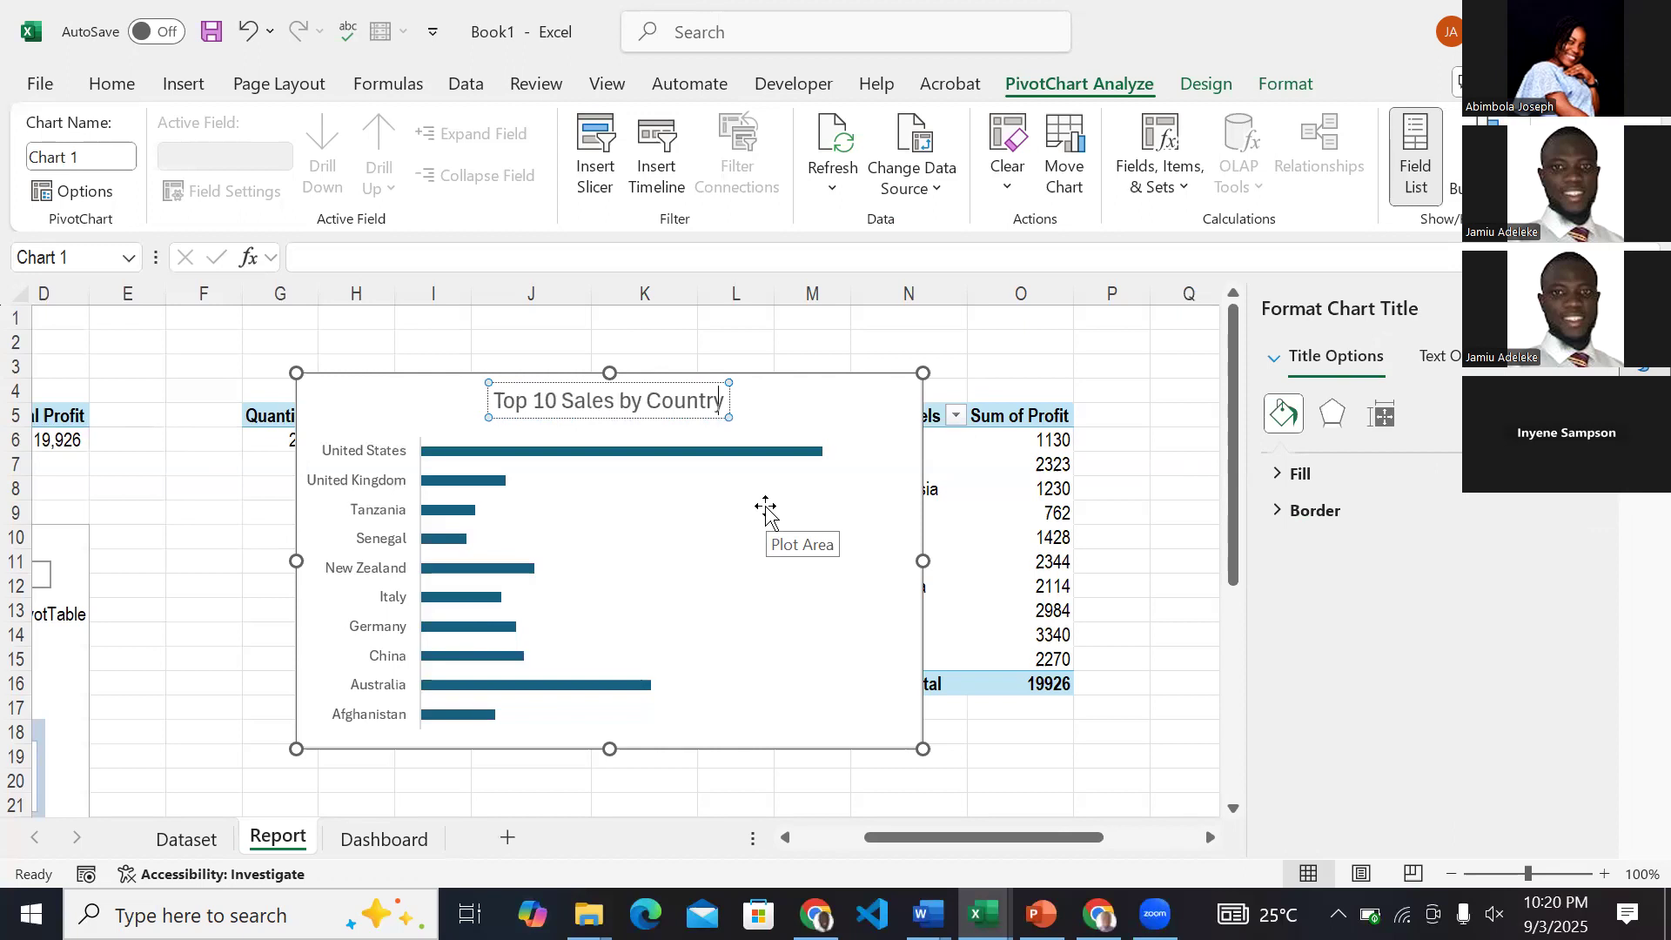
Format the chart title as bold Open Sans, size 9, in dark green.
key(ctrl+a)
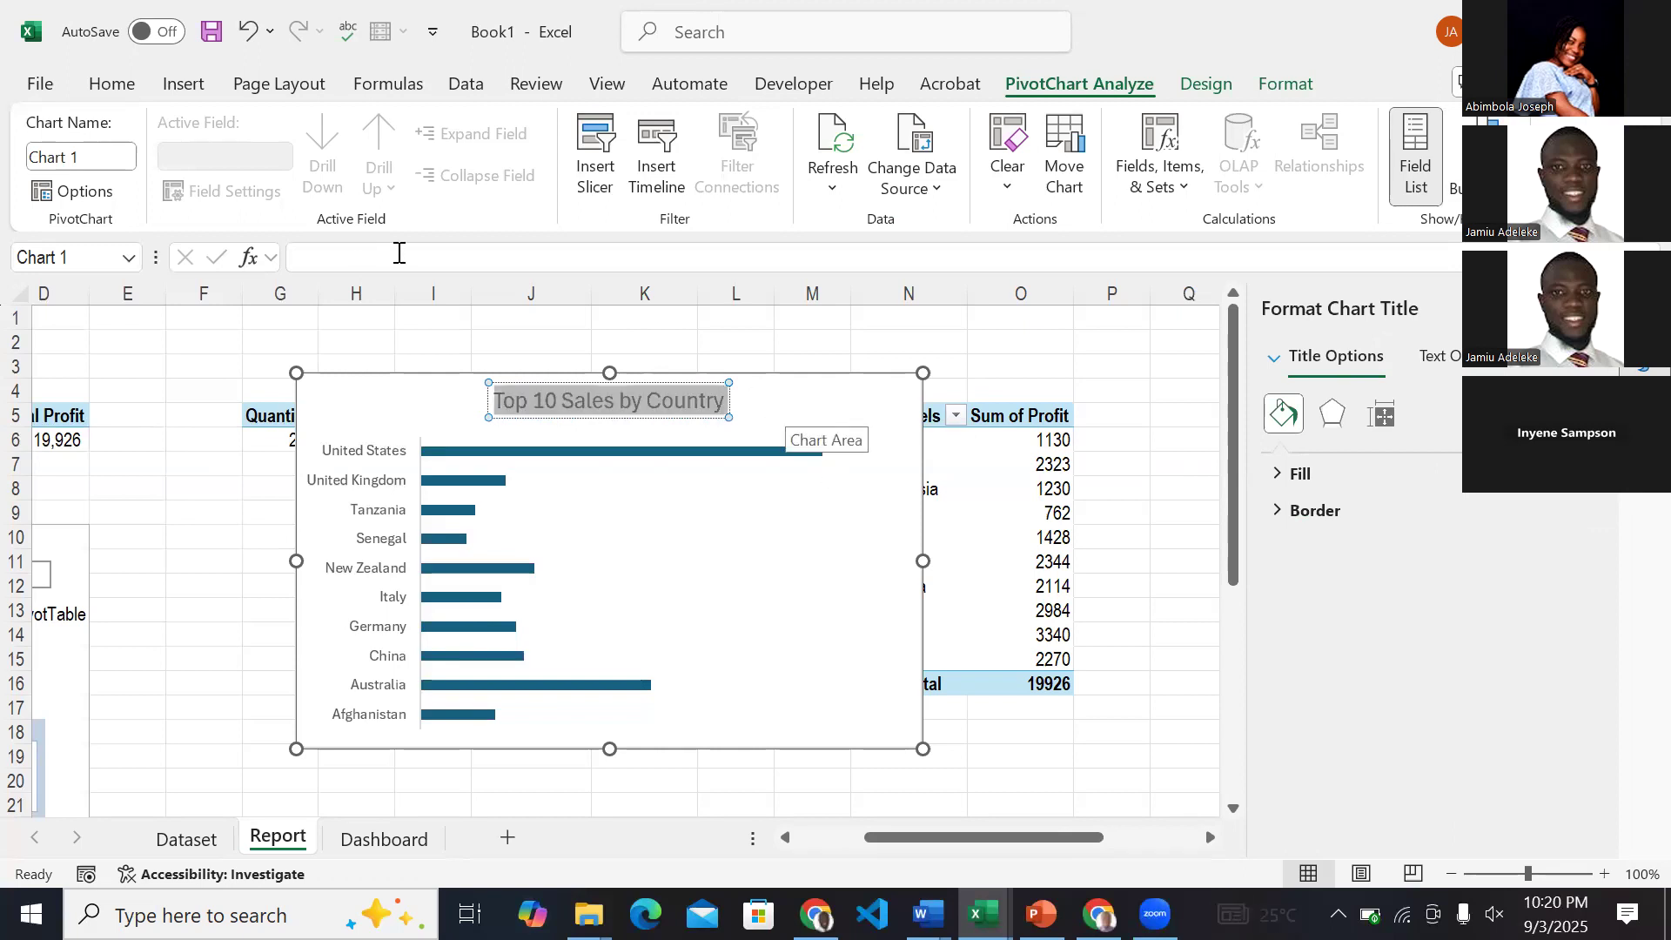
click(113, 87)
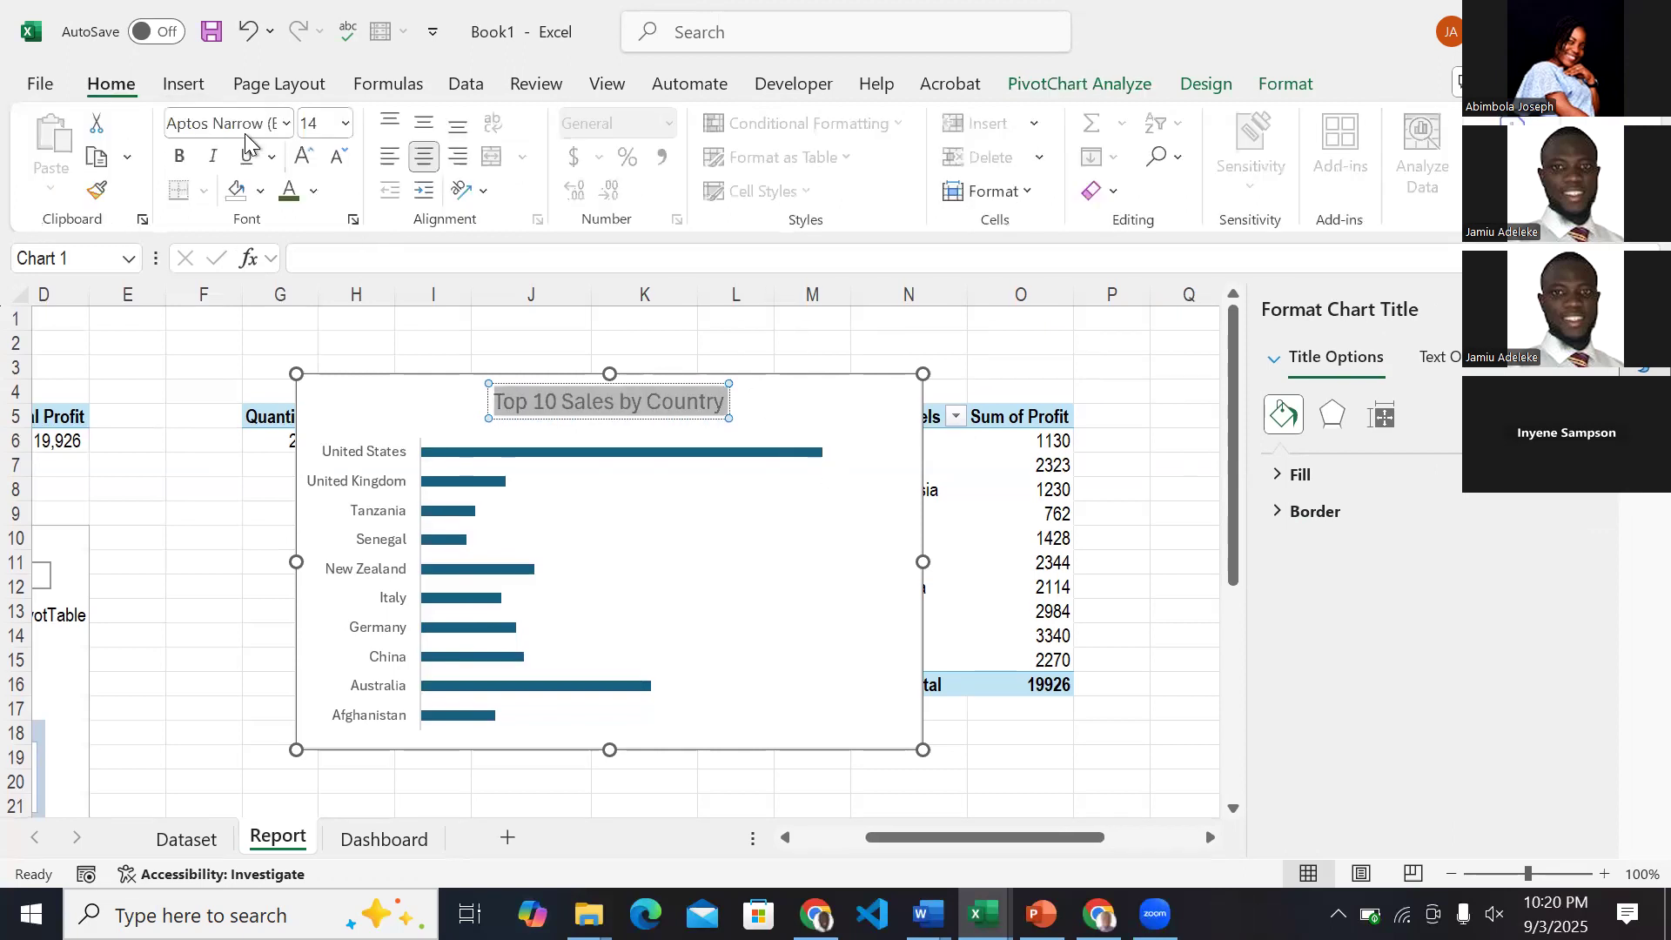
click(306, 157)
click(305, 157)
click(340, 157)
click(340, 157)
click(340, 157)
click(340, 157)
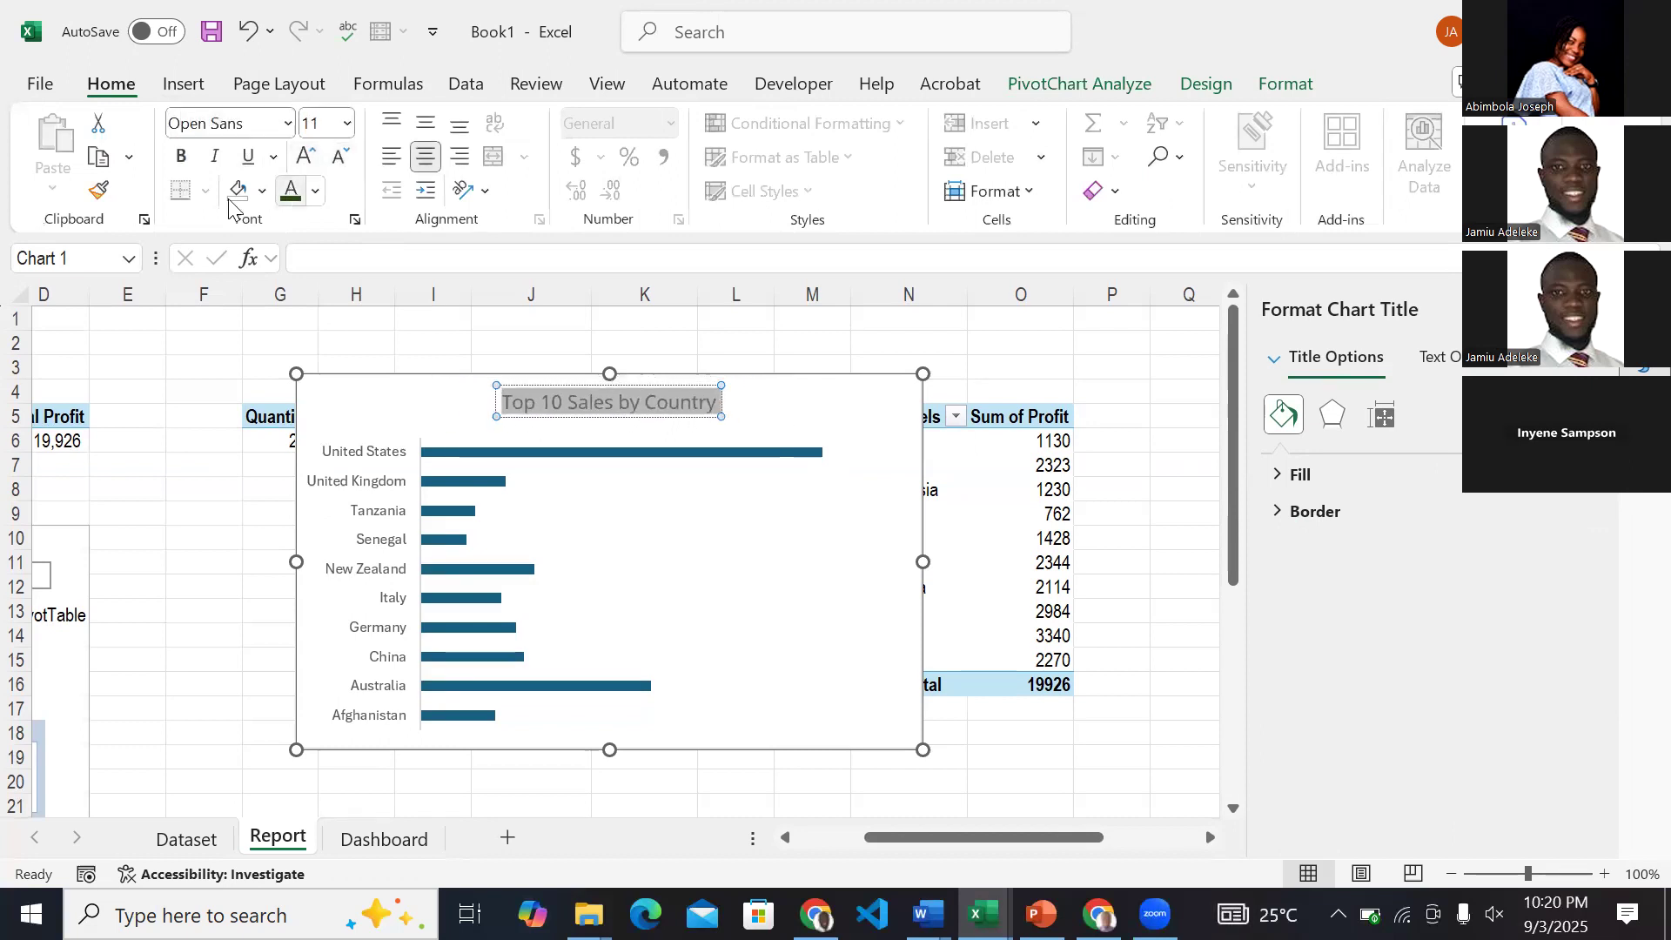
click(180, 157)
click(340, 156)
click(340, 156)
click(341, 157)
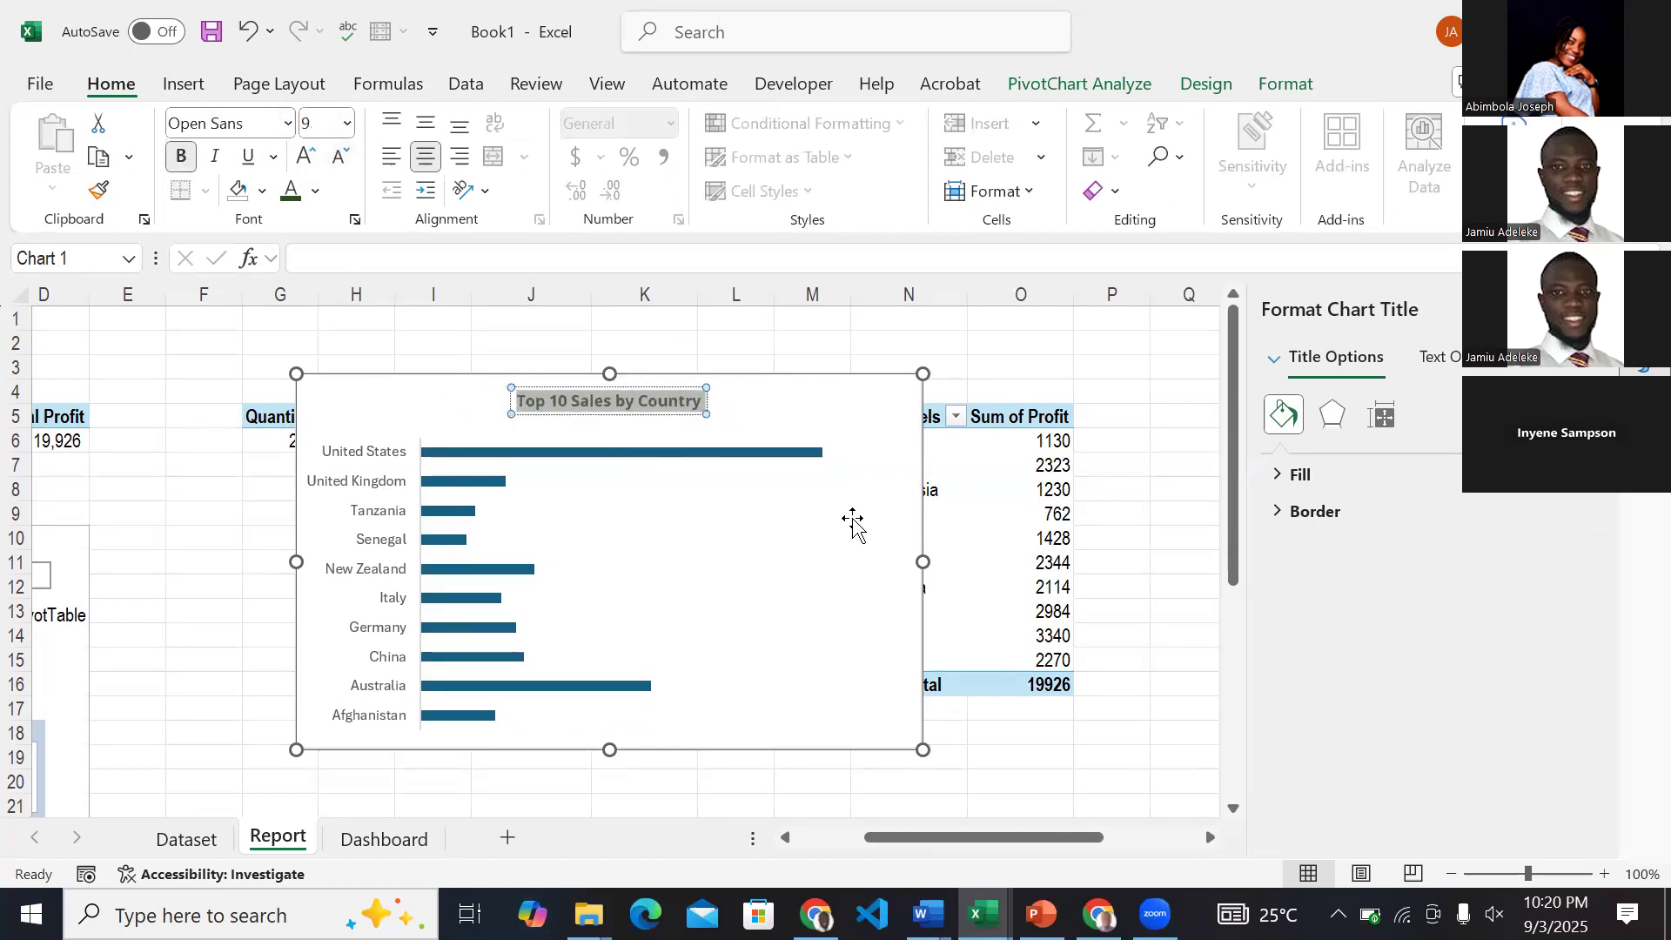
click(854, 523)
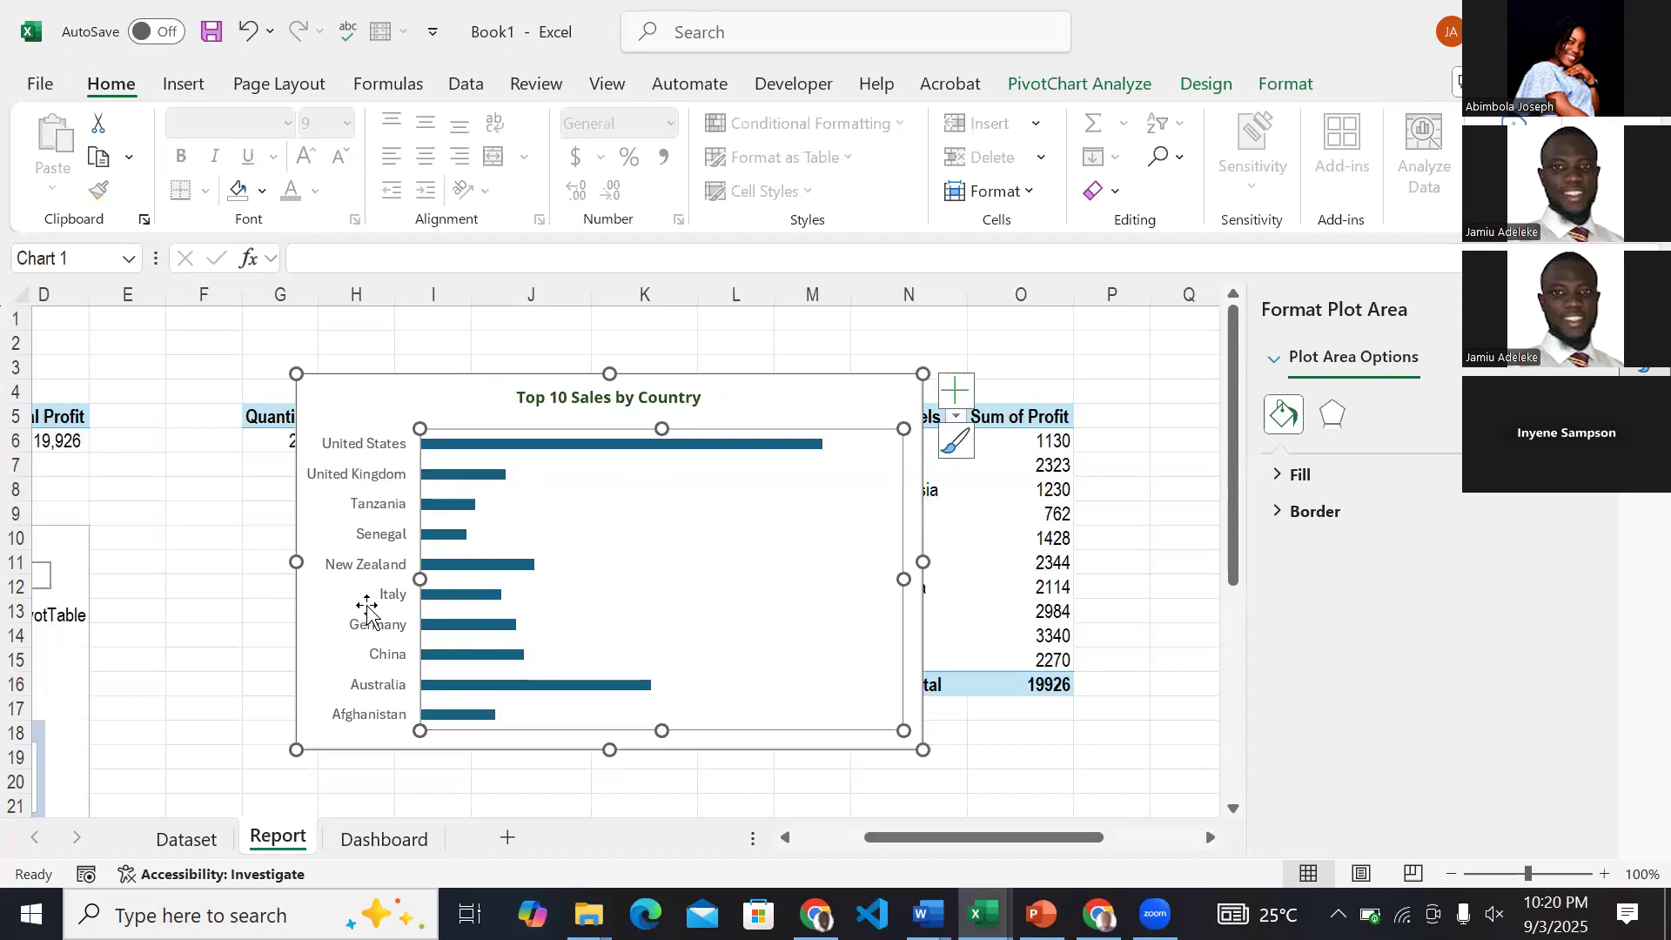
Set the chart's country axis labels to Open Sans, size 7.
click(372, 448)
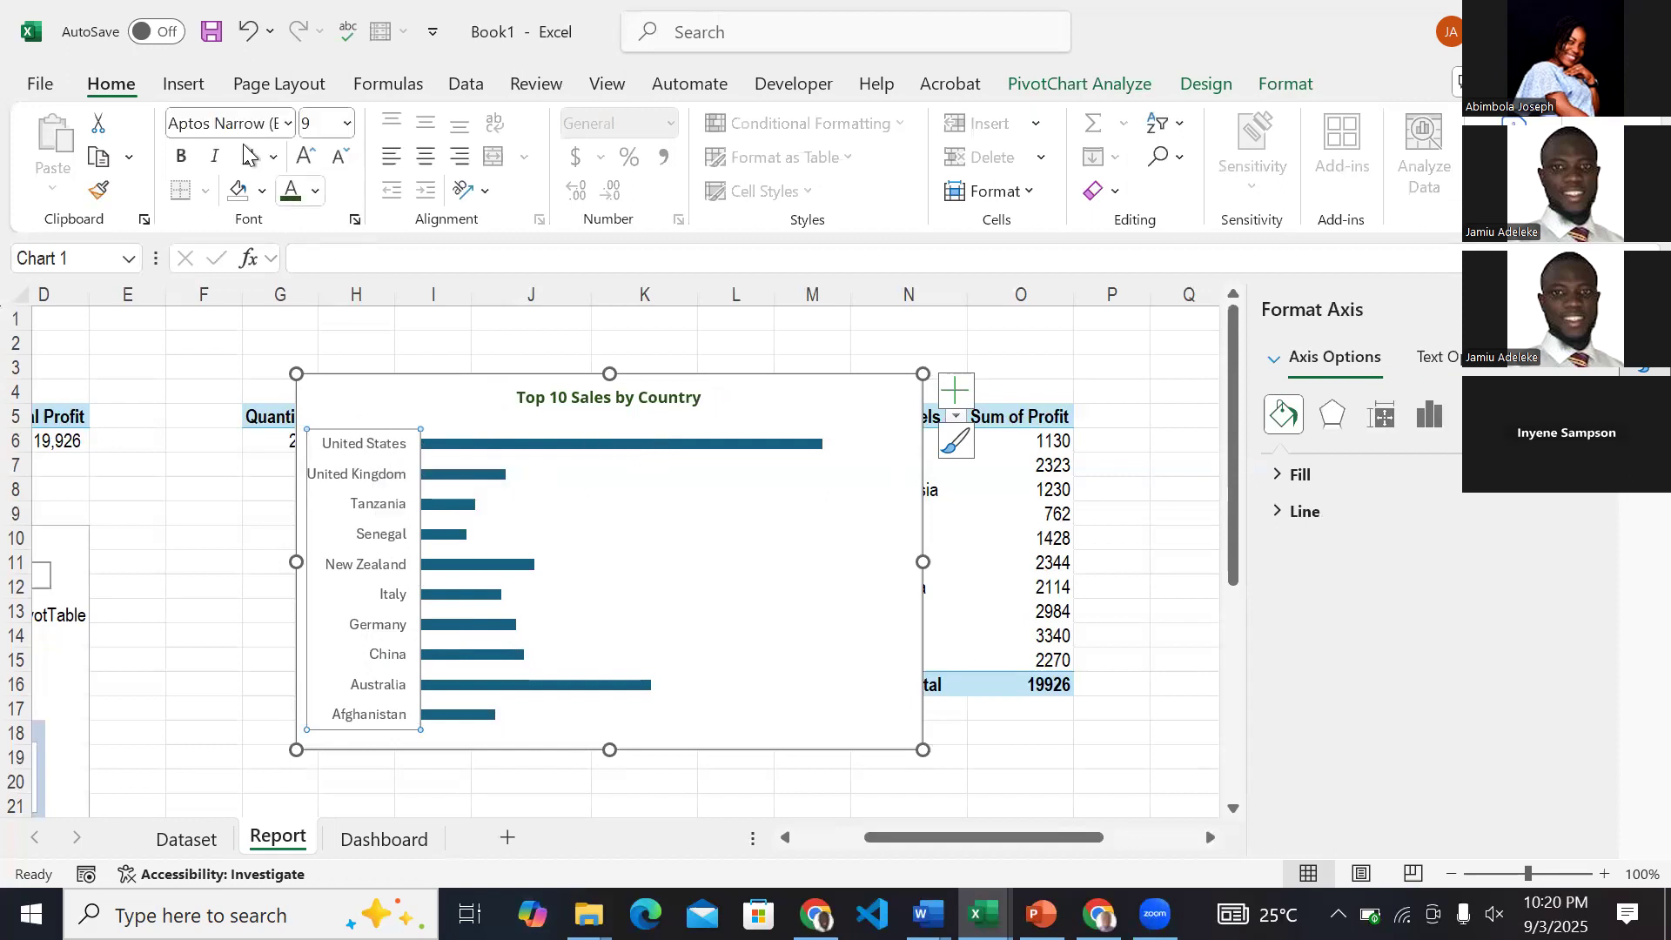
click(242, 123)
text(Open Sans)
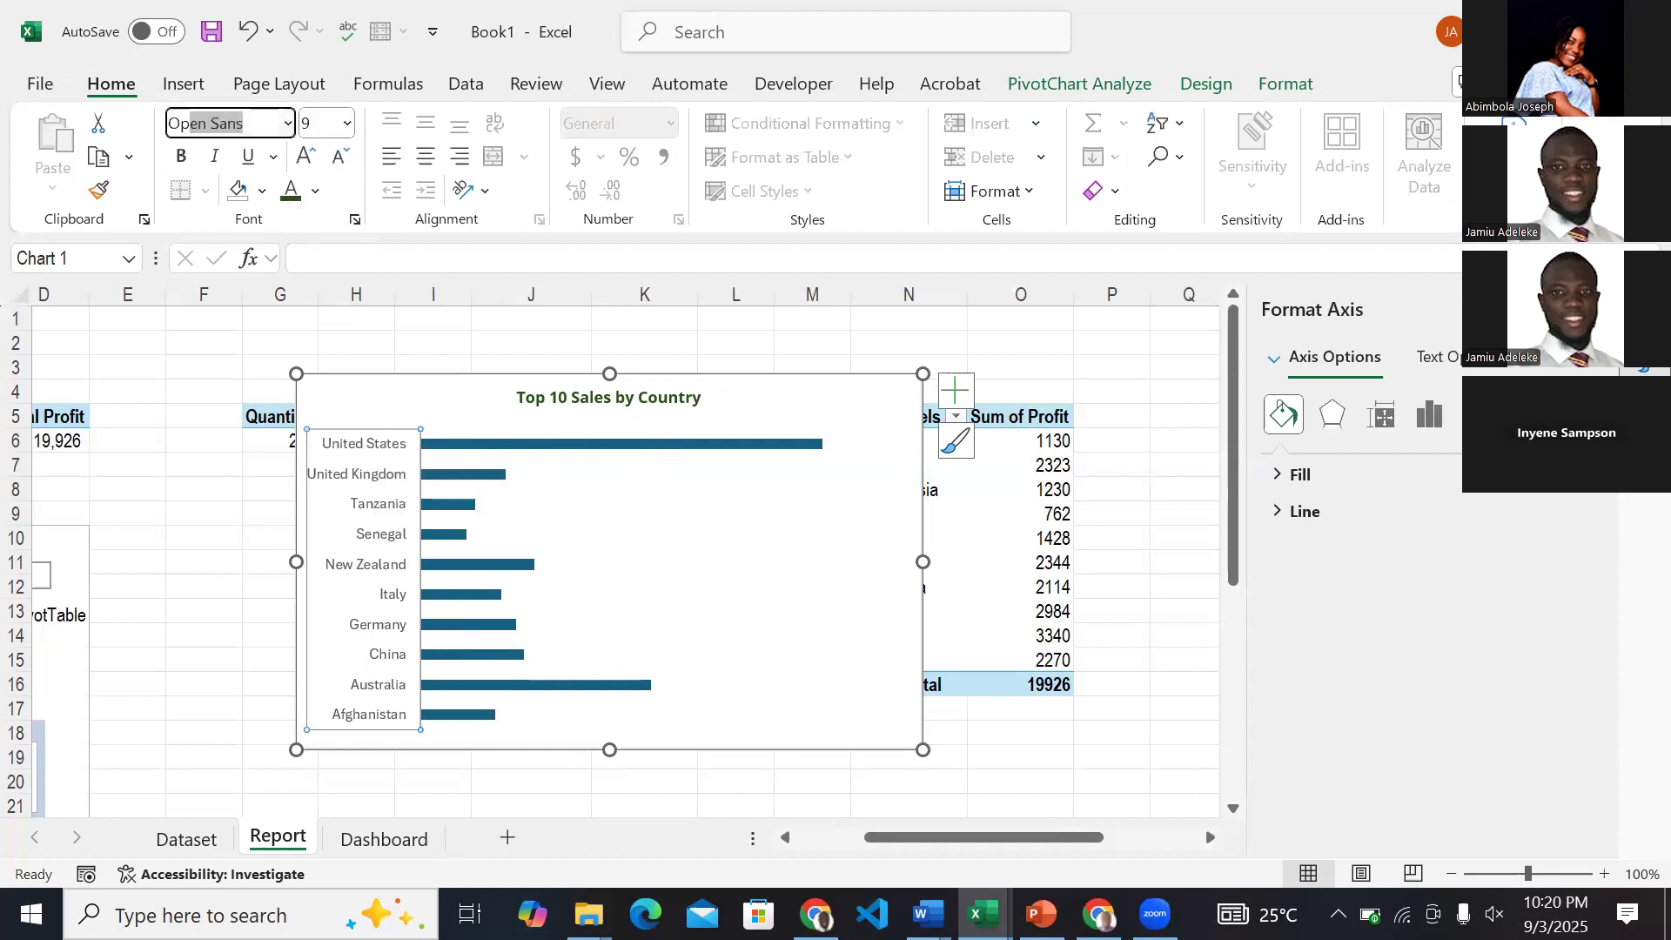
key(Return)
click(340, 158)
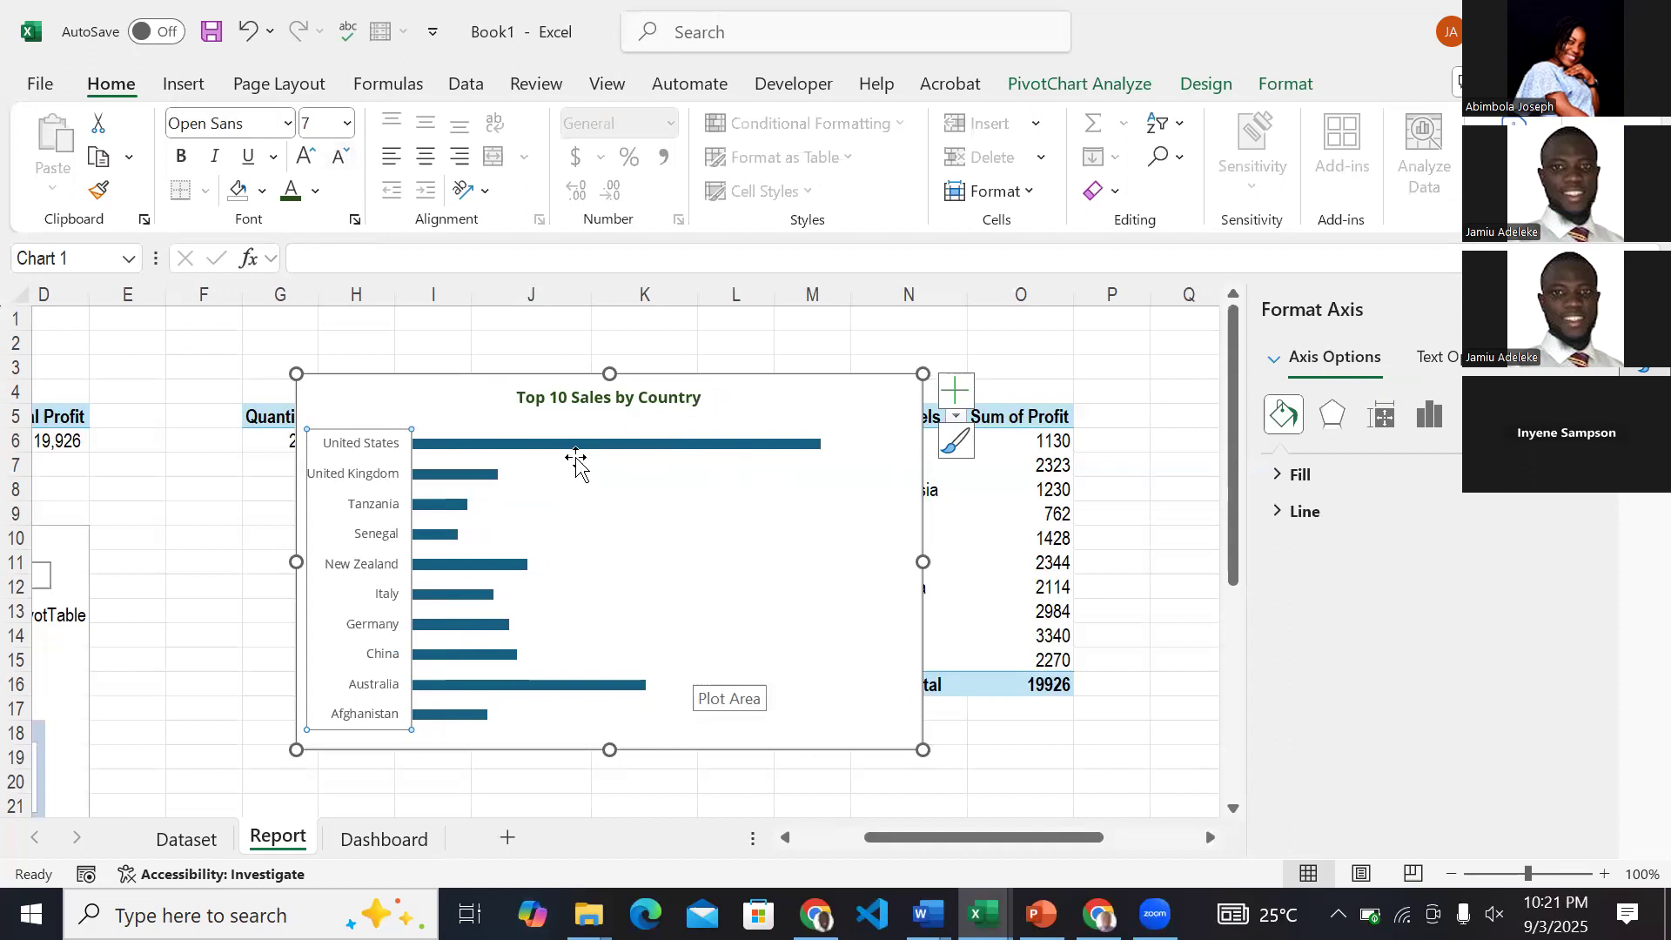
Fill the chart's bars with dark green.
click(618, 446)
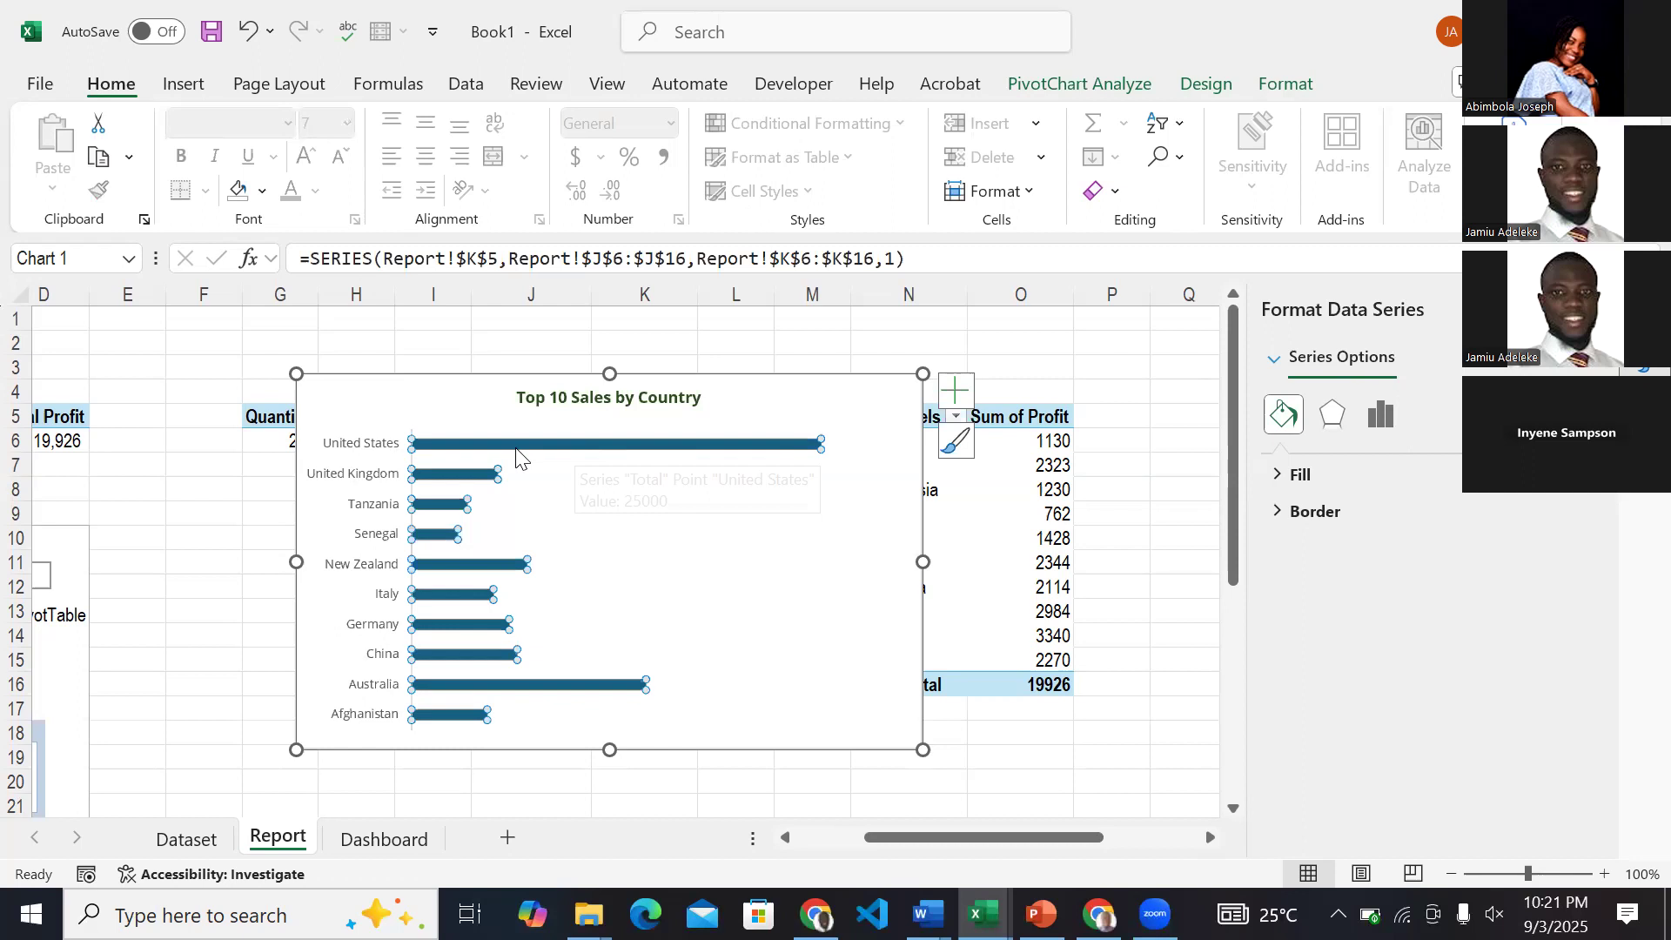
click(1276, 477)
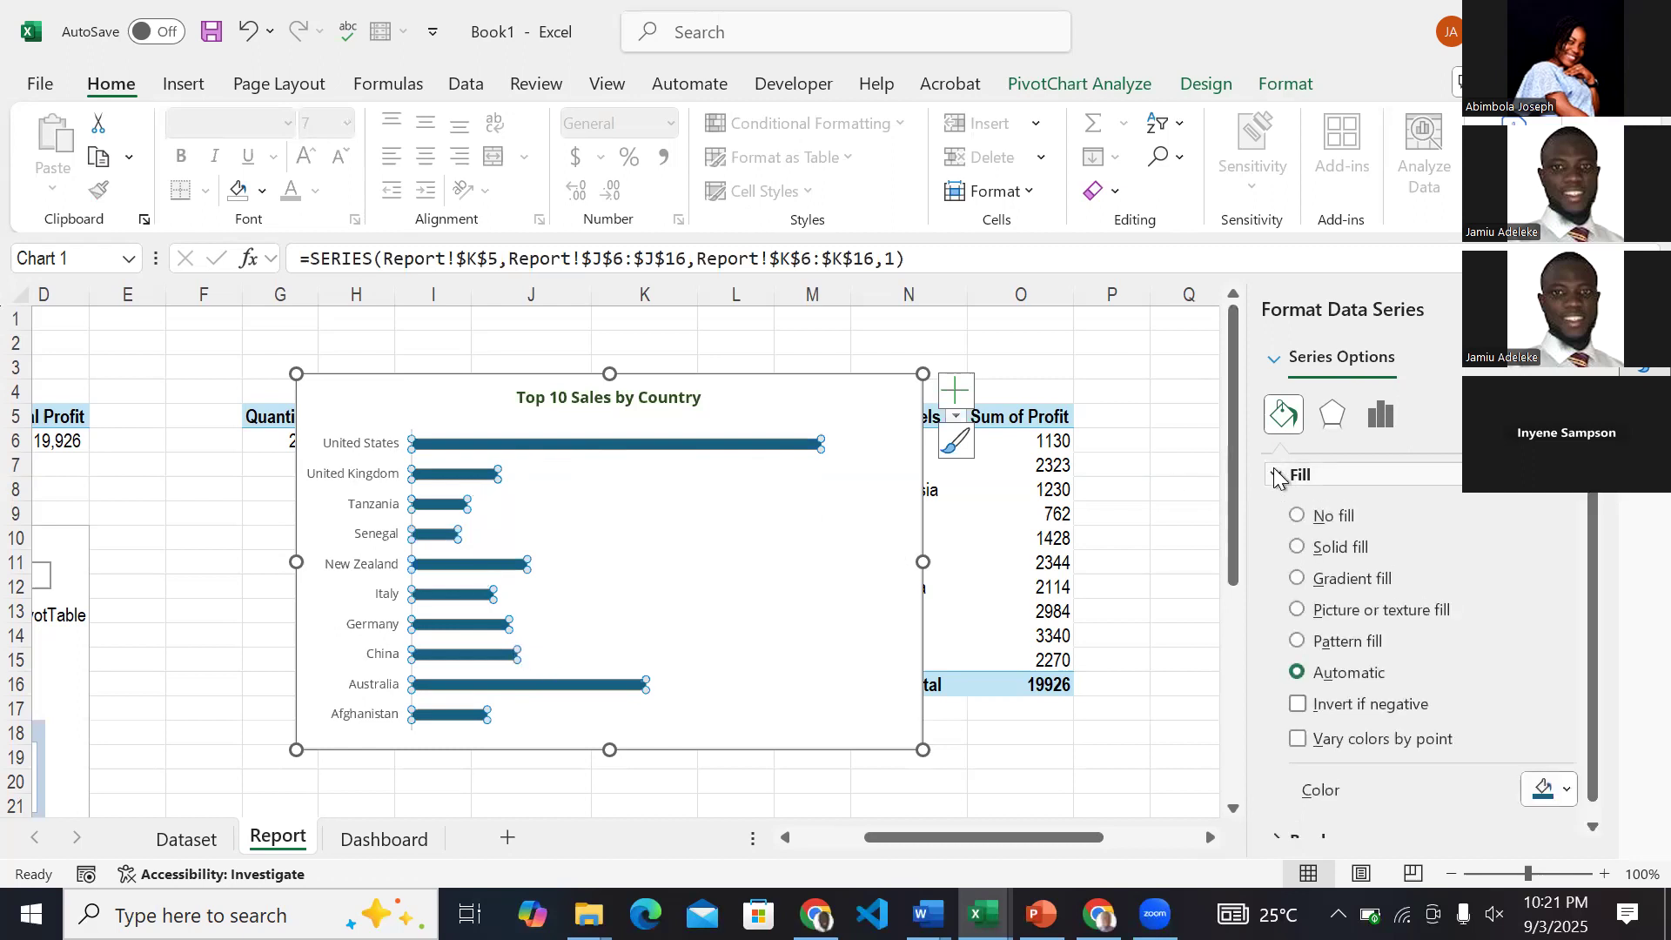
click(1568, 790)
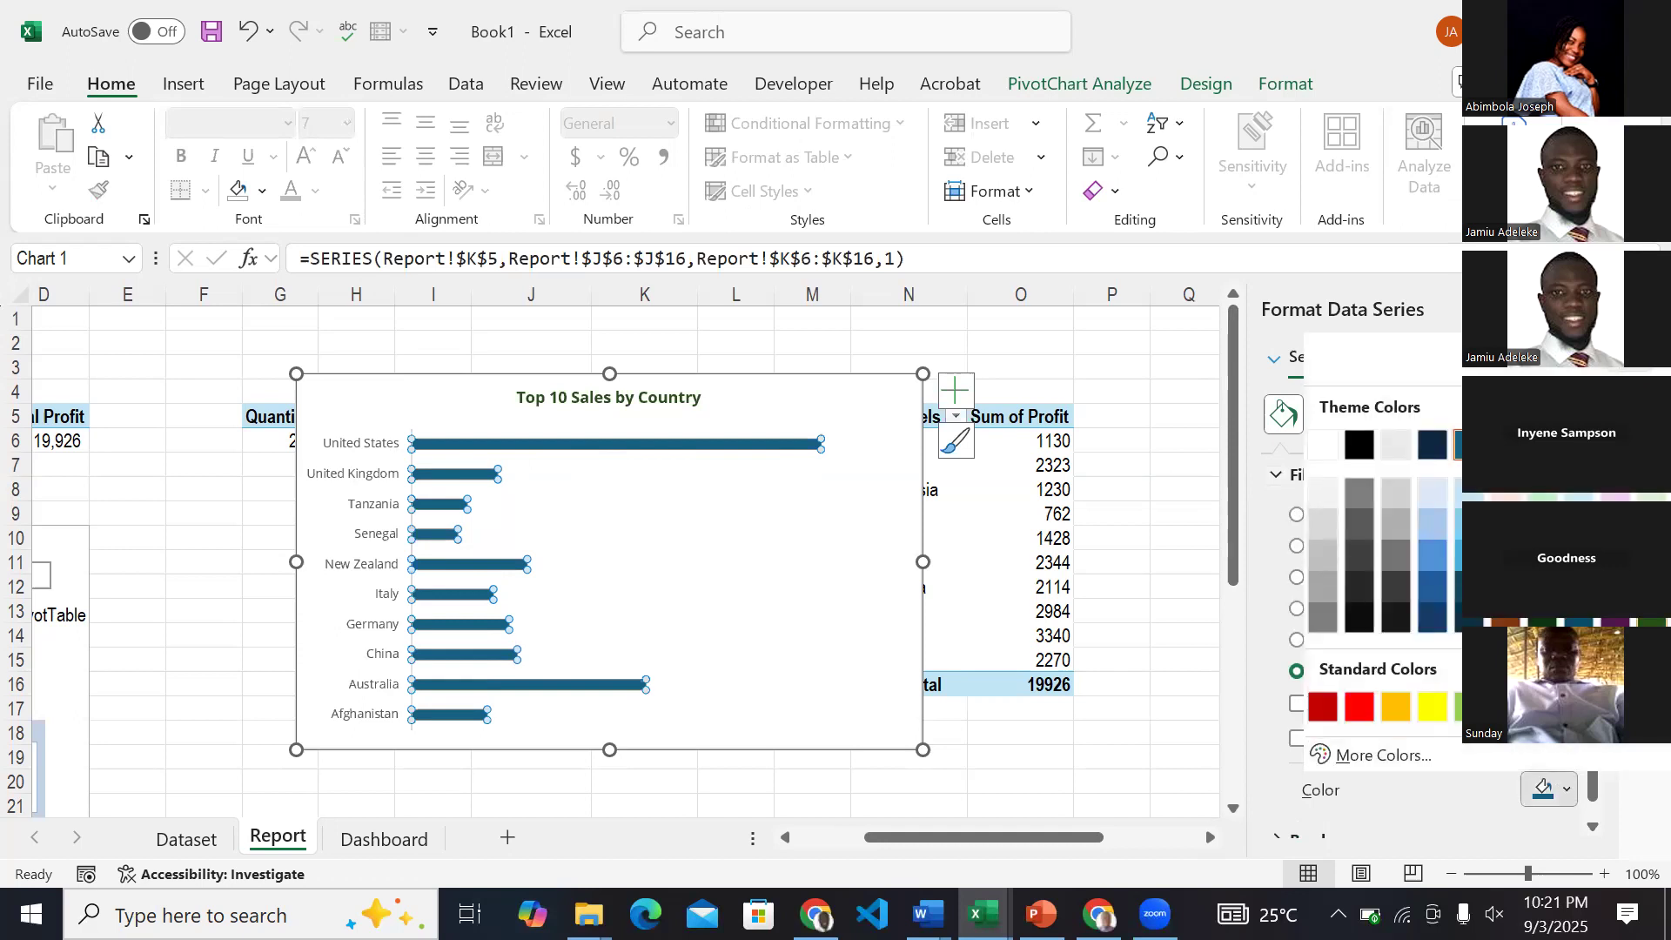
click(1652, 618)
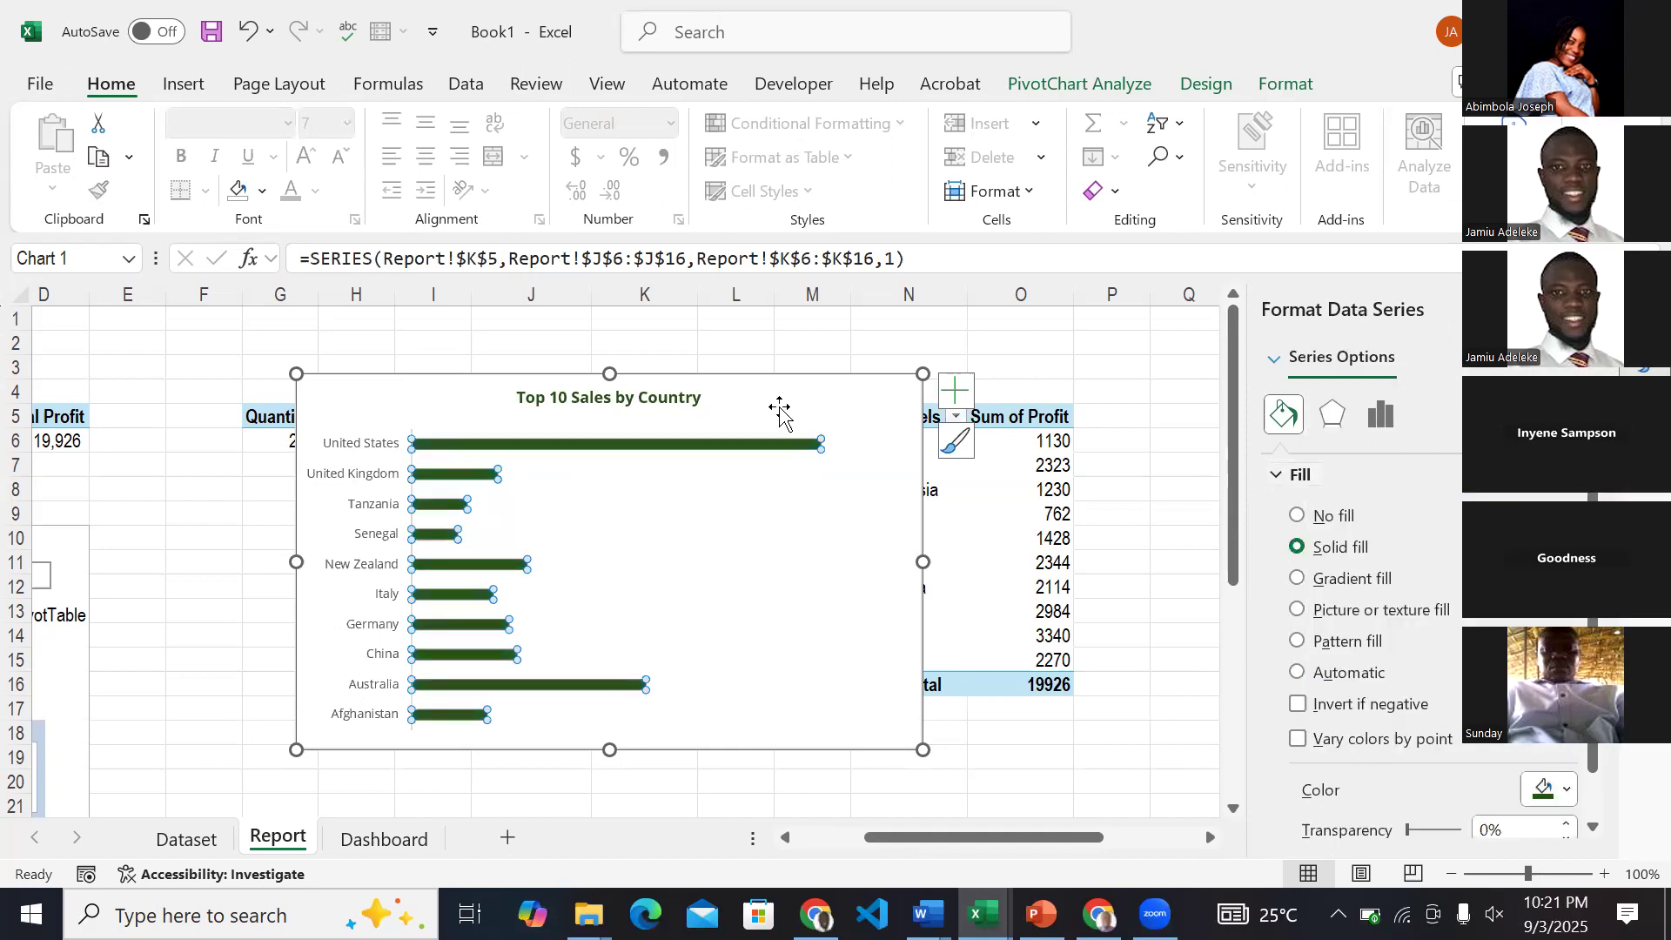
Review the fill settings of the chart's bars on the Report sheet and the empty chart cards on the Dashboard sheet.
right_click(686, 442)
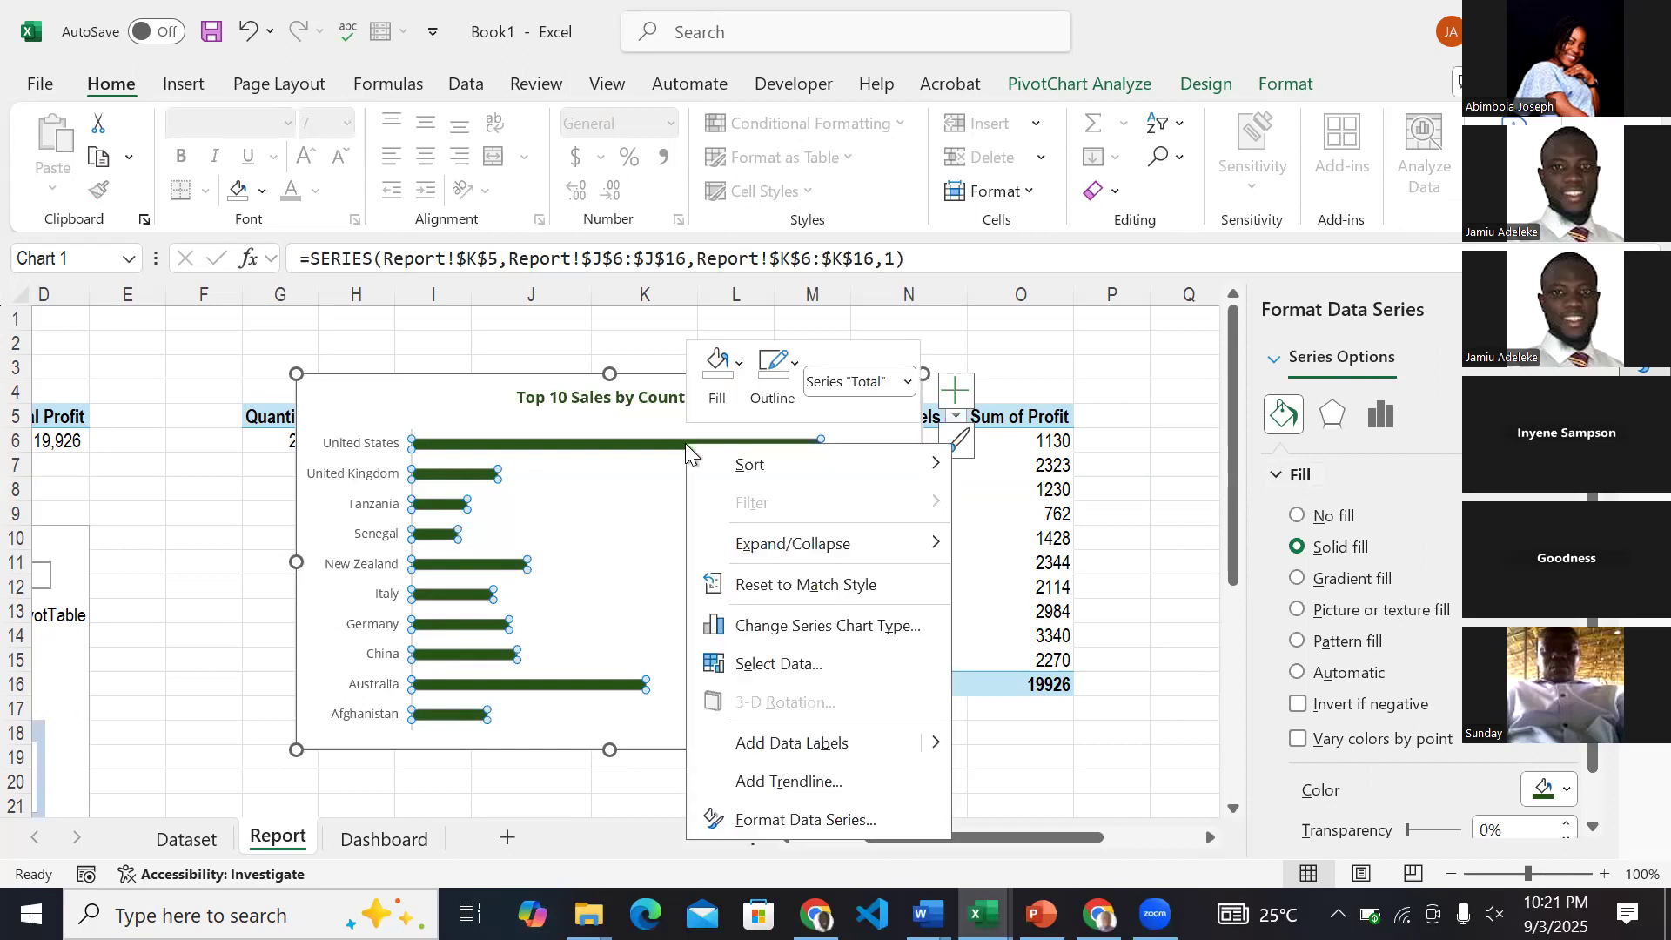
click(813, 827)
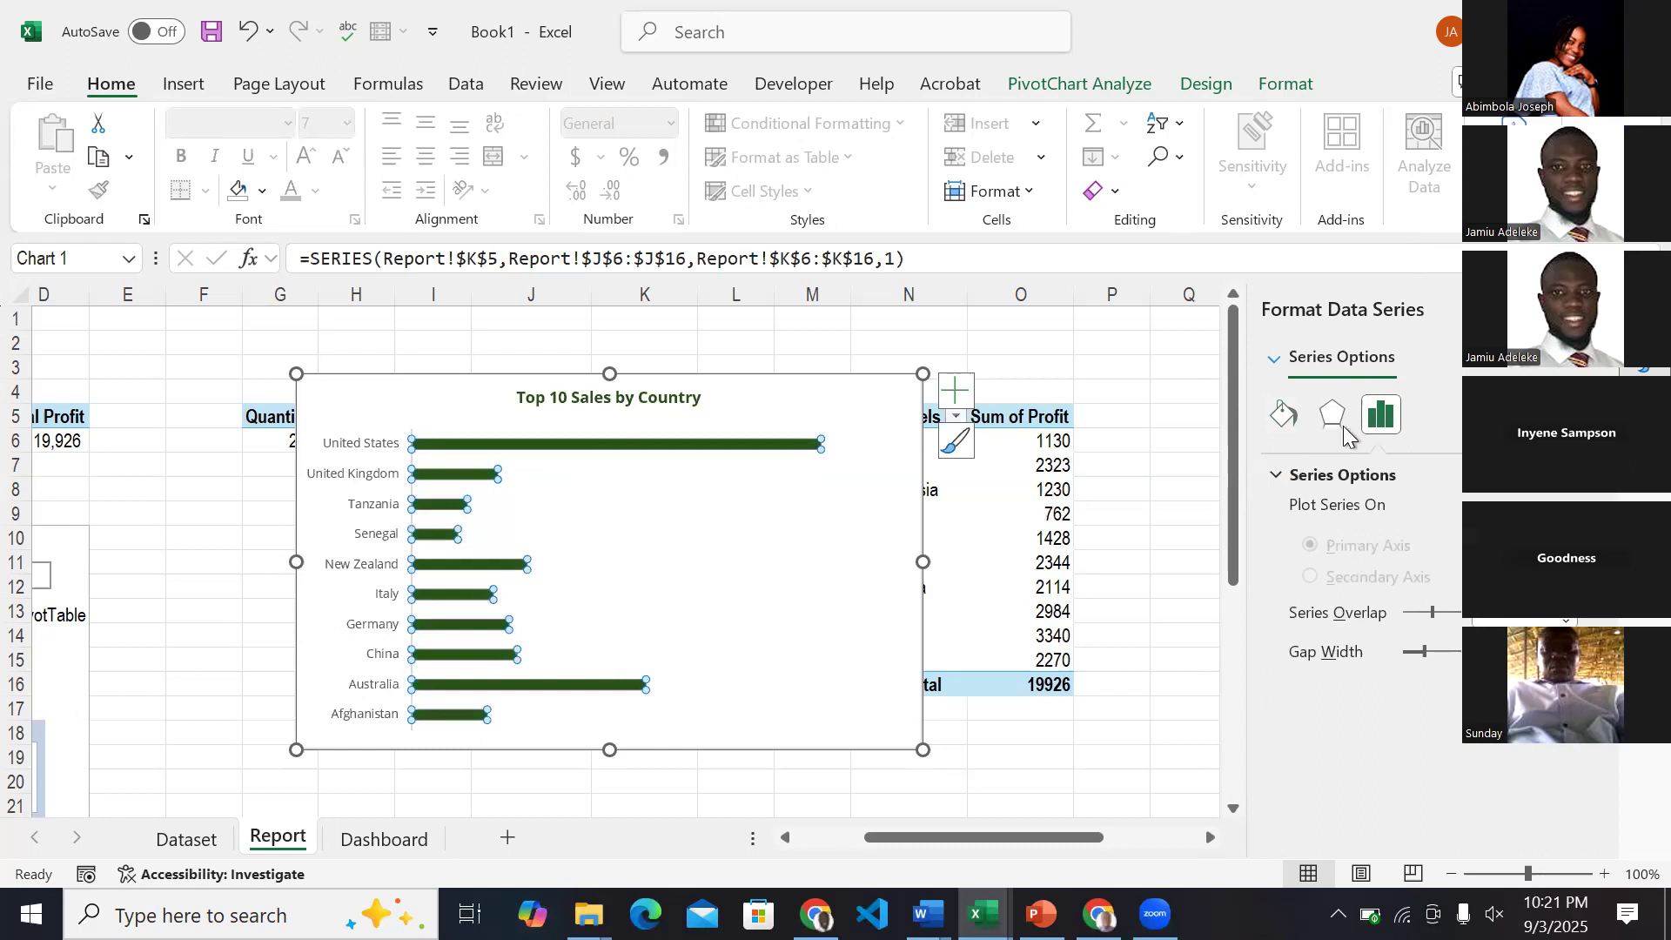
click(1285, 417)
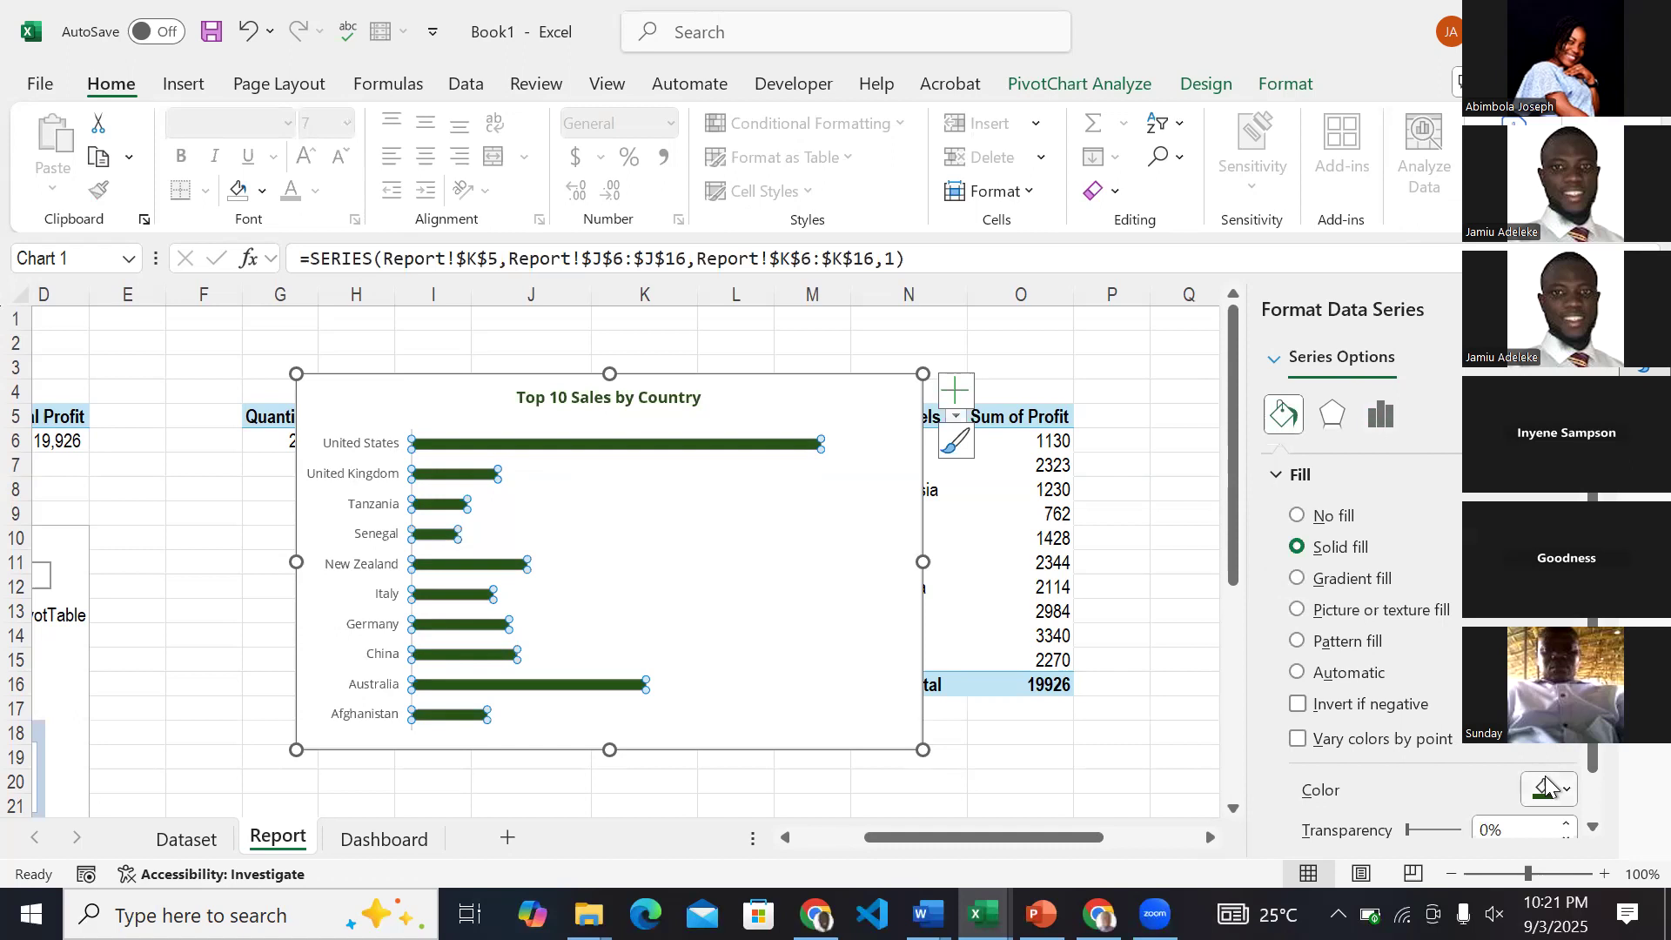
click(1111, 513)
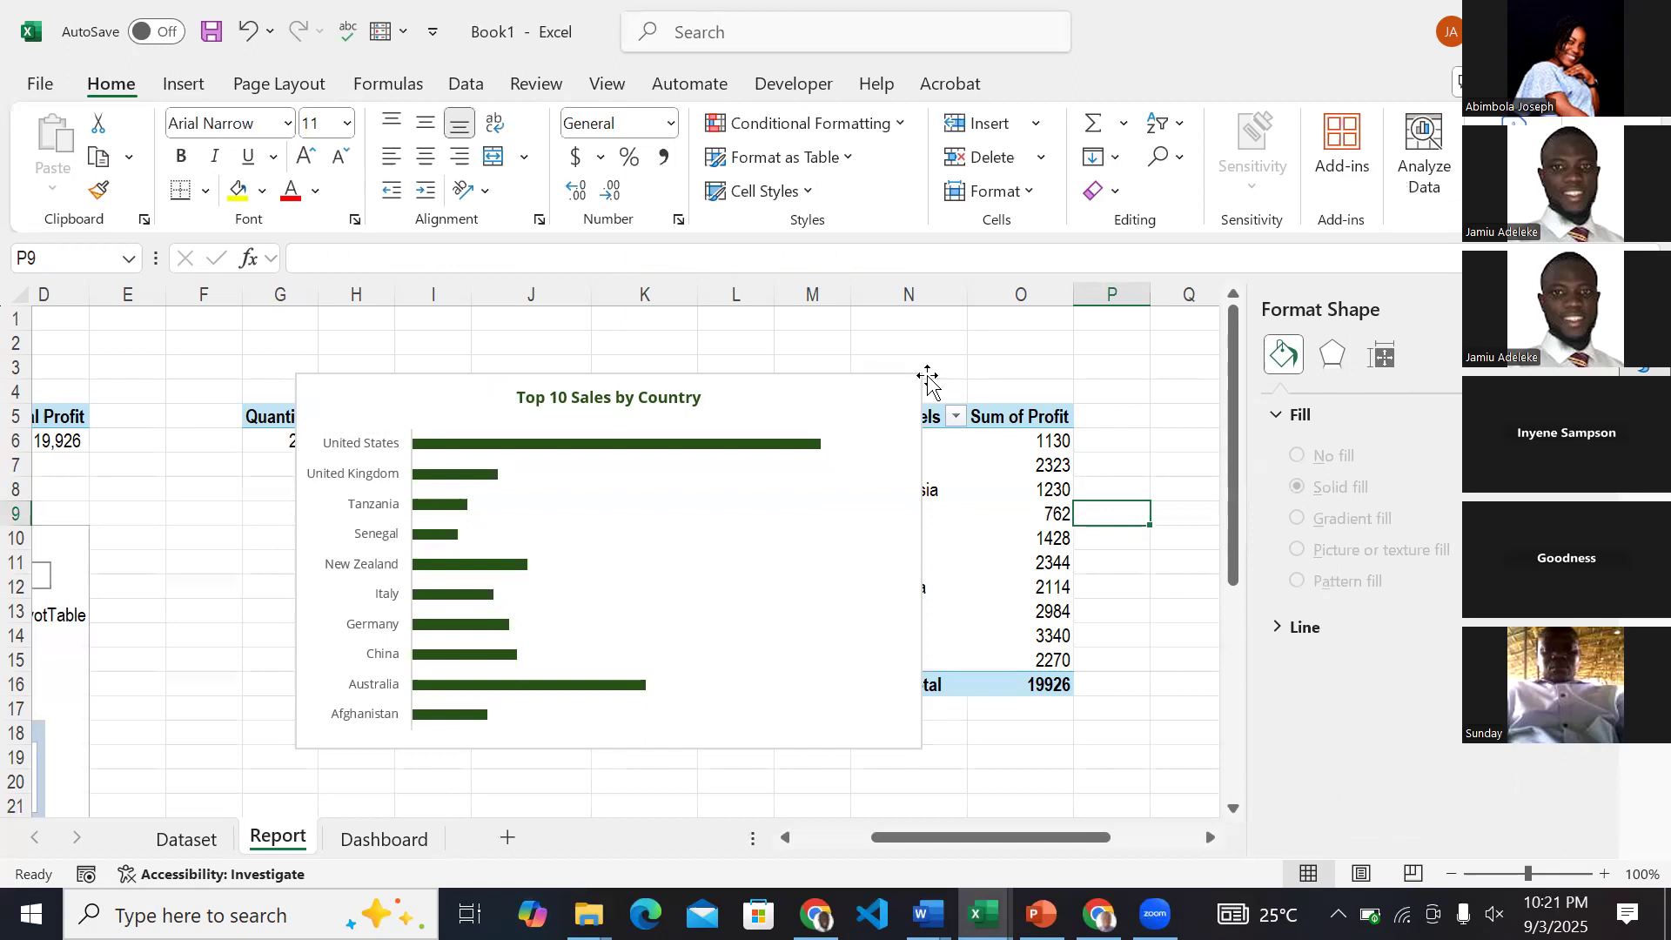
click(422, 842)
scroll(432, 648, down, 2)
scroll(433, 649, right, 1)
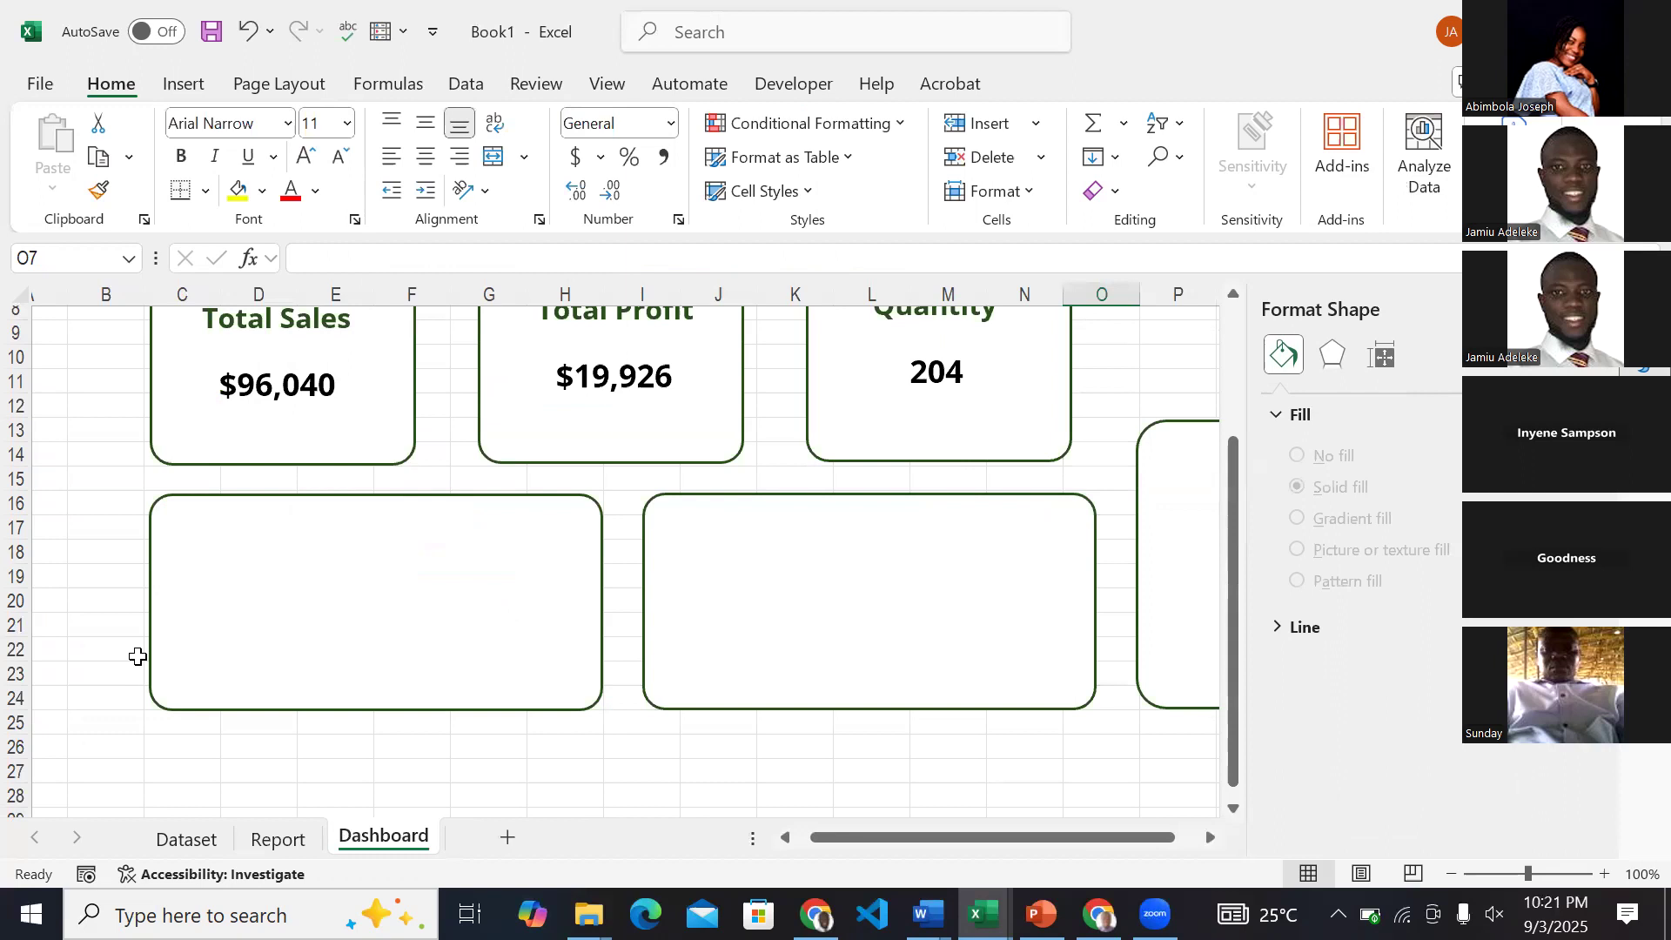
click(273, 840)
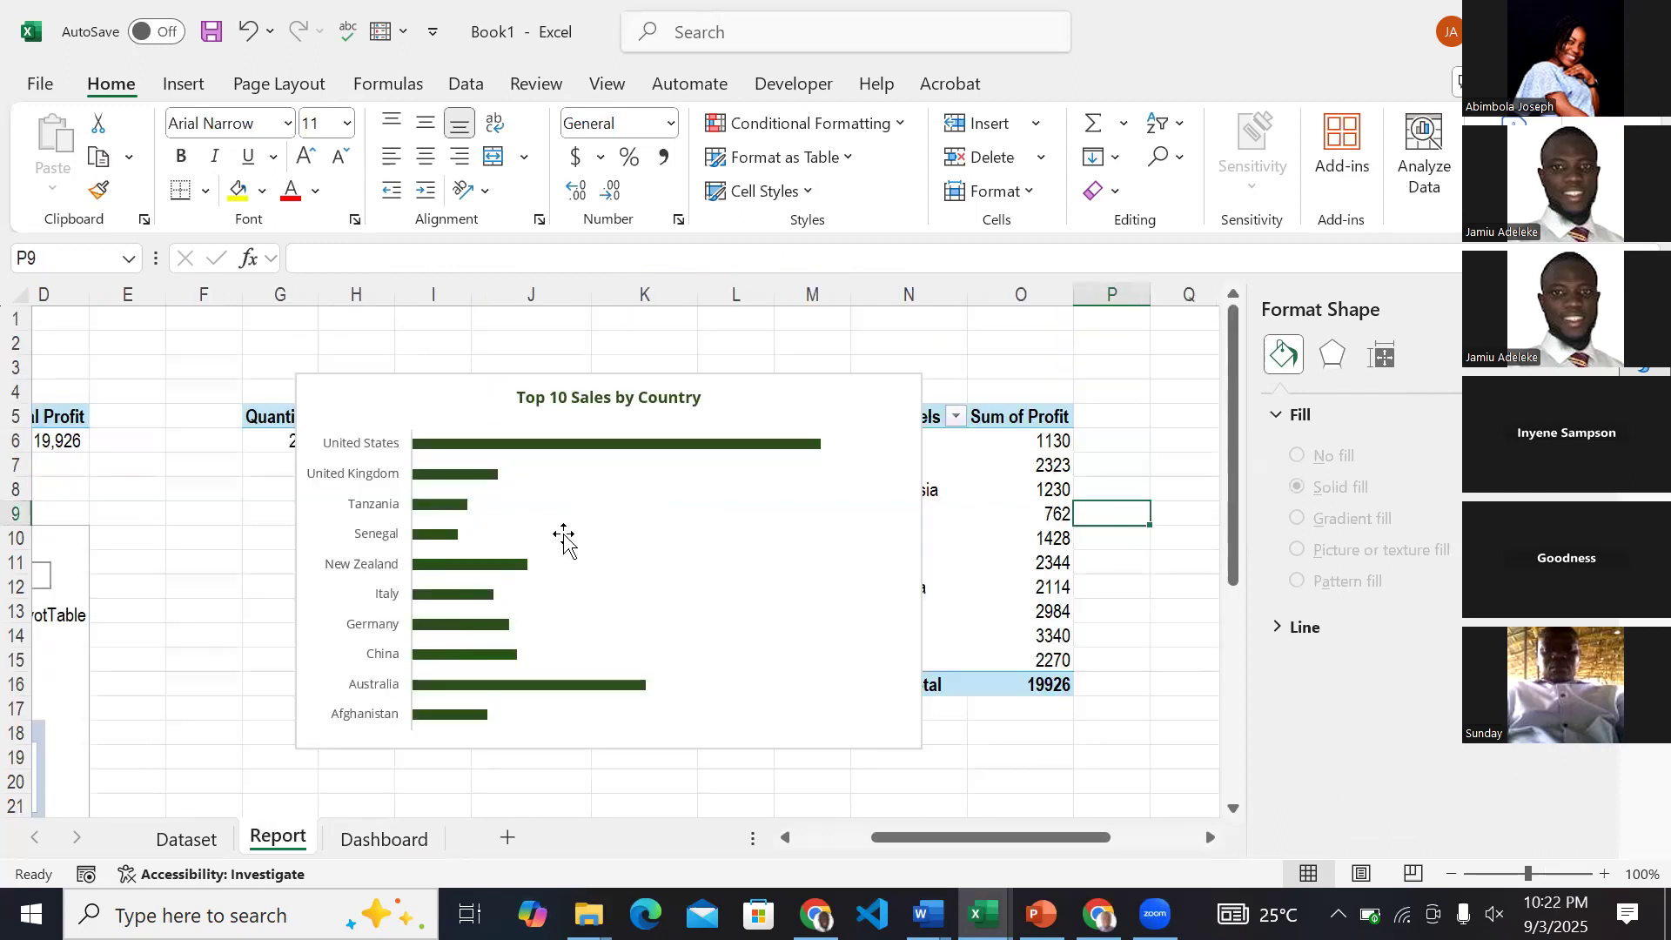
Remove the fill and border line from the Top 10 Sales by Country chart's background area.
click(867, 437)
click(854, 392)
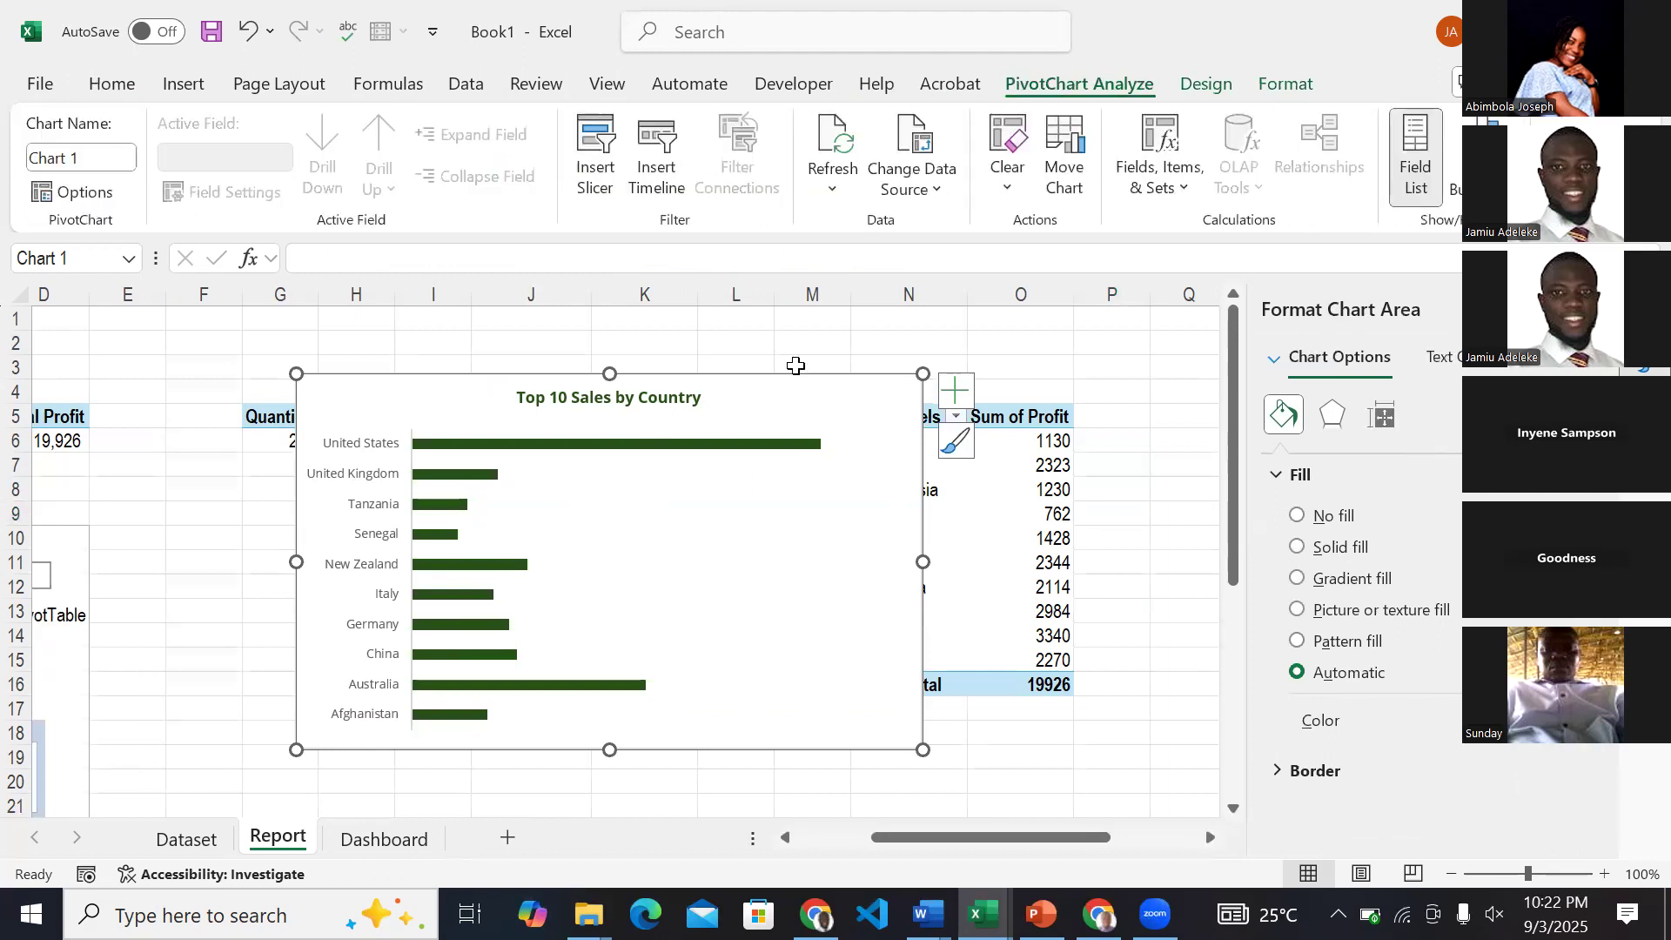
click(1299, 517)
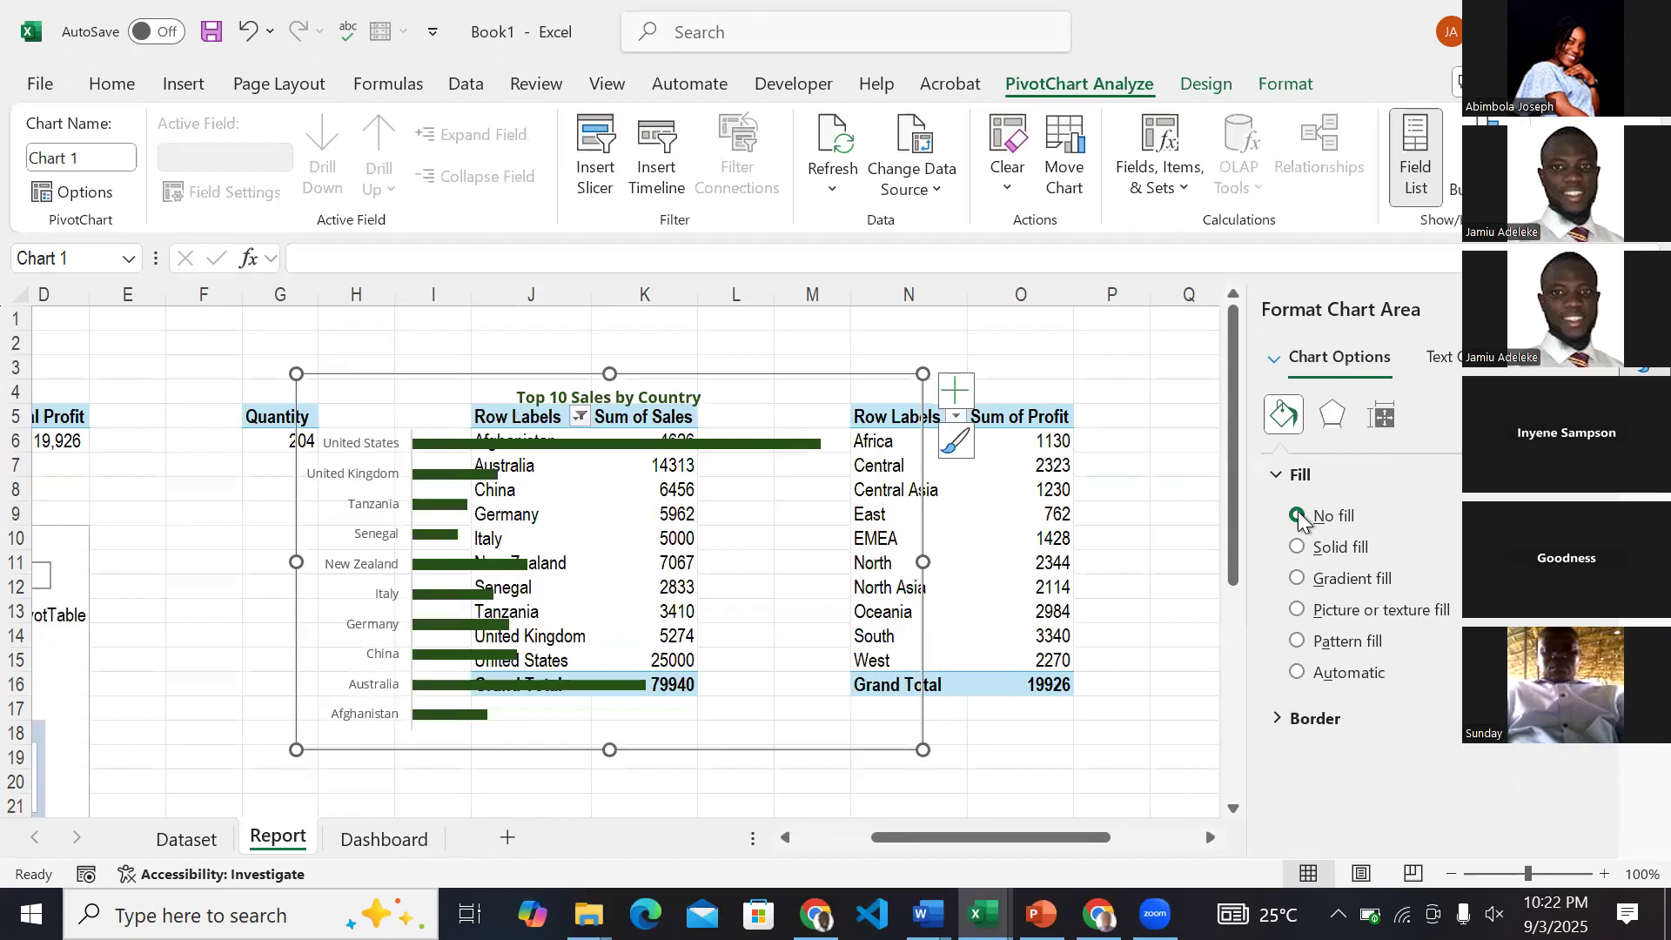
click(1280, 719)
scroll(1288, 723, down, 1)
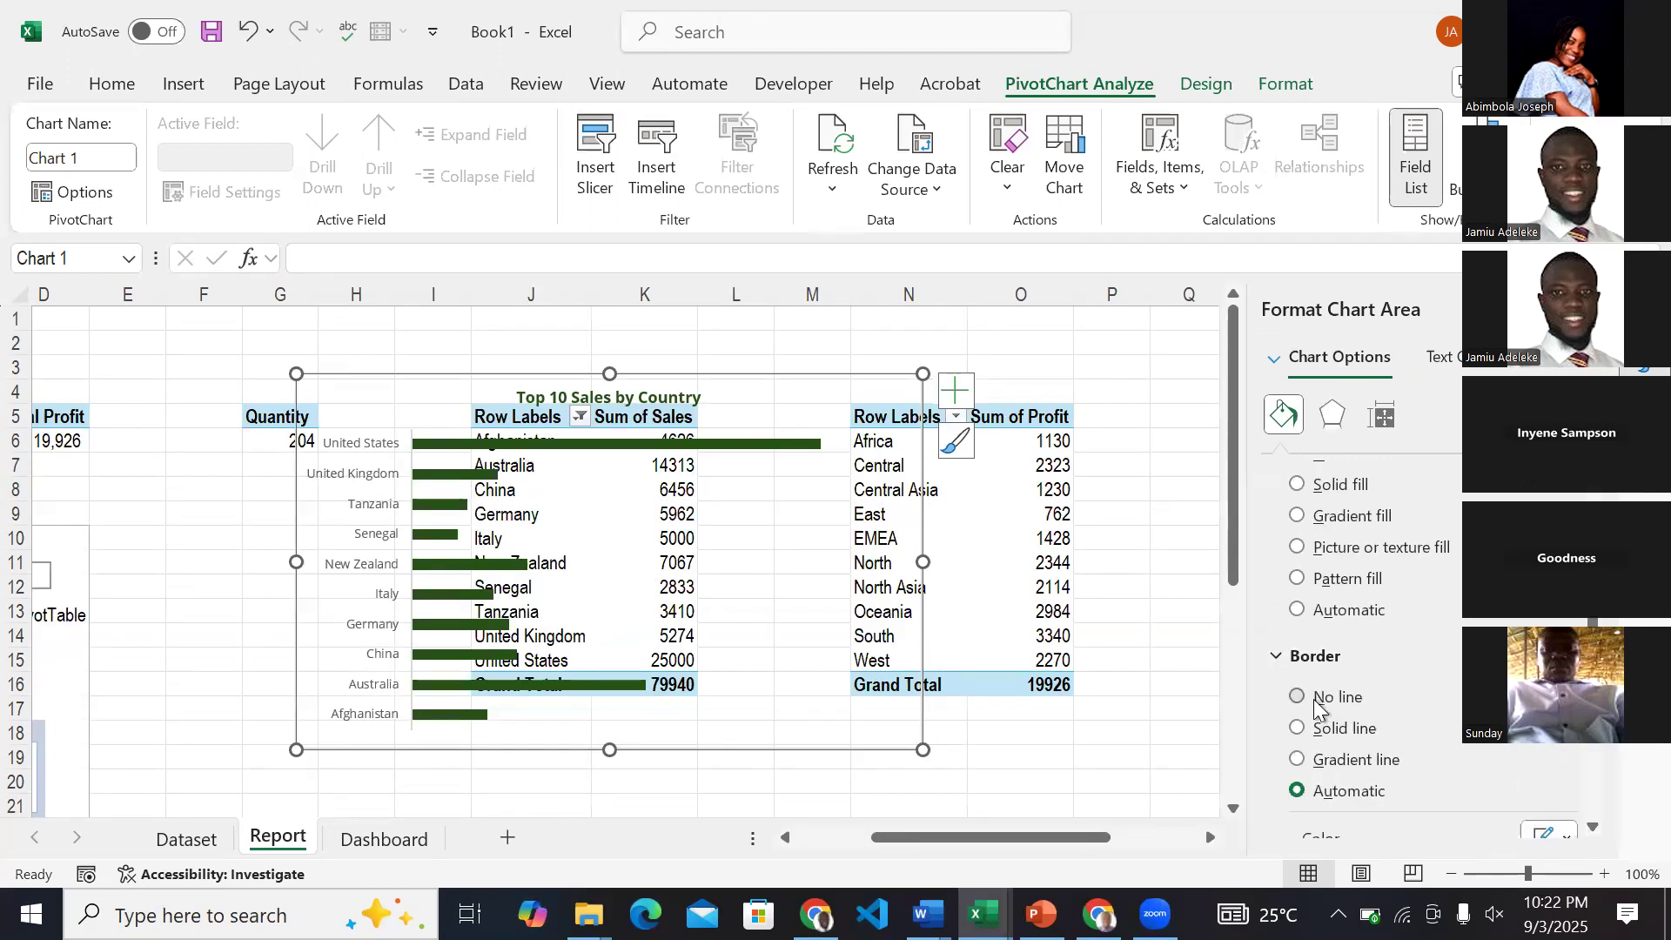
click(1317, 705)
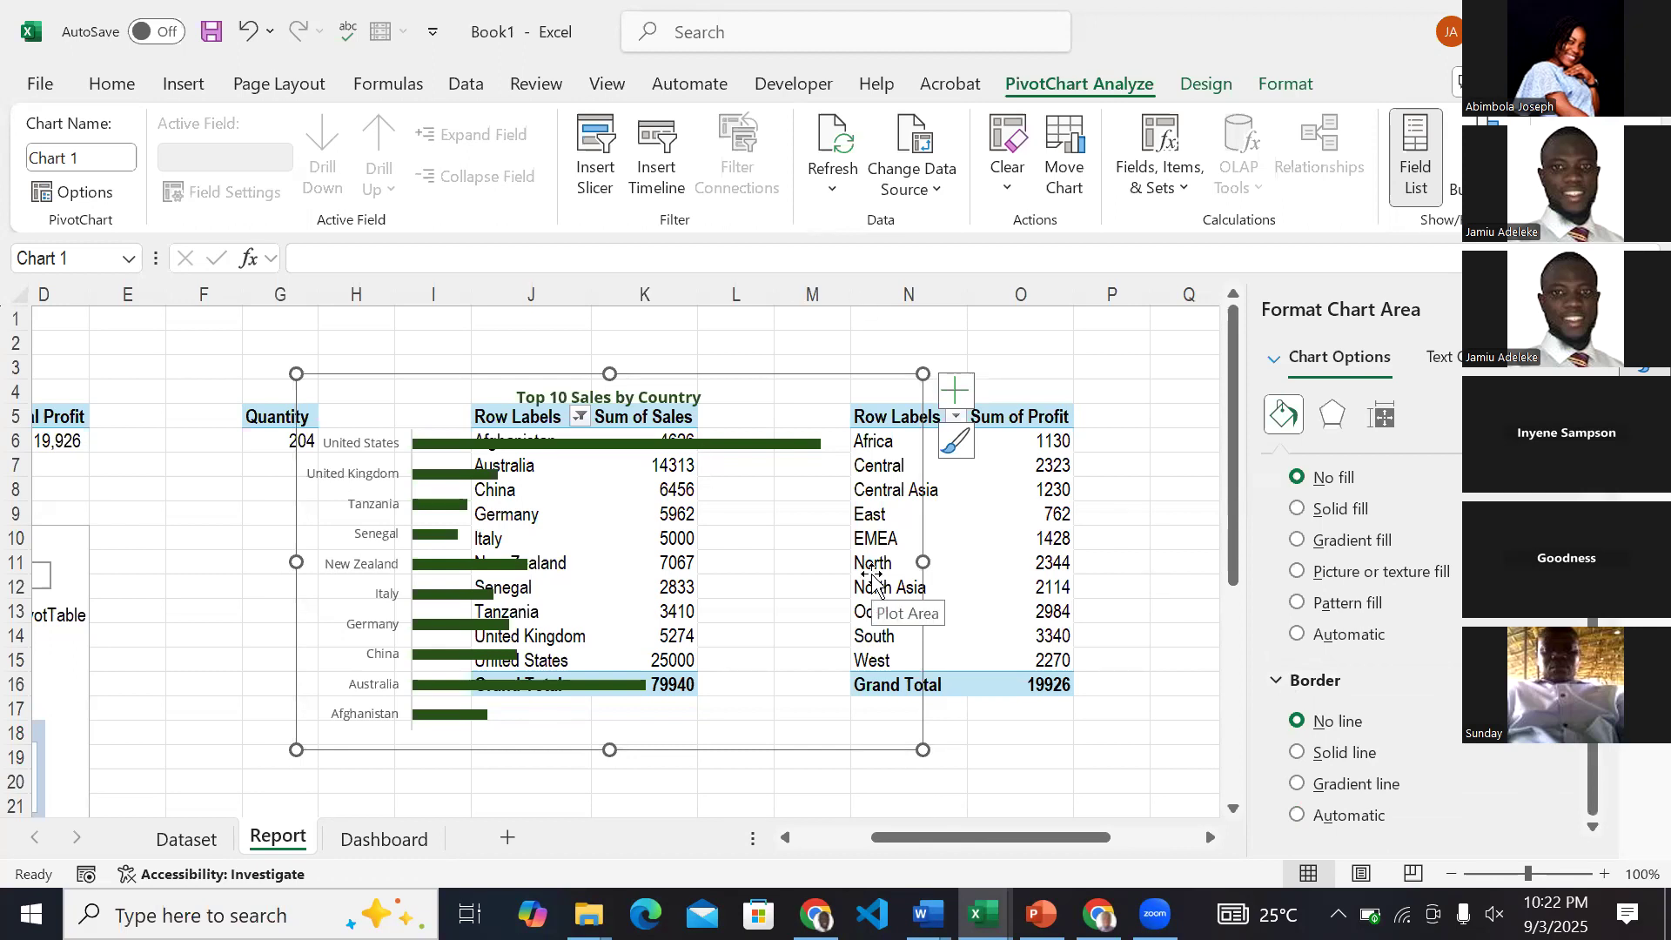
Paste the Top 10 Sales by Country chart from the Report sheet onto the Dashboard sheet.
key(Escape)
key(Delete)
click(402, 841)
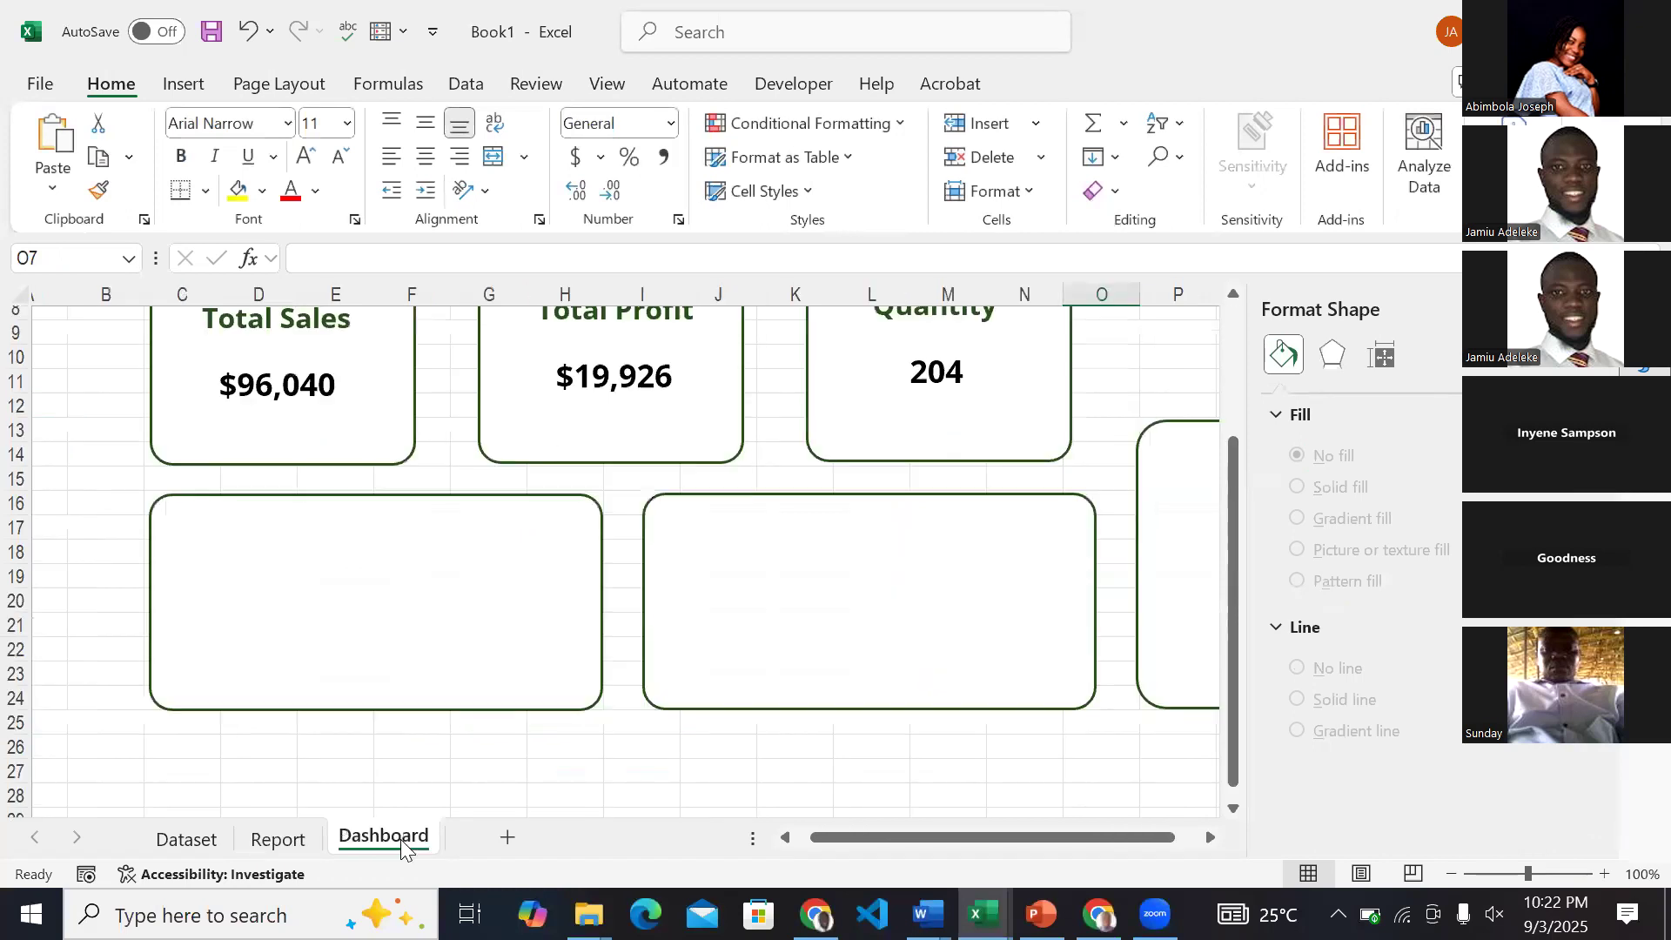
key(ctrl+v)
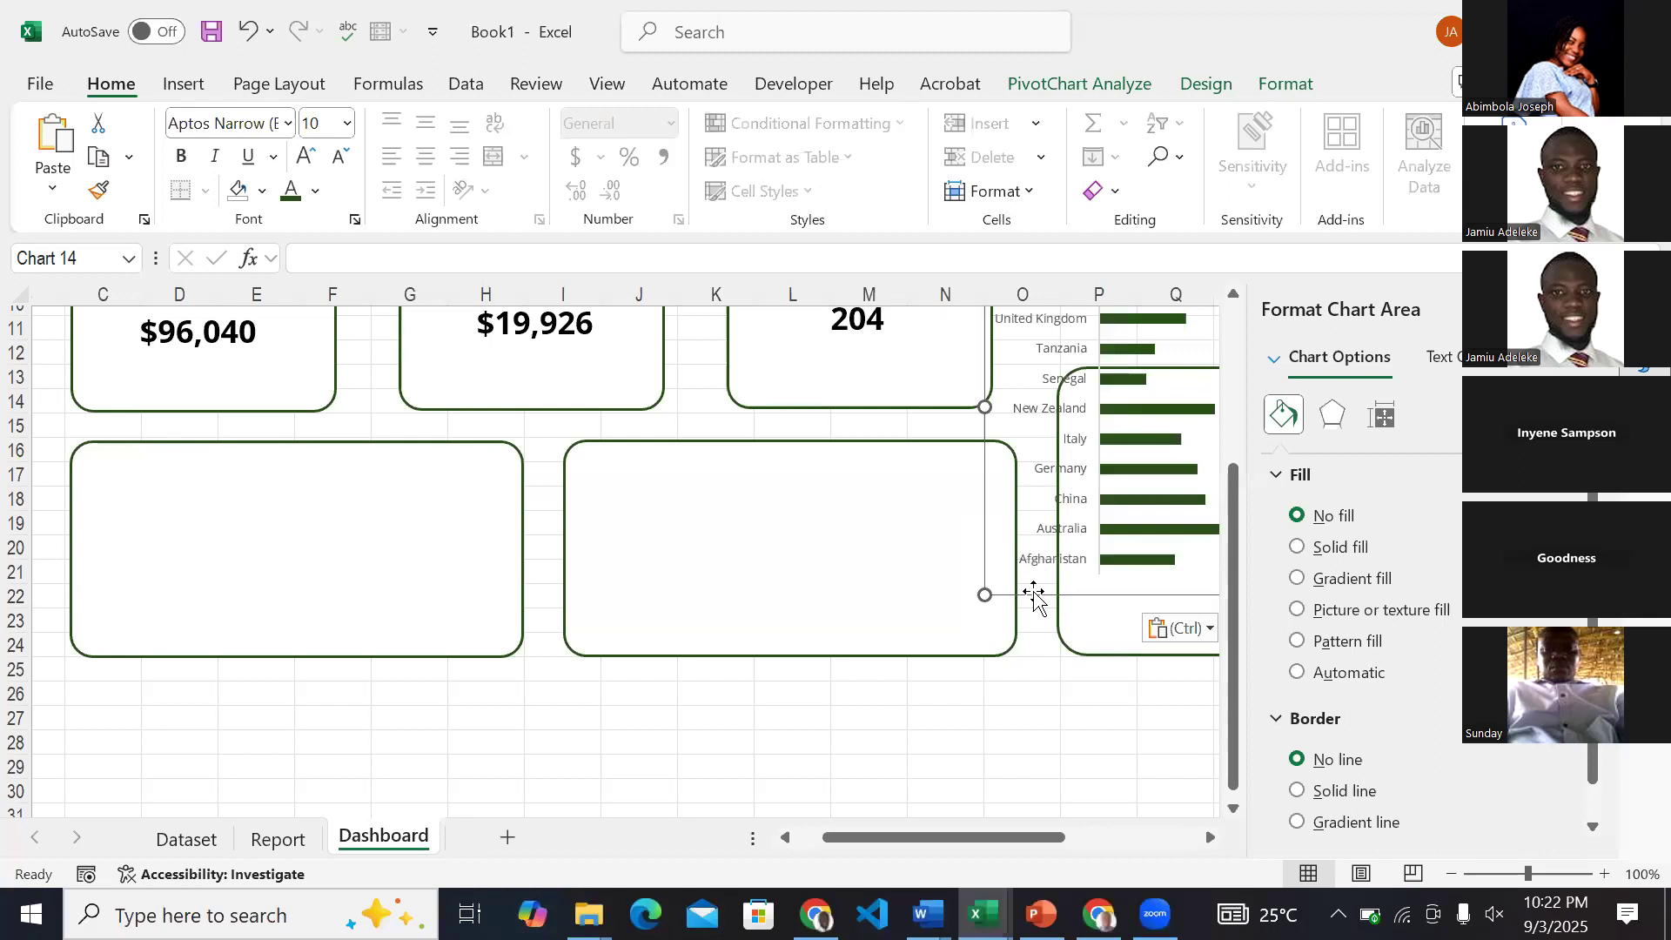
Shrink the pasted chart over the empty card below Total Sales and extend that card down to row 28.
drag(1032, 592, 175, 652)
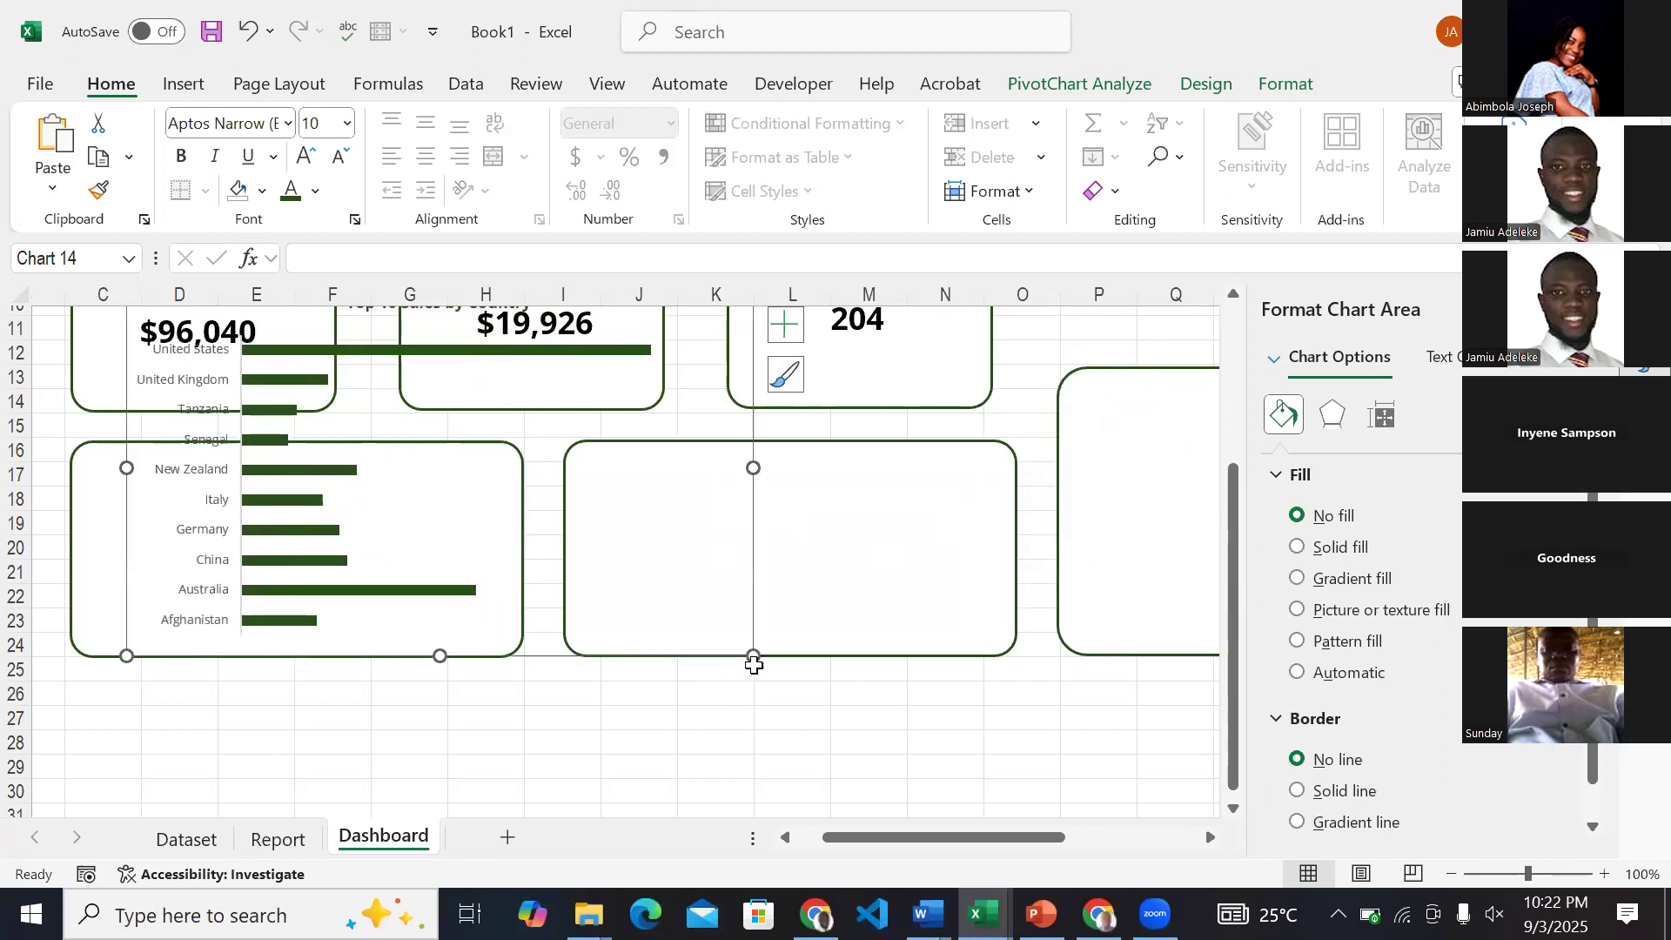
drag(662, 621, 500, 585)
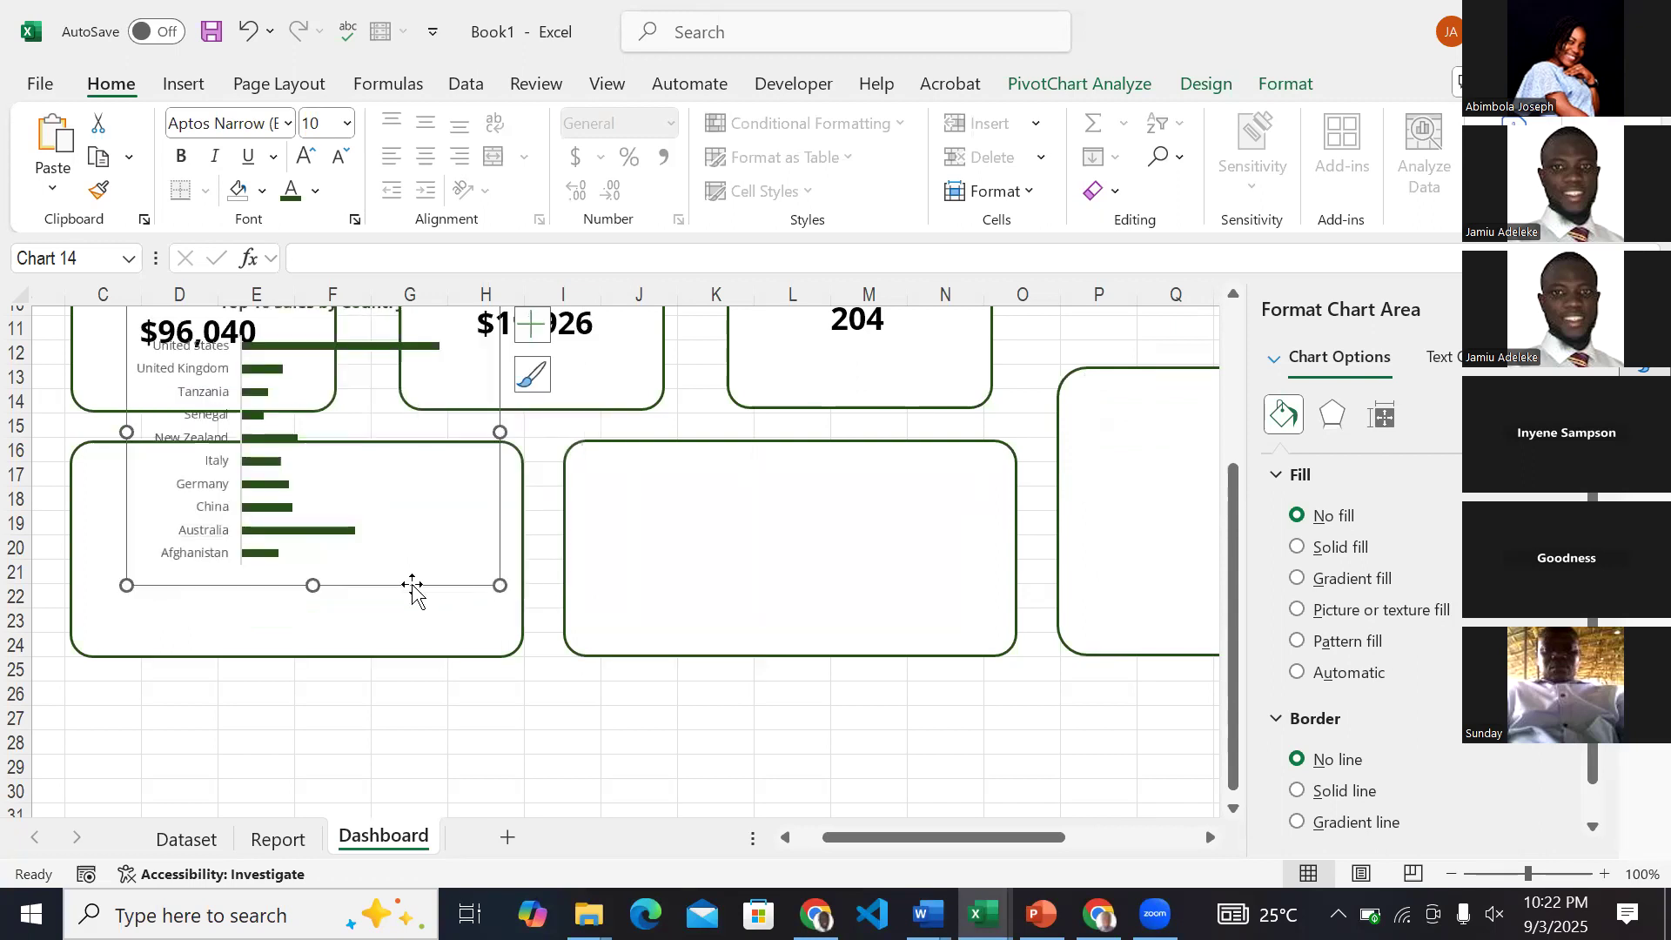
drag(406, 619, 403, 661)
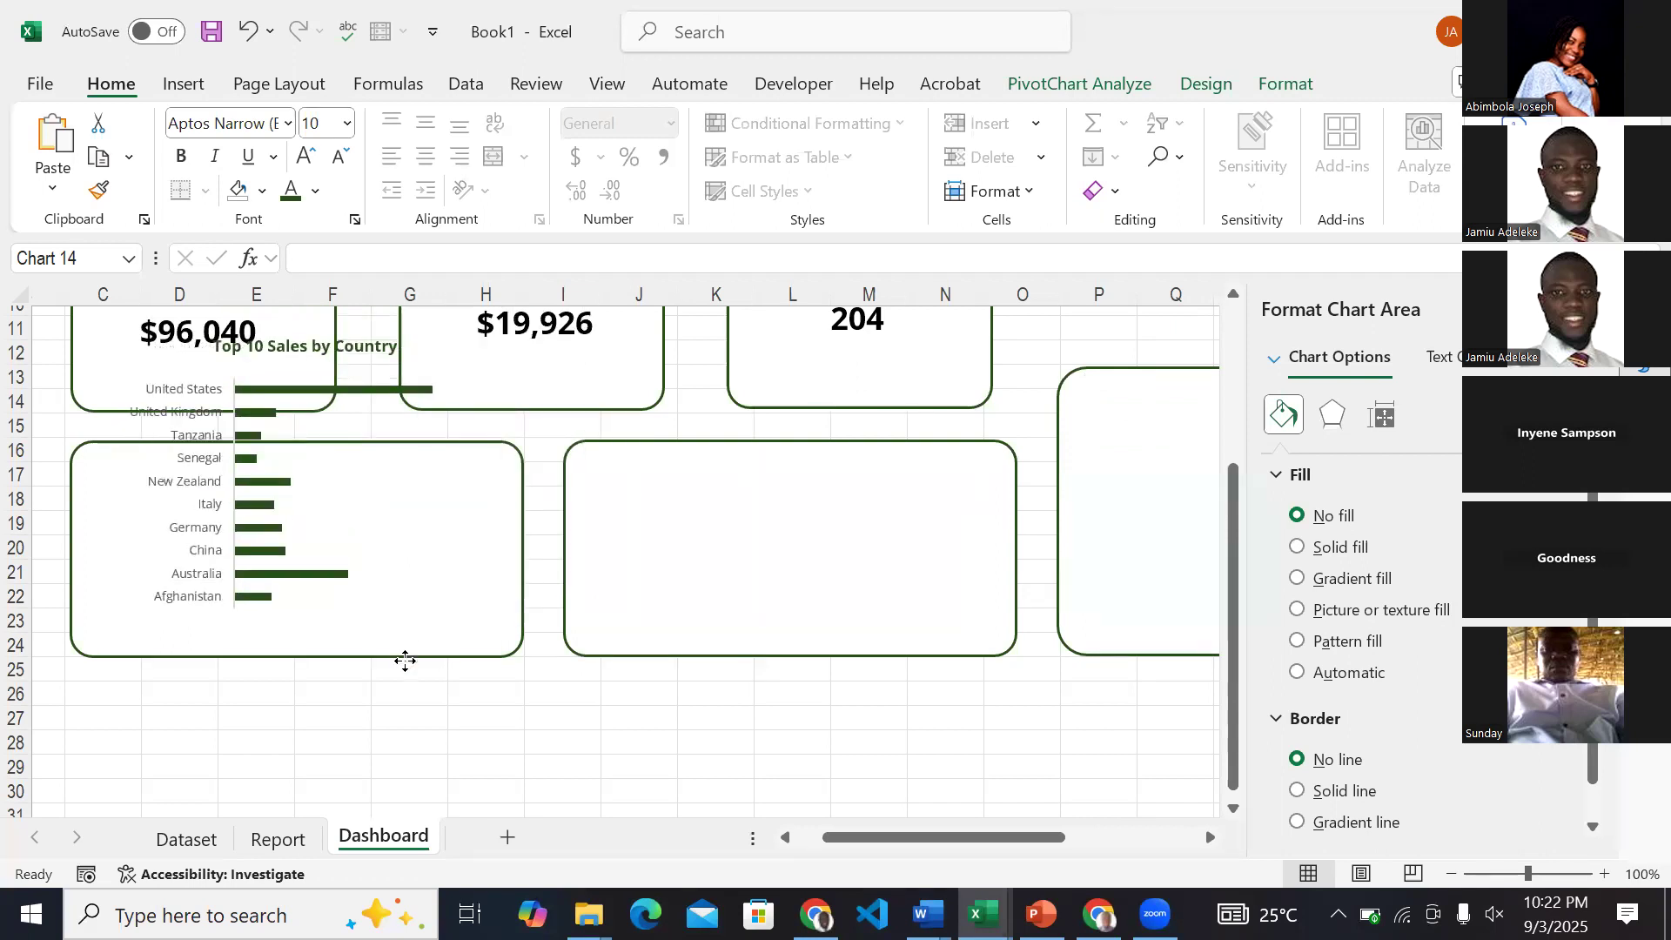
click(516, 624)
drag(521, 657, 525, 752)
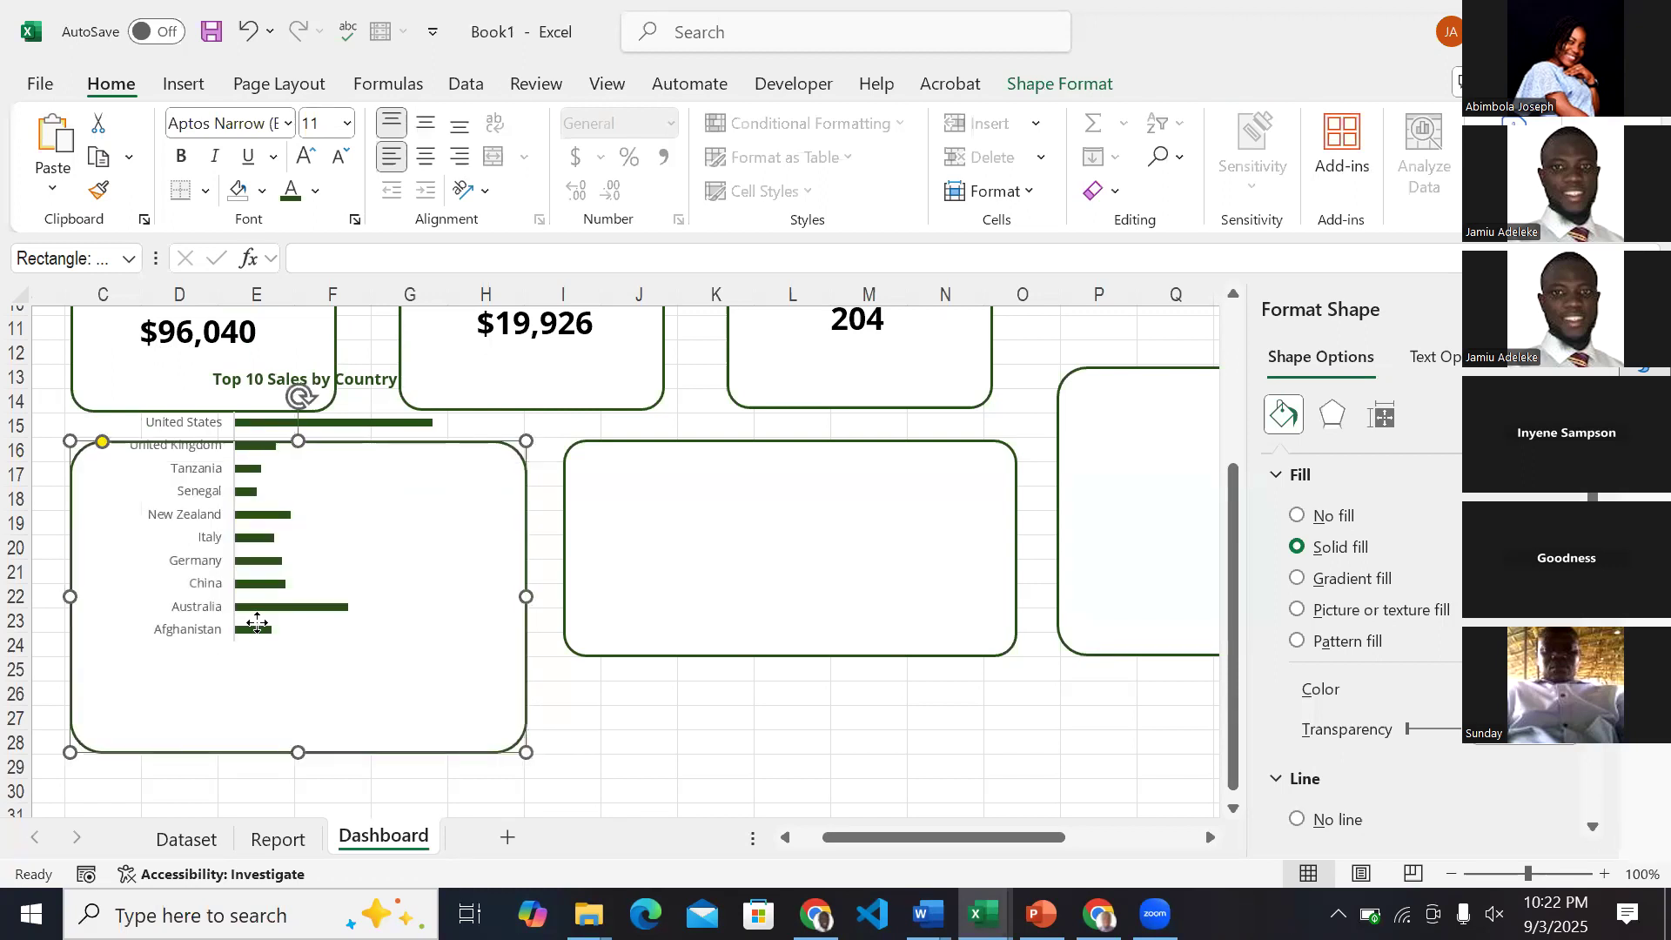
Move and resize the Top 10 Sales by Country chart so it fits inside the enlarged card below Total Sales.
click(256, 623)
click(258, 644)
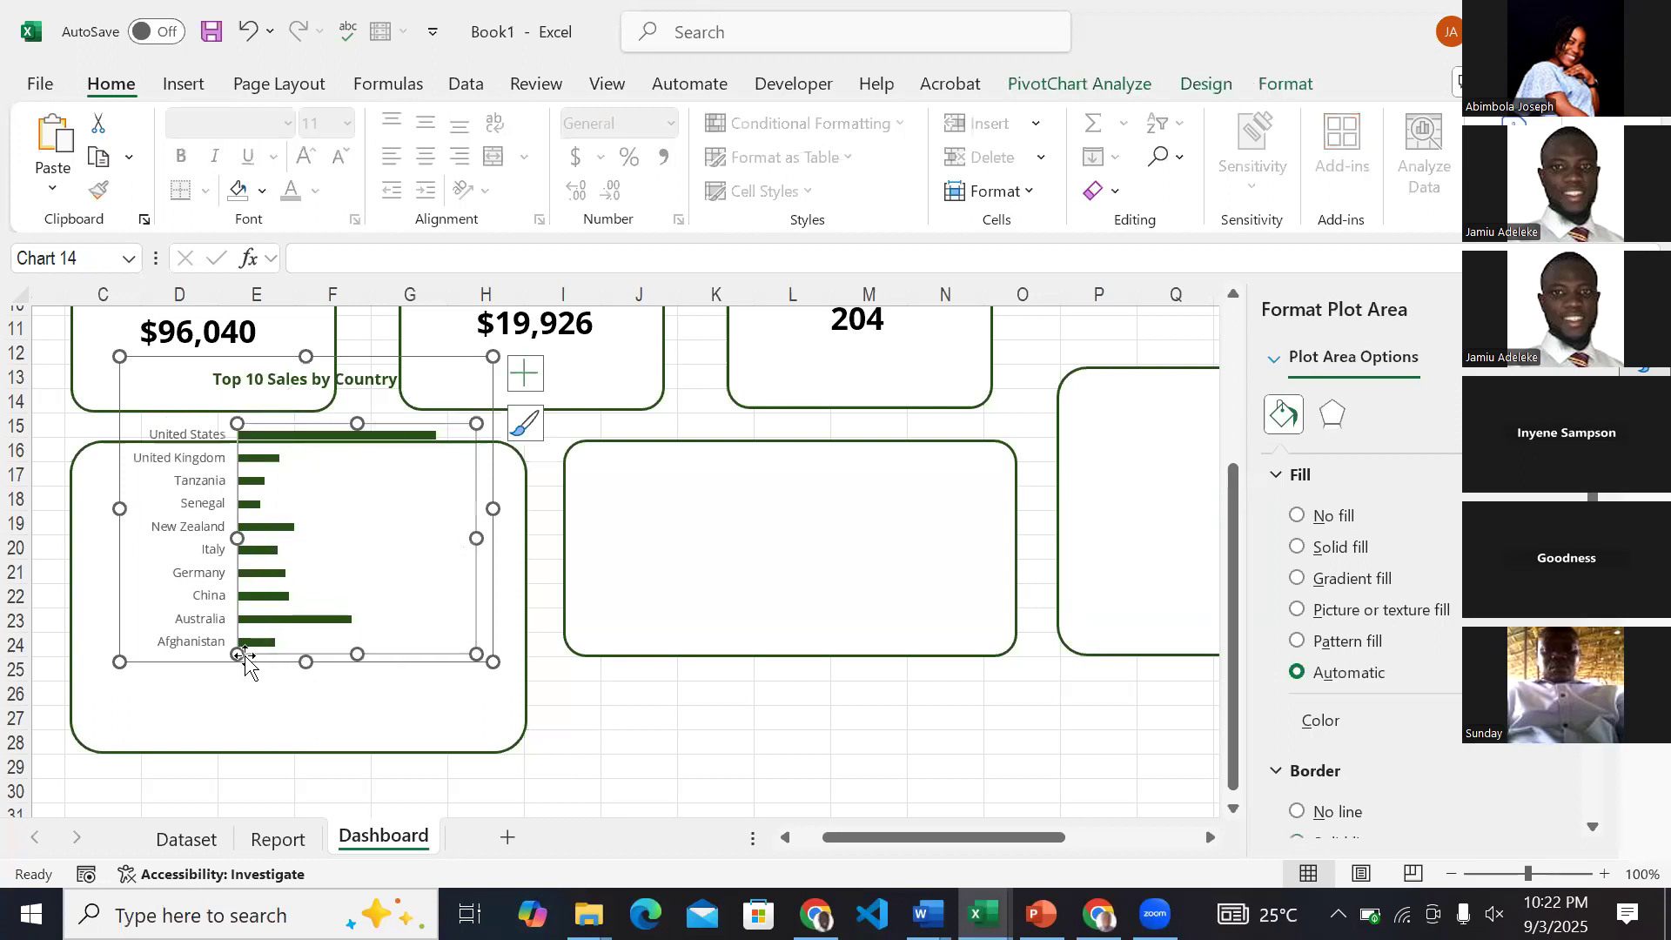
drag(195, 657, 188, 730)
click(188, 730)
drag(489, 430, 512, 462)
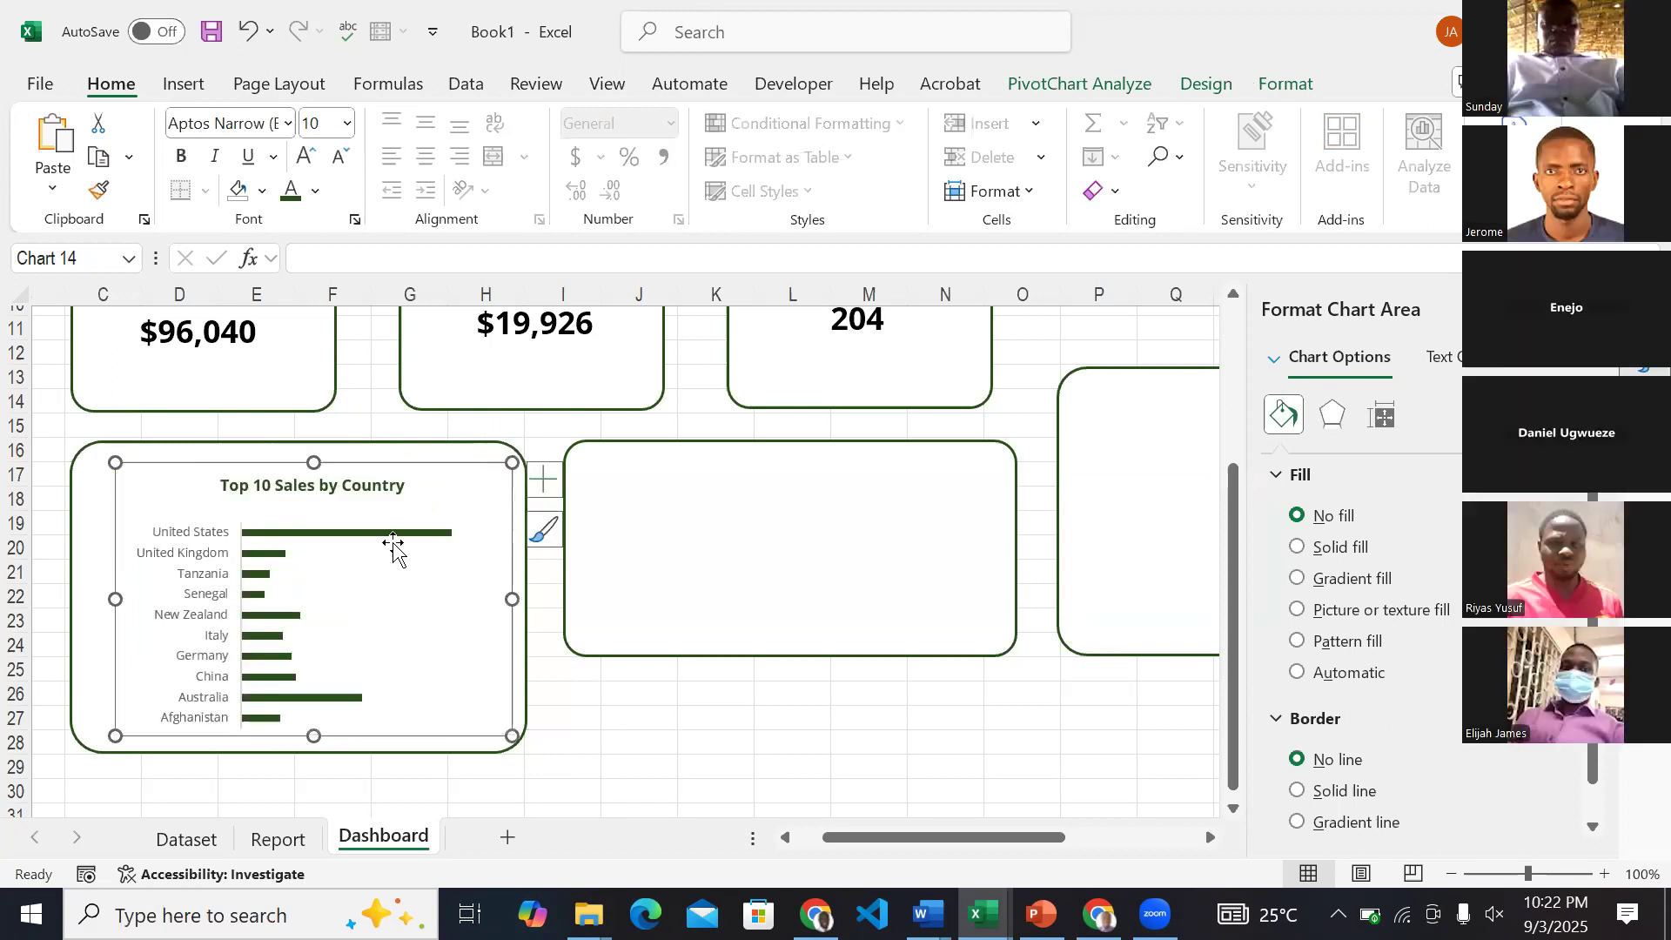
drag(205, 463, 191, 459)
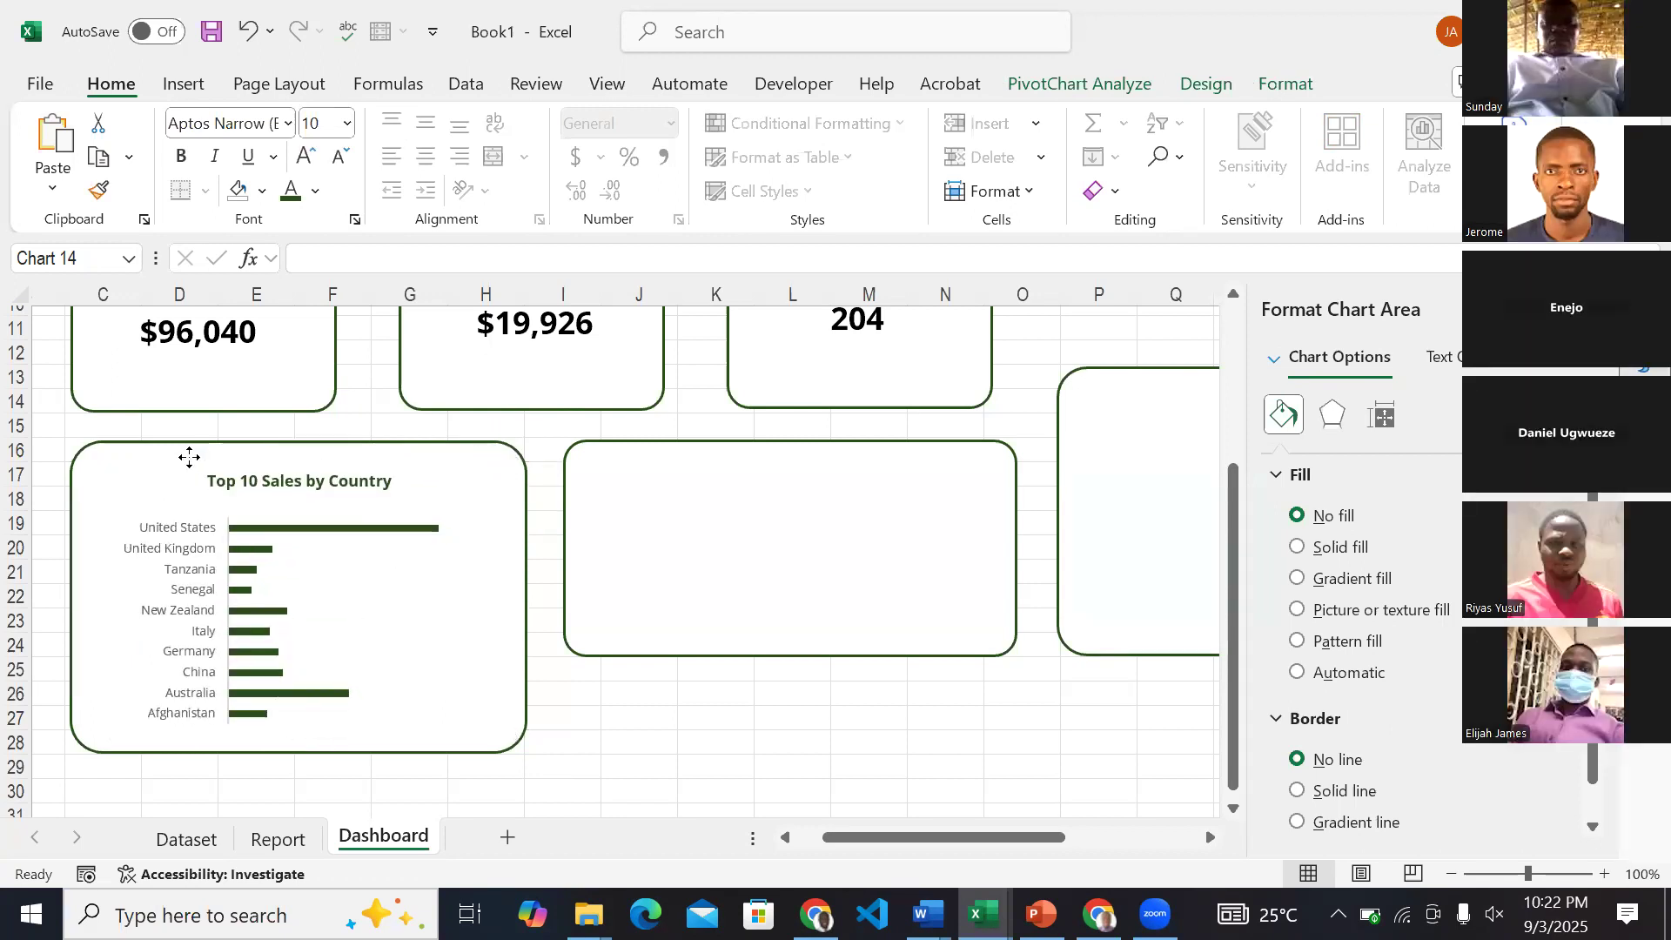
drag(507, 593, 512, 593)
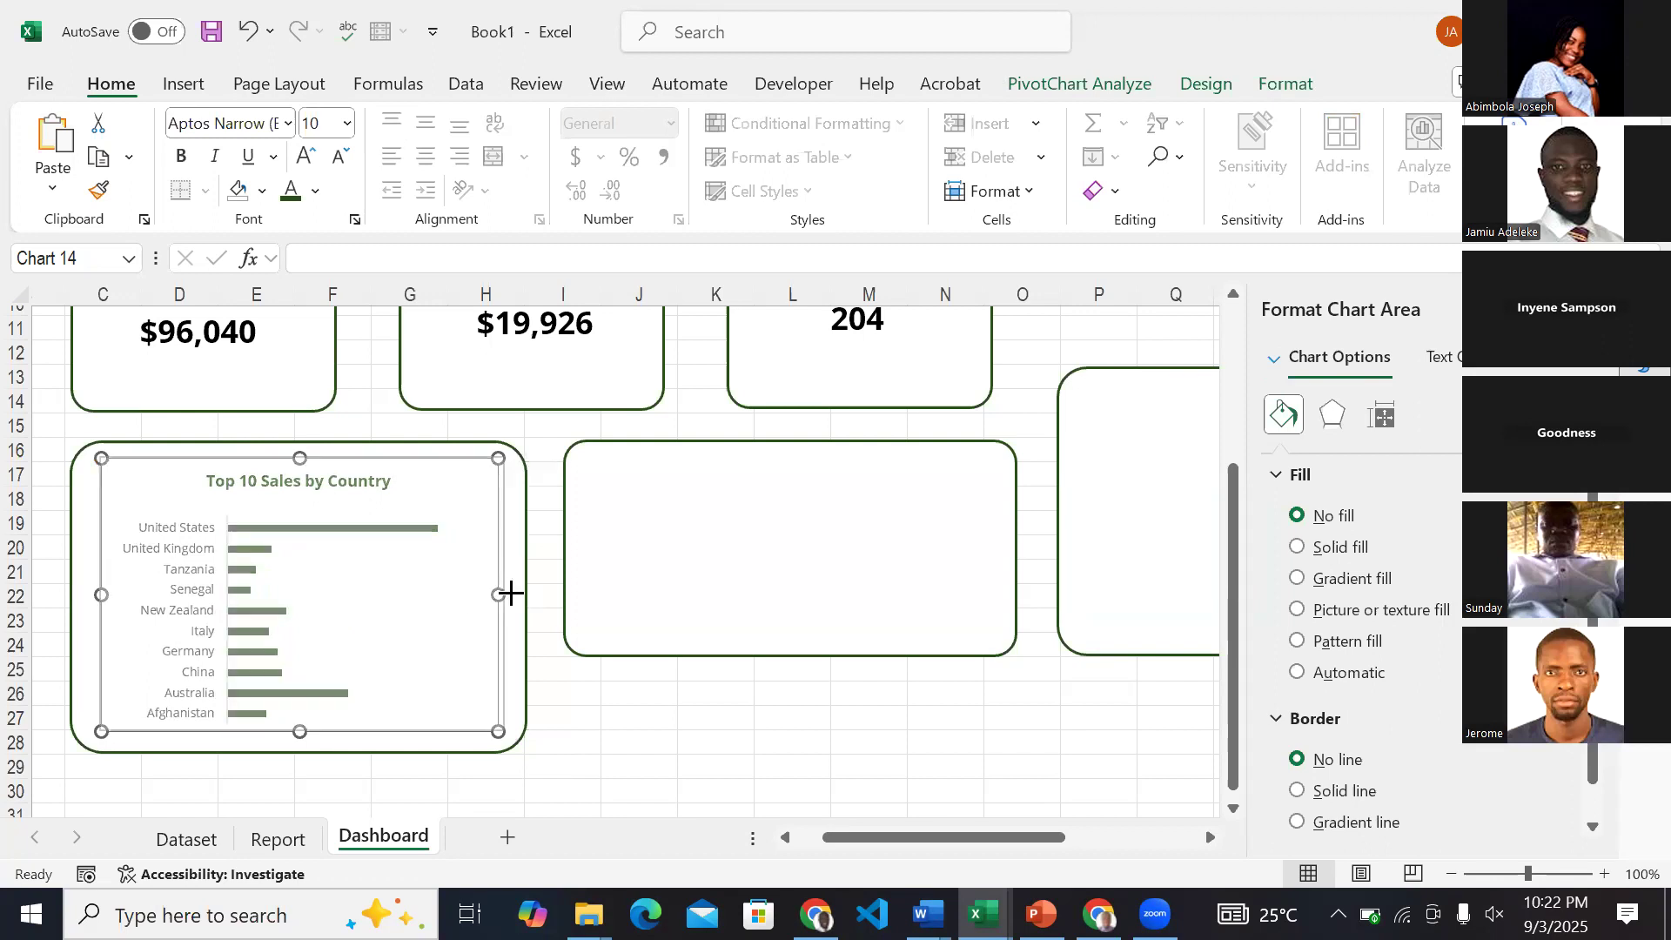